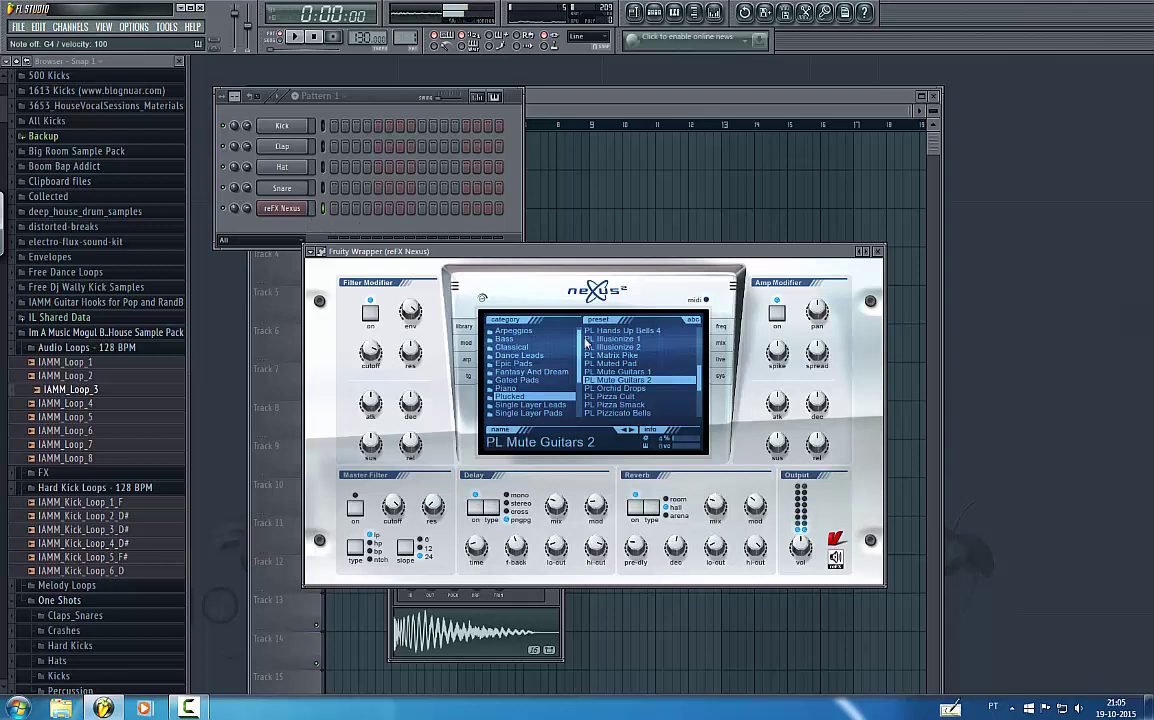
- Audition the PL Matrix Pike pluck and the dance leads LD Cheap Trancelead, LD Mr Vago, LD On the move and LD Played Alive
left_click(614, 356)
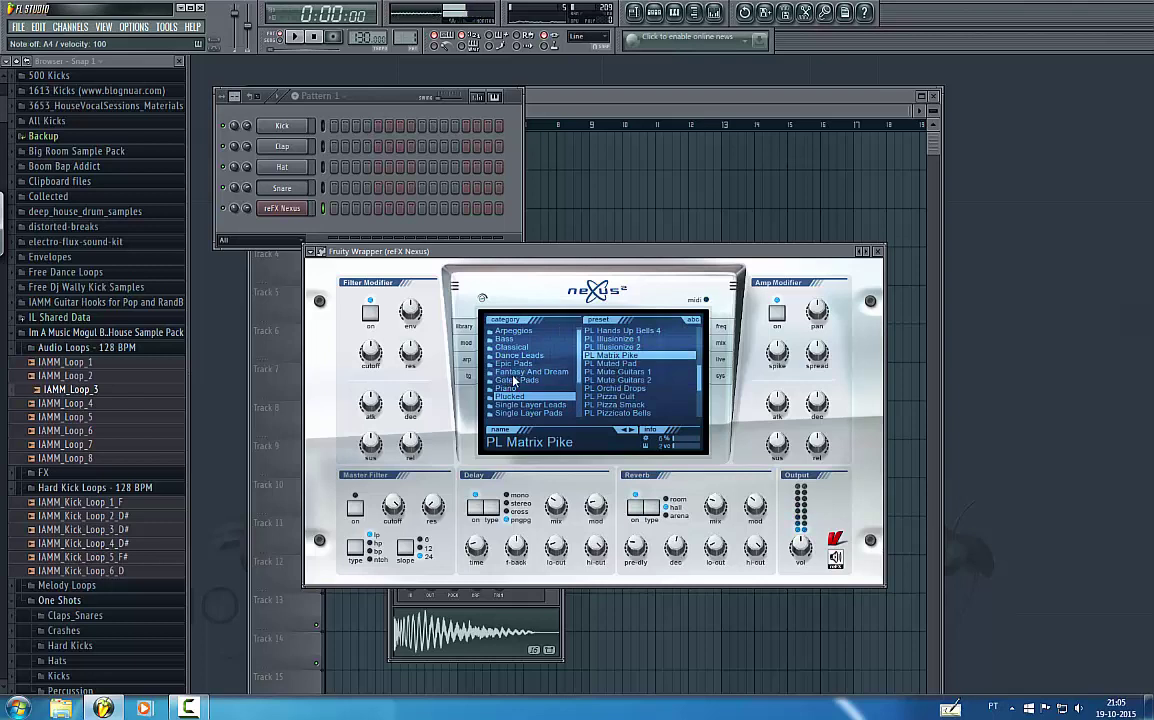
left_click(520, 355)
left_click(624, 388)
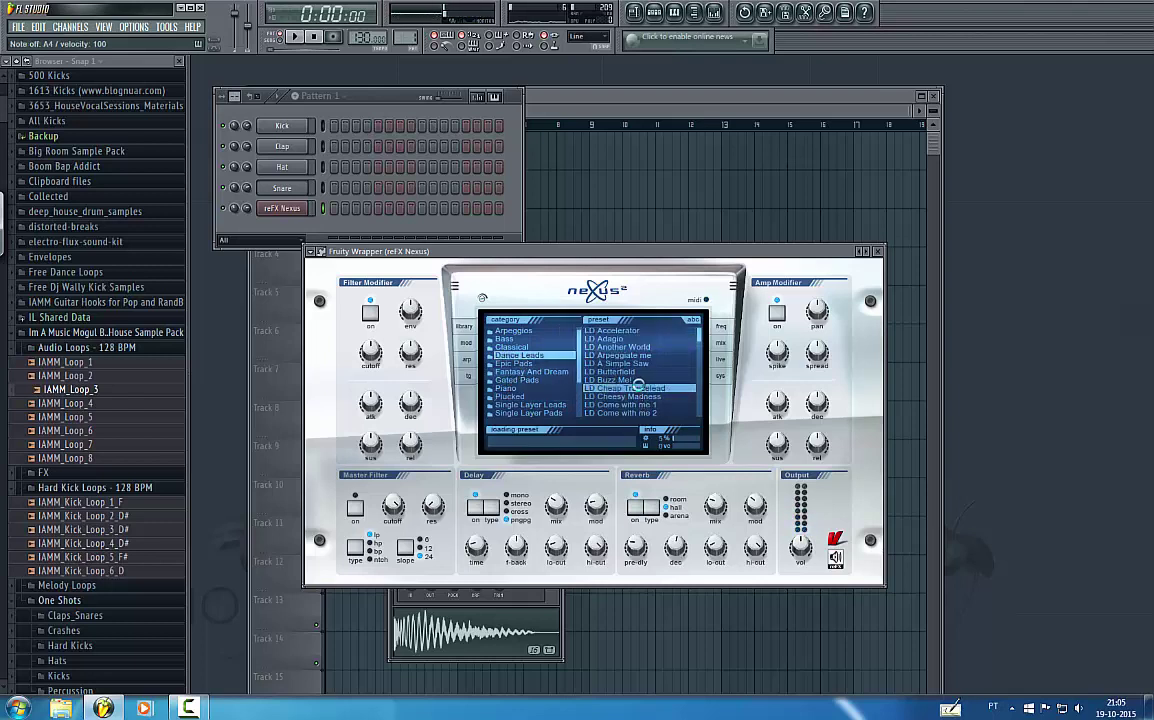
left_click_drag(701, 337, 701, 392)
left_click(616, 349)
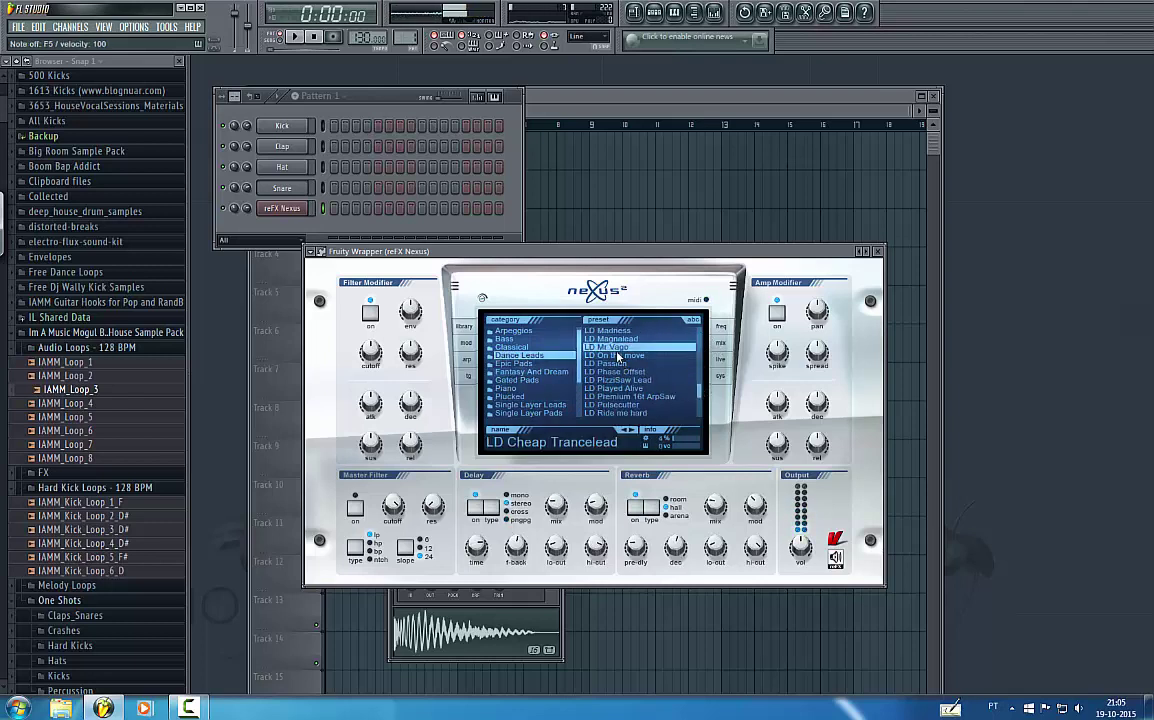
left_click(618, 356)
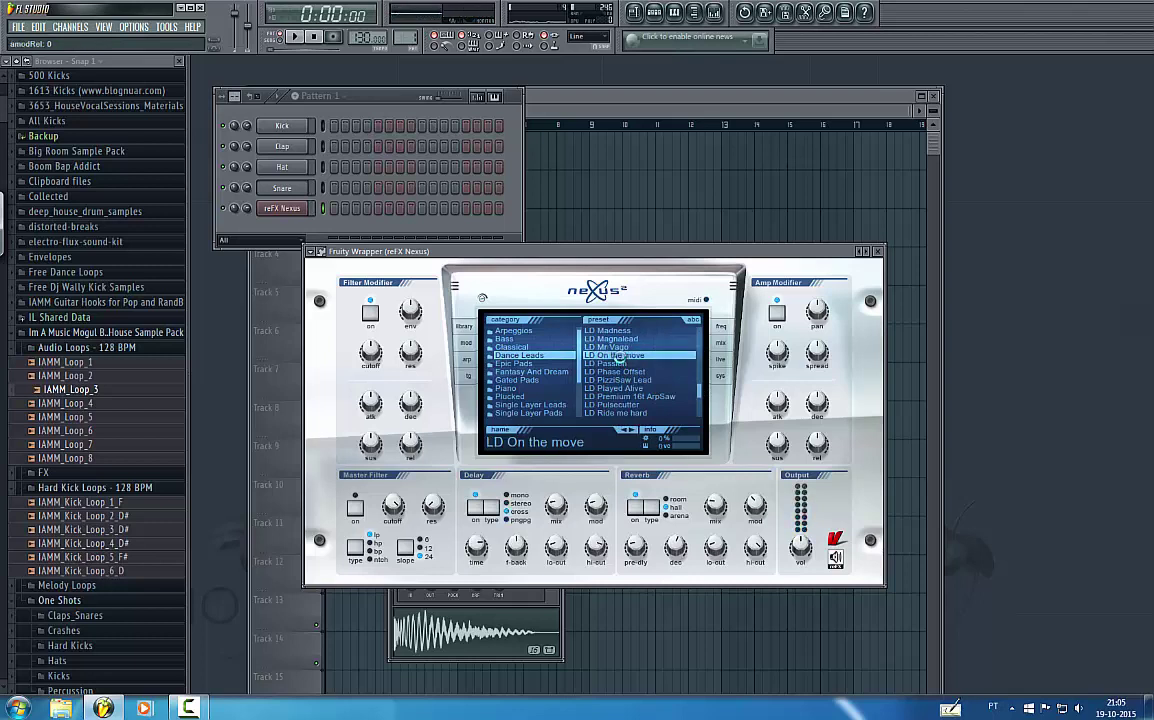
left_click(625, 388)
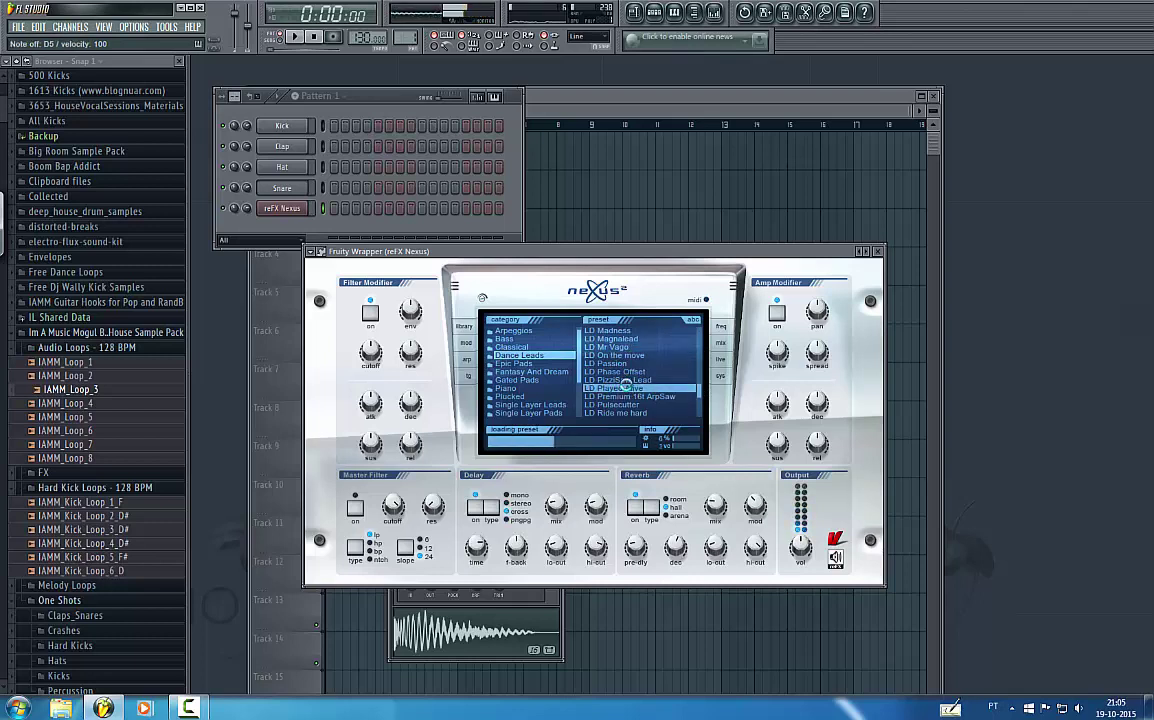
- Compare the piano presets PN Dancepiano 2k7 and PN Ballad Grand Piano and keep PN Dancepiano 2k7 loaded
left_click(507, 388)
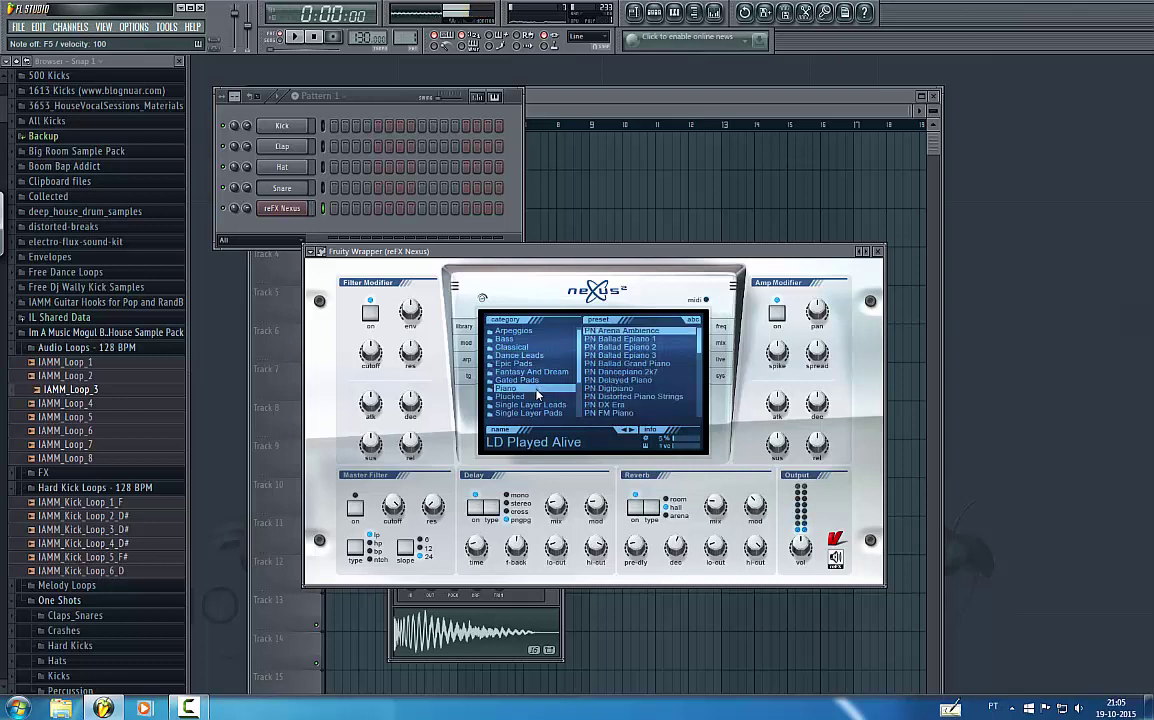
left_click(645, 371)
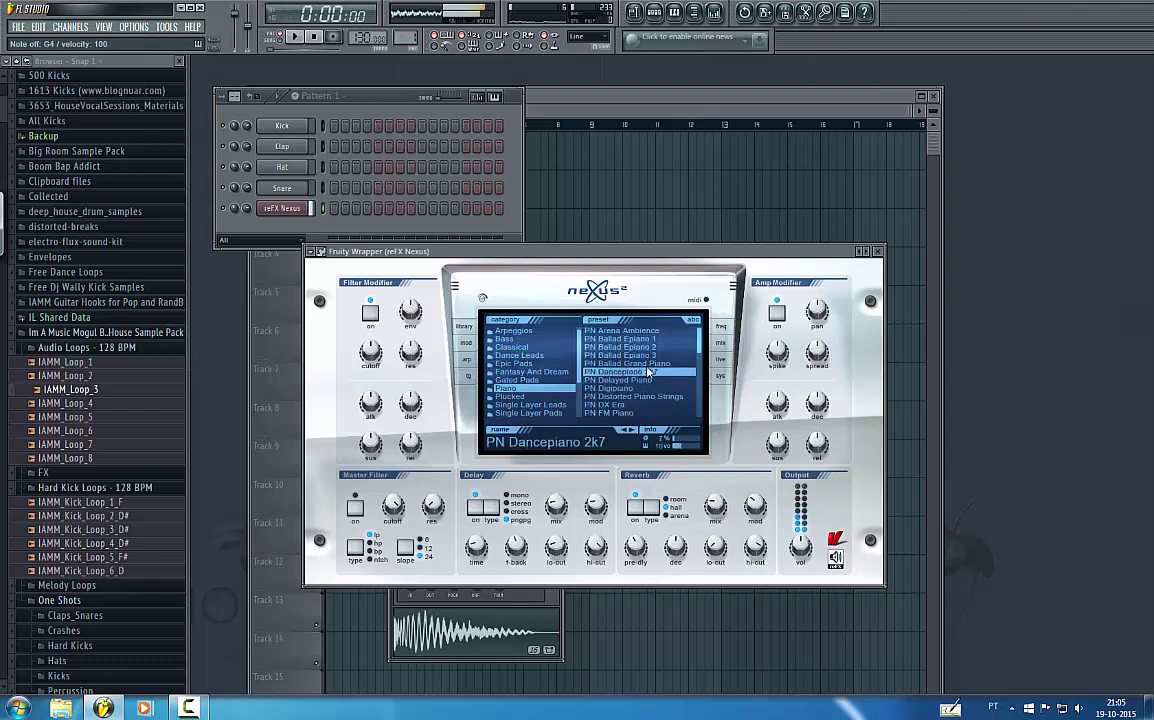
left_click(617, 363)
left_click(617, 371)
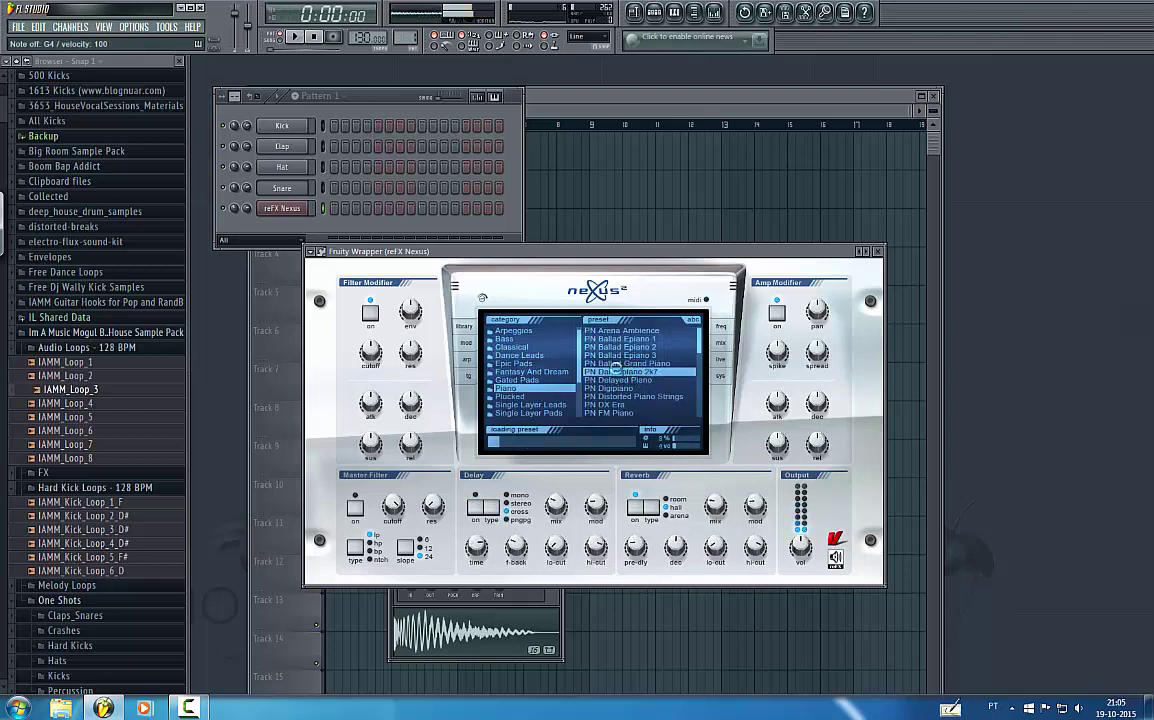
mouse_move(416, 311)
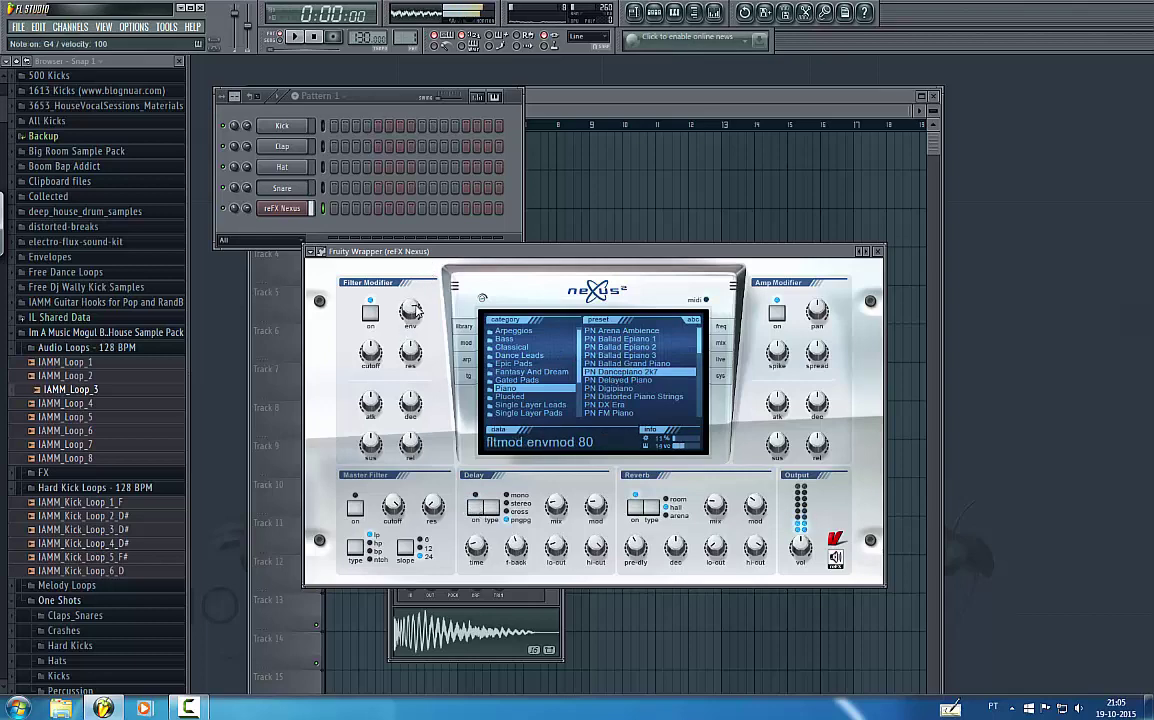
- Open the reFX Nexus channel's piano roll and place a two-step A4, D5 and A5 chord at the start of bar 1
right_click(302, 206)
left_click(340, 212)
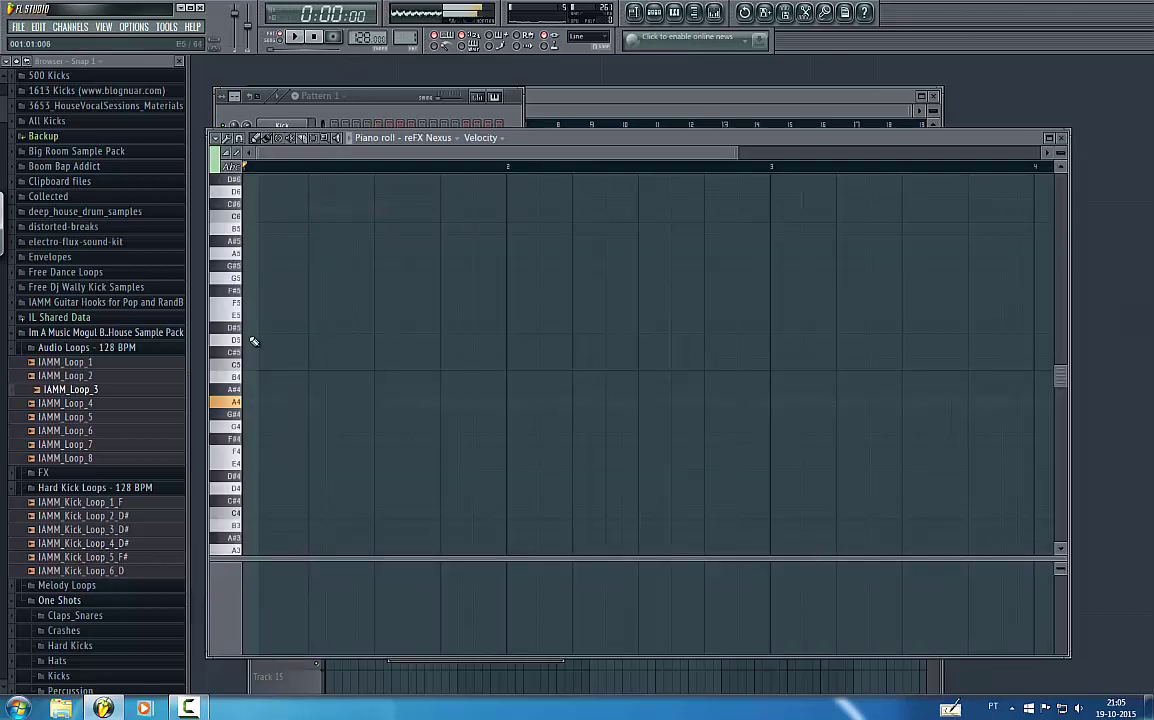
left_click(250, 405)
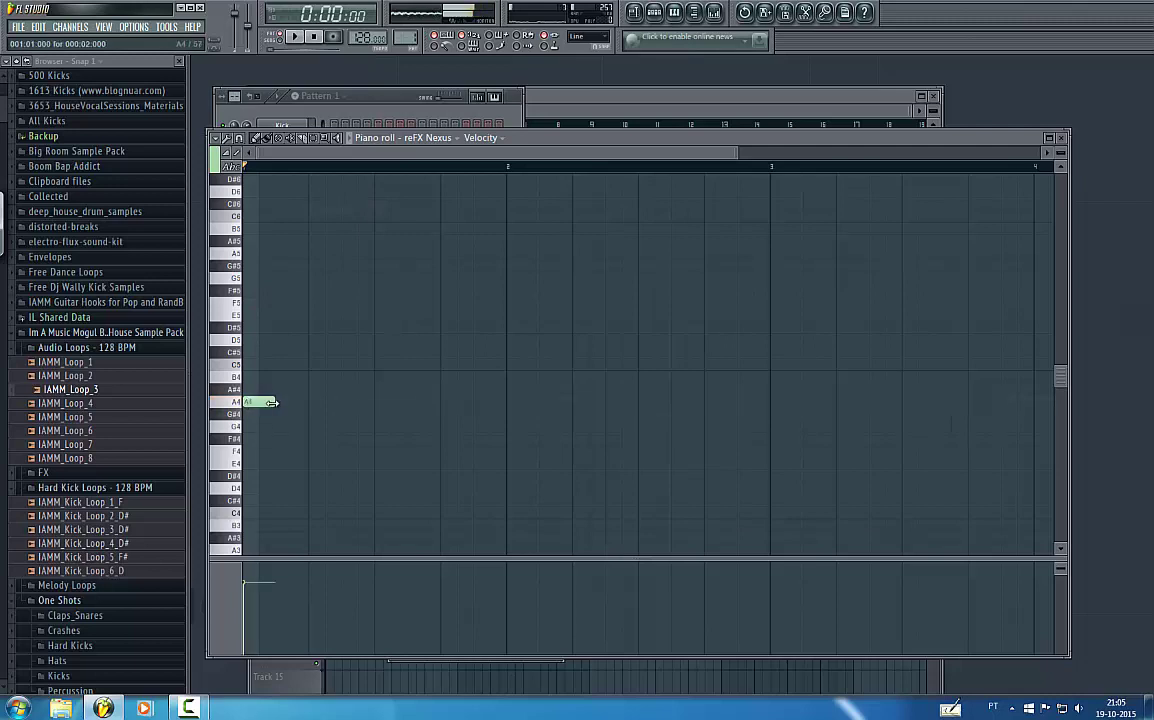
left_click(255, 340)
left_click(249, 254)
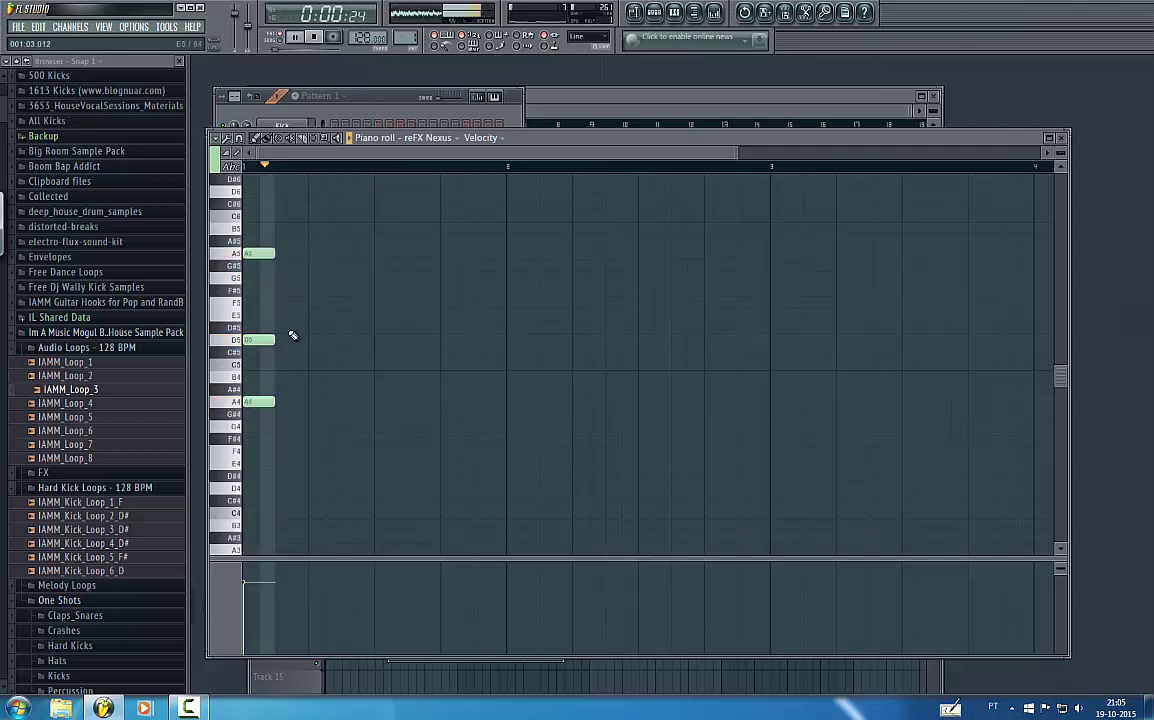
mouse_move(262, 252)
left_mouse_down()
mouse_move(255, 317)
mouse_move(257, 214)
mouse_move(257, 260)
left_mouse_up()
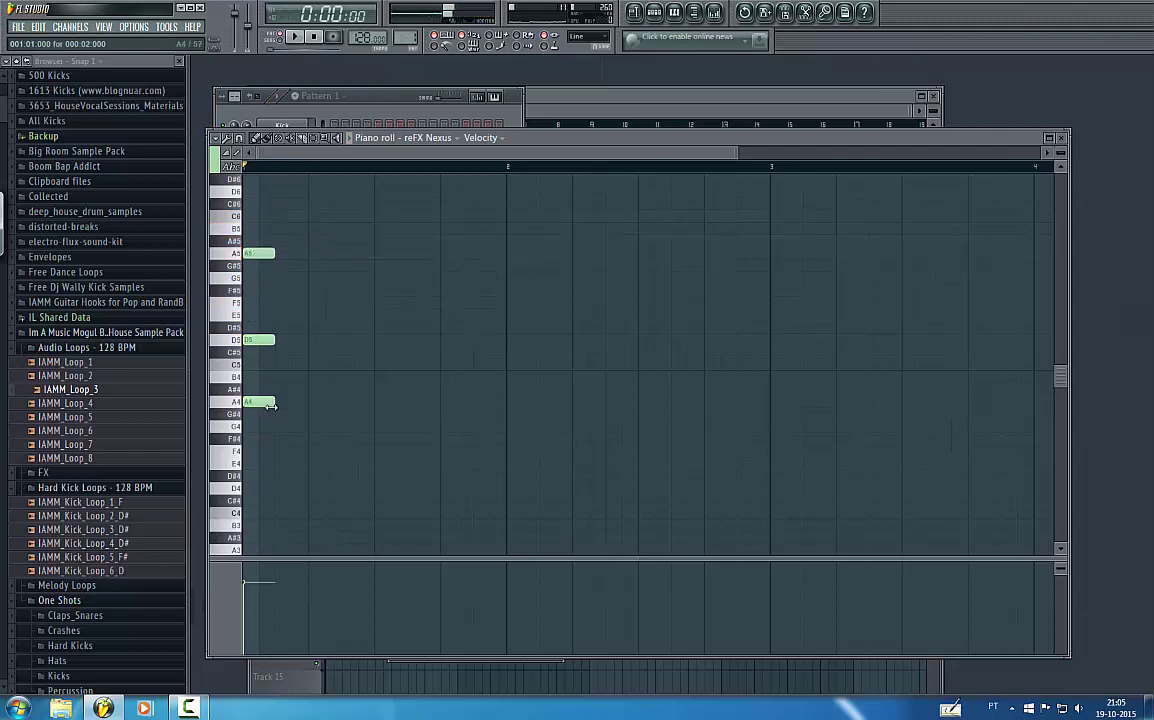
- Add a second A4, D5 and A5 chord at step 5 of bar 1, four steps long
left_click(316, 401)
left_click(319, 339)
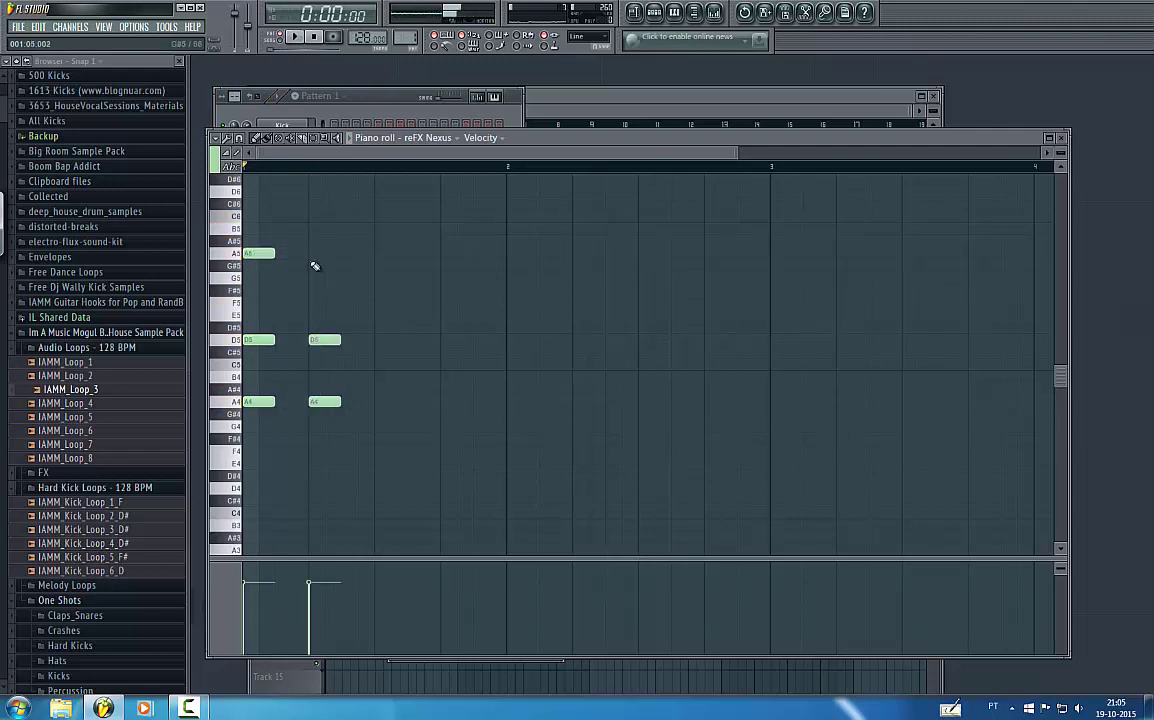
left_click_drag(326, 263, 344, 254)
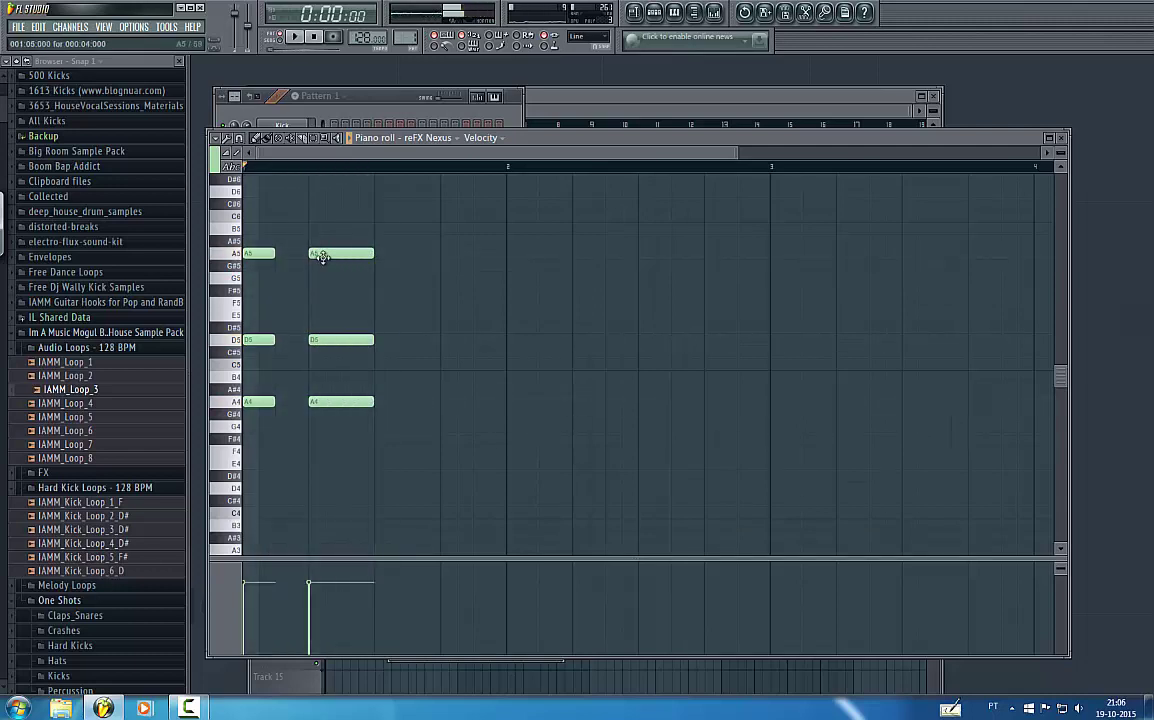
- Move the three notes of the second chord earlier to step 3, directly after the first chord
left_click_drag(319, 254, 302, 254)
left_click_drag(334, 340, 317, 338)
left_click_drag(330, 401, 313, 401)
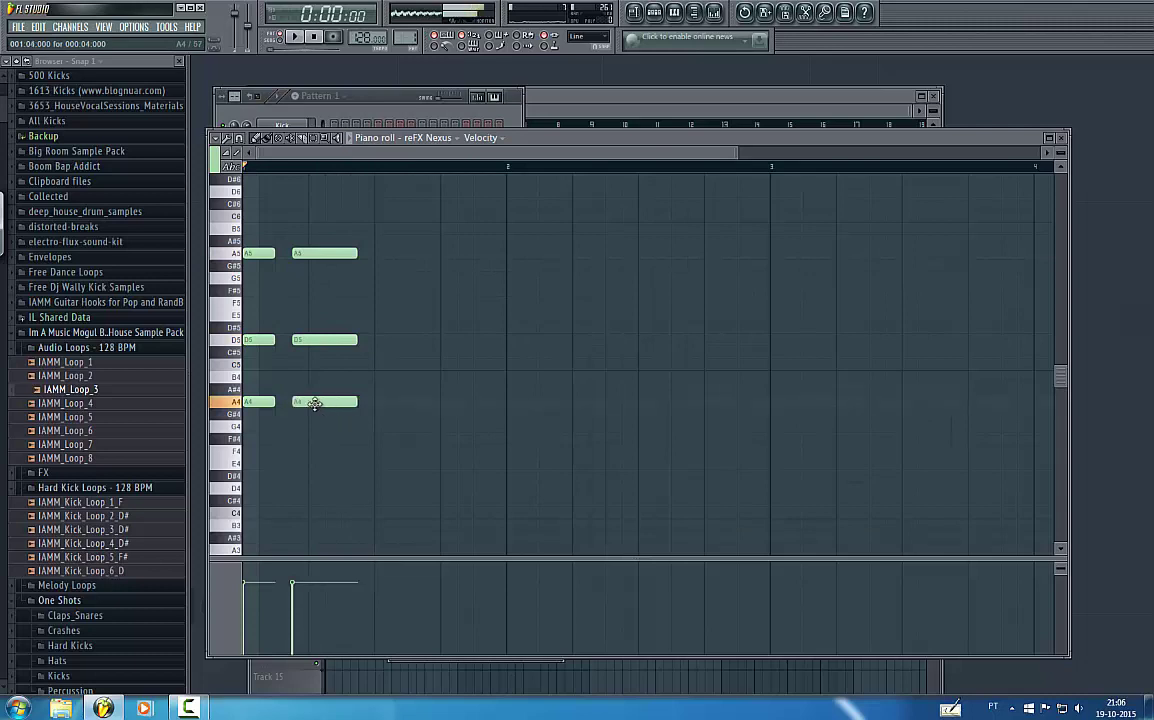
left_click_drag(313, 342, 296, 342)
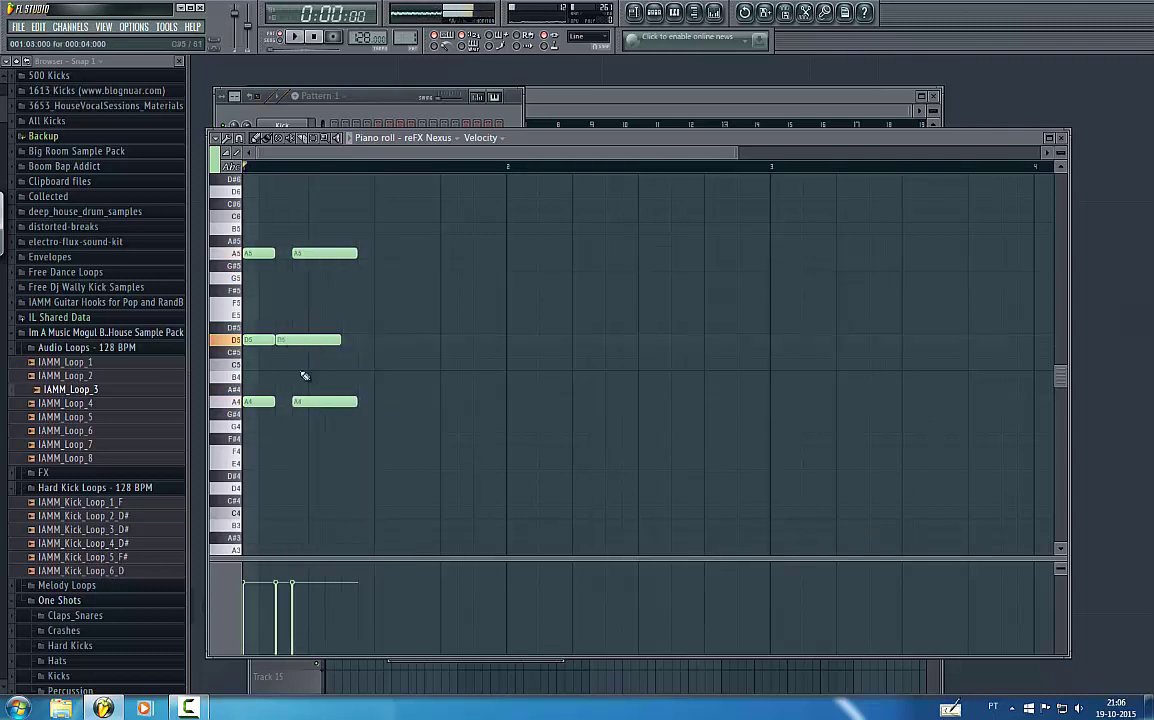
left_click_drag(300, 253, 283, 254)
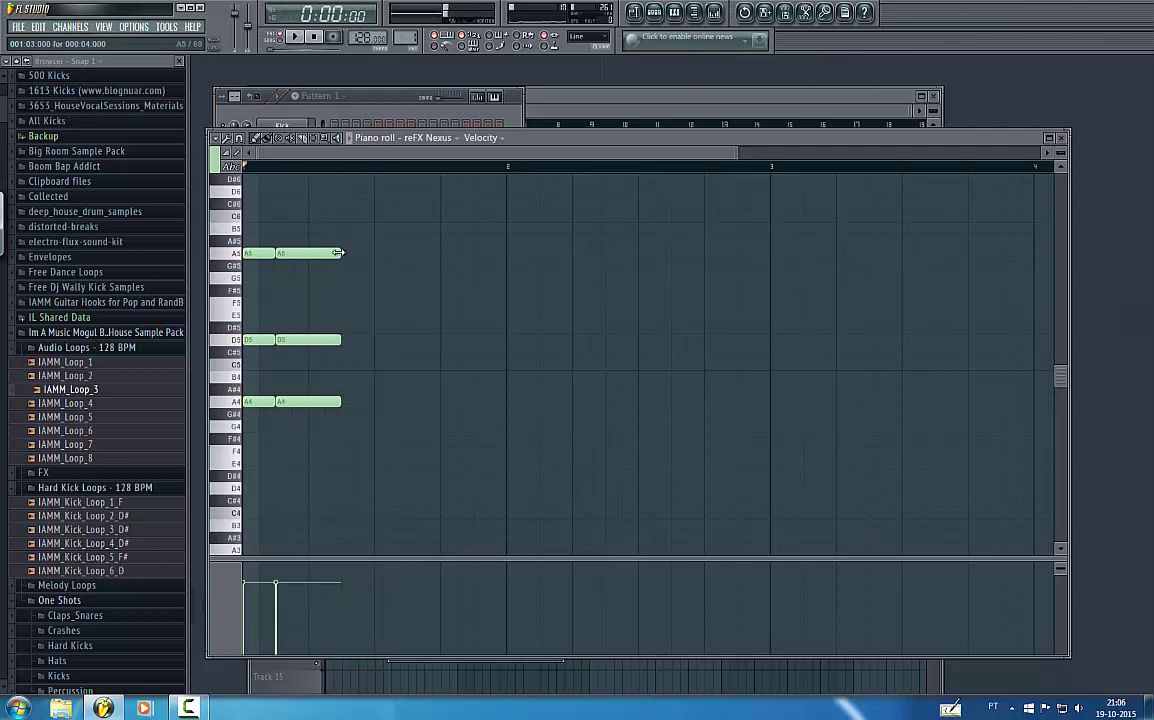
- Add D5 and A4 notes, each two steps long, at step 7 of bar 1
scroll(353, 257, "down", 2)
scroll(353, 259, "up", 5)
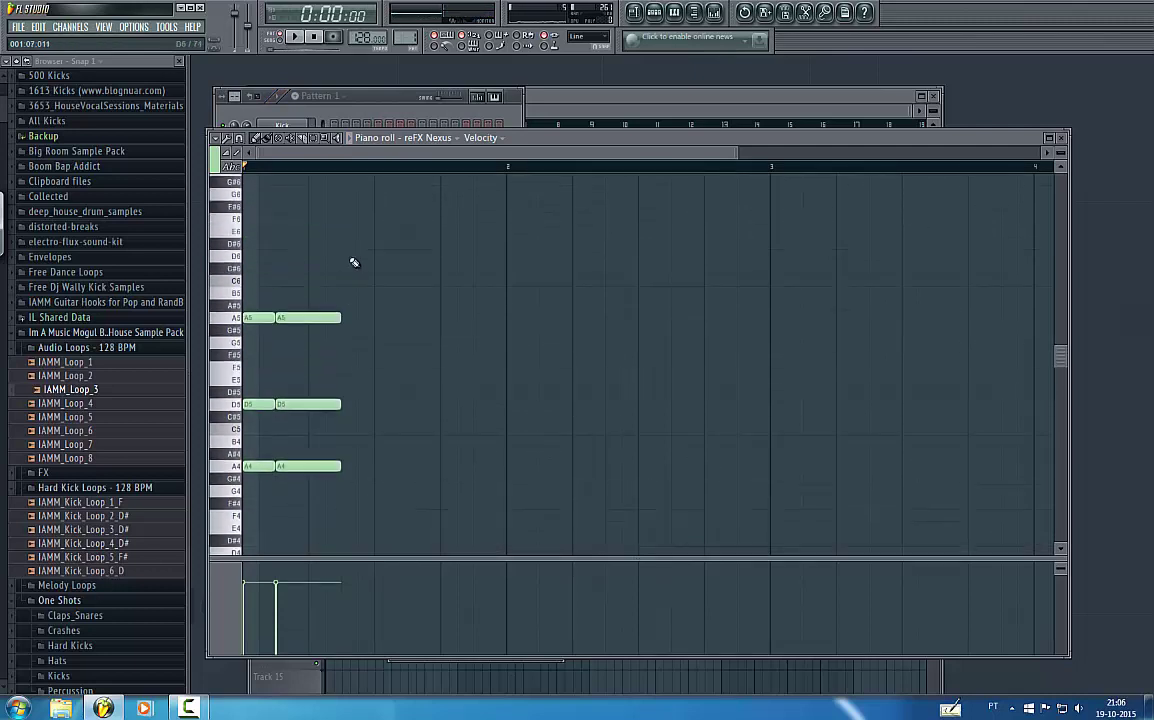
left_click(352, 415)
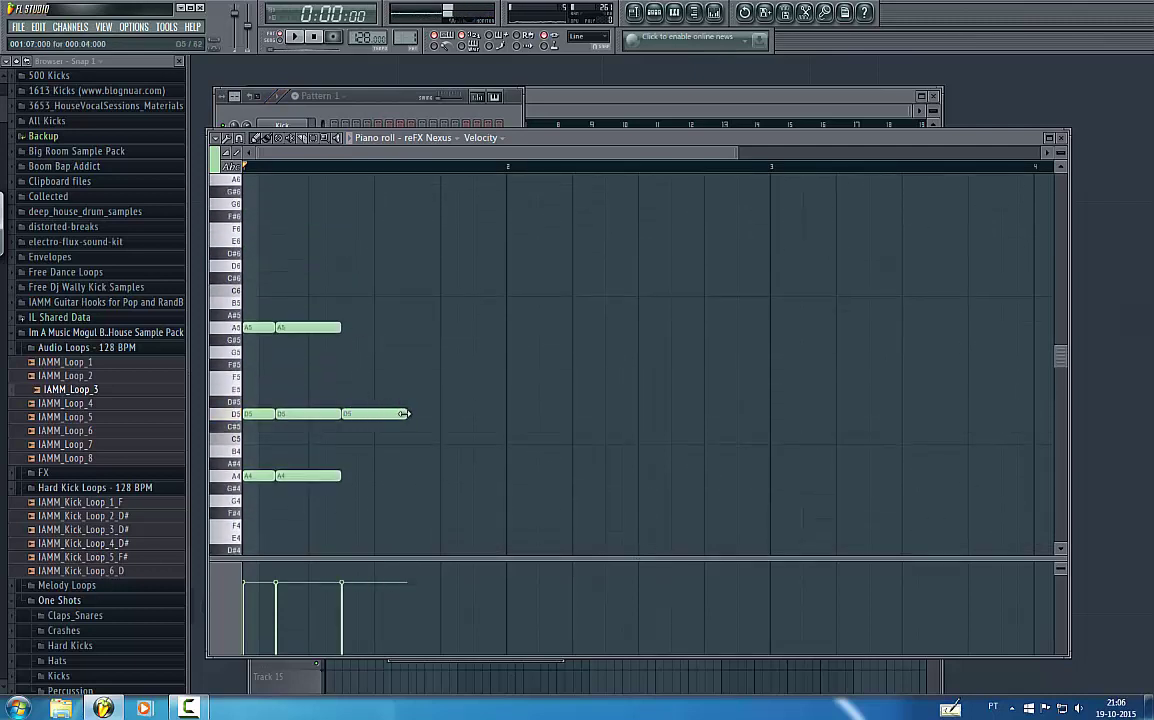
left_click(351, 476)
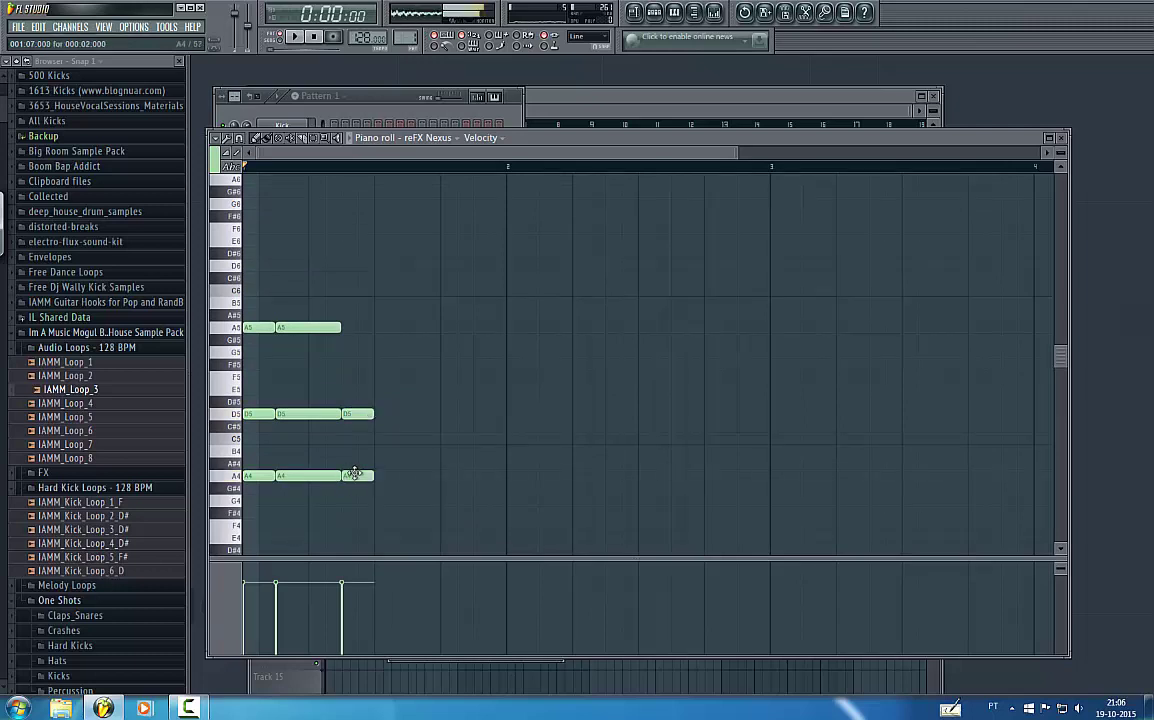
- Add two-step A4, D5 and A5 chords at steps 11 and 15 of bar 1
left_click(409, 328)
left_click(411, 414)
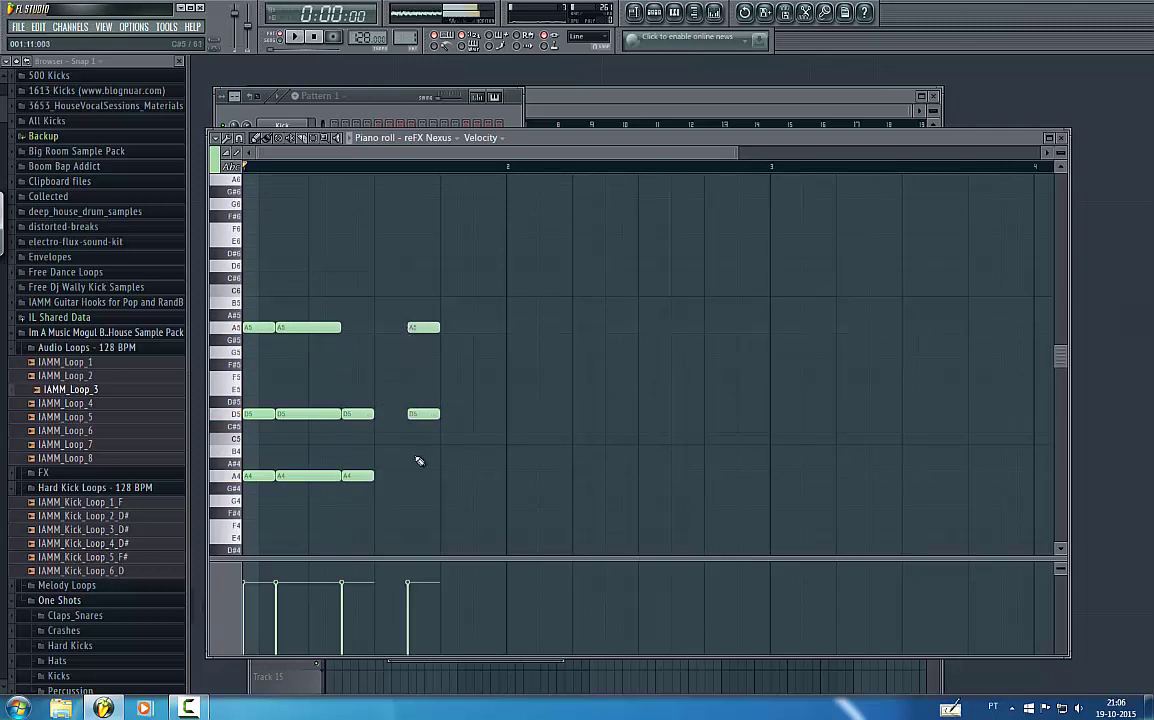
left_click(415, 477)
left_click(478, 477)
left_click(480, 414)
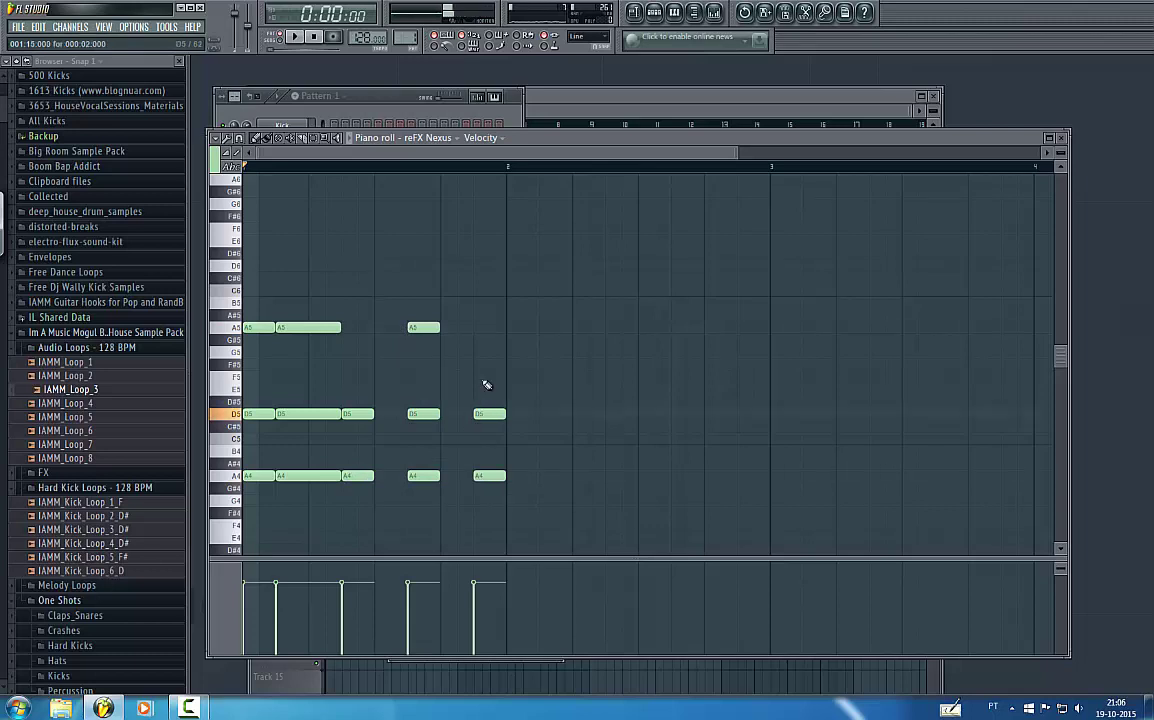
left_click(475, 328)
- Duplicate the bar 1 chord pattern into bar 2, transposed down to G4, C5 and G5, and play it back
key("ctrl+a")
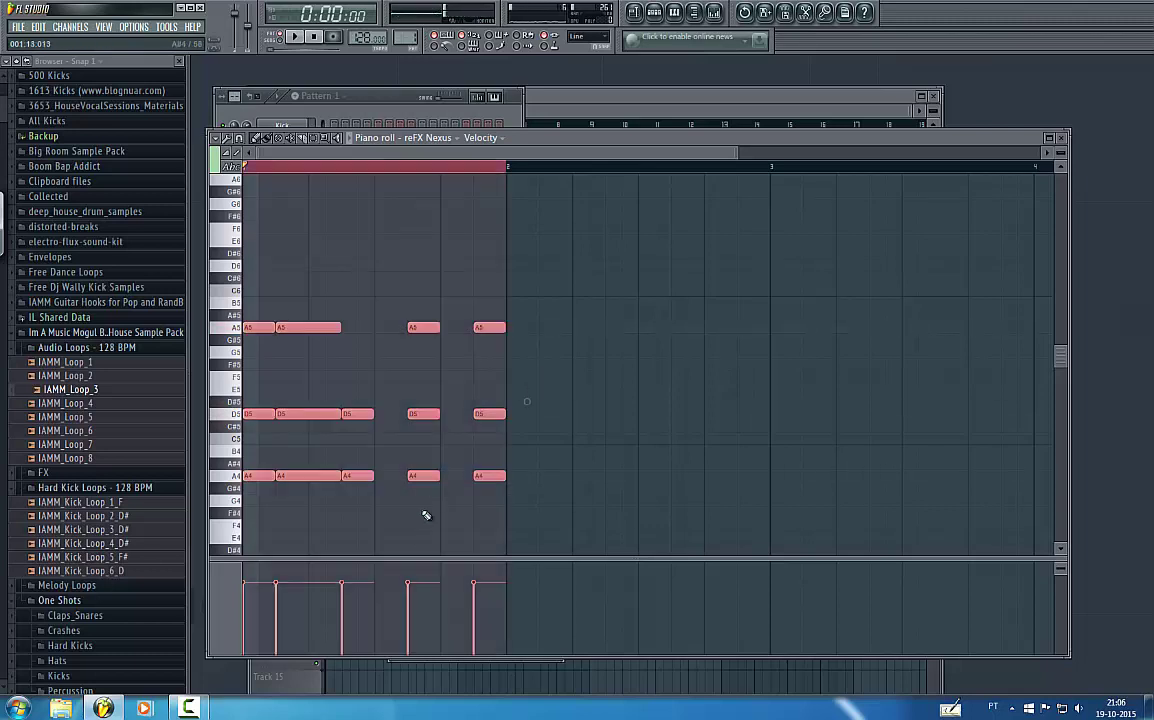
key("ctrl+b")
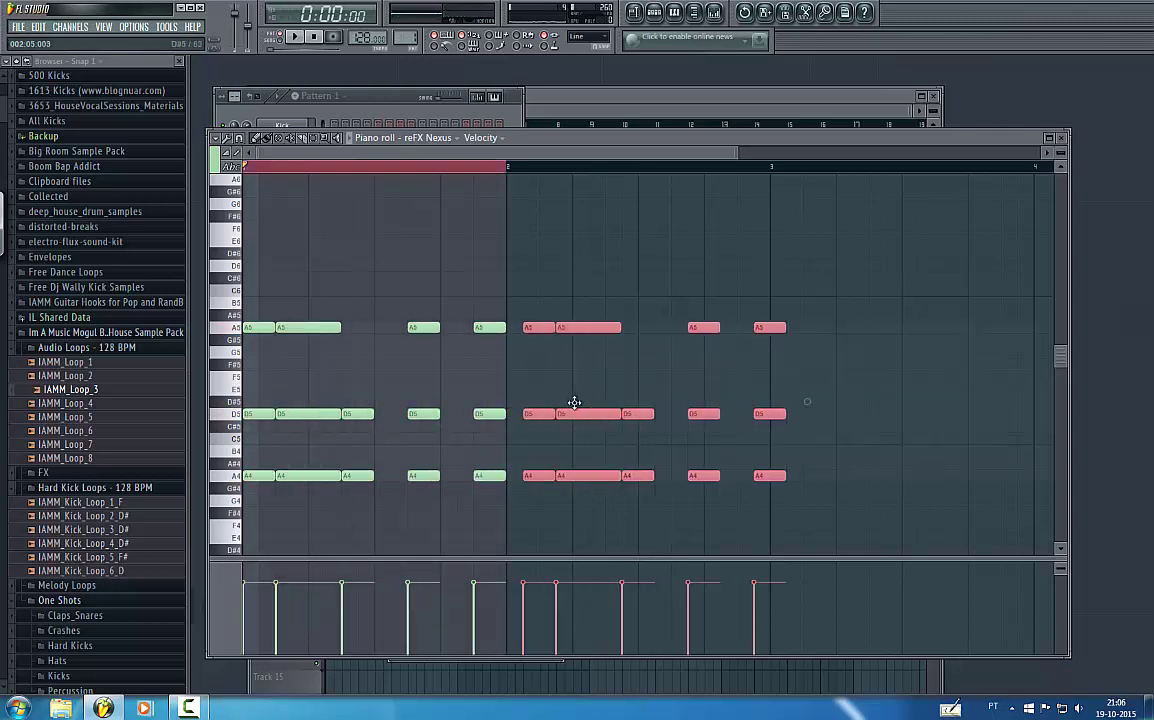
left_click_drag(567, 412, 566, 437)
left_click(308, 165)
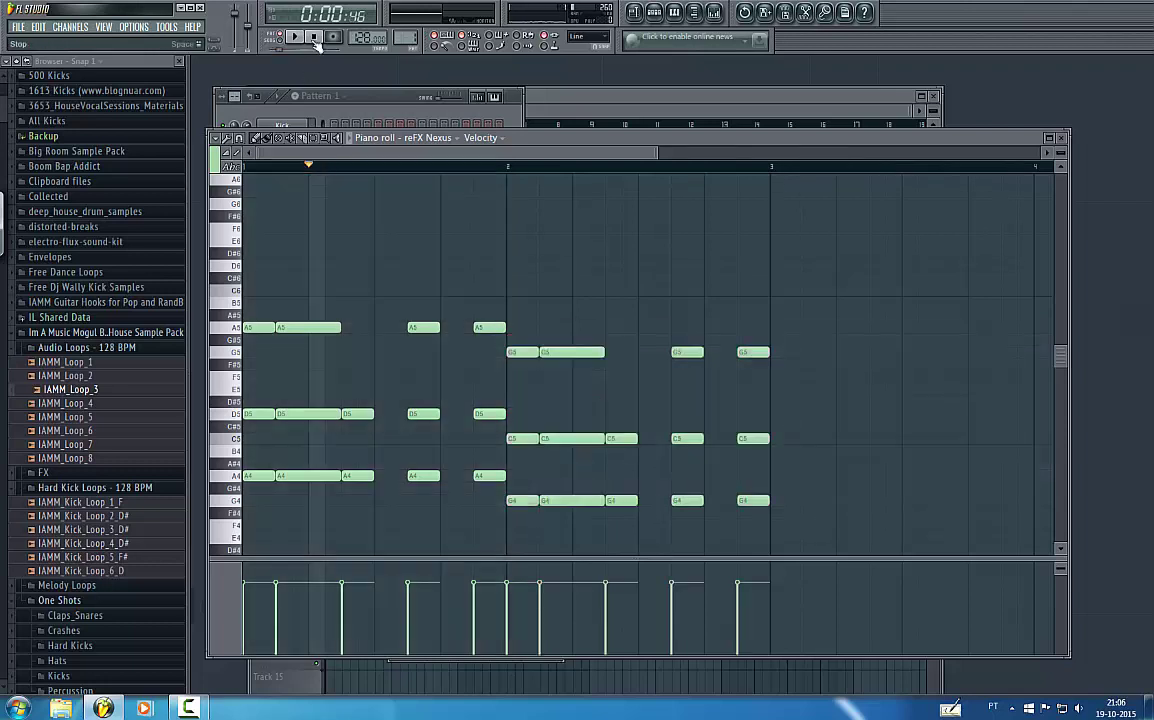
key("space")
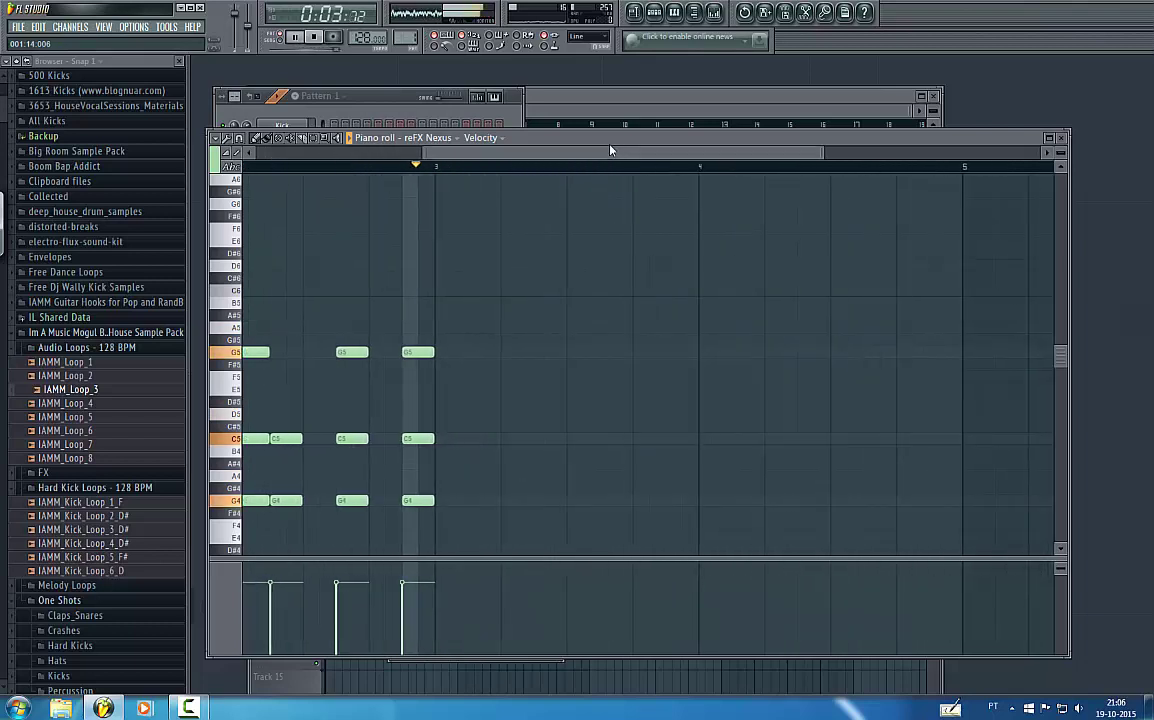
key("space")
- Paste the chord pattern into bar 3, transpose it down to F4, A#4 and F5, and start playback
key("ctrl+v")
left_click_drag(487, 324, 489, 372)
key("space")
- Paste the chord pattern into bar 4 and transpose it down to D4, G4 and D5
left_click_drag(450, 154, 713, 157)
scroll(484, 176, "down", 2)
key("ctrl+v")
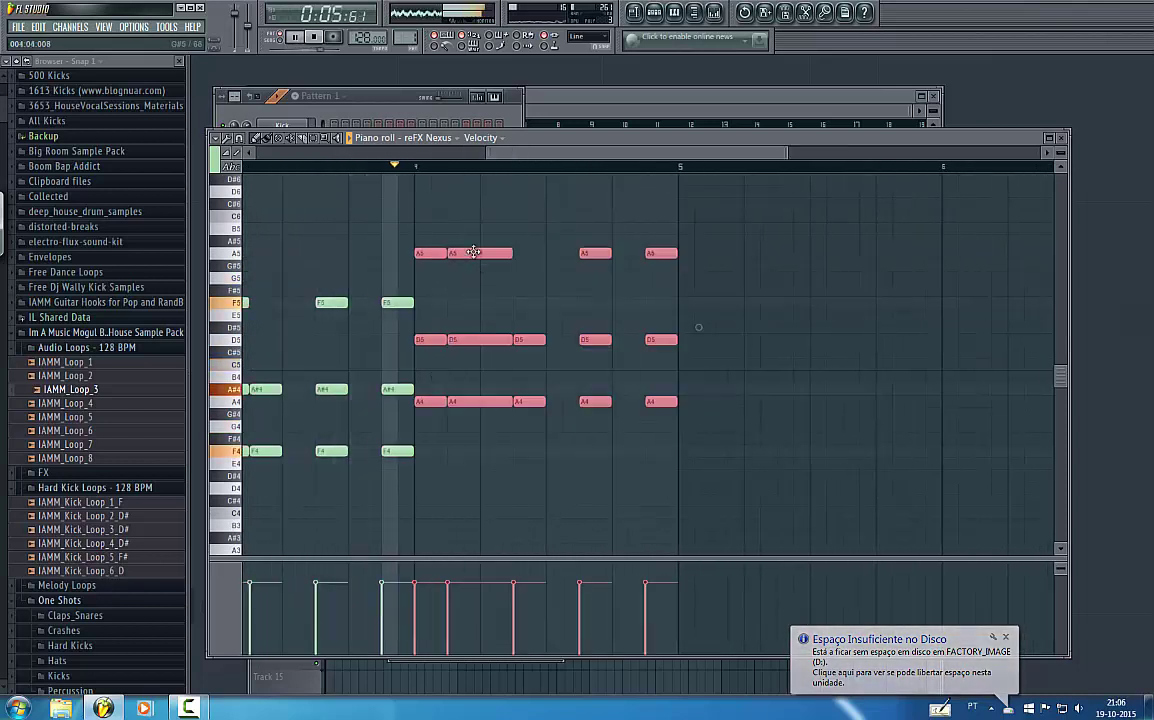
key("space")
mouse_move(488, 335)
left_mouse_down()
mouse_move(476, 316)
mouse_move(476, 348)
left_mouse_up()
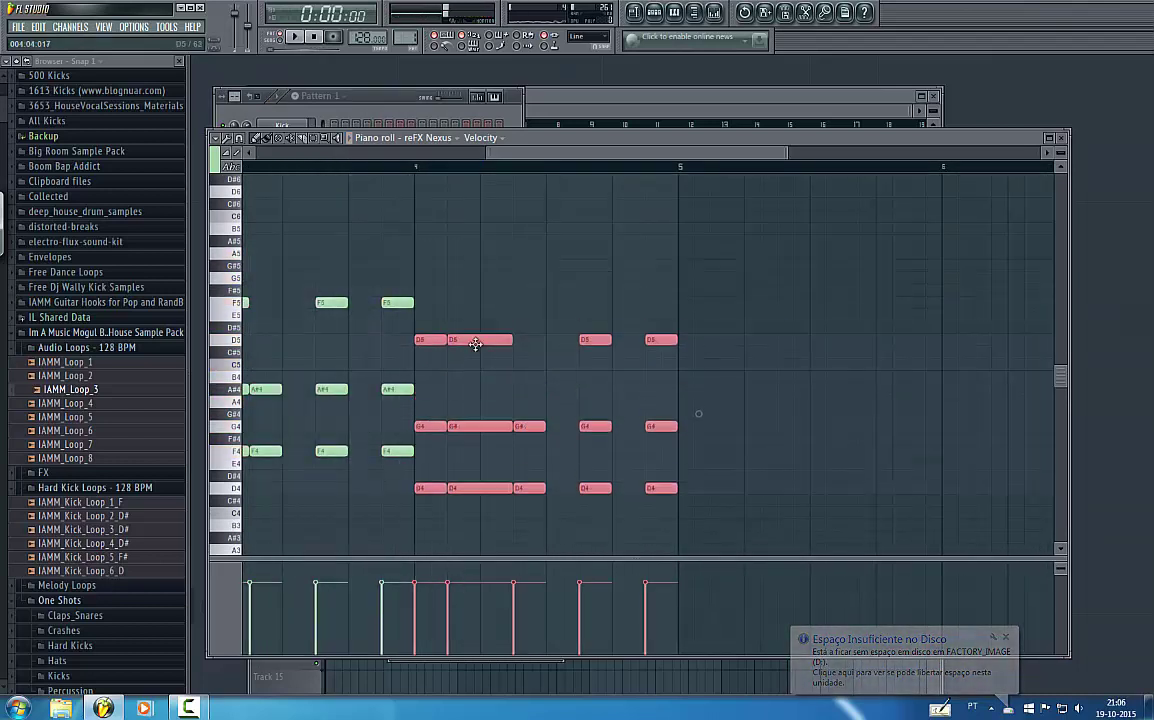
left_click(510, 373)
- Play back the four-bar chord progression
key("space")
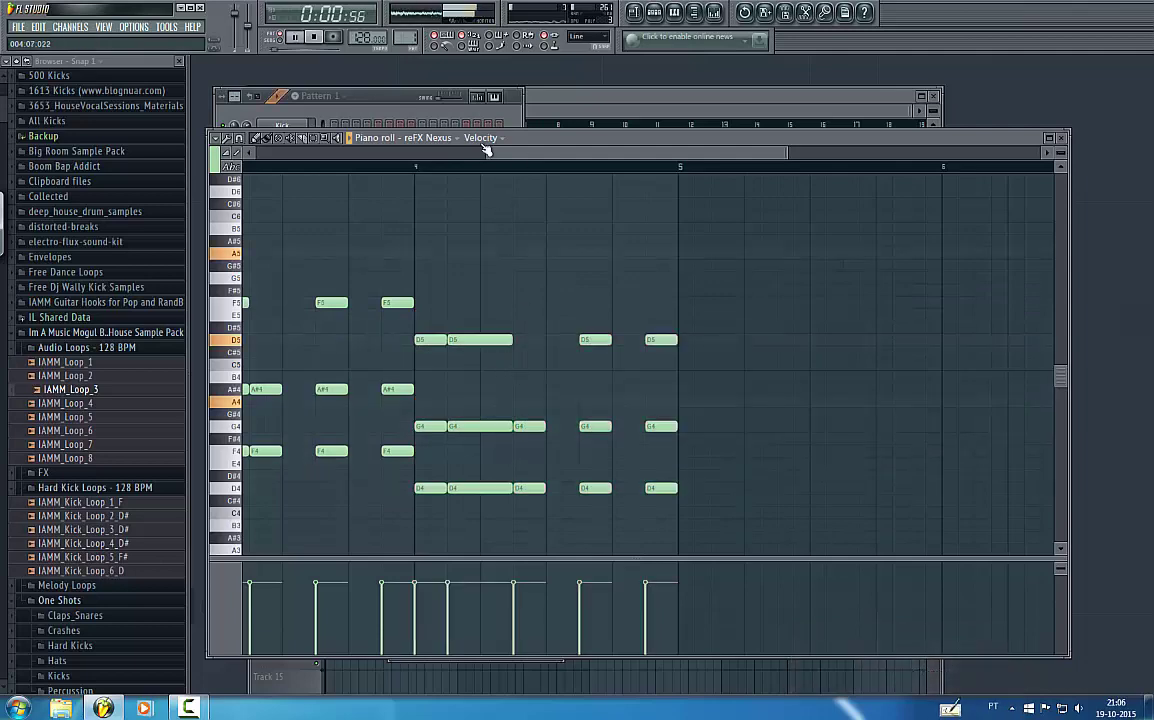
left_click_drag(425, 155, 572, 160)
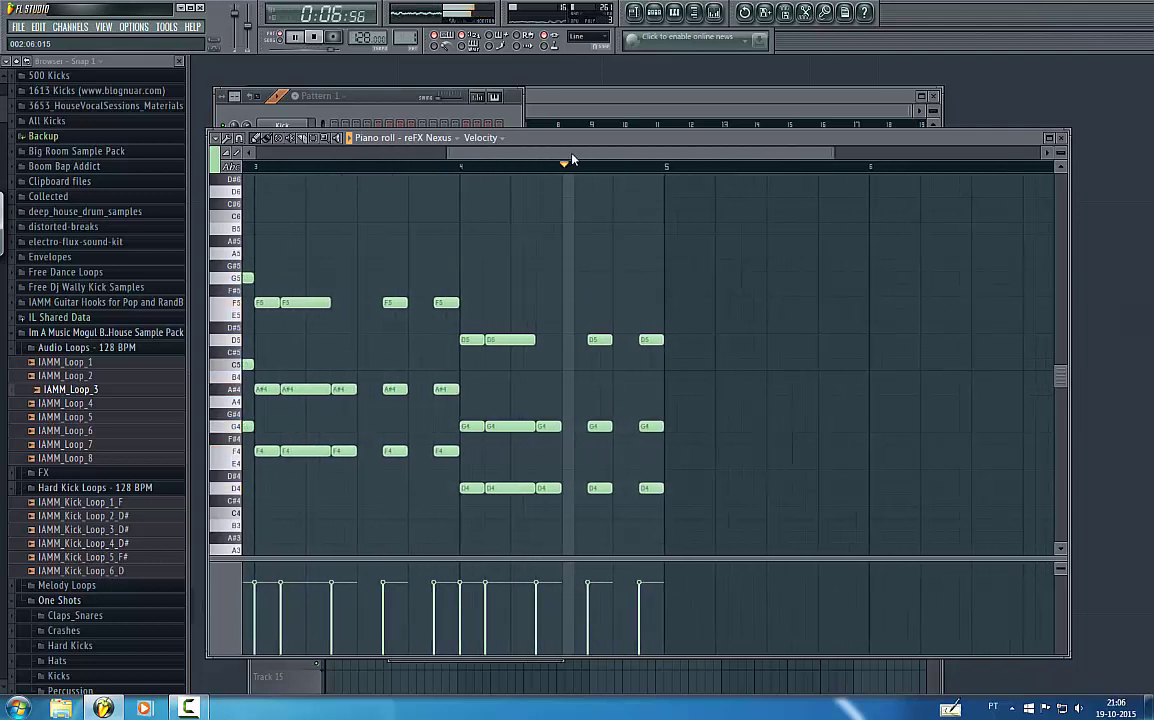
key("space")
- Place three two-step A6 melody notes above the bar 1 chords, checking with playback
scroll(300, 260, "up", 8)
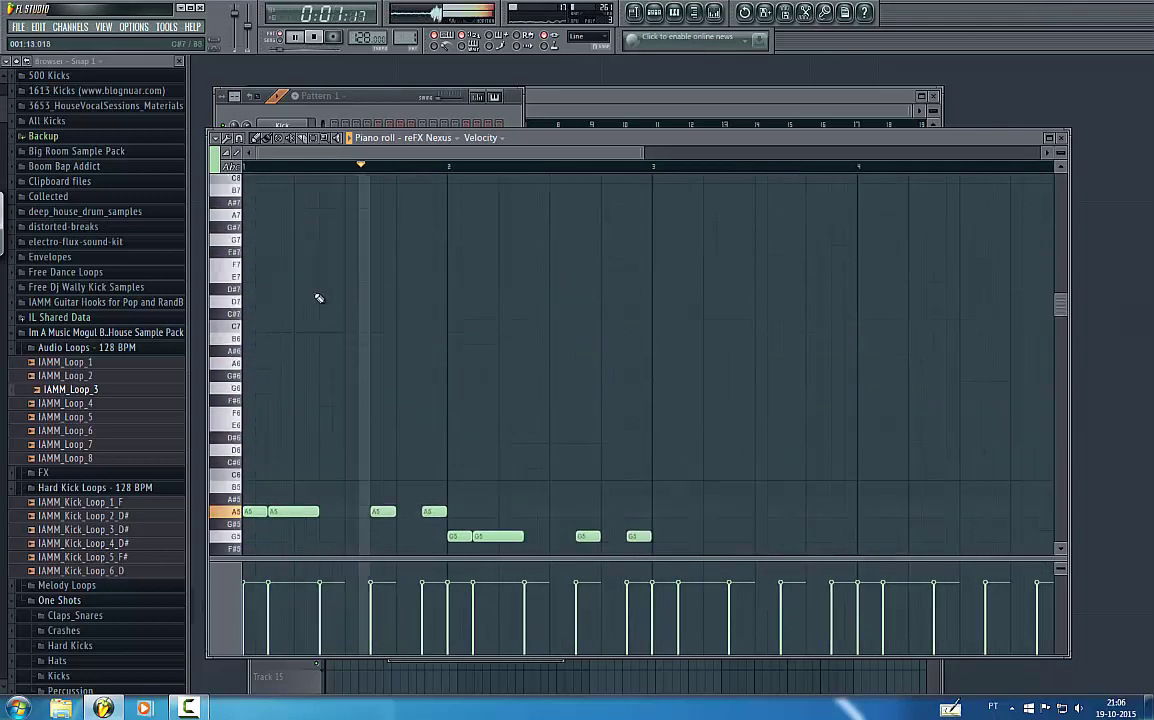
scroll(291, 379, "down", 3)
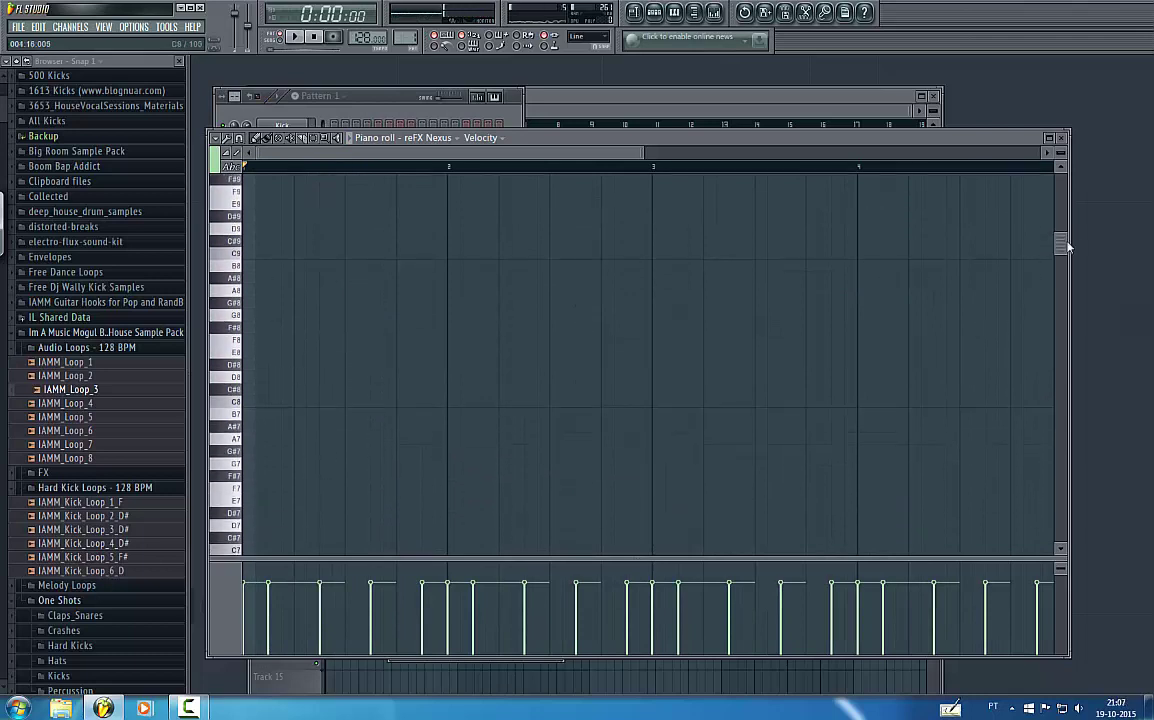
left_click_drag(1064, 246, 1059, 340)
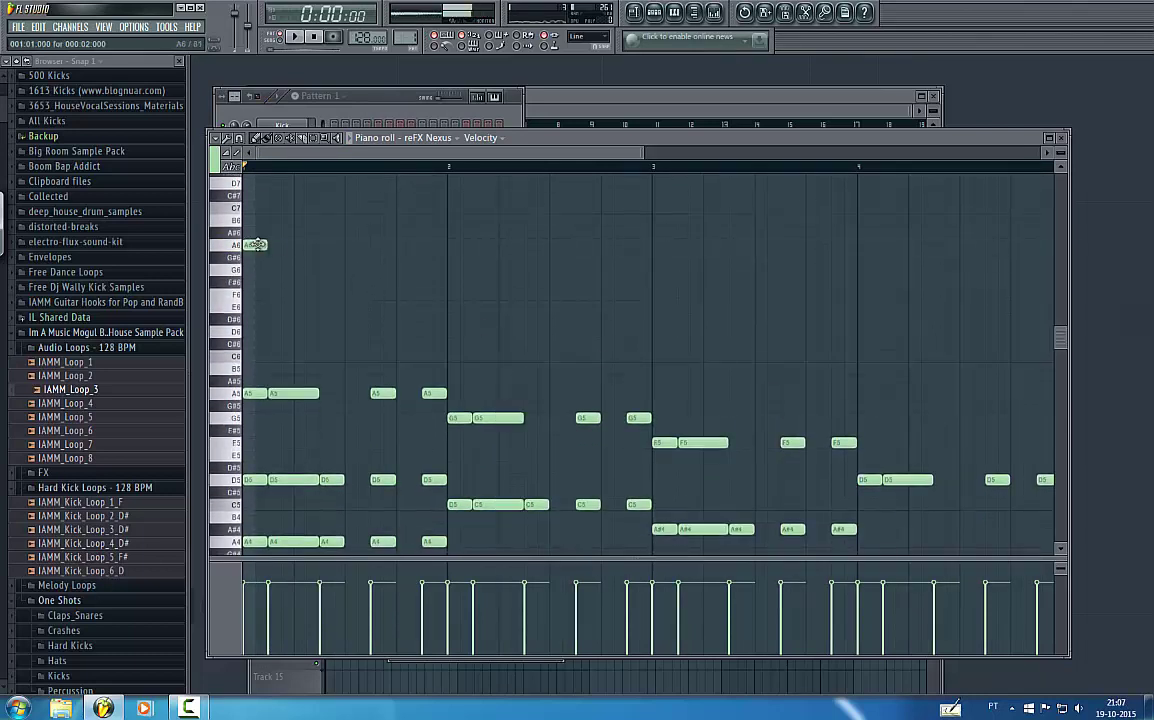
key("space")
key("space")
left_click(324, 247)
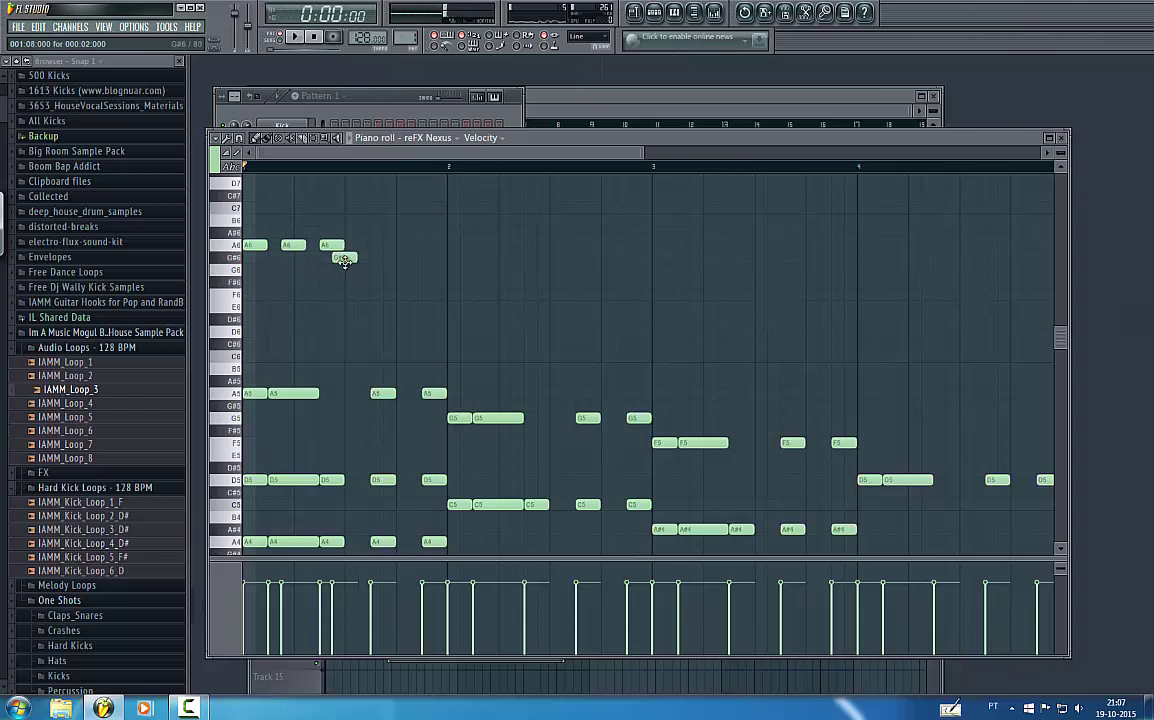
- Replace the third A6 in bar 1 with a run of one-step notes E6, F6, G6 and F6, and play it back
left_click_drag(343, 260, 330, 313)
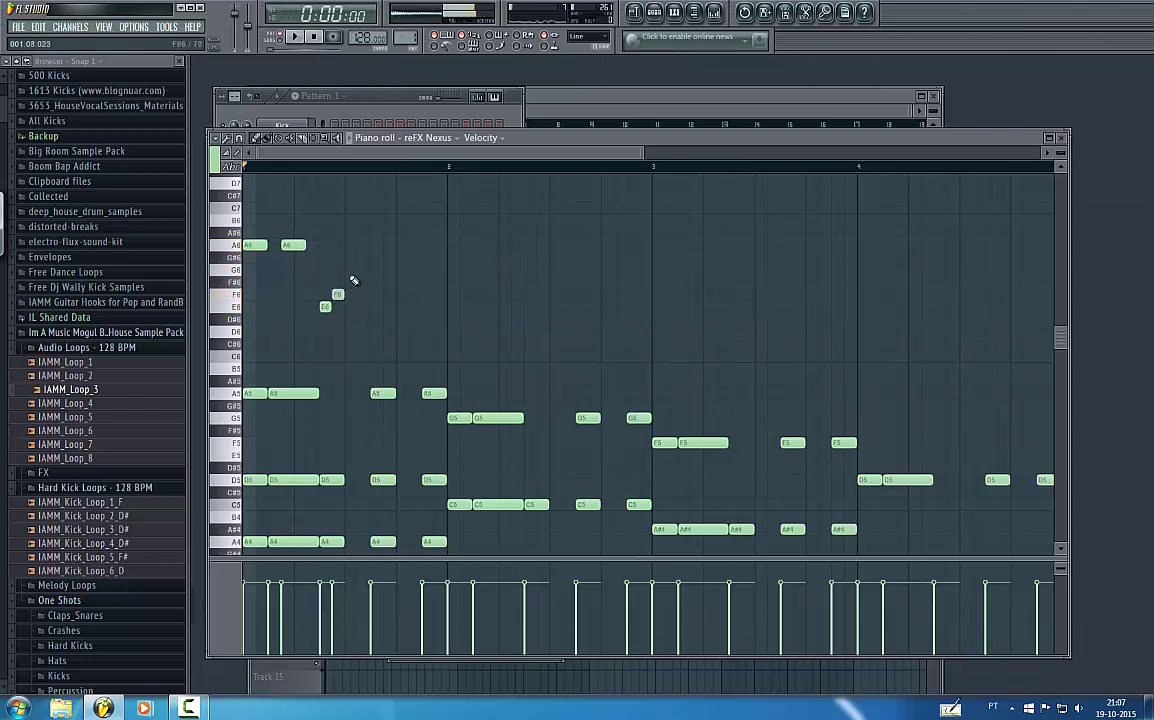
left_click(350, 270)
left_click(364, 293)
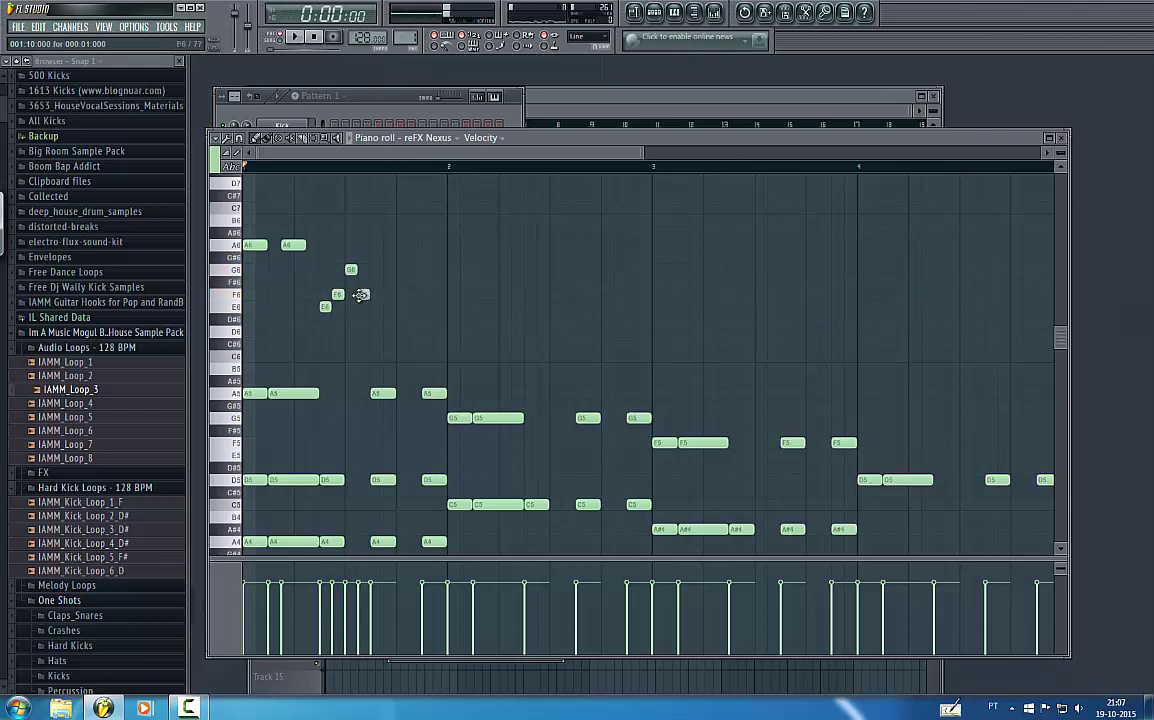
key("space")
key("space")
- Try the bar 1 run without its first F6 during playback, and put the note back
right_click(335, 295)
key("space")
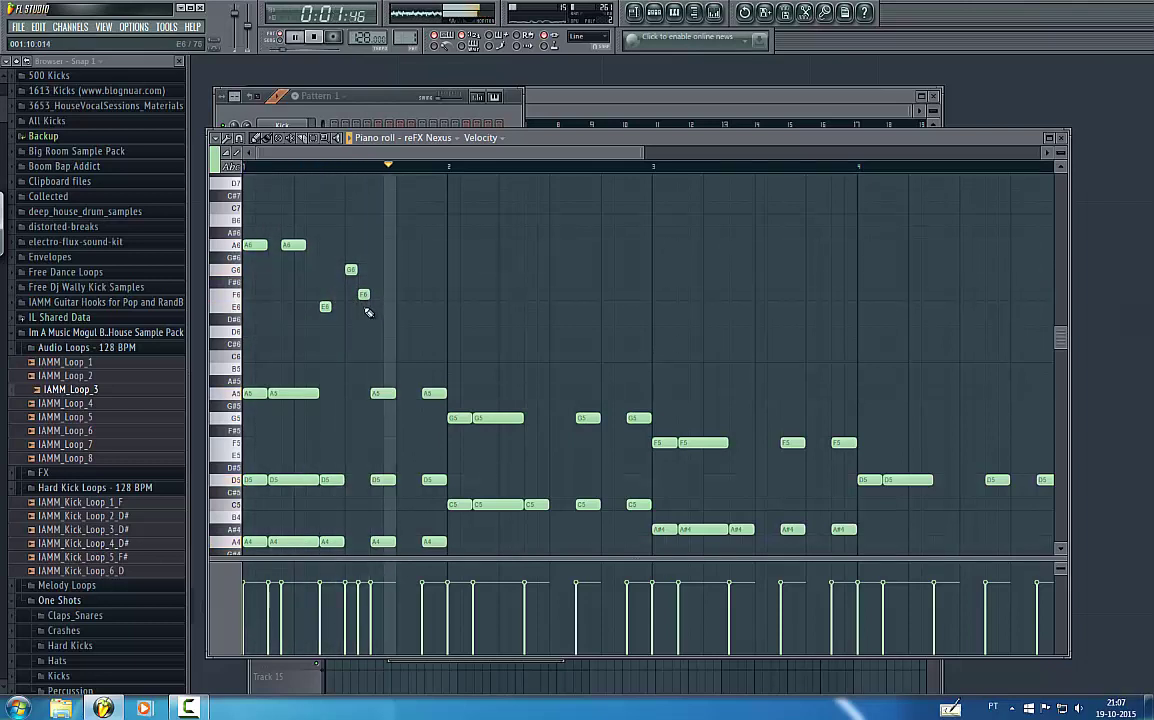
key("space")
left_click(338, 294)
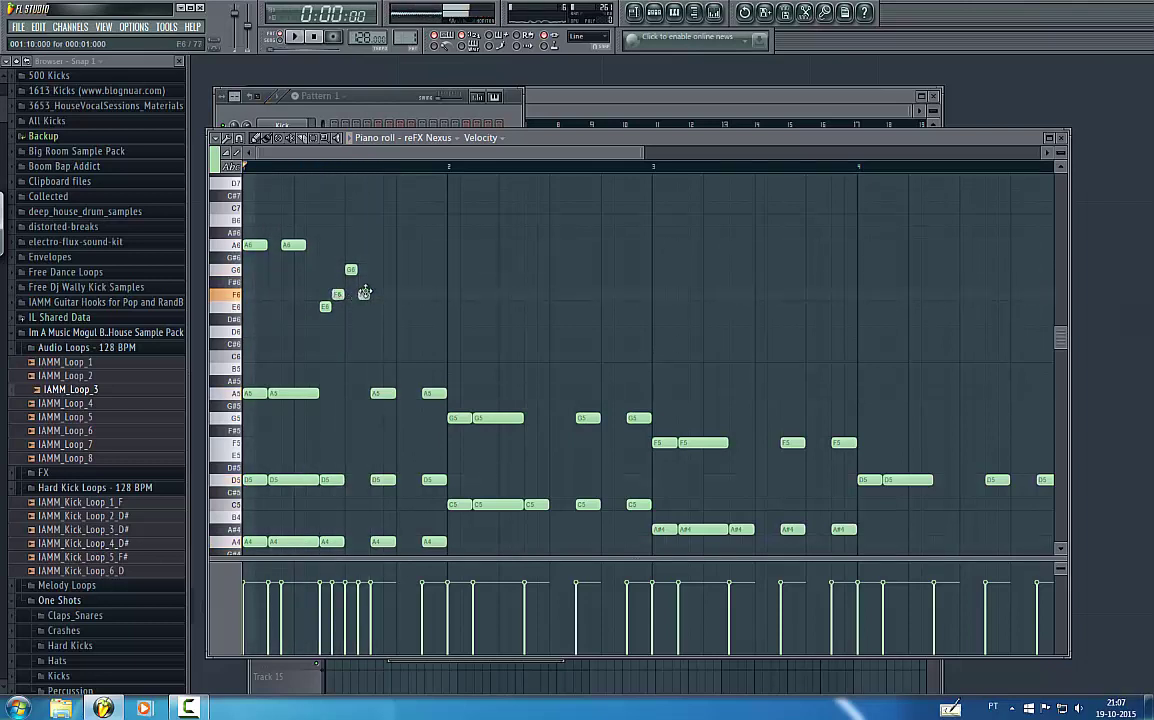
- Lower the last note of the bar 1 run to D6 and lengthen it to two steps, checking with playback
left_click(364, 331)
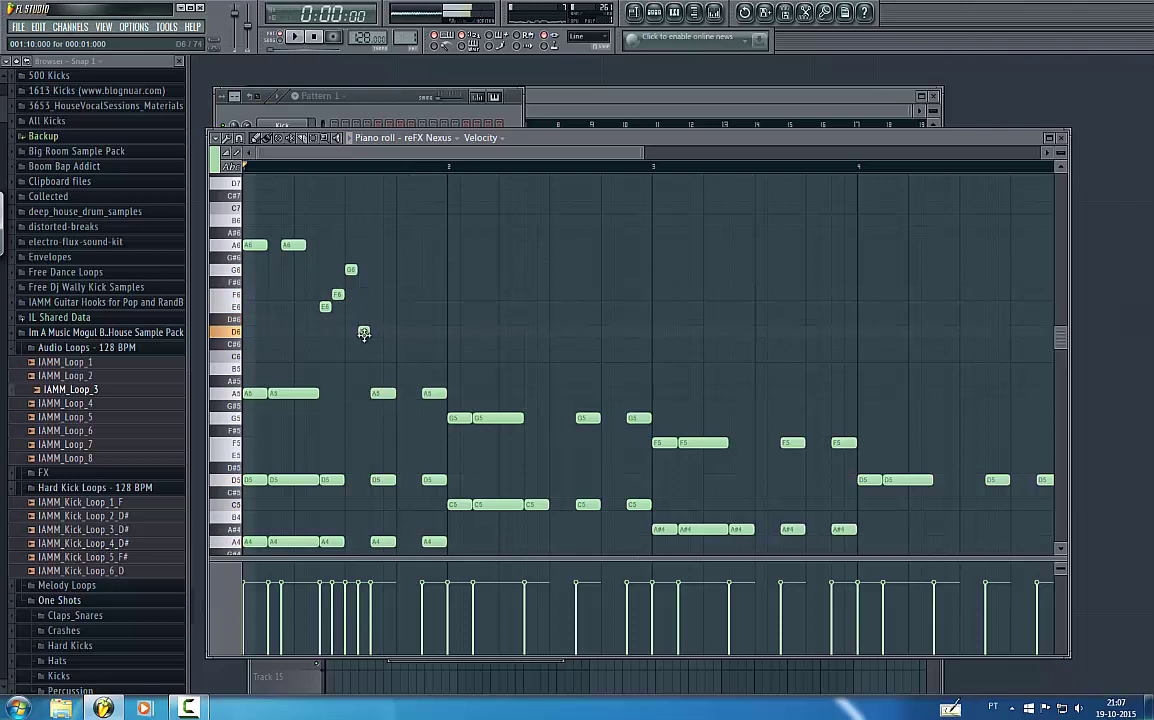
key("space")
right_click(364, 331)
key("space")
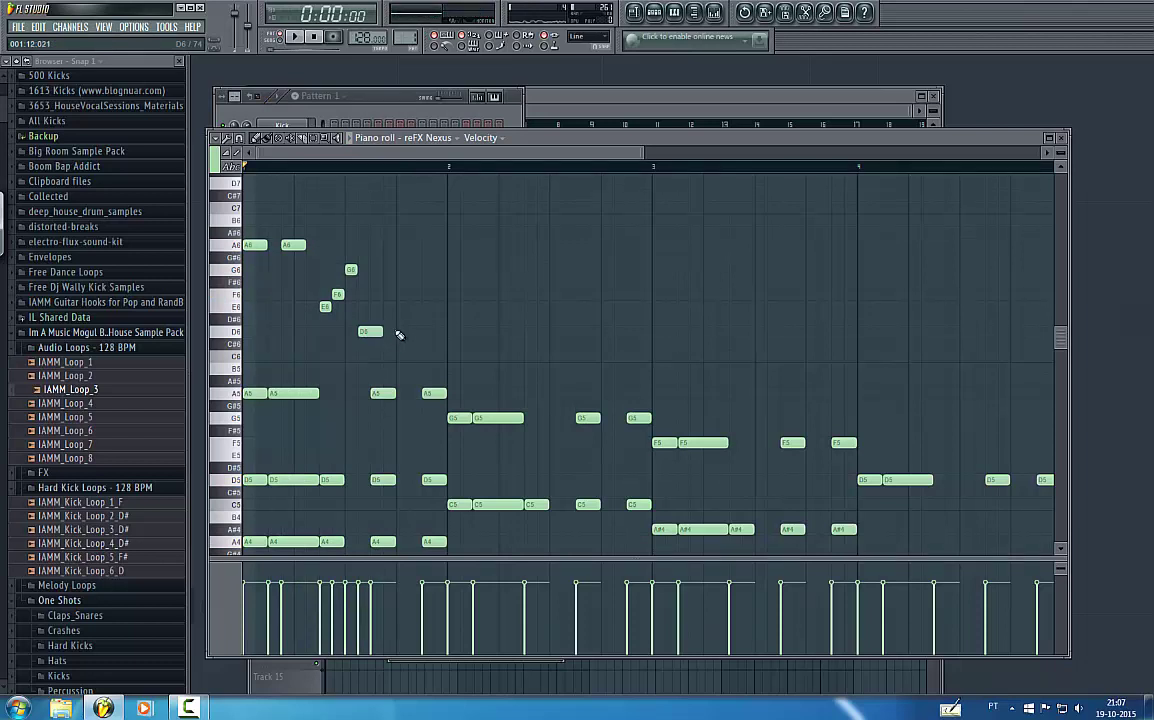
- Add two more D6 notes at the end of bar 1 and play back the melody
left_click(405, 331)
left_click(435, 331)
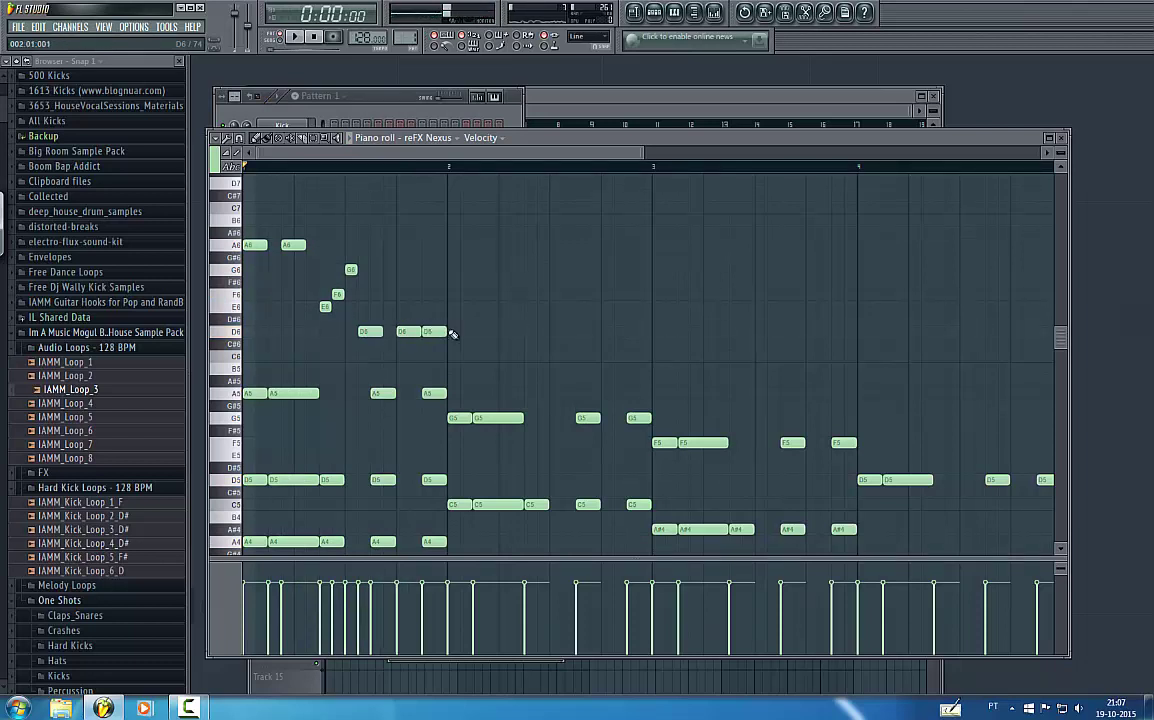
key("space")
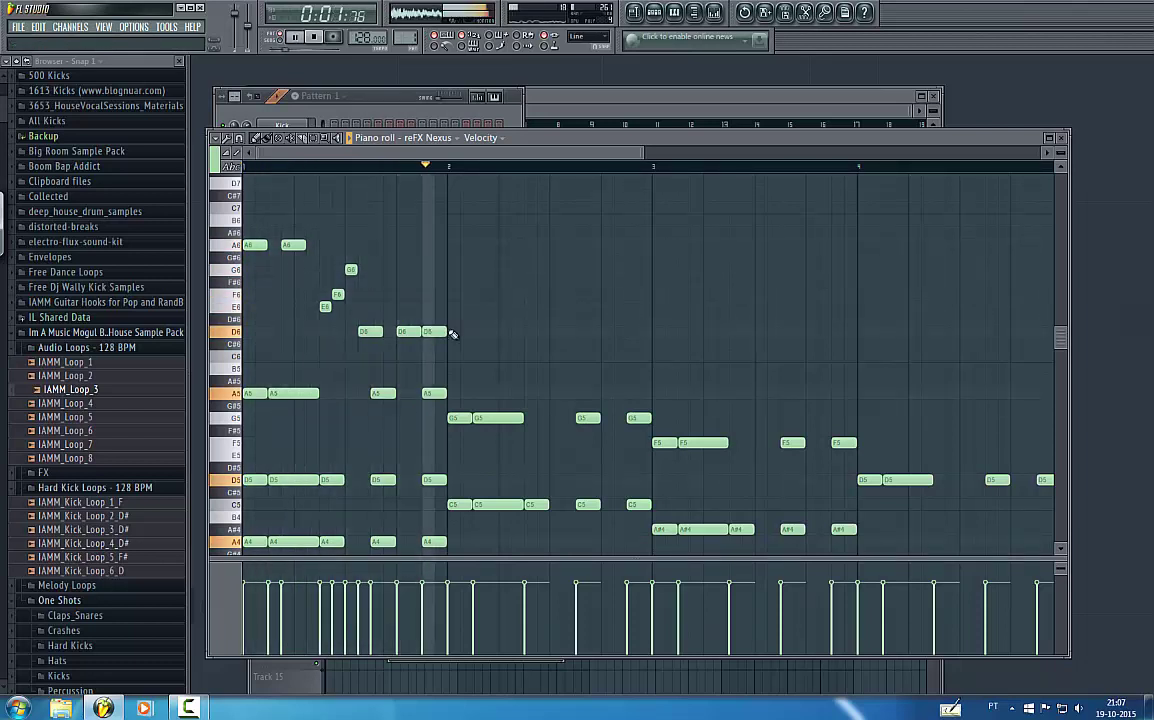
key("space")
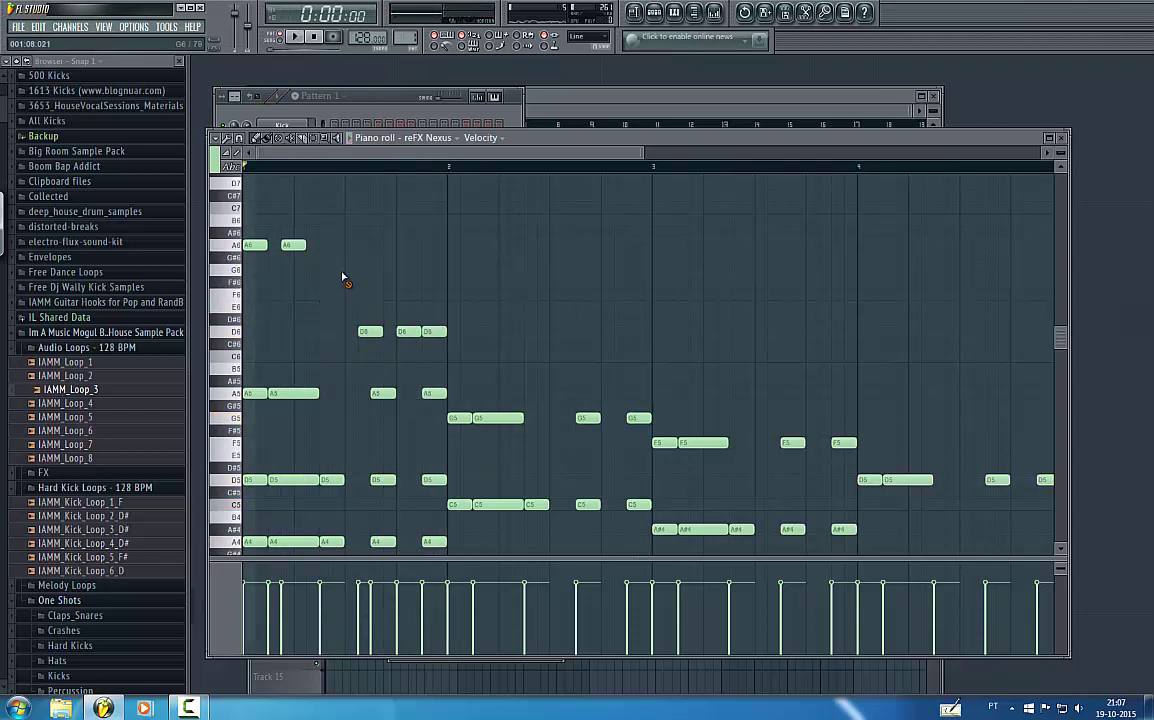
- Replace the E6, F6, G6 run in bar 1 with a single A6 note and play it back
left_click(327, 245)
key("space")
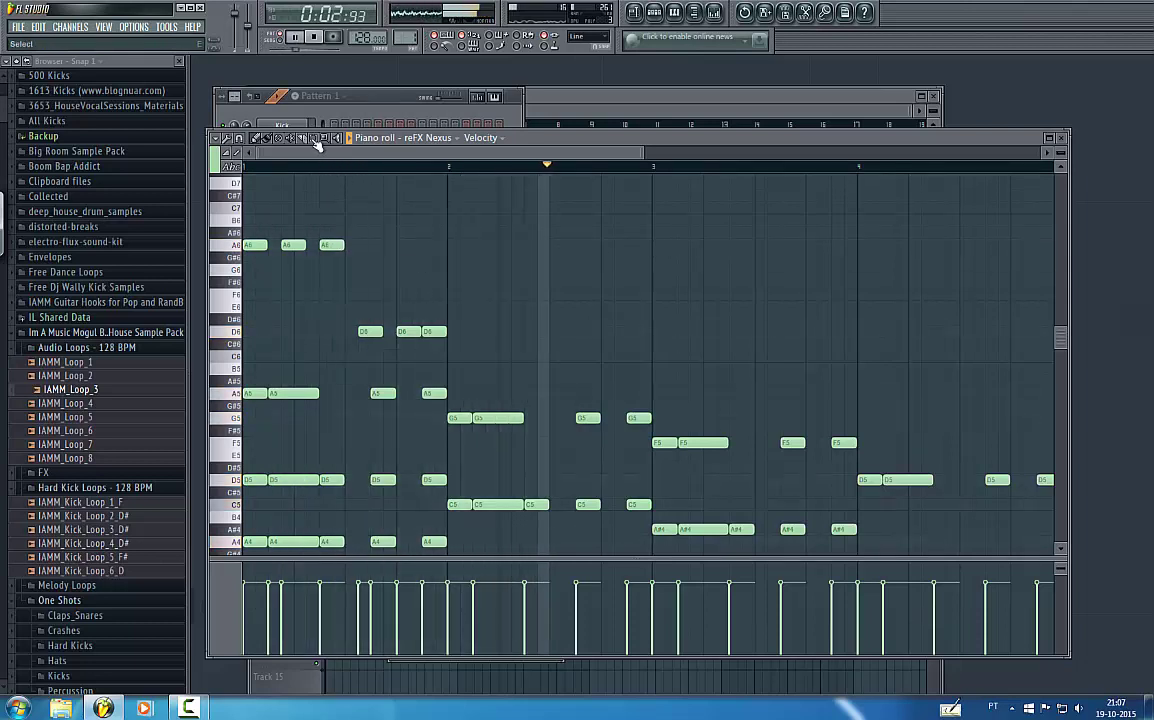
key("space")
- Copy the bar 1 melody into bars 2, 3 and 4, transposed down to start on G6, F6 and D6, and play it back
left_click_drag(467, 344, 499, 270)
key("space")
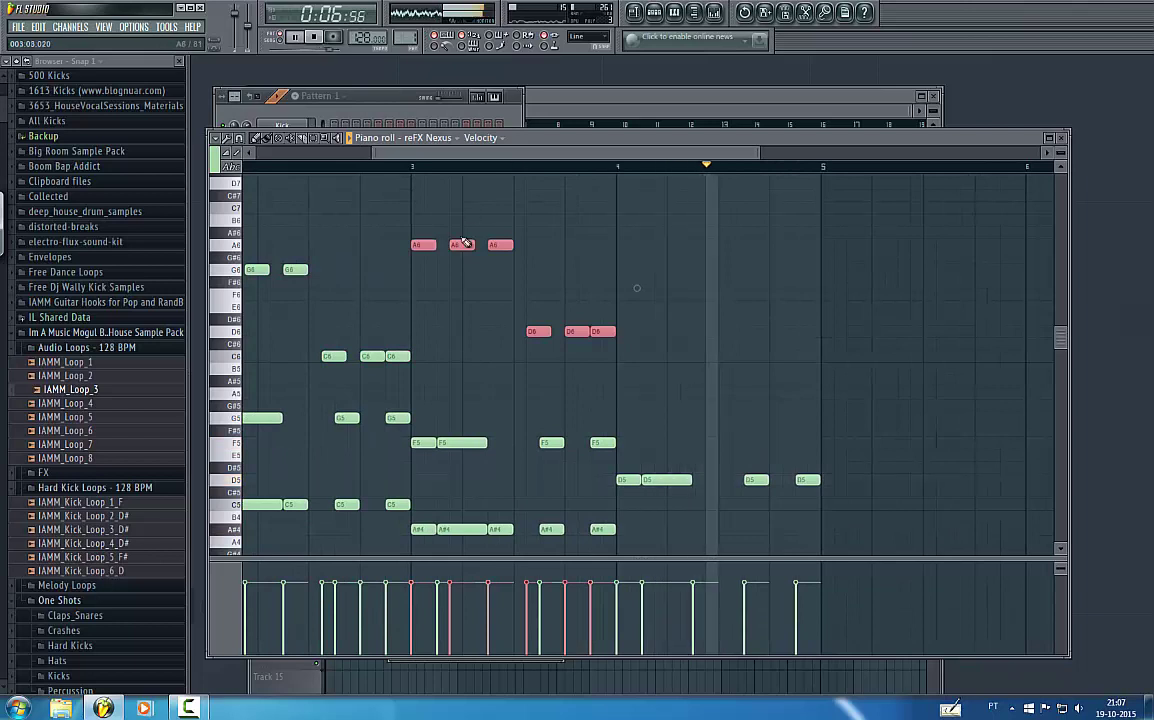
left_click_drag(465, 291, 470, 294)
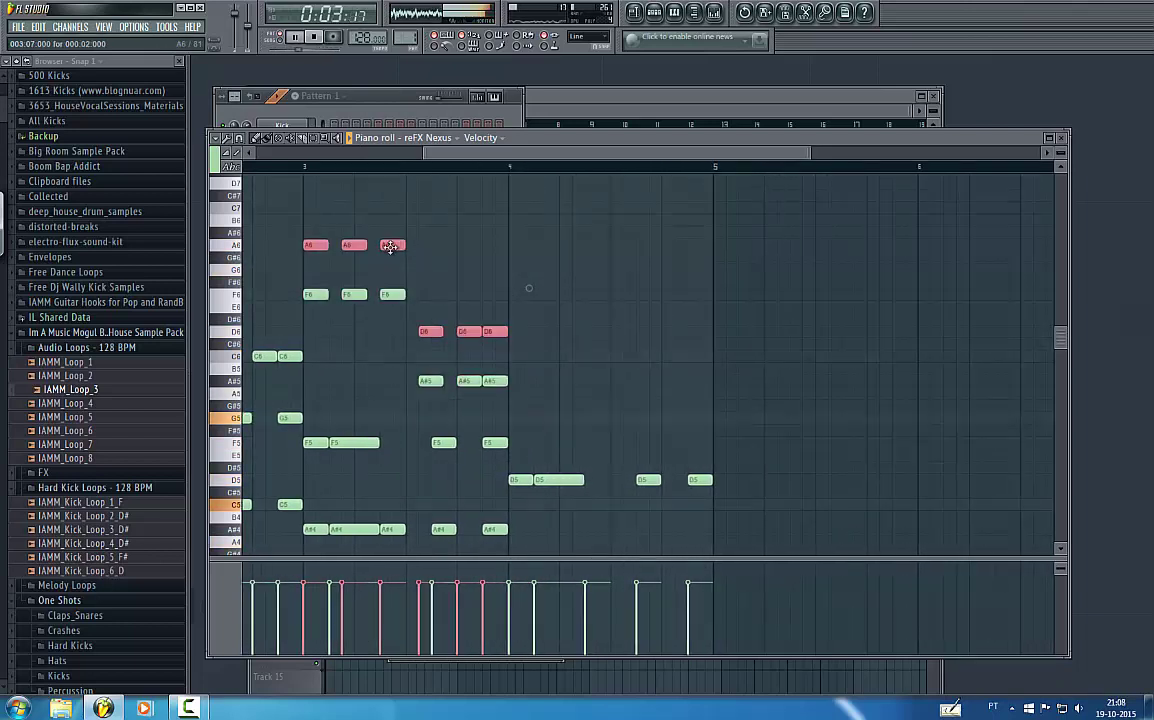
left_click_drag(392, 296, 595, 345)
left_click_drag(500, 155, 328, 156)
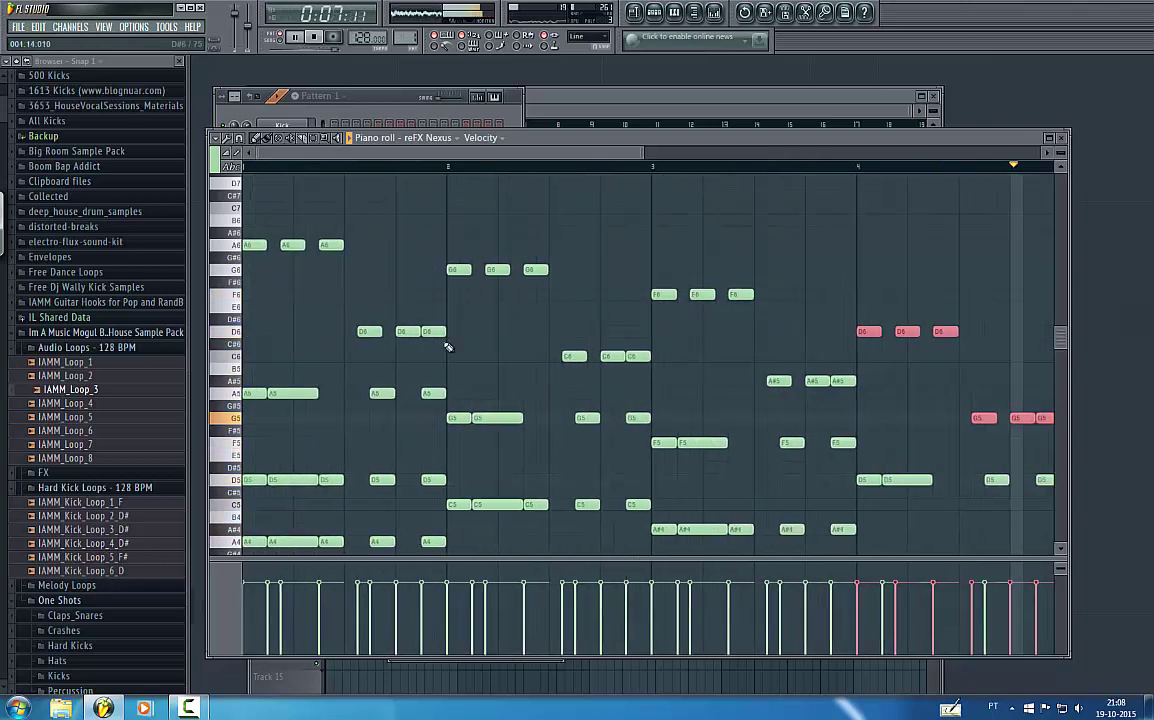
key("space")
- Lower the second melody note of bar 1 to G6, close the gaps between the first three notes, and play it back
left_click(322, 288)
left_click_drag(293, 265, 293, 269)
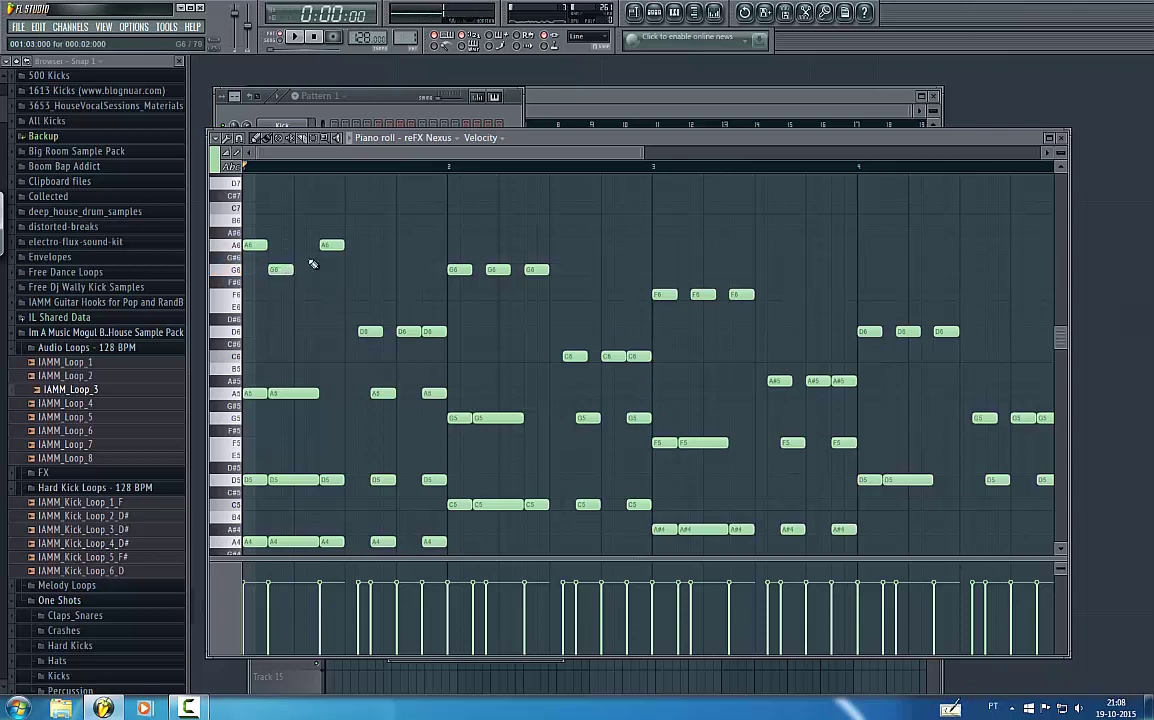
left_click_drag(331, 244, 303, 247)
key("space")
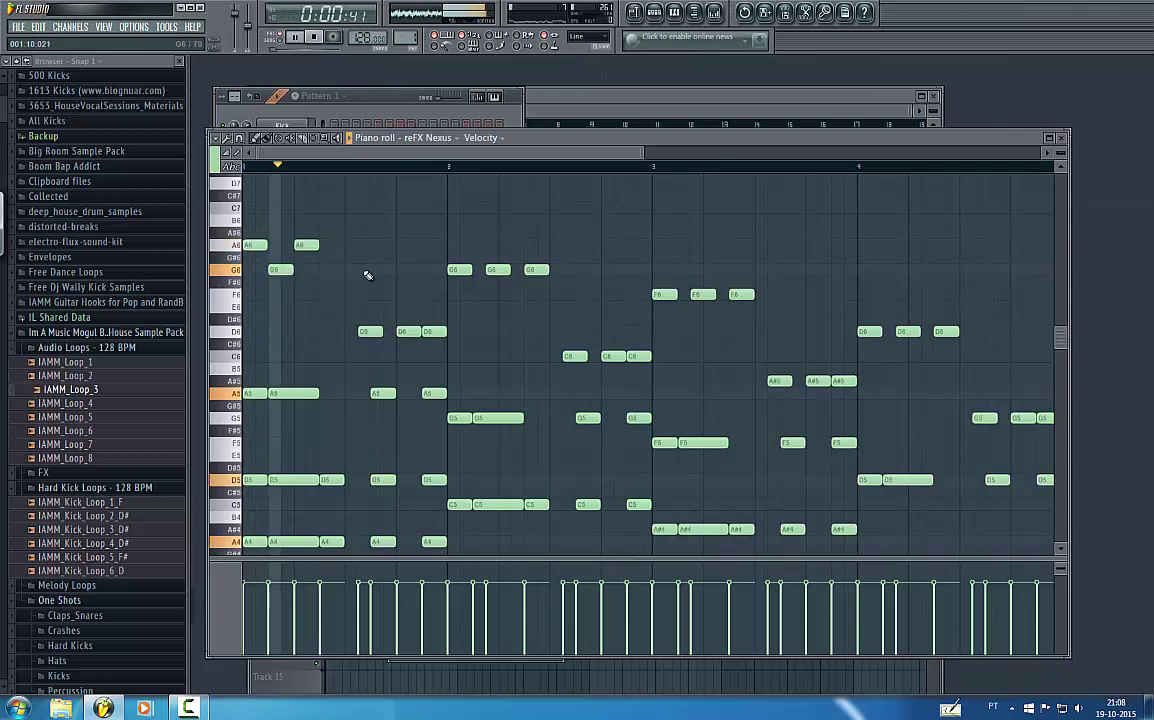
key("space")
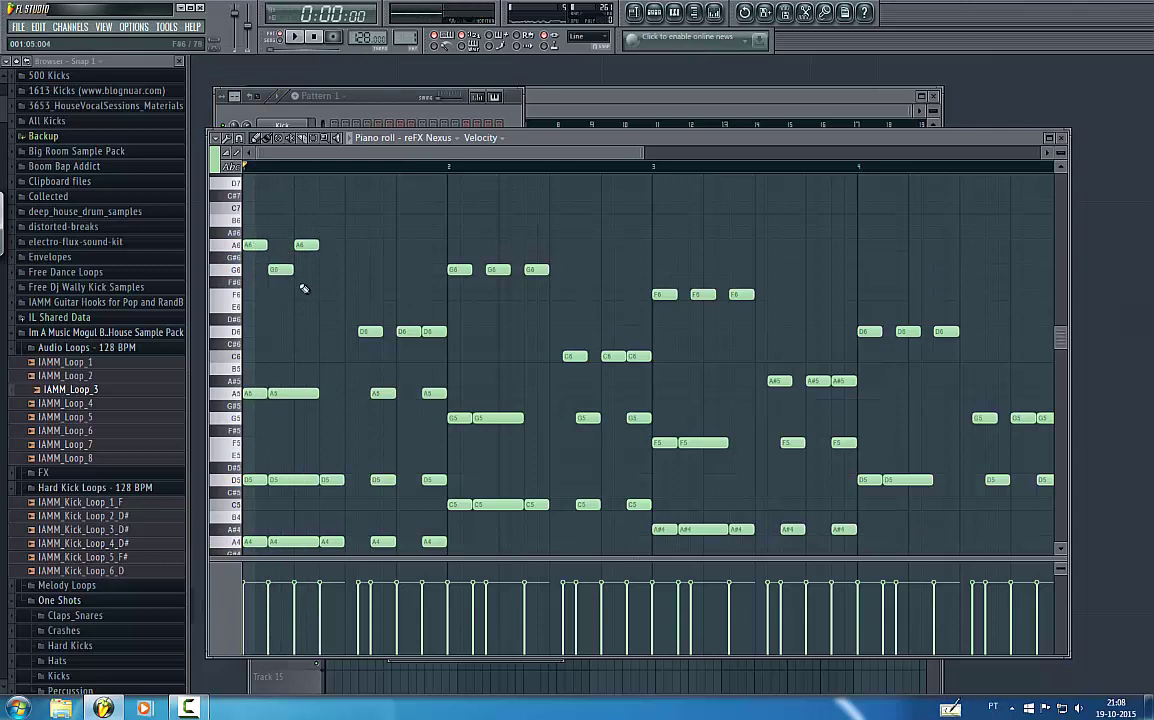
key("space")
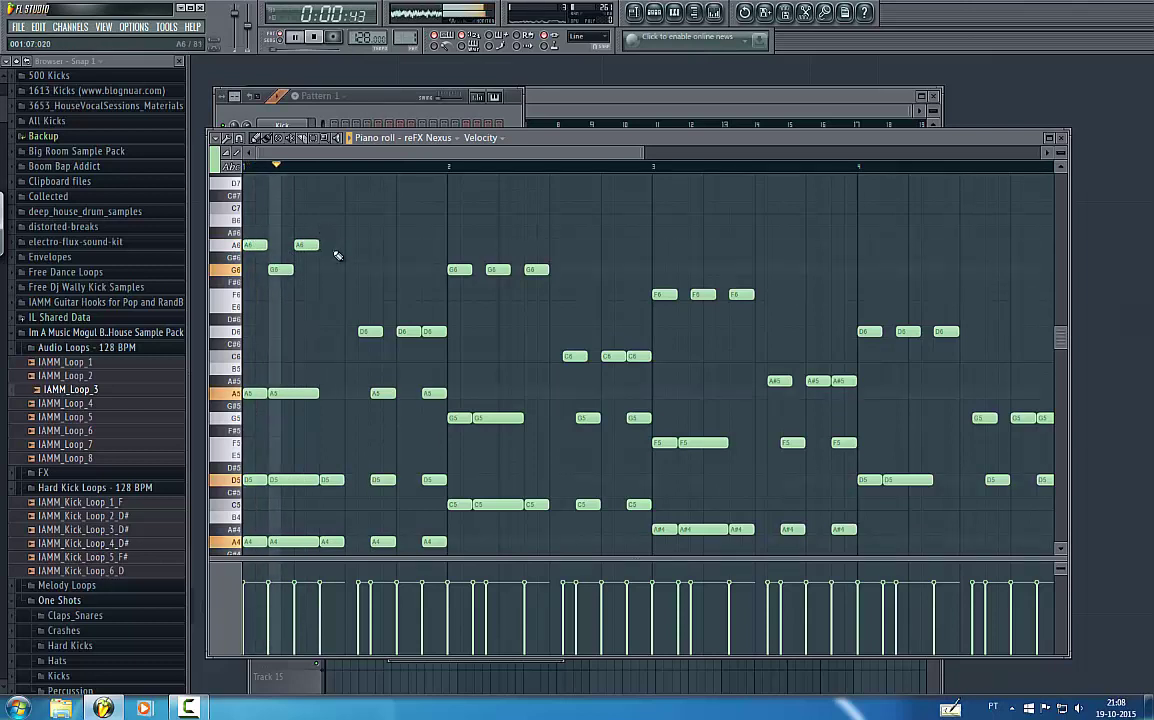
key("space")
- Turn the first D6 note of bar 1 into a four-step F6 directly after the second A6, and play it back
left_click_drag(366, 331, 326, 247)
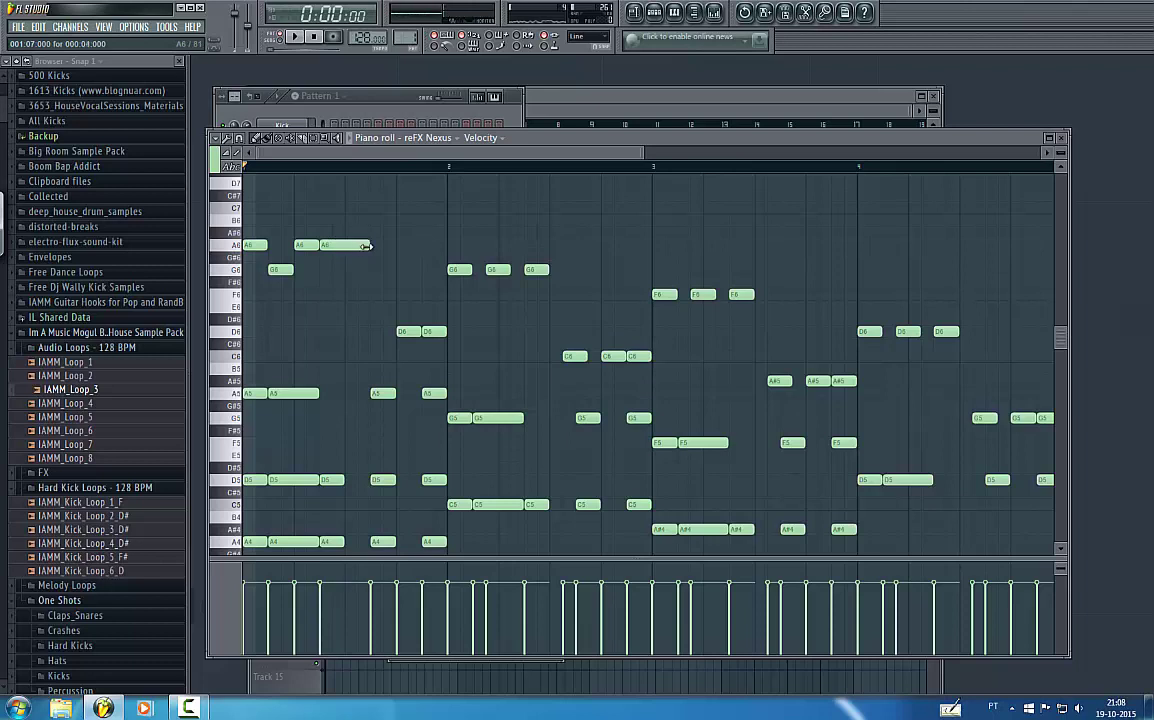
left_click_drag(348, 246, 357, 295)
key("space")
key("space")
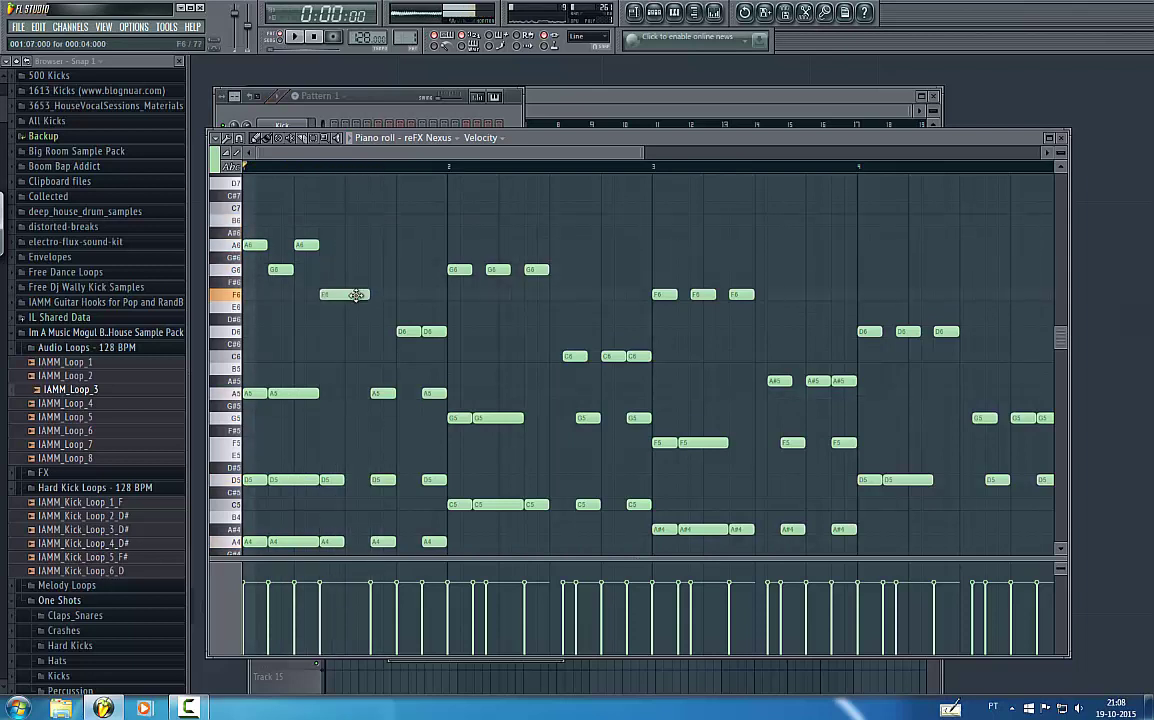
key("space")
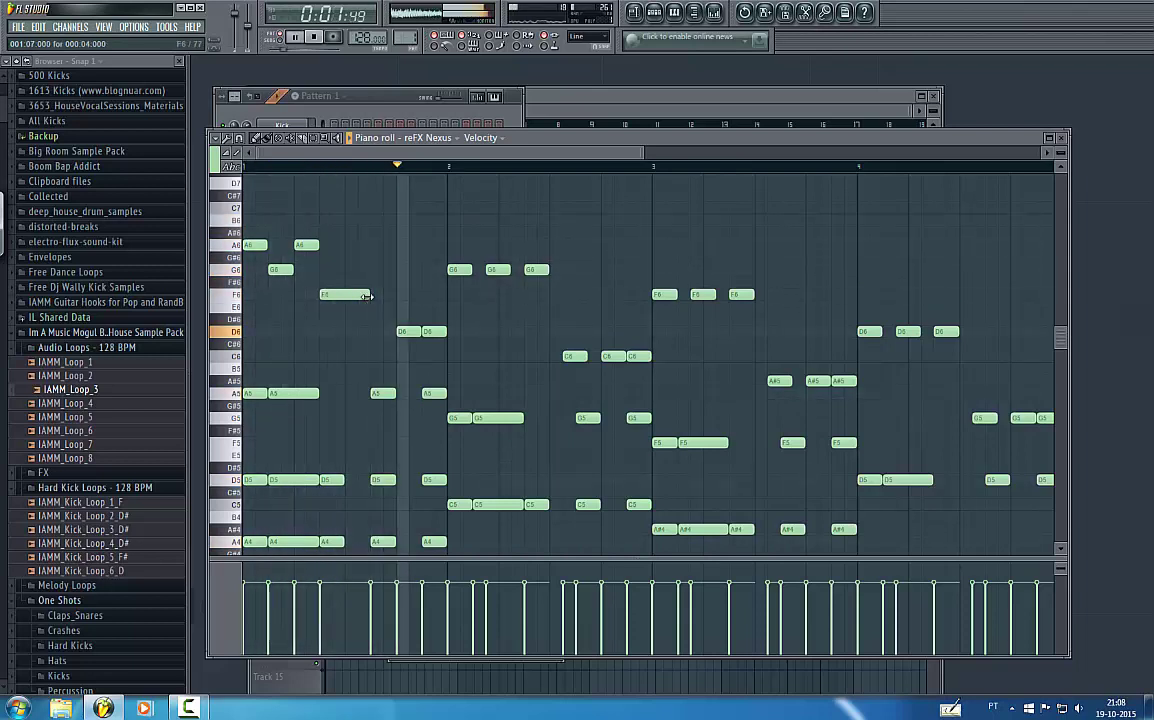
key("space")
key("space")
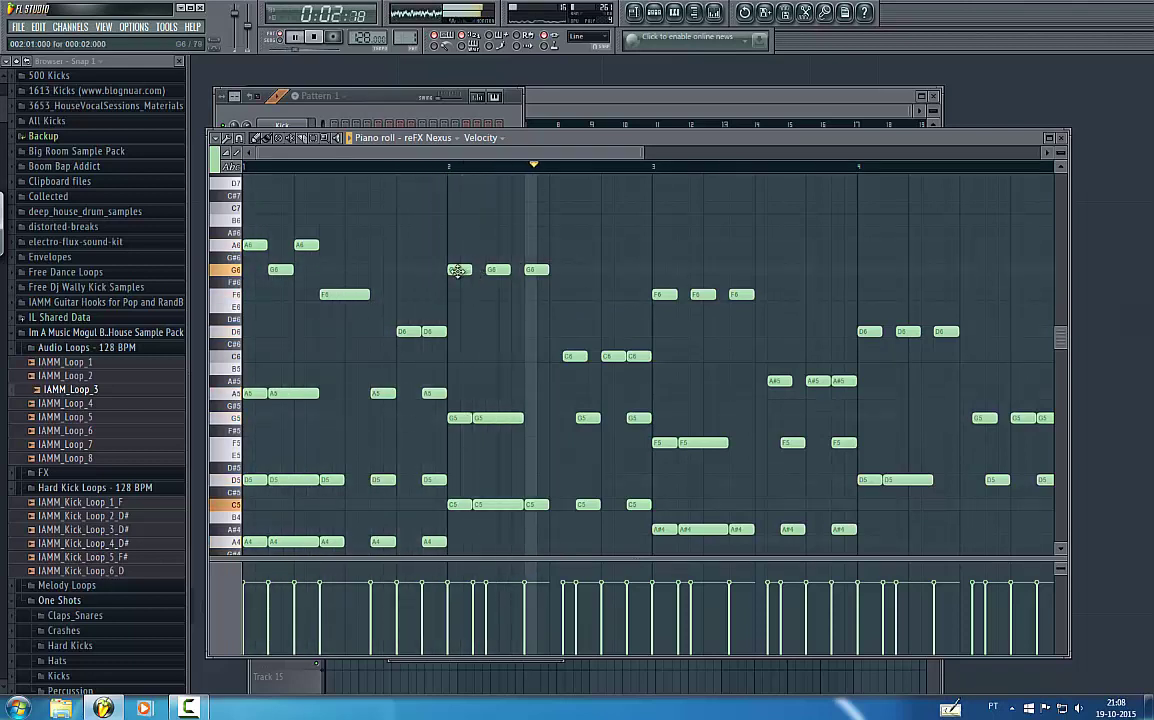
key("space")
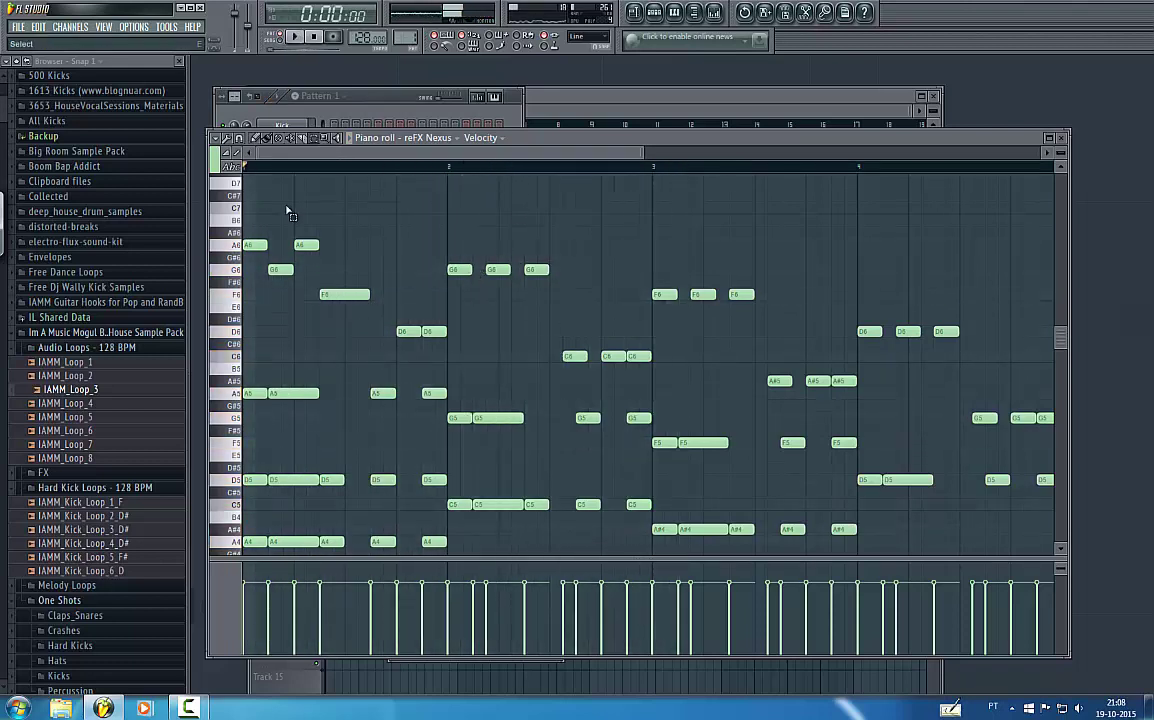
- Replace the bar 3 melody with a copy of the bar 1 melody transposed down to start on F6
left_click_drag(248, 212, 440, 342)
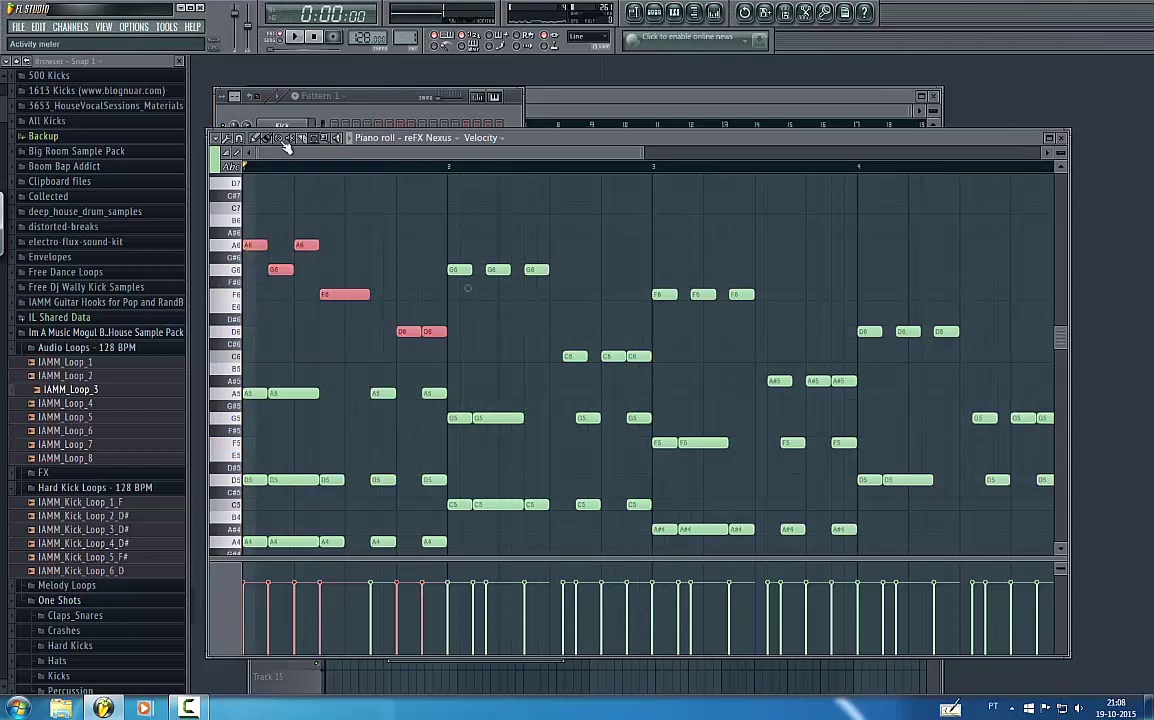
right_click(664, 294)
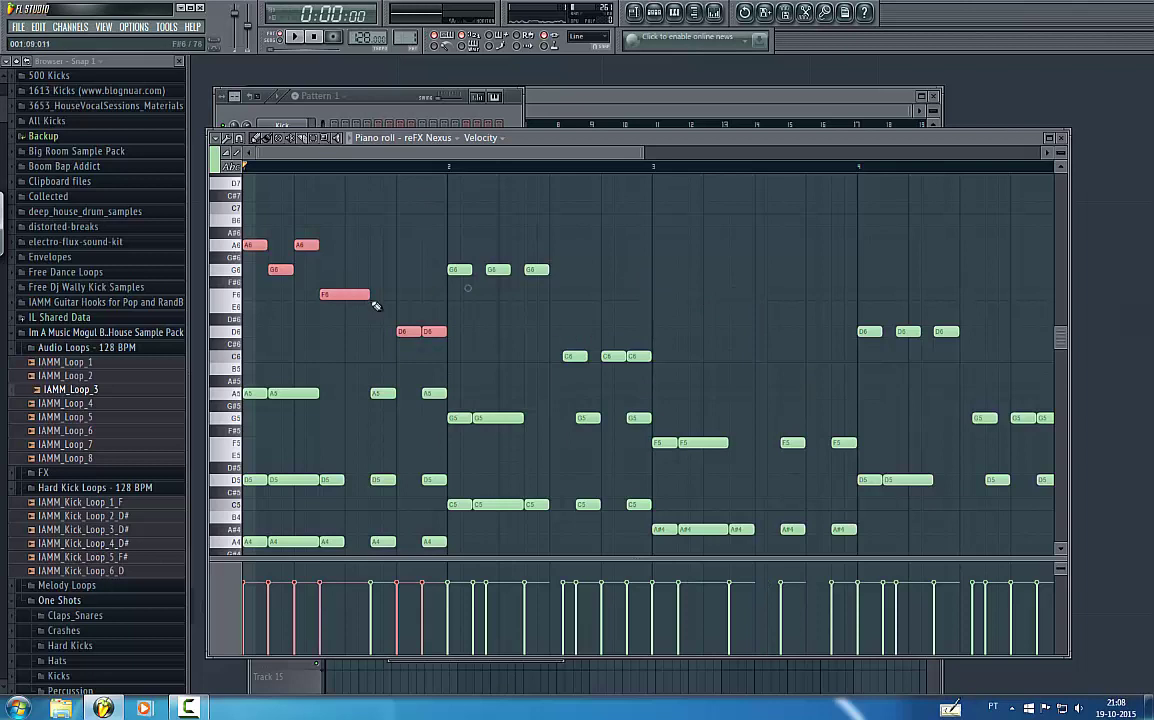
left_click_drag(345, 297, 753, 344)
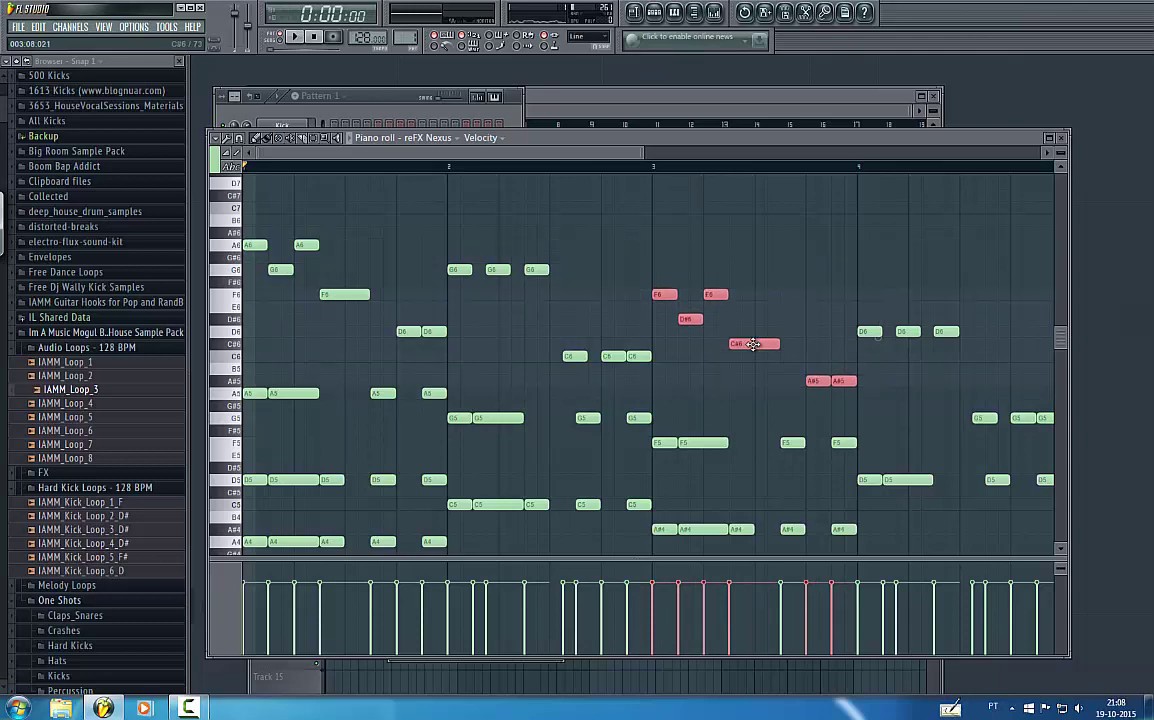
- Play back the melody and transpose the bar 3 copy up to start on A6
key("space")
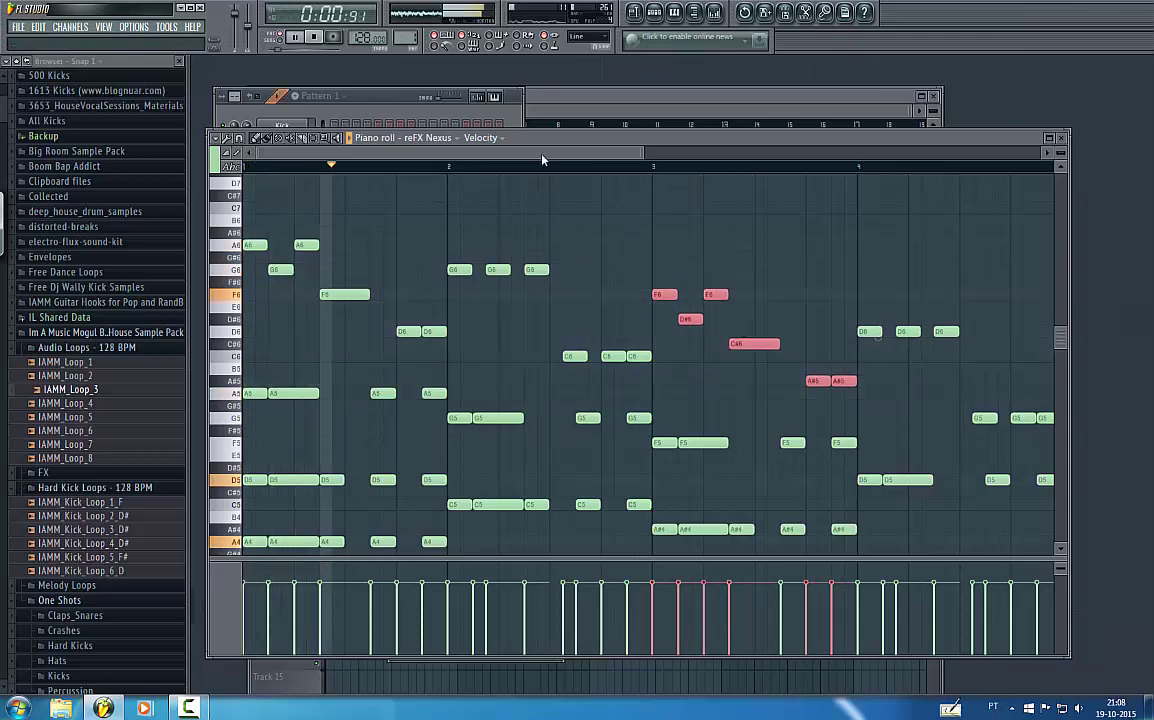
left_click_drag(556, 158, 522, 160)
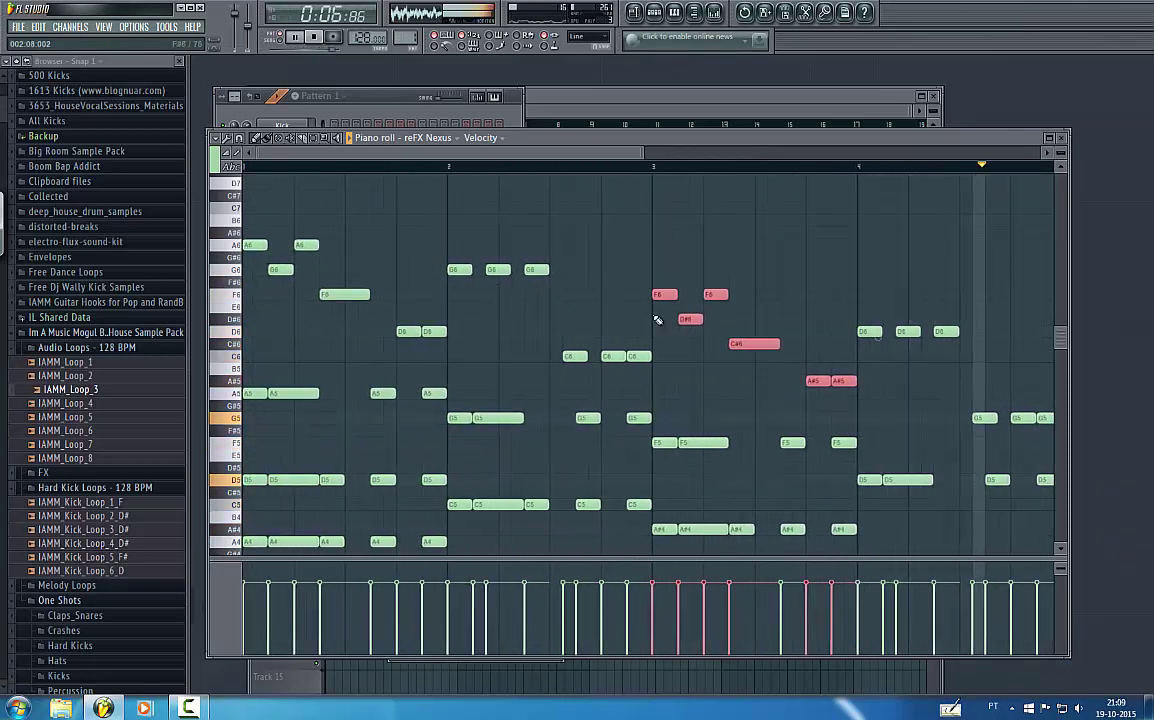
left_click_drag(755, 321, 755, 272)
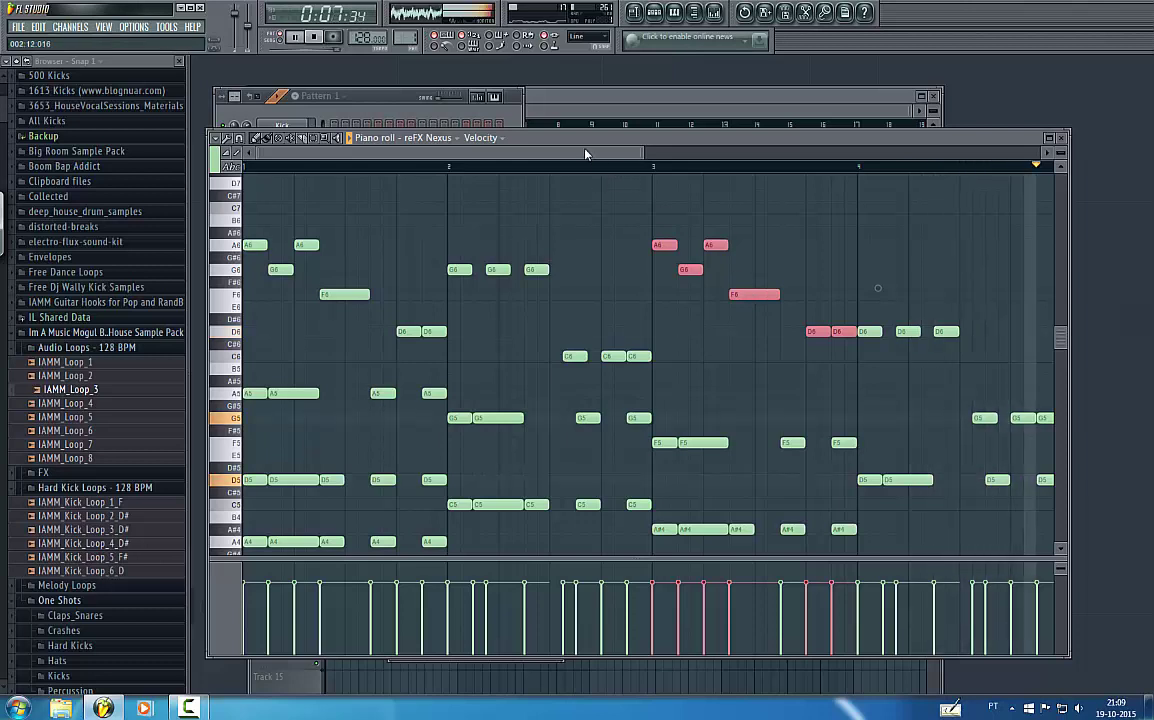
- Replace the bar 4 melody with a copy of the bar 3 melody transposed up to start on D7
left_click_drag(590, 152, 728, 154)
right_click(585, 332)
key("space")
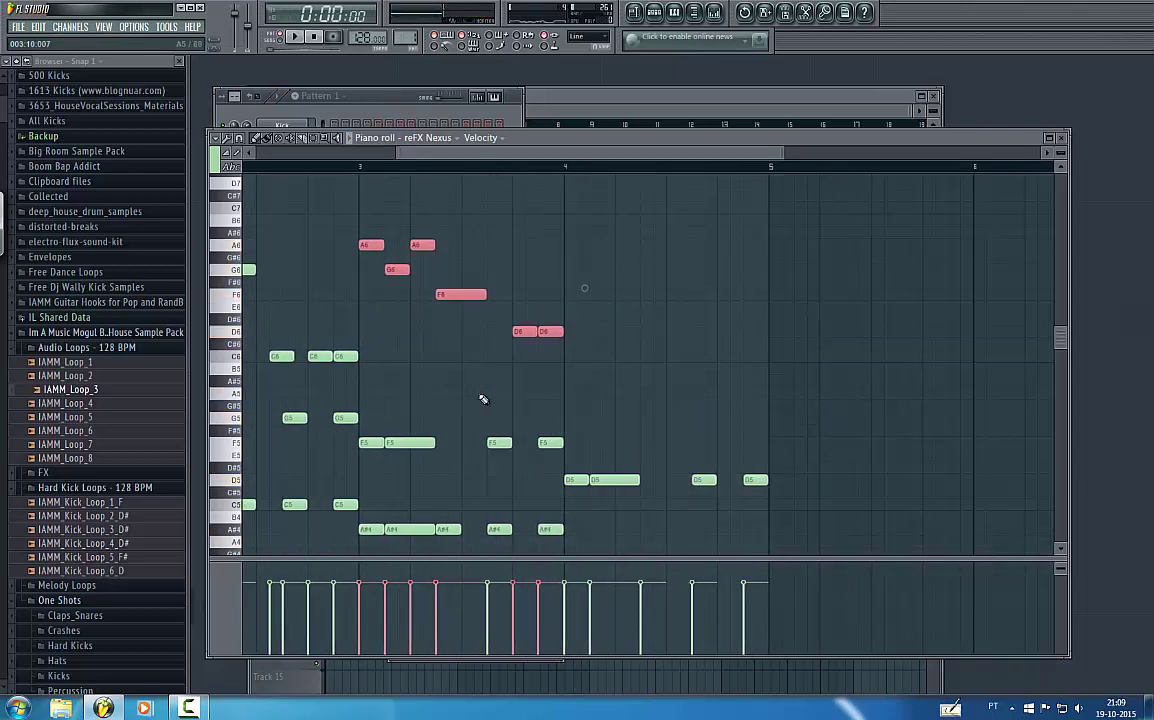
left_click_drag(476, 305, 668, 228)
- Replace the bar 2 melody with a copy of the bar 1 melody, setting its first two notes to G6 and A6
scroll(560, 280, "left", 4)
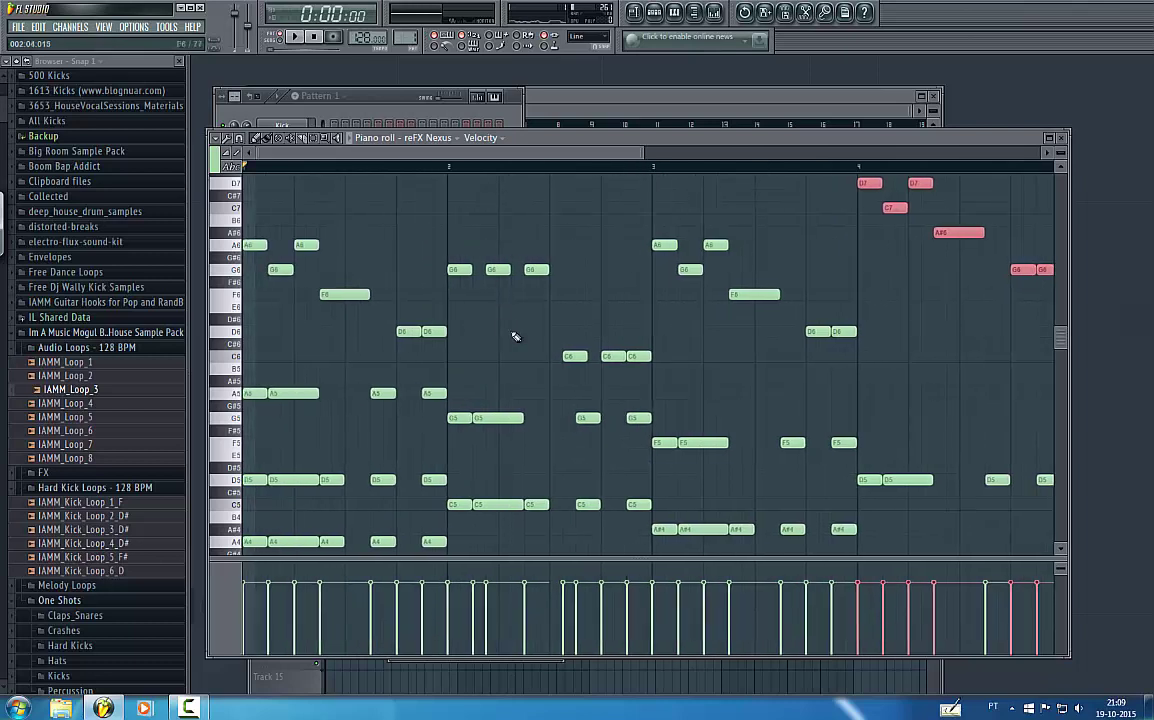
scroll(507, 352, "up", 3)
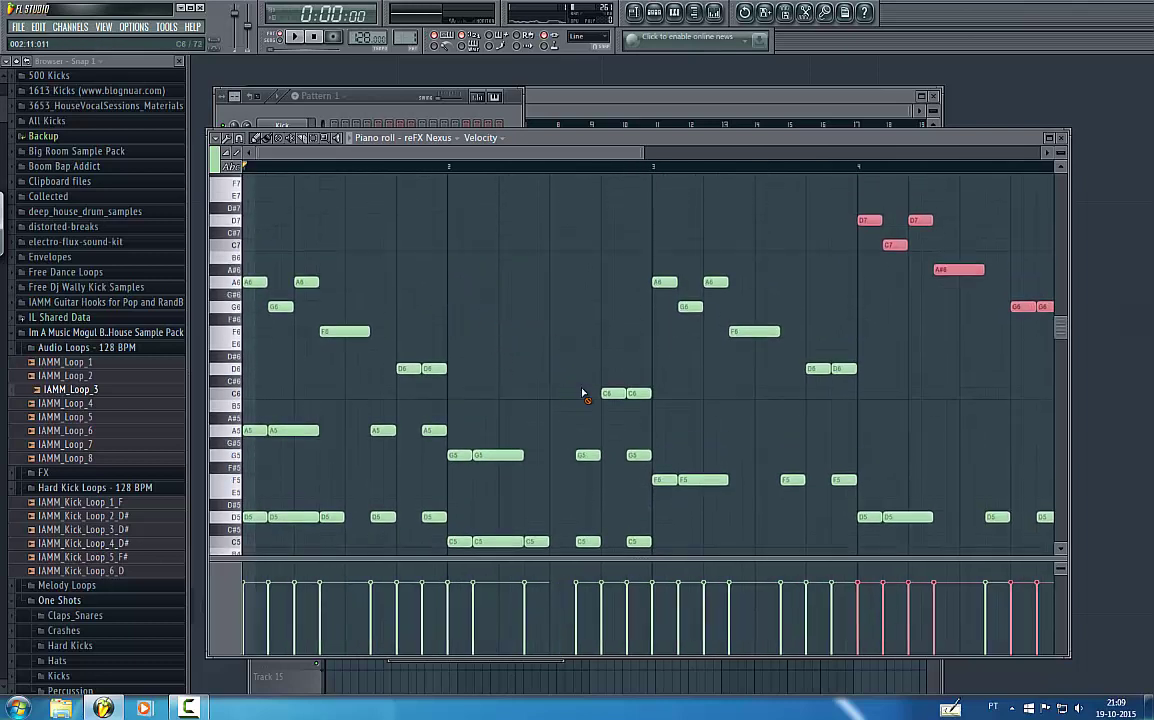
left_click_drag(455, 374, 245, 275)
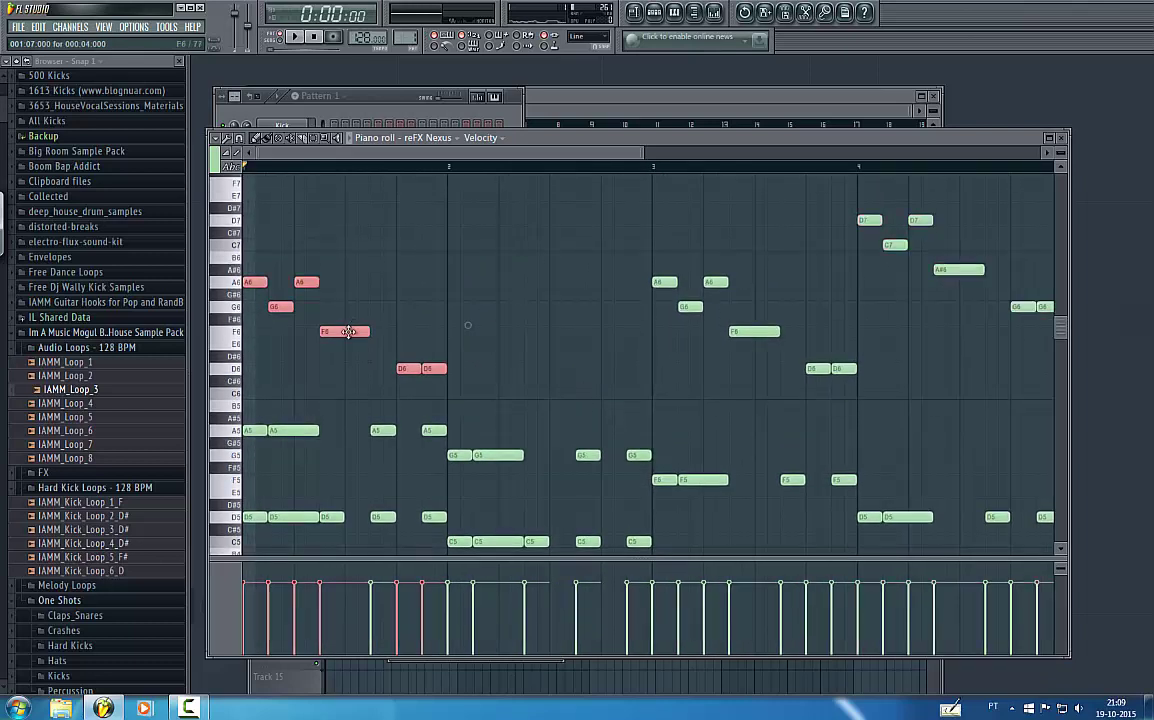
left_click_drag(347, 331, 557, 327)
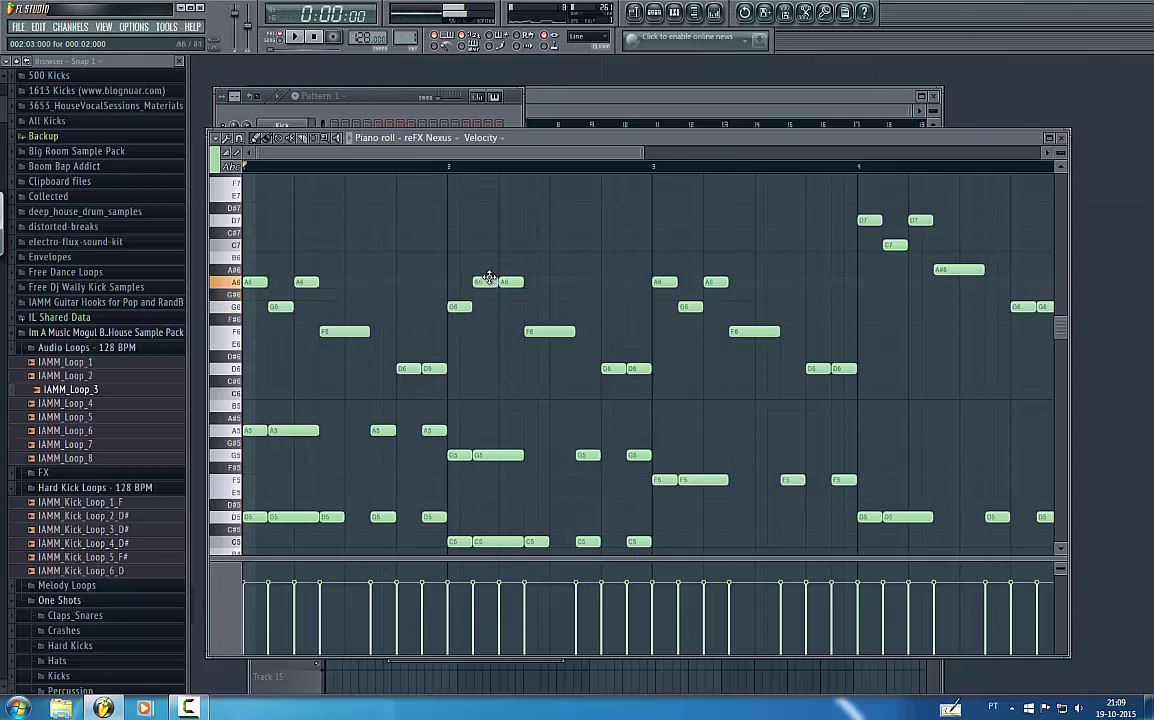
- Play back the pattern and raise the last two melody notes of bar 4 to C7
key("space")
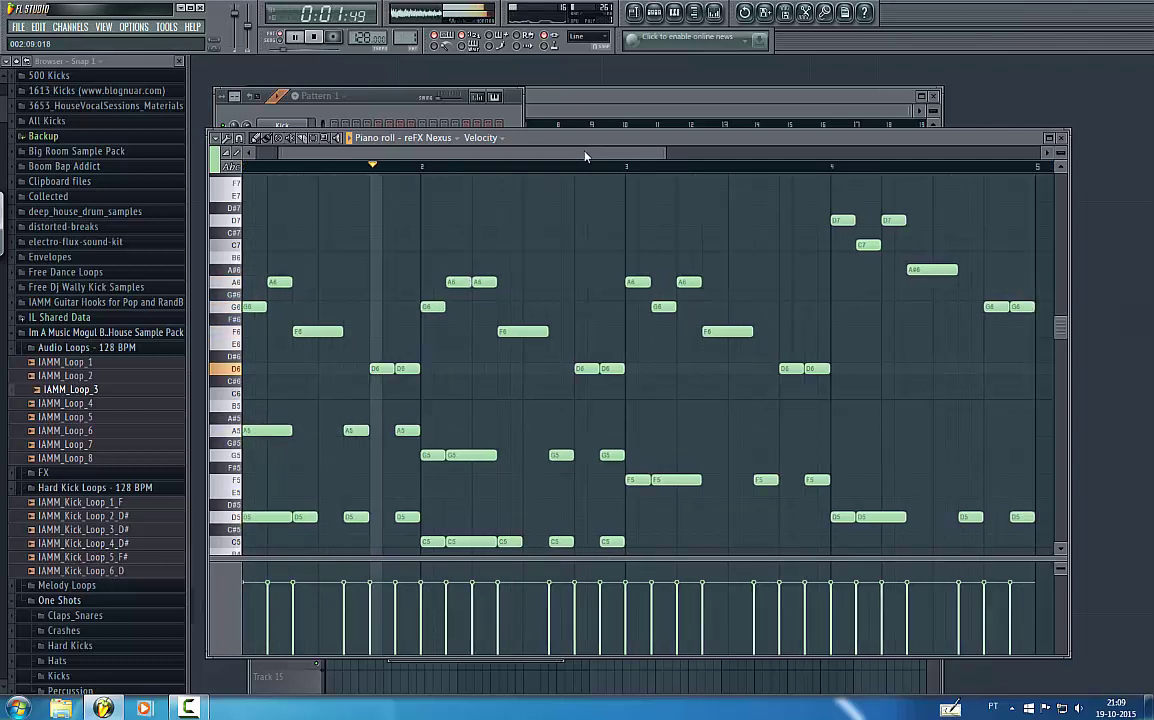
left_click_drag(588, 157, 657, 168)
left_click_drag(827, 301, 846, 247)
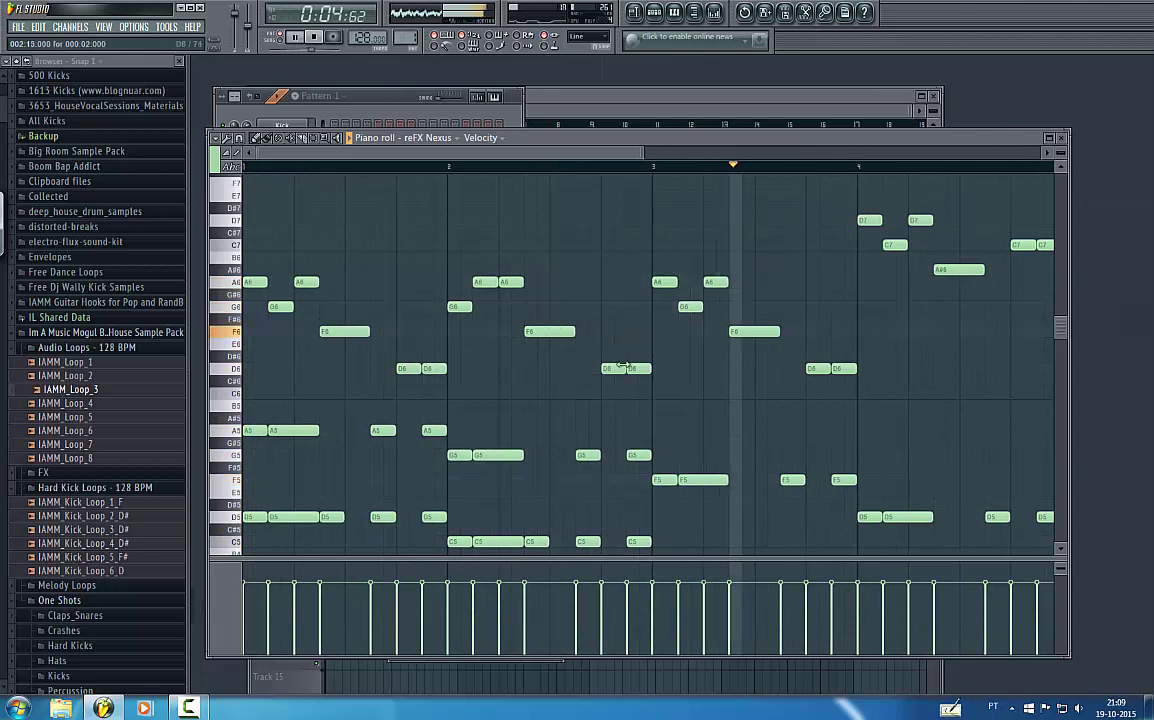
- Lower the long F6 melody note in bar 3 to E6 and raise that bar's first melody note to C7
key("space")
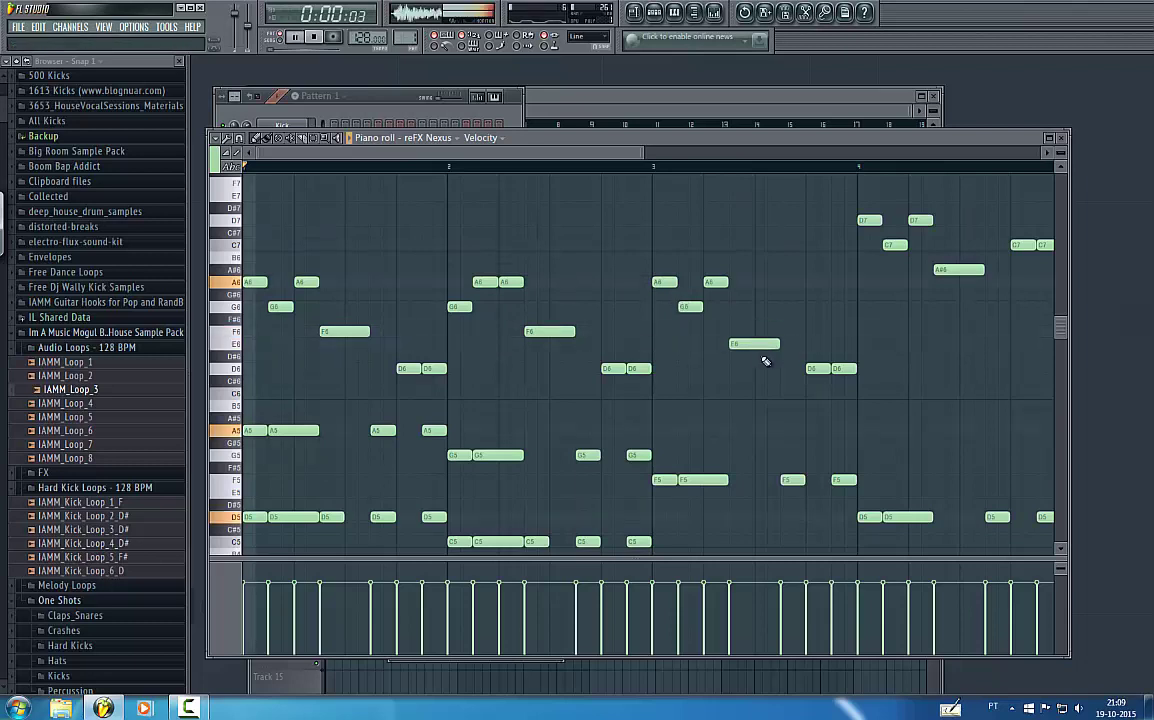
mouse_move(819, 368)
left_mouse_down()
mouse_move(818, 380)
mouse_move(816, 368)
left_mouse_up()
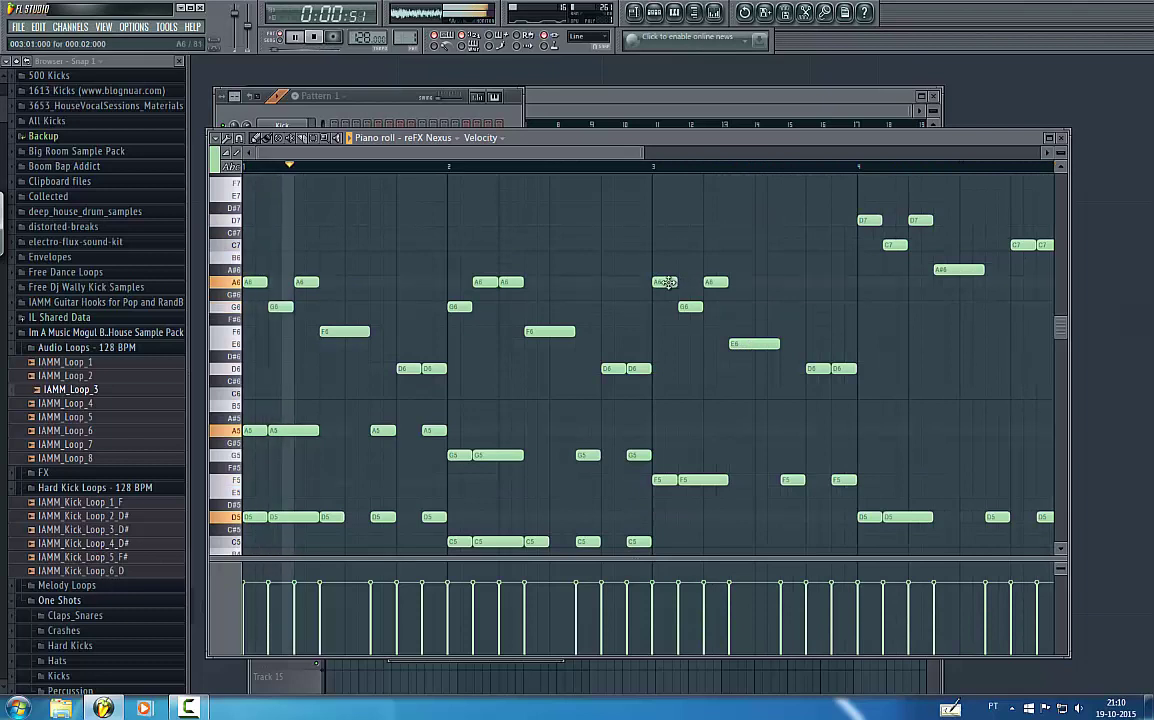
left_click_drag(665, 282, 660, 244)
- Try splitting bar 2's first melody note into short E6 and F#6 notes and raising the second note to B6, checking by playback
key("space")
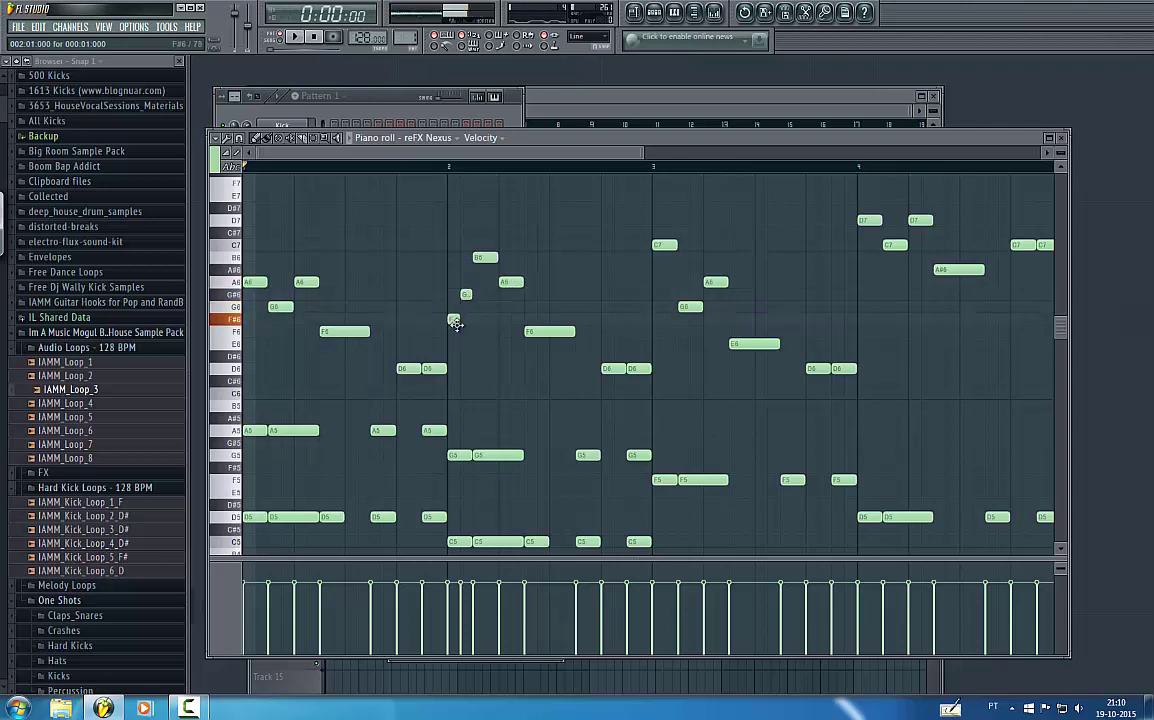
left_click_drag(465, 307, 468, 331)
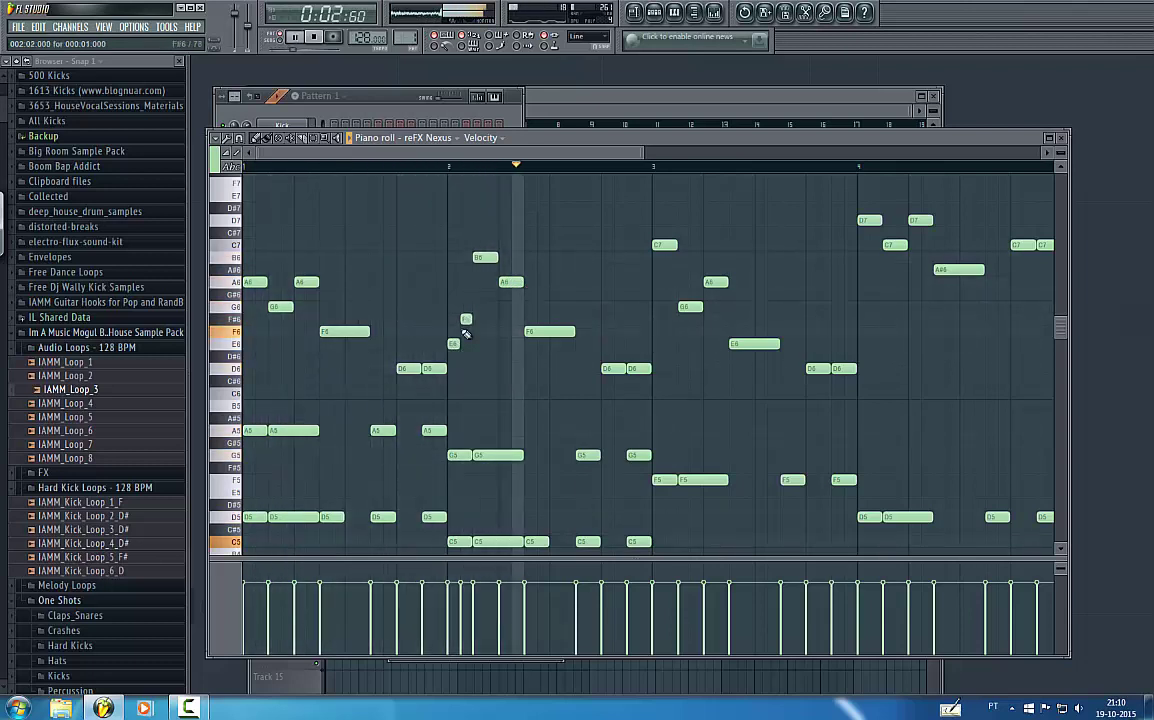
key("space")
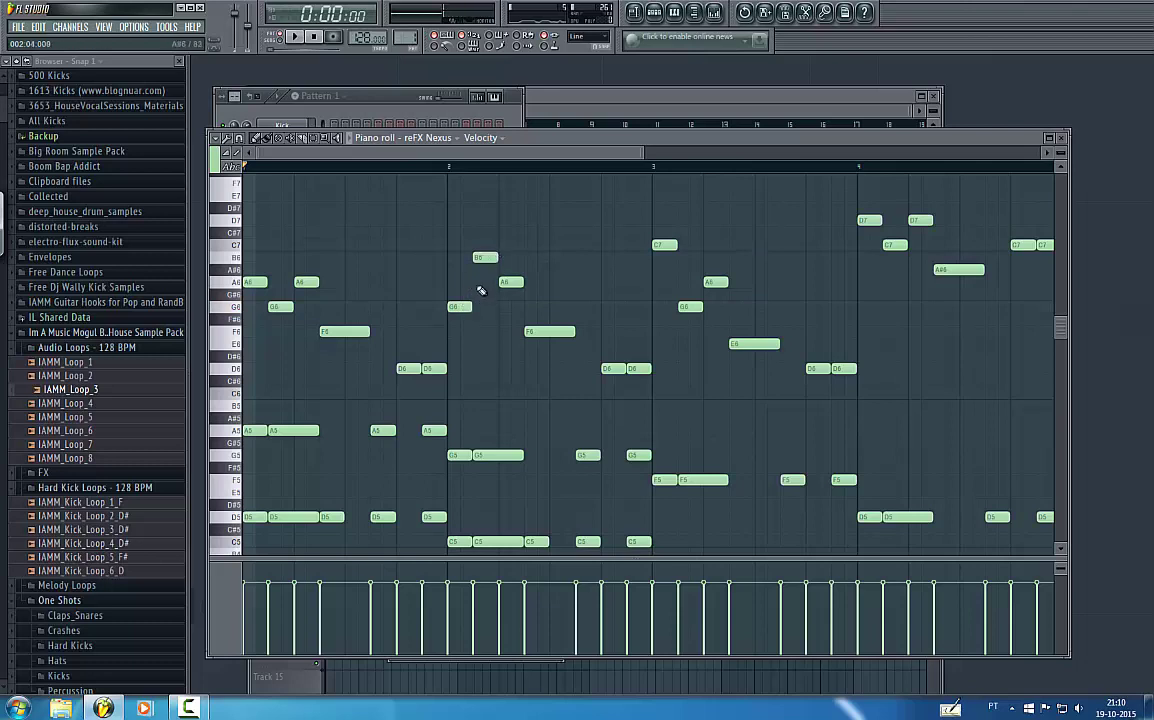
key("space")
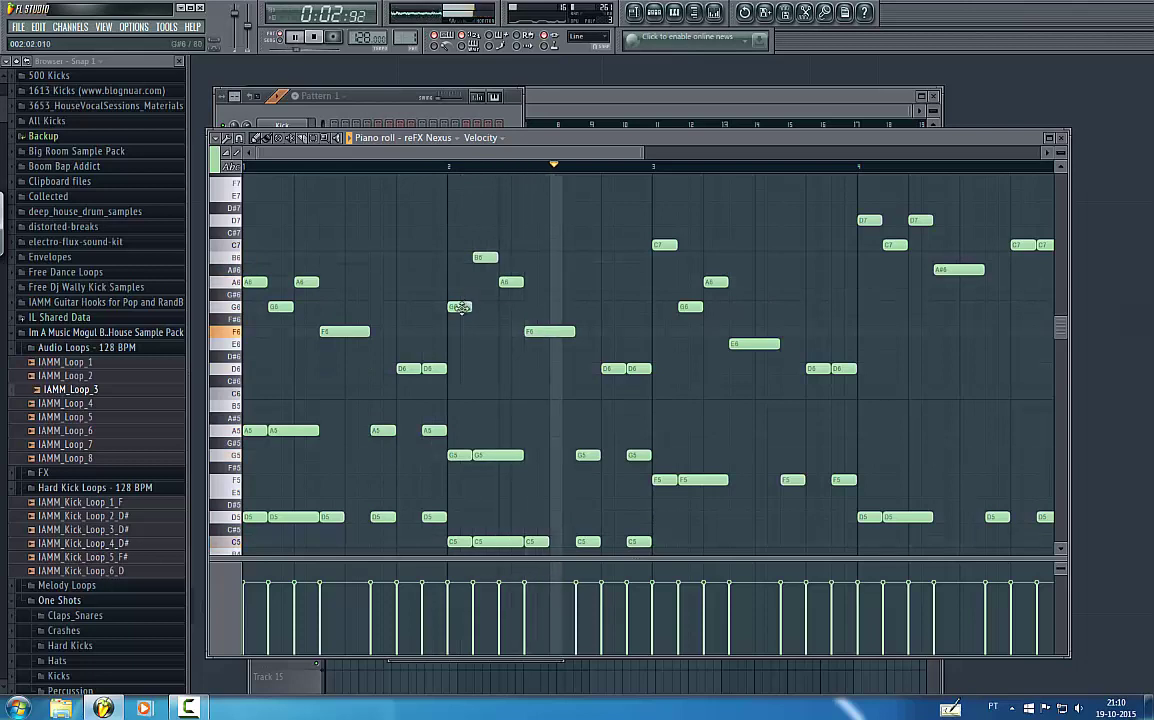
key("space")
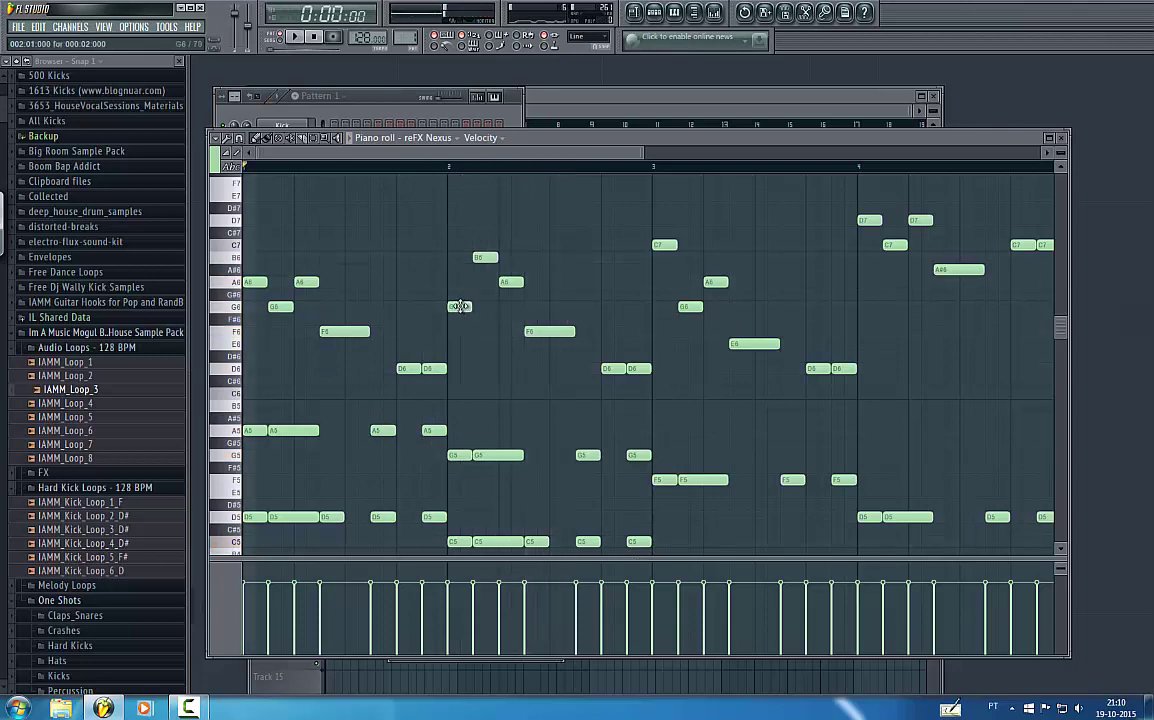
- Set the first two melody notes of bar 2 to A6 and play back all four bars
left_click_drag(459, 306, 459, 282)
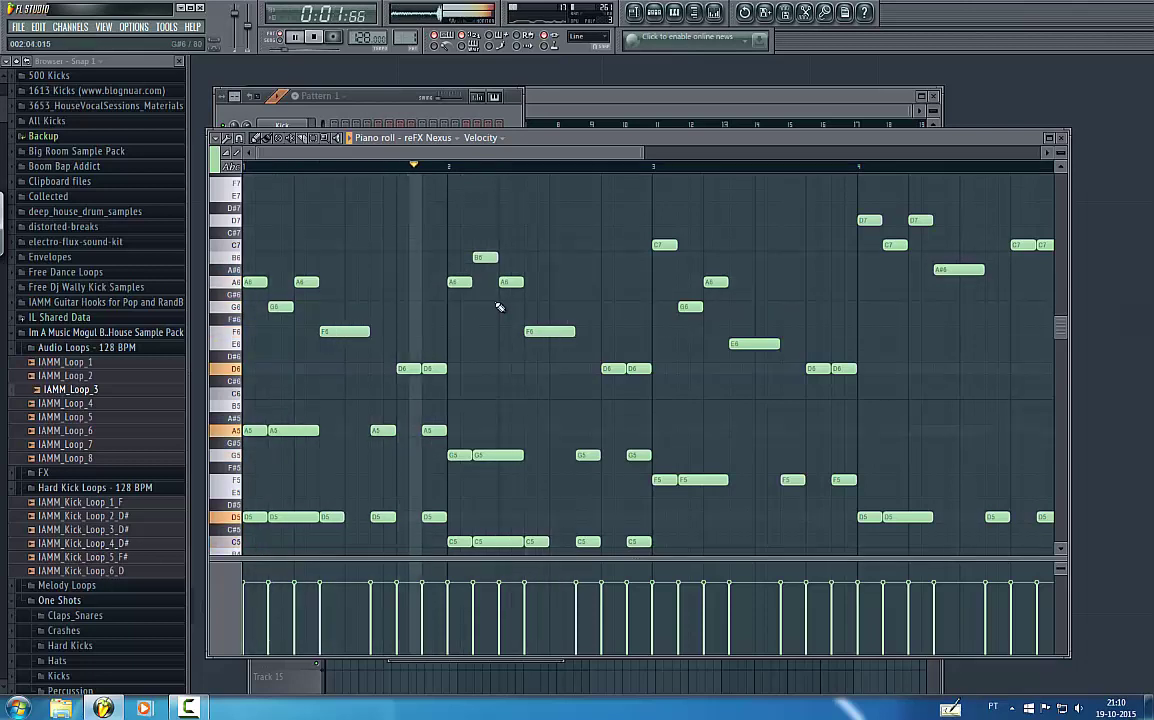
key("space")
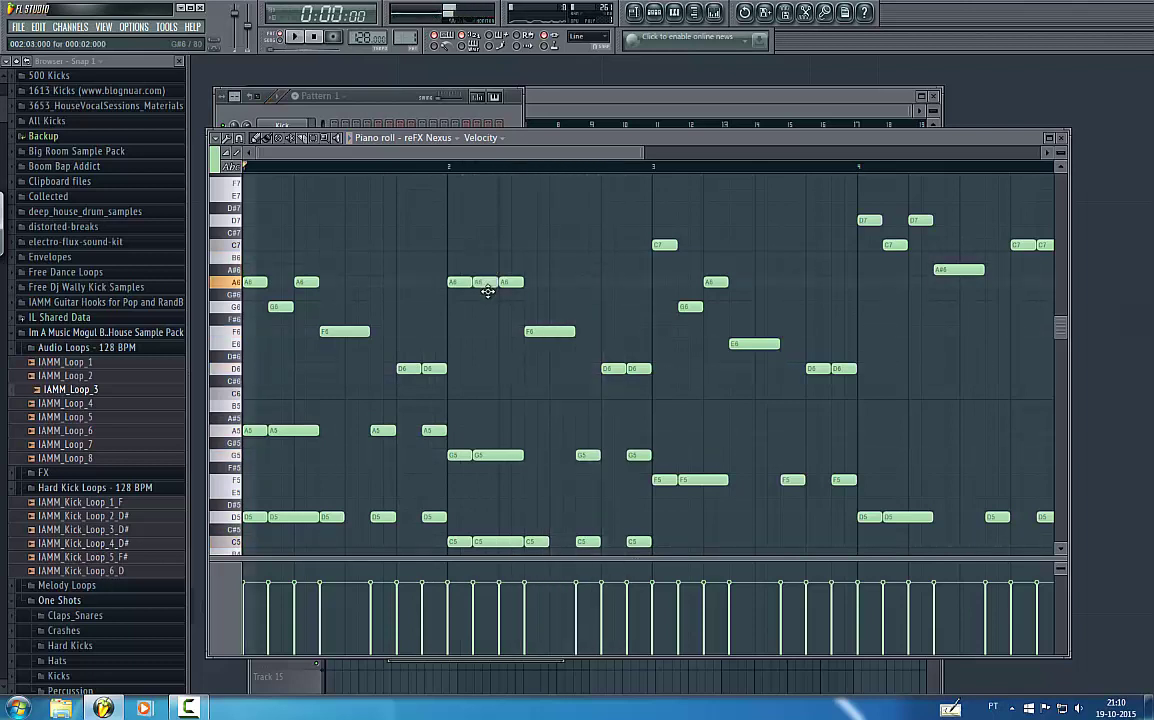
key("space")
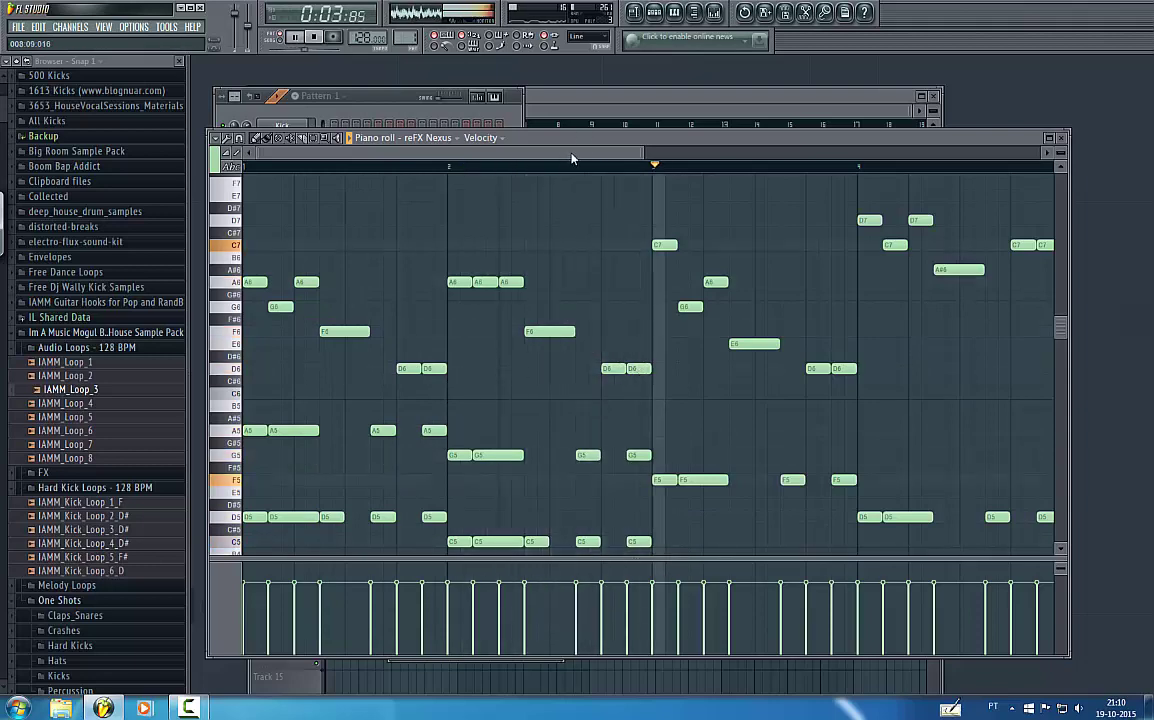
left_click_drag(572, 154, 728, 161)
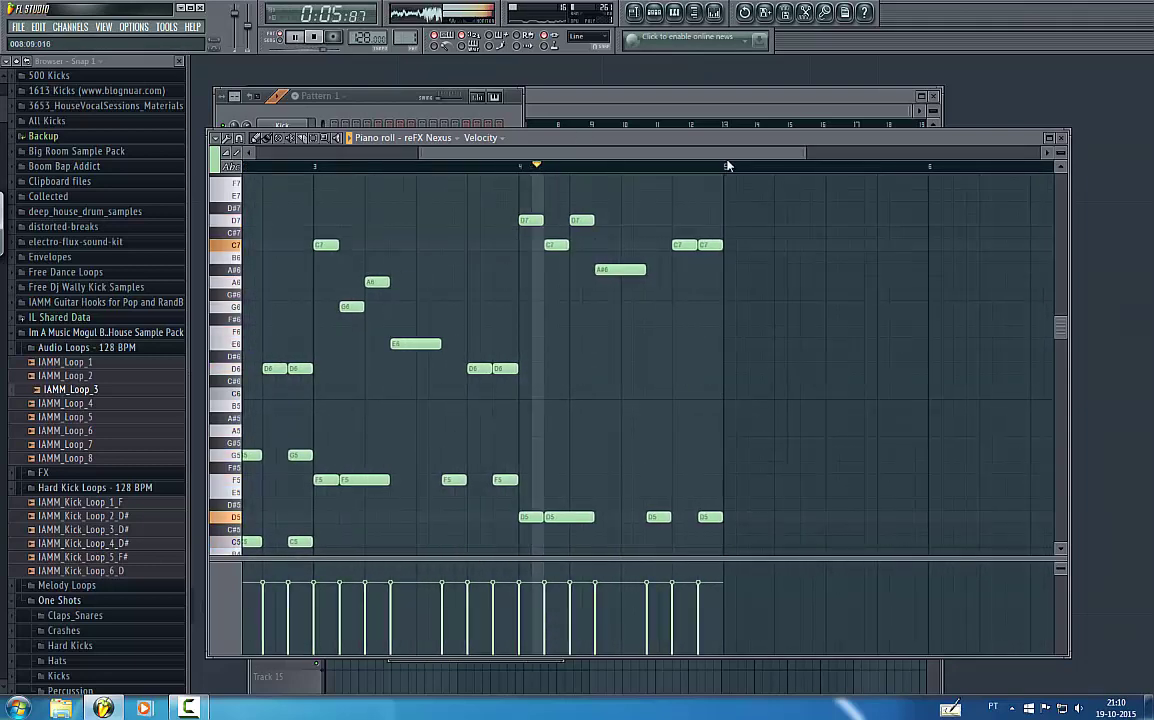
left_click_drag(478, 152, 326, 150)
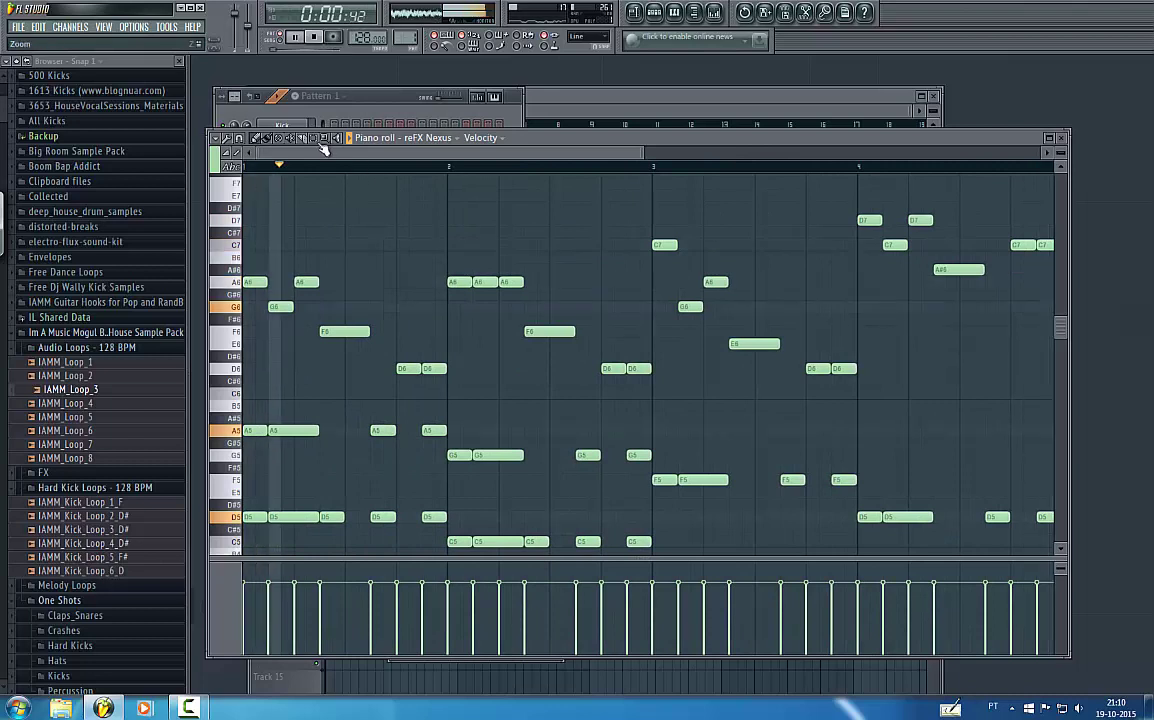
key("space")
- Copy all melody notes above the chords and clone the reFX Nexus channel
left_click_drag(240, 180, 241, 385)
left_click(353, 100)
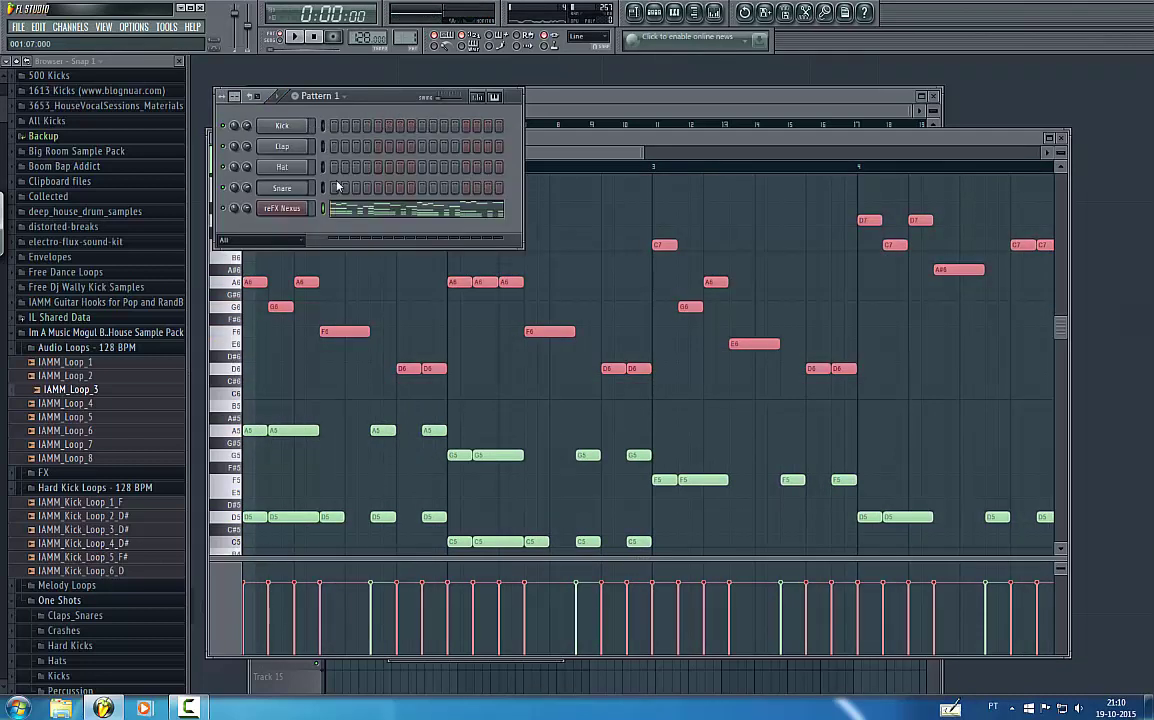
right_click(295, 214)
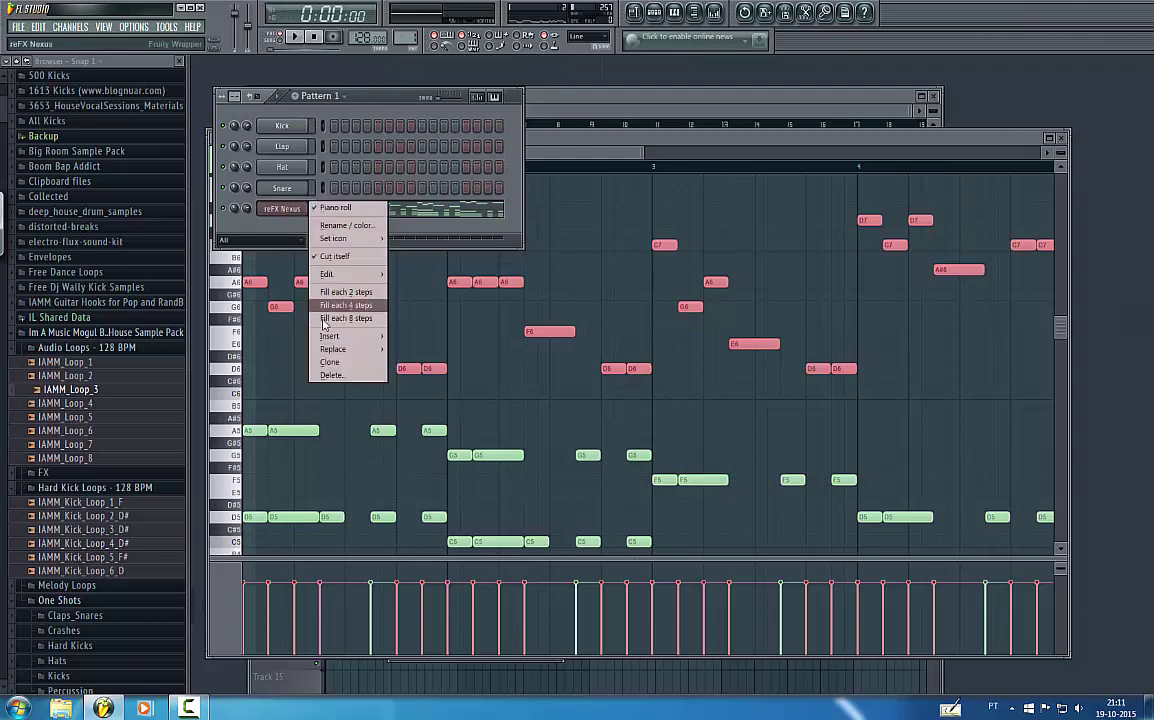
left_click(341, 363)
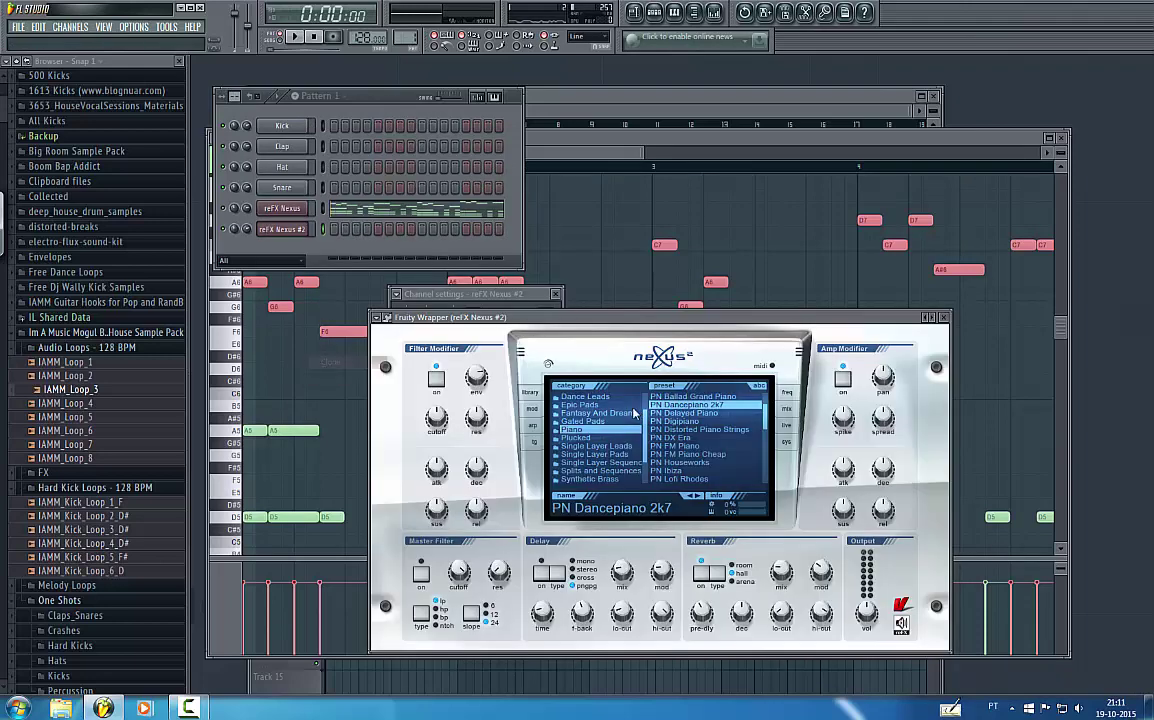
- Audition Single Layer Leads presets in the cloned Nexus and load LD Chord Lead 2
left_click(598, 446)
left_click(688, 406)
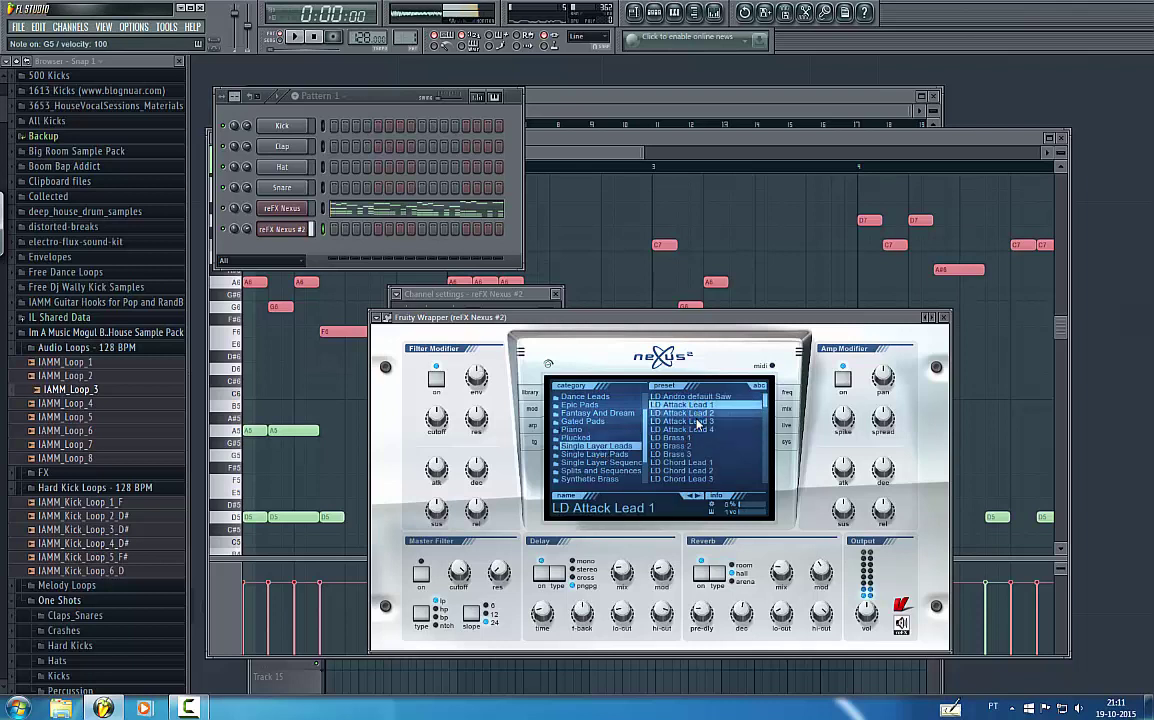
left_click(686, 462)
left_click(699, 471)
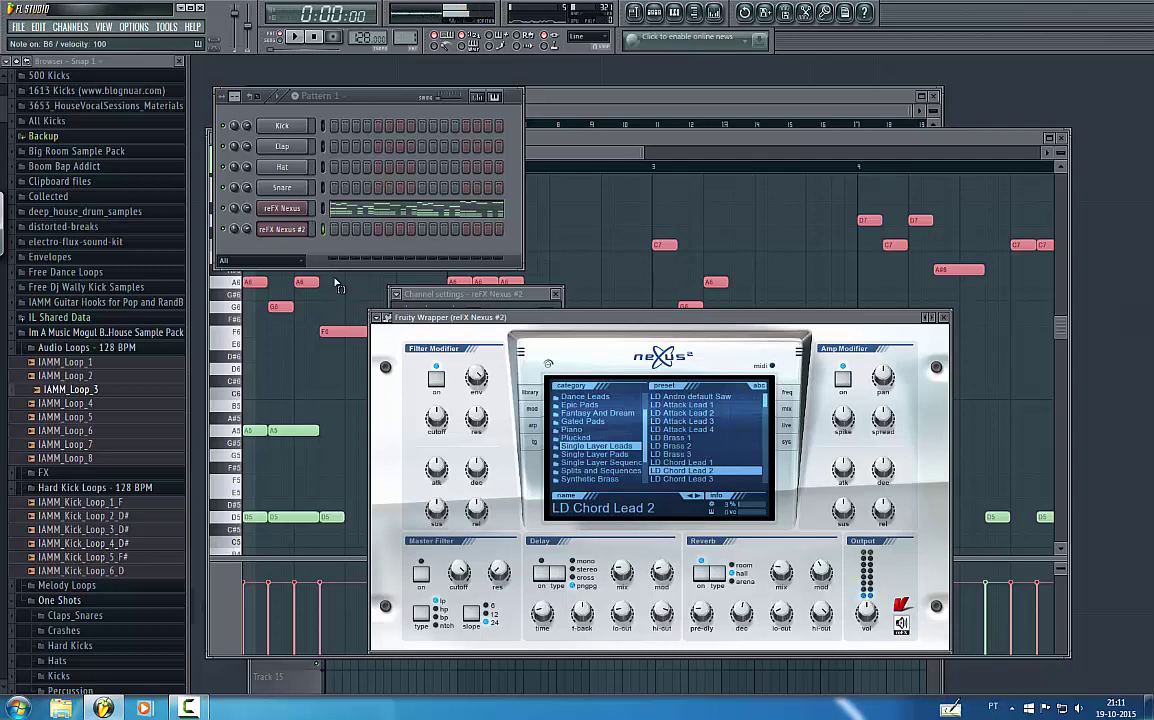
- Paste the copied melody into the piano roll of reFX Nexus #2 and play it back
right_click(296, 236)
left_click(352, 233)
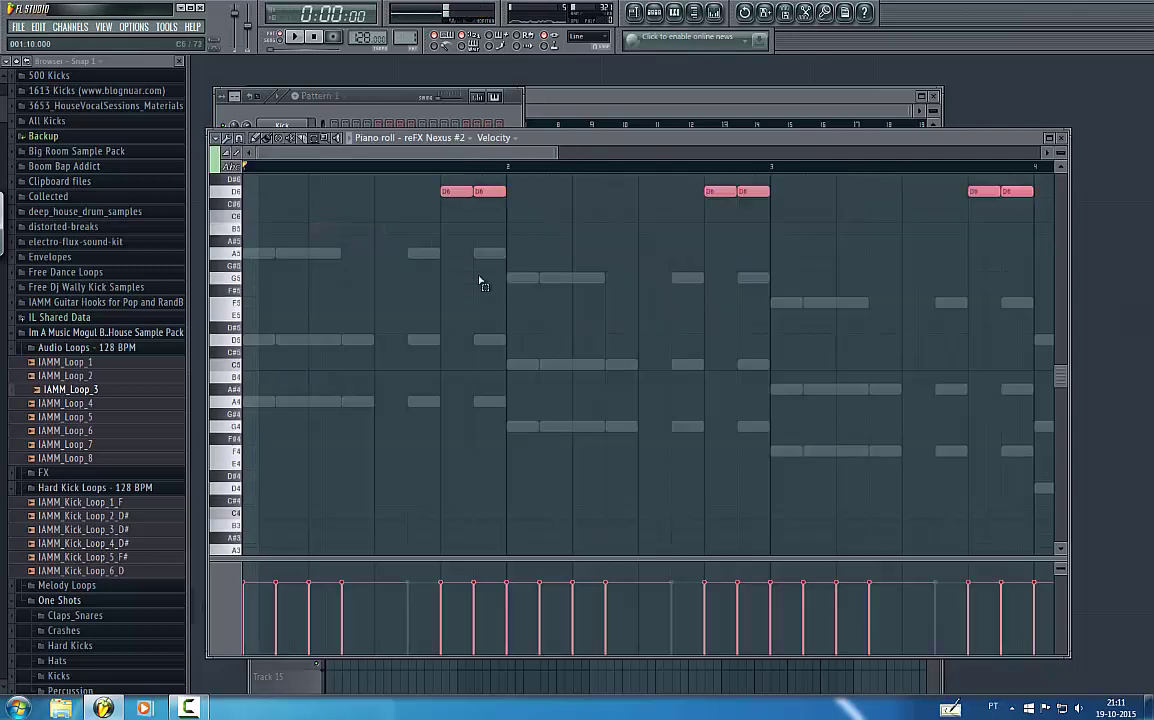
key("space")
scroll(530, 335, "up", 5)
scroll(565, 341, "up", 2)
scroll(598, 347, "down", 3)
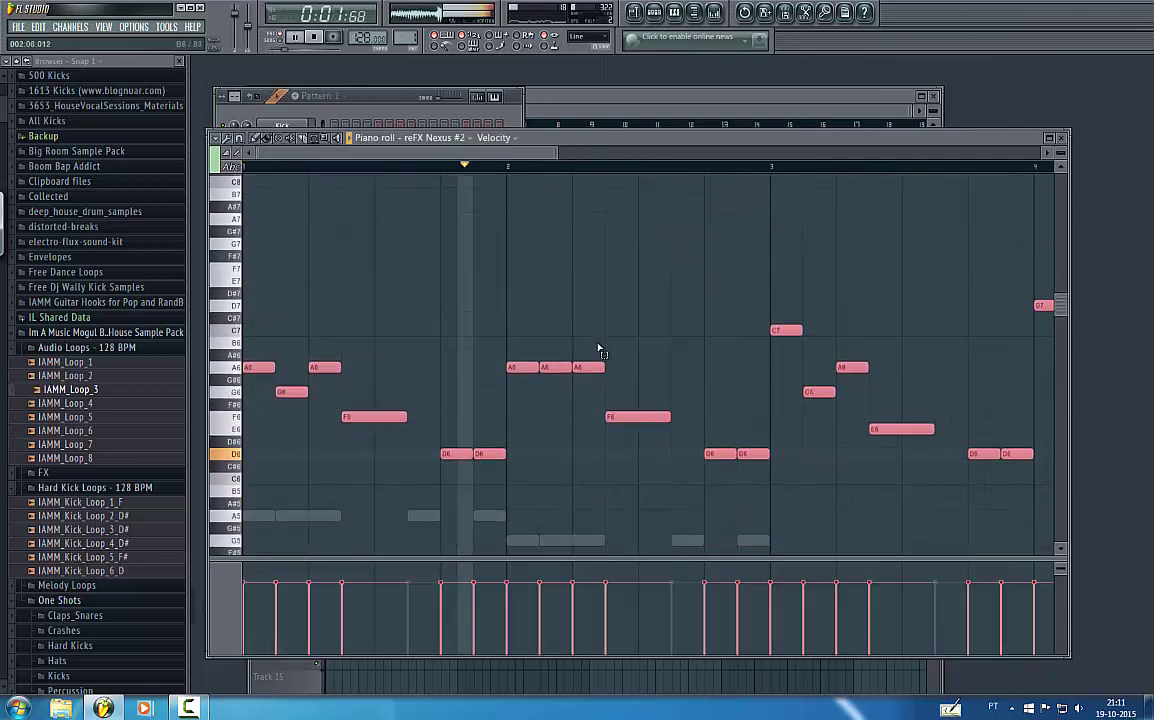
left_click_drag(470, 152, 657, 172)
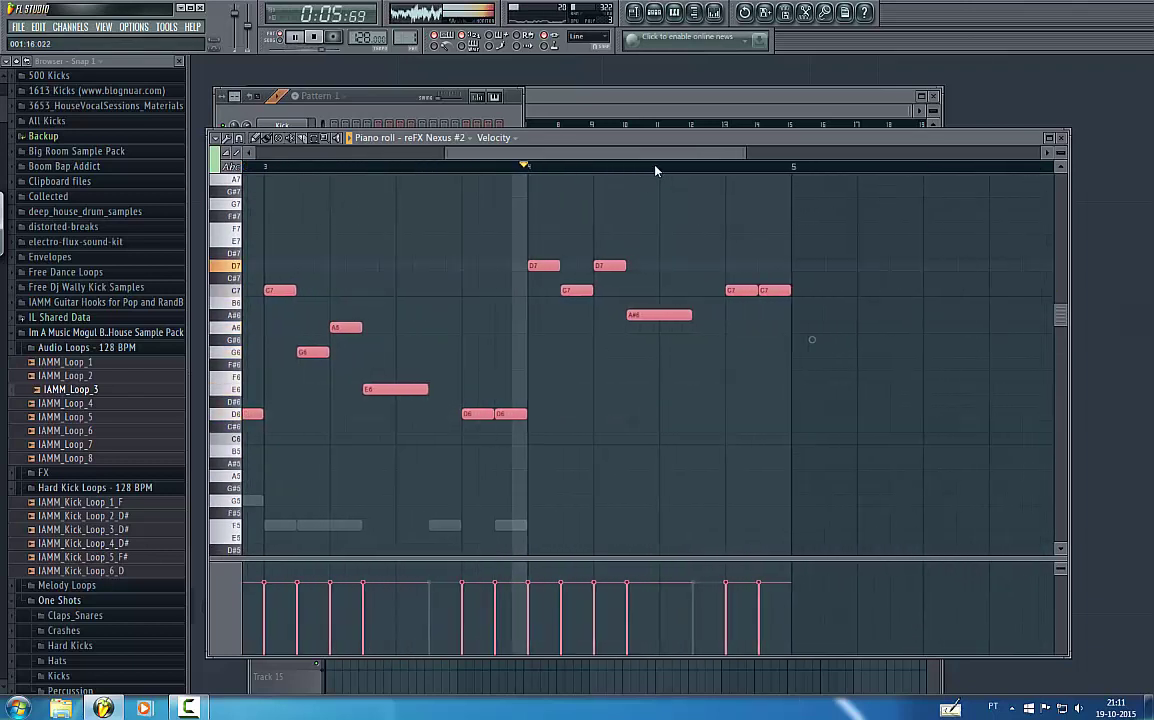
- Add a two-step C6 note directly after the long E6 in the bar 3 melody
left_click(432, 403)
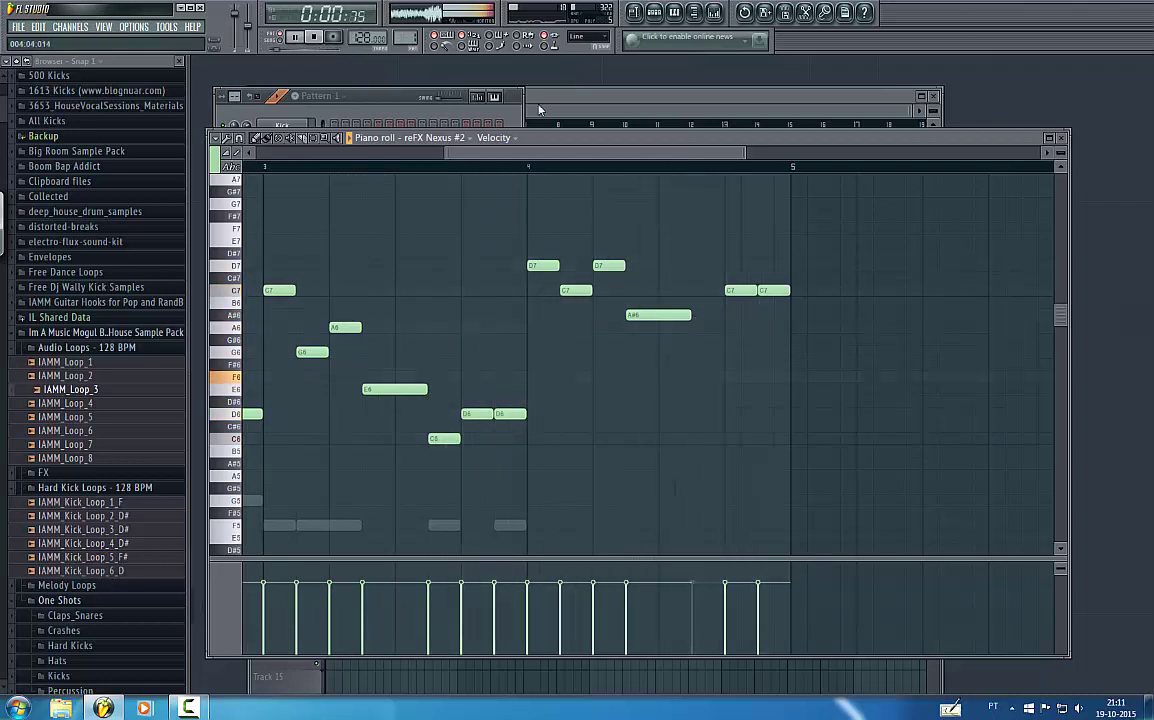
left_click_drag(541, 151, 282, 135)
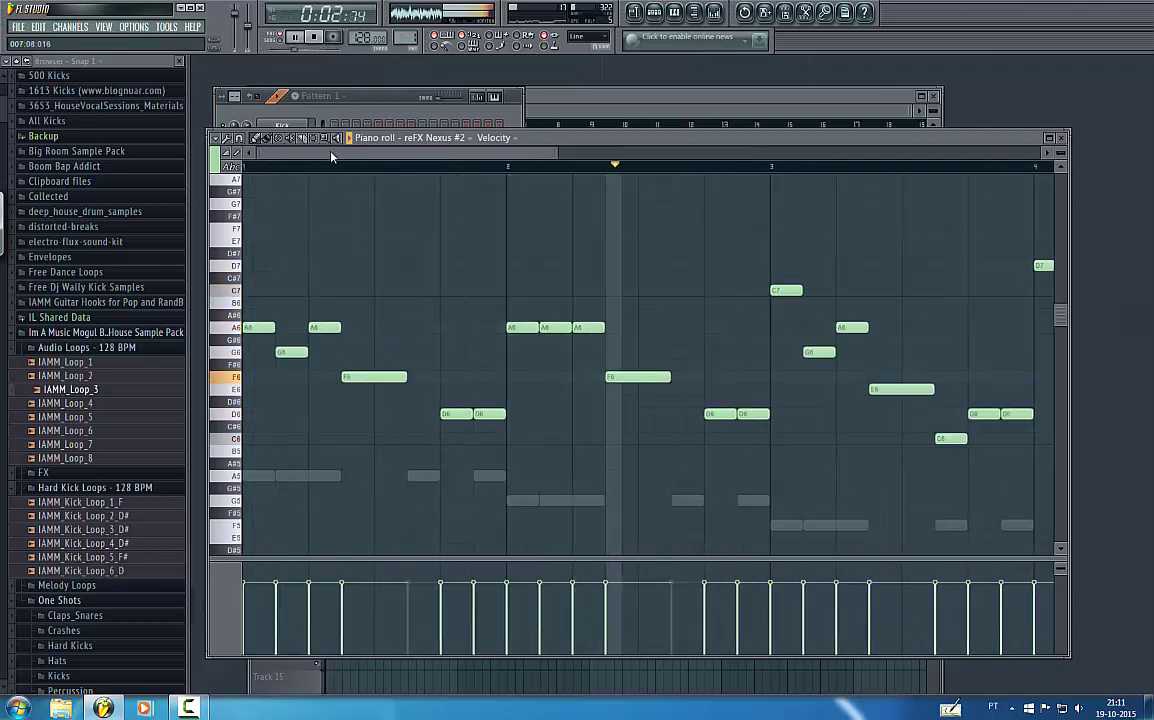
- Audition LD Chord Lead 3 and LD Classic JP Leader 3 in reFX Nexus #2, and load LD Classic JP Leader 1
left_click(361, 112)
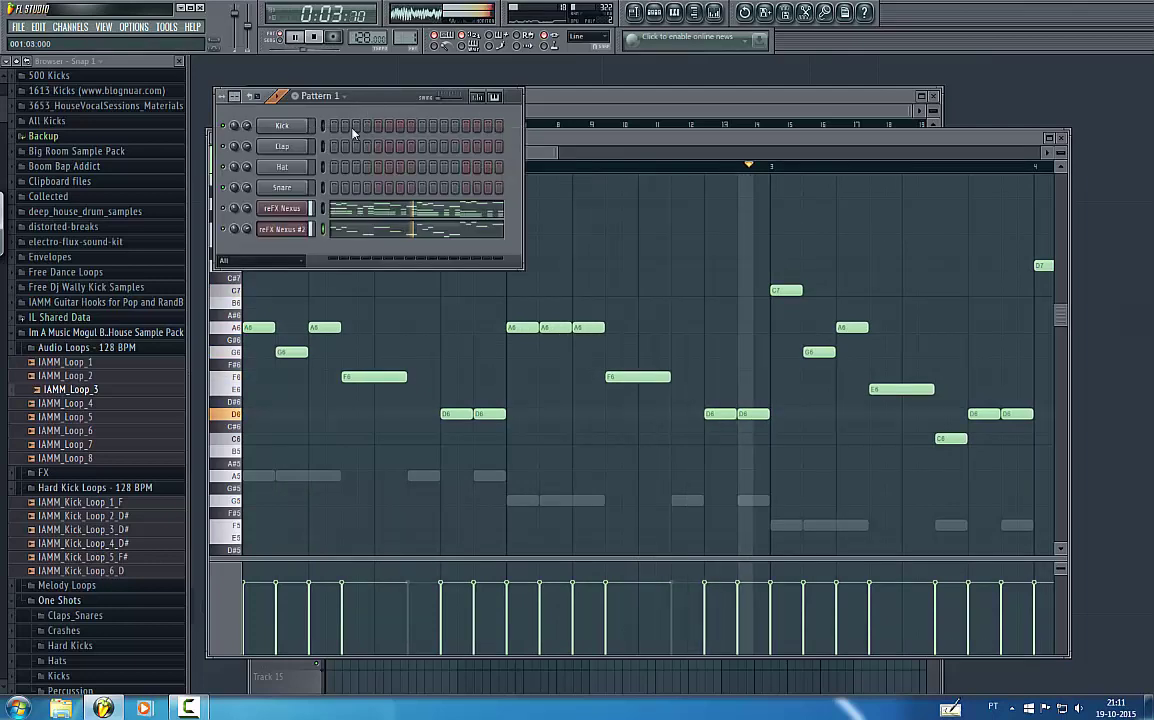
left_click(286, 235)
left_click_drag(649, 320, 555, 308)
key("space")
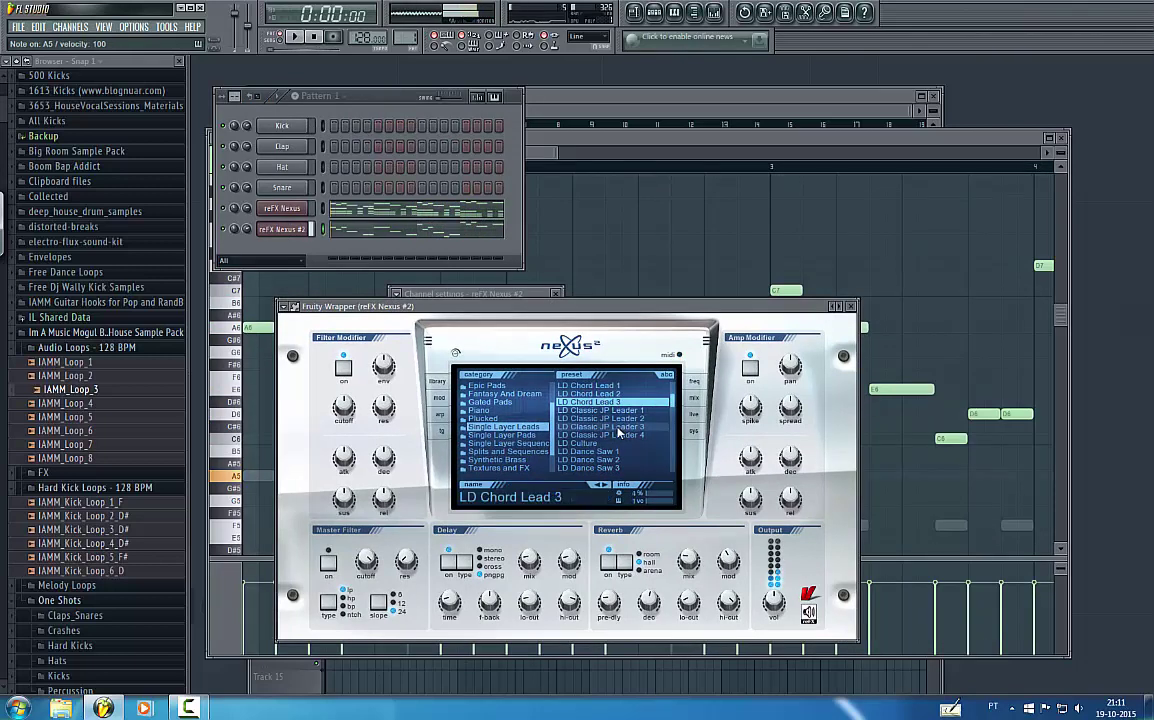
left_click(612, 428)
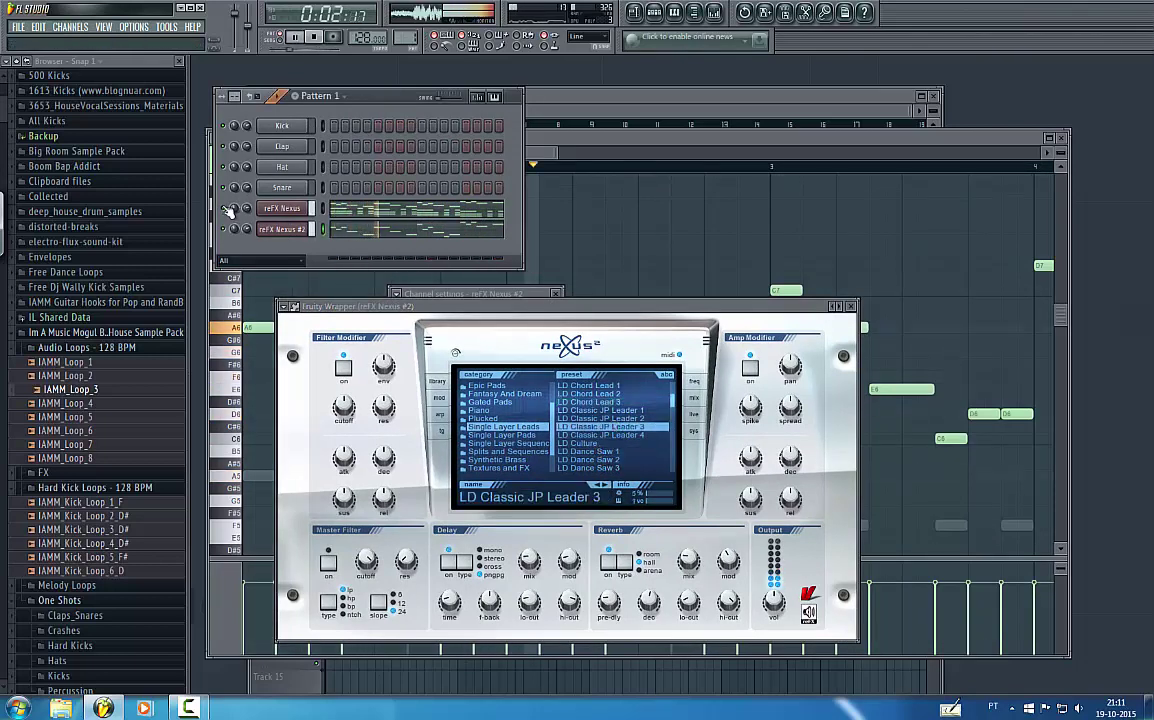
left_click(620, 411)
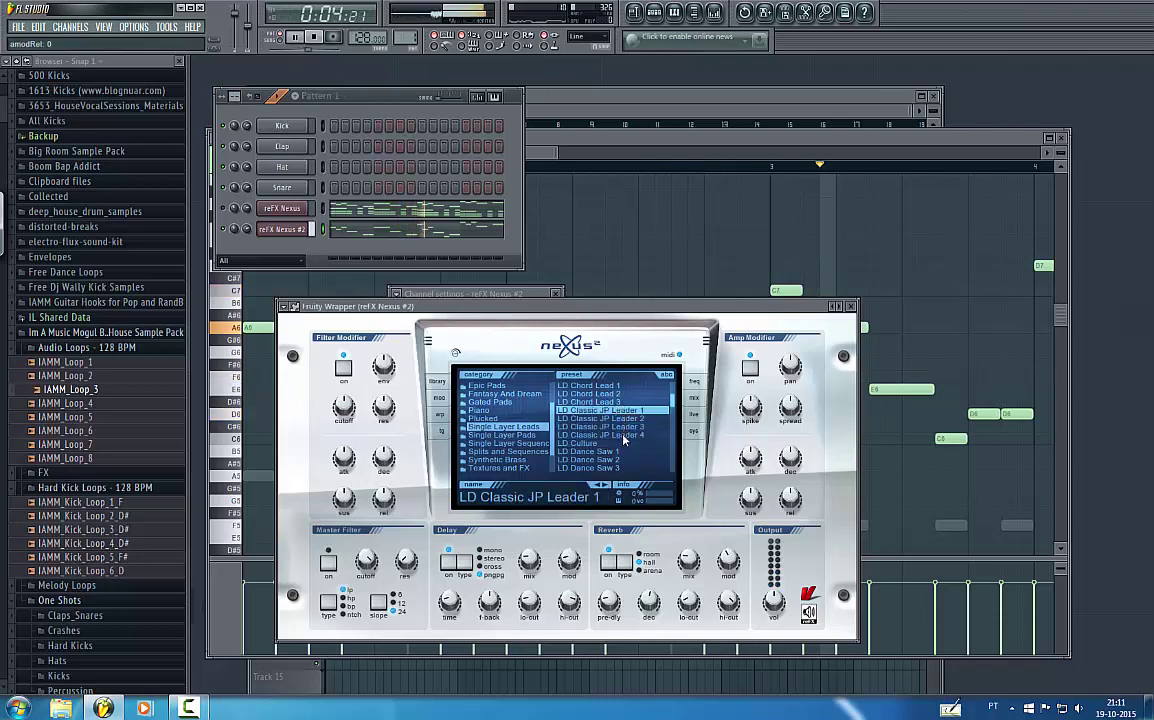
scroll(620, 440, "down", 1)
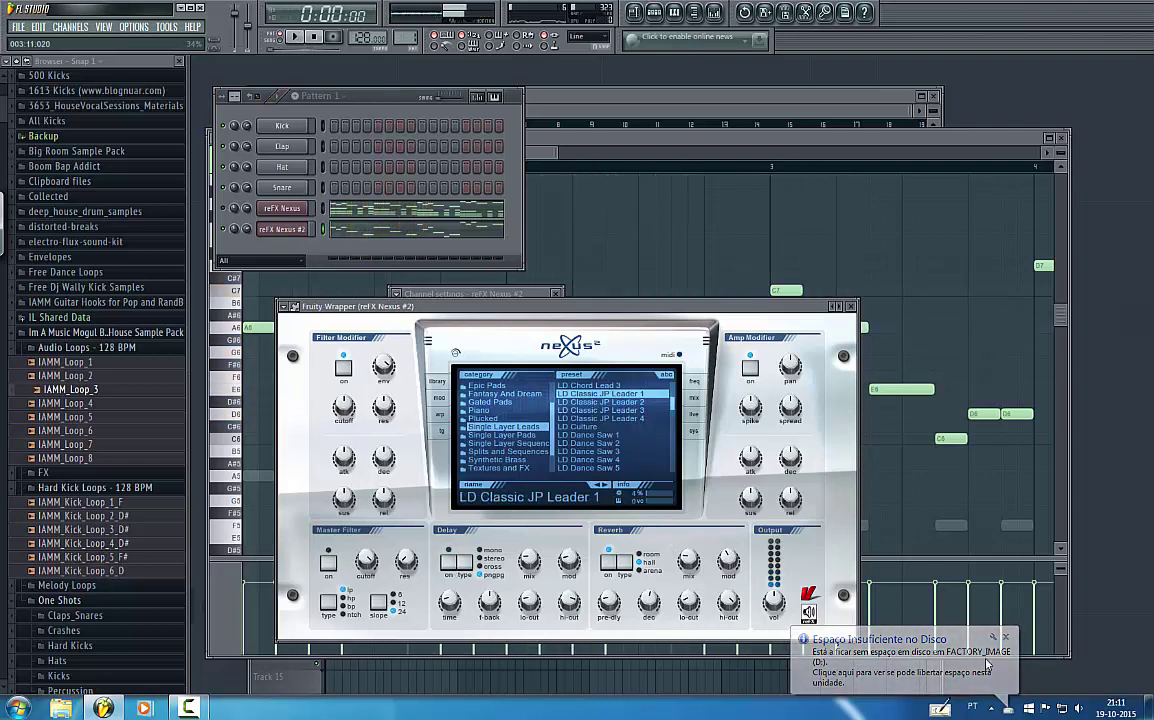
- Raise the system volume and play the pattern with the new lead preset
key("space")
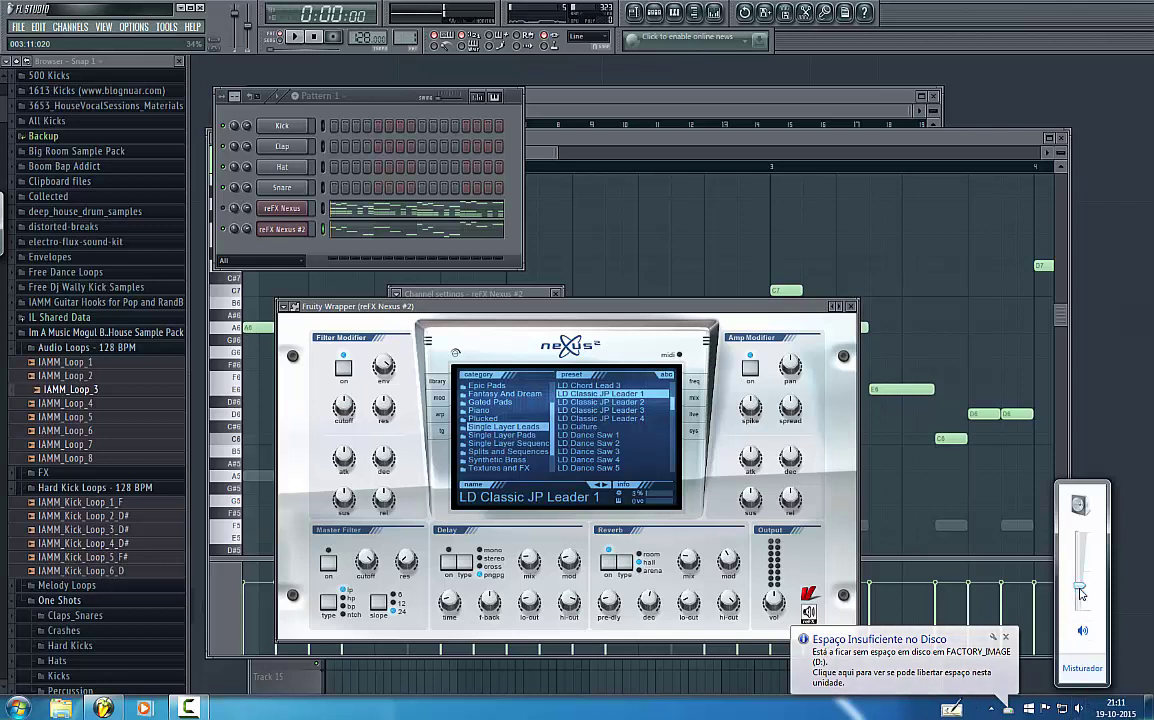
left_click_drag(1080, 586, 1081, 566)
left_click(643, 306)
key("space")
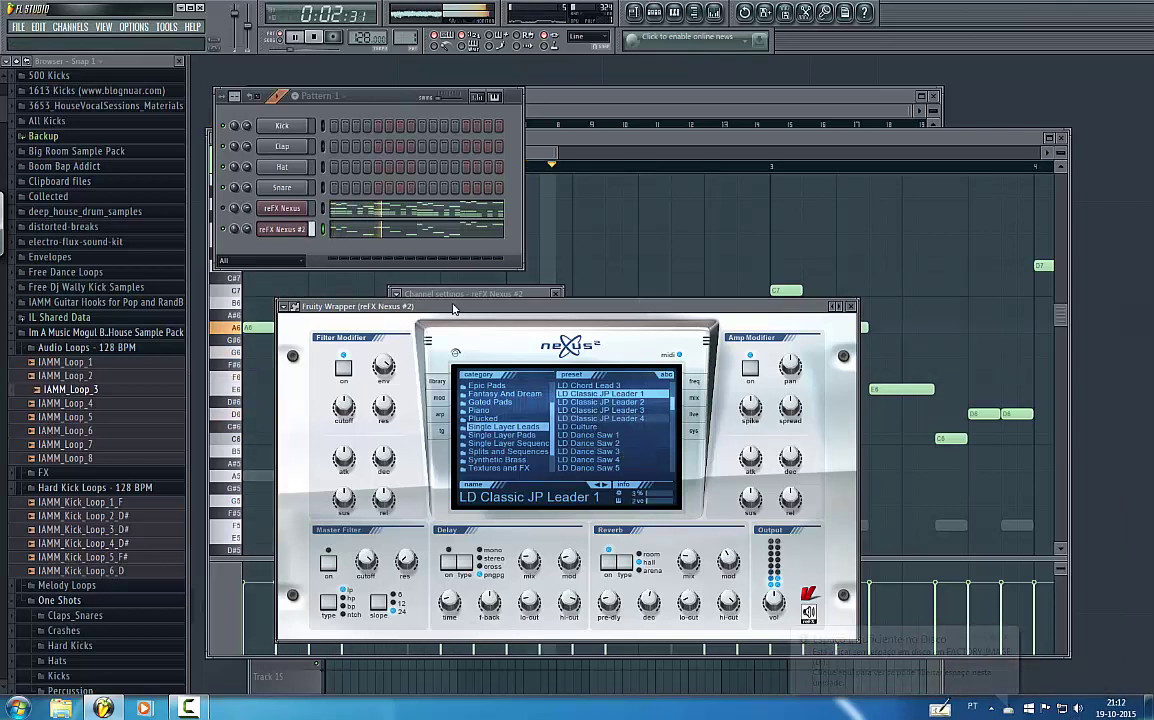
- Play the pattern with and without the piano channel, audition LD Classic JP Leader 2, and load LD Classic JP Leader 3 in reFX Nexus #2
left_click(225, 210)
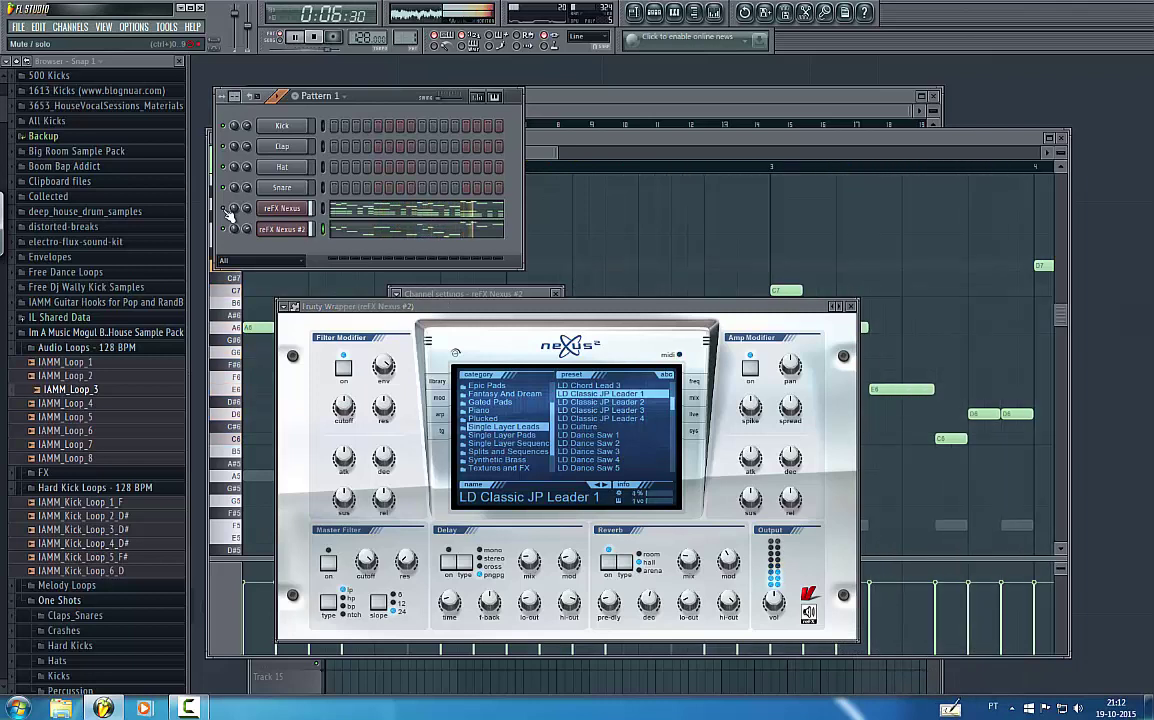
key("space")
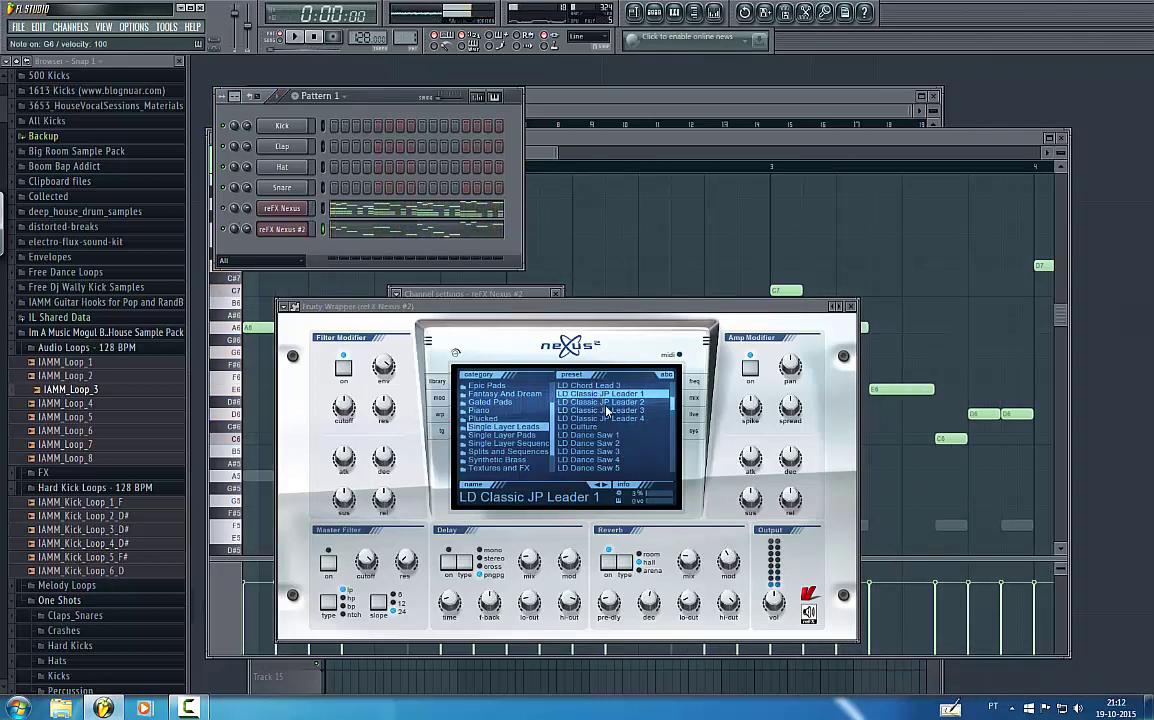
left_click(602, 403)
key("b")
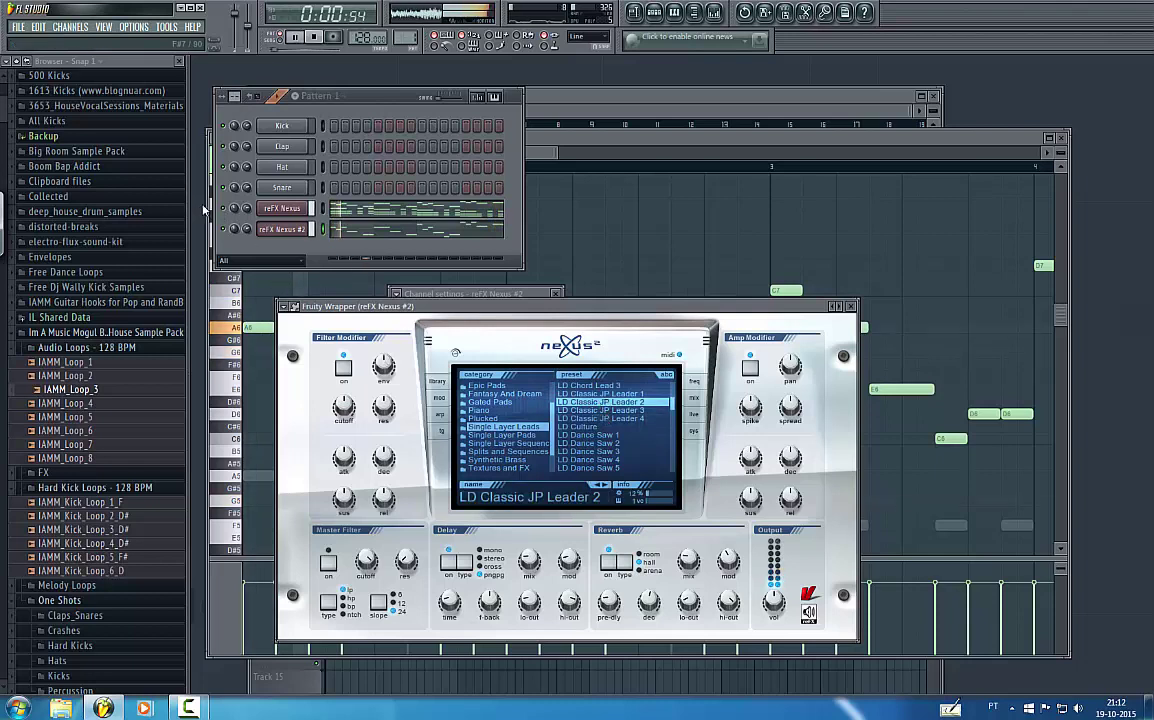
left_click(226, 209)
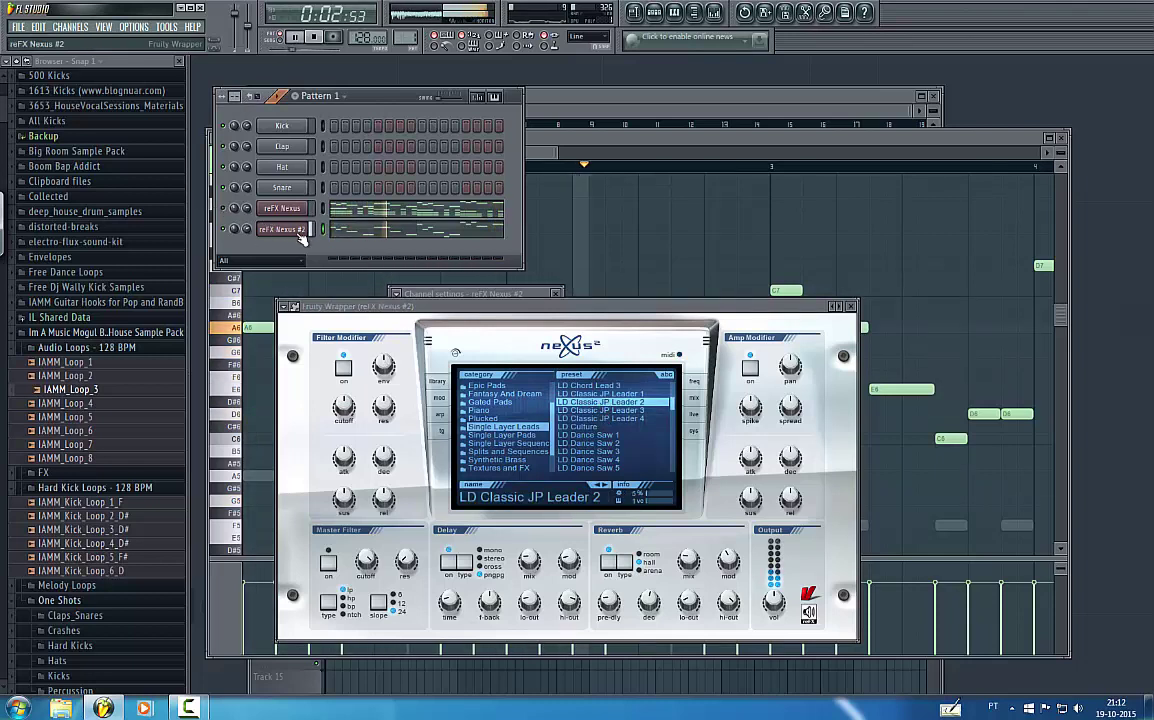
left_click(600, 410)
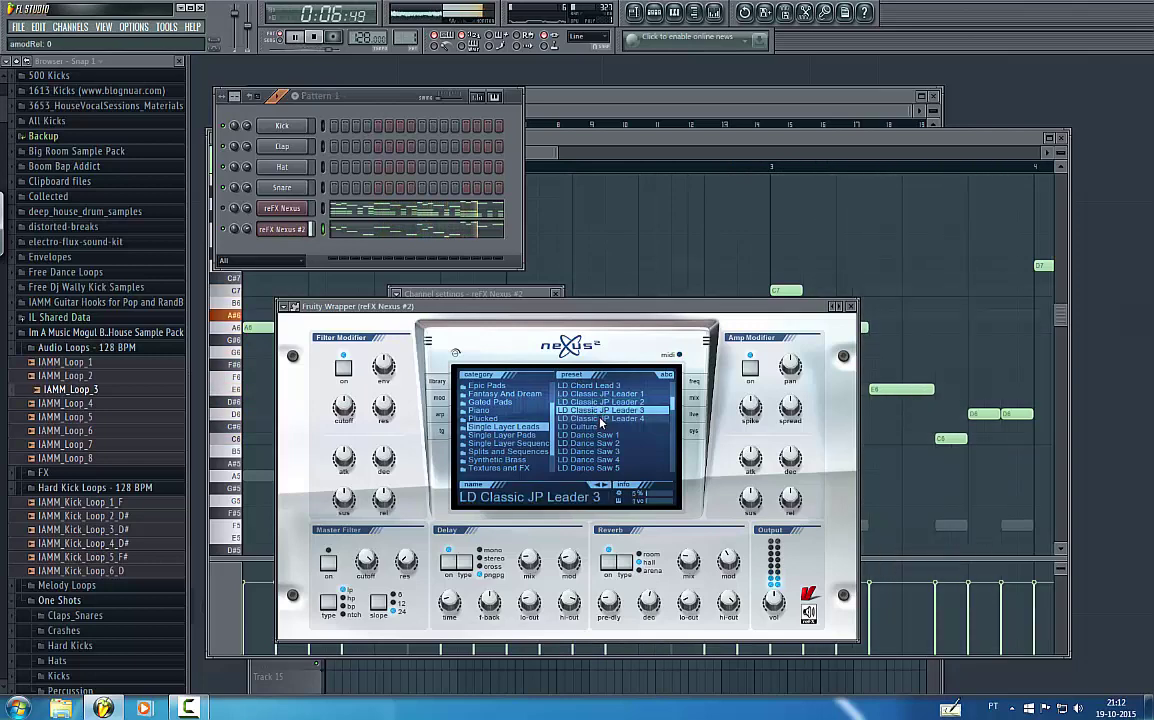
key("space")
- Select and copy the two lower rows of chord notes across all four bars in the reFX Nexus piano roll
right_click(292, 210)
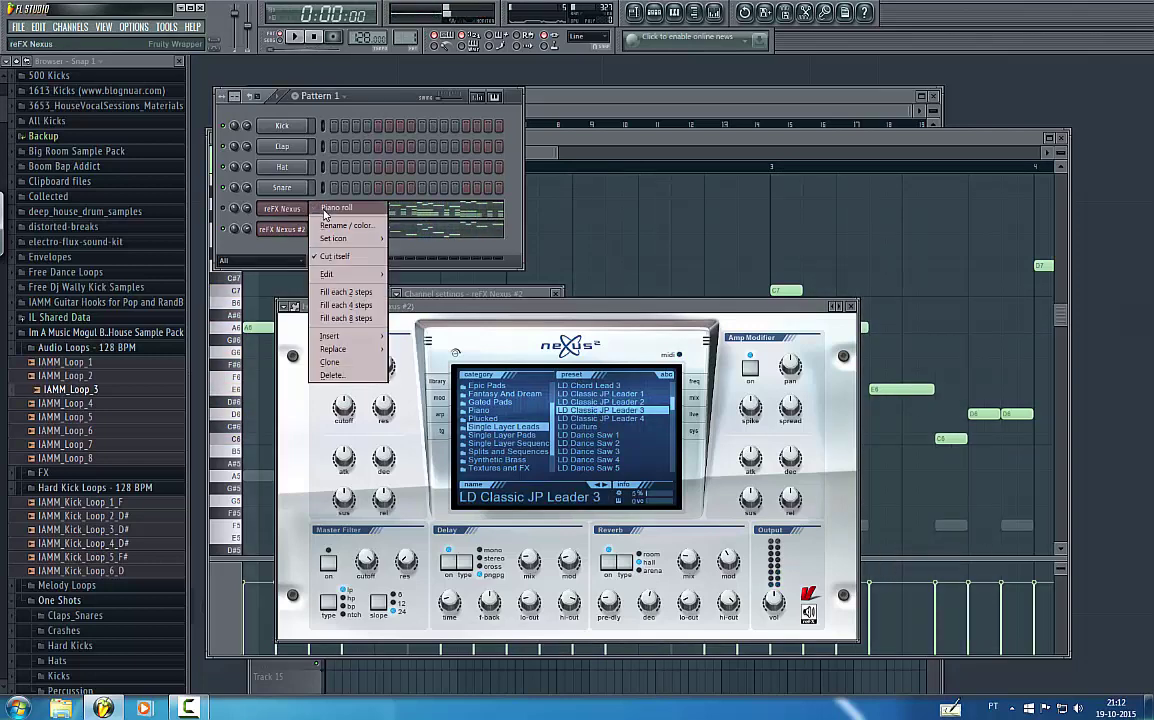
left_click(334, 208)
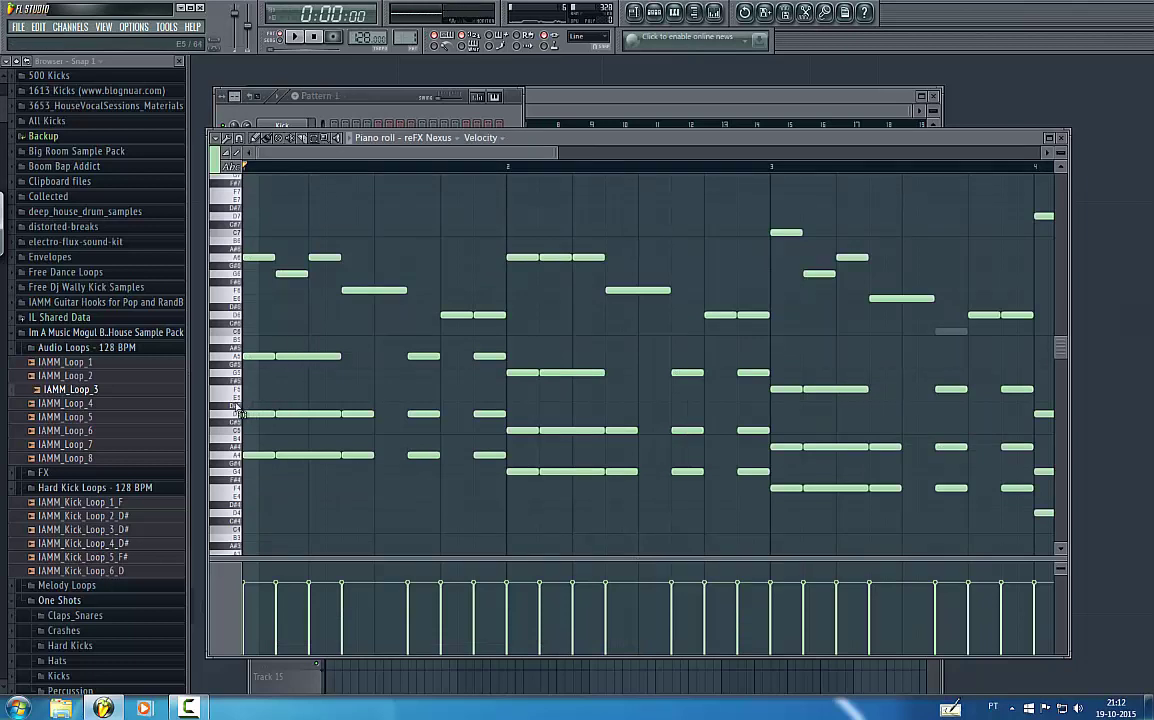
left_click_drag(240, 412, 240, 516)
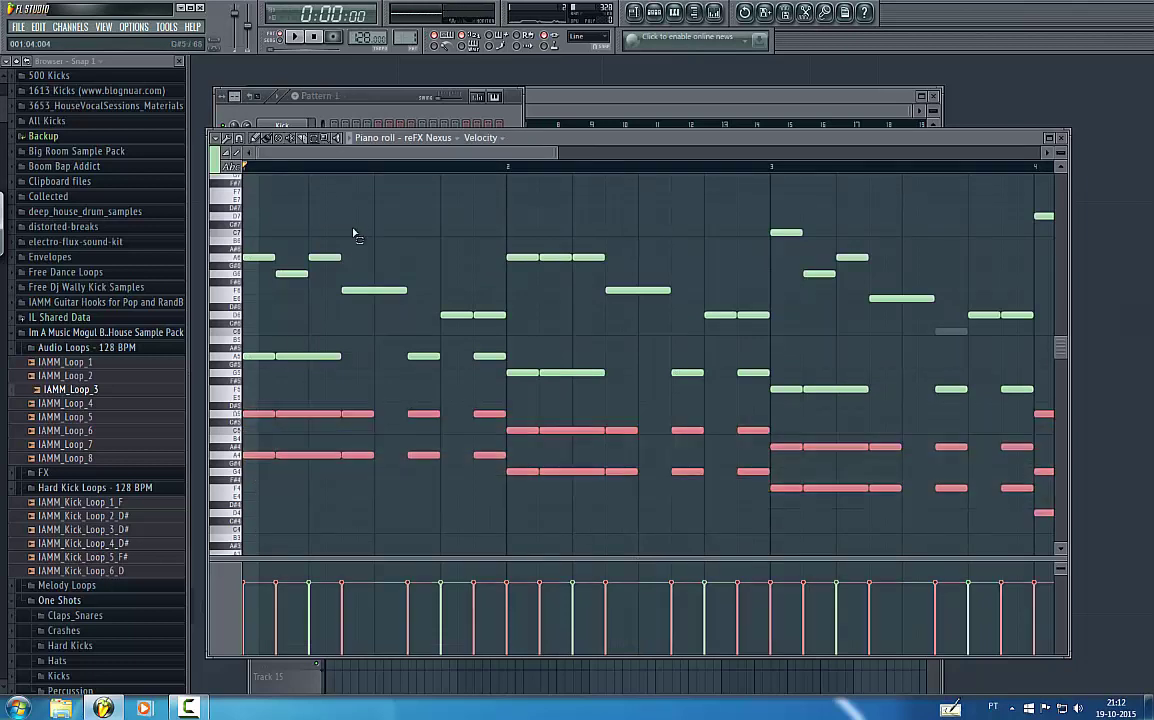
left_click_drag(439, 157, 624, 156)
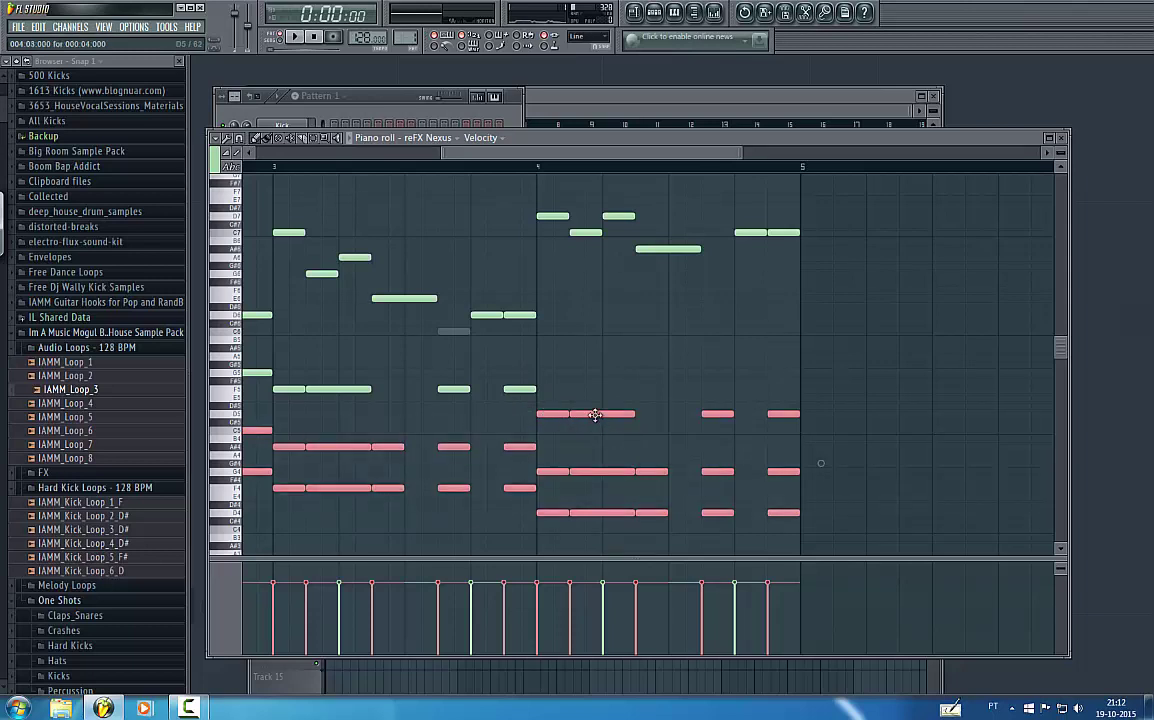
- Paste the copied chord notes beneath the melody in the piano roll of reFX Nexus #2
left_click(384, 124)
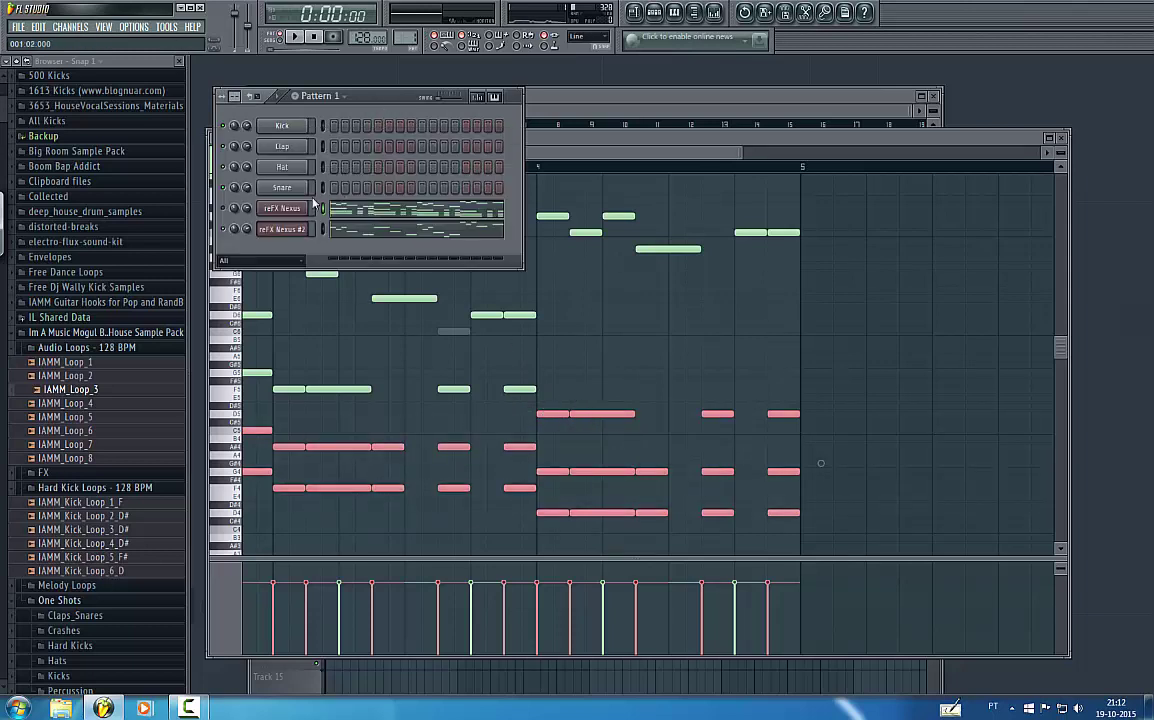
right_click(291, 232)
left_click(340, 228)
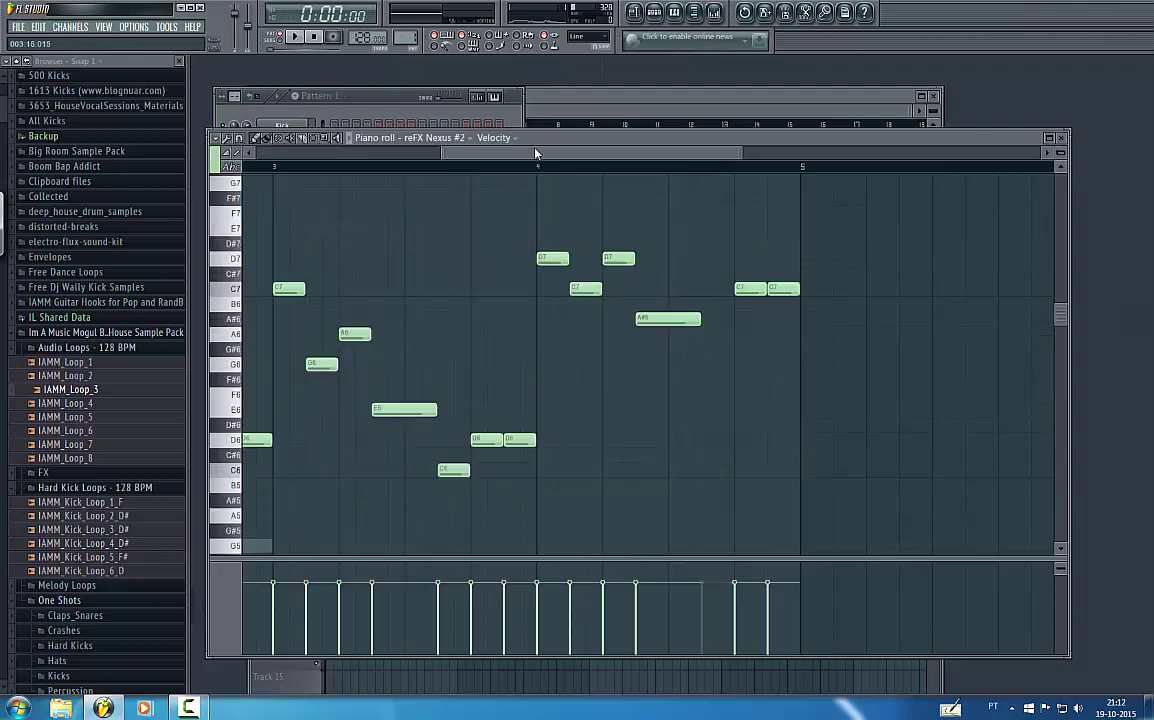
left_click_drag(535, 153, 350, 156)
scroll(420, 324, "down", 3)
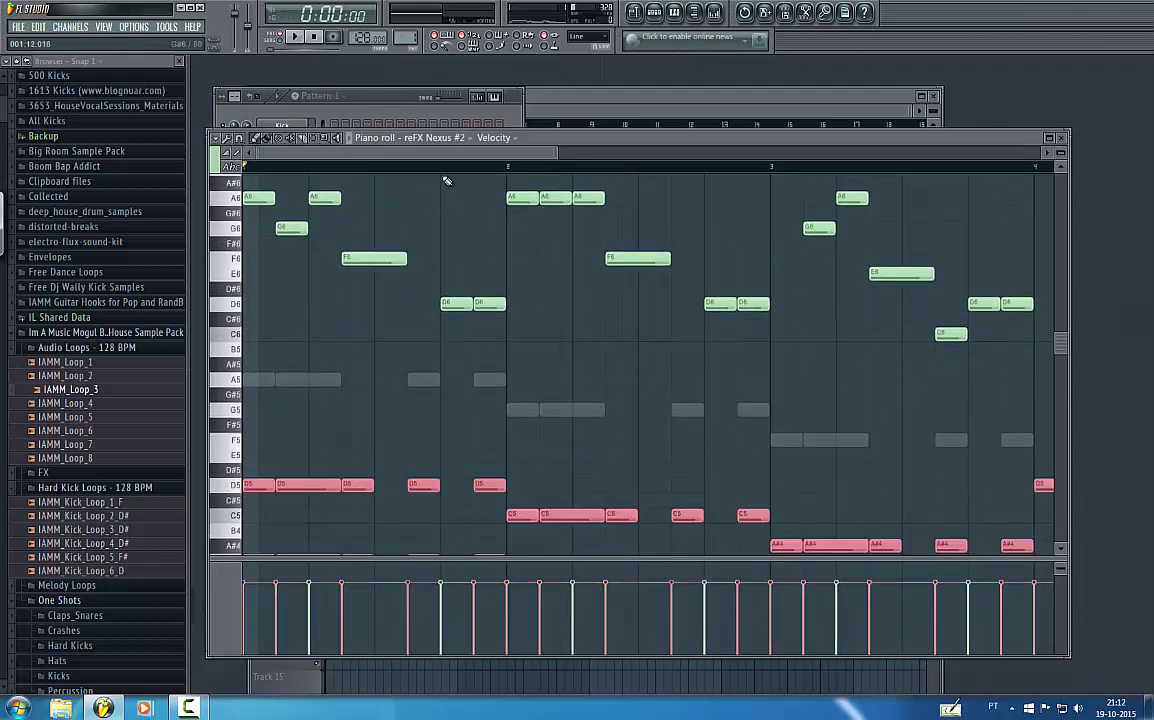
left_click_drag(460, 160, 667, 155)
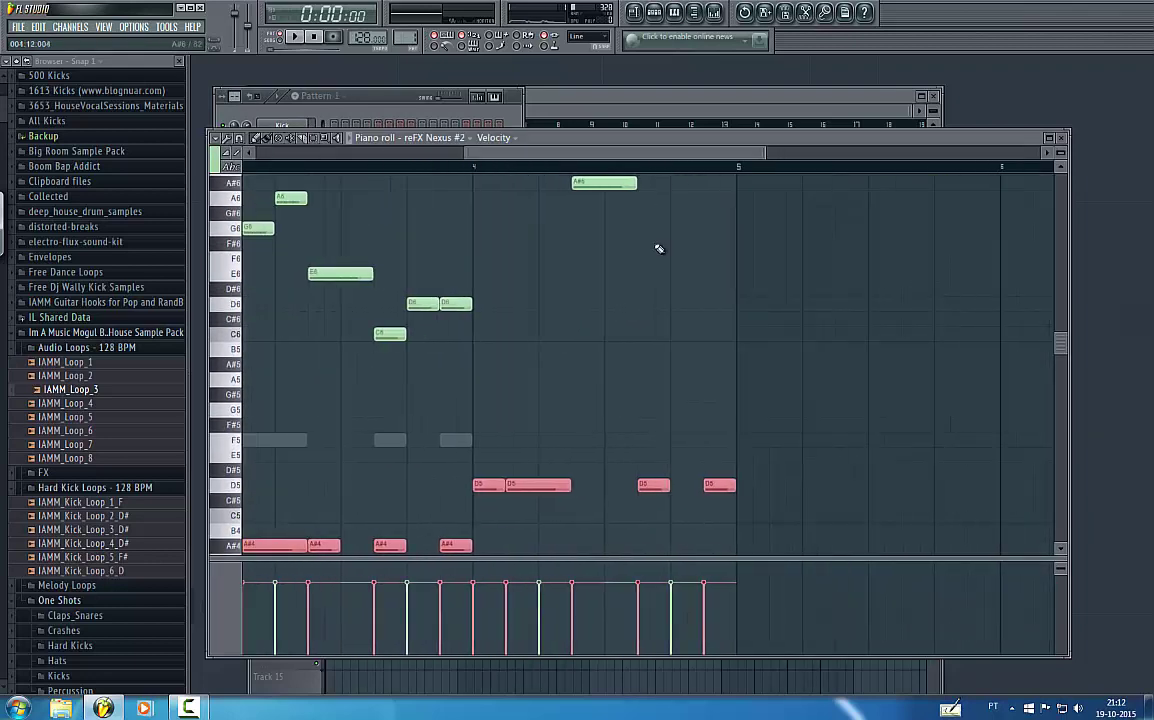
scroll(650, 277, "down", 5)
scroll(498, 347, "up", 2)
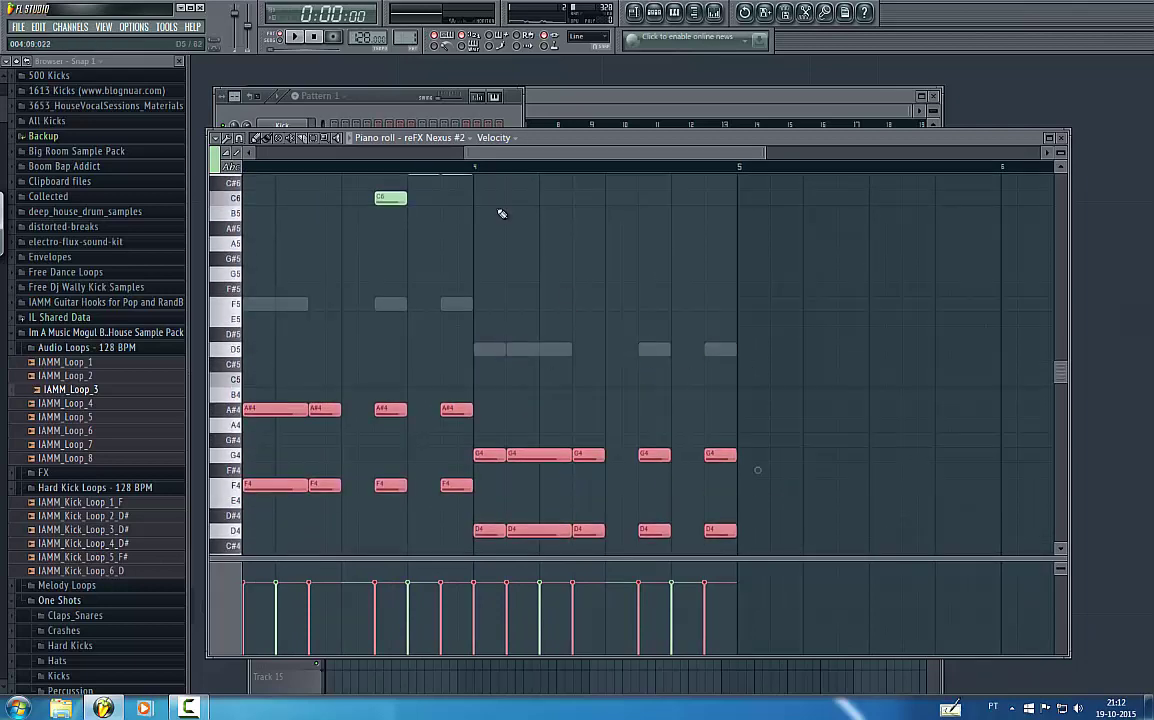
- Play the pattern and examine the melody and pasted chord notes across all four bars of reFX Nexus #2
left_click(347, 115)
key("space")
left_click_drag(610, 154, 345, 166)
scroll(762, 322, "up", 12)
scroll(763, 321, "down", 4)
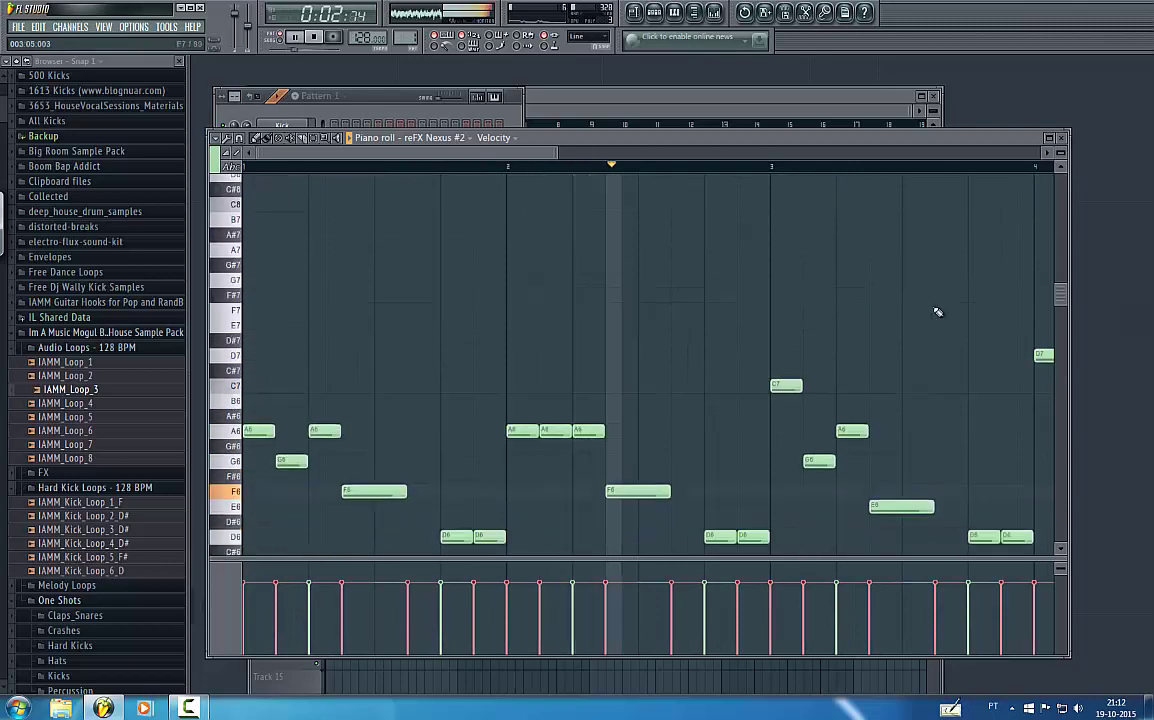
left_click_drag(1058, 295, 1062, 338)
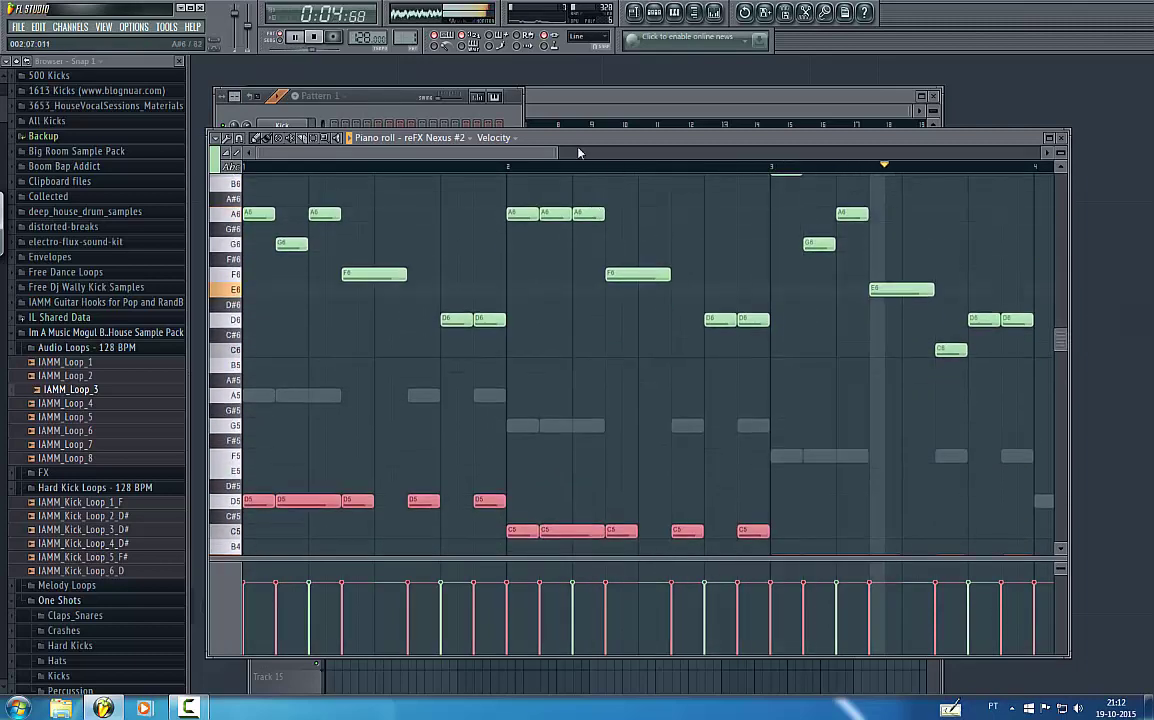
left_click_drag(553, 153, 780, 153)
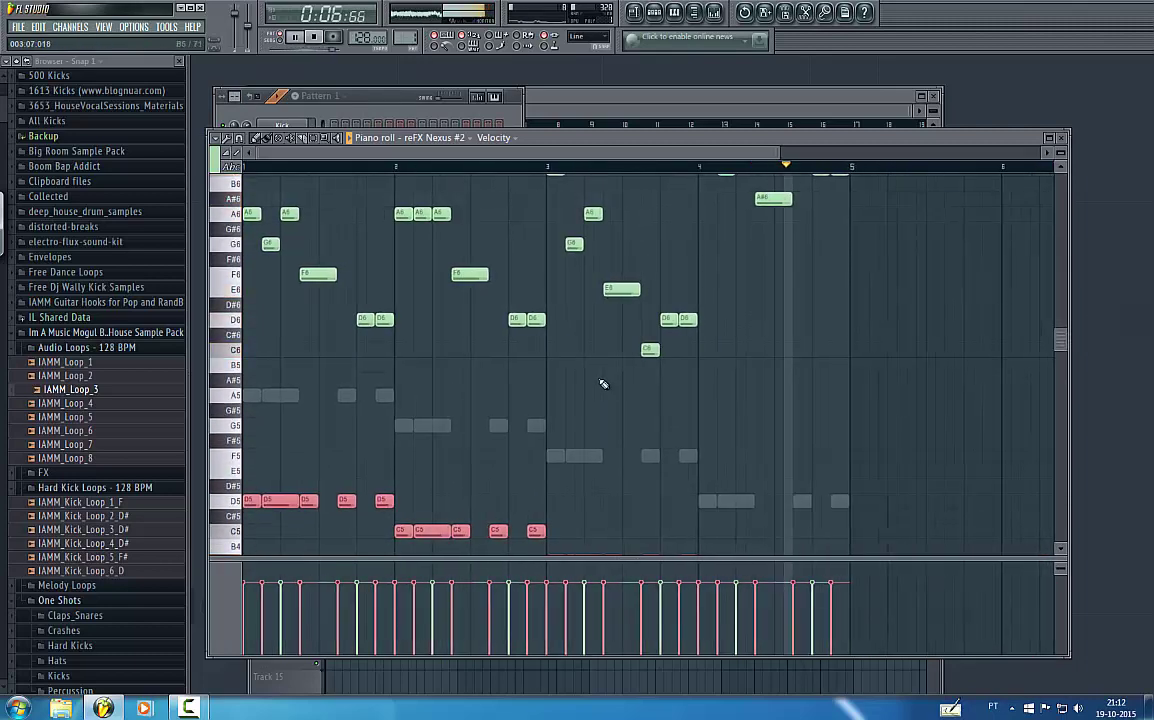
scroll(597, 384, "down", 3)
scroll(597, 384, "down", 5)
key("space")
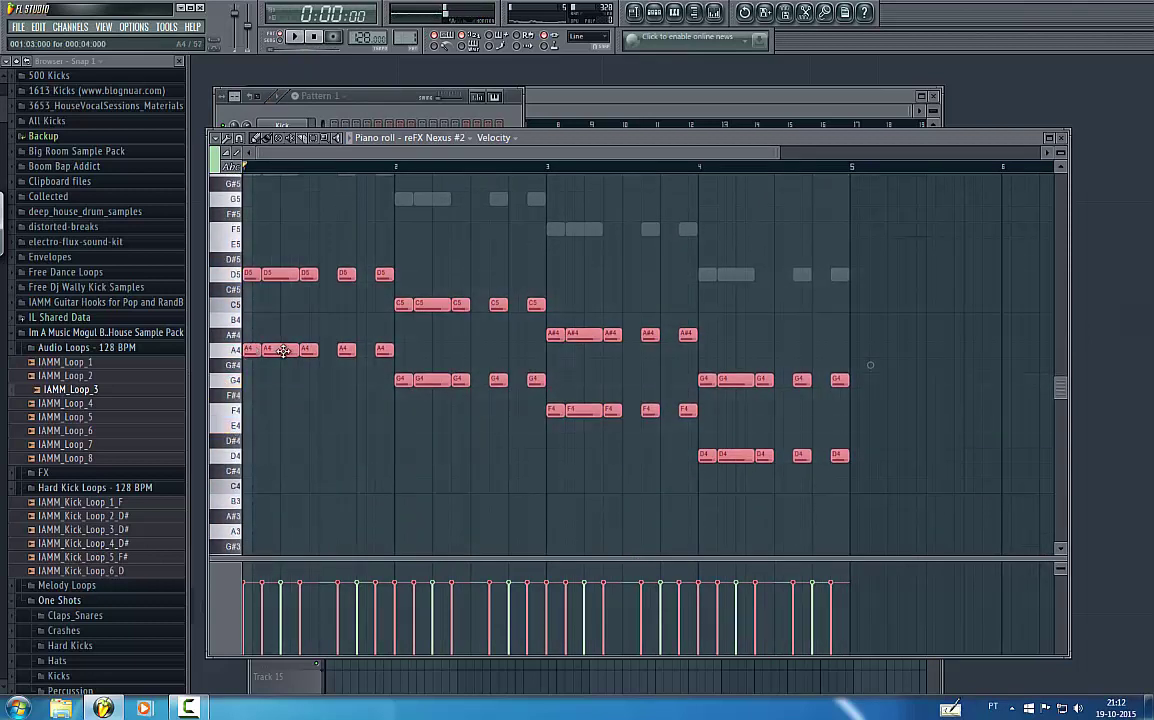
- Transpose the pasted chord notes up one octave and delete their lower row across all four bars
key("ctrl+Up")
key("space")
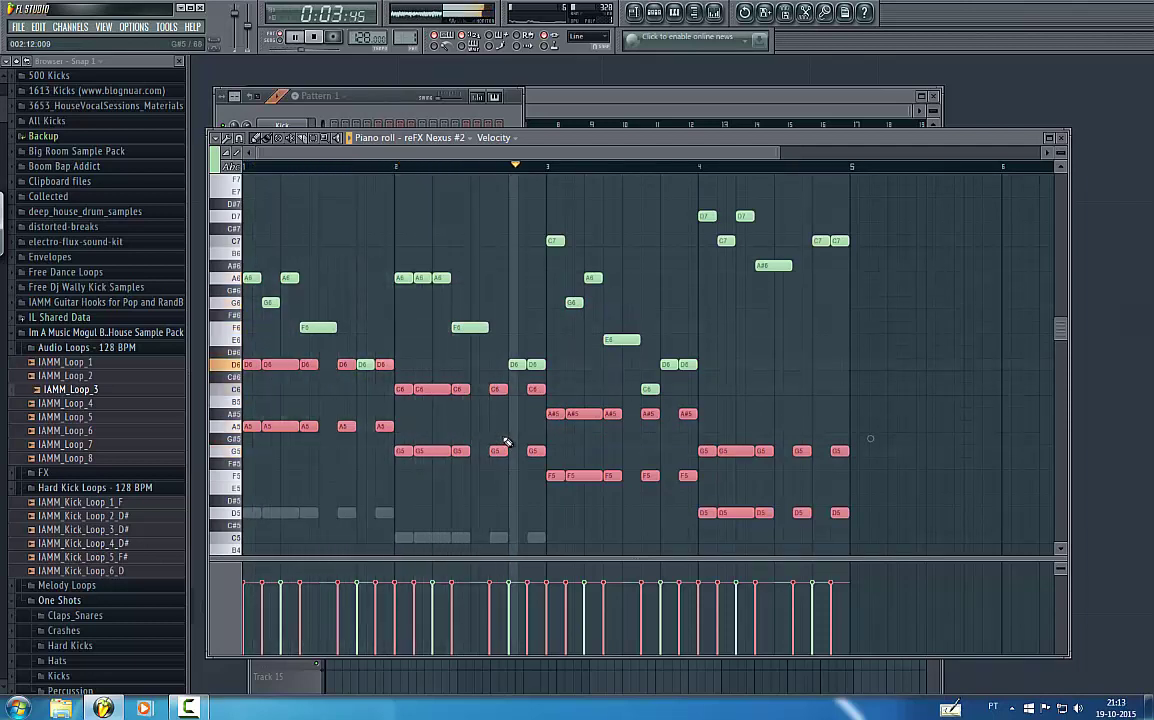
right_click(254, 427)
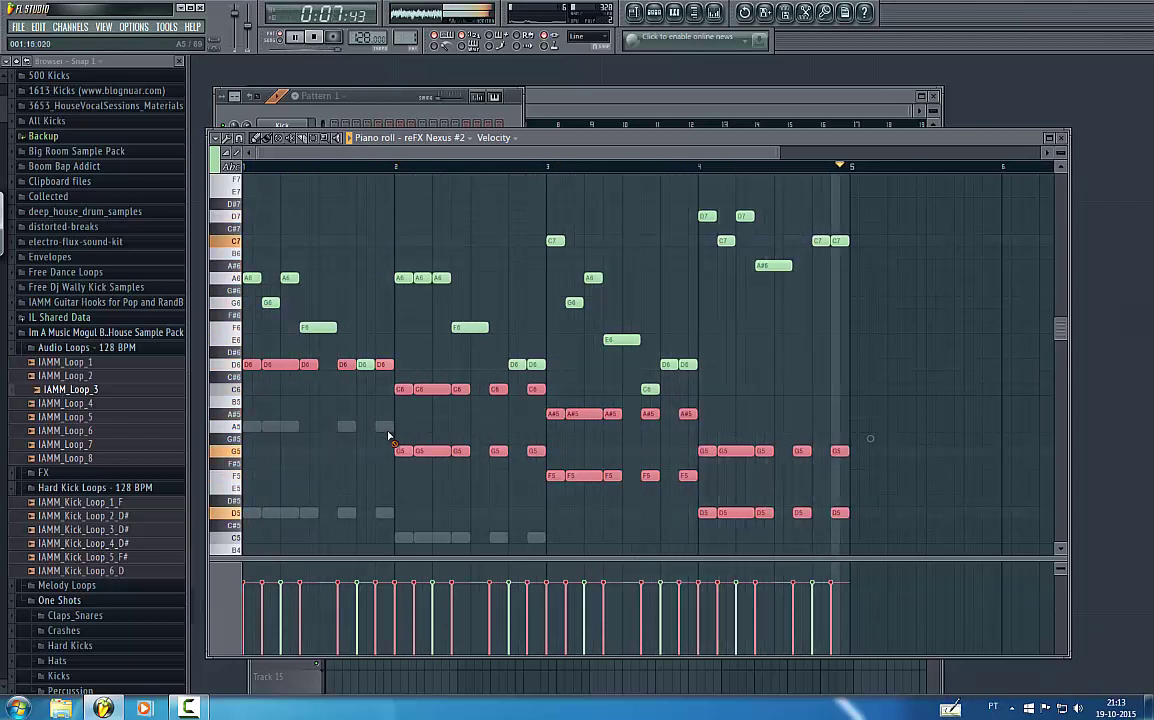
mouse_move(398, 450)
left_mouse_down()
mouse_move(541, 456)
mouse_move(690, 512)
mouse_move(863, 528)
left_mouse_up()
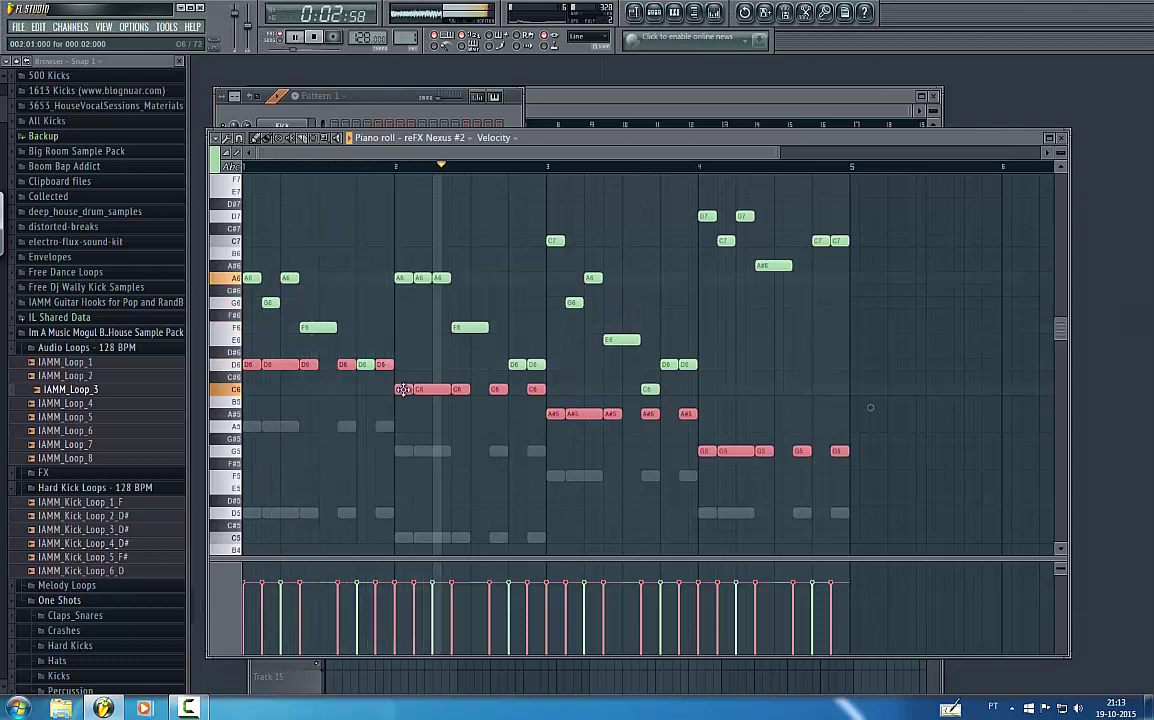
- Try the remaining pasted row at lower pitches starting on A5 and on A#5, and delete it
left_click_drag(403, 389, 422, 452)
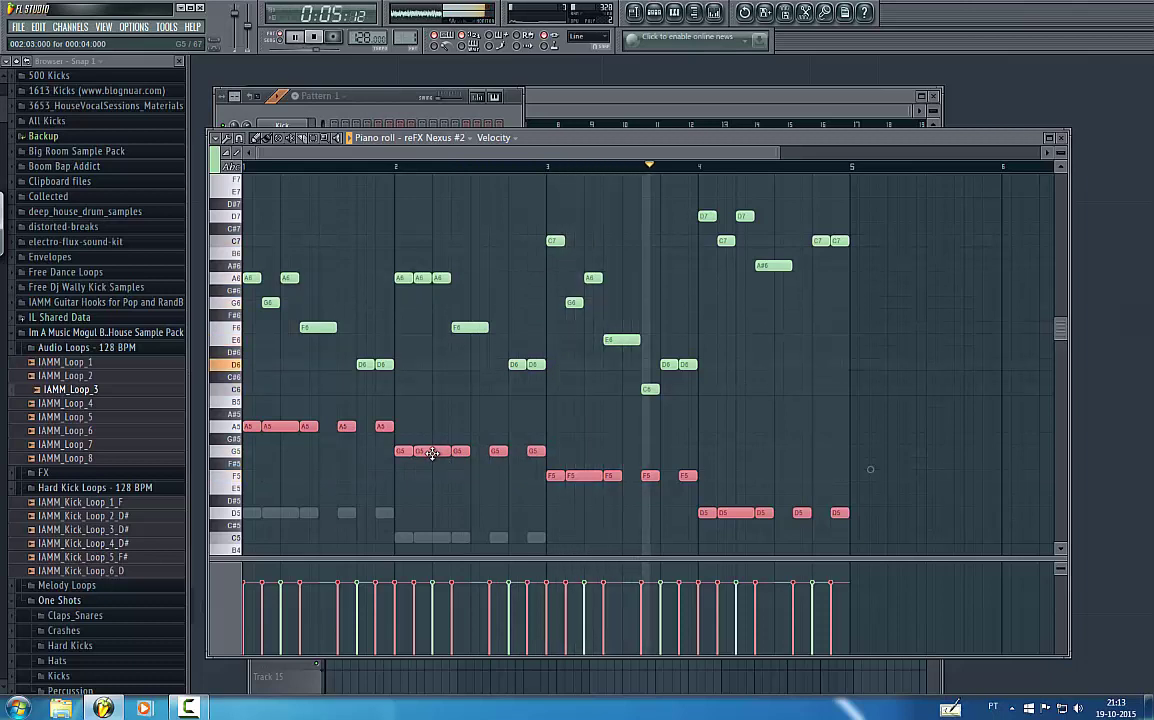
mouse_move(432, 453)
left_mouse_down()
mouse_move(425, 389)
mouse_move(426, 445)
left_mouse_up()
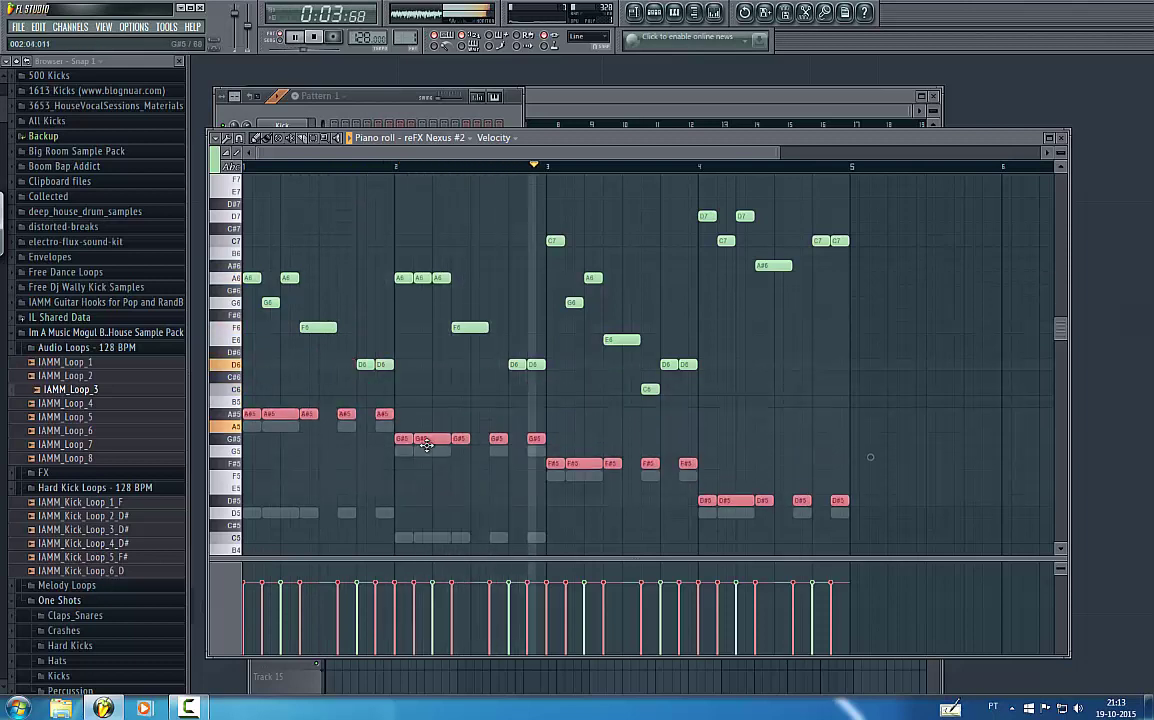
key("Delete")
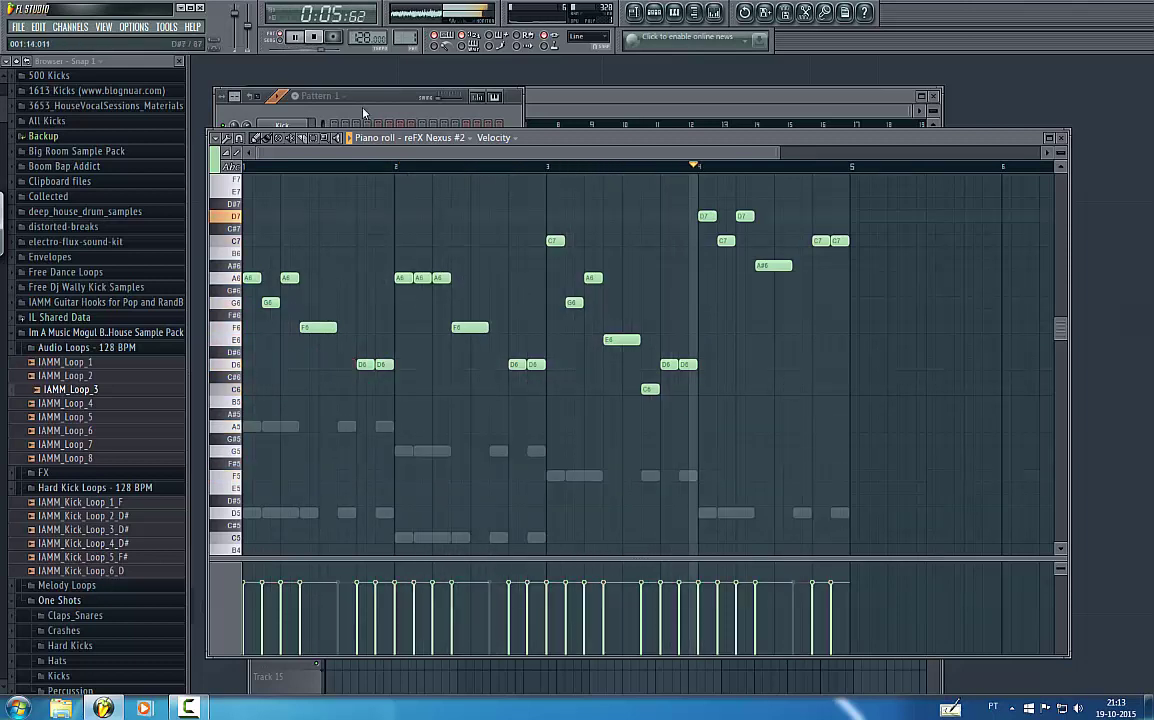
- Stop playback and clone the reFX Nexus #2 channel
left_click(362, 113)
key("space")
right_click(297, 228)
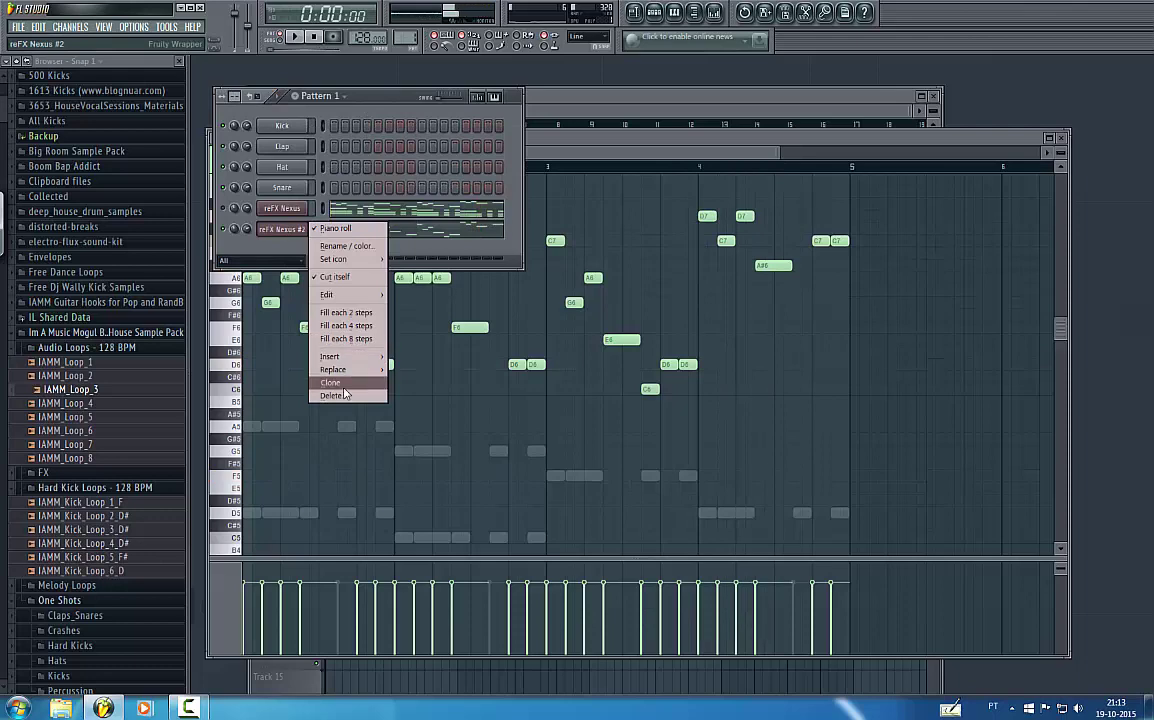
left_click(342, 386)
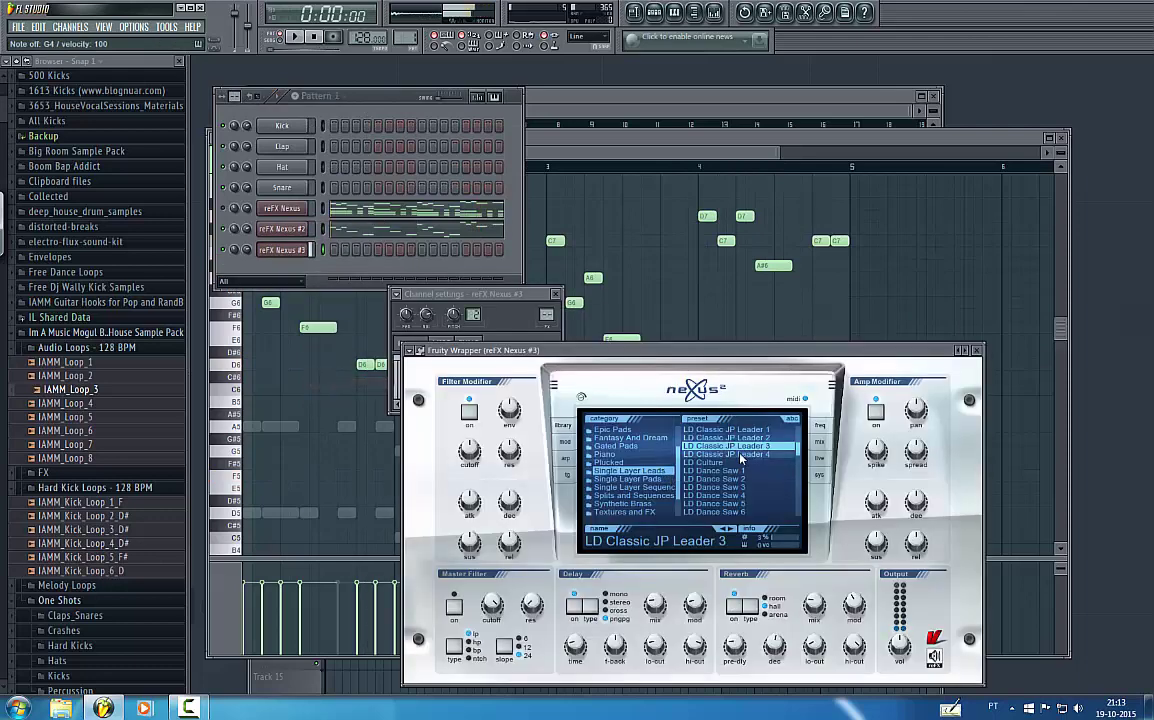
- Audition the LD Dance Saw 1 and LD Dance Saw 5 presets in reFX Nexus #3
left_click(720, 471)
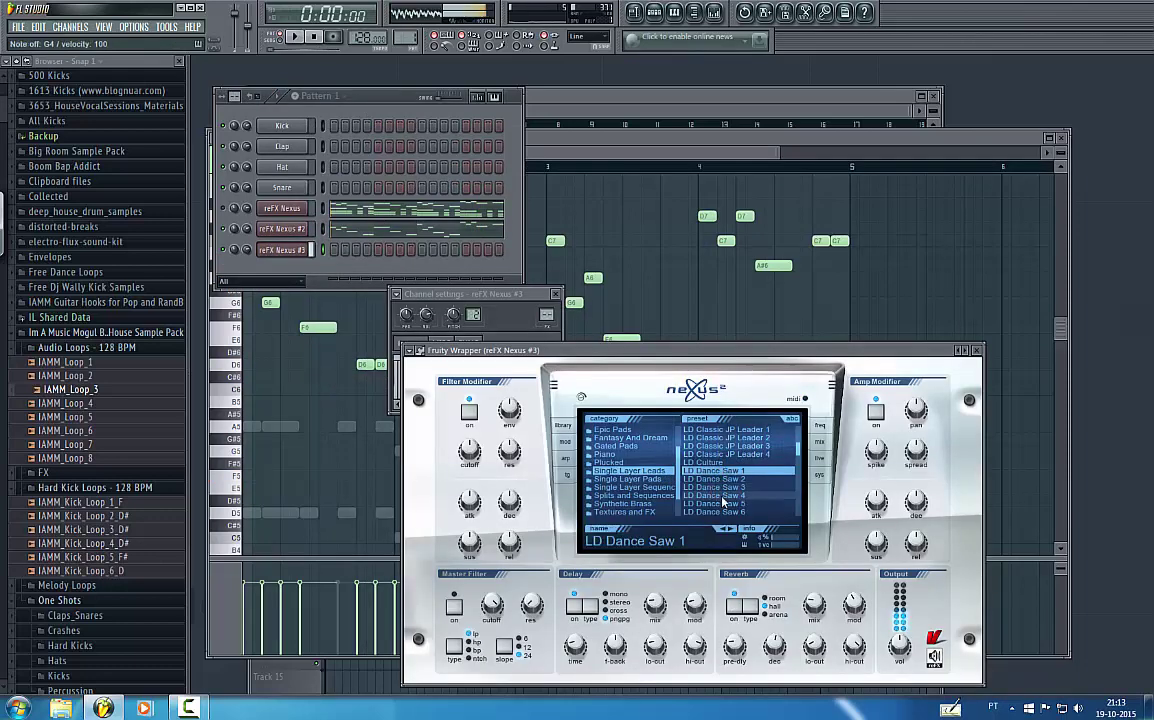
left_click(721, 503)
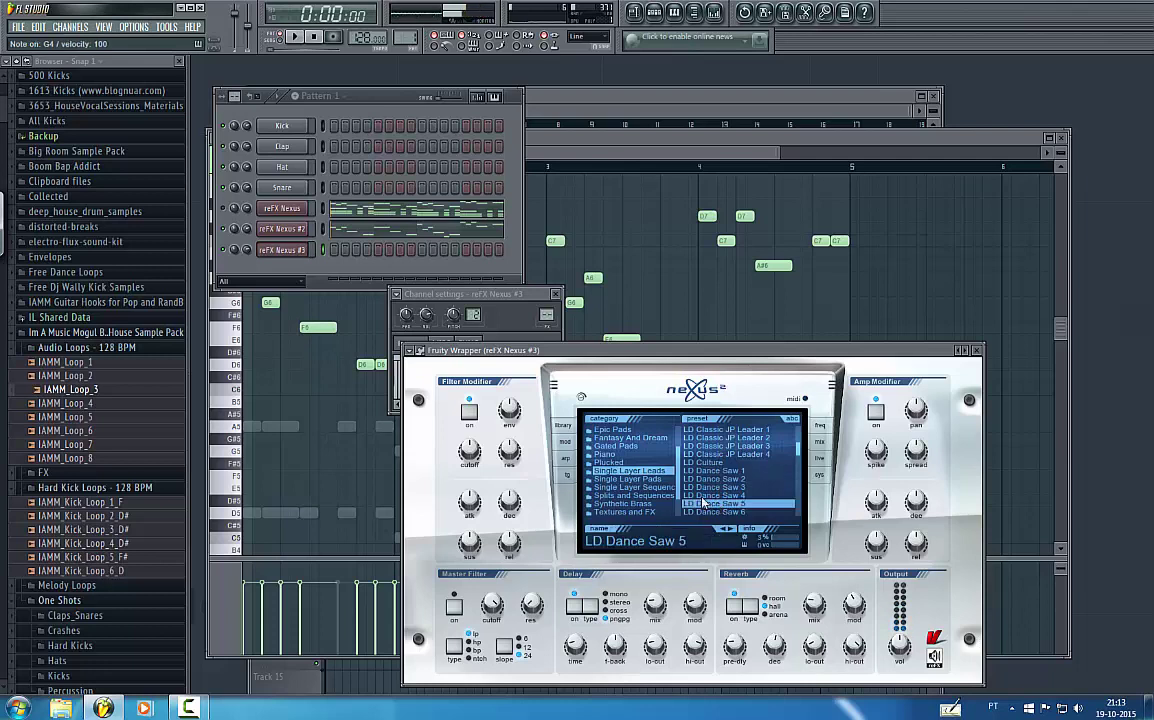
scroll(650, 472, "up", 2)
left_click(706, 506)
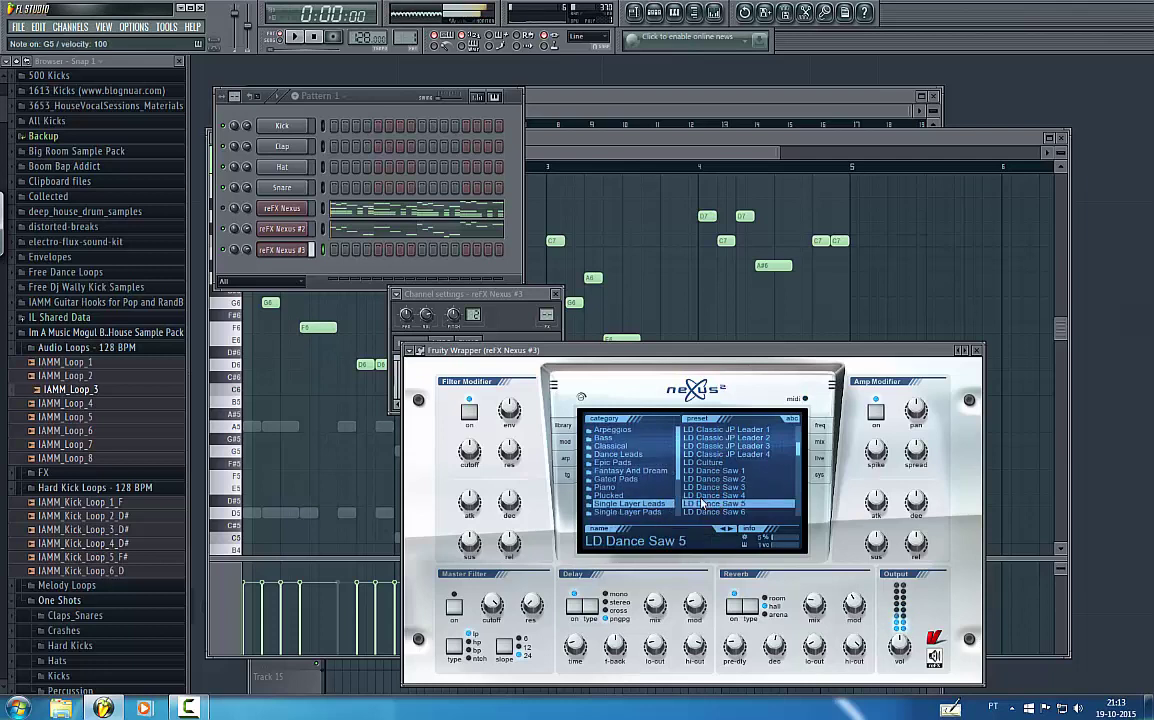
scroll(754, 503, "down", 5)
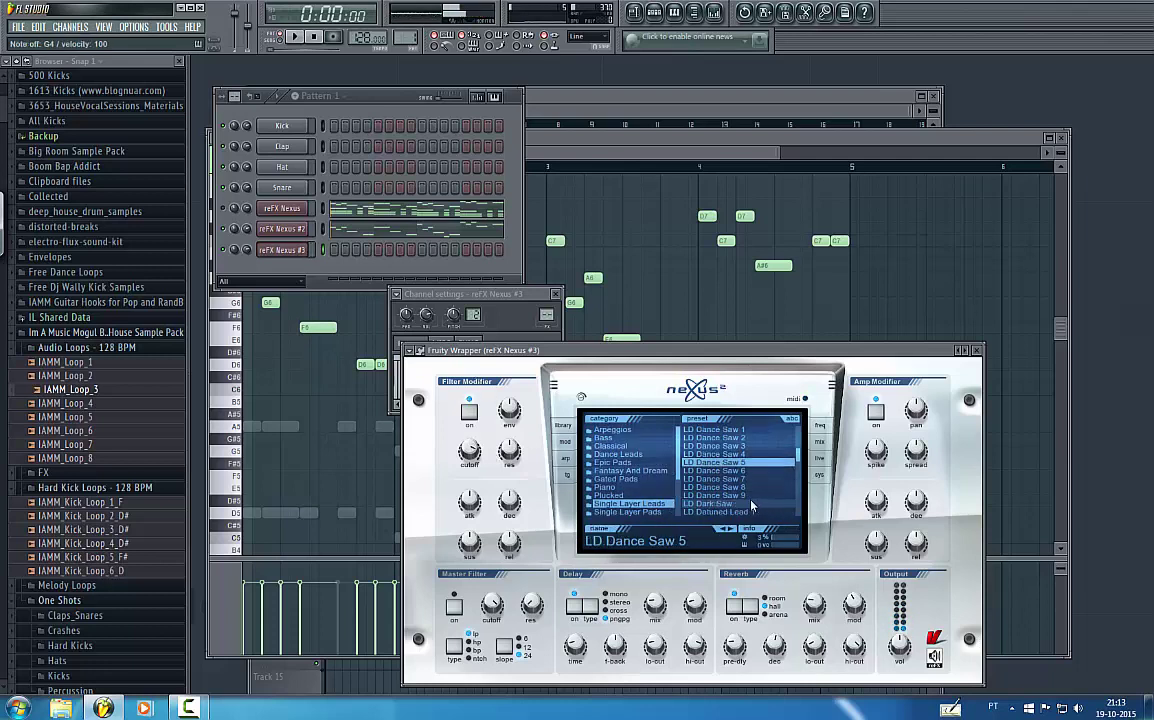
scroll(740, 498, "up", 2)
left_click(728, 490)
scroll(730, 496, "up", 3)
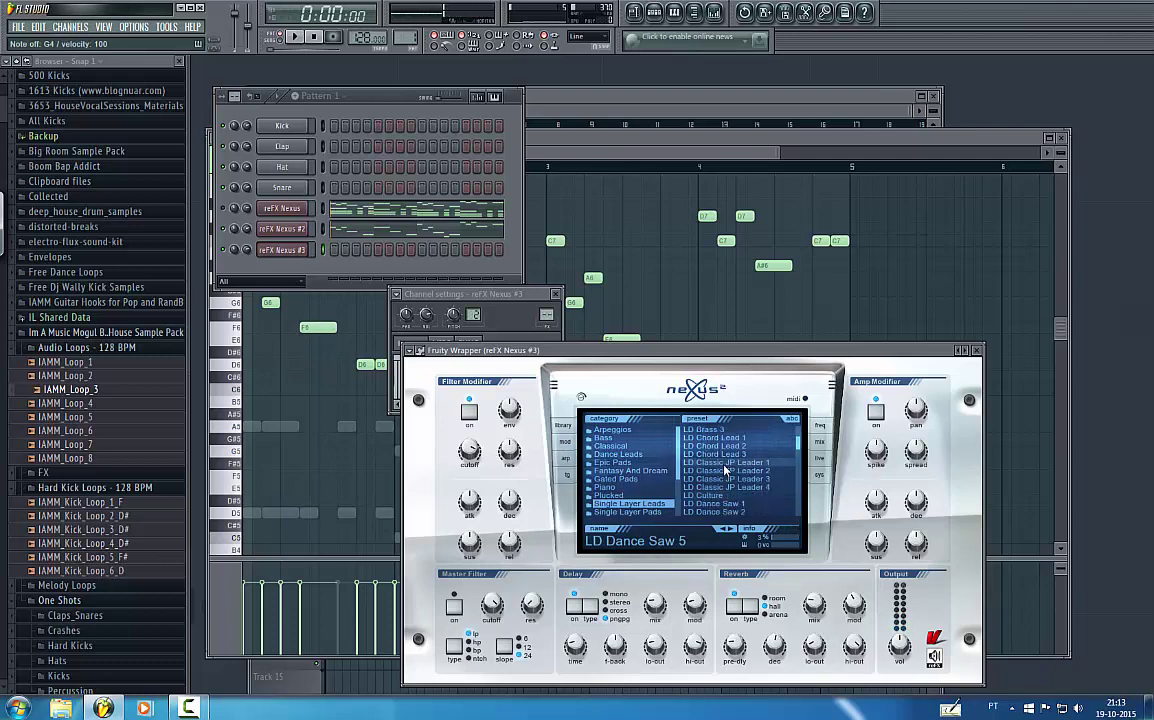
- Audition the LD Classic JP Leader 1 and LD King of Buzz 1 presets in reFX Nexus #3
left_click(724, 463)
left_click_drag(801, 443, 797, 486)
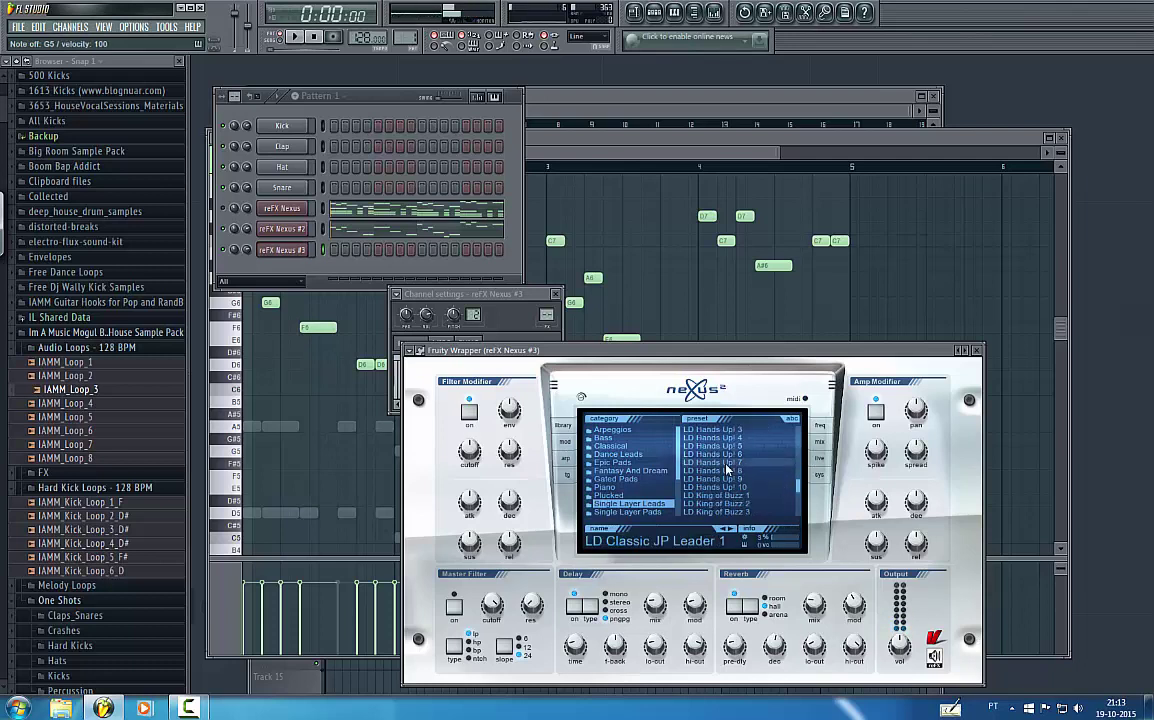
left_click(726, 463)
left_click(689, 496)
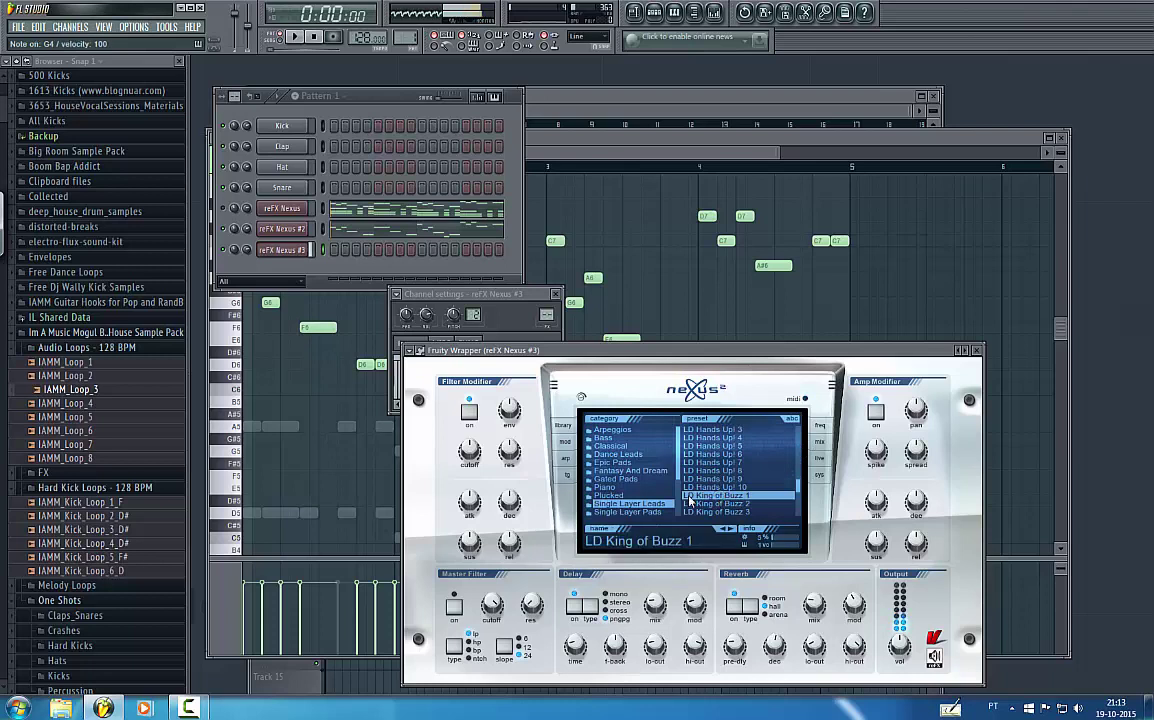
- Load the BA Basic Saw Open preset from the Bass category in reFX Nexus #3
left_click(617, 440)
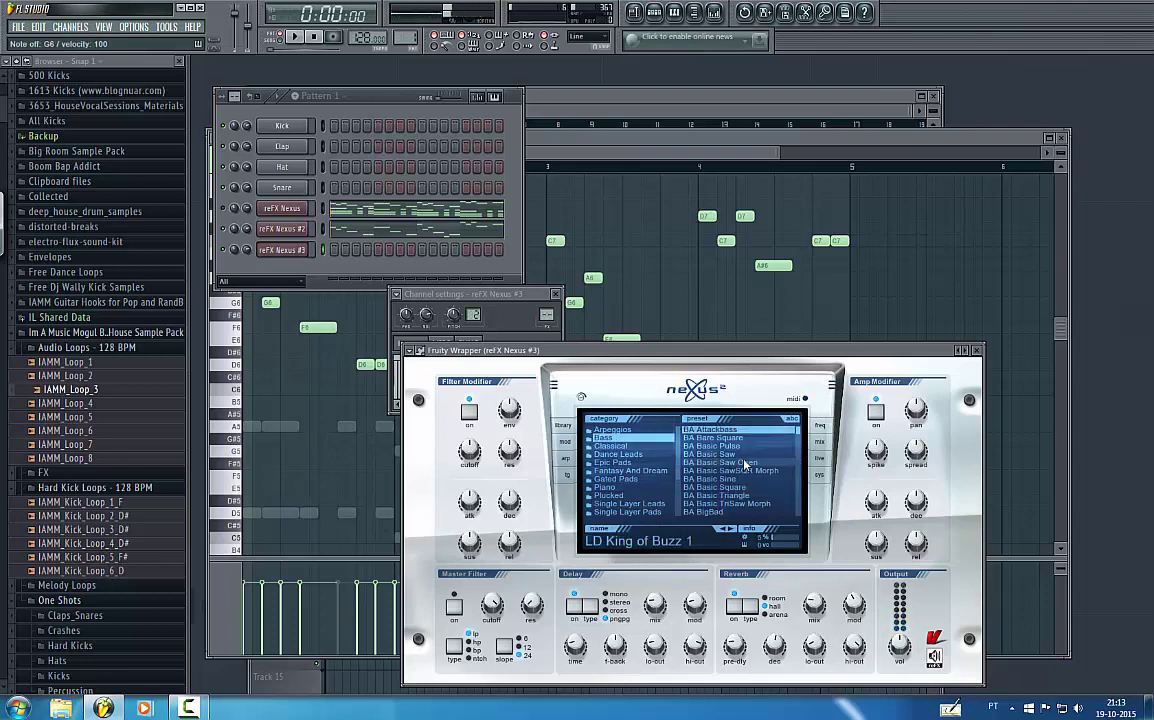
left_click(745, 463)
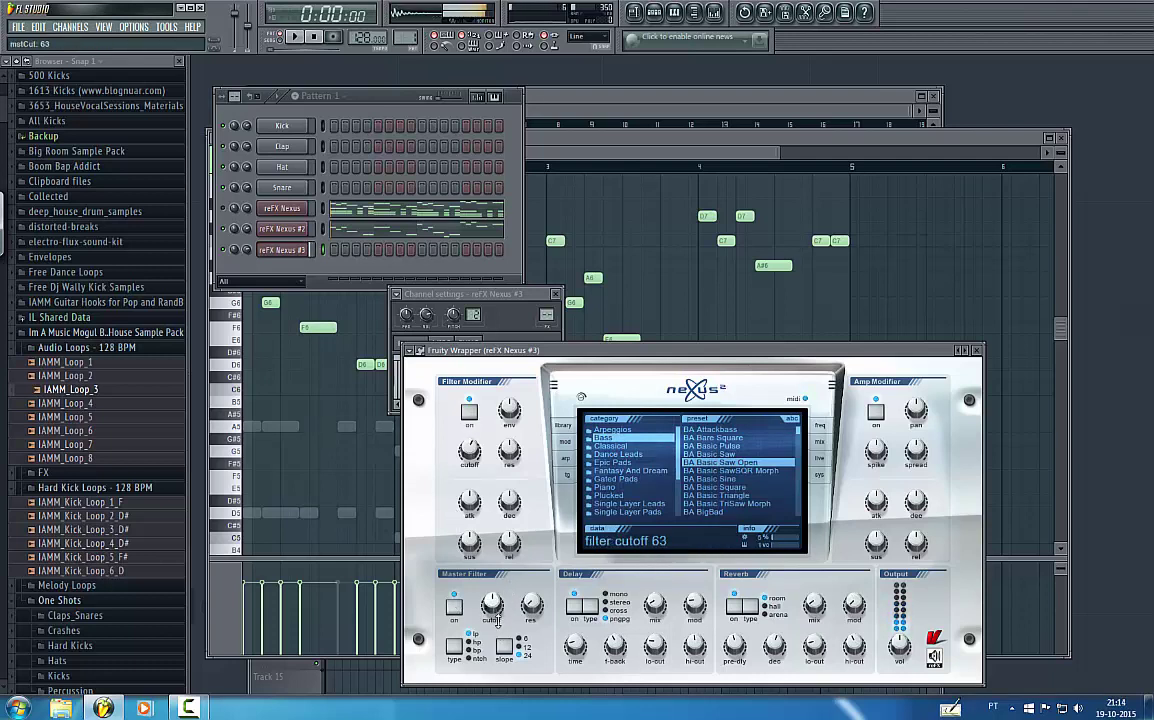
- Paste the chord notes into the piano roll of reFX Nexus #3 and play them with the bass sound
right_click(300, 264)
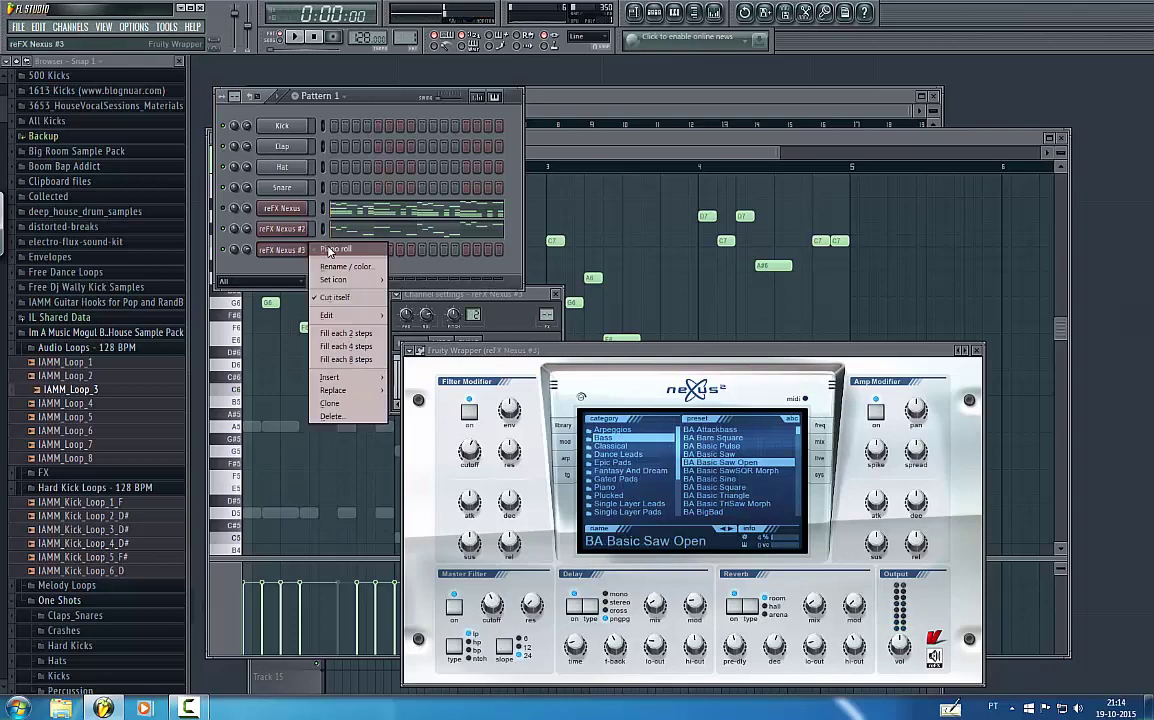
left_click(330, 268)
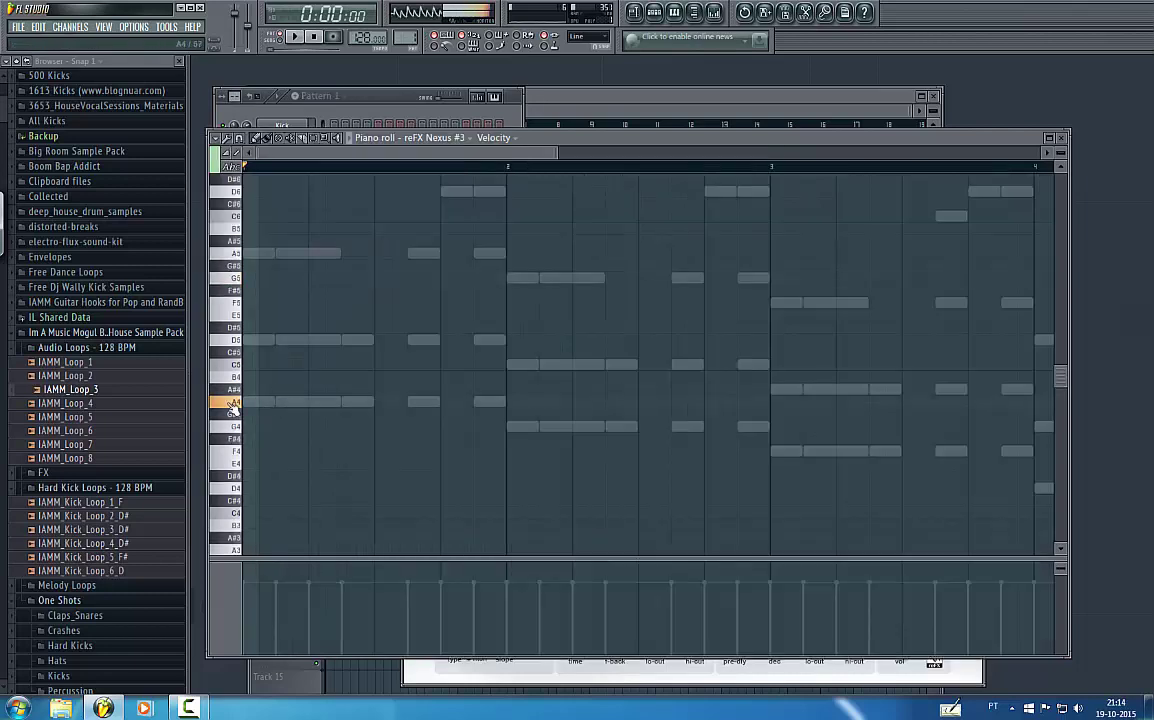
key("ctrl+v")
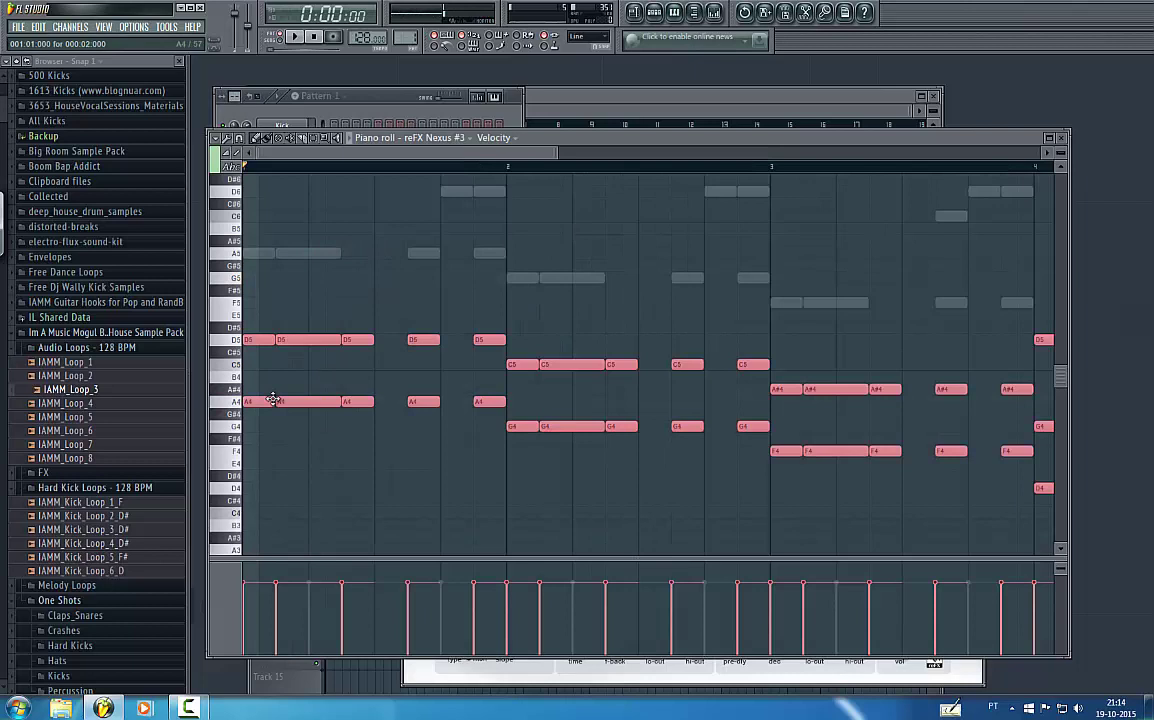
left_click(340, 108)
left_click(262, 339)
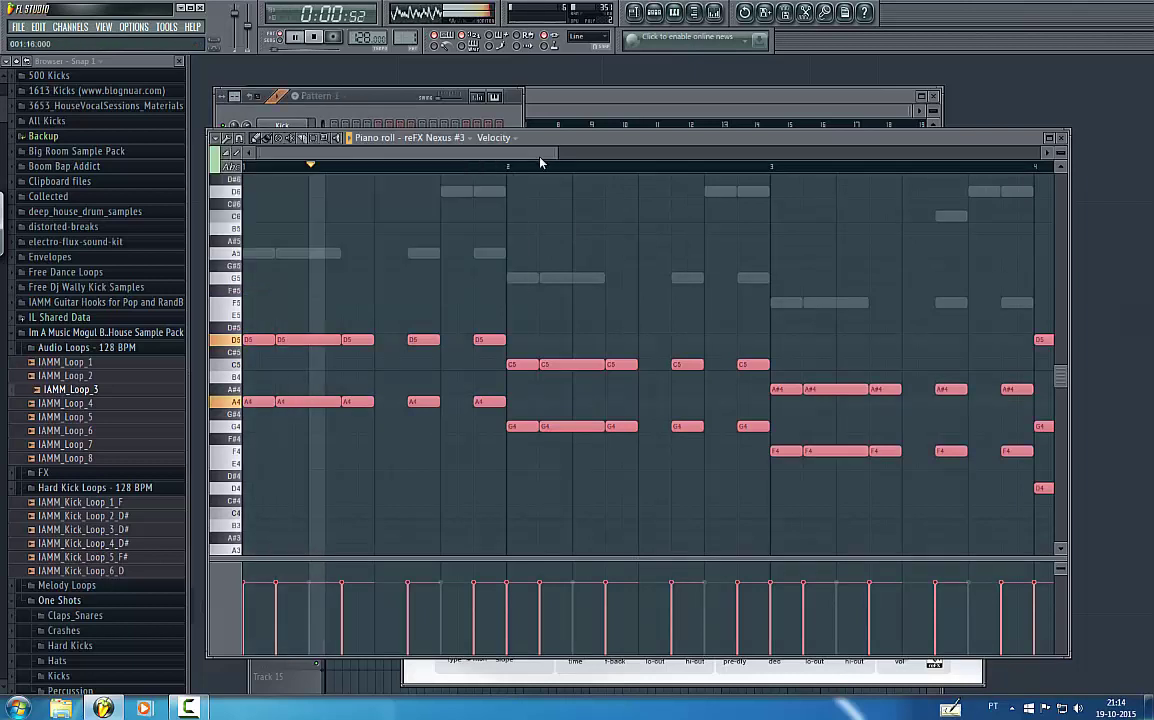
- Delete the upper chord notes in bars 1 to 3 and lengthen the remaining A4, G4 and F4 bass notes to close the gaps
mouse_move(421, 340)
left_mouse_down()
mouse_move(585, 365)
mouse_move(754, 366)
left_mouse_up()
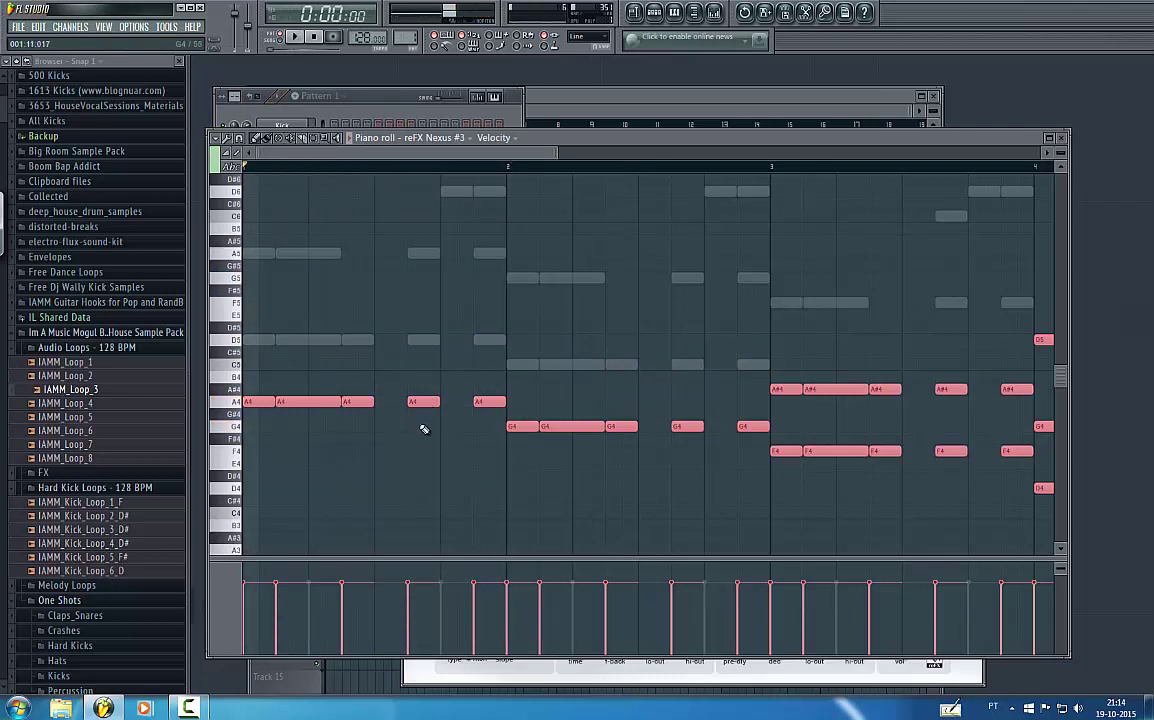
key("space")
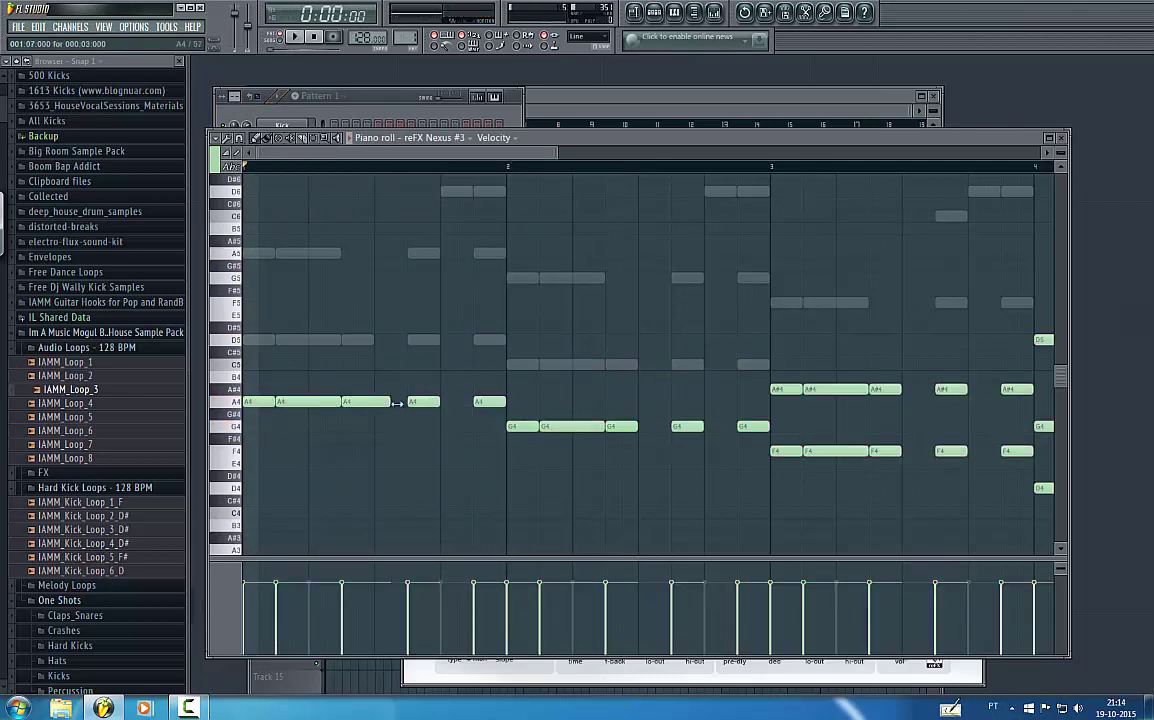
key("space")
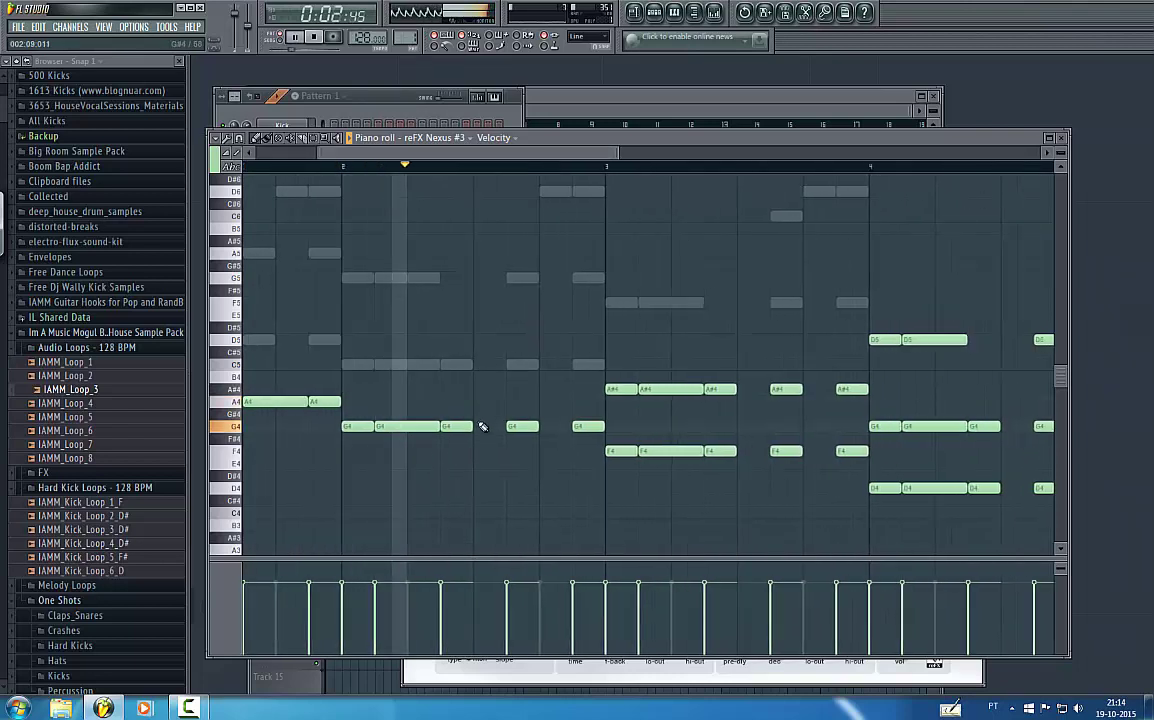
key("space")
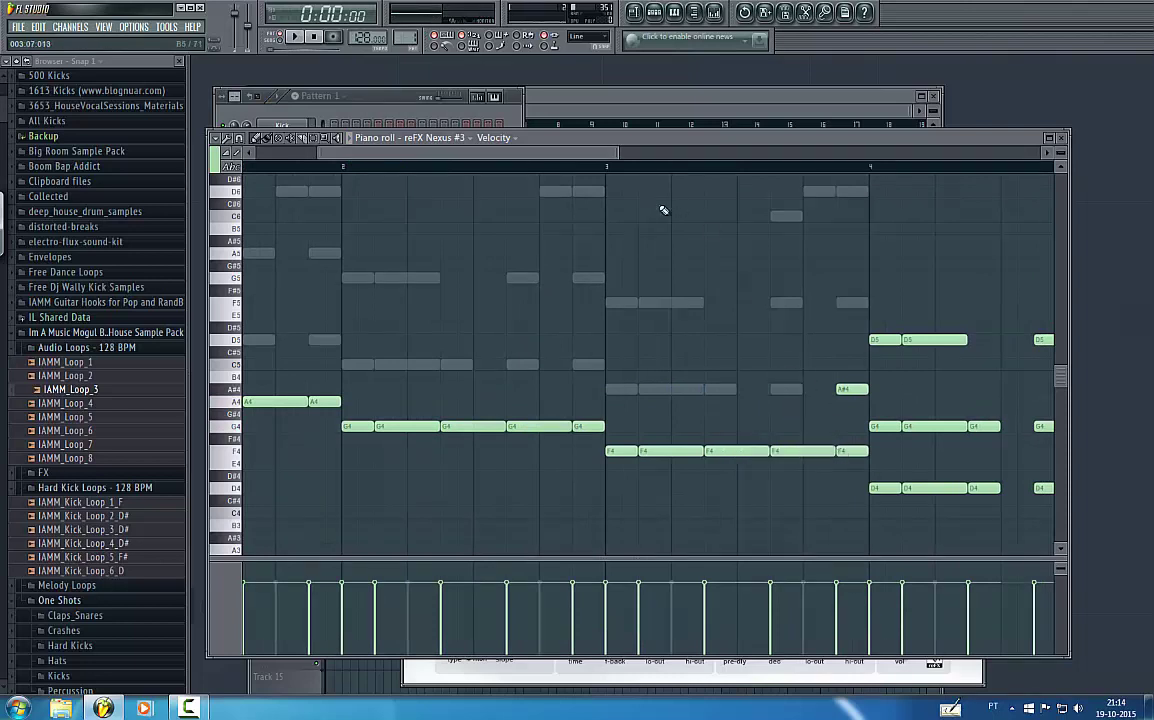
- Reduce bar 4 to its D4 notes and lengthen them to run continuously up to bar 5
scroll(585, 353, "right", 5)
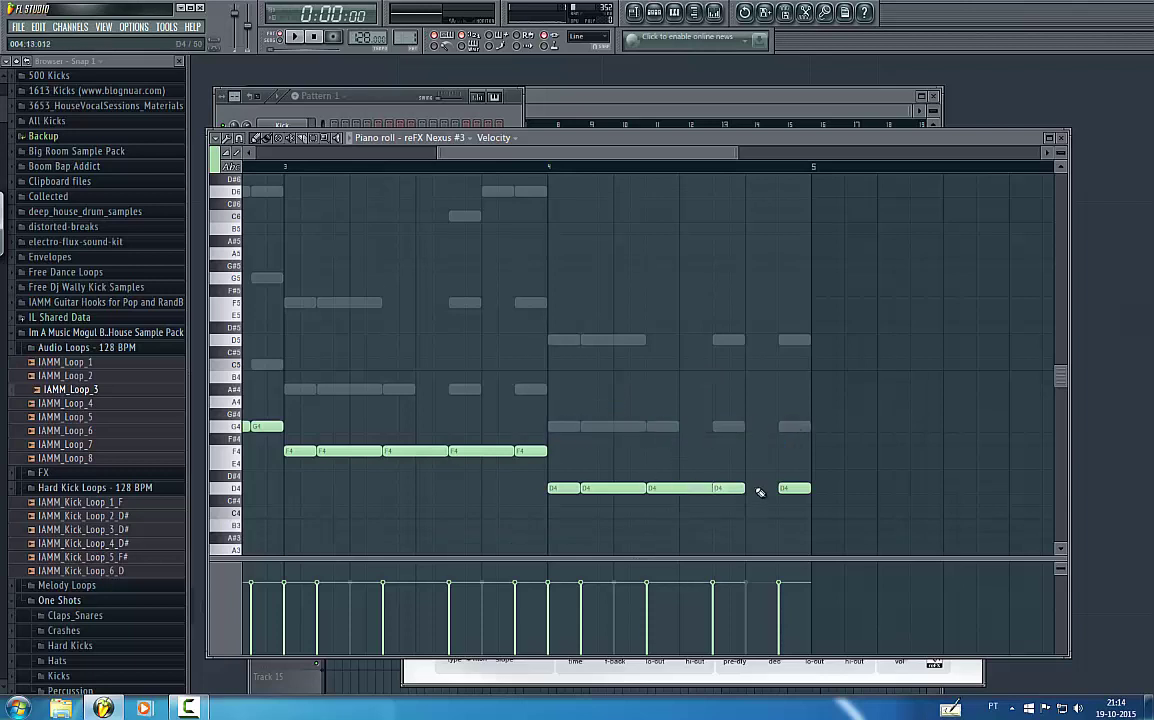
mouse_move(716, 489)
left_mouse_down()
mouse_move(704, 504)
mouse_move(698, 490)
left_mouse_up()
key("space")
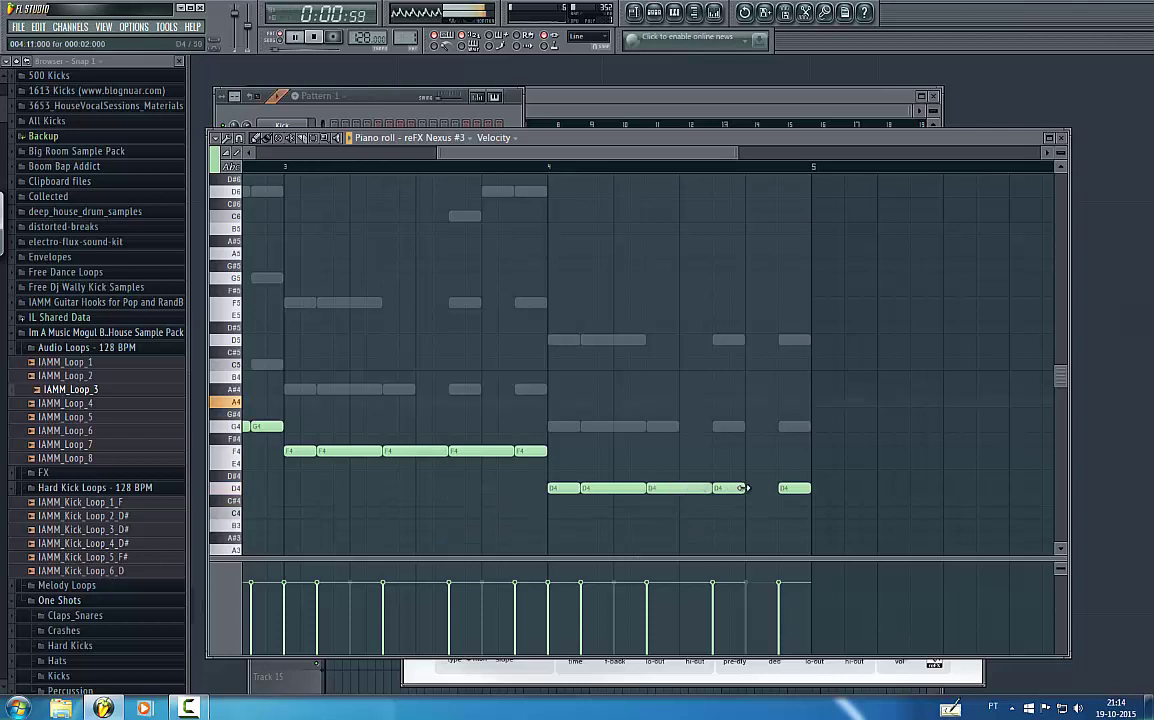
left_click(393, 118)
key("space")
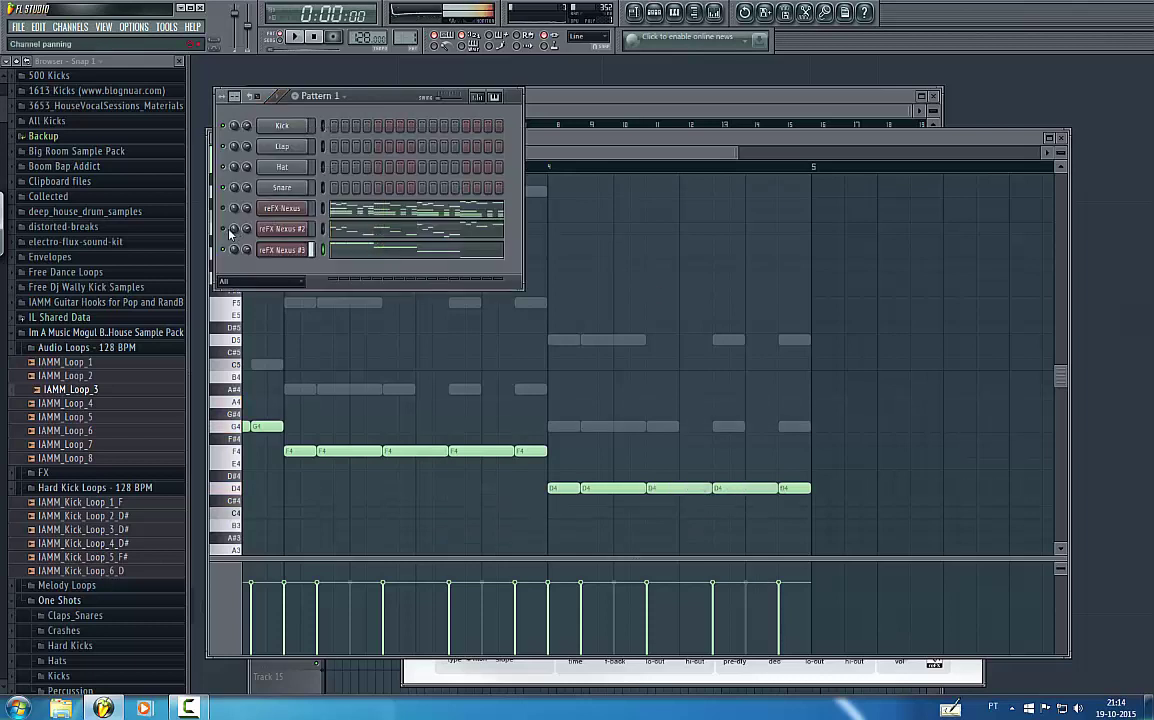
- Play the pattern with the new bass line and adjust the channel volume of reFX Nexus #3
key("space")
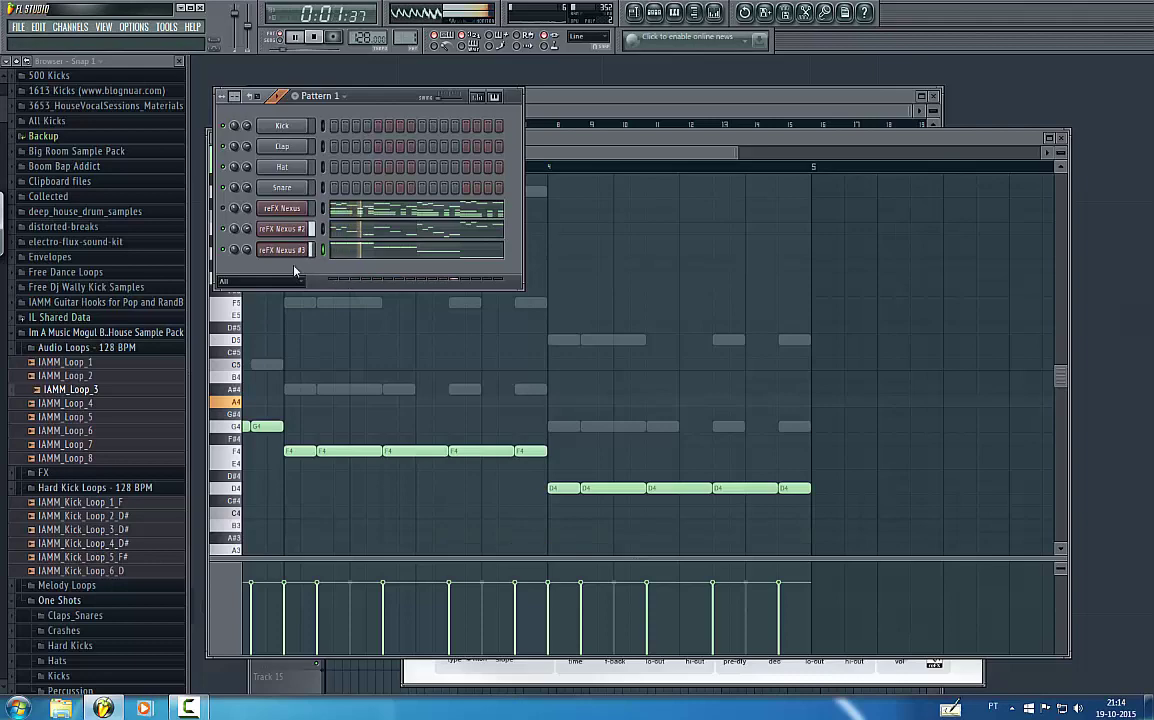
left_click(282, 249)
mouse_move(247, 249)
left_mouse_down()
mouse_move(247, 268)
mouse_move(247, 251)
left_mouse_up()
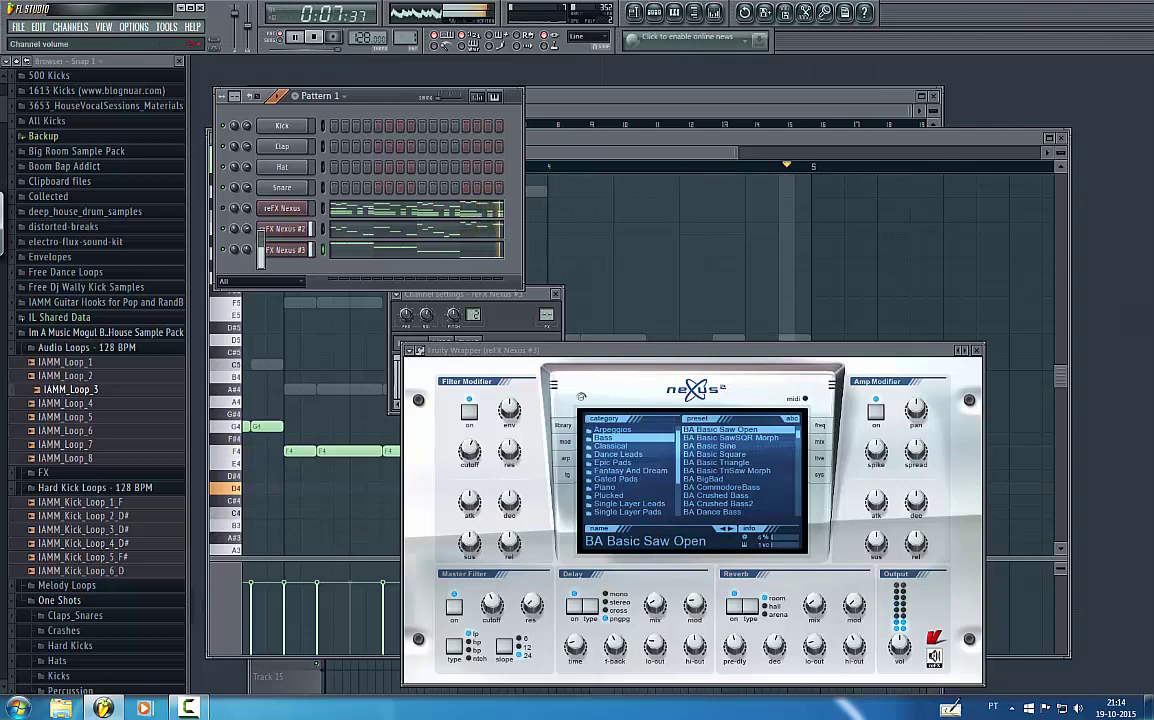
key("space")
left_click(289, 254)
left_click(290, 252)
key("n")
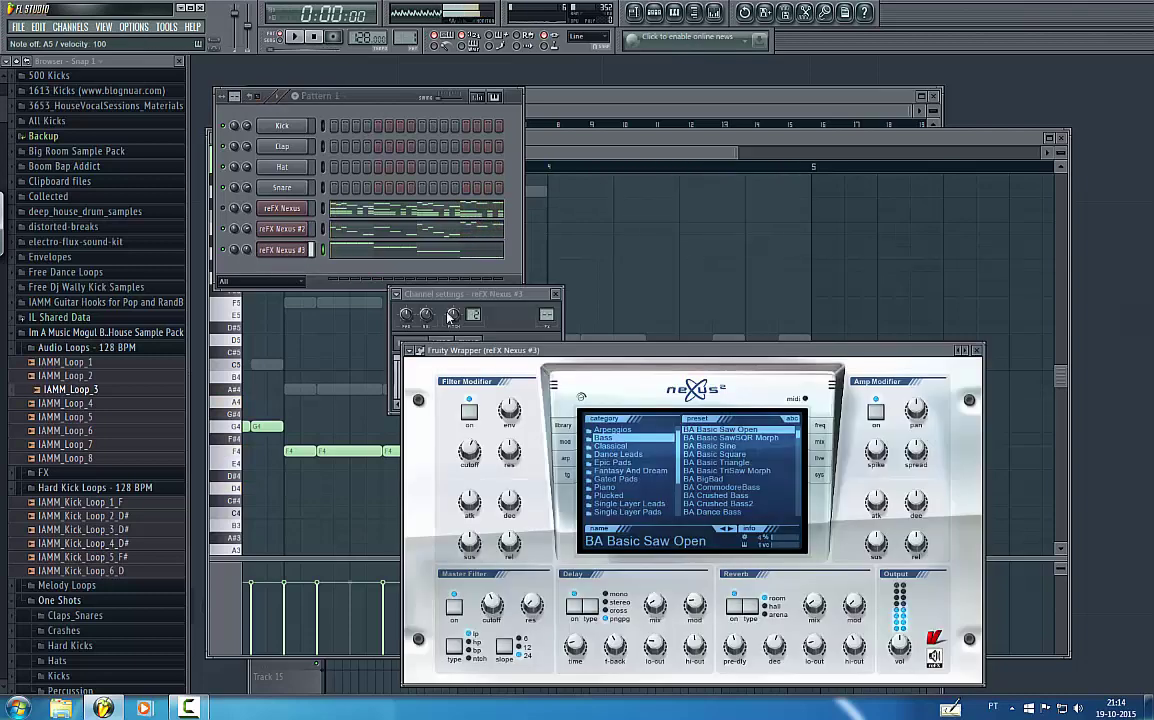
- Select and copy all the lead melody notes in the piano roll of reFX Nexus #2
left_click(226, 211)
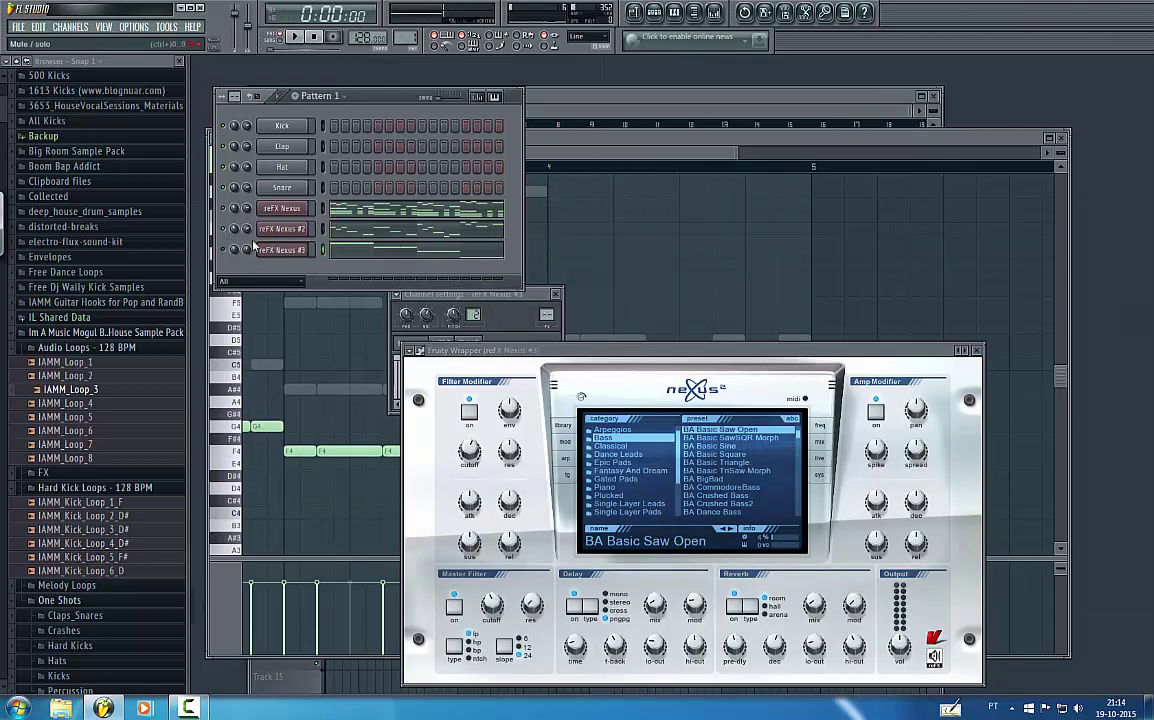
left_click(280, 229)
right_click(280, 232)
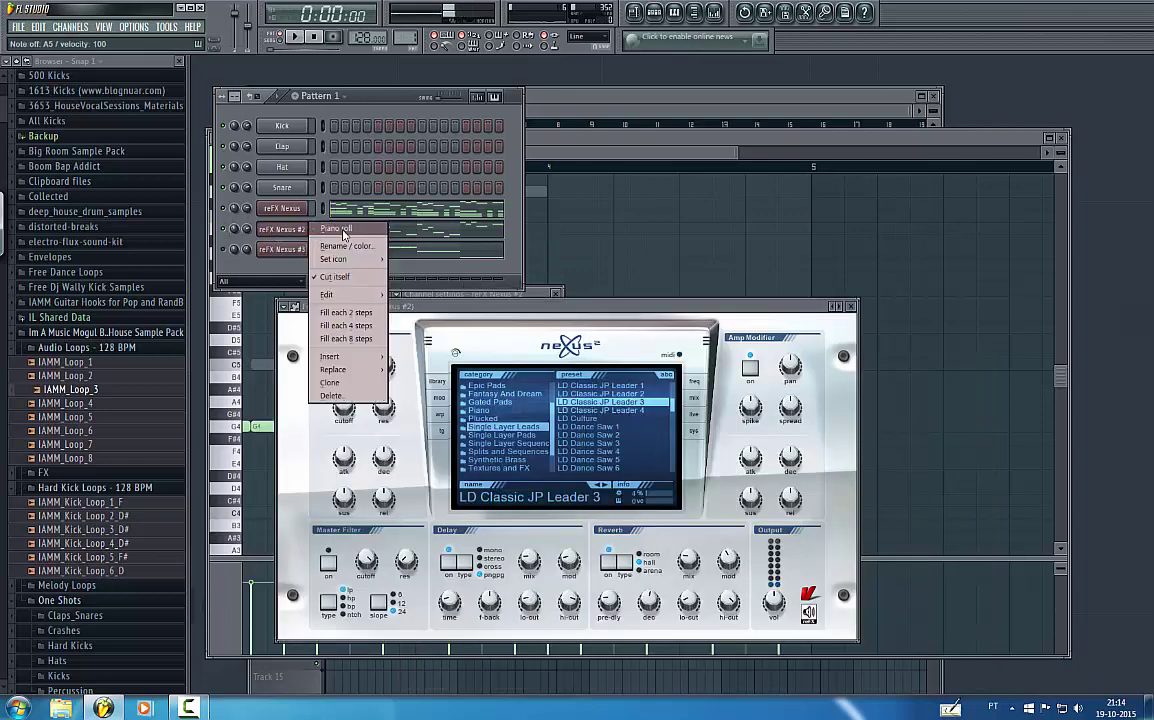
left_click(300, 237)
left_click(368, 127)
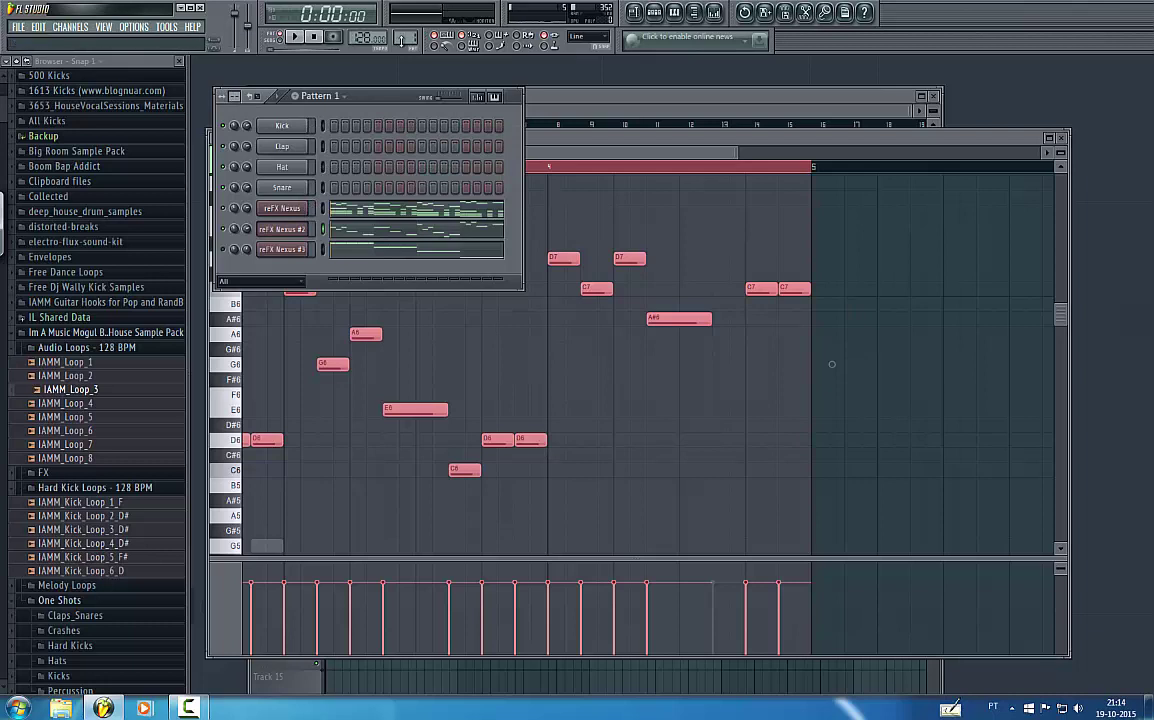
- Switch to Pattern 2 and add a Sylenth1 channel
left_click_drag(406, 38, 405, 30)
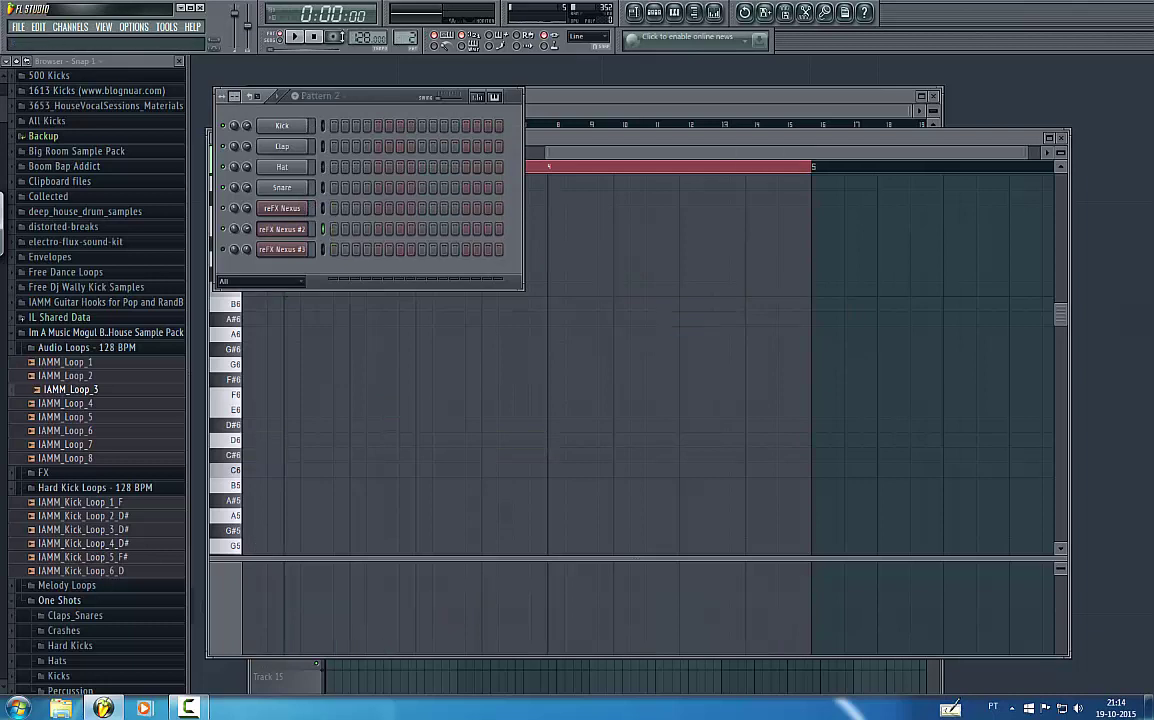
left_click(88, 28)
mouse_move(80, 40)
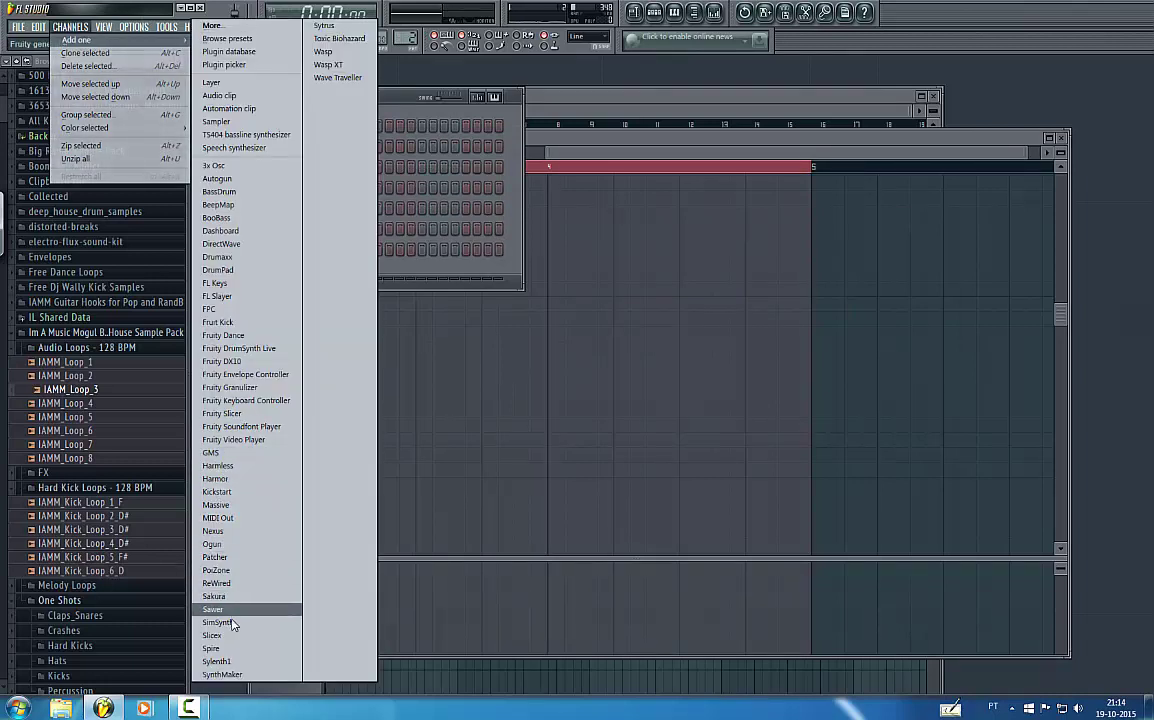
left_click(216, 661)
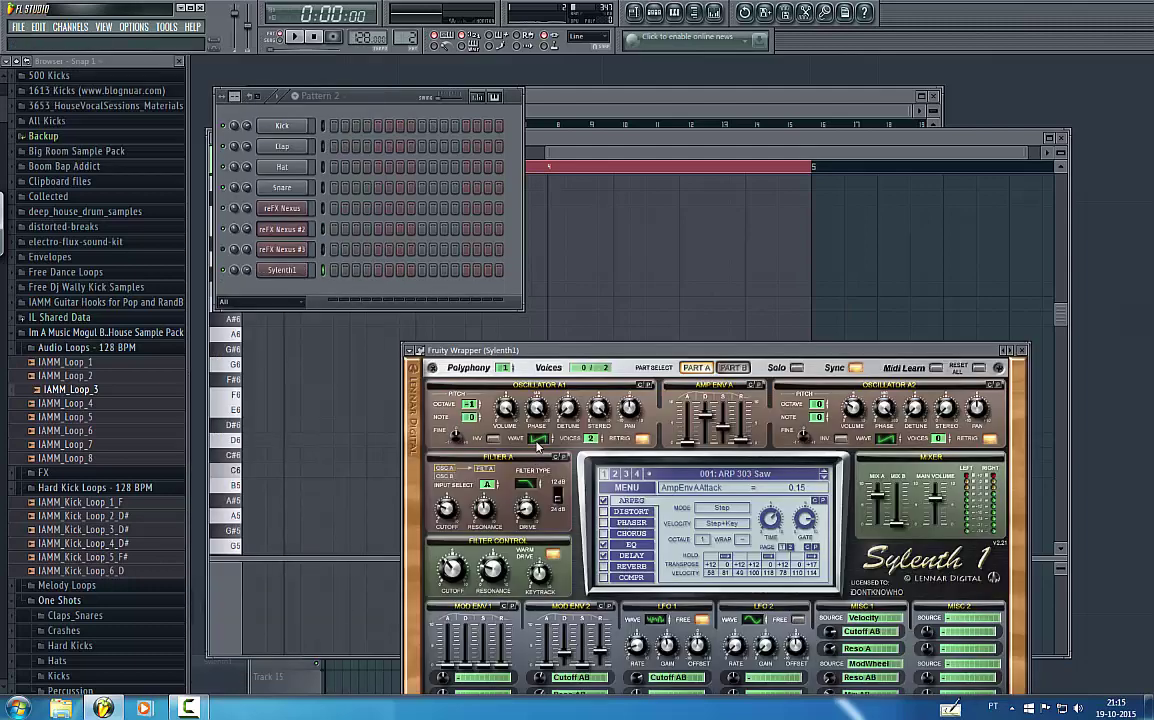
- Start loading a bank in Sylenth1 and browse up to the VST folder
left_click(626, 487)
left_click(600, 446)
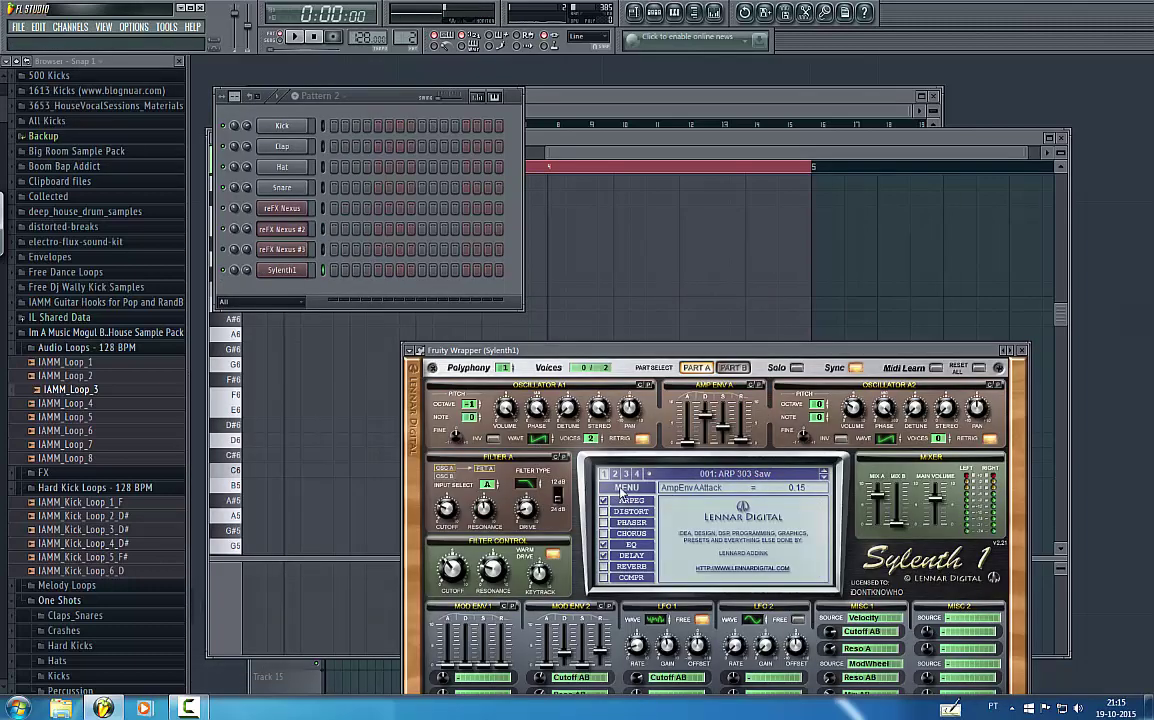
left_click(622, 489)
left_click(645, 341)
left_click(644, 493)
left_click(653, 293)
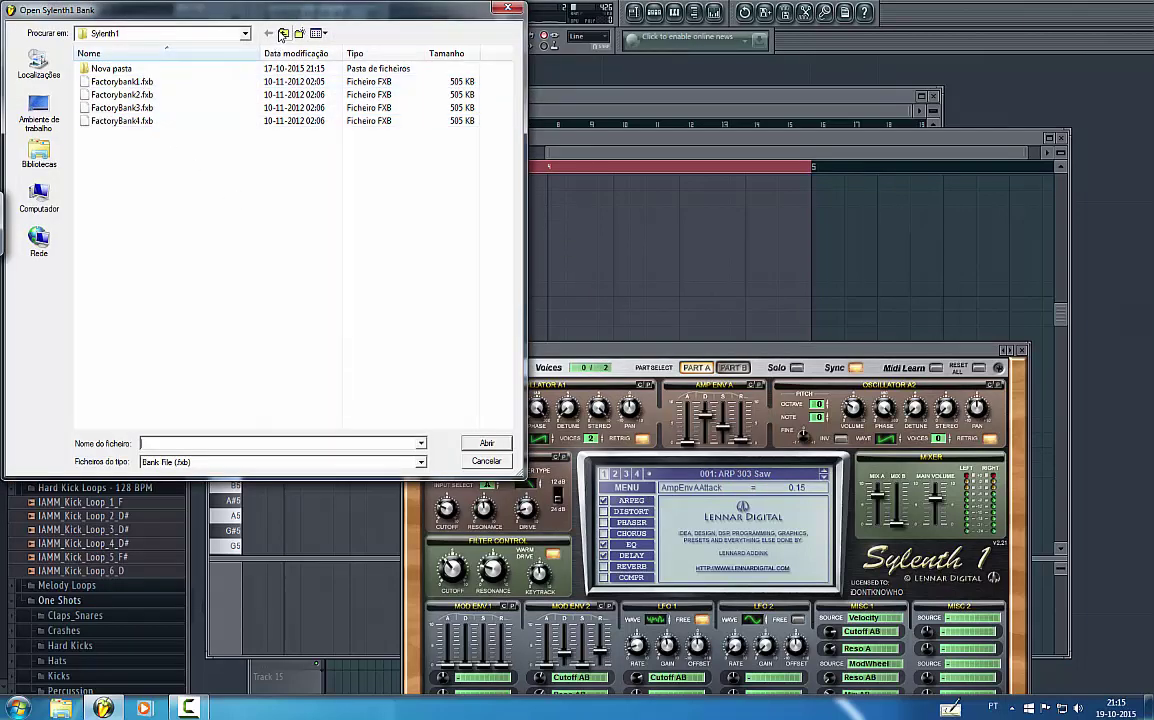
left_click(283, 33)
left_click(284, 33)
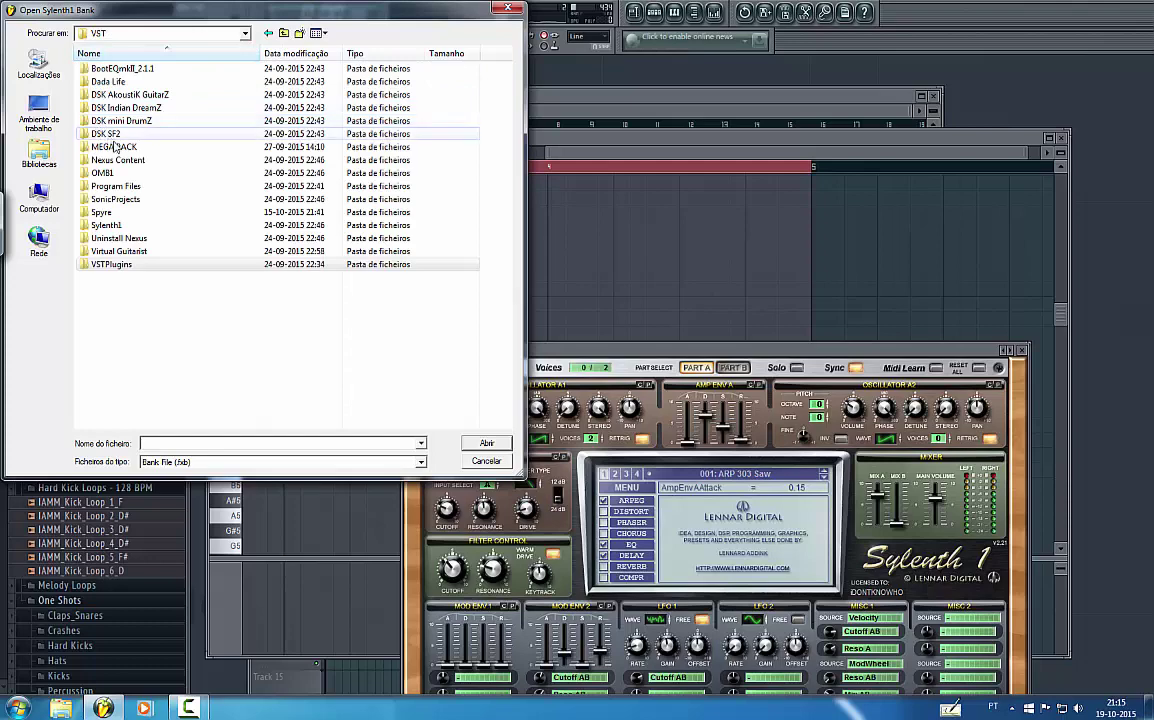
- Load the Shocking House Soundz 1.fxb bank from the Vandalism House Soundz folder in MEGA PACK's 4.KAUFBARE Presets
double_click(117, 149)
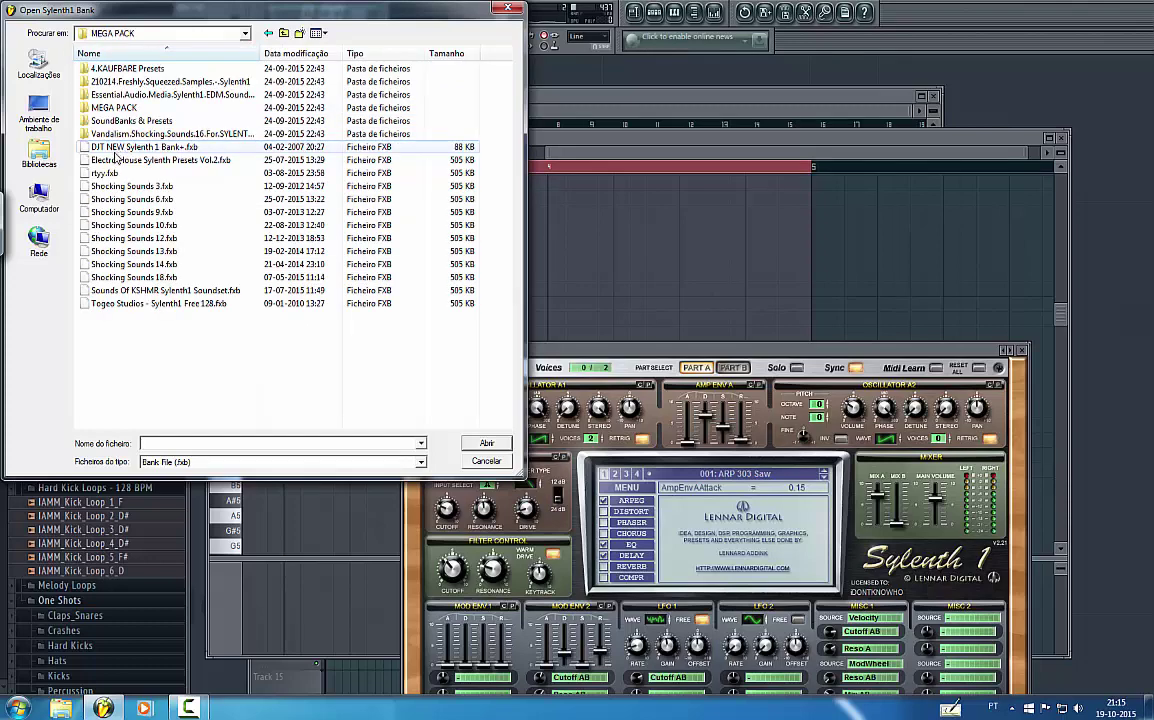
double_click(118, 69)
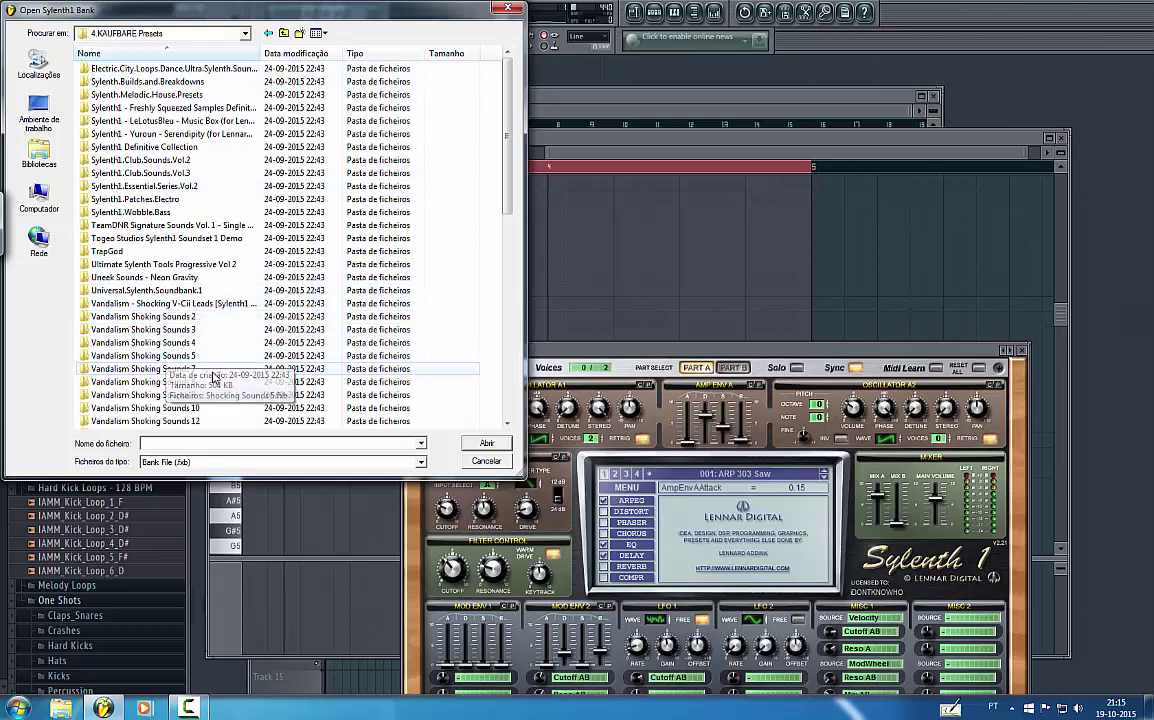
scroll(218, 352, "down", 1)
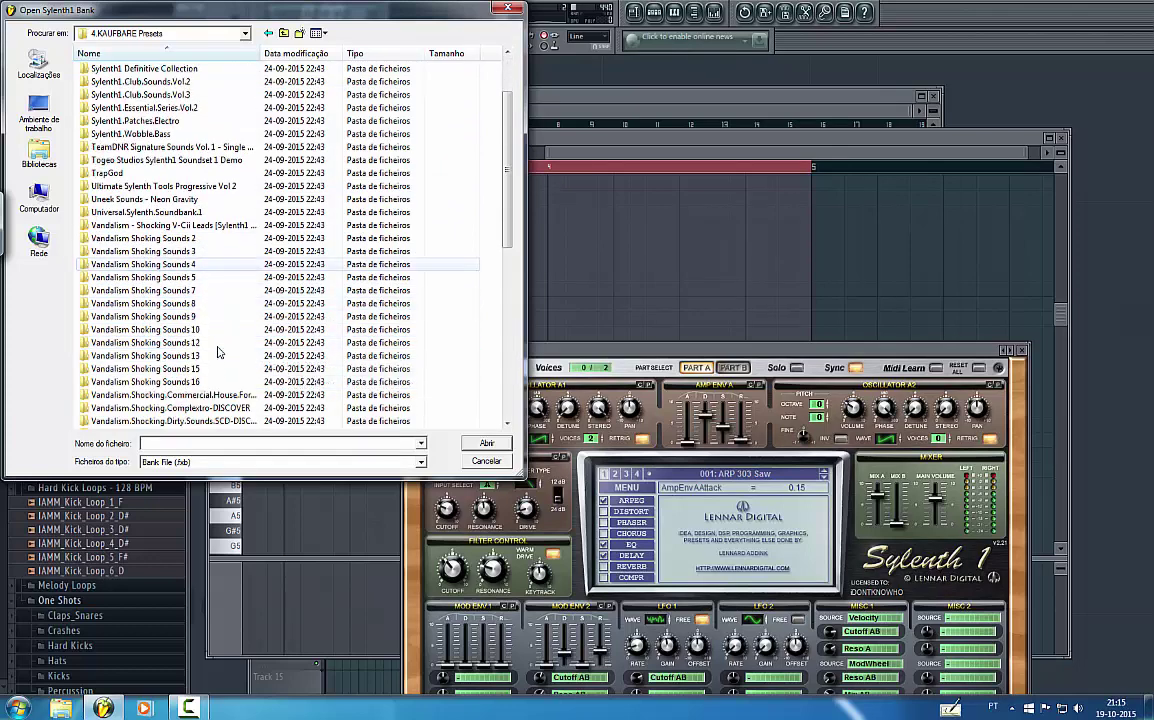
scroll(218, 352, "down", 2)
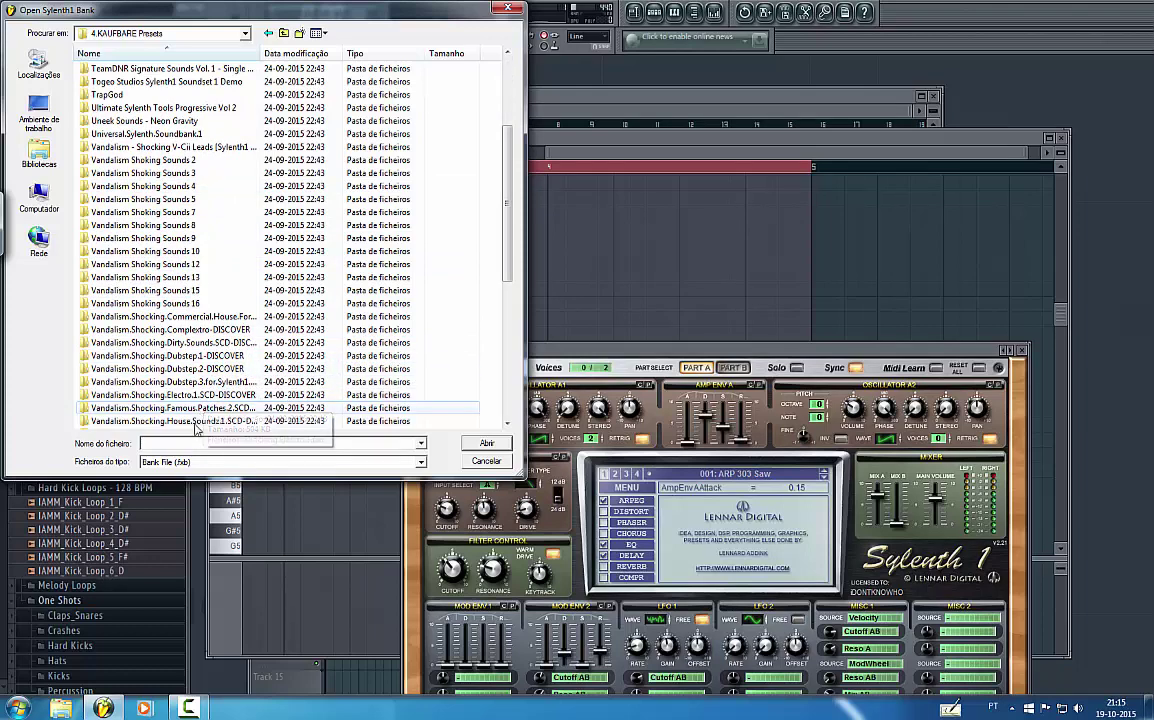
double_click(196, 423)
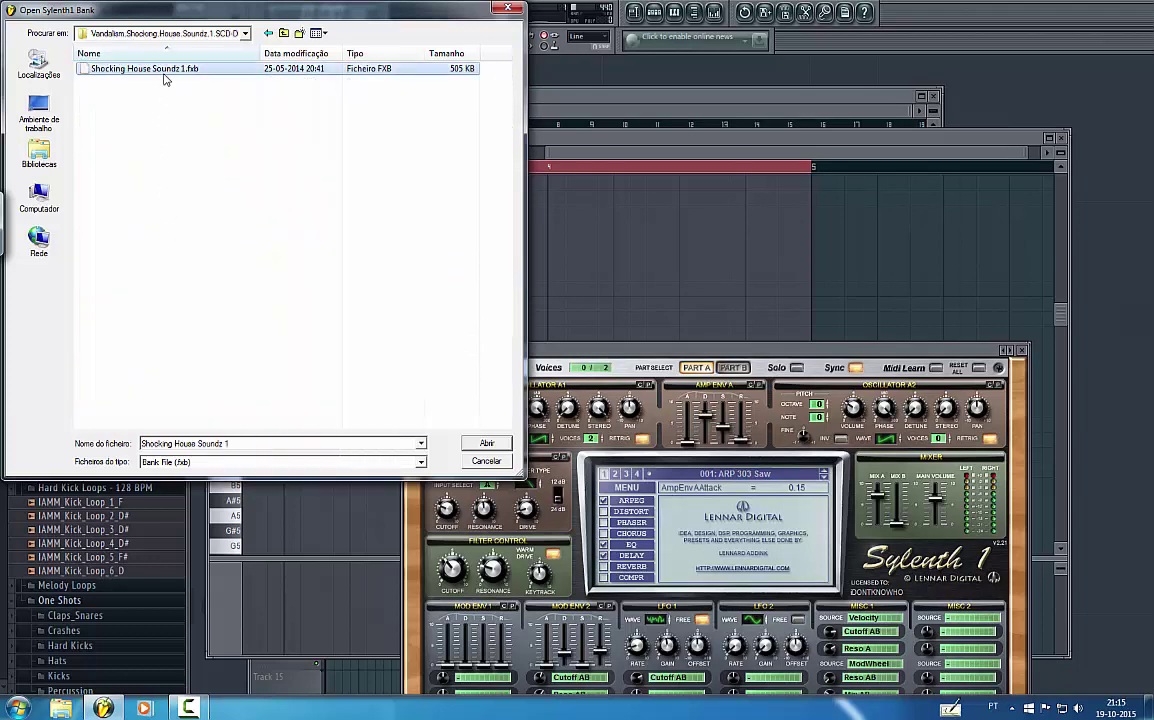
double_click(164, 72)
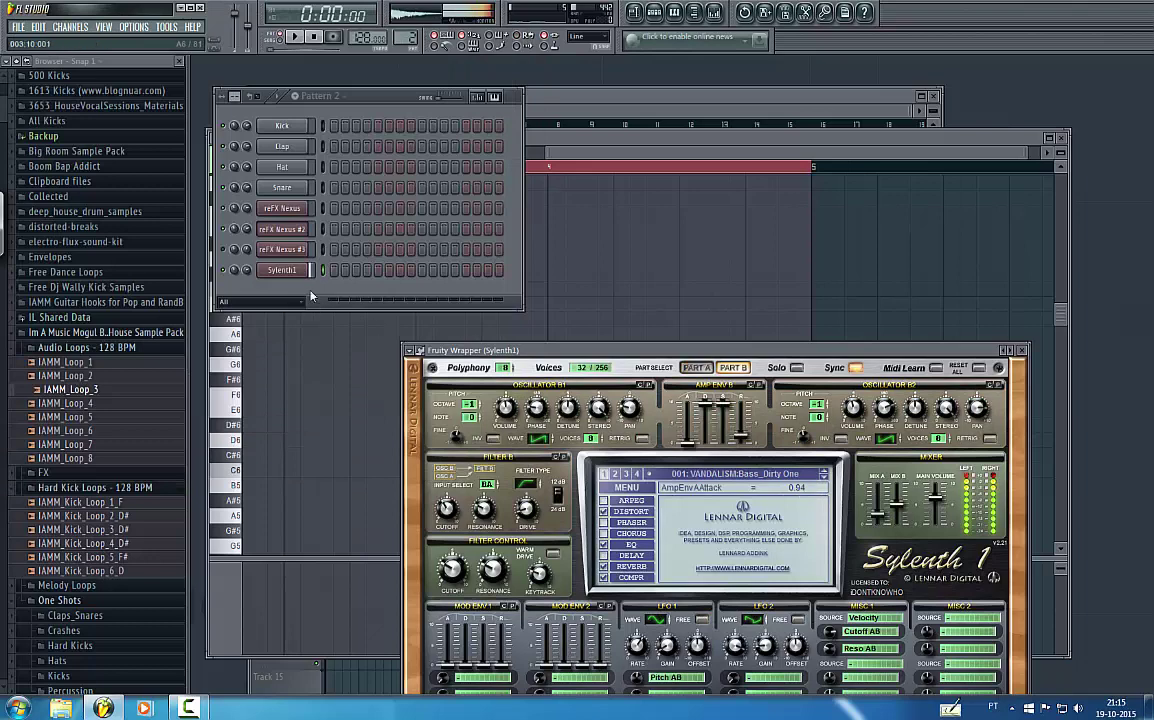
- Paste the lead melody notes into the Sylenth1 piano roll in Pattern 2 and play them
right_click(285, 268)
left_click(300, 243)
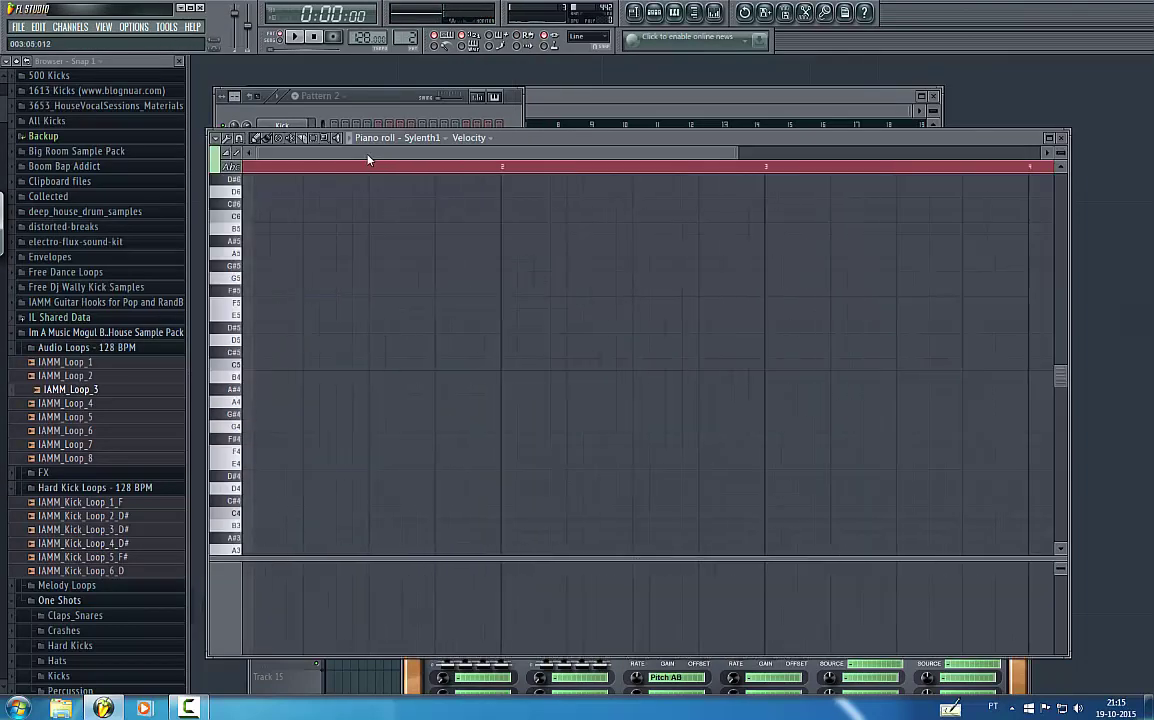
scroll(430, 300, "up", 3)
key("space")
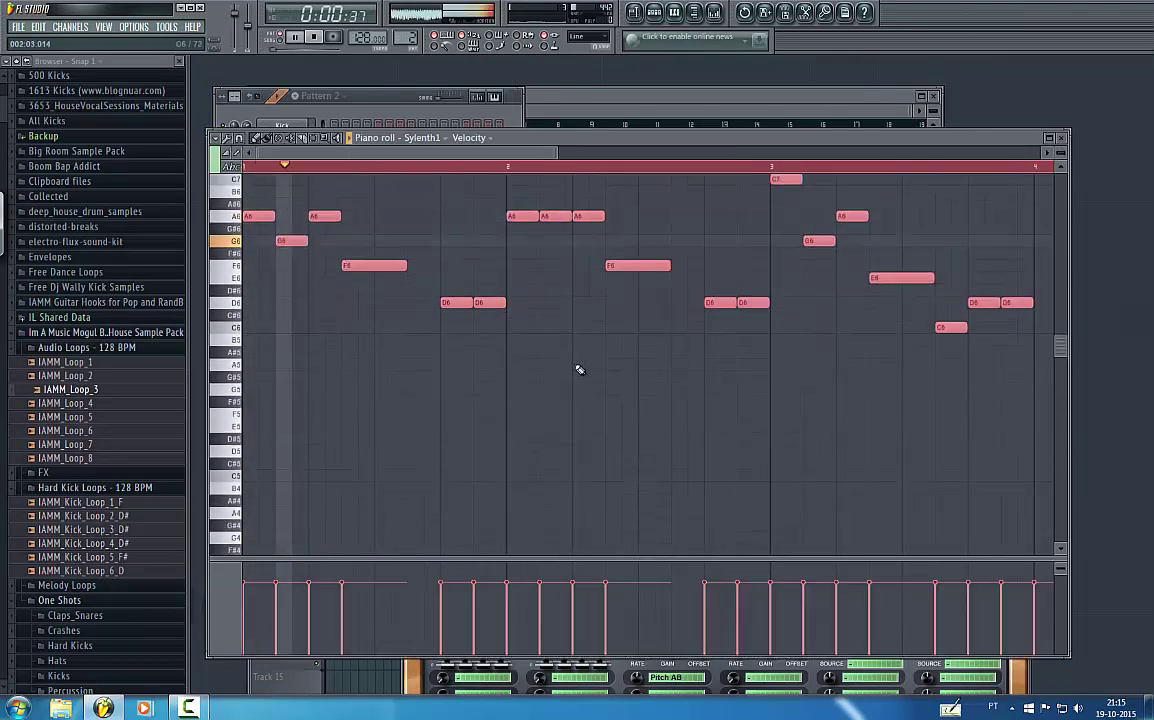
scroll(578, 372, "up", 2)
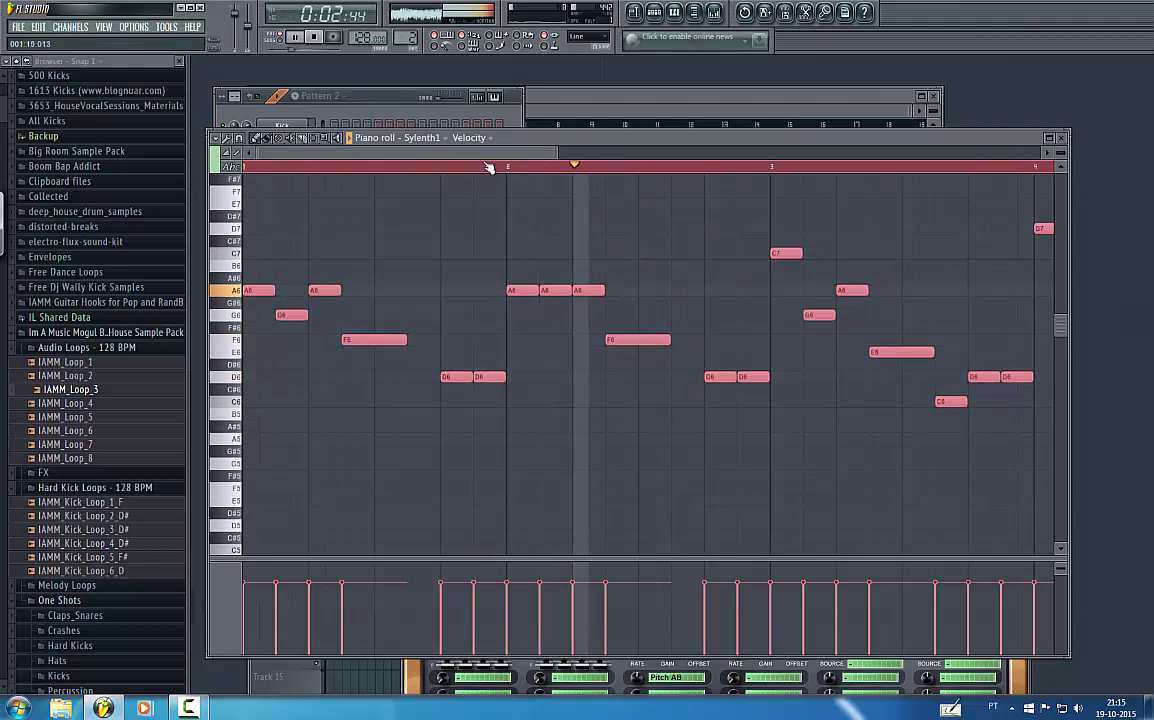
- Try raising the first note of bar 2 in the Sylenth1 melody to A#6 during playback
left_click_drag(490, 152, 517, 161)
key("ctrl+d")
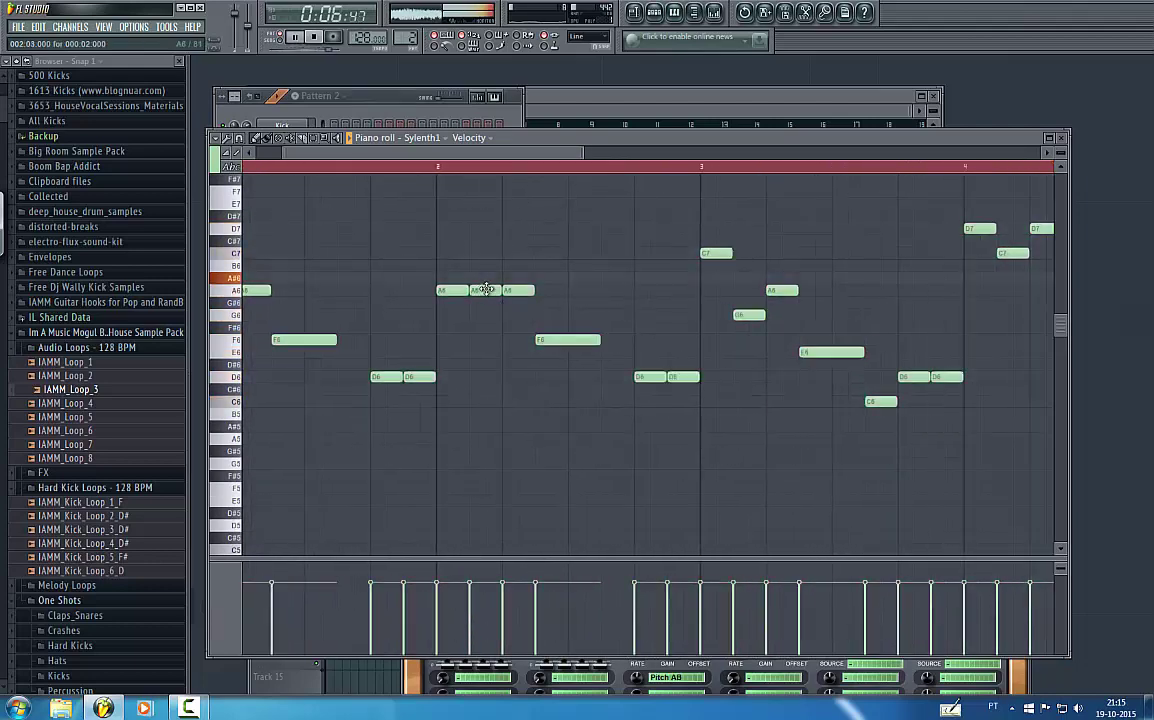
left_click_drag(440, 163, 500, 165)
key("space")
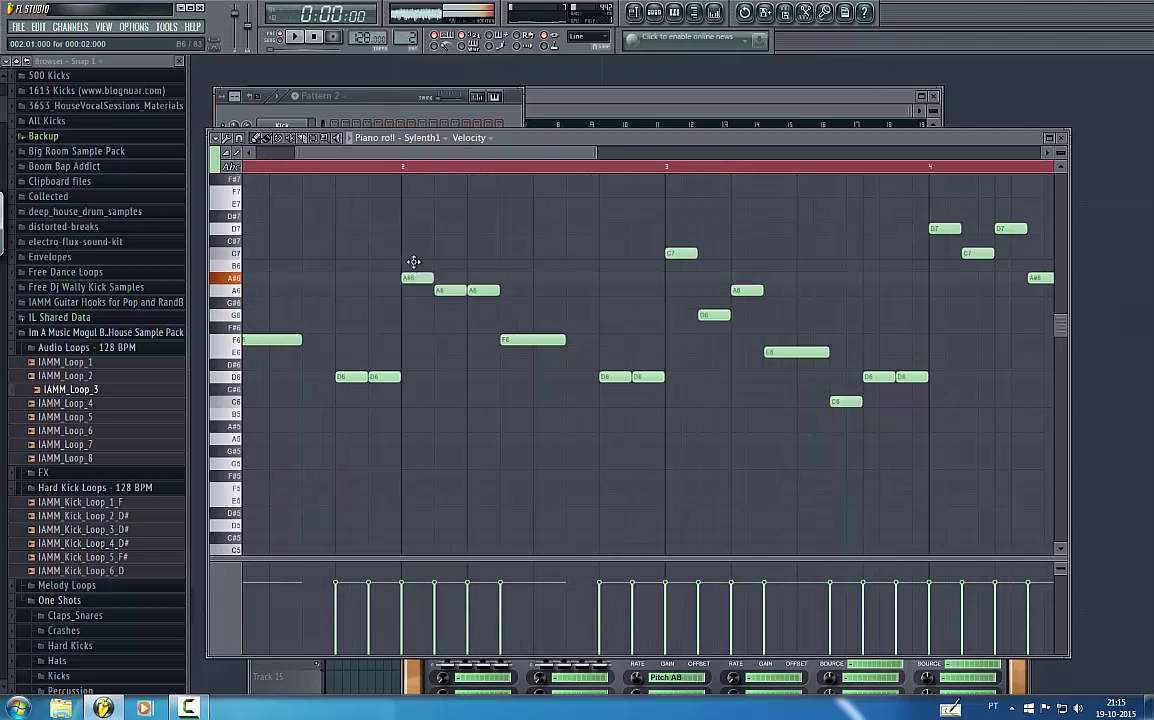
- Set the first note of bar 2 in the Sylenth1 melody to G6 and play the pattern from the start
left_click_drag(443, 157, 269, 154)
key("space")
scroll(299, 408, "down", 3)
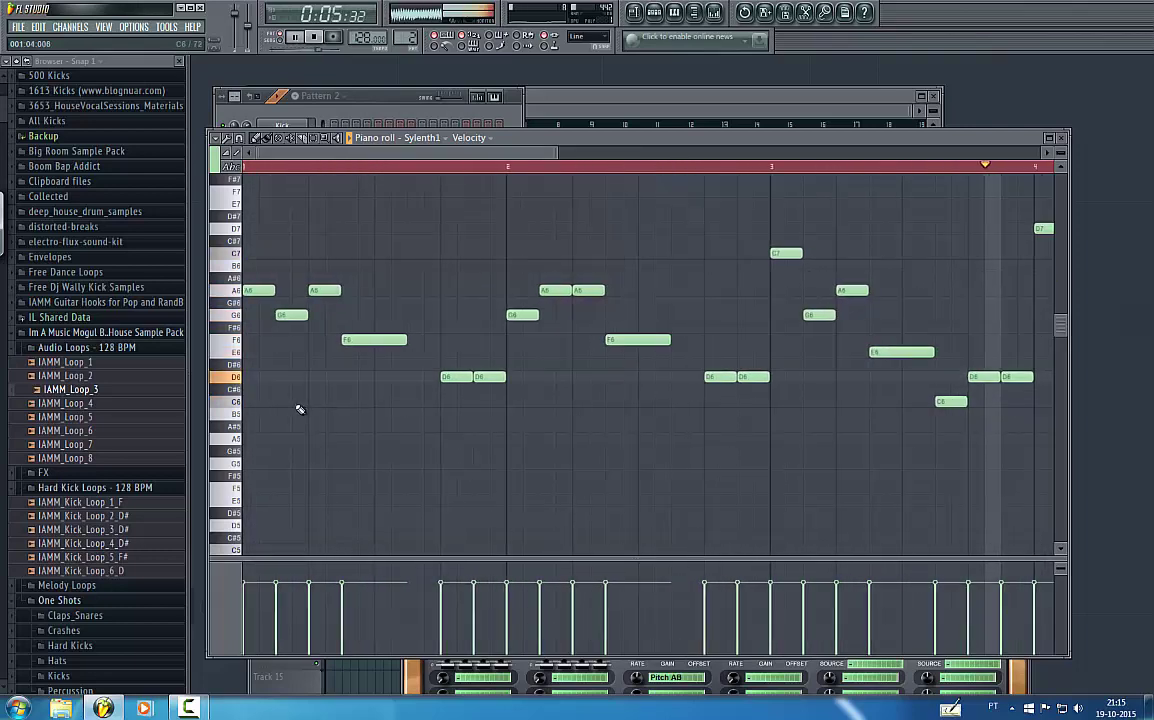
- Try layering a copy of the melody one octave below the existing Sylenth1 notes and play the pattern
scroll(246, 527, "up", 3)
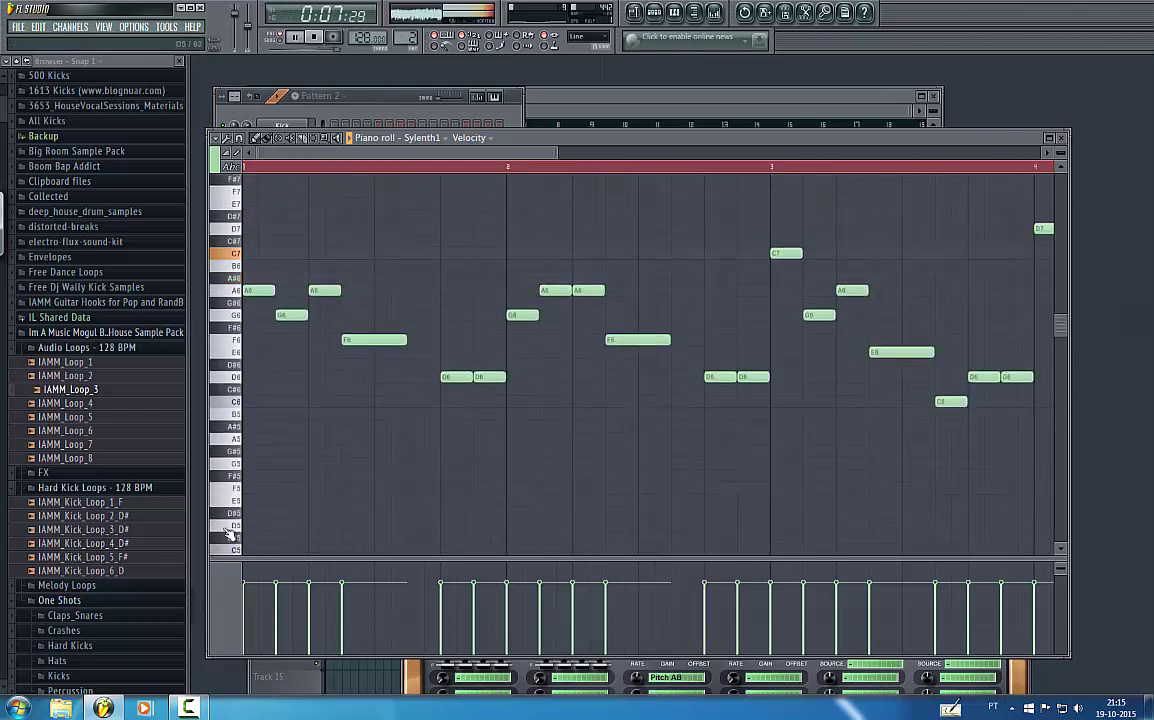
key("space")
scroll(238, 510, "down", 1)
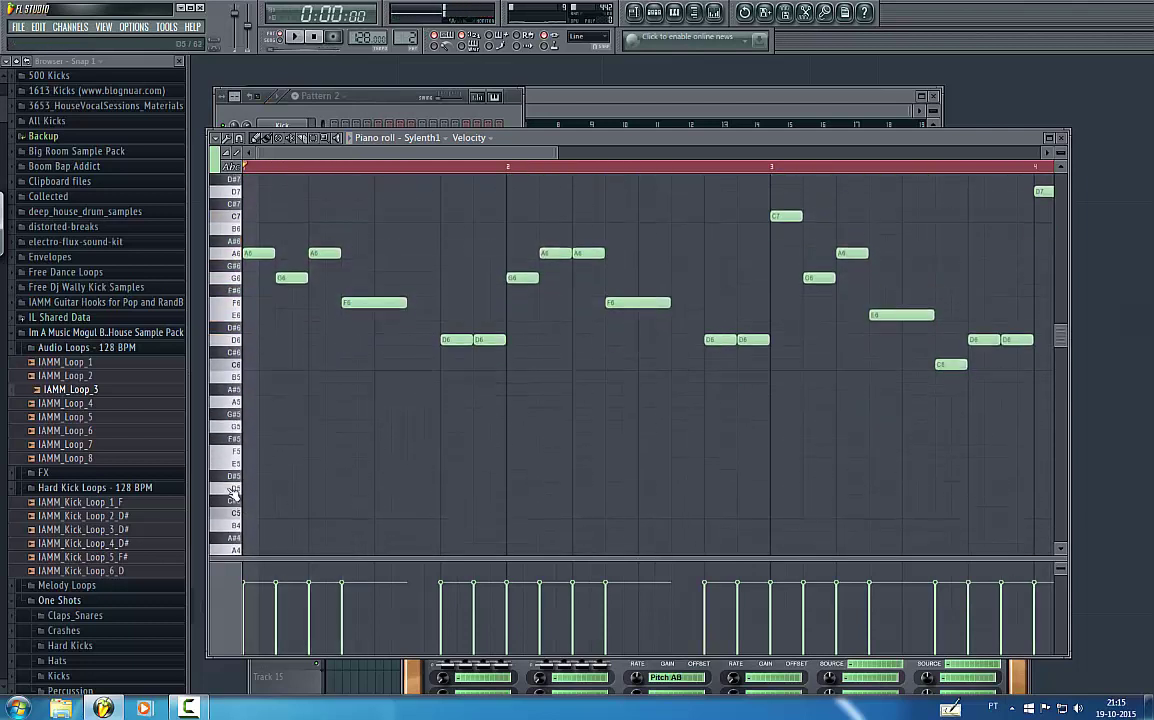
key("ctrl+a")
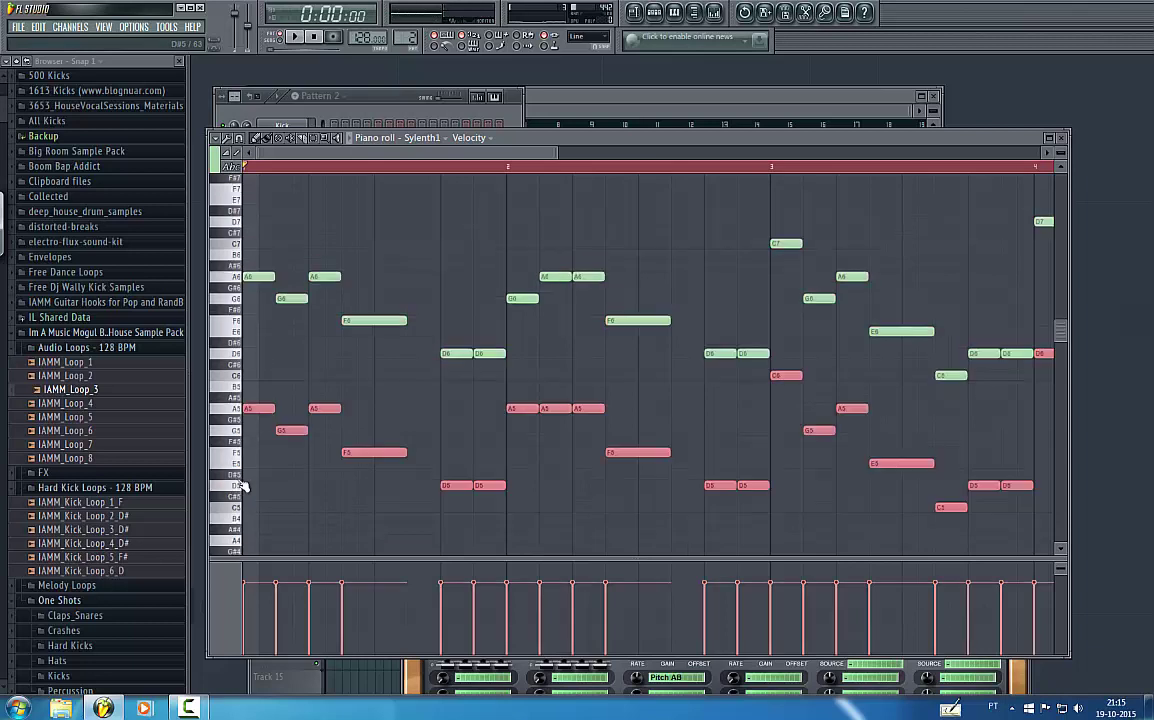
key("space")
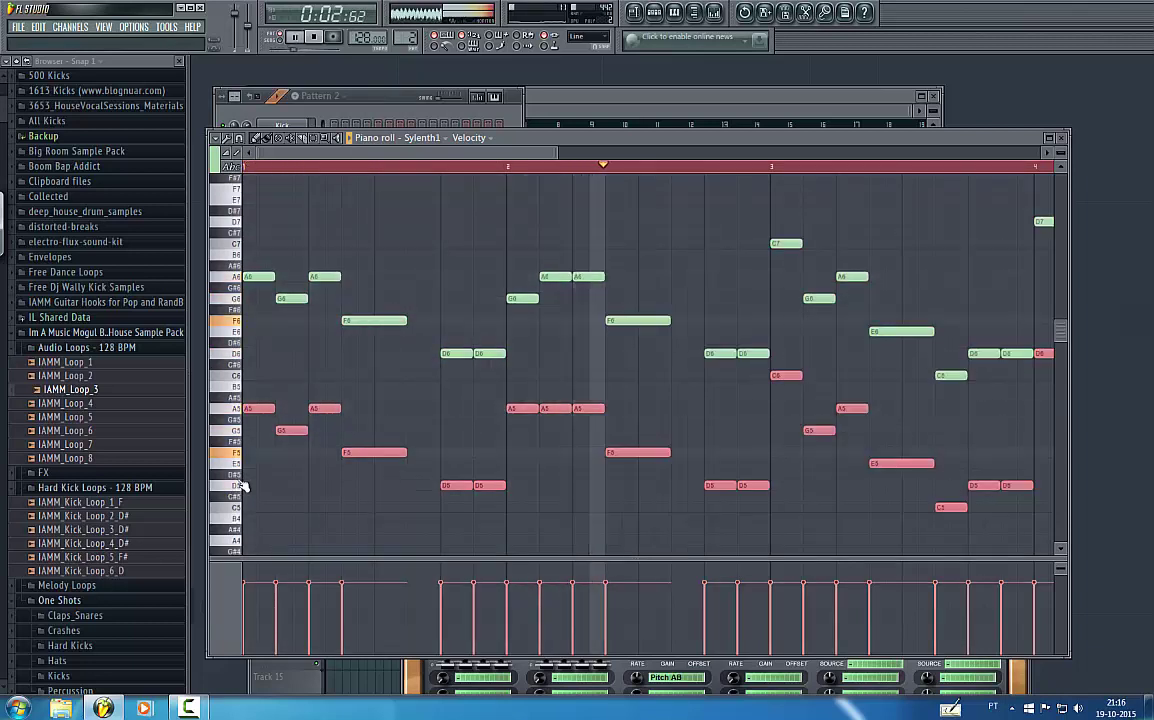
- Try the copied melody layer two octaves below the Sylenth1 melody and above it with shortened notes, and remove the layer
key("ctrl+Down")
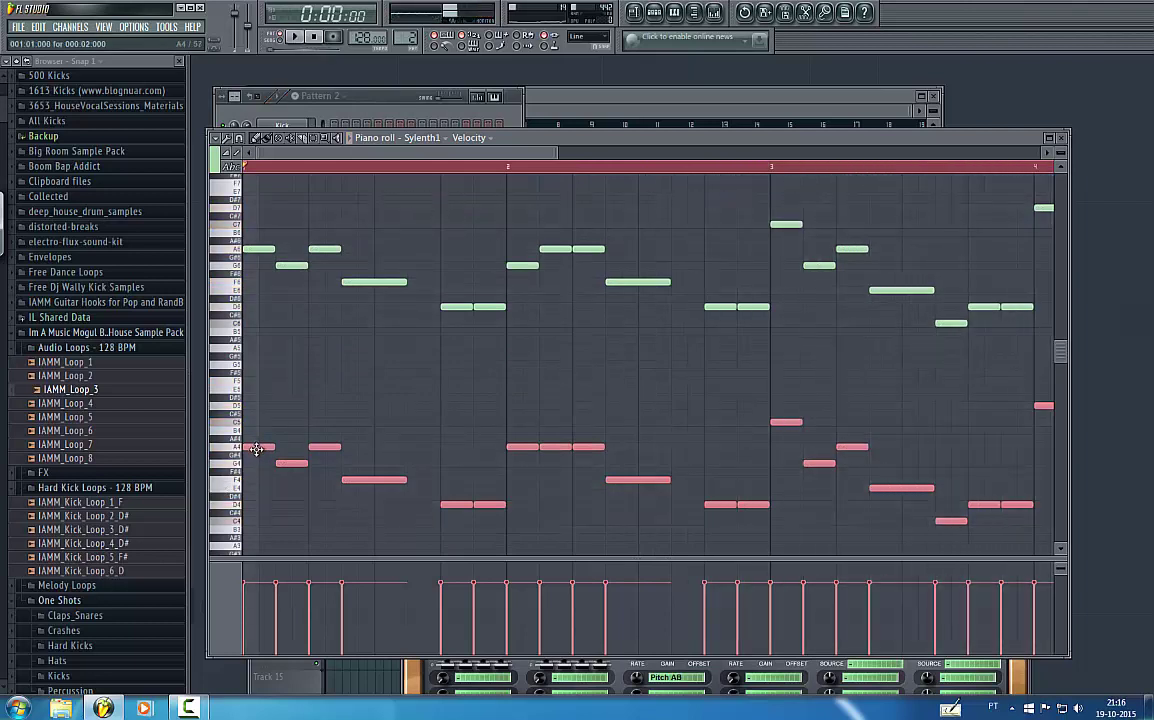
left_click_drag(256, 449, 247, 347)
key("space")
scroll(257, 425, "up", 3)
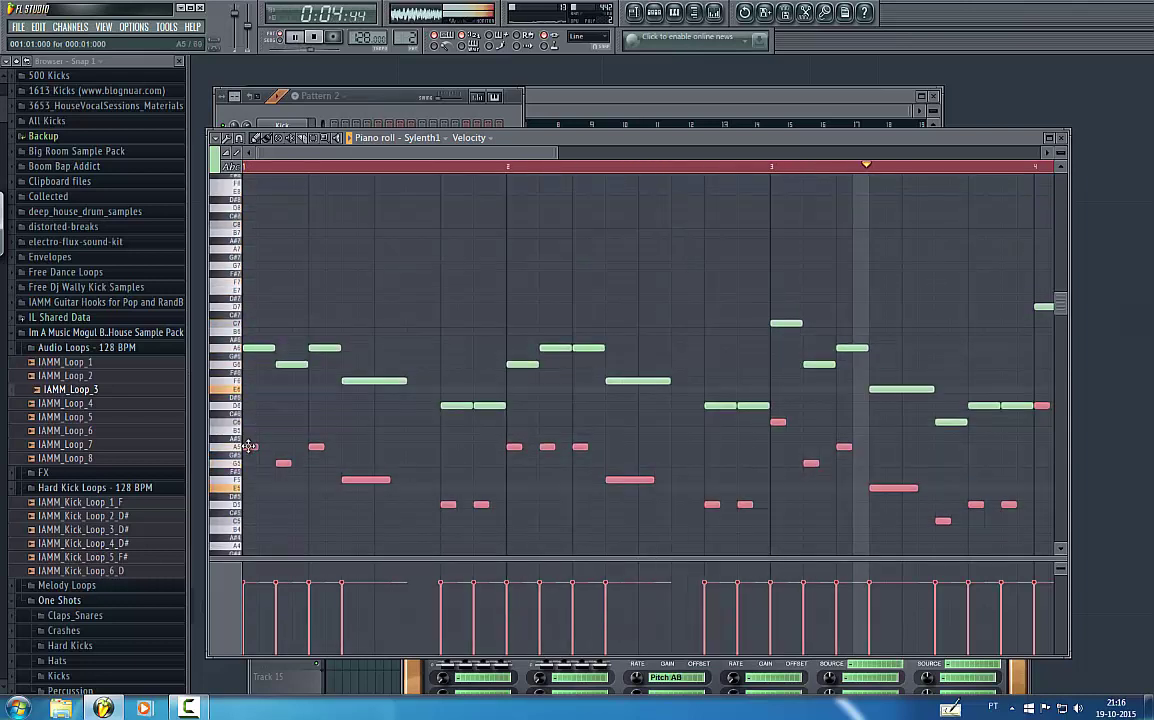
left_click_drag(247, 443, 241, 265)
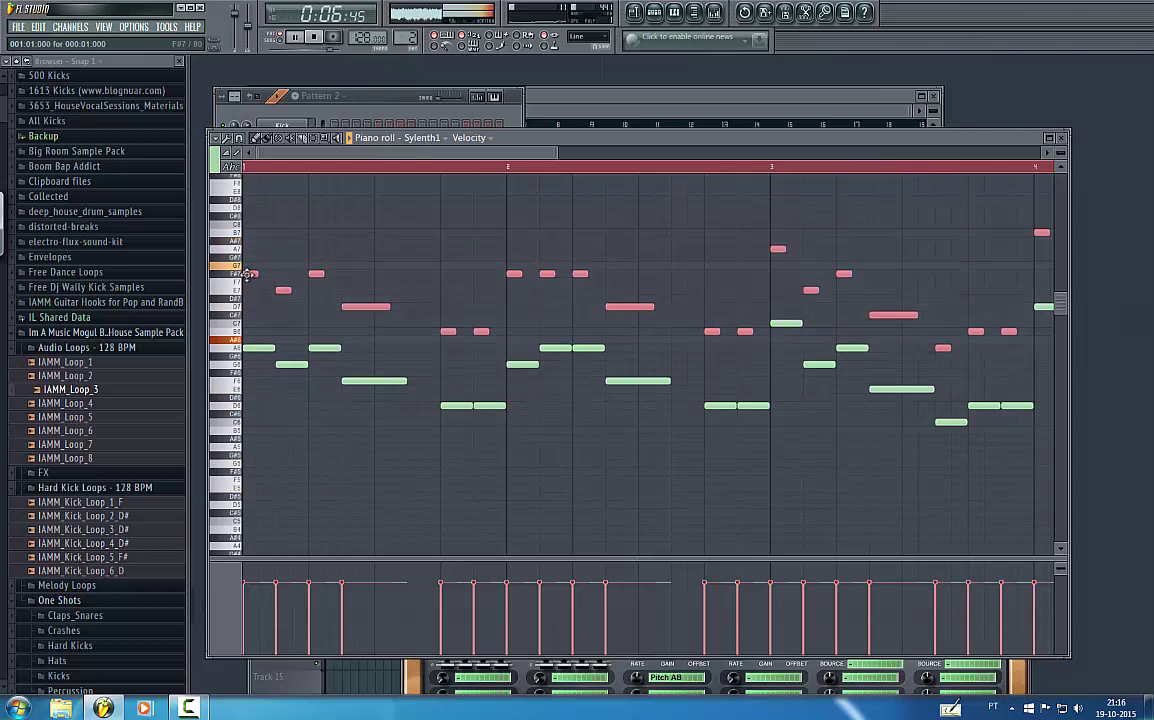
left_click(344, 93)
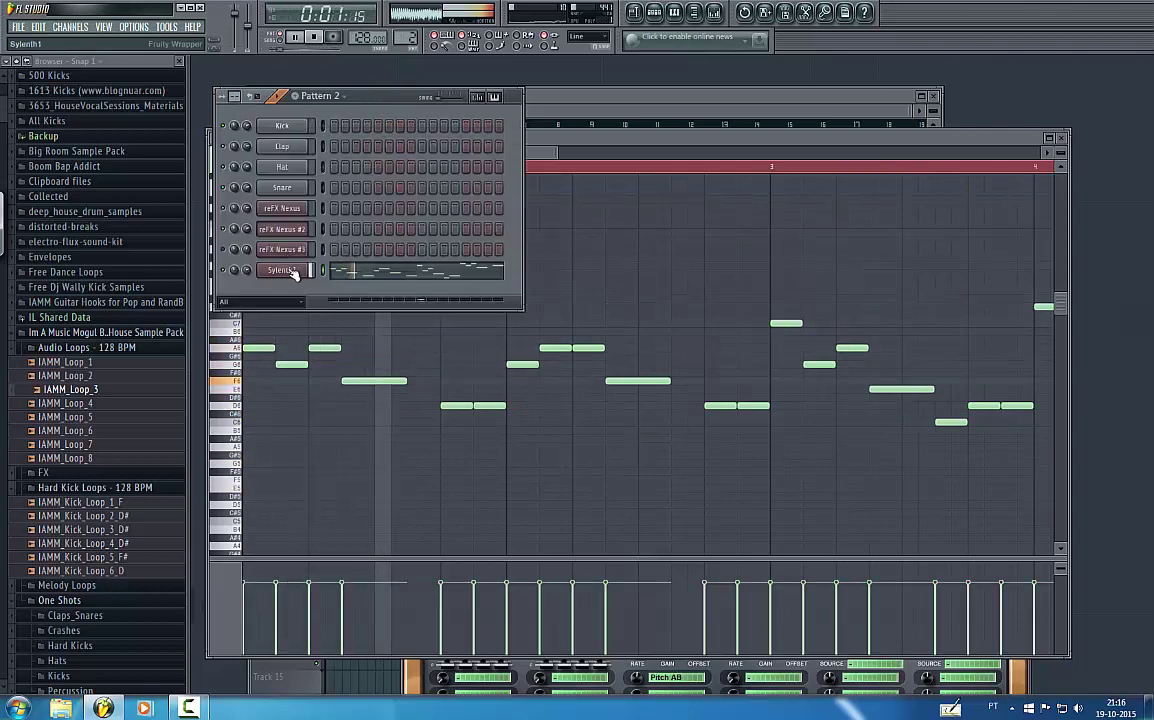
- Try the VANDALISM:Bass_Romeo preset in Sylenth1, toggling its distortion, setting distortion dry/wet to 60%, and adjusting oscillator A1's octave
left_click(282, 270)
left_click(824, 481)
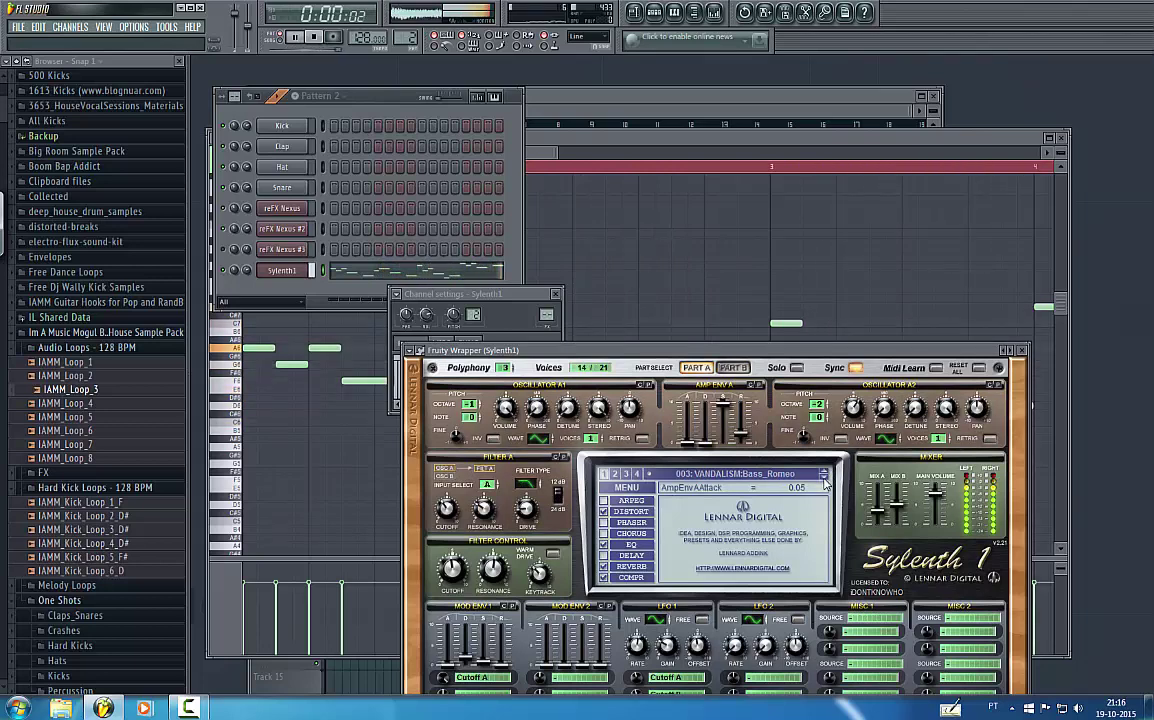
left_click(603, 511)
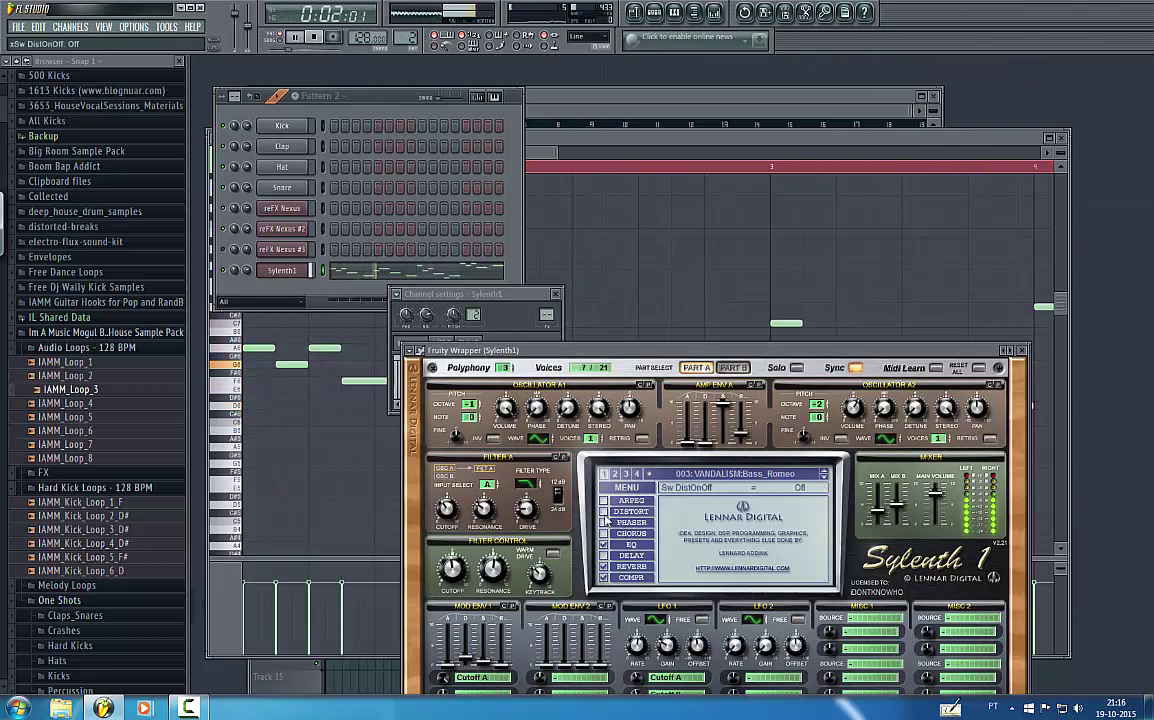
left_click(603, 511)
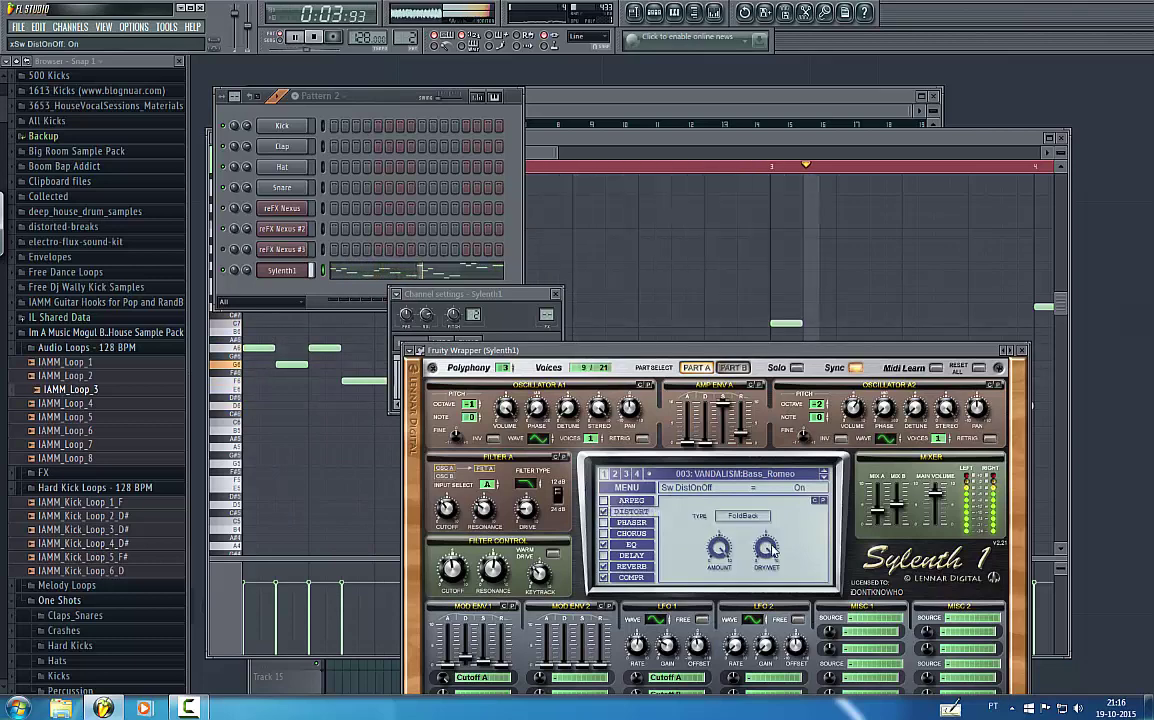
left_click_drag(768, 601, 768, 614)
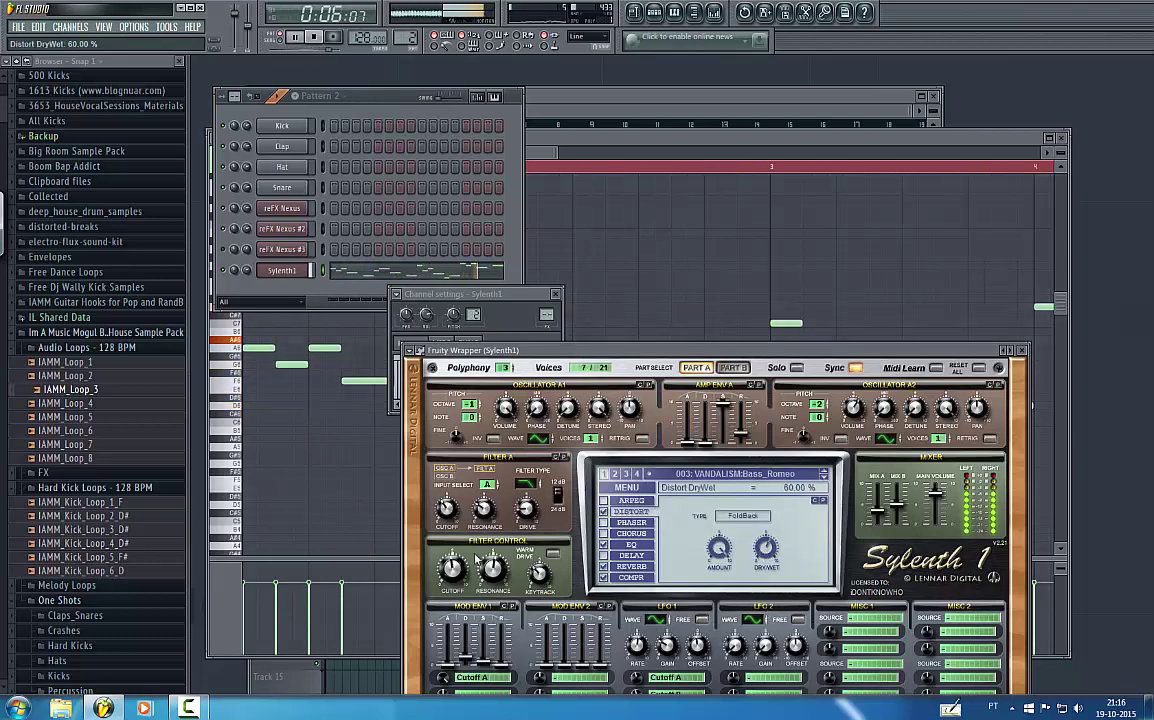
left_click_drag(471, 403, 471, 412)
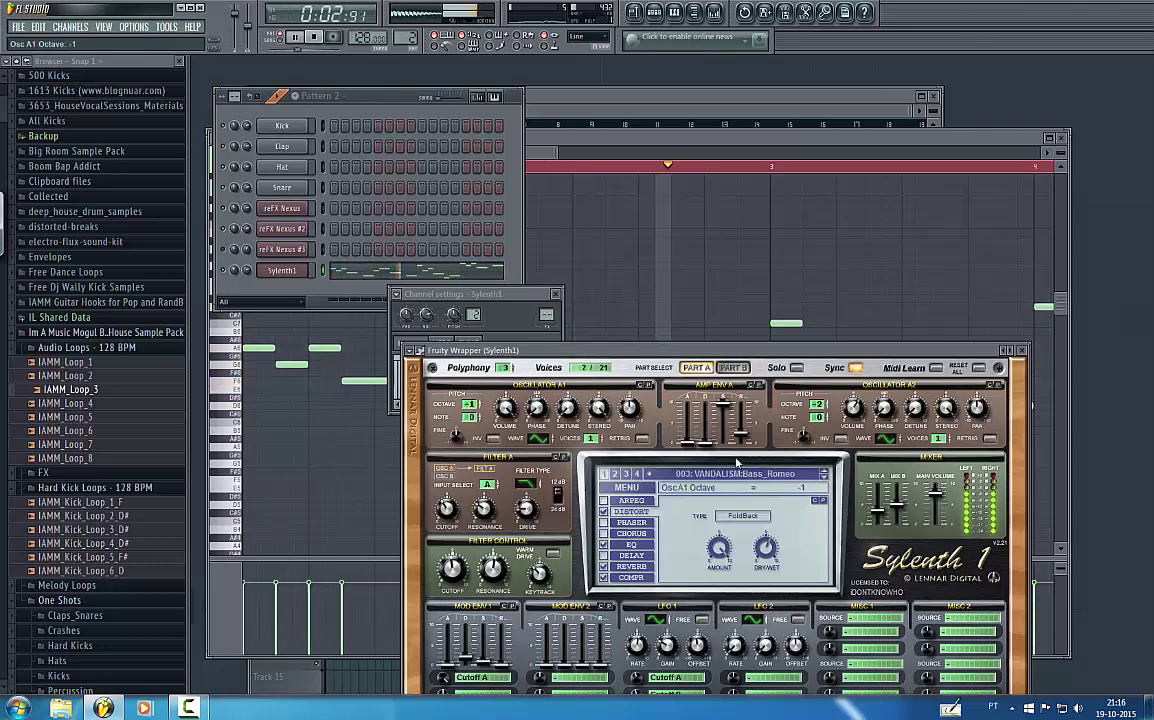
- Audition the Sylenth1 bass presets during playback and select 018: VANDALISM:Bass_Impact
left_click(823, 477)
left_click(823, 477)
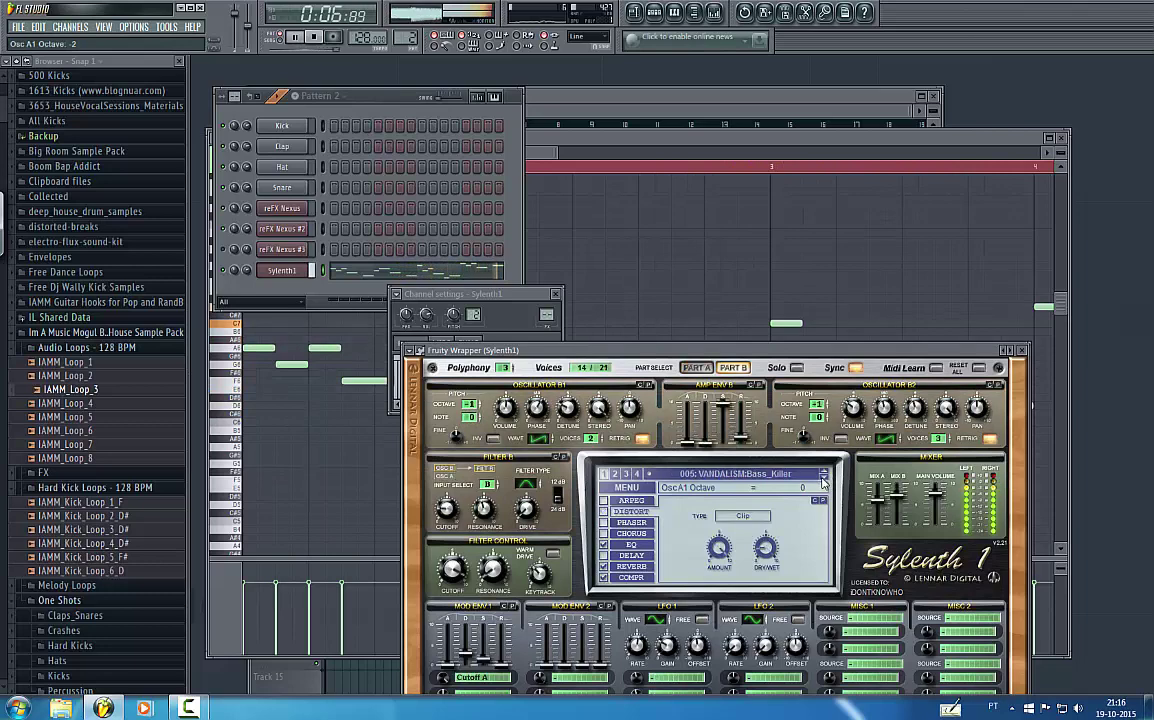
left_click(824, 482)
left_click(824, 482)
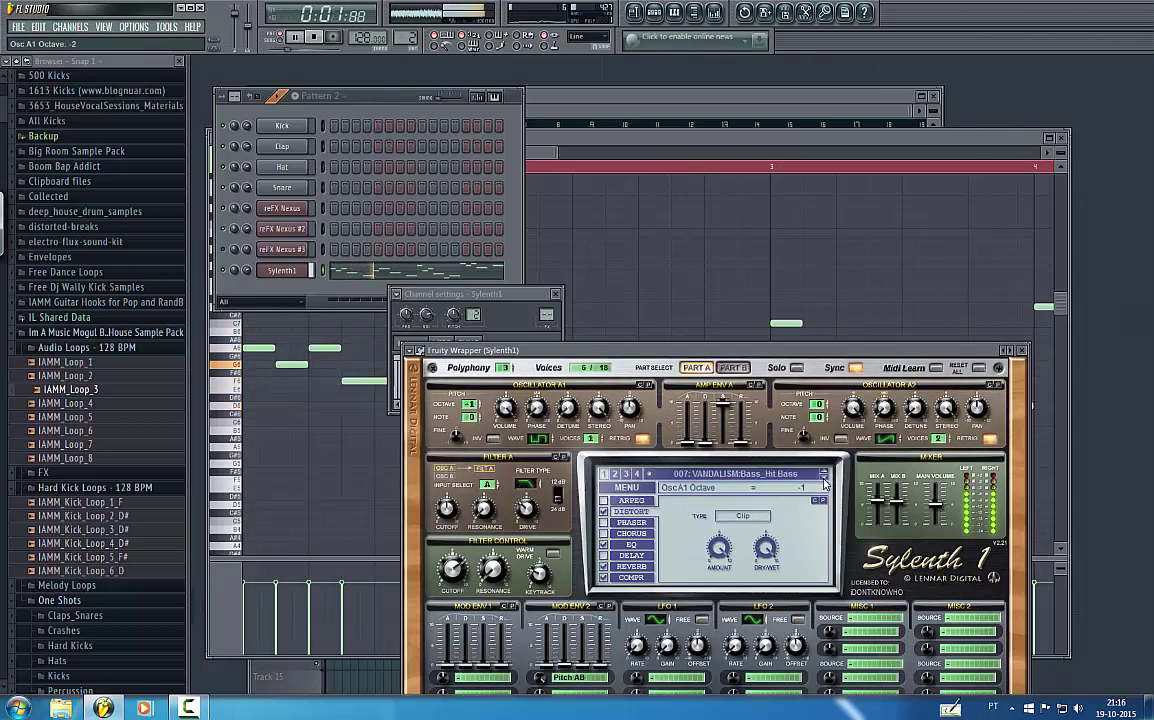
left_click(824, 482)
left_click(824, 482)
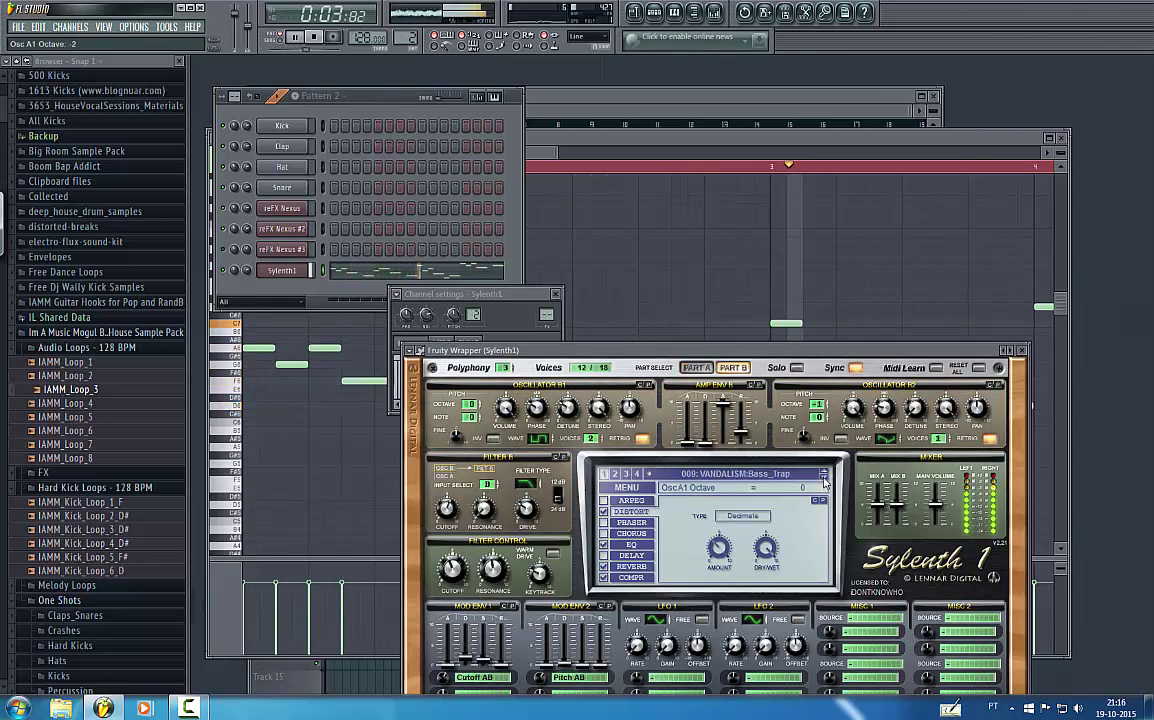
left_click(824, 482)
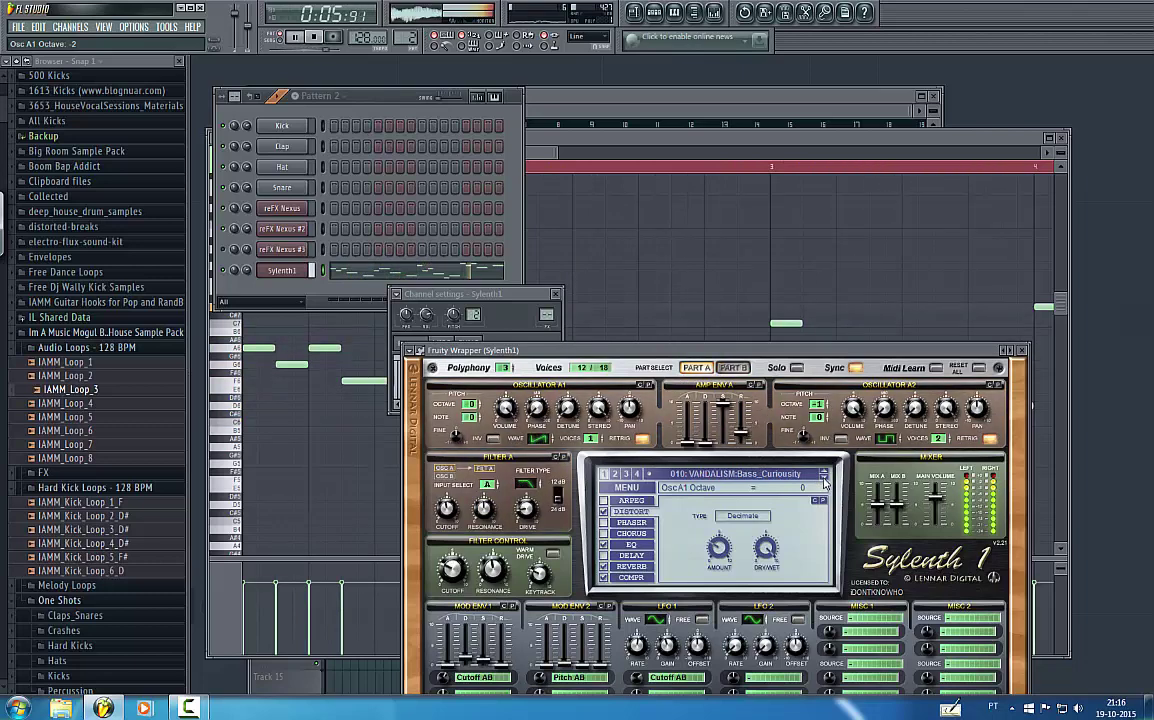
left_click(824, 482)
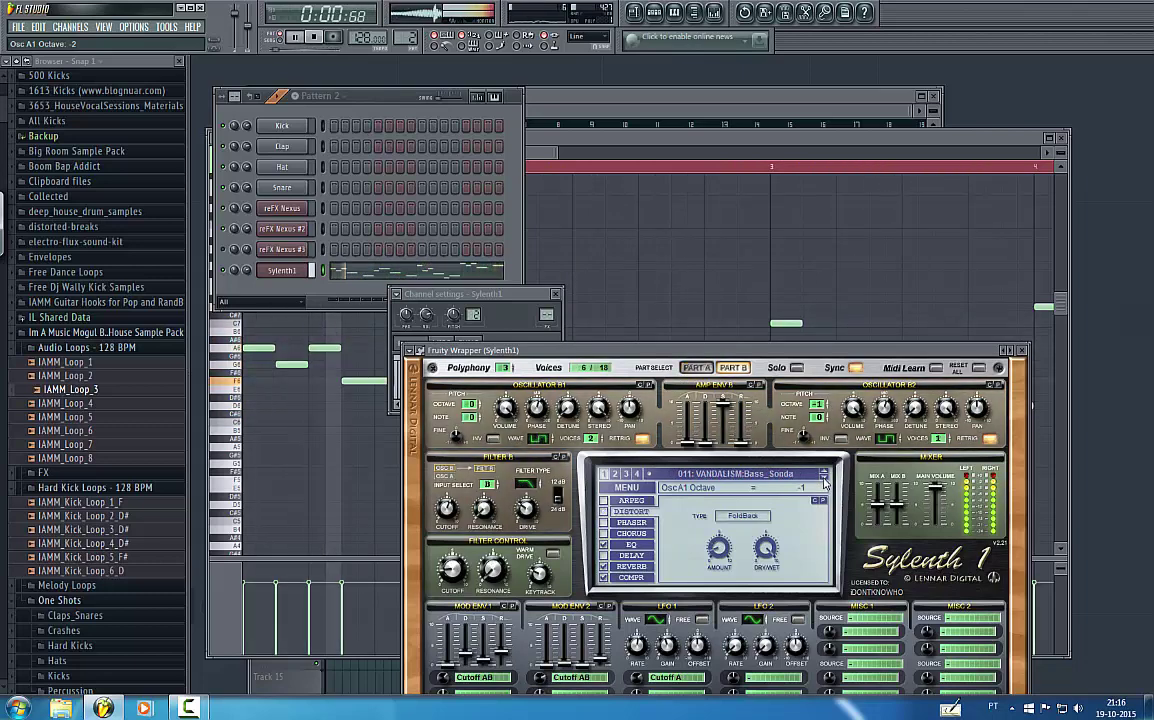
left_click(824, 482)
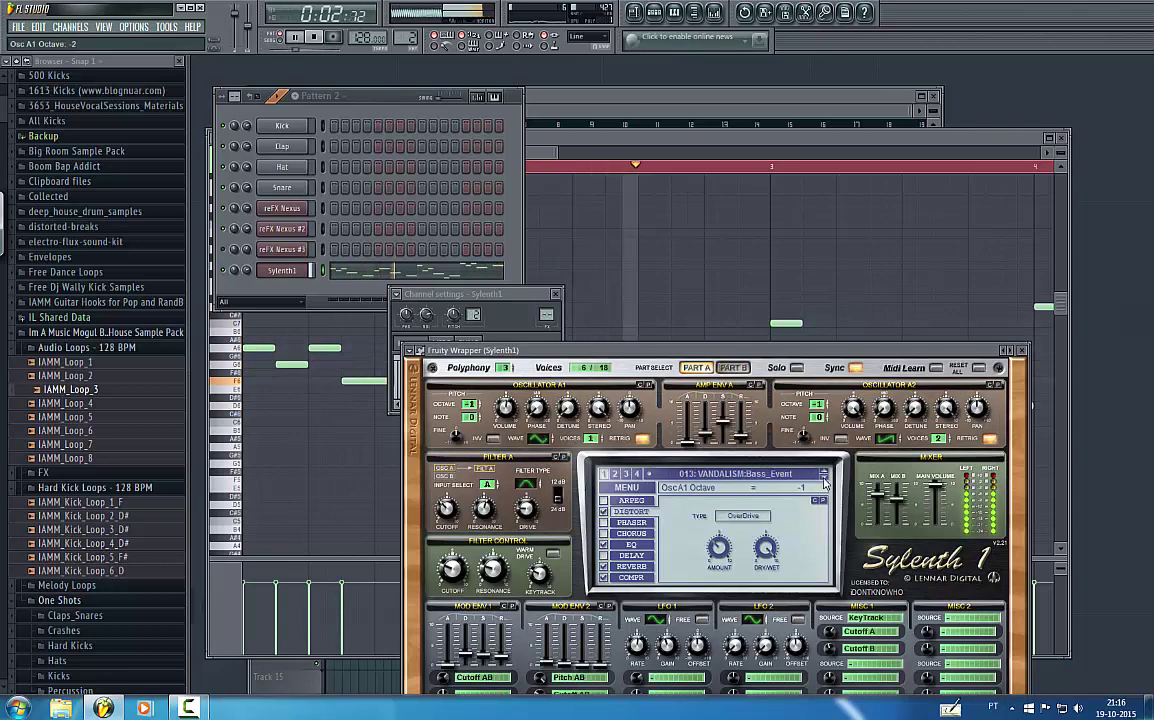
left_click(824, 482)
left_click(824, 482)
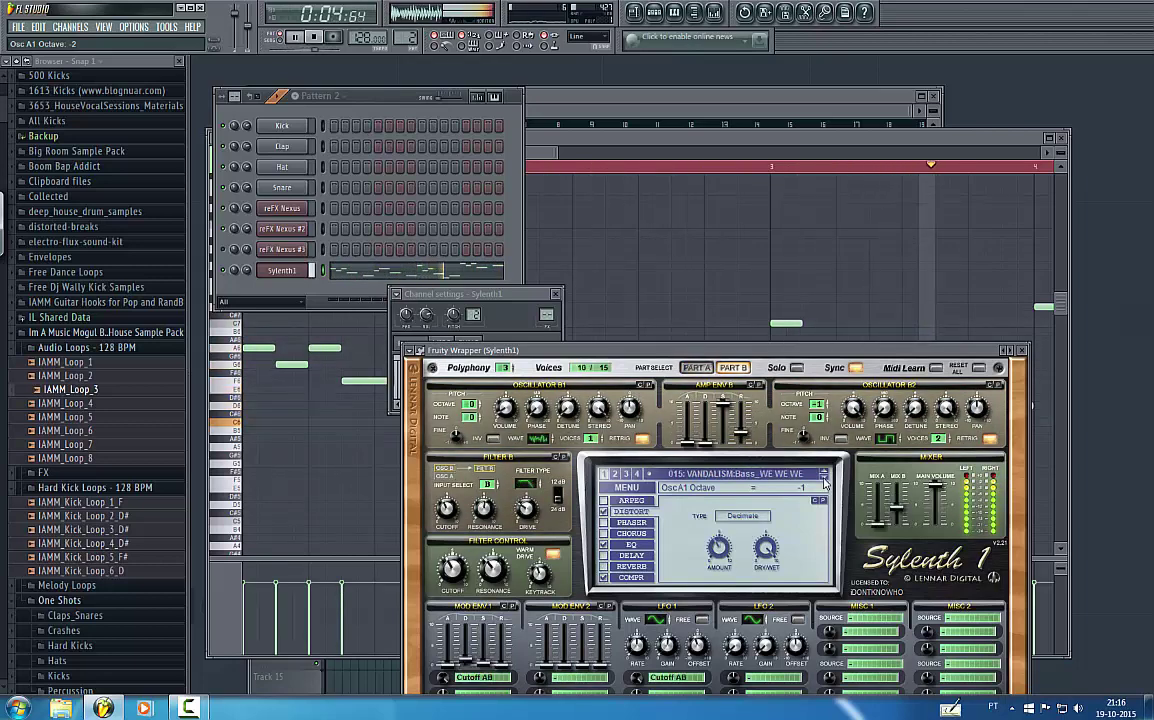
left_click(824, 482)
left_click(824, 482)
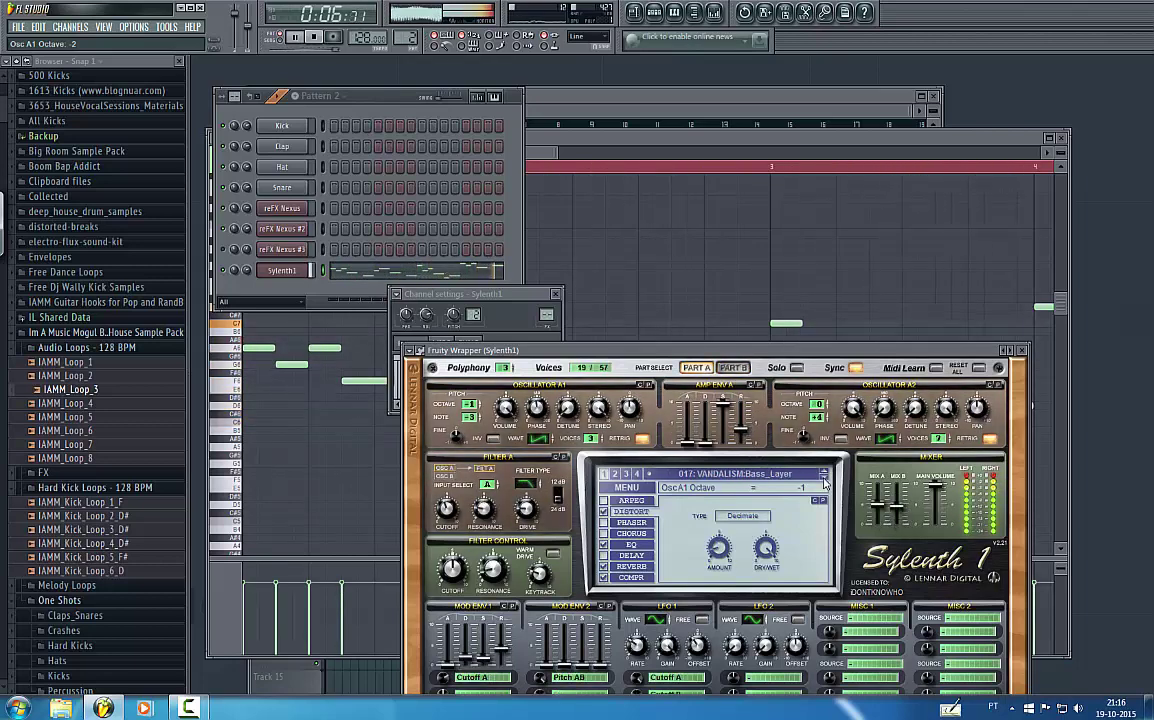
left_click(824, 482)
key("space")
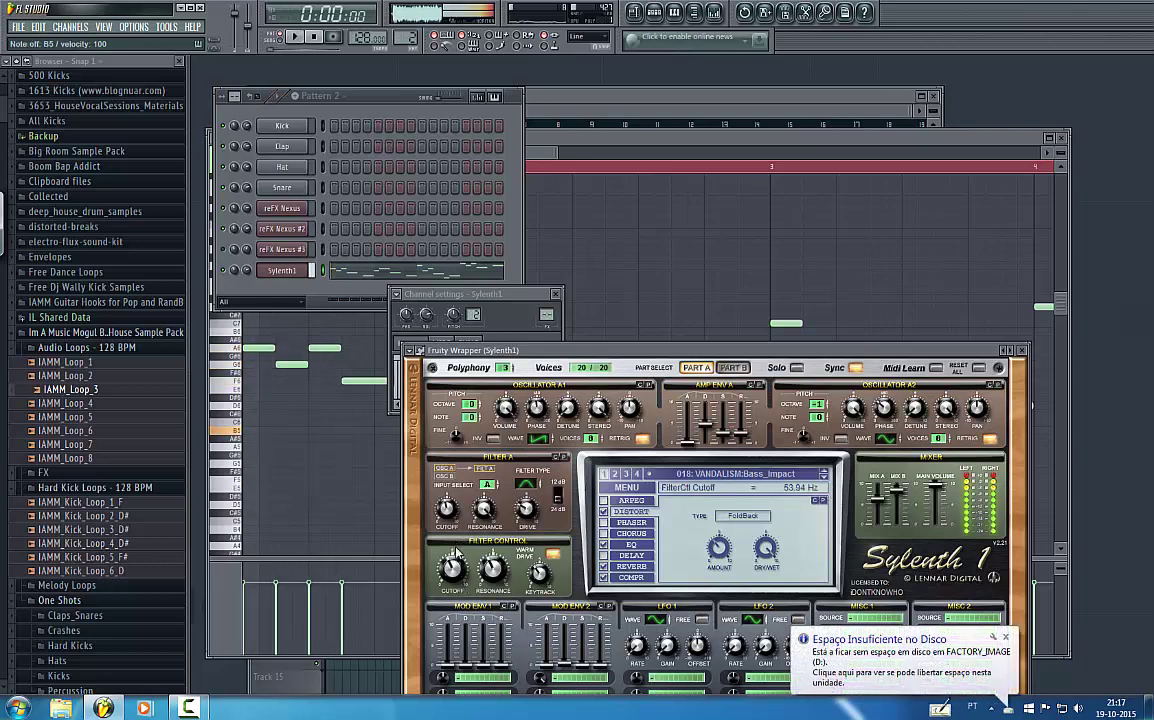
- Transpose the whole Sylenth1 melody down two octaves during playback so it starts on A4
key("space")
left_click(541, 144)
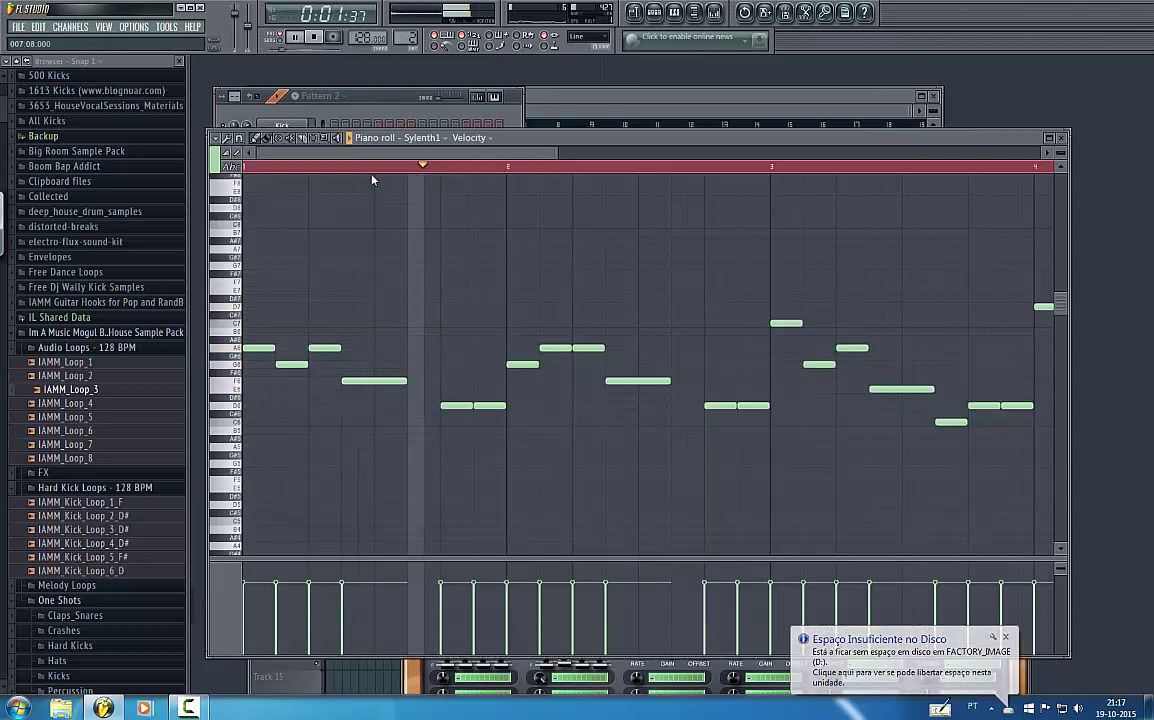
key("ctrl+a")
key("ctrl+Down")
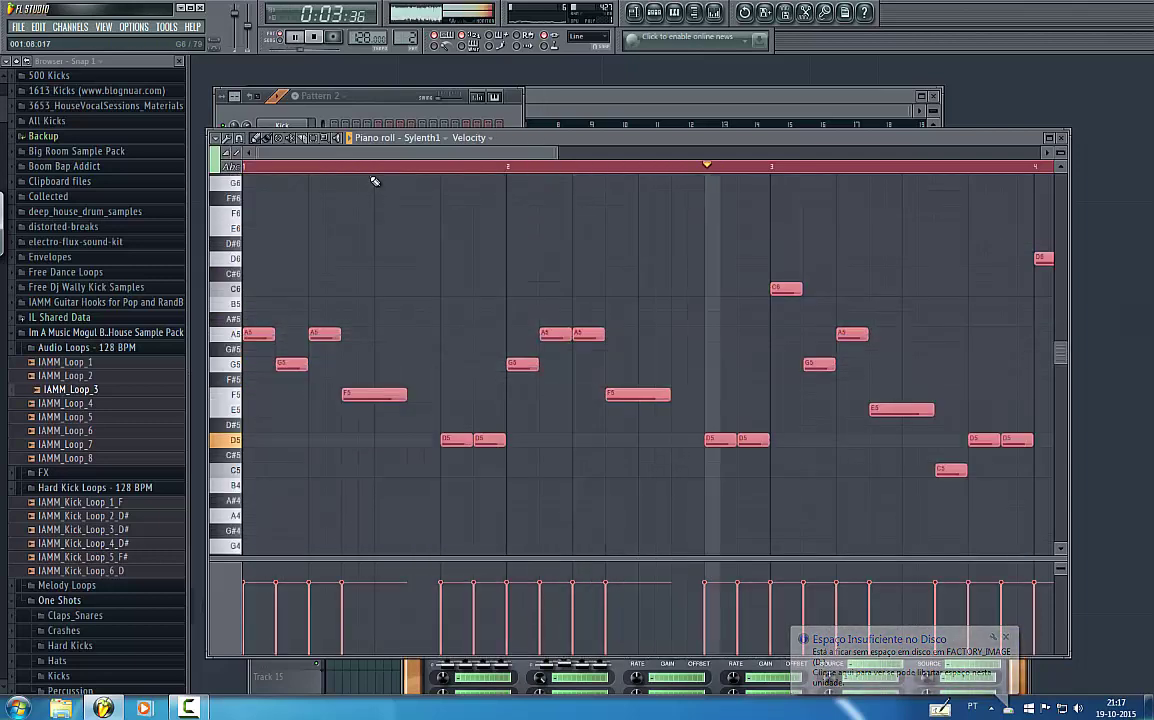
key("ctrl+Down")
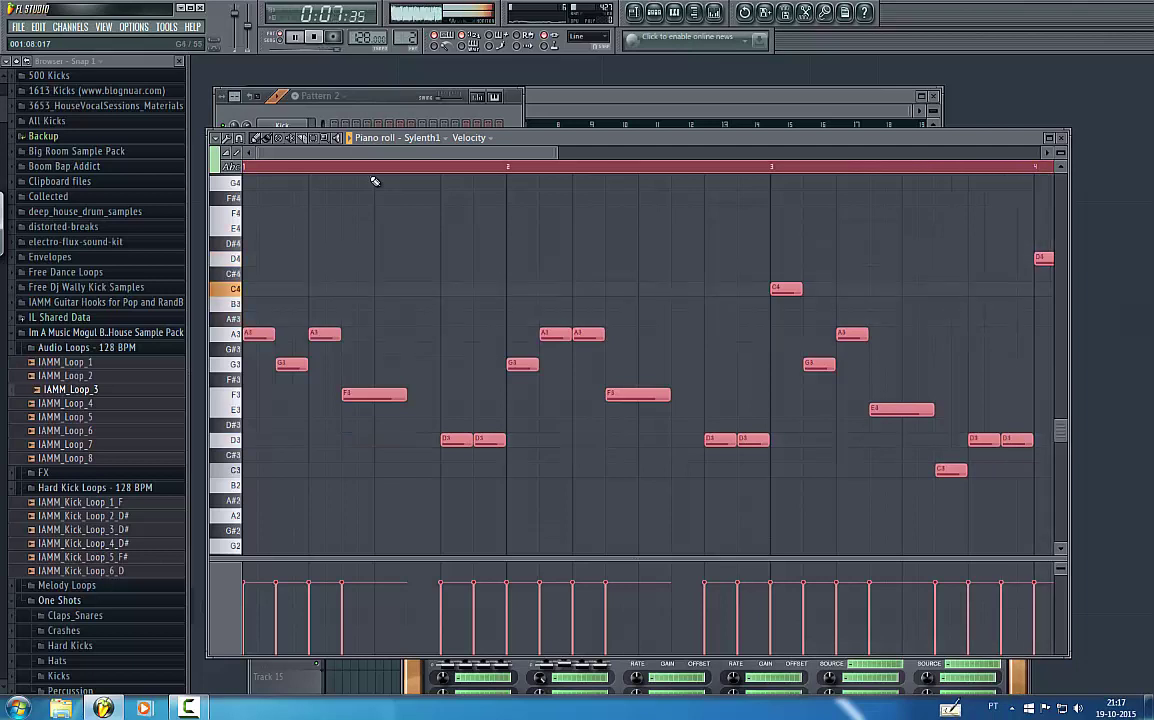
key("ctrl+Up")
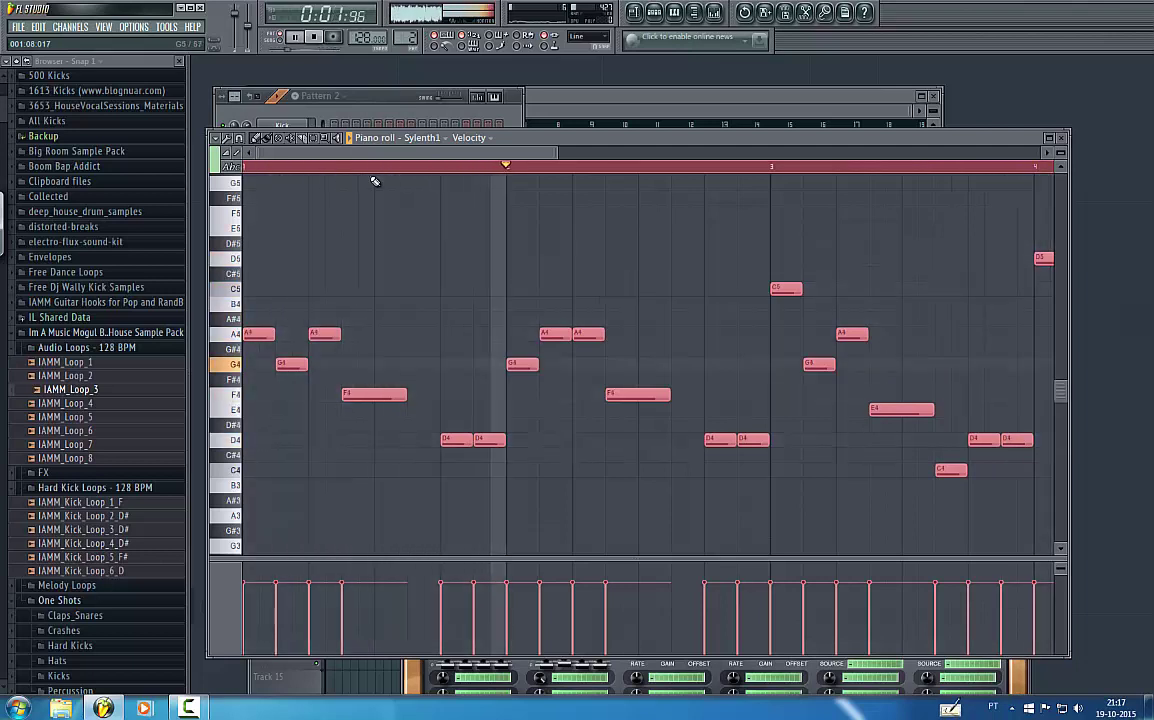
- Paste the melody into the reFX Nexus #2 piano roll in Pattern 2 and transpose it during playback to start on A5
left_click(391, 110)
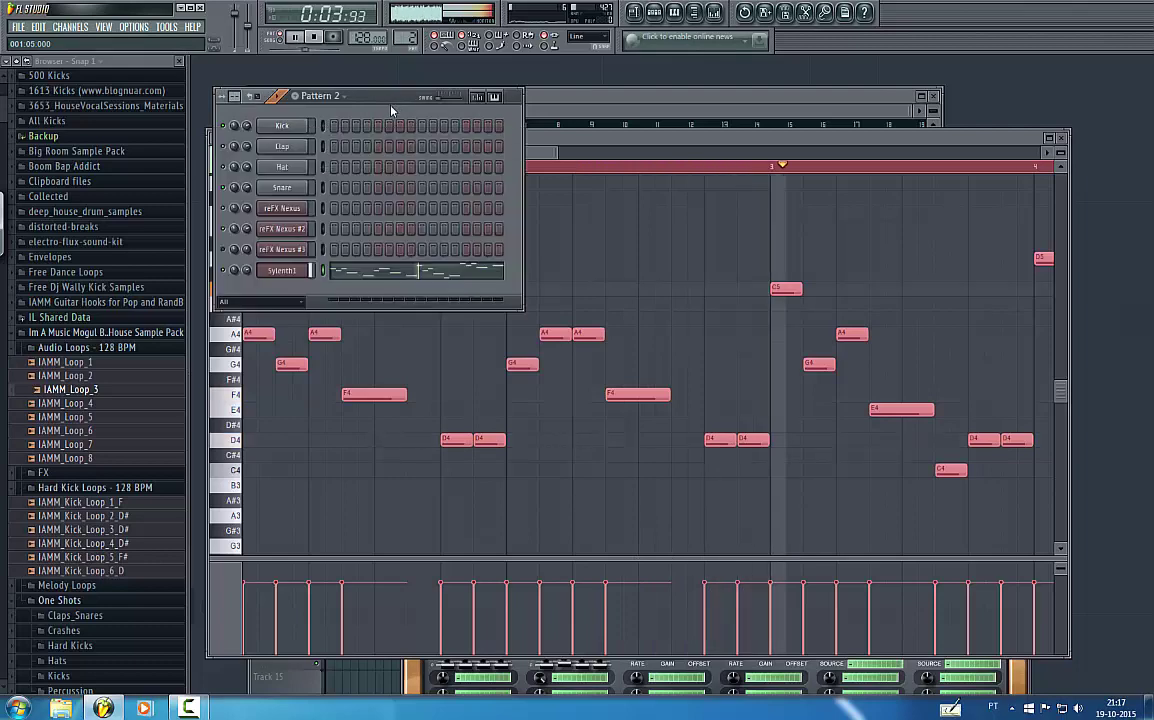
key("space")
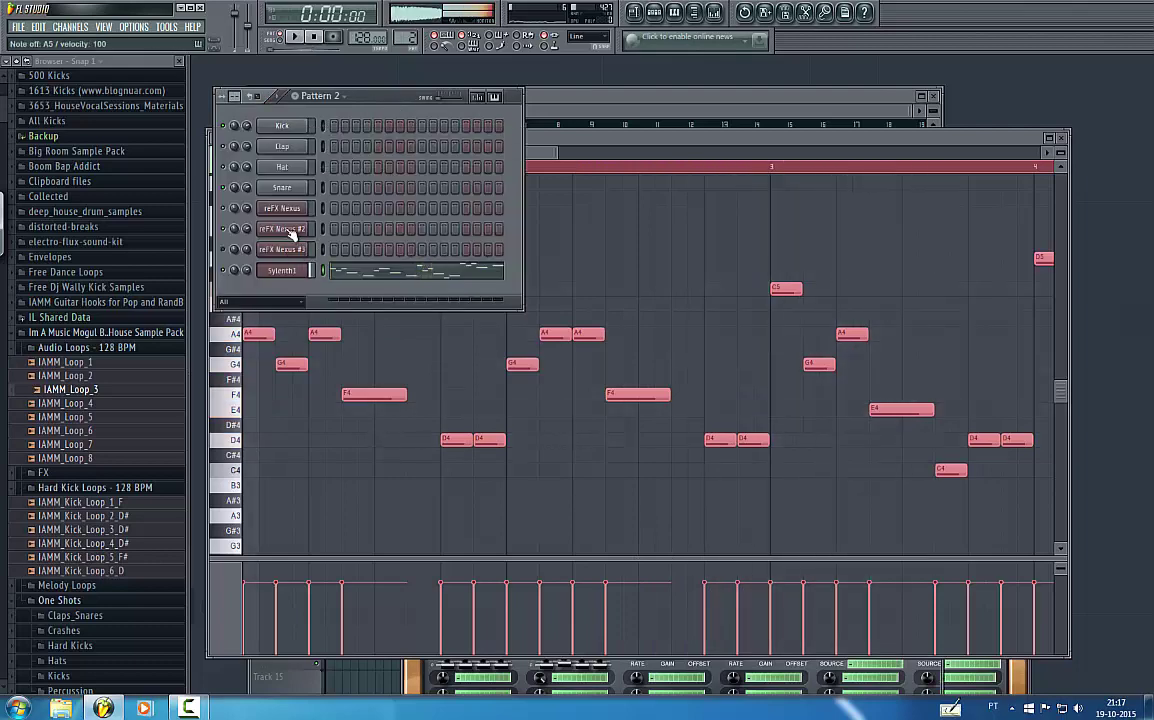
left_click(292, 232)
left_click(295, 212)
right_click(292, 232)
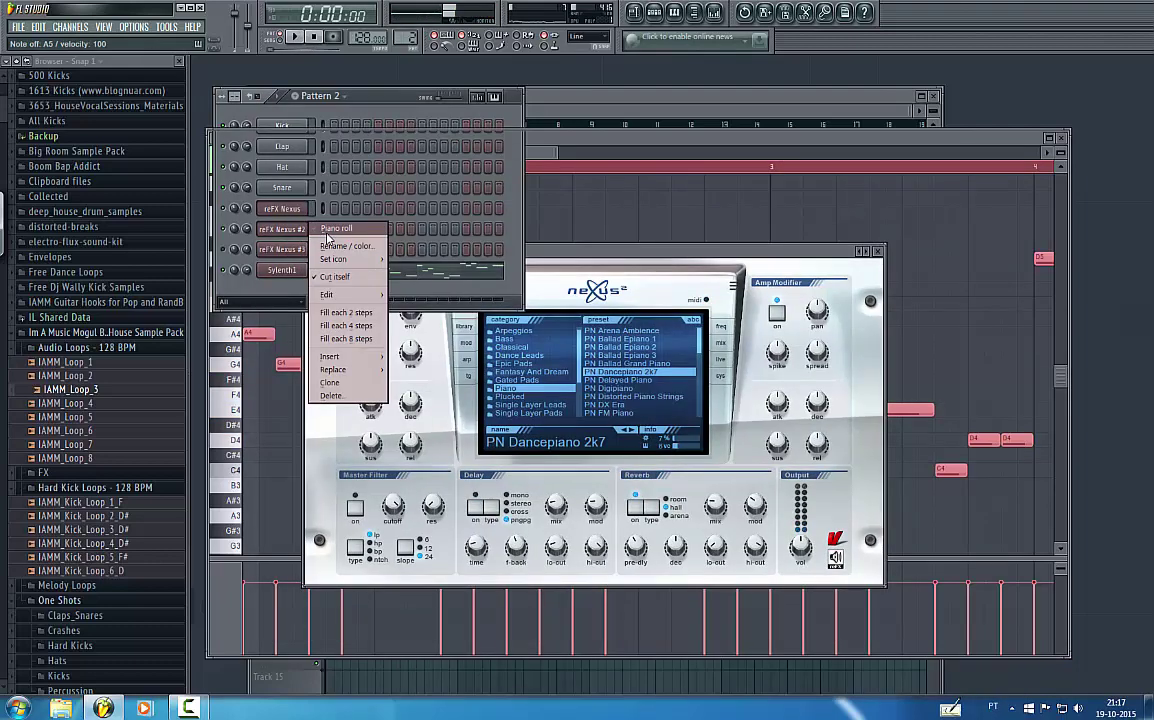
left_click(355, 242)
key("space")
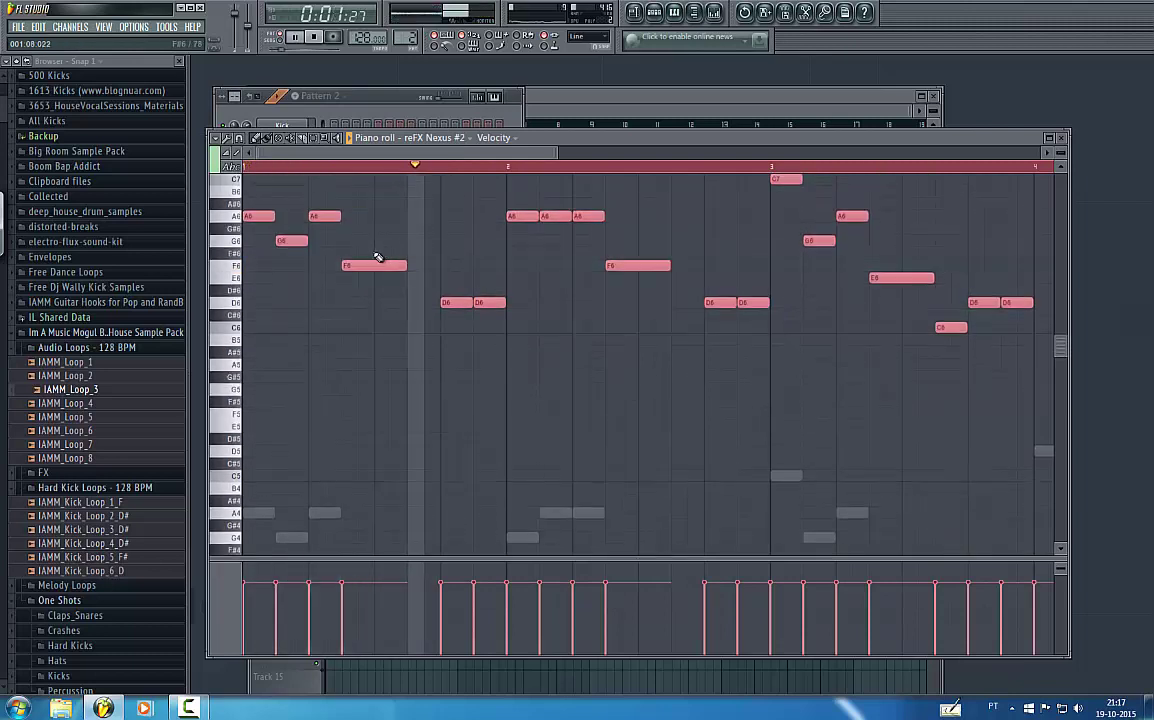
key("ctrl+Down")
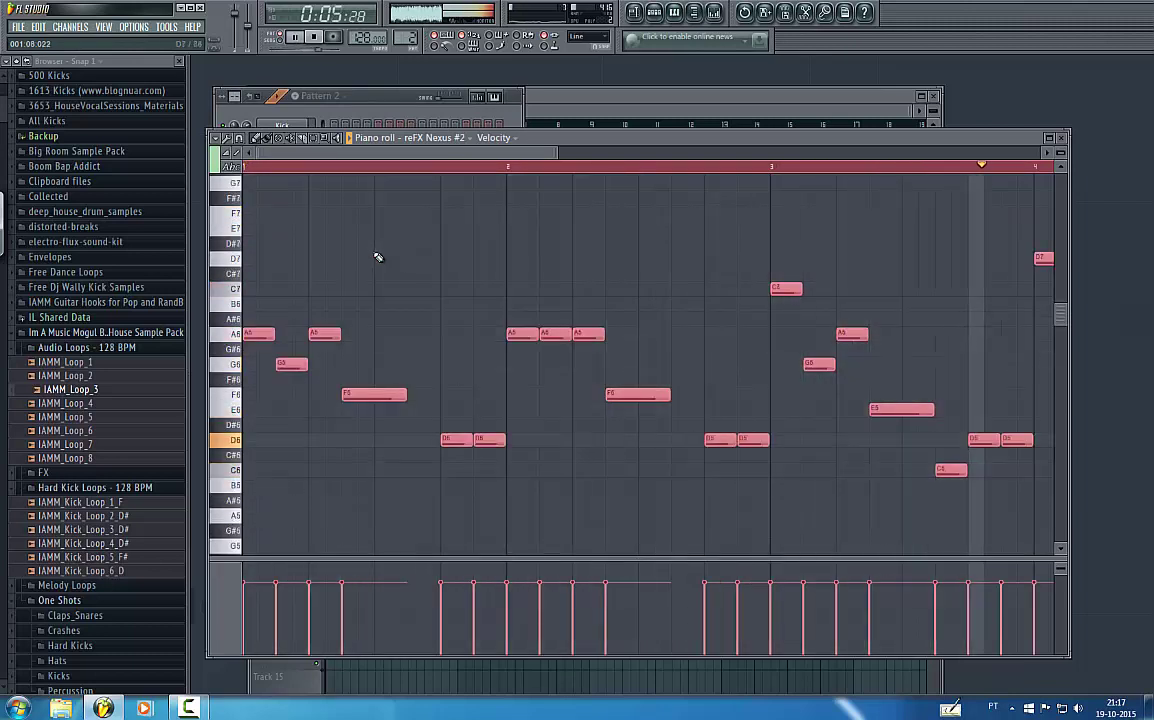
- Open the Sylenth1, reFX Nexus #3 and reFX Nexus instruments in turn to compare their sounds
left_click(323, 92)
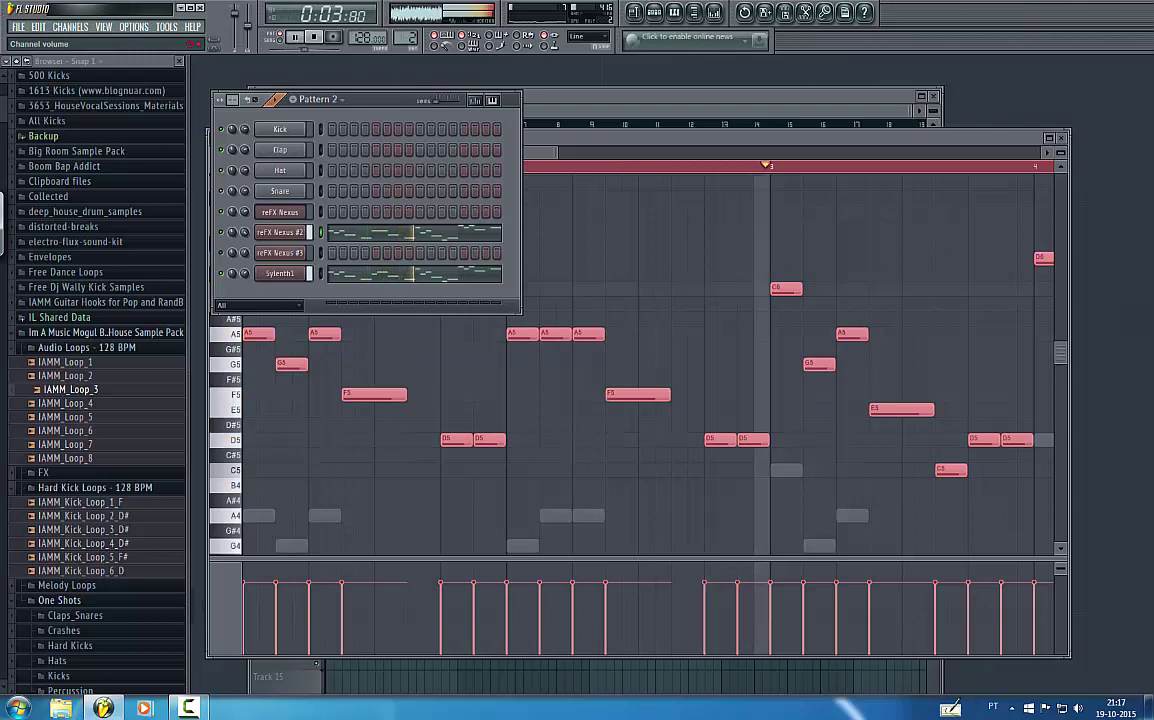
left_click(300, 272)
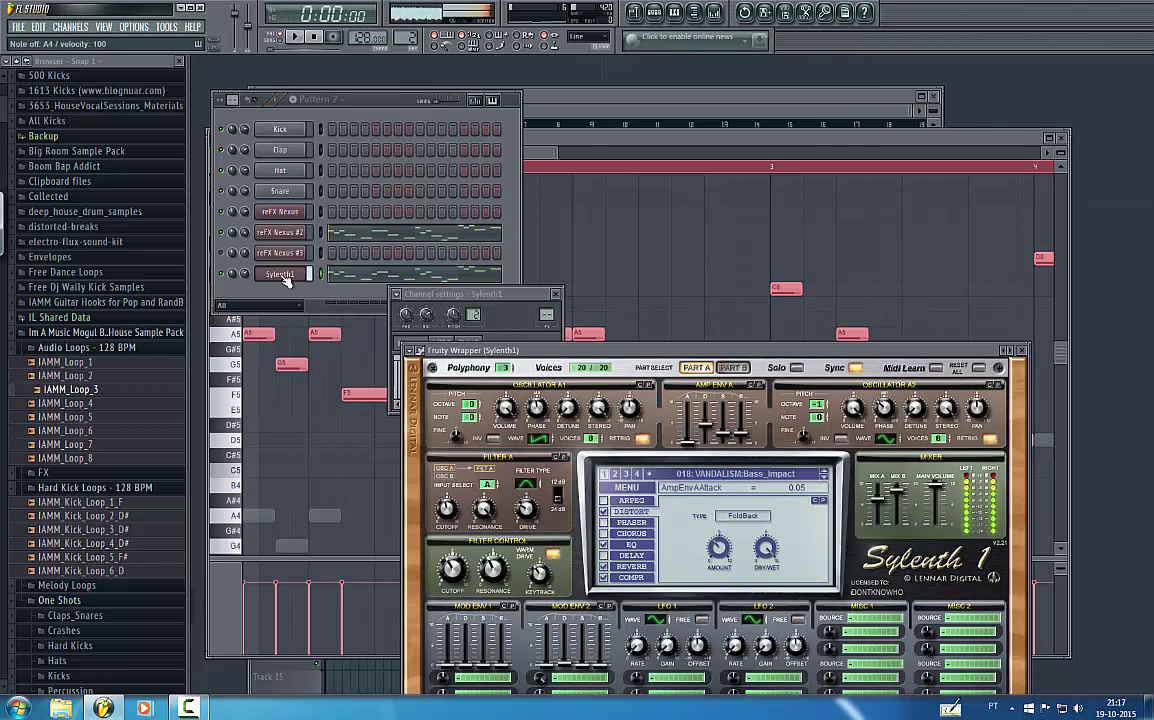
left_click(285, 254)
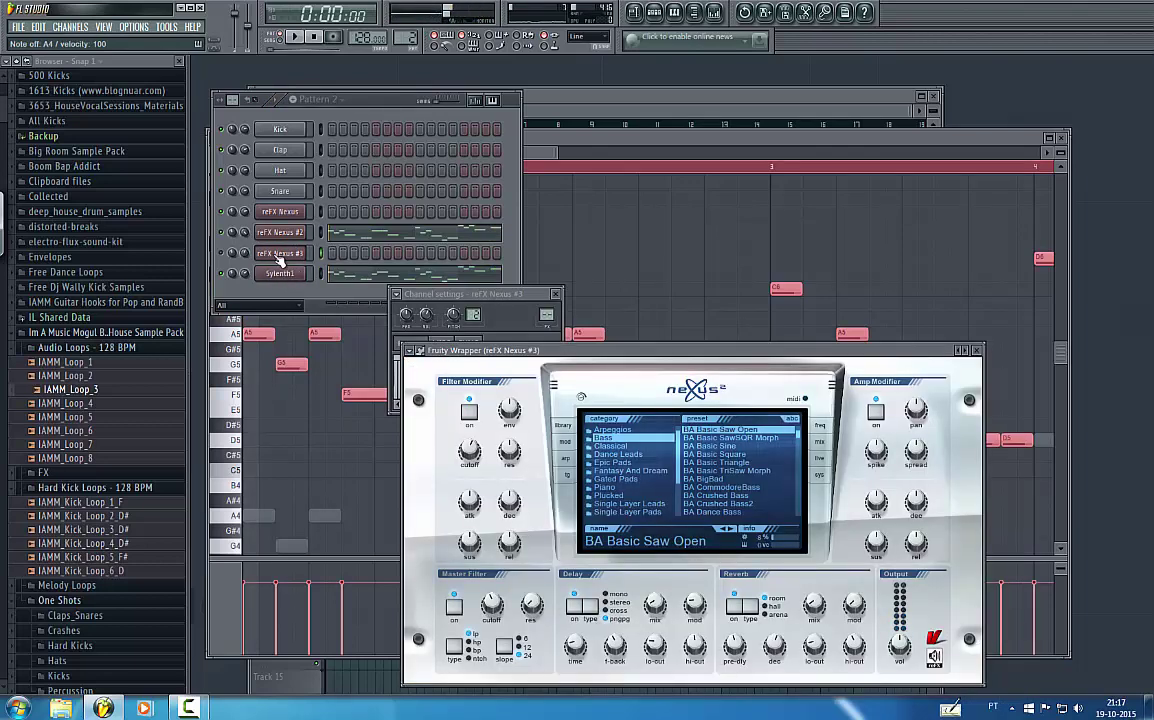
left_click(296, 214)
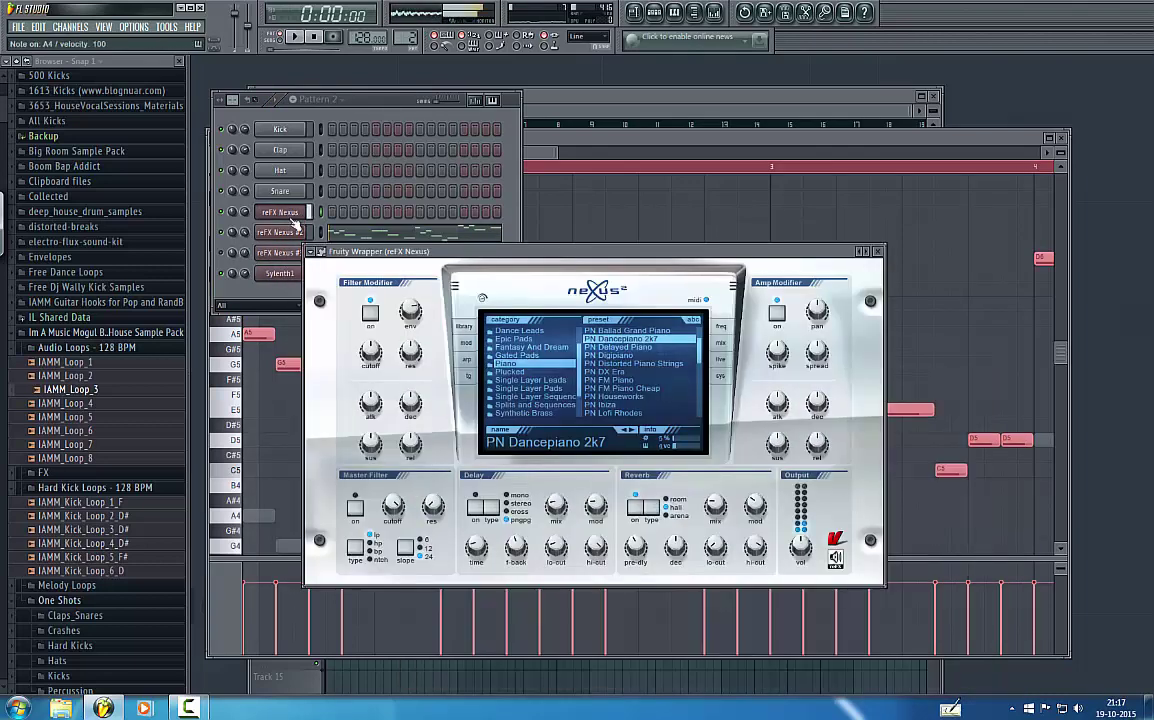
- Clone the Sylenth1 channel and open the piano roll of the copy, Sylenth1 #2
right_click(277, 276)
left_click(333, 427)
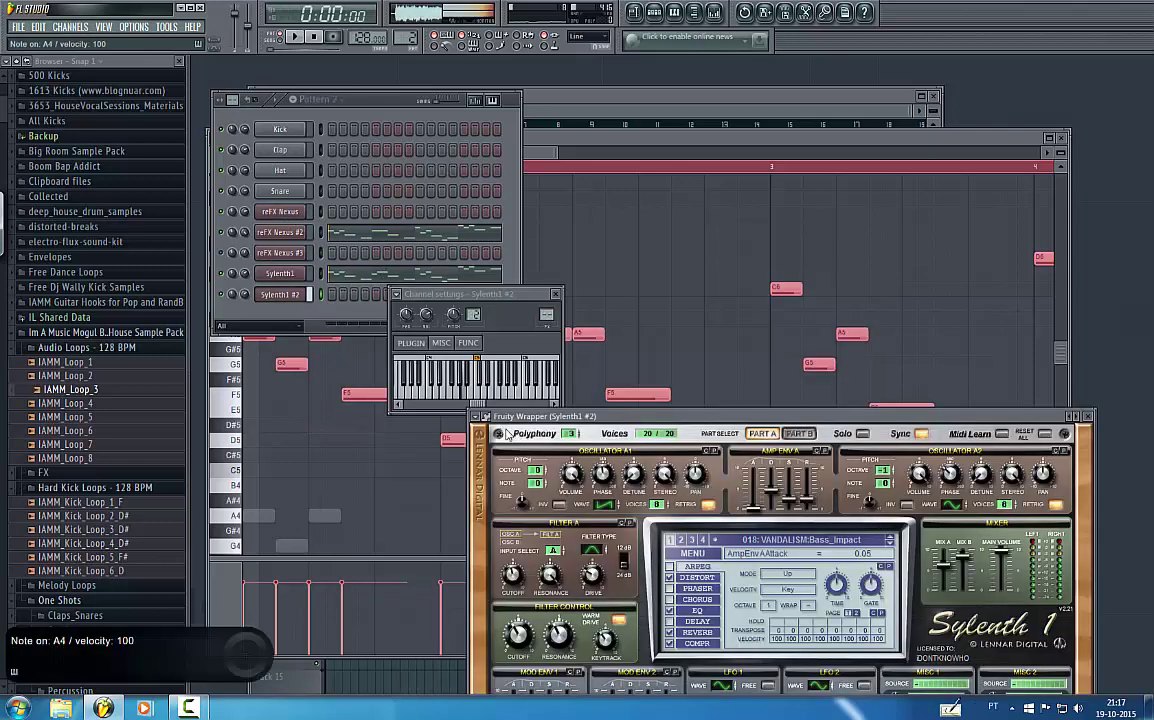
right_click(284, 297)
left_click(334, 295)
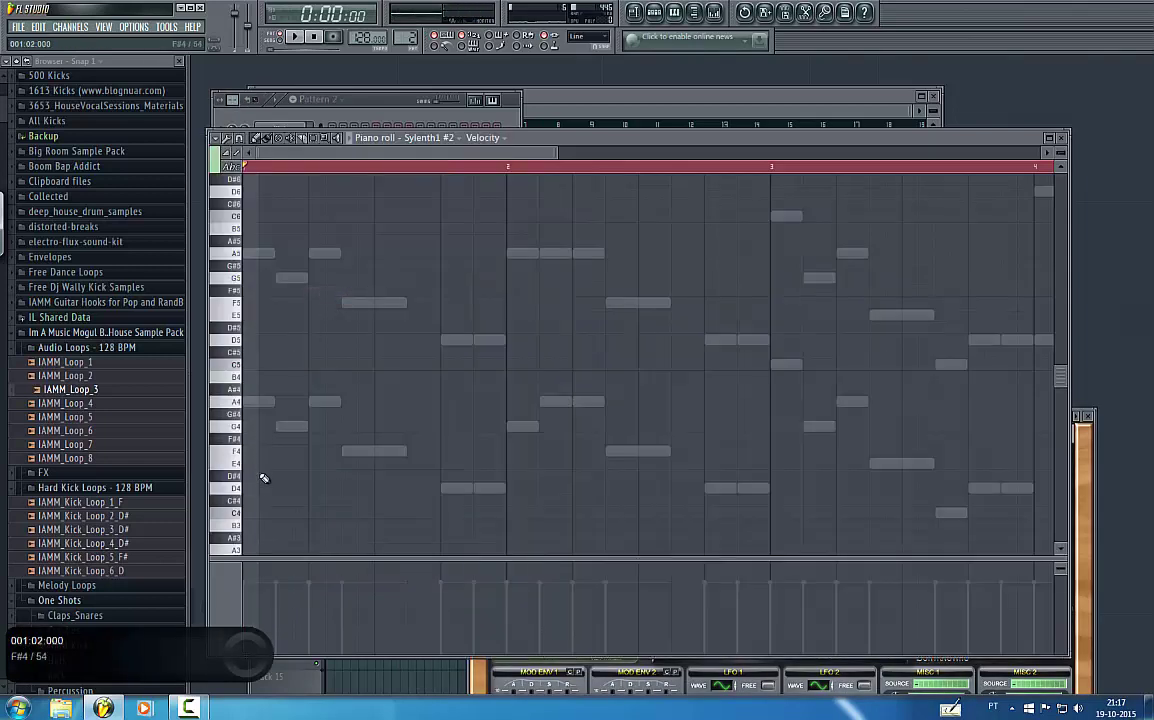
scroll(236, 514, "down", 4)
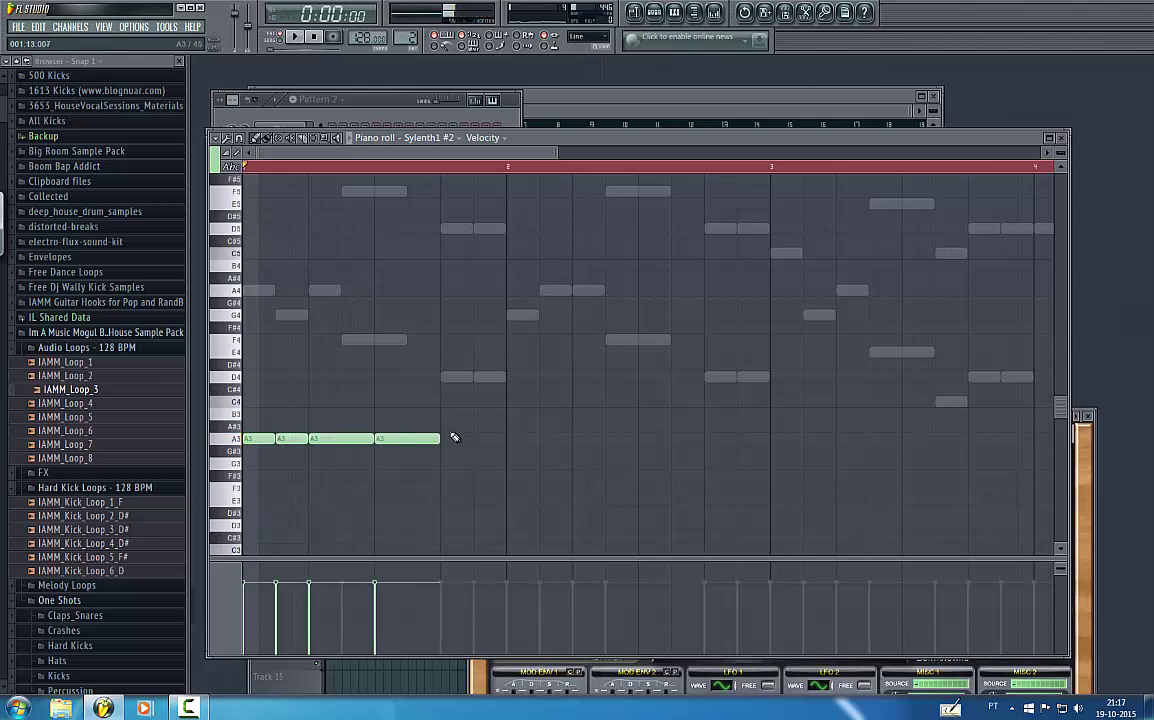
key("space")
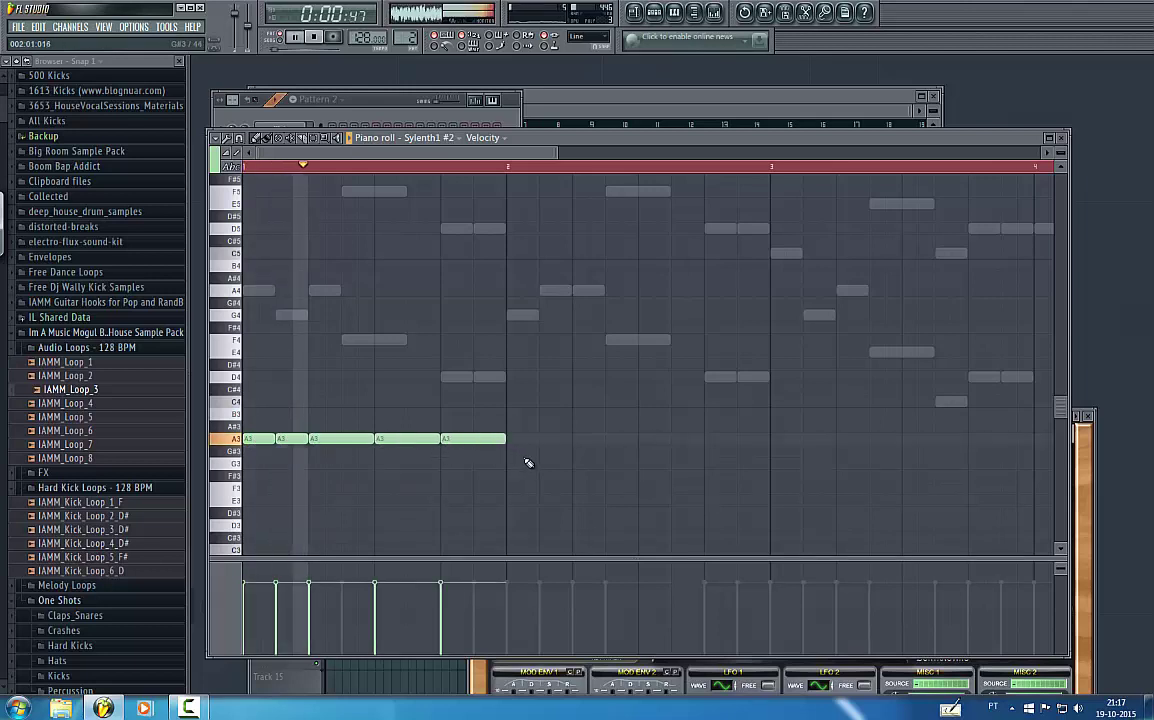
right_click(479, 438)
right_click(408, 438)
right_click(342, 438)
right_click(286, 440)
right_click(259, 439)
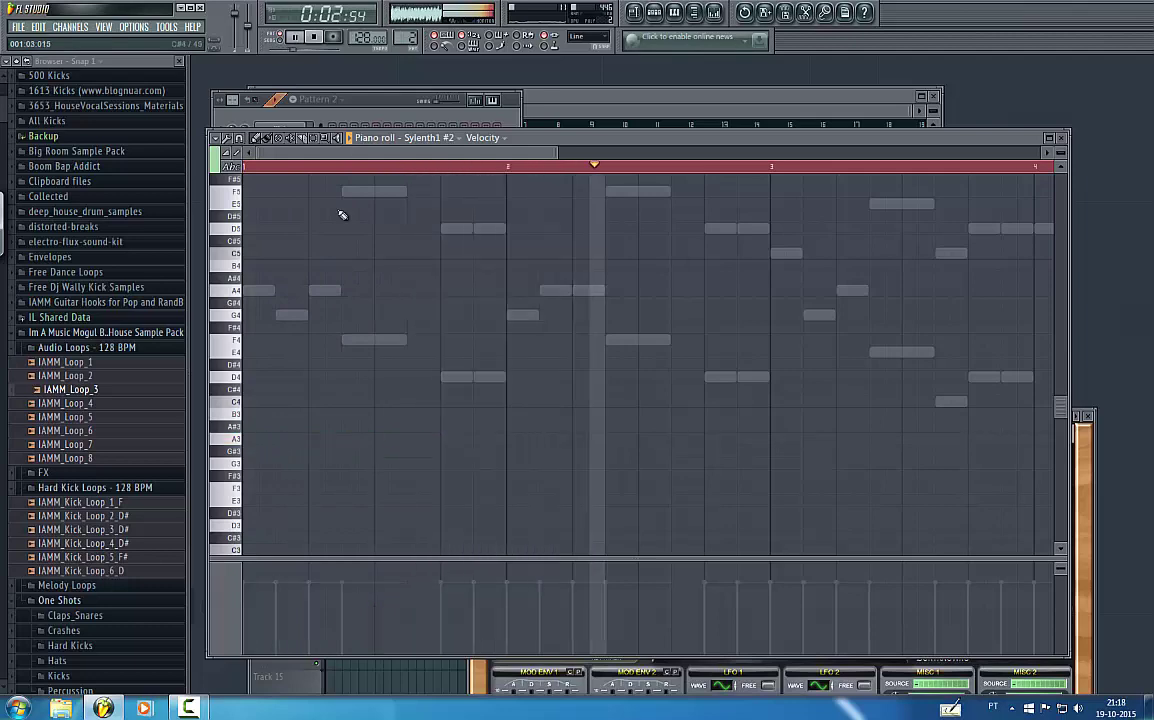
- Browse the Sylenth1 #2 presets while playing test notes and select 023: VANDALISM:Lead_Big Room
left_click(381, 100)
left_click(295, 299)
key("space")
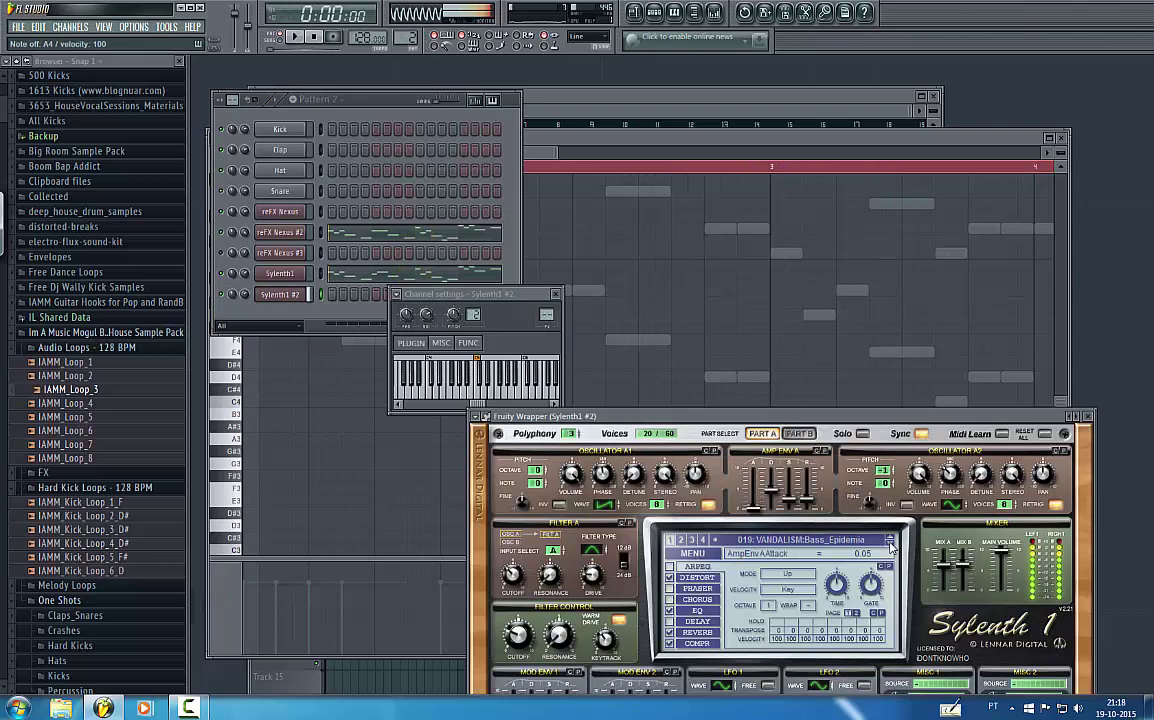
left_click(890, 544)
left_click(890, 544)
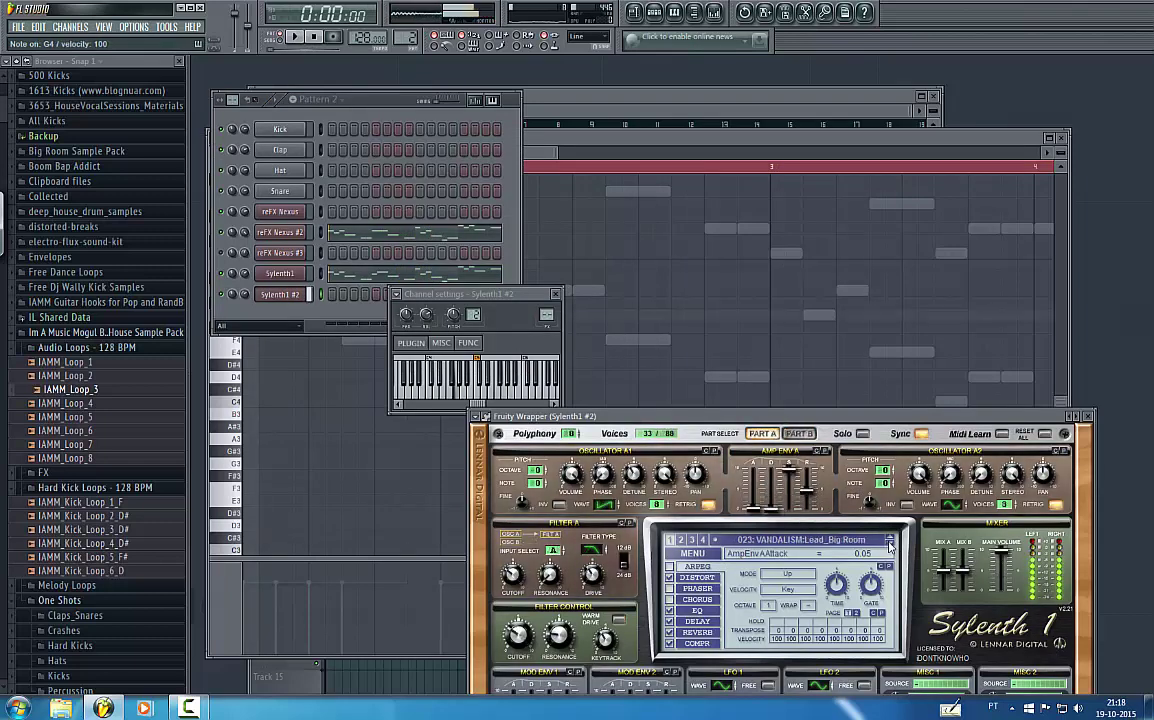
left_click(237, 447)
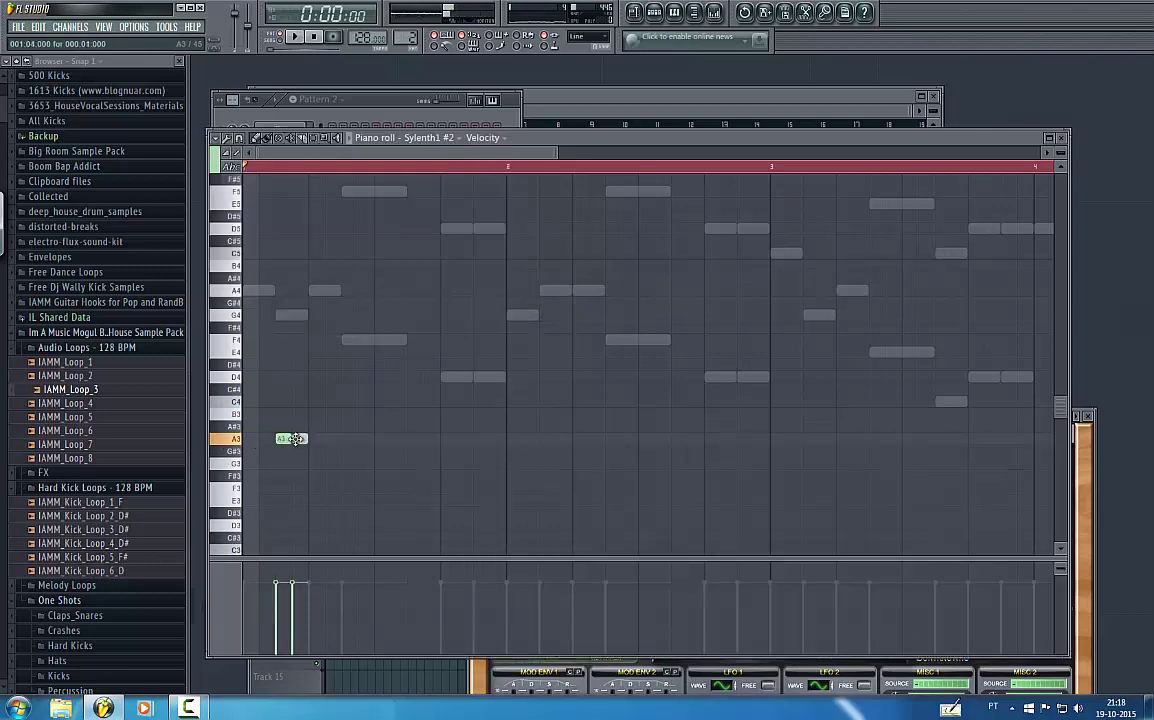
key("space")
left_click(479, 438)
left_click(495, 438)
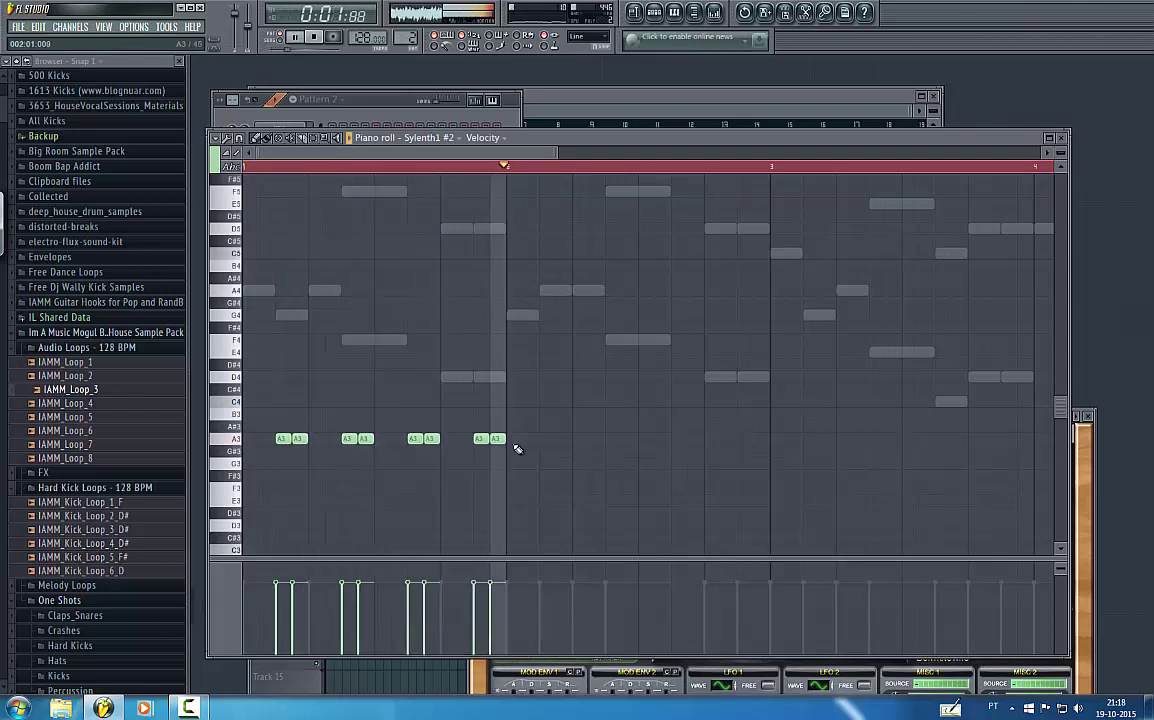
key("space")
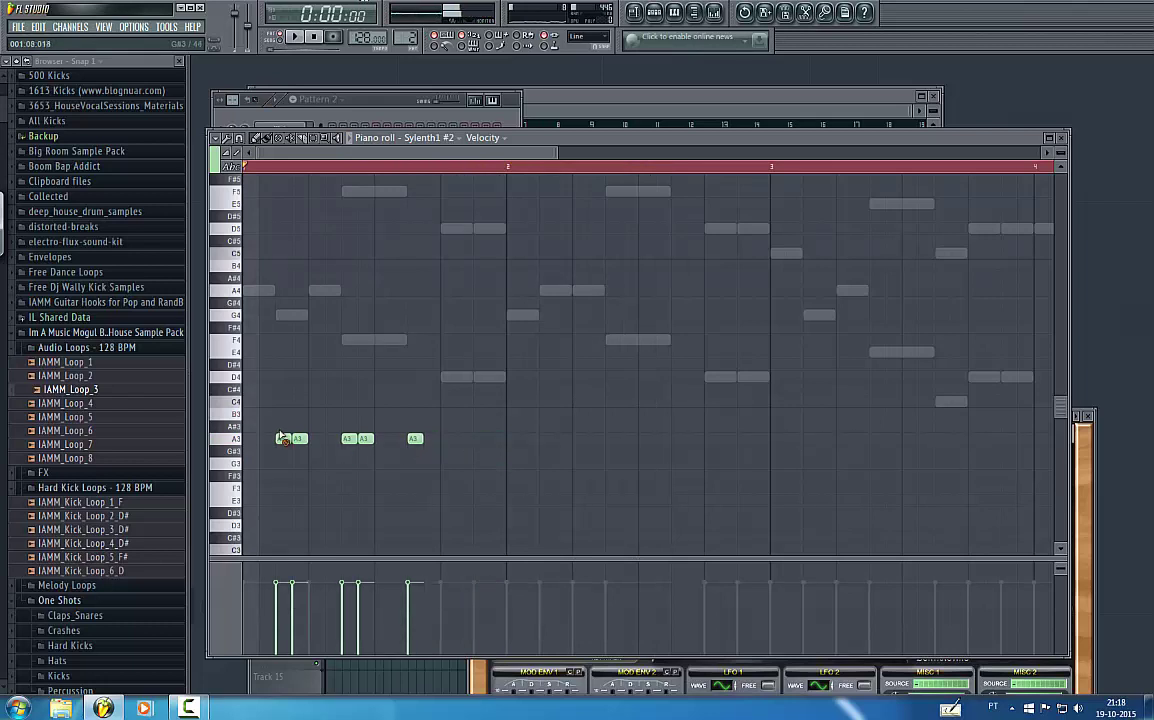
- Copy the reFX Nexus #3 bass line from Pattern 1 into the Sylenth1 #2 piano roll of Pattern 2
left_click(401, 105)
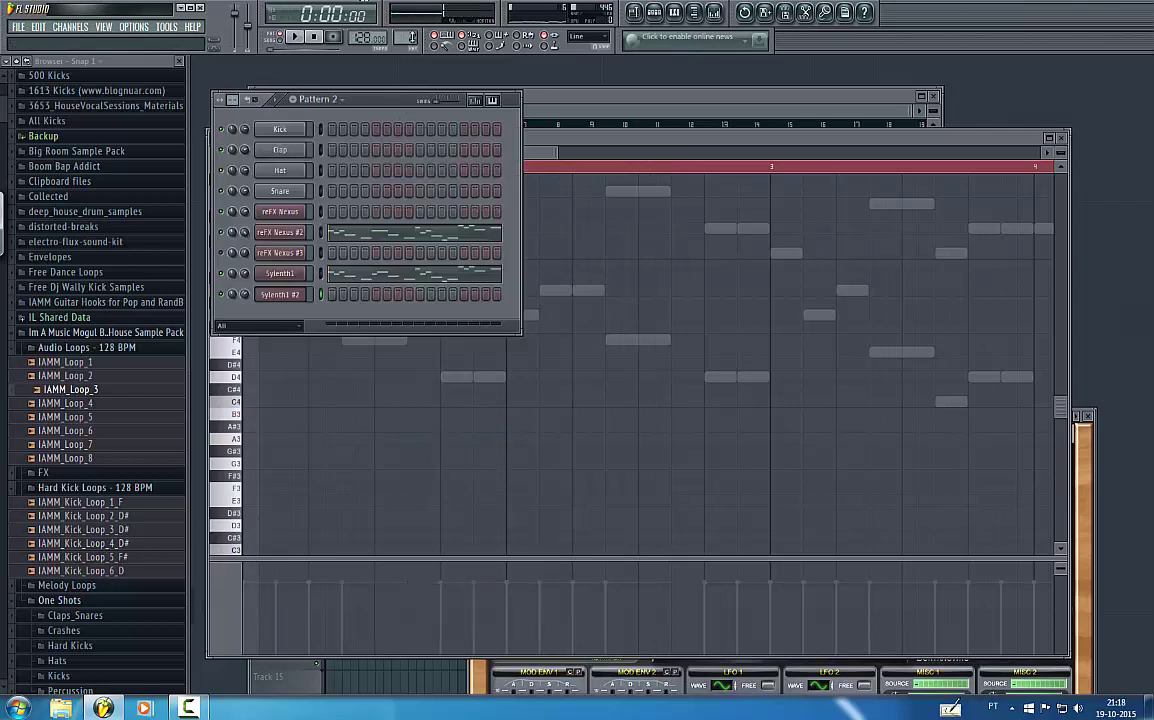
right_click(300, 252)
left_click(330, 251)
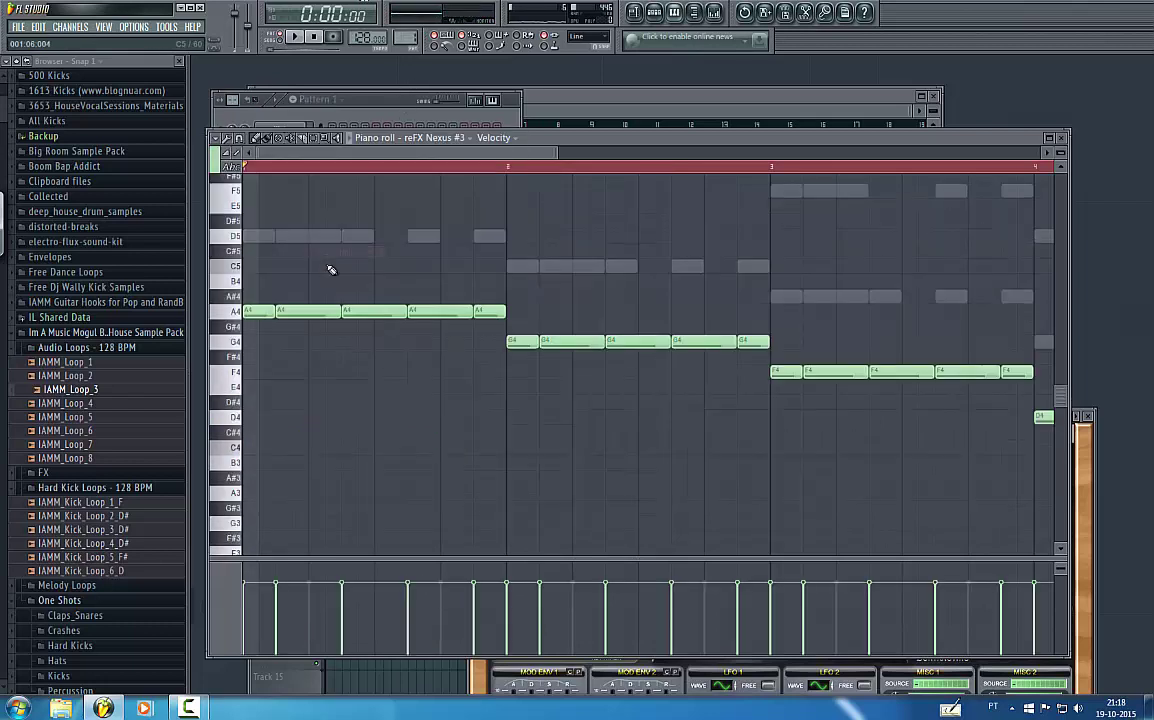
left_click(390, 86)
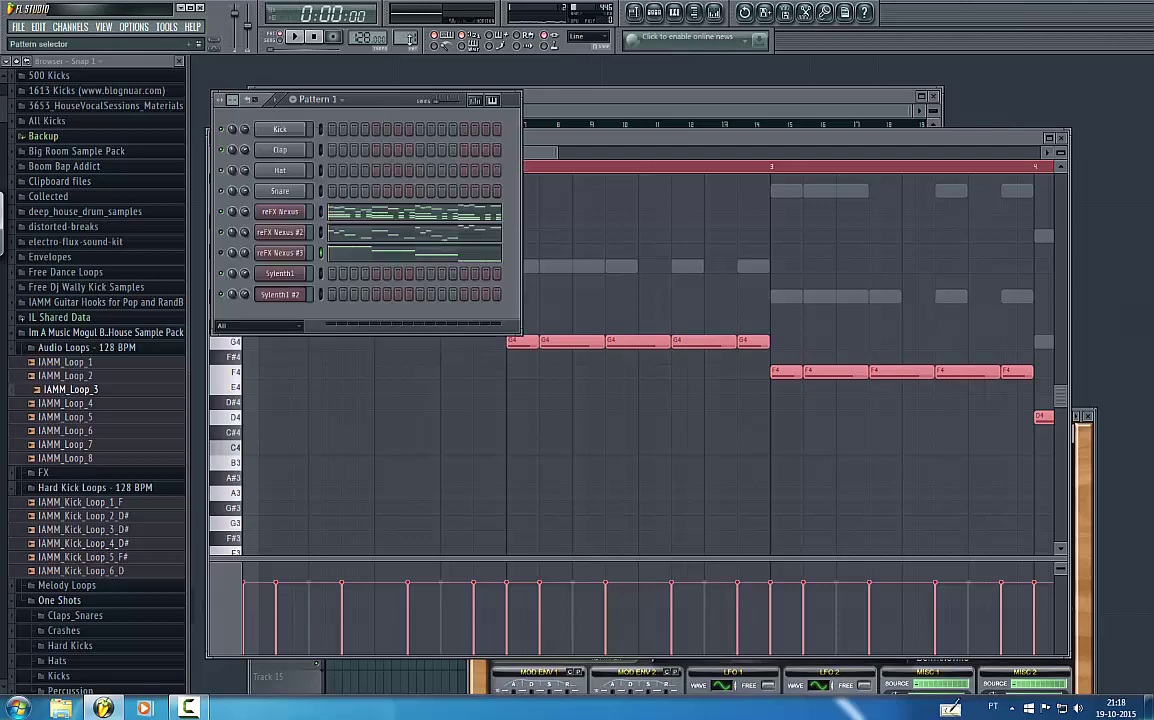
left_click_drag(405, 38, 405, 30)
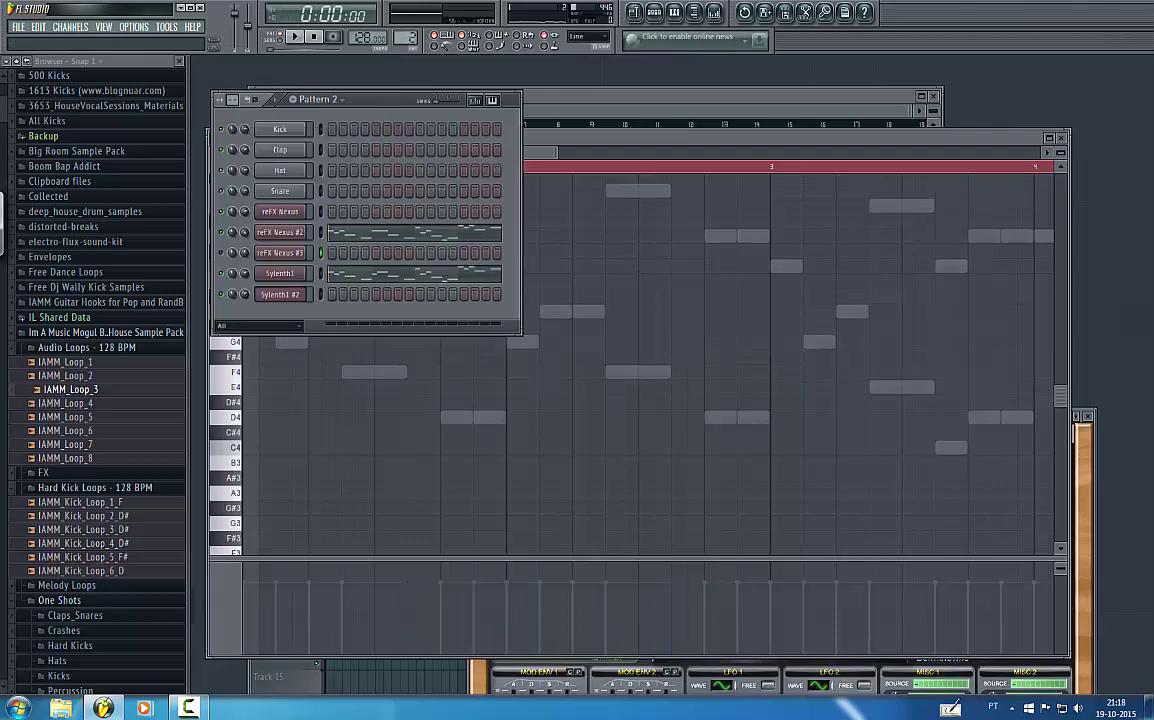
right_click(285, 297)
left_click(318, 302)
- Play the pattern and transpose the Sylenth1 #2 bass line down one octave so it starts on A3
key("space")
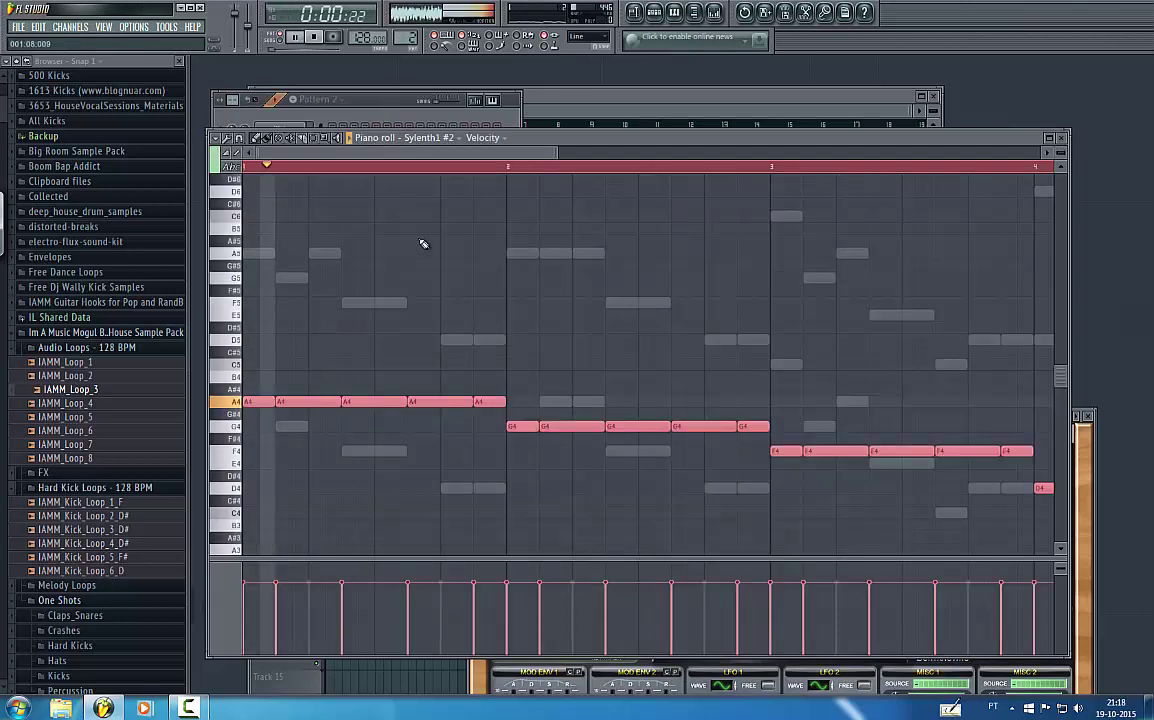
key("space")
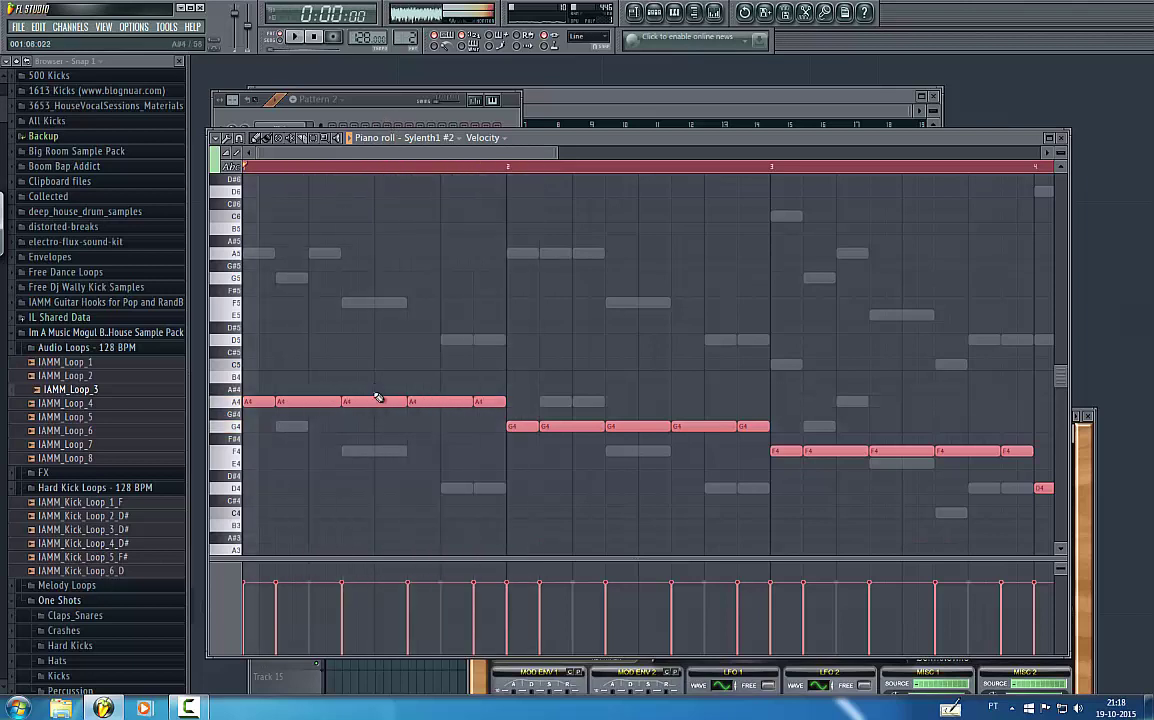
scroll(378, 398, "down", 3)
key("space")
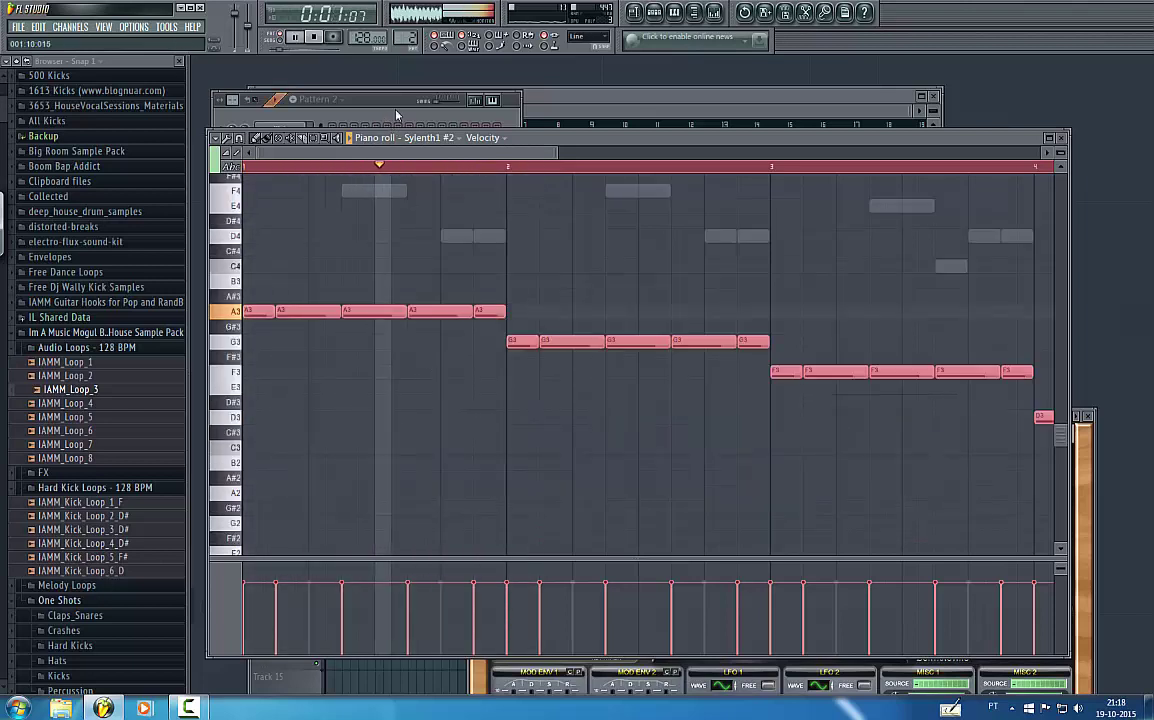
- Change the Sylenth1 #2 preset to 022: VANDALISM:Lead_Monumental and listen to it within the playing pattern
key("F6")
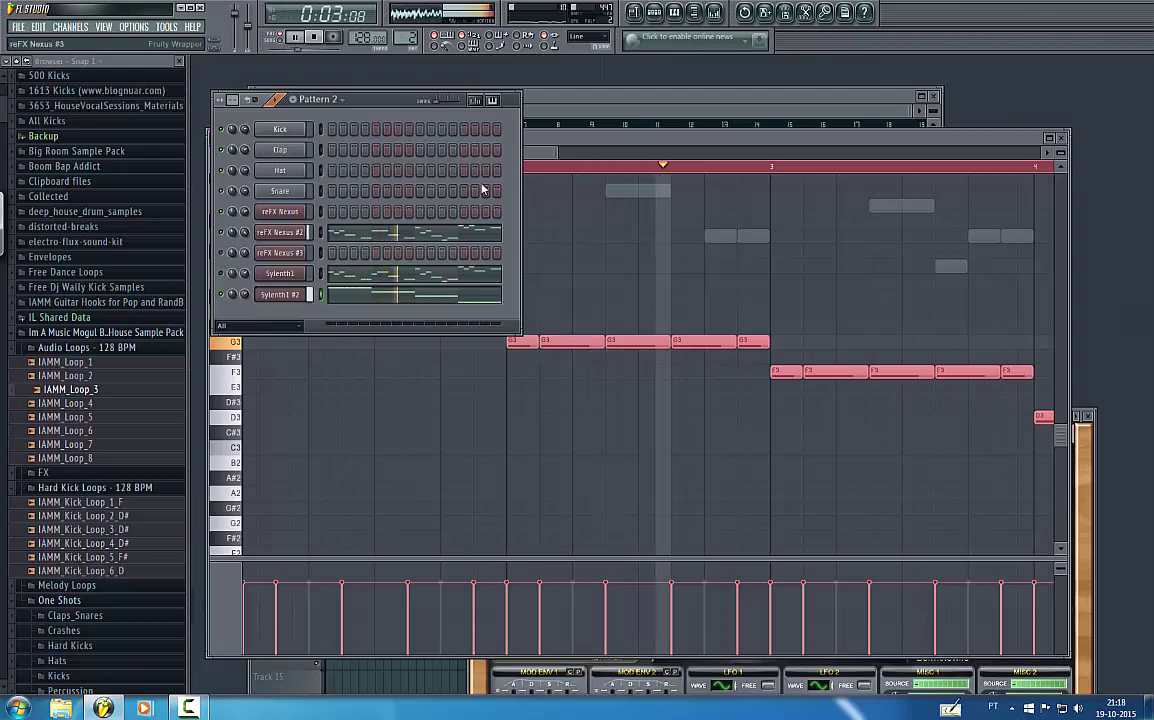
left_click(543, 153)
left_click(389, 108)
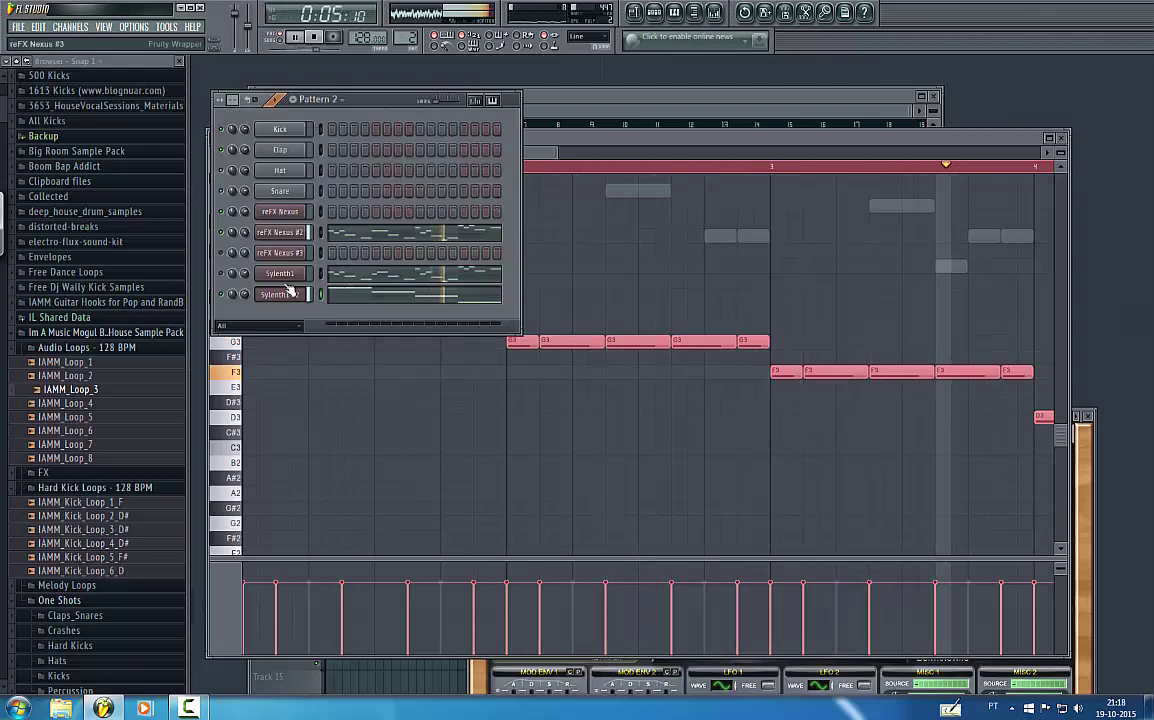
left_click(280, 294)
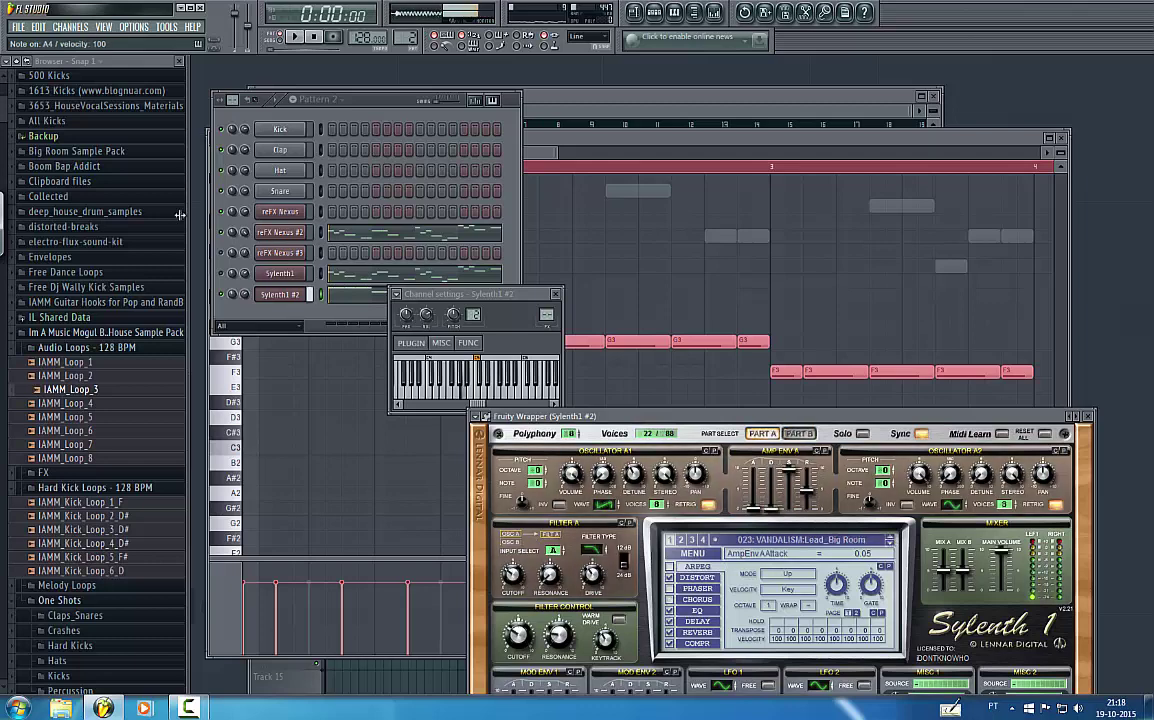
left_click(892, 540)
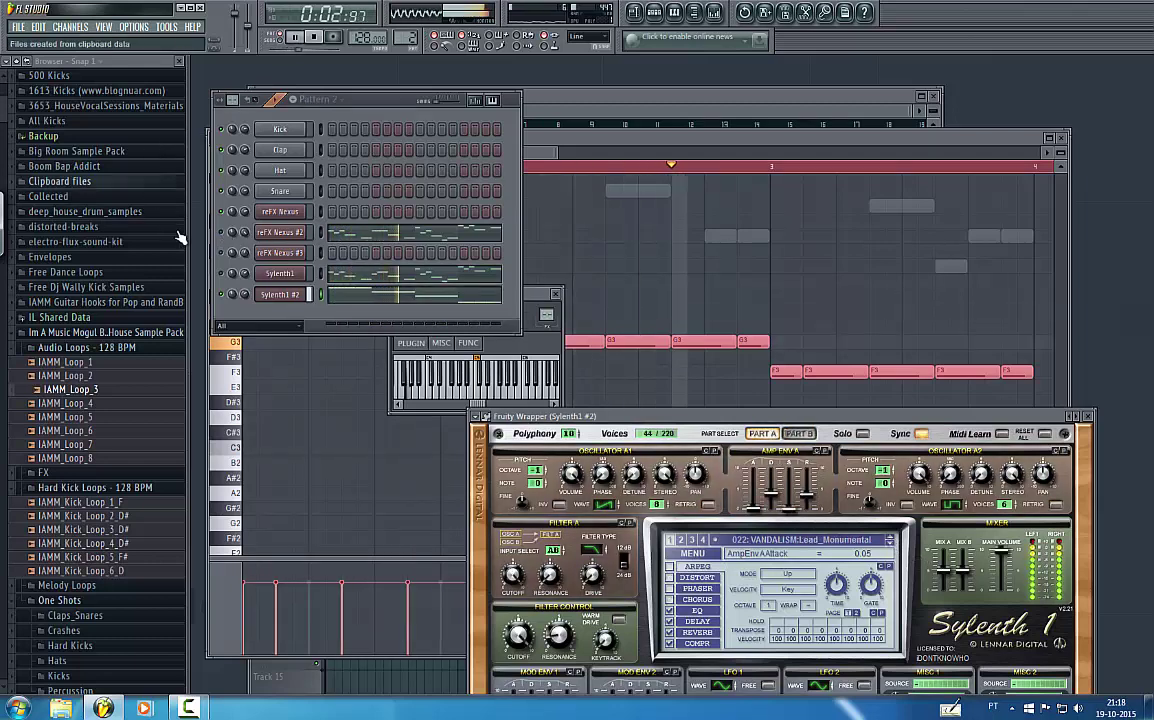
left_click(223, 273)
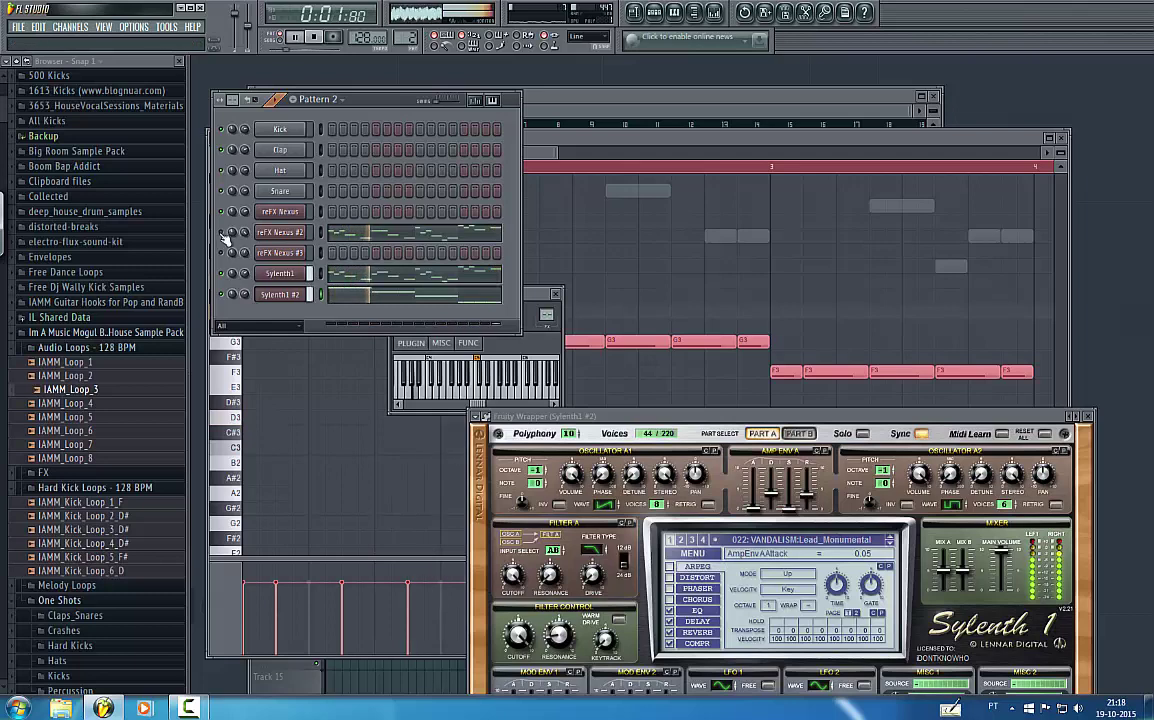
- Copy all melody notes from the reFX Nexus #2 piano roll in Pattern 2
right_click(293, 237)
left_click(322, 249)
key("ctrl+a")
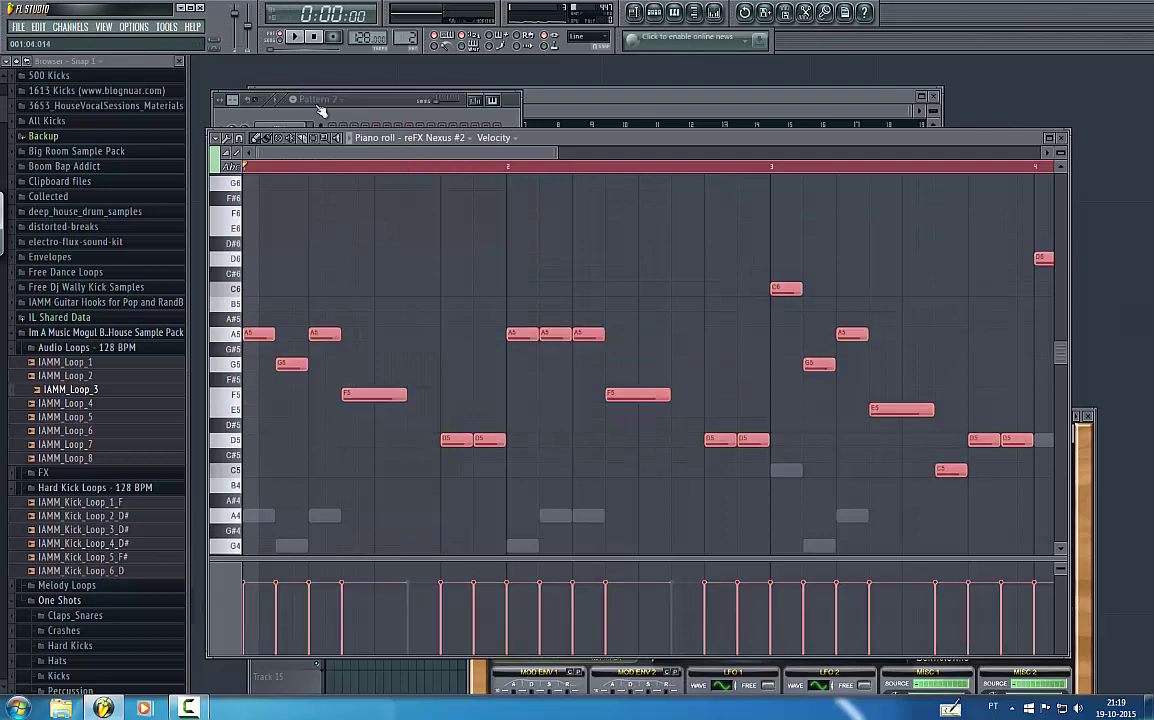
- Clone the Sylenth1 #2 channel and set the copy's preset to 024: VANDALISM:Lead_Move The Crowd!
left_click(290, 100)
right_click(284, 296)
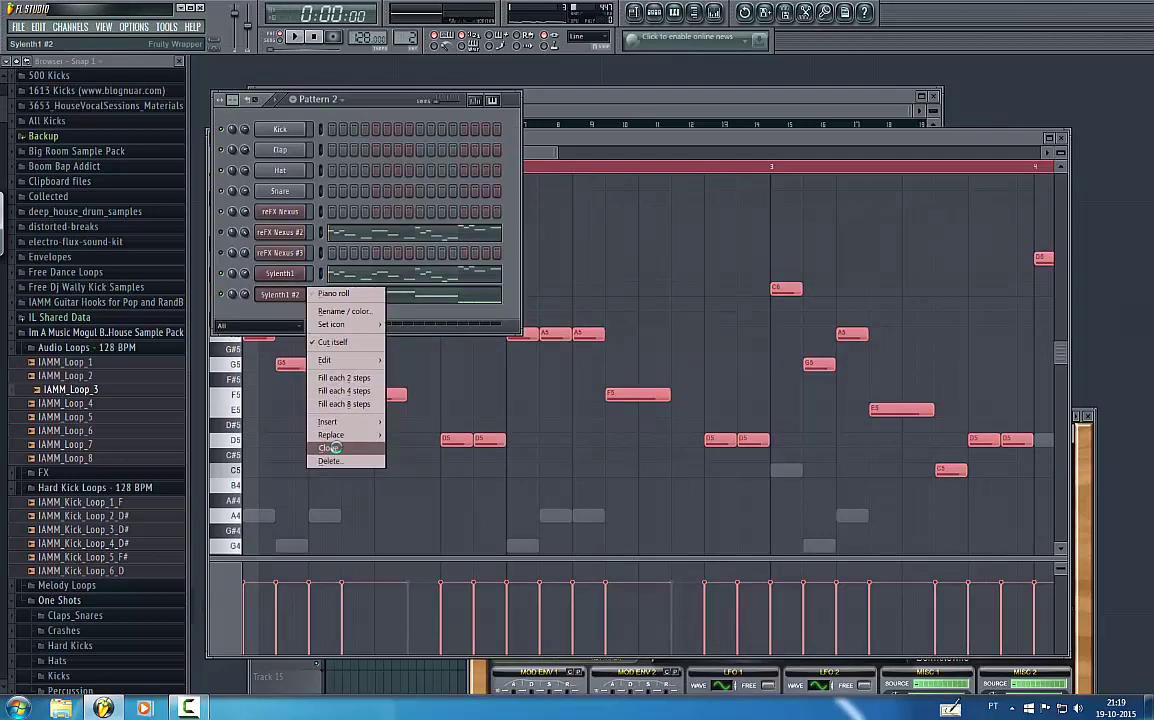
left_click(330, 448)
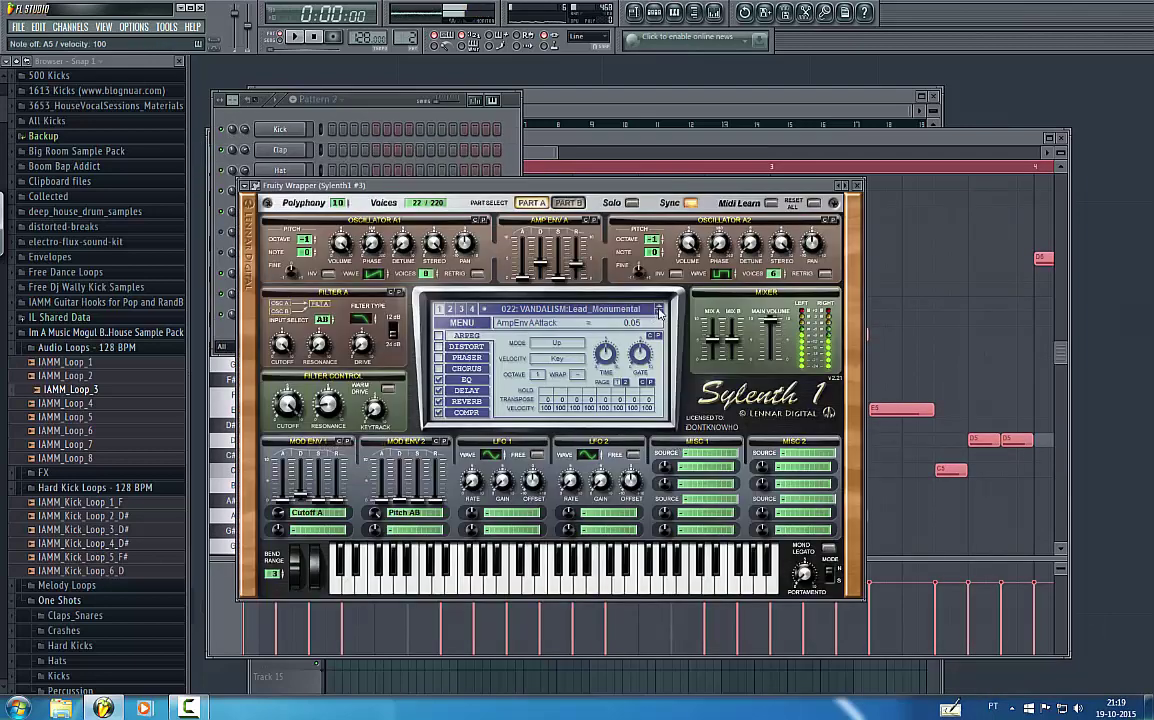
left_click(660, 315)
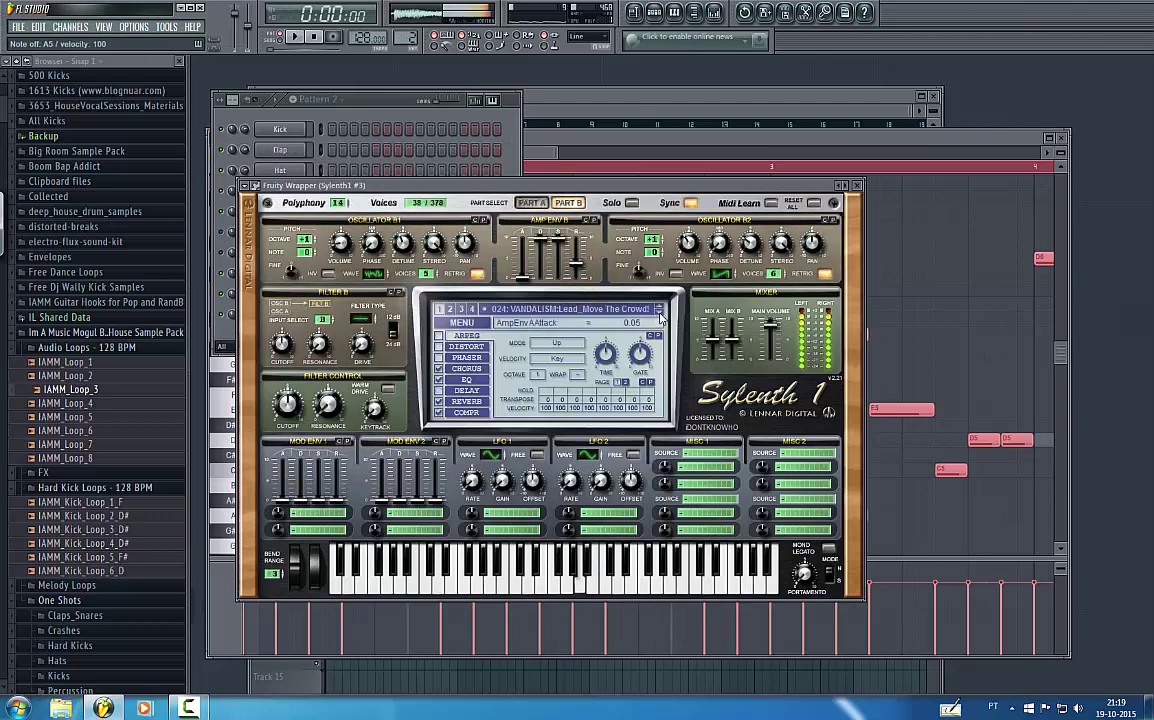
left_click(660, 315)
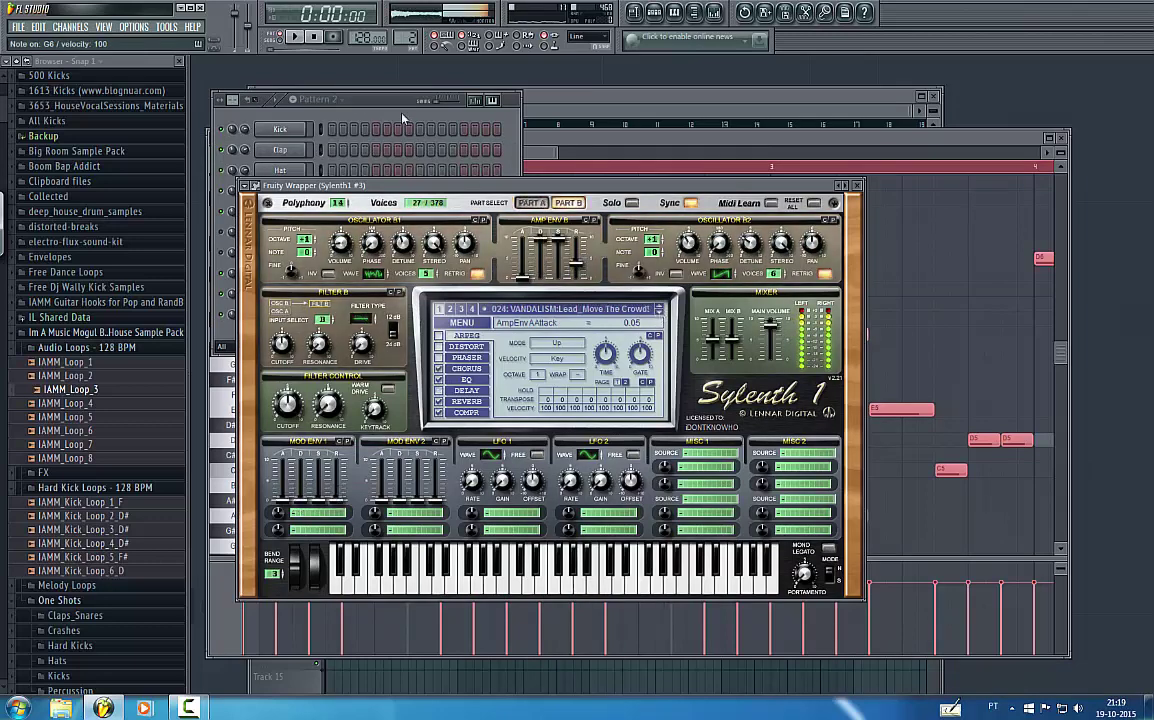
- Paste the copied melody into the Sylenth1 #3 piano roll and play Pattern 2 with the new layer
left_click(362, 101)
right_click(286, 301)
left_click(335, 314)
key("ctrl+v")
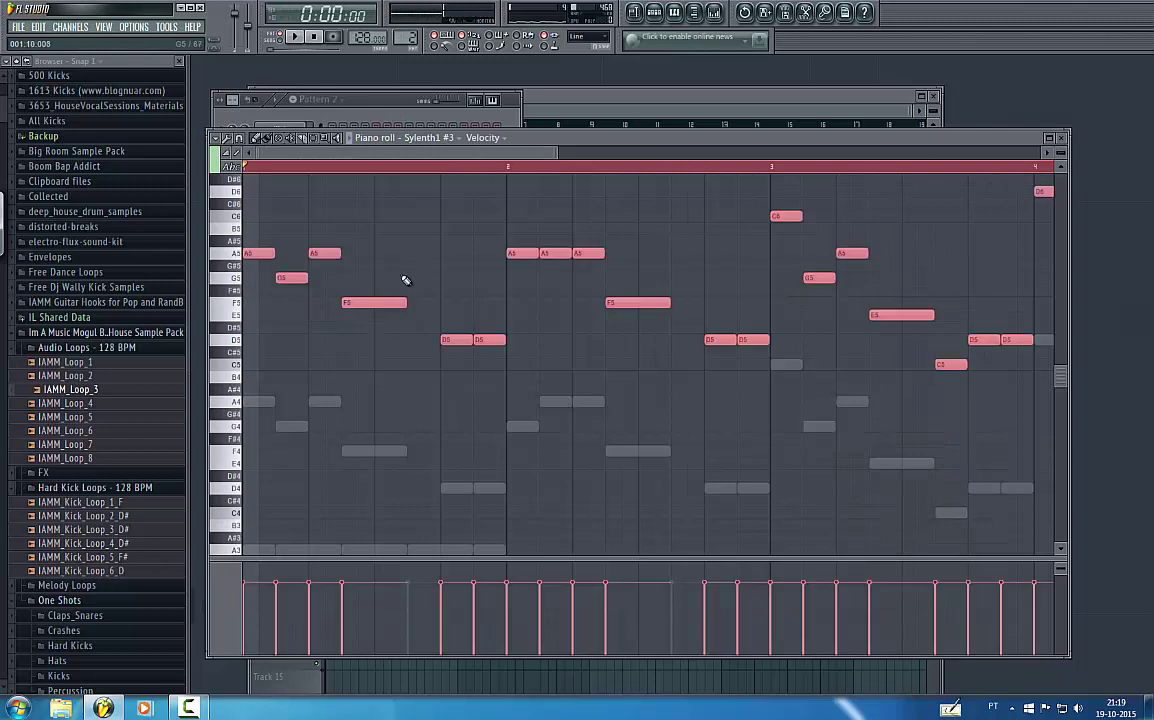
key("space")
scroll(407, 284, "up", 5)
left_click(376, 104)
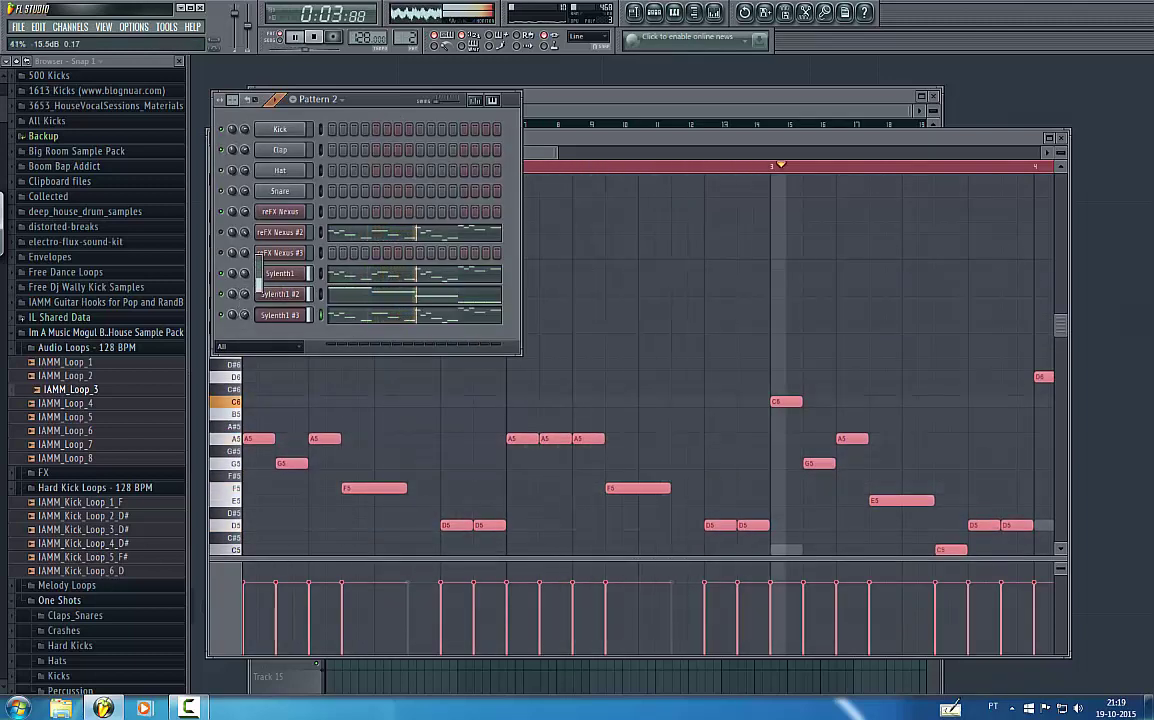
- Replace the long E5 in bar 3 of the Sylenth1 #3 melody with an E5, a short E5 and a short F5
left_click_drag(597, 135, 601, 101)
left_click_drag(497, 121, 660, 147)
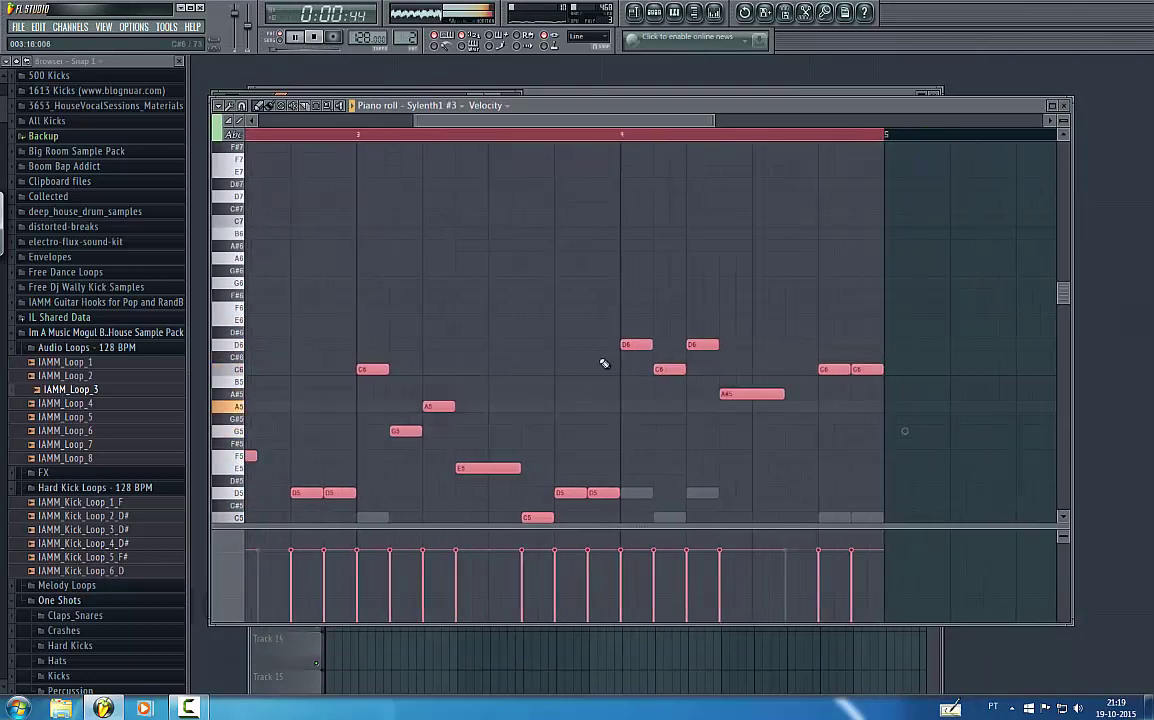
scroll(600, 363, "up", 1)
scroll(596, 362, "down", 4)
key("ctrl+d")
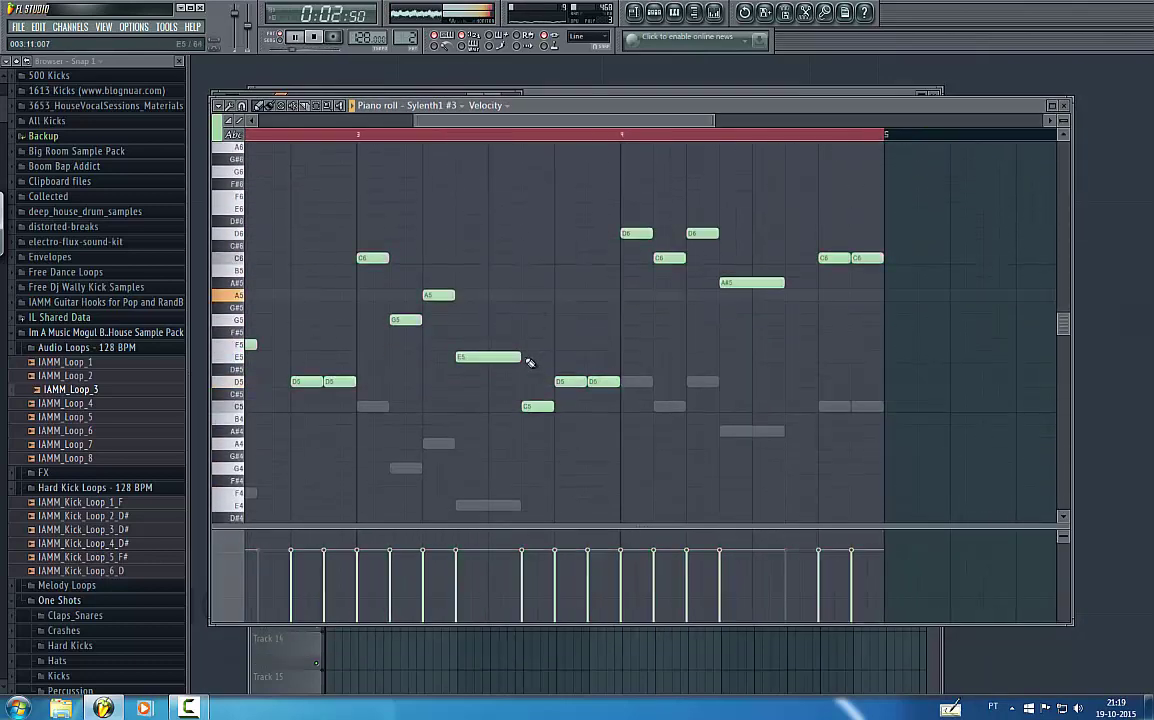
mouse_move(515, 357)
left_mouse_down()
mouse_move(492, 359)
mouse_move(503, 357)
left_mouse_up()
left_click(503, 357)
left_click(527, 344)
right_click(527, 344)
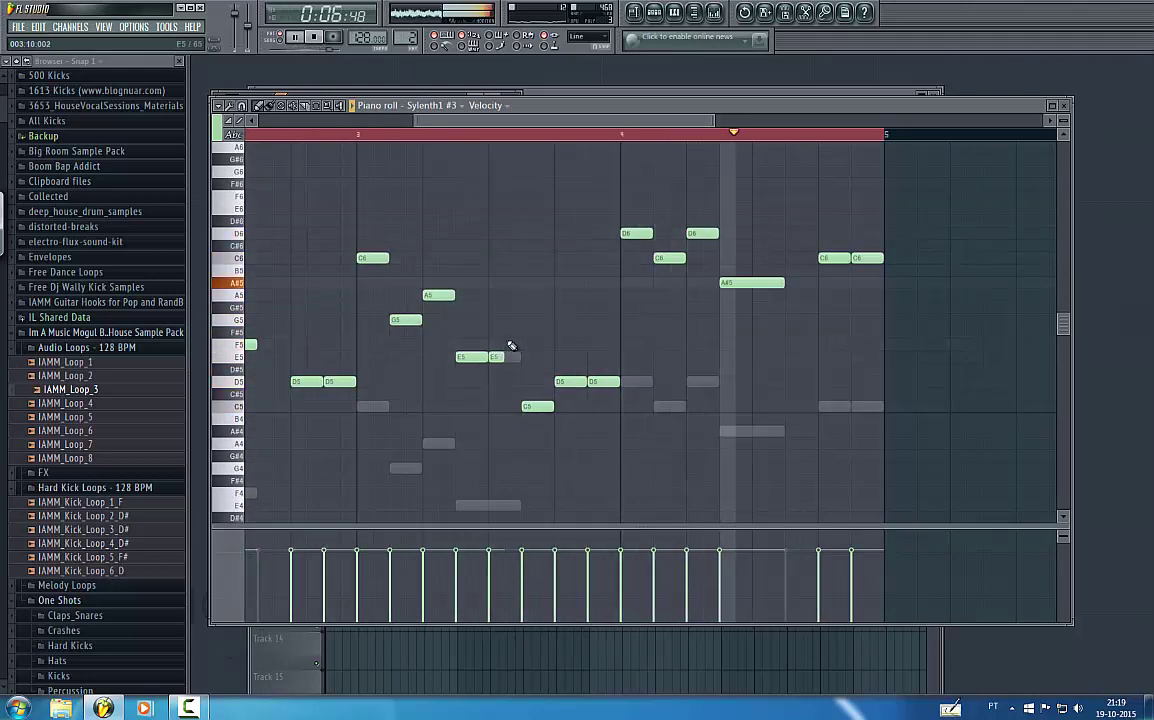
left_click(511, 345)
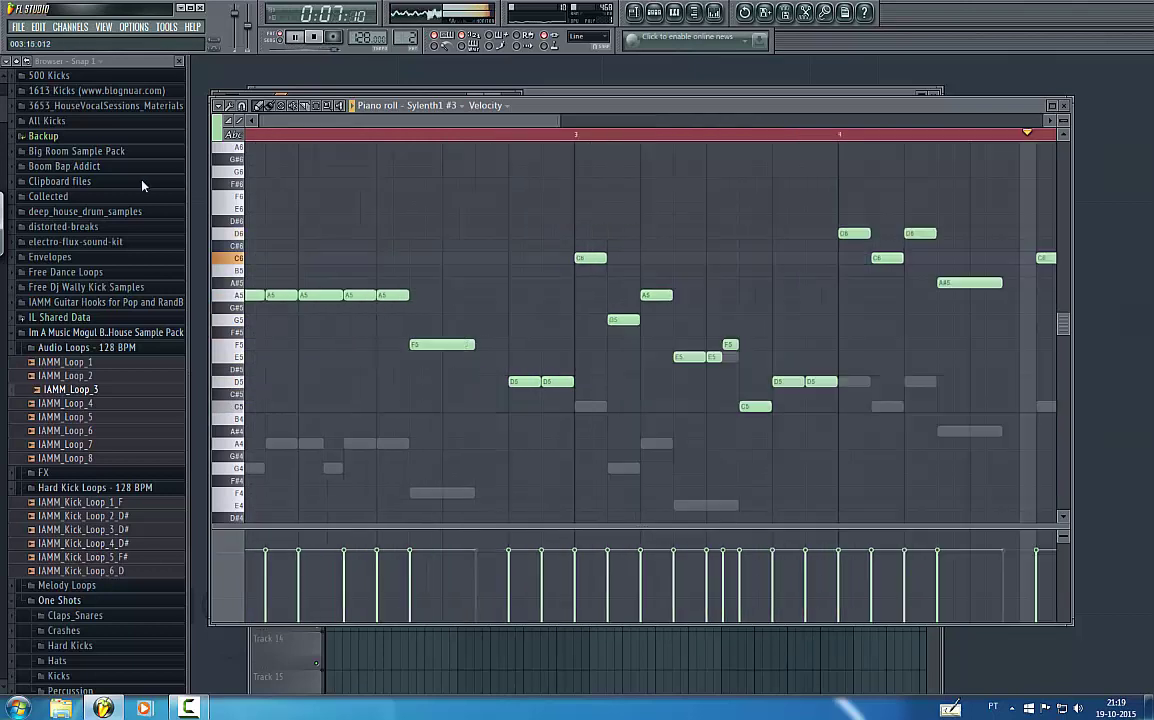
- Extend the F5 passage in bar 1 of Sylenth1 #3 with a short F5 and a short E5 before the D5 notes
key("space")
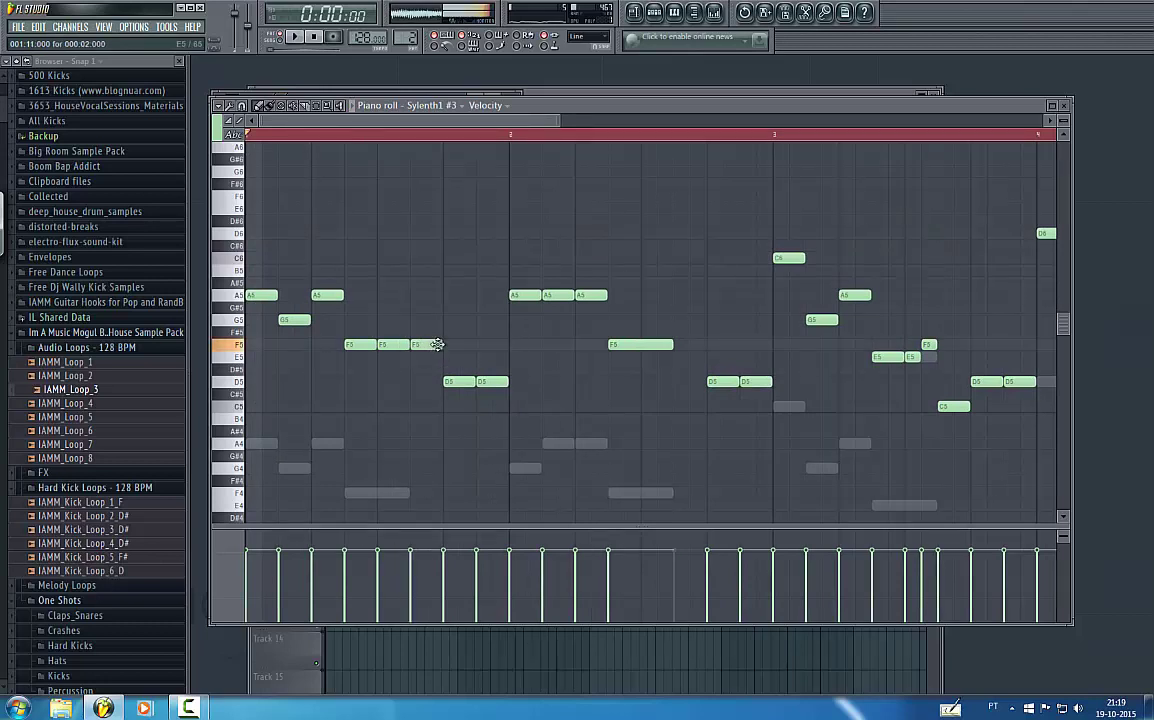
key("space")
left_click(433, 357)
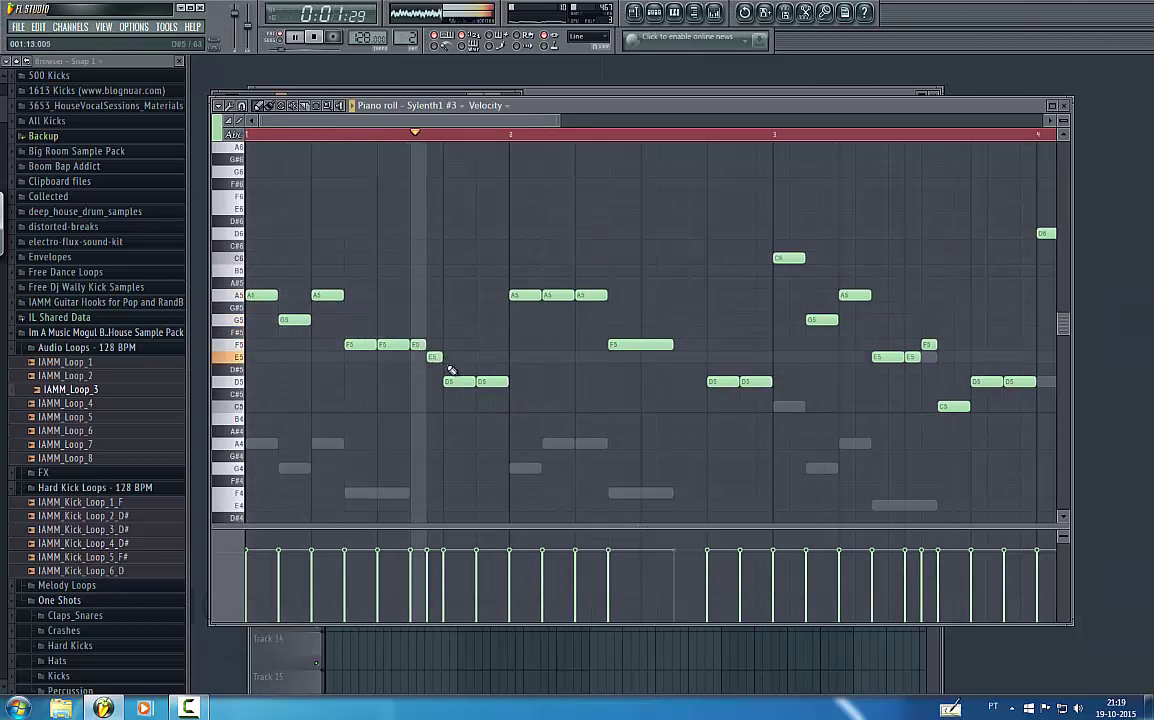
- In bar 1 of Sylenth1 #3, delete the second F5 and make the short F5 start one step earlier, lasting until the E5
key("space")
right_click(396, 345)
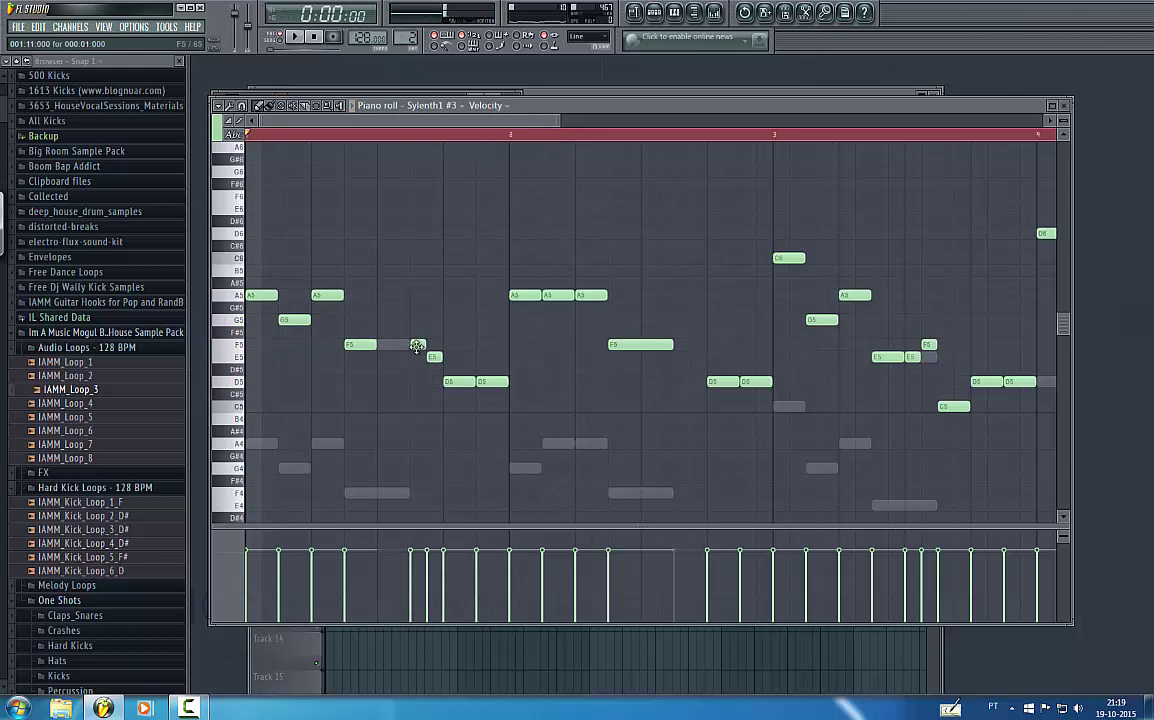
key("space")
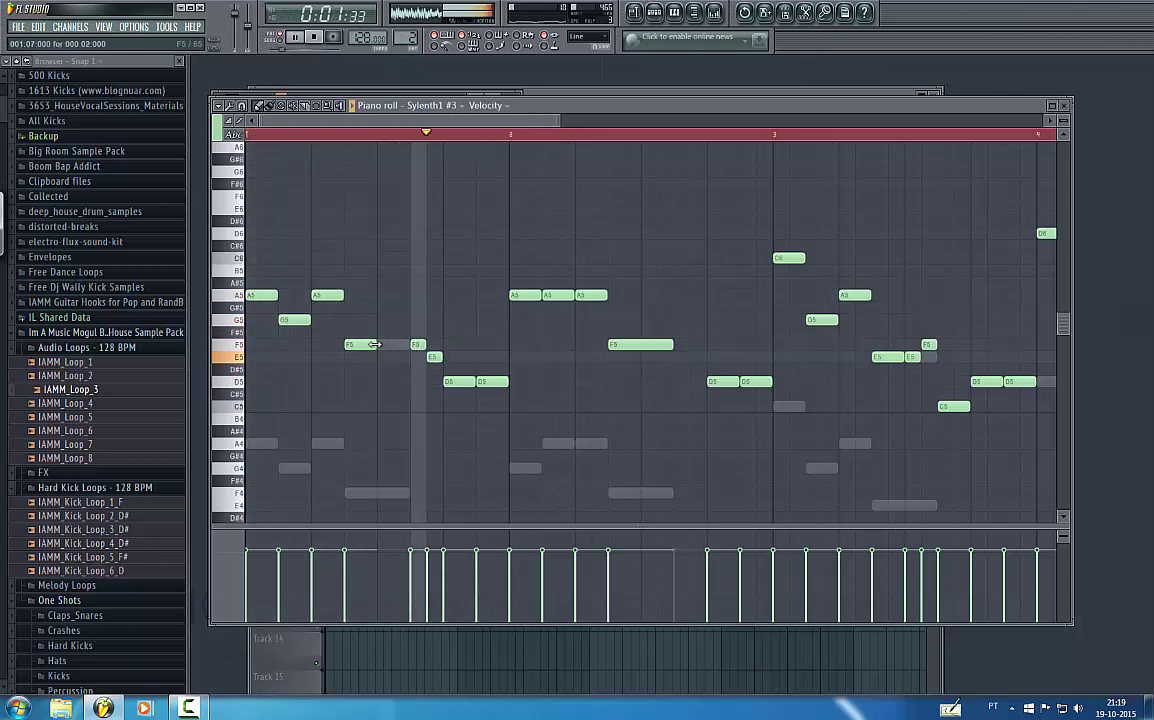
key("space")
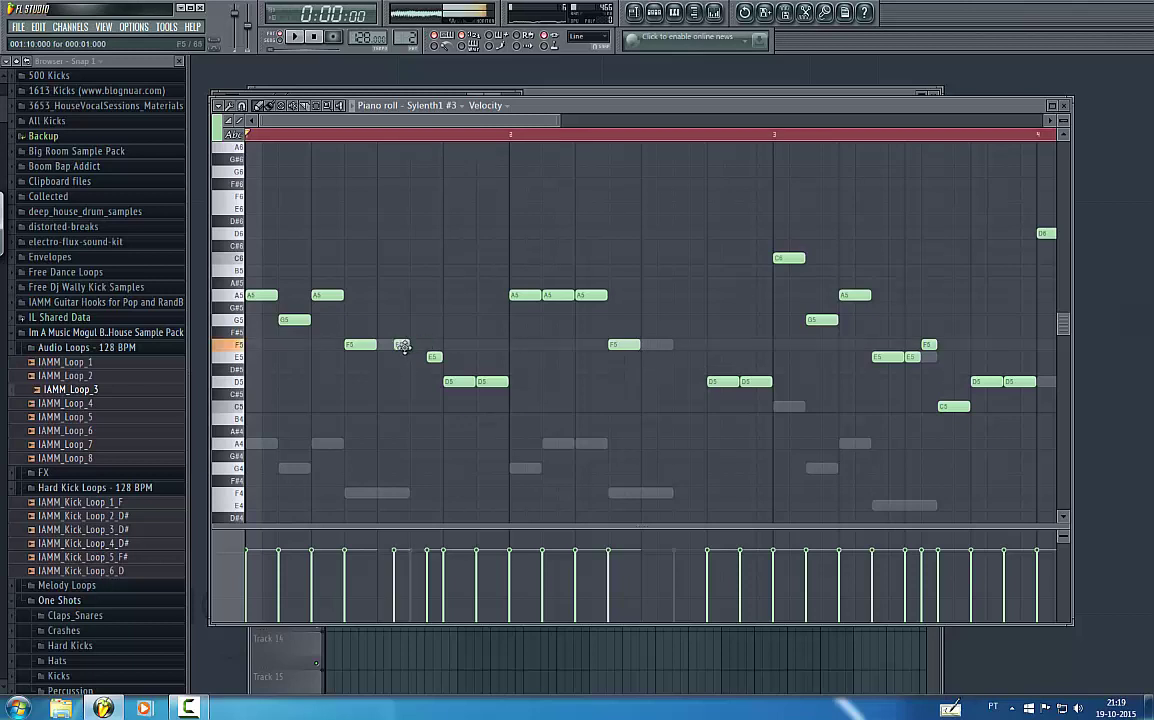
left_click_drag(408, 345, 427, 347)
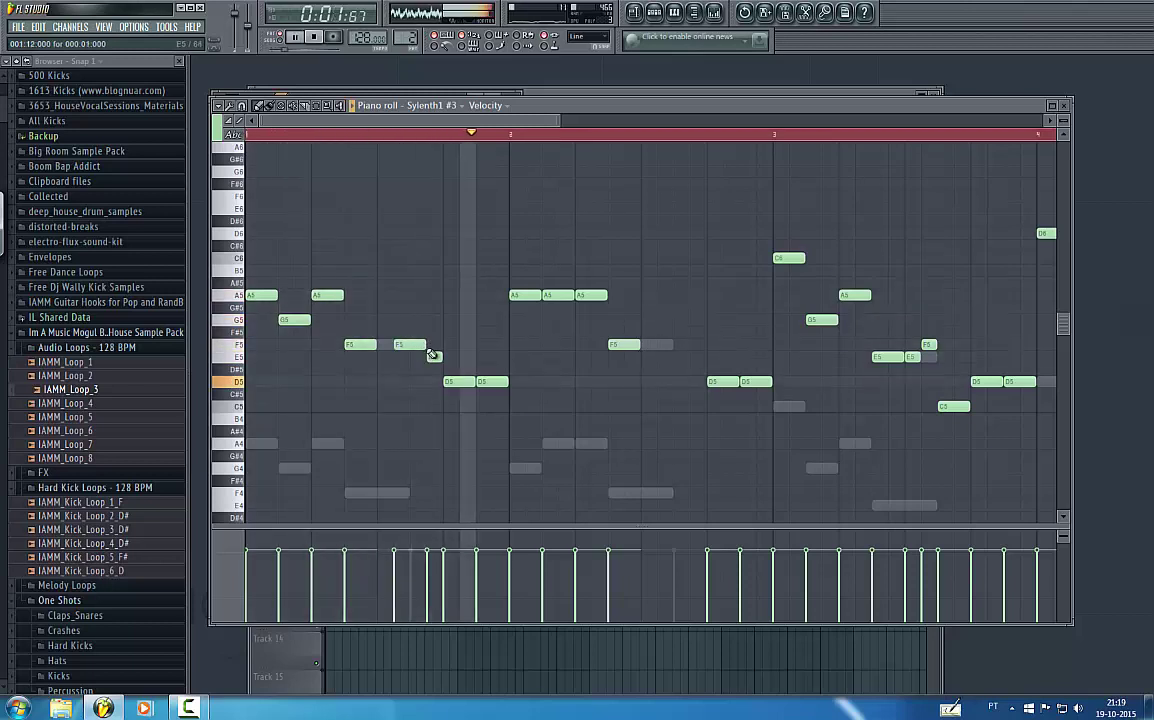
key("space")
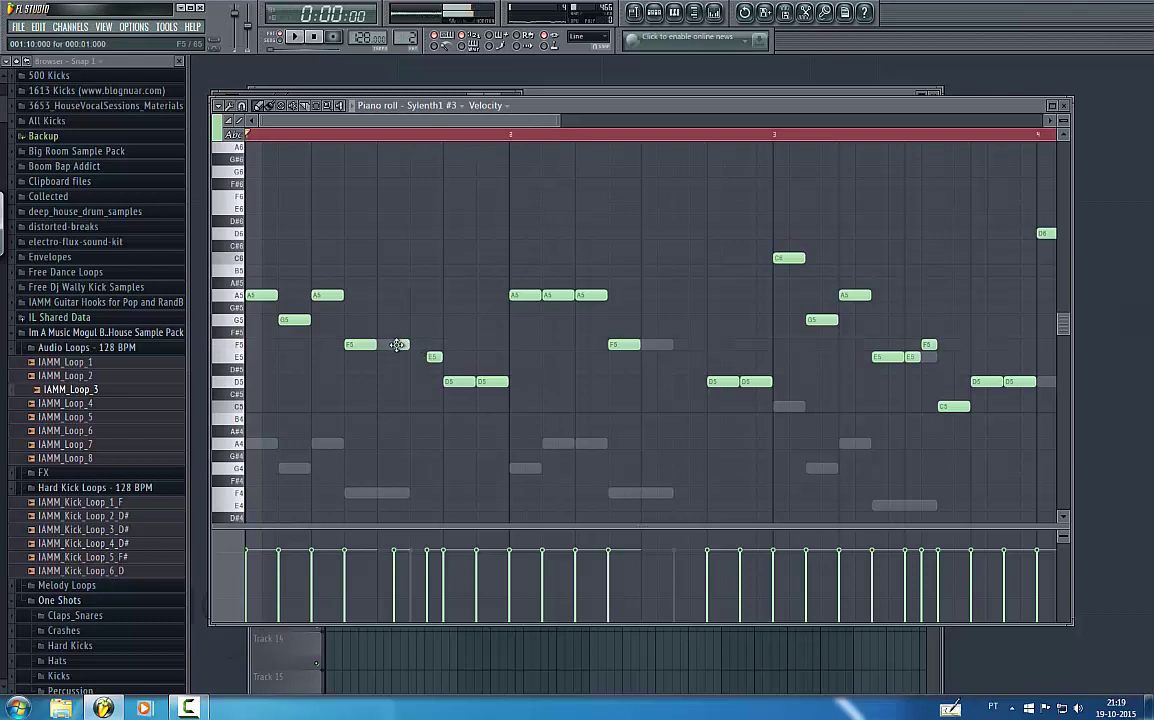
left_click_drag(408, 344, 422, 345)
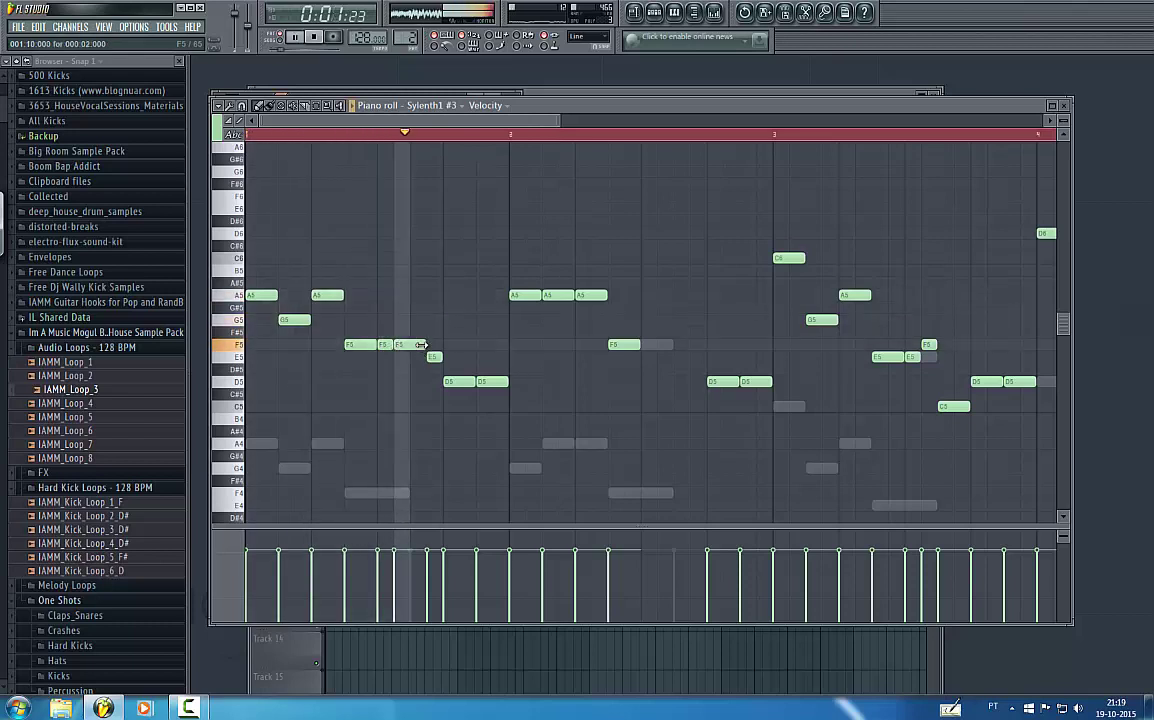
right_click(384, 344)
key("space")
key("space")
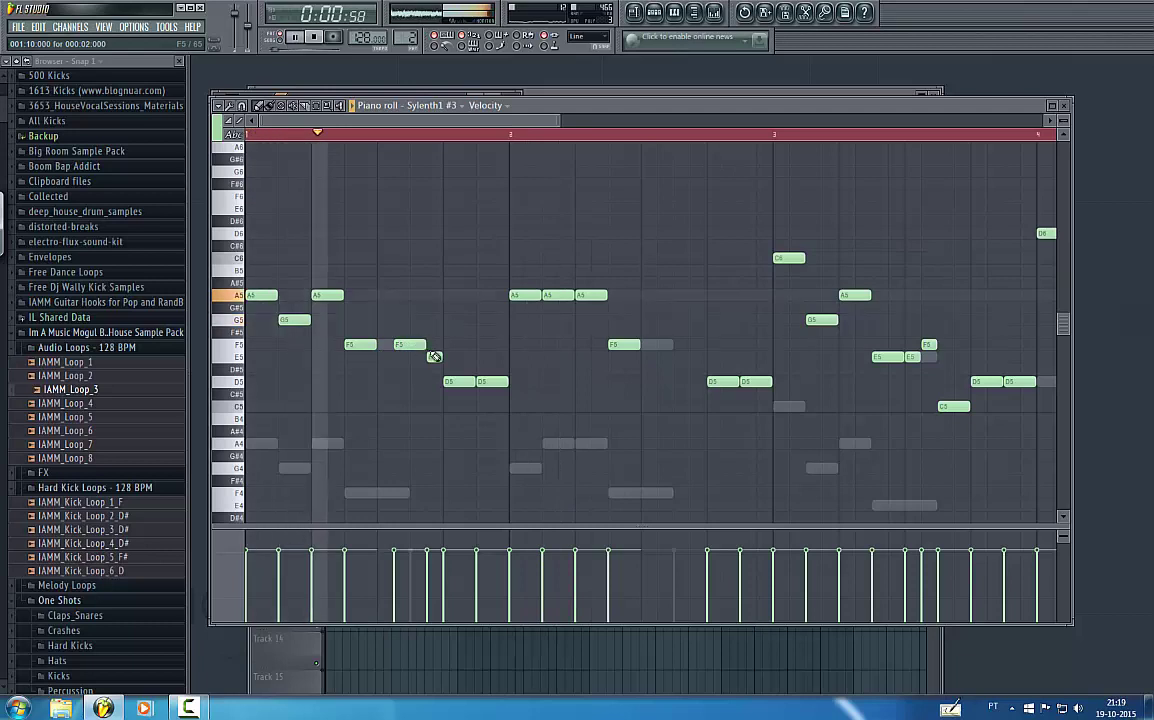
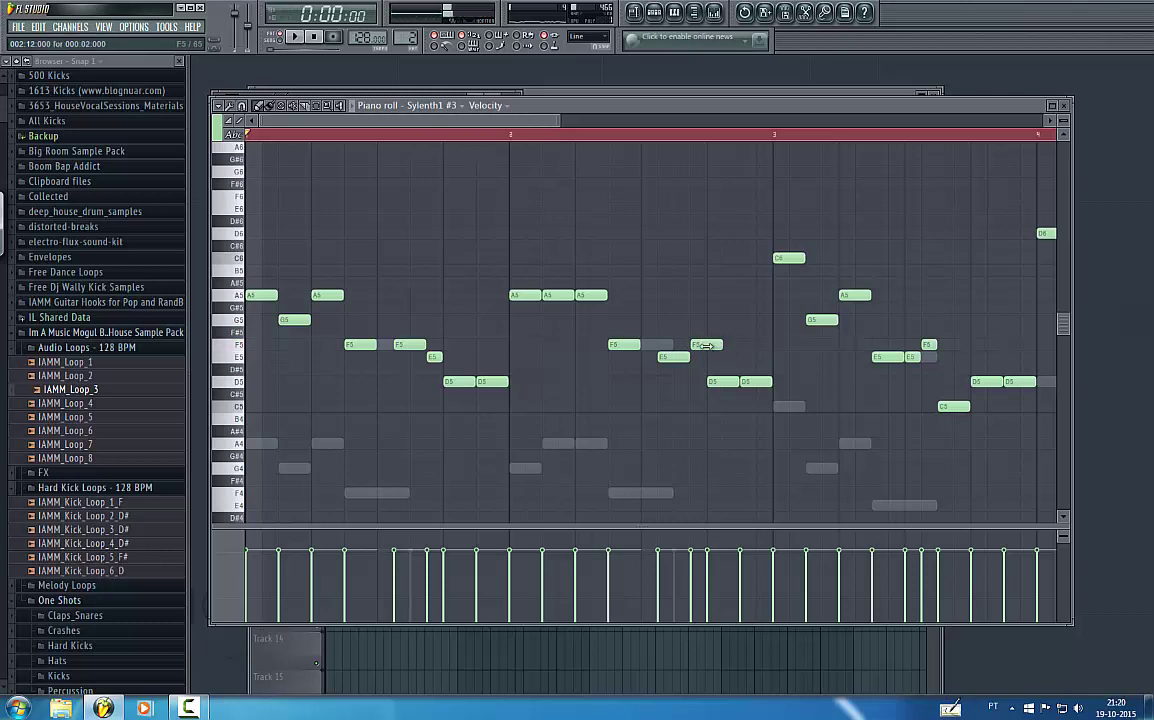
- Raise the two D5 notes ending bar 2 of Sylenth1 #3 to F5, shorten the F5 before them, and replay the pattern
left_click_drag(721, 380, 756, 344)
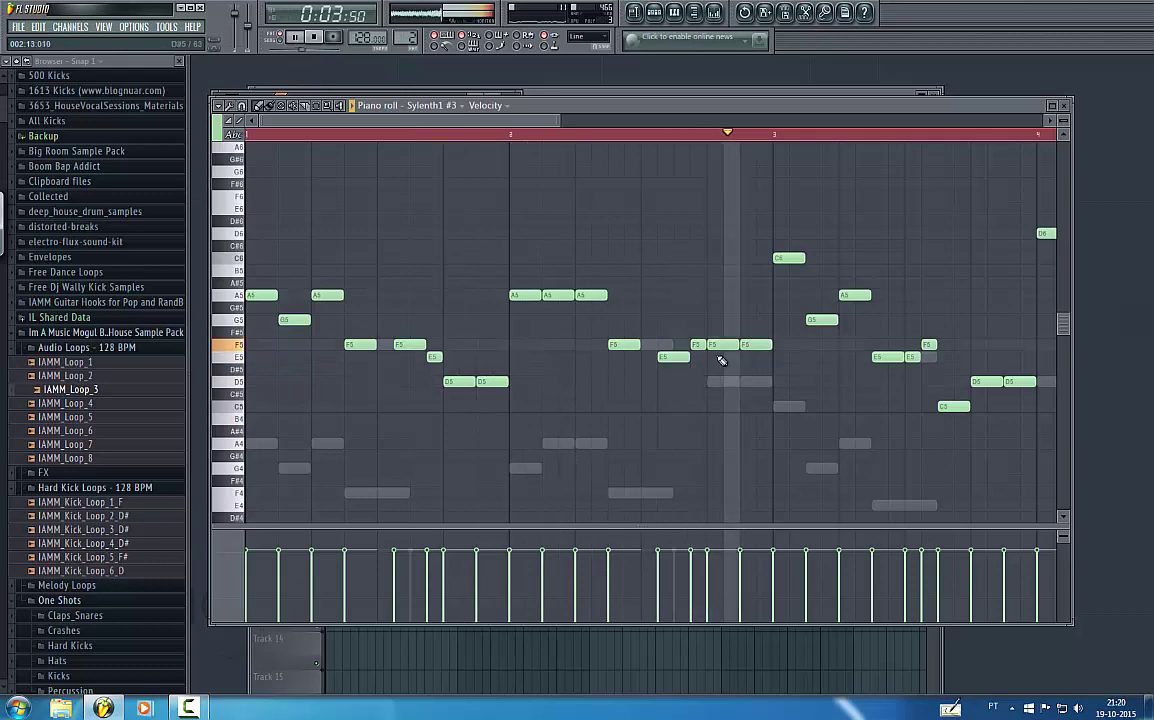
left_click_drag(495, 128, 708, 142)
key("space")
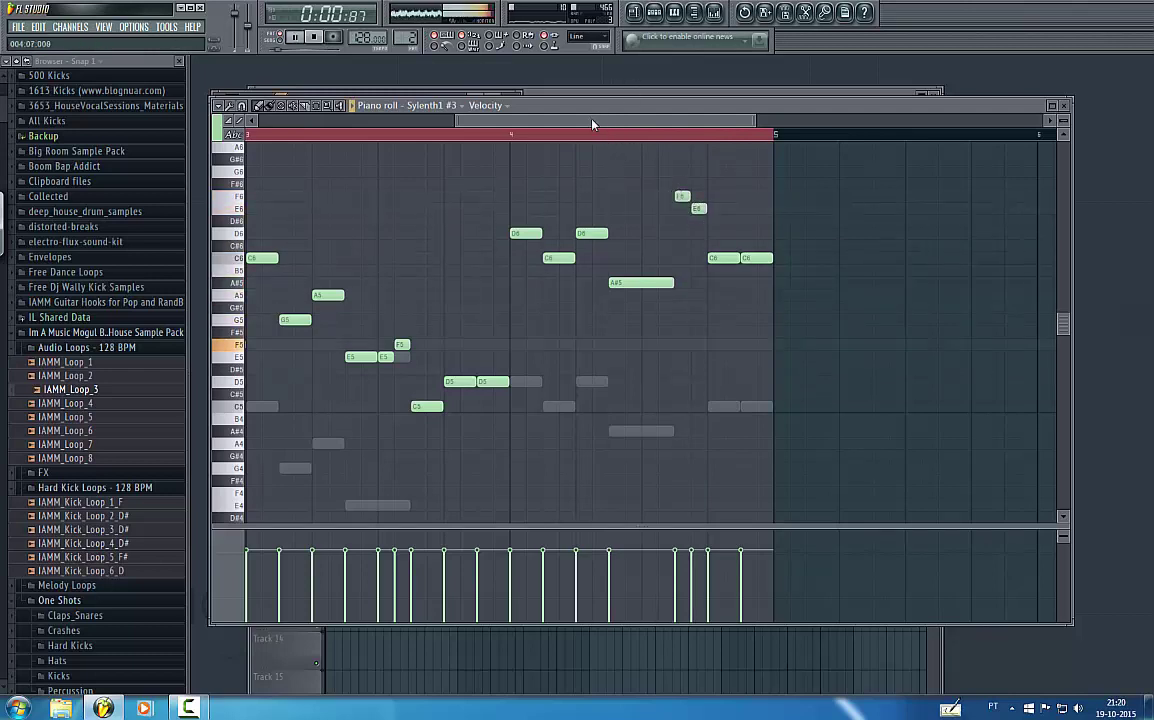
- In bar 3 of Sylenth1 #3, move the C5 two steps earlier and the short E5 and F5 pair two steps later
left_click_drag(592, 124, 554, 128)
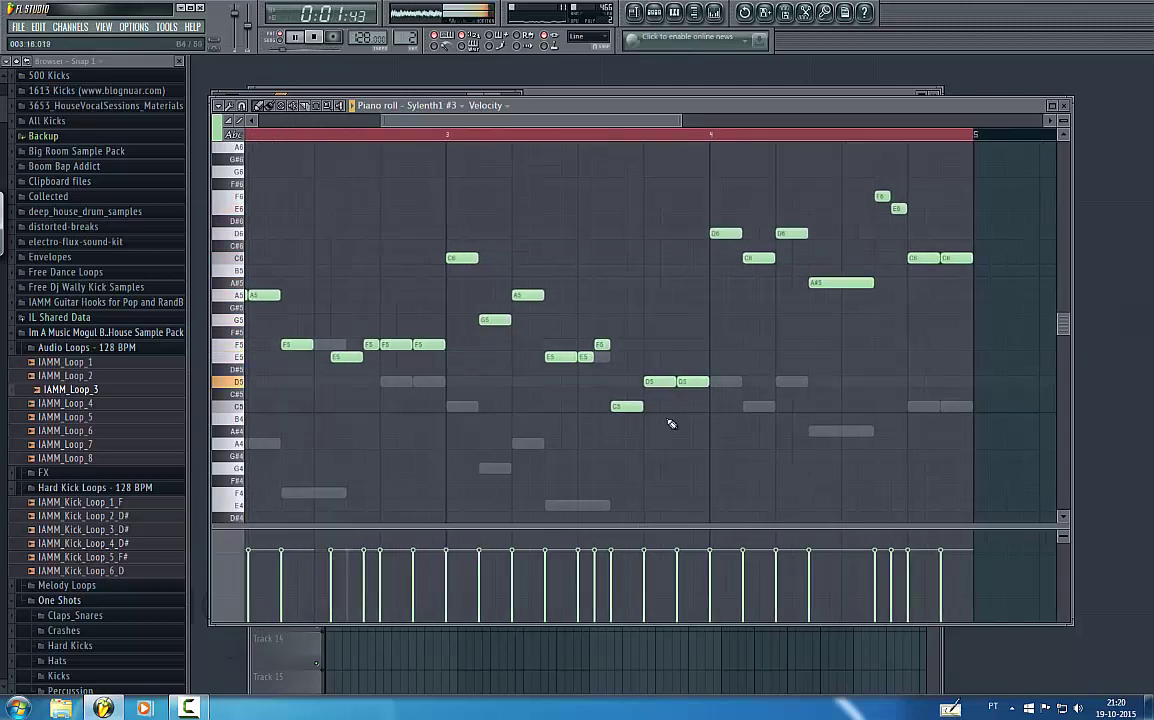
left_click_drag(621, 406, 598, 406)
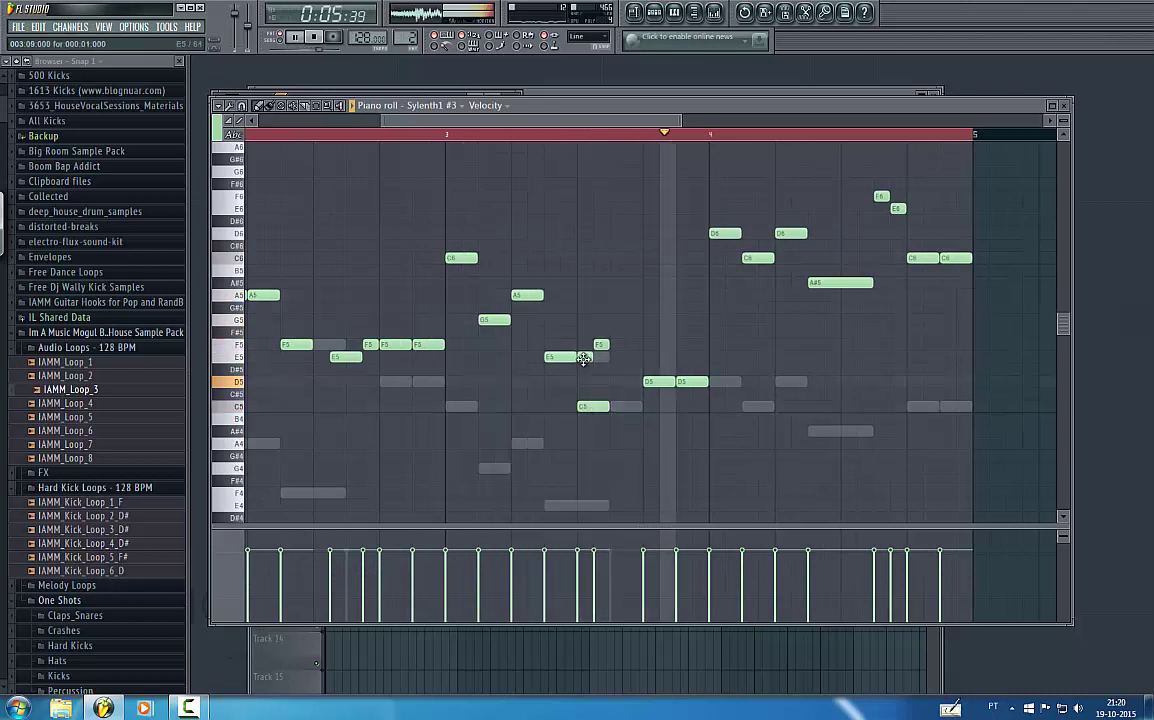
left_click_drag(585, 358, 617, 358)
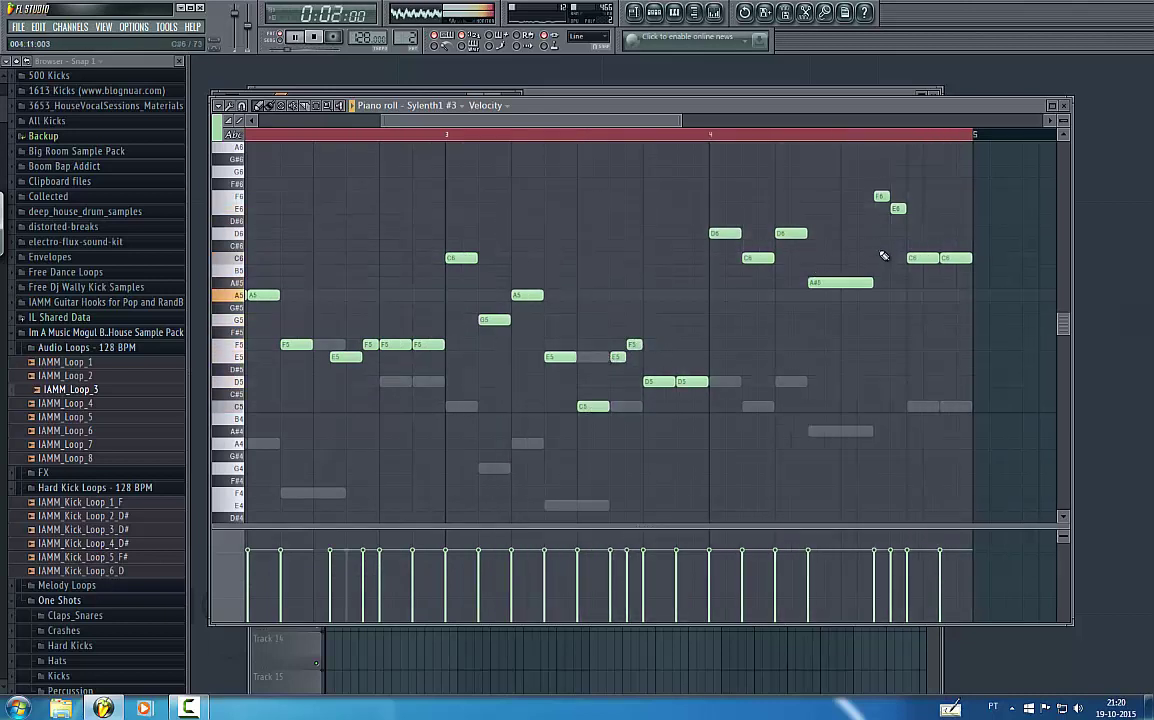
- In bar 4 of Sylenth1 #3, shorten the A#5 and make the F6 start one step earlier at double length
left_click_drag(658, 122, 682, 140)
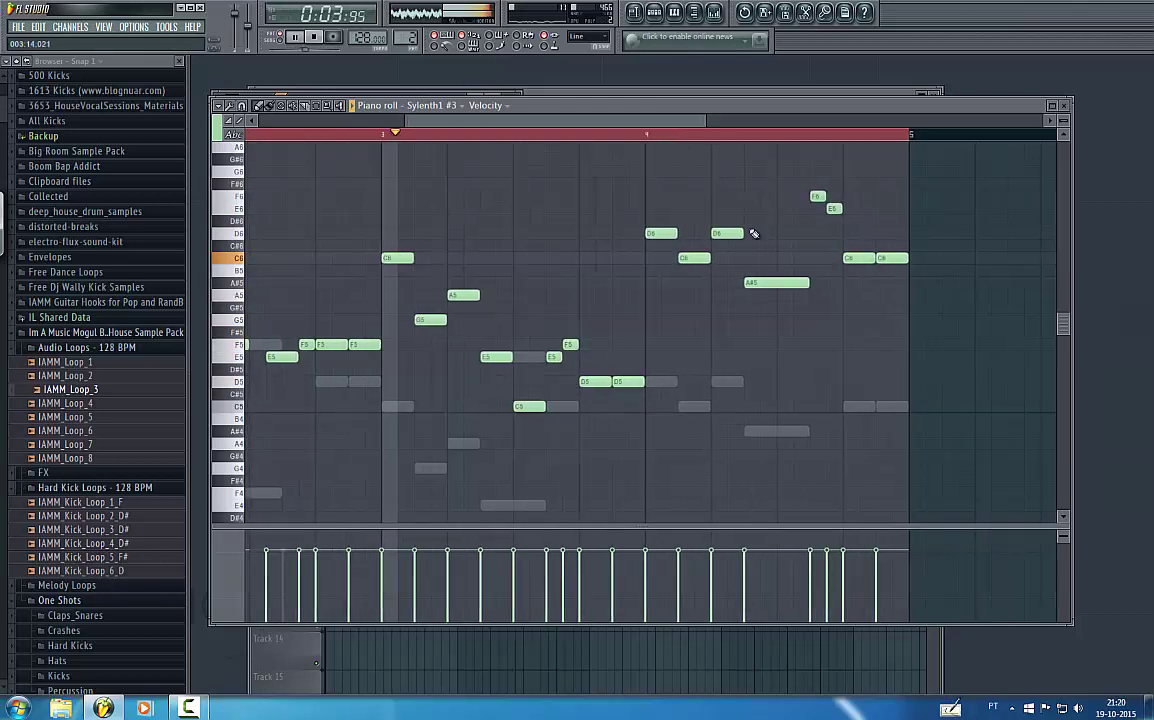
left_click_drag(804, 282, 788, 282)
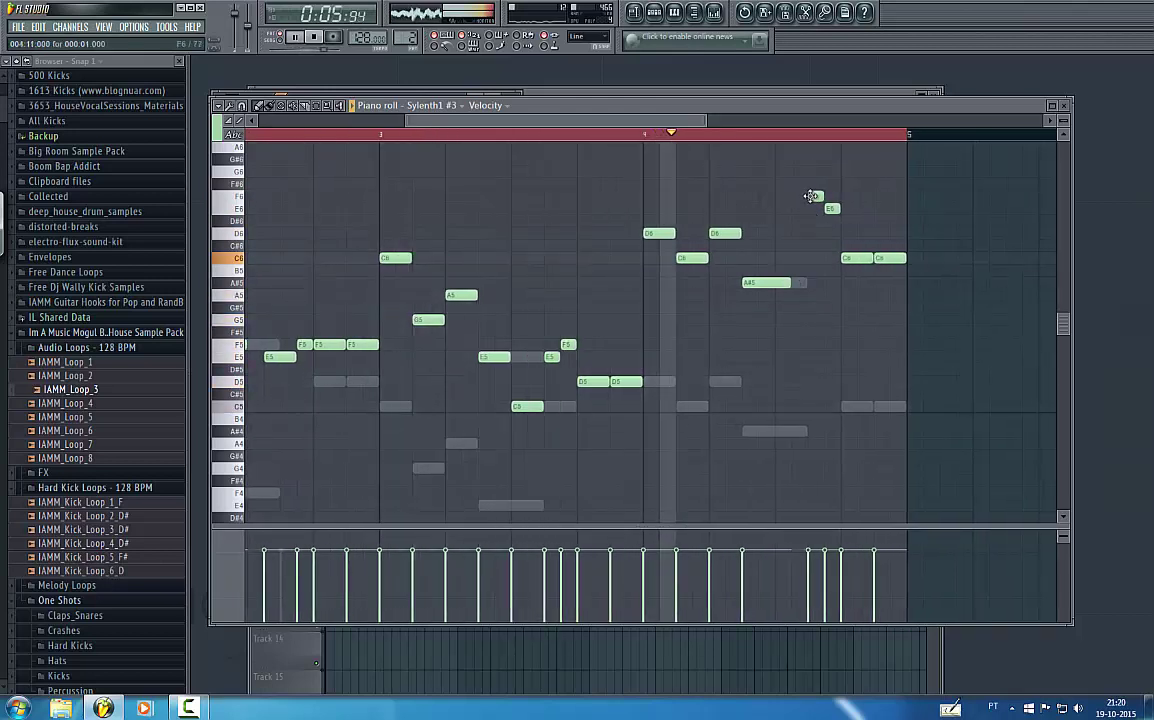
left_click_drag(812, 197, 797, 199)
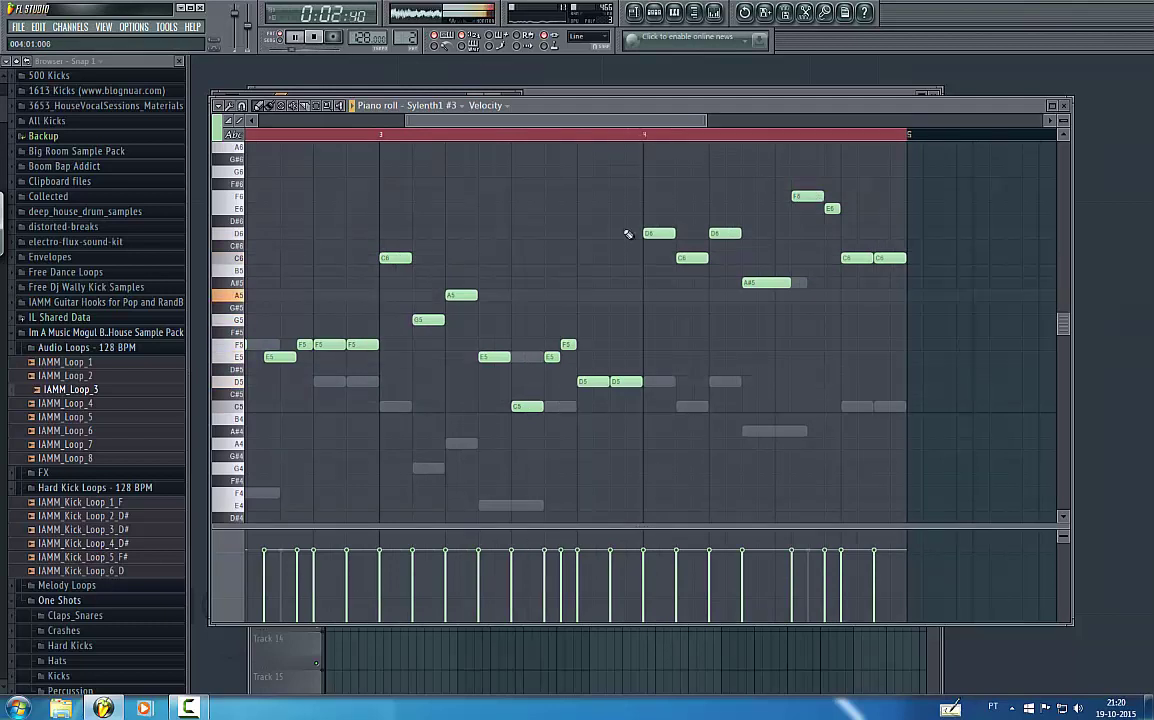
- In bar 3 of Sylenth1 #3, replace the short E5 and F5 with one longer F5 and the C5 with a D5
right_click(565, 345)
left_click_drag(555, 358, 570, 360)
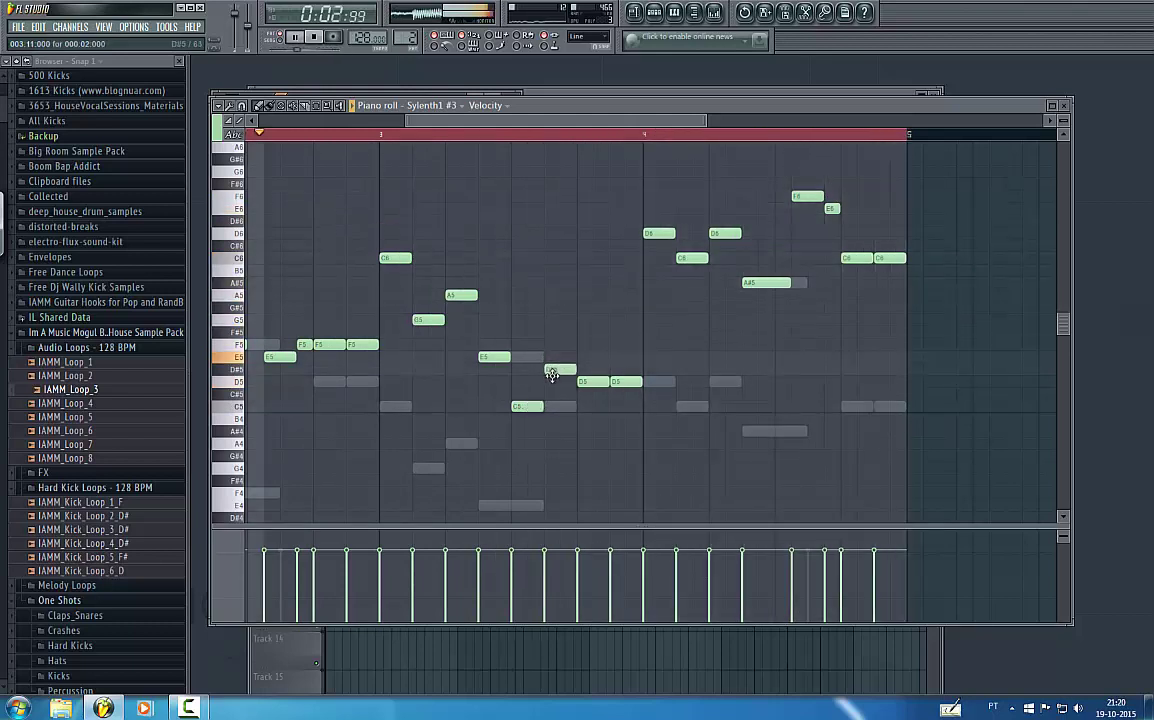
left_click_drag(552, 375, 552, 350)
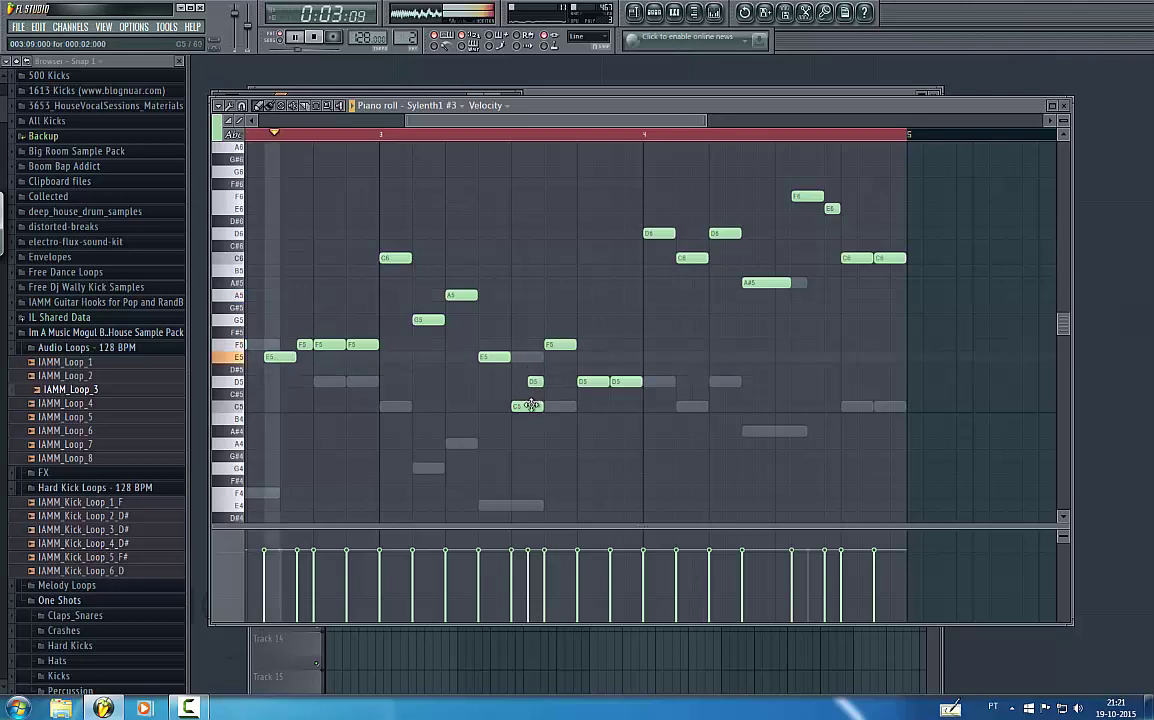
right_click(529, 405)
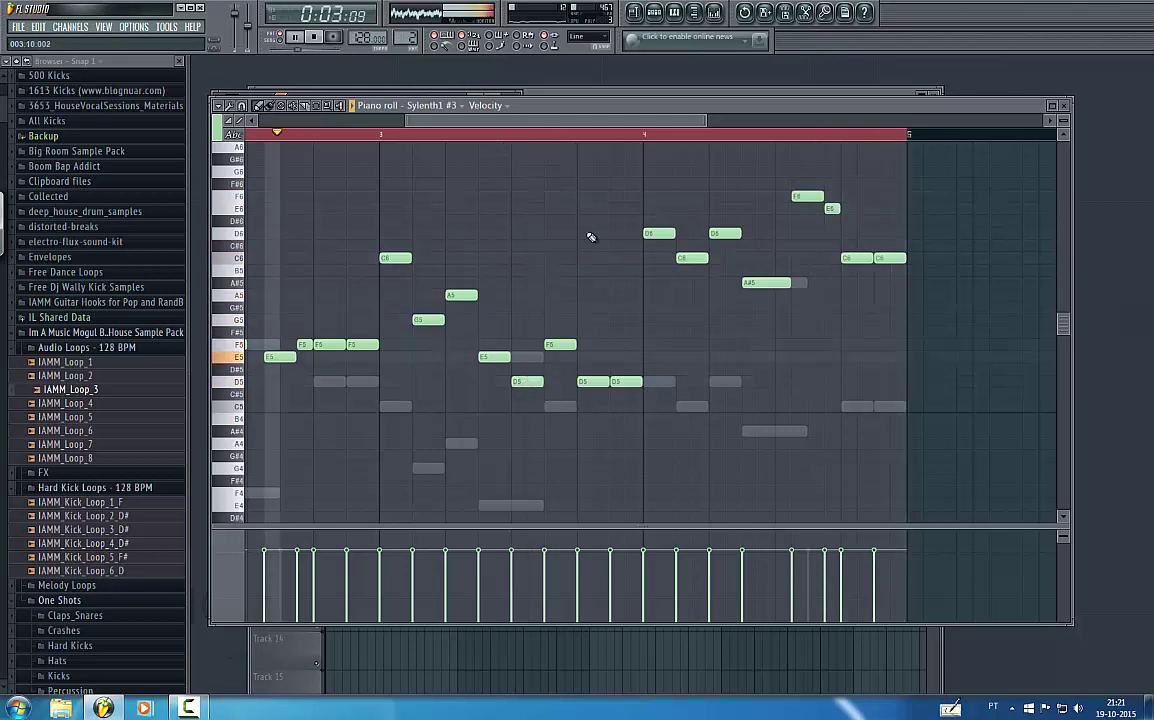
mouse_move(573, 345)
left_mouse_down()
mouse_move(558, 346)
mouse_move(571, 346)
left_mouse_up()
left_click(566, 357)
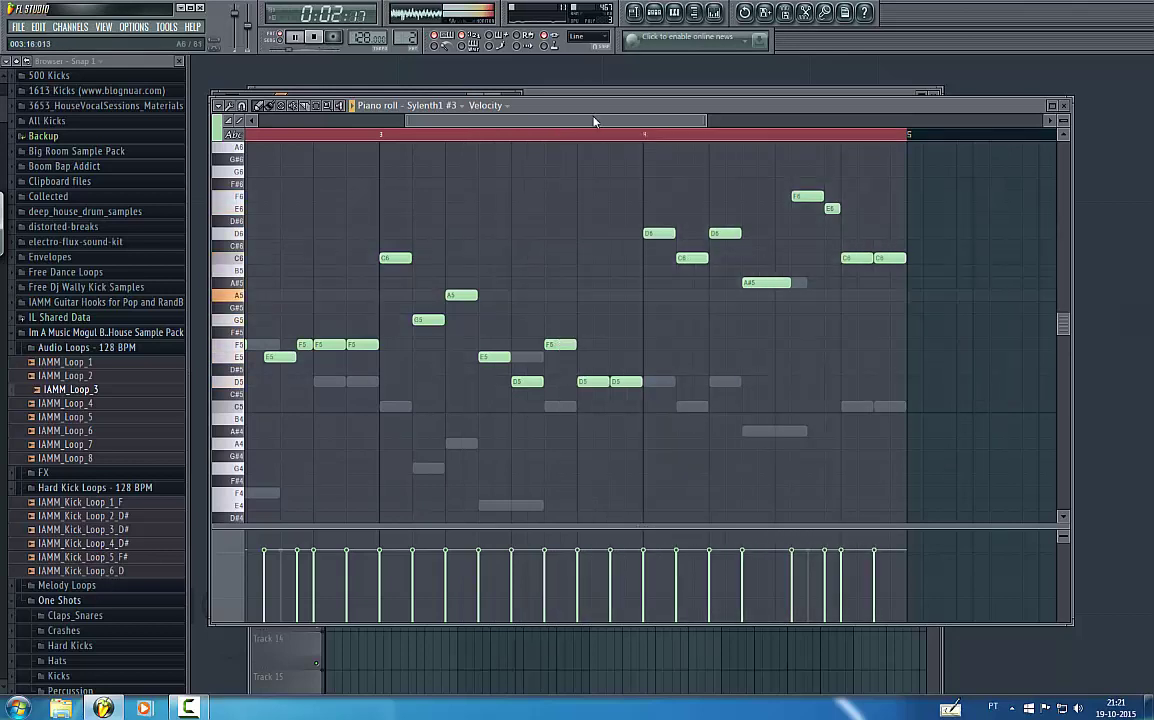
- Copy the whole Sylenth1 #3 melody and set the Sylenth1 channel volume to about 80%
left_click(262, 121)
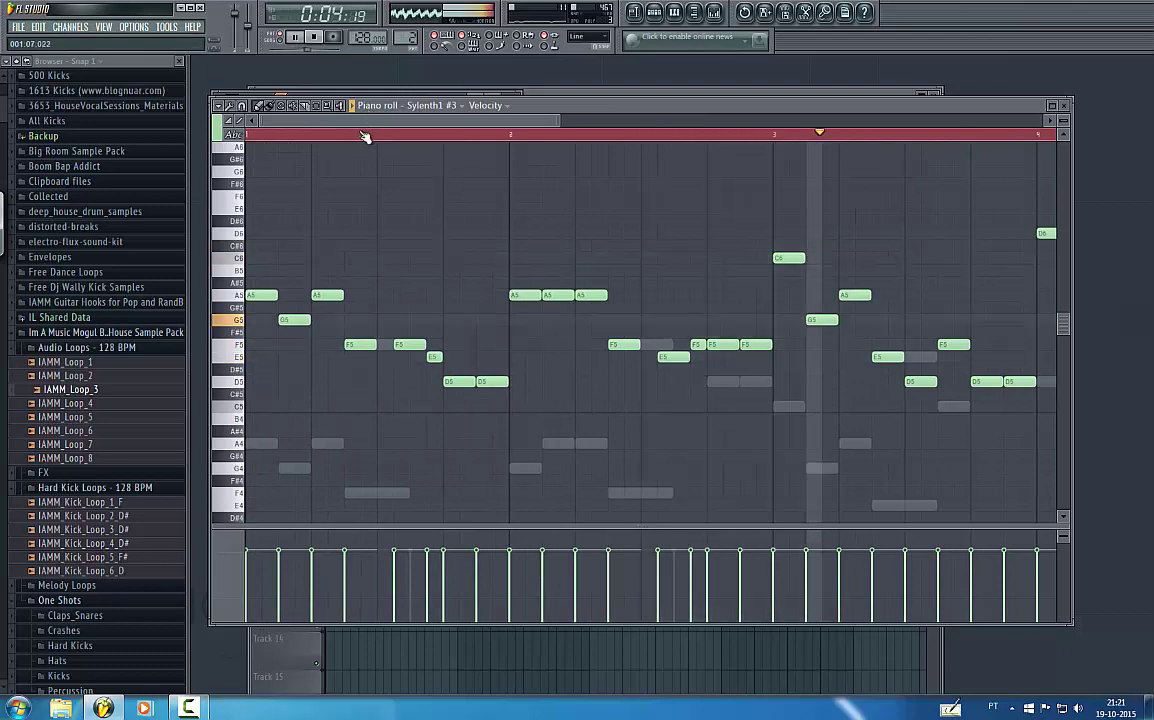
key("ctrl+a")
left_click_drag(594, 104, 555, 160)
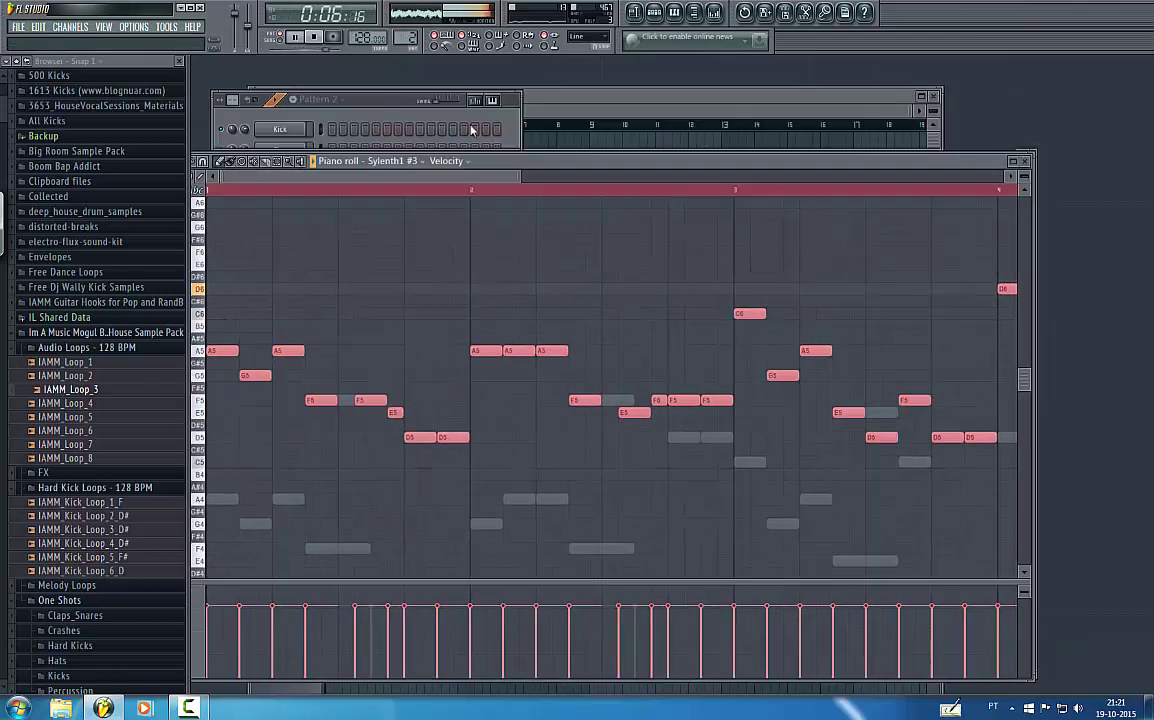
left_click(360, 100)
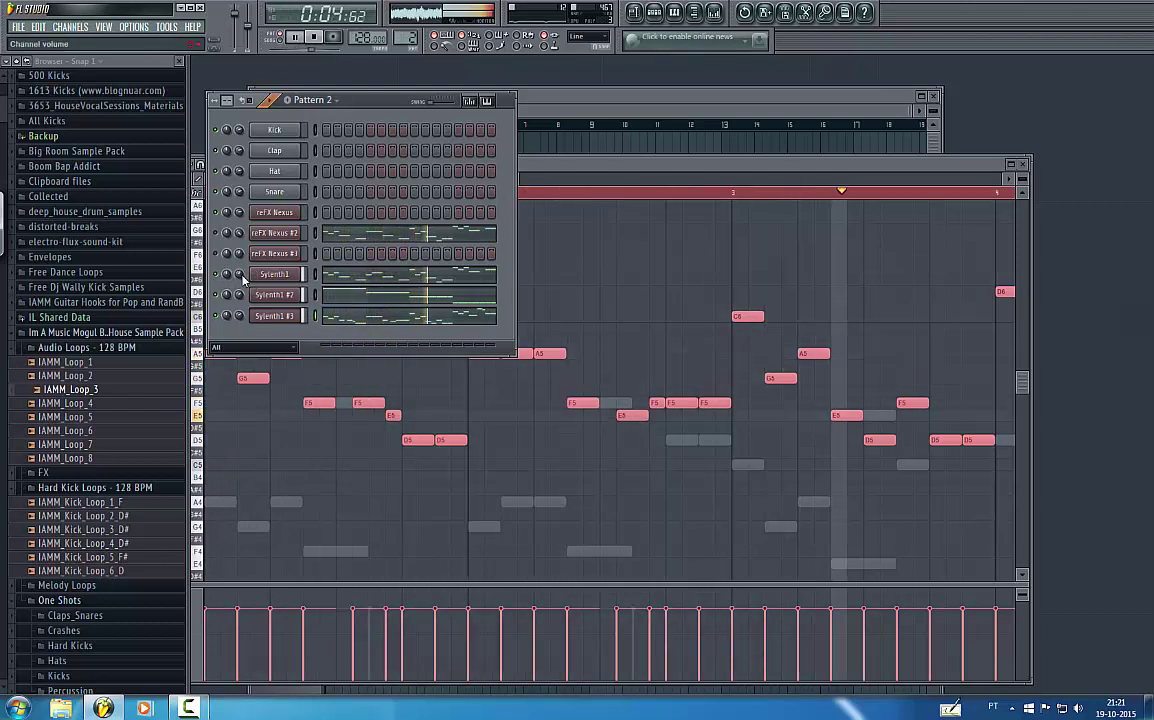
left_click_drag(241, 276, 241, 284)
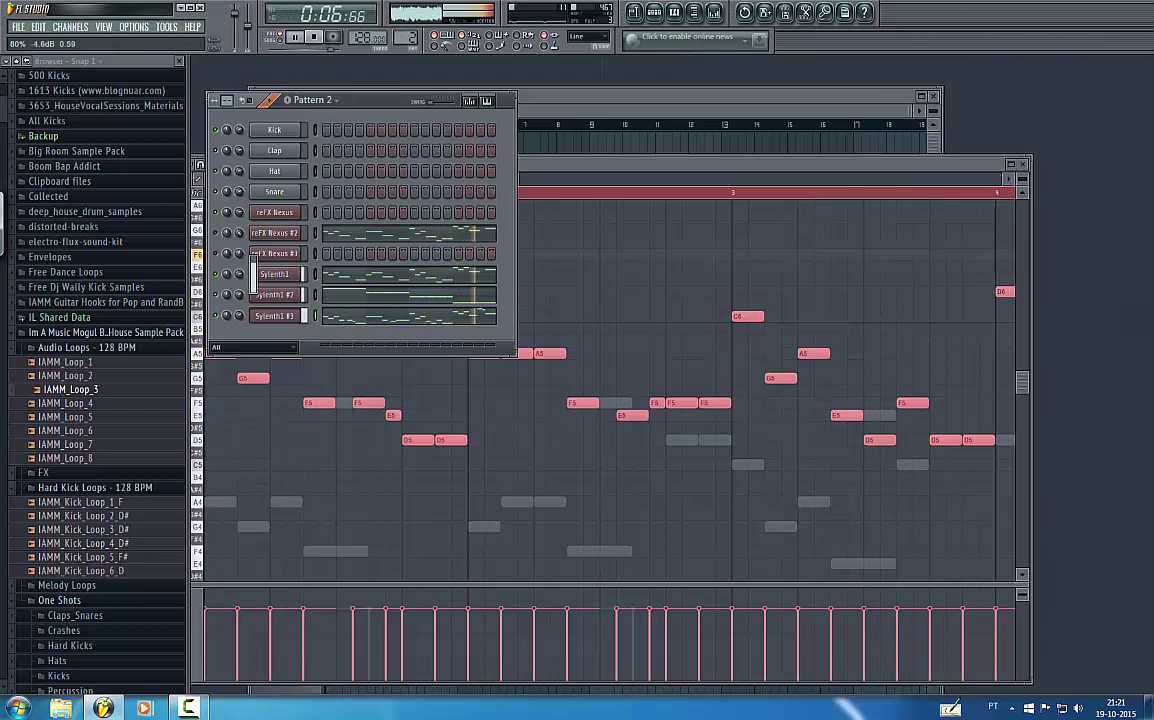
- Replace the Sylenth1 channel's melody with the copied notes, transpose them down one octave, and play the pattern
key("space")
right_click(258, 279)
left_click(262, 271)
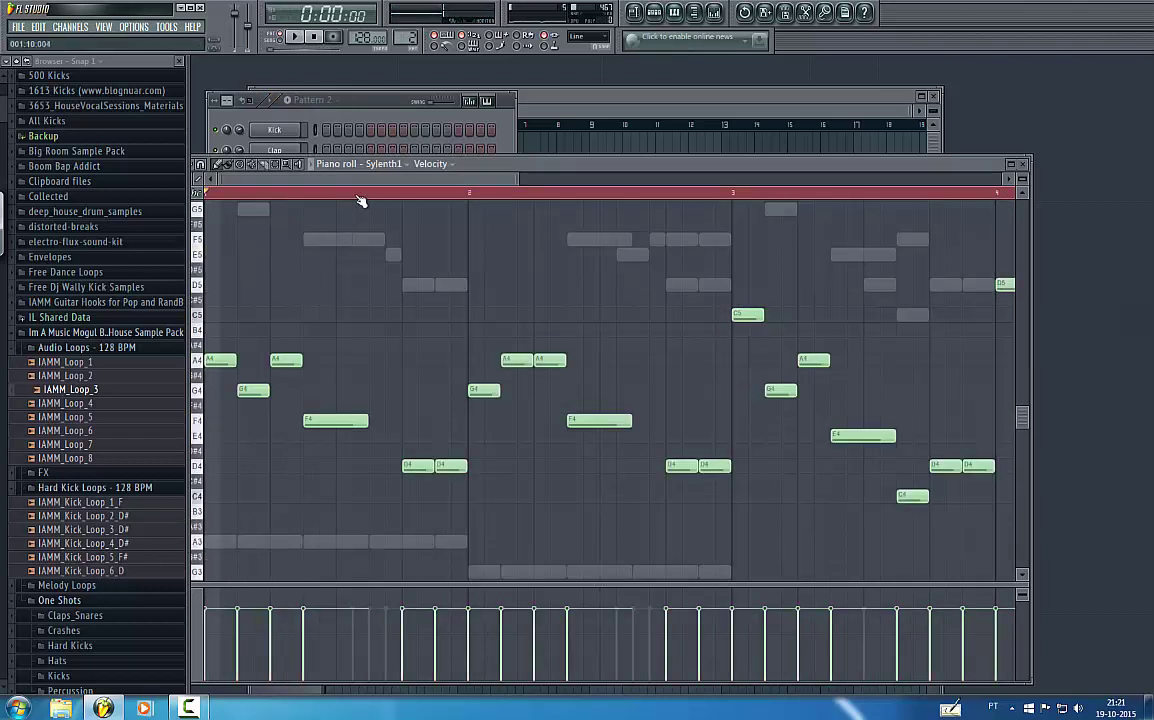
key("ctrl+a")
key("ctrl+Up")
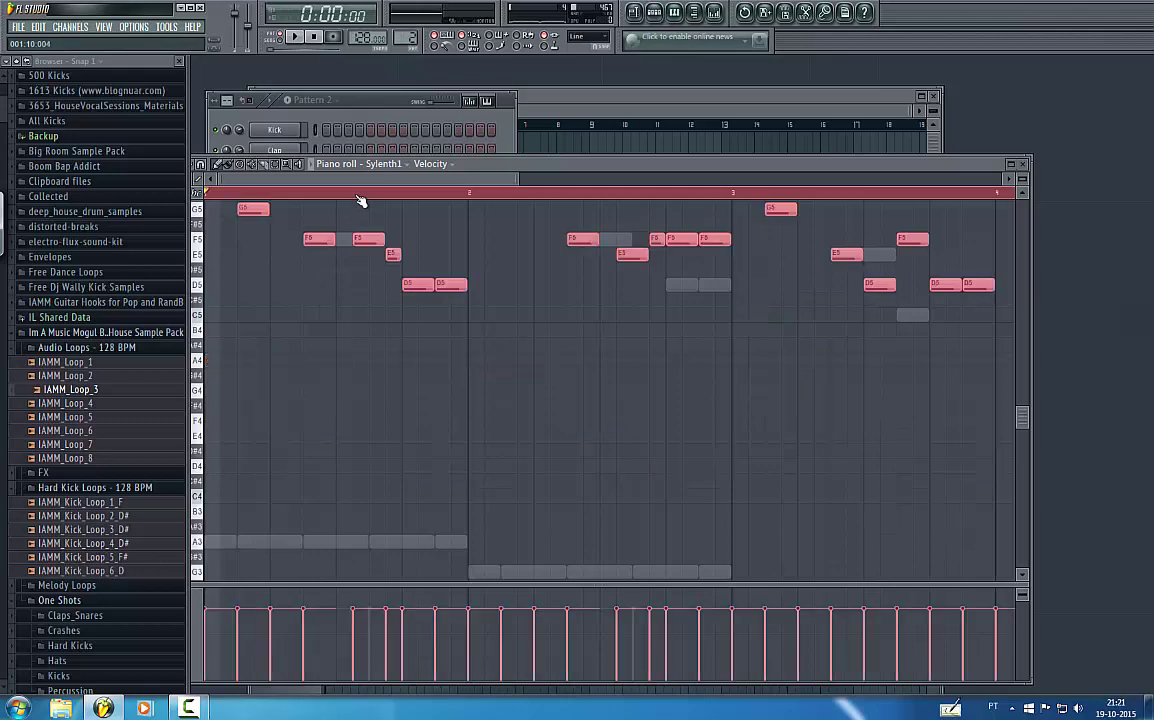
key("ctrl+Down")
key("space")
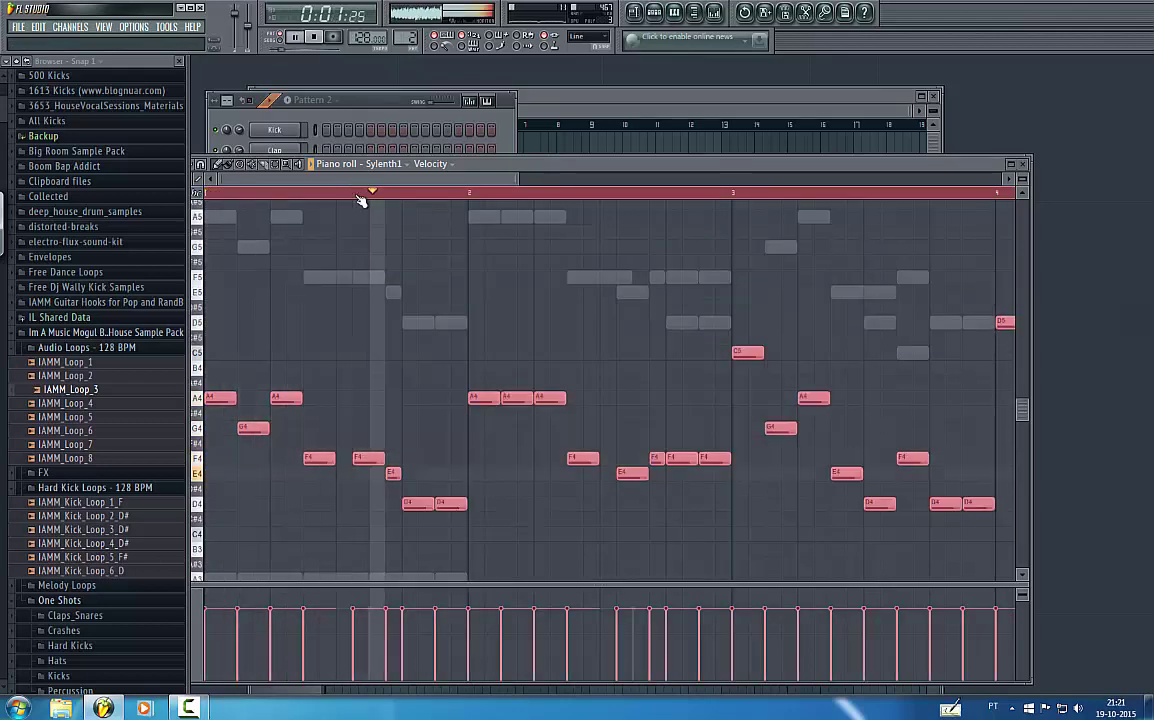
- Clear the D4 and F4 after the E4 in bar 3 of Sylenth1 and try a shorter D4 there
left_click_drag(573, 163, 633, 118)
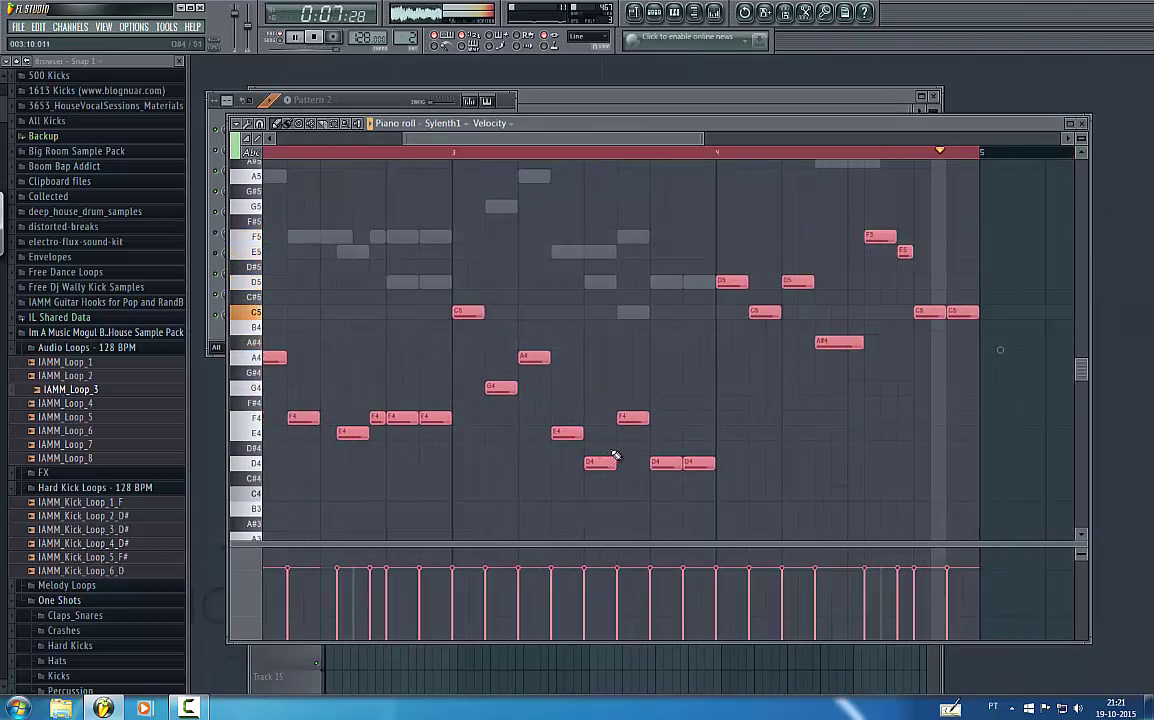
left_click(617, 457)
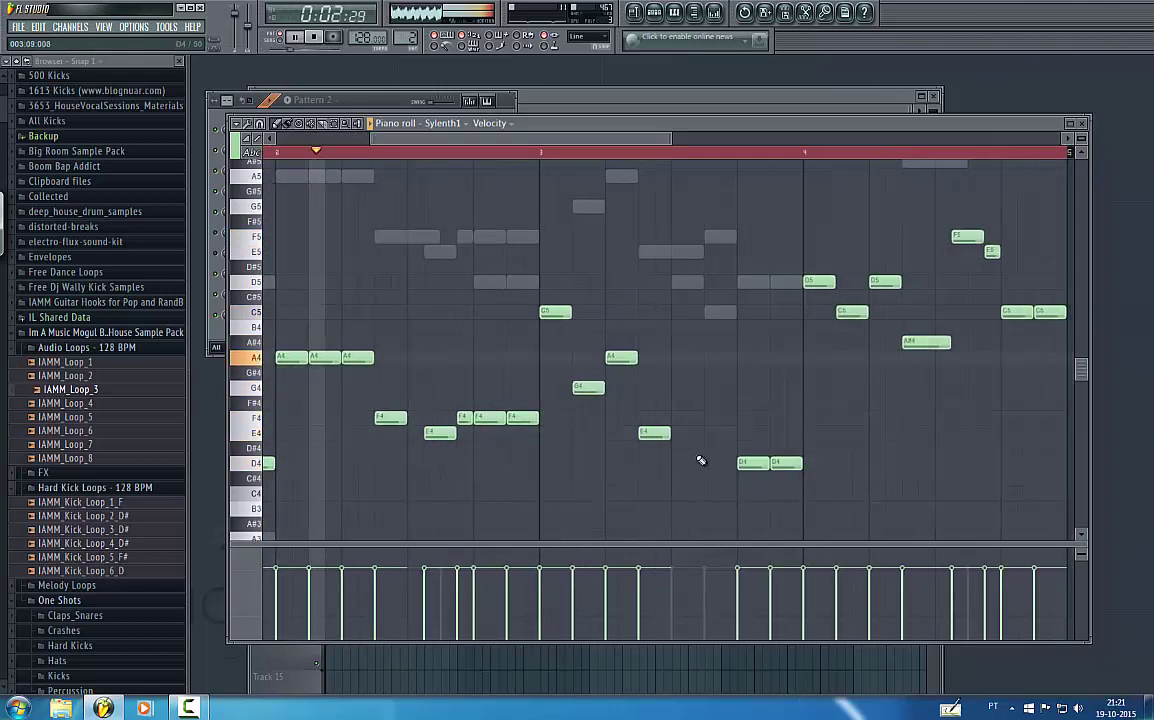
left_click(695, 462)
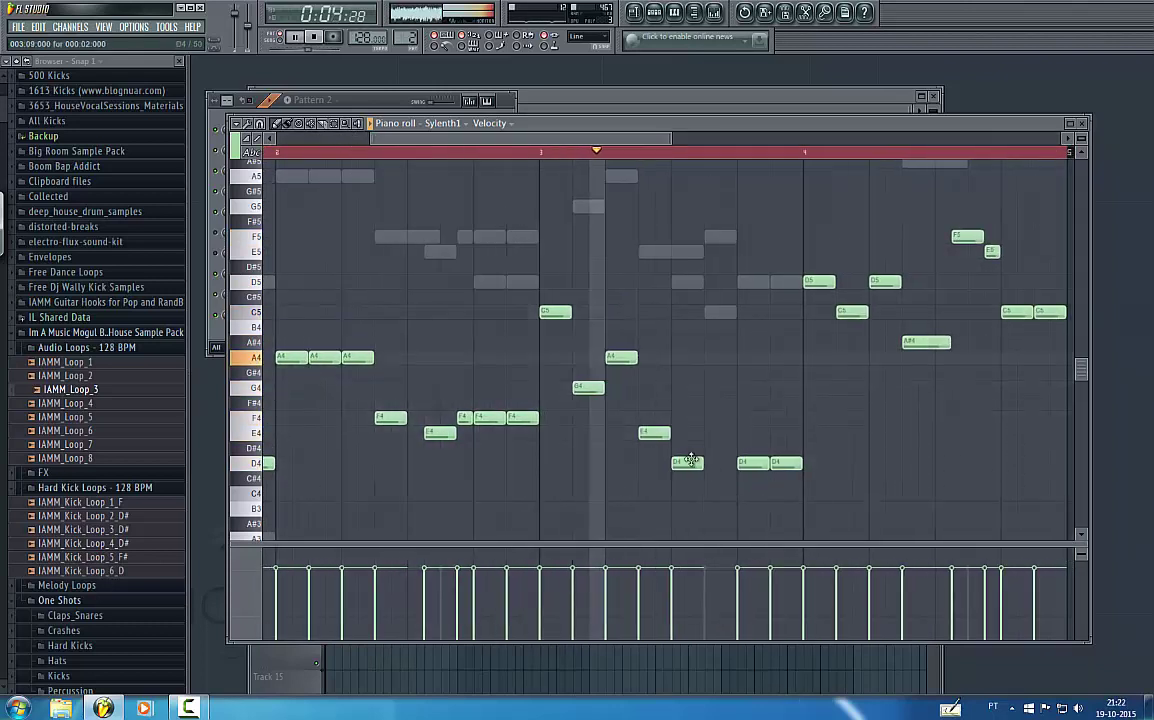
right_click(682, 463)
left_click(675, 462)
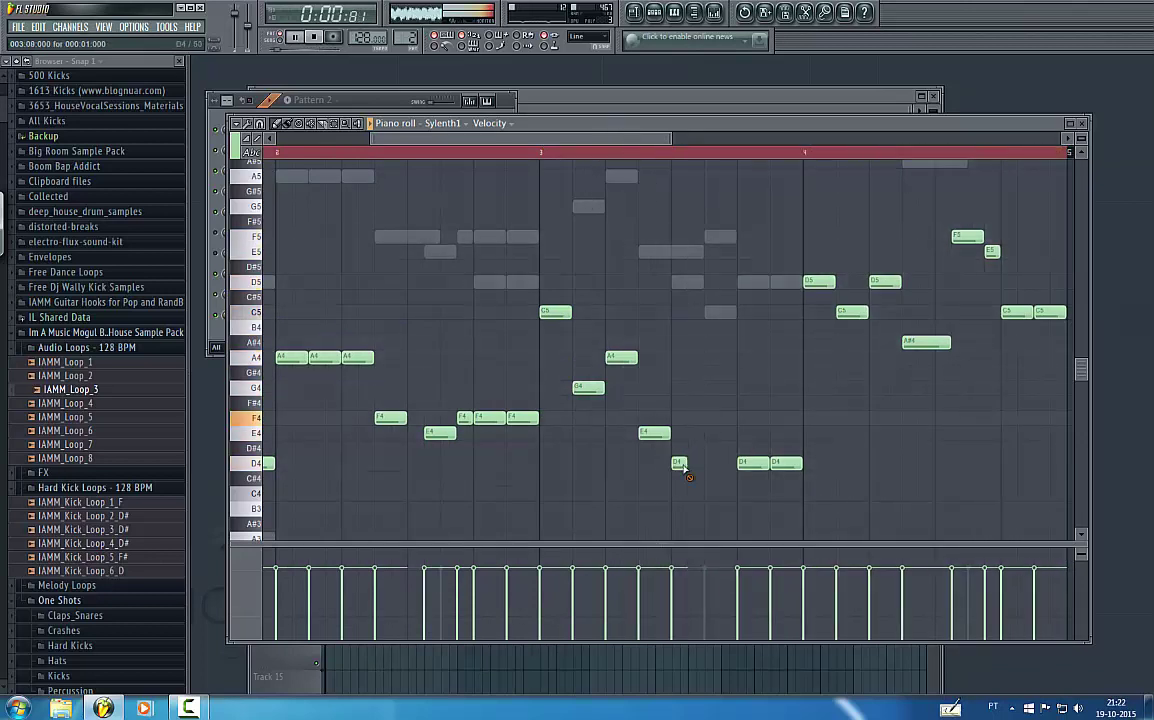
- Lengthen the E4 in bar 3 of Sylenth1 and follow it with a G4 and a short E4 before the D4 notes
left_click(700, 404)
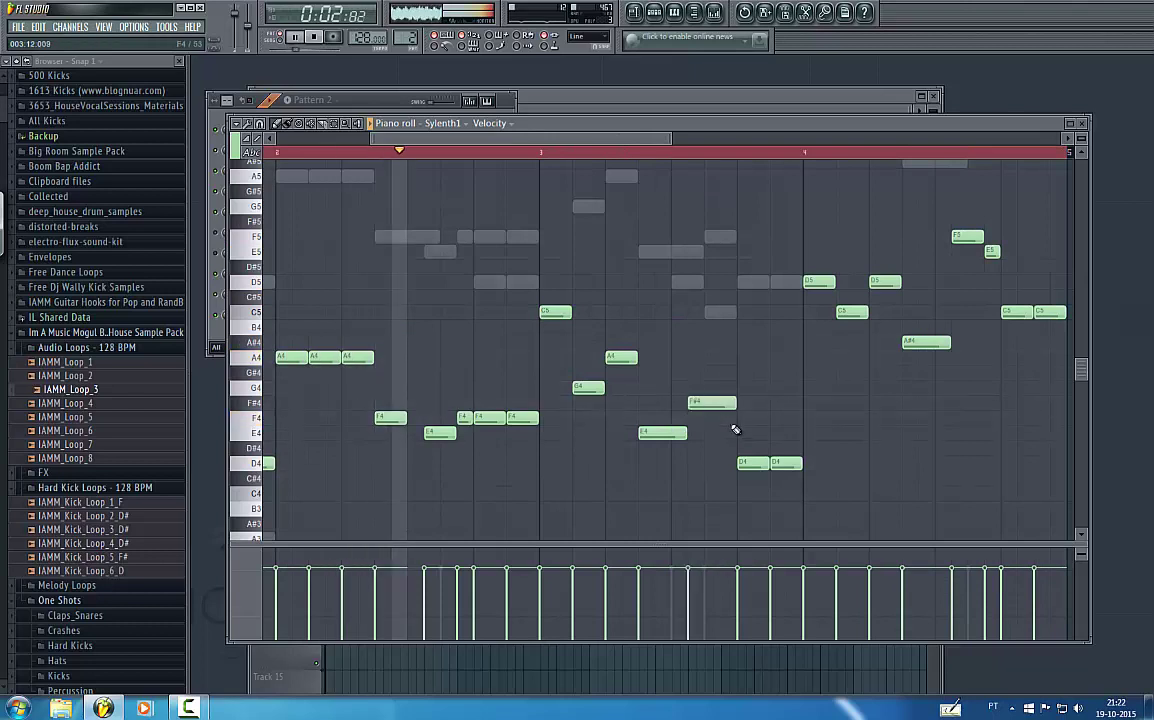
left_click_drag(710, 407, 736, 438)
left_click(729, 434)
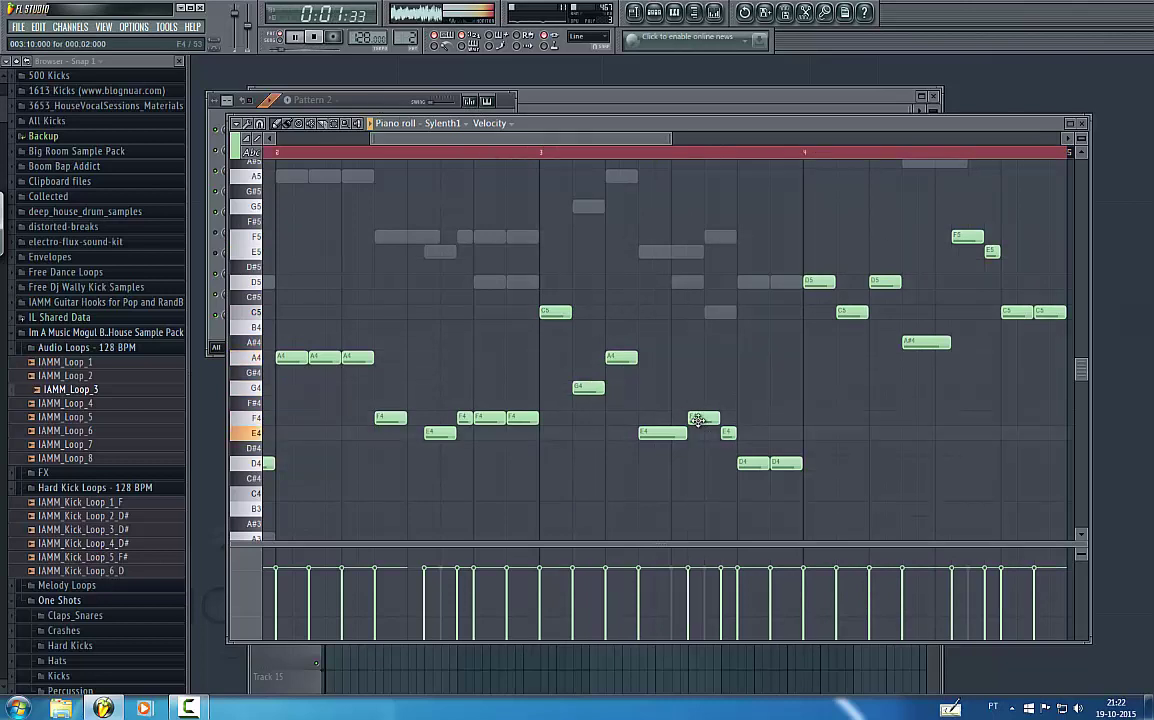
left_click_drag(698, 419, 700, 389)
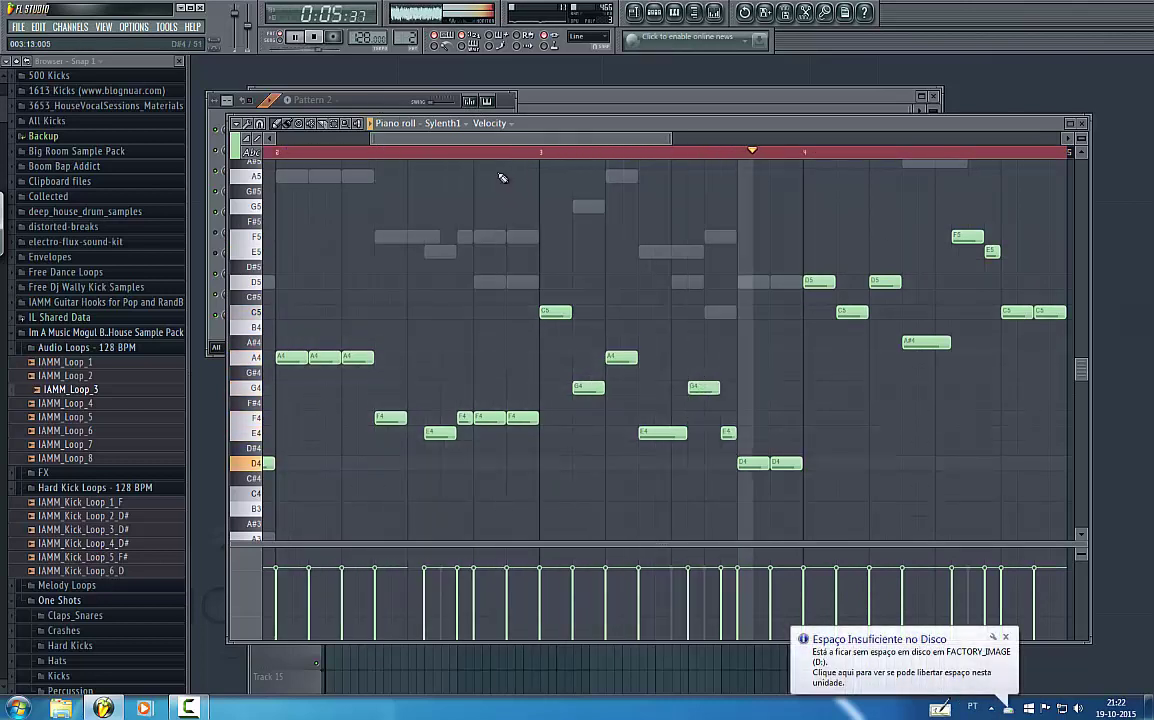
left_click(345, 95)
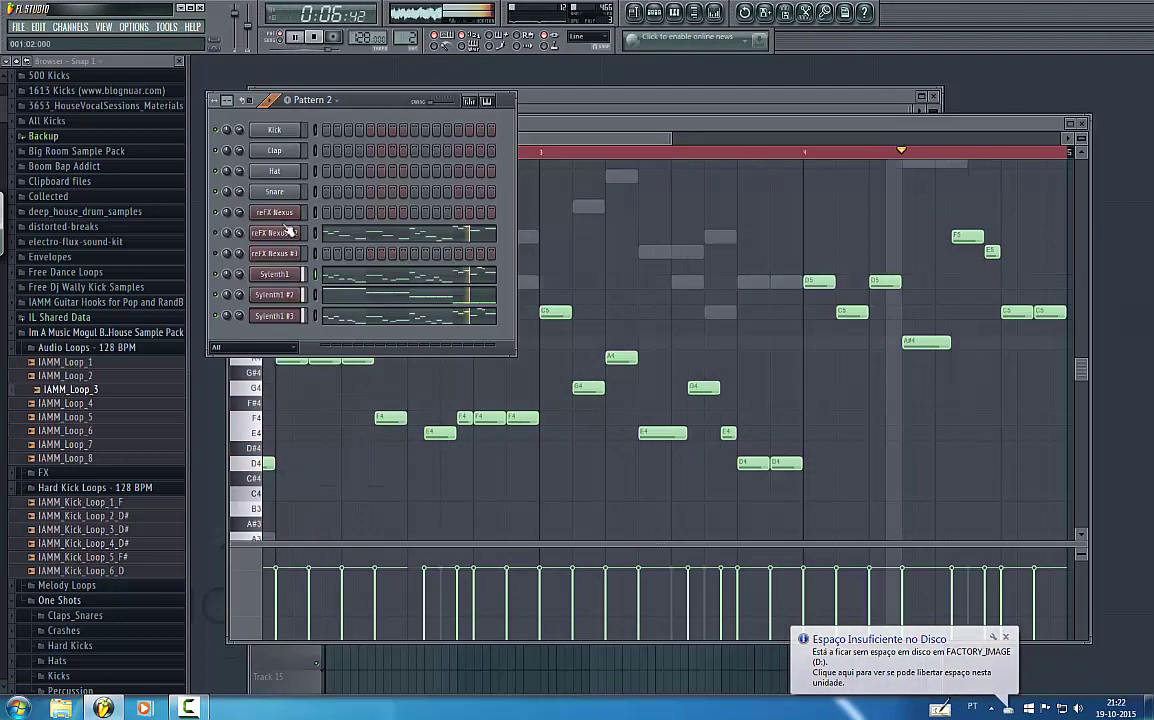
- Route the Sylenth1 #3 channel to mixer track Insert 5 and load Fruity Parametric EQ 2 on it
key("space")
left_click(273, 277)
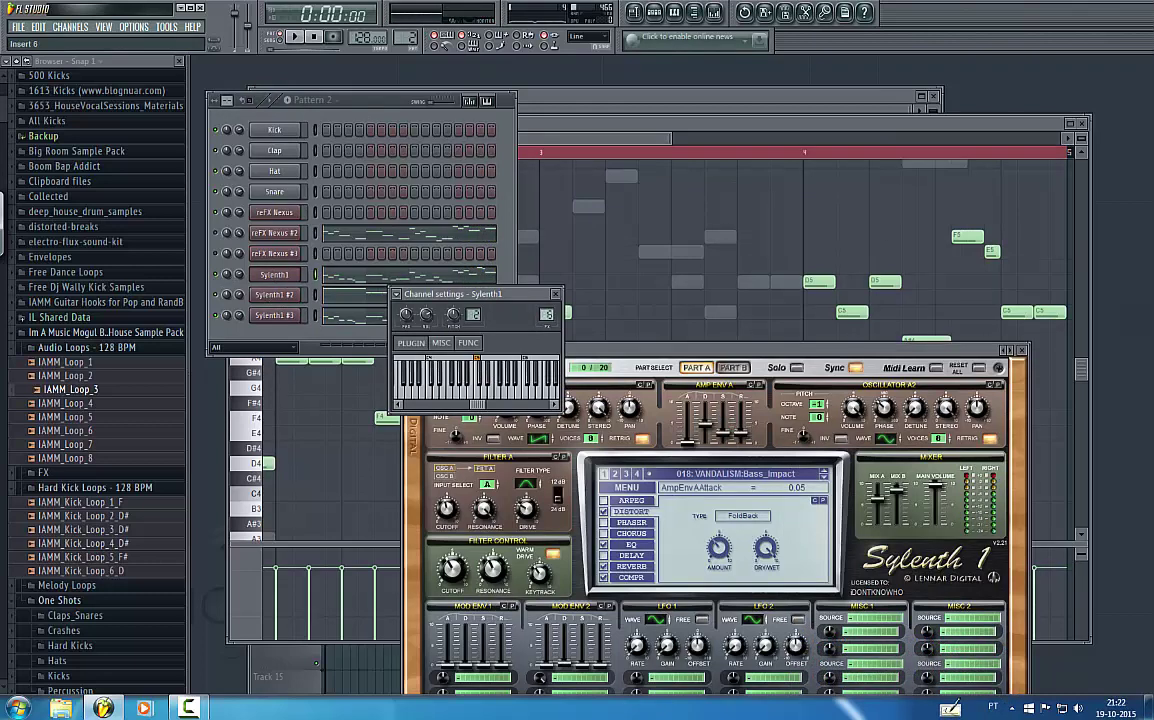
left_click(286, 316)
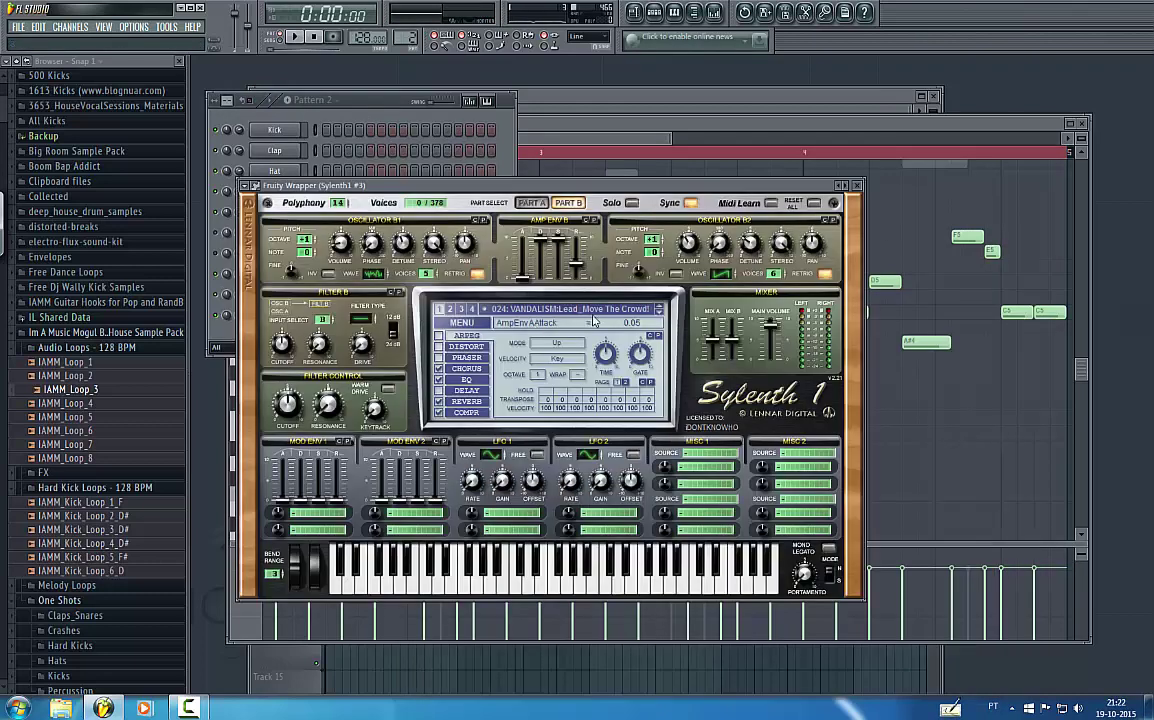
left_click_drag(563, 203, 546, 469)
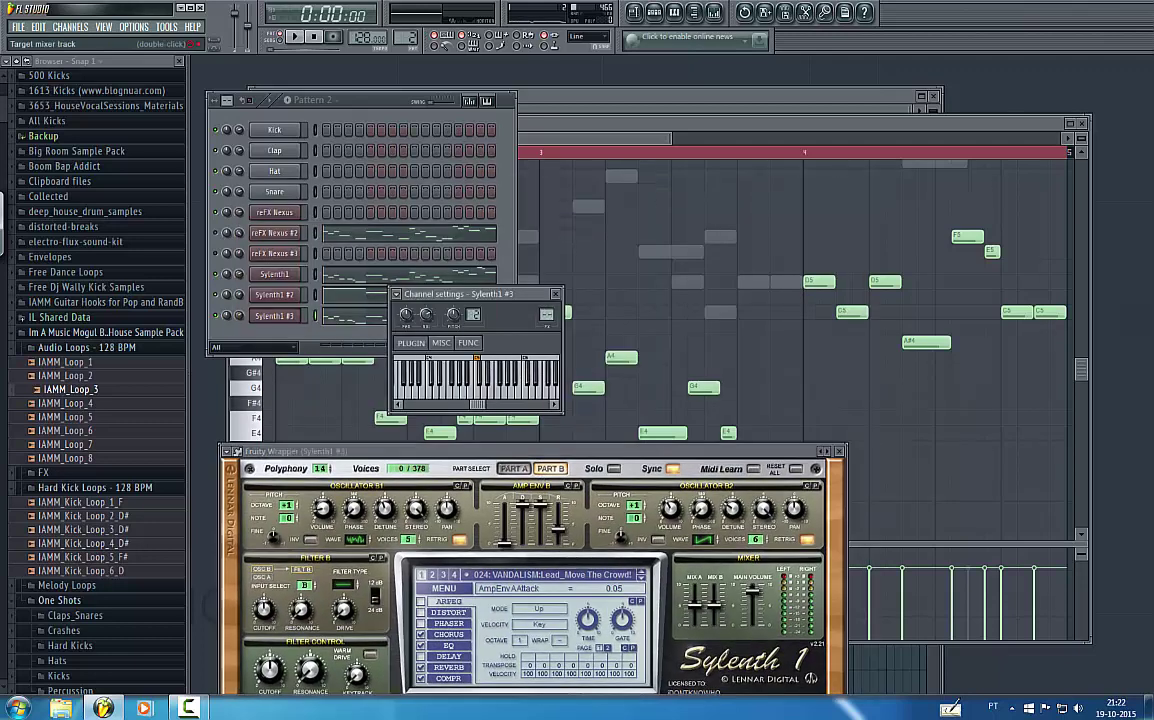
left_click(716, 12)
left_click(737, 361)
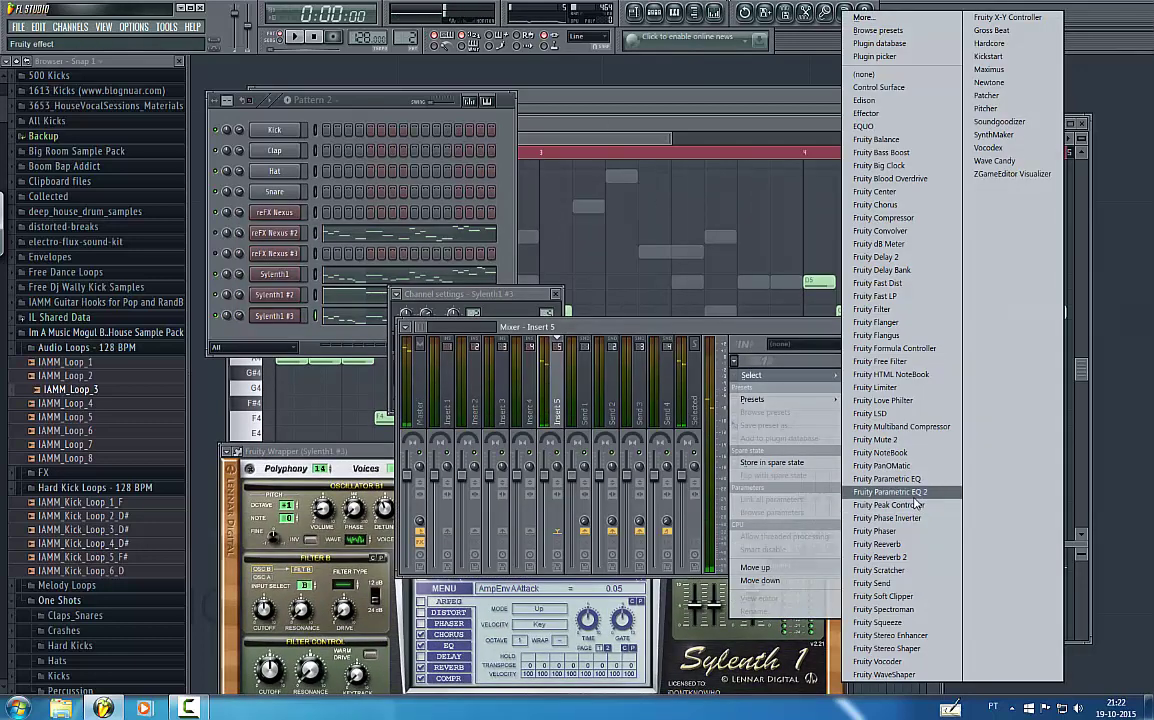
left_click(914, 497)
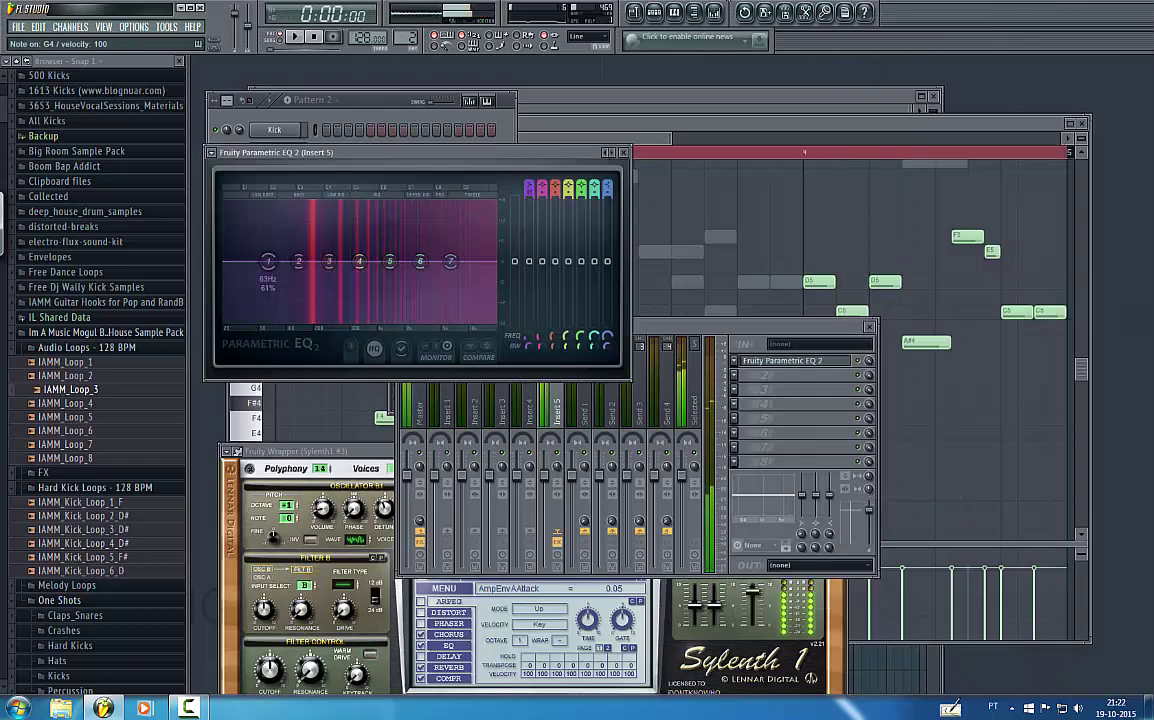
- Cut the low end with band 1 and boost bands 6 and 7 in Insert 5's Parametric EQ 2, and play the pattern
left_click_drag(268, 261, 280, 320)
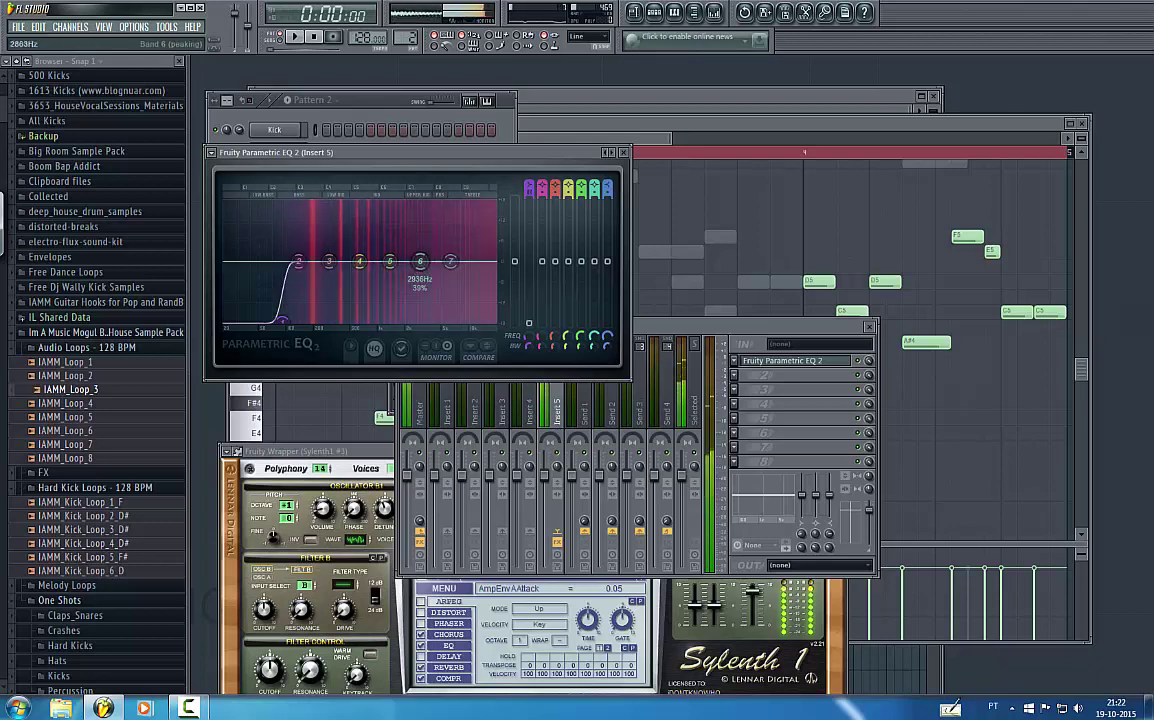
left_click_drag(421, 261, 454, 249)
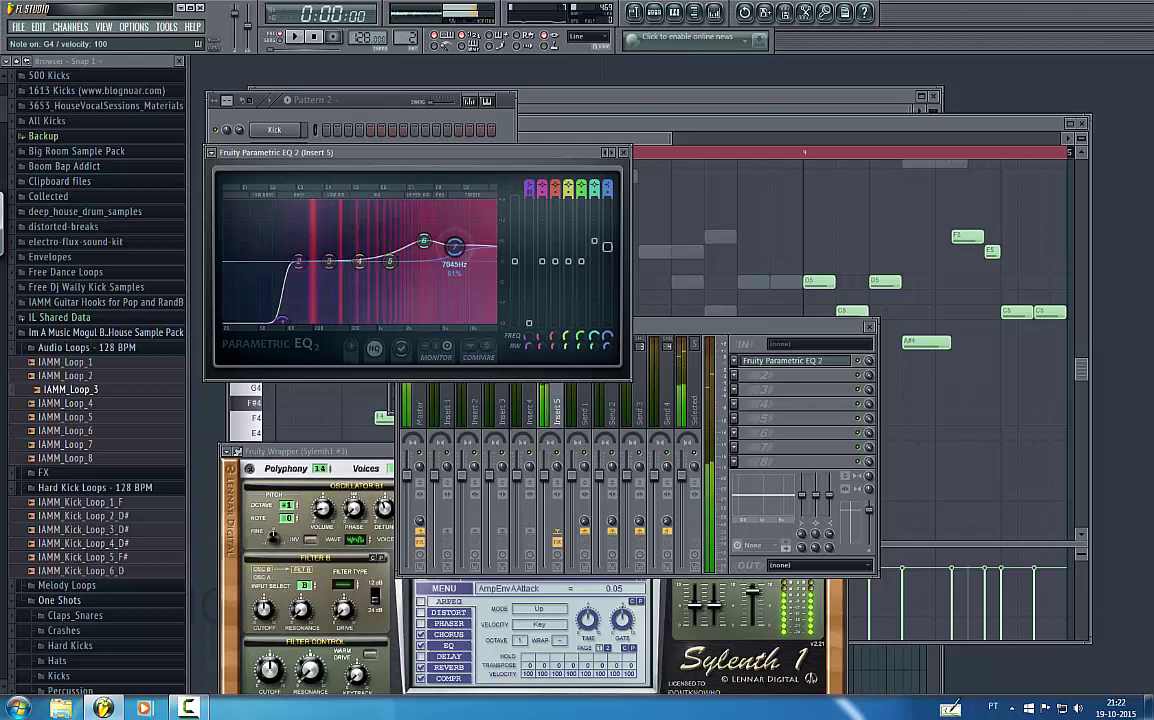
left_click(353, 99)
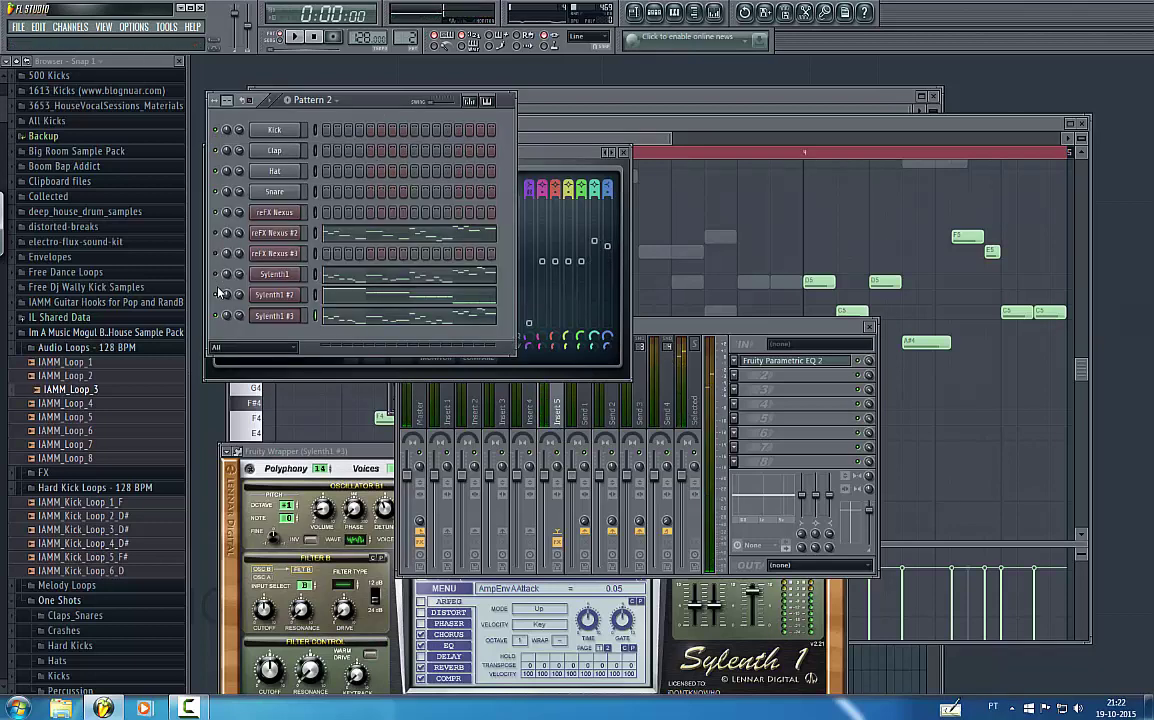
key("space")
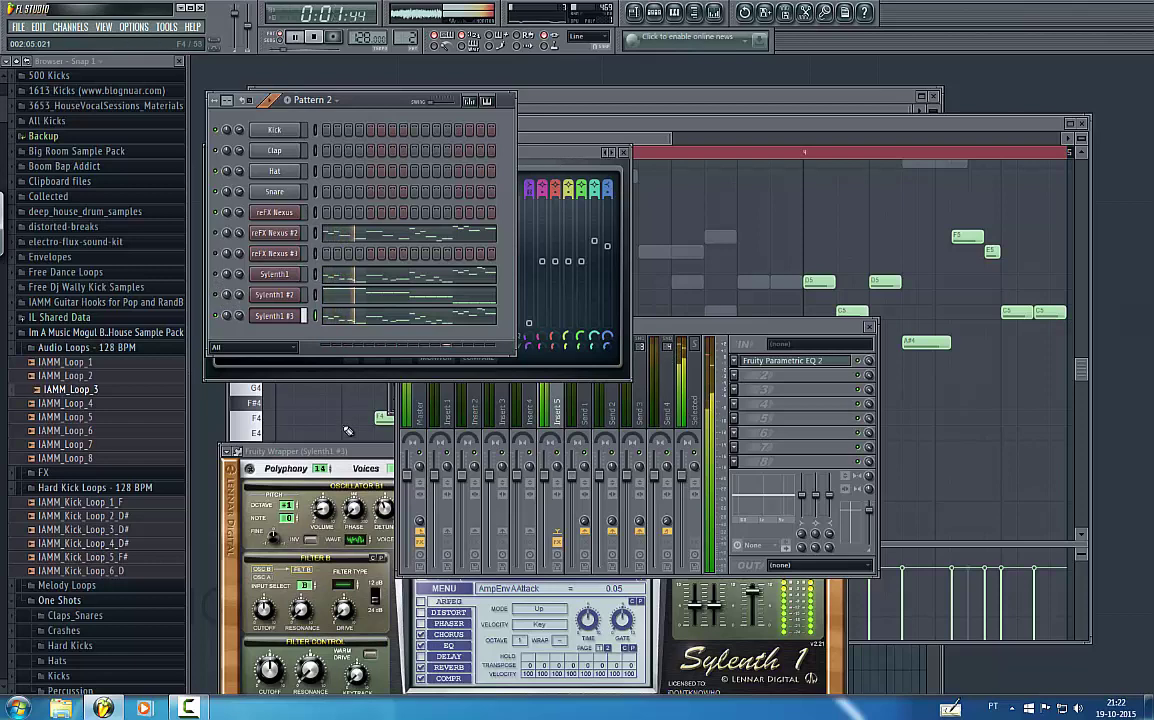
- Switch off the built-in reverb of Sylenth1 #3, enable its delay with 34.76% dry/wet, and play the pattern
left_click_drag(344, 456, 359, 347)
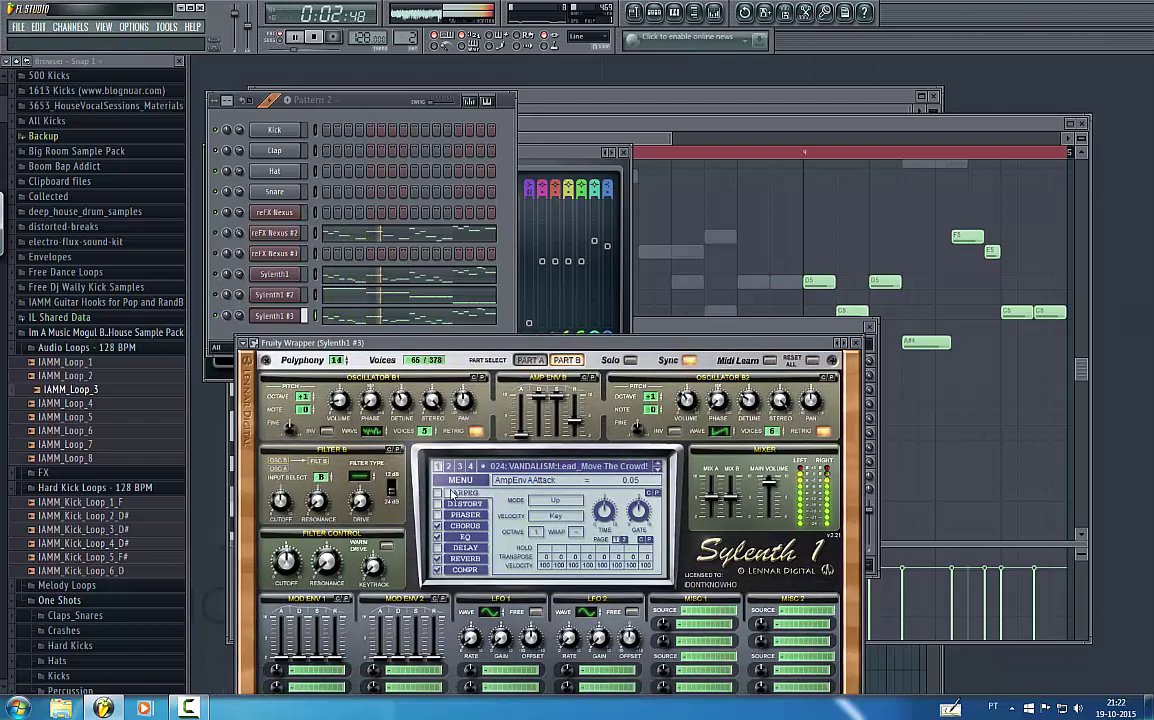
left_click(466, 558)
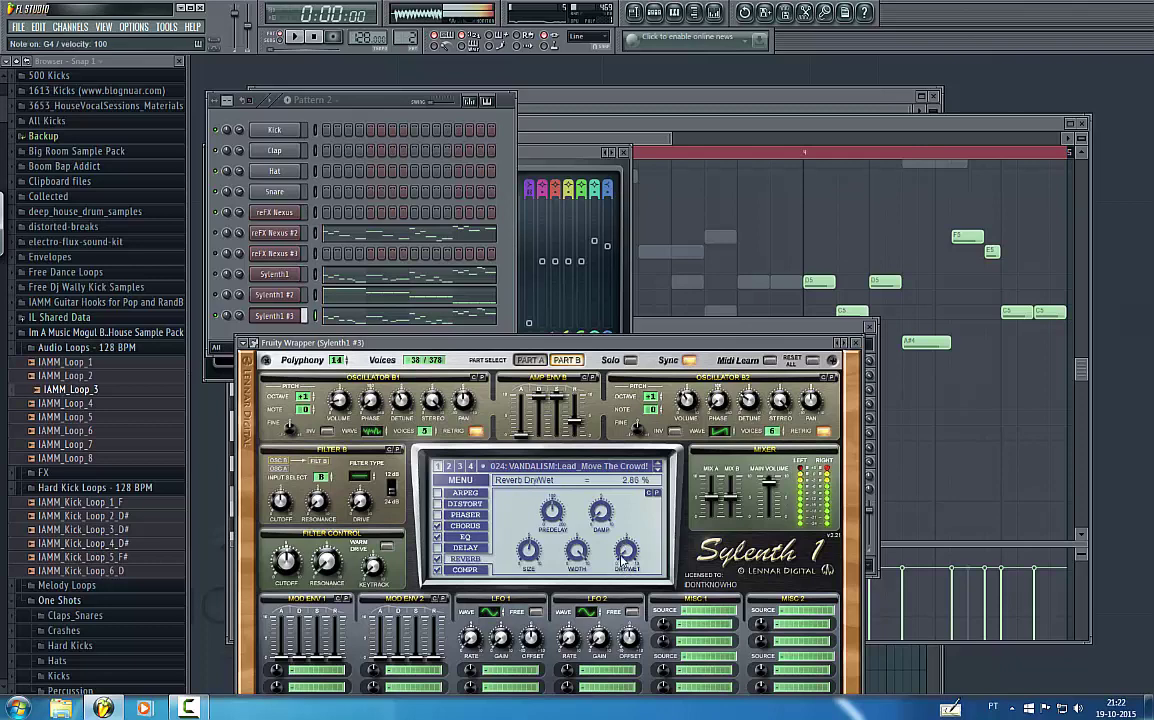
left_click(438, 549)
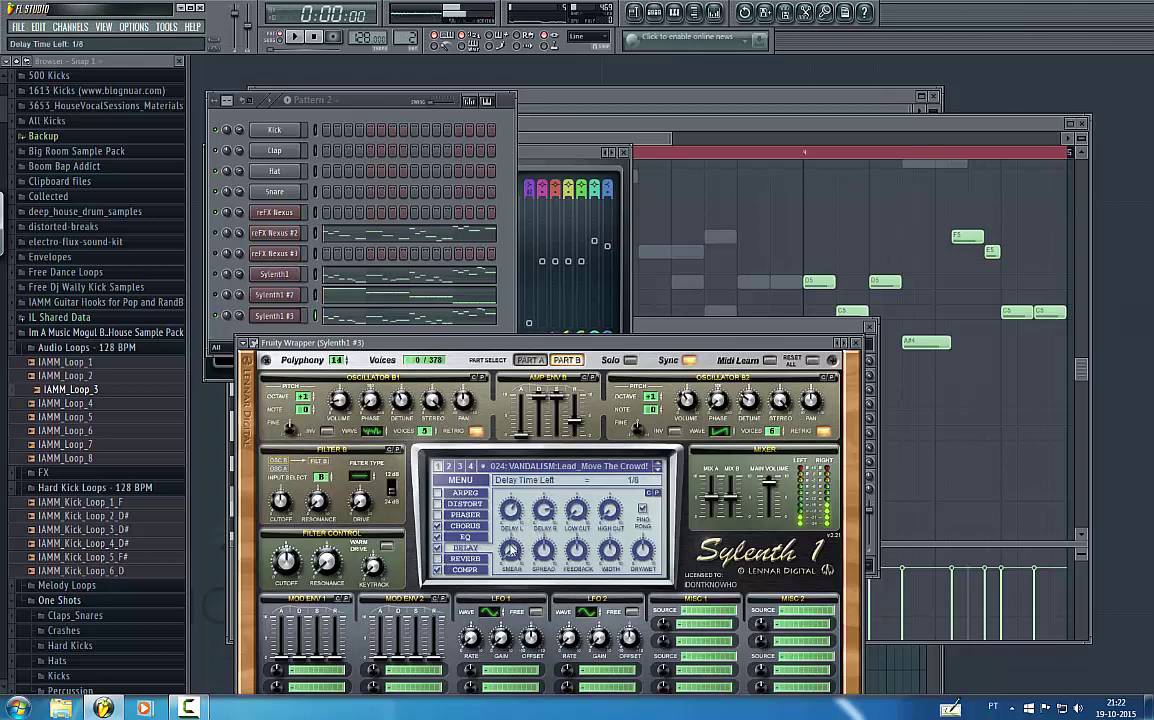
left_click_drag(513, 512, 544, 550)
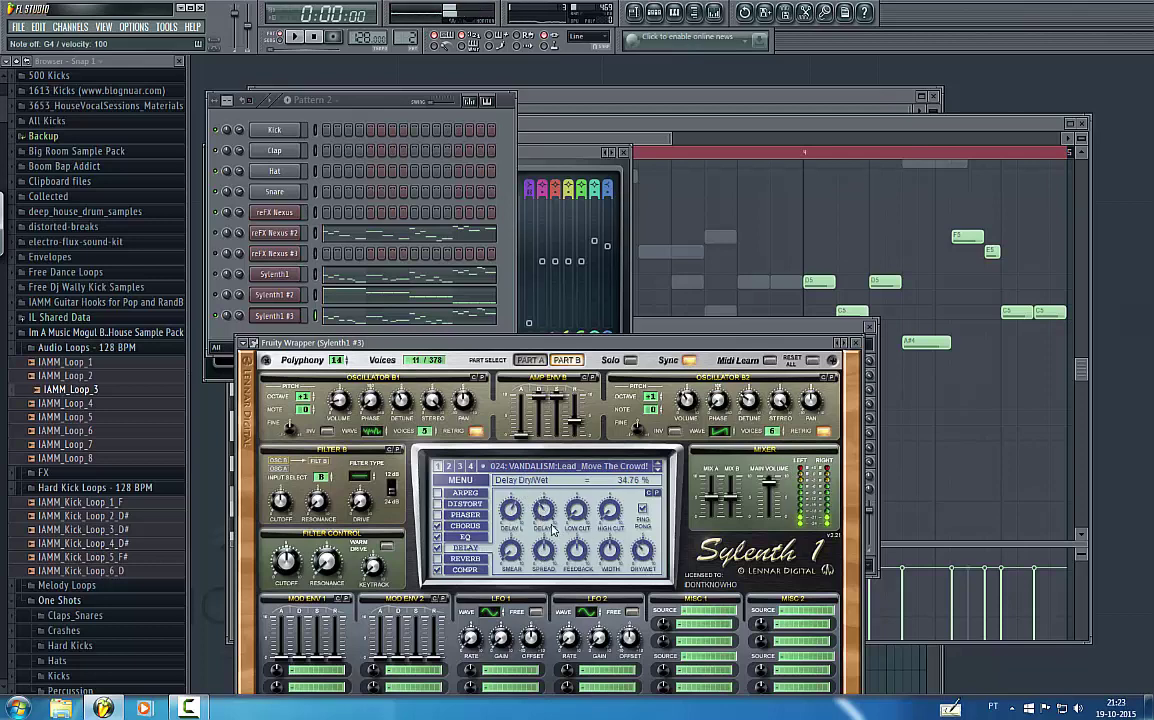
key("space")
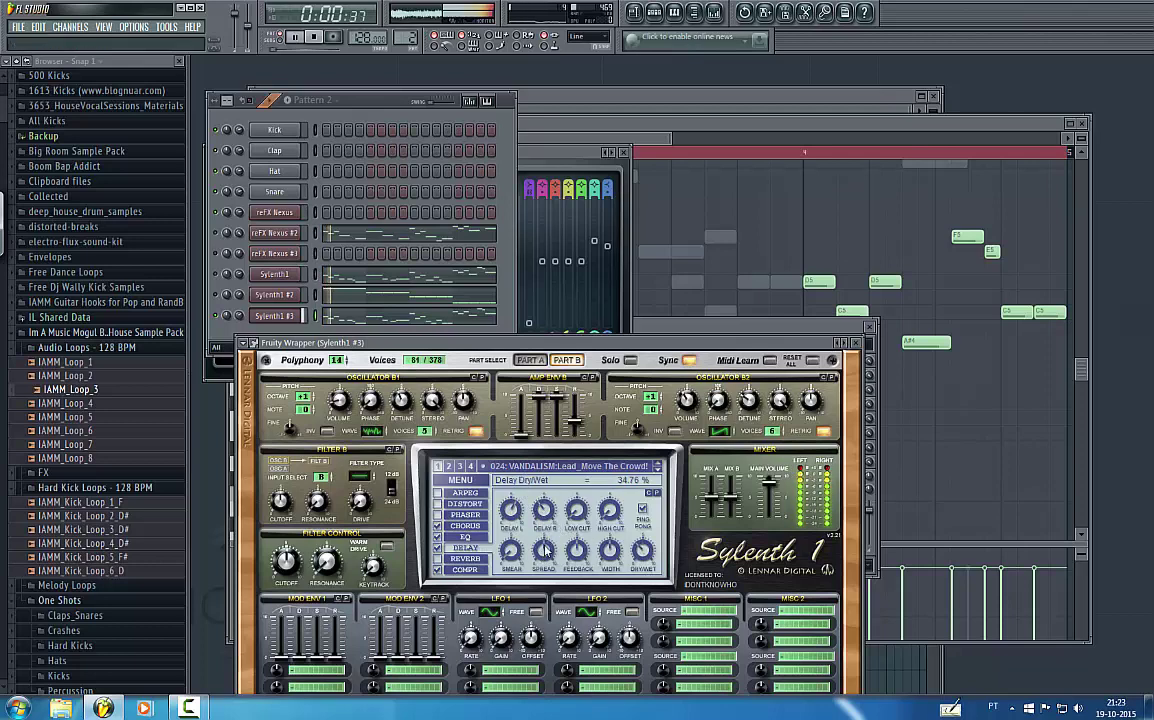
- Try OverDrive distortion with 38.10% dry/wet on Sylenth1 #3, switch it off again and stop playback
left_click(437, 504)
left_click(465, 504)
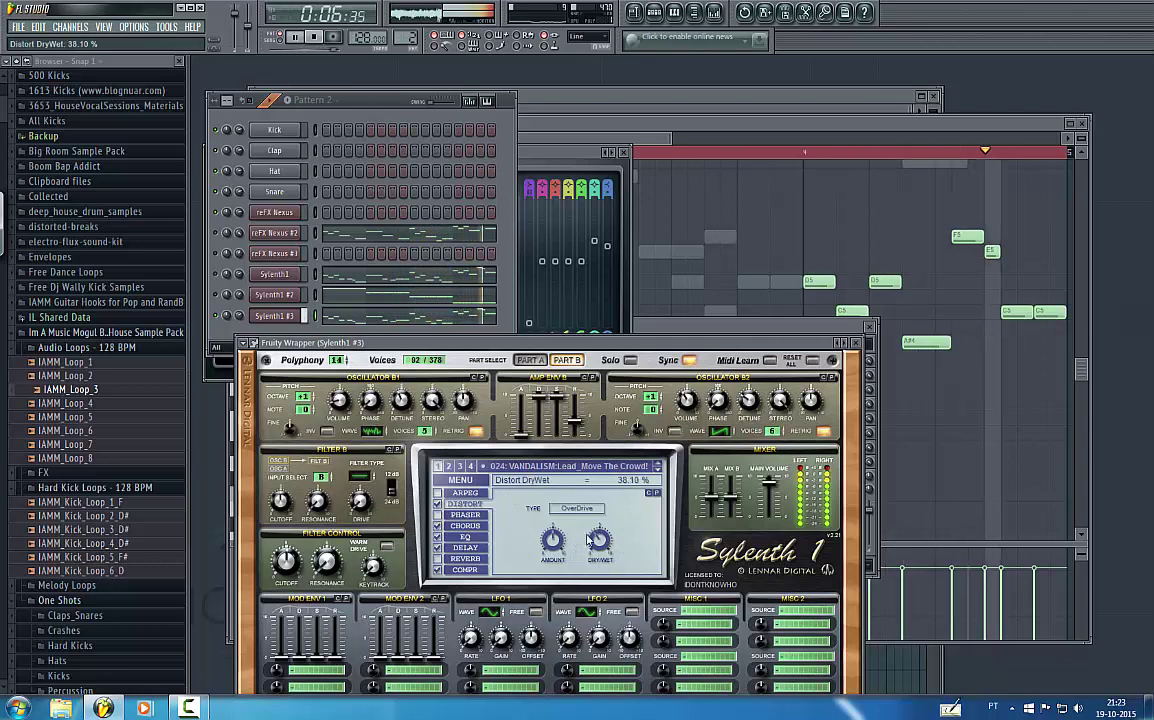
left_click(437, 504)
key("space")
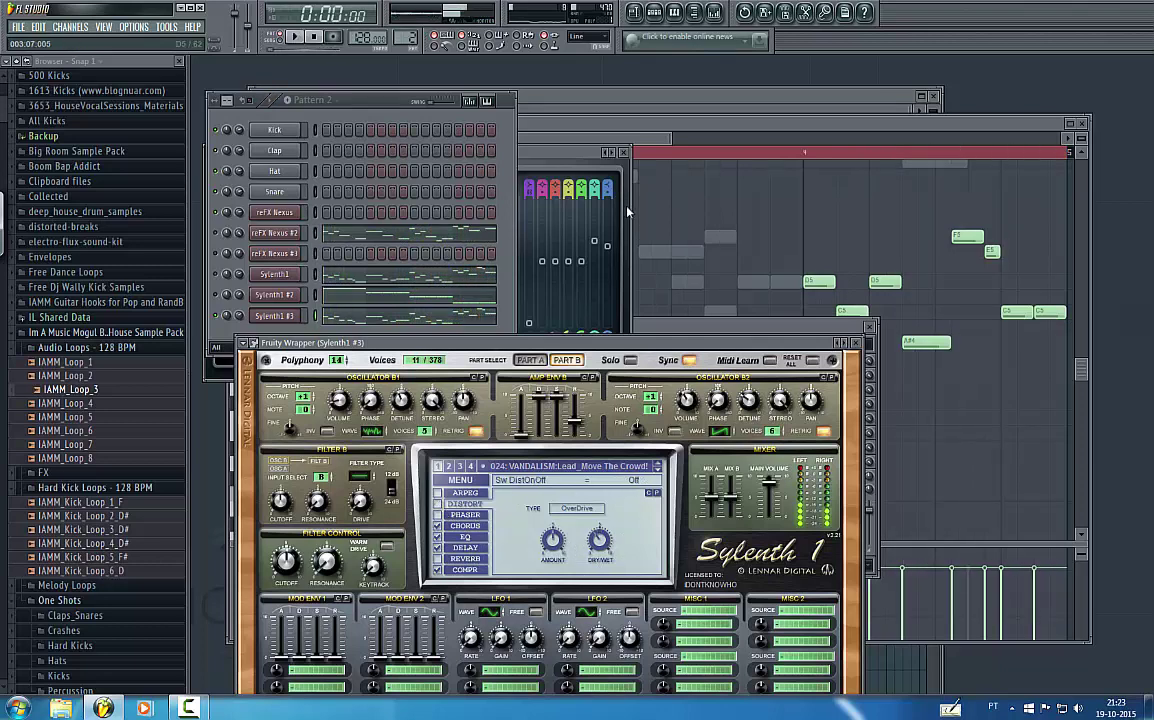
- Load Fruity Reeverb 2 in the second effect slot of Insert 5 and balance its dry and wet levels during playback
key("F9")
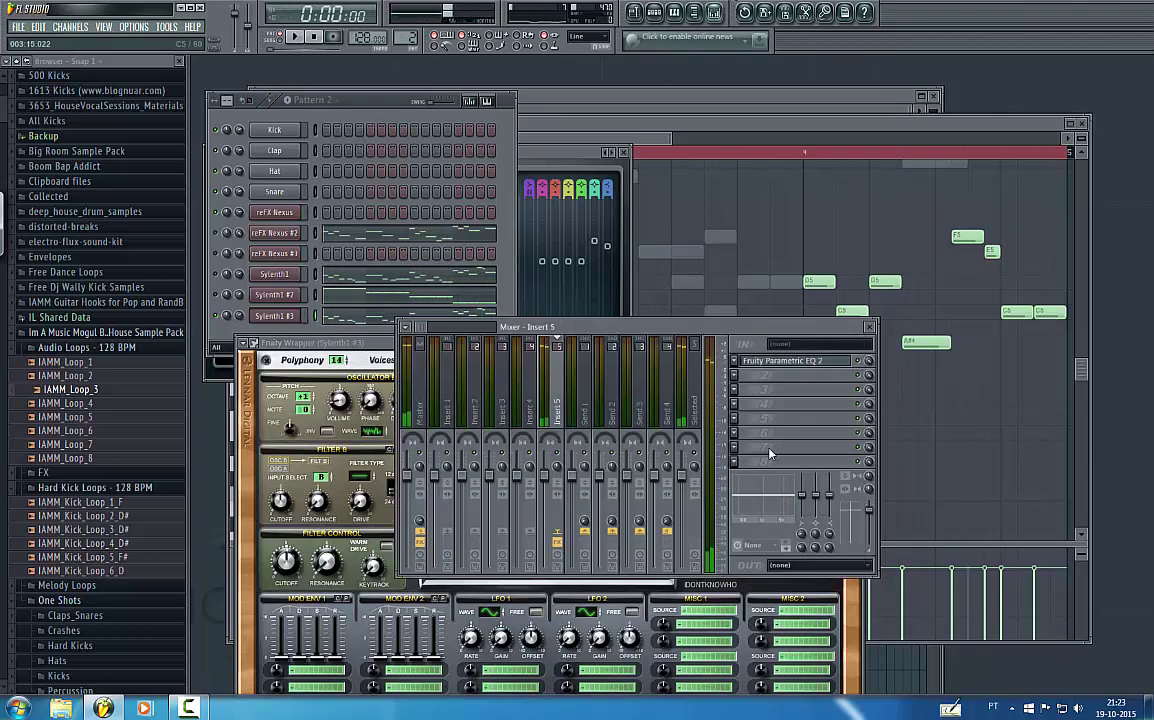
left_click(740, 378)
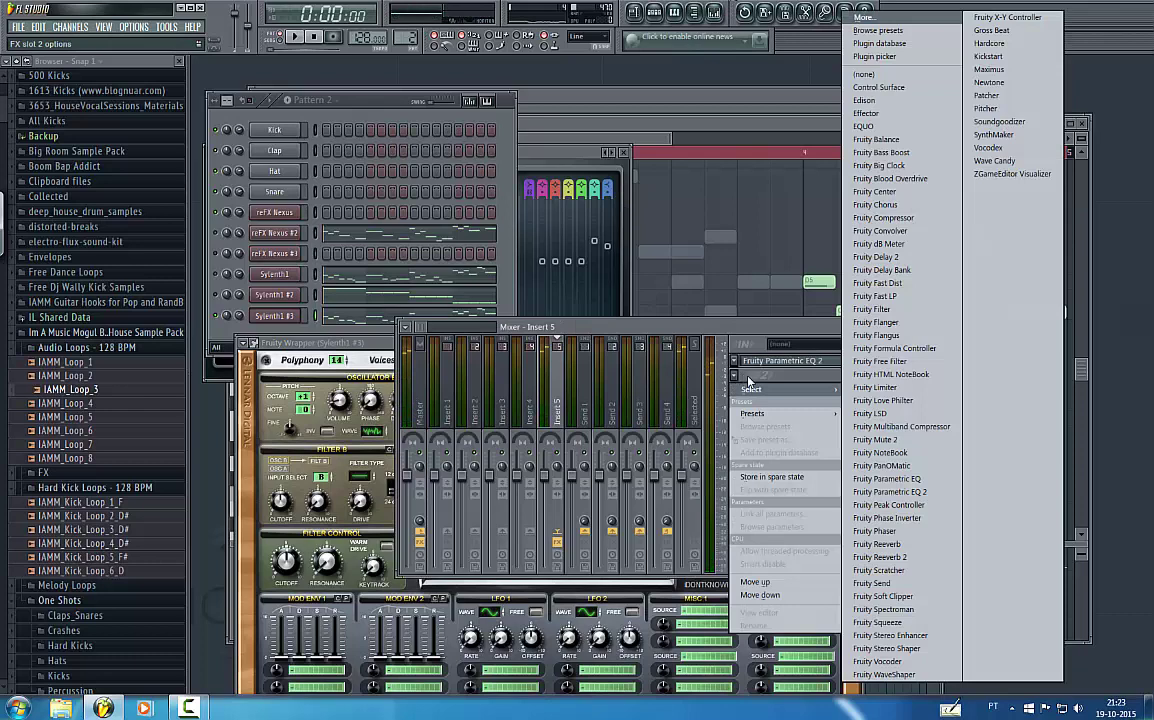
left_click(893, 557)
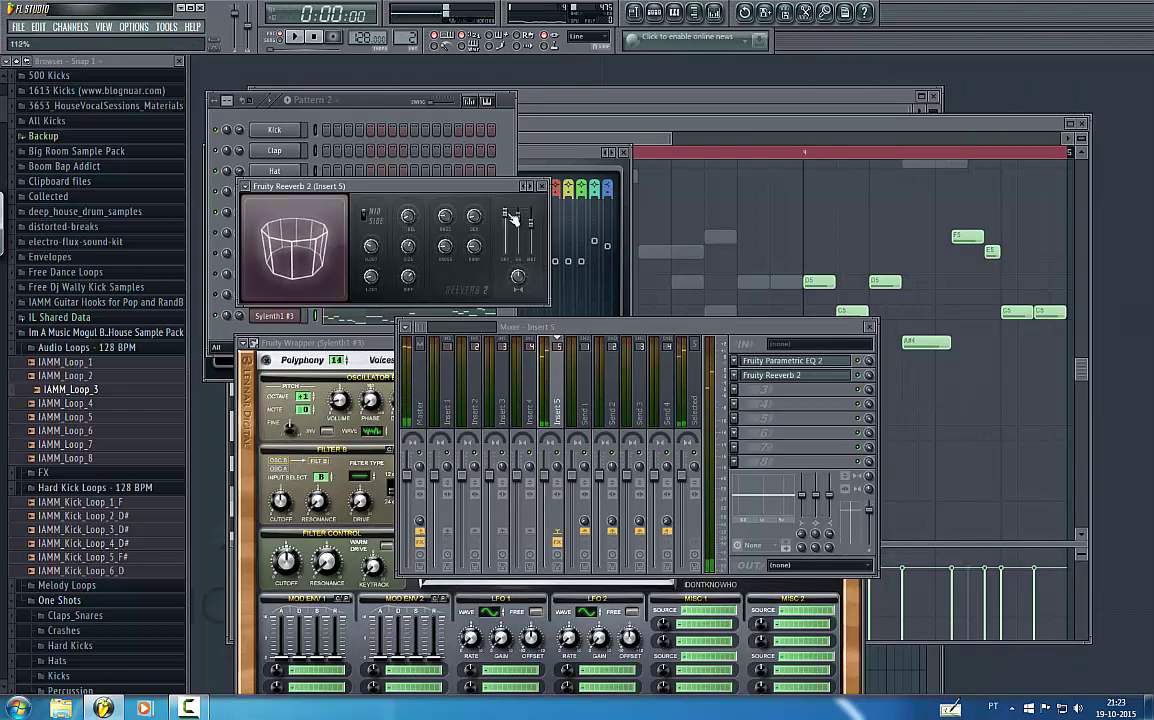
key("space")
left_click_drag(530, 221, 506, 212)
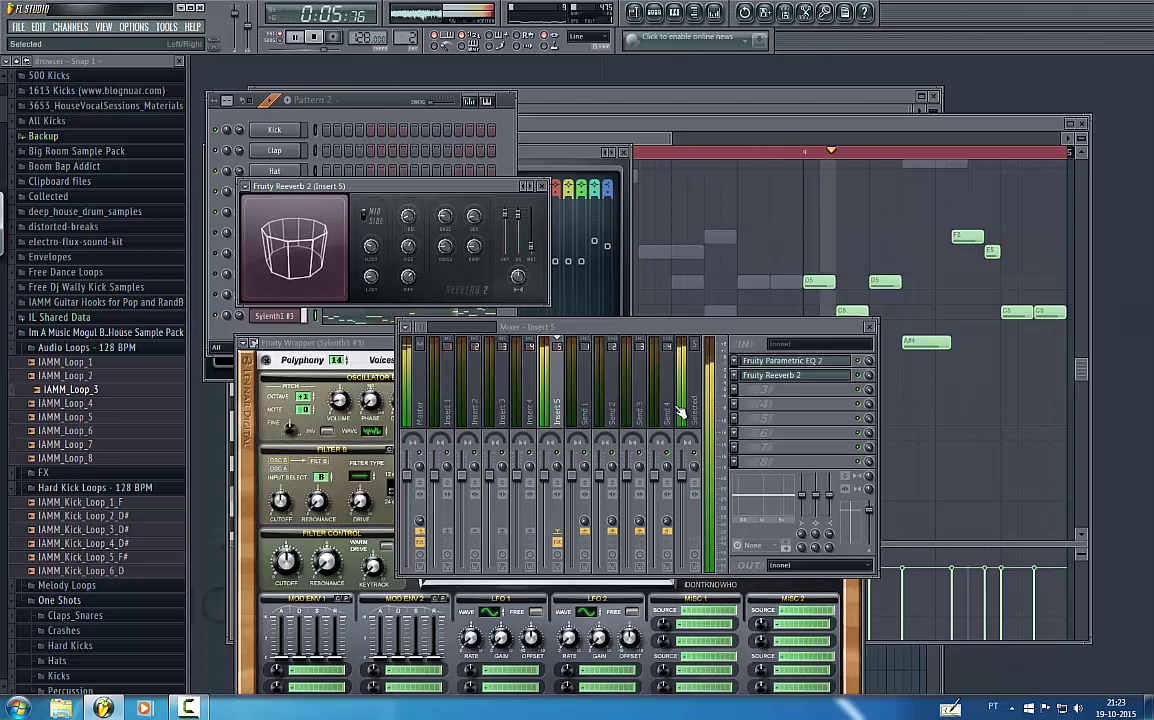
- In bar 3 of Sylenth1 #3, lengthen the E5, replace the following D5 with a G5, shorten the F5, and play the result
left_click(598, 121)
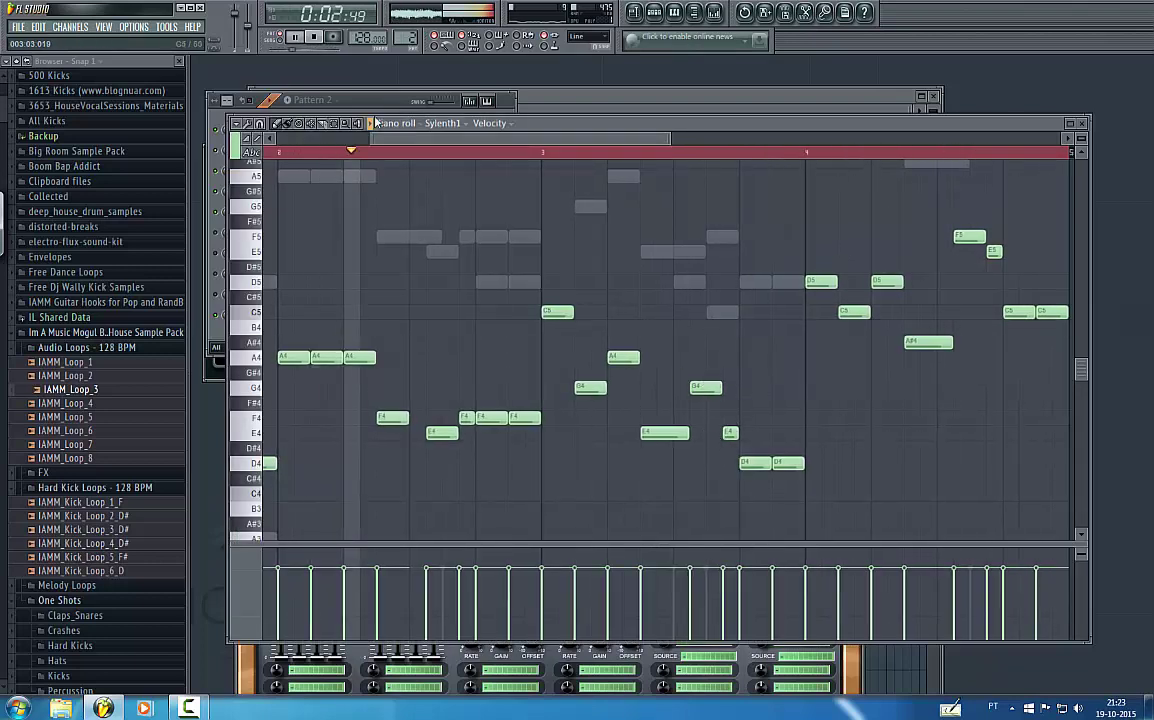
left_click(325, 99)
right_click(283, 314)
left_click(322, 322)
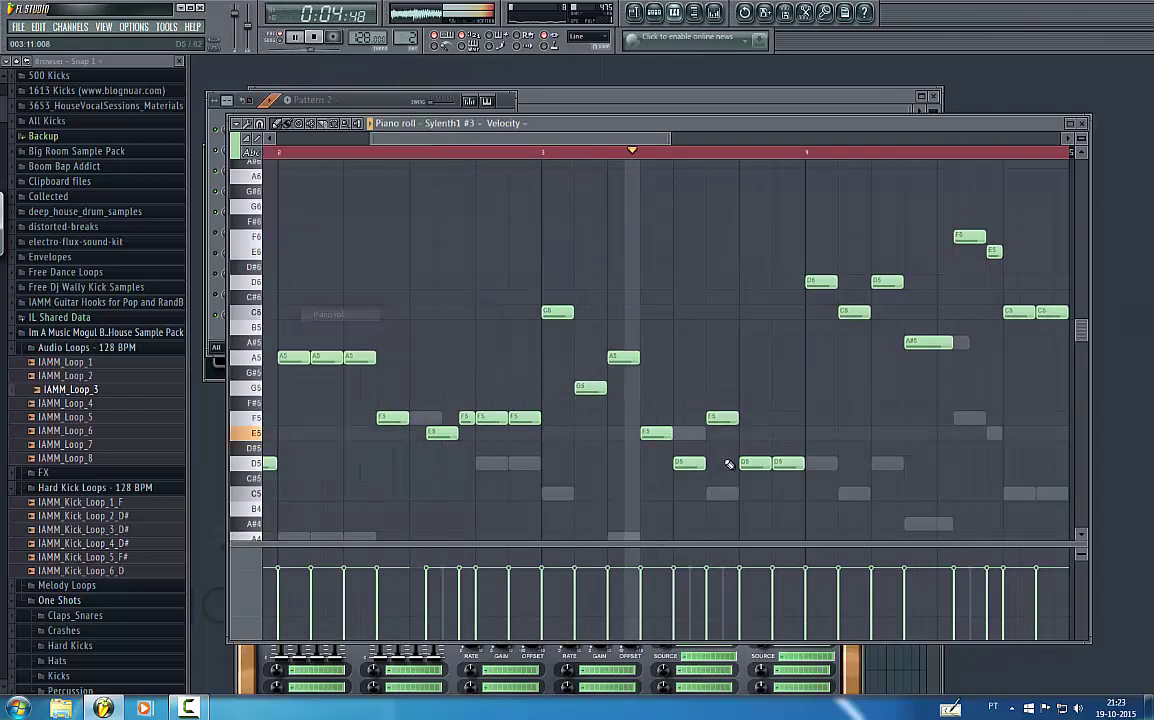
key("space")
left_click_drag(691, 416, 734, 420)
key("space")
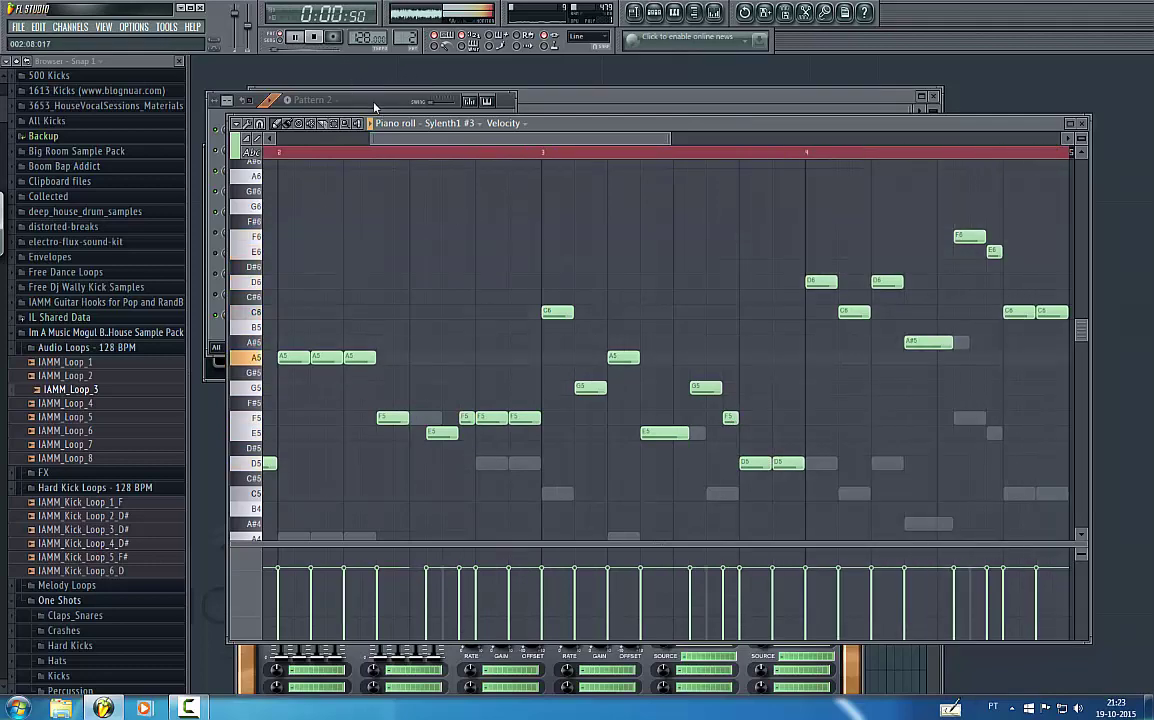
left_click(336, 98)
key("space")
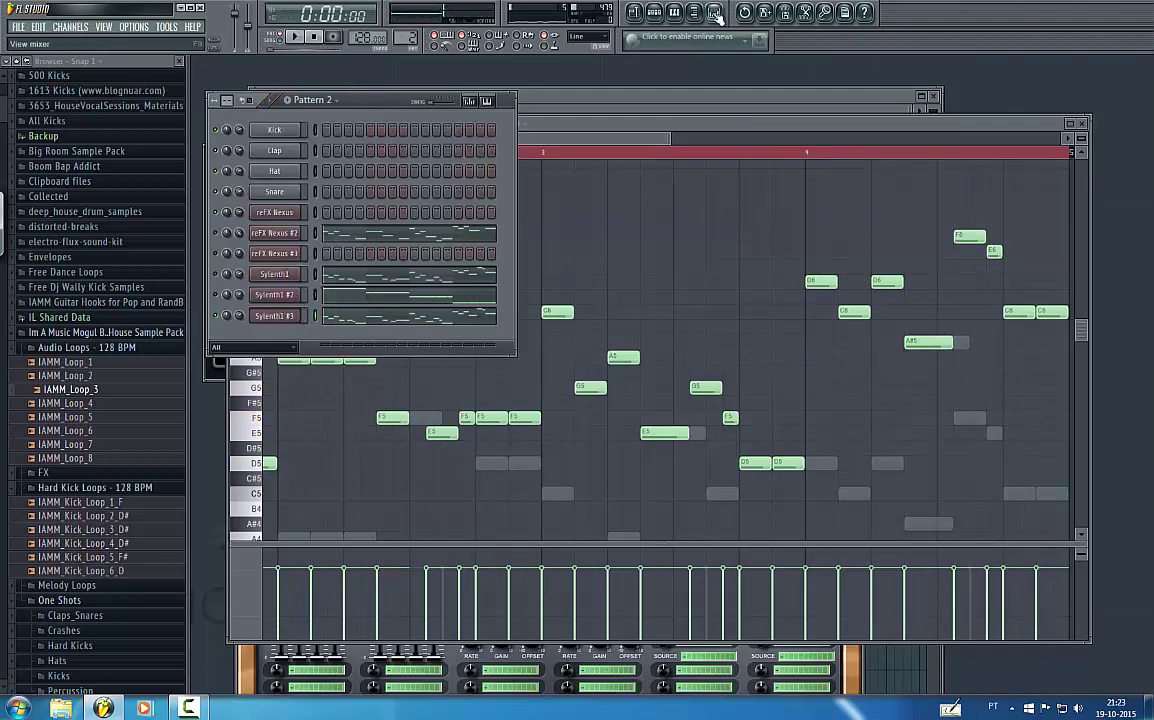
- Switch off the built-in delay of Sylenth1 #3 and audition a note
left_click(714, 12)
left_click(272, 316)
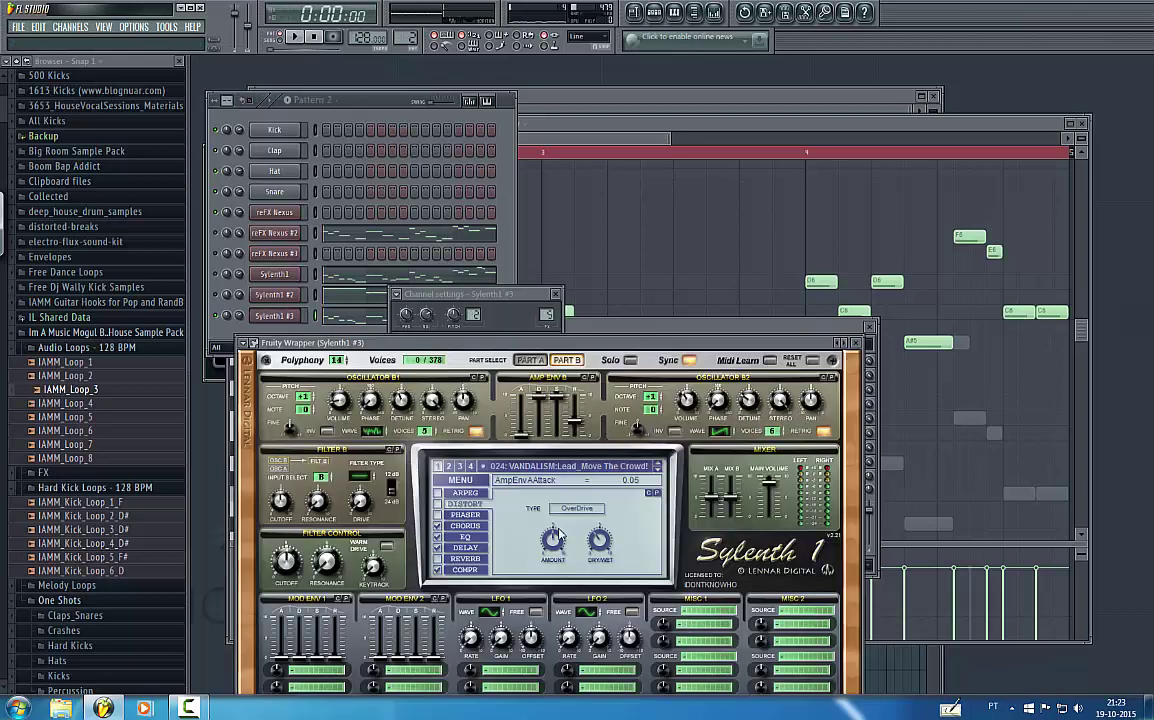
key("b")
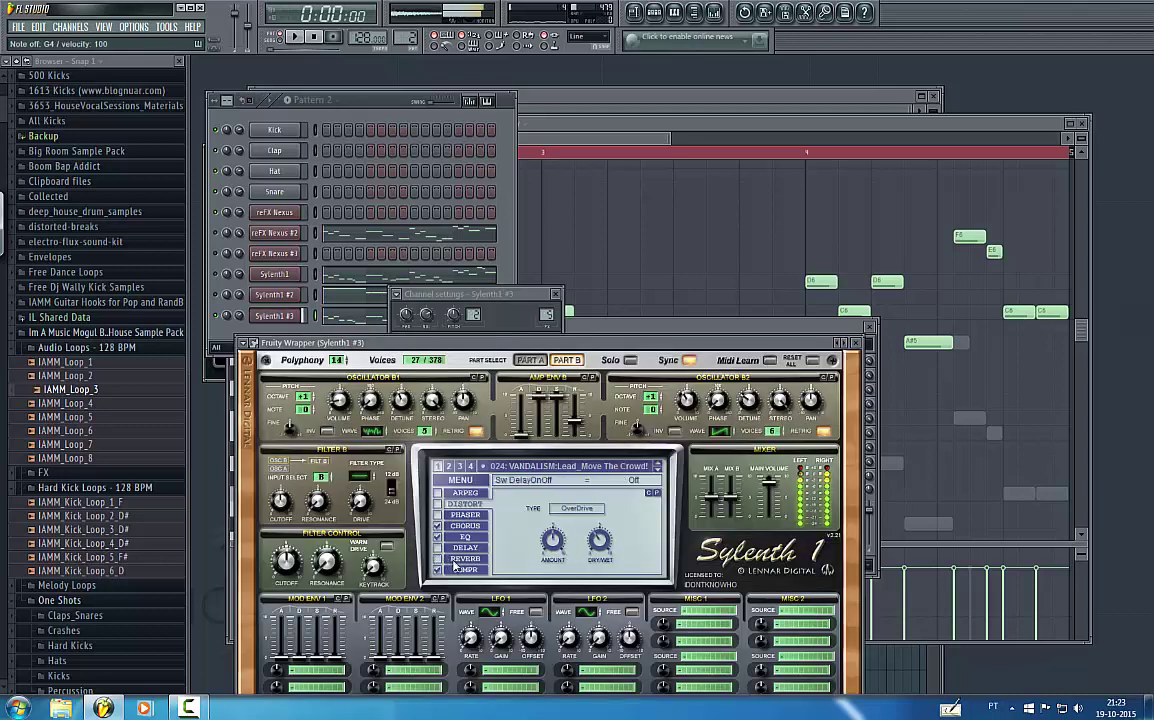
- Raise the wet level of Insert 5's Fruity Reeverb 2 to 48% while auditioning notes
left_click(714, 12)
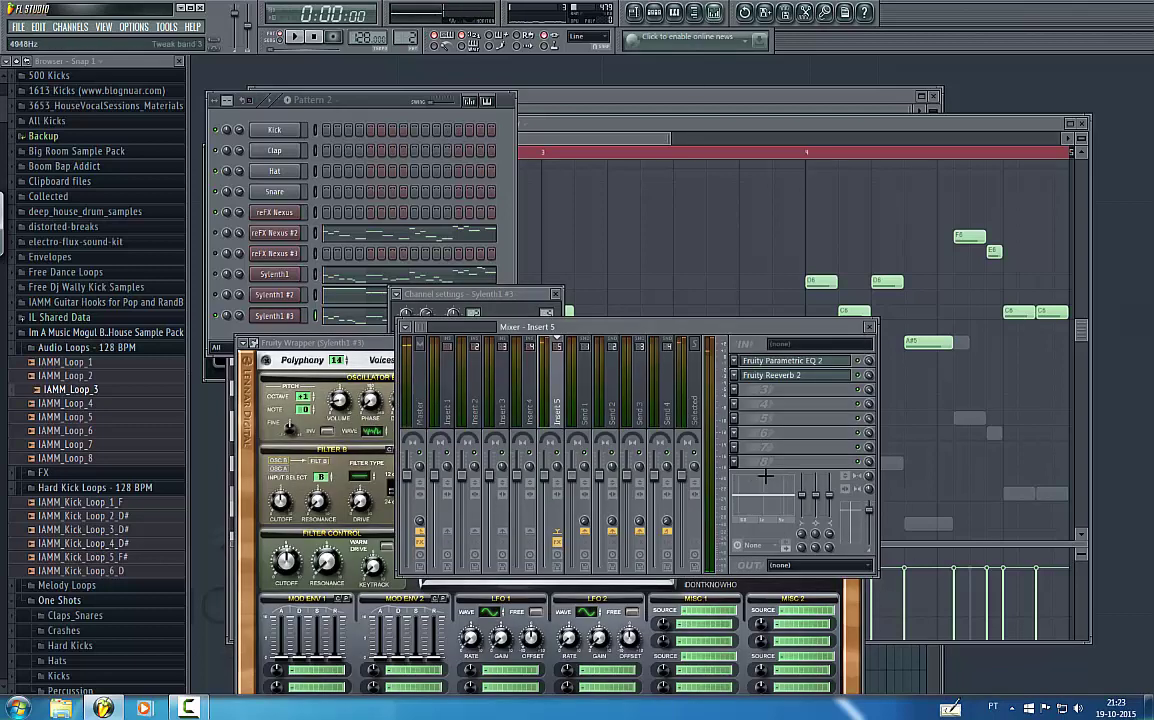
left_click(775, 375)
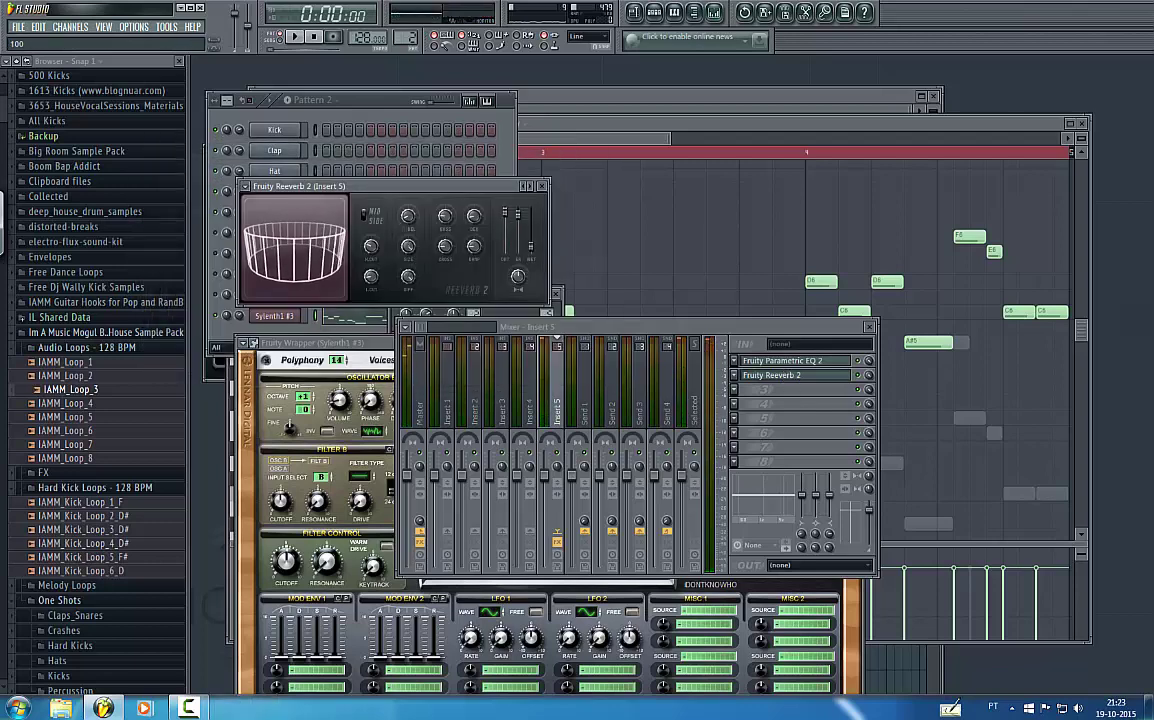
key("b")
key("b")
left_click_drag(531, 246, 531, 235)
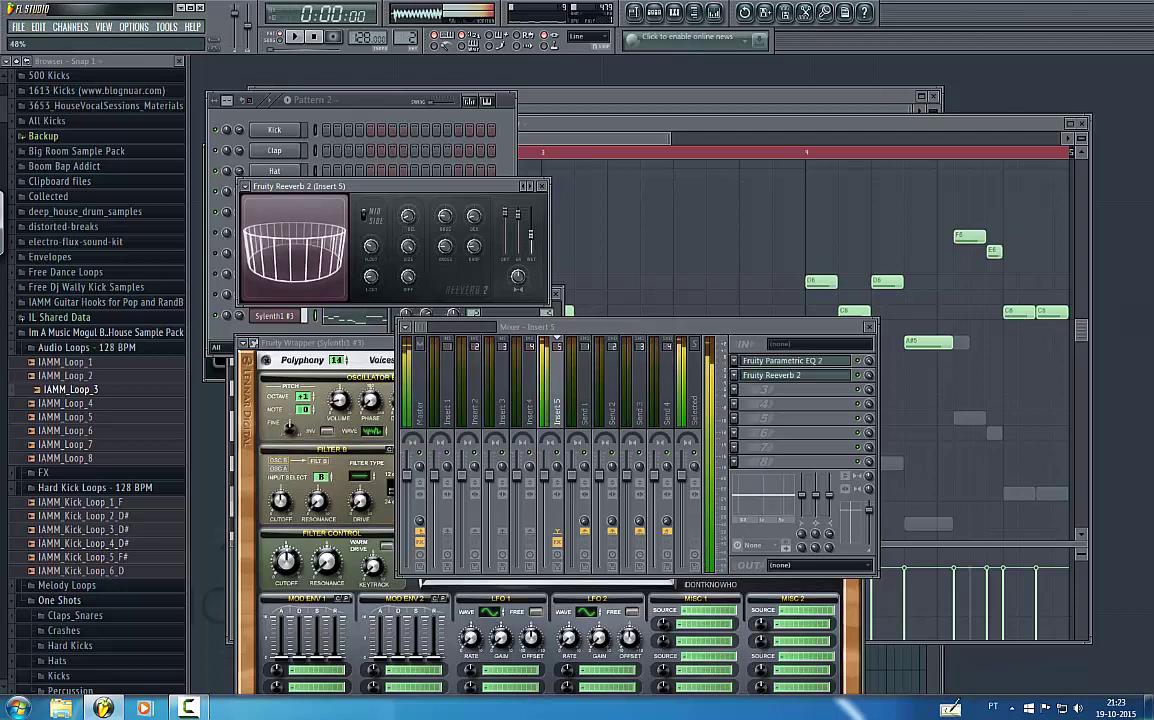
- Load Soundgoodizer in the third effect slot of Insert 5 and audition notes through it
left_click(751, 401)
mouse_move(752, 403)
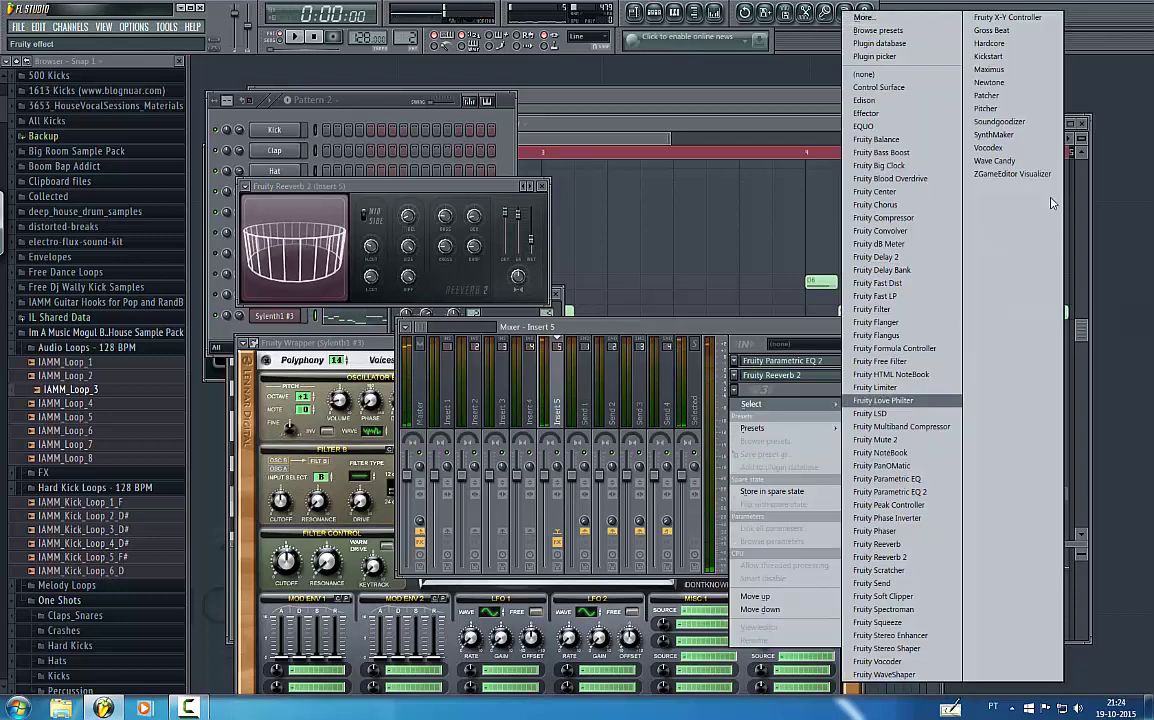
left_click(998, 122)
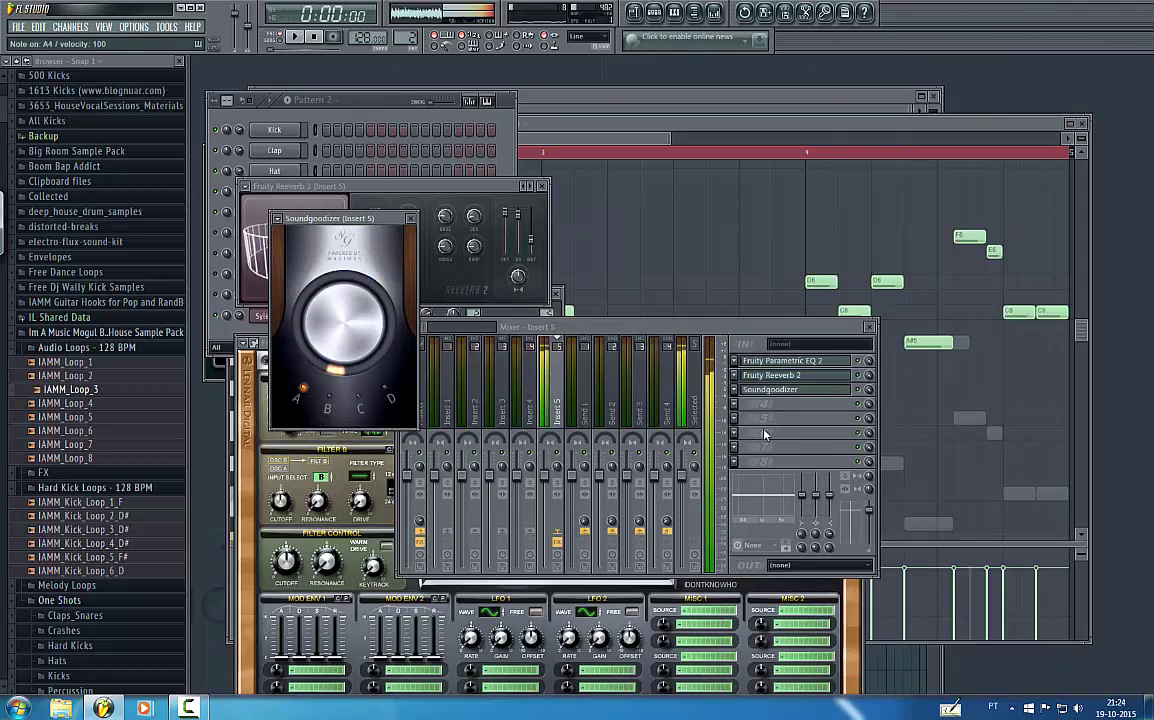
- During playback, set Sylenth1 #3's Mix A to 5.17, Mix B to about 8.7 and oscillator B1 to 2 voices
left_click(252, 488)
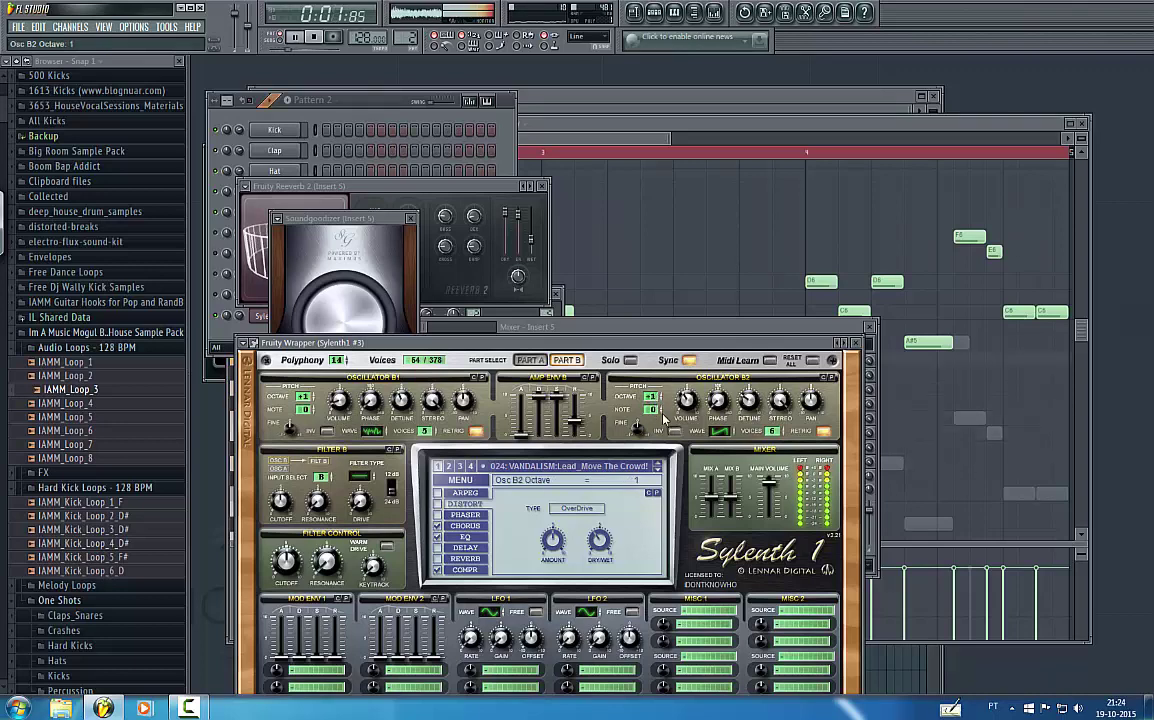
left_click_drag(712, 457, 731, 489)
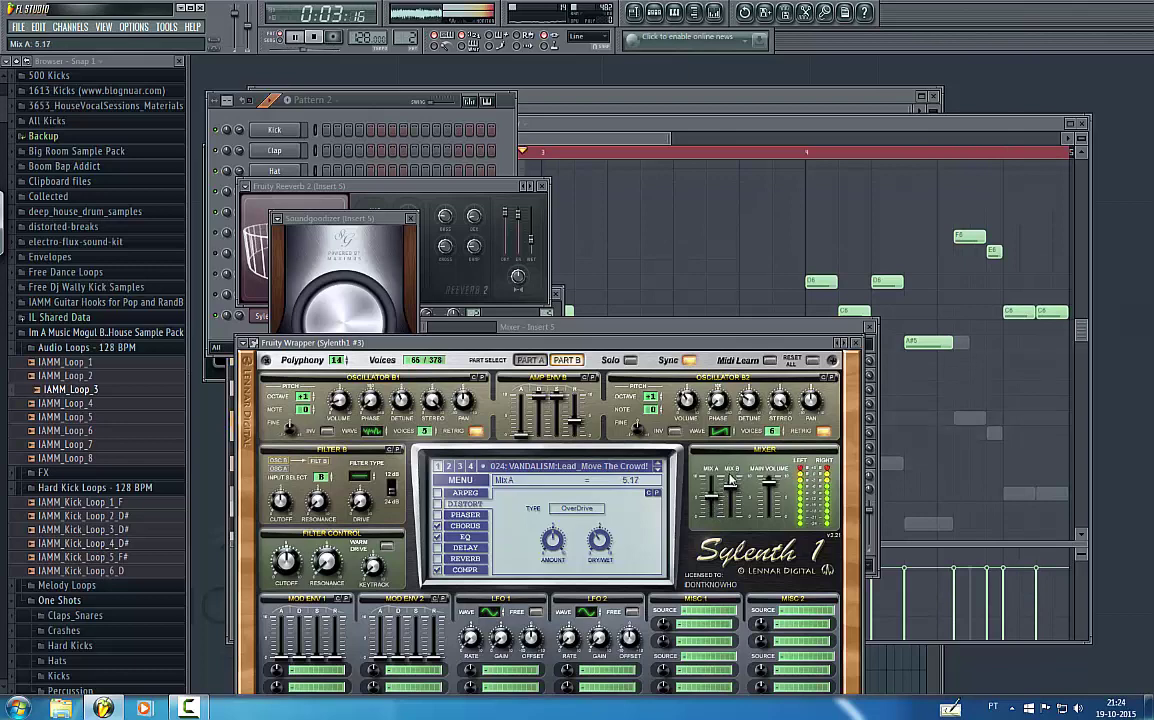
left_click_drag(731, 486, 731, 478)
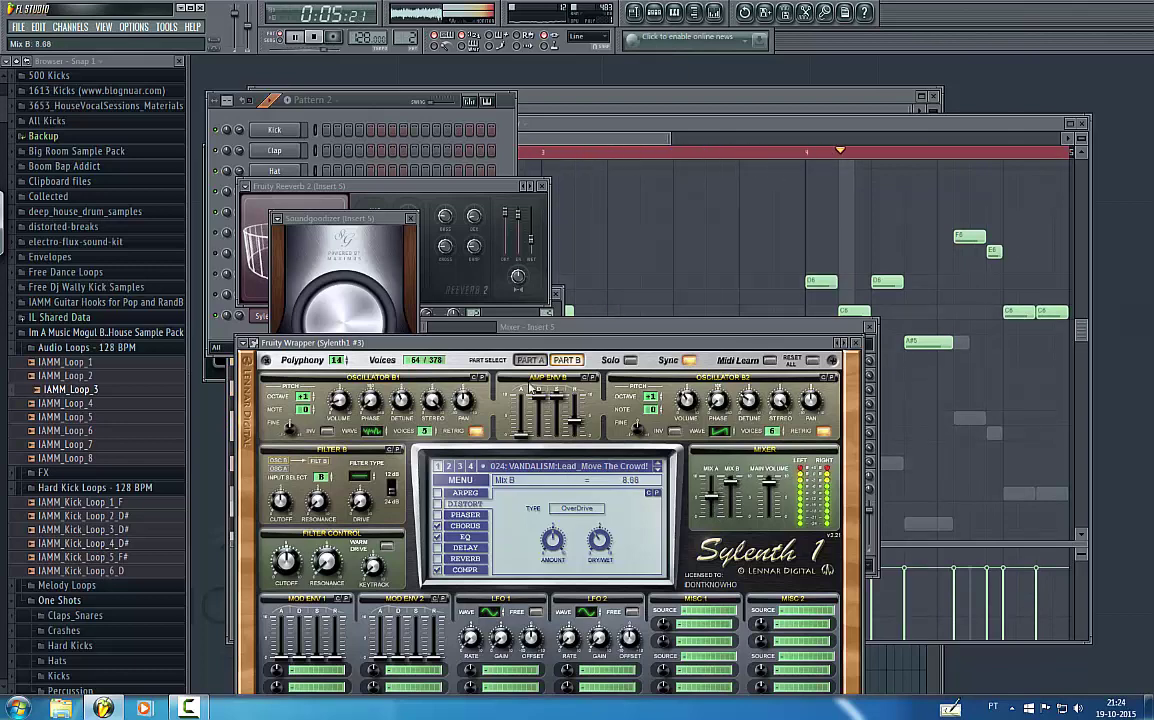
key("space")
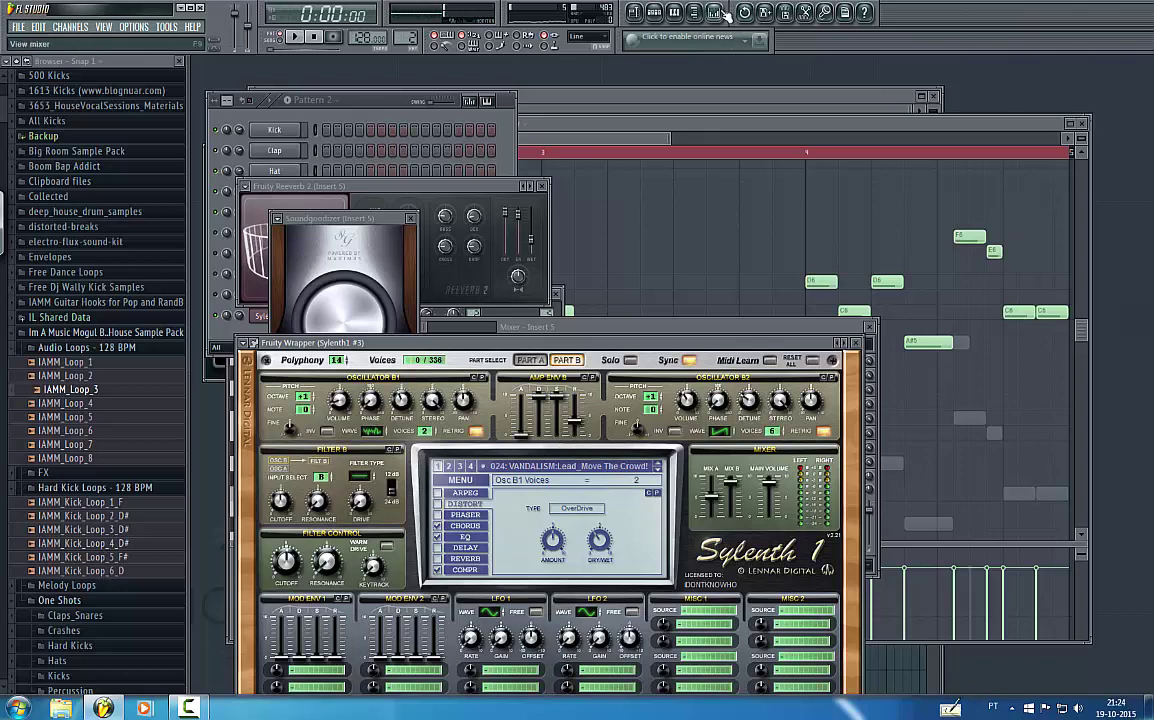
- Route Sylenth1 #3's LFO 1 to Pitch AB with a modulation amount of 3.24 and audition a note
left_click_drag(597, 343, 610, 227)
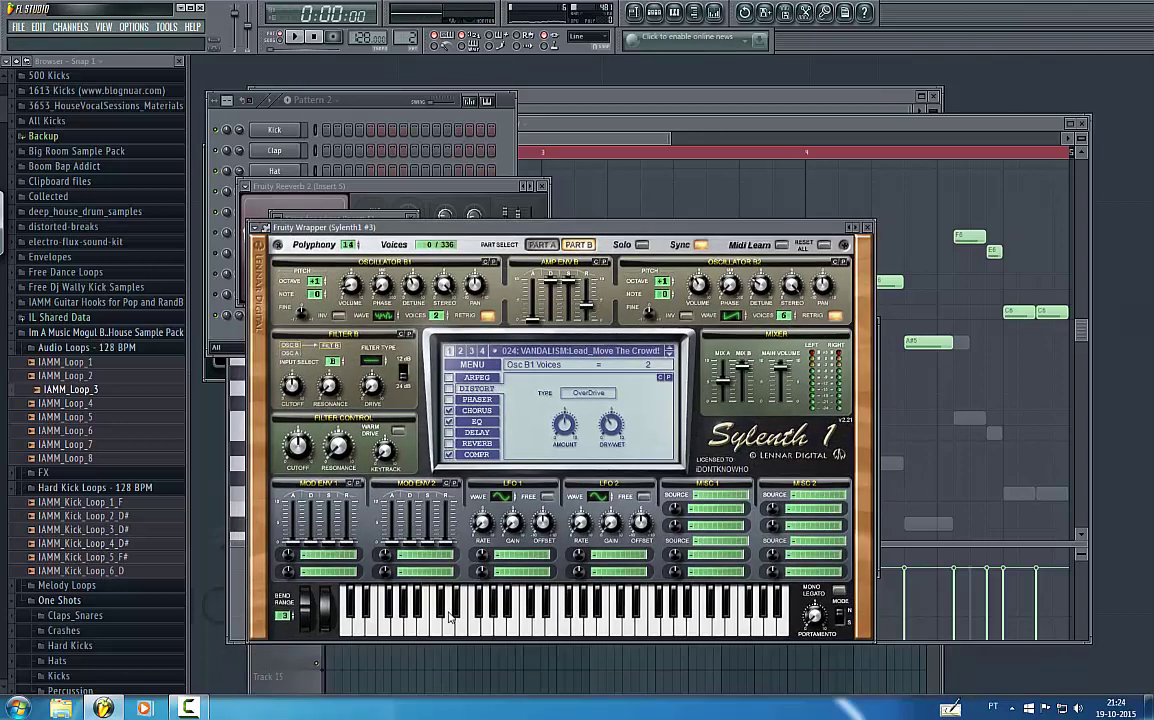
left_click(536, 563)
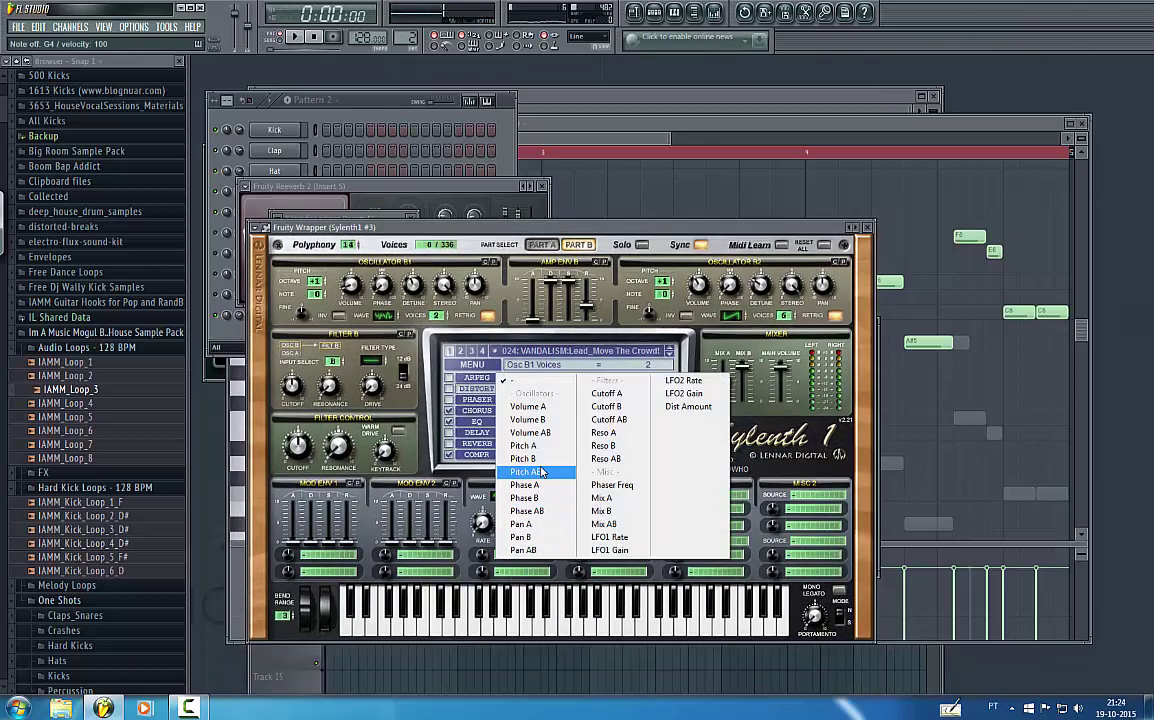
left_click(505, 471)
key("b")
left_click_drag(483, 520, 489, 446)
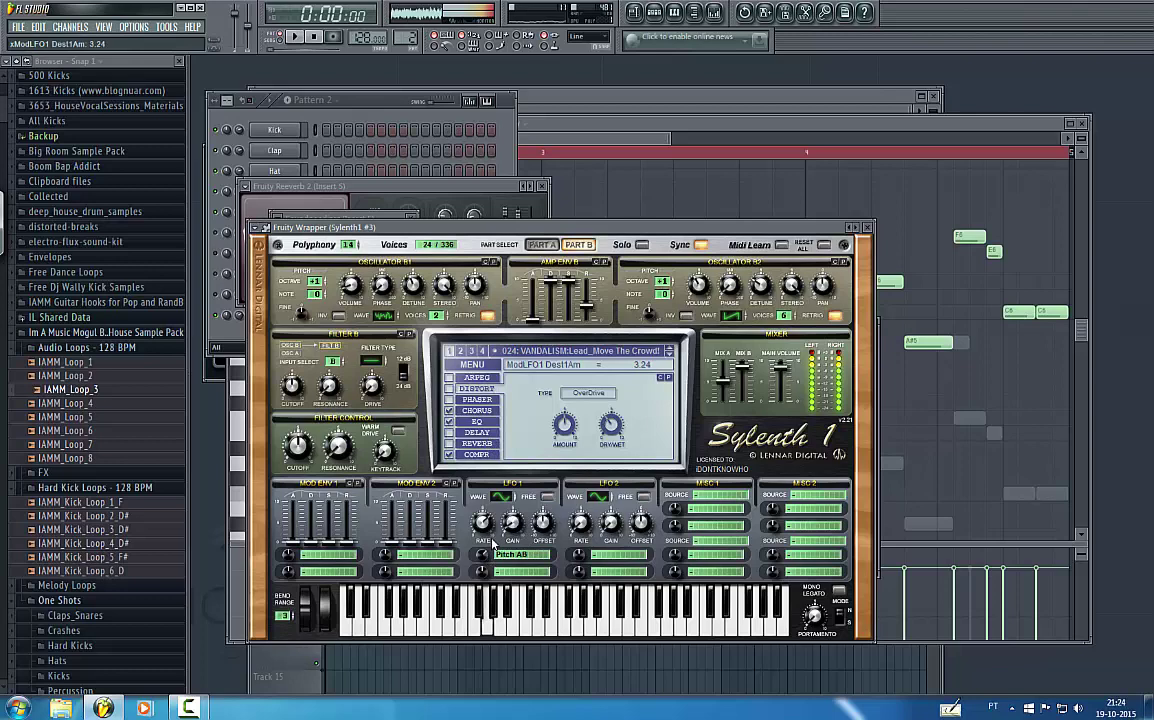
- Play Pattern 2 and set Sylenth1 #3's LFO 1 rate to 1/64
left_click(586, 133)
key("space")
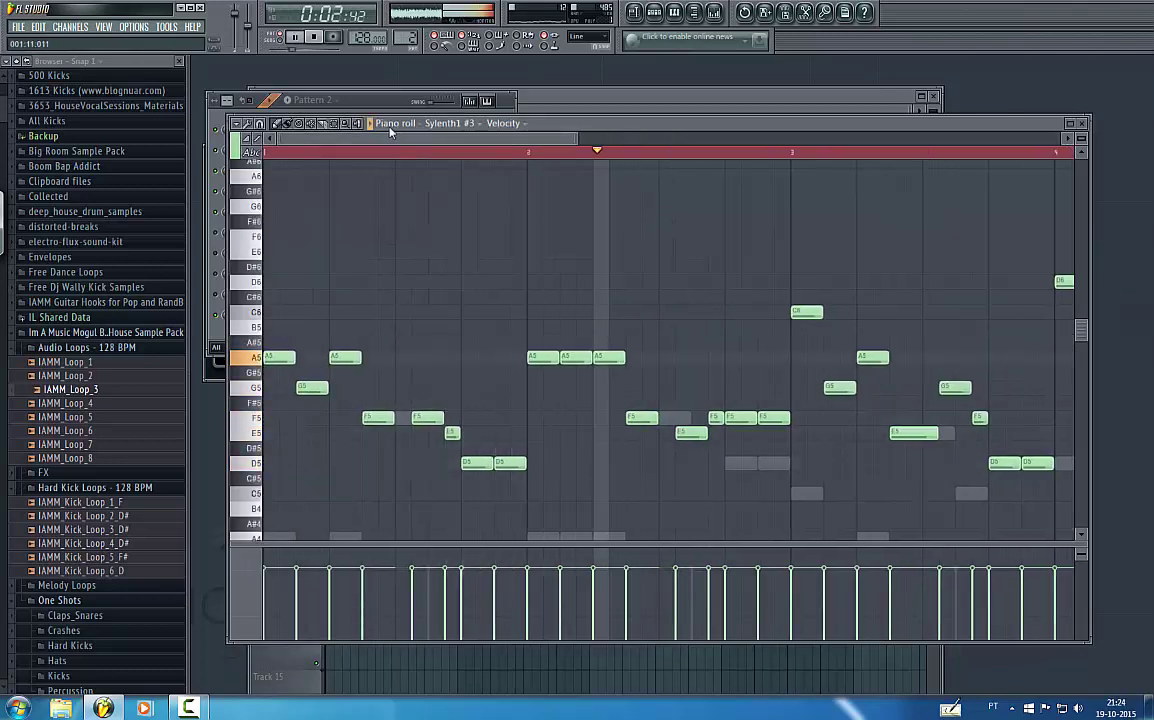
left_click(384, 104)
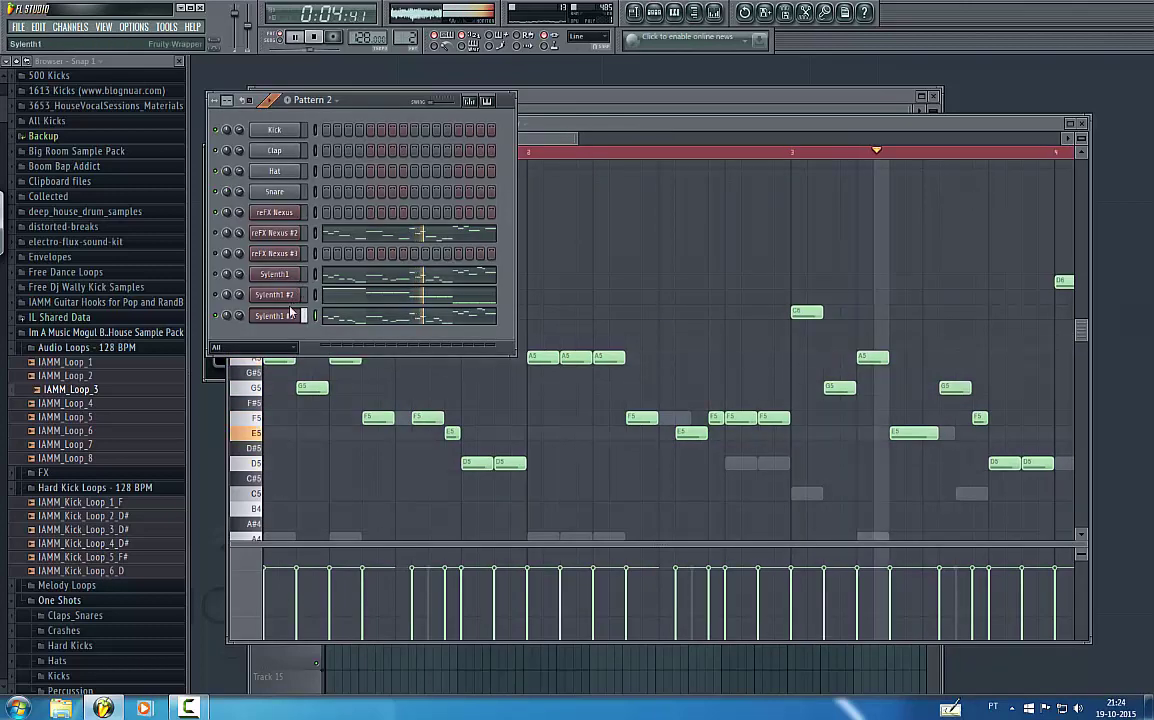
left_click(286, 316)
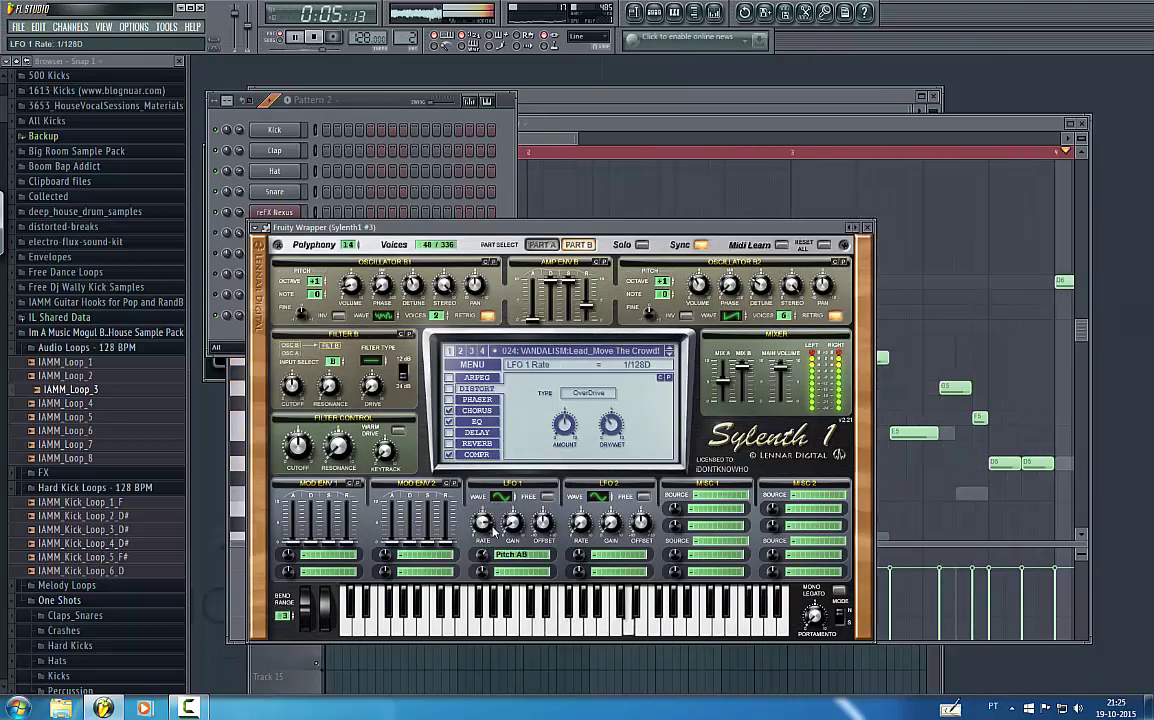
key("space")
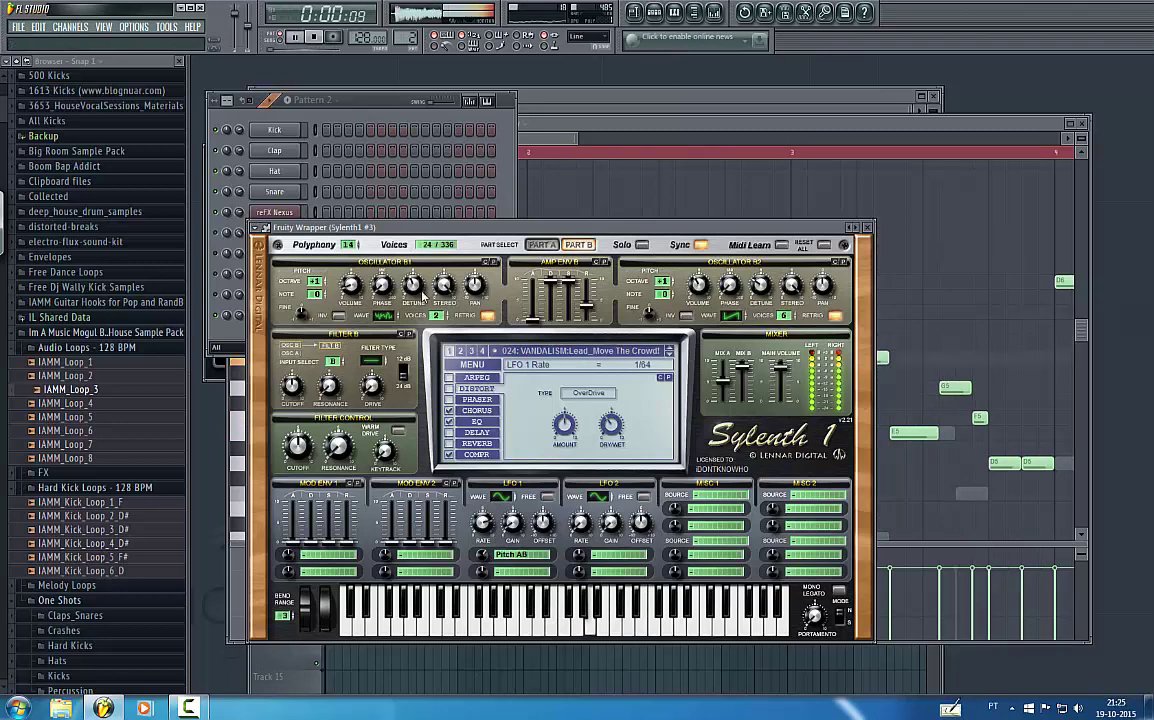
- Set oscillator B1 to octave 0 and volume 0.62, adjusting the LFO 1 rate during playback
key("b")
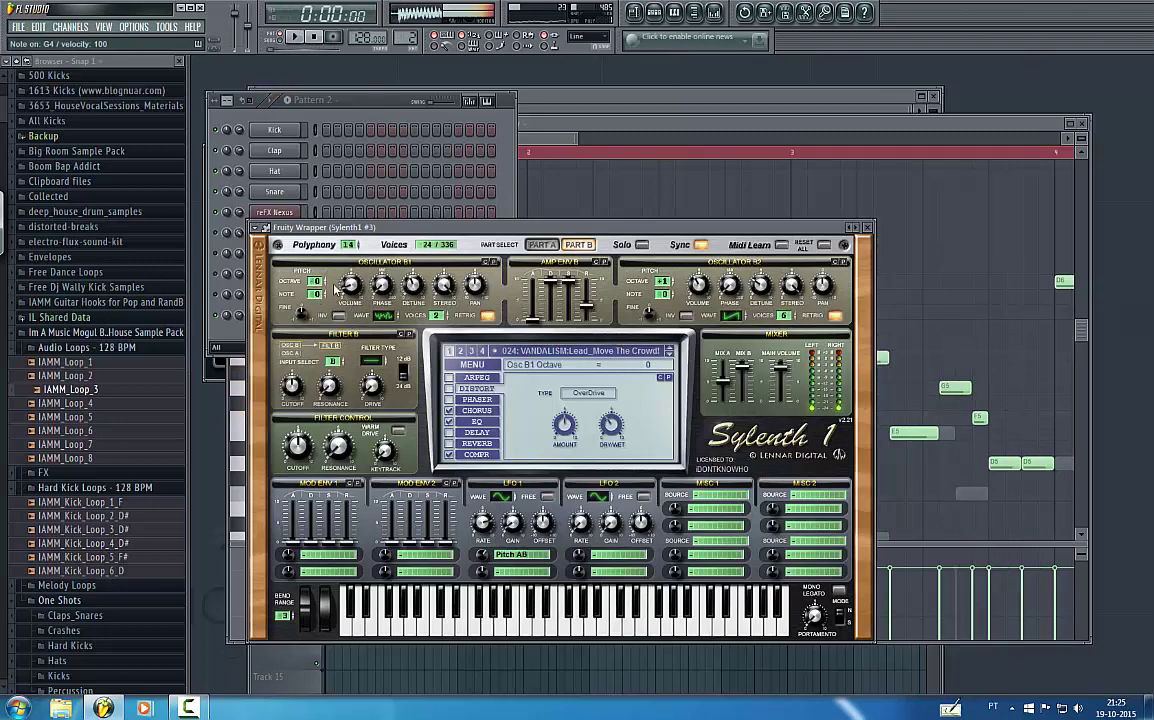
left_click_drag(352, 293, 353, 298)
key("space")
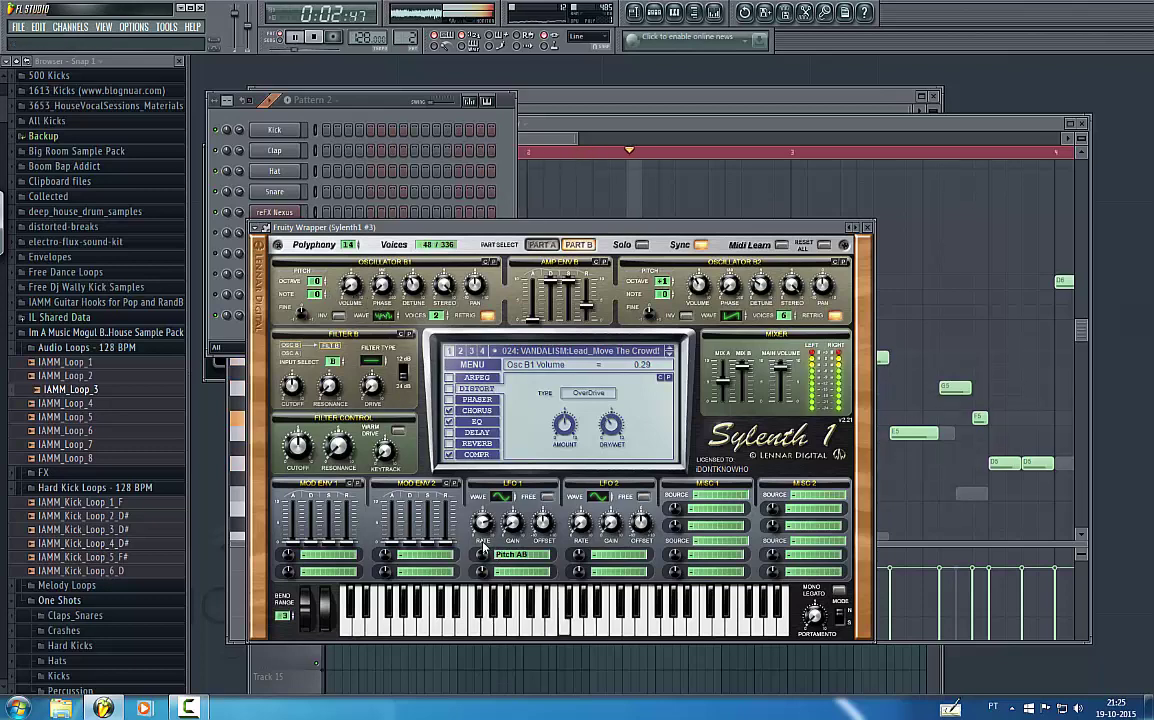
left_click_drag(483, 525, 485, 545)
left_click_drag(352, 297, 352, 291)
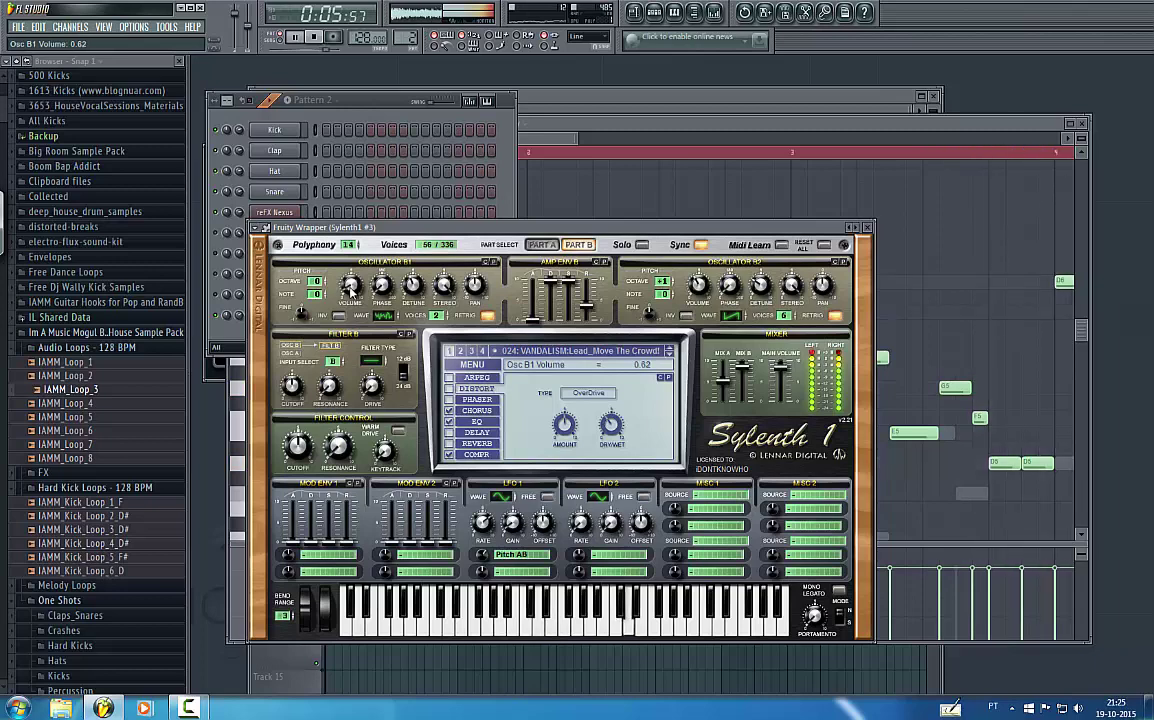
- Stop playback and load Kickstart in the fourth effect slot of Insert 5
left_click(714, 12)
key("space")
left_click(735, 410)
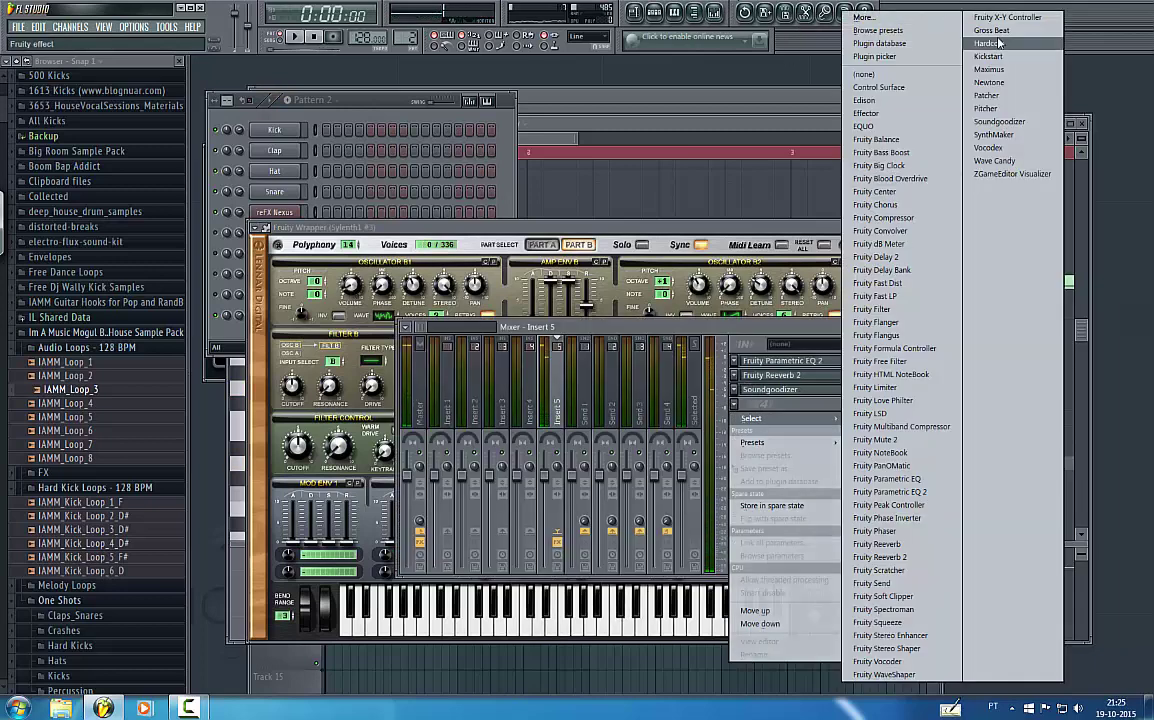
left_click(966, 44)
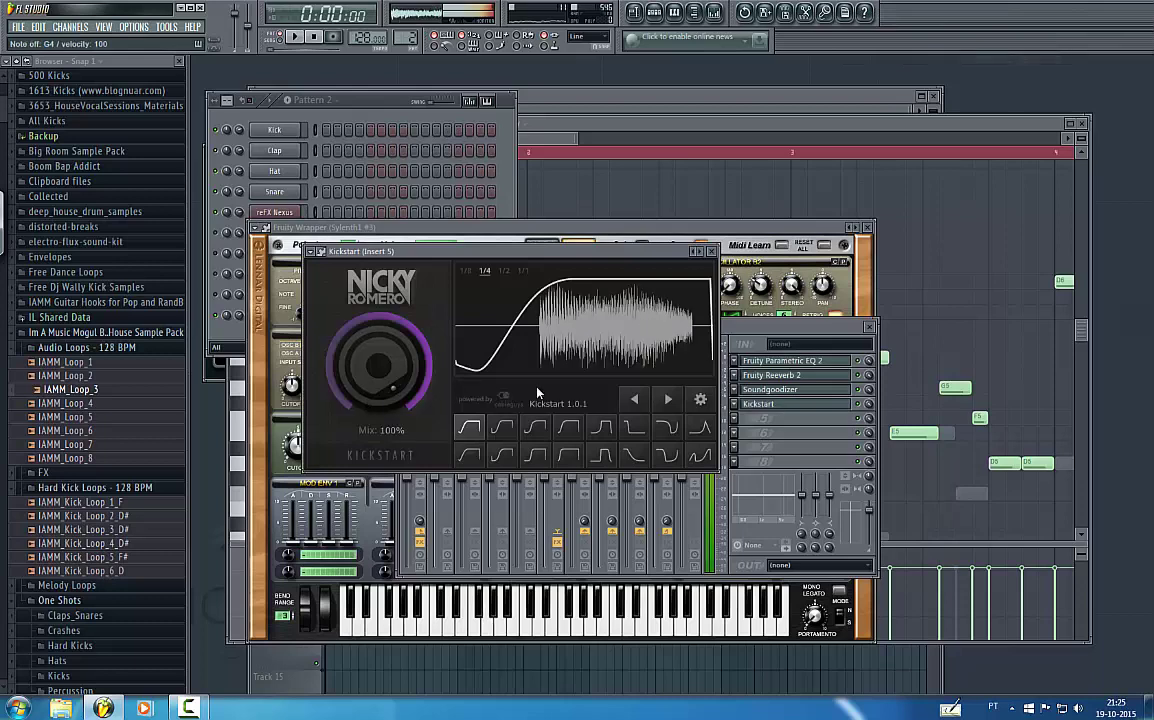
- Open Fruity Reeverb 2 on mixer Insert 5 and play back the pattern to audition the lead
left_click(376, 116)
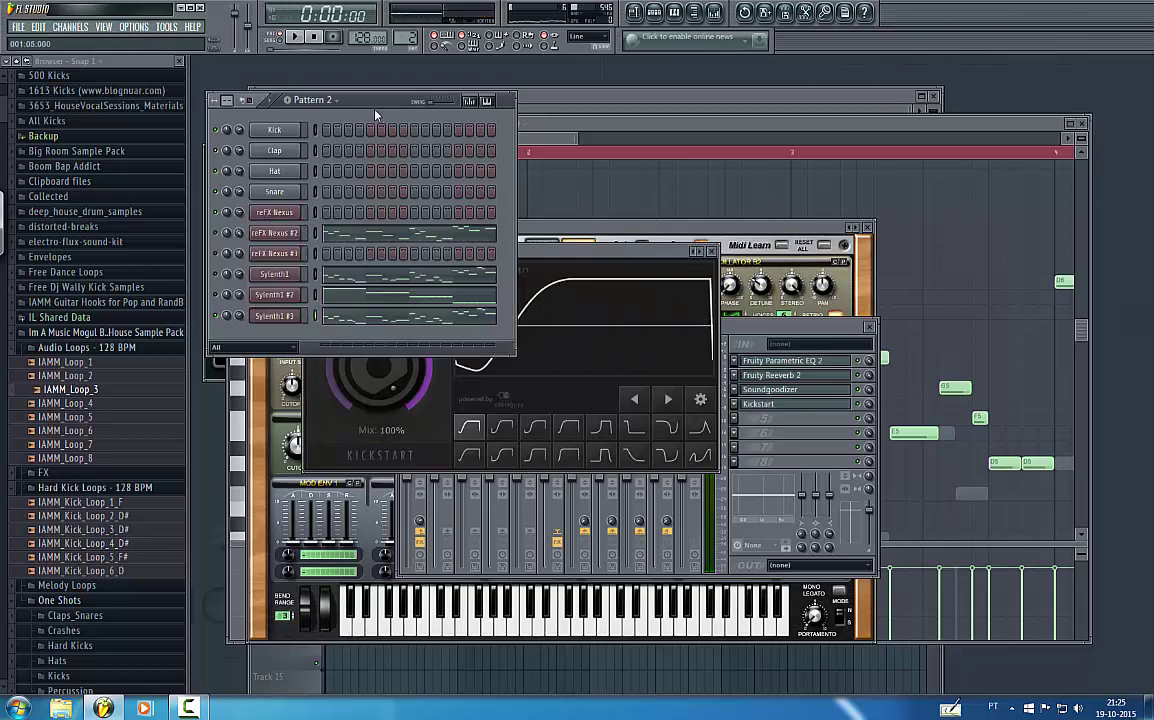
left_click(790, 375)
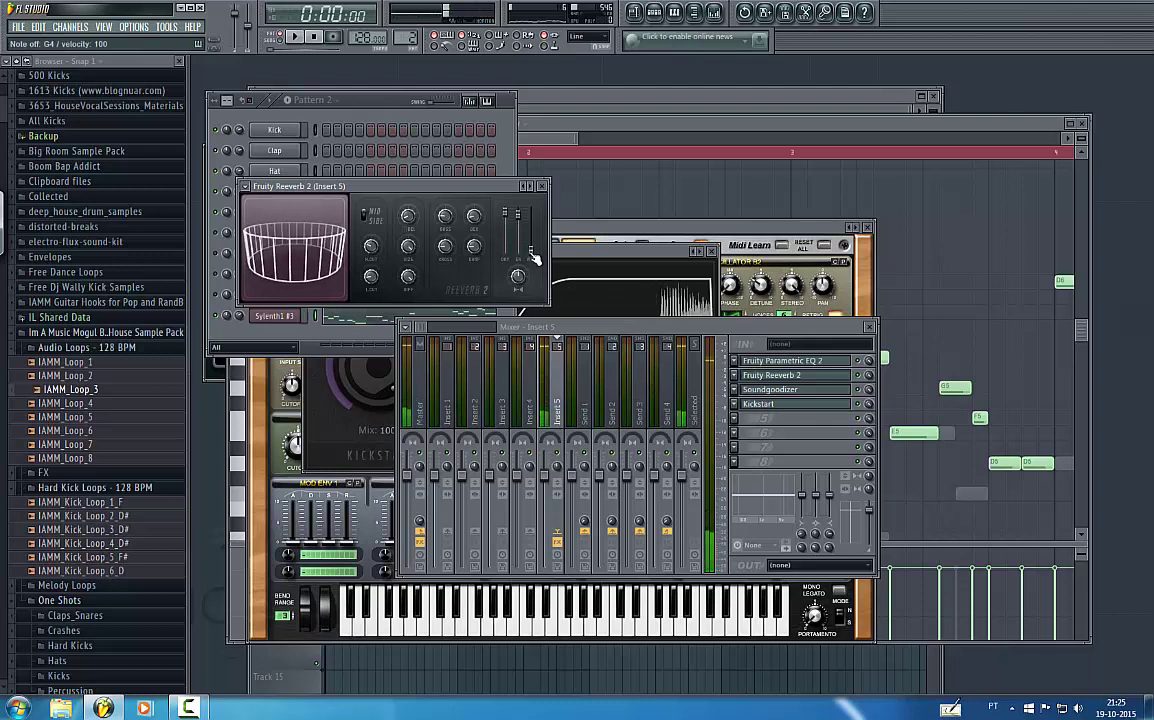
key("space")
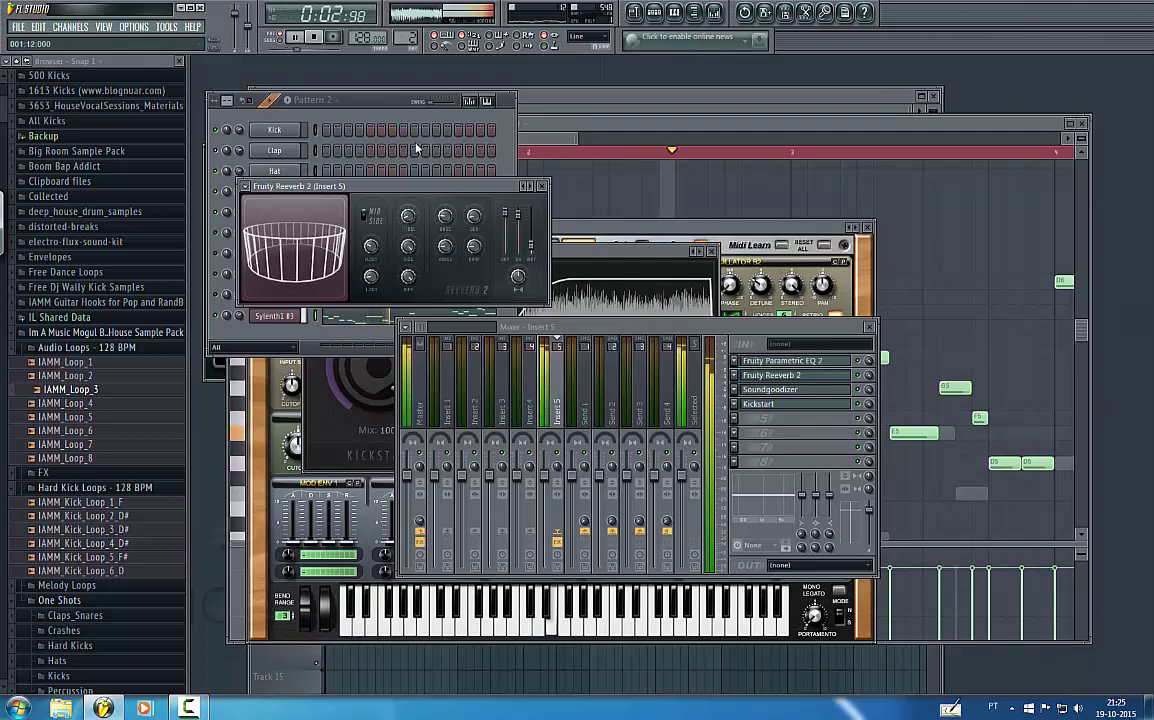
- Route the Sylenth1 #2 channel to mixer track 4 and load Fruity Parametric EQ 2 in Insert 4's first effect slot
left_click(381, 103)
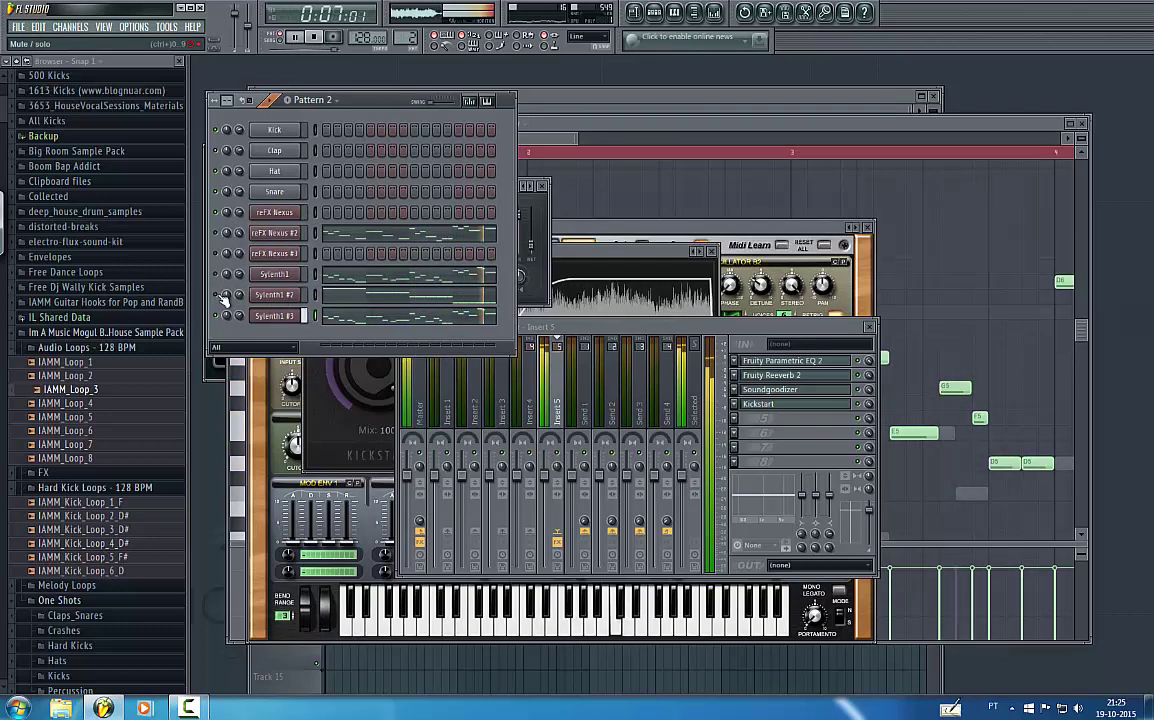
left_click(275, 295)
left_click_drag(546, 318, 546, 297)
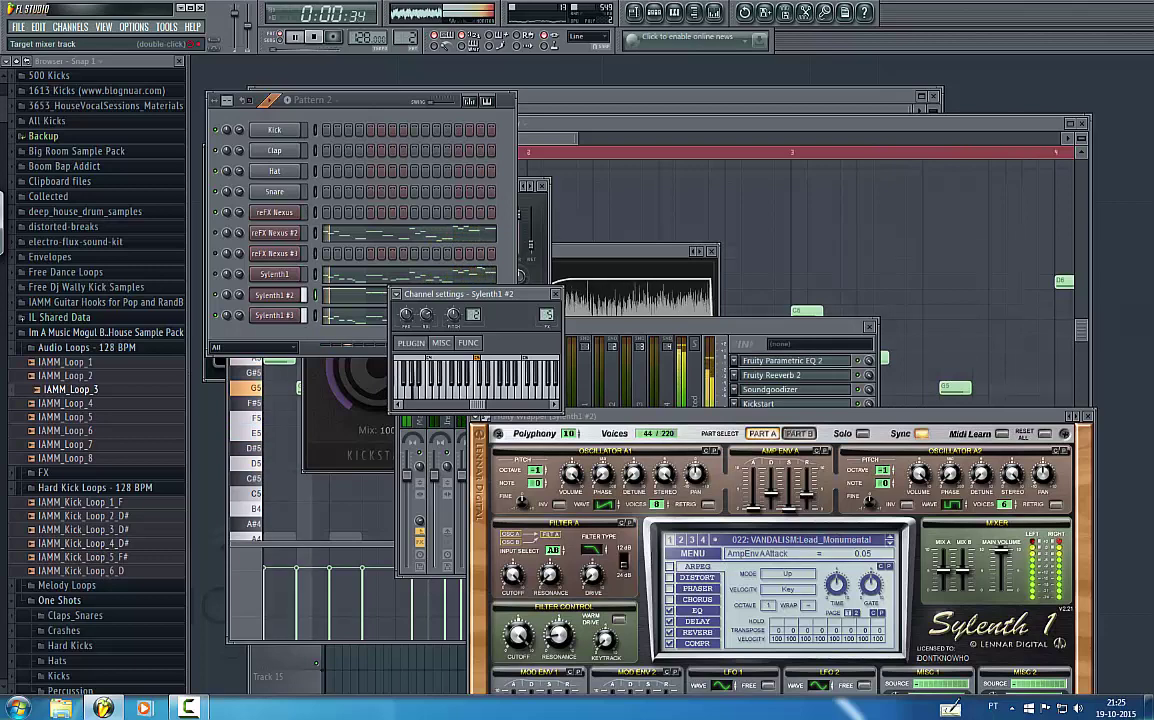
left_click_drag(546, 314, 546, 319)
key("space")
left_click(737, 368)
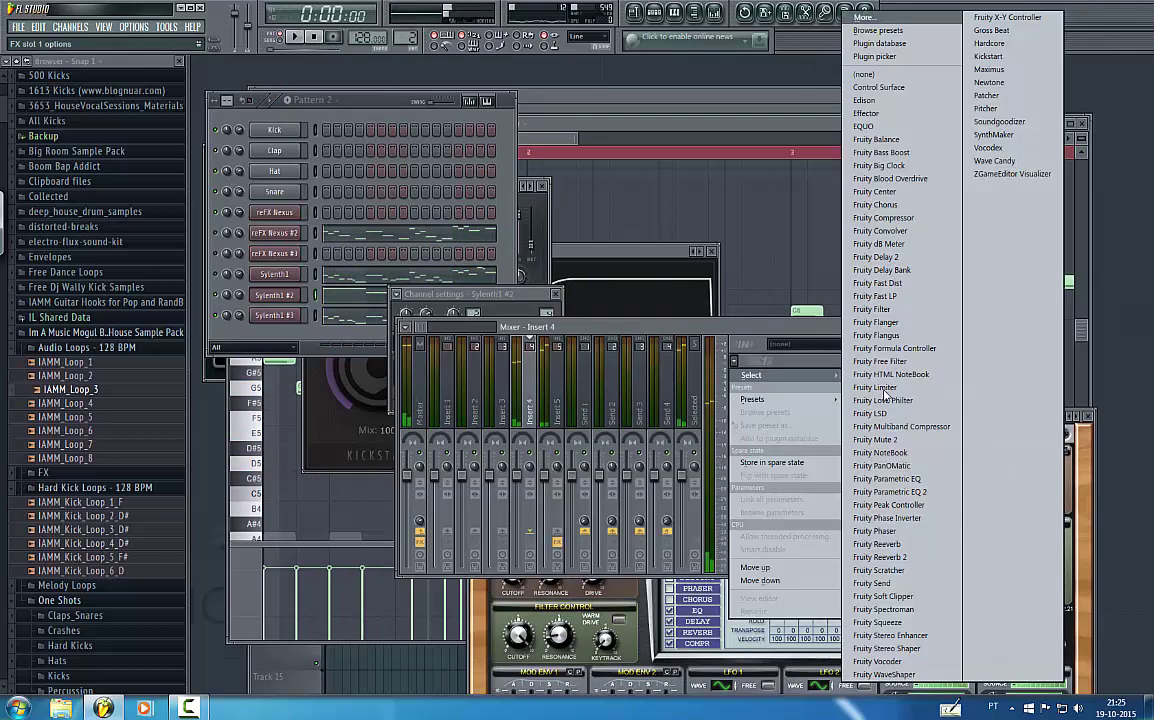
left_click(926, 494)
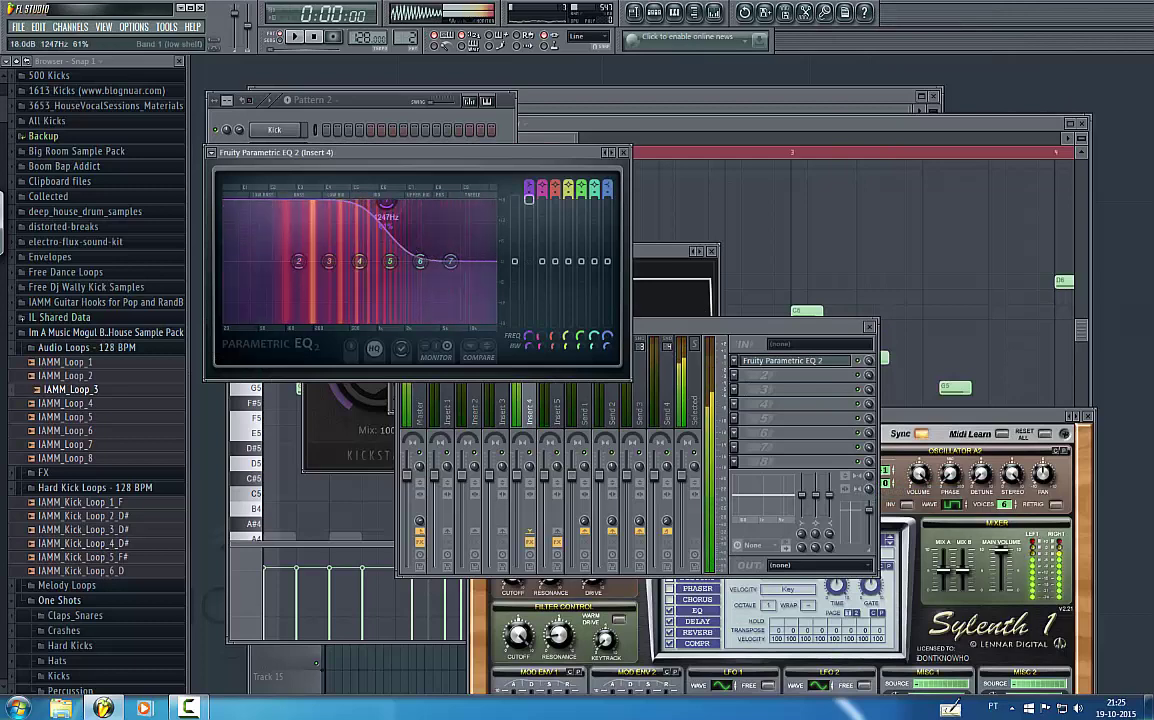
- Shape Insert 4's EQ during playback: roll off the lows with band 1, boost band 4, and cut band 6 slightly at 2600 Hz
left_click(328, 98)
key("space")
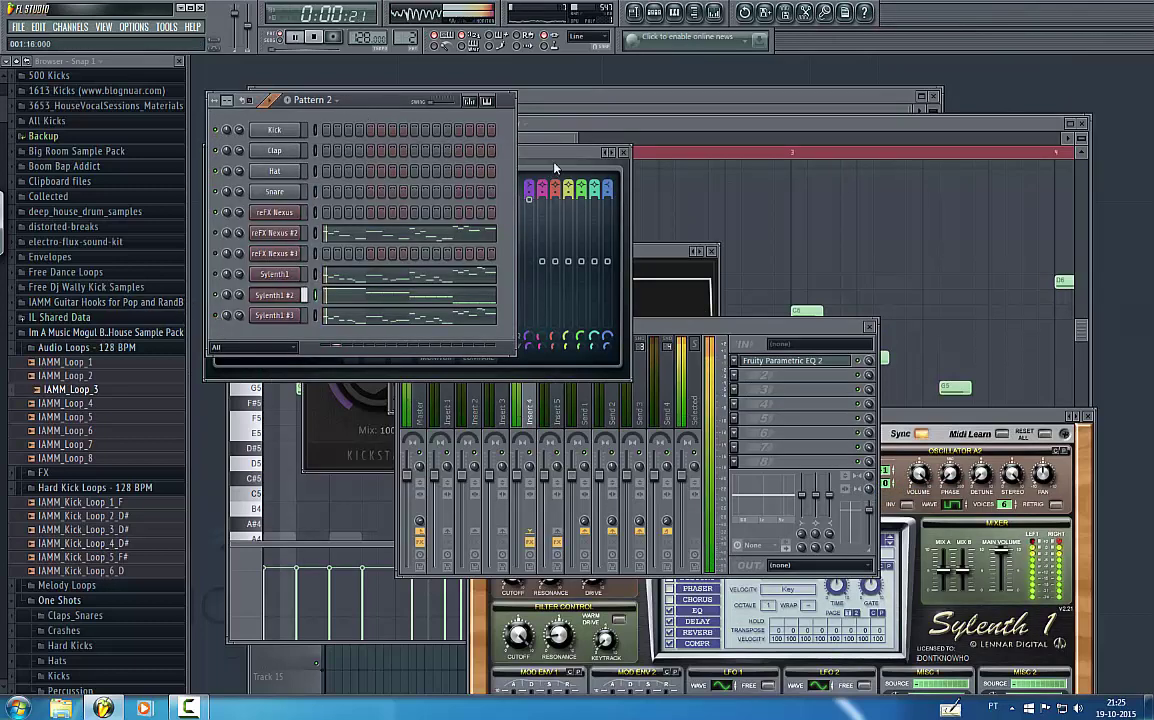
left_click(553, 155)
left_click_drag(355, 201, 249, 321)
left_click_drag(359, 261, 420, 237)
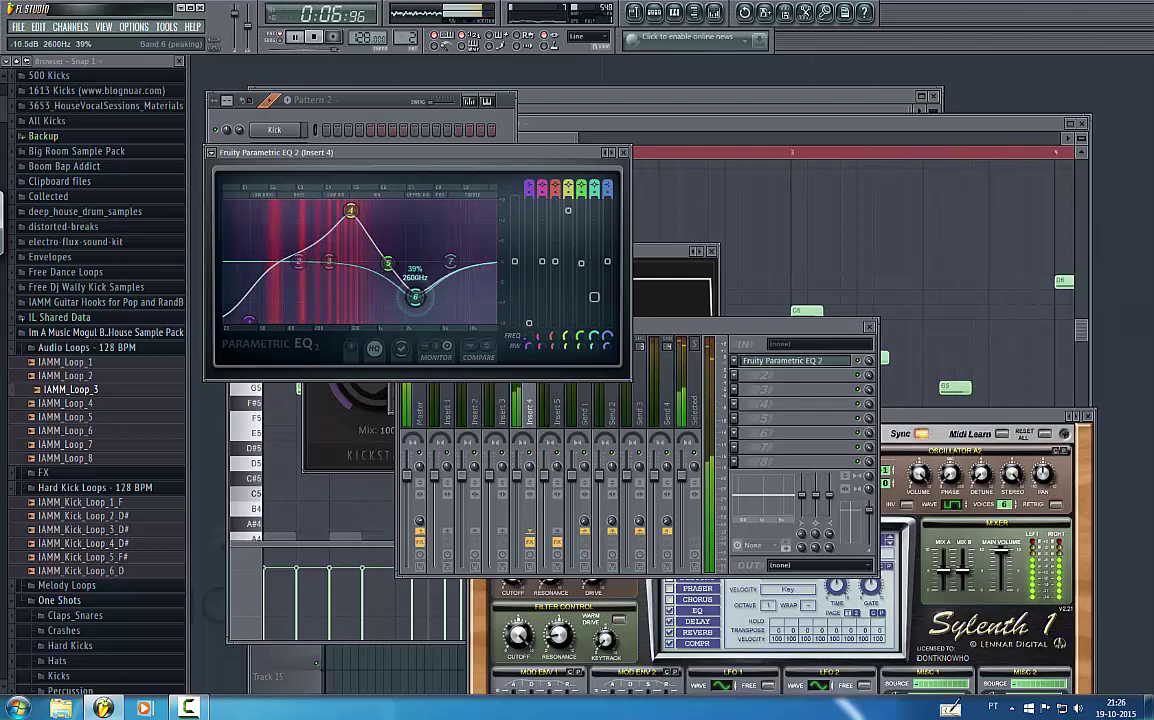
left_click_drag(416, 307, 415, 272)
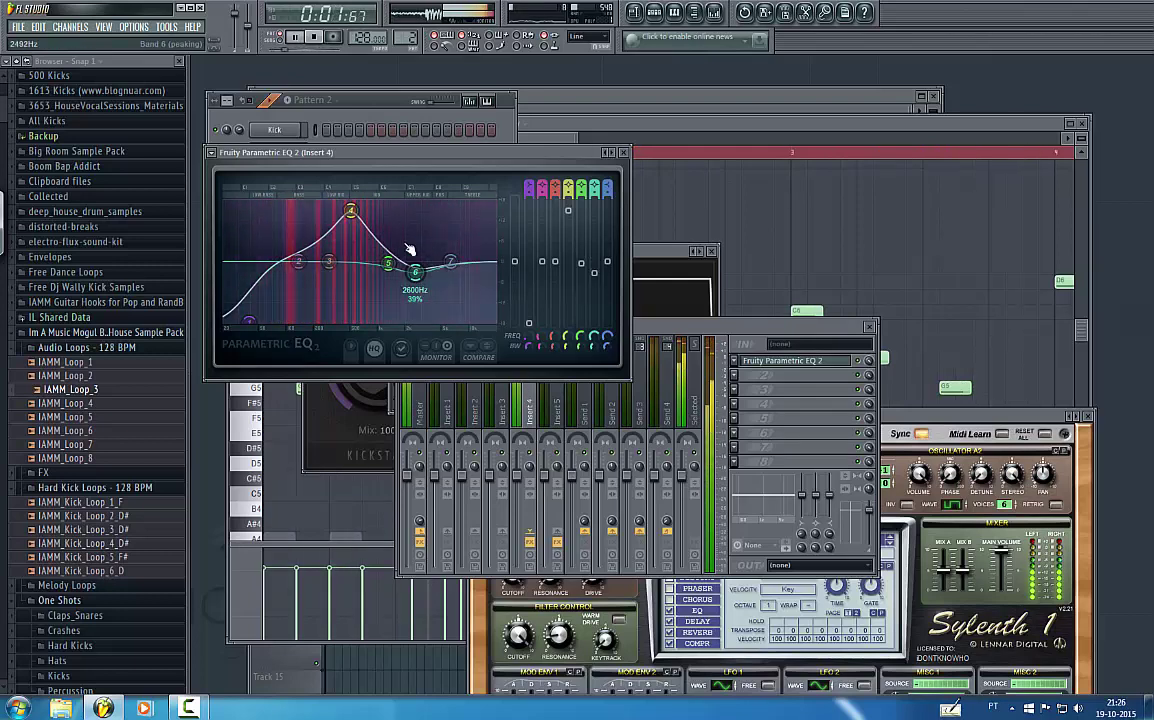
- Transpose all Sylenth1 #2 notes down one octave in its piano roll and play back the pattern
left_click(357, 117)
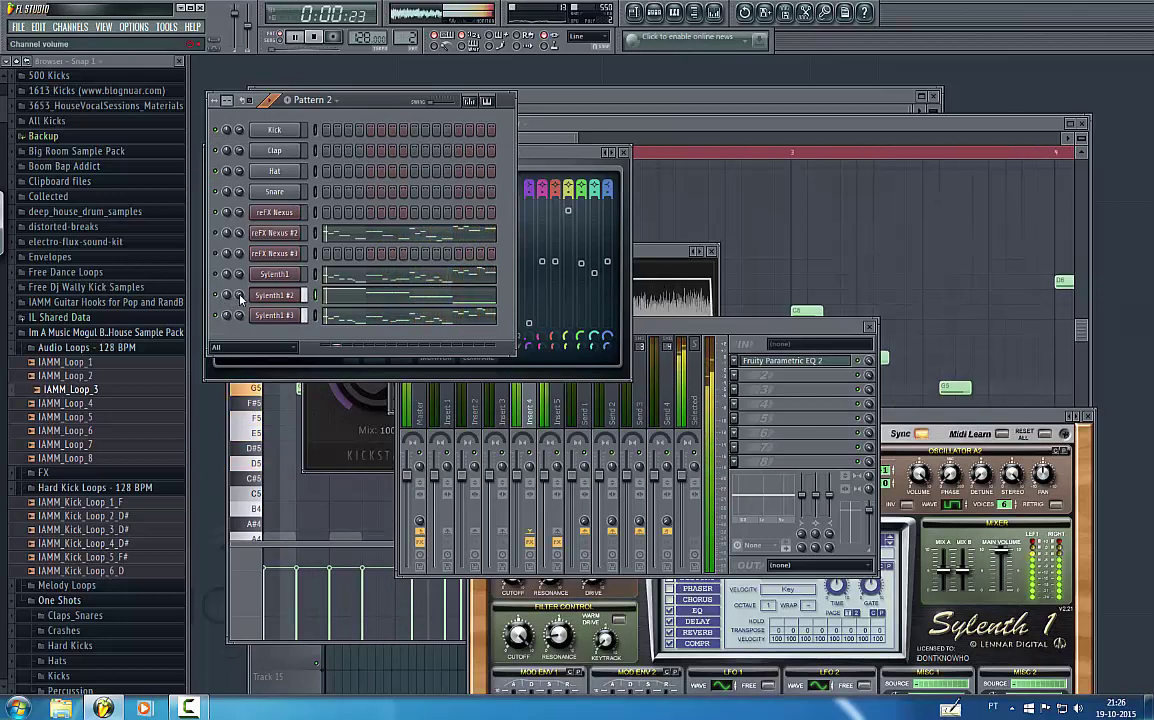
left_click(283, 296)
key("space")
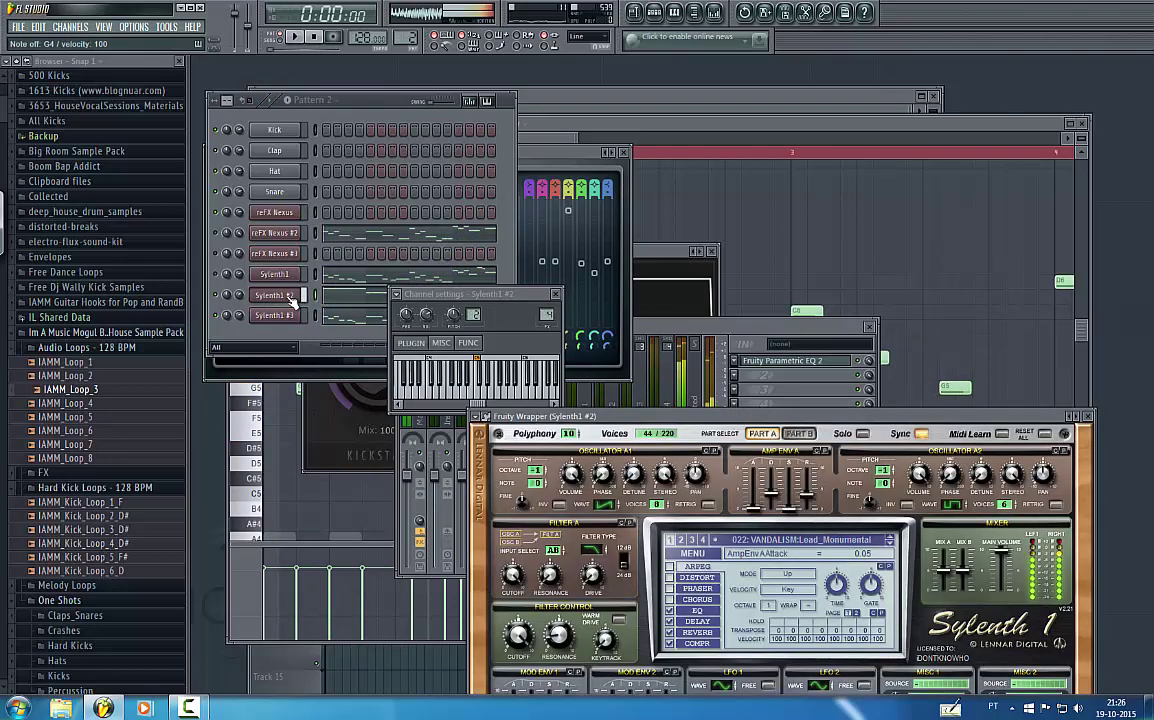
right_click(283, 296)
left_click(322, 298)
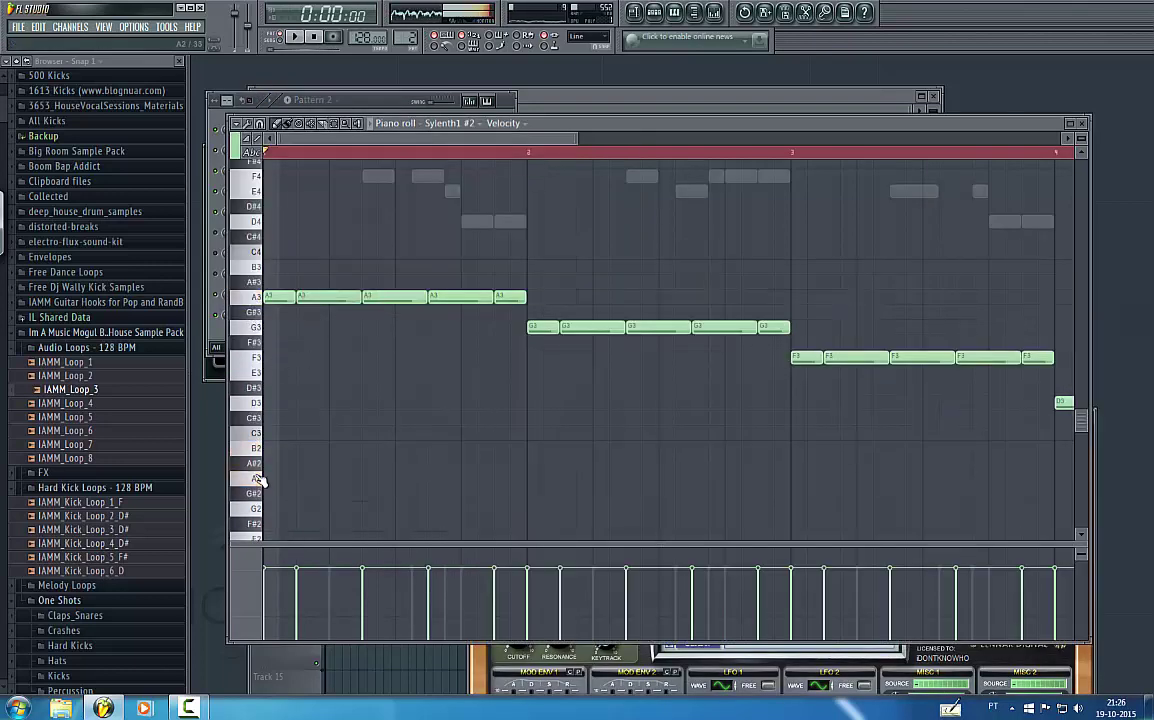
key("ctrl+a")
key("ctrl+Down")
key("space")
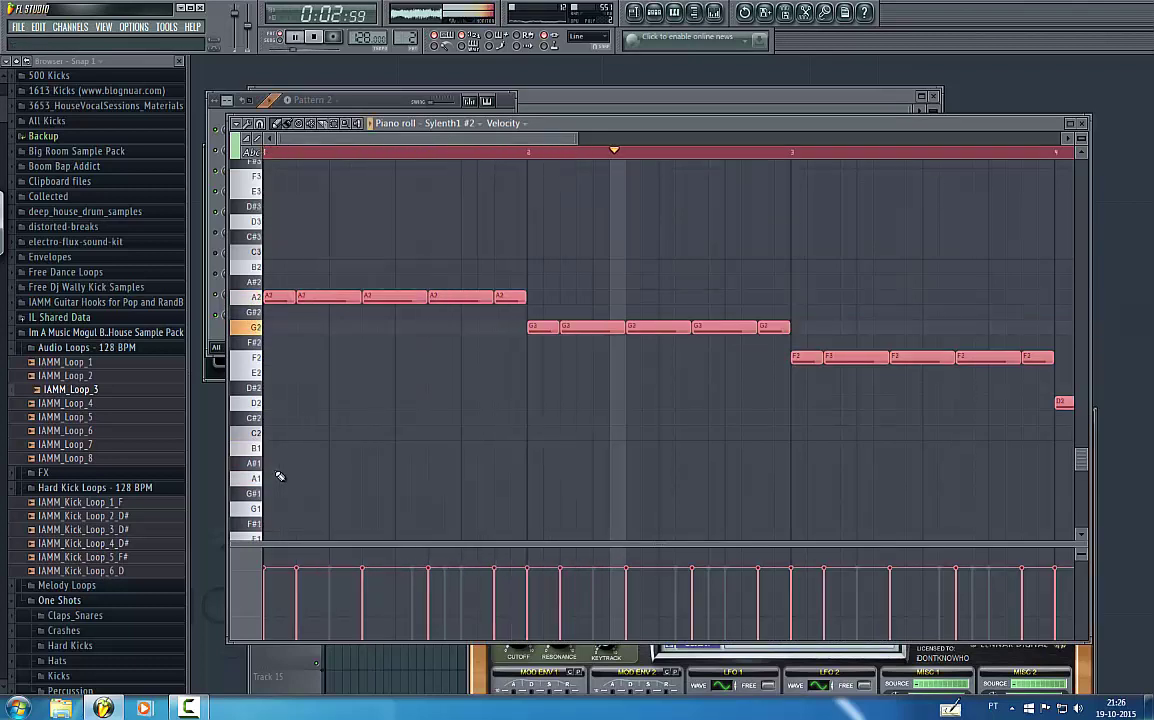
- Move the Sylenth1 #2 notes back up one octave and set its channel volume to about 52%
left_click(411, 98)
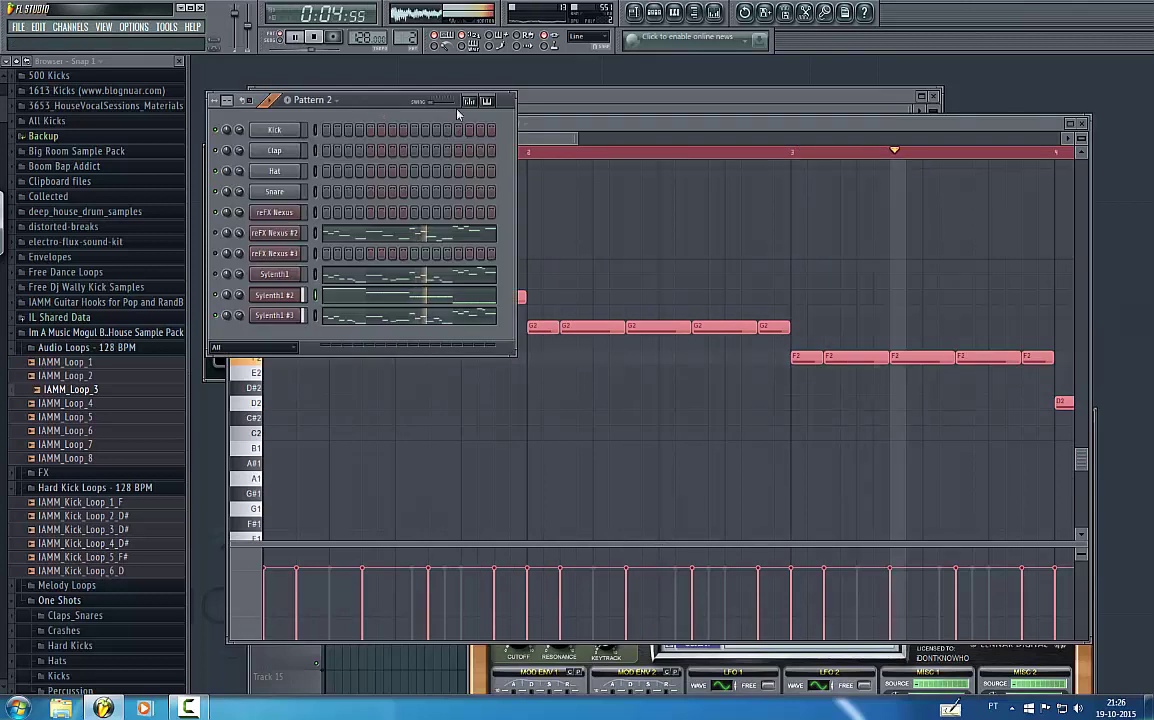
left_click(562, 144)
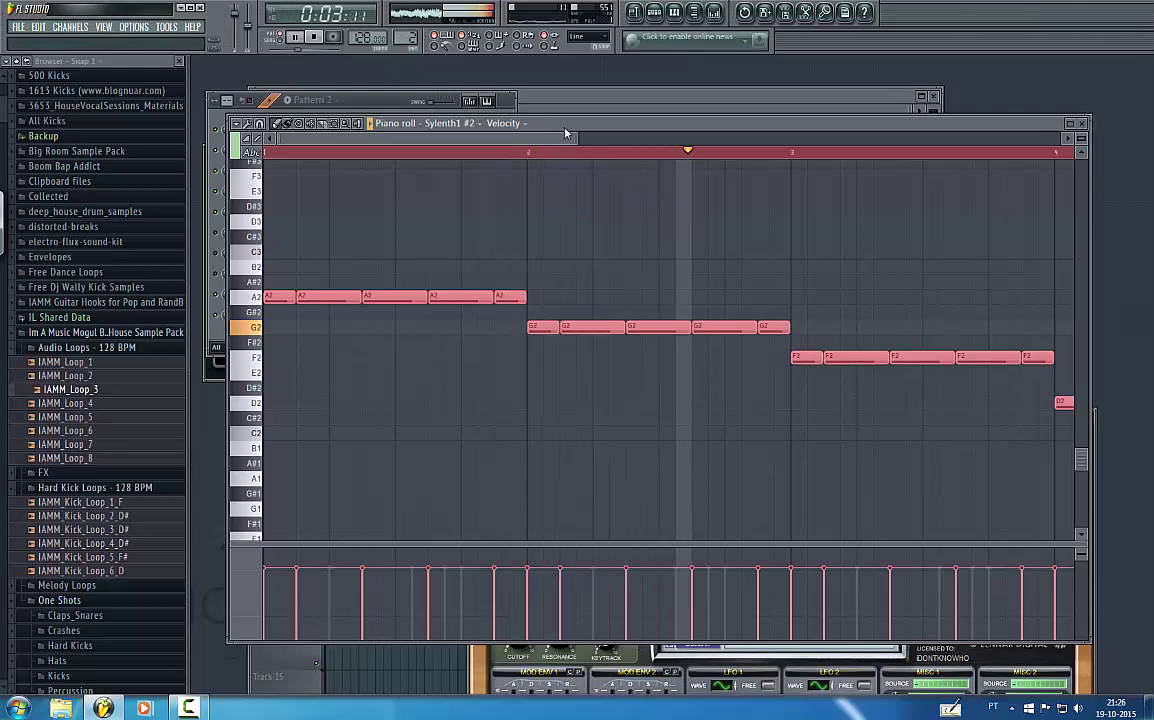
left_click(335, 98)
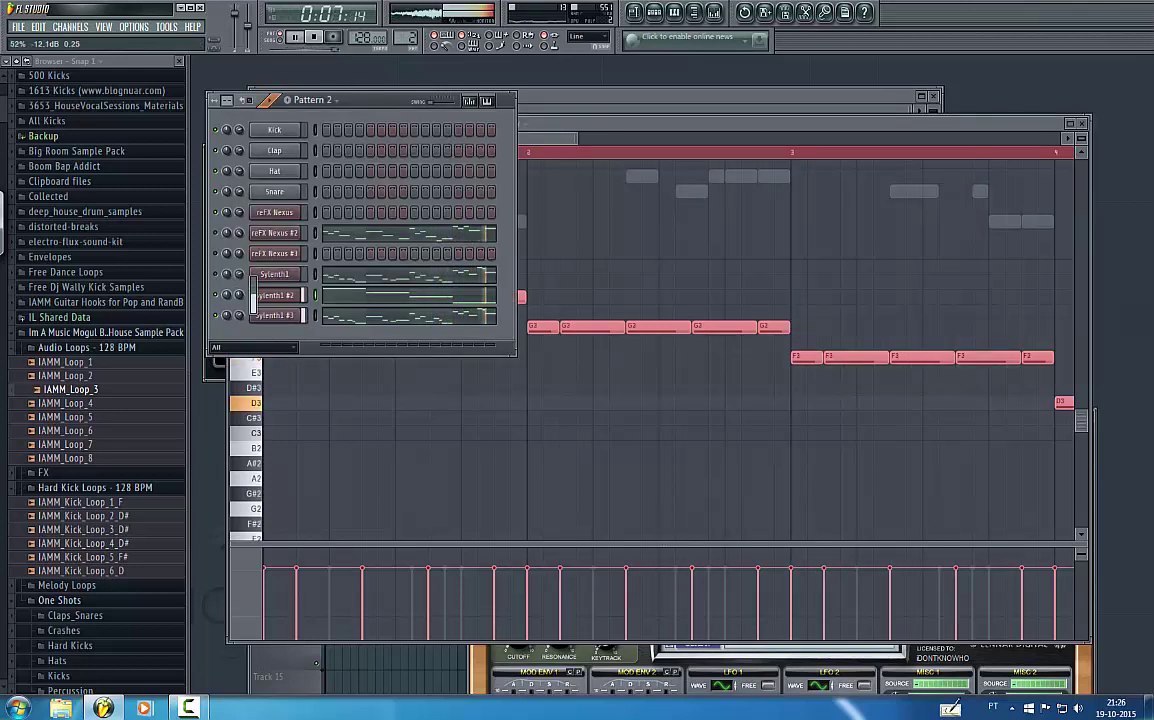
key("space")
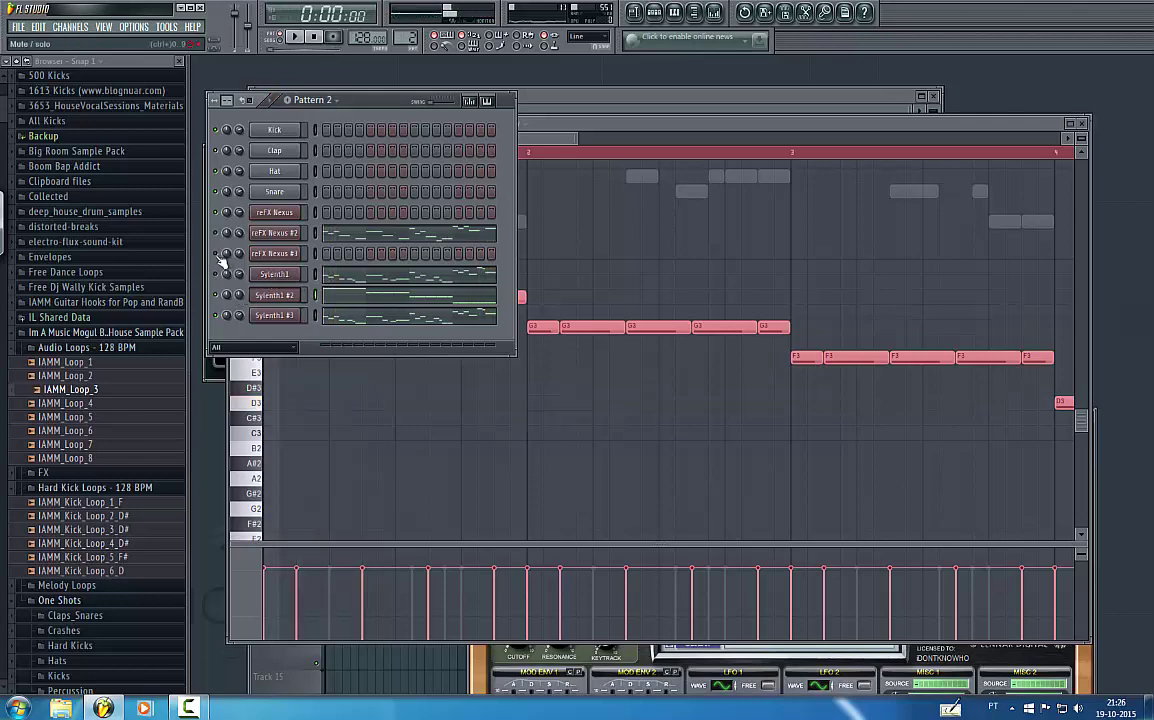
- Paste the copied Sylenth1 #2 notes, starting on A2, into the reFX Nexus #3 piano roll
right_click(292, 259)
left_click(332, 256)
key("space")
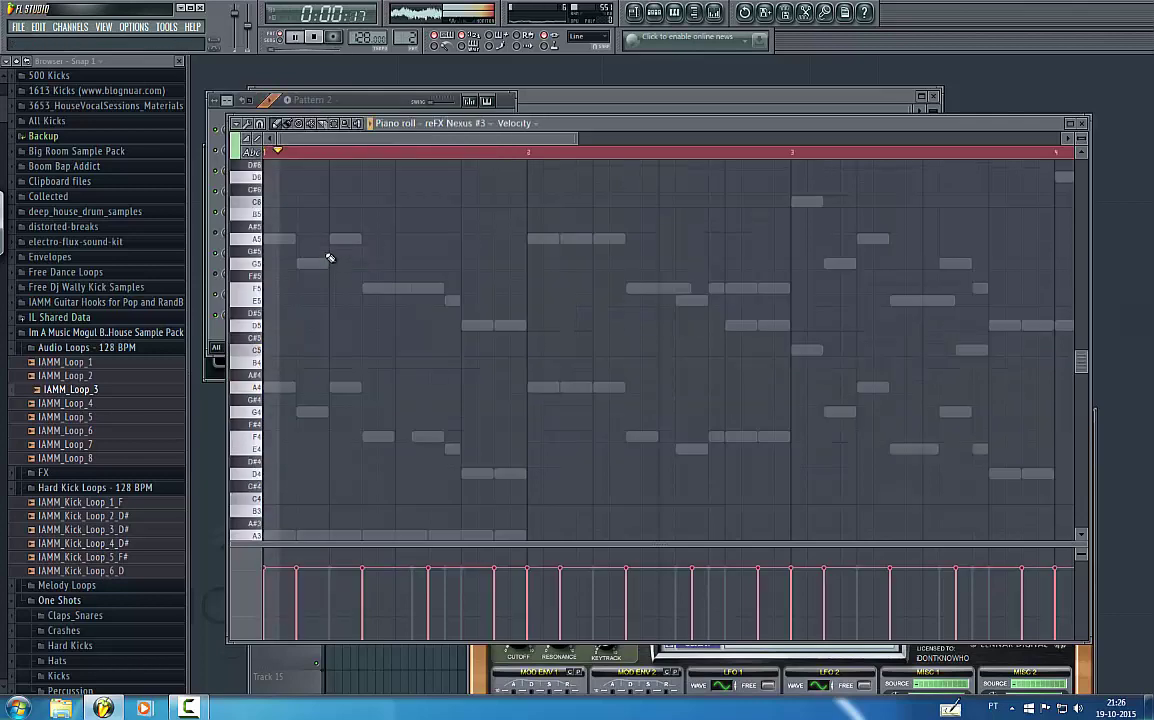
left_click(347, 97)
key("space")
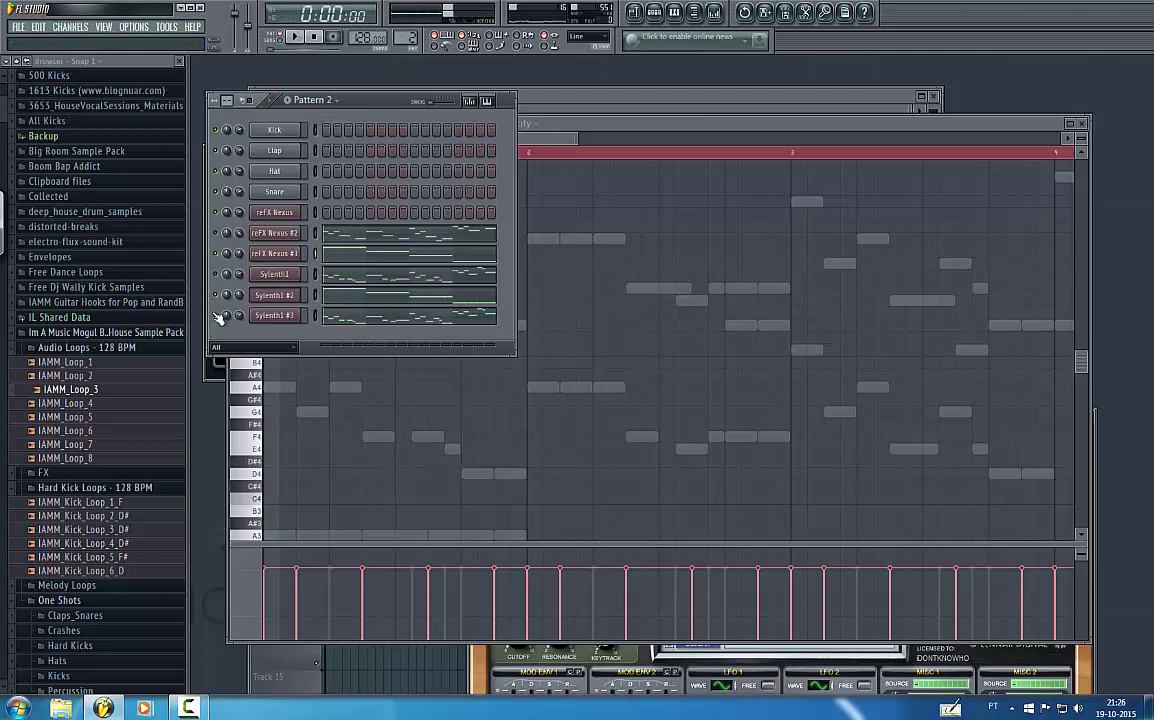
- Transpose all reFX Nexus #3 notes up two octaves so that they start on A4, with the pattern playing
key("space")
right_click(298, 252)
left_click(327, 256)
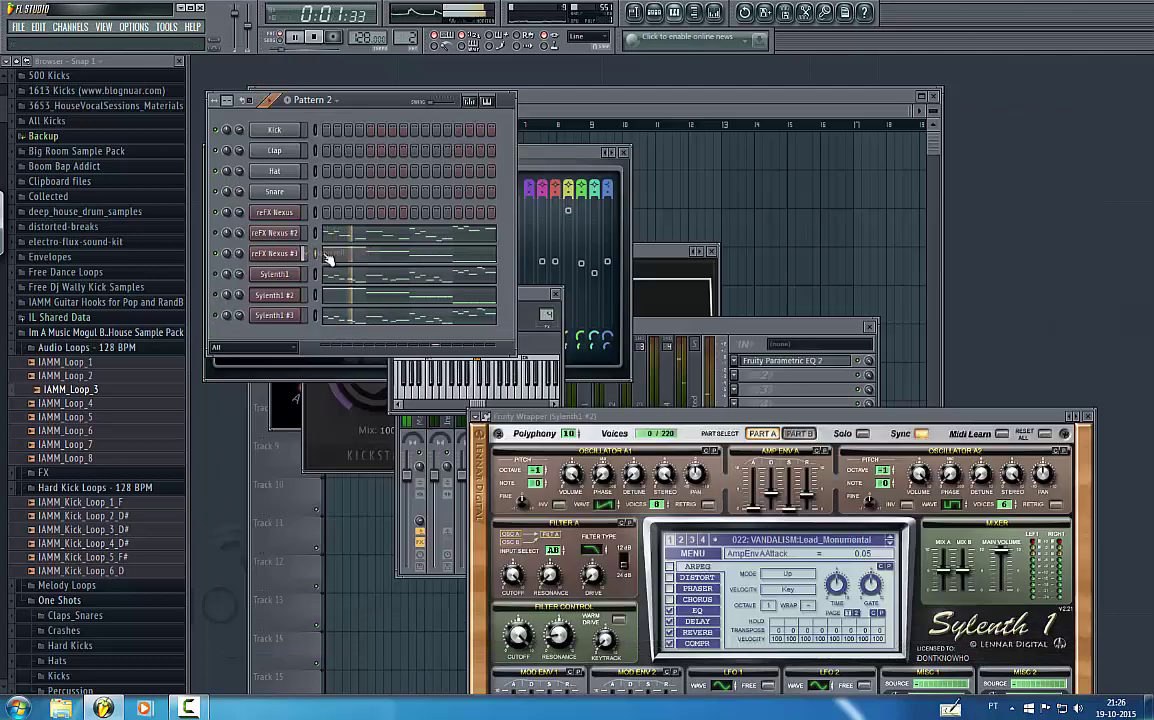
right_click(300, 250)
left_click(327, 254)
key("ctrl+s")
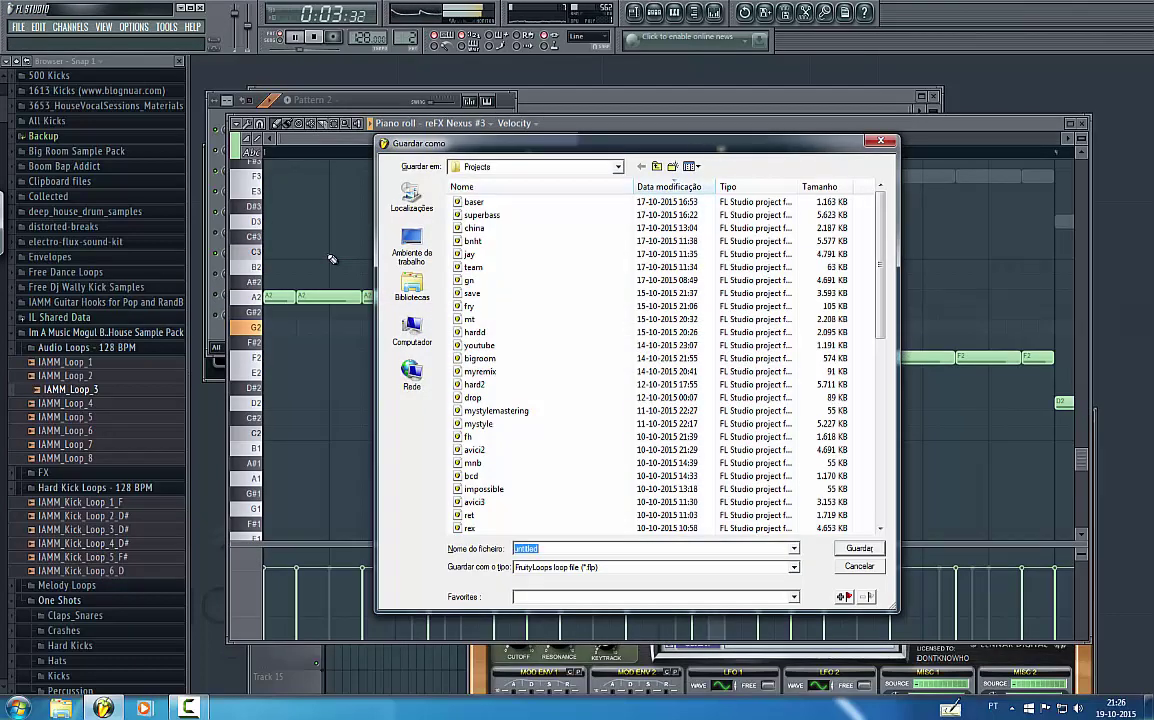
left_click(859, 566)
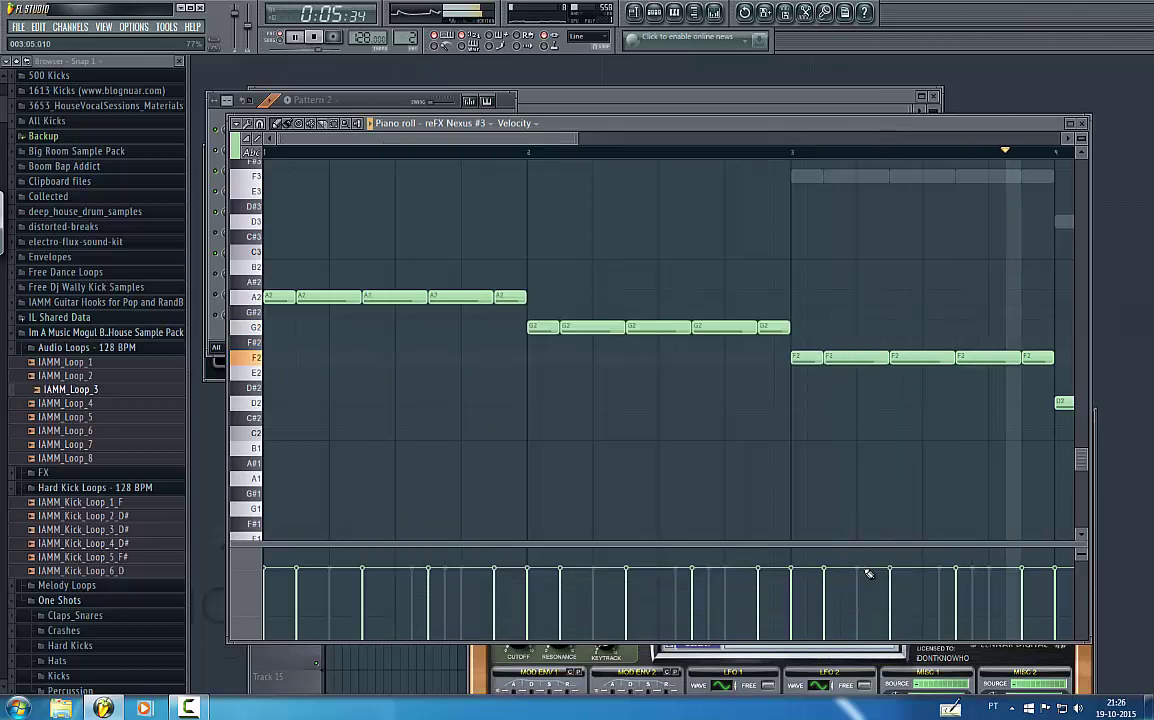
key("ctrl+Up")
key("ctrl+Up")
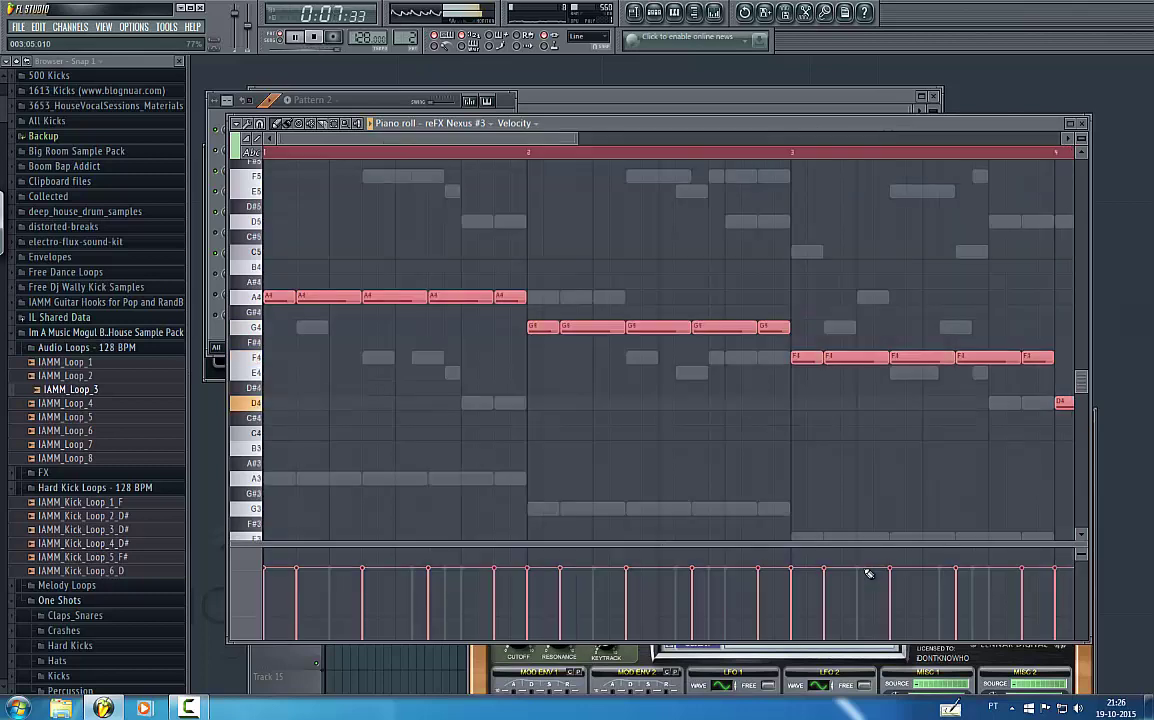
key("space")
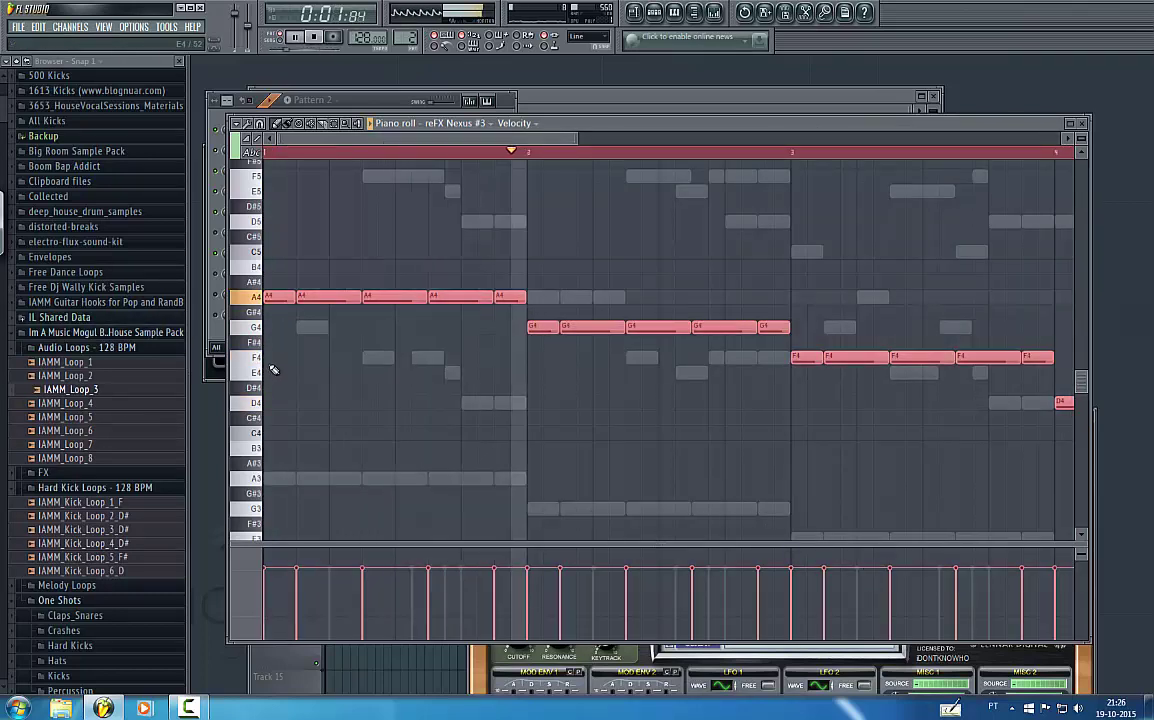
- Stop playback and clone the Sylenth1 #3 channel
left_click(224, 294)
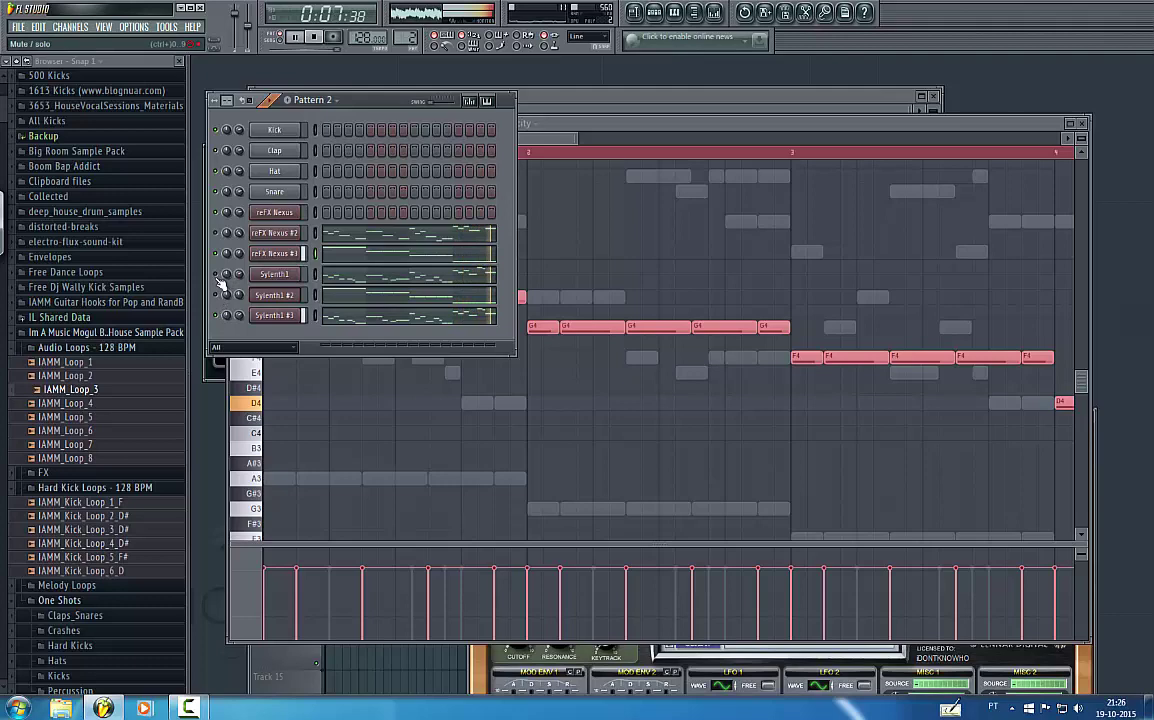
key("space")
left_click(275, 318)
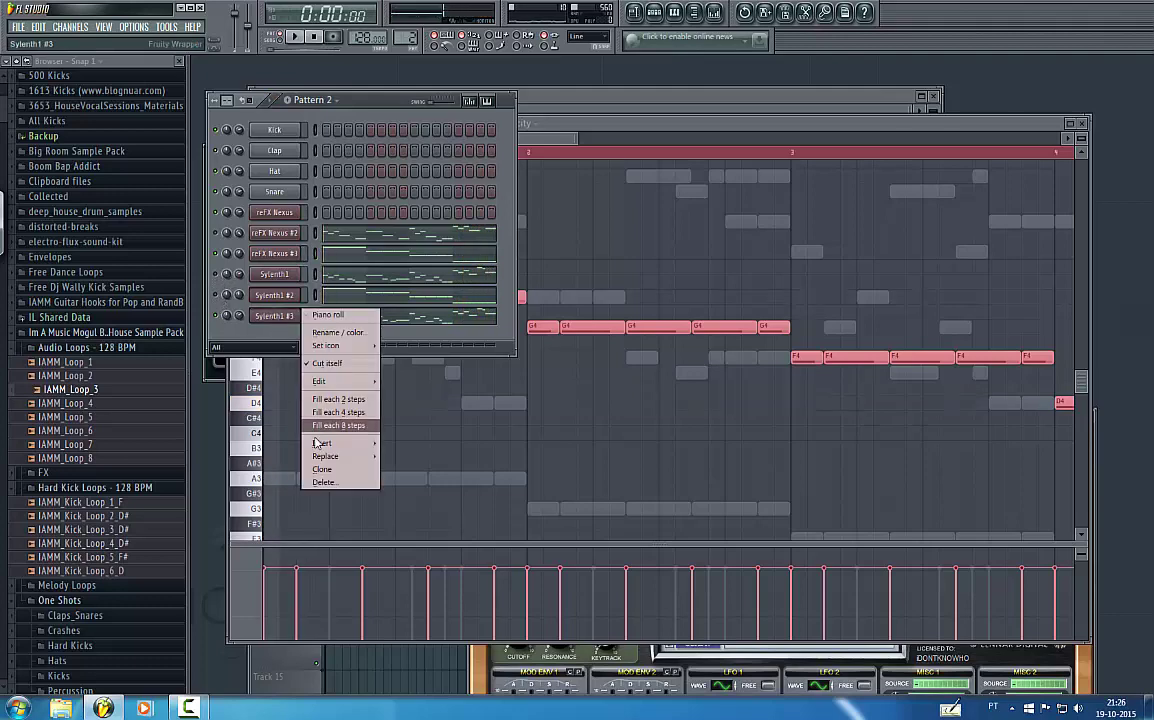
left_click(323, 470)
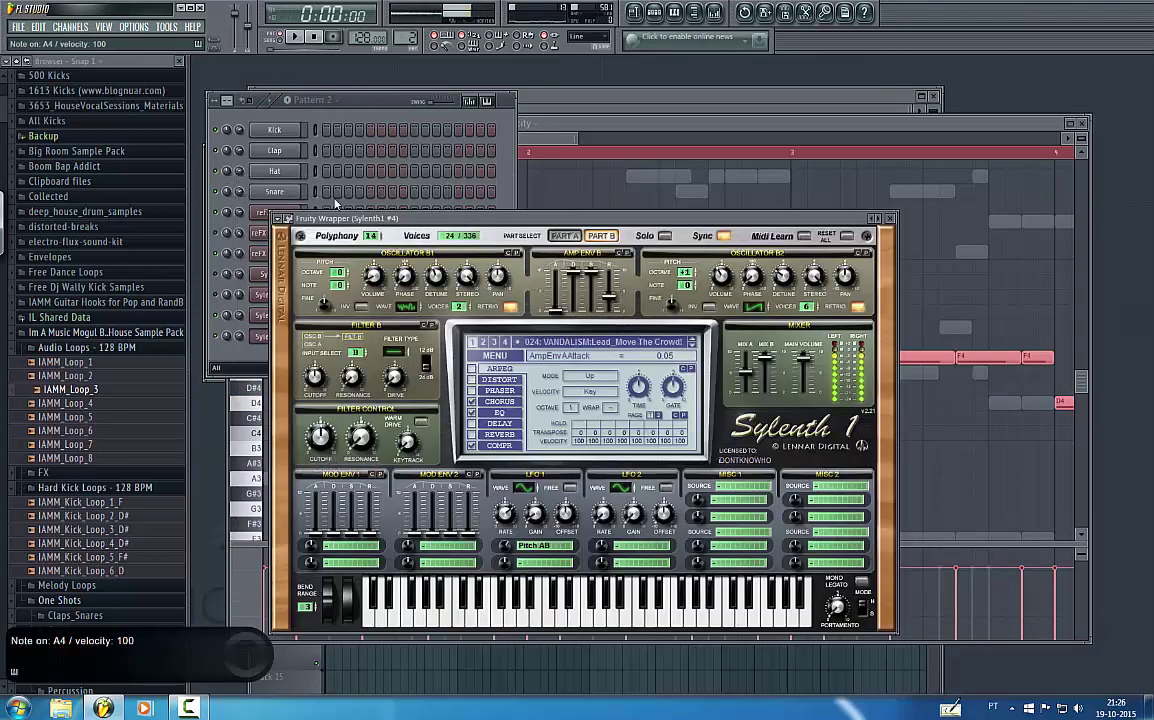
- Paste the copied notes, starting on A2, into the piano roll of the cloned Sylenth1 #4 channel
left_click(262, 336)
left_click(317, 337)
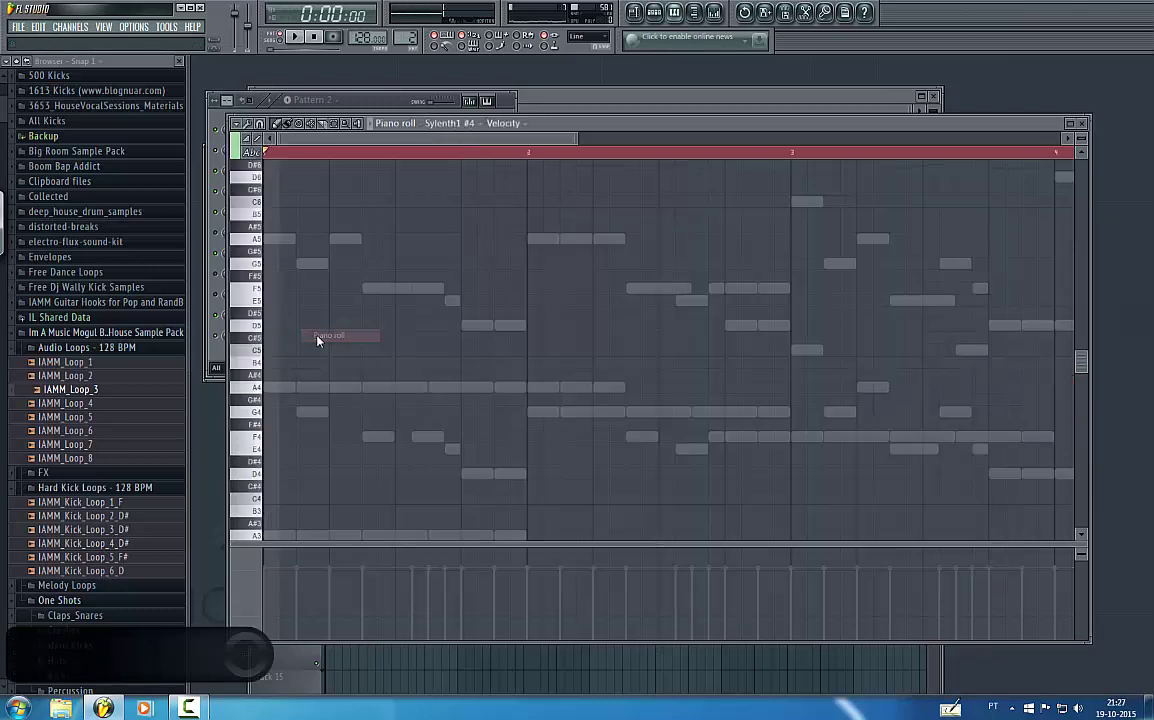
scroll(338, 400, "down", 5)
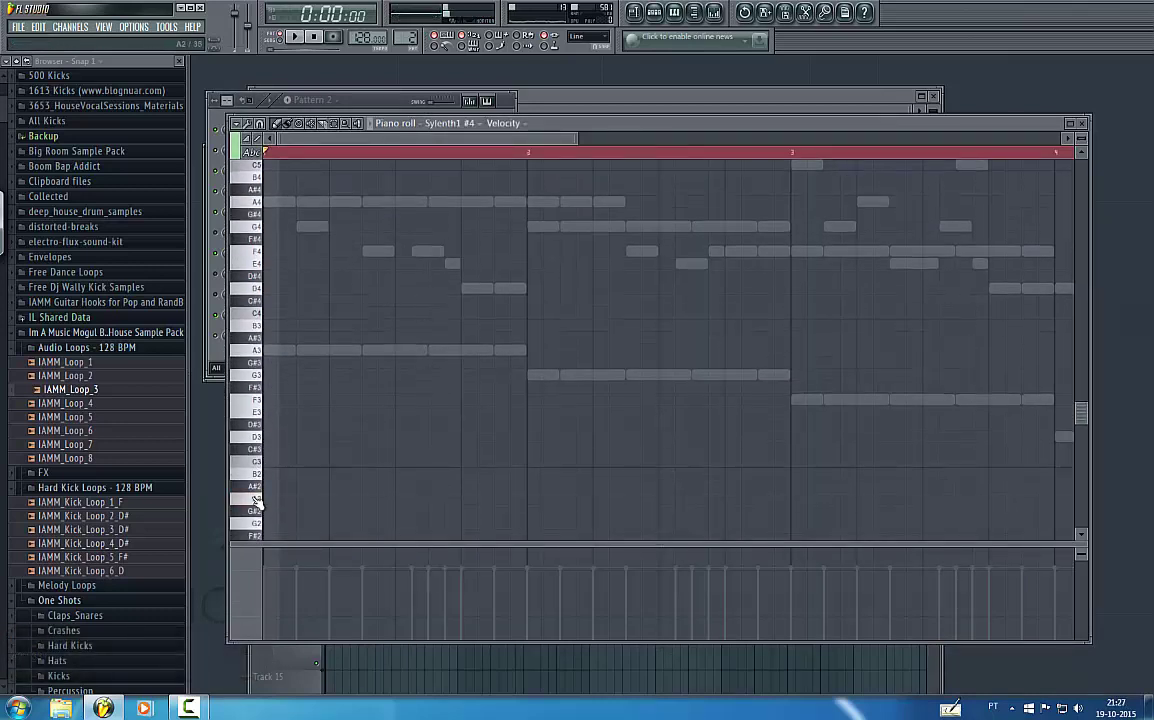
key("ctrl+v")
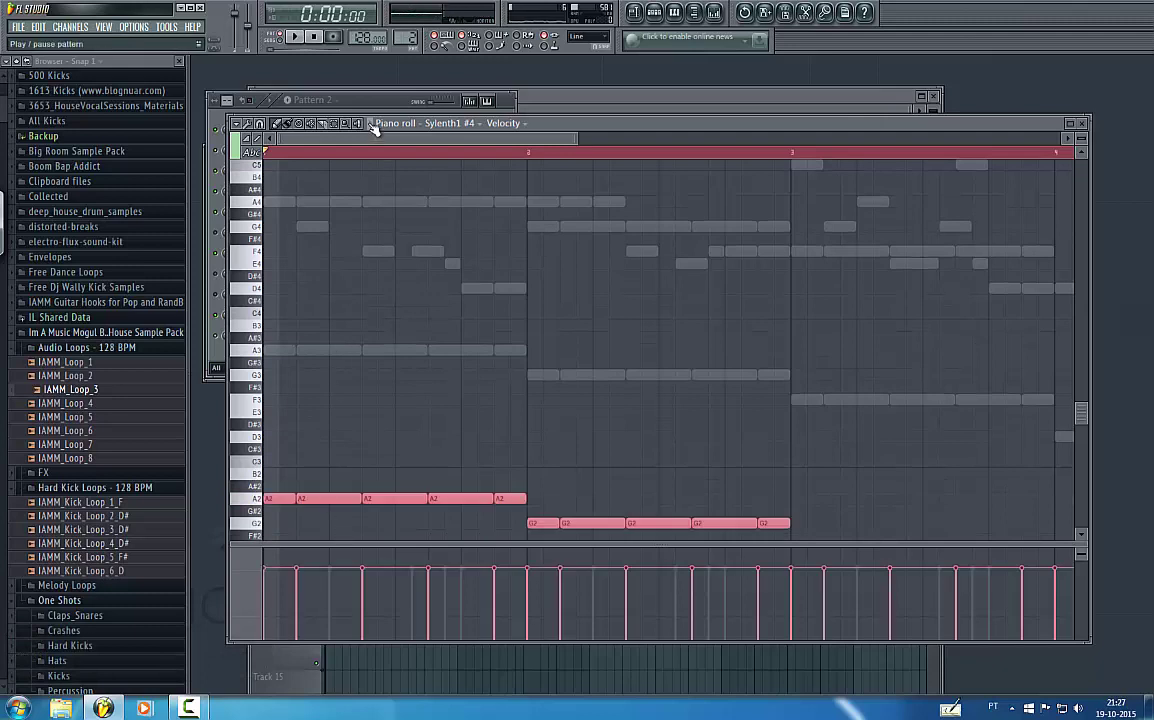
- Mute the Sylenth1 #3 channel and play back the pattern to audition Sylenth1 #4
left_click(216, 318)
key("space")
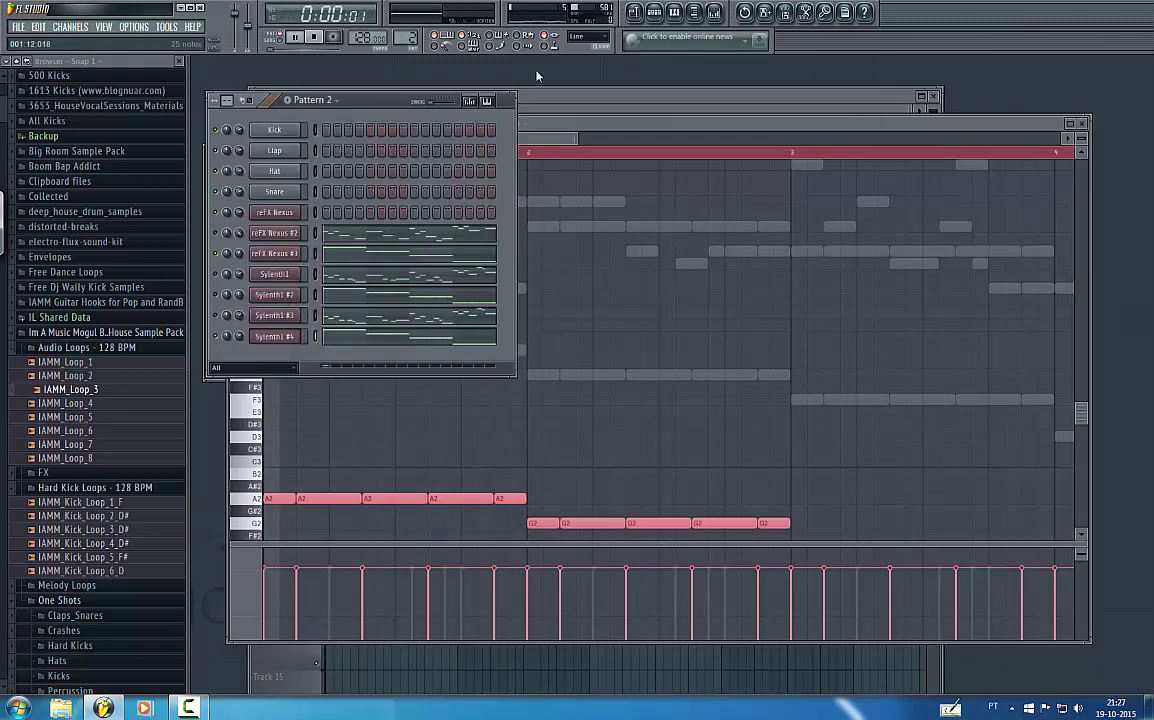
left_click(548, 141)
left_click(376, 107)
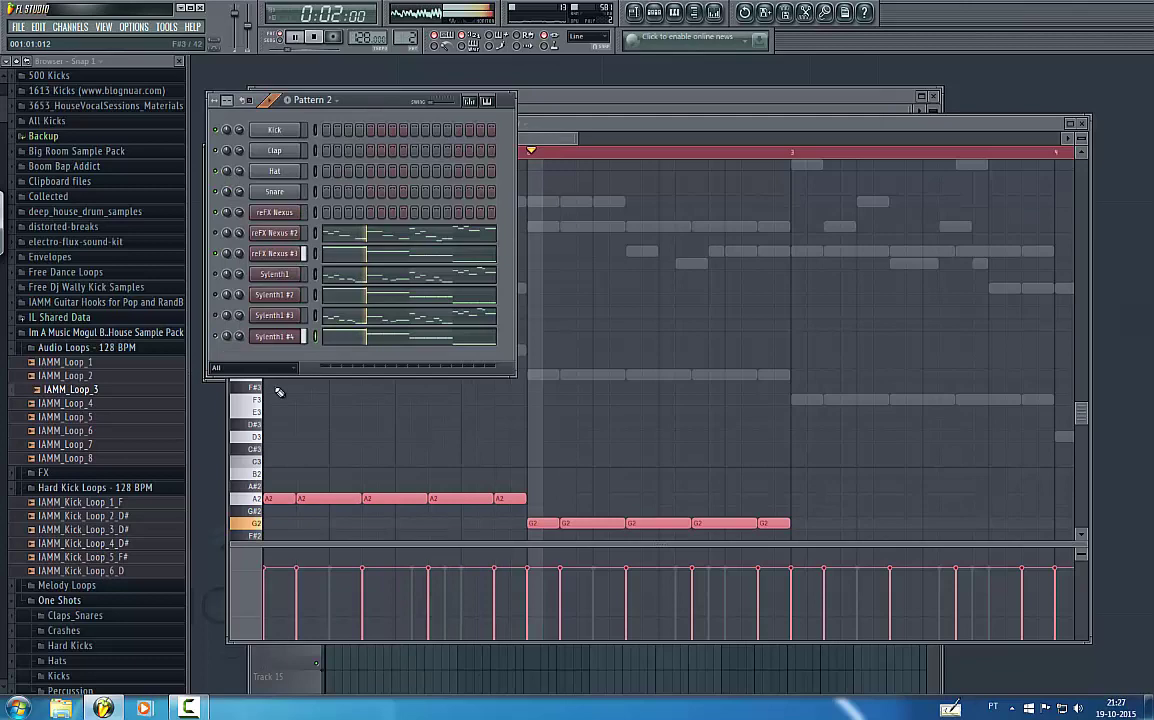
- Route the Sylenth1 #4 channel to mixer track 4, moving its synth window clear of the channel settings
left_click(286, 337)
left_click_drag(651, 222, 651, 406)
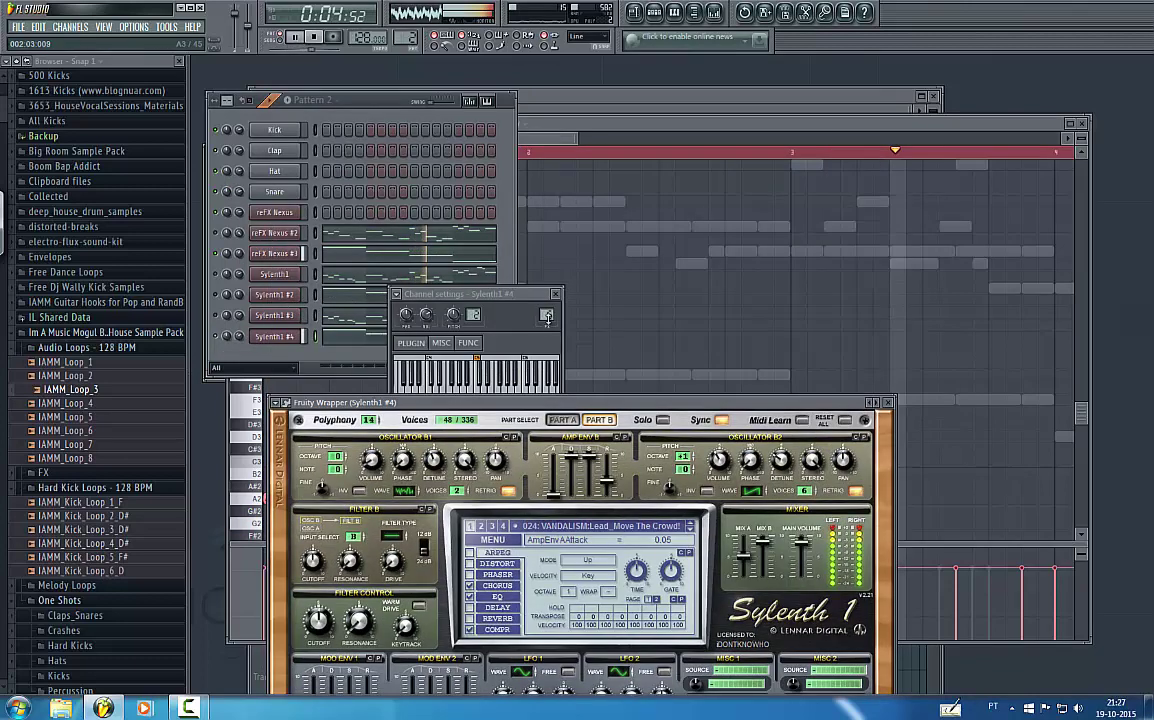
left_click(288, 356)
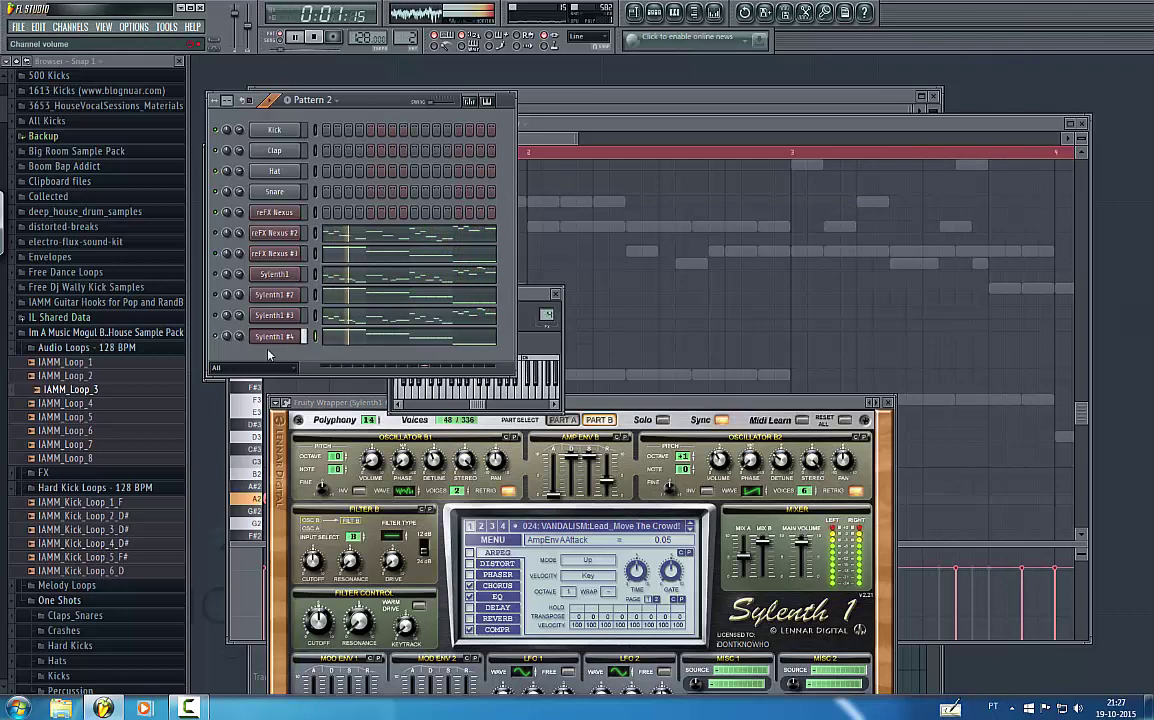
- Move the Sylenth1 #4 synth window and transpose that channel's notes up one octave in the piano roll, starting on A3
left_click(353, 403)
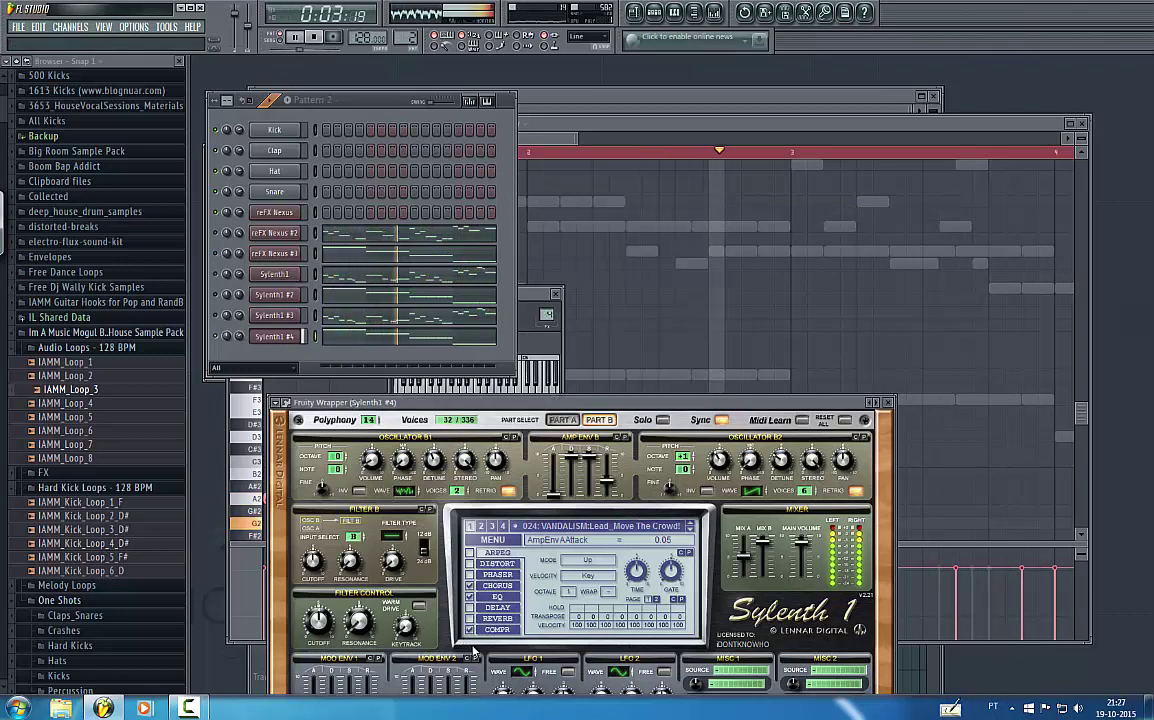
left_click_drag(525, 400, 523, 337)
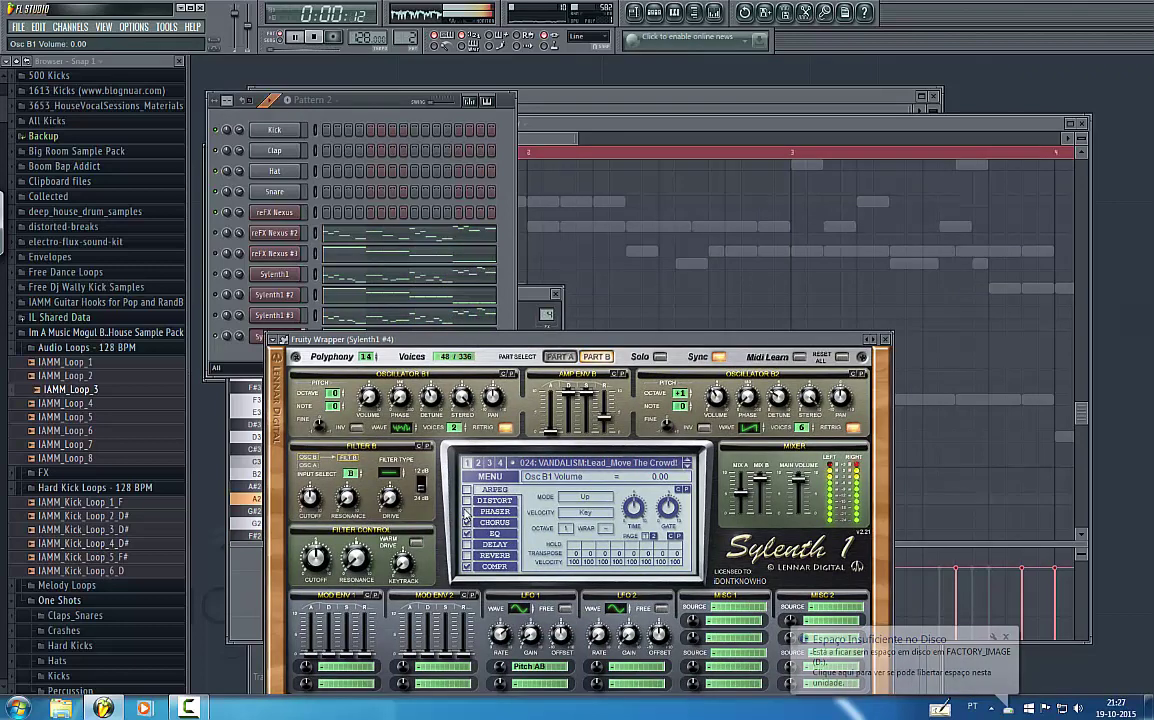
right_click(262, 337)
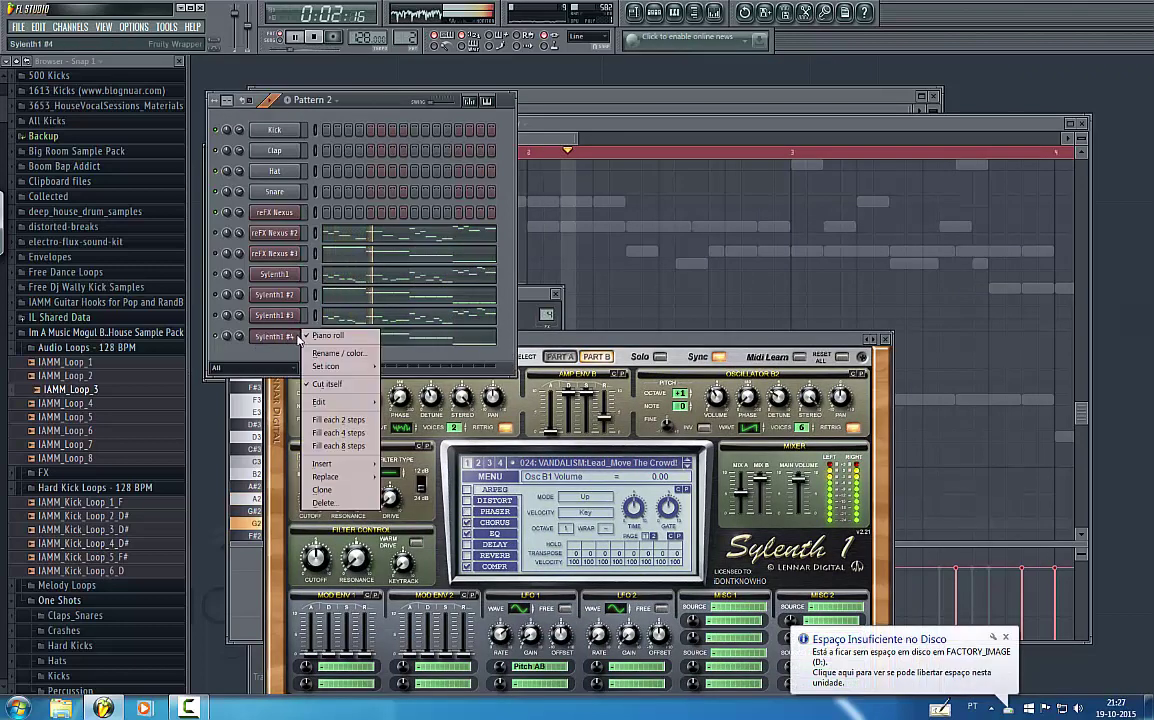
left_click(311, 341)
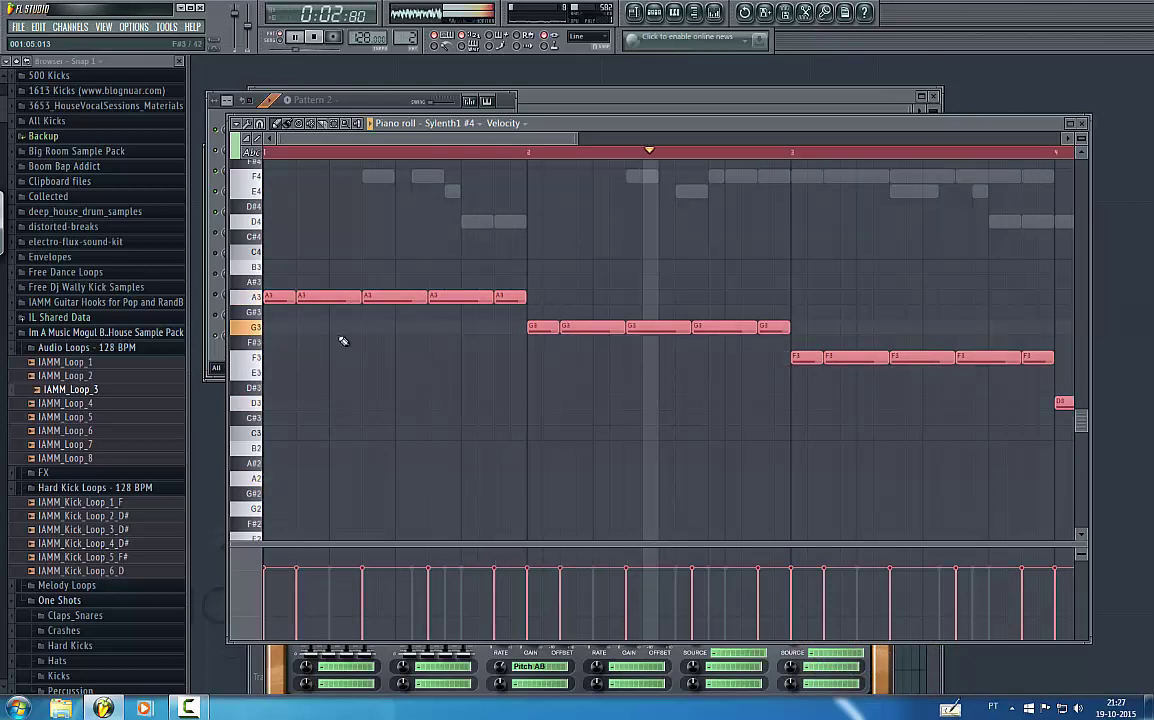
- Reopen the Sylenth1 #4 synth and set the first LFO 1 modulation destination to None
left_click(216, 360)
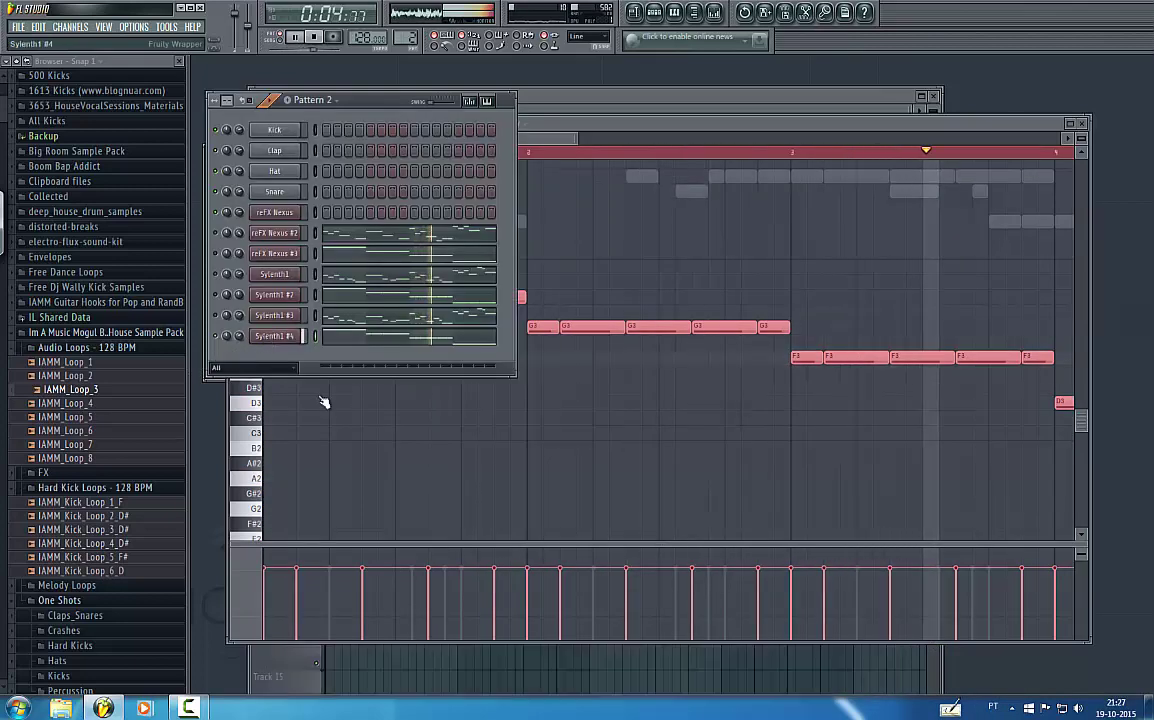
left_click(274, 336)
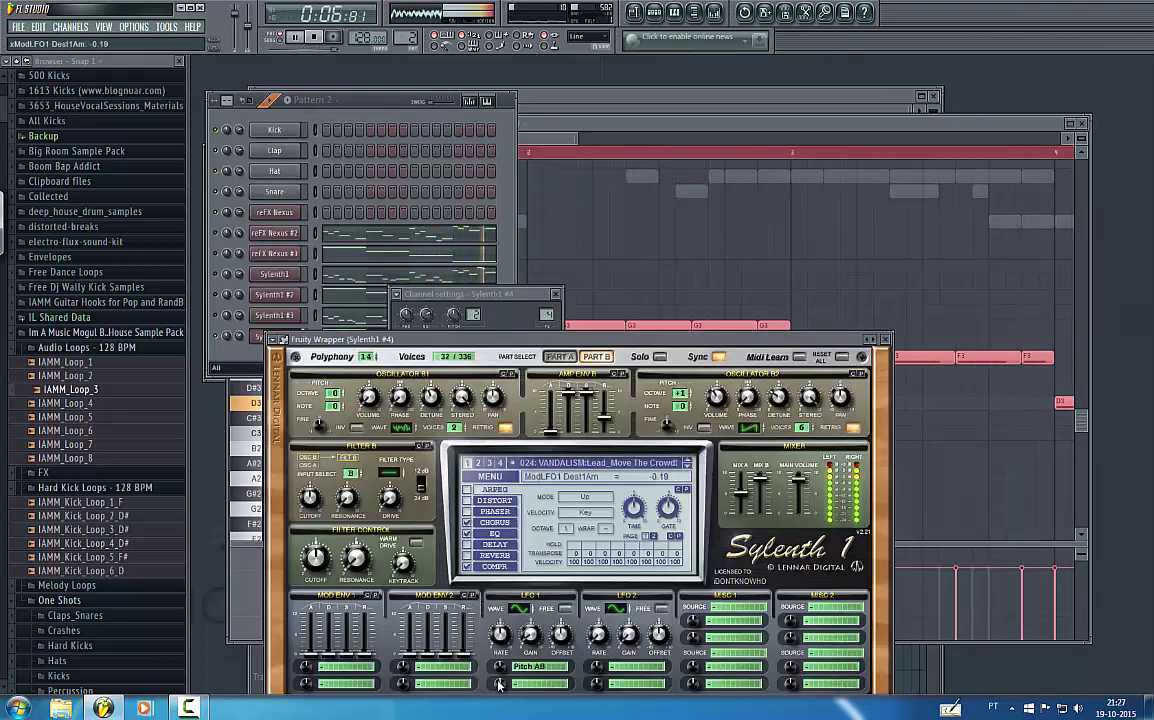
left_click(532, 668)
left_click(532, 496)
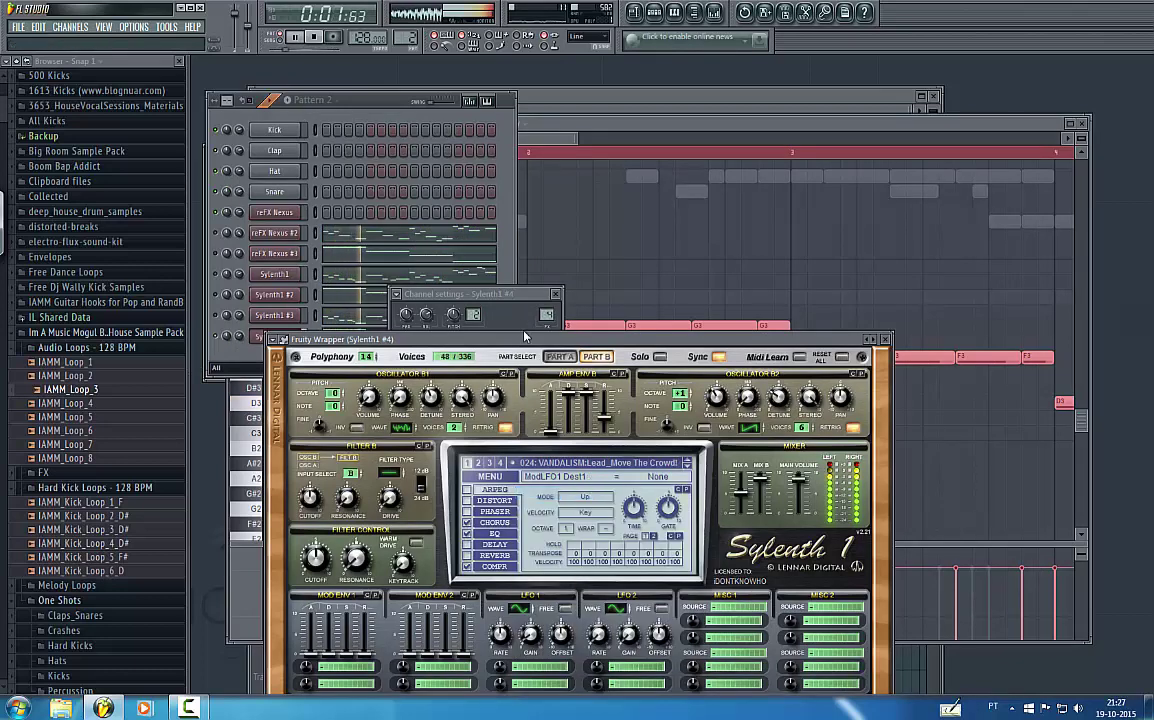
- In Insert 4's Parametric EQ 2, move band 1 to about 20 Hz, boost band 2 strongly and raise band 3 about 4.3 dB at 298 Hz
left_click(718, 16)
left_click(718, 16)
left_click(718, 16)
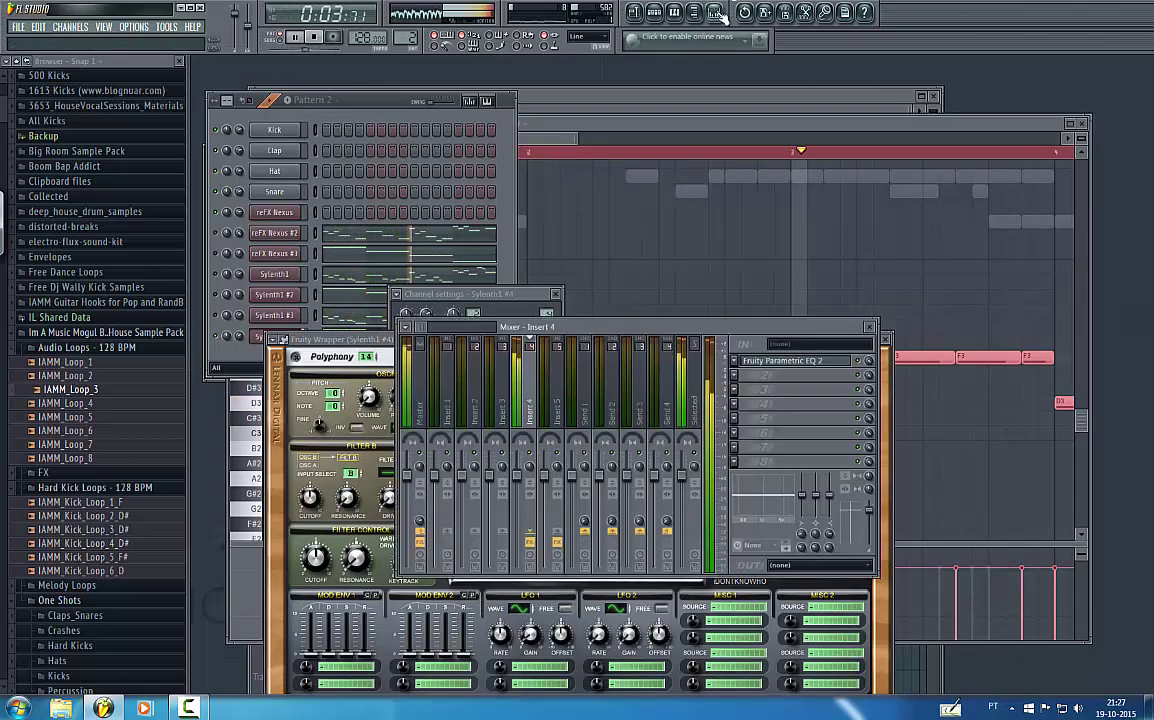
key("space")
left_click(779, 362)
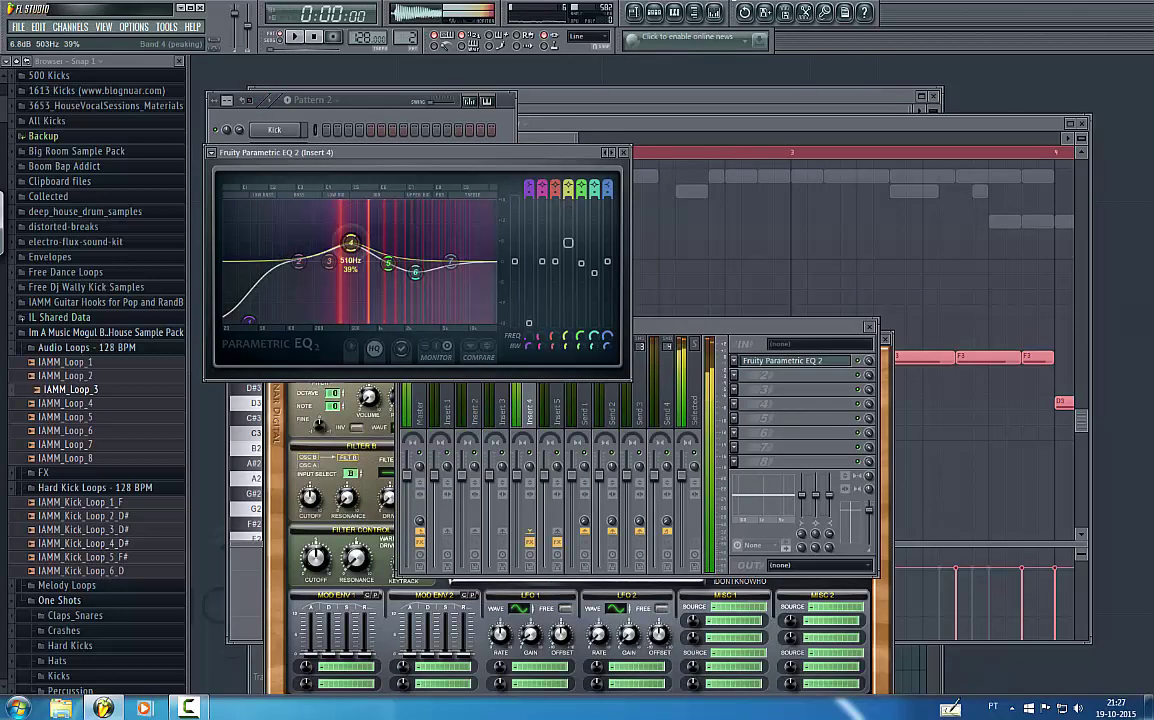
key("space")
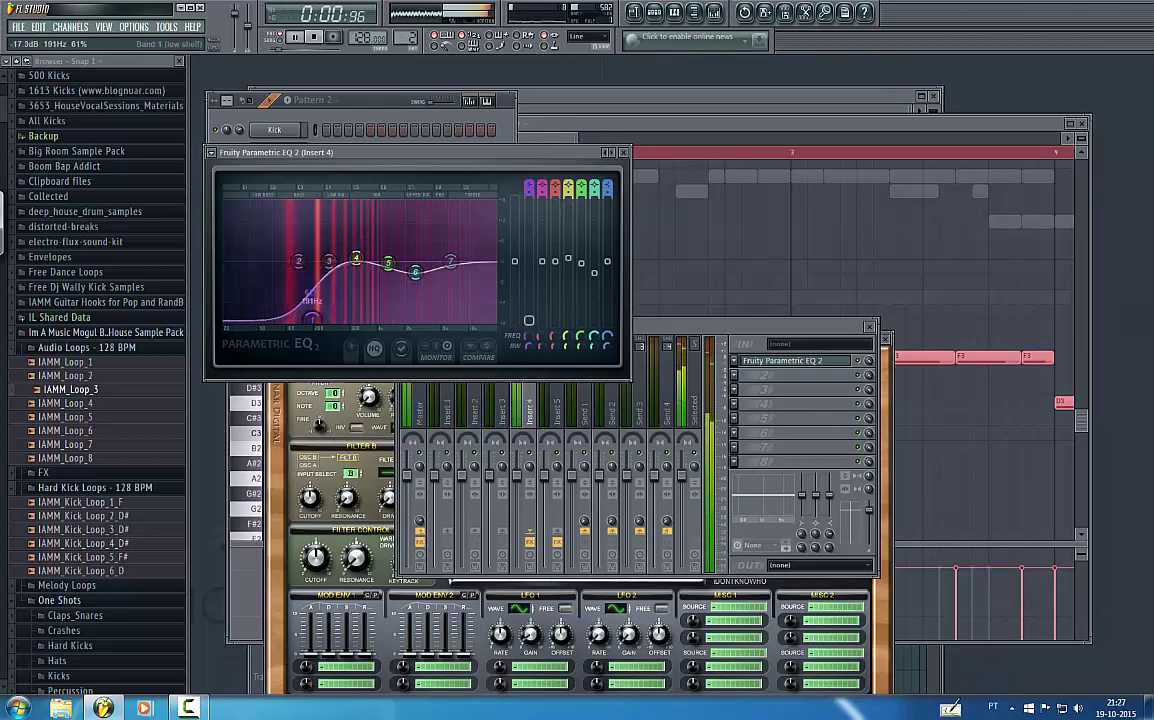
left_click_drag(357, 320, 226, 322)
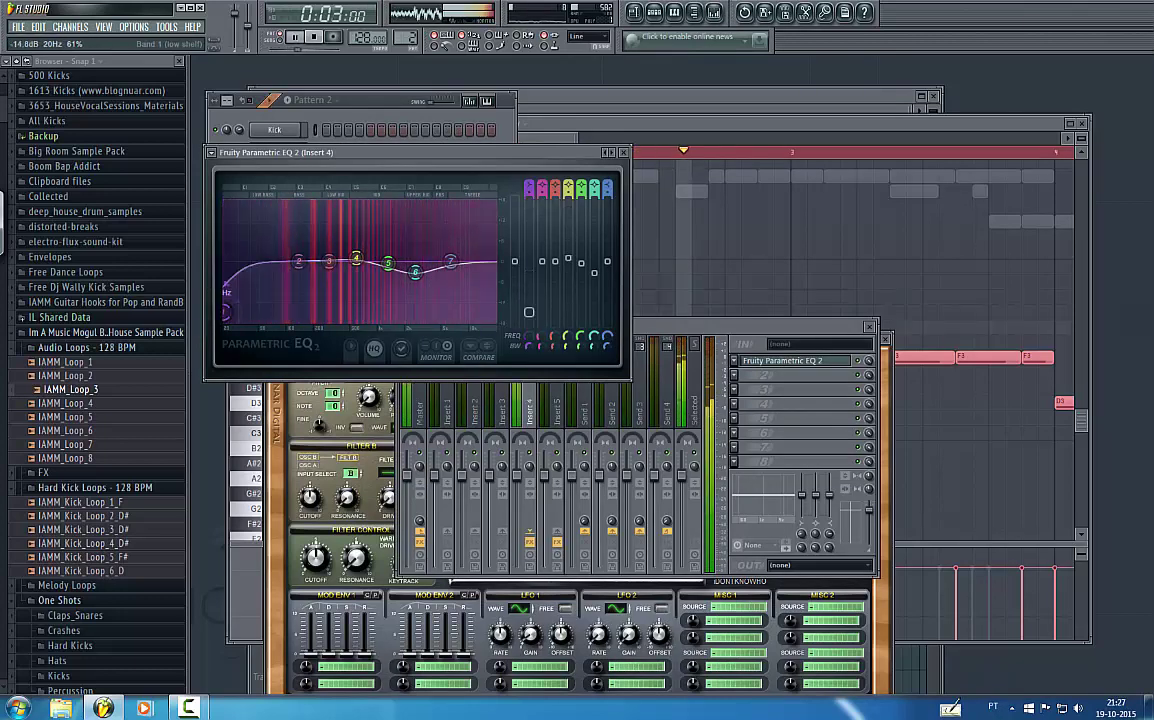
left_click_drag(300, 263, 279, 209)
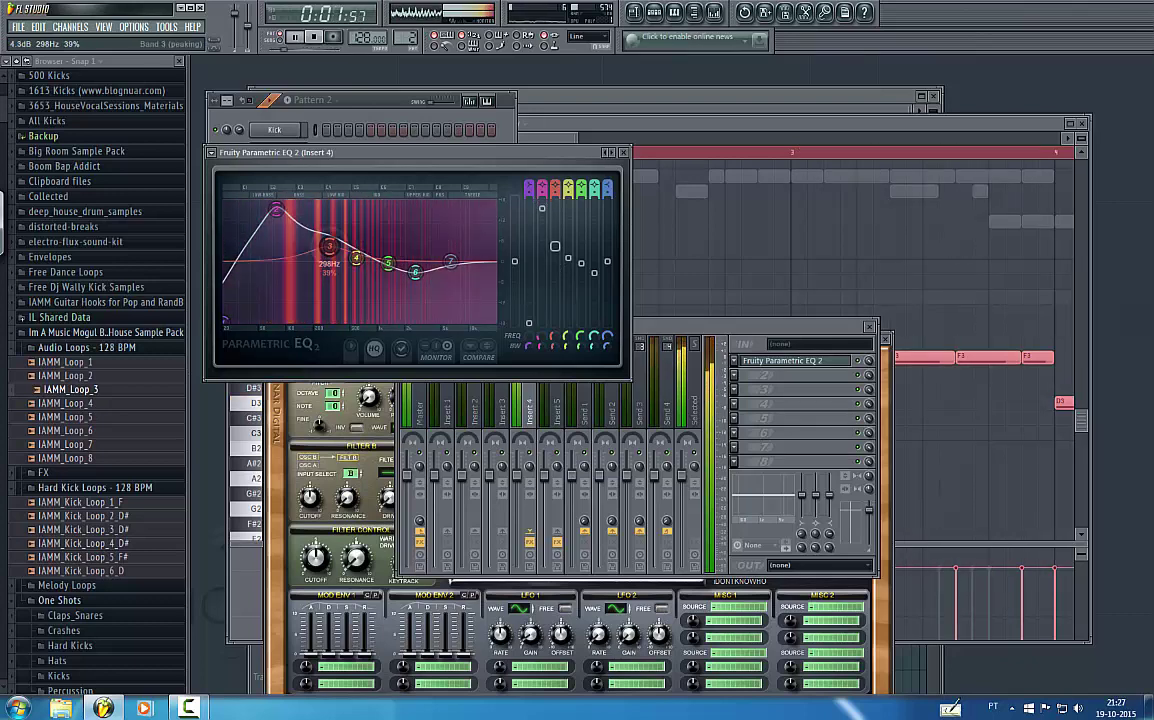
- Add Fruity Limiter to slot 2 of Insert 4 and compare Sylenth1 #4 with its chorus and EQ effects off and on
left_click(803, 389)
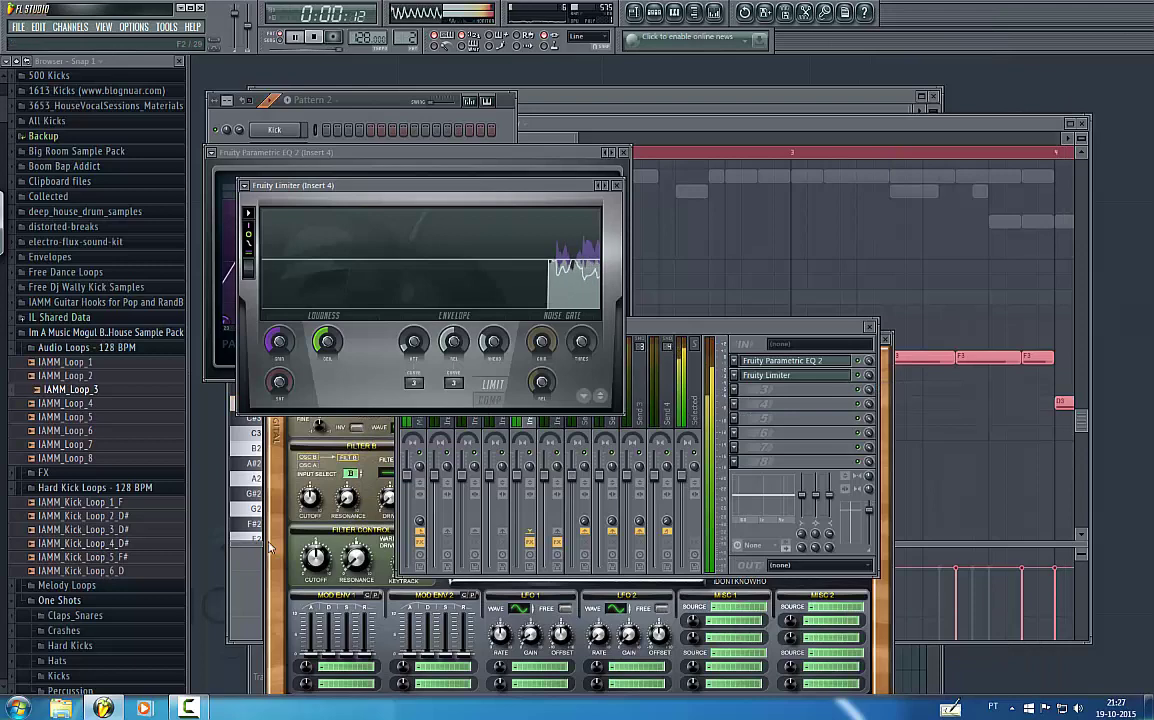
left_click(270, 547)
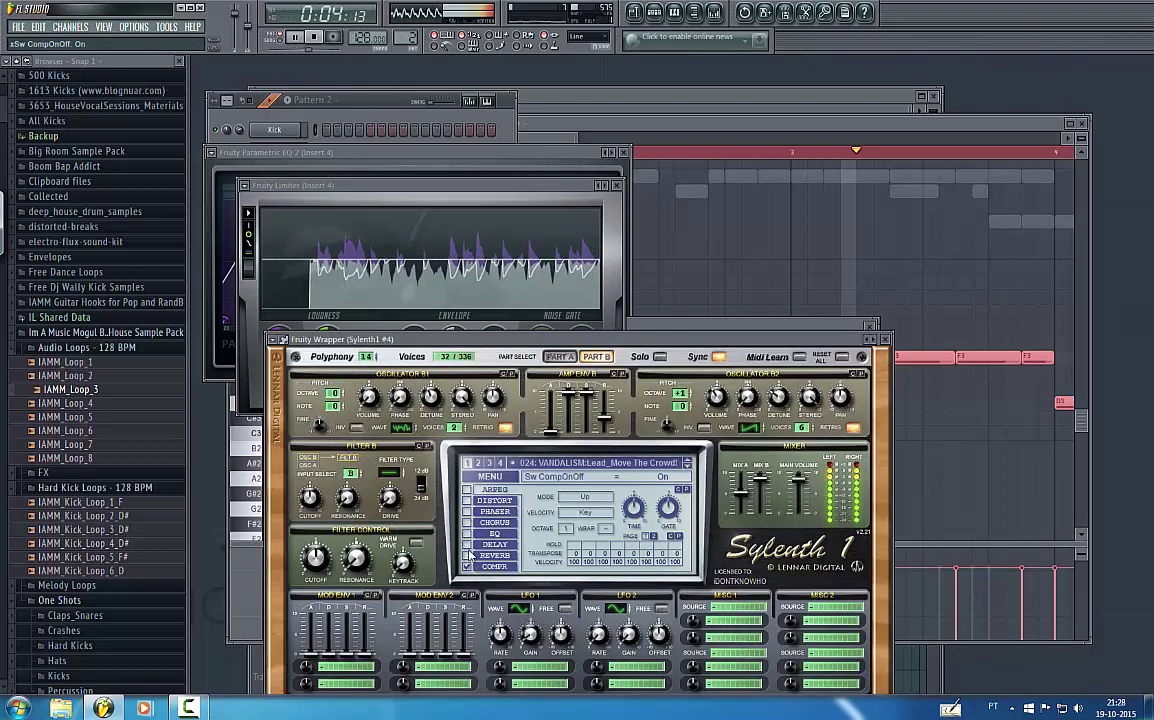
left_click(466, 533)
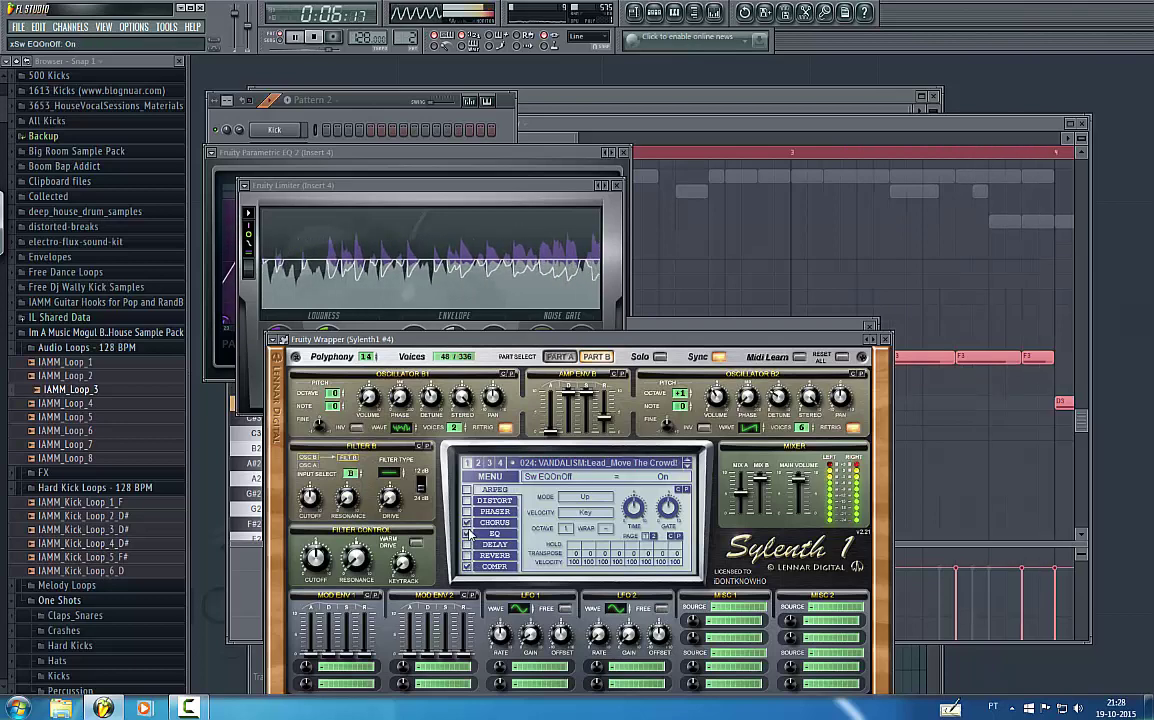
- Load Fruity Parametric EQ into slot 3 of Insert 4 and adjust its band levels during playback
left_click(718, 12)
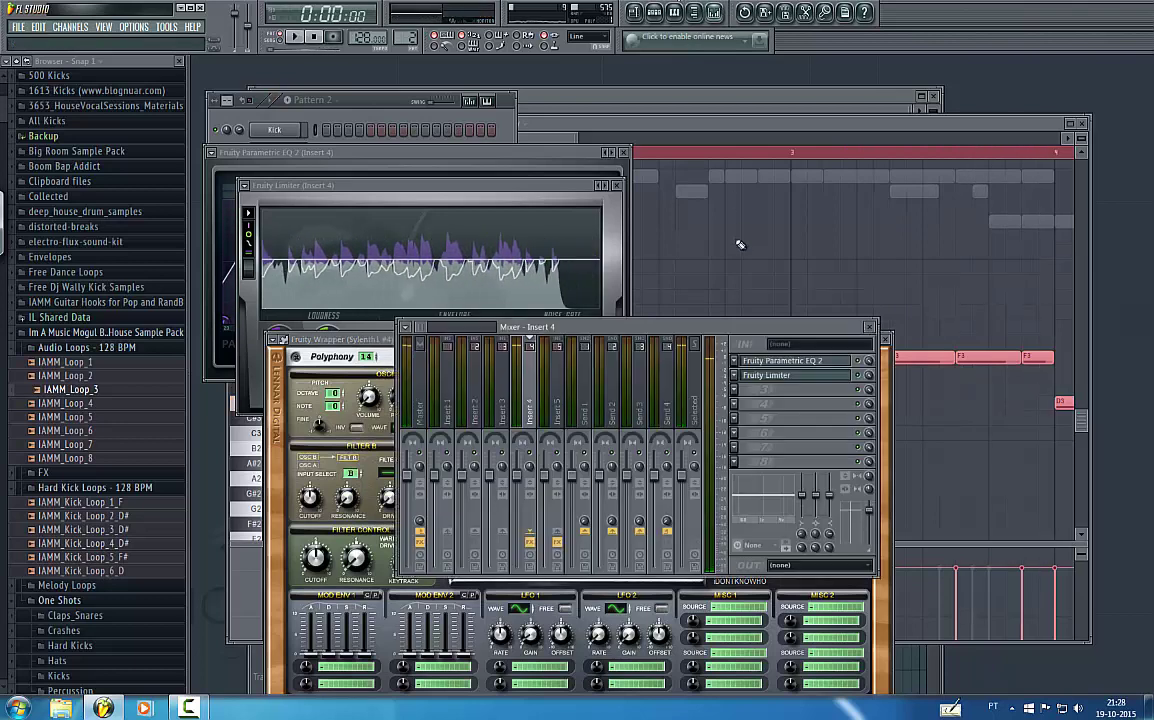
left_click(740, 390)
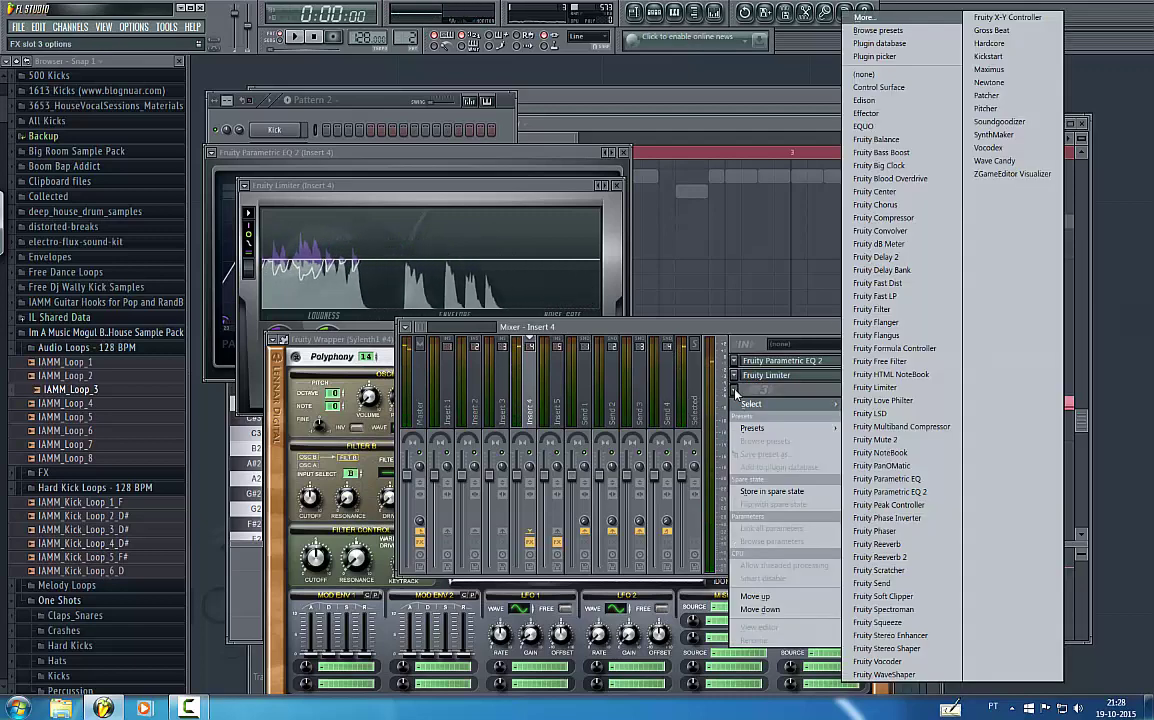
left_click(882, 478)
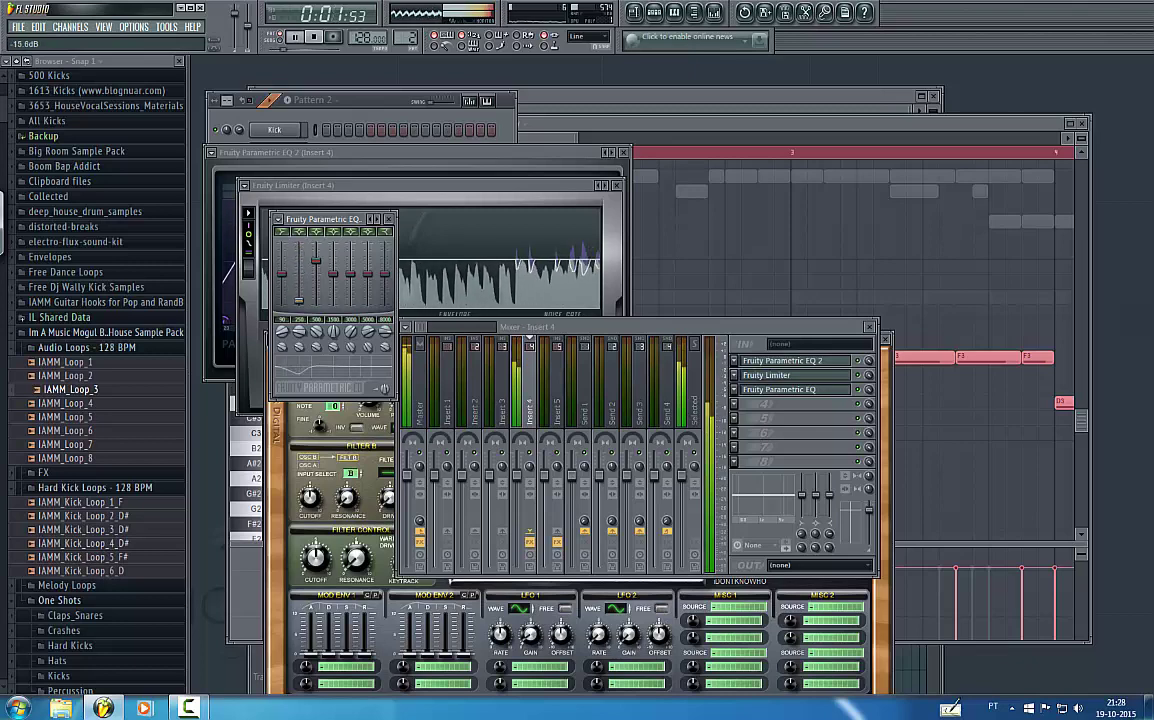
left_click_drag(282, 273, 350, 254)
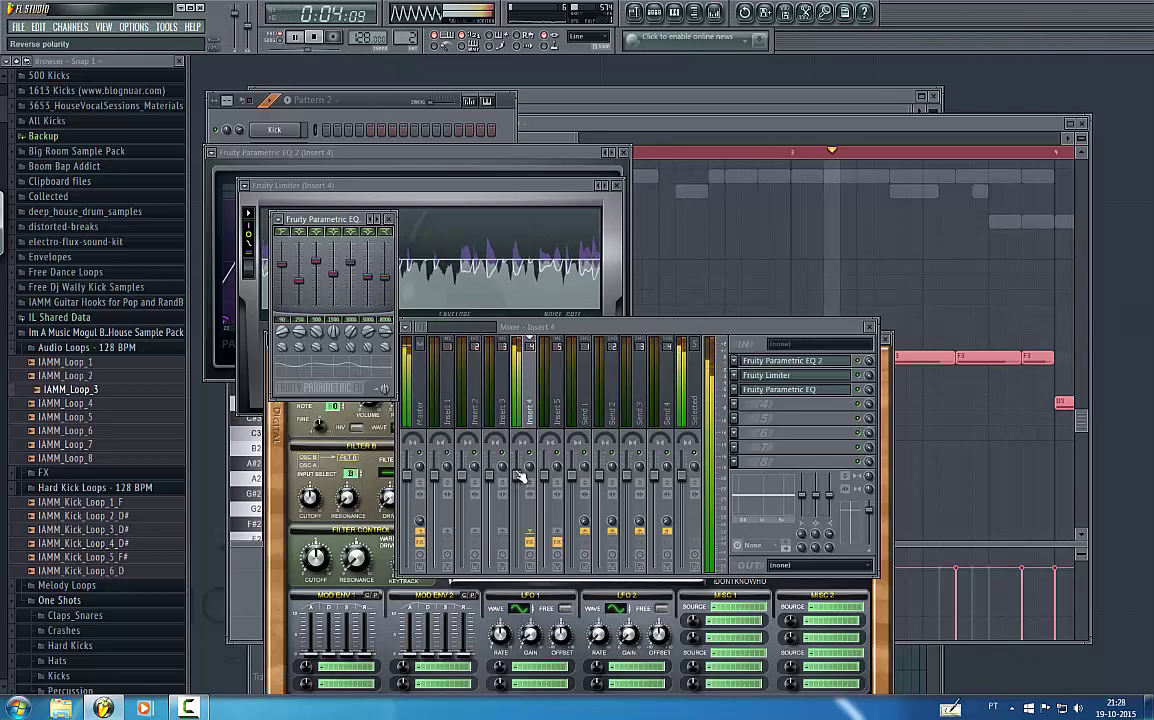
- Lower the Insert 4 mixer fader, bring up the Pattern 2 channel list and stop playback
left_click_drag(517, 478, 517, 505)
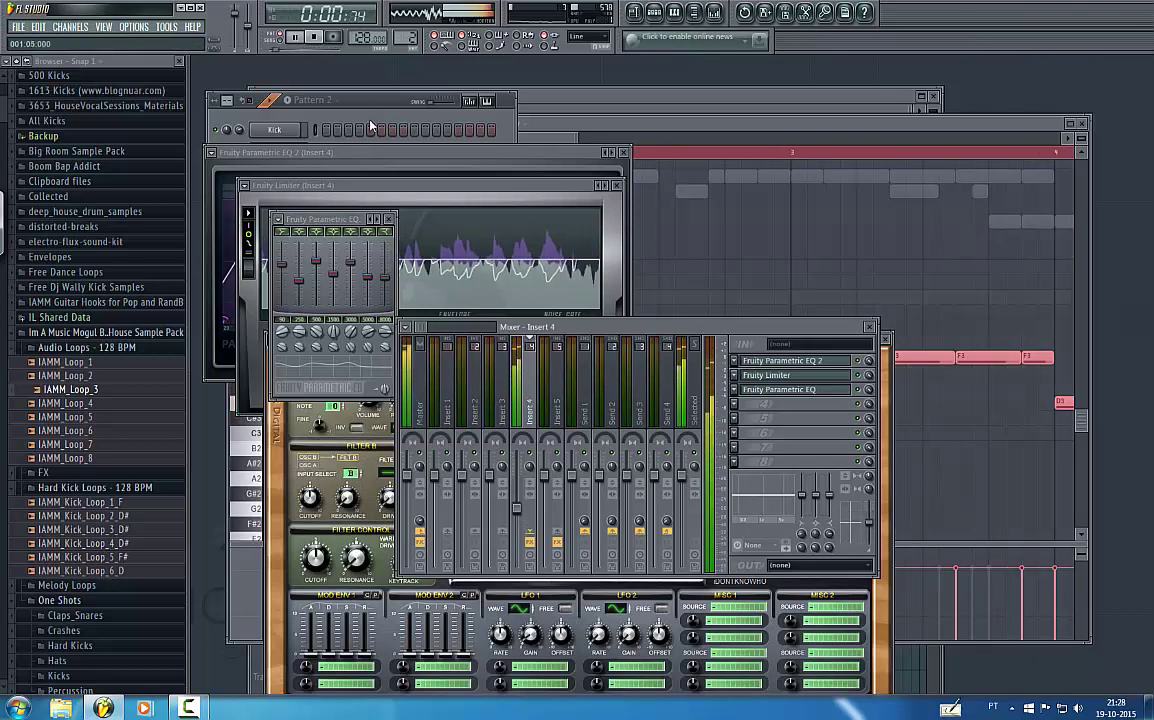
left_click(336, 101)
key("space")
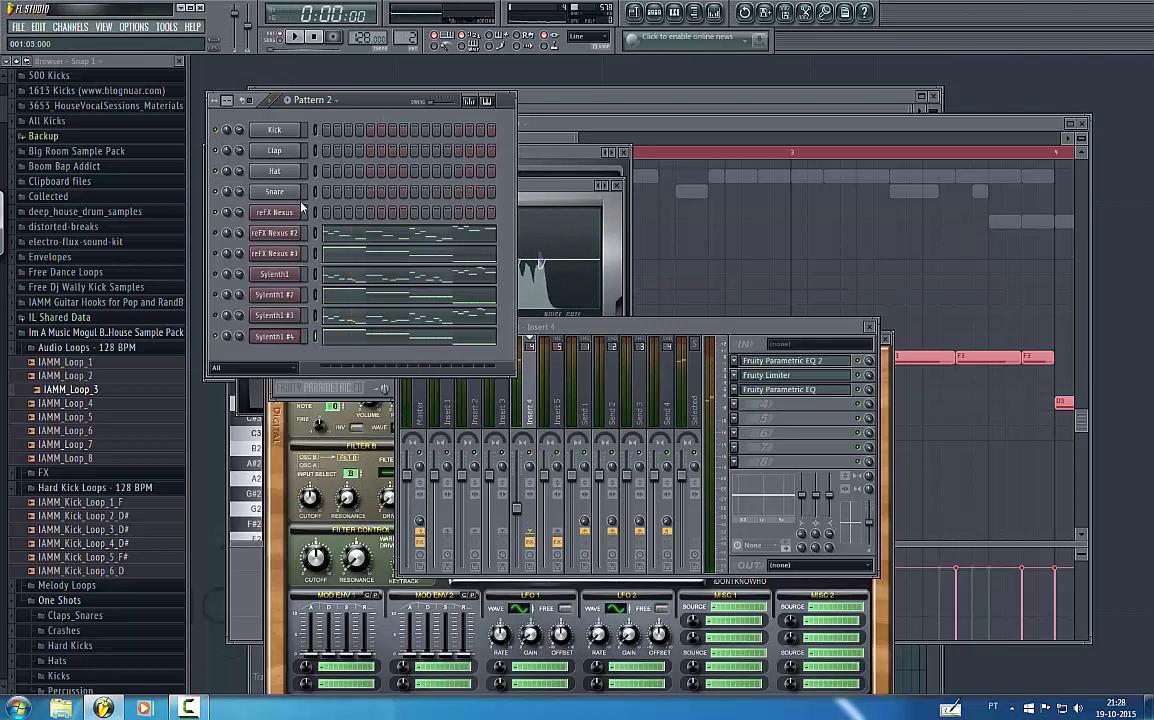
- Unmute the Sylenth1 channel during playback and route it to mixer track 6, moving its channel settings window clear
key("space")
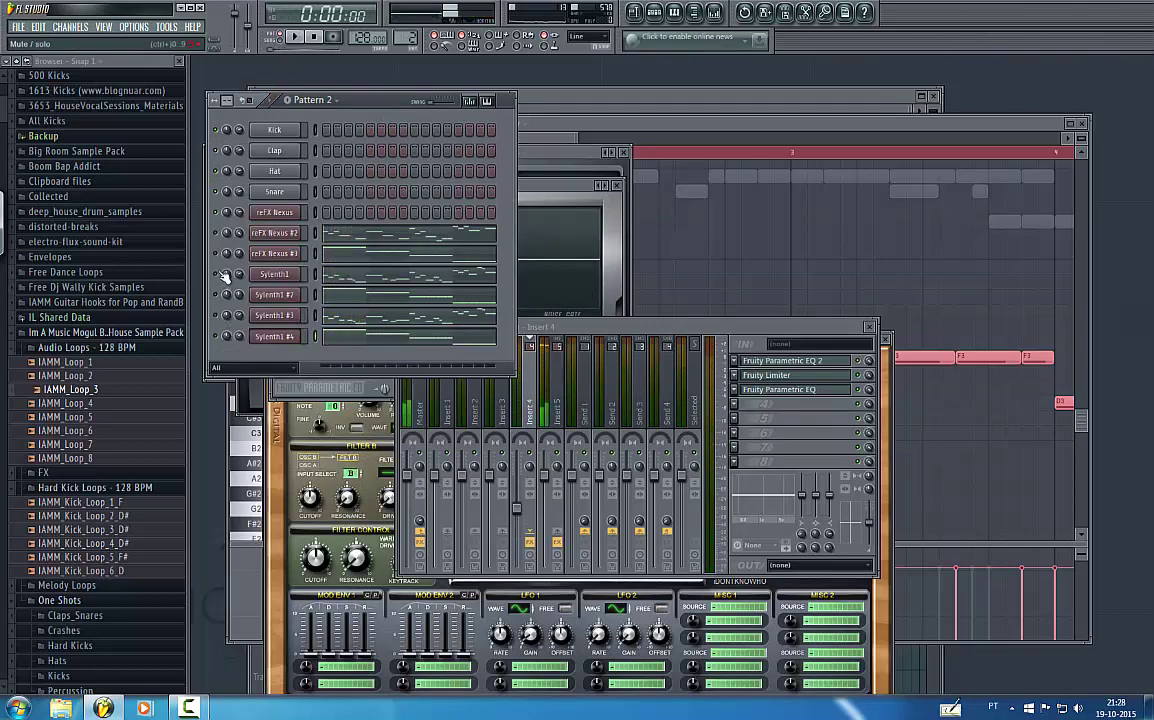
left_click(274, 274)
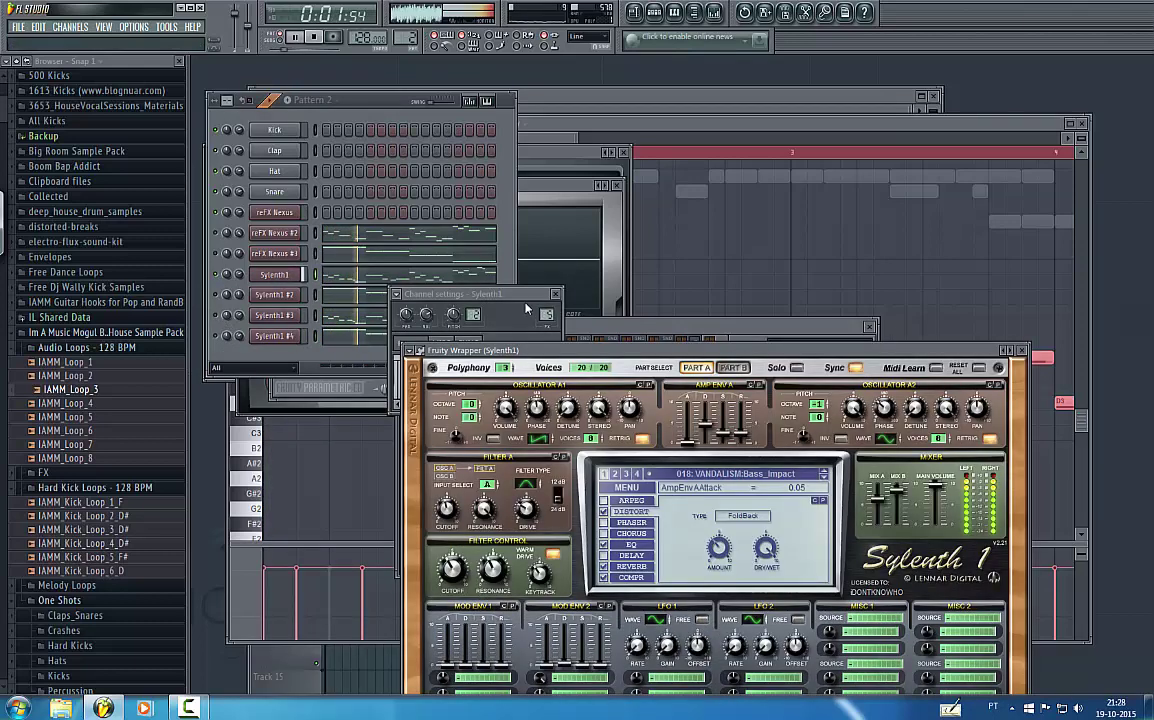
left_click(509, 330)
left_click_drag(515, 294, 430, 381)
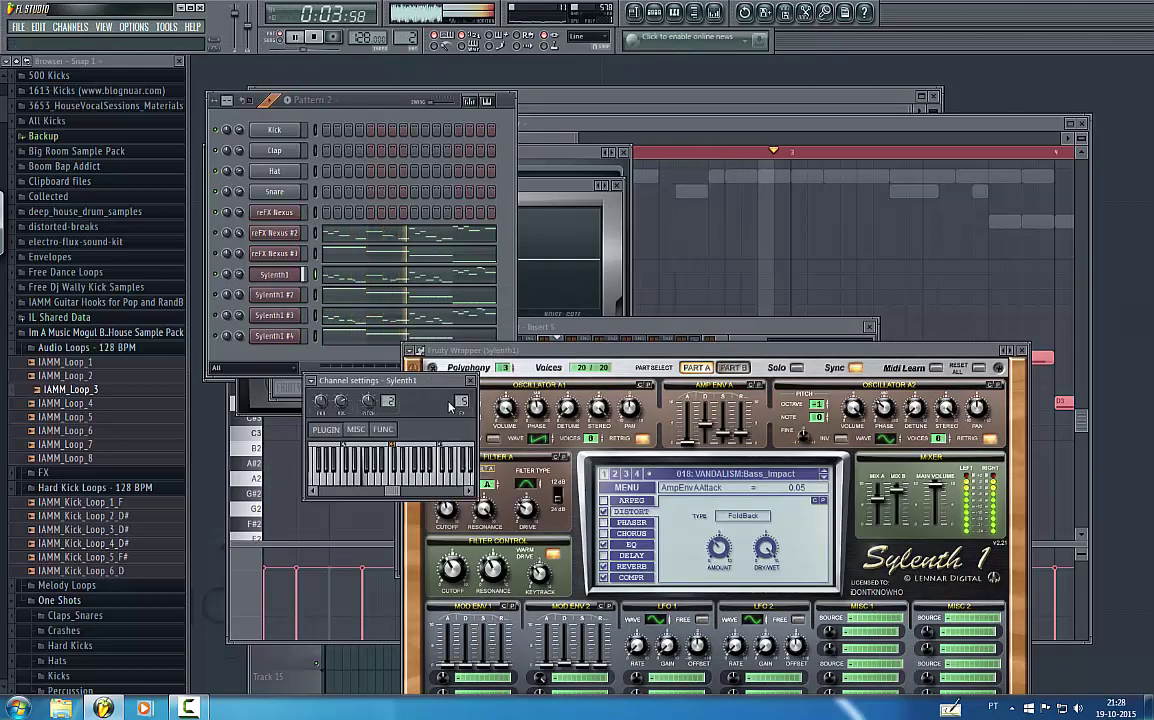
left_click_drag(461, 402, 461, 395)
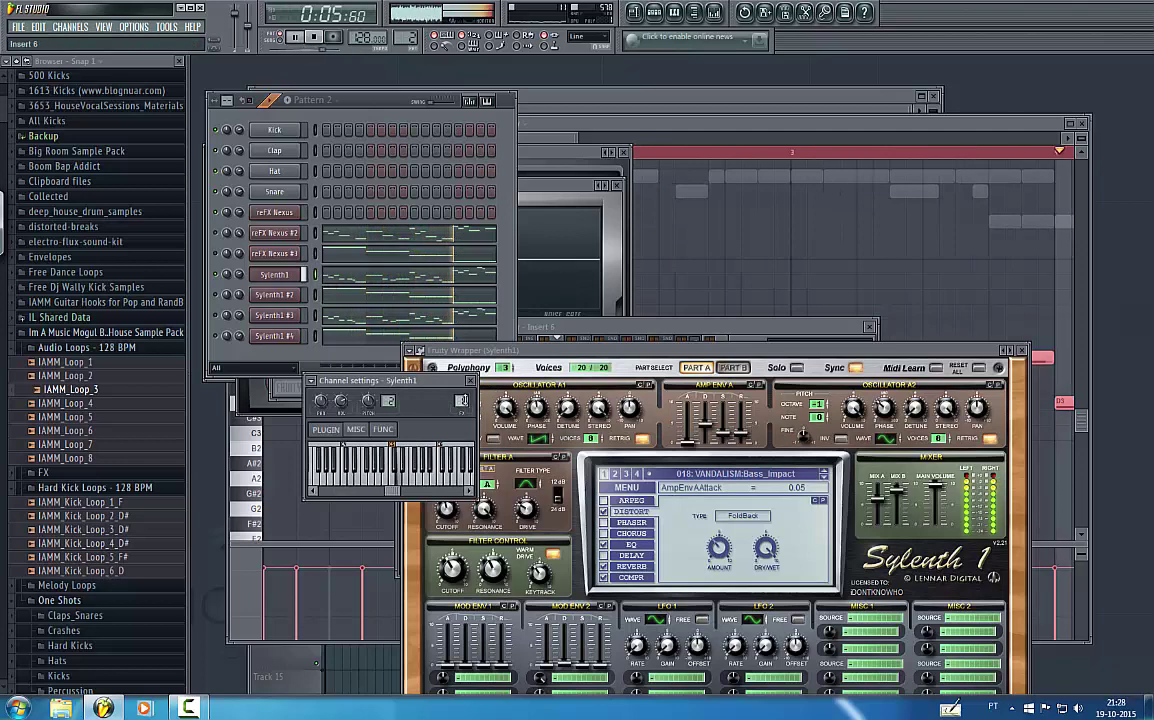
- Load Soundgoodizer into effect slot 1 of mixer track Insert 6
left_click(734, 327)
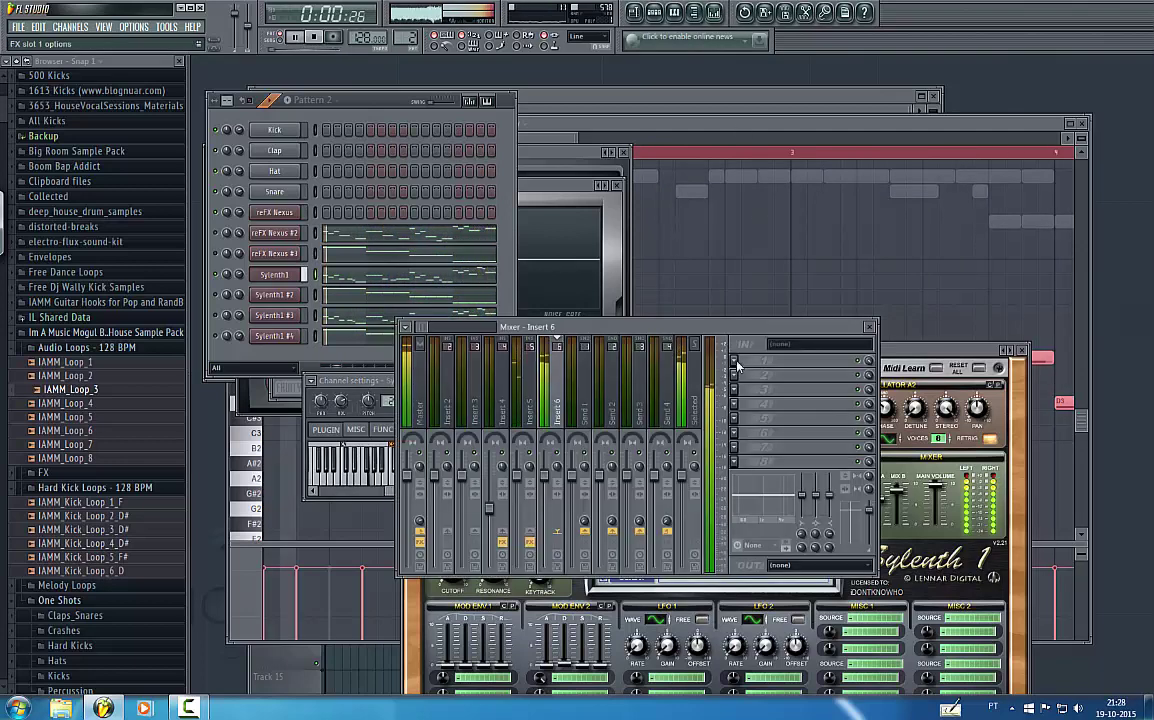
left_click(734, 360)
left_click(912, 147)
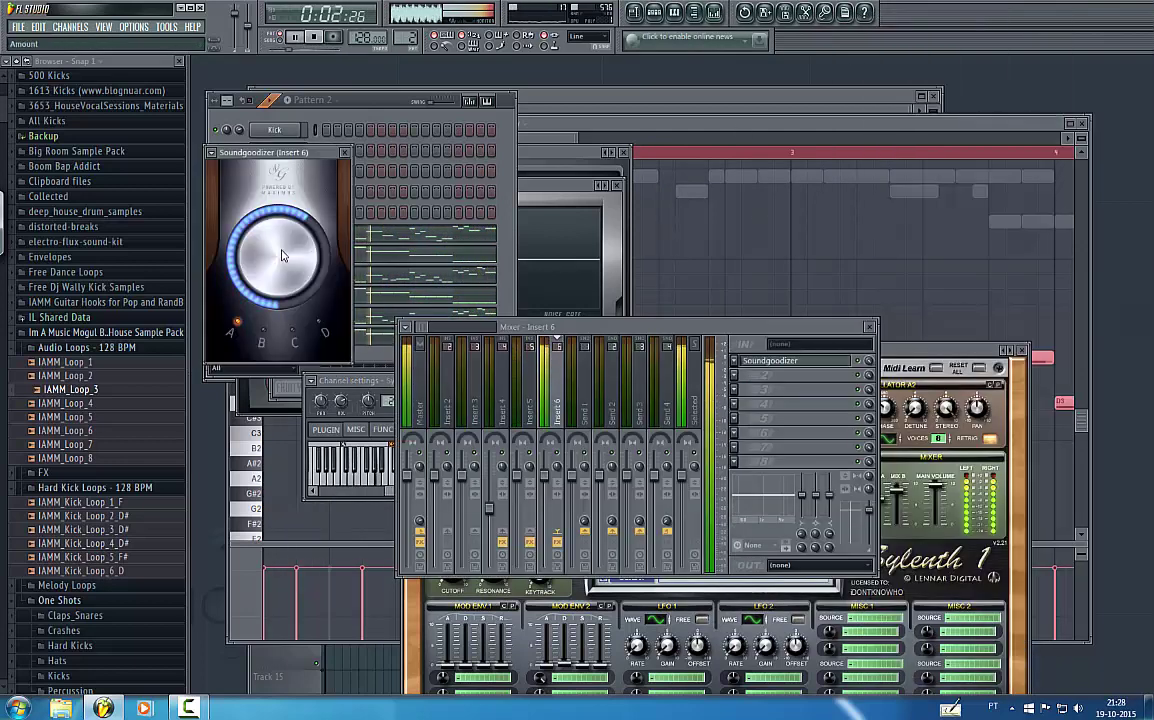
- Add Parametric EQ 2 to slot 2 of Insert 6, cutting the lows, boosting band 6 and cutting band 5 about 5.9 dB at 1602 Hz
left_click(734, 374)
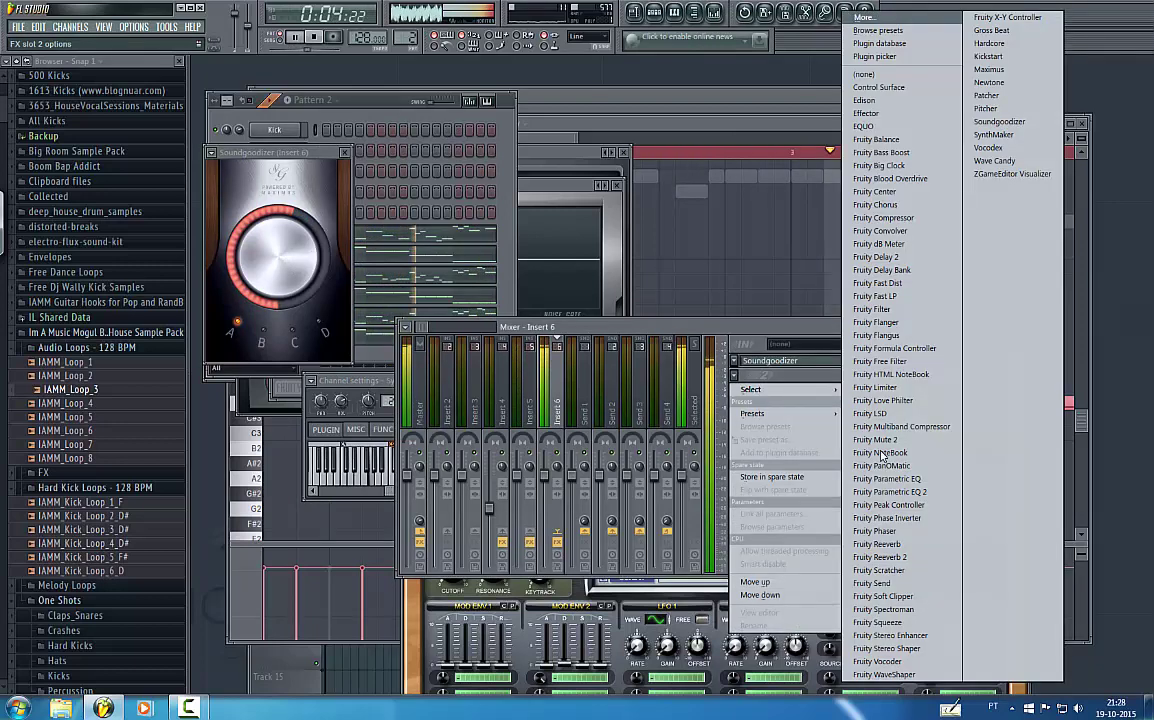
left_click(893, 492)
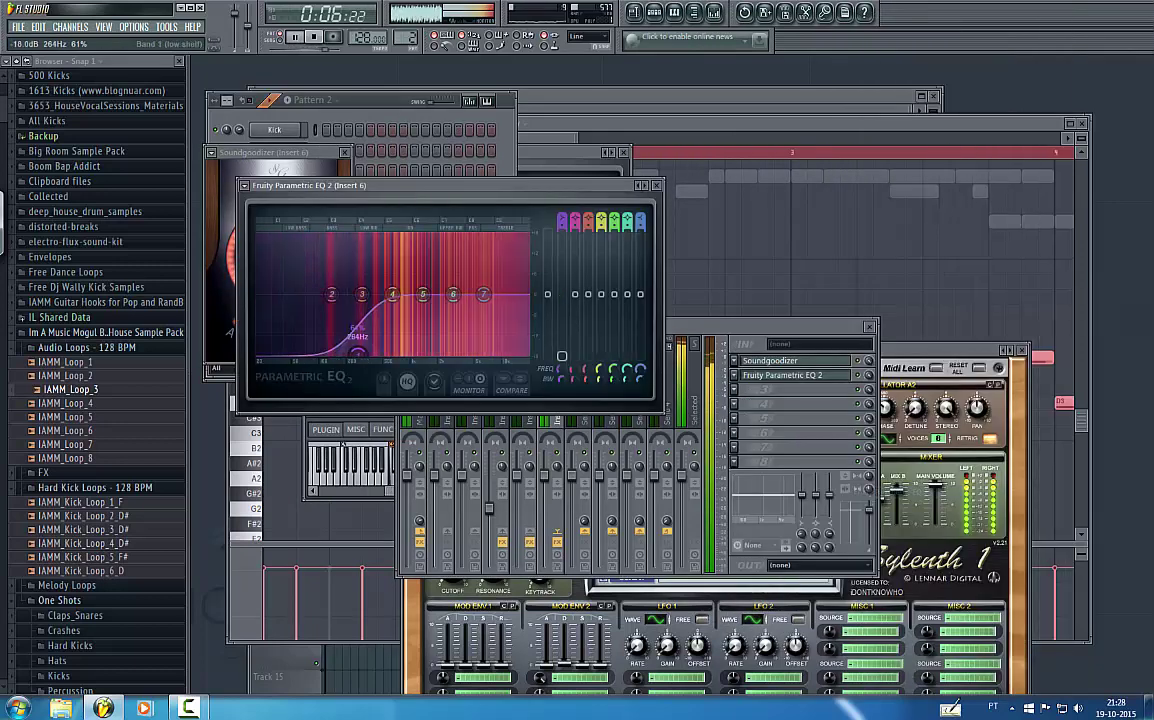
left_click_drag(423, 294, 486, 297)
mouse_move(425, 319)
left_mouse_down()
mouse_move(429, 295)
mouse_move(430, 315)
left_mouse_up()
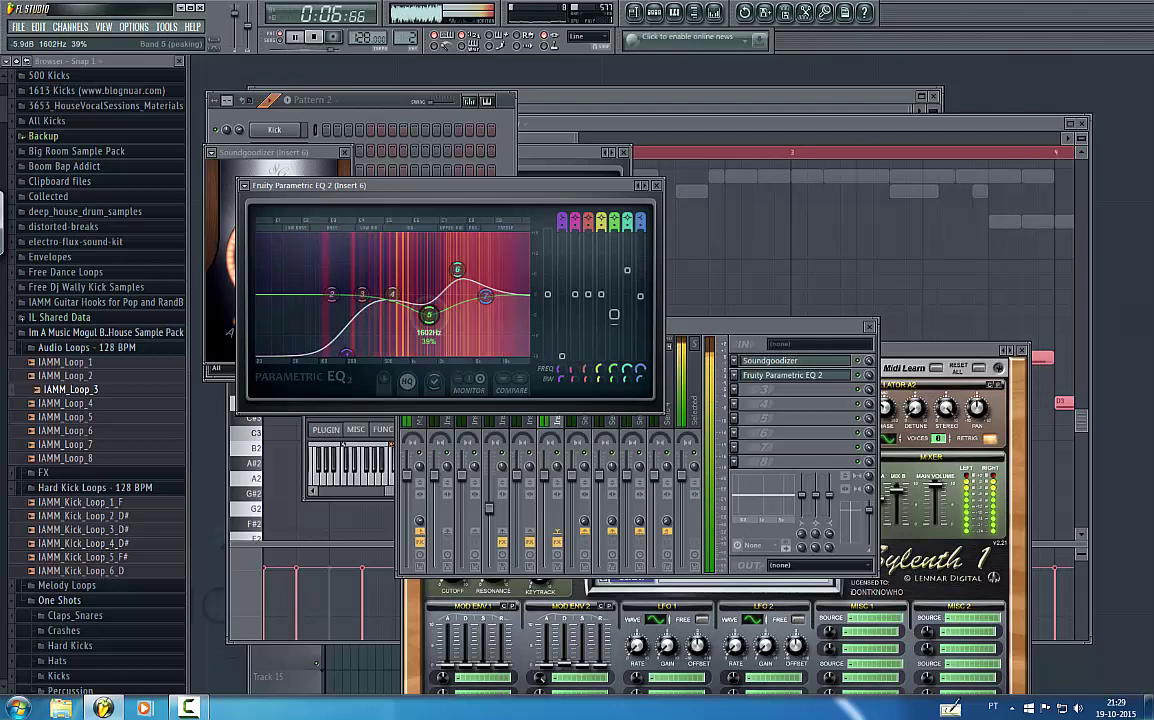
- Load Fruity Reeverb into slot 3 of Insert 6 and audition presets, settling on 179 ms predelay, 0.7 sec decay, 64% dry and 40% reverb
left_click(759, 401)
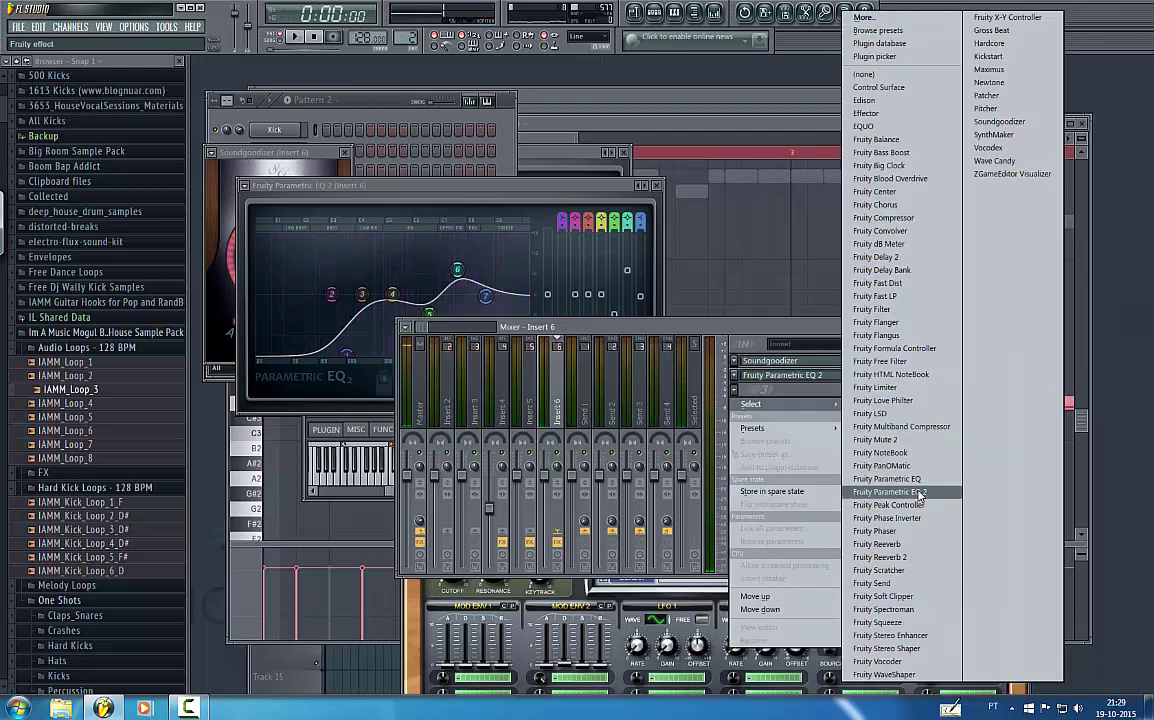
left_click(877, 544)
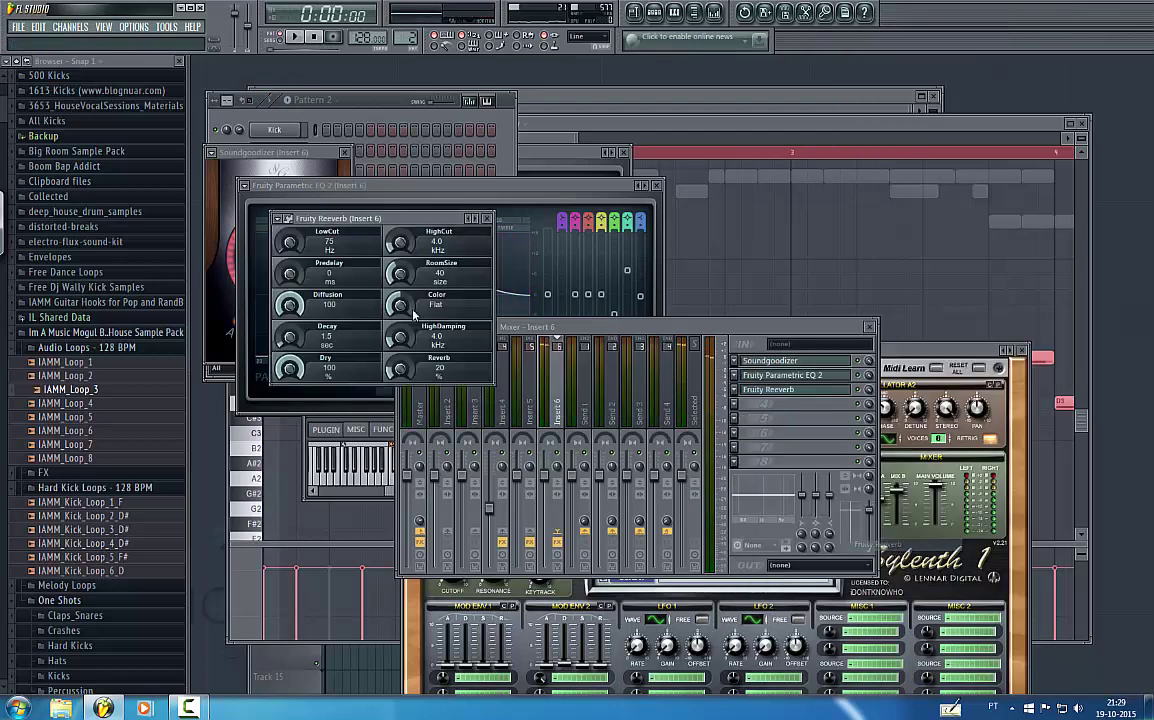
left_click(469, 219)
key("space")
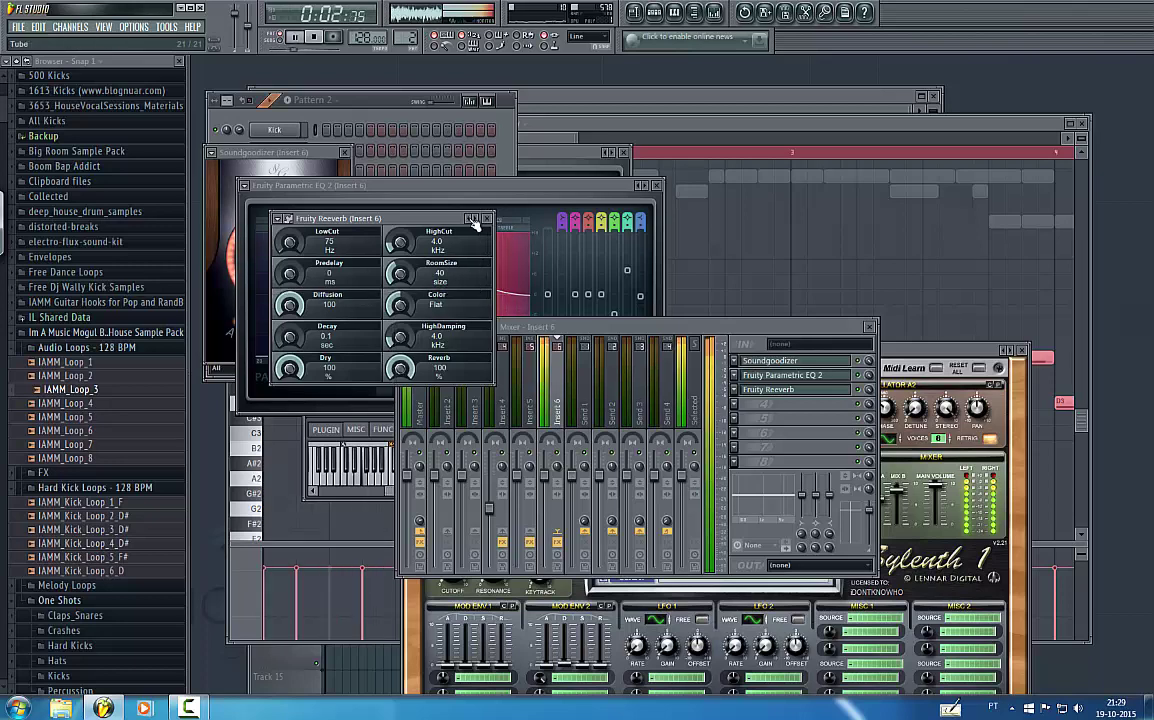
left_click(472, 218)
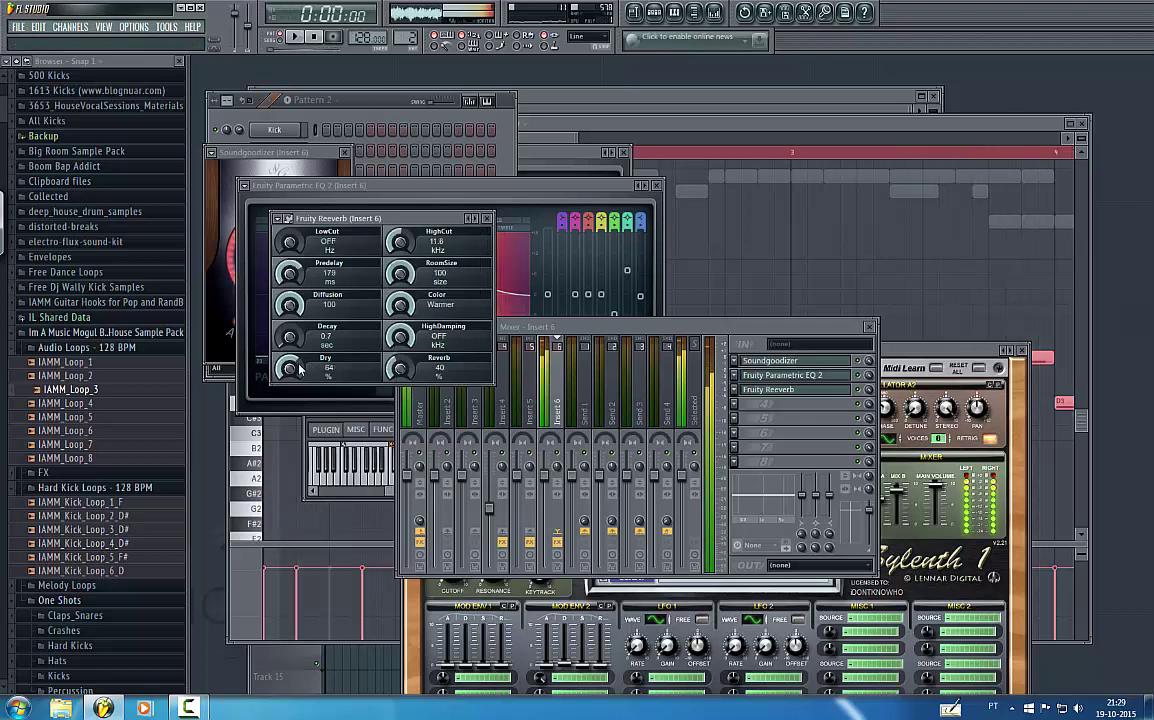
key("space")
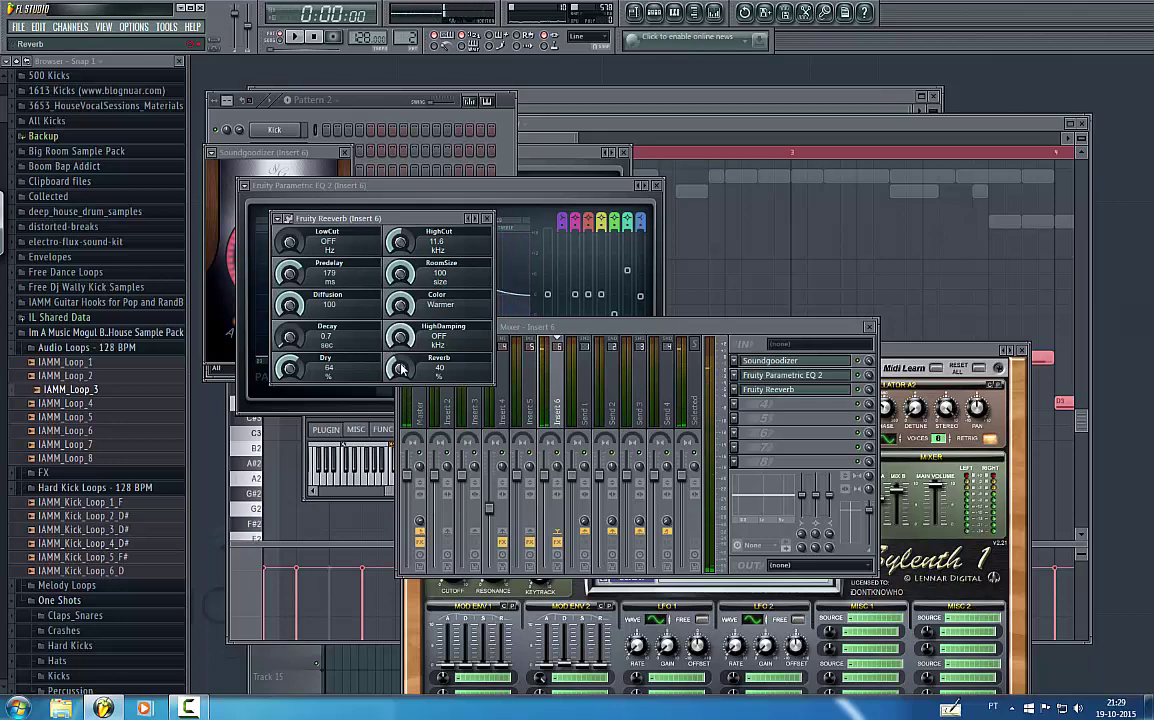
- Set the Insert 6 reverb to Bright color, 5.5 kHz high damping and 16% reverb, and play the pattern
key("b")
left_click_drag(402, 307, 398, 386)
key("space")
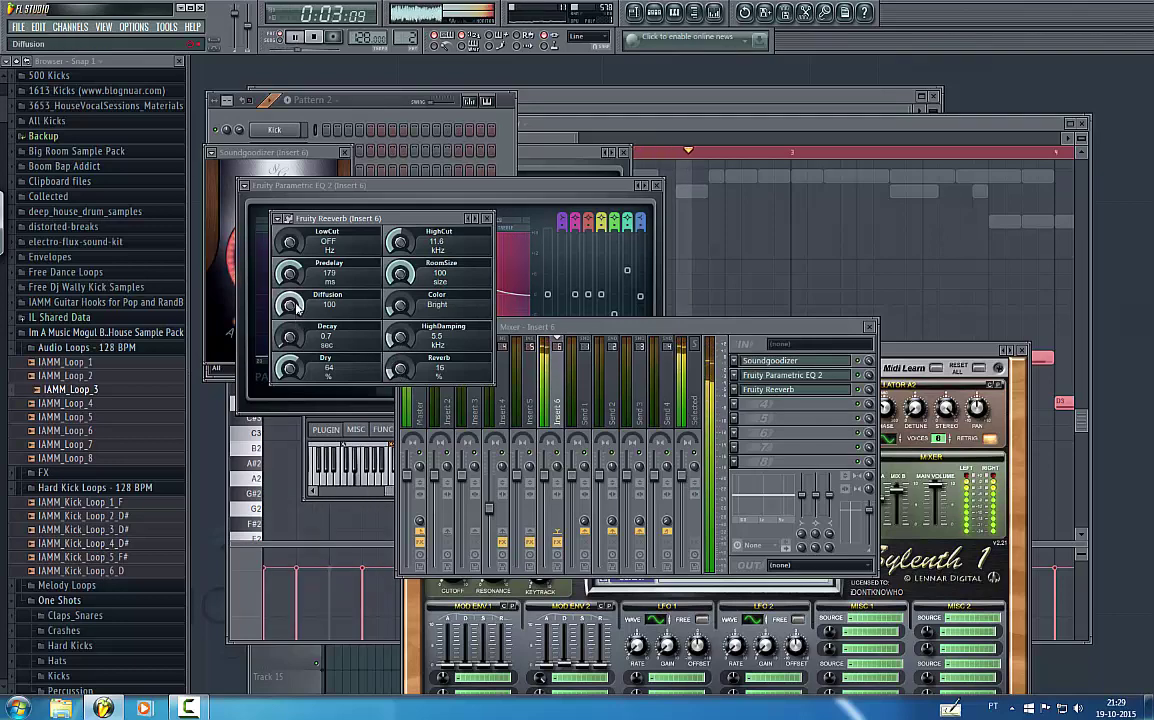
- Stop playback and delete the reFX Nexus #2 channel from Pattern 2
left_click(595, 97)
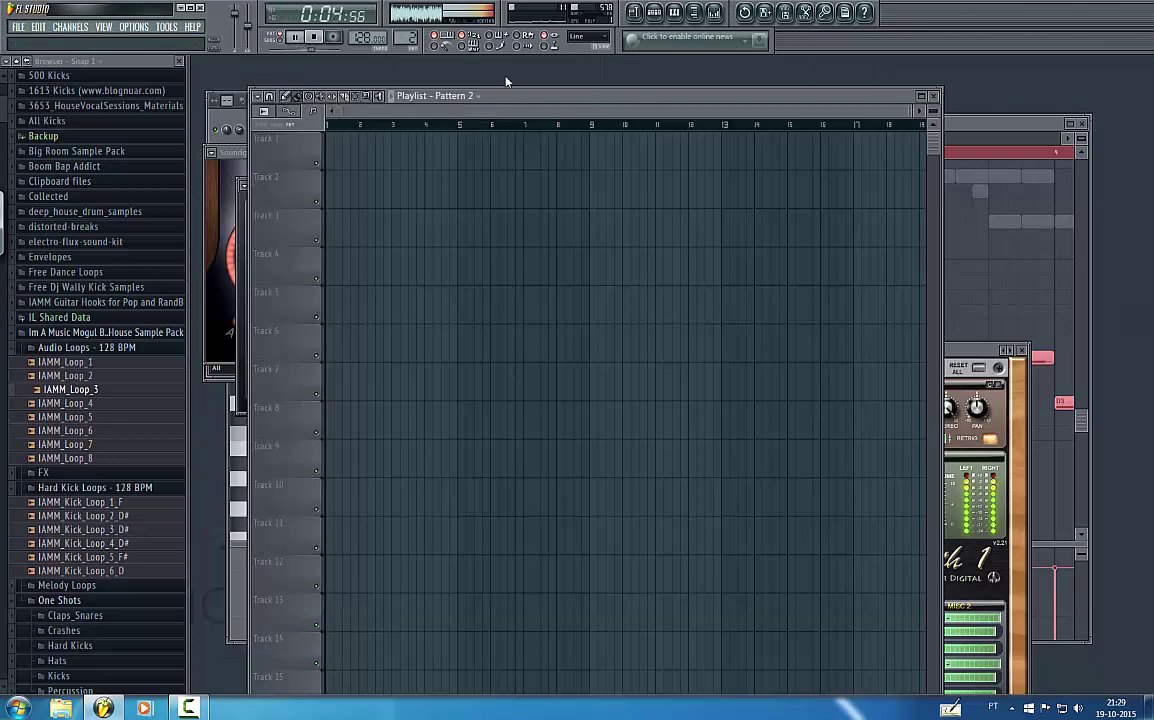
left_click(225, 122)
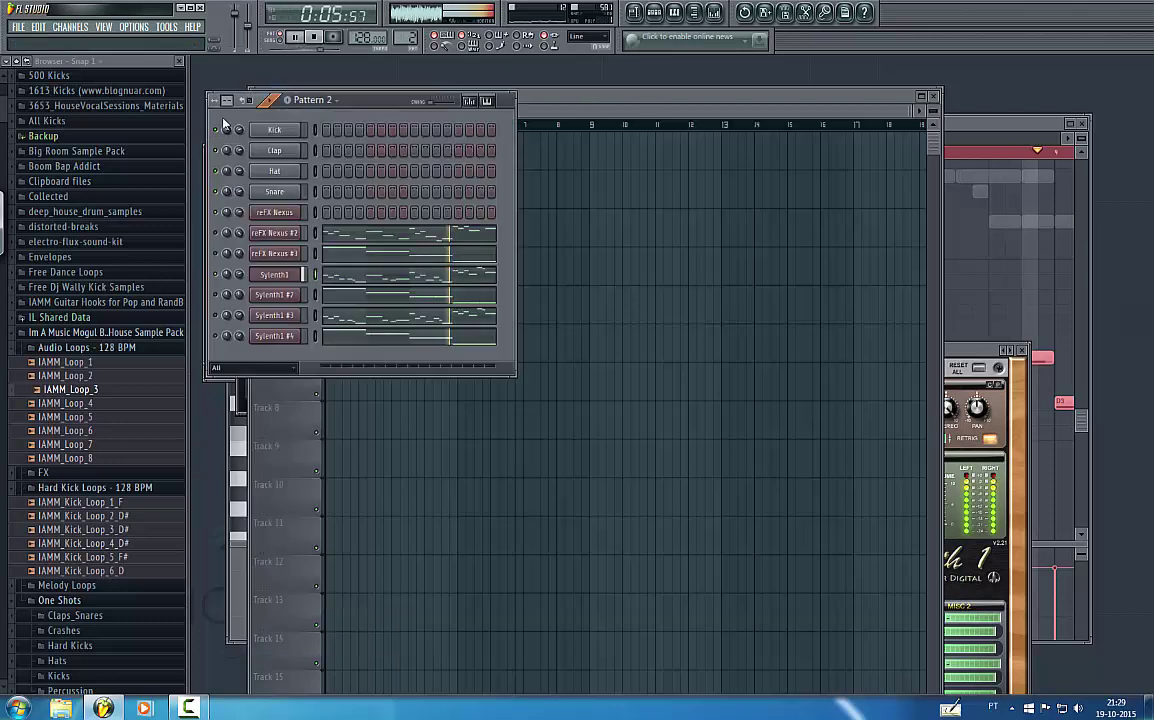
key("space")
left_click(281, 236)
right_click(298, 230)
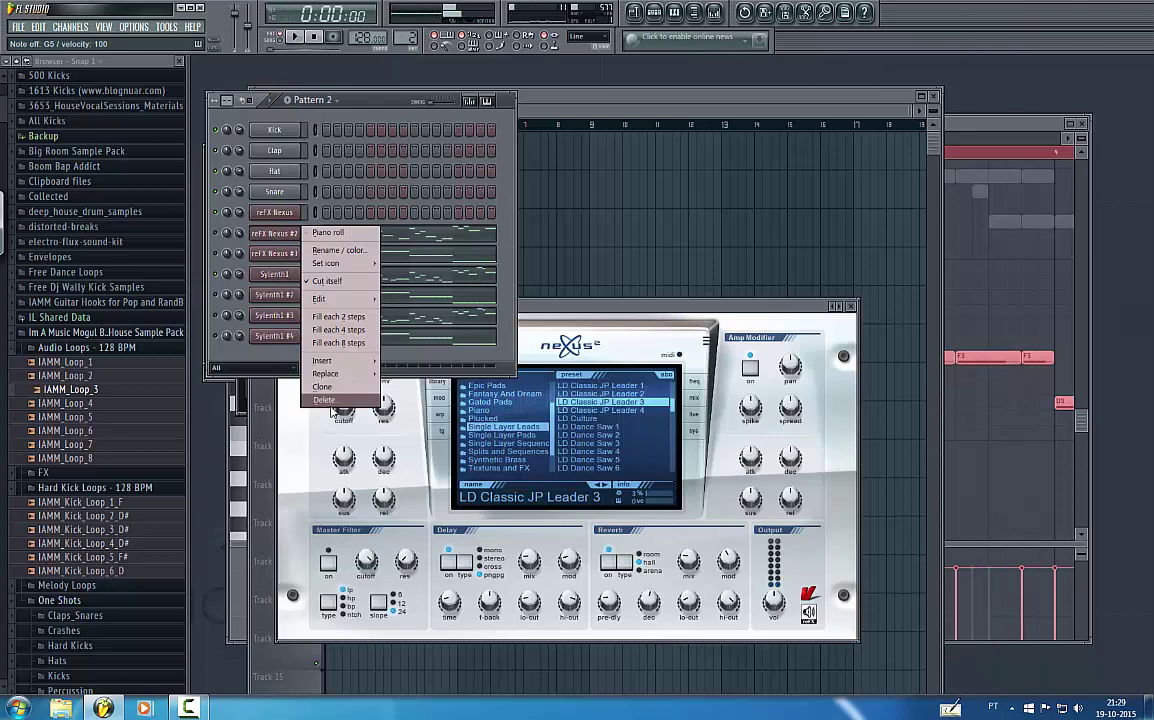
left_click(326, 400)
key("Return")
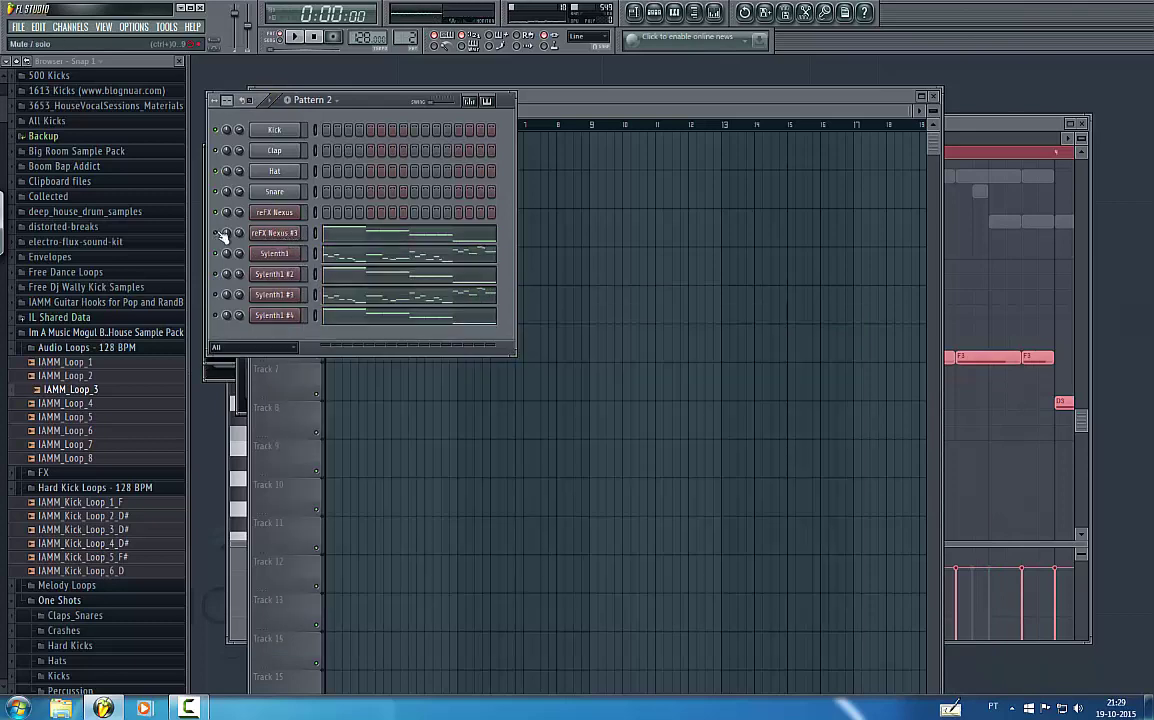
- Inspect the reFX Nexus #3 channel and play Pattern 2 to hear which part it carries
left_click(271, 235)
right_click(278, 236)
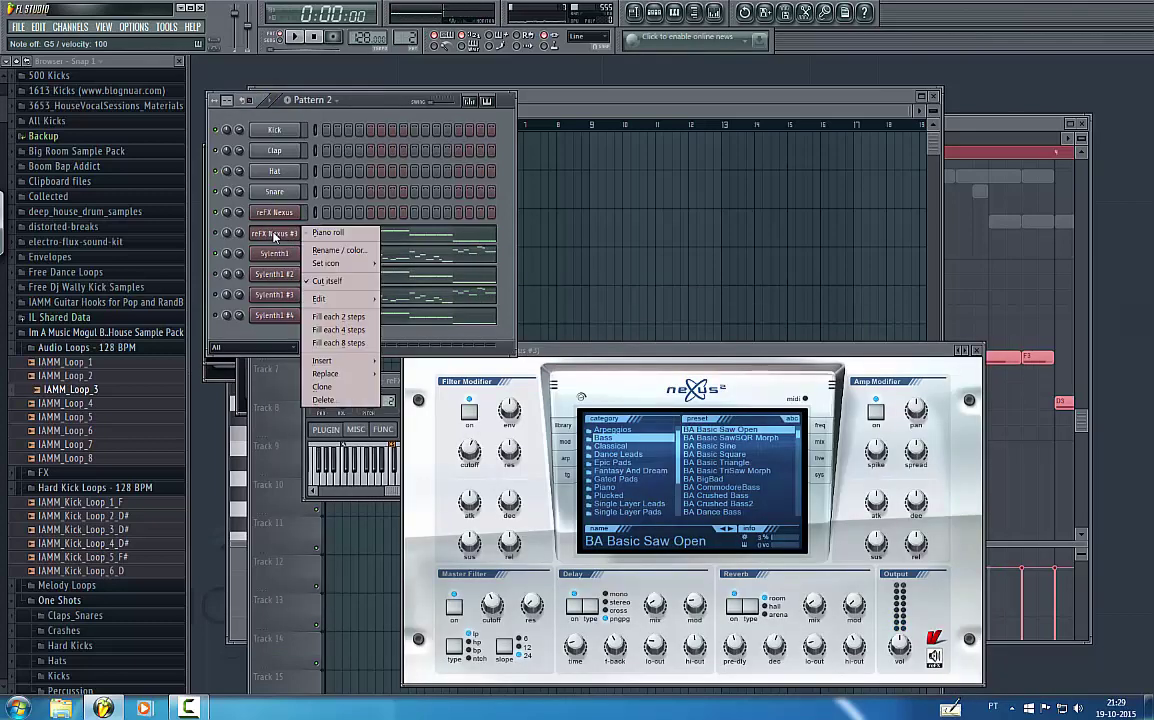
left_click(276, 235)
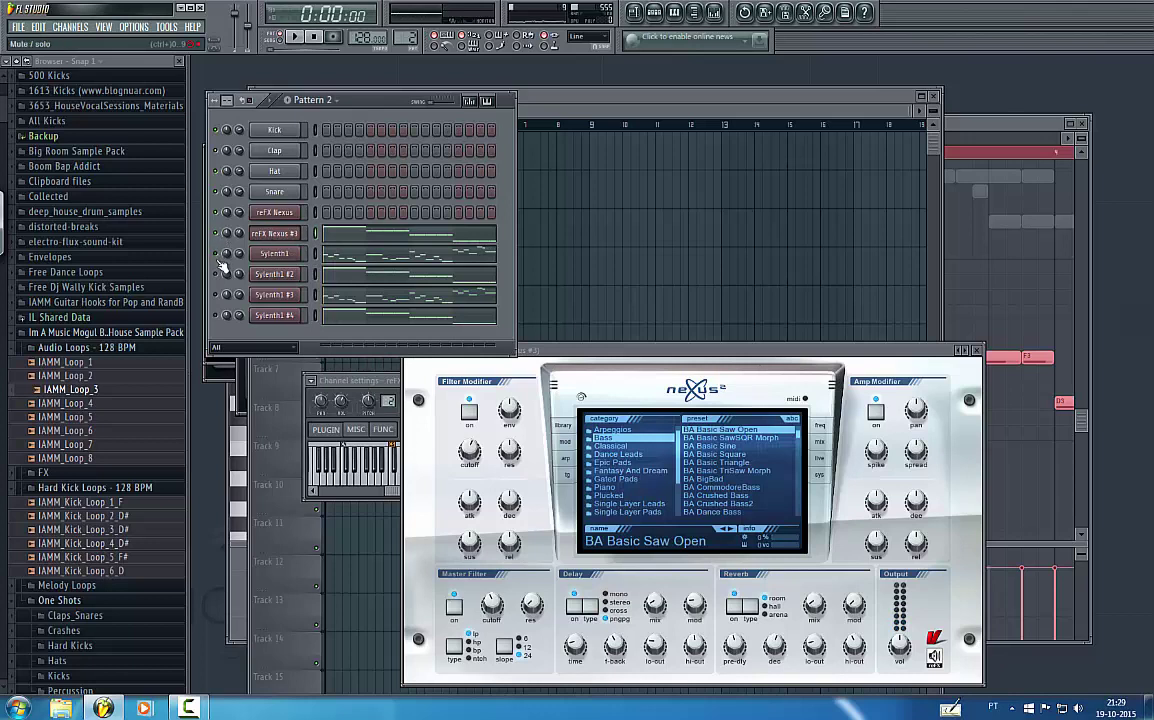
key("space")
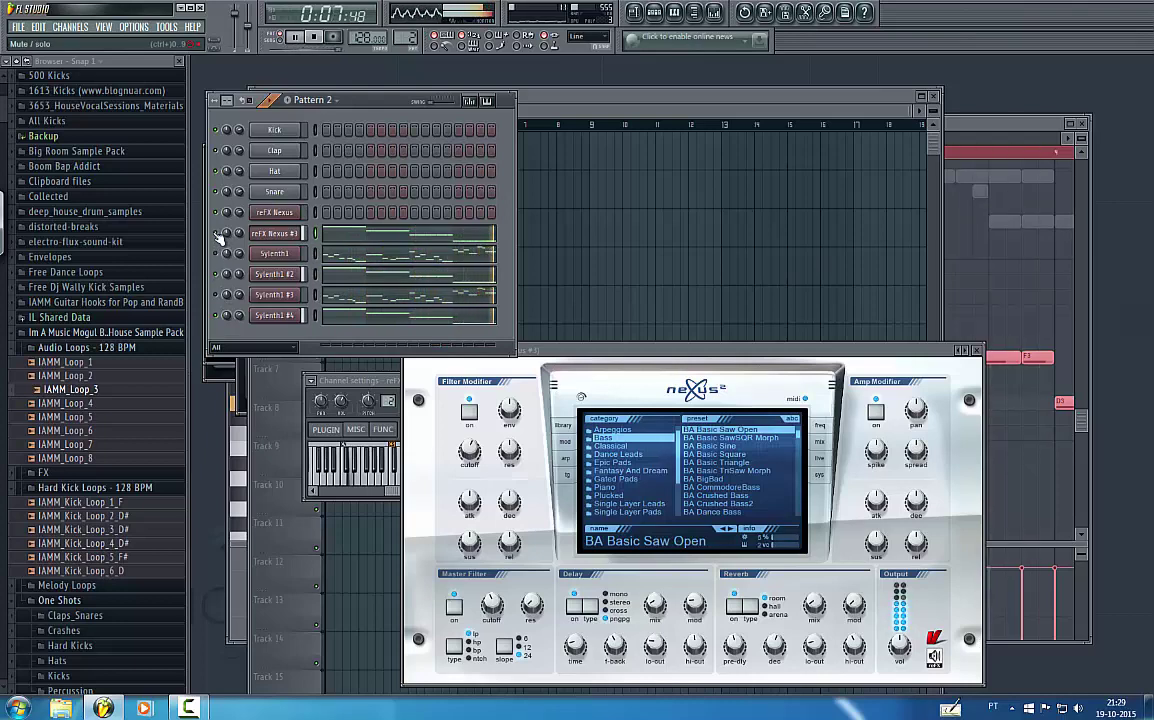
key("space")
- Rename the reFX Nexus #3 channel as bass
right_click(303, 232)
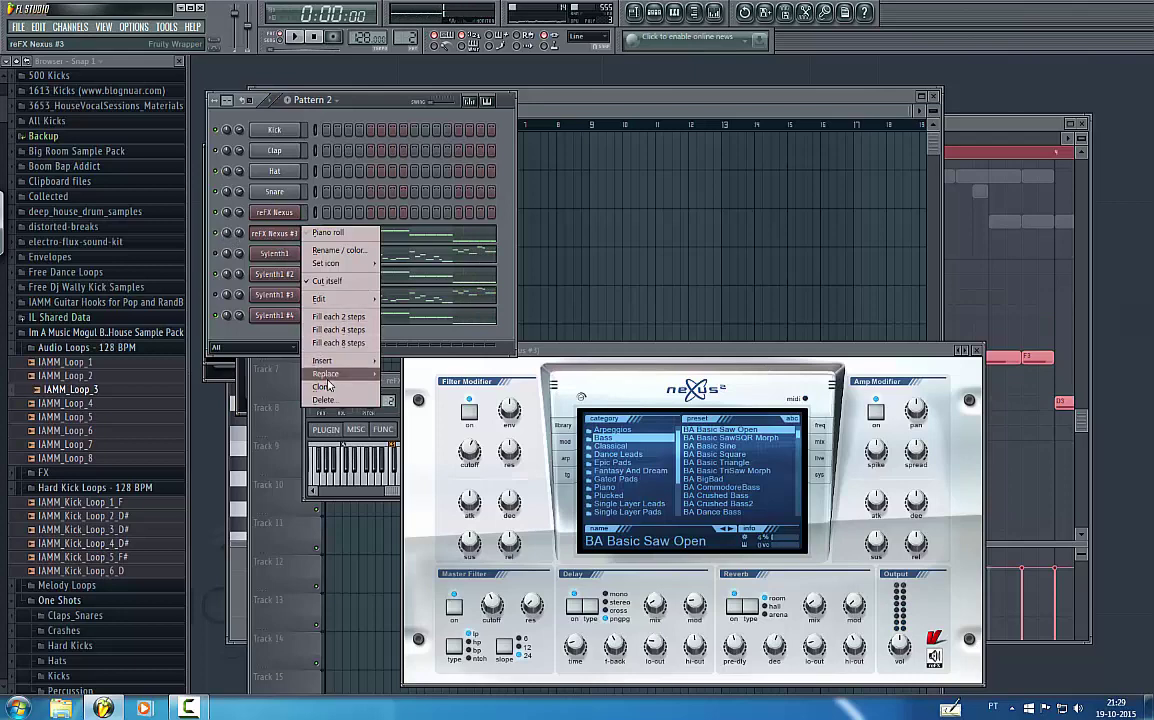
left_click(338, 250)
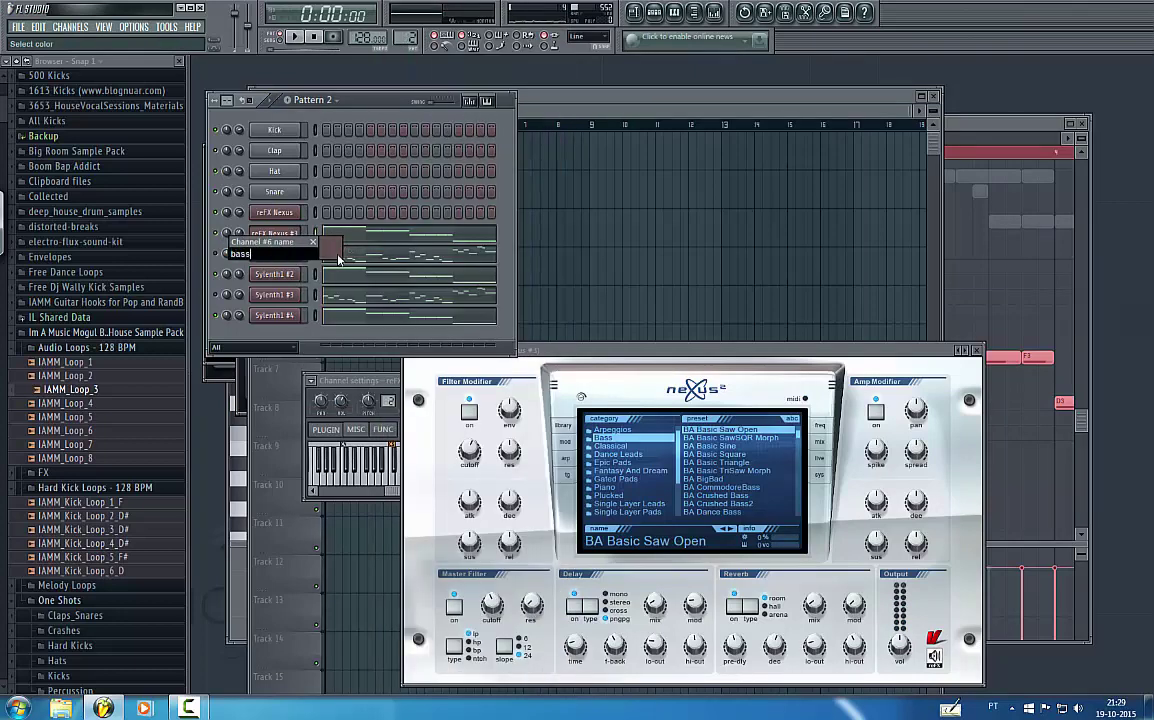
type("bass")
key("Return")
- Rename the Sylenth1 #2 and Sylenth1 #4 channels as bass
right_click(280, 276)
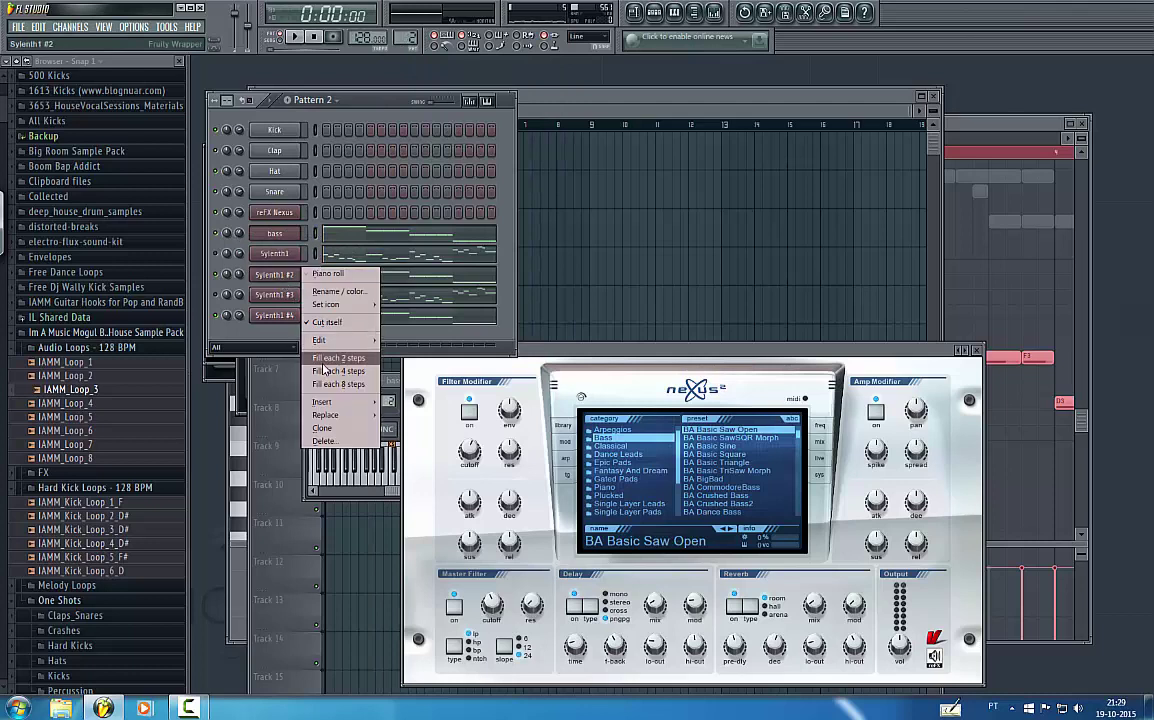
left_click(338, 292)
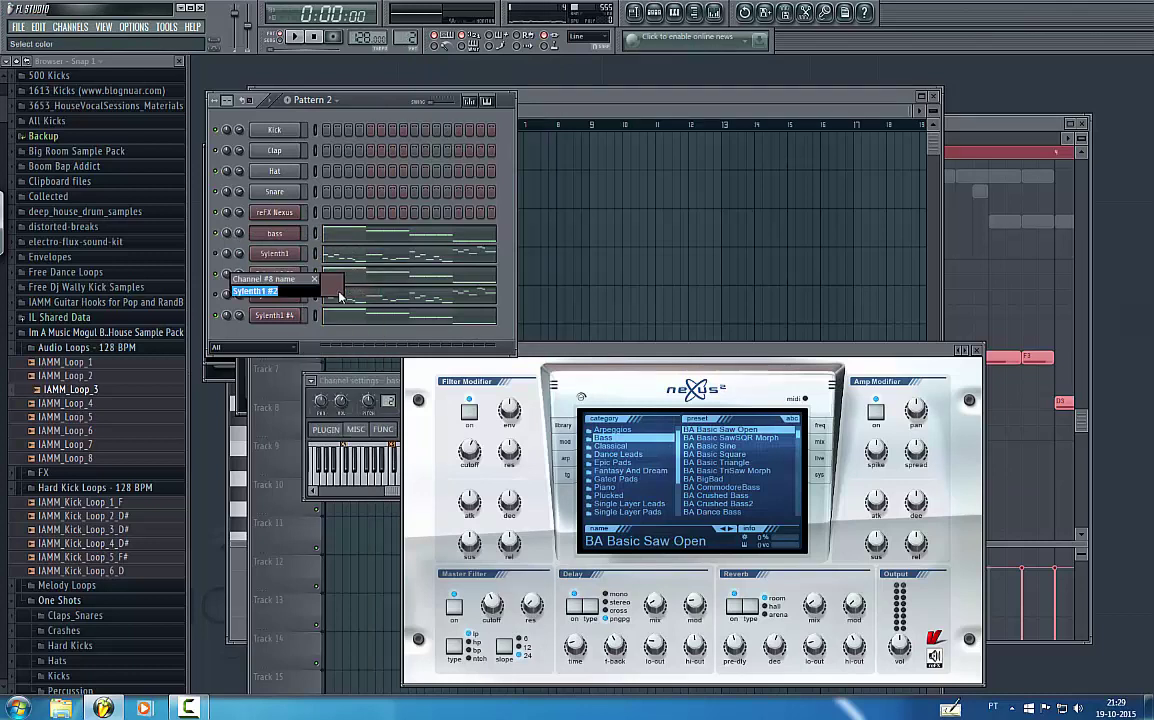
type("bass")
key("Return")
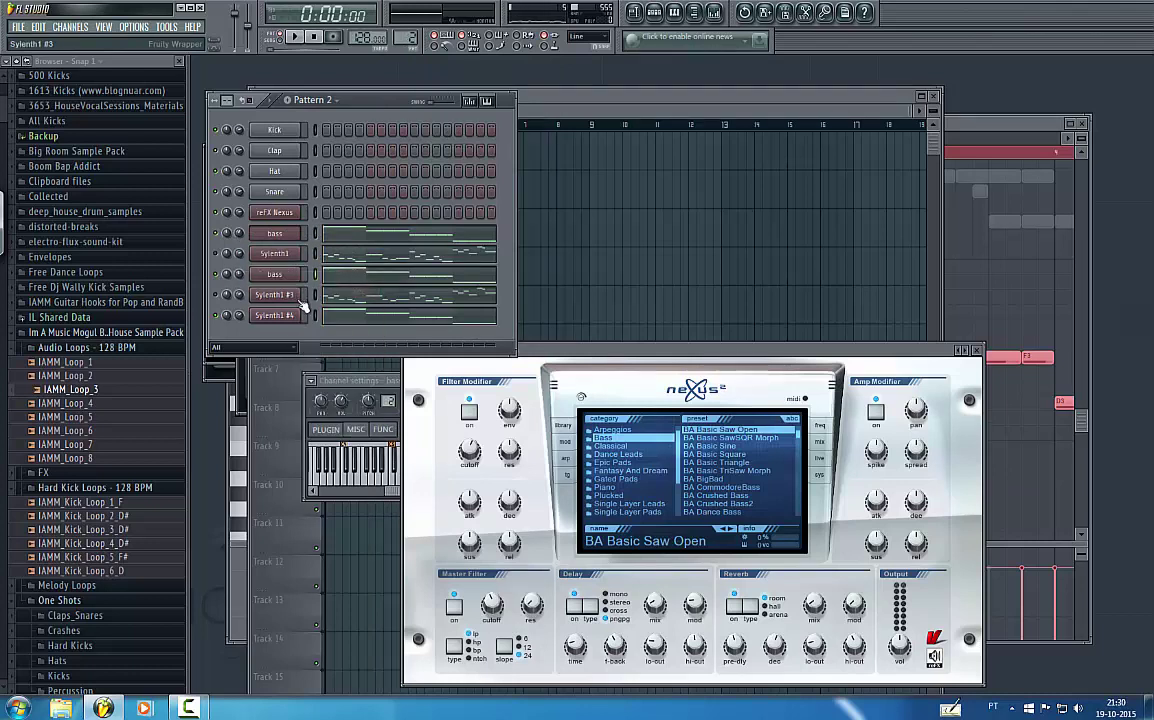
right_click(281, 320)
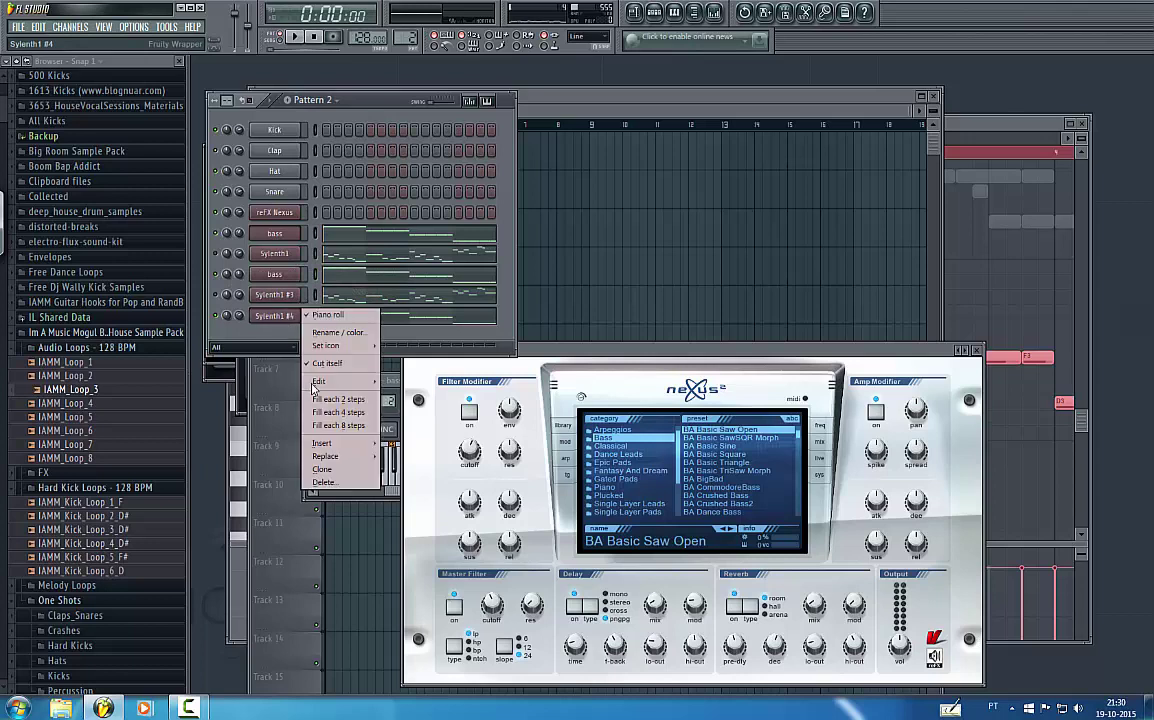
left_click(332, 335)
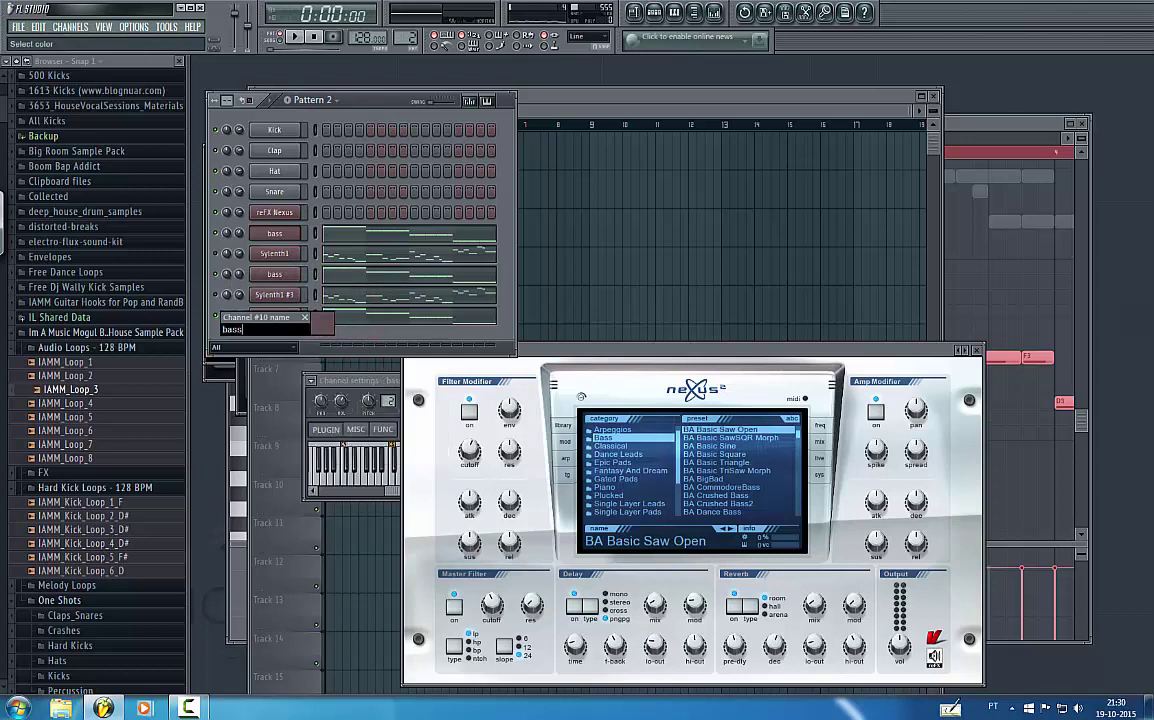
key("Return")
- Rename the Sylenth1 #3 channel as lead and the Sylenth1 channel as melody
right_click(283, 296)
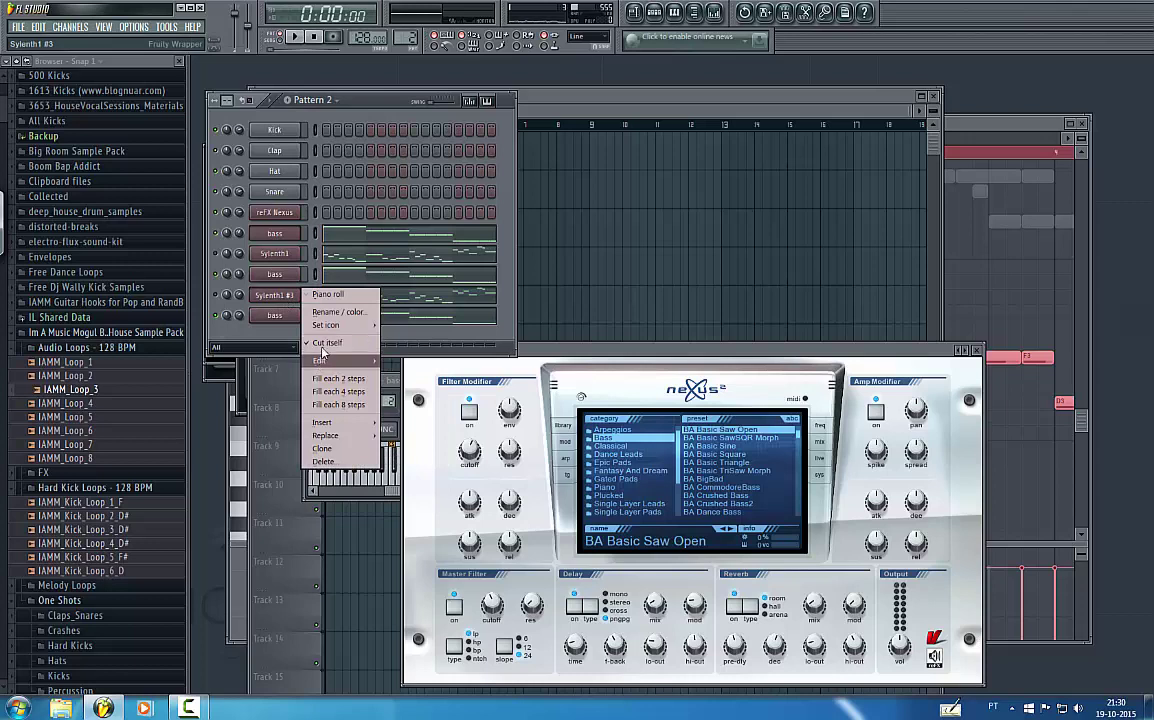
left_click(320, 312)
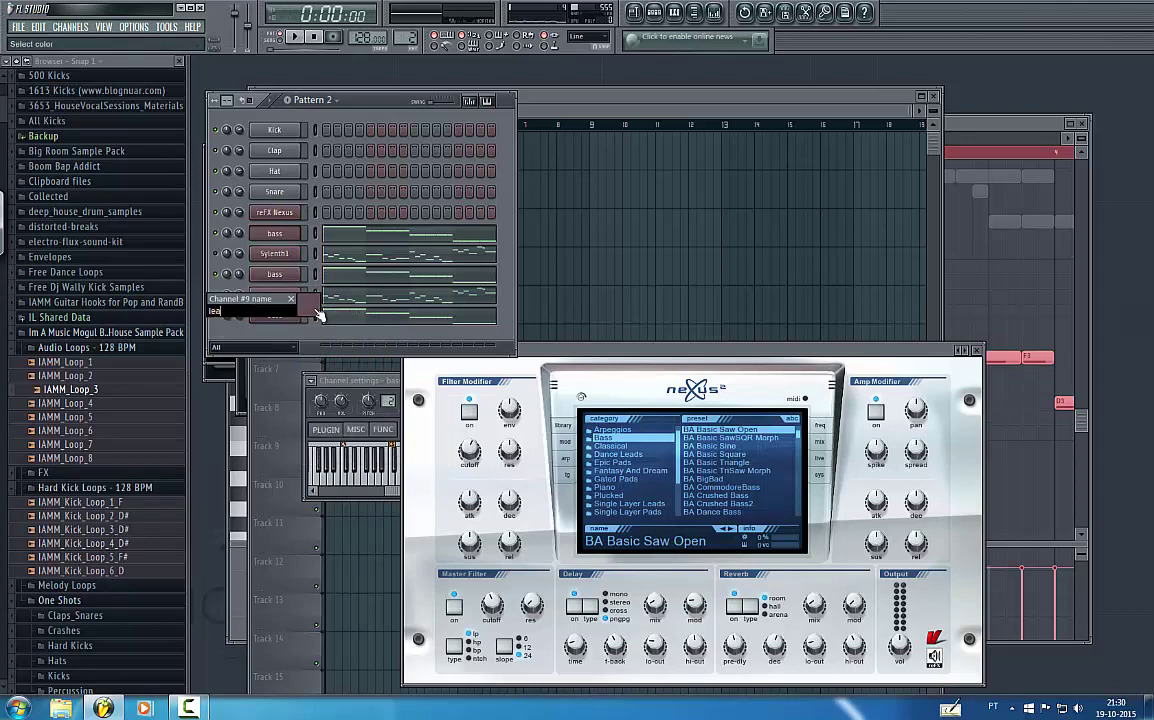
key("Return")
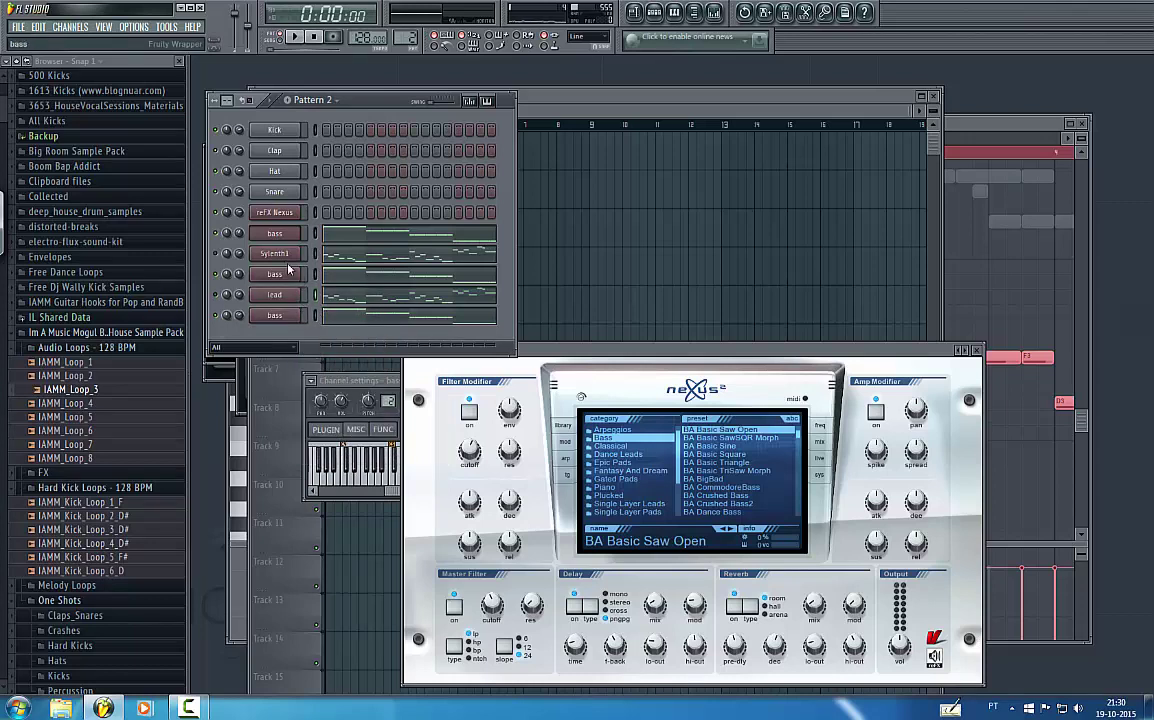
right_click(283, 257)
left_click(330, 272)
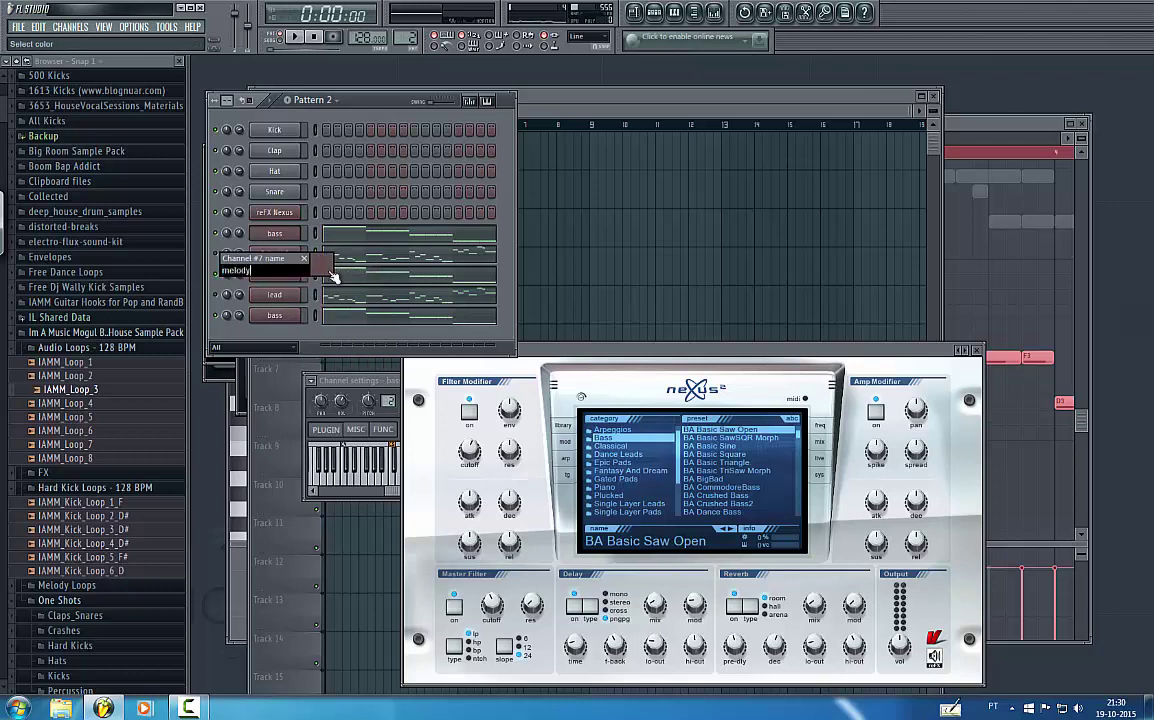
type("melody")
key("Return")
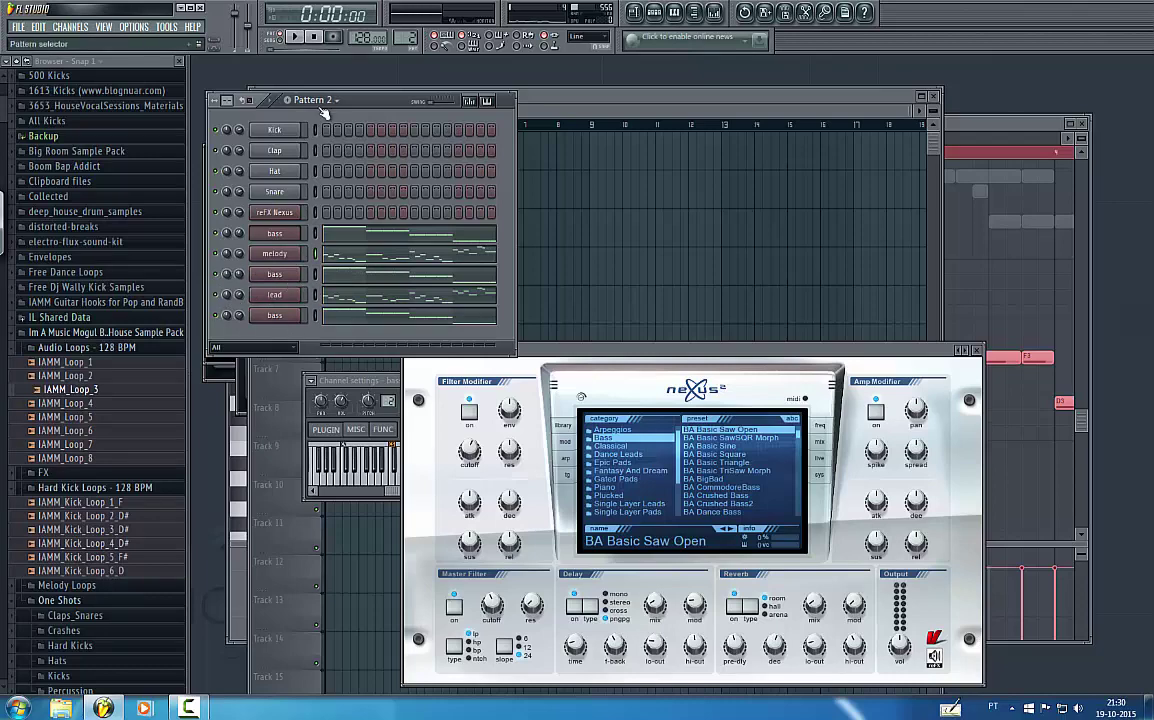
- Audition Pattern 1 and delete all its notes in the bass channel directly below reFX Nexus
left_click_drag(409, 34, 407, 46)
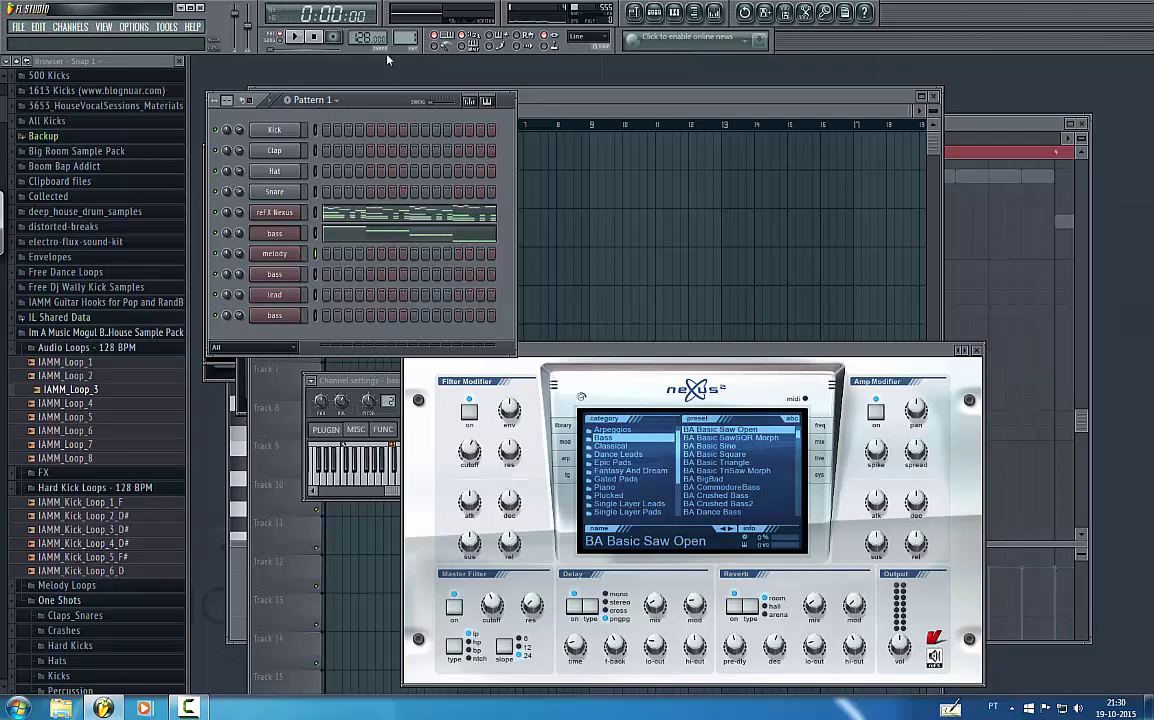
key("space")
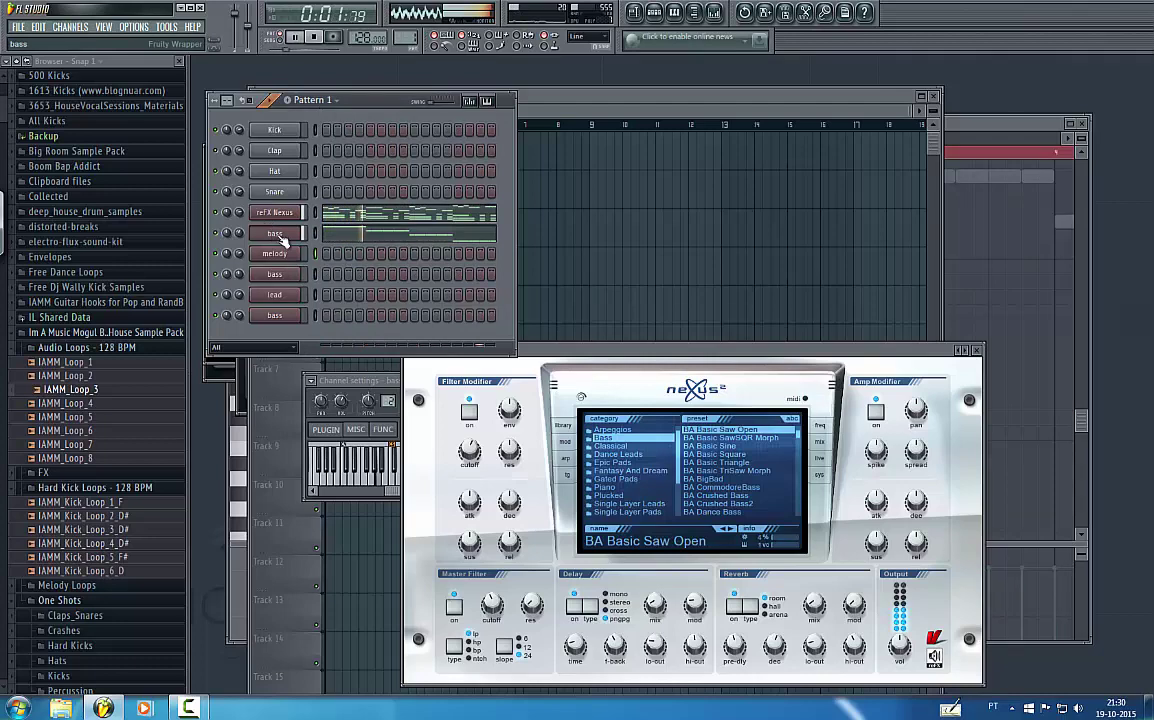
key("space")
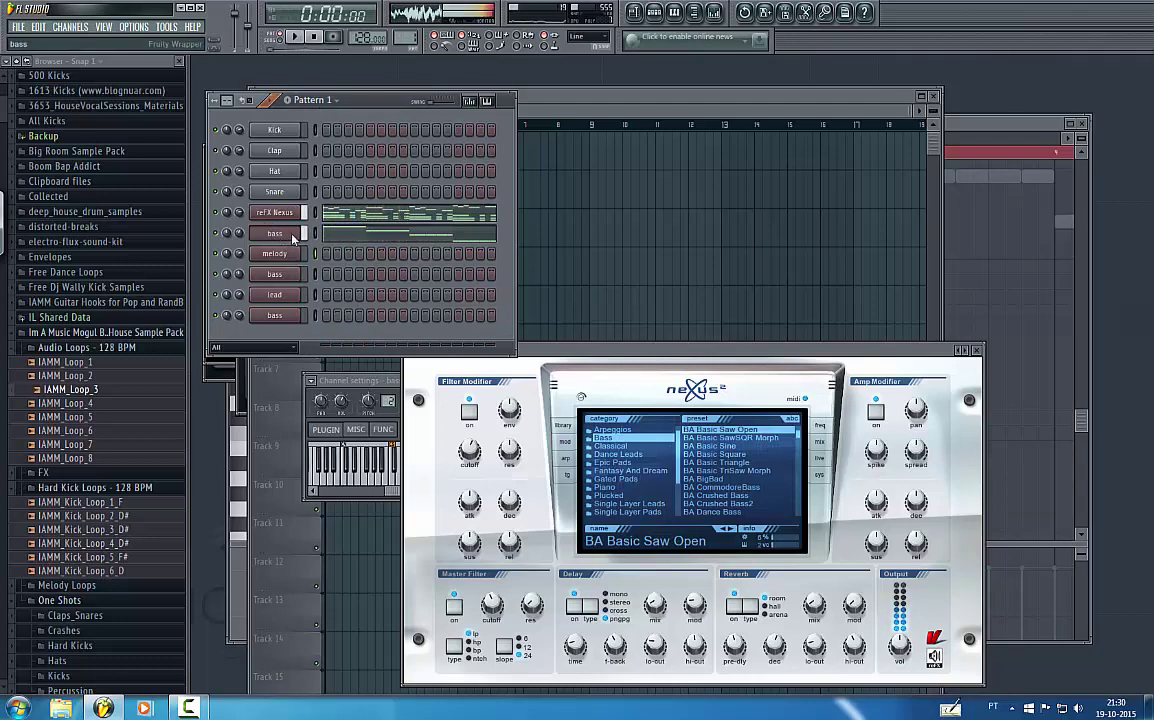
right_click(279, 232)
left_click(334, 233)
key("ctrl+a")
key("Delete")
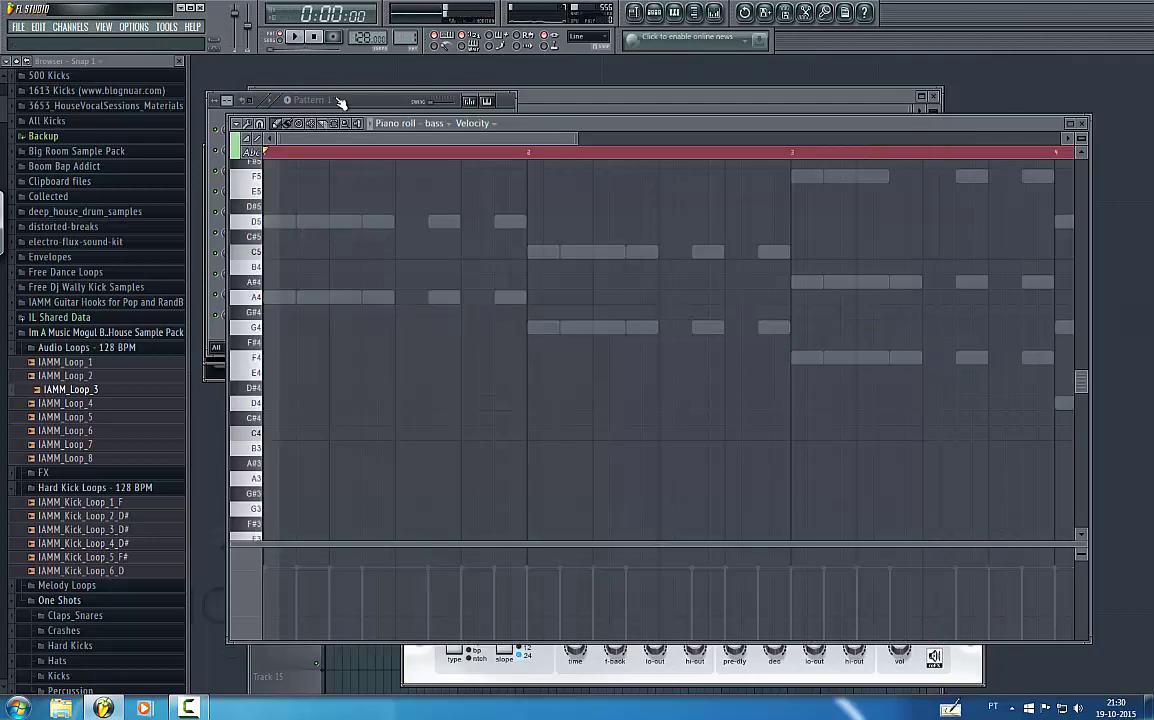
- Switch to Pattern 2 and split it by channel into separate patterns
key("F6")
left_click(341, 101)
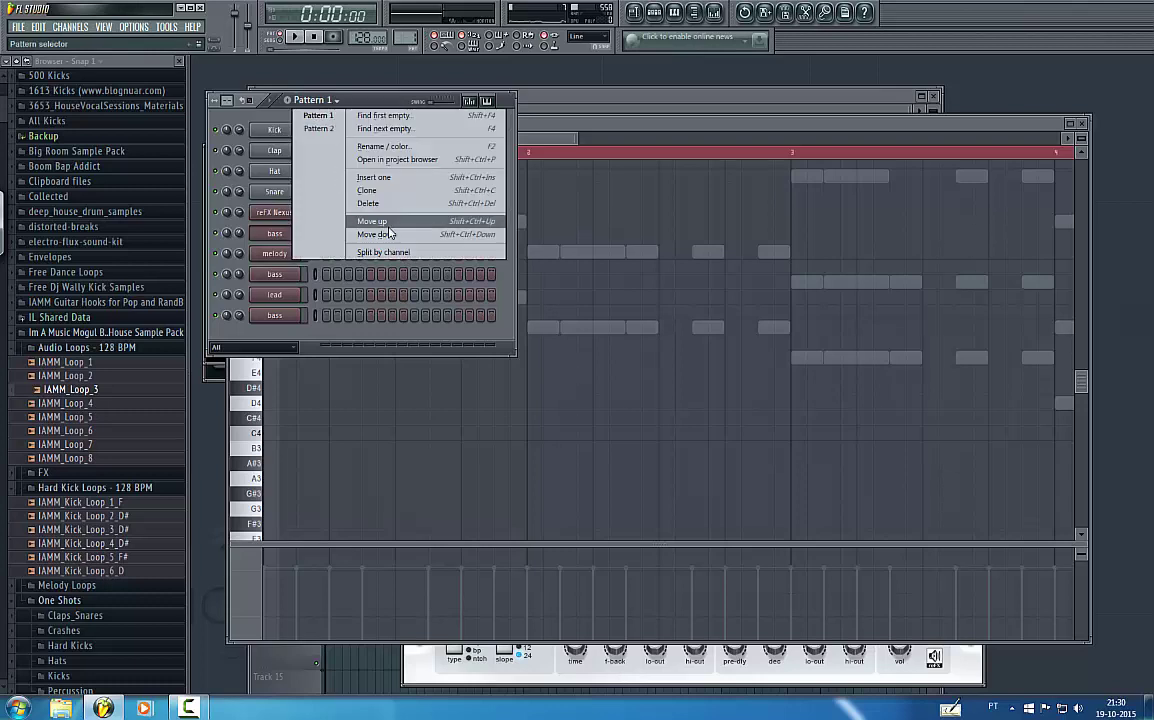
left_click(366, 326)
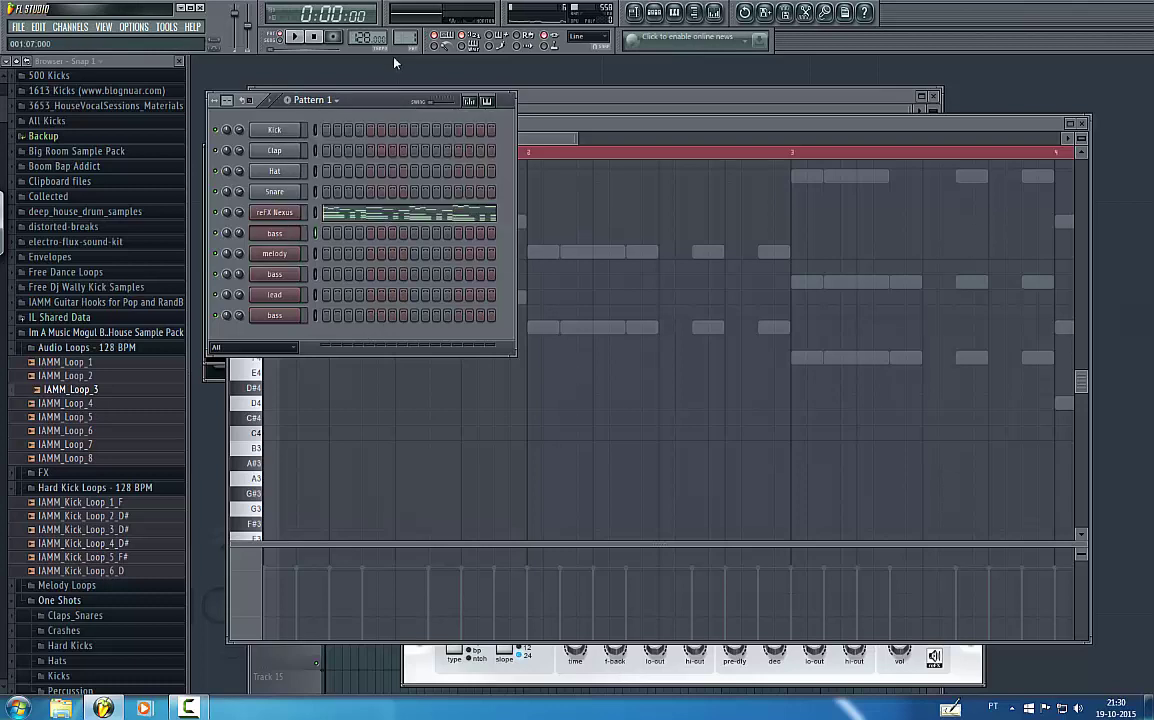
scroll(415, 35, "up", 1)
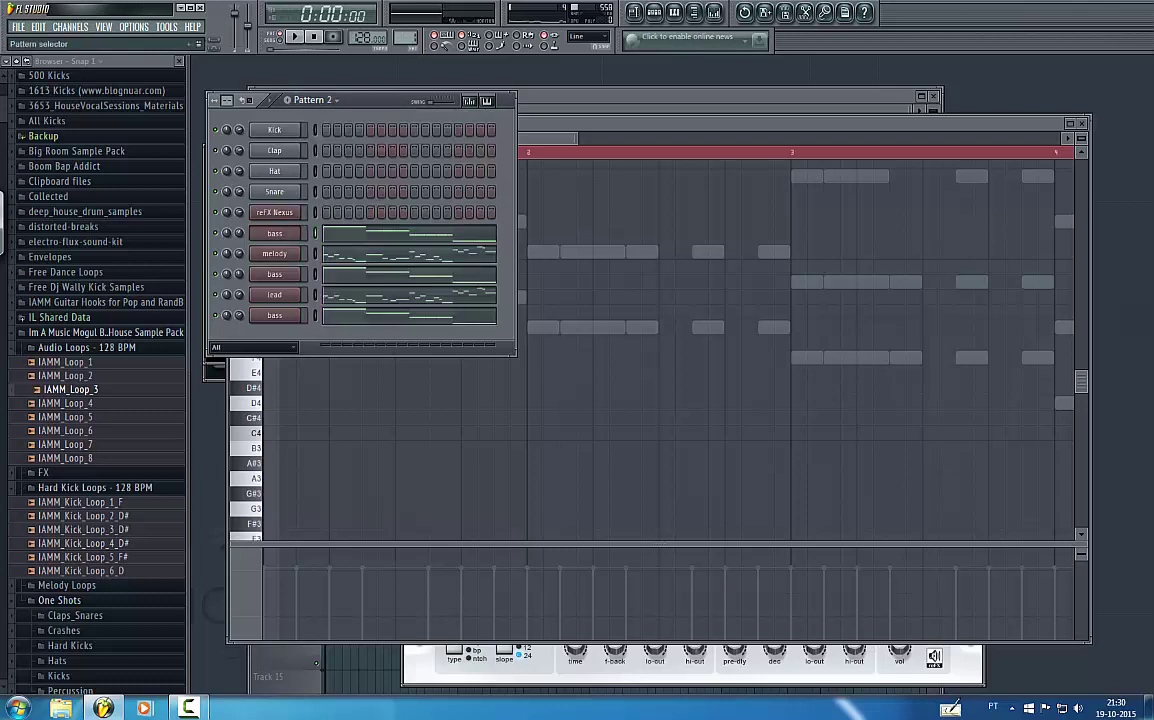
left_click(333, 103)
left_click(352, 240)
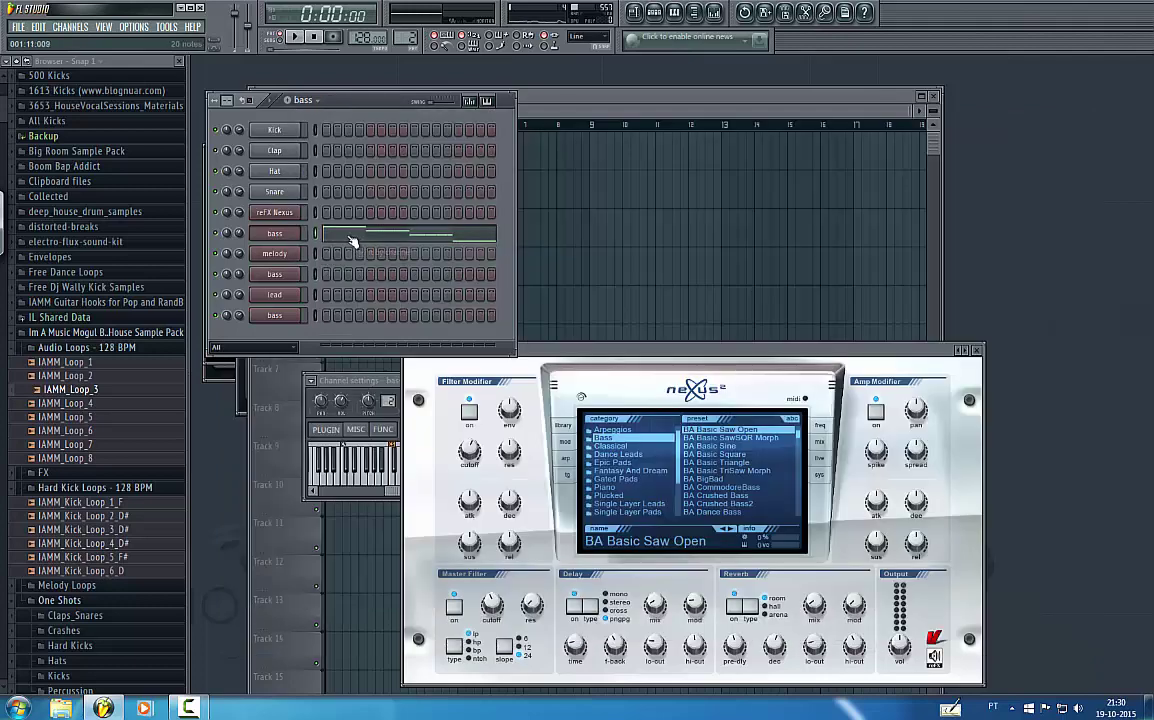
- Place three melody pattern clips back to back on playlist Track 1, starting at bar 1
key("F5")
left_click(446, 98)
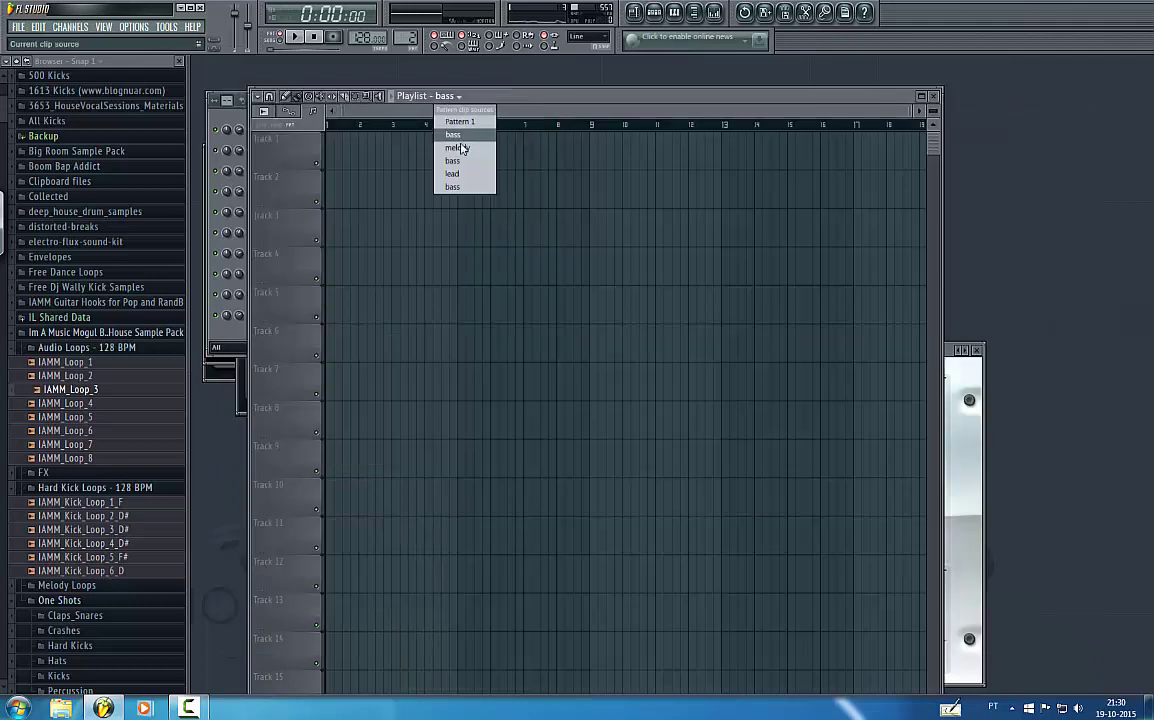
left_click(458, 148)
left_click(338, 143)
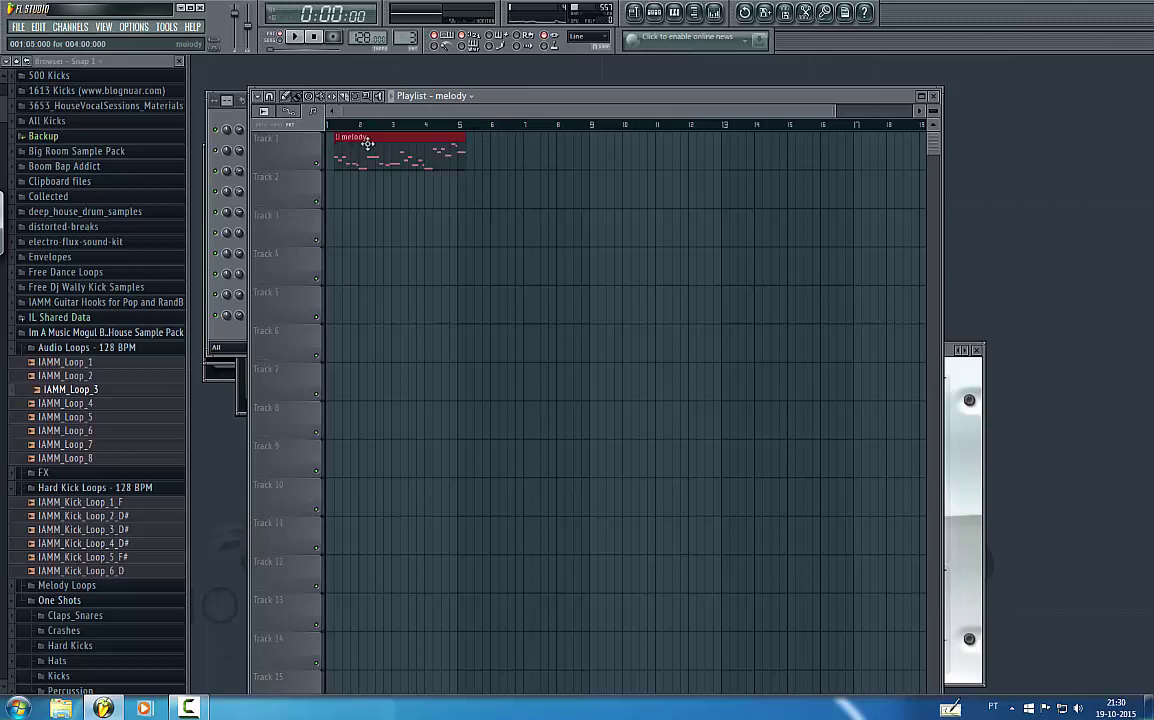
left_click(457, 143)
left_click(593, 140)
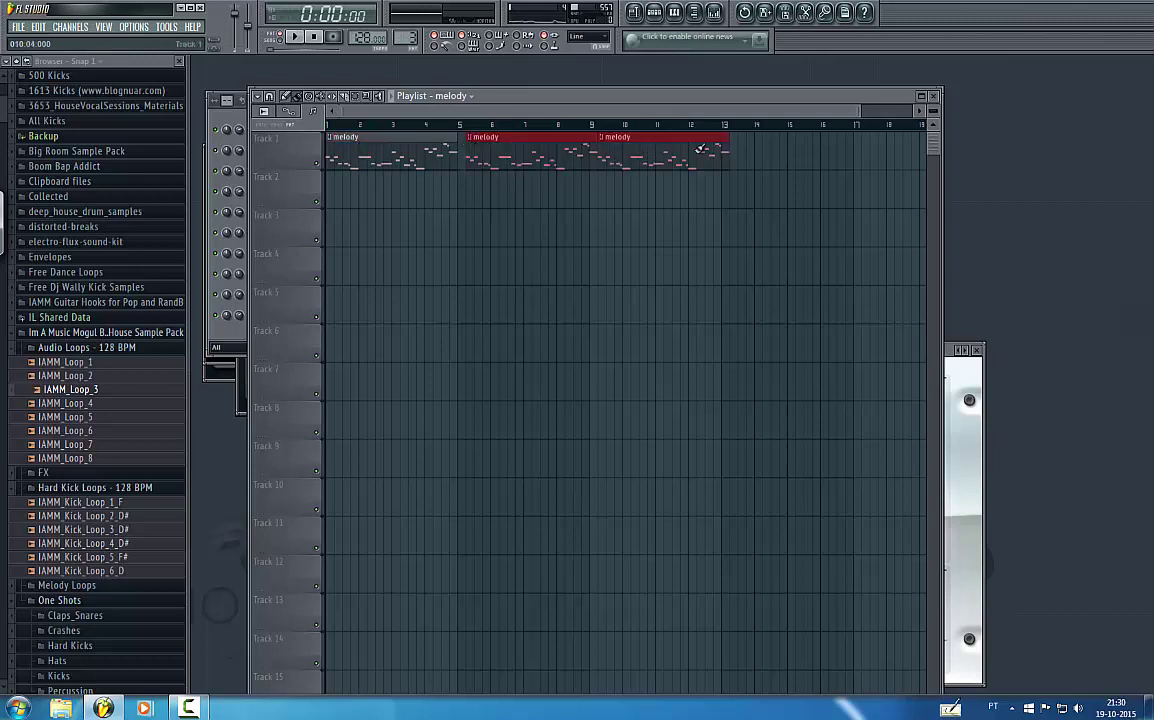
- Try the bass pattern listed after melody at the start of playlist Track 2, play the song and remove the clip
left_click(466, 99)
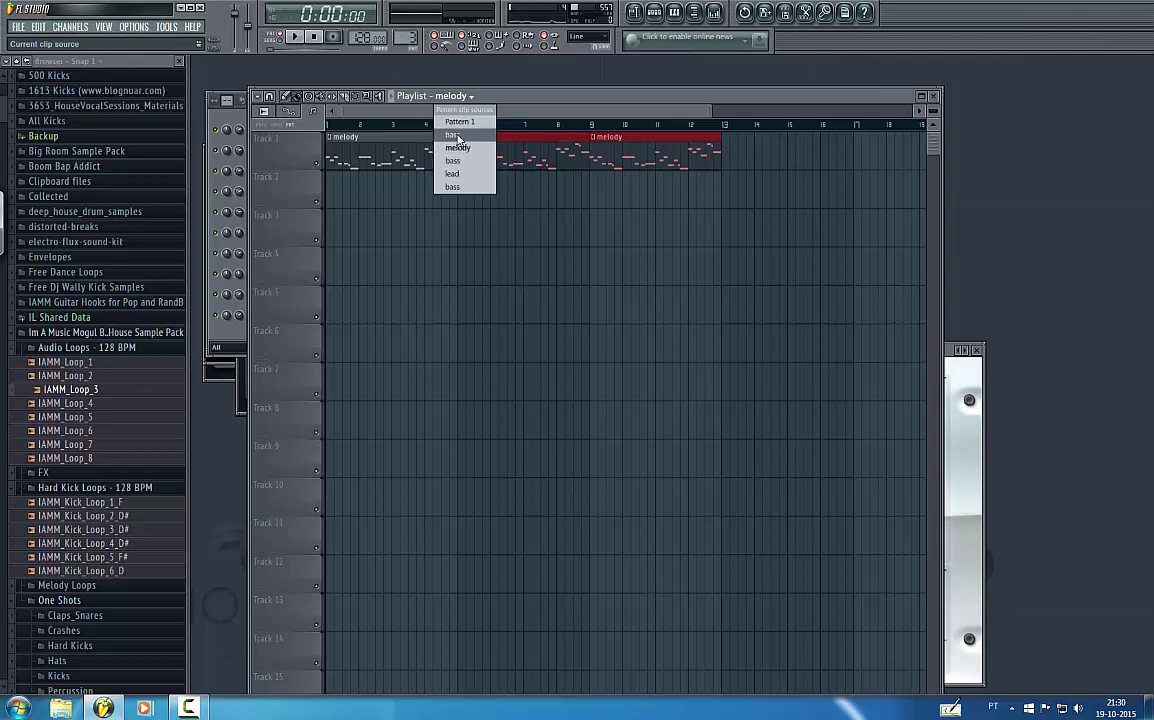
left_click(466, 161)
left_click(337, 193)
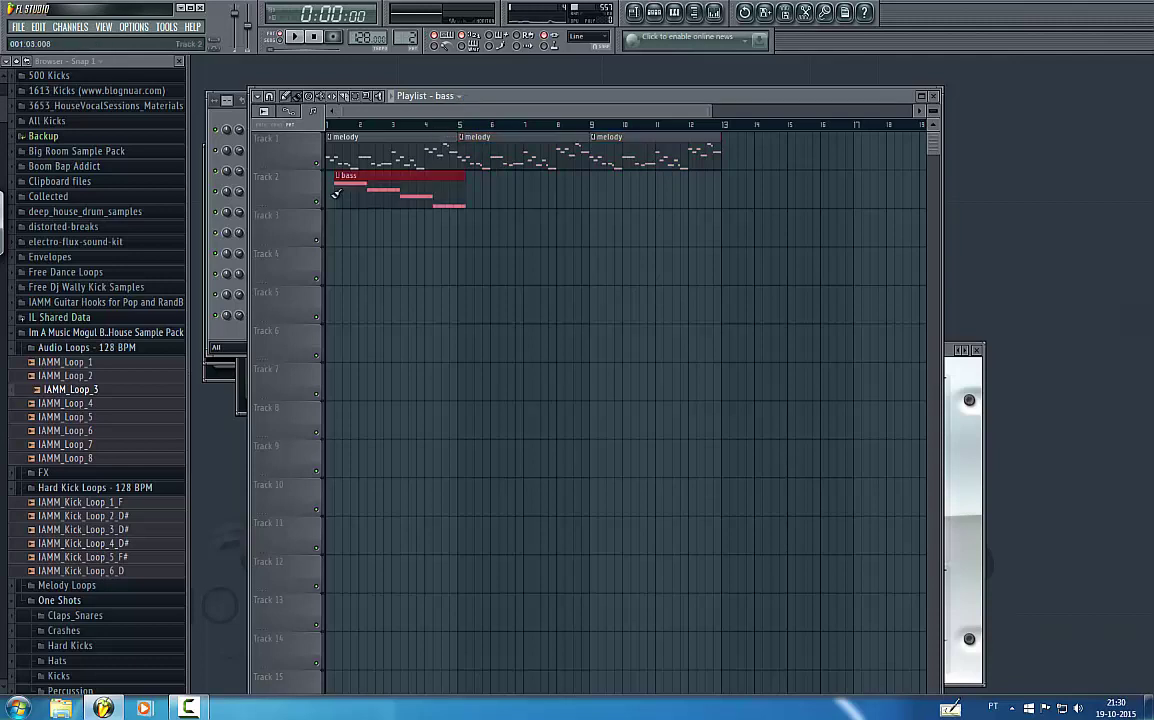
key("space")
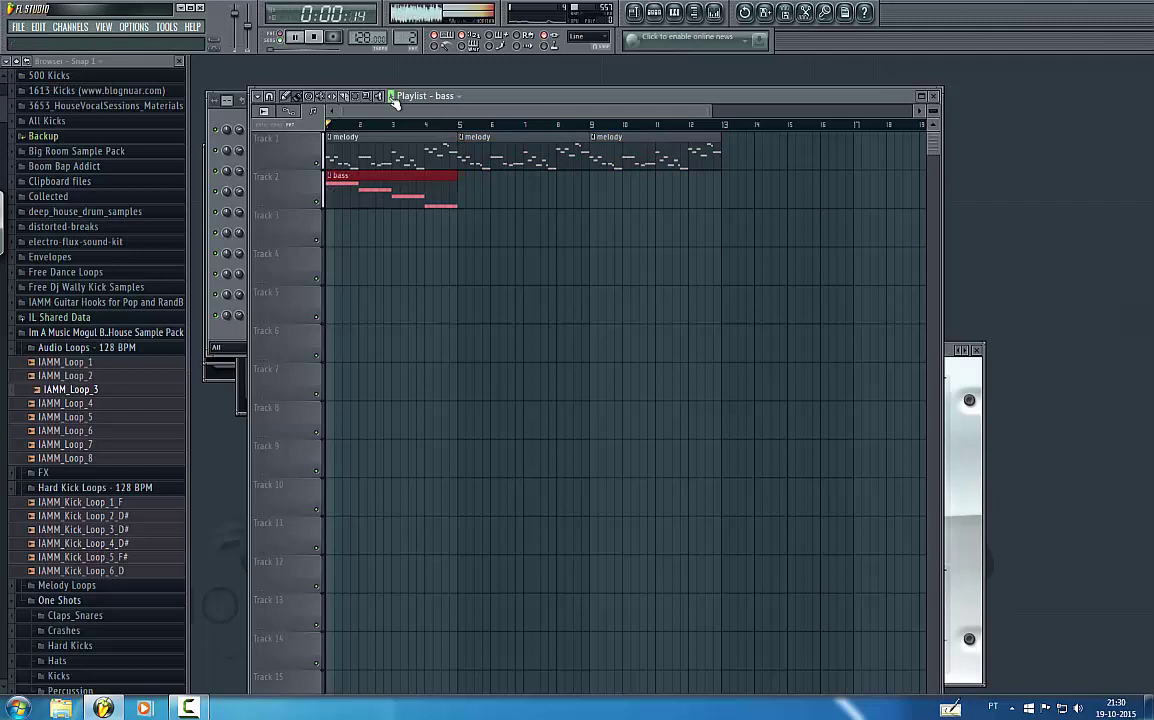
right_click(435, 195)
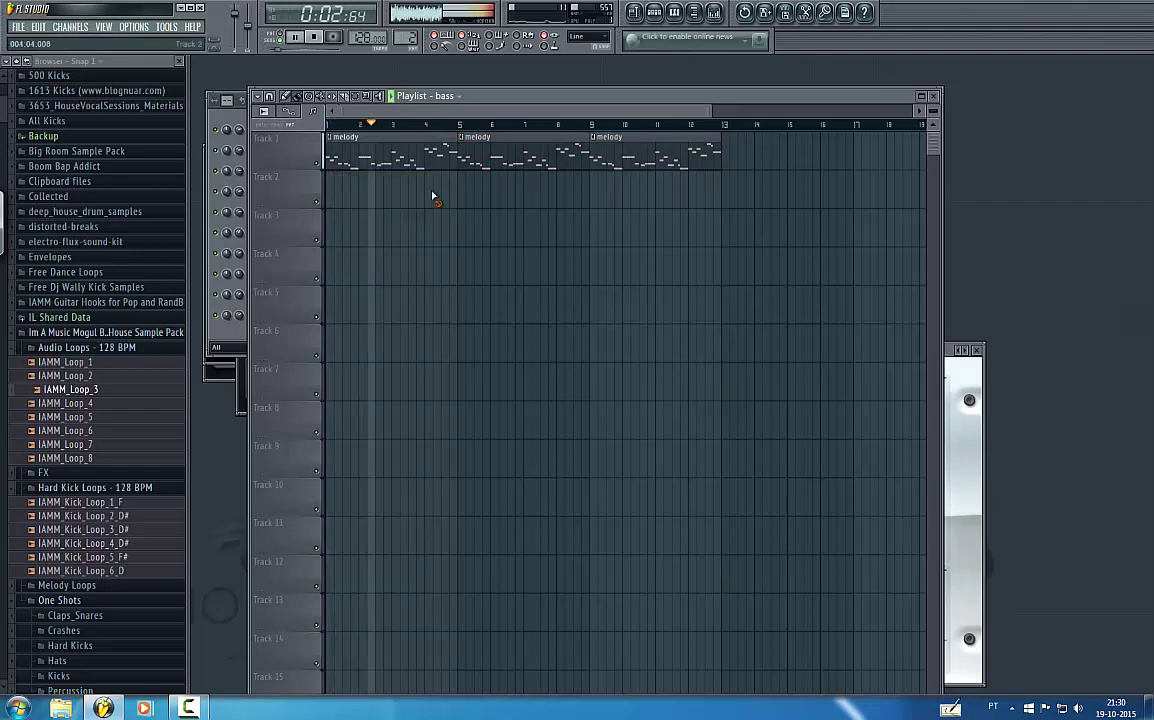
- Place the bass pattern listed between melody and lead on playlist Track 2 at bars 5 and 9 and stop playback
left_click(458, 97)
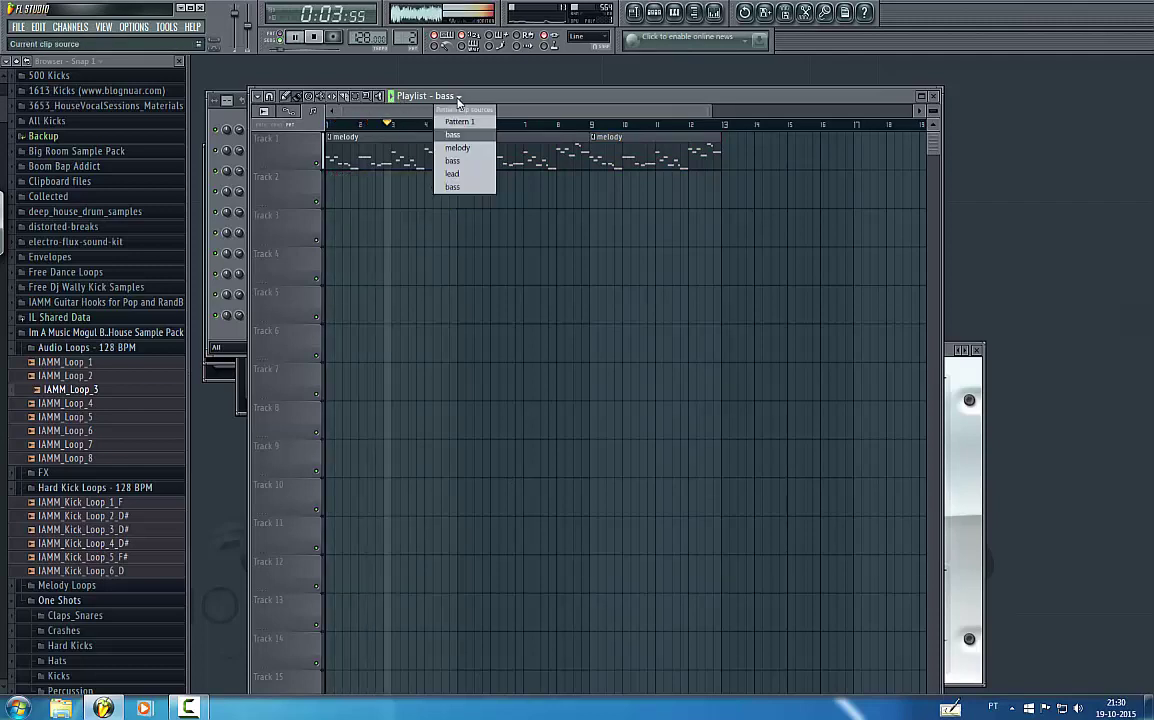
left_click(453, 186)
left_click(498, 191)
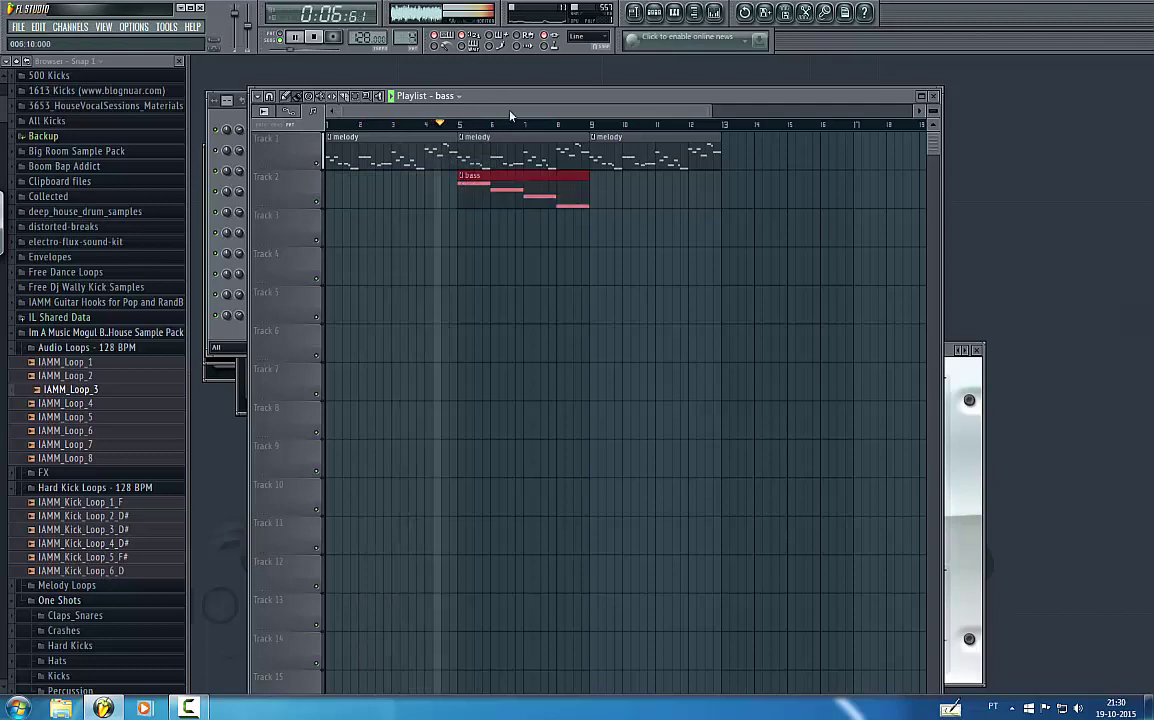
left_click_drag(510, 111, 459, 113)
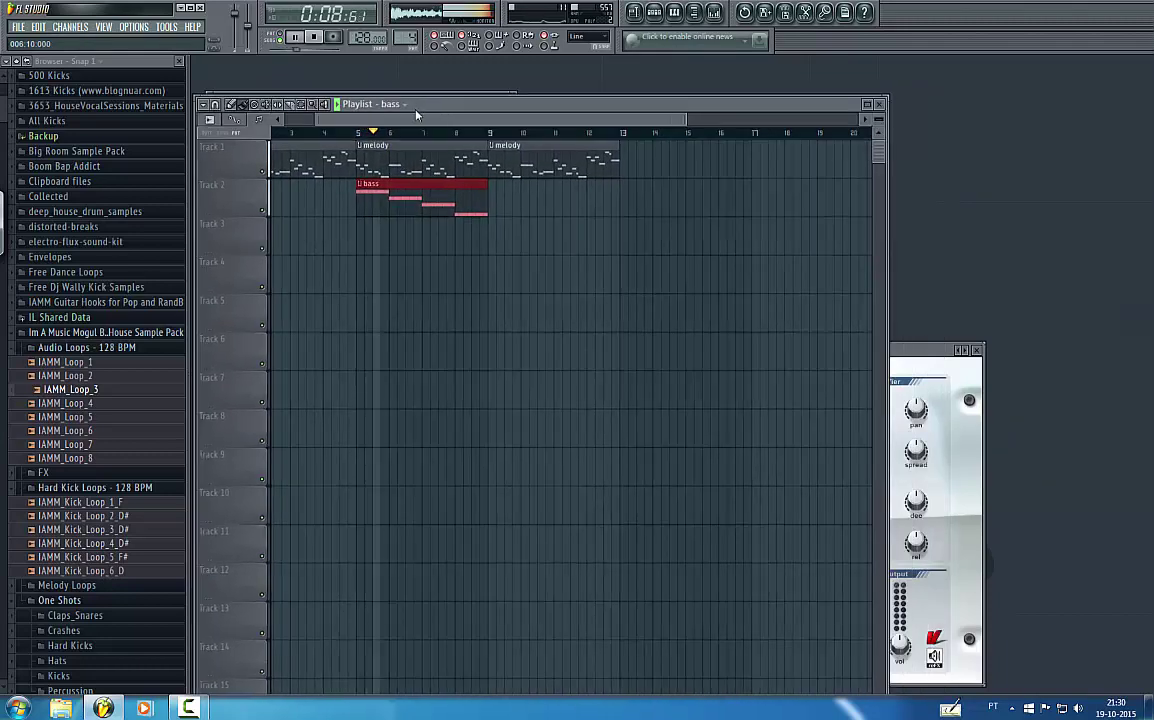
left_click(498, 194)
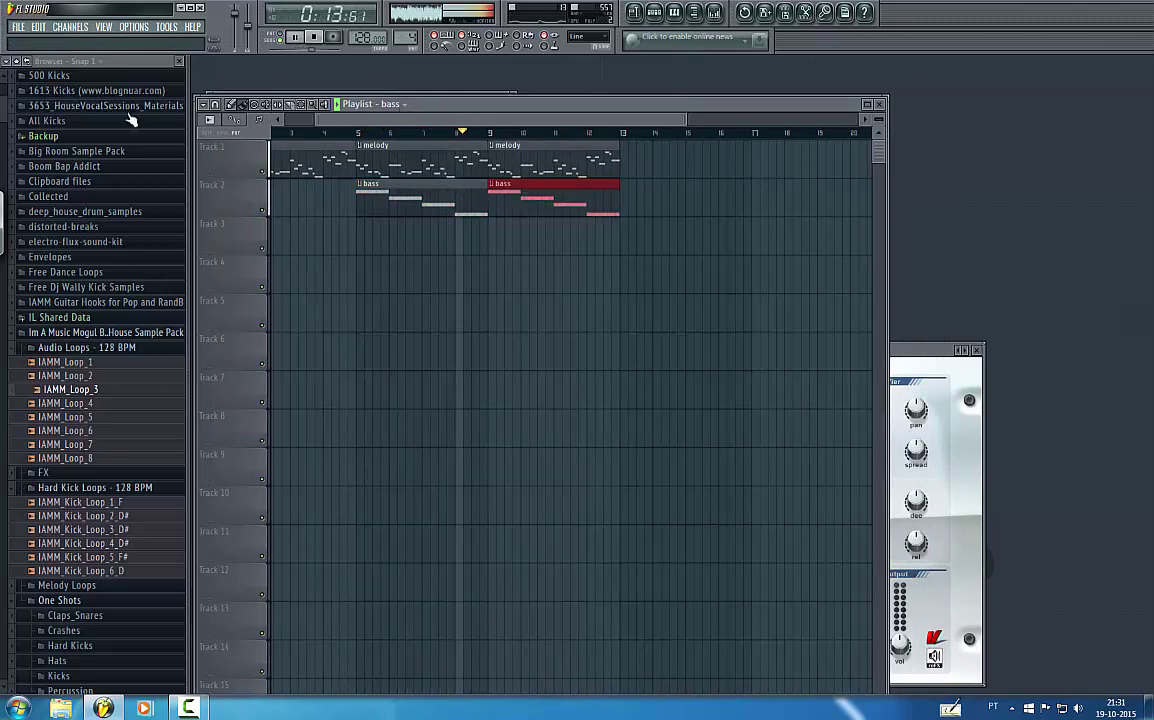
key("space")
- Stack the first-listed bass pattern on Track 3 and the last-listed bass pattern on Track 4, both starting at bar 9
left_click(398, 104)
left_click(430, 167)
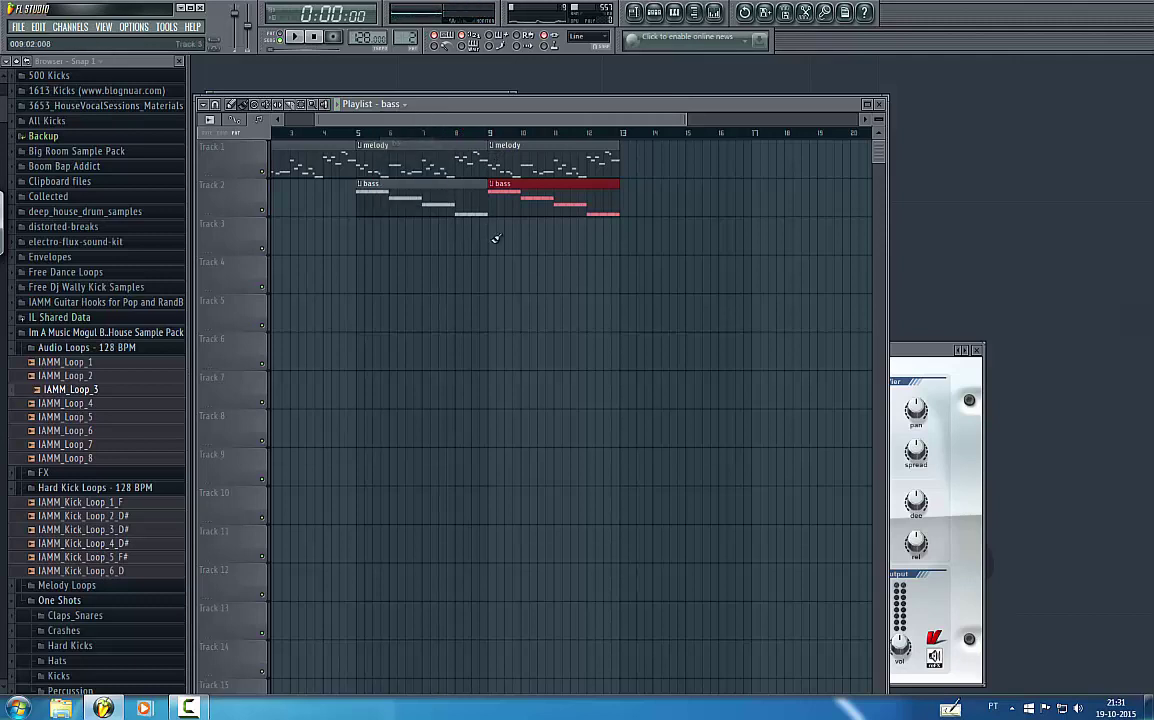
left_click(495, 235)
left_click(392, 104)
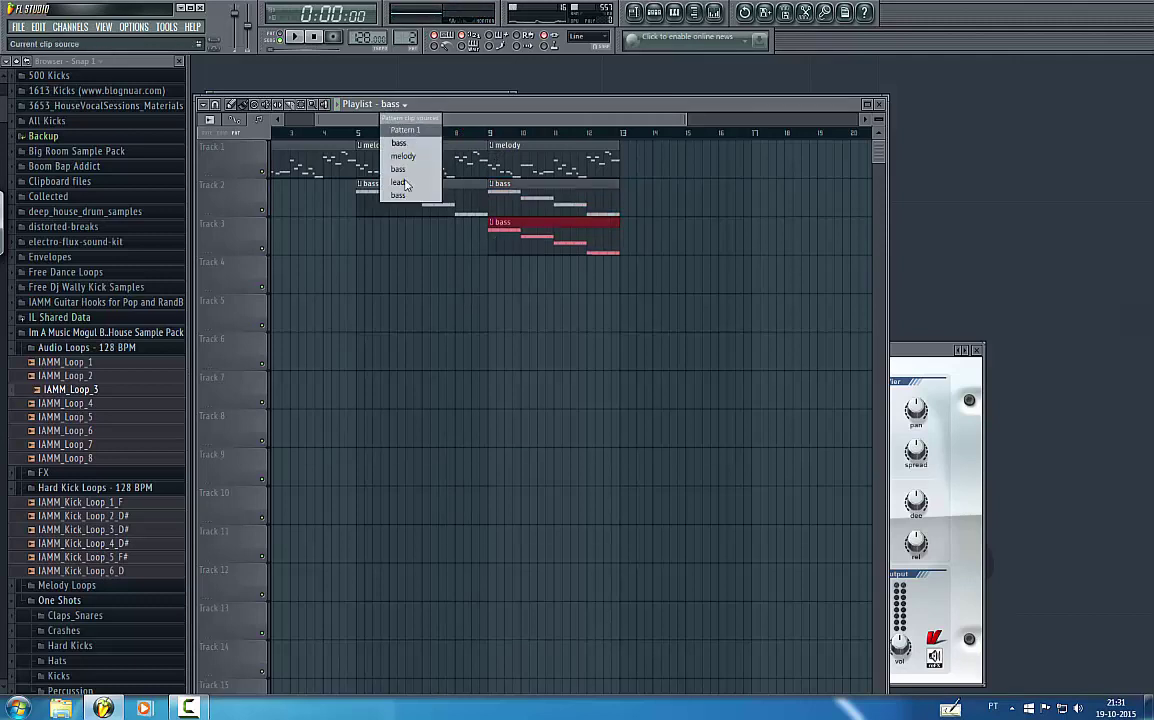
left_click(508, 270)
- Open the bass pattern used on Track 2 and rename its channel, directly below melody, as bass1
left_click_drag(502, 108, 622, 118)
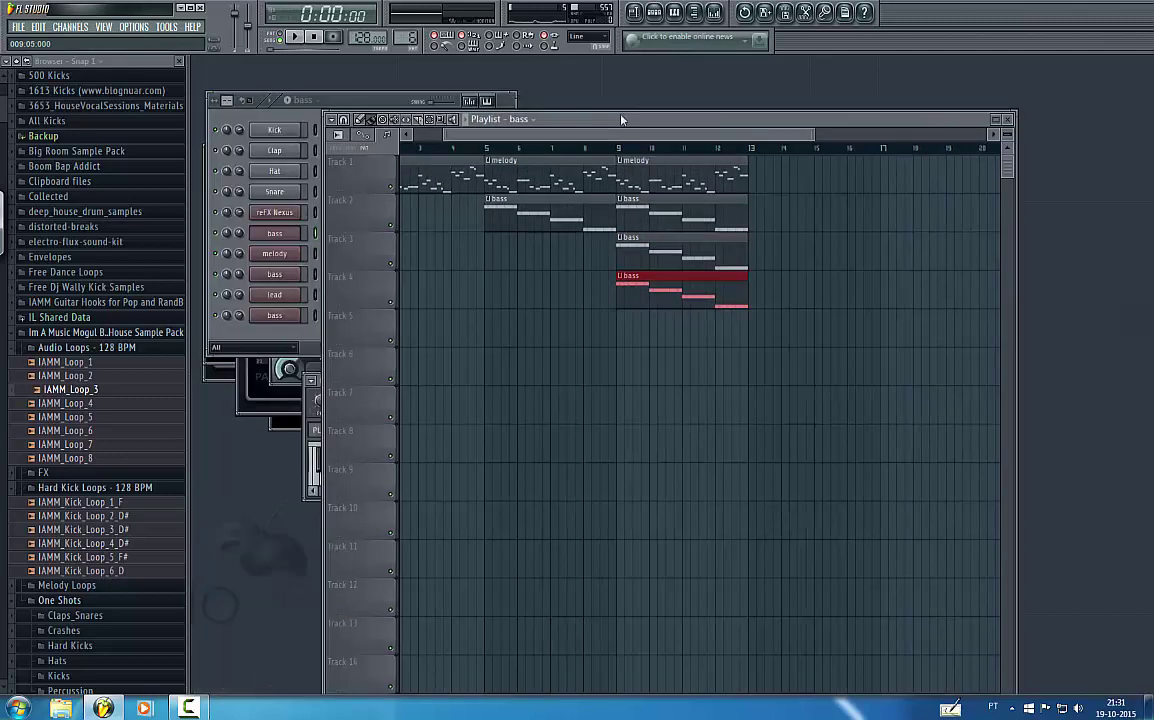
double_click(501, 197)
left_click(375, 103)
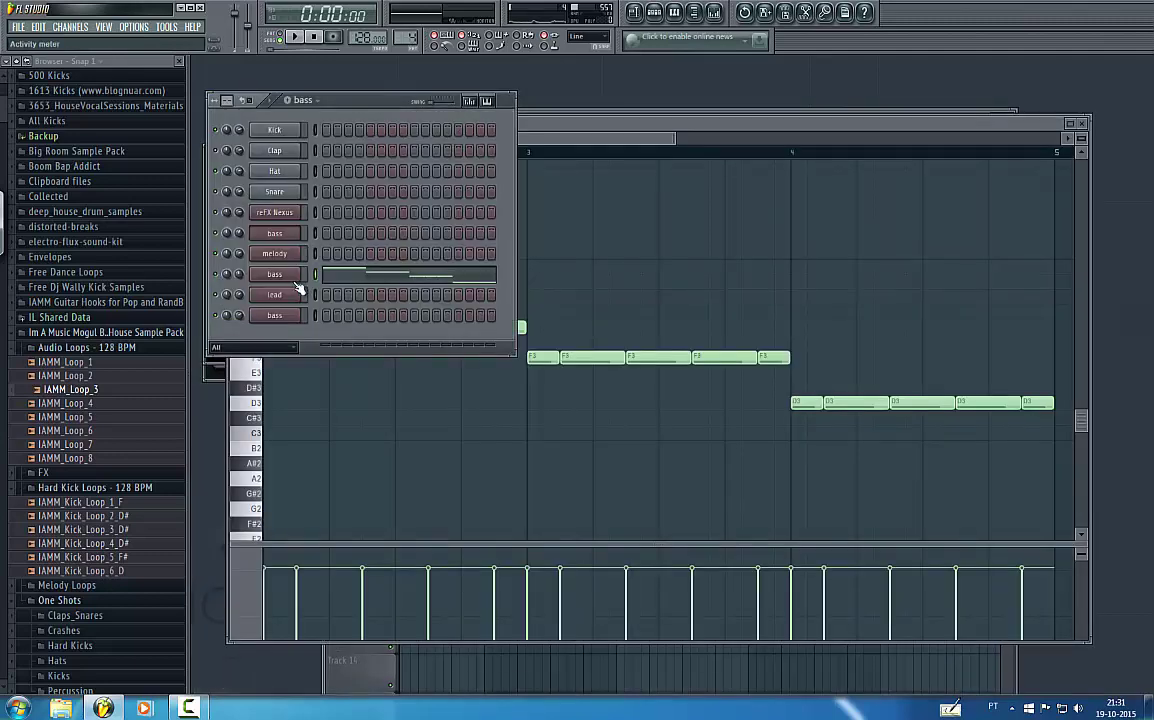
right_click(290, 280)
left_click(326, 293)
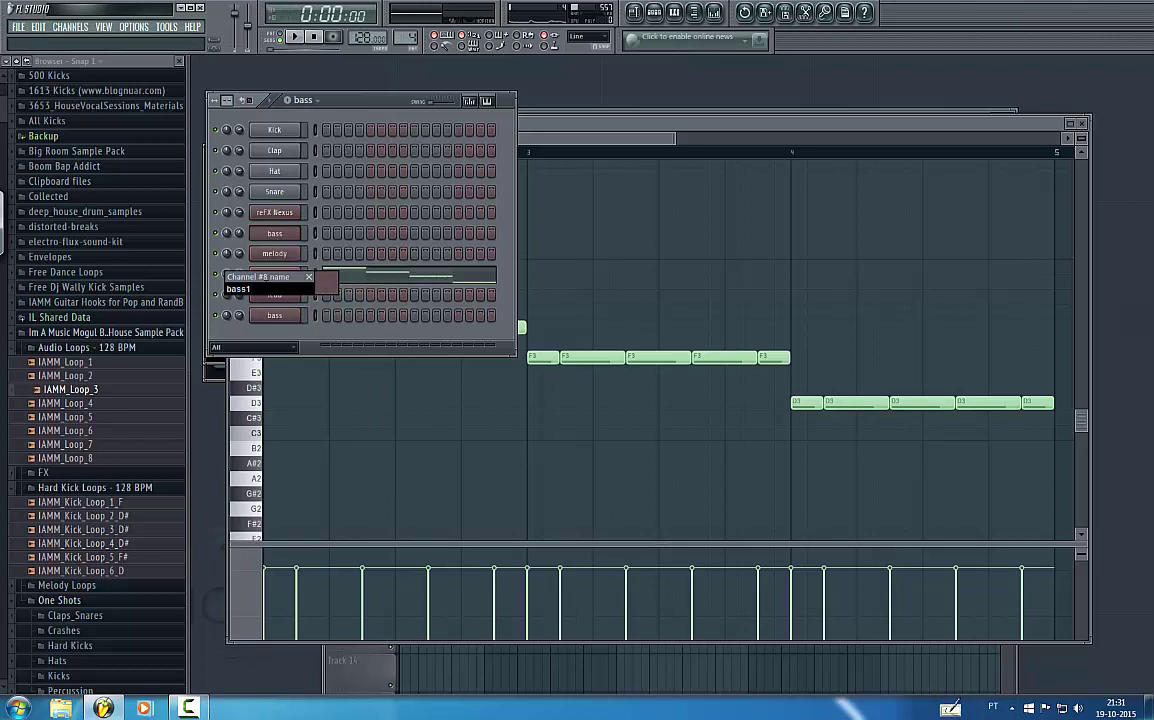
key("Return")
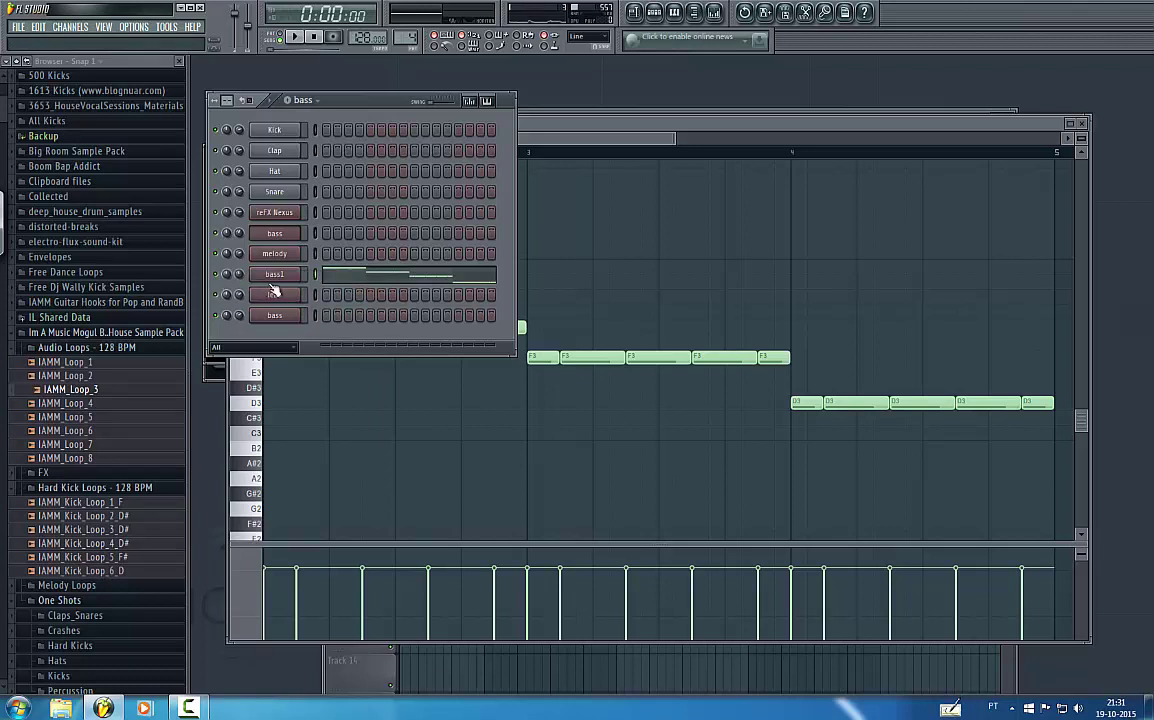
- Rename the bass channel directly below reFX Nexus as bass2 and the last channel in the rack as bass3
right_click(290, 240)
left_click(291, 249)
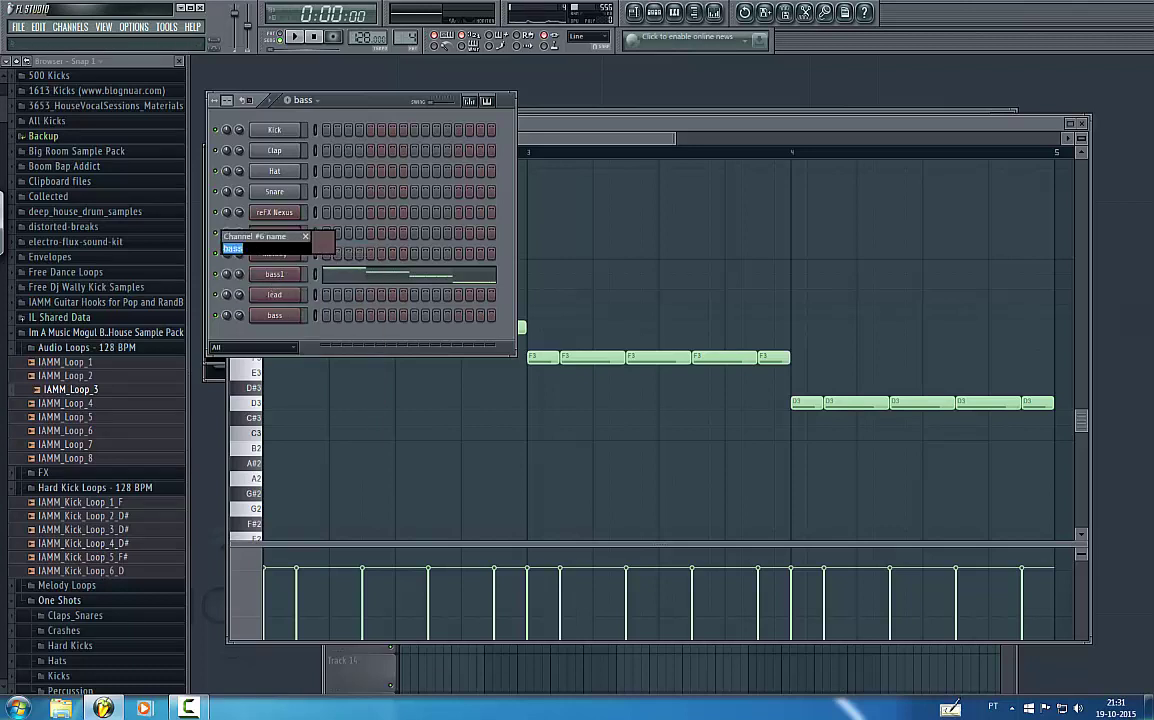
type("bass2")
key("Return")
right_click(290, 316)
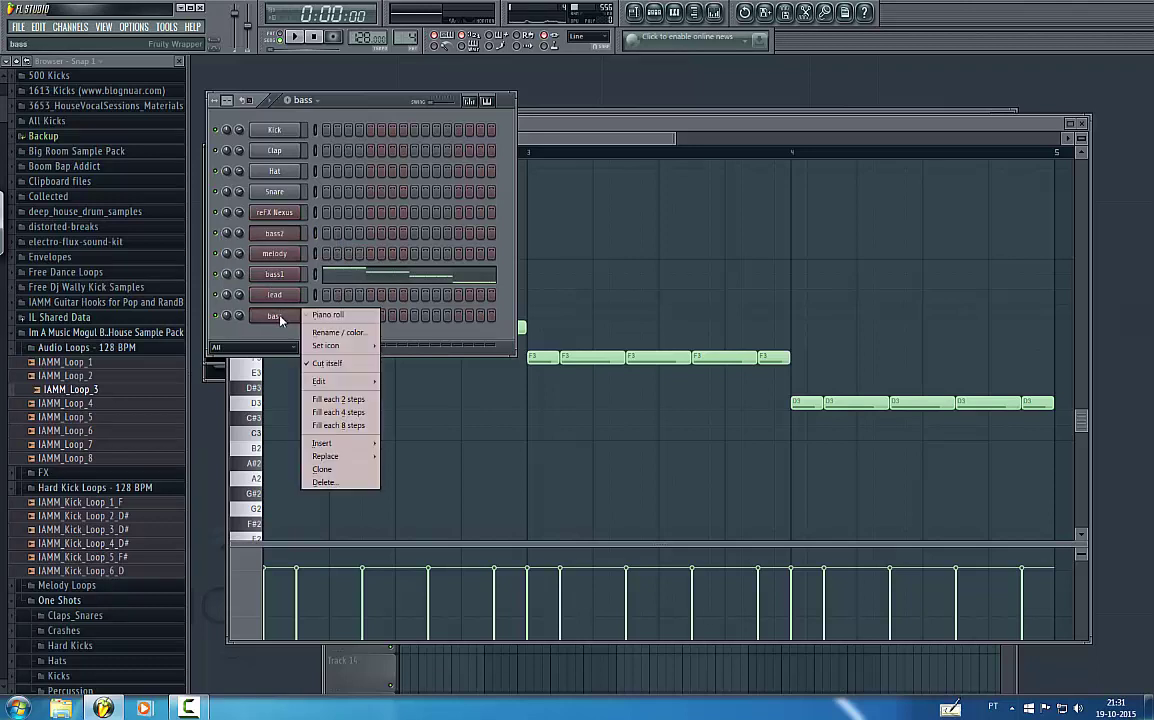
left_click(328, 329)
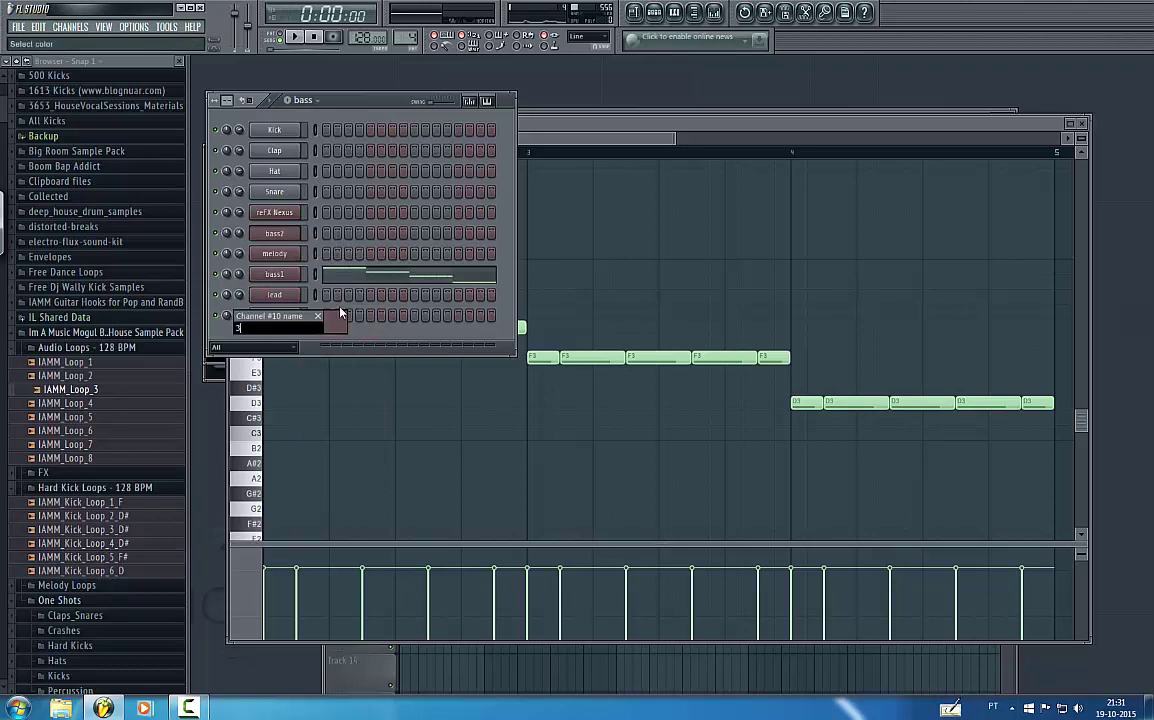
type("3")
key("BackSpace")
key("Return")
- Place a lead pattern clip on playlist Track 5 and move it to start at bar 17
left_click(711, 15)
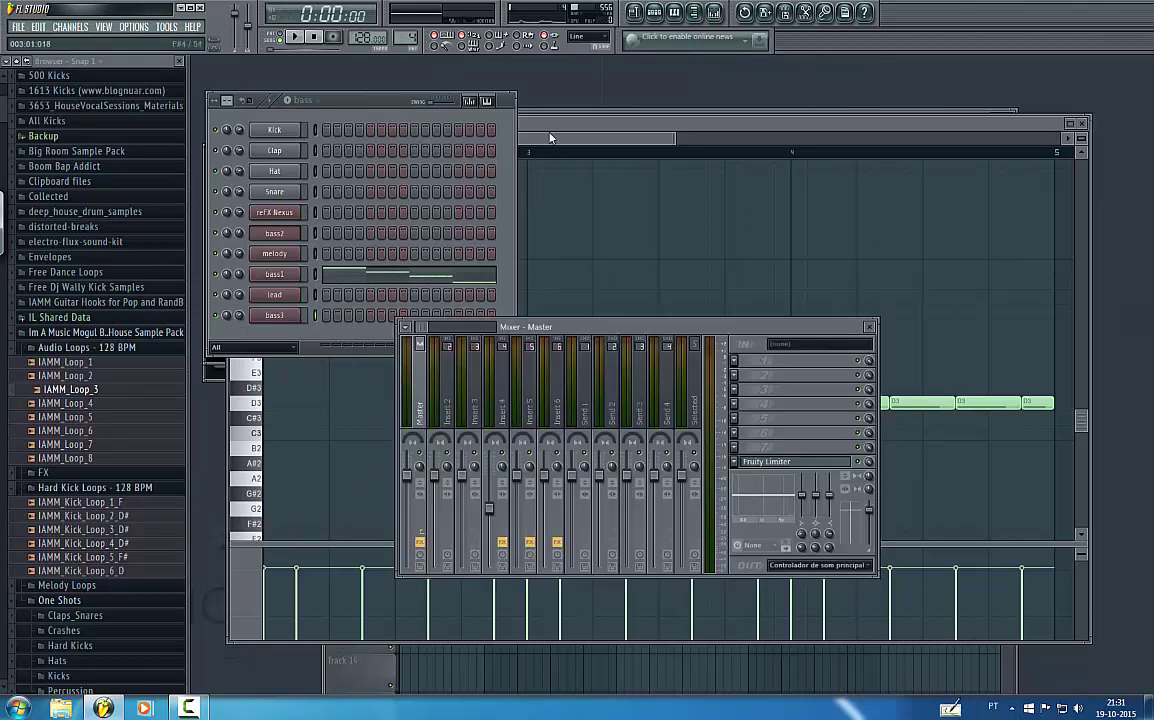
left_click(633, 12)
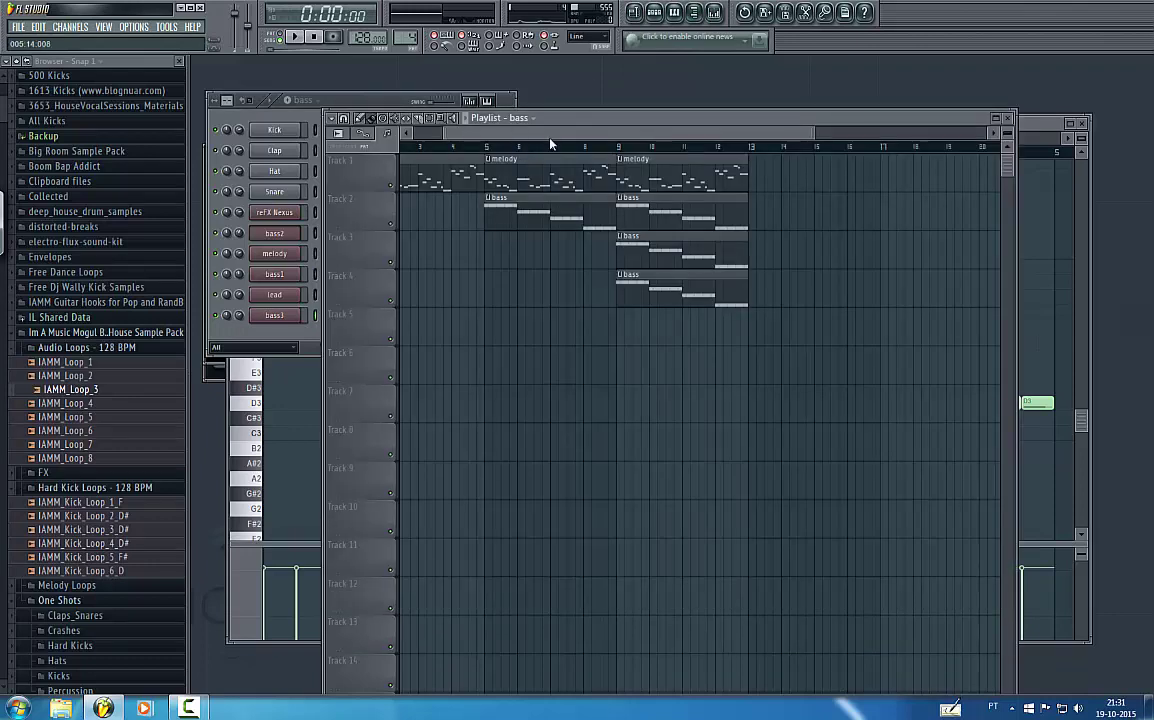
left_click(535, 120)
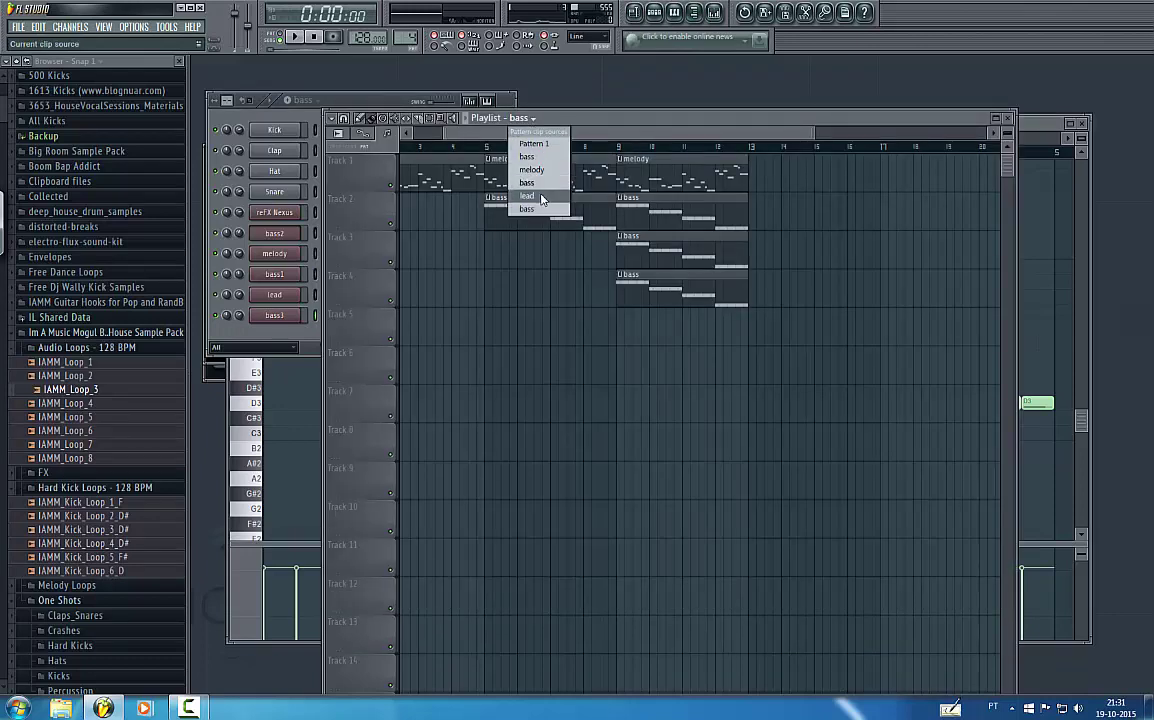
left_click(542, 199)
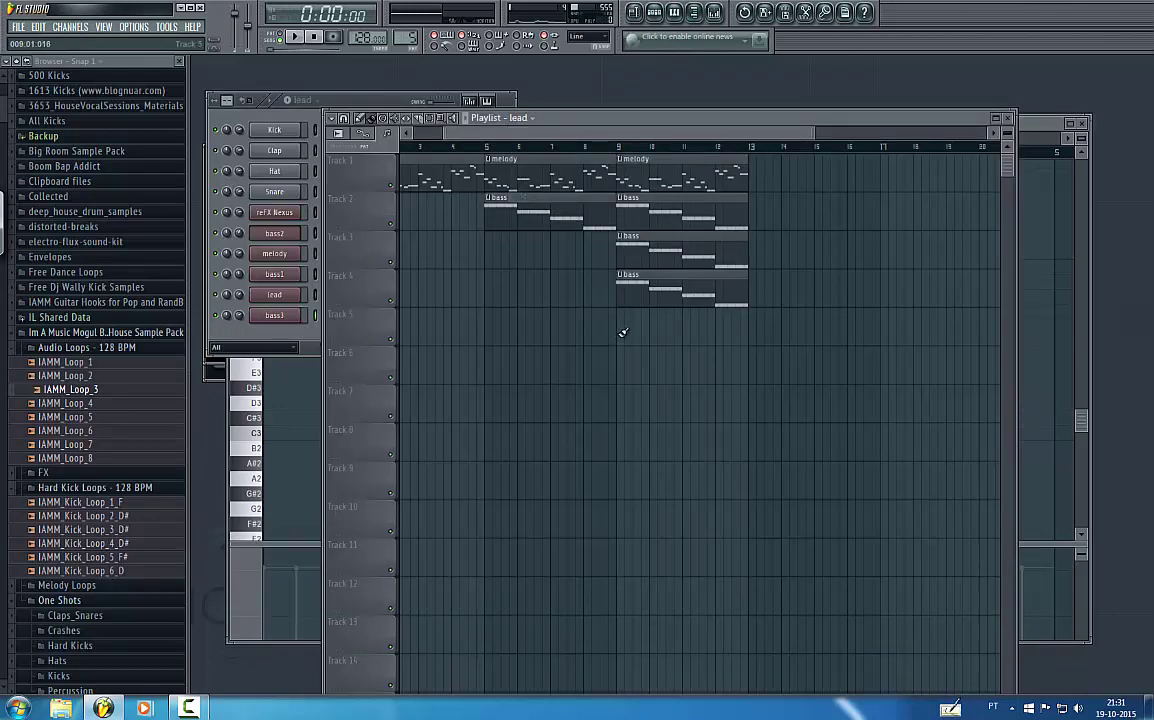
left_click(622, 333)
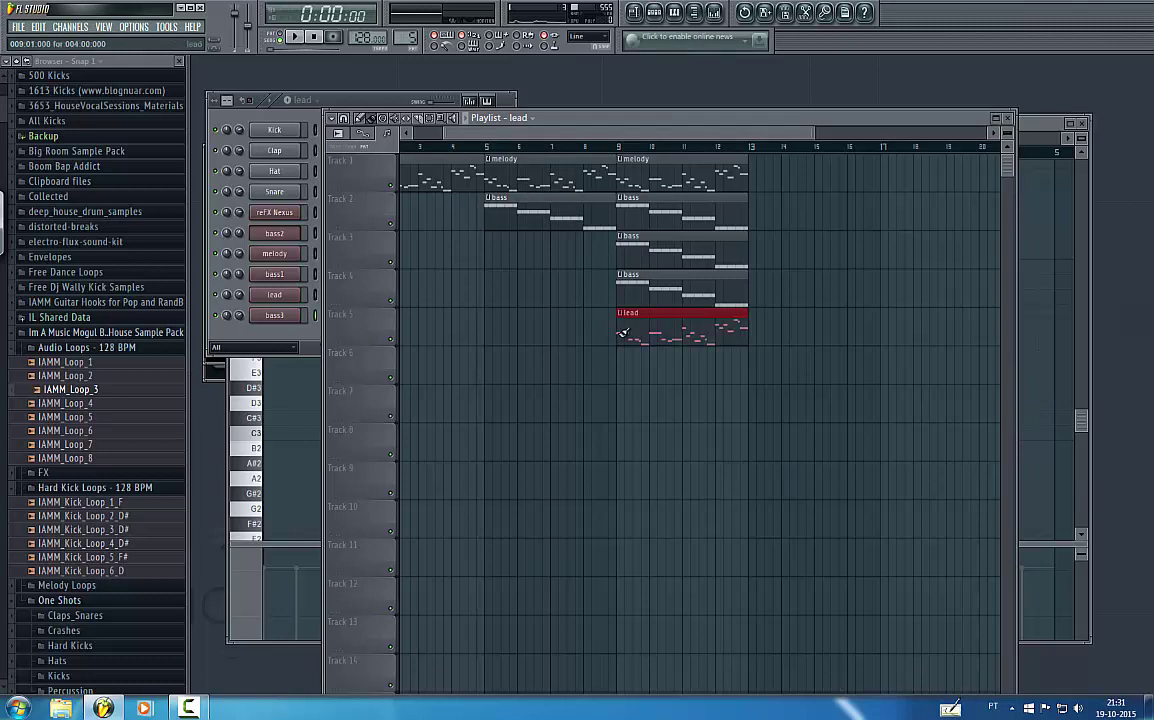
left_click_drag(673, 321, 930, 327)
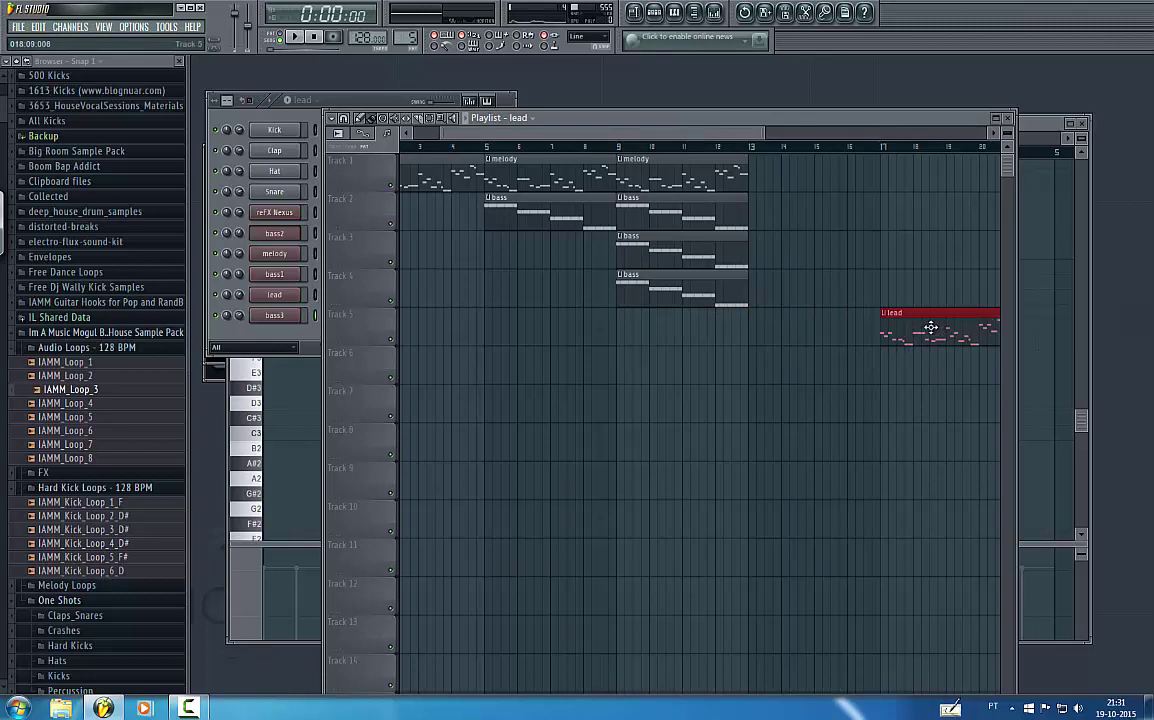
left_click(703, 216)
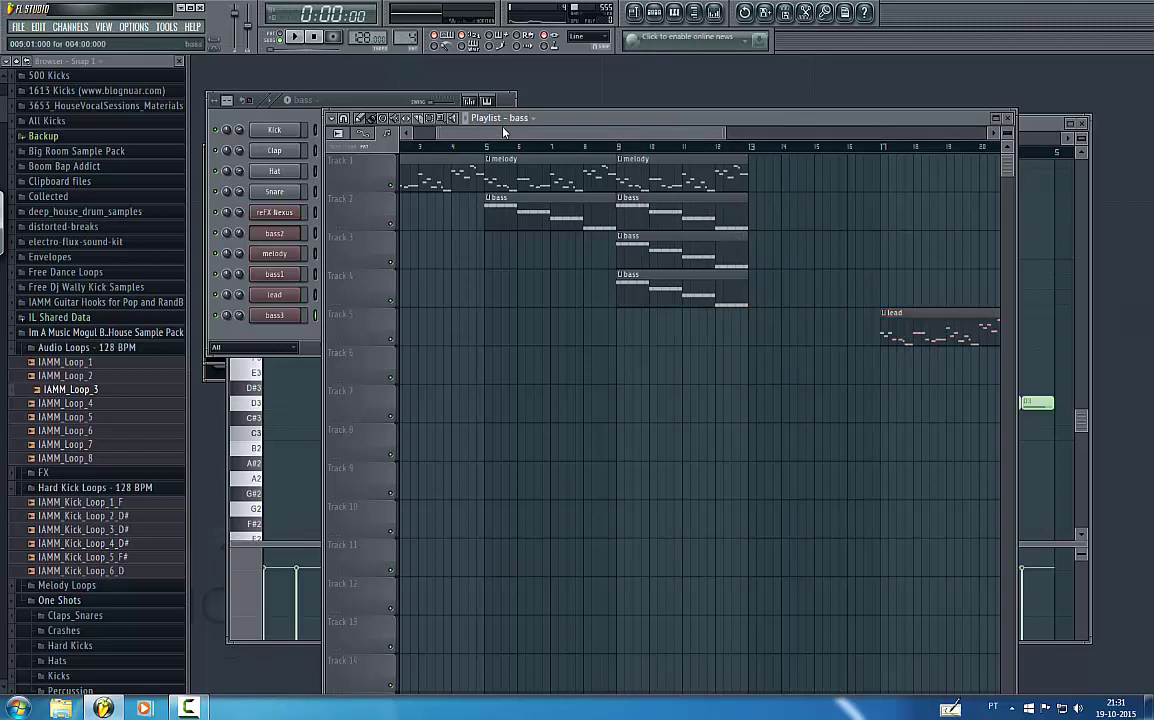
left_click(531, 118)
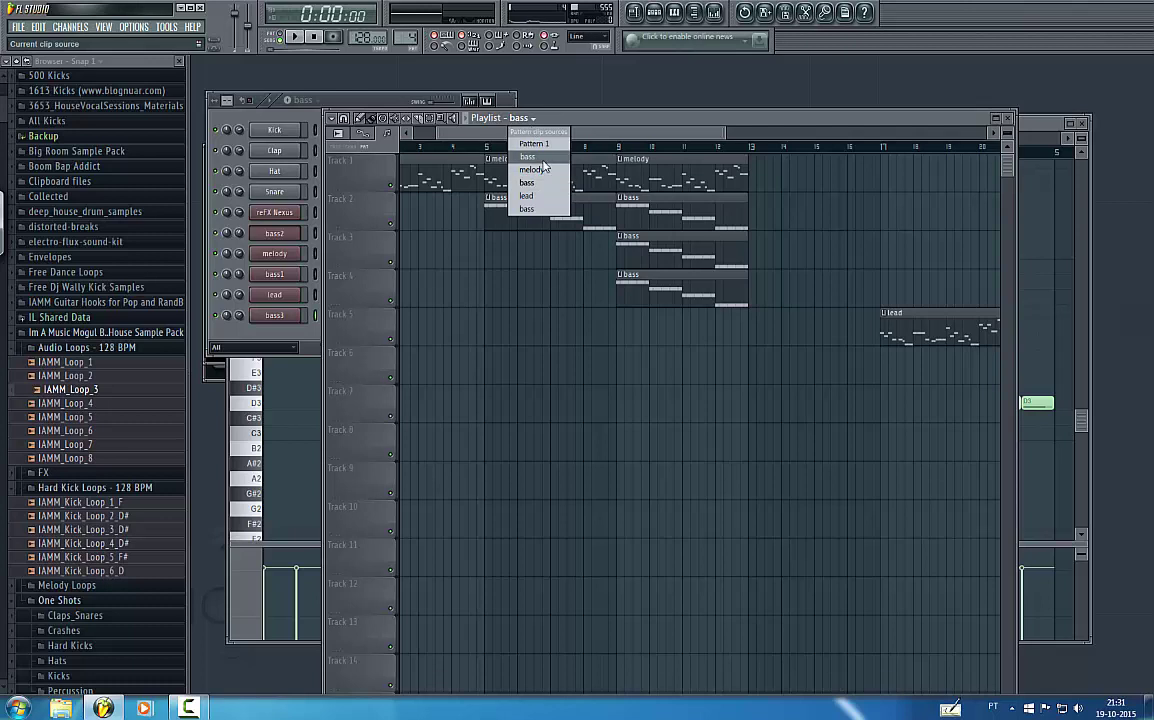
left_click(543, 159)
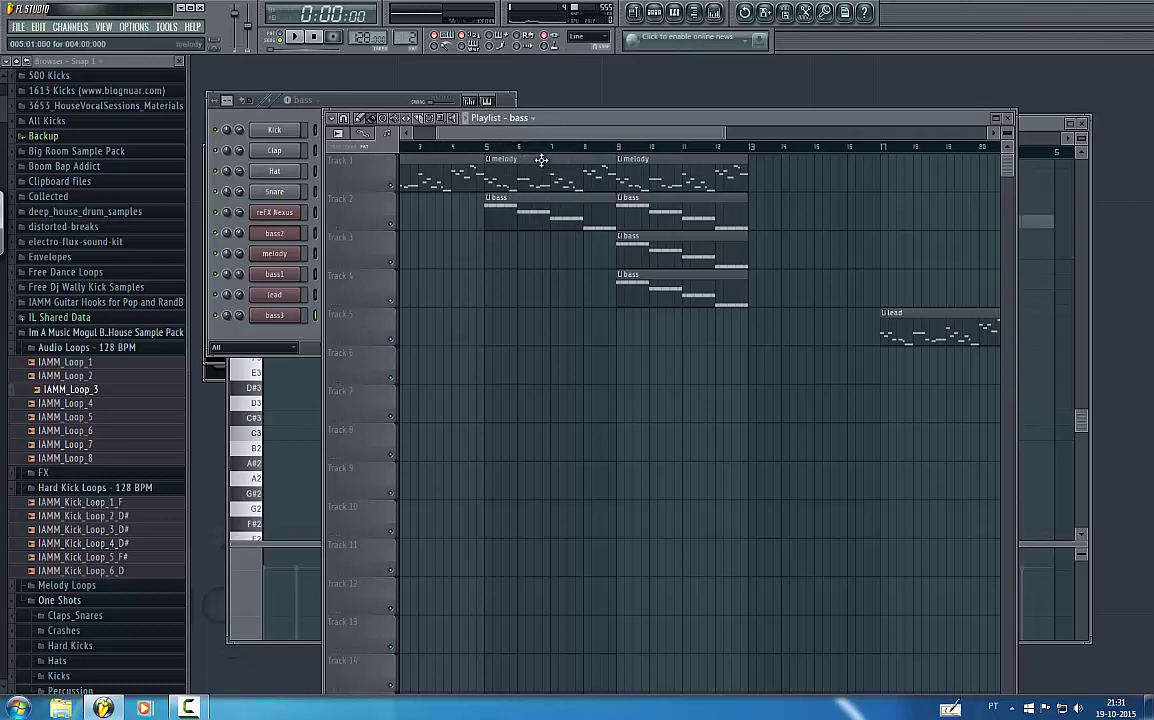
left_click(293, 341)
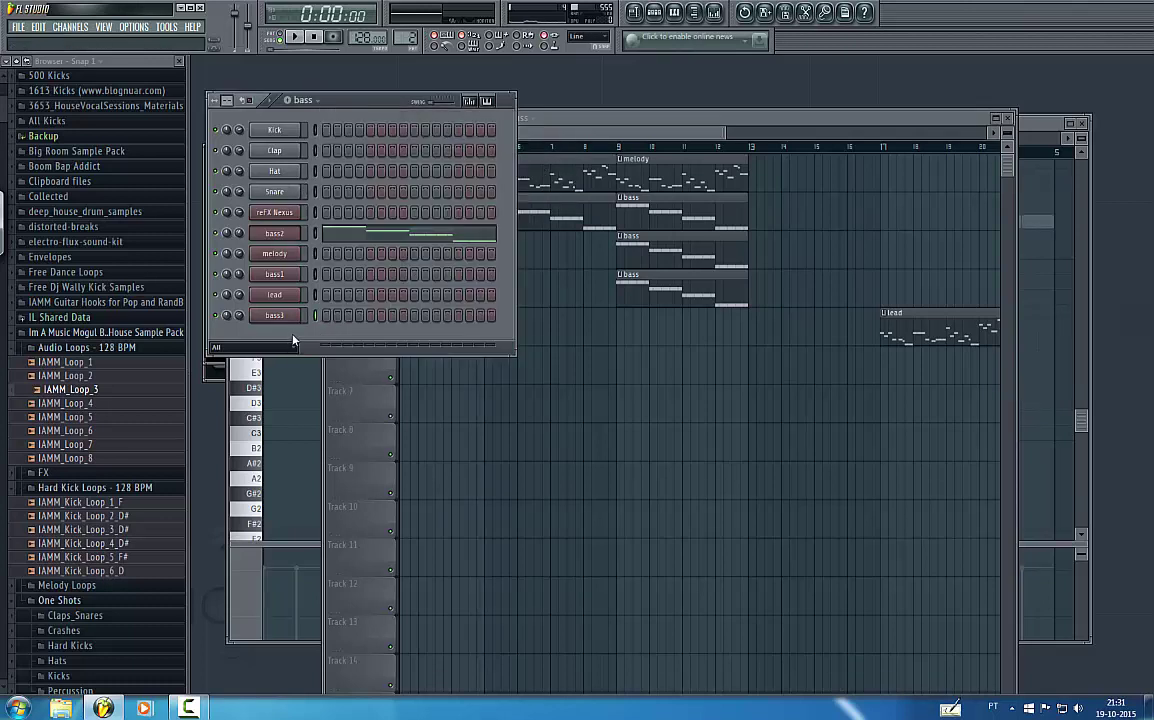
left_click(289, 348)
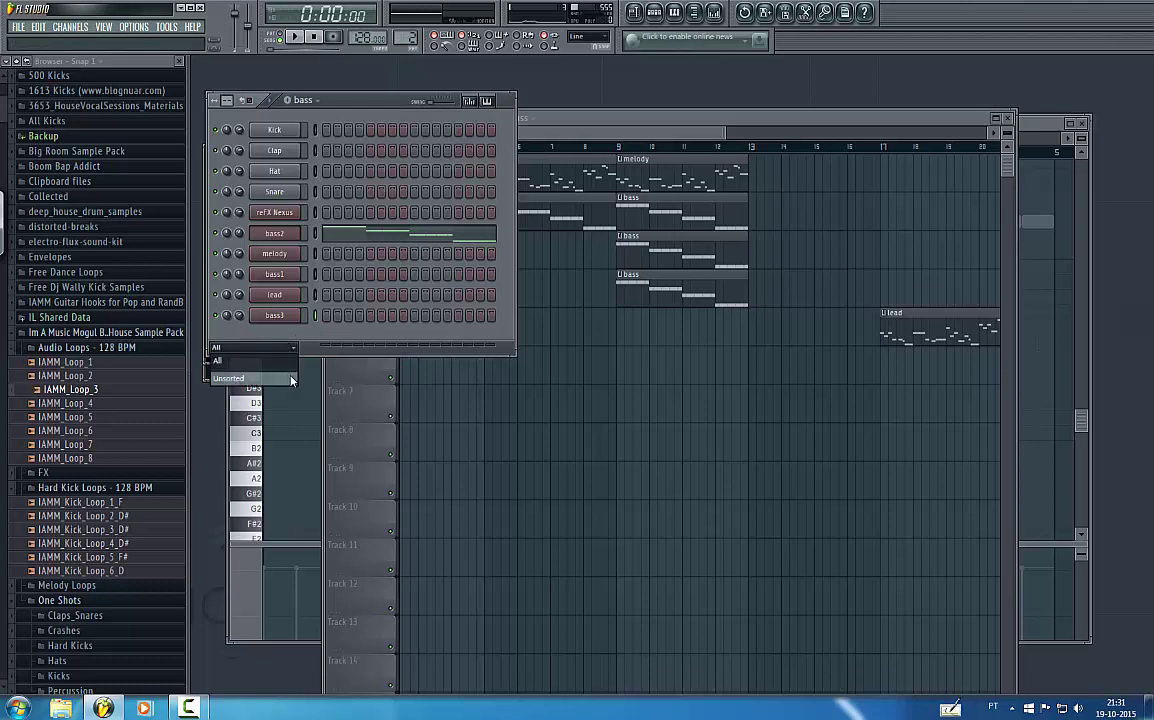
left_click(325, 346)
left_click(272, 100)
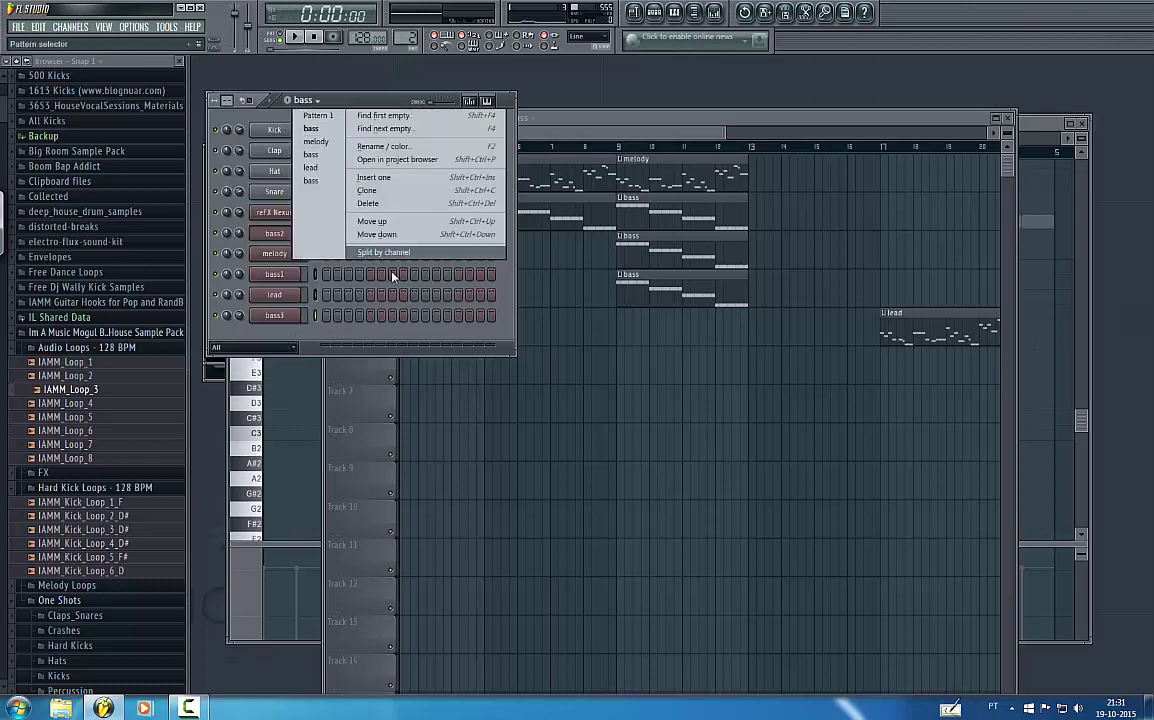
left_click(355, 230)
left_click(709, 393)
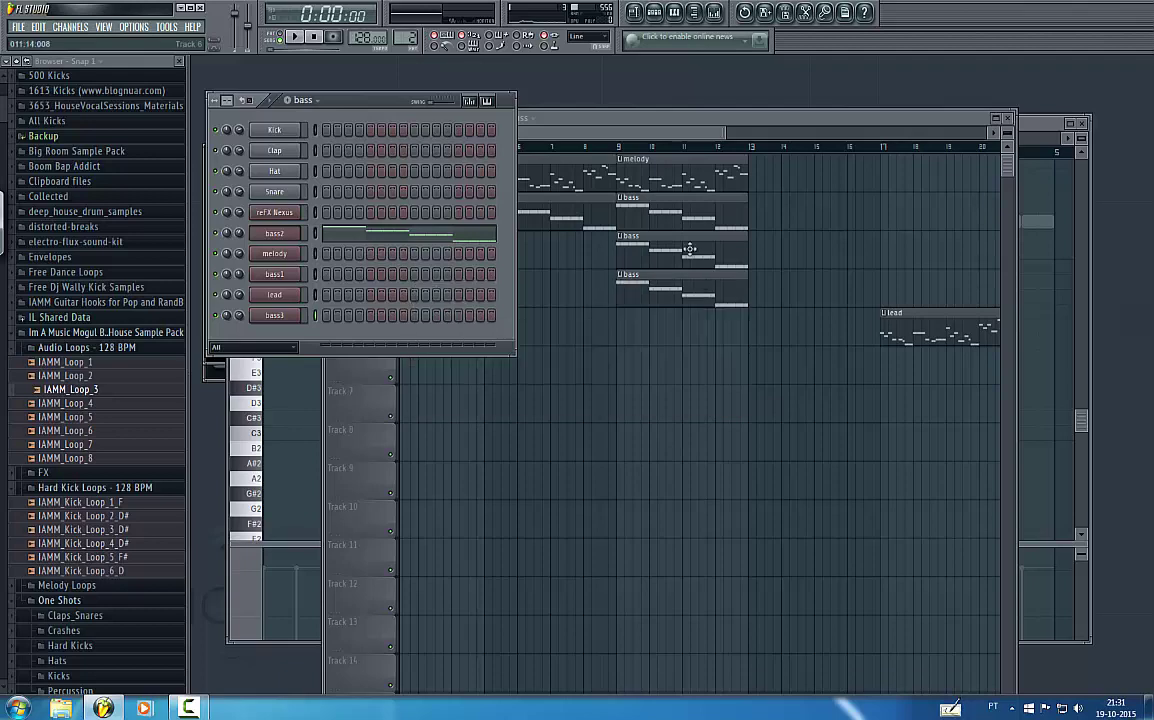
- Select the three bass clips at bar 9 on Tracks 2 to 4 and copy them to bars 13, 17 and 21
left_click_drag(667, 137, 719, 138)
left_click(590, 250)
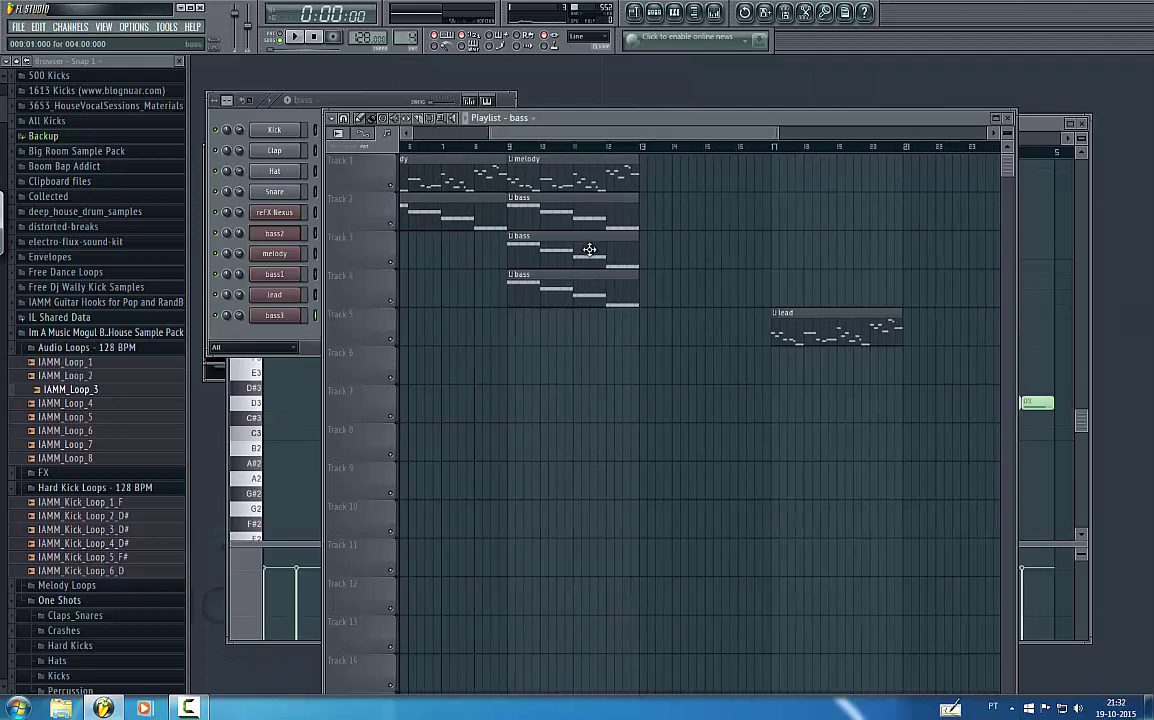
left_click(601, 292)
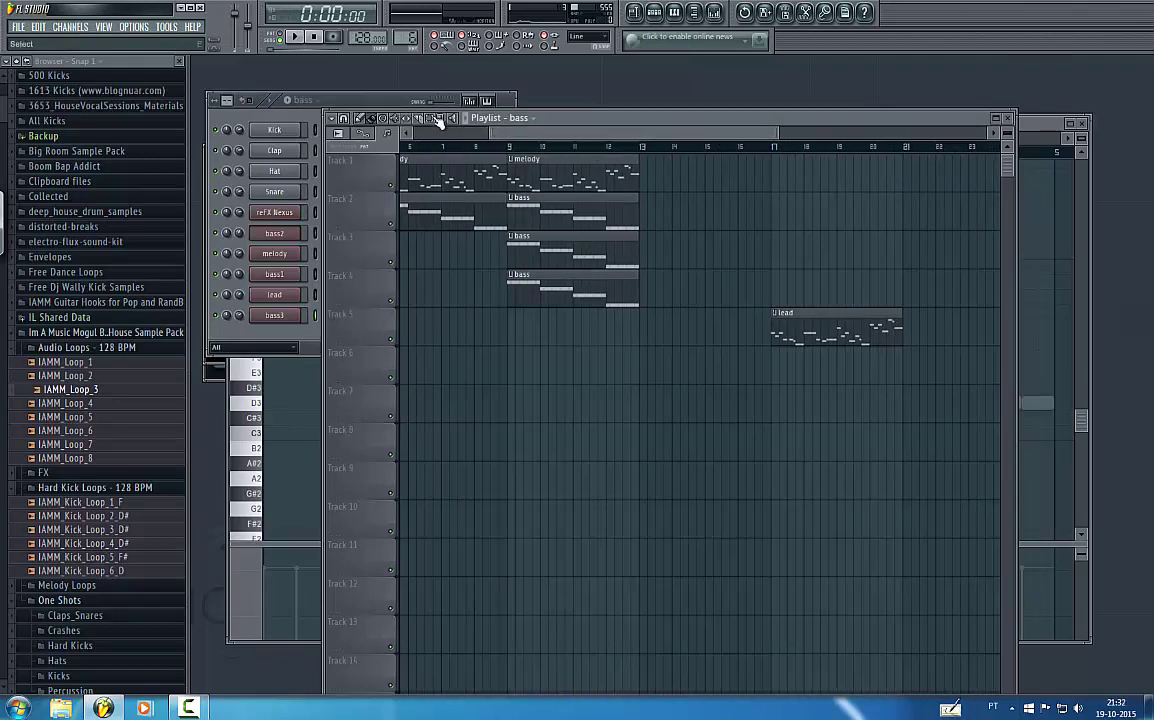
left_click_drag(665, 331, 574, 222)
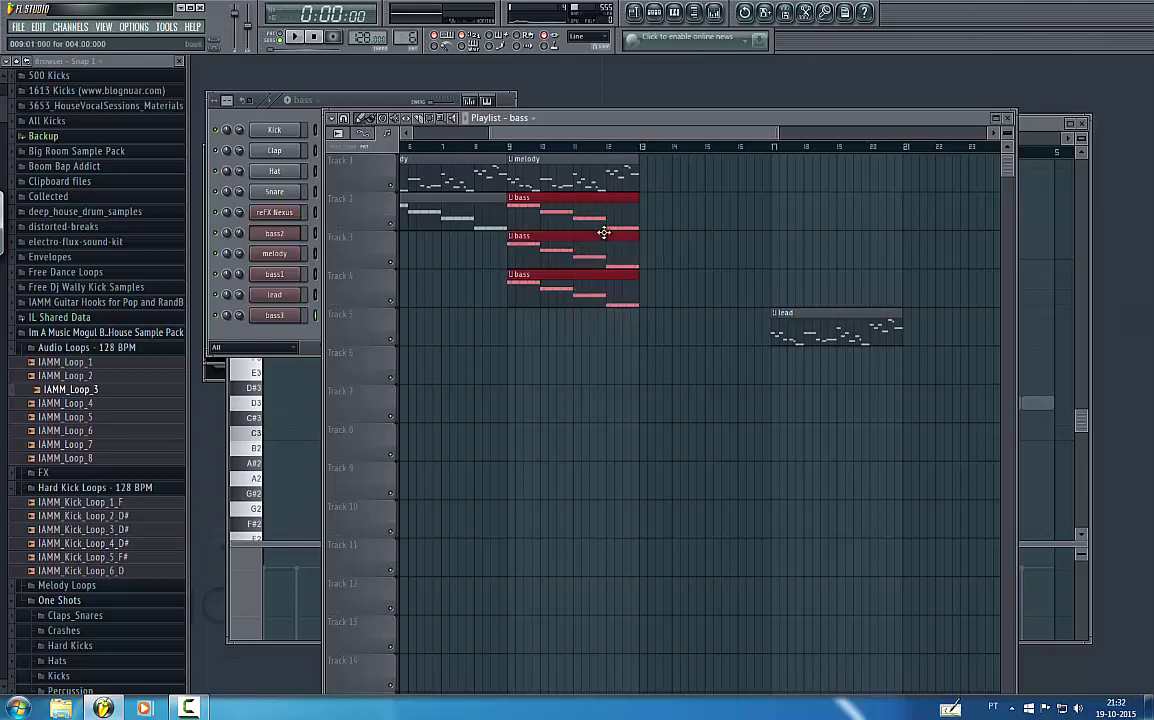
left_click_drag(604, 232, 562, 226)
left_click_drag(487, 224, 708, 221)
key("ctrl+v")
left_click_drag(487, 214, 850, 213)
key("ctrl+v")
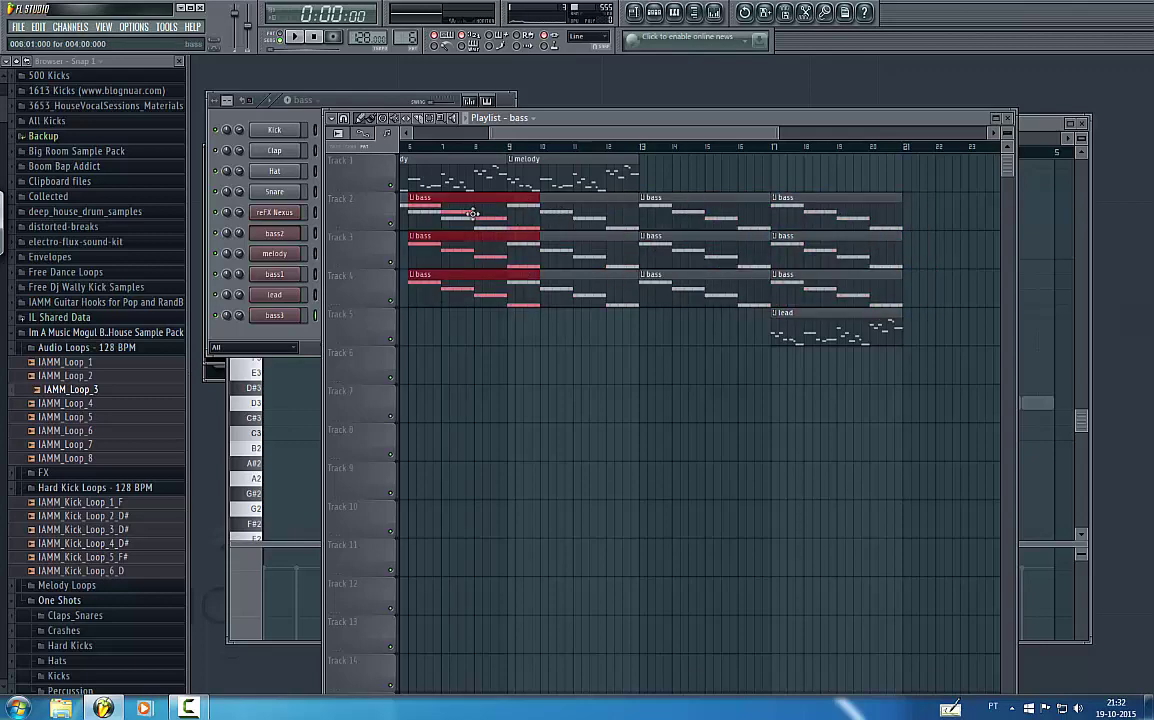
left_click_drag(487, 214, 930, 214)
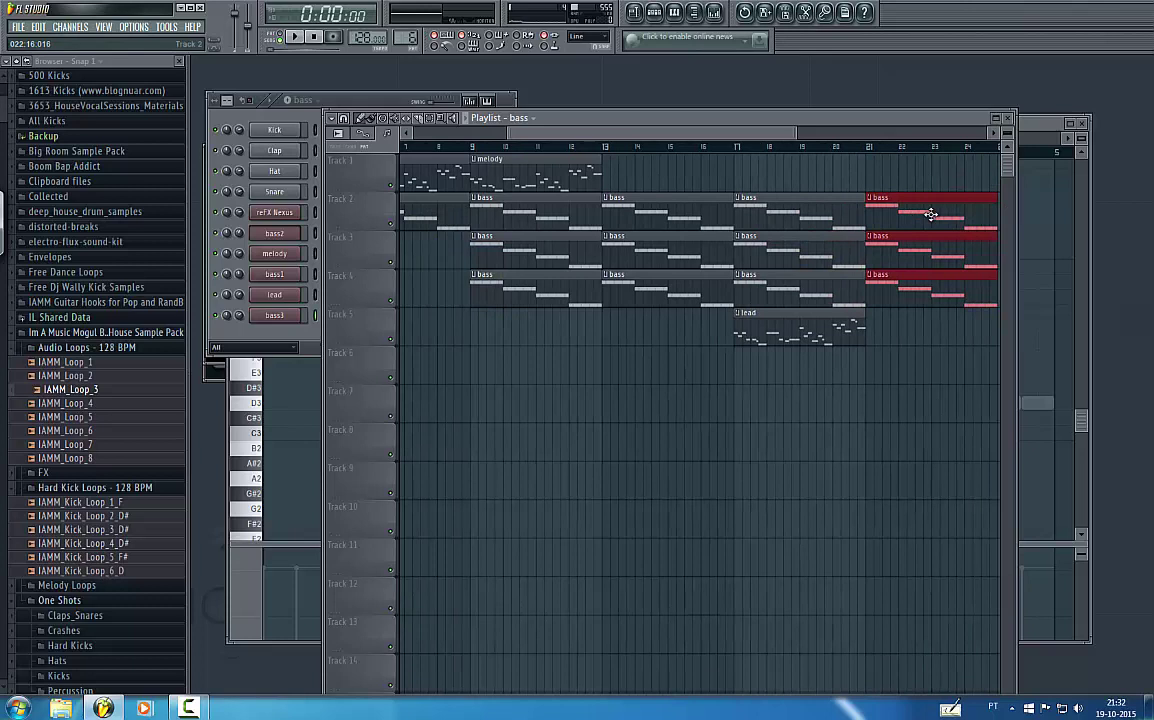
- Add a second lead clip at bar 21 on Track 5 and melody clips at bars 17 and 21 on Track 1
left_click(850, 322)
left_click(873, 328)
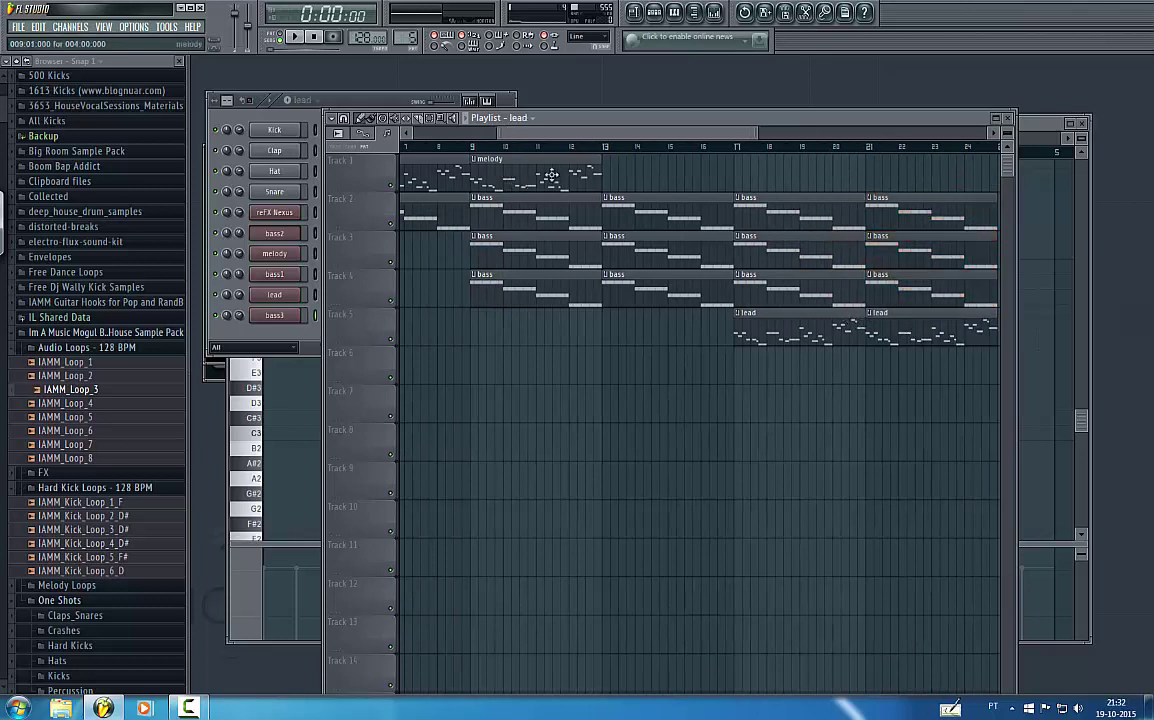
left_click(750, 170)
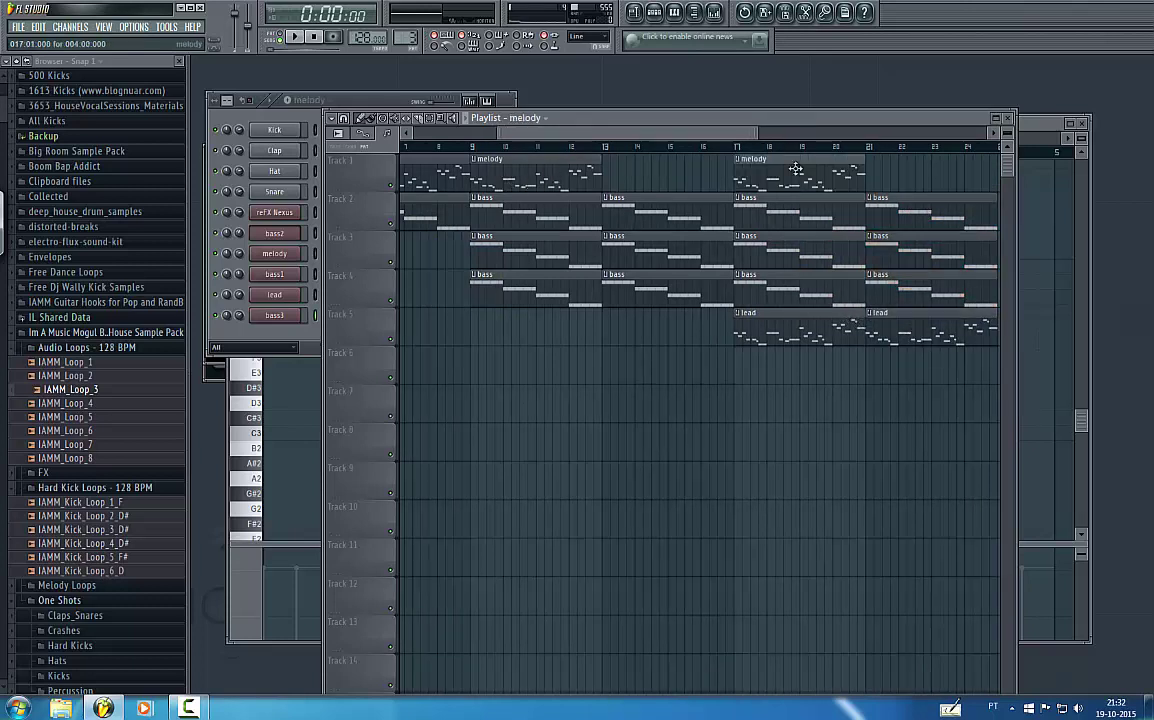
left_click(873, 172)
- Audition the kick loops IAMM_Kick_Loop_2_D# and IAMM_Kick_Loop_1_F in the browser
left_click(296, 113)
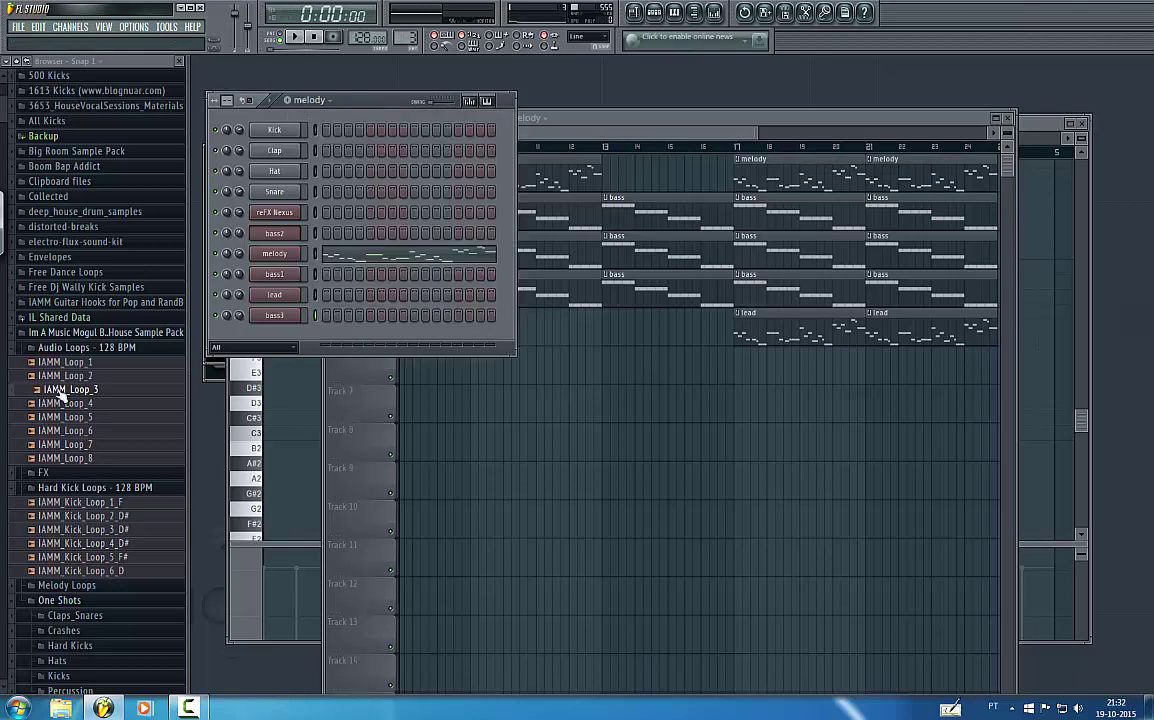
left_click(62, 515)
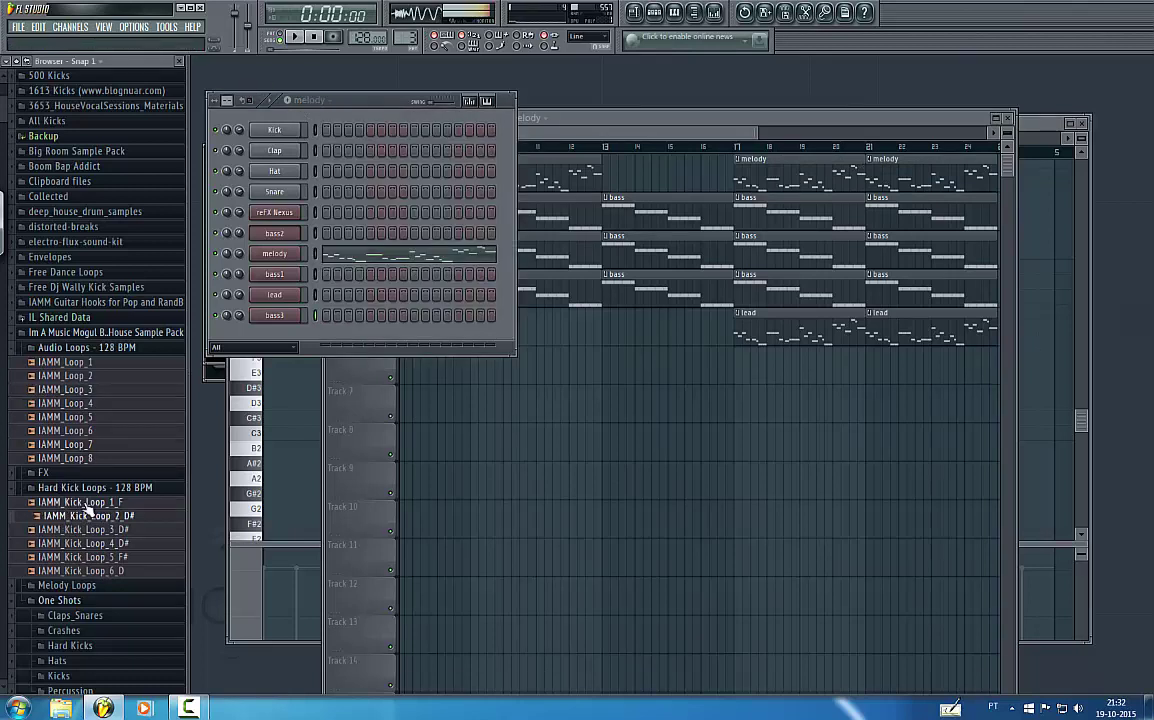
left_click(85, 502)
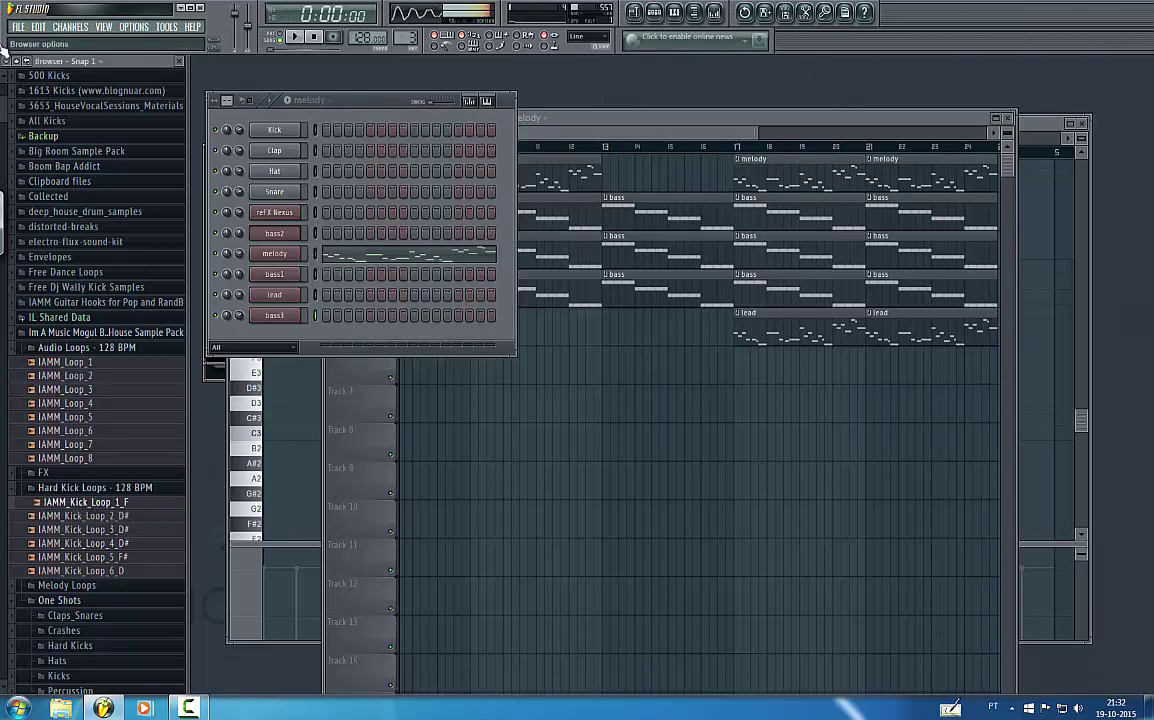
- Audition the VEH3 Houseloops 128BPM samples from about 162 up to 201 as candidates for the song's drum loop
left_click_drag(3, 110, 3, 526)
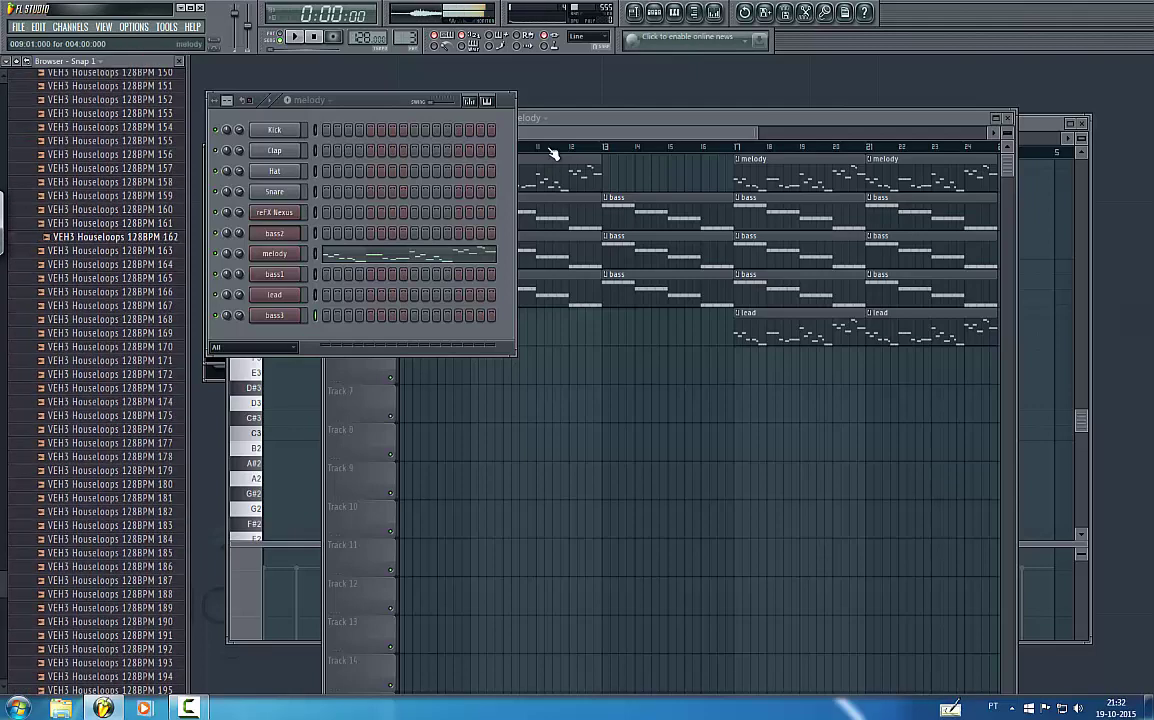
left_click_drag(557, 135, 528, 135)
left_click(145, 430)
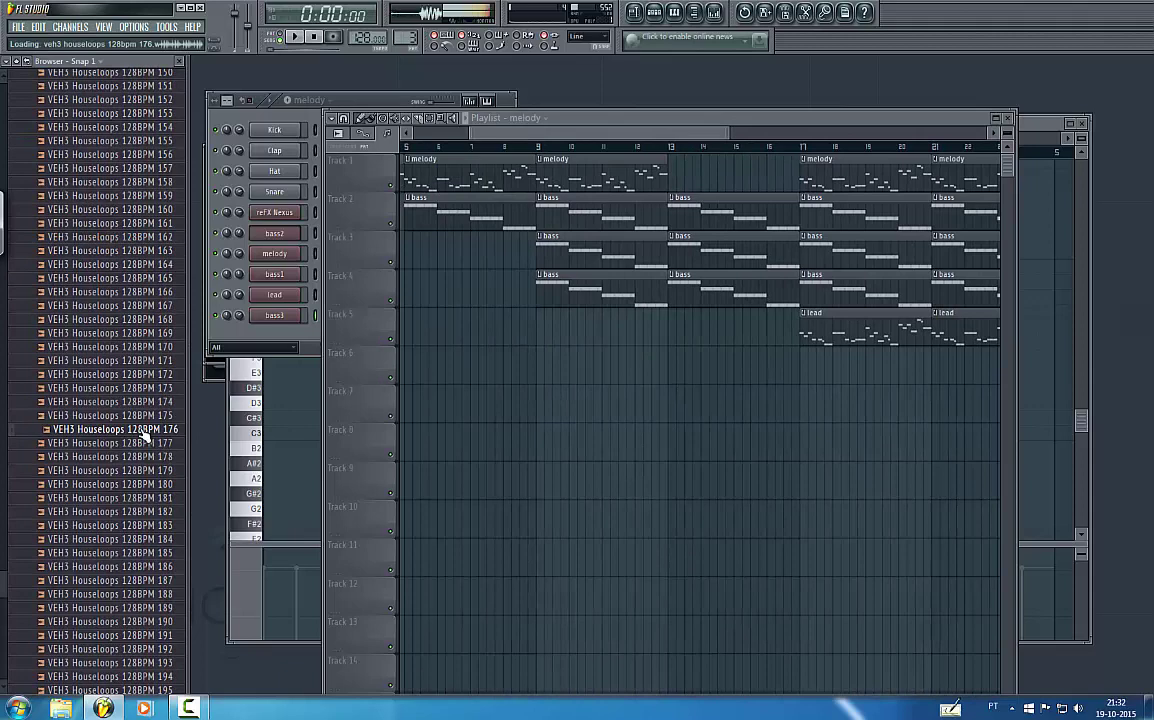
left_click(129, 499)
left_click_drag(527, 135, 368, 149)
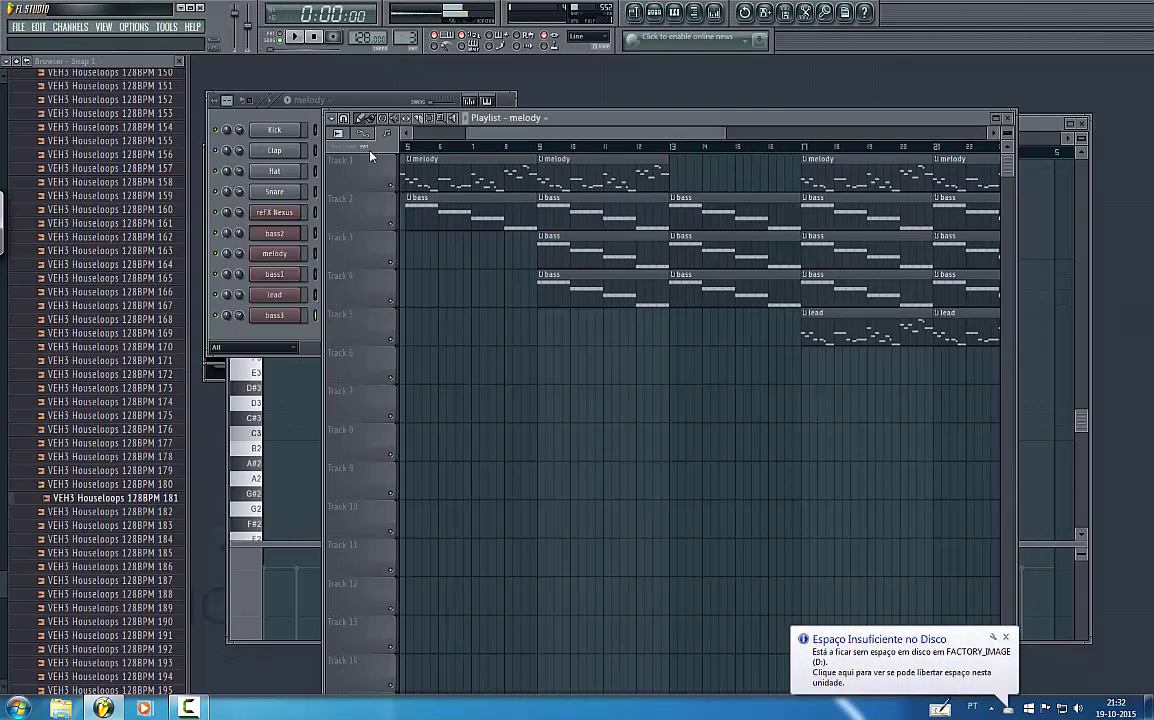
left_click(128, 583)
left_click(132, 637)
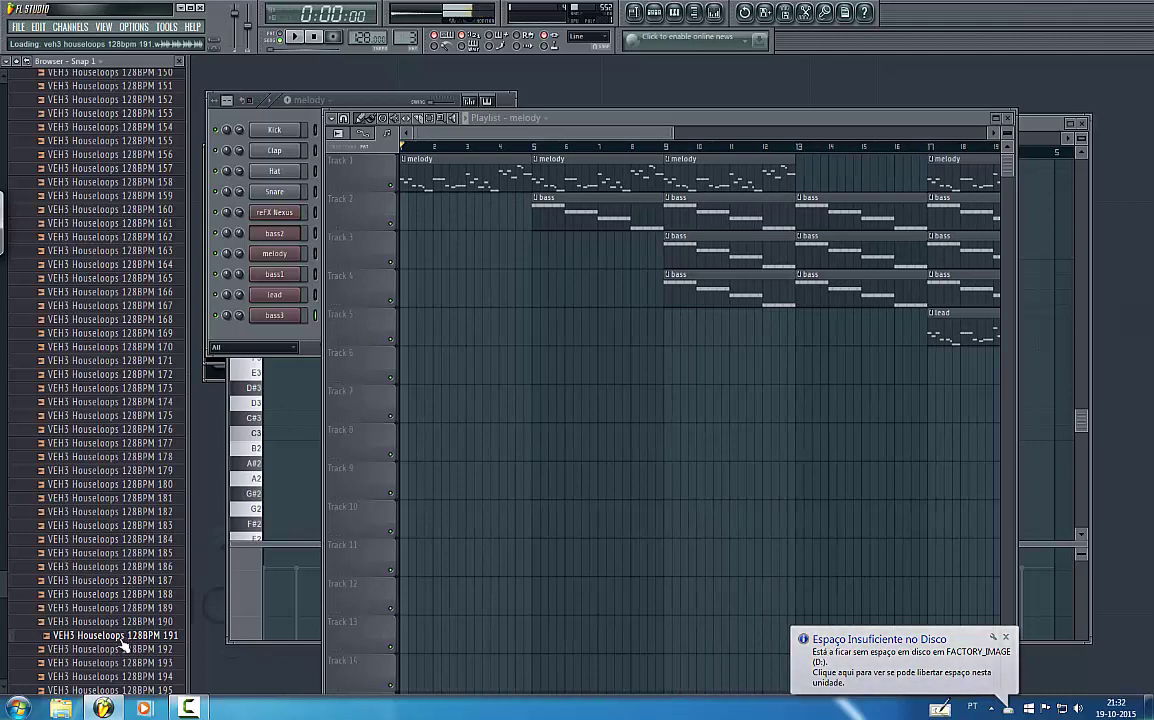
left_click(130, 662)
scroll(130, 662, "down", 2)
left_click(128, 652)
scroll(130, 645, "down", 3)
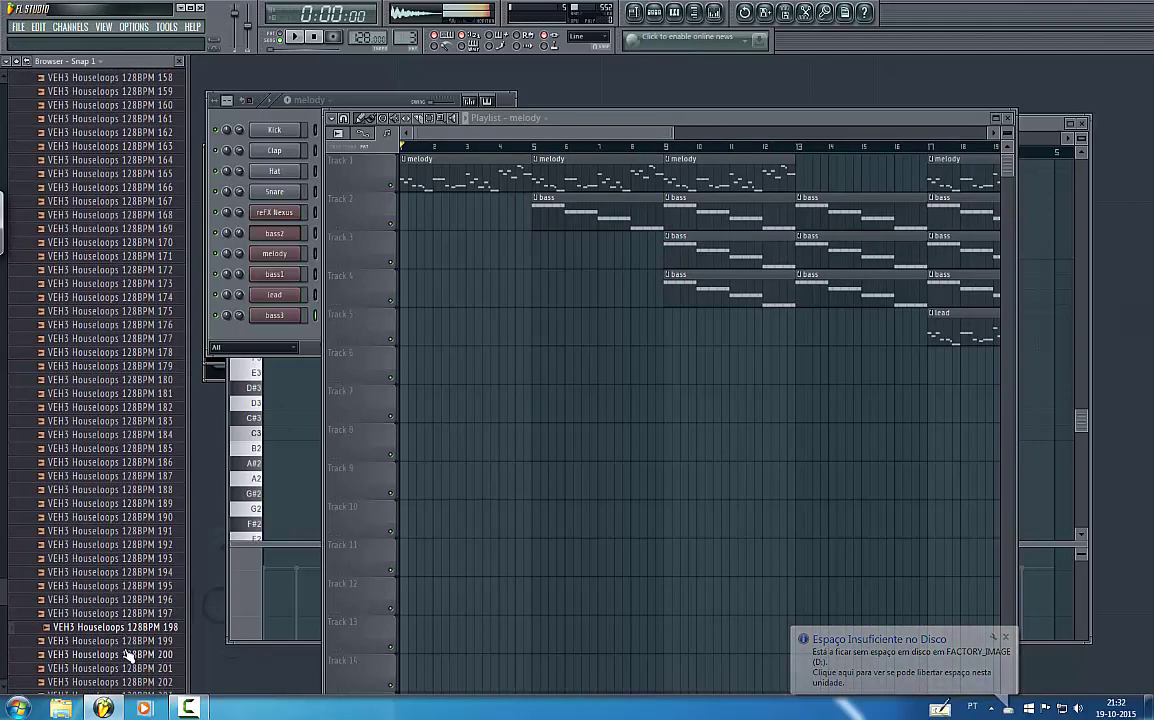
left_click(120, 555)
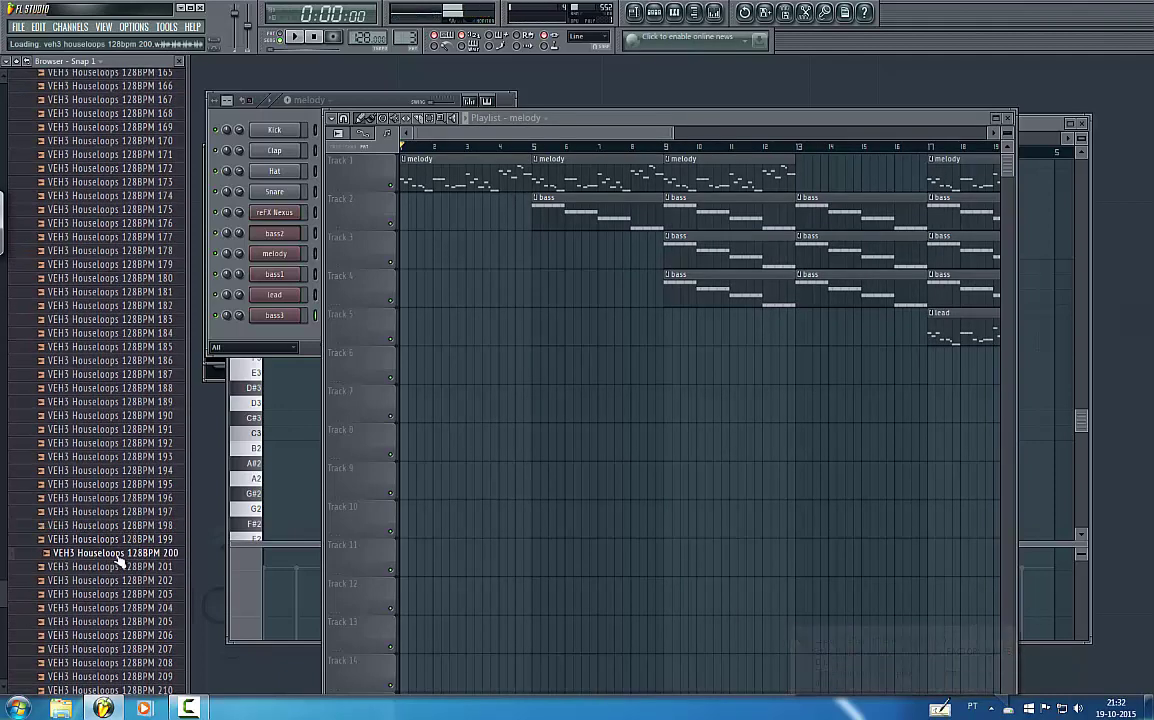
left_click(117, 567)
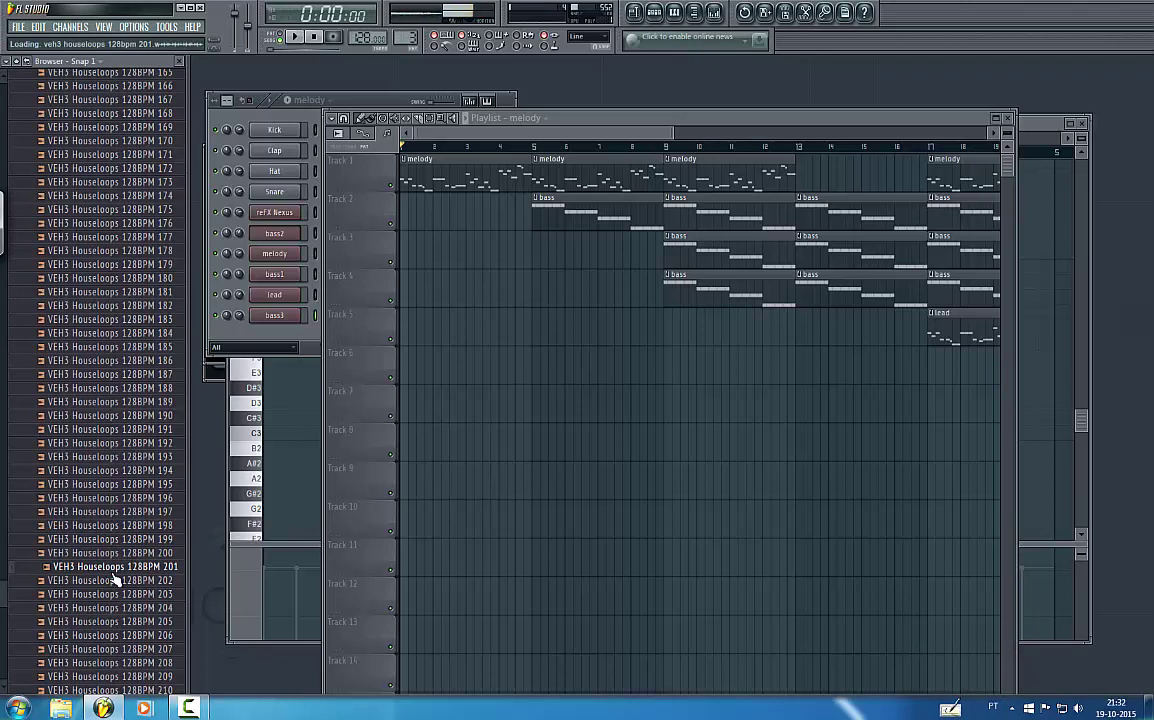
- Place VEH3 Houseloops 128BPM 201 on playlist Track 6 at bars 9 and 11, and audition loop 202
left_click_drag(464, 551, 670, 372)
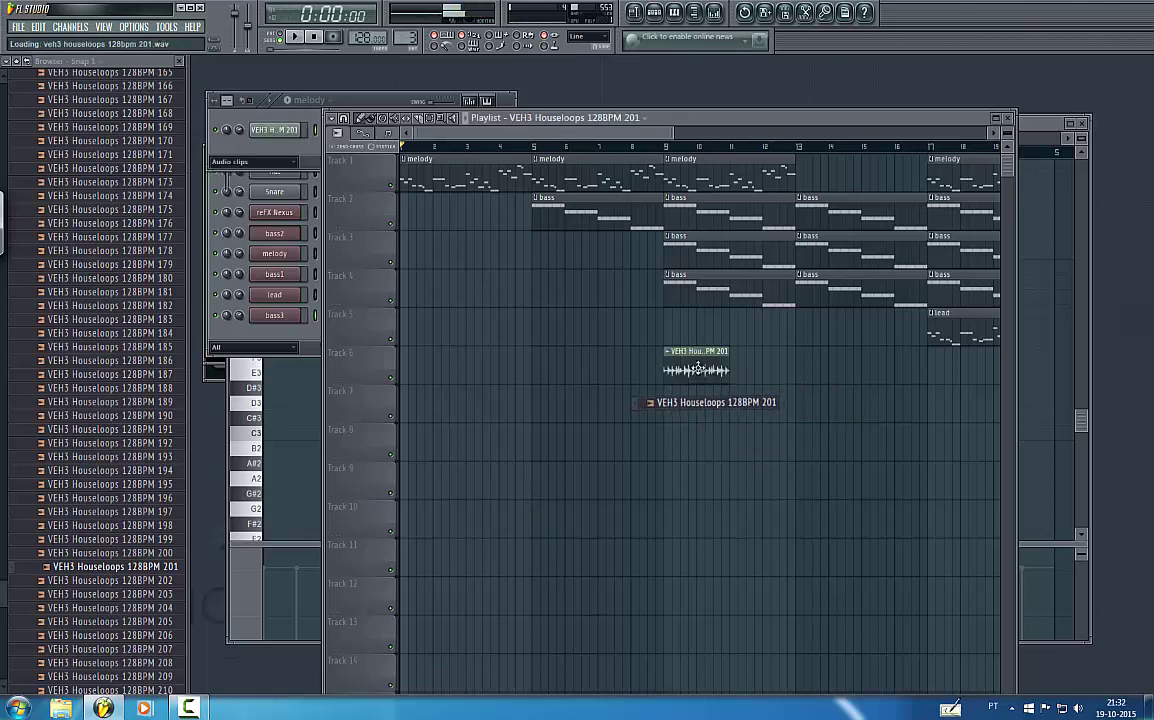
left_click(737, 371)
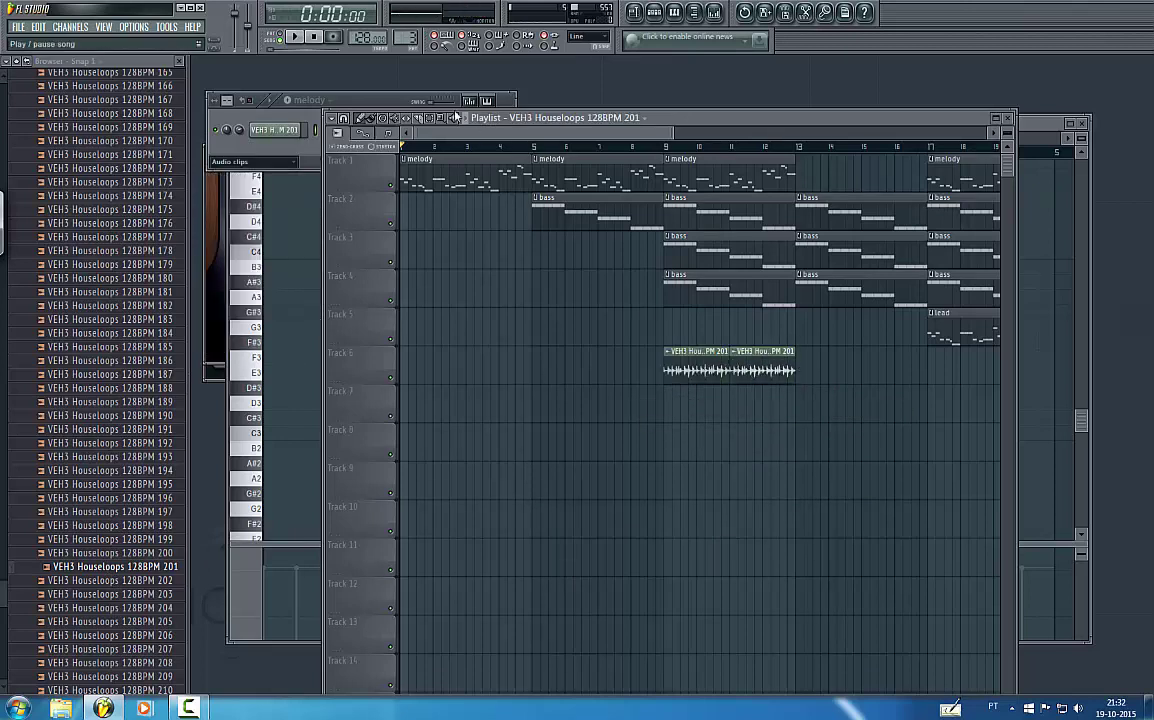
left_click(100, 581)
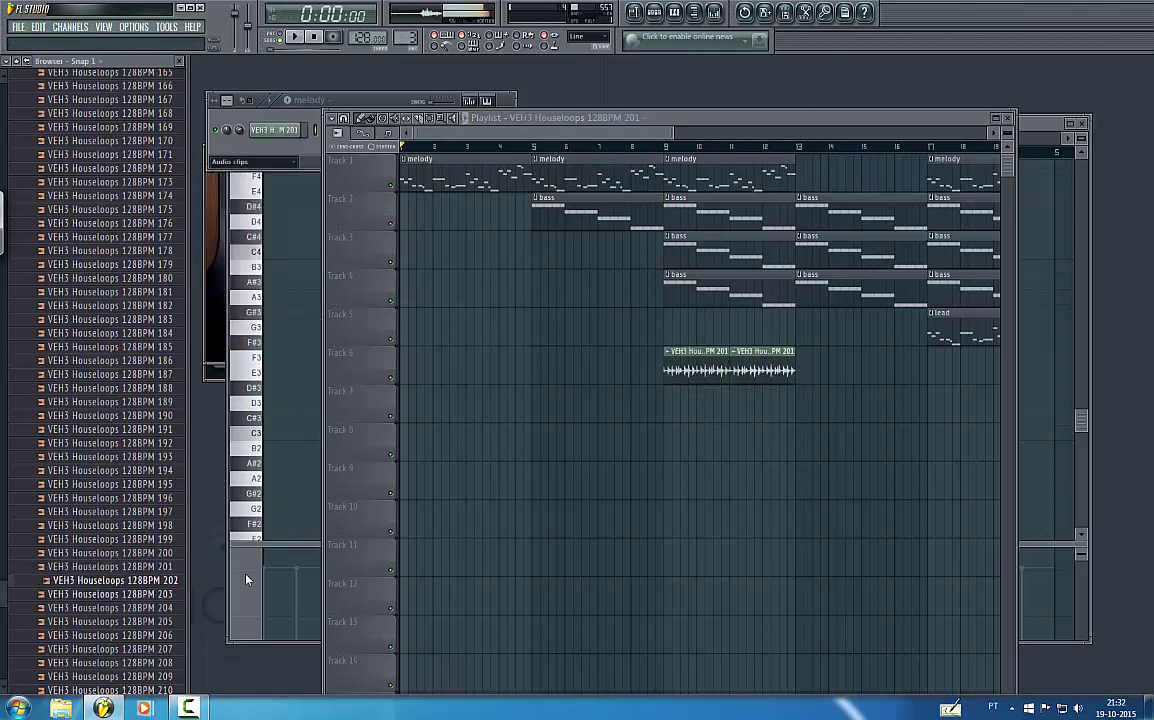
- Trim a new VEH3 Houseloops 128BPM 201 clip at bar 1 to one beat and repeat it on Track 5 up to bar 9
left_click(451, 292)
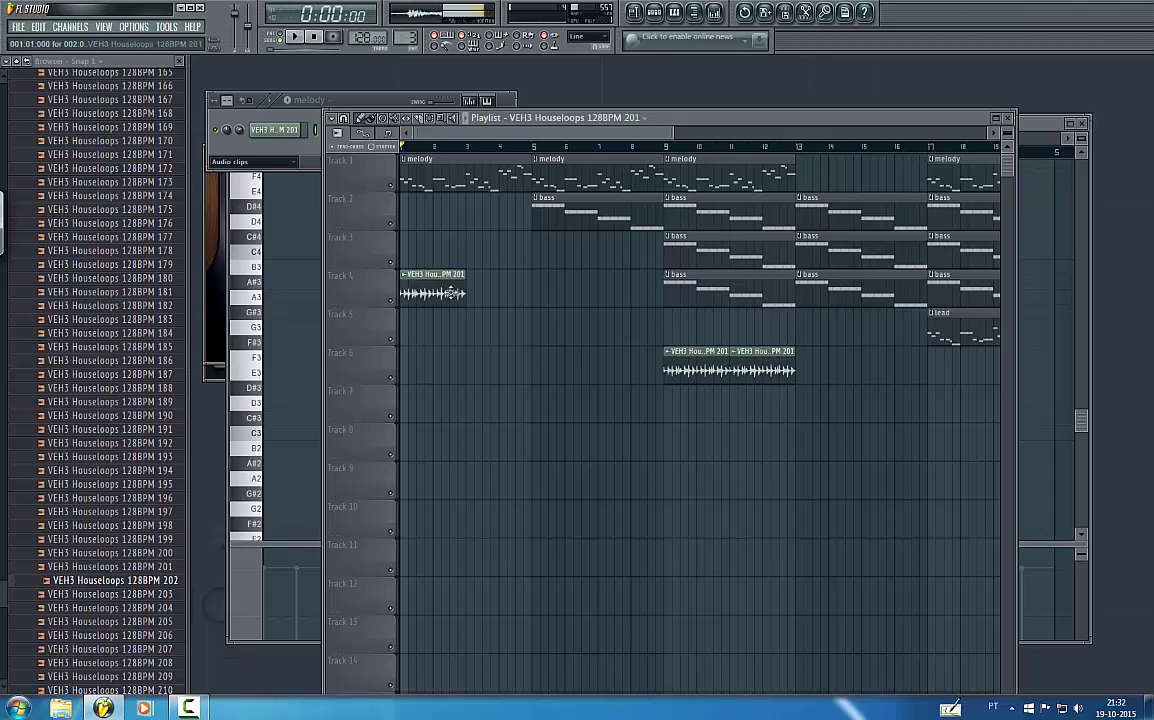
left_click_drag(462, 292, 441, 292)
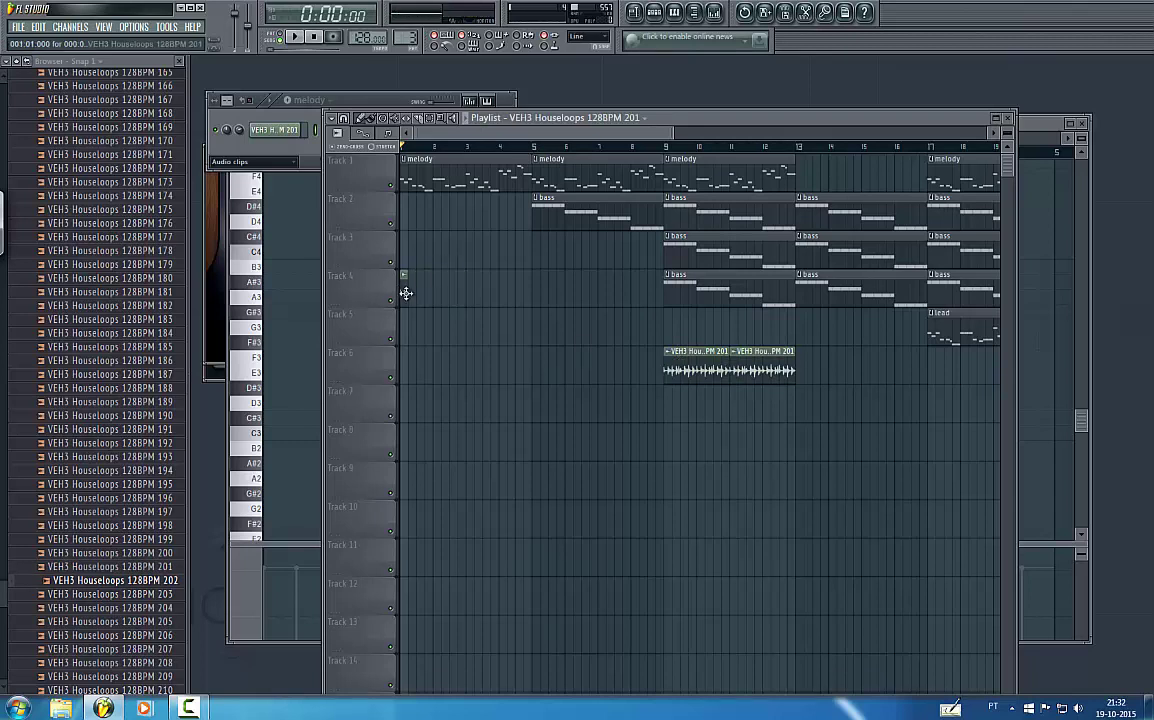
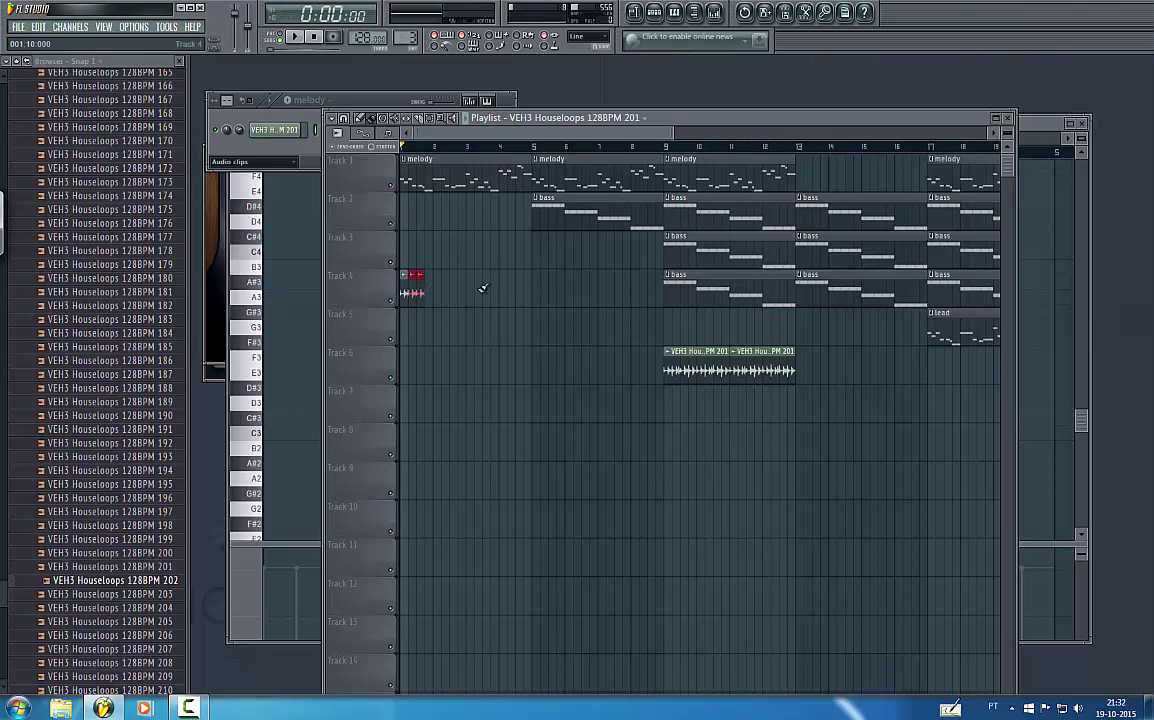
left_click_drag(424, 292, 651, 330)
key("space")
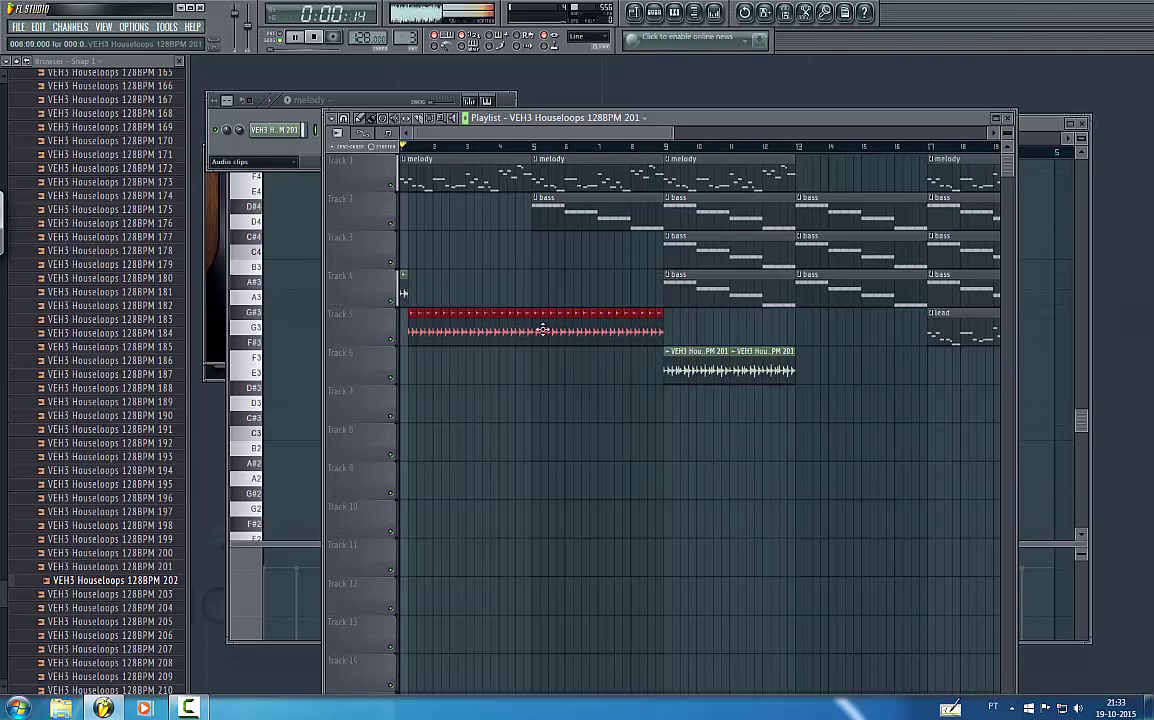
left_click_drag(404, 281, 404, 314)
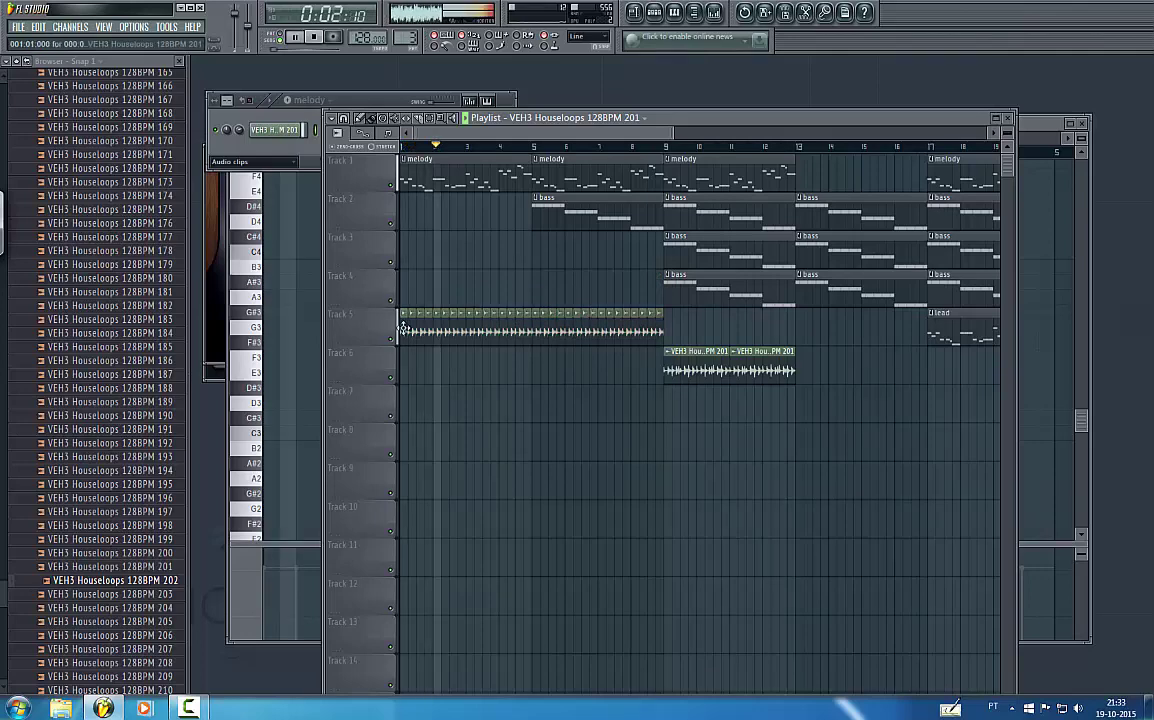
- Place the Fx - Sweeps Medium 2 sample on Track 6 so that it ends at bar 17
left_click_drag(661, 125, 575, 140)
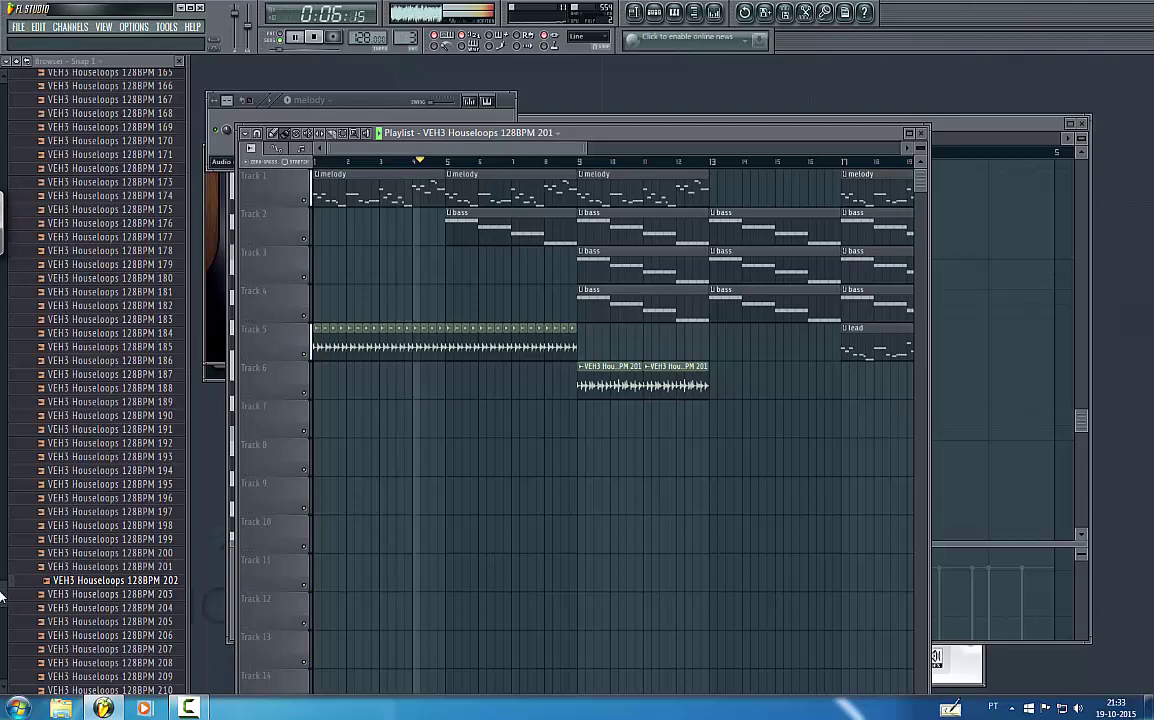
left_click_drag(1, 594, 24, 136)
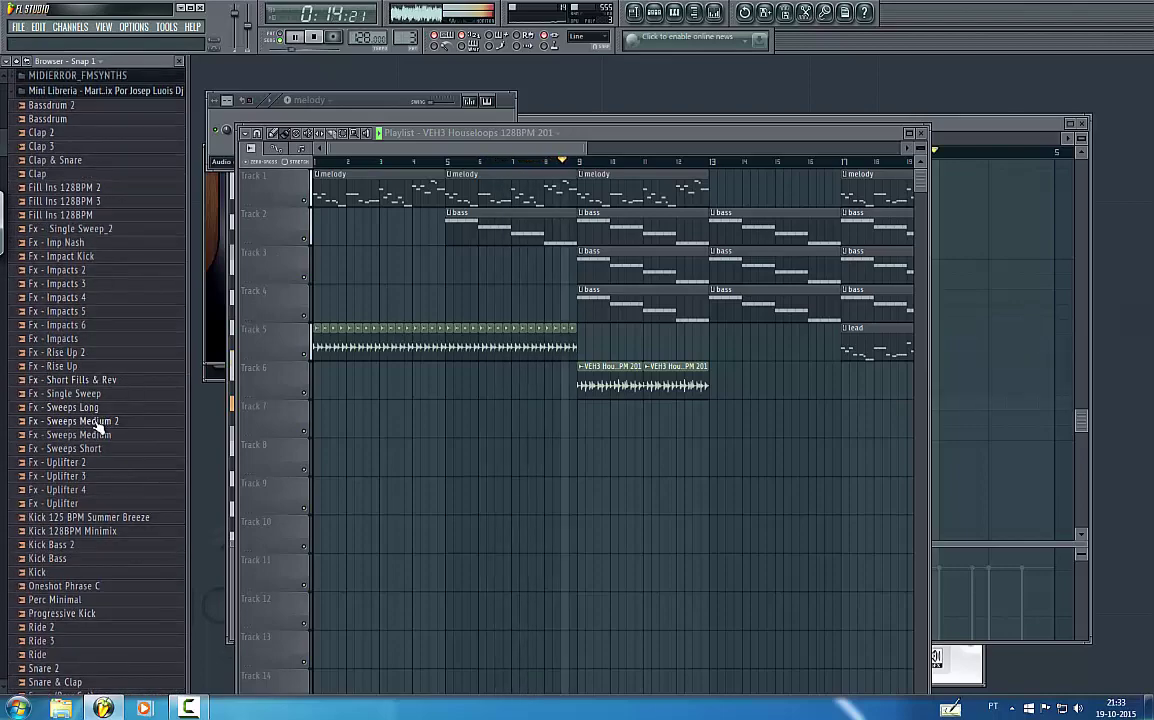
left_click_drag(97, 424, 823, 385)
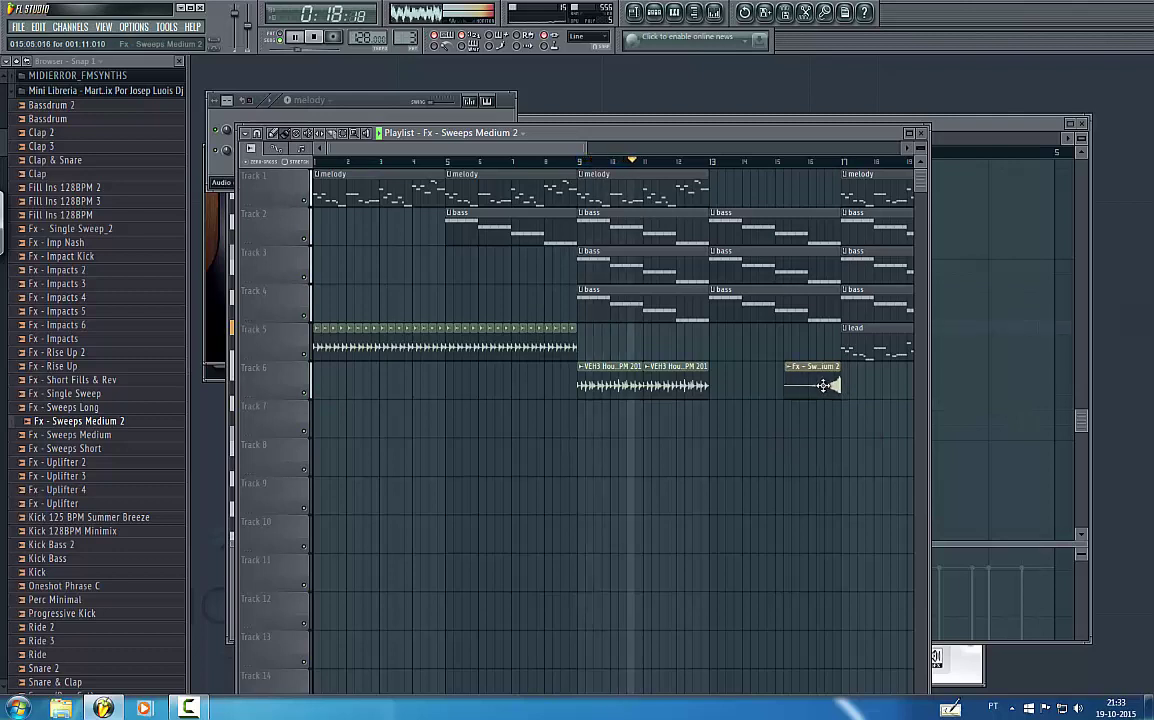
- Add VEH3 Houseloops 128BPM 201 clips at bars 13 and 15 on Track 7
left_click(702, 385)
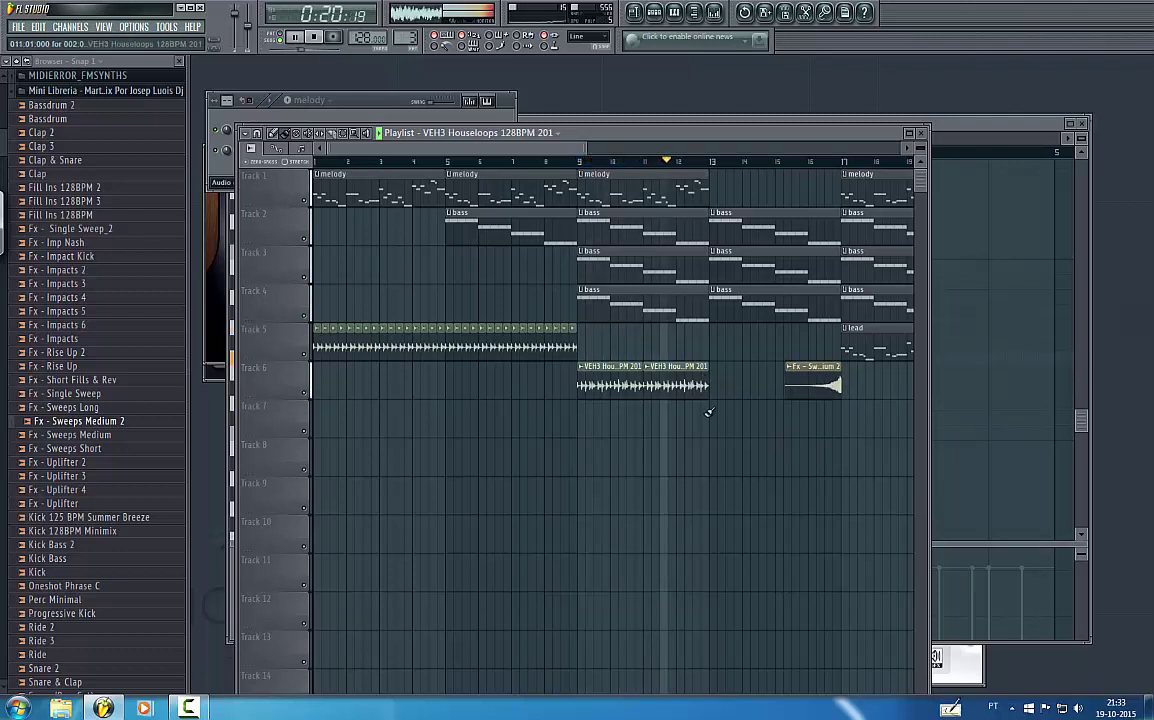
left_click(713, 417)
left_click(781, 420)
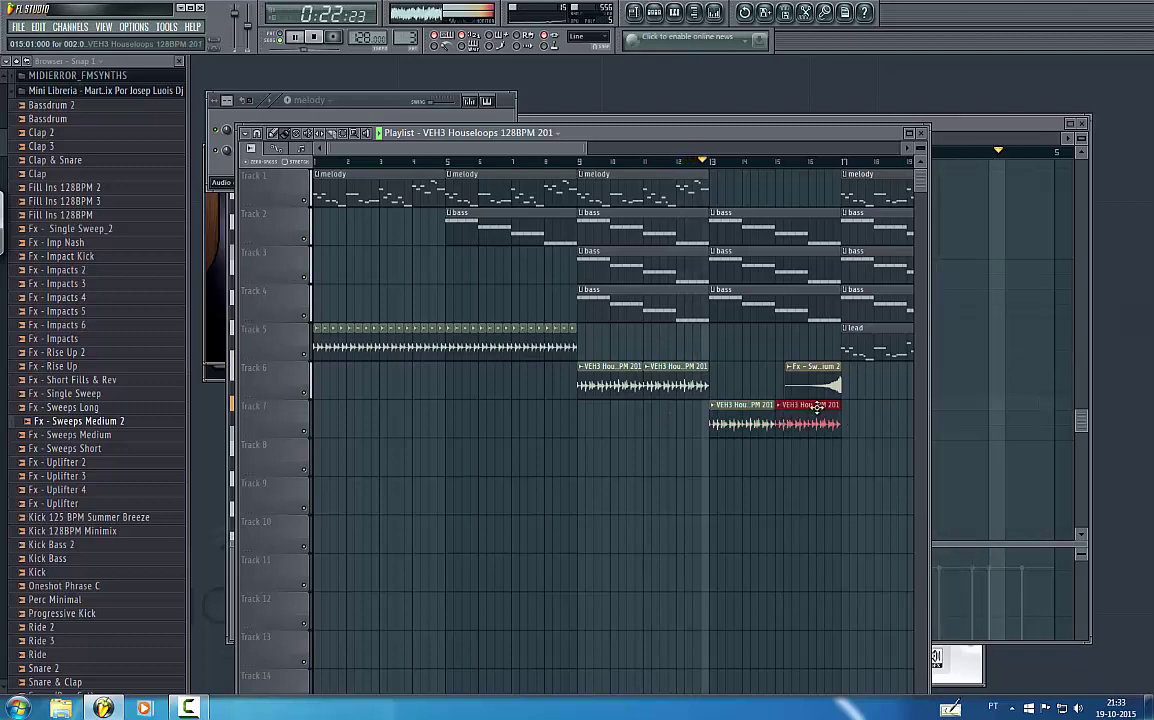
- Add a melody clip at bar 13 on Track 1, trim it to half a bar and repeat it, ending with a one-bar piece at bar 16
left_click(600, 175)
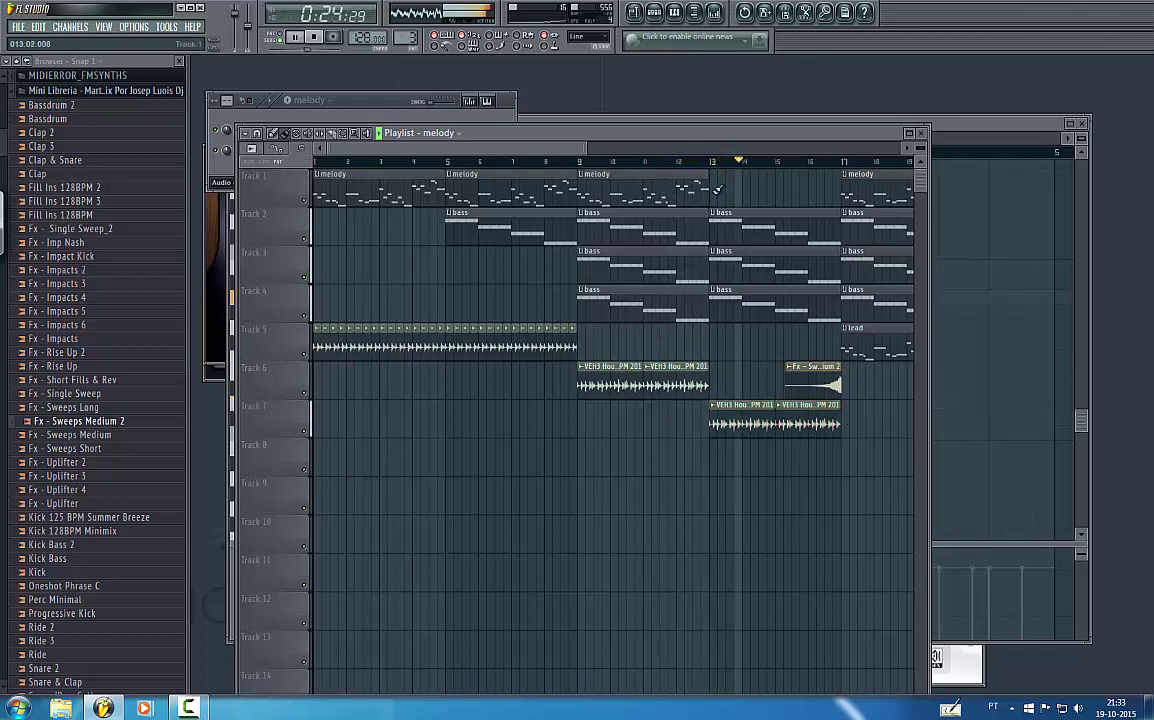
left_click(717, 189)
left_click_drag(515, 147, 600, 151)
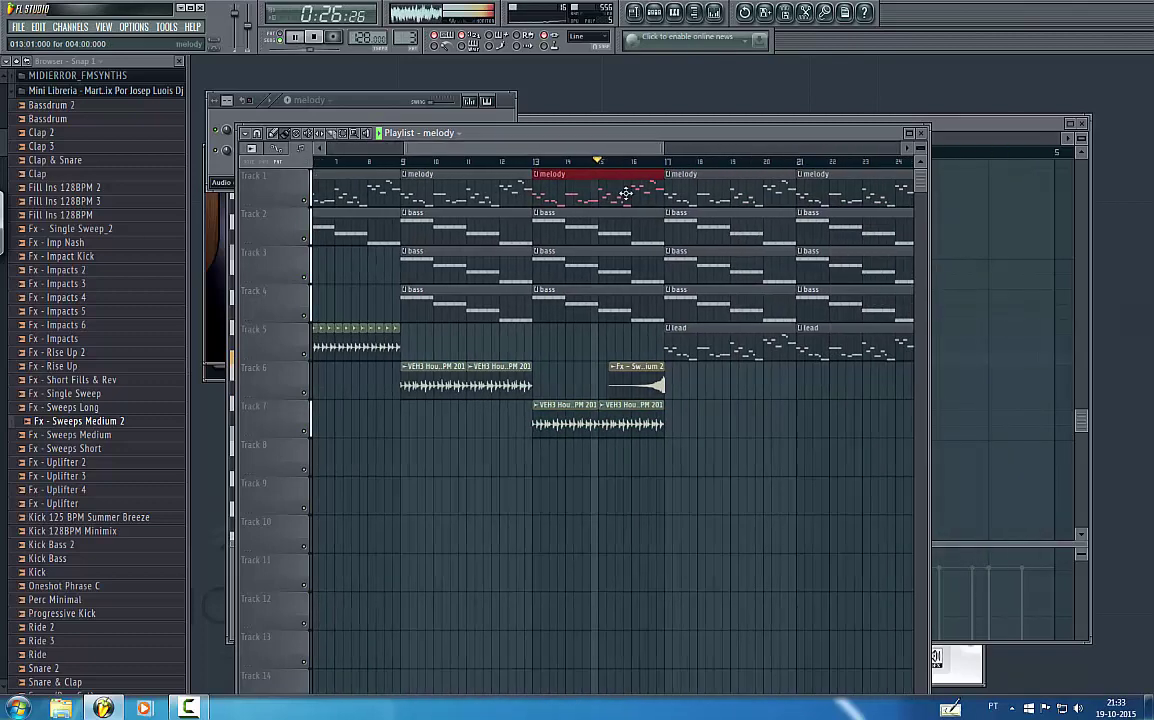
key("space")
left_click_drag(649, 194, 548, 203)
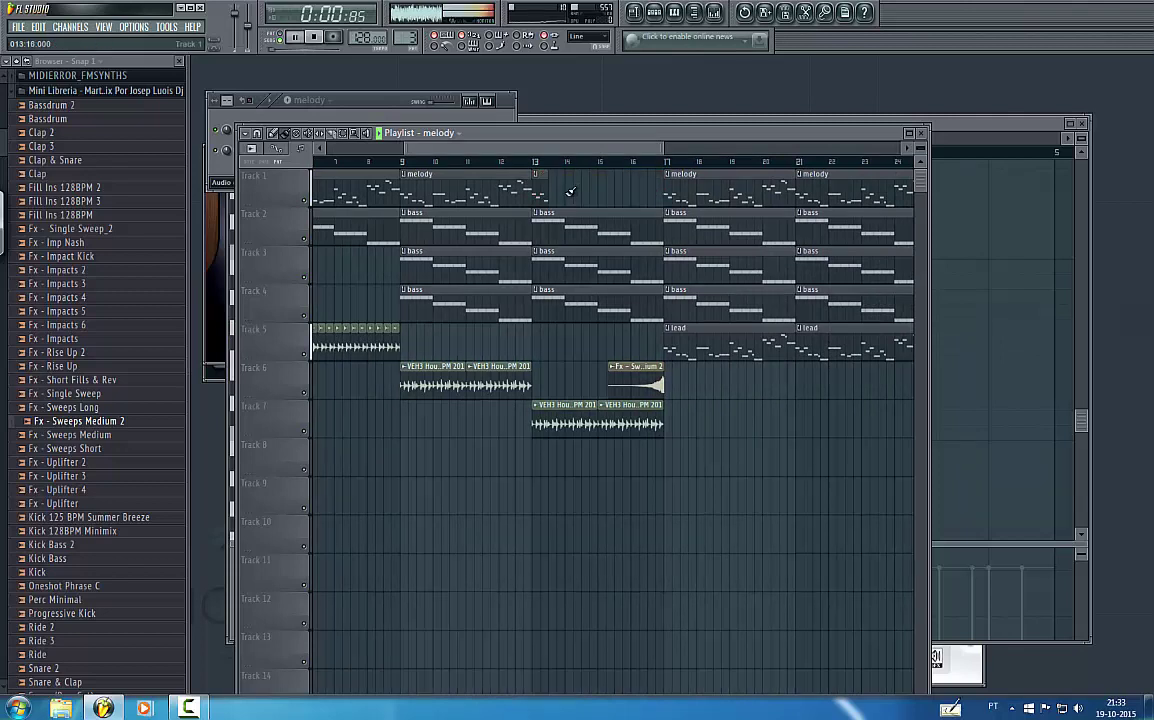
left_click(522, 163)
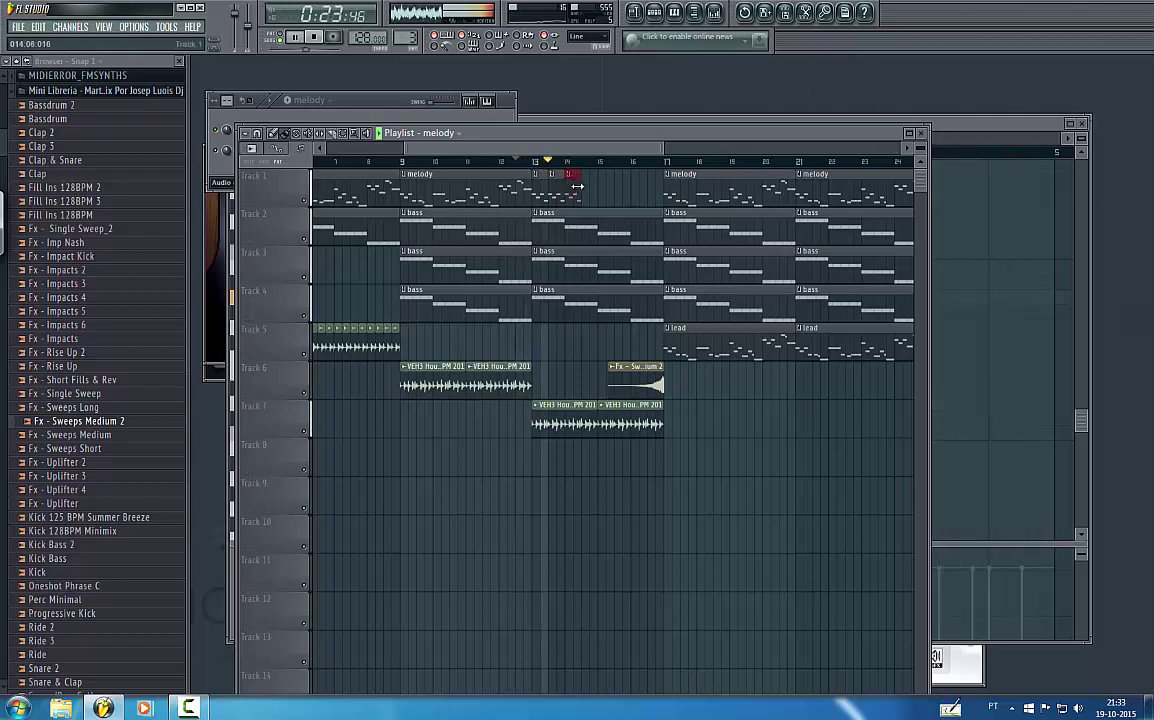
left_click_drag(577, 186, 727, 152)
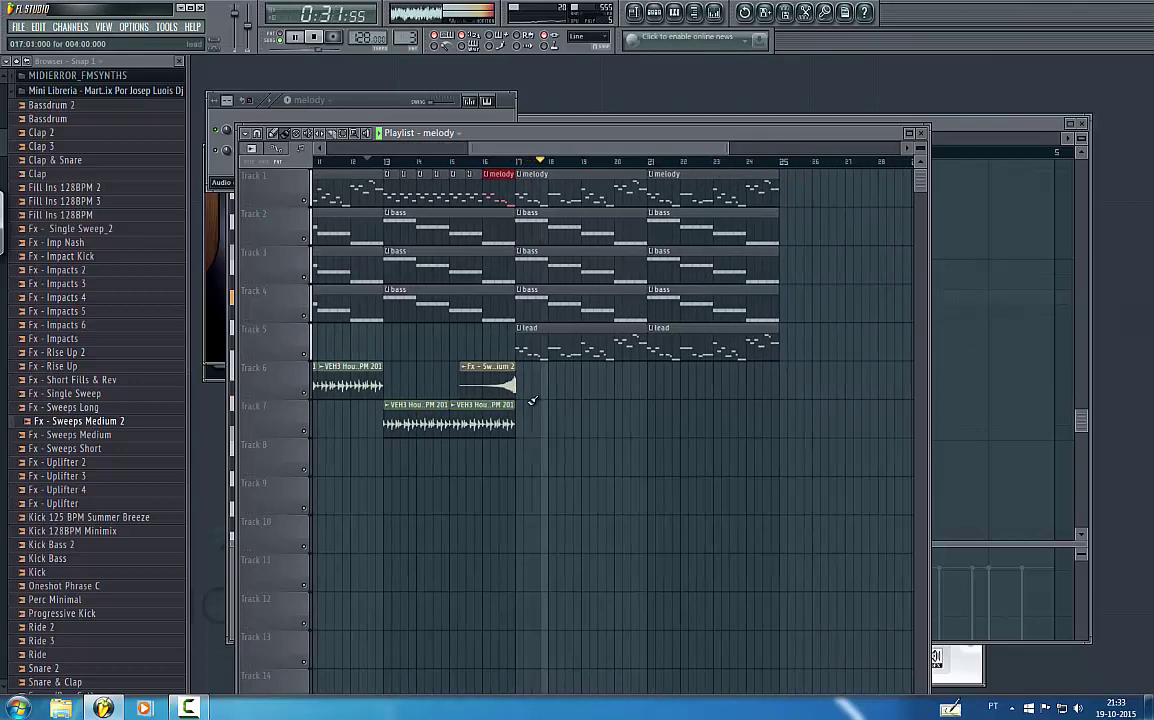
- Add VEH3 Houseloops 128BPM 201 clips at bars 21 and 23 on Track 7, removing the extra one at bar 25
scroll(684, 310, "down", 1)
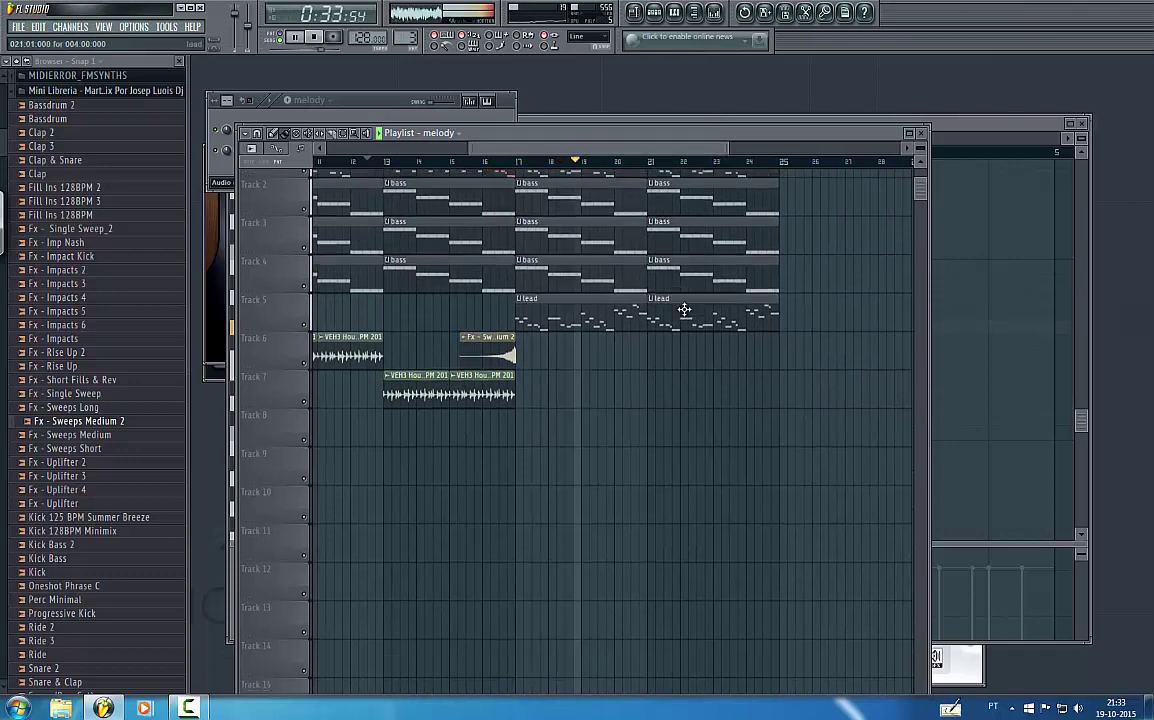
scroll(684, 310, "up", 1)
scroll(683, 310, "down", 1)
scroll(683, 310, "up", 1)
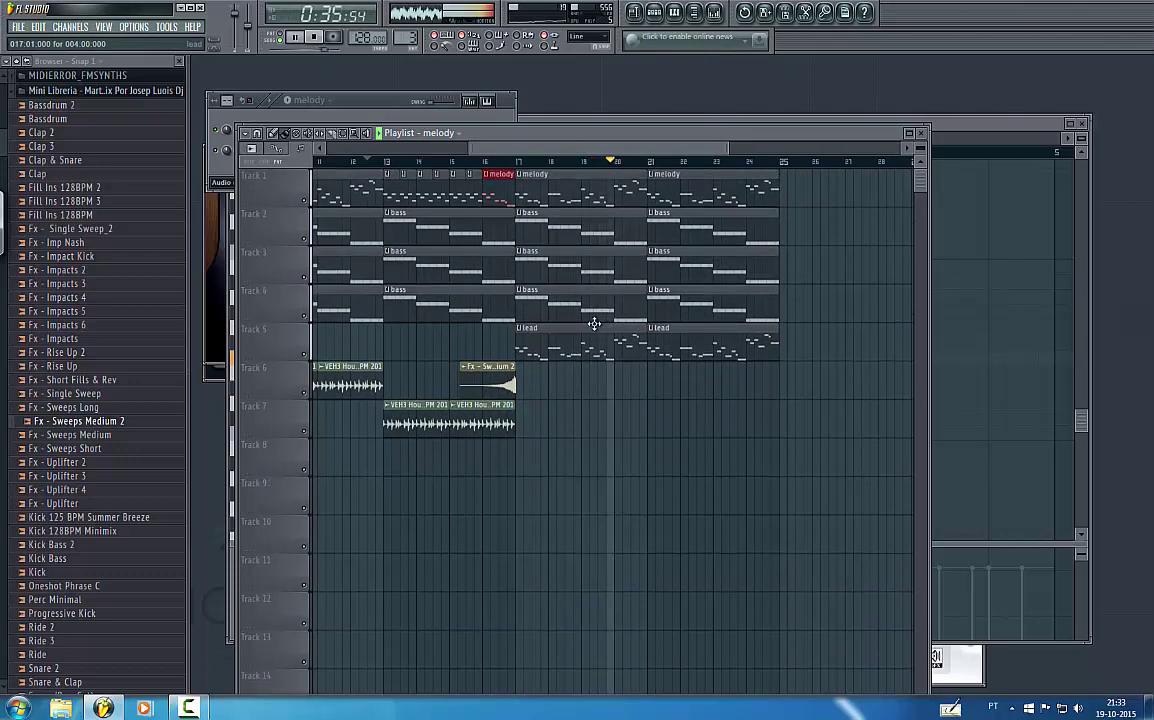
left_click(484, 422)
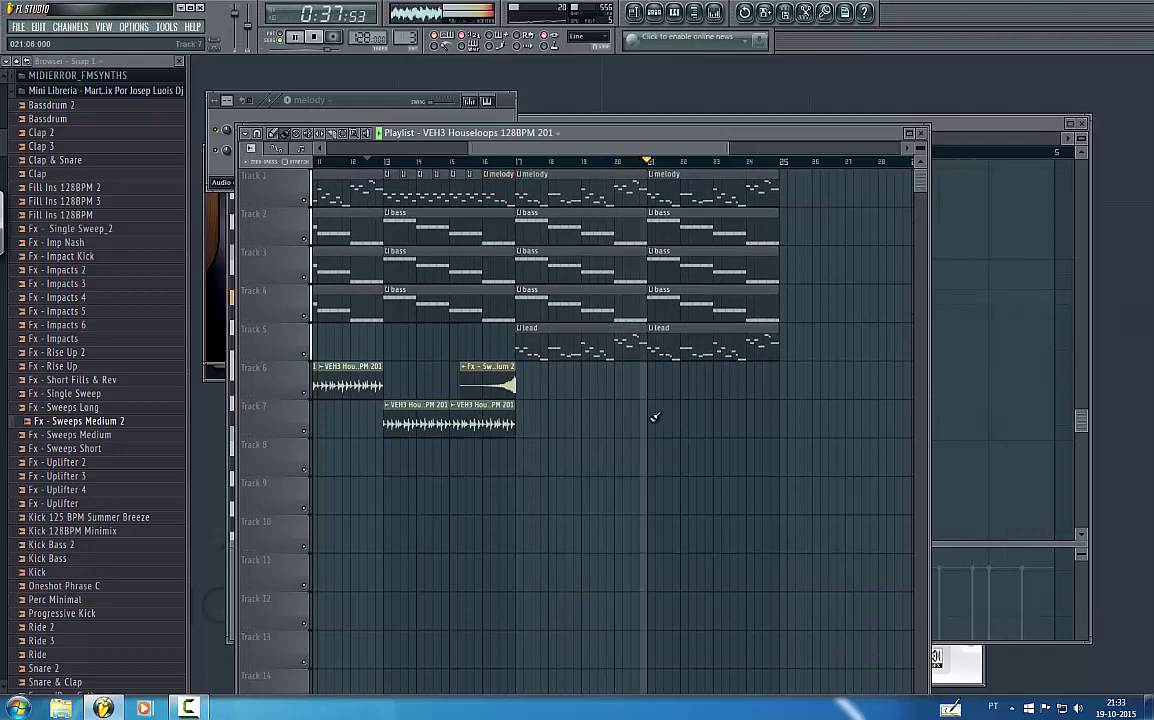
left_click_drag(652, 417, 823, 418)
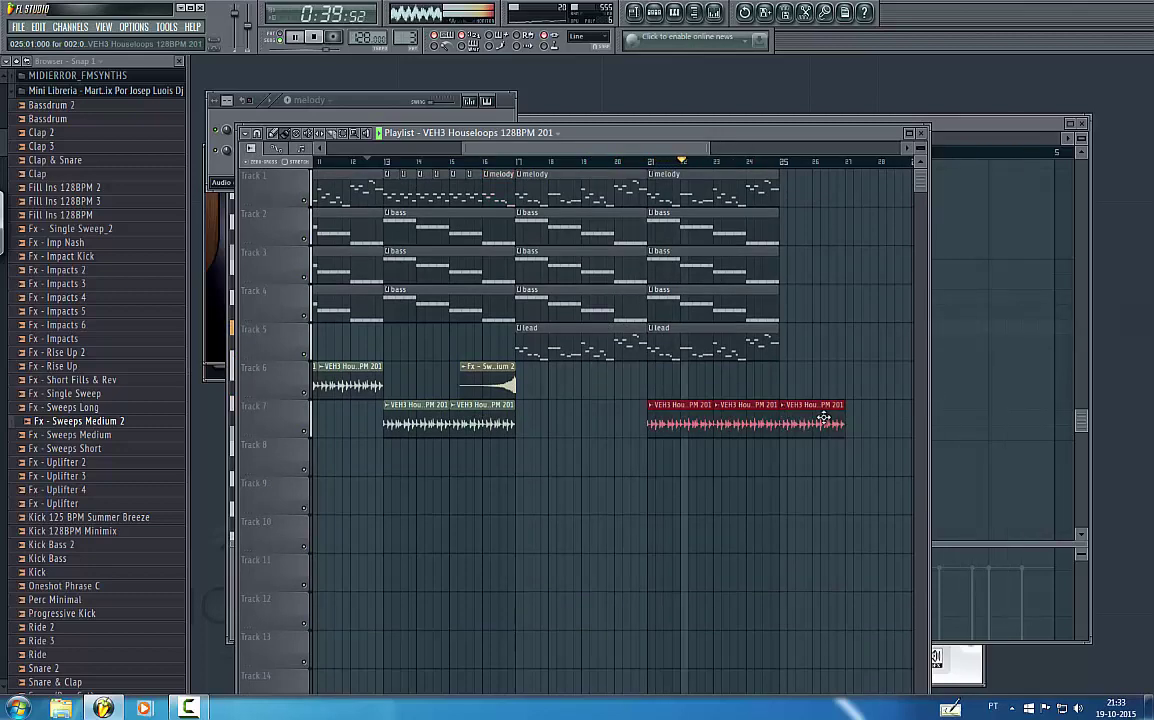
right_click(823, 418)
- Stop playback and place lead pattern clips at bars 25, 29 and 33 on Track 6
left_click_drag(2, 132, 2, 175)
left_click_drag(700, 151, 743, 158)
key("space")
left_click(668, 343)
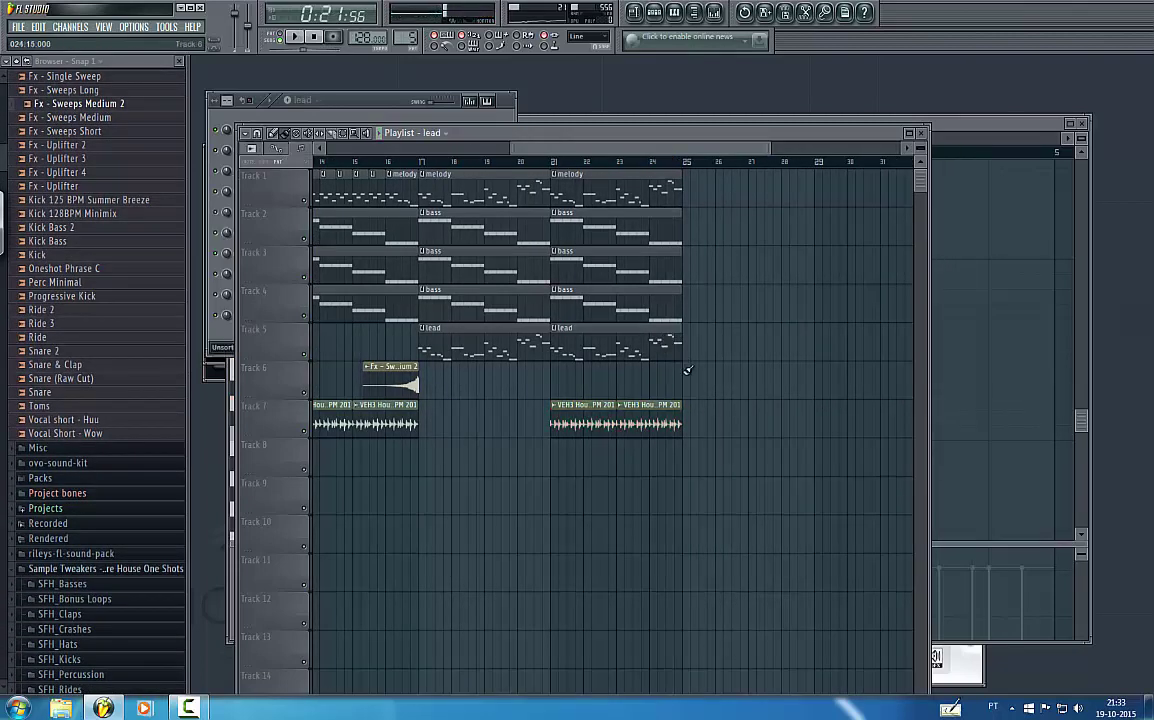
left_click_drag(689, 371, 970, 370)
- Add a second Fx - Sweeps Medium 2 clip on Track 6 and align its end with bar 25
left_click(346, 375)
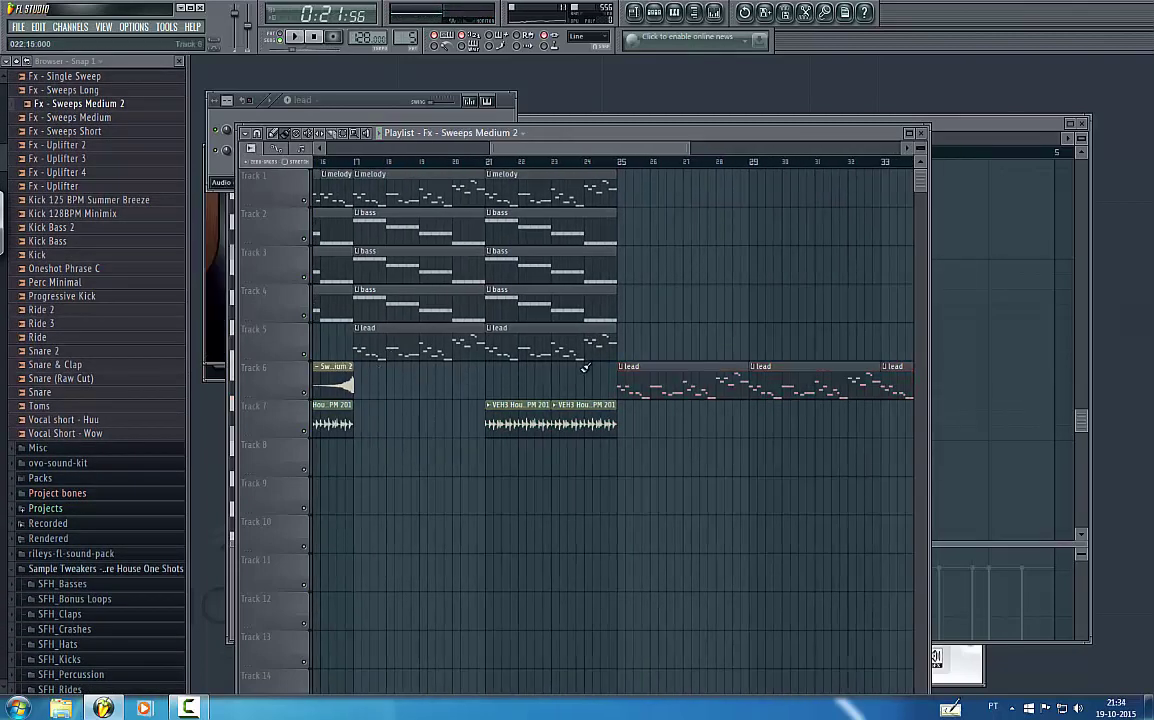
left_click(553, 388)
left_click_drag(574, 379, 589, 380)
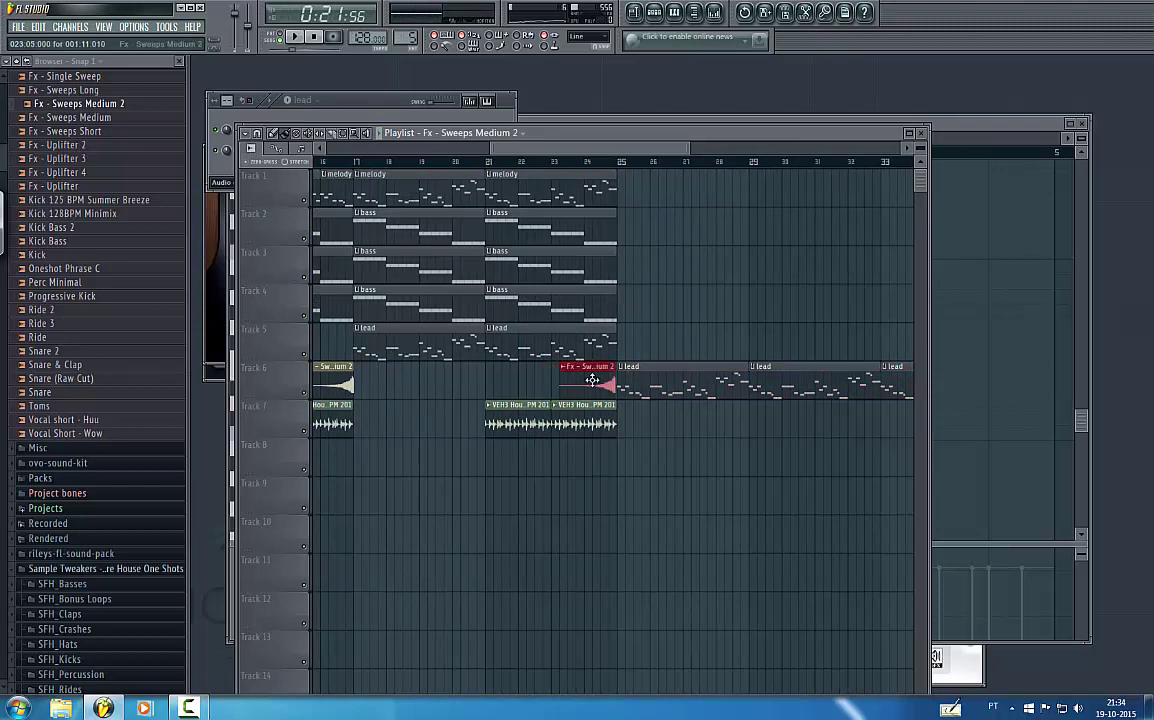
- Copy the bass clips from bar 21 on Tracks 2 to 4 to bars 25, 29 and 33
left_click(587, 213)
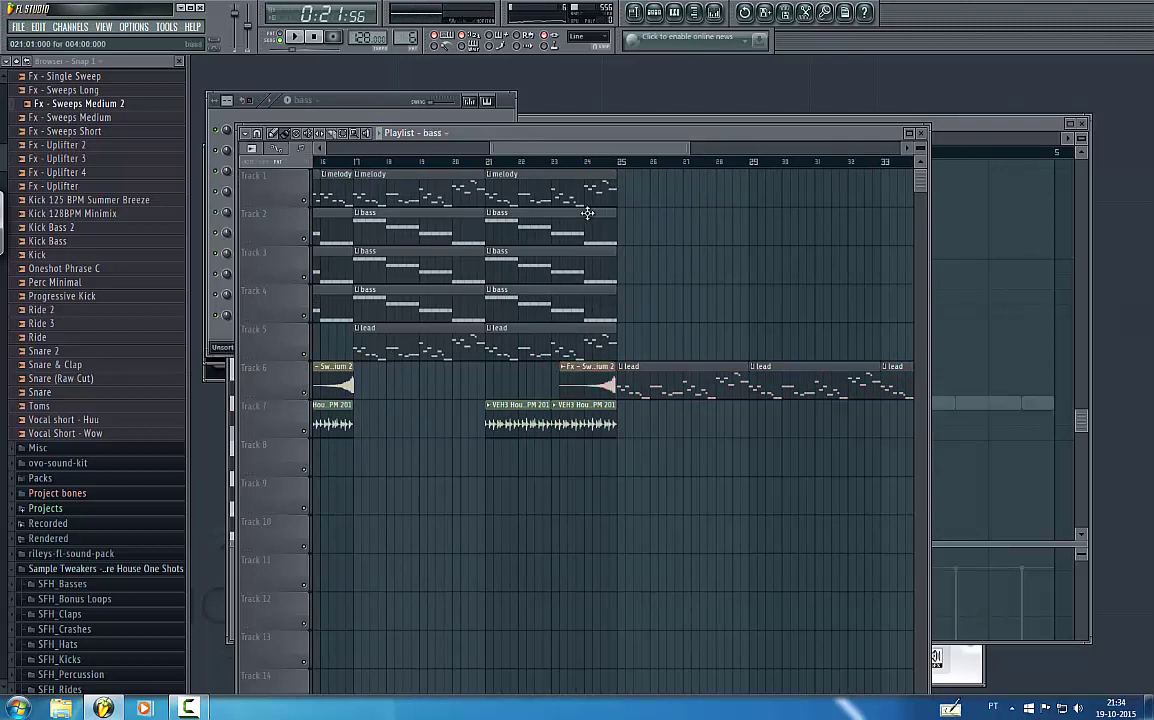
left_click_drag(655, 321, 480, 207)
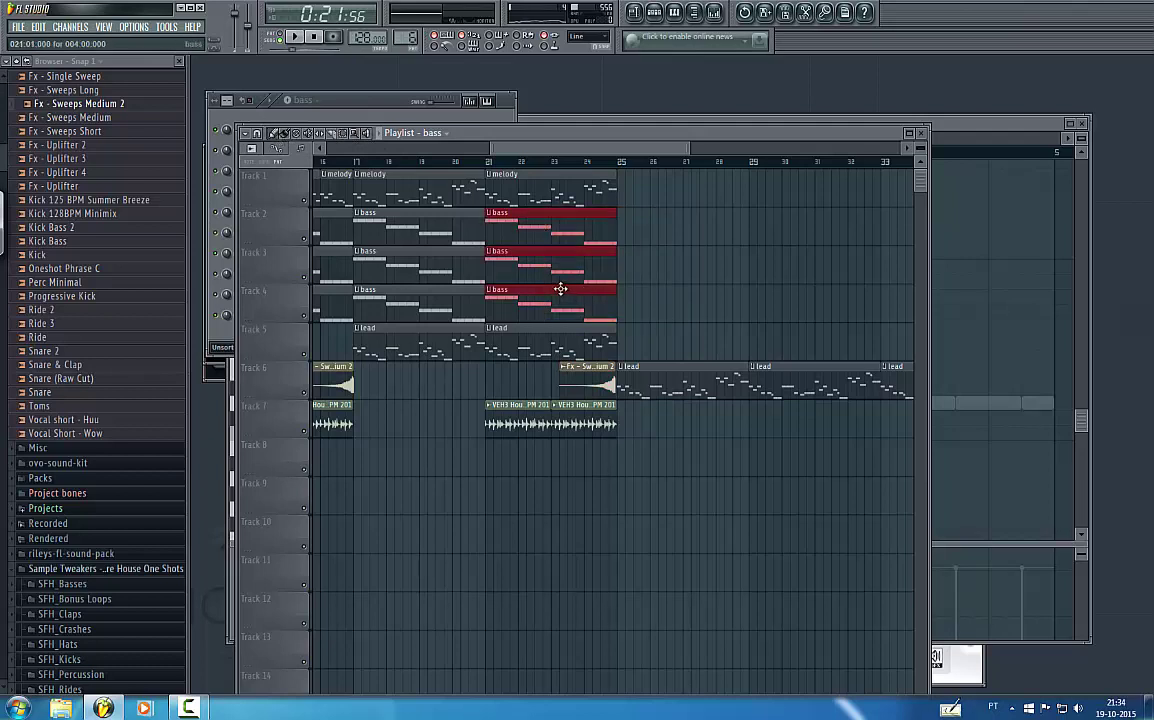
left_click_drag(561, 289, 551, 283)
mouse_move(365, 258)
left_mouse_down()
mouse_move(726, 255)
mouse_move(660, 258)
left_mouse_up()
left_click_drag(397, 268, 772, 273)
left_click_drag(673, 152, 765, 152)
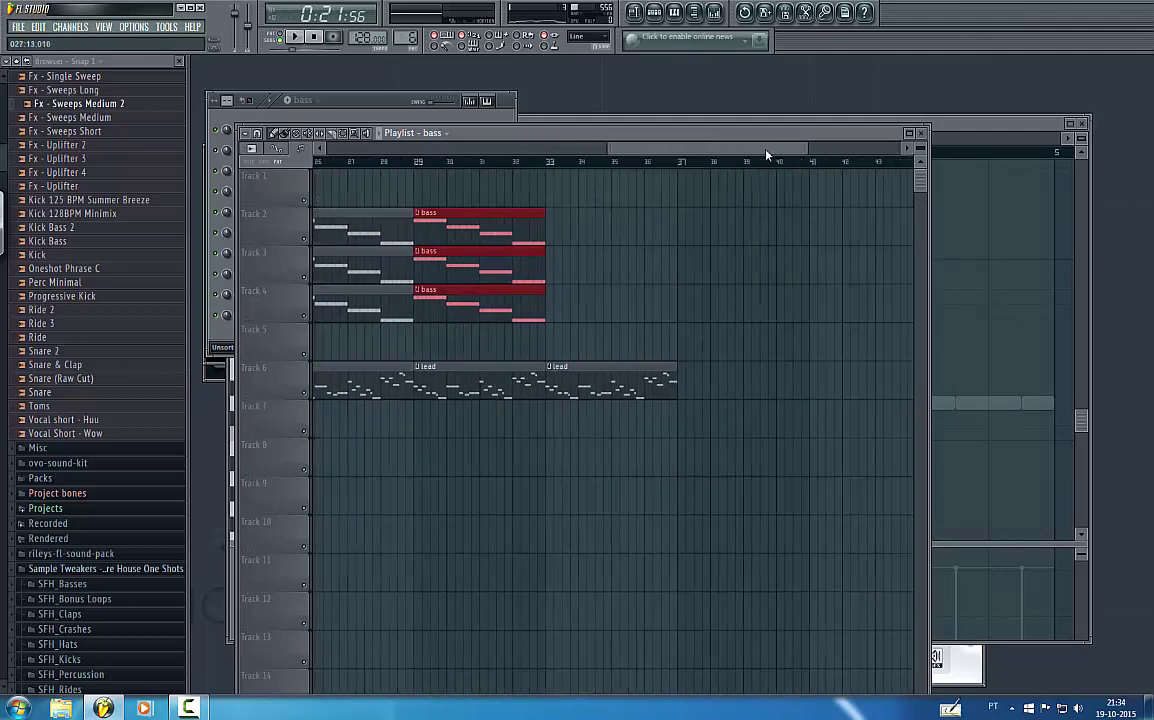
mouse_move(475, 258)
left_mouse_down()
mouse_move(407, 258)
mouse_move(601, 257)
left_mouse_up()
- Add the Ride 3 sample as a channel in Pattern 7 and fill every fourth step with it
left_click_drag(681, 153, 412, 153)
left_click(371, 104)
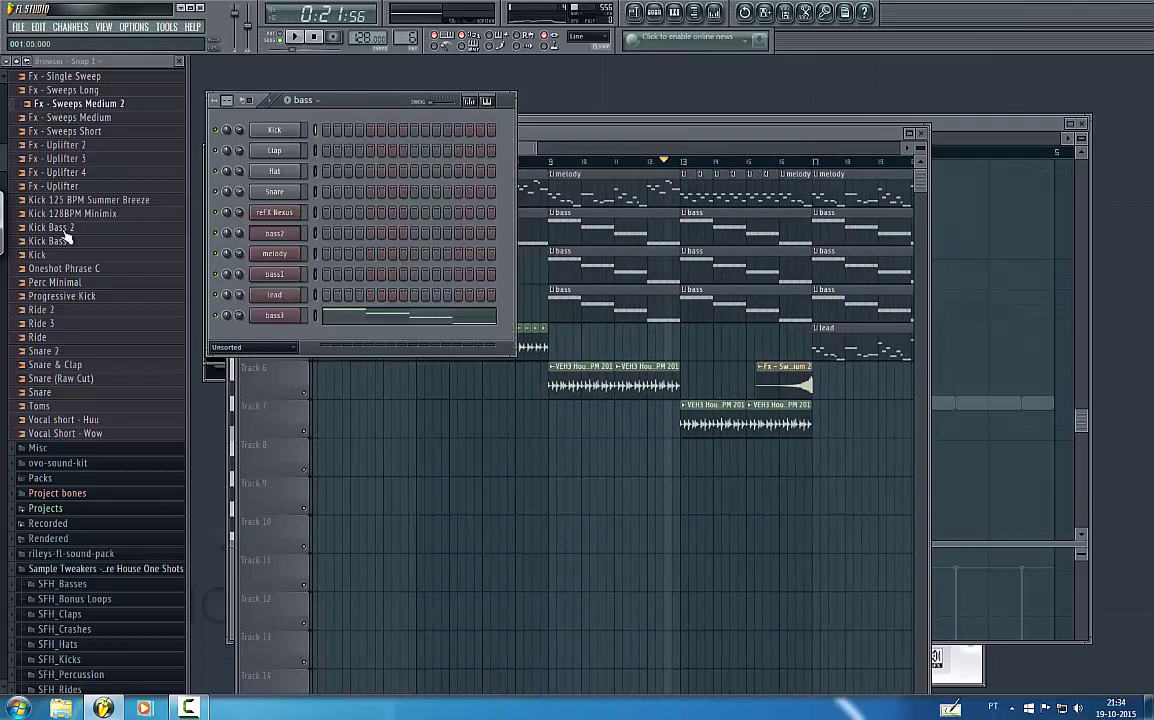
scroll(37, 330, "down", 20)
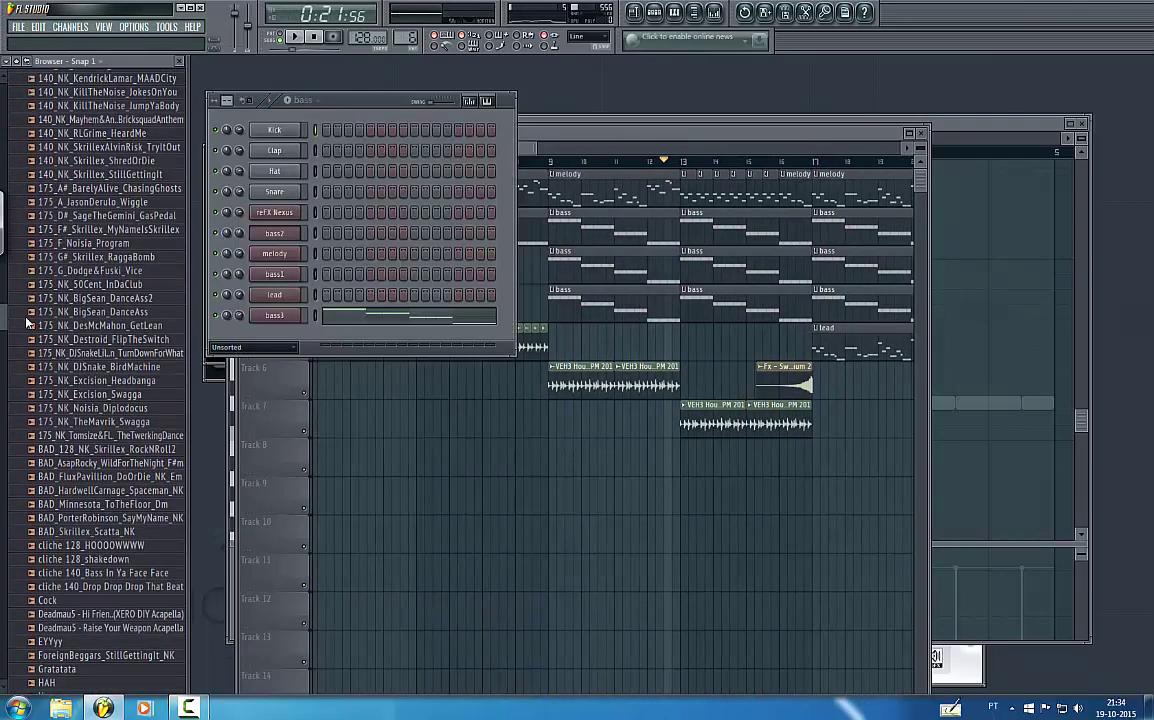
scroll(40, 318, "up", 20)
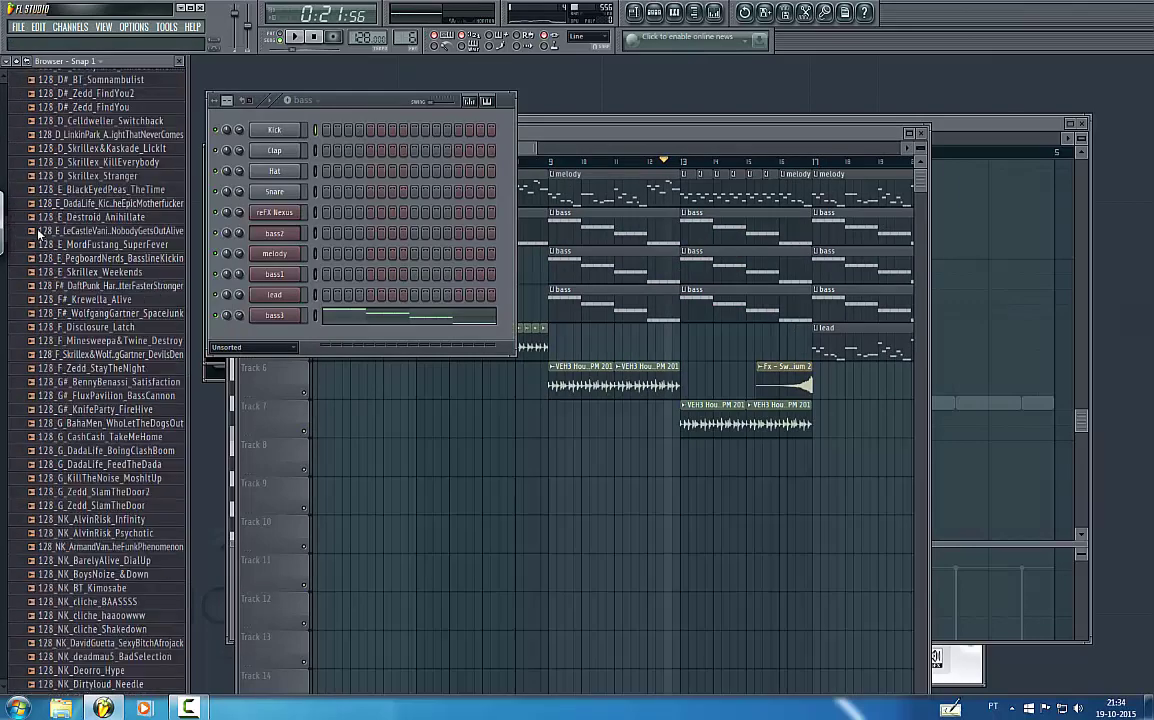
scroll(60, 170, "up", 5)
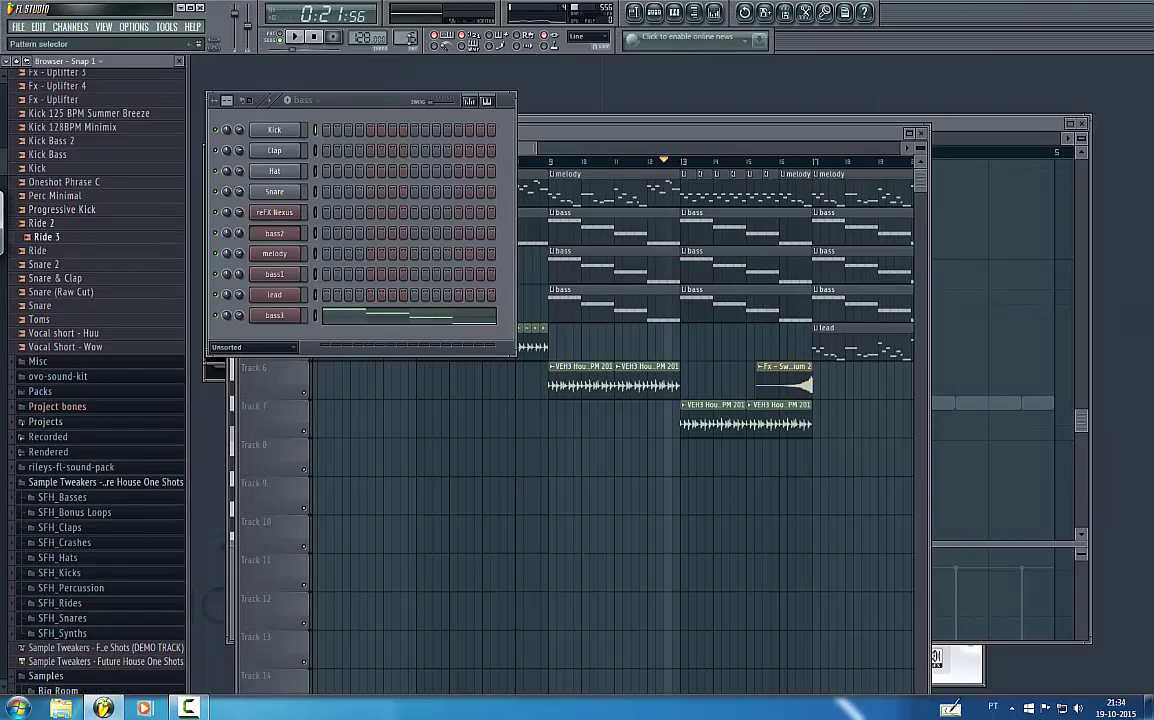
scroll(370, 36, "up", 1)
left_click_drag(44, 249, 246, 303)
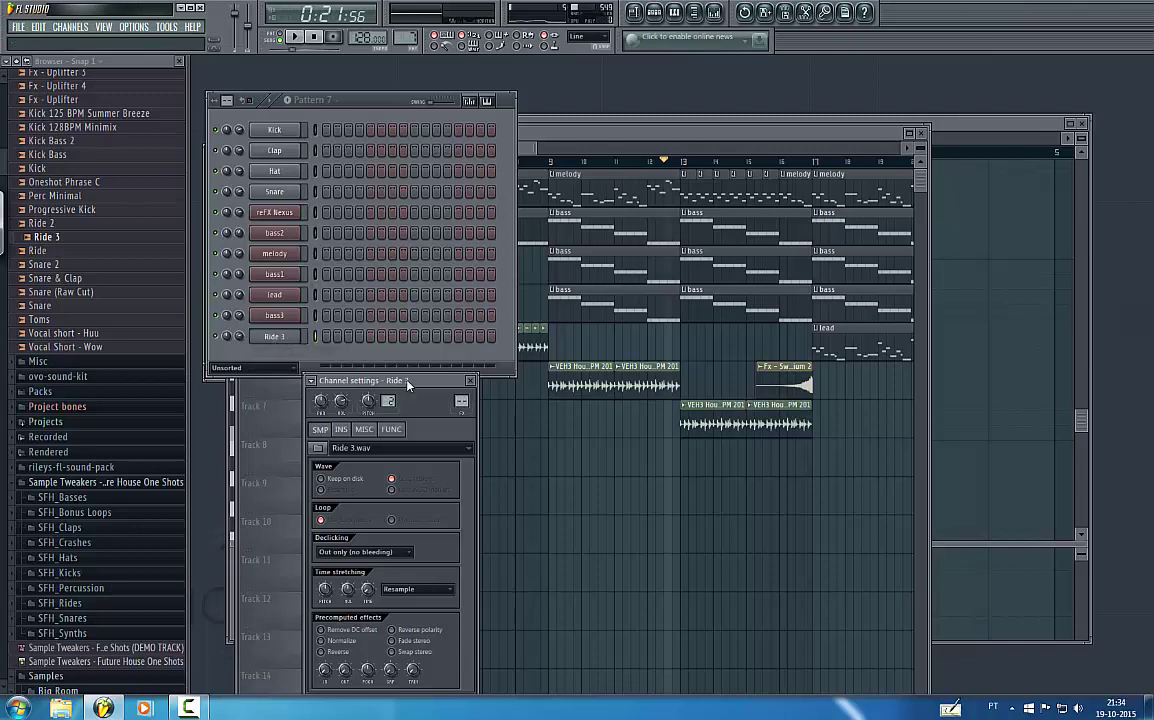
left_click_drag(407, 384, 421, 282)
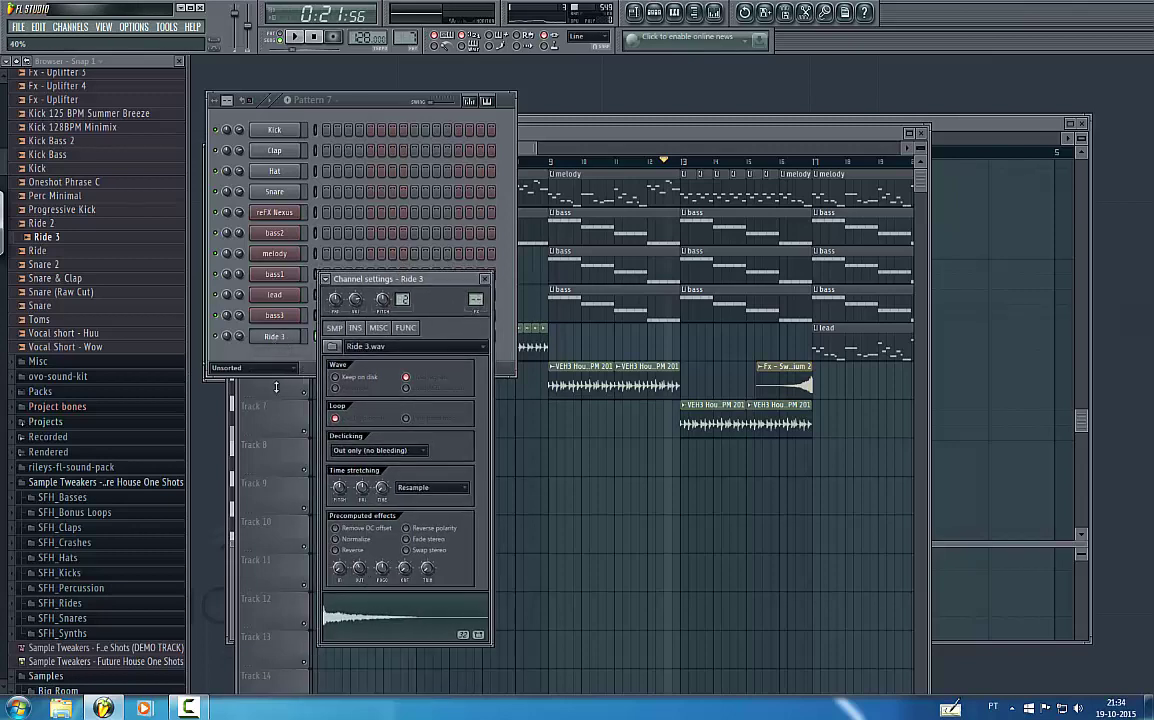
right_click(274, 338)
left_click(340, 446)
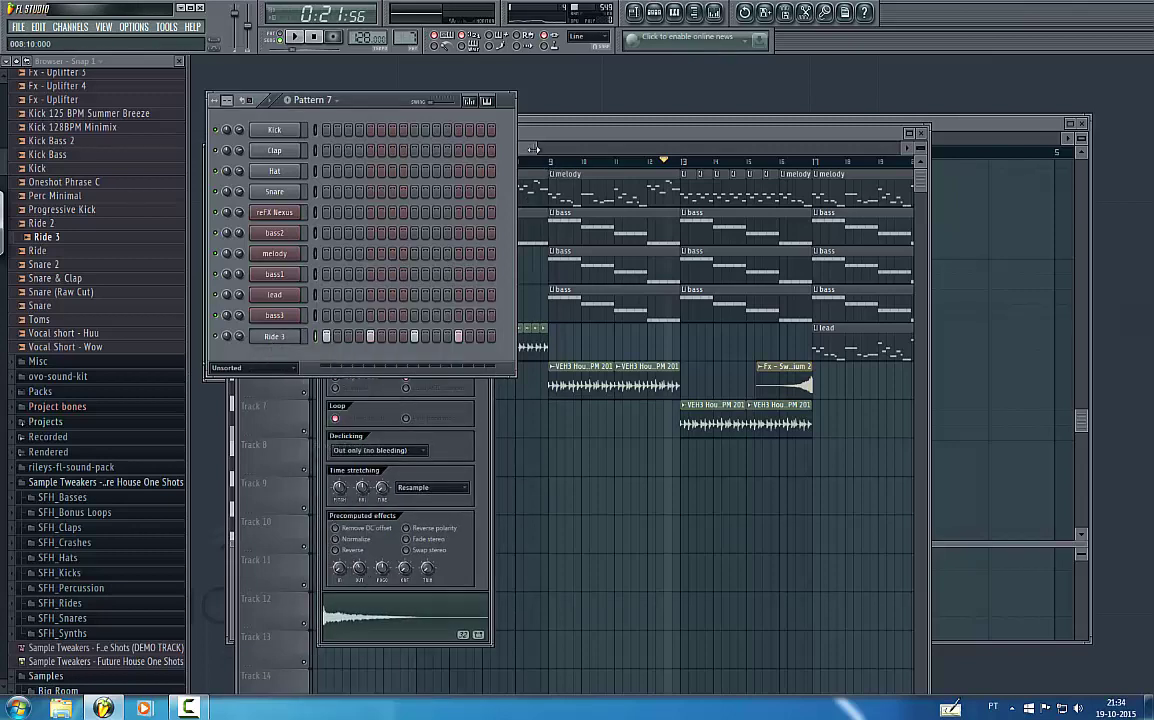
- Place Pattern 7 clips back to back on Track 8 from bar 25 to the end of bar 36
left_click_drag(522, 148, 732, 150)
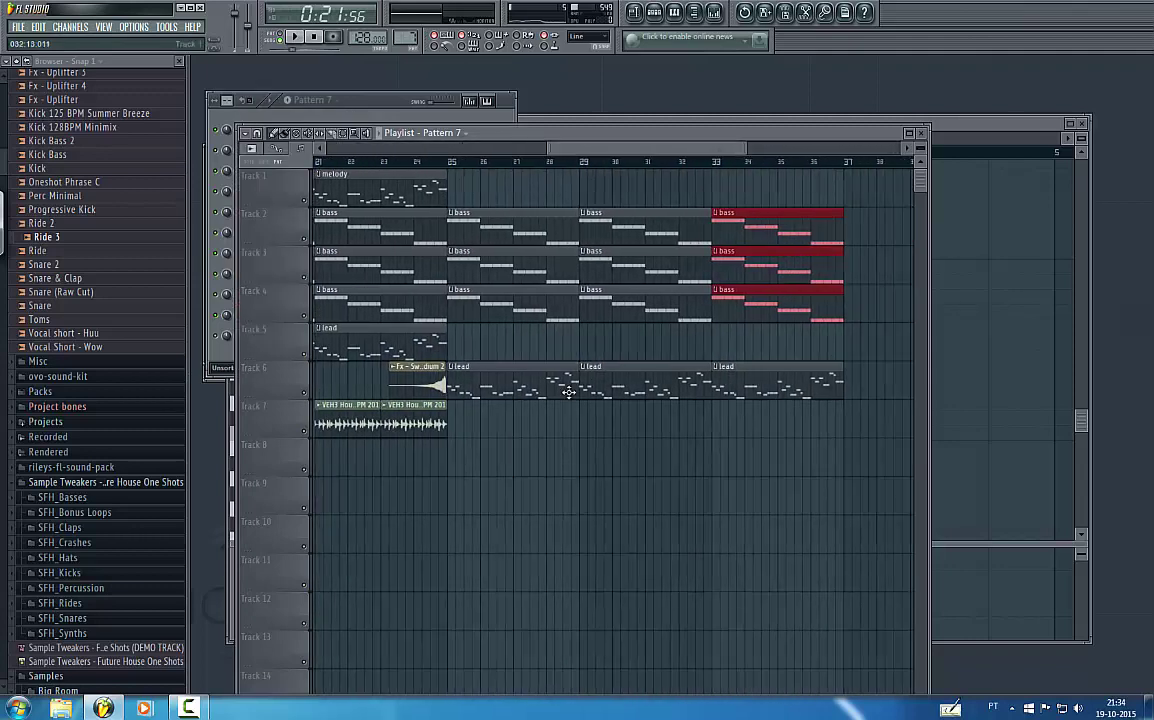
left_click(453, 468)
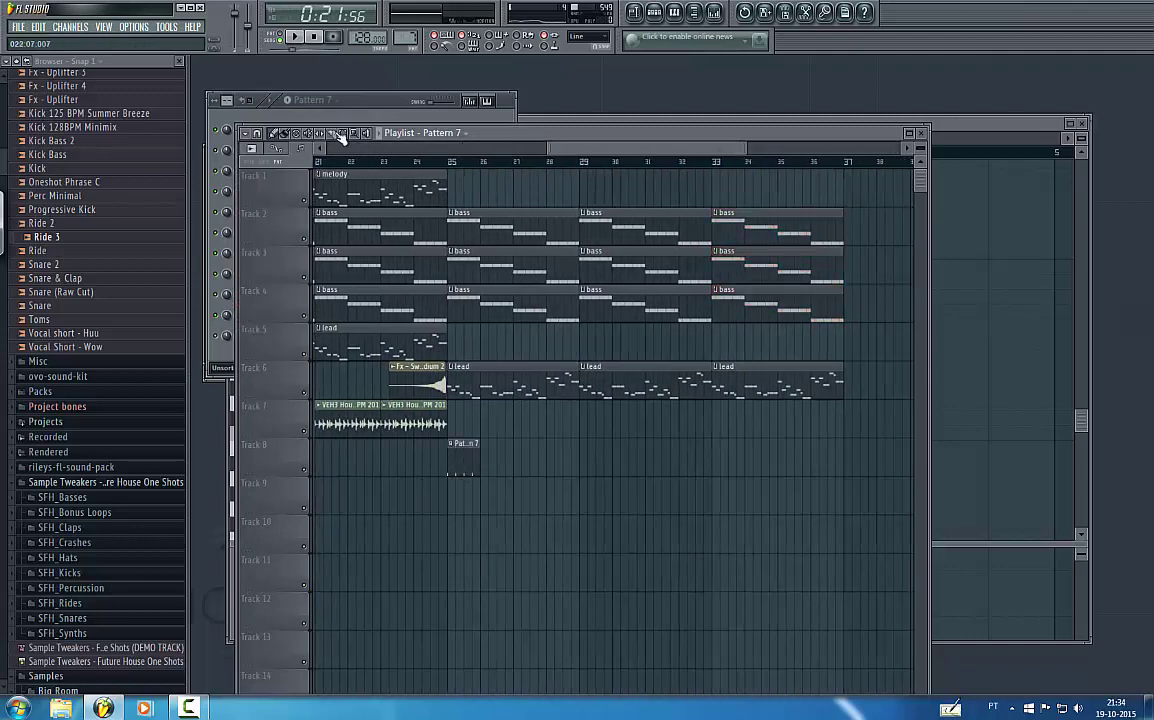
left_click_drag(487, 462, 841, 457)
- Add VDE3 128 BPM Sugar Kick clips at bars 25, 29 and 33 on Track 10
left_click_drag(2, 415, 2, 680)
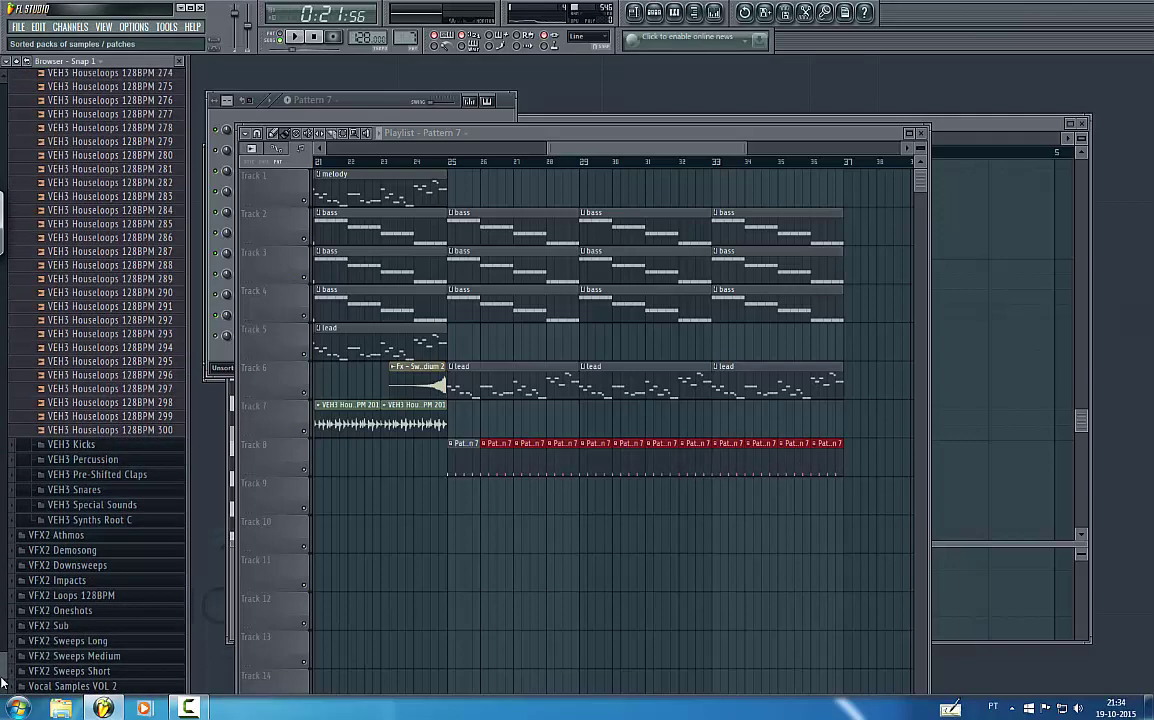
left_click_drag(10, 598, 15, 473)
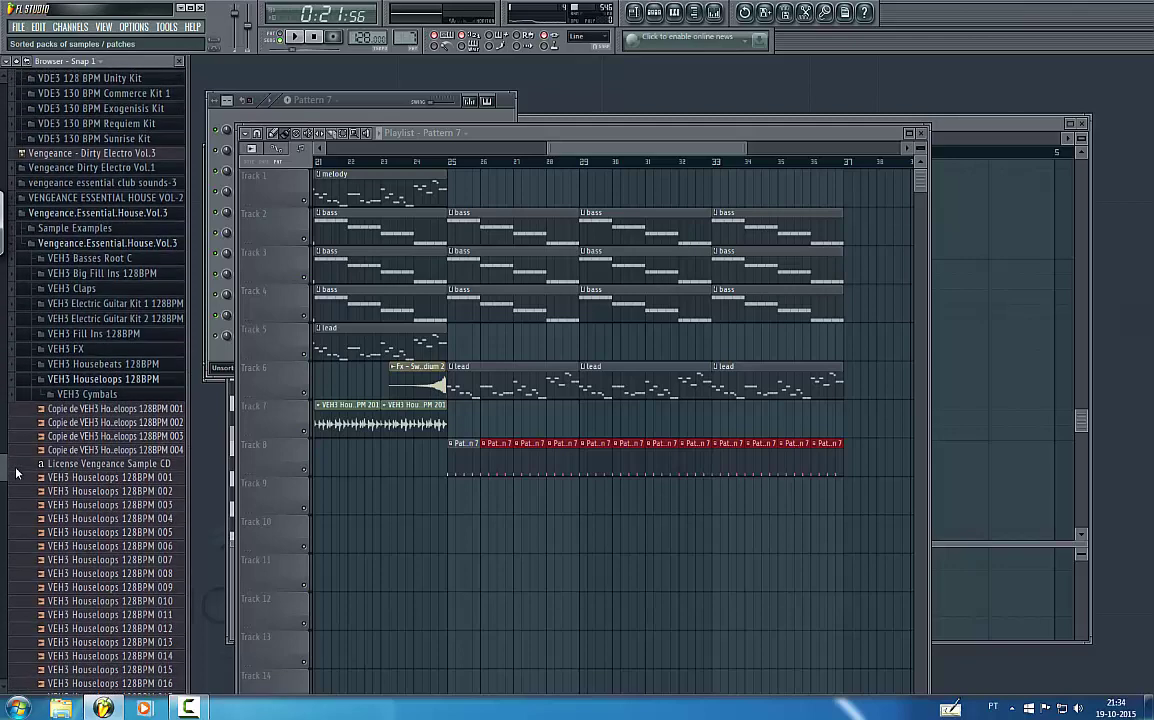
left_click(148, 243)
scroll(122, 384, "up", 3)
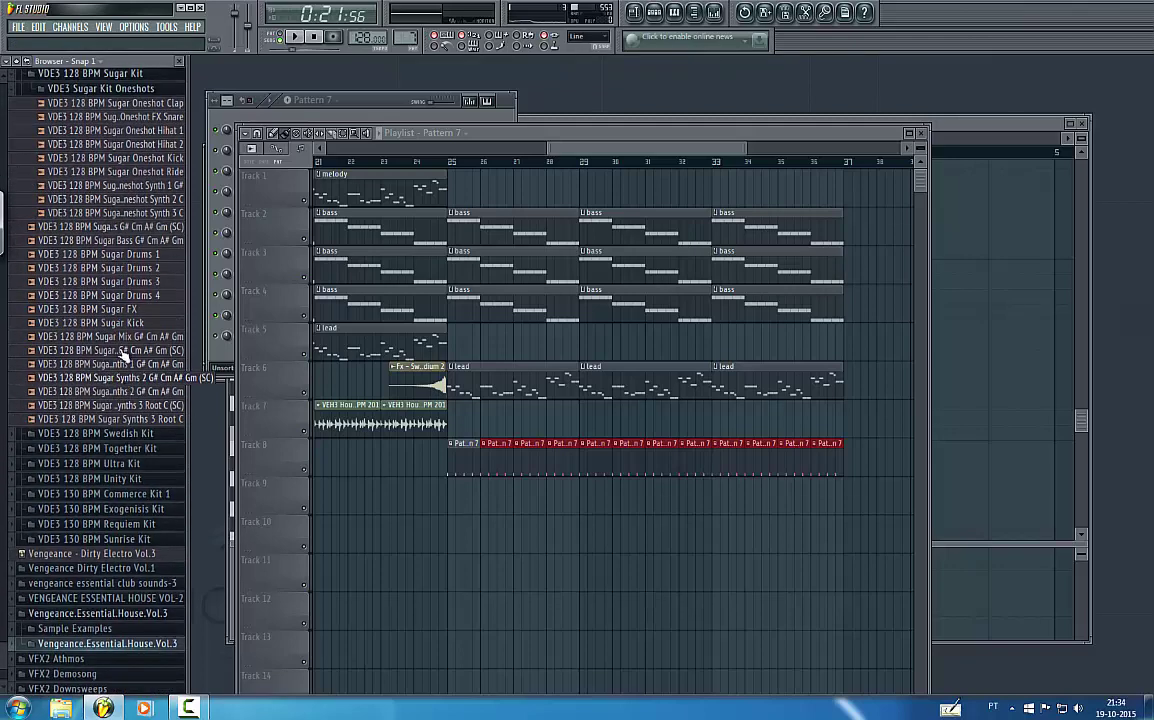
left_click(122, 324)
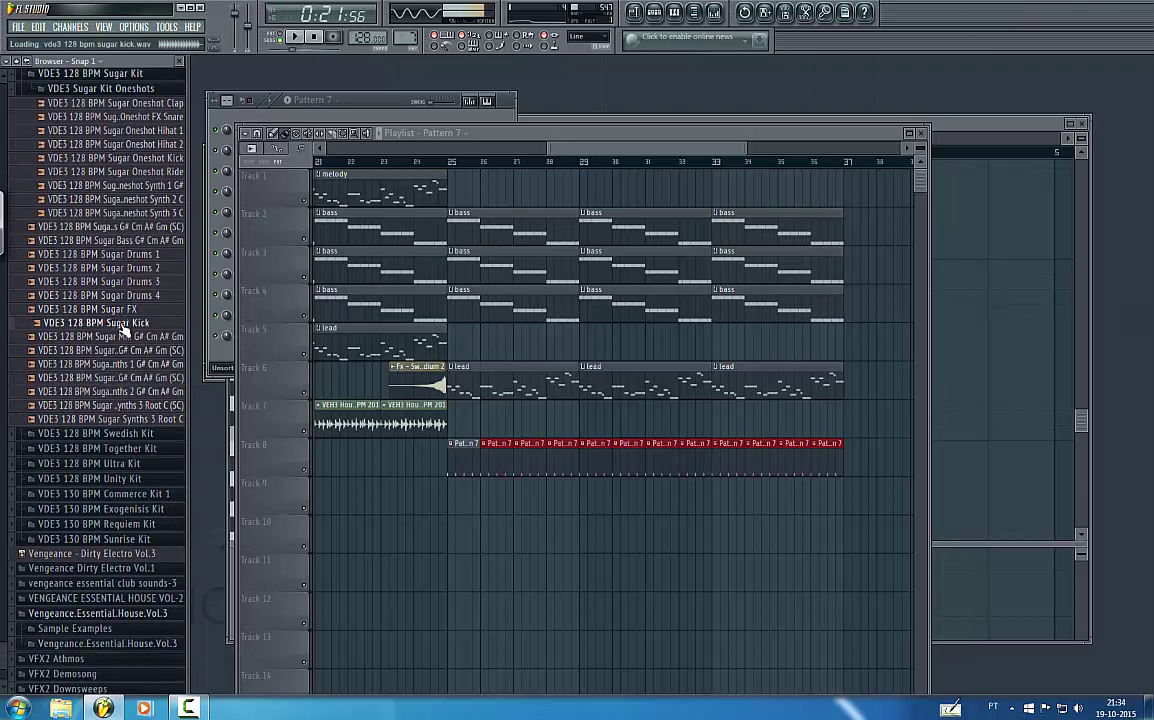
left_click_drag(124, 330, 451, 540)
left_click_drag(587, 539, 785, 551)
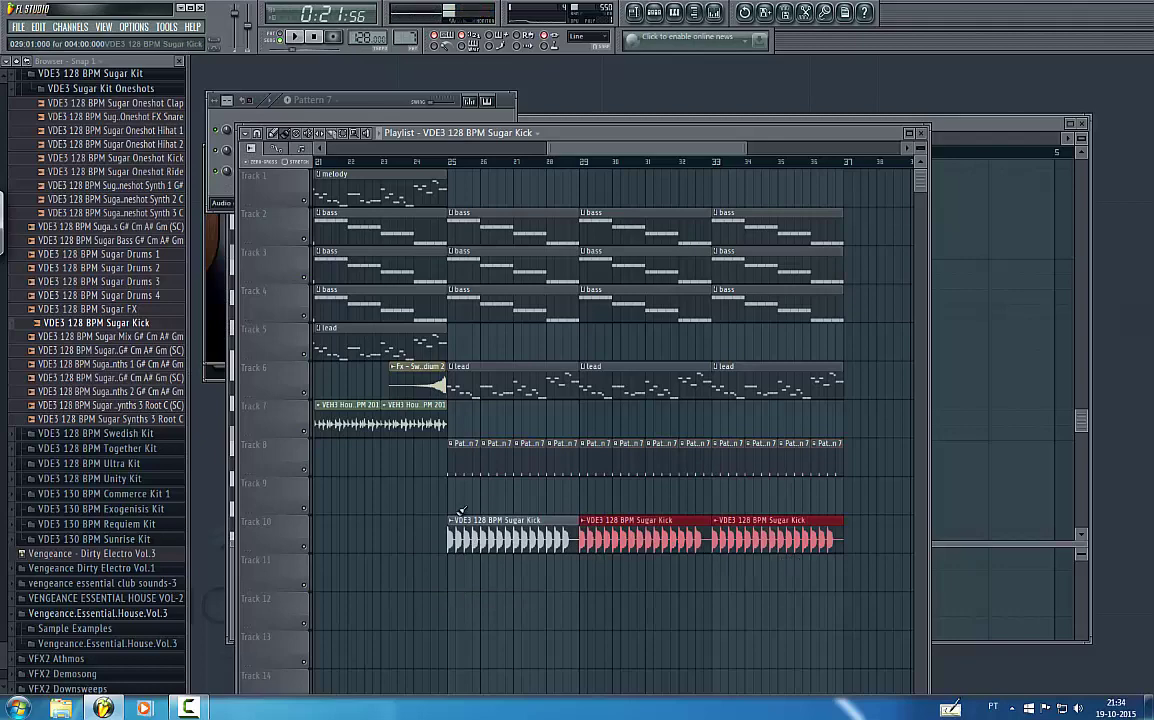
- Route the Sugar Kick channel to mixer Insert 8 and load Fruity Parametric EQ 2 in its first effect slot
double_click(494, 540)
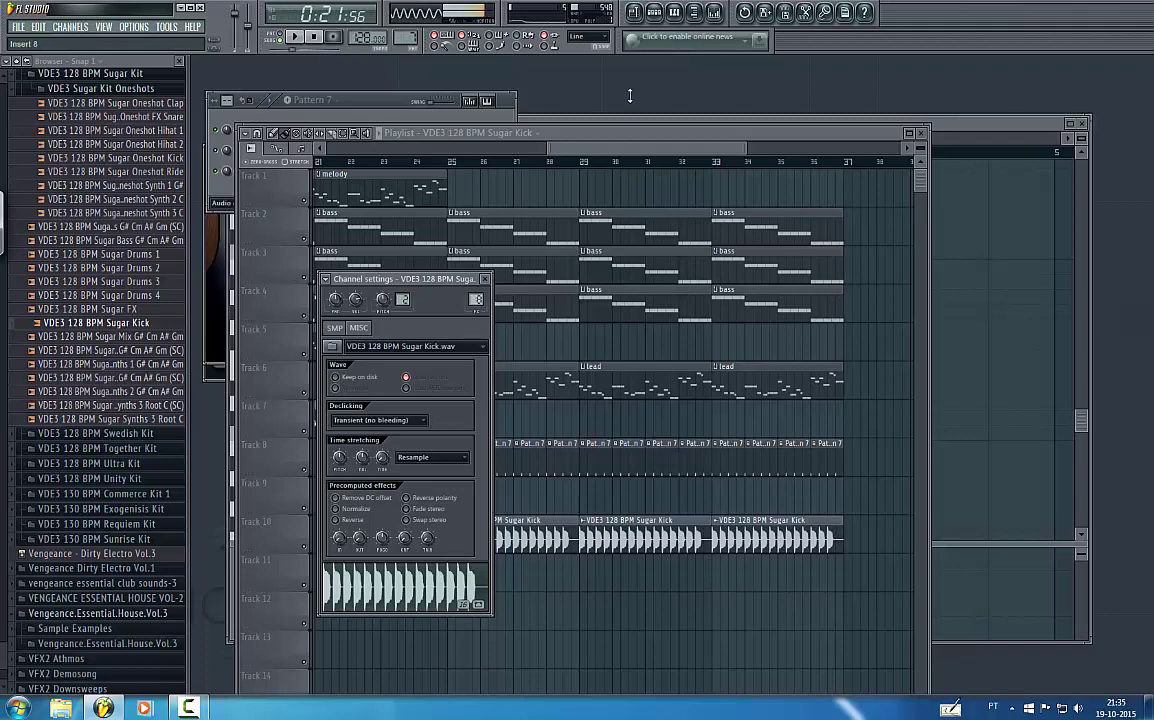
left_click(718, 13)
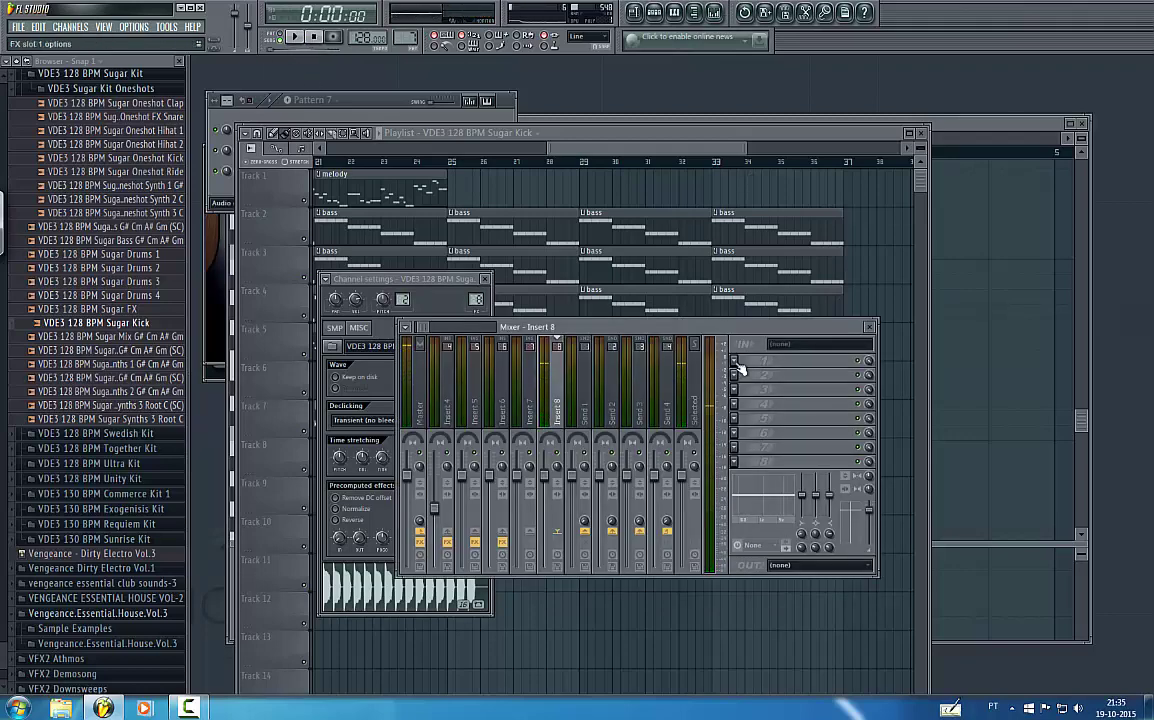
left_click(735, 362)
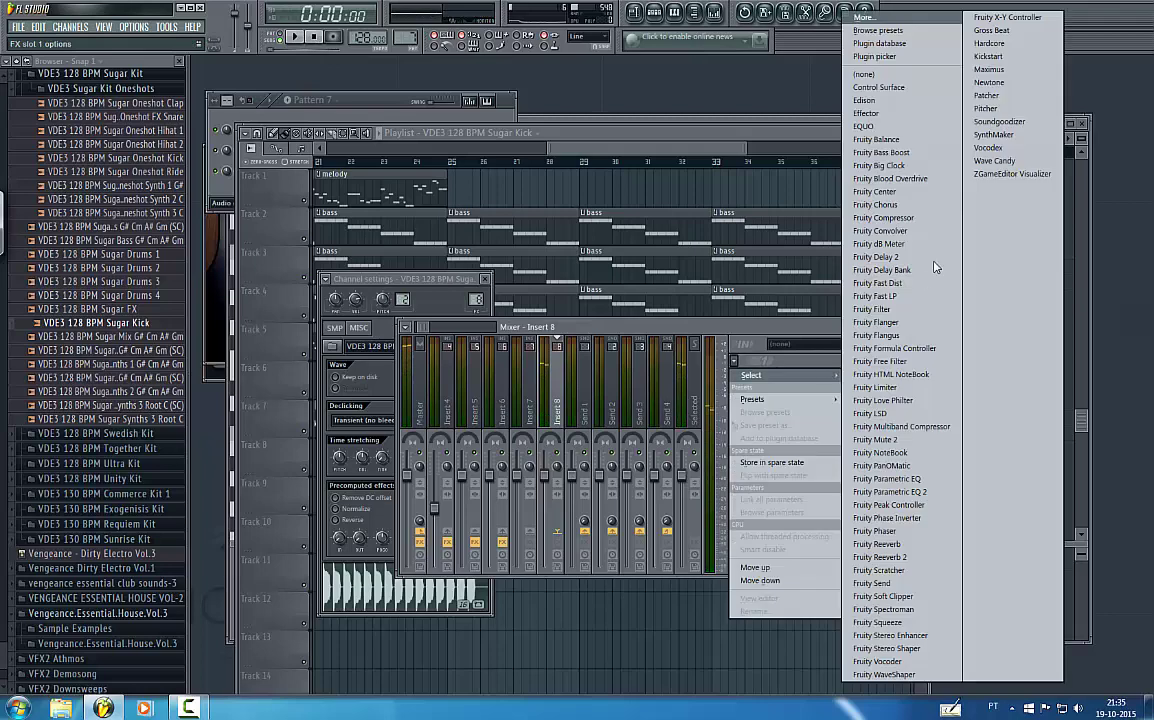
left_click(909, 484)
left_click(736, 362)
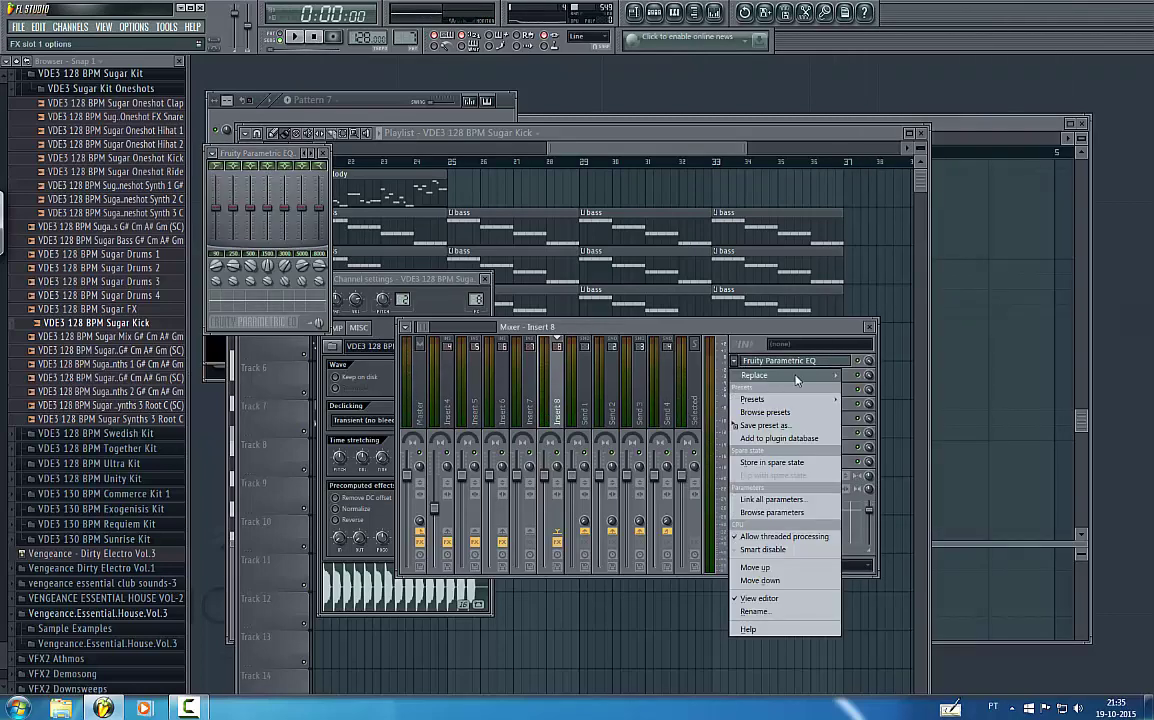
mouse_move(797, 378)
left_click(878, 561)
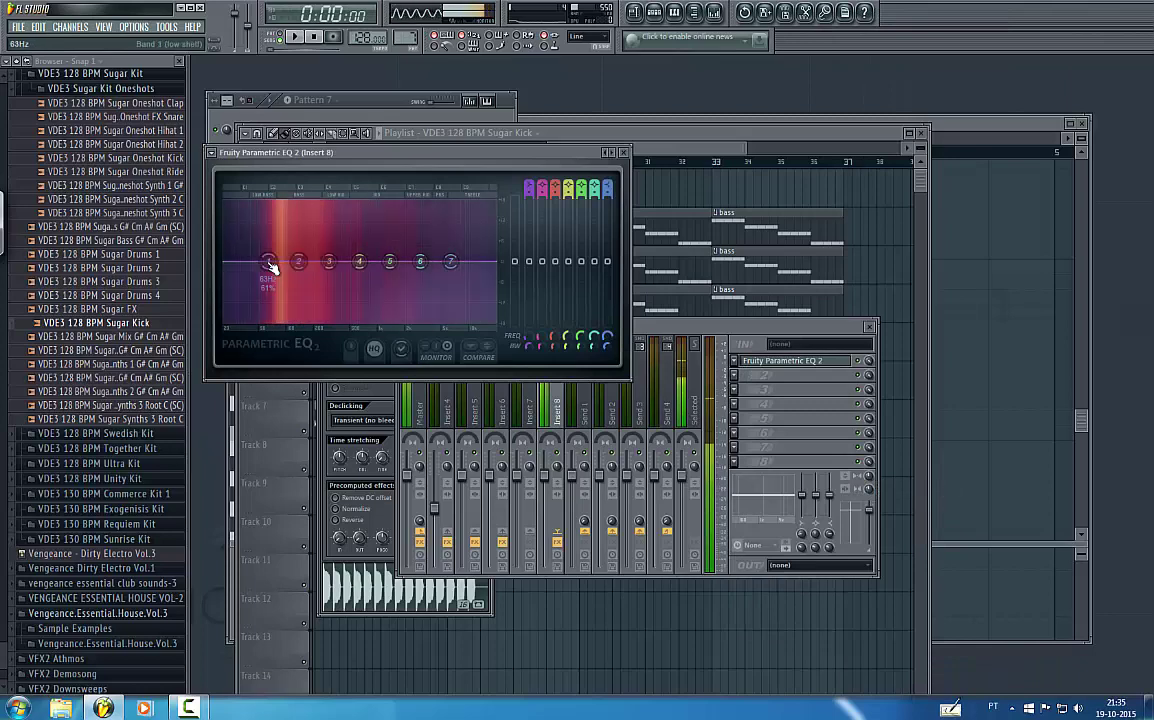
- Shape the kick's EQ curve by cutting band 1, boosting band 2 and cutting band 3
left_click_drag(298, 261, 241, 303)
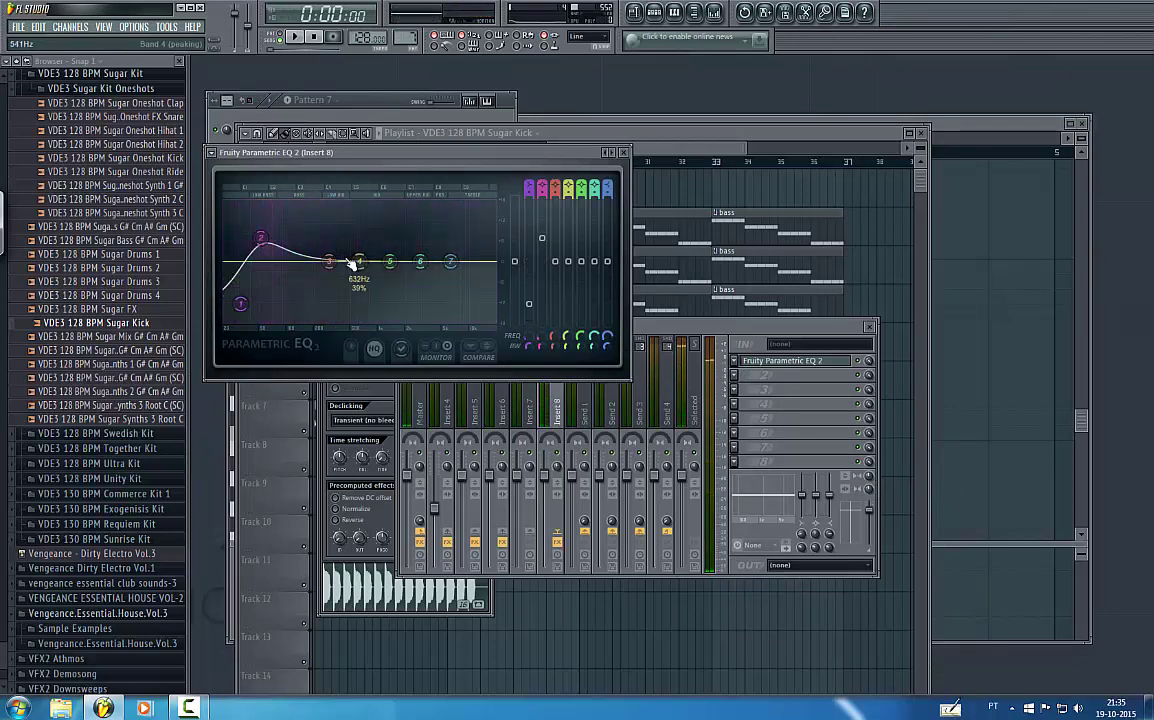
mouse_move(329, 261)
left_mouse_down()
mouse_move(321, 248)
mouse_move(321, 281)
left_mouse_up()
left_click_drag(261, 237, 286, 215)
left_click_drag(286, 233, 288, 238)
left_click_drag(322, 282, 325, 293)
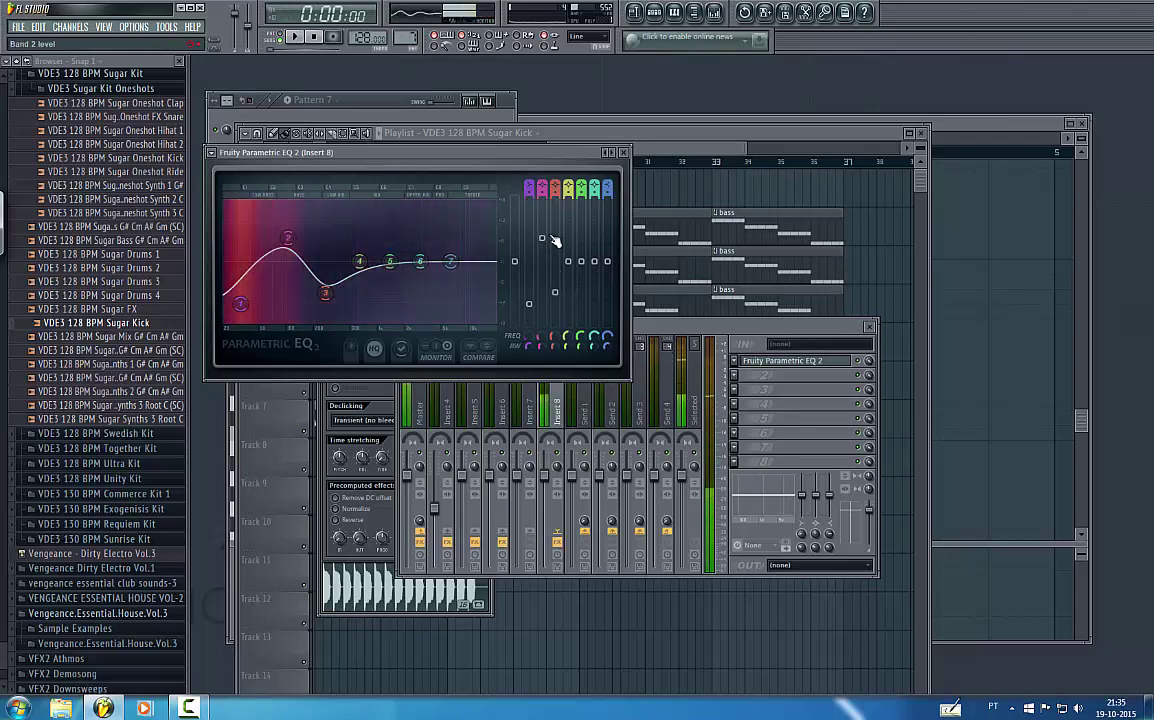
- Load Soundgoodizer in the second effect slot of Insert 8 and return to the playlist
left_click(741, 380)
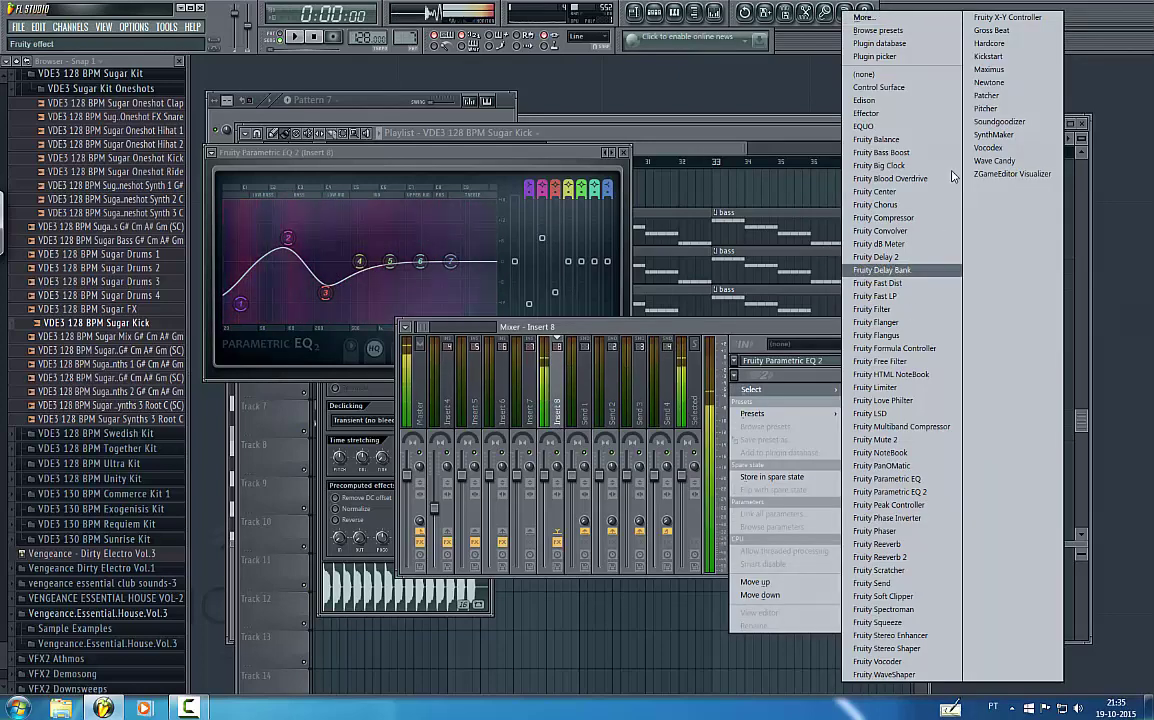
left_click(990, 116)
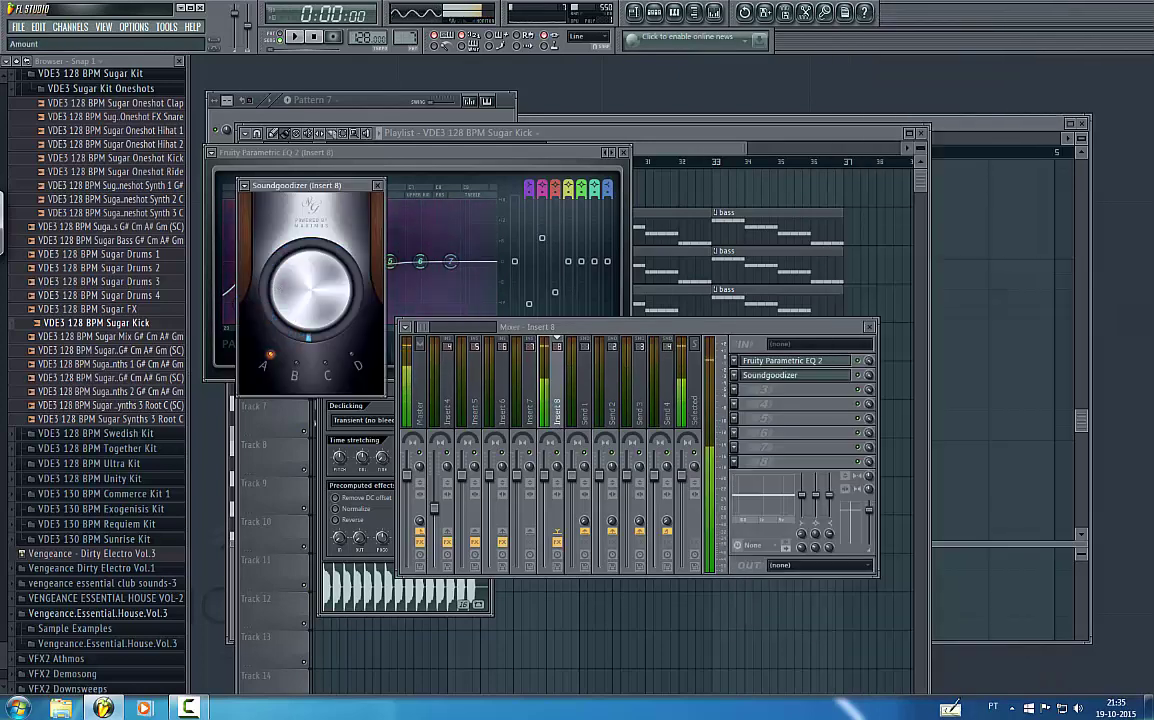
left_click(685, 148)
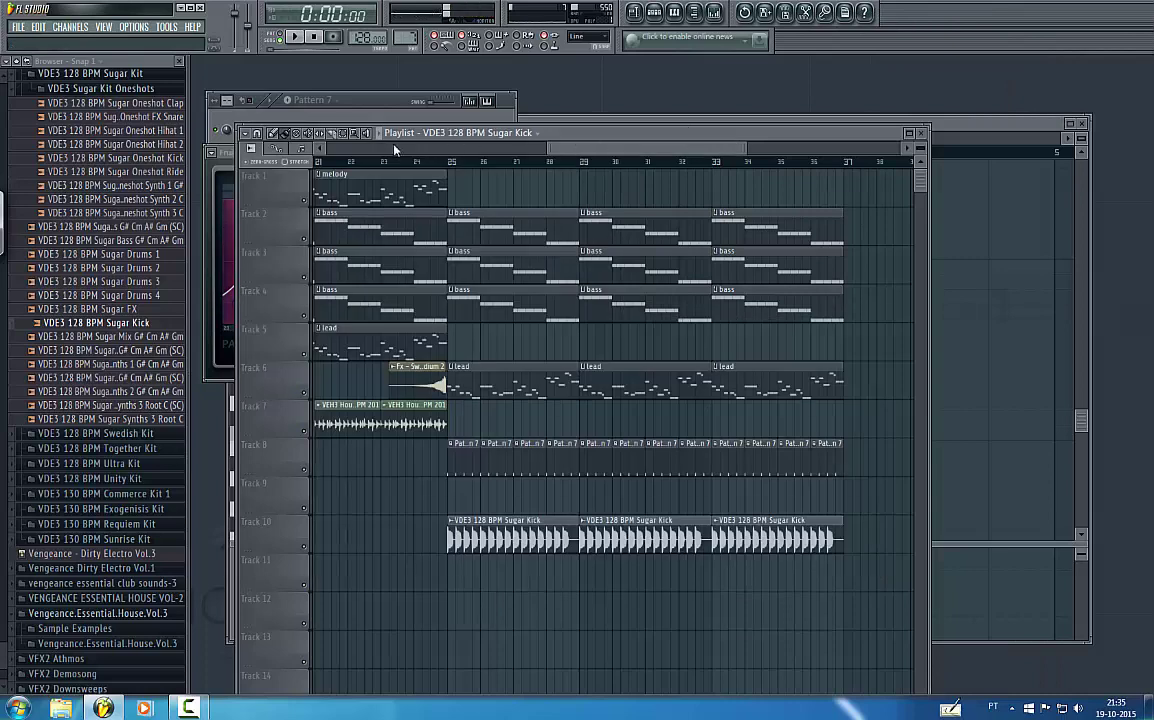
- Add the VFX2 Impacts 17 sample on Track 9, reverse it and align its end with bar 25
left_click_drag(598, 150, 556, 149)
left_click_drag(4, 664, 4, 668)
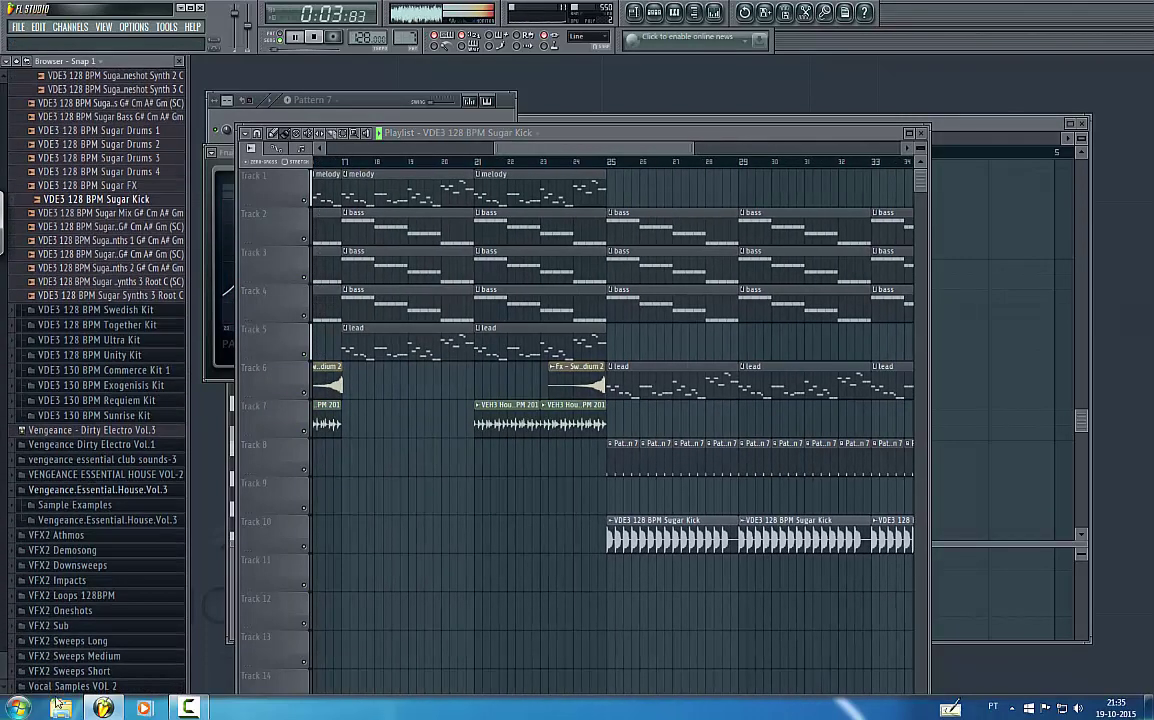
left_click(57, 580)
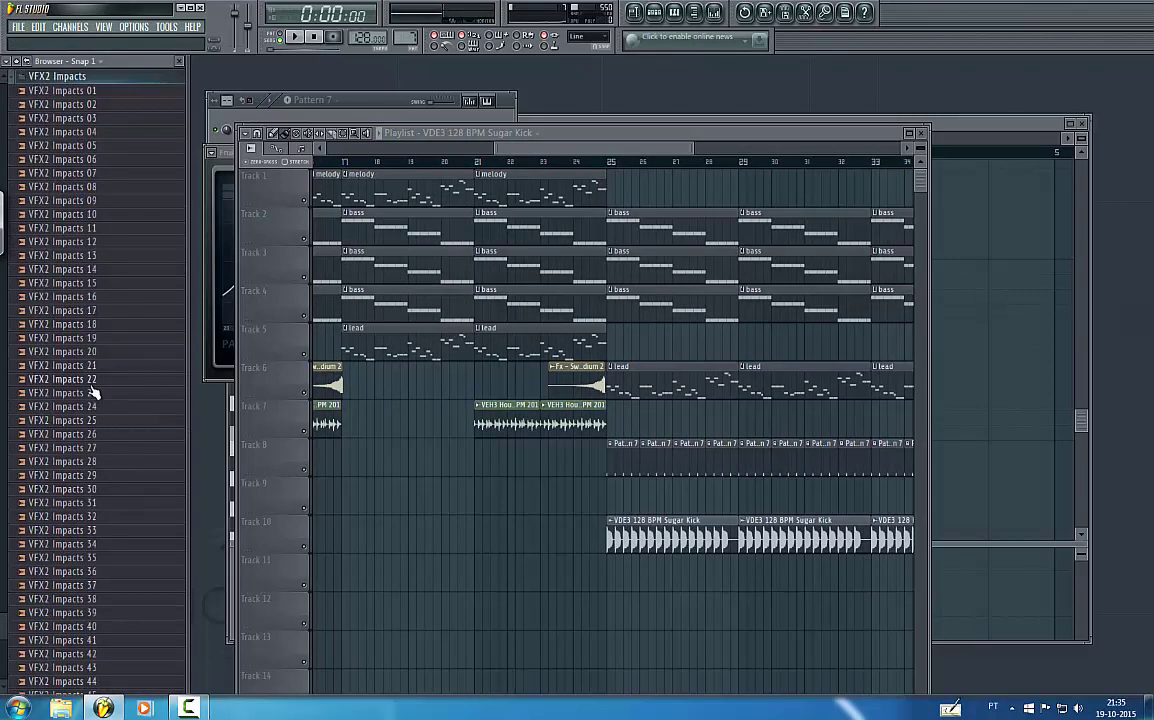
left_click(68, 420)
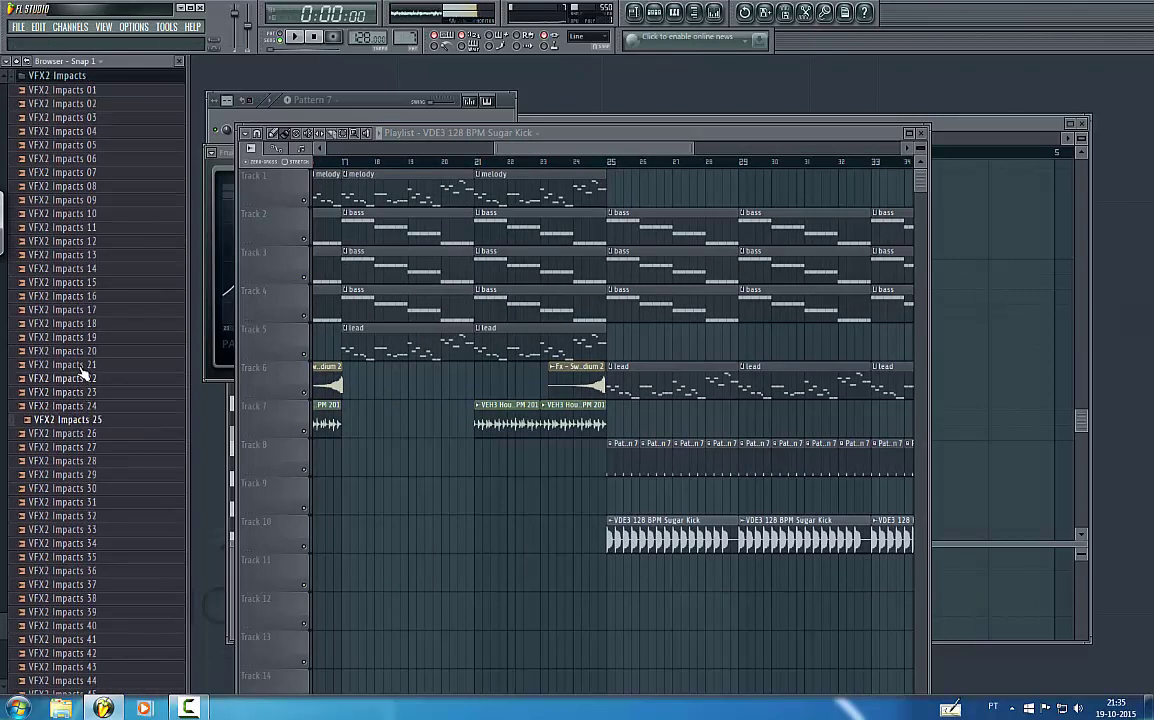
left_click(80, 311)
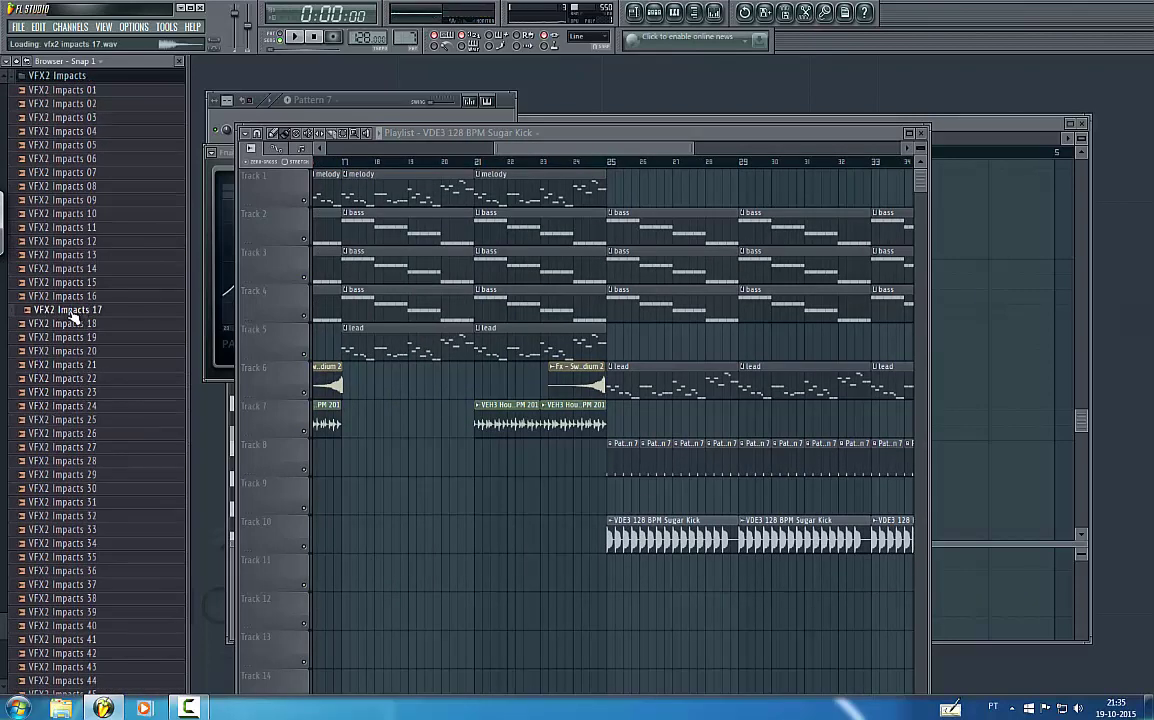
left_click_drag(75, 318, 622, 495)
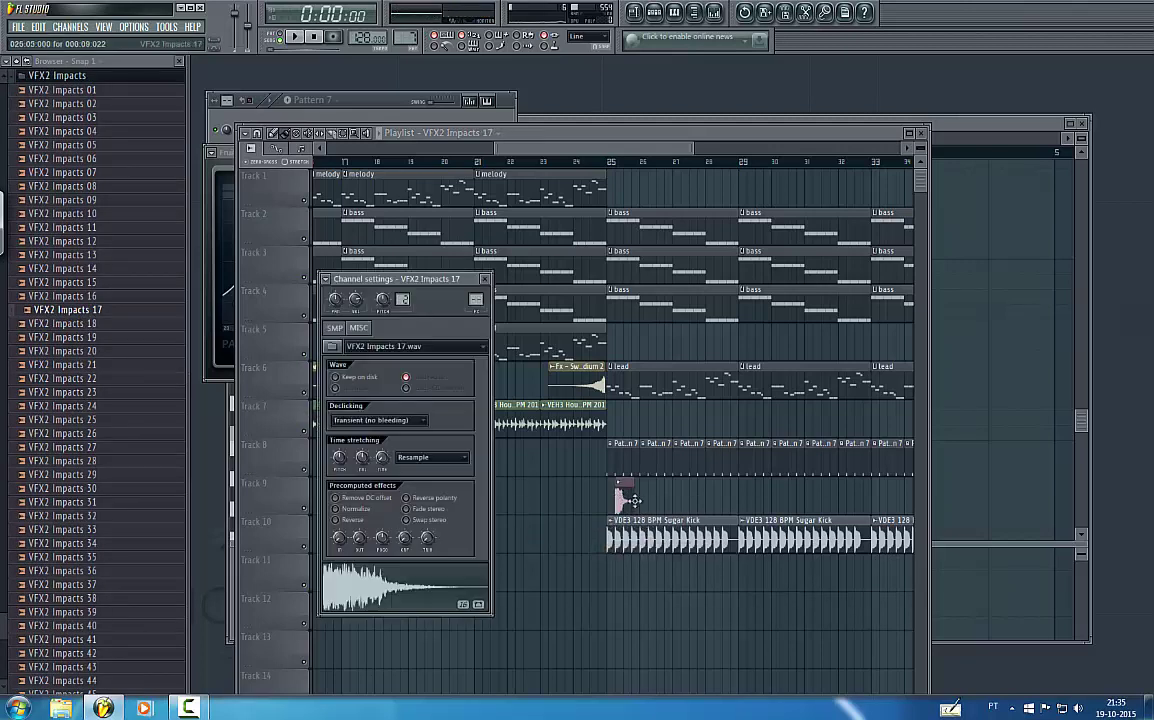
left_click(352, 521)
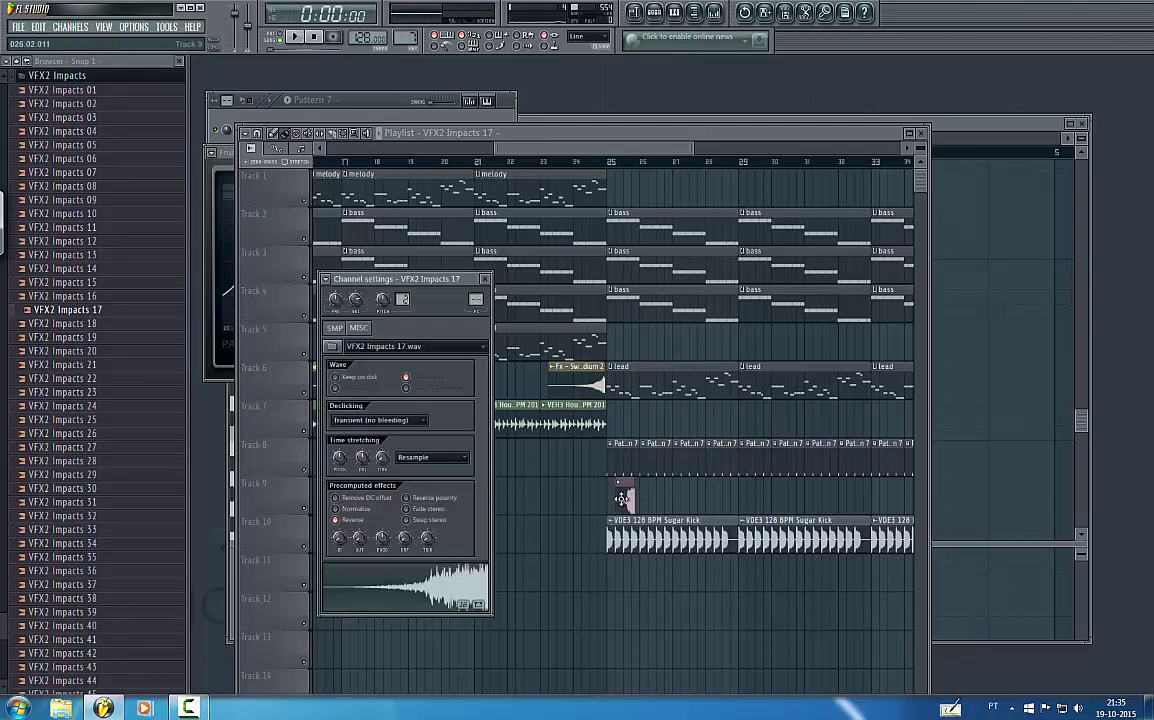
left_click_drag(625, 498, 607, 498)
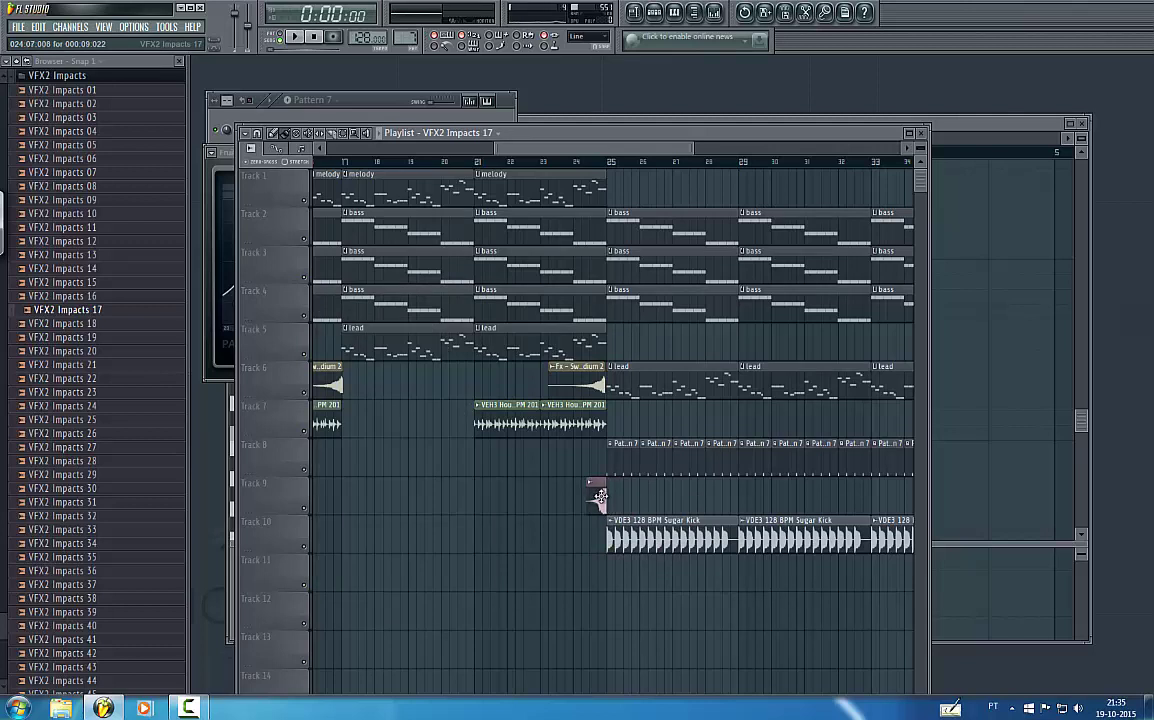
- Audition the VFX2 impacts, then place VFX2 Impacts 33 on Track 11 and VFX2 Impacts 32 on Track 12, both at bar 17
left_click(66, 530)
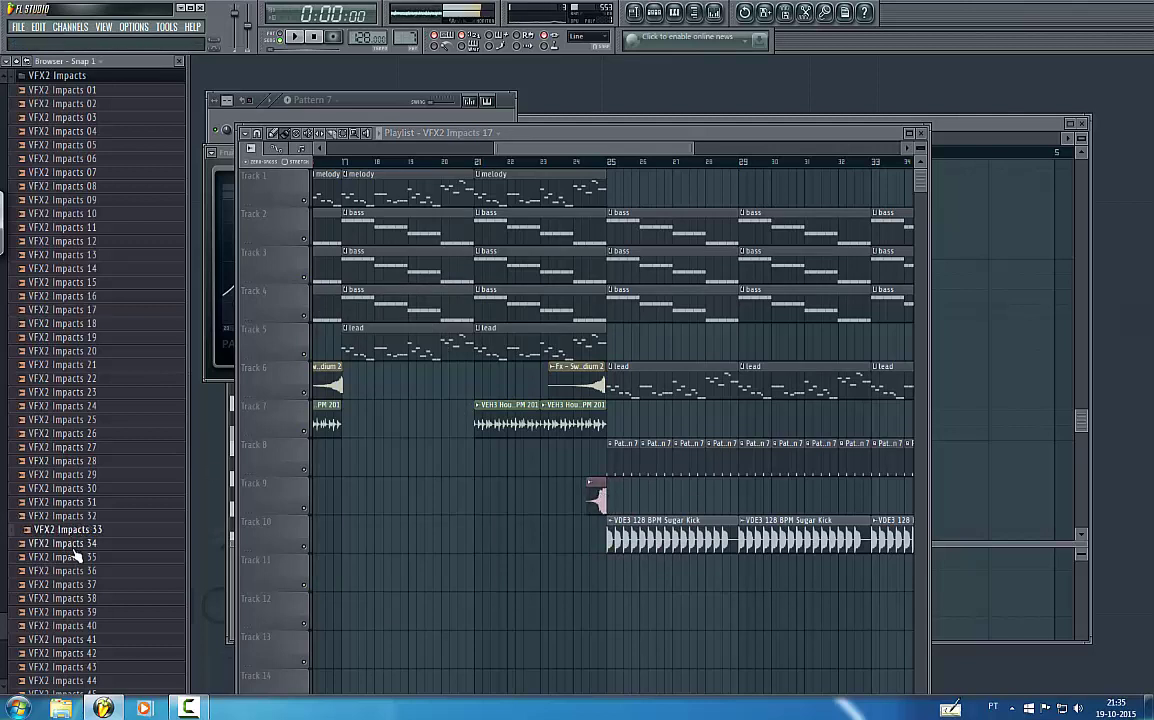
left_click(73, 542)
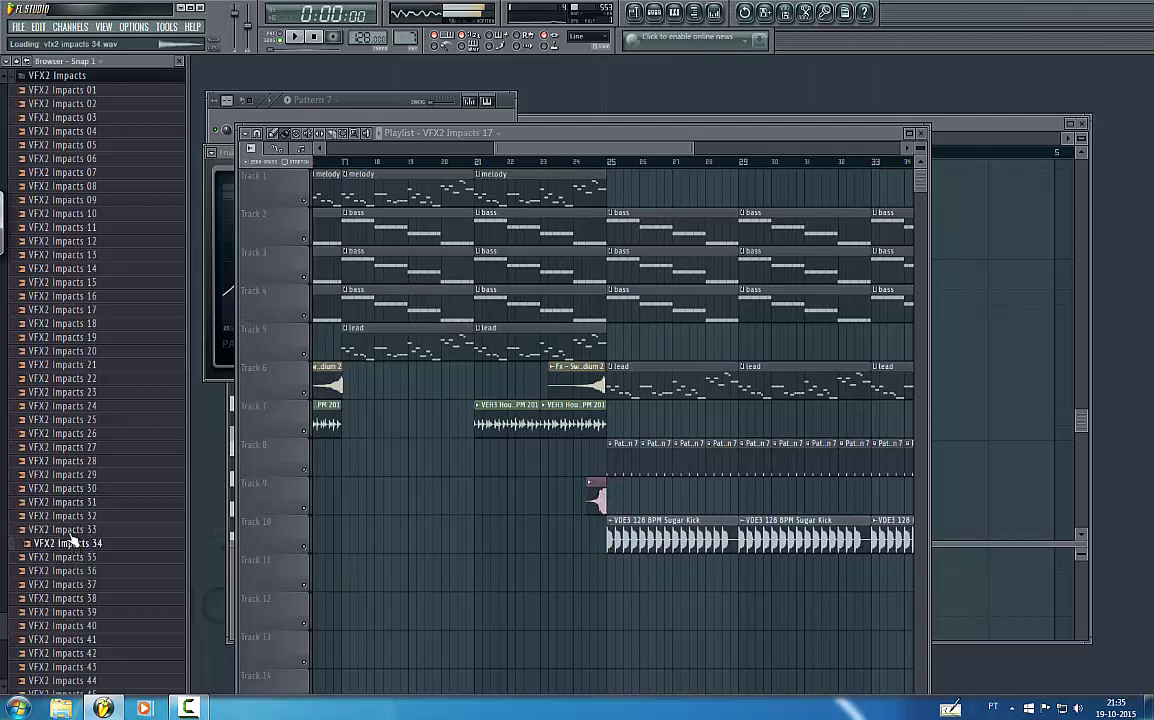
left_click_drag(62, 529, 343, 585)
left_click(50, 516)
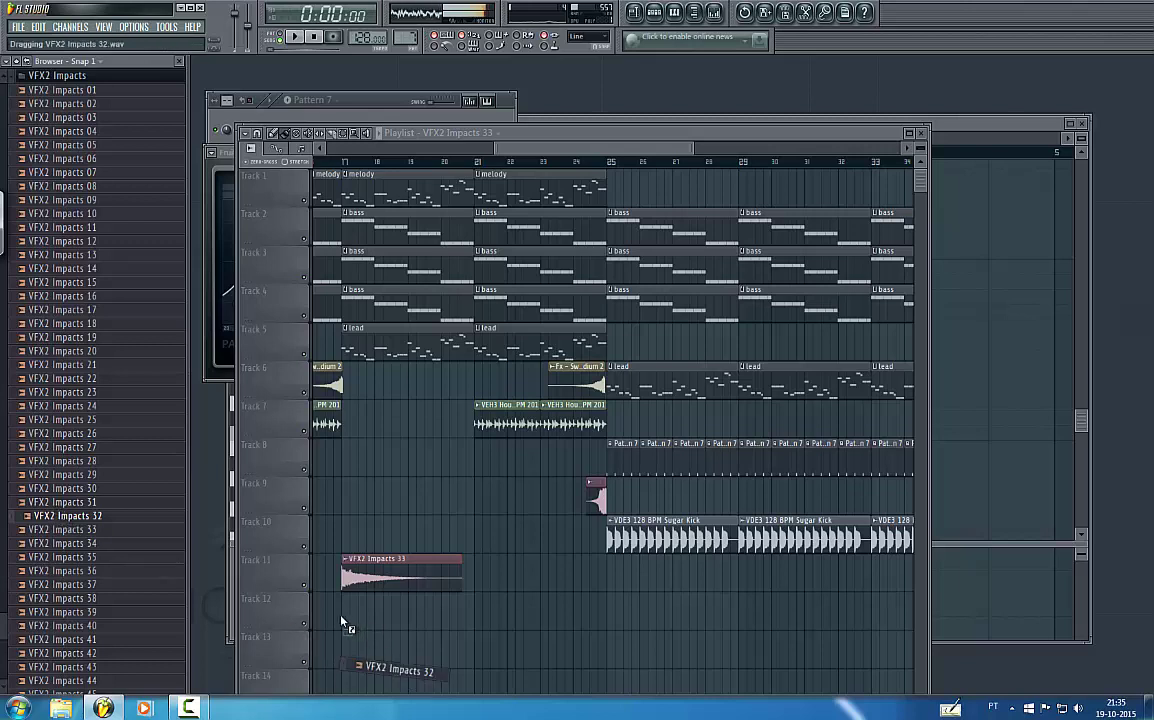
left_click_drag(343, 625, 343, 622)
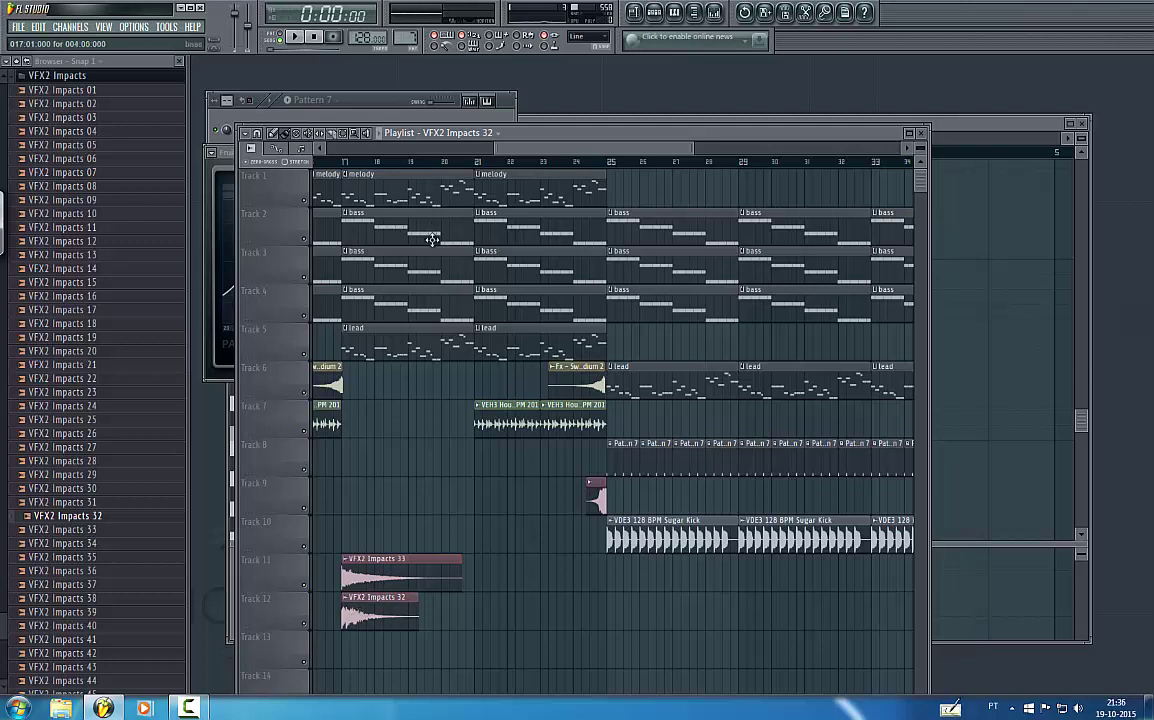
- Lower the channel volume of VFX2 Impacts 32 and set the channel volume of VFX2 Impacts 33 to 52%
double_click(351, 617)
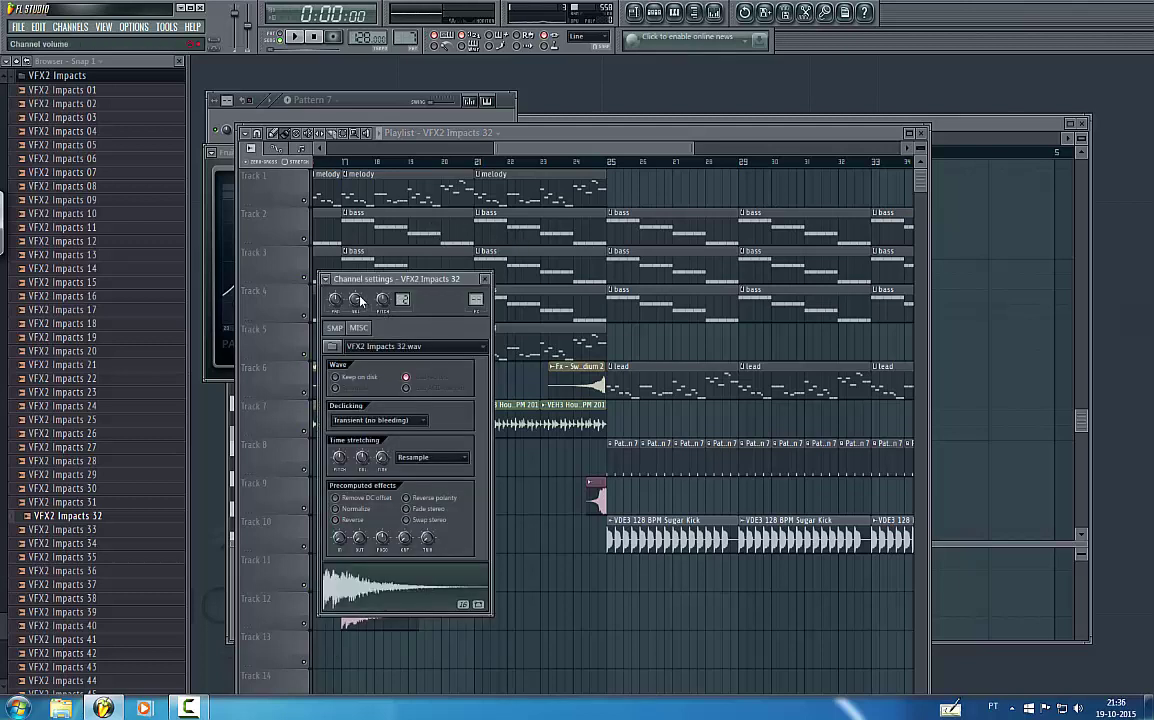
left_click(531, 138)
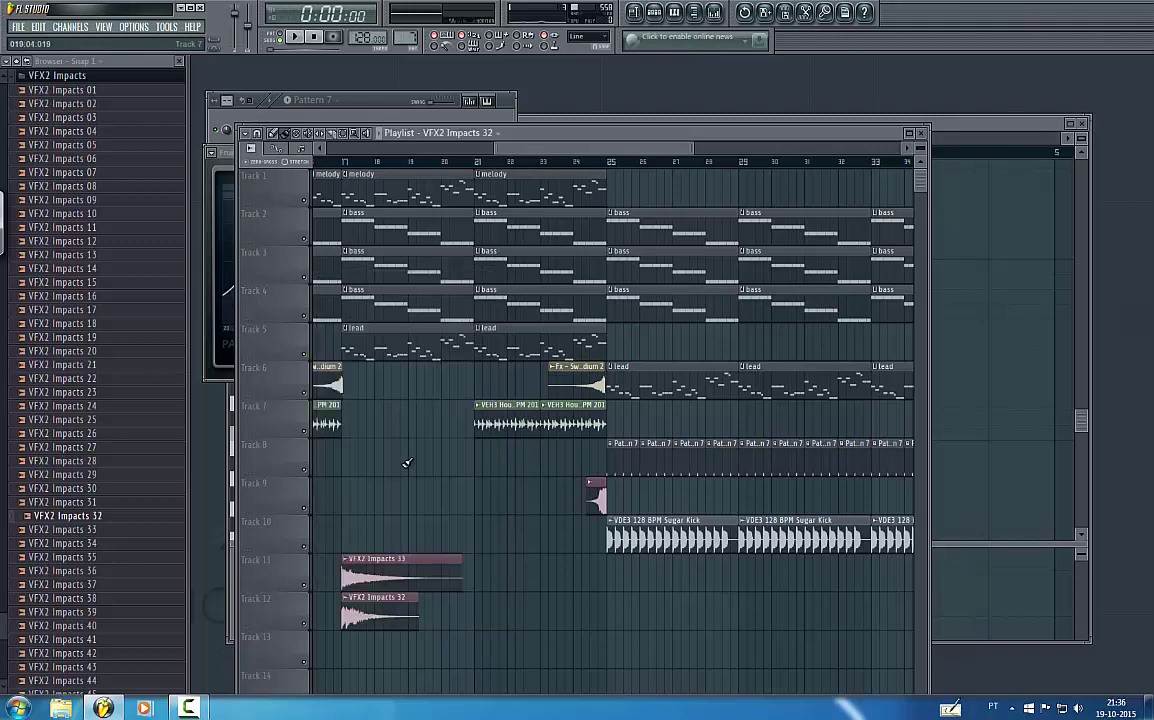
double_click(378, 578)
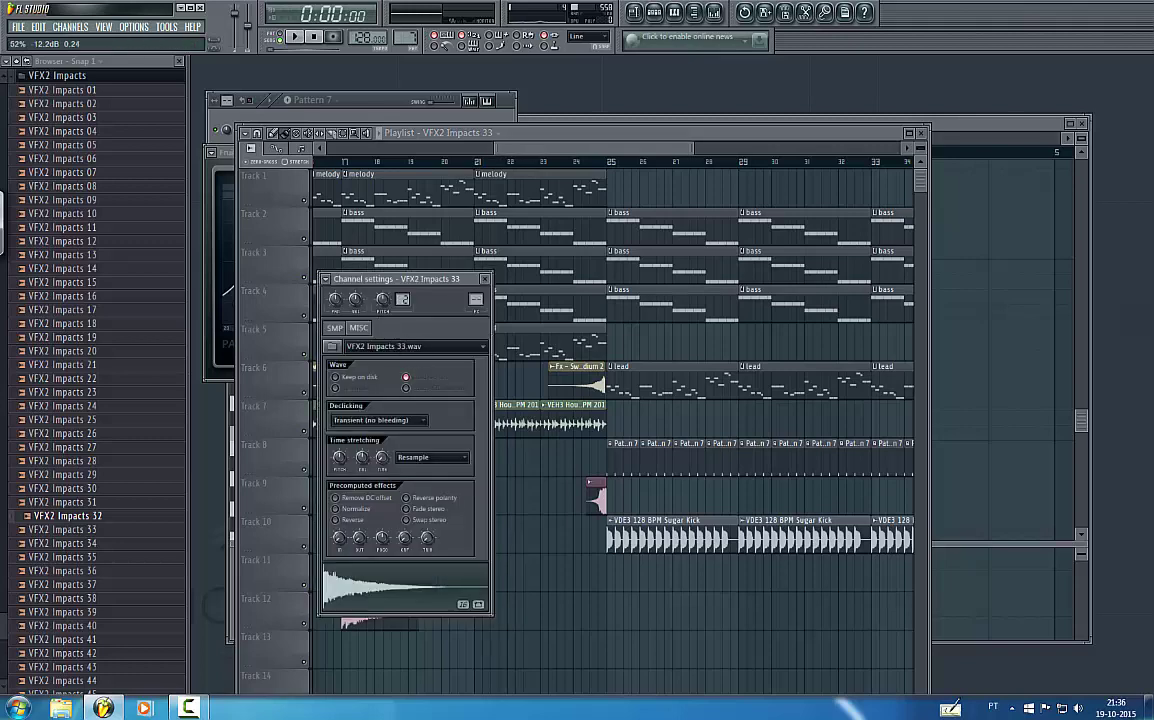
- Place VFX2 Sweeps Long 21 on Track 13 ending at bar 25, and delete the medium sweep before bar 25 on Track 6
left_click(70, 75)
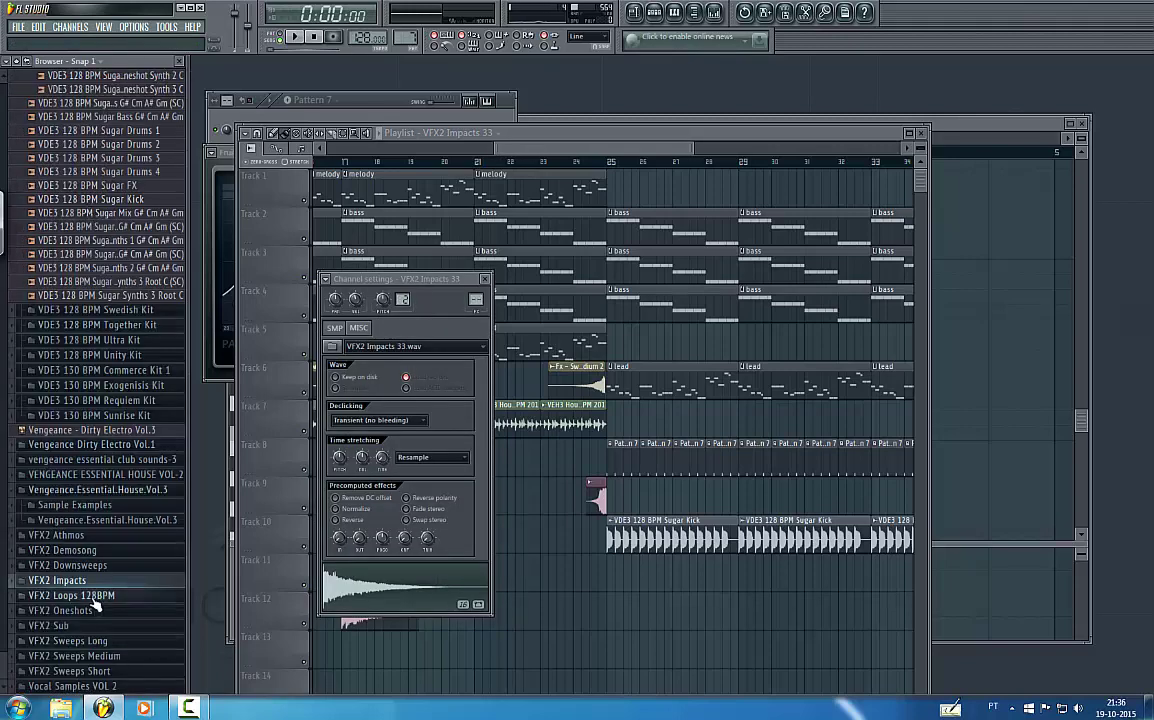
left_click(108, 643)
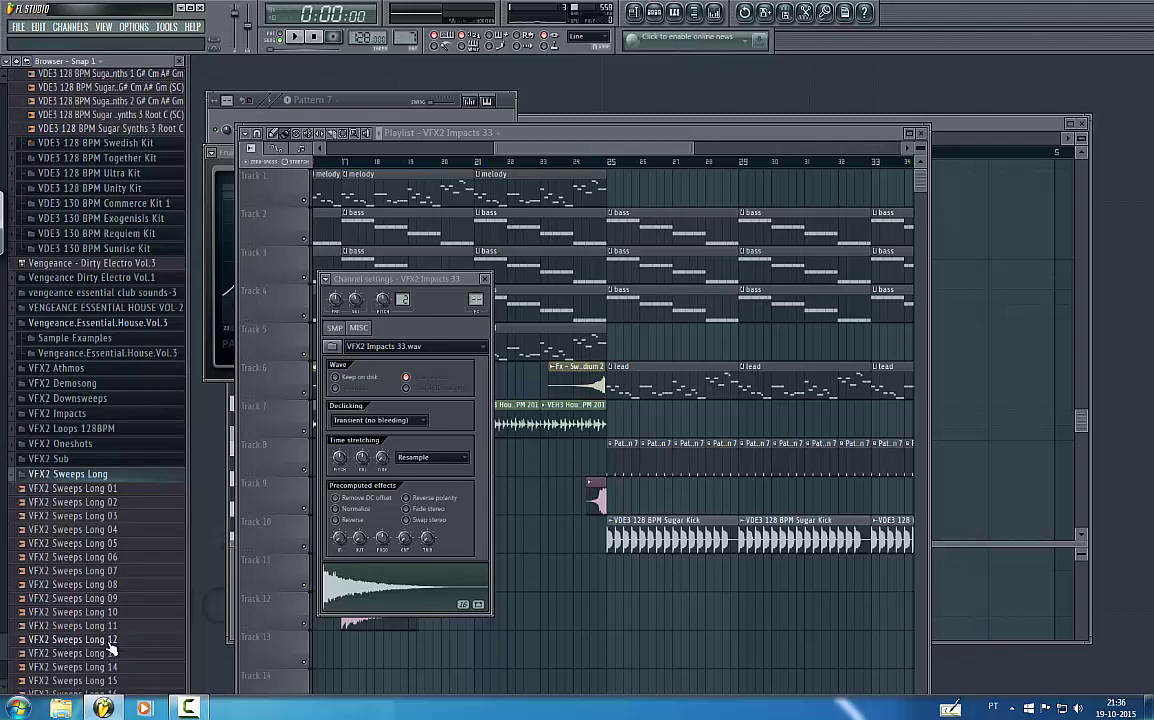
left_click(100, 366)
left_click(478, 138)
left_click_drag(72, 365, 415, 660)
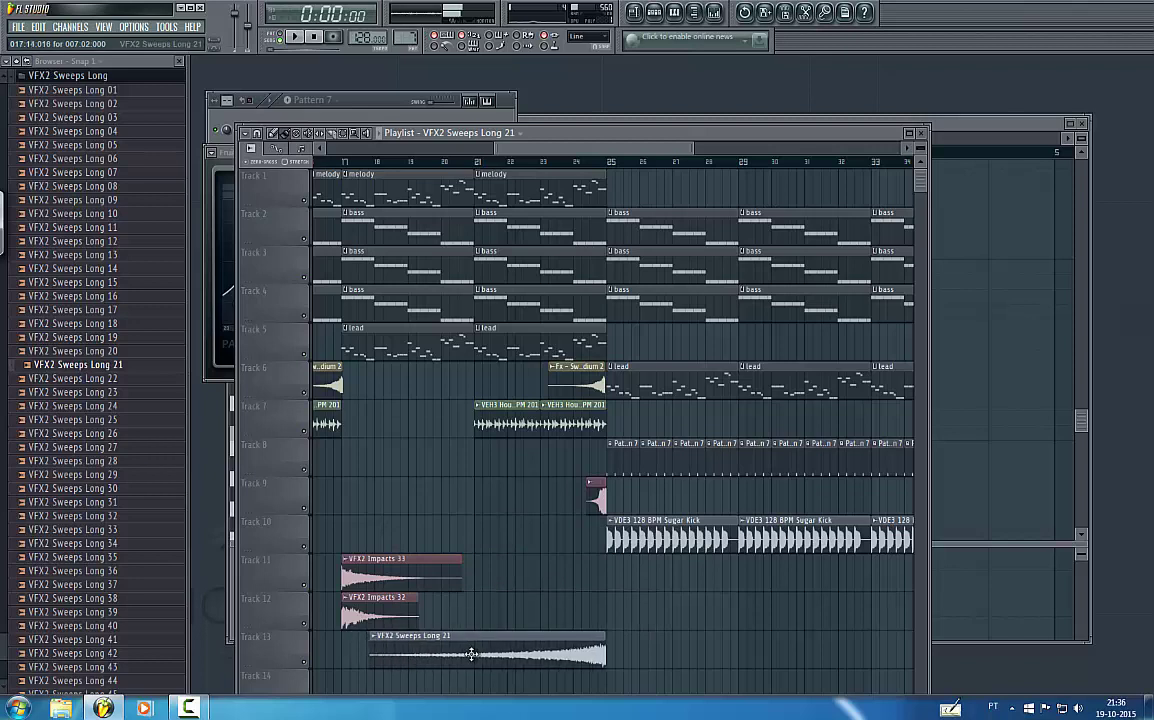
right_click(587, 383)
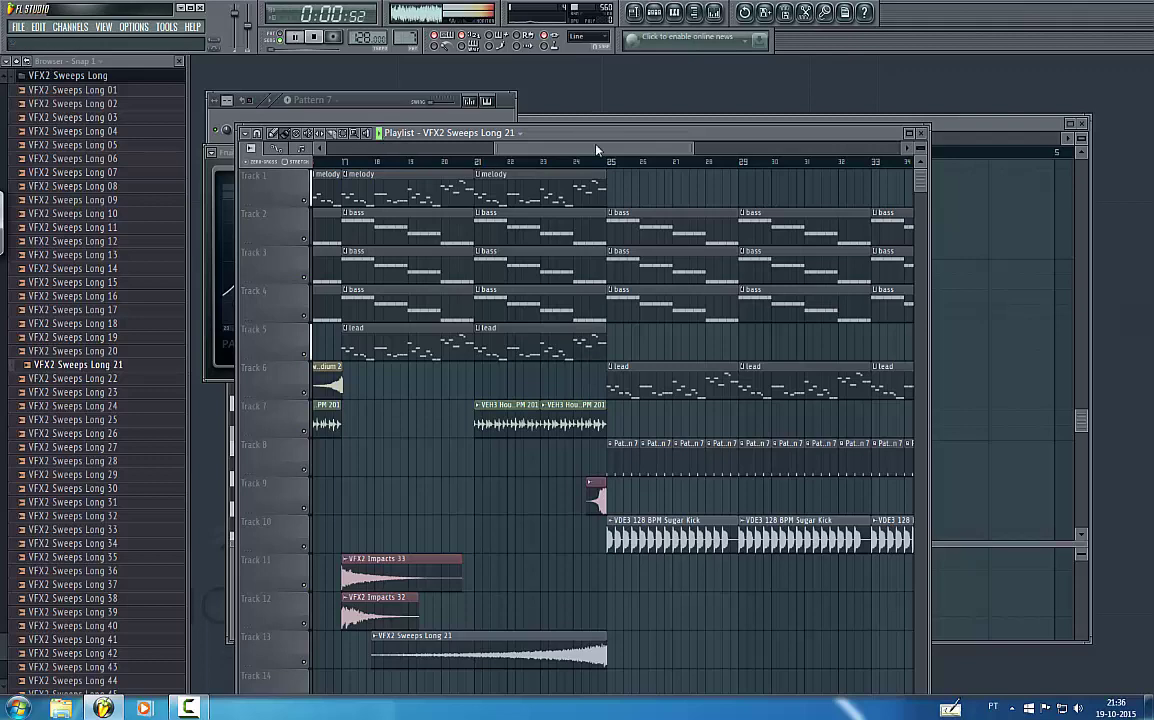
- During playback, shorten the bar 13 bass clips on Tracks 2 to 4 to one bar and repeat them up to bar 17
left_click_drag(597, 150, 576, 112)
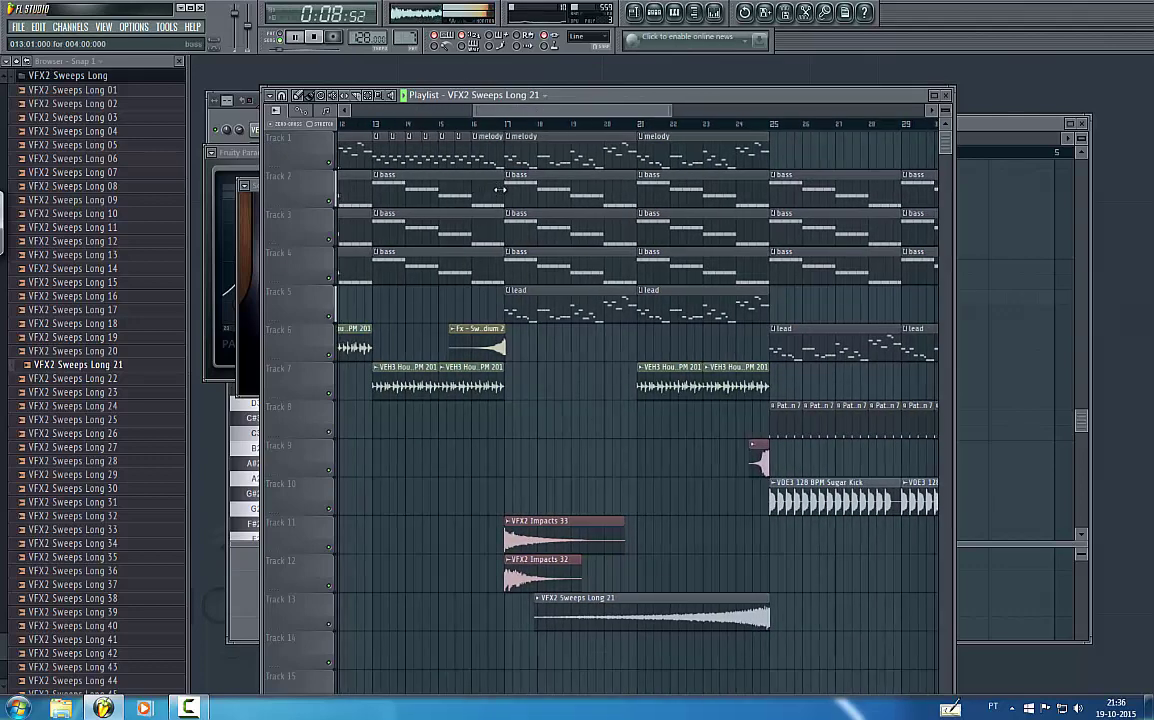
left_click_drag(500, 188, 399, 229)
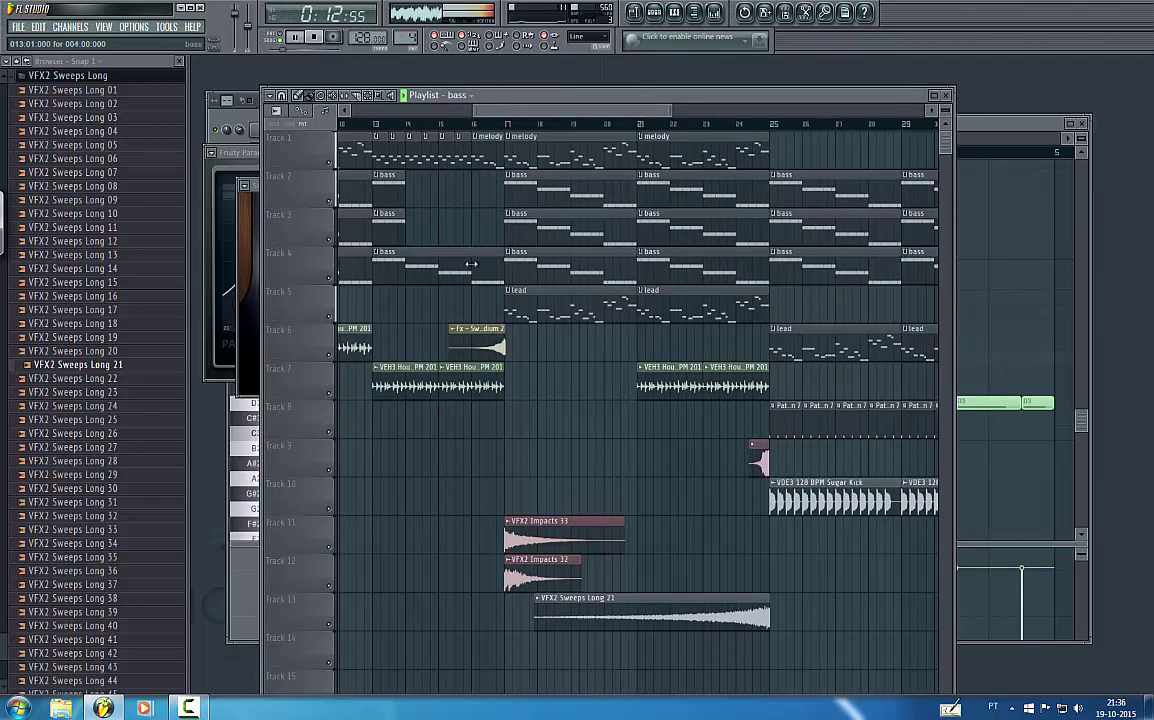
left_click_drag(470, 264, 456, 196)
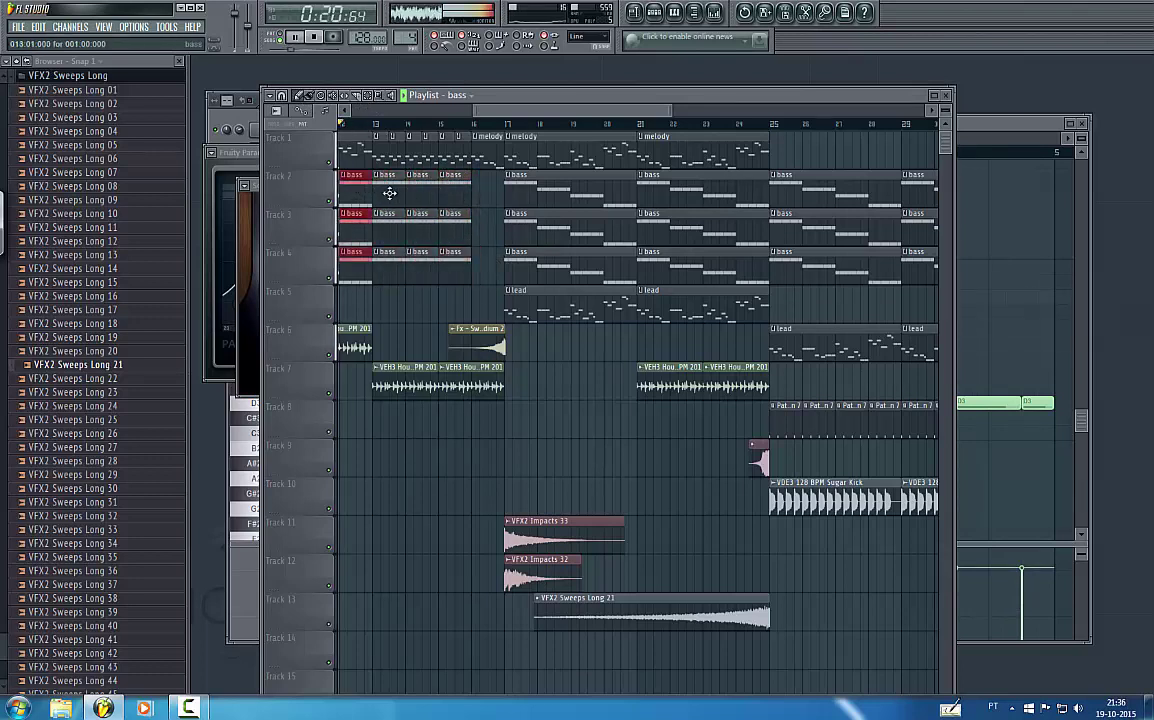
left_click_drag(356, 186, 495, 200)
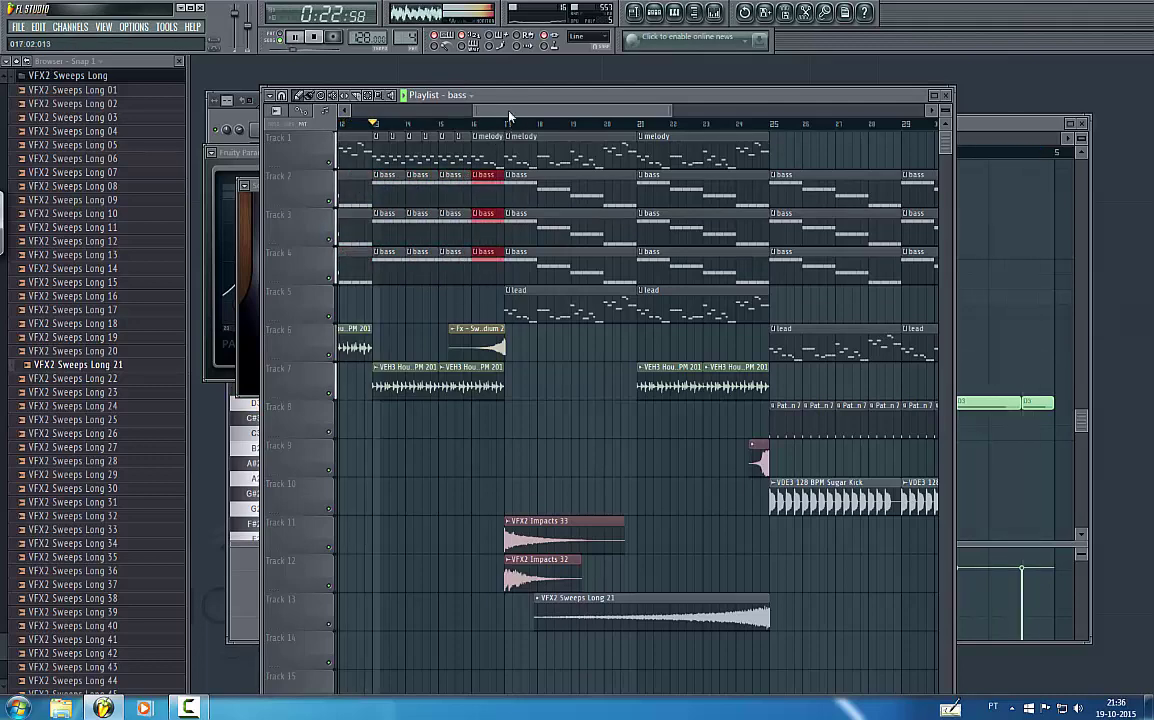
- Shorten the bass clips at bars 17 and 21 on Tracks 2 to 4 to three bars each
left_click_drag(513, 108, 518, 108)
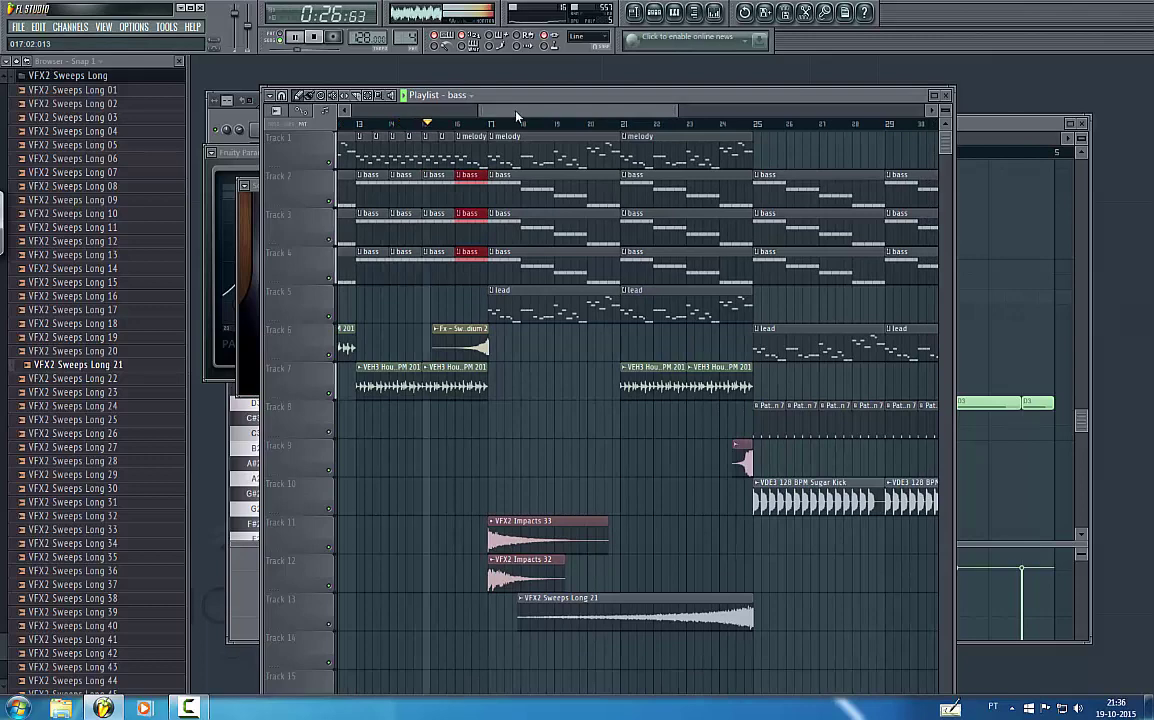
left_click_drag(515, 112, 545, 113)
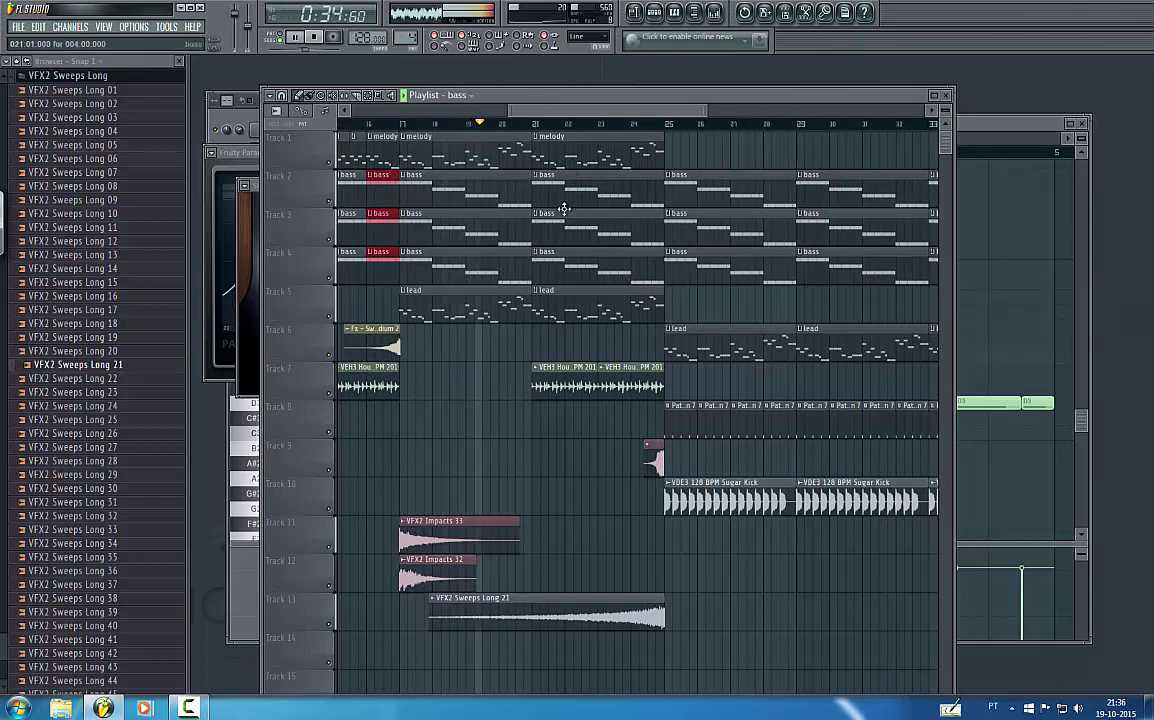
left_click_drag(528, 229, 497, 231)
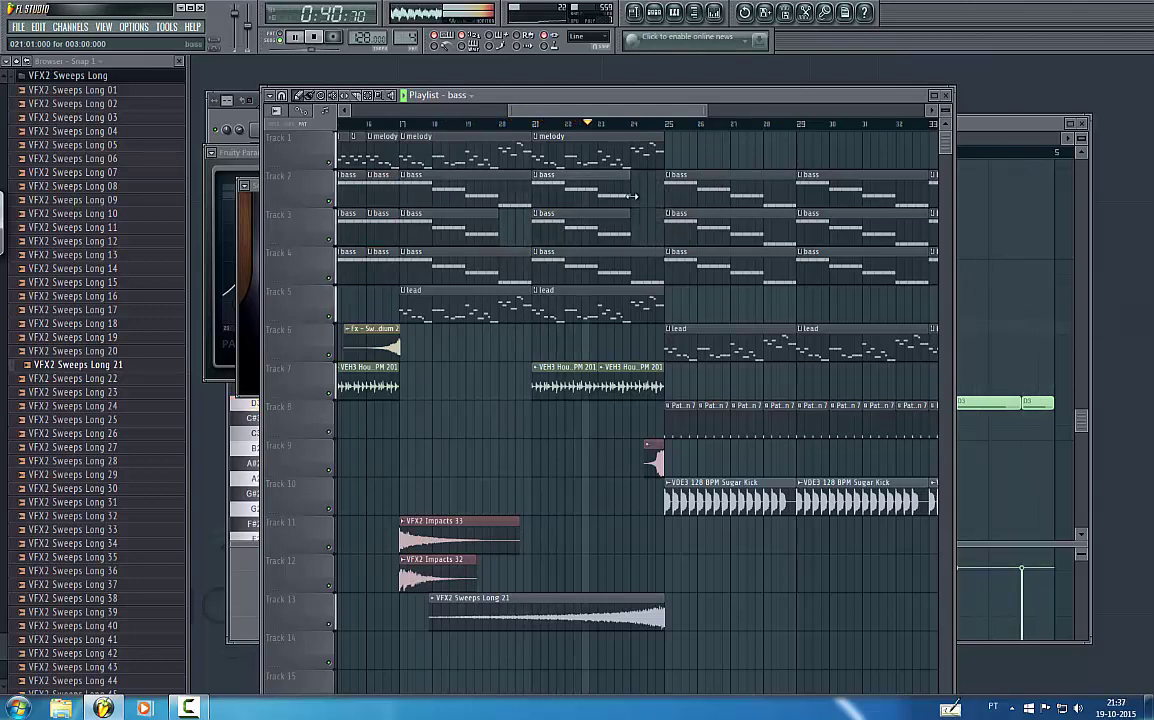
left_click_drag(636, 276, 627, 275)
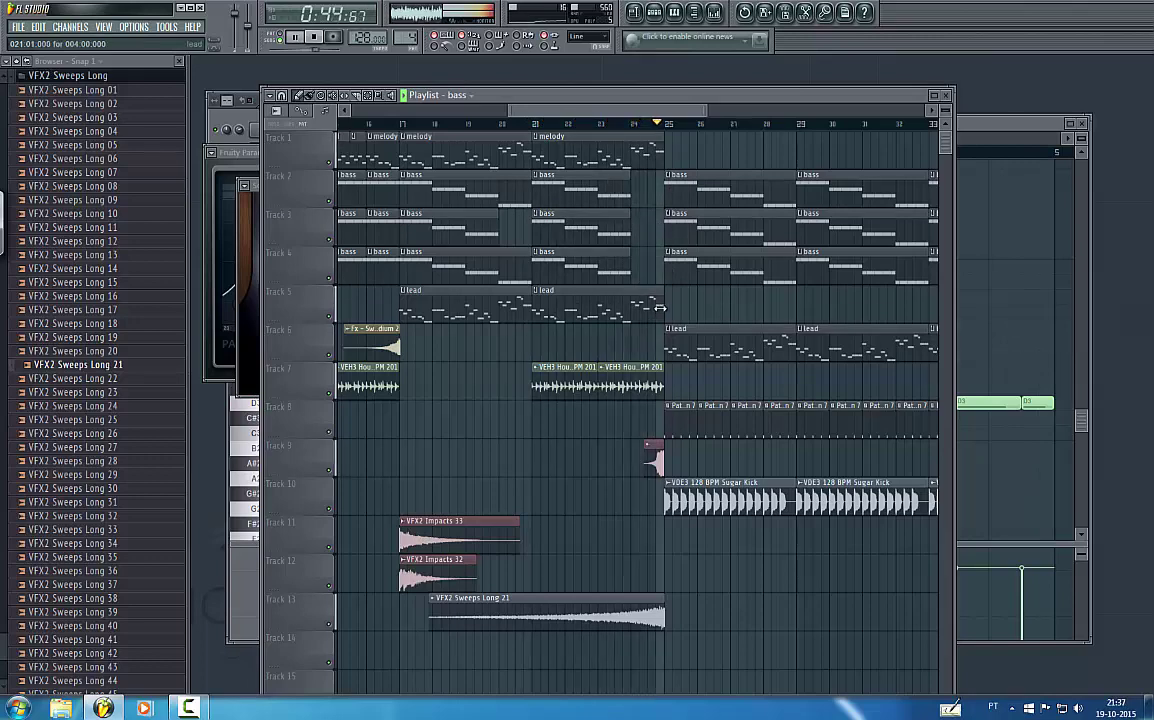
- Copy the reversed impact on Track 9 before bar 33 and trim the bar 29 bass clips to end just before bar 33
left_click_drag(642, 112, 691, 111)
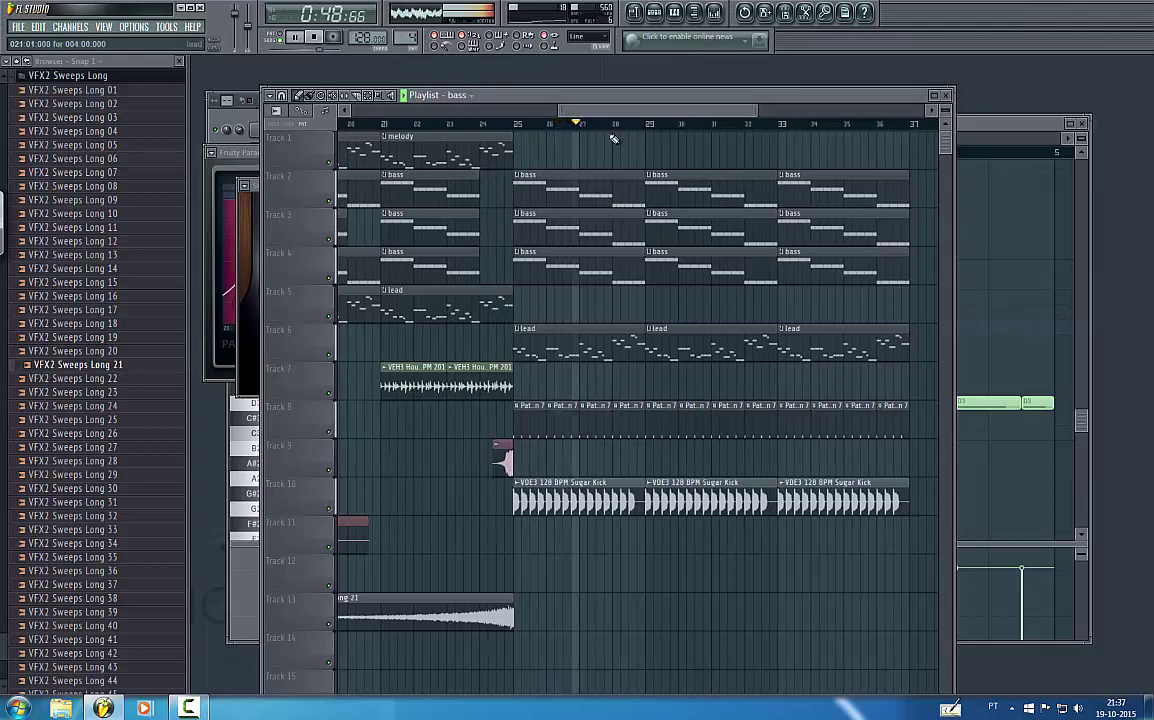
left_click(500, 452)
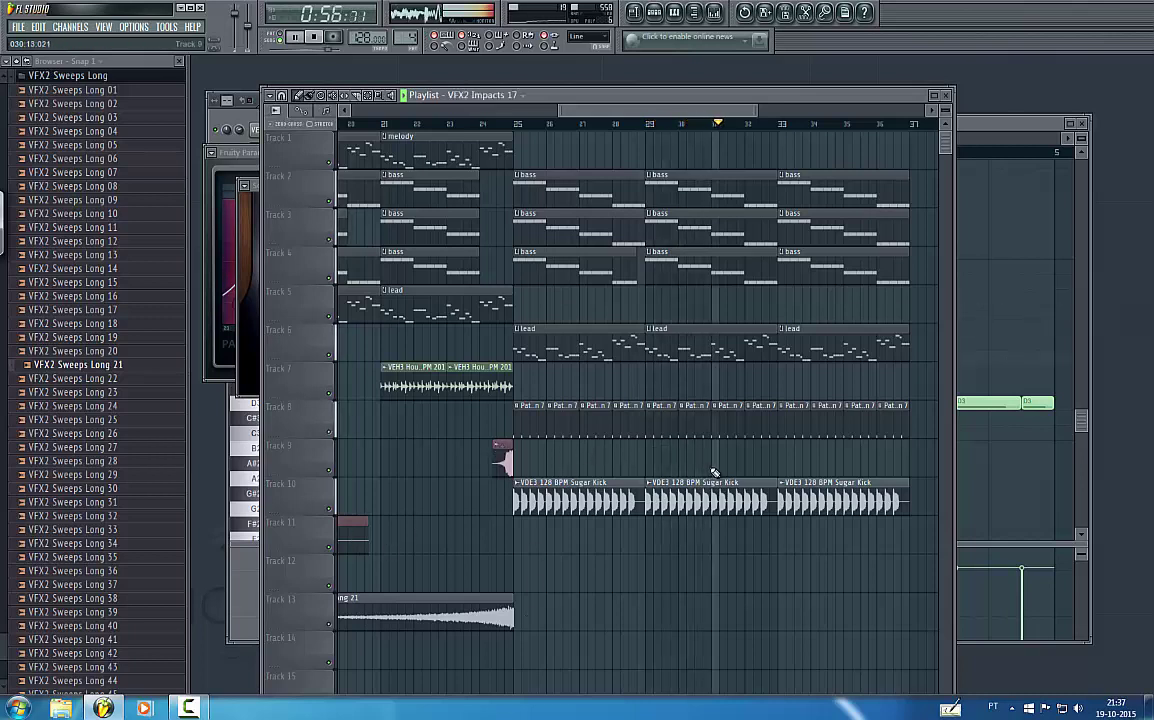
left_click(766, 452)
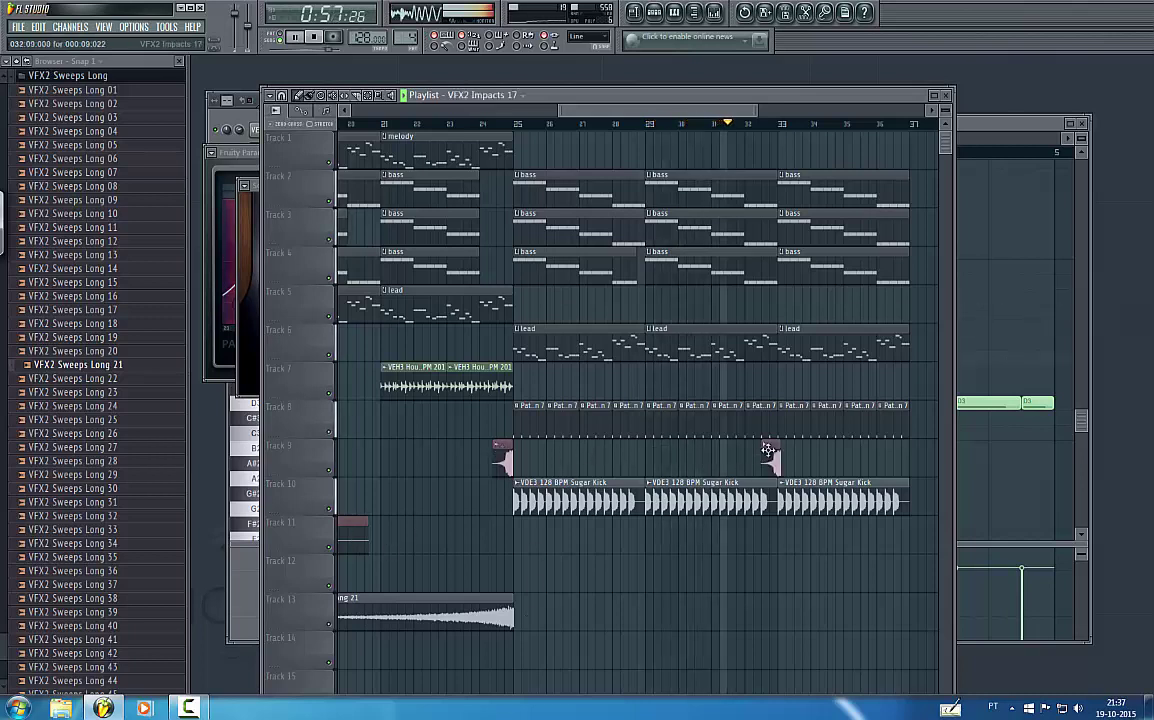
left_click(773, 340)
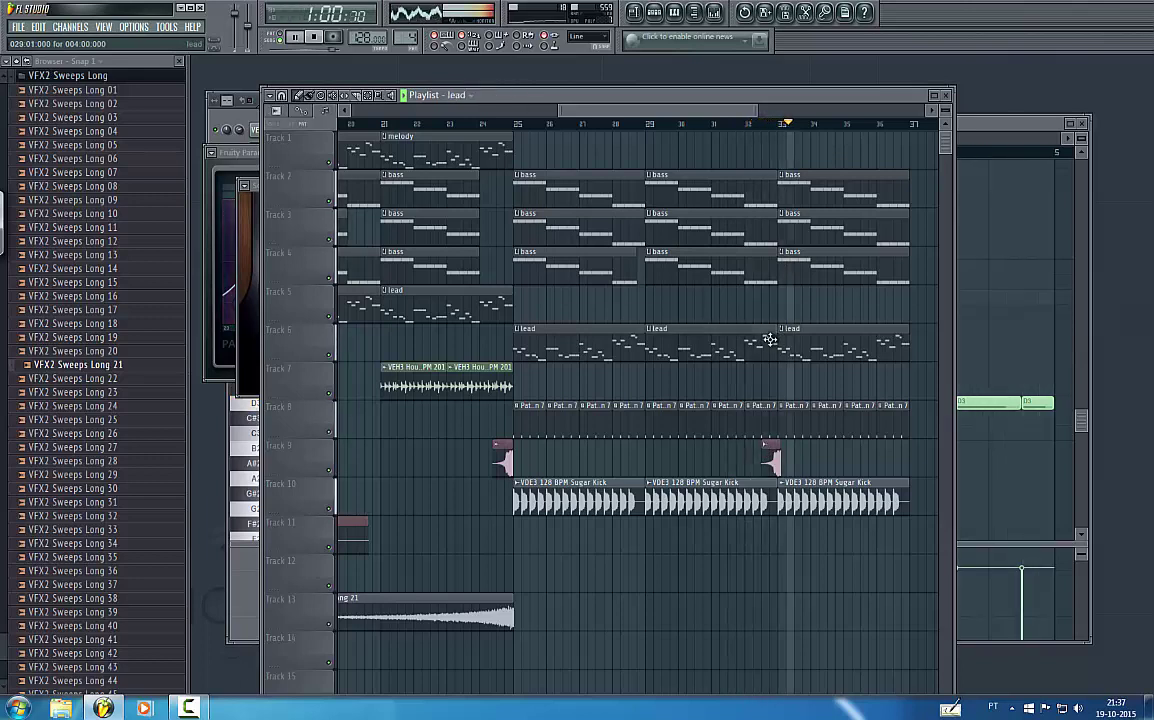
left_click_drag(776, 271, 770, 230)
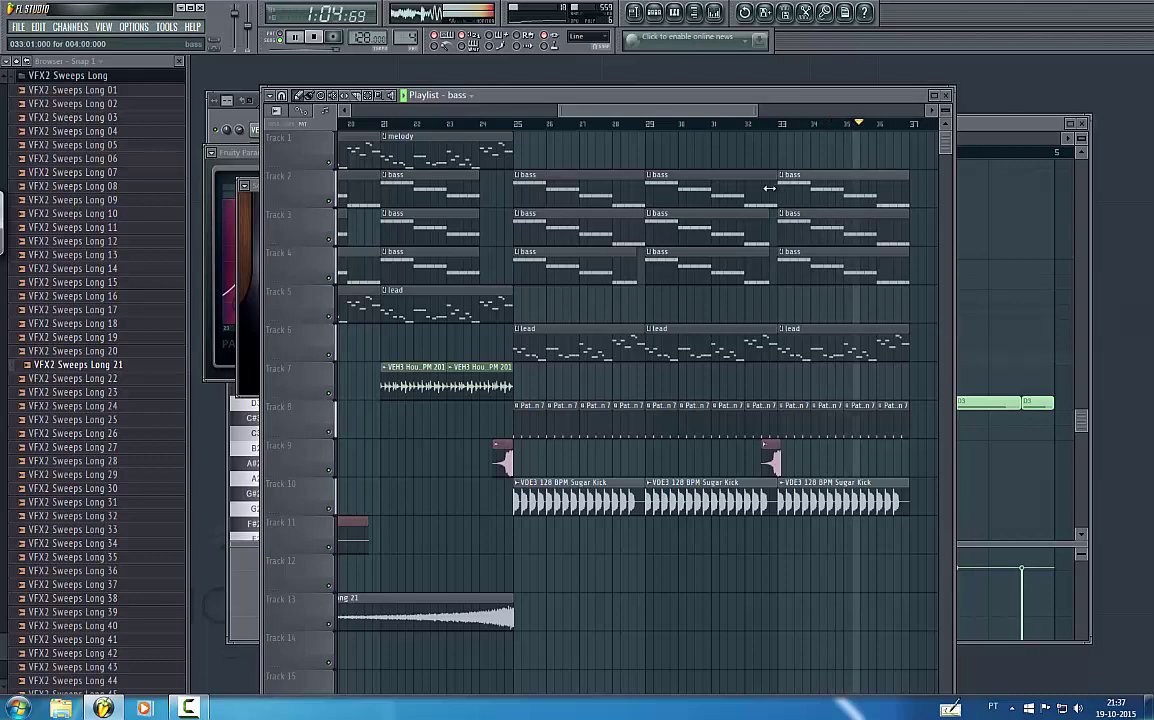
- Stop playback, open the lead pattern in the piano roll and select all its notes
key("space")
double_click(567, 350)
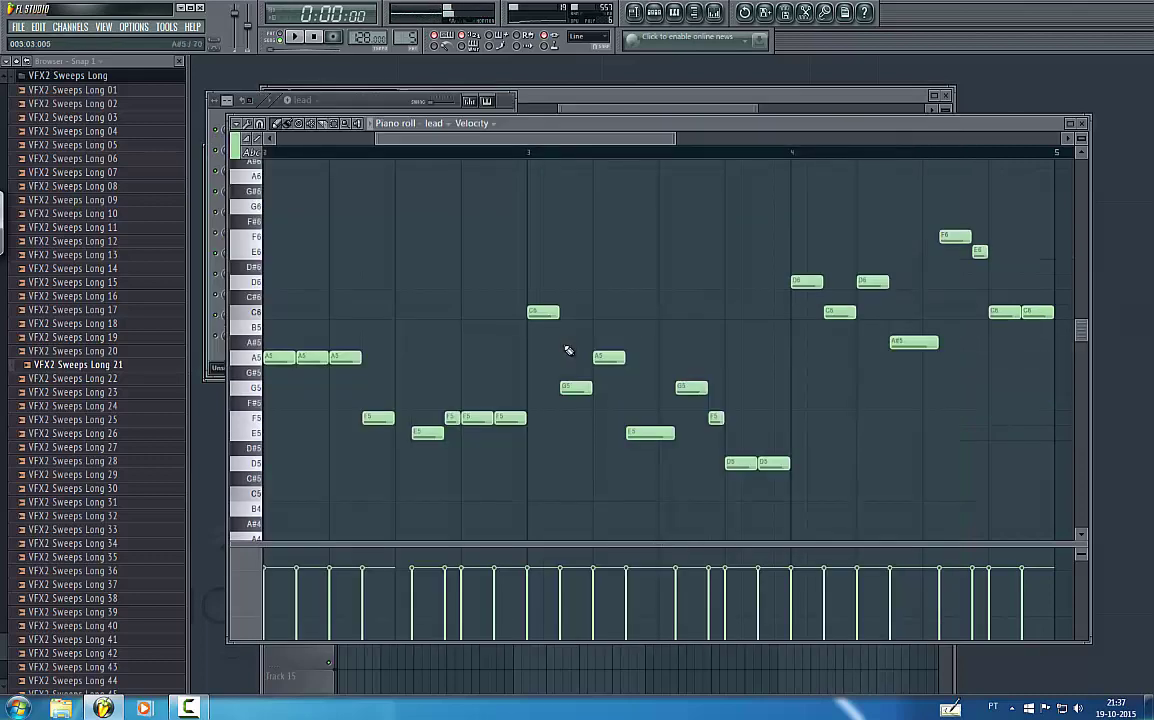
key("ctrl+a")
- Save the project as impact in the Projects folder
left_click(17, 28)
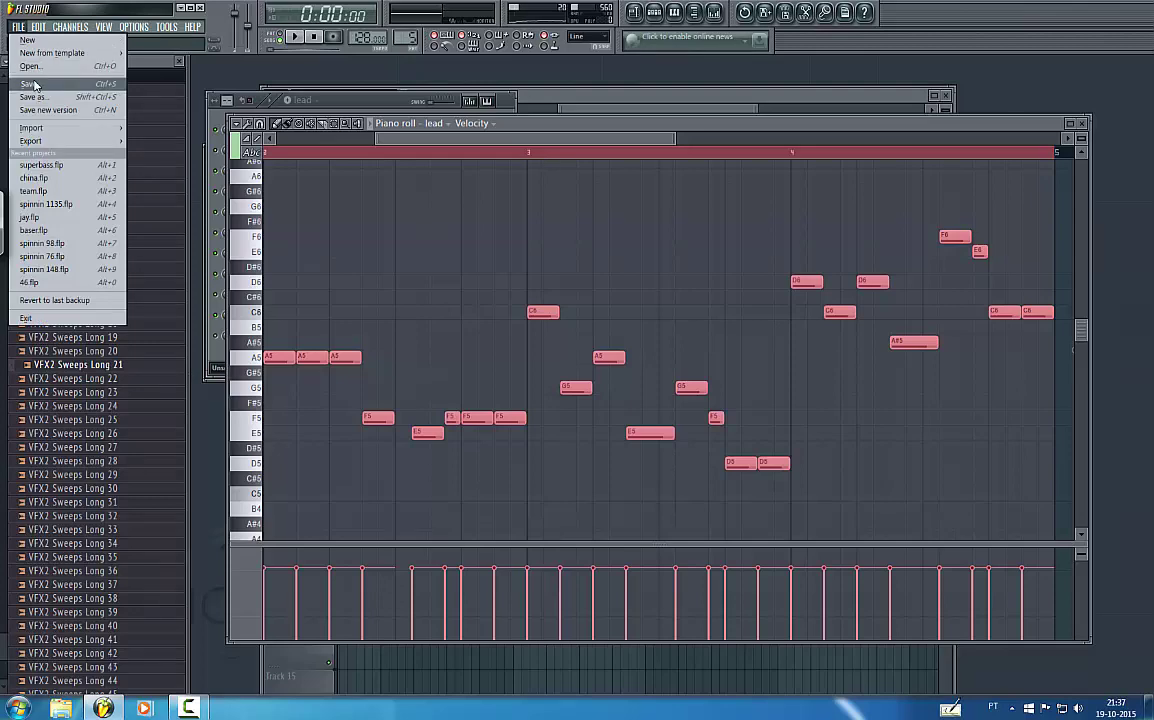
left_click(34, 85)
type("im")
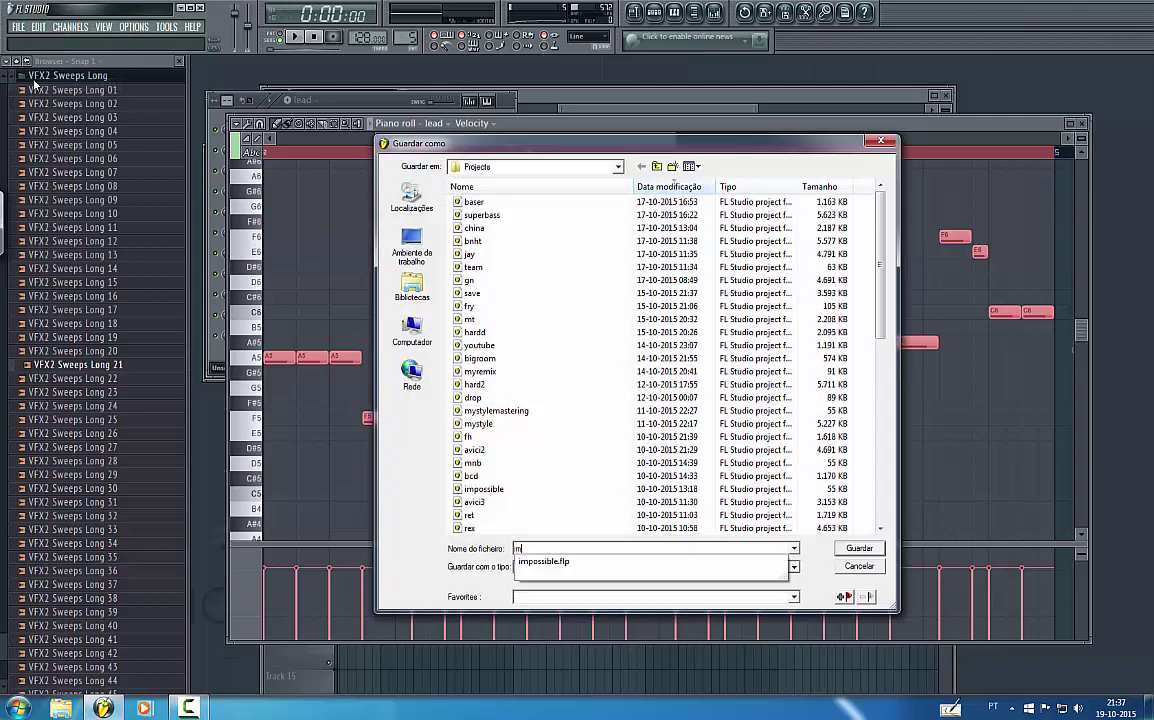
type("pact")
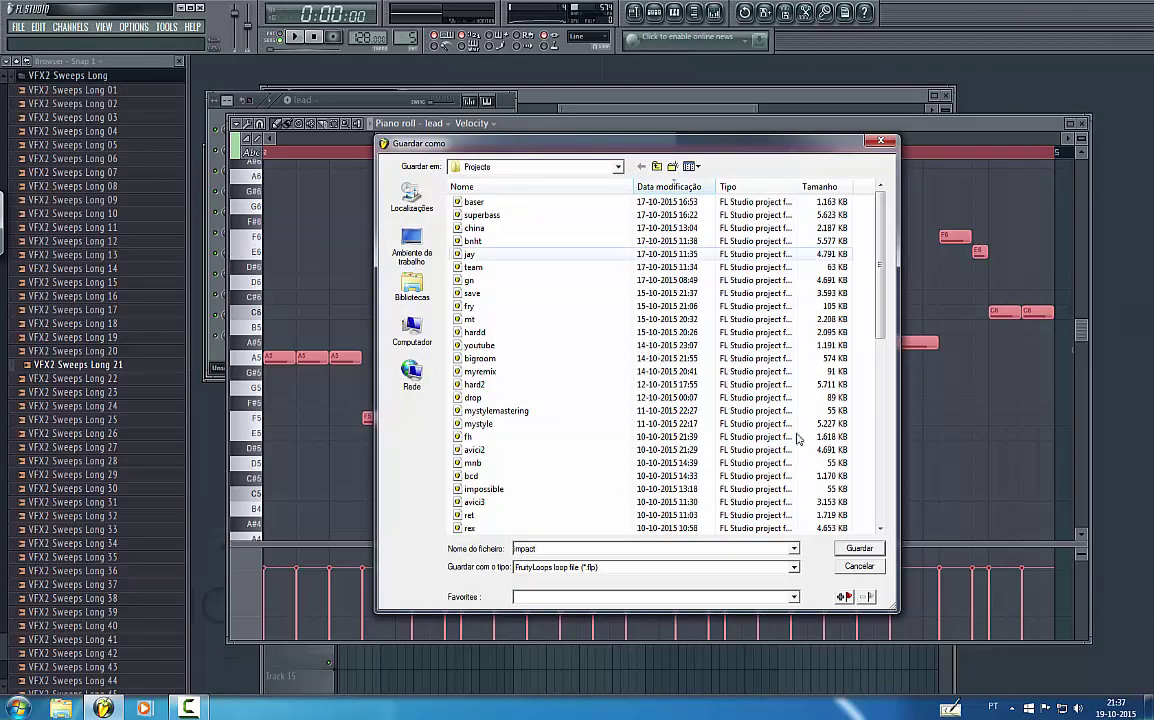
left_click(862, 550)
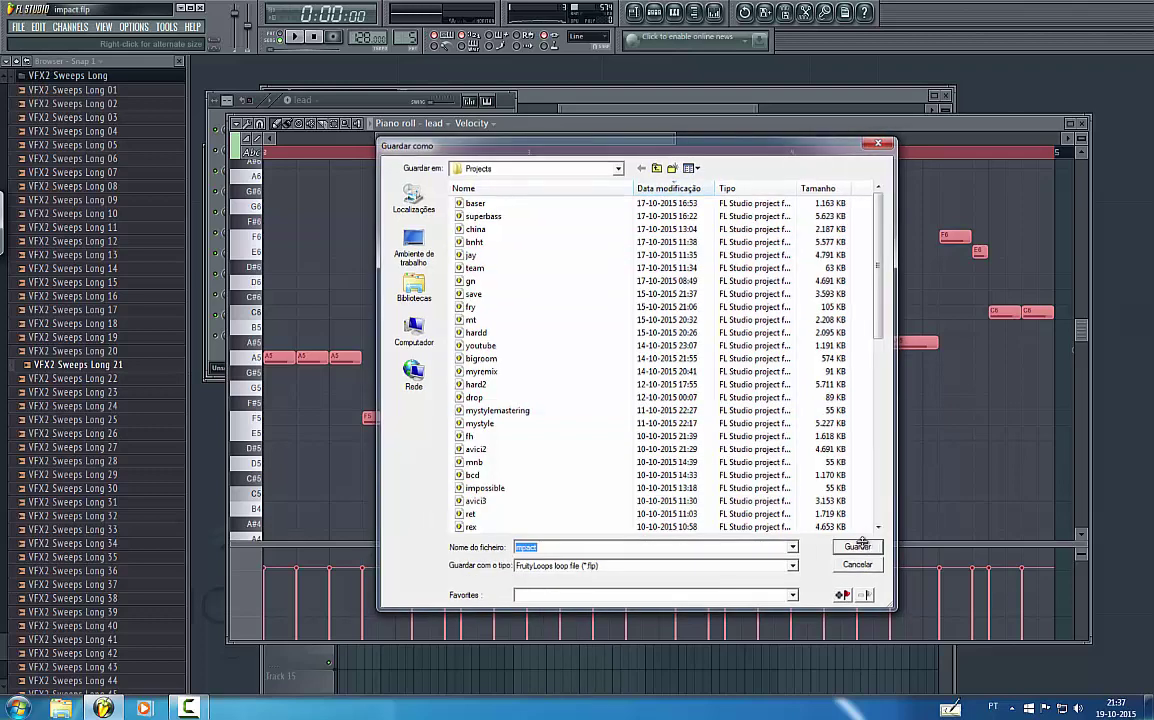
- Open the lead channel's synth from the step sequencer and clone the lead channel
left_click(329, 98)
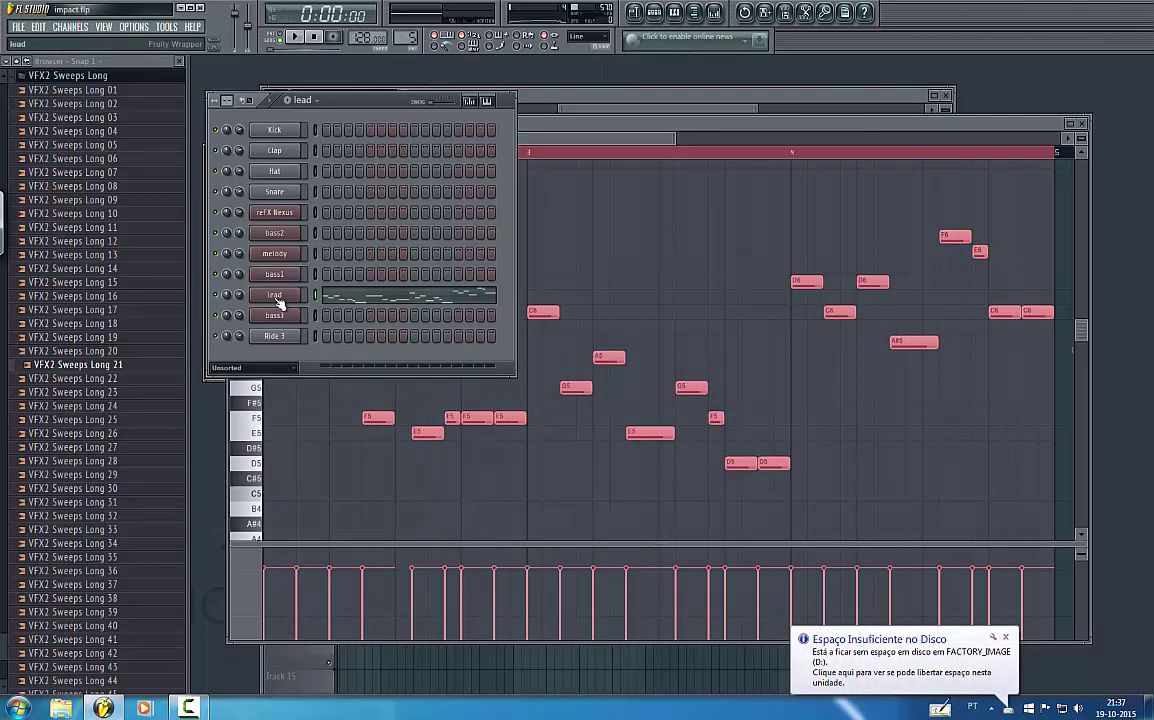
left_click(275, 296)
left_click(217, 362)
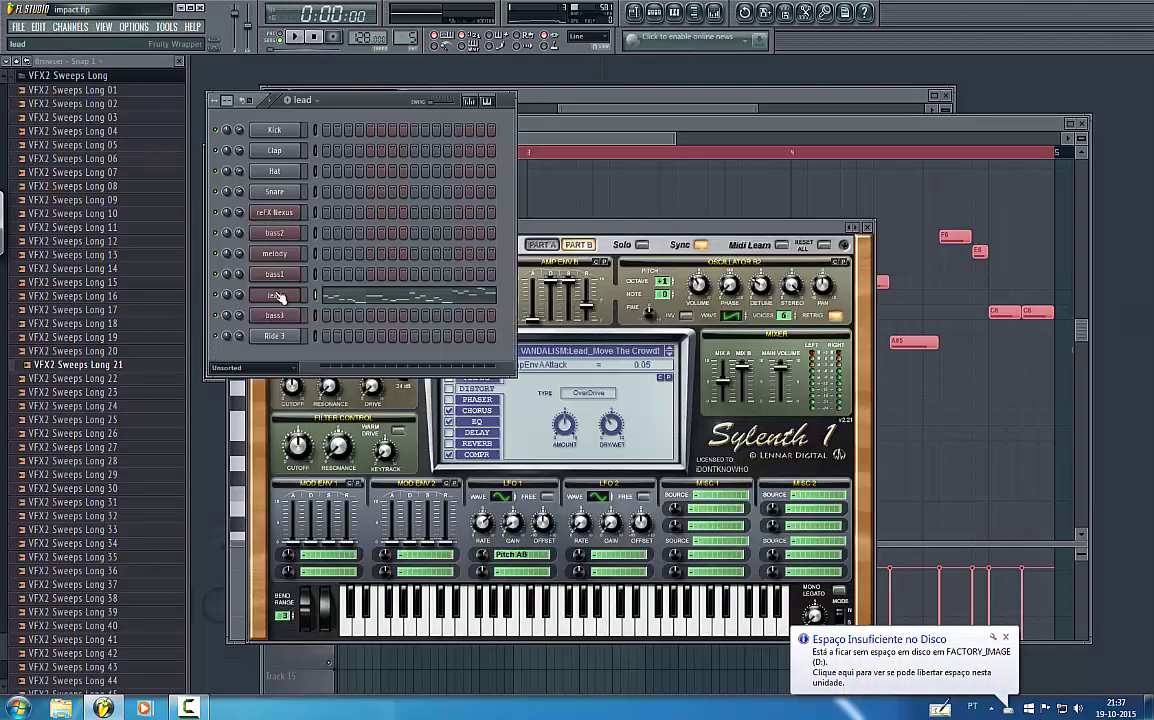
right_click(265, 294)
left_click(320, 448)
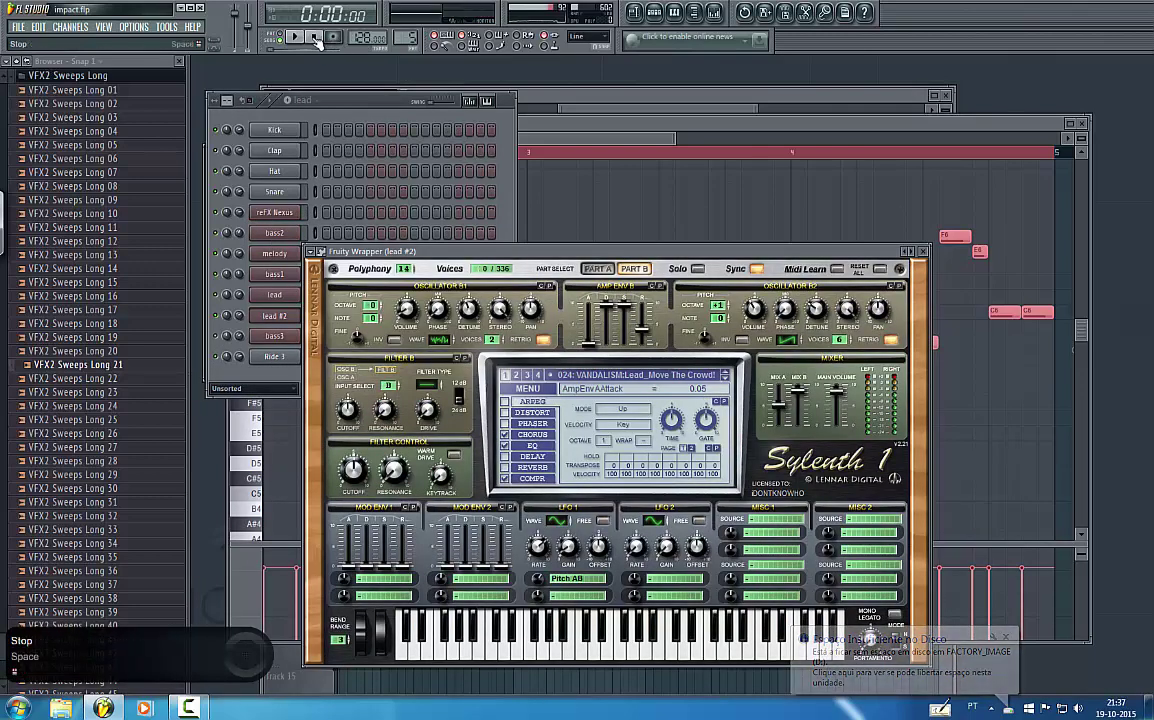
- Play a test note on the cloned lead, then reload the impact.flp project, saving the changes first
key("b")
left_click(18, 27)
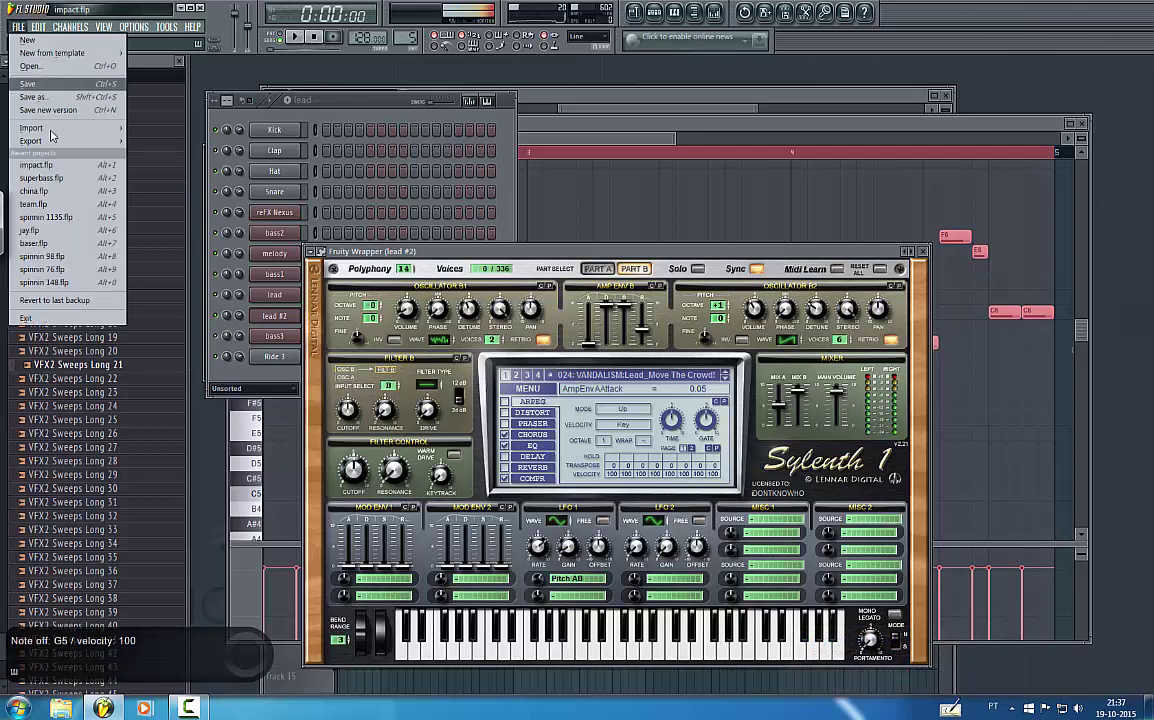
left_click(45, 150)
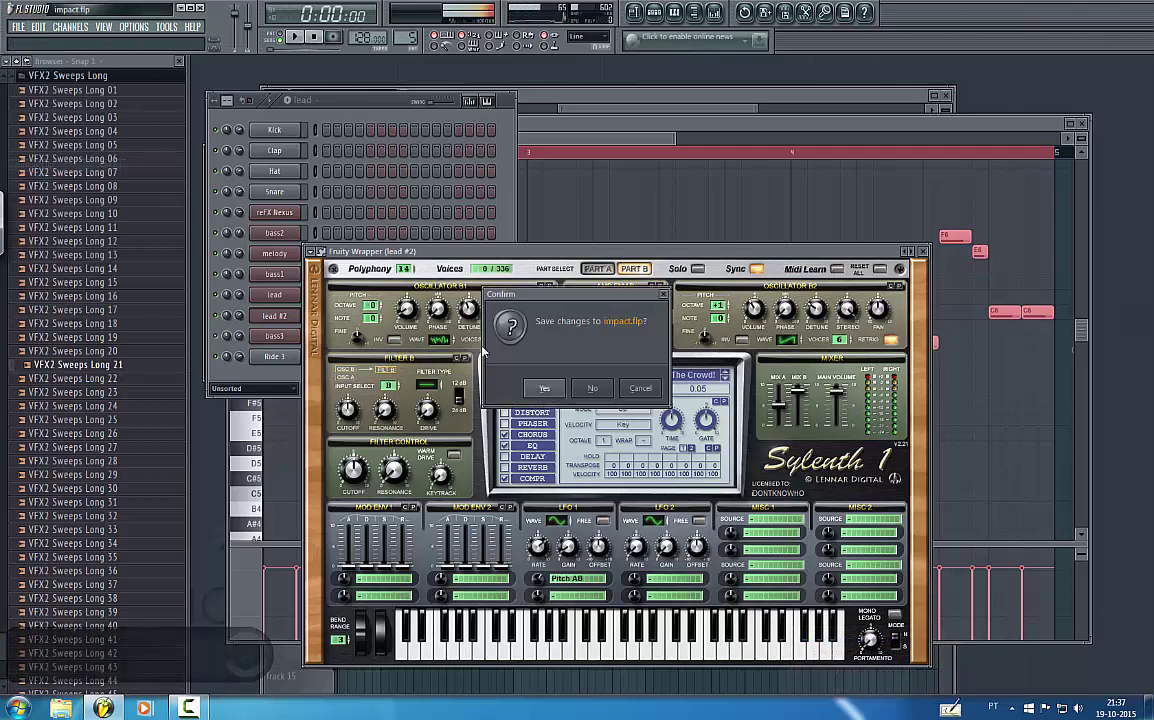
left_click(546, 389)
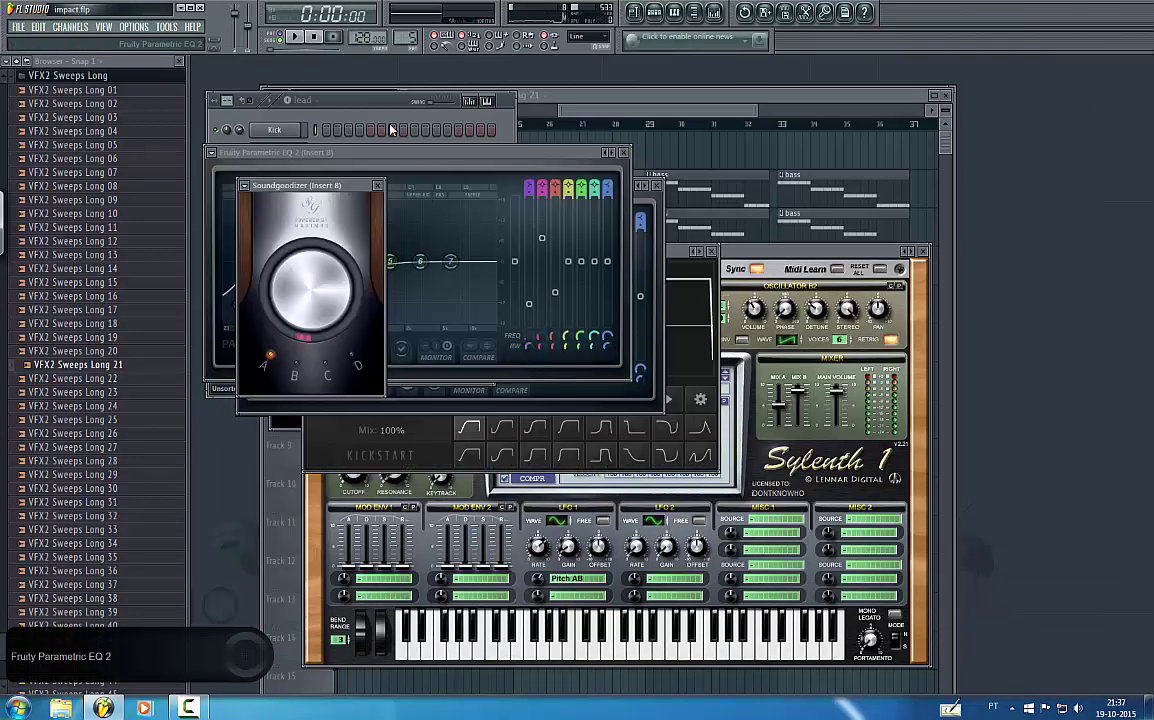
- Open the cloned lead channel's Sylenth1 and step through its presets to 029: VANDALISM:Lead_Insignia, auditioning the sounds
left_click(270, 317)
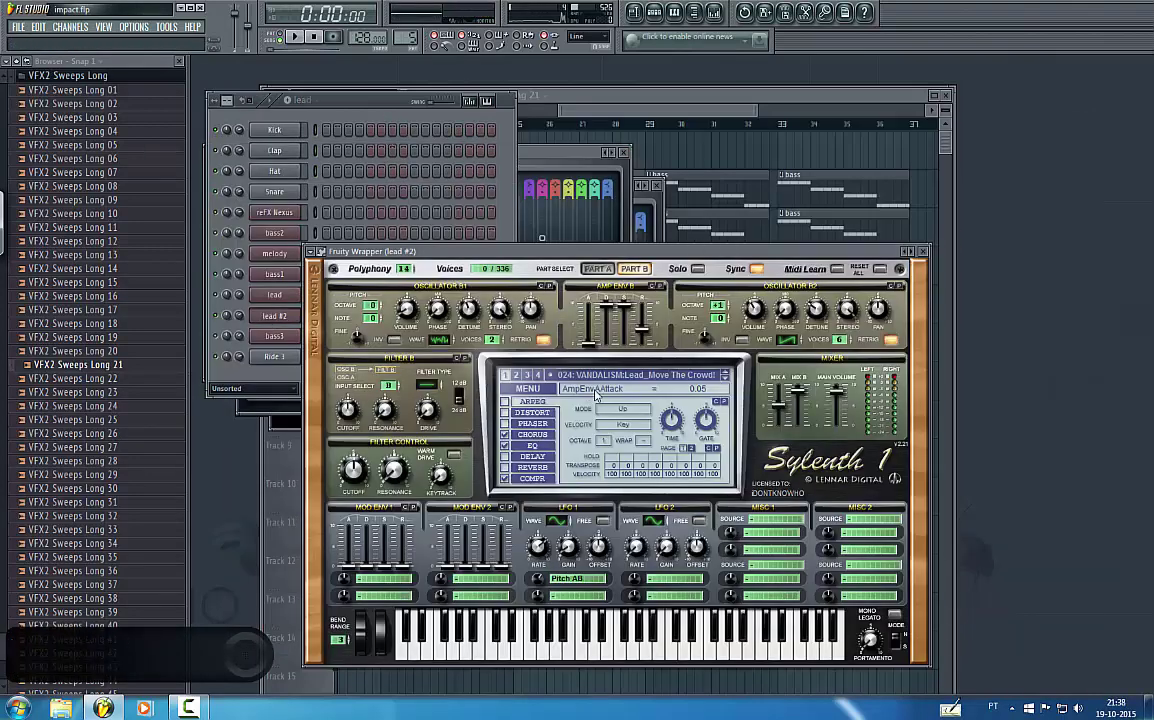
left_click(726, 379)
left_click(726, 379)
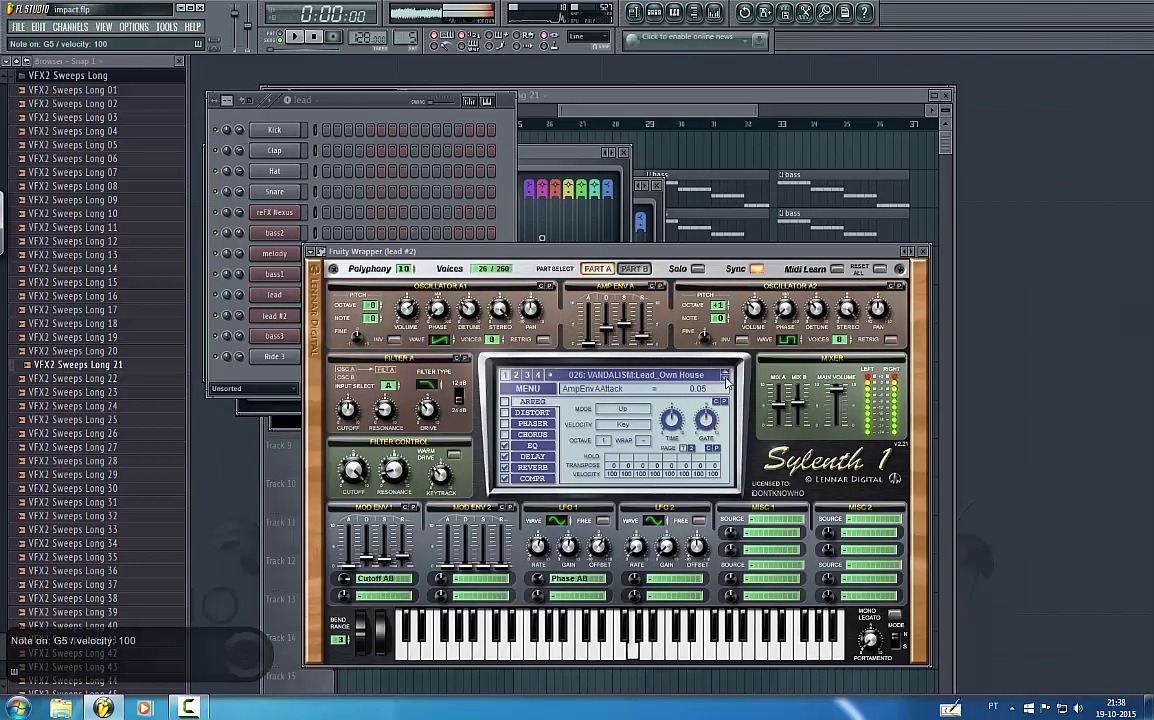
left_click(726, 379)
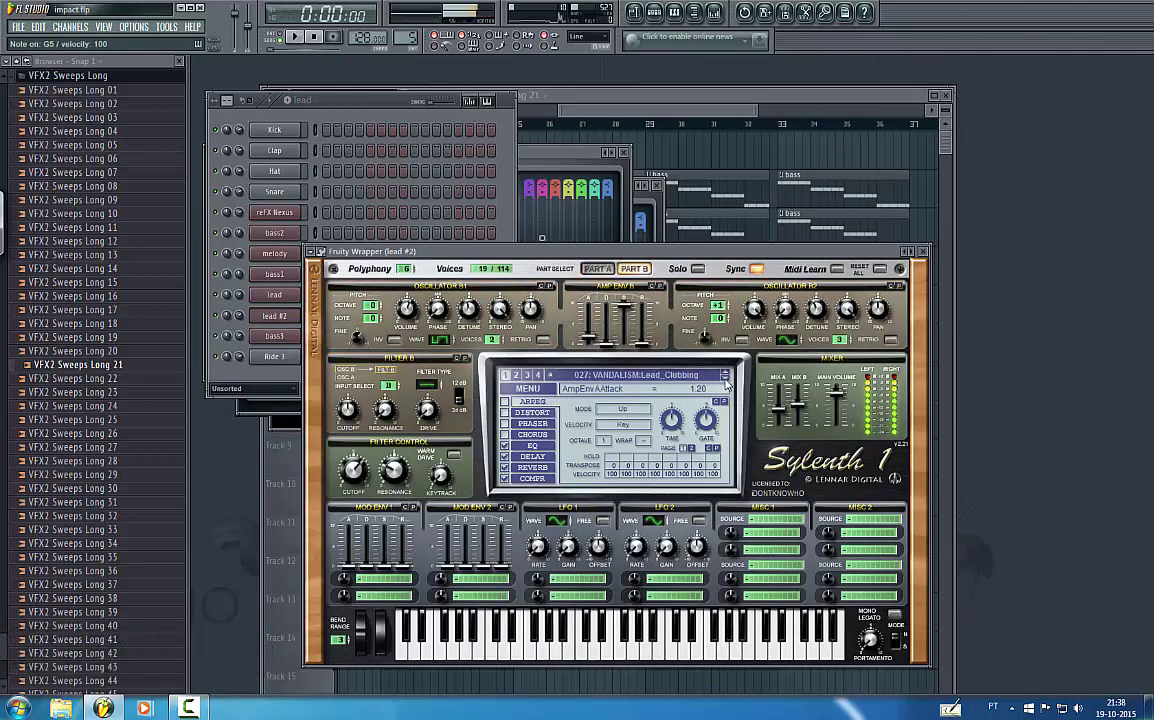
left_click(726, 380)
left_click(726, 380)
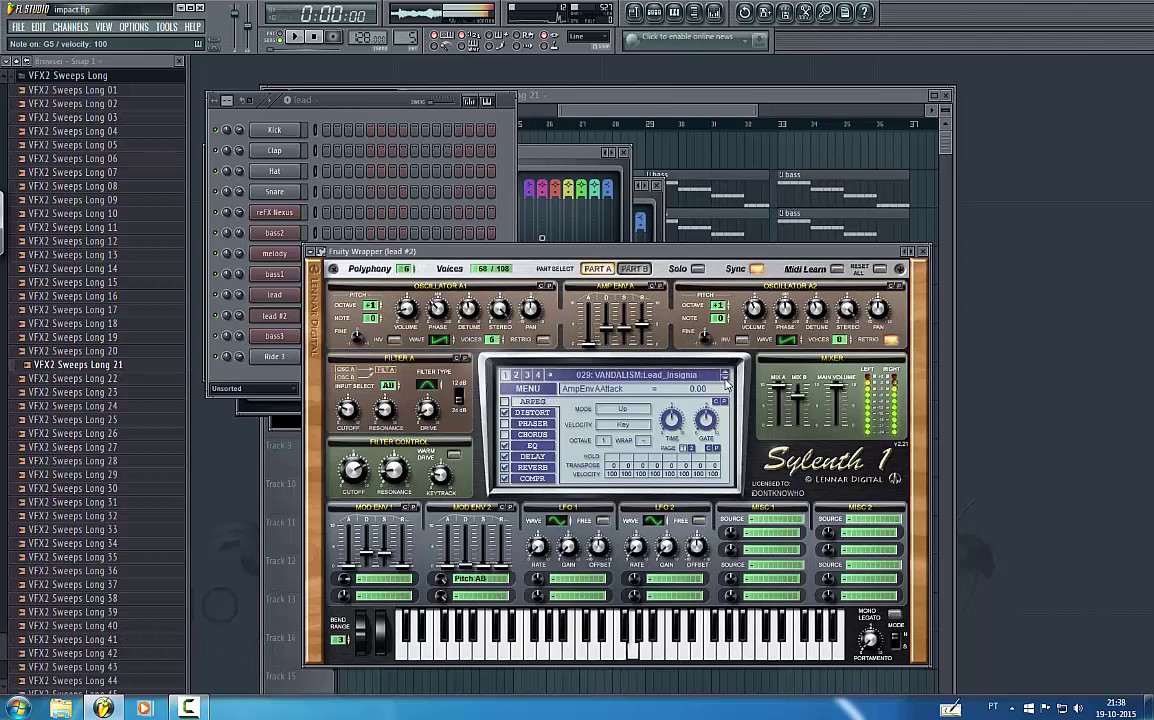
- Switch to the empty Pattern 8, open the lead #2 channel in the piano roll and paste the copied lead notes
left_click(293, 382)
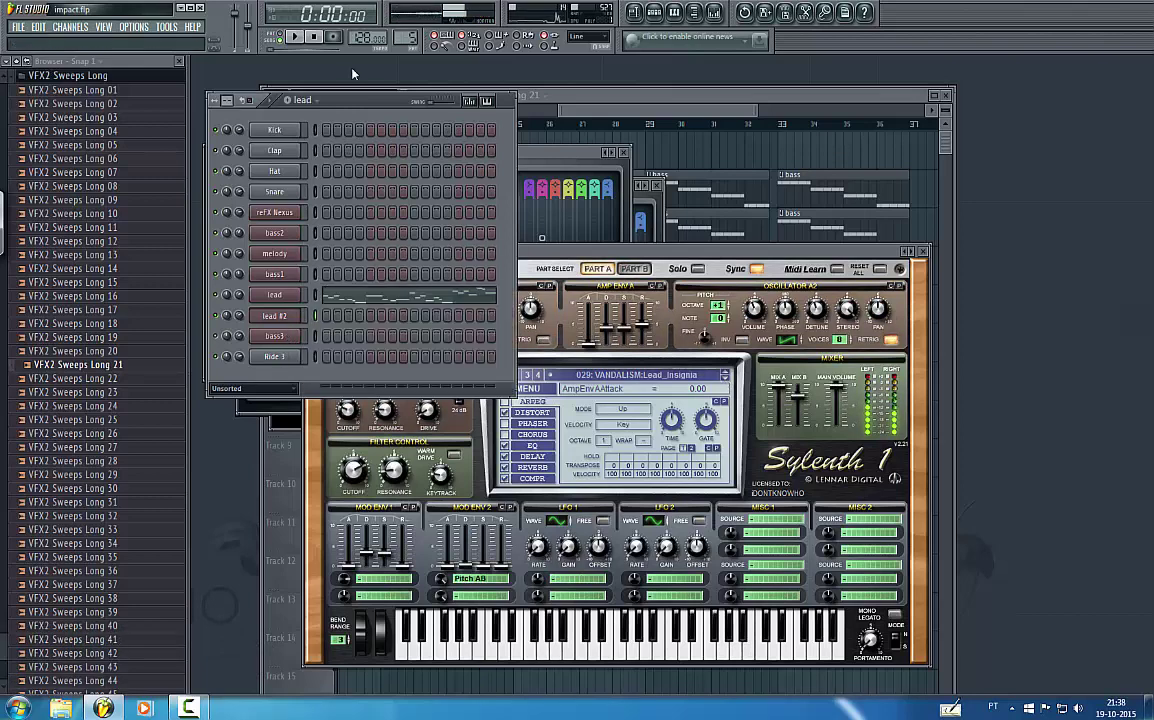
key("Right")
key("Right")
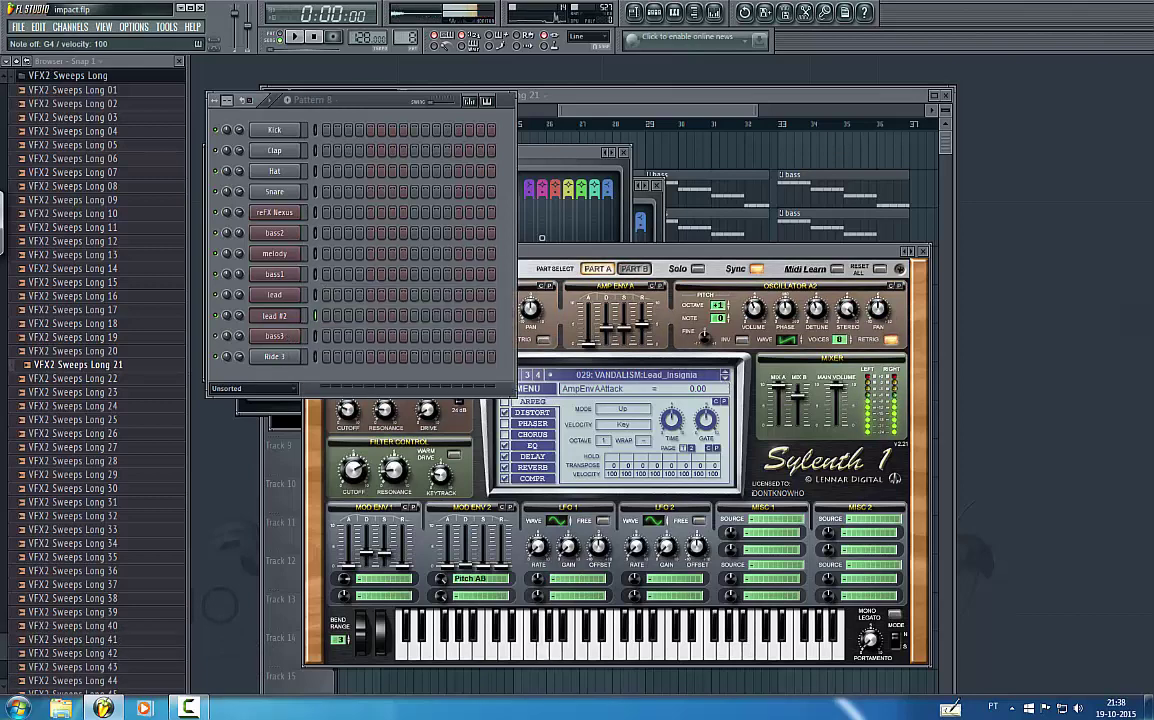
right_click(281, 317)
left_click(318, 309)
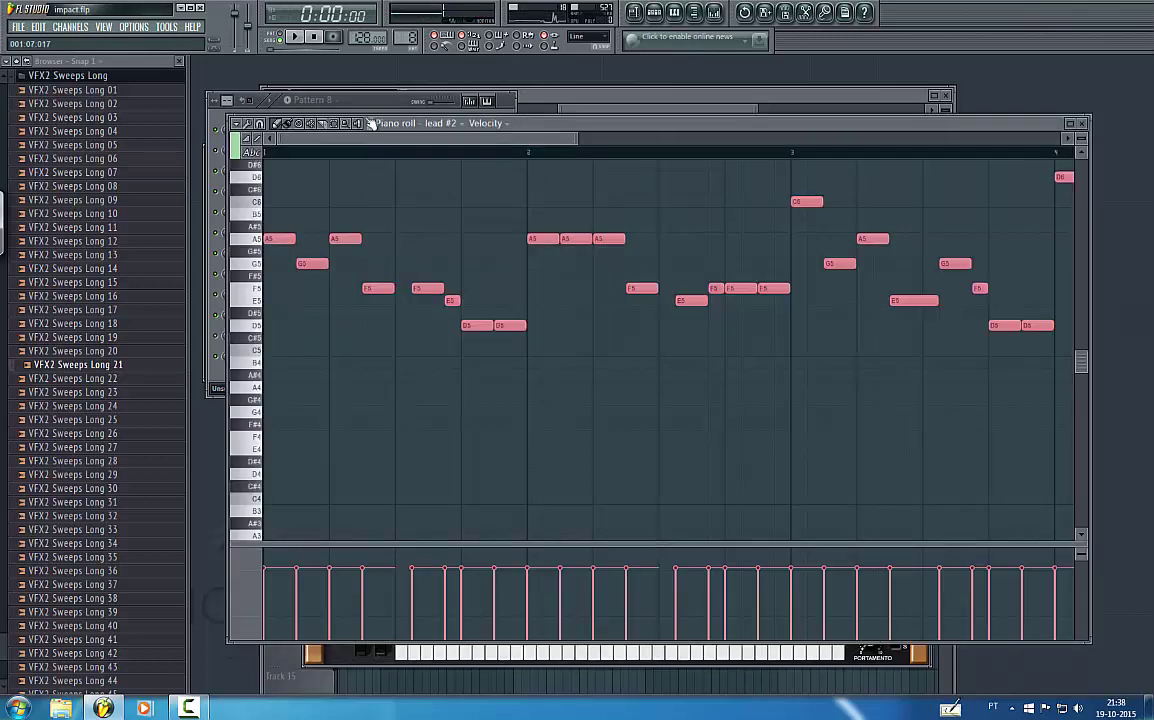
- Play Pattern 8 and try its lead #2 notes in different octaves, leaving them one octave below the pasted pitch
key("space")
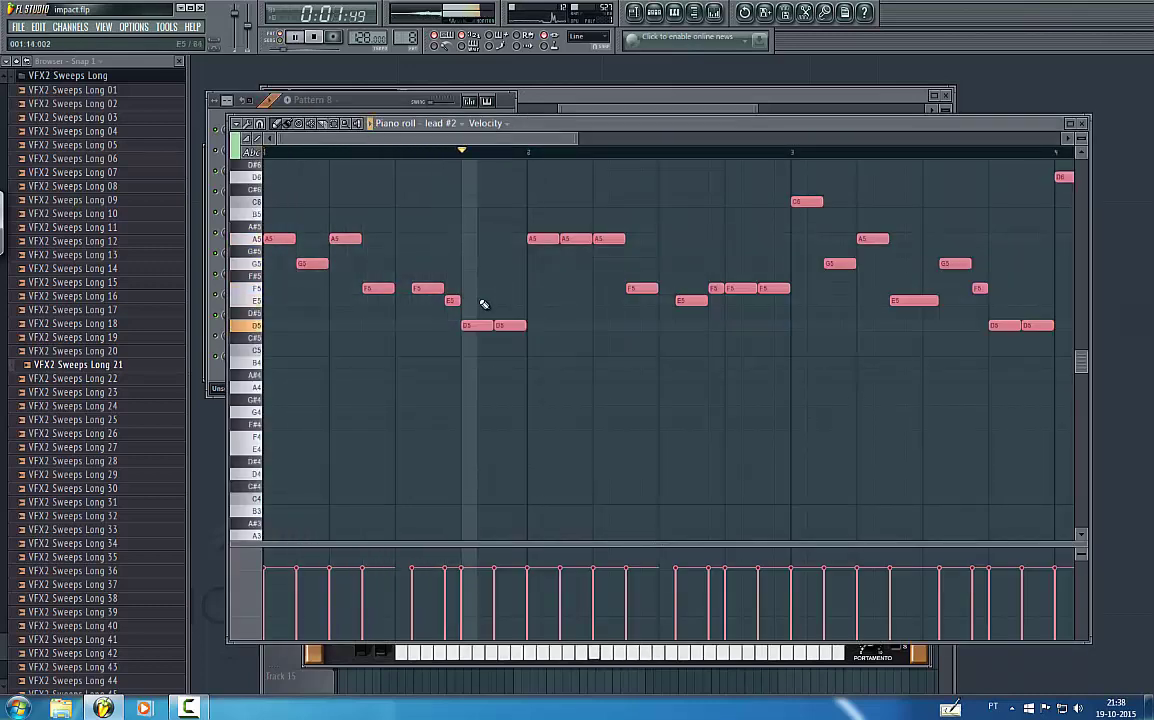
key("ctrl+Down")
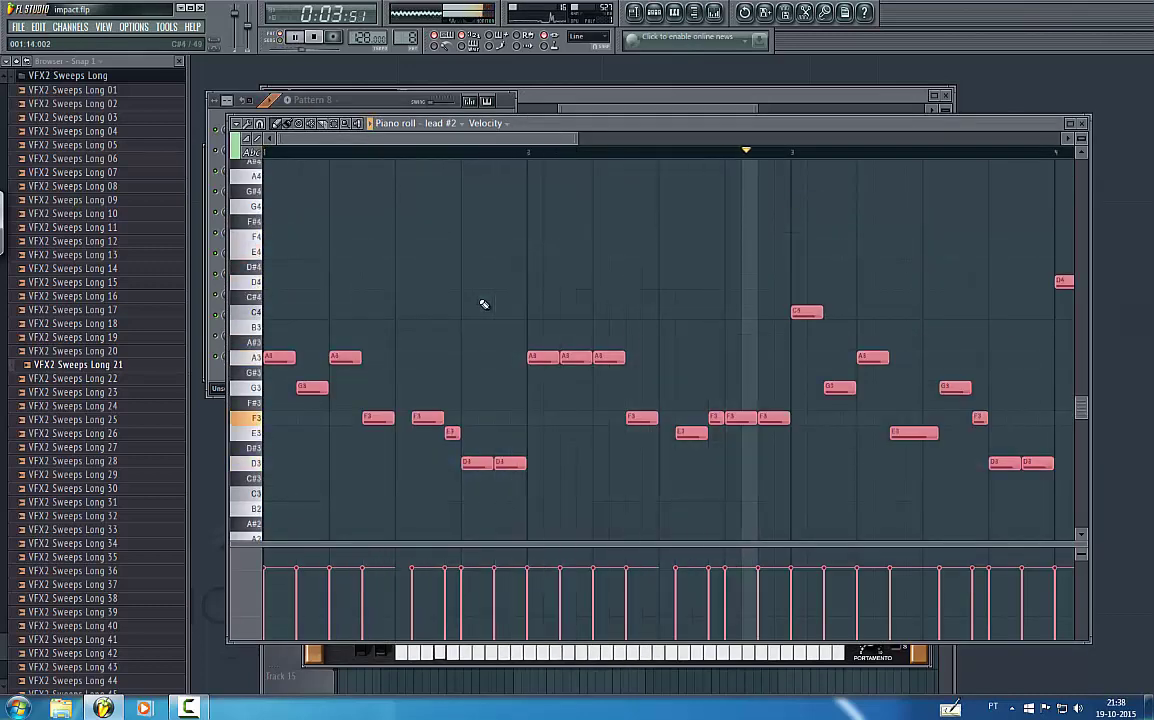
key("ctrl+Up")
key("ctrl+Up")
key("ctrl+Up")
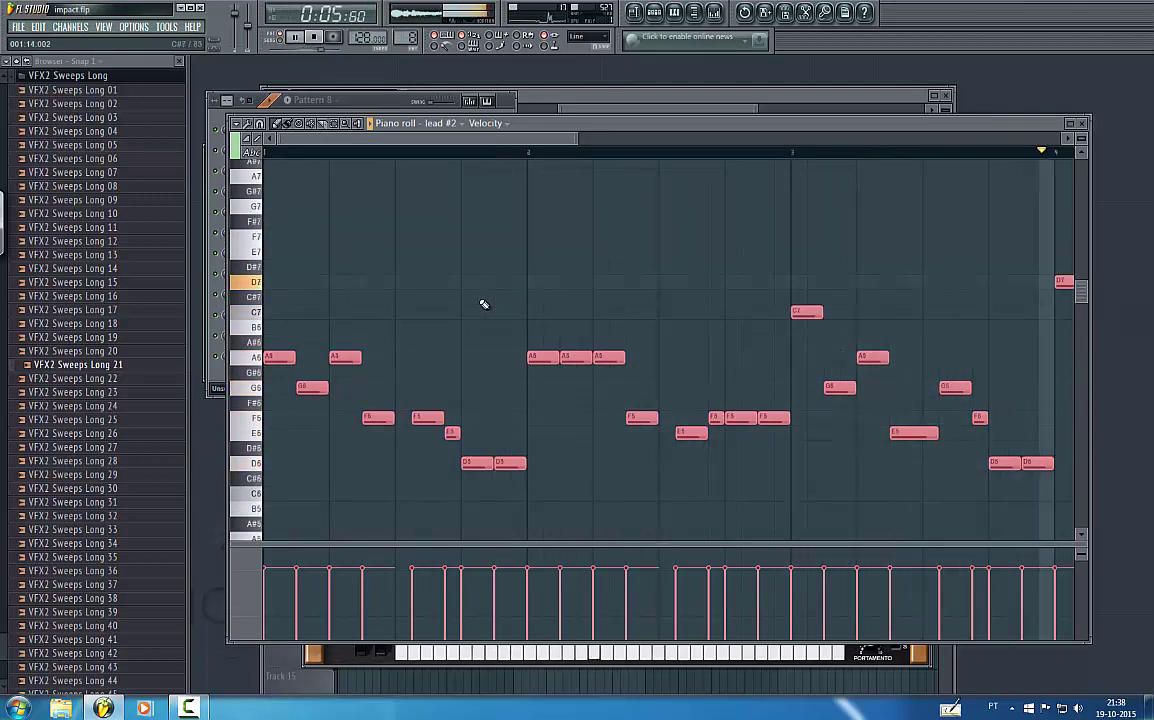
key("ctrl+Down")
key("ctrl+Down")
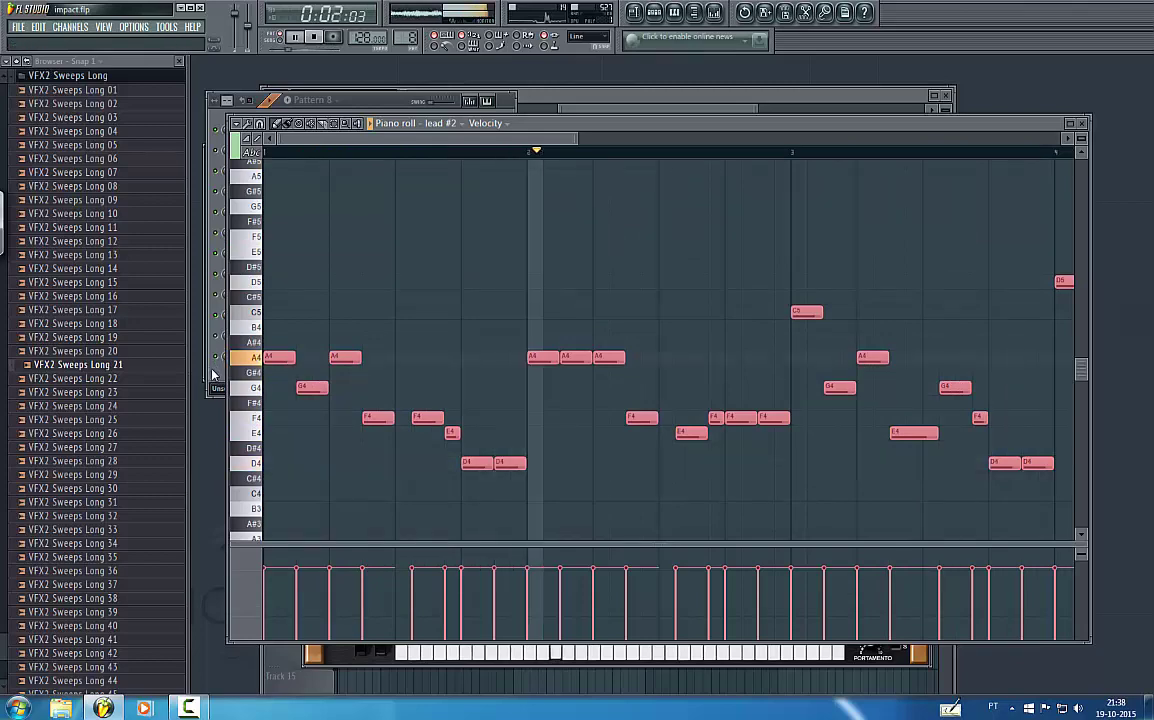
- Place Pattern 8 on playlist Track 10 at bars 5 and 9, and play the song from bar 4
key("F5")
left_click_drag(617, 108, 380, 109)
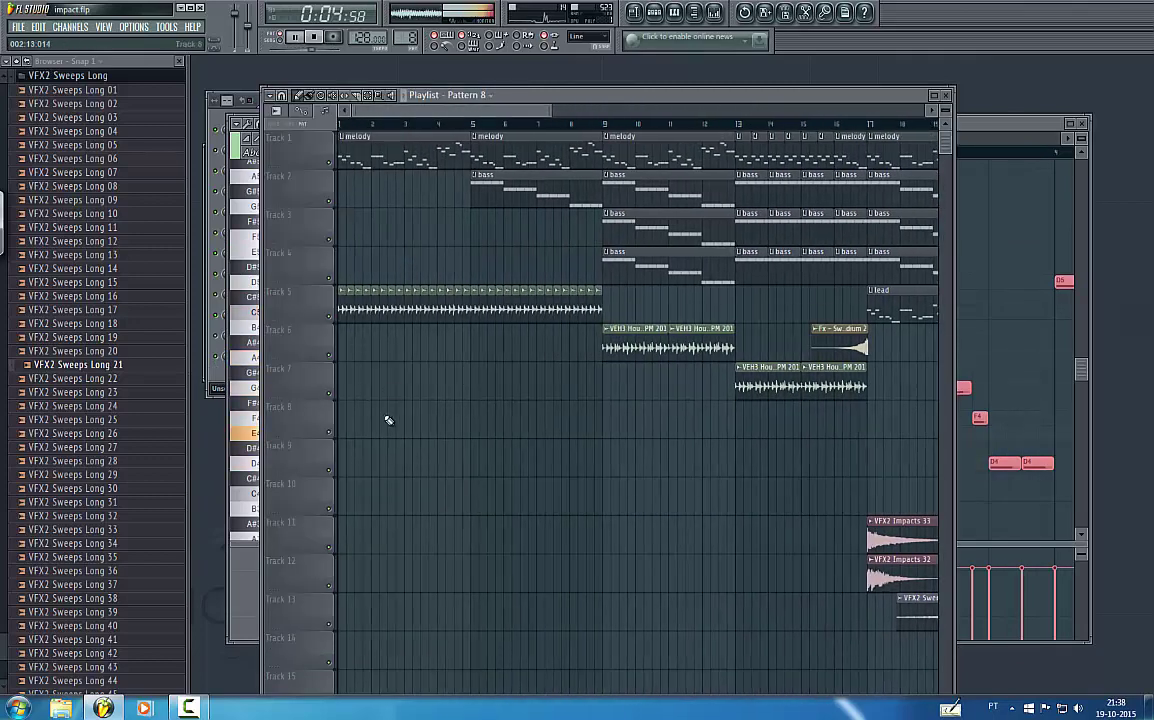
left_click(474, 500)
left_click(615, 498)
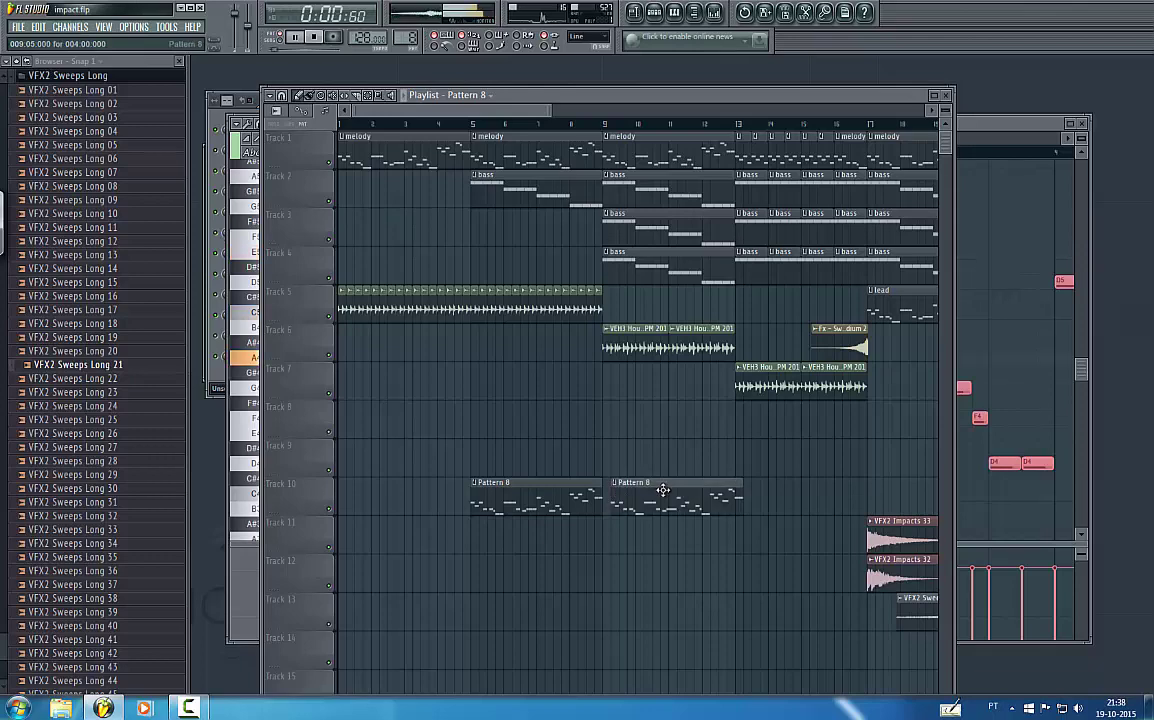
left_click(454, 124)
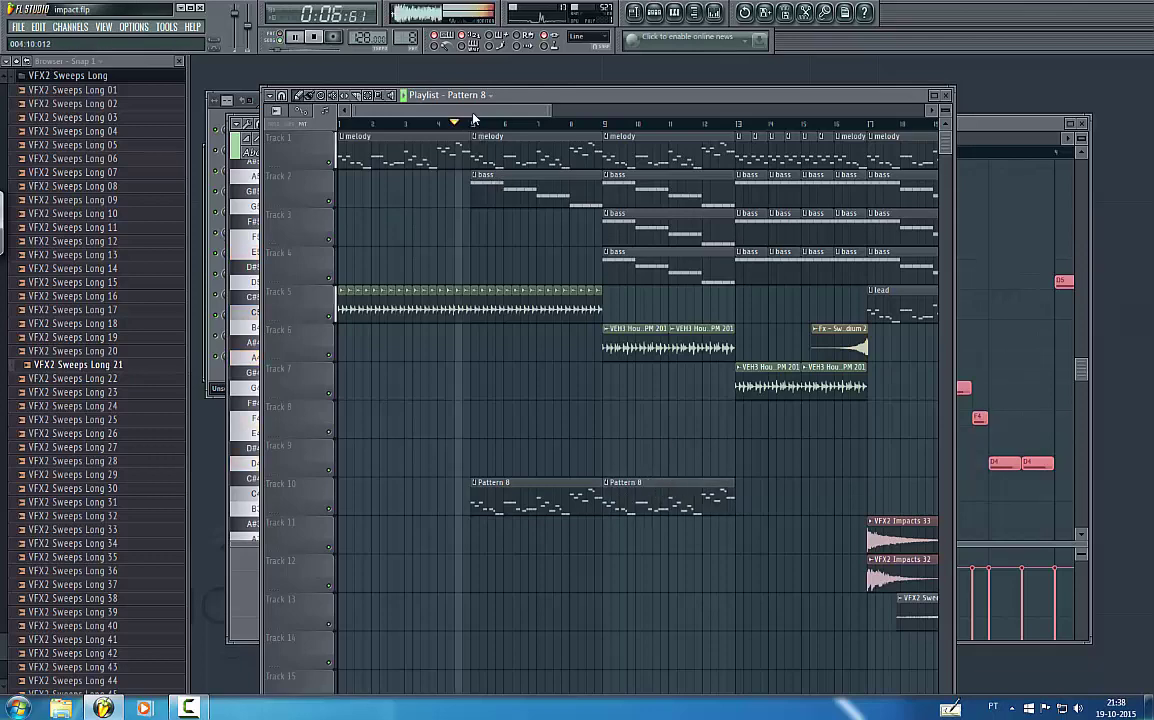
scroll(503, 113, "right", 1)
left_click_drag(503, 113, 570, 108)
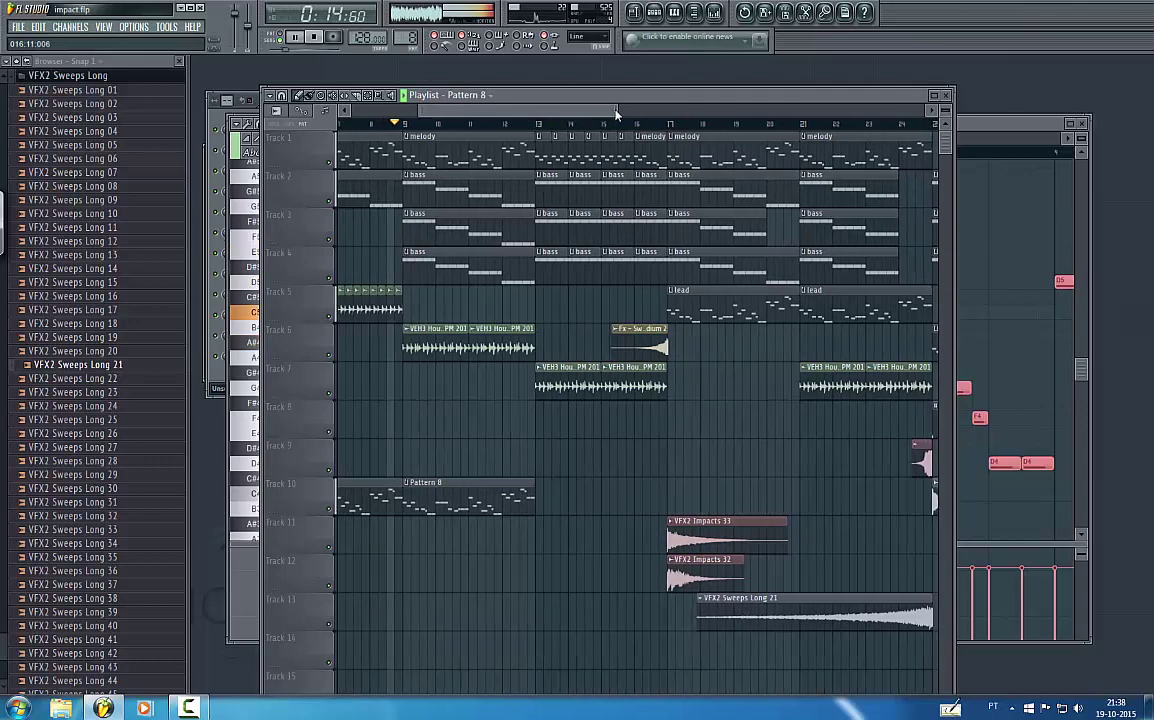
left_click_drag(614, 112, 531, 117)
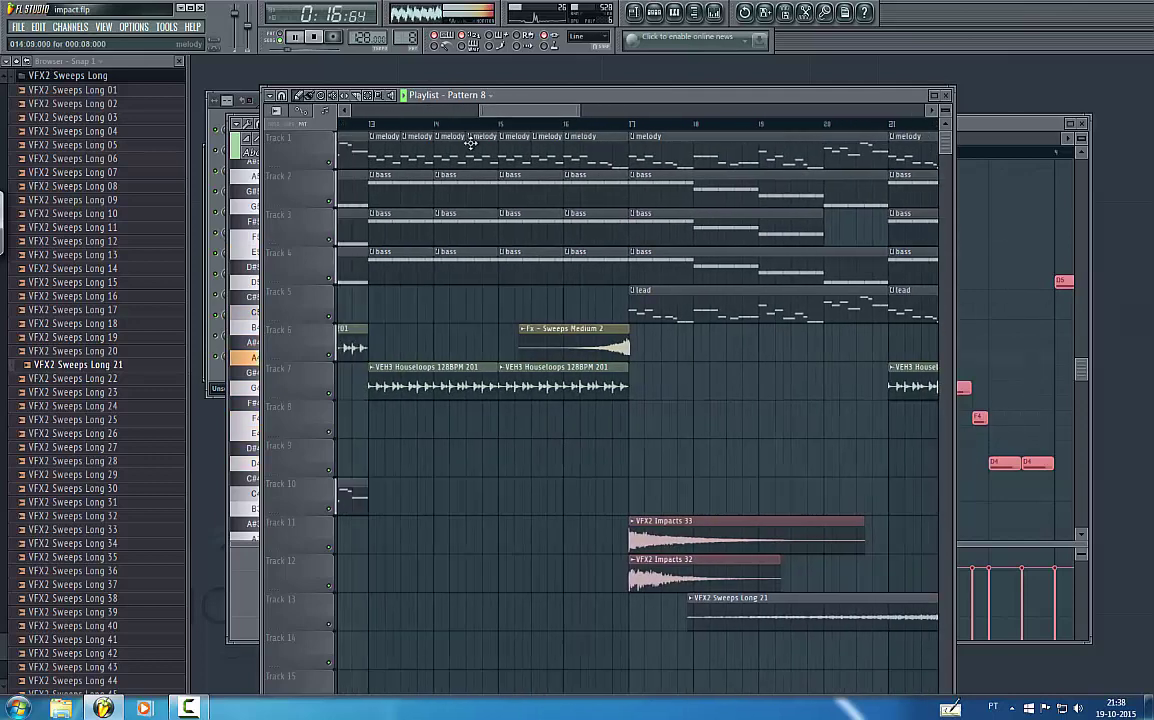
- Replace the Track 1 melody clips from bar 13 up to bar 16 with back-to-back melody clips six steps long
key("space")
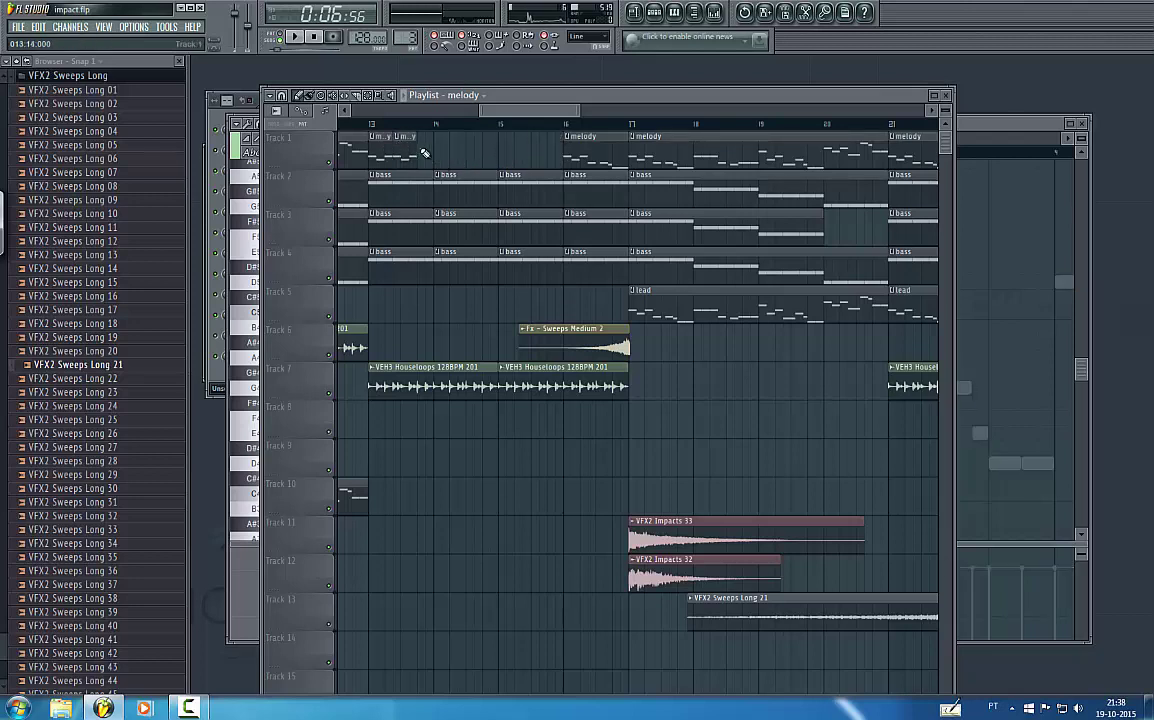
left_click(363, 126)
key("space")
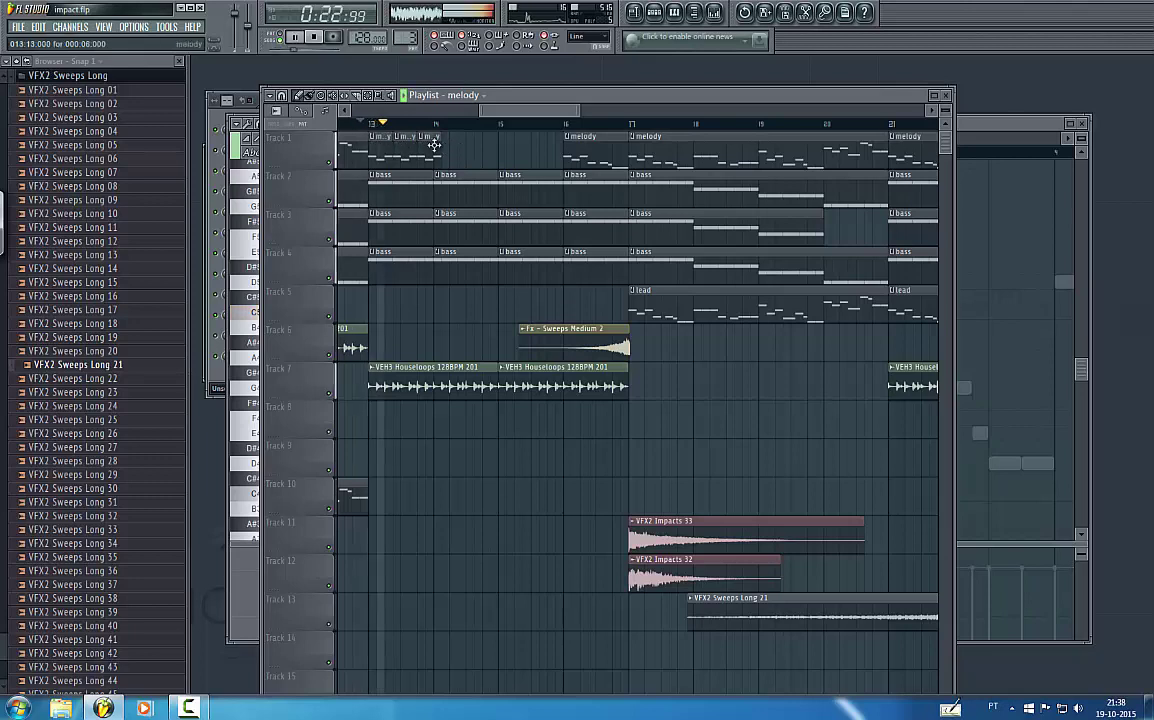
left_click(447, 146)
left_click(469, 147)
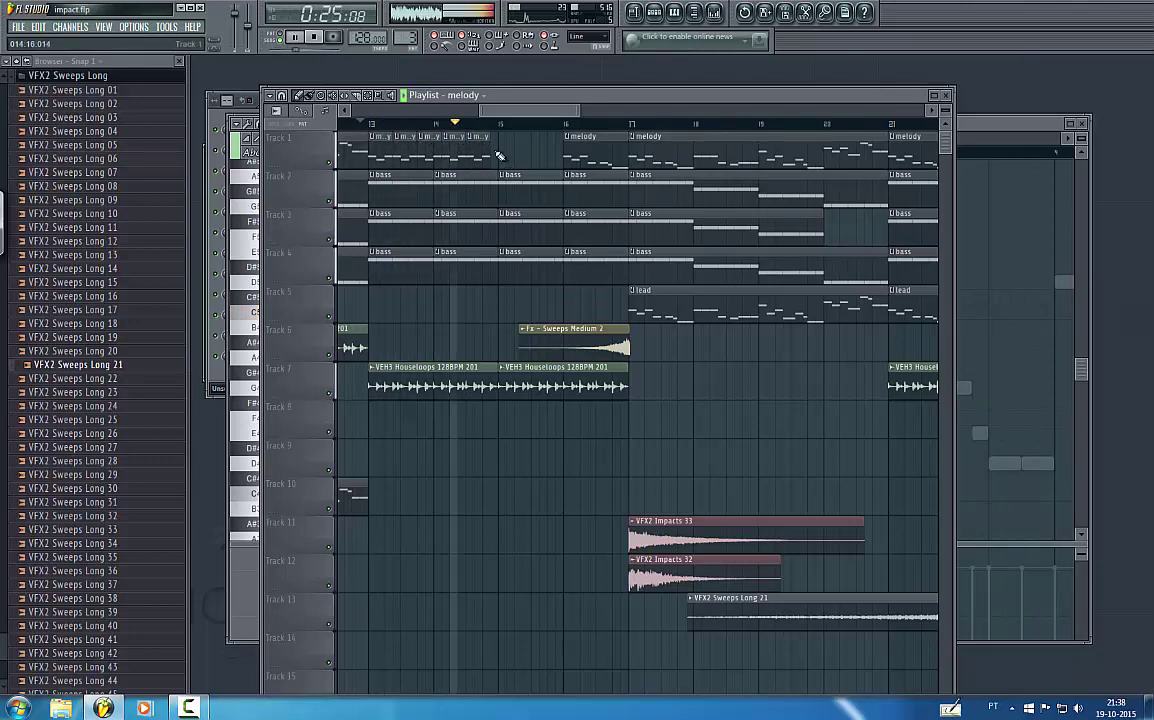
left_click(494, 152)
left_click(518, 151)
left_click(542, 150)
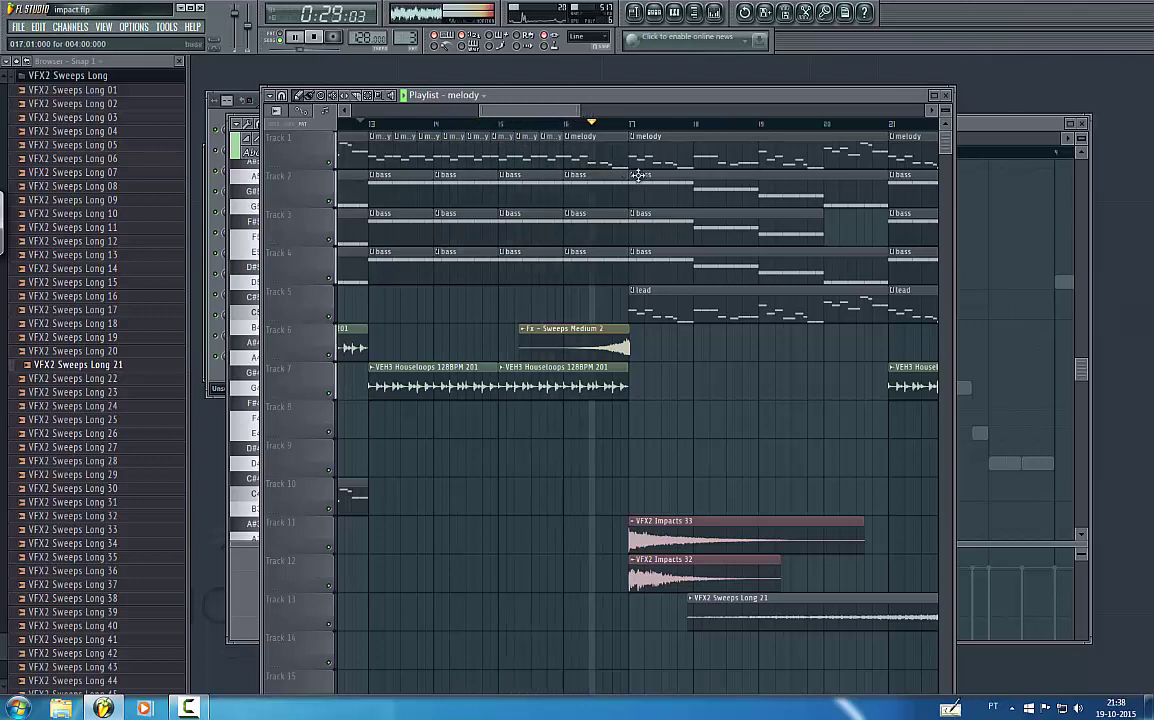
- Replace the Track 1 melody clips from bar 15 through bar 16 with shorter four-step repeats, and play back the build-up
key("space")
right_click(601, 152)
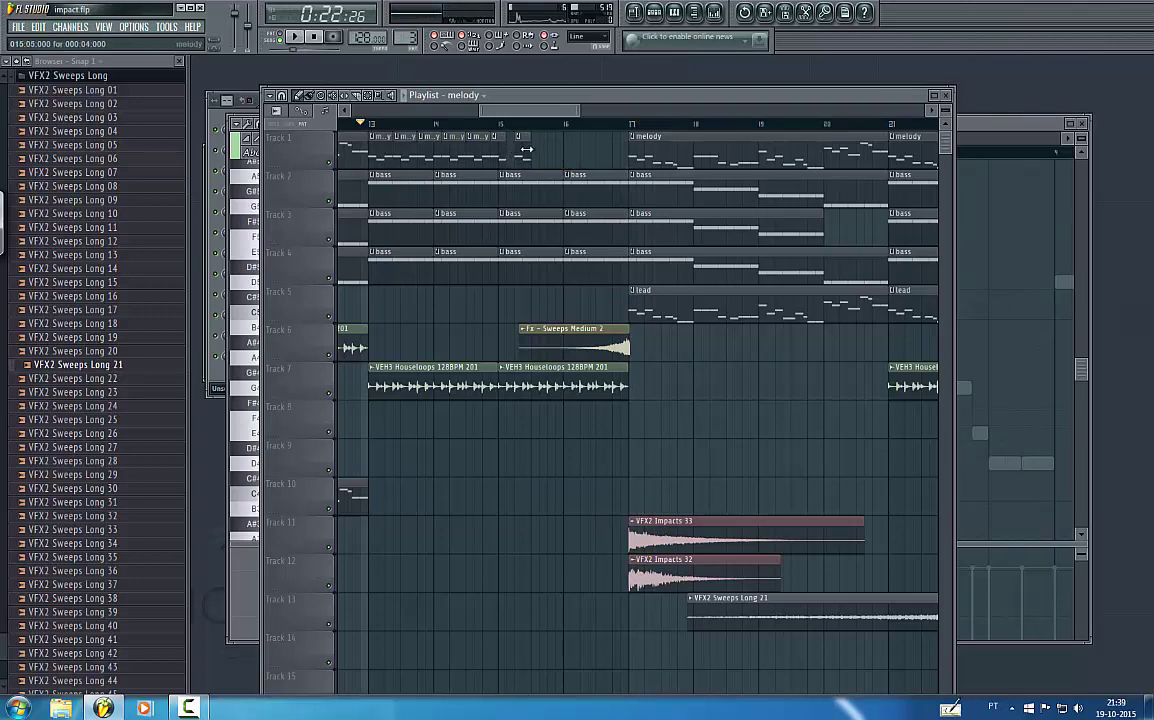
key("space")
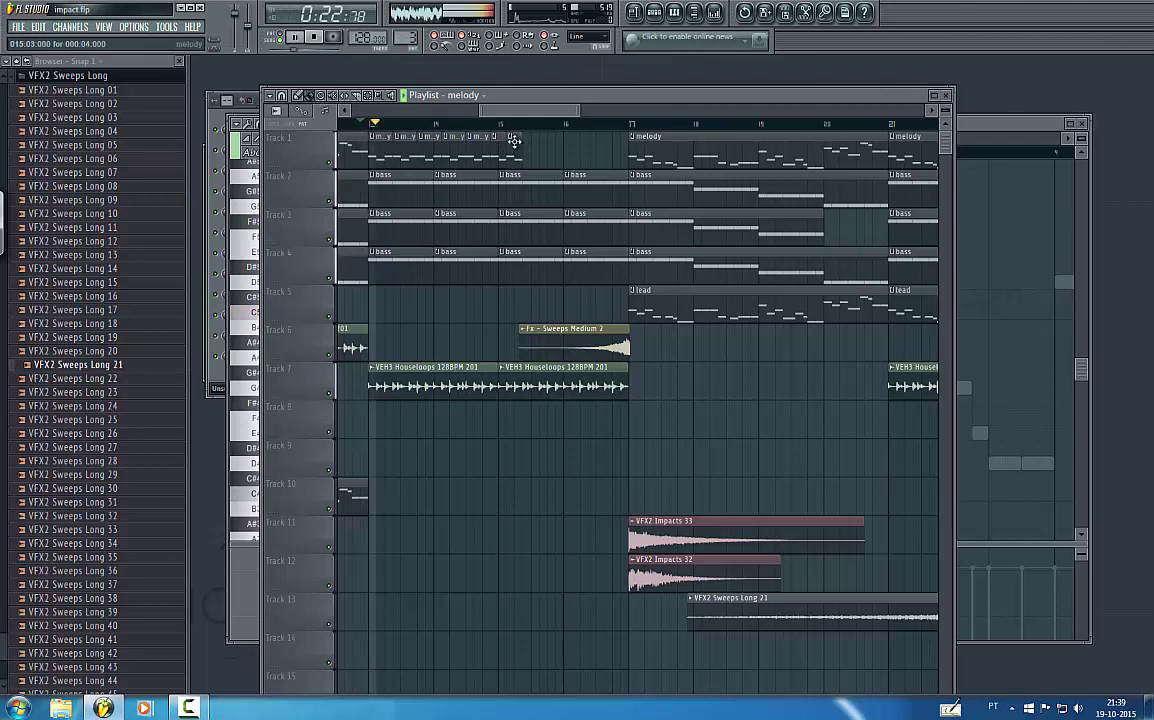
left_click(532, 150)
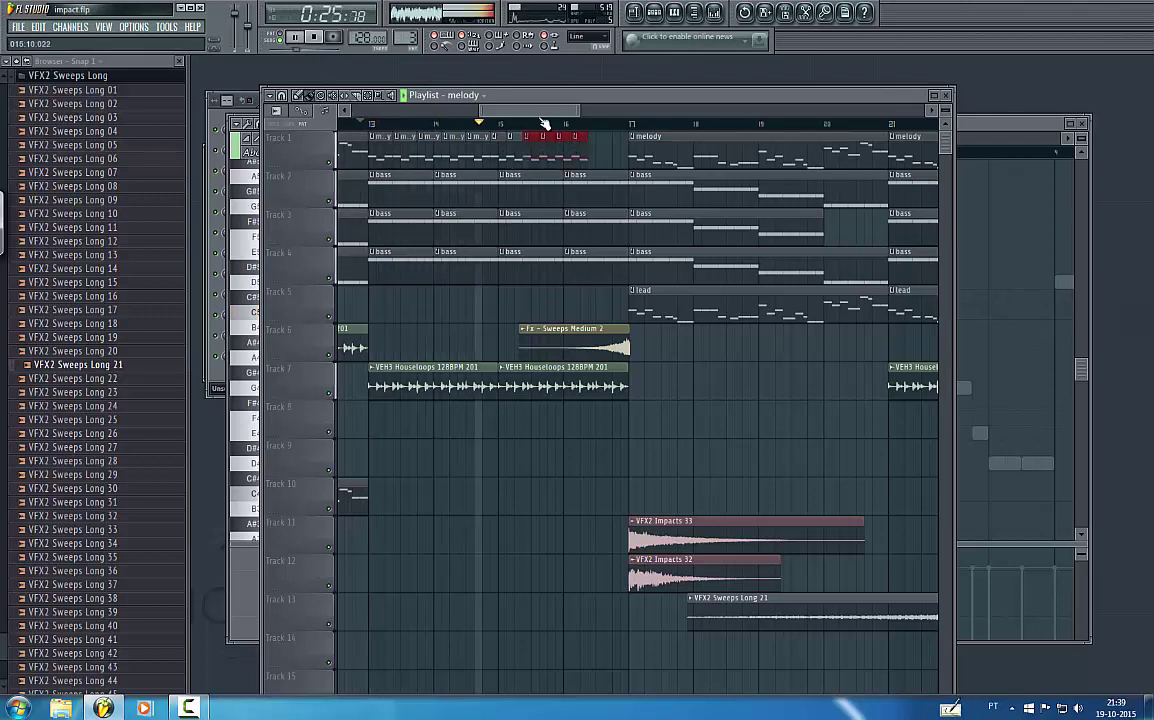
left_click(595, 150)
left_click(607, 150)
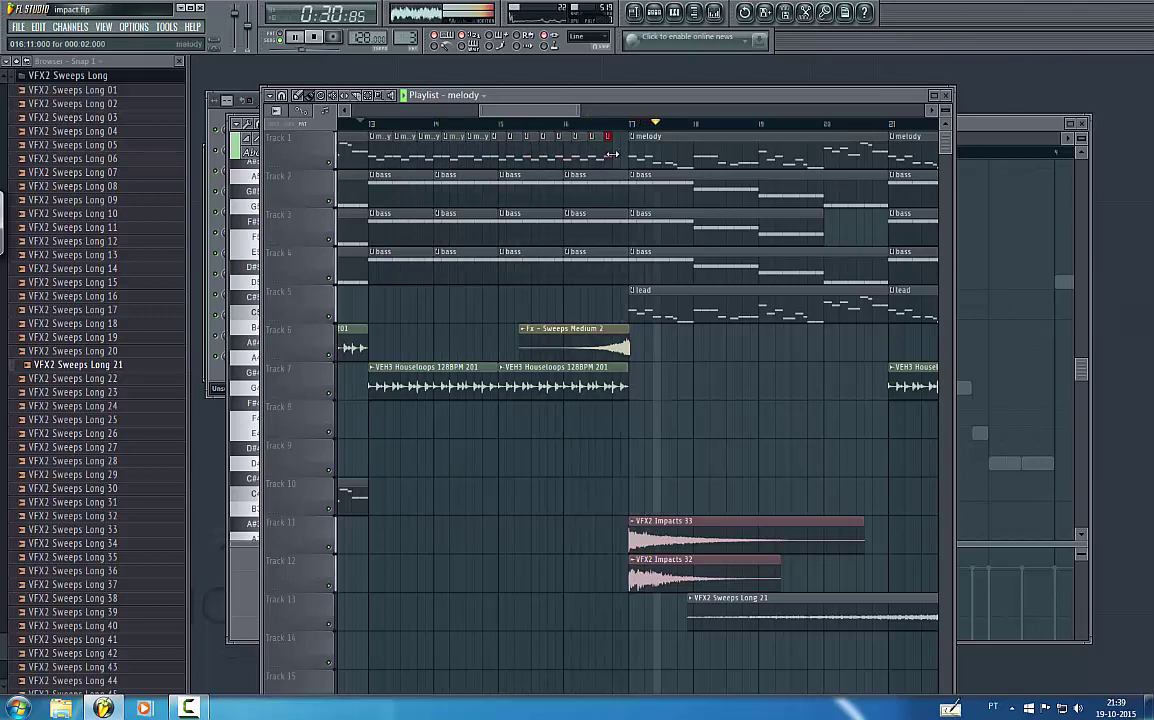
left_click(550, 122)
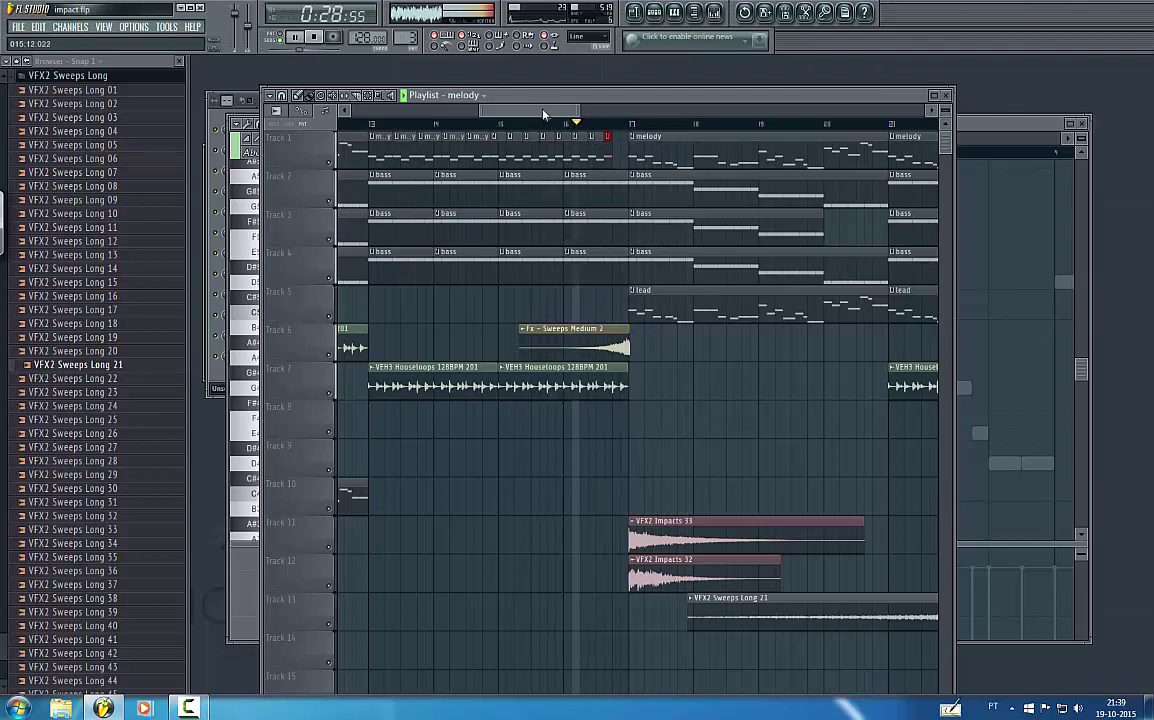
key("space")
- Try a full-song automation clip for the melody channel's volume, and delete it from Track 14
left_click_drag(544, 110, 535, 110)
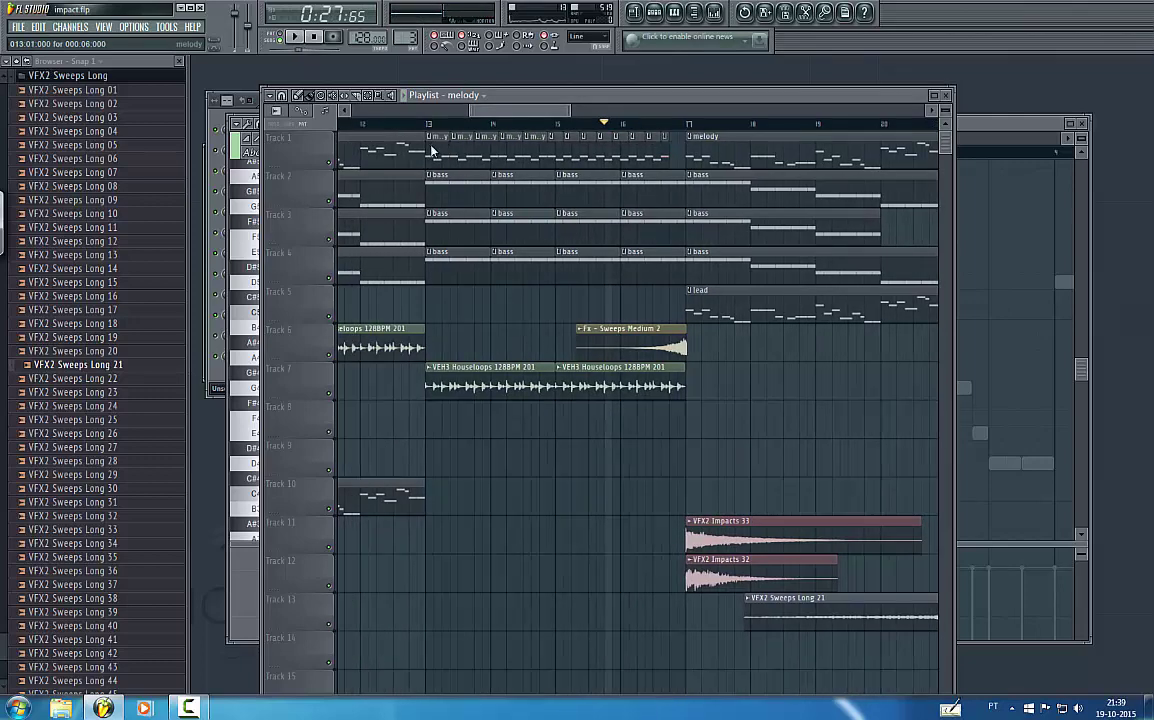
double_click(432, 150)
left_click(212, 122)
right_click(243, 256)
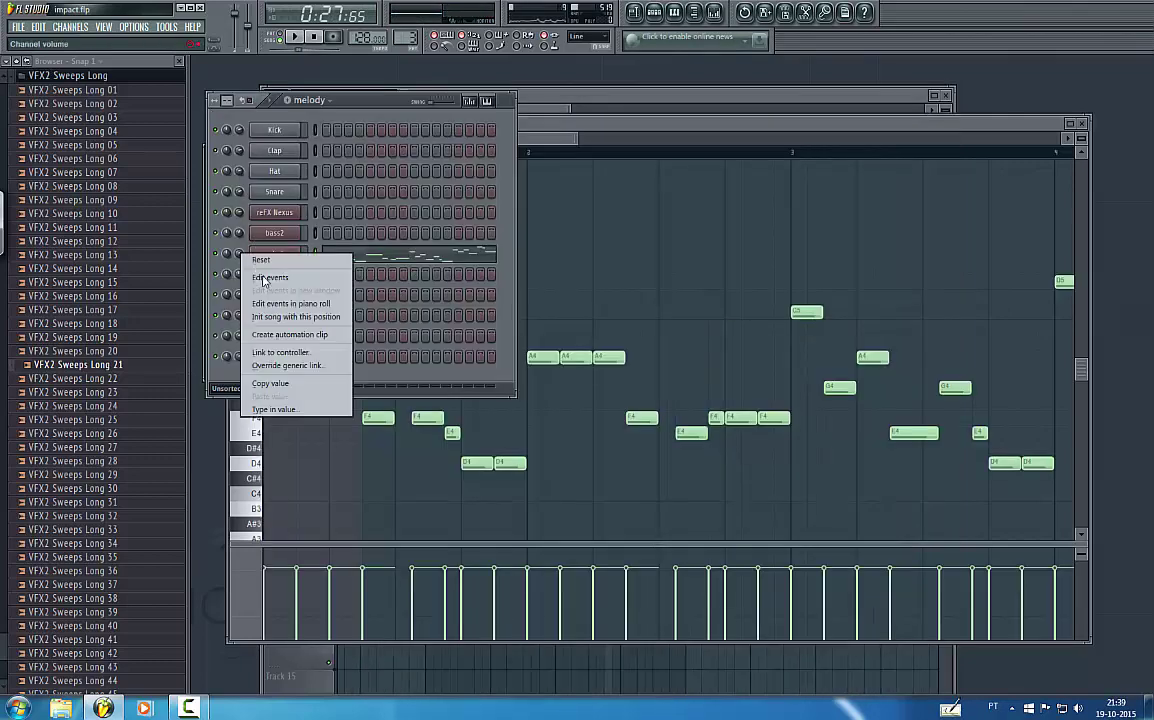
left_click(283, 301)
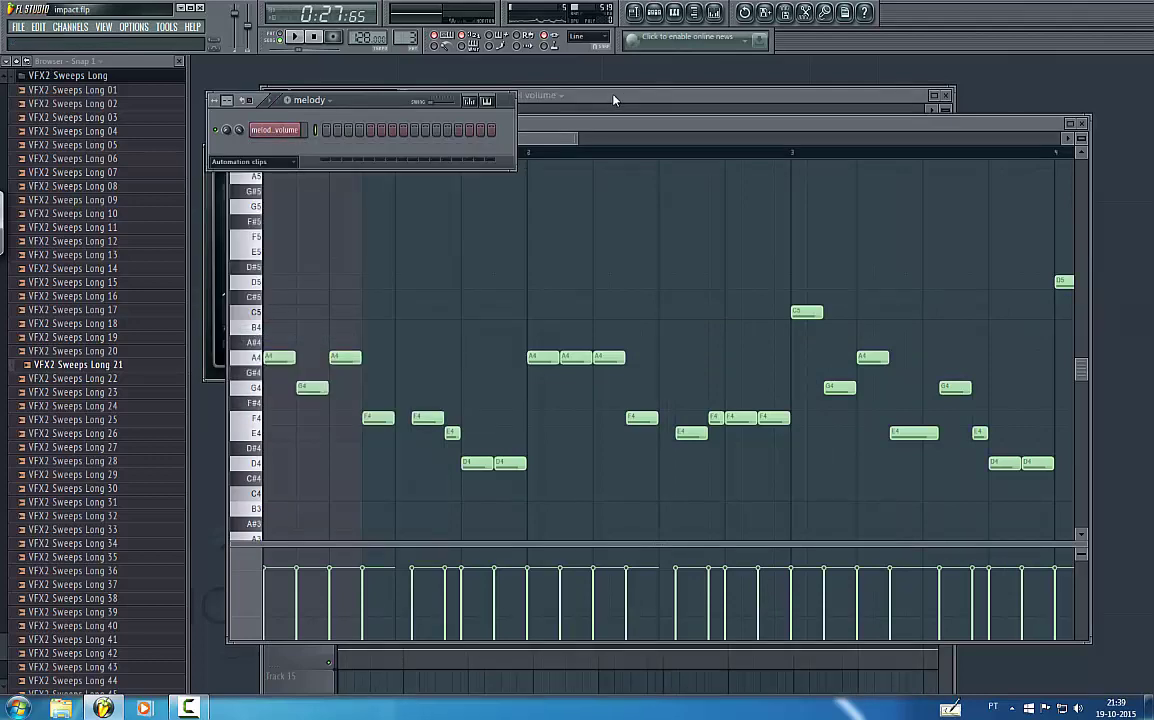
left_click(614, 97)
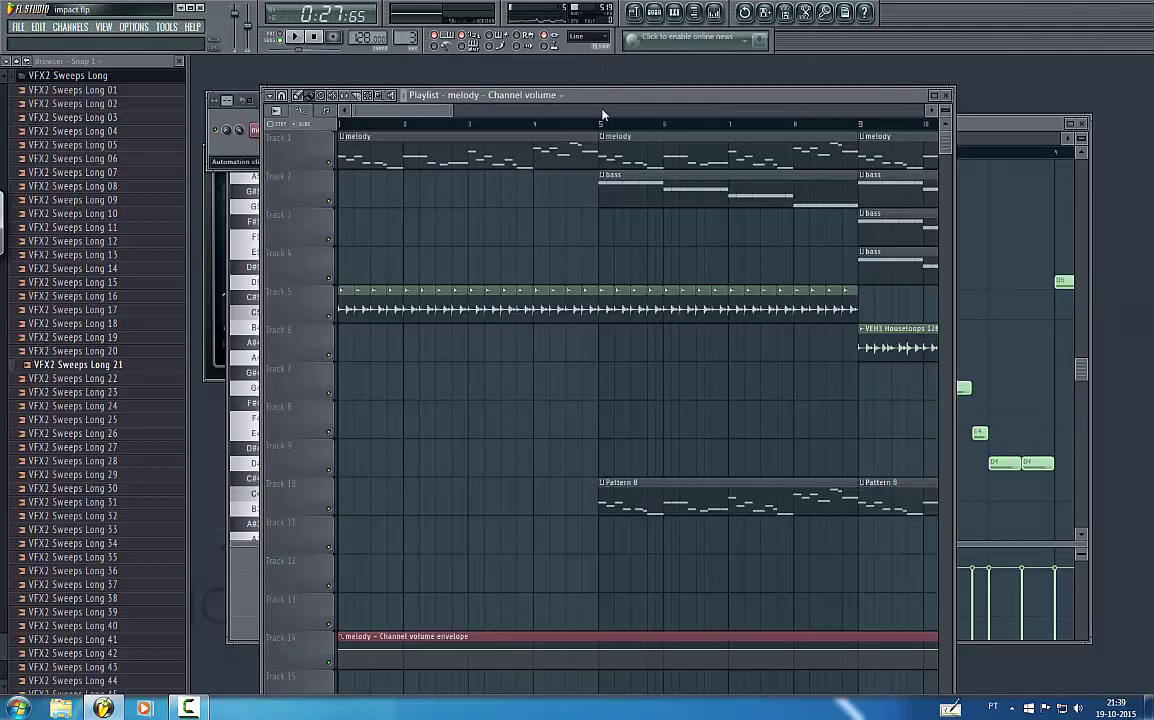
right_click(511, 637)
- Select bars 13 to 16 in the playlist timeline and create an automation clip for the melody channel's volume
left_click_drag(401, 118, 669, 127)
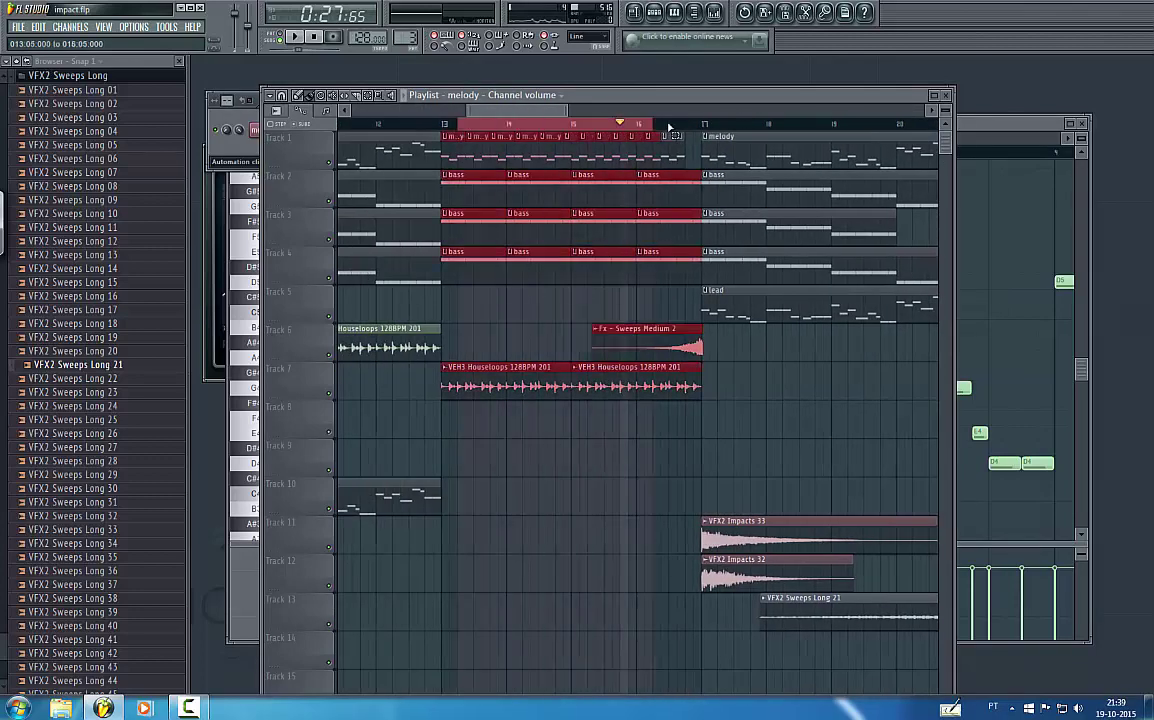
double_click(455, 143)
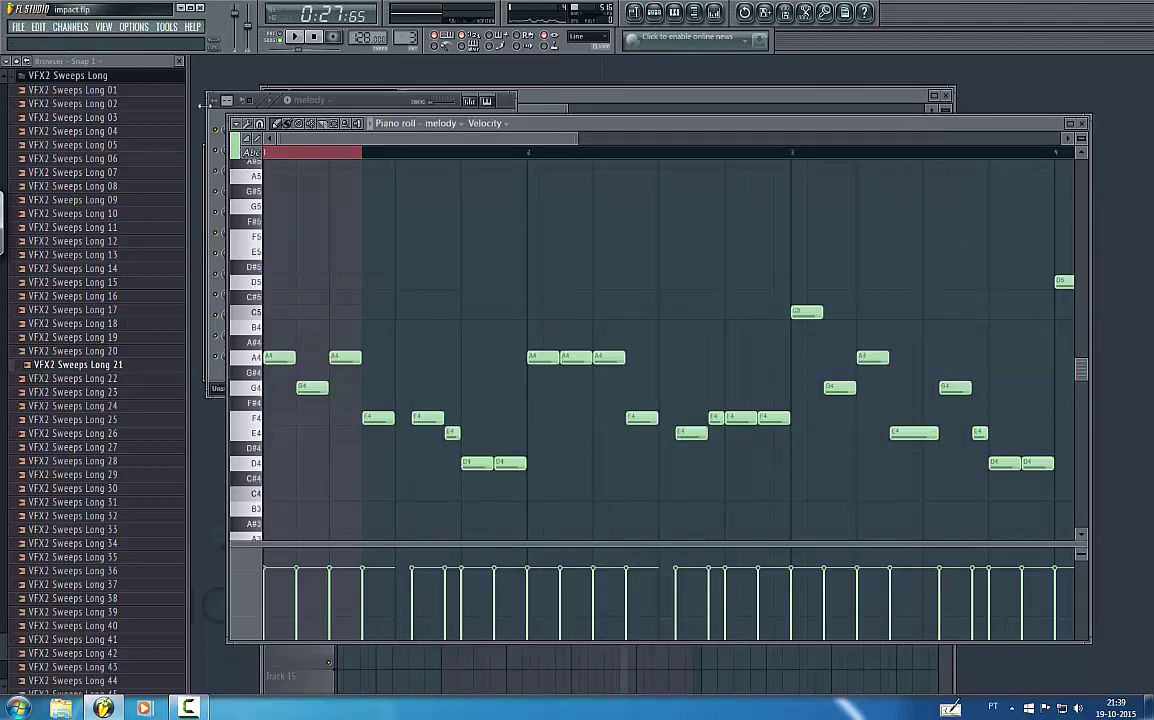
left_click(214, 122)
right_click(239, 253)
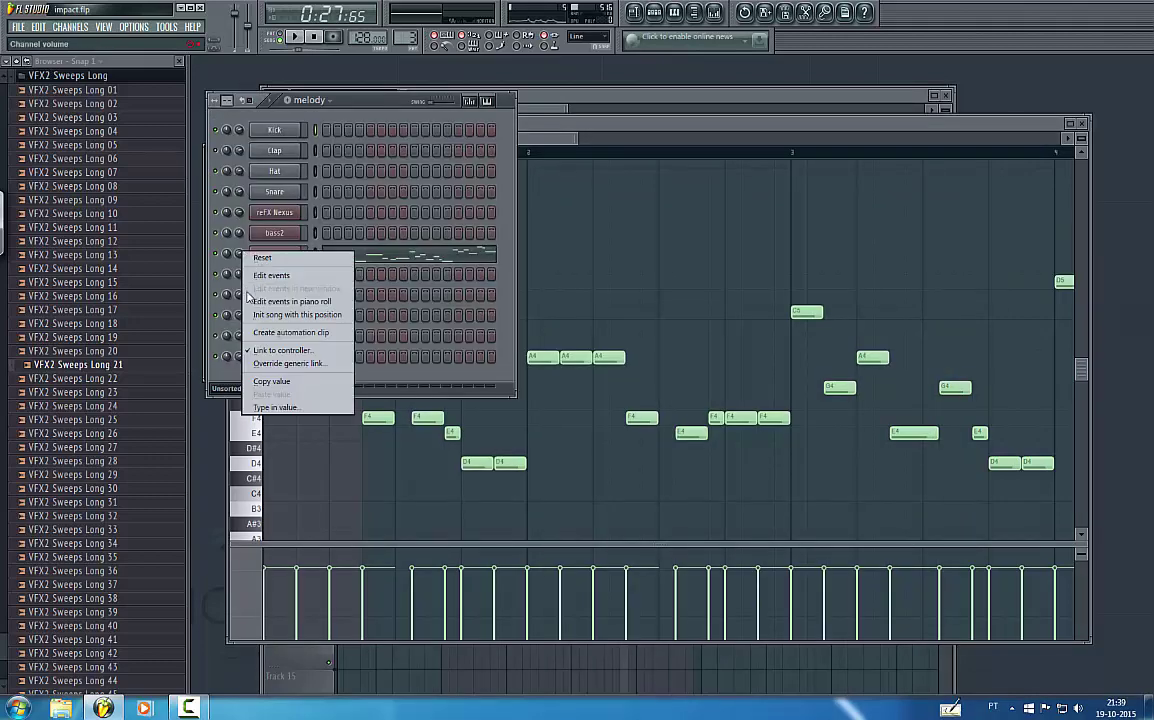
left_click(290, 332)
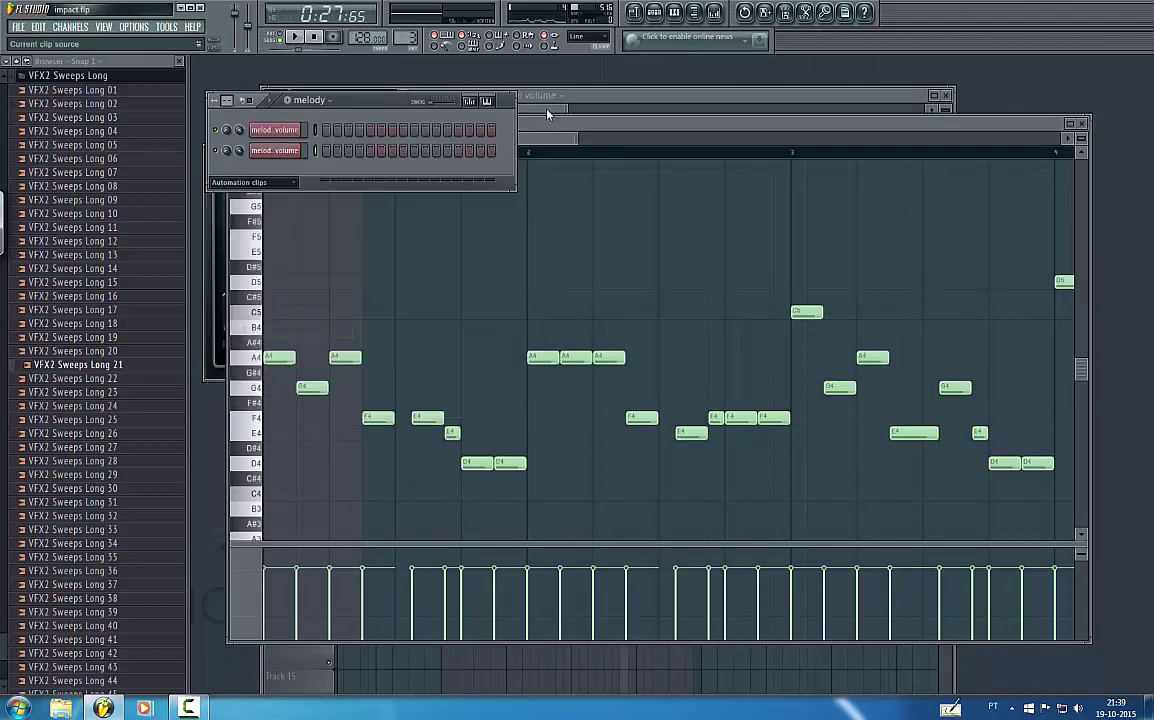
- Extend the melody volume automation clip to bar 17, shape a curved fade-down from bar 16, and play it back
mouse_move(547, 110)
left_mouse_down()
mouse_move(576, 109)
mouse_move(552, 110)
left_mouse_up()
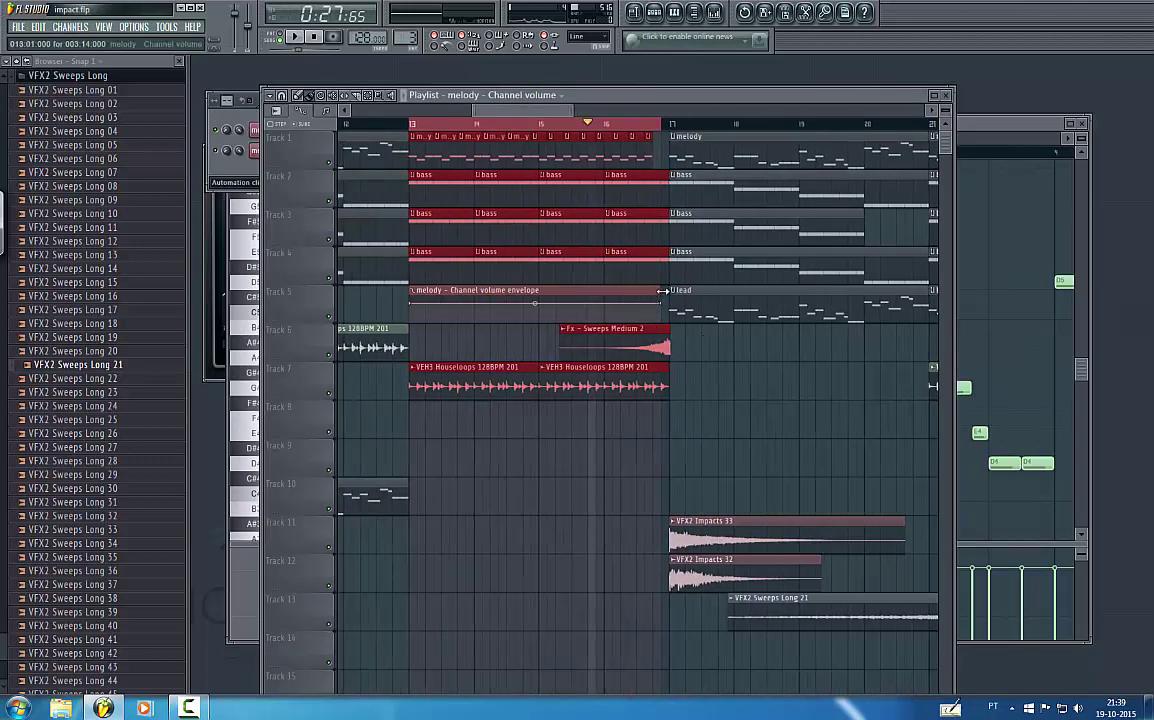
left_click_drag(663, 291, 668, 291)
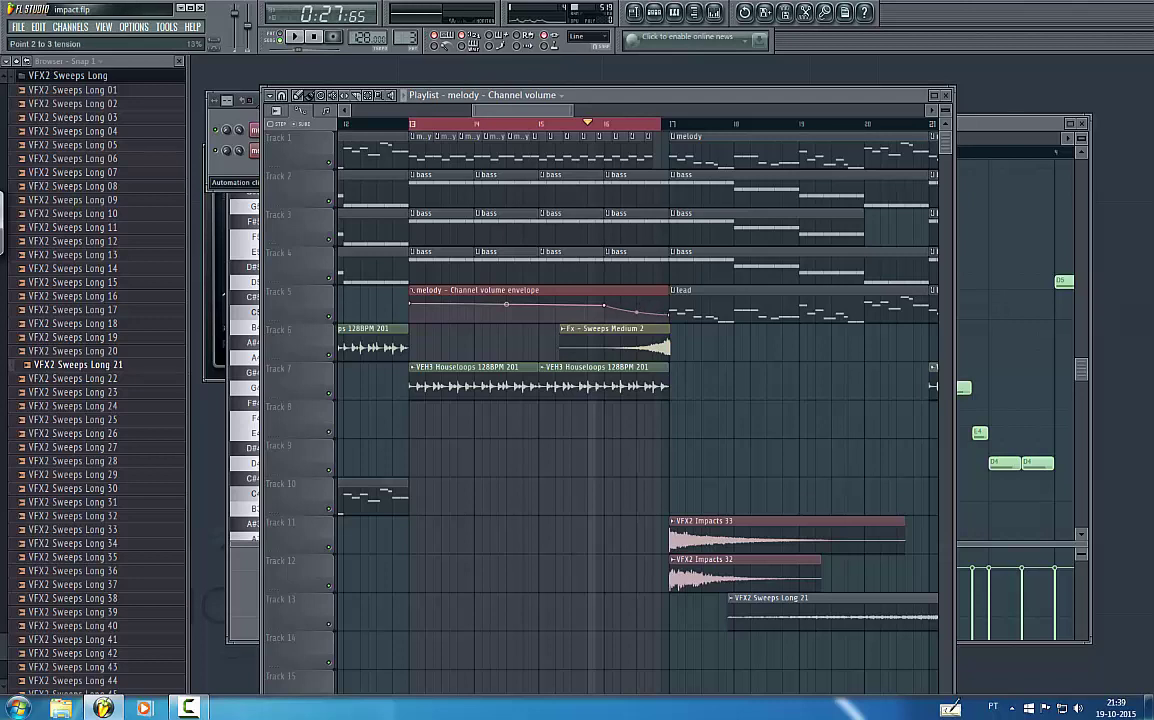
key("space")
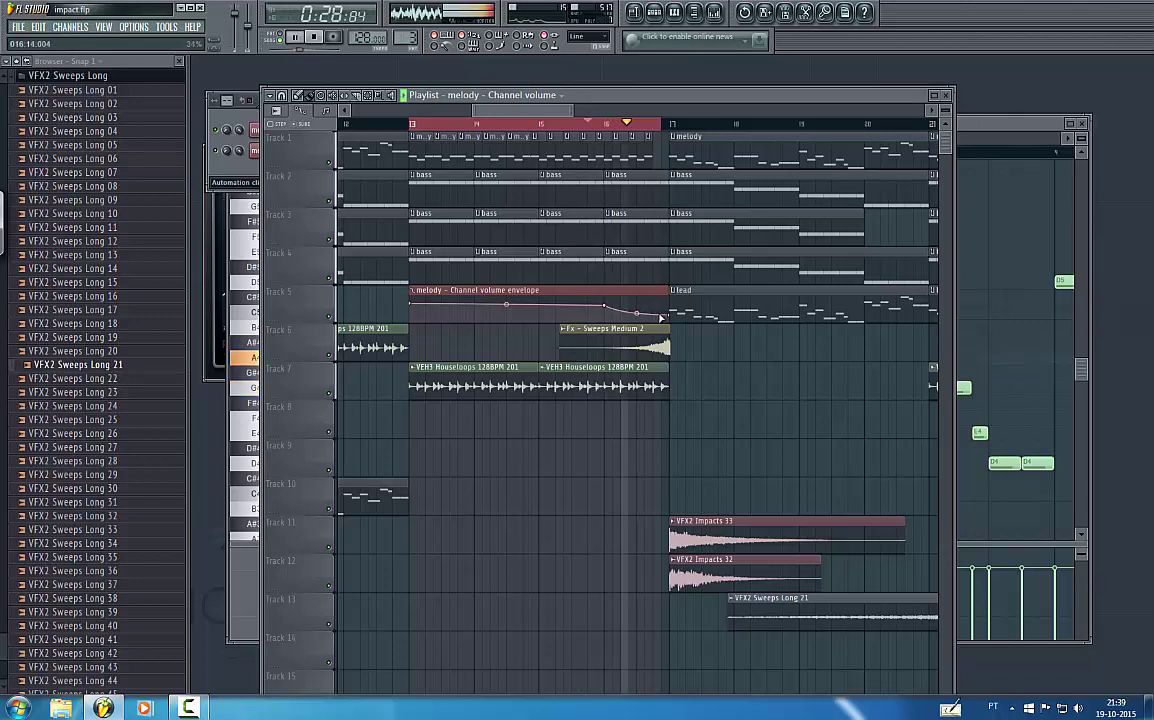
left_click(589, 128)
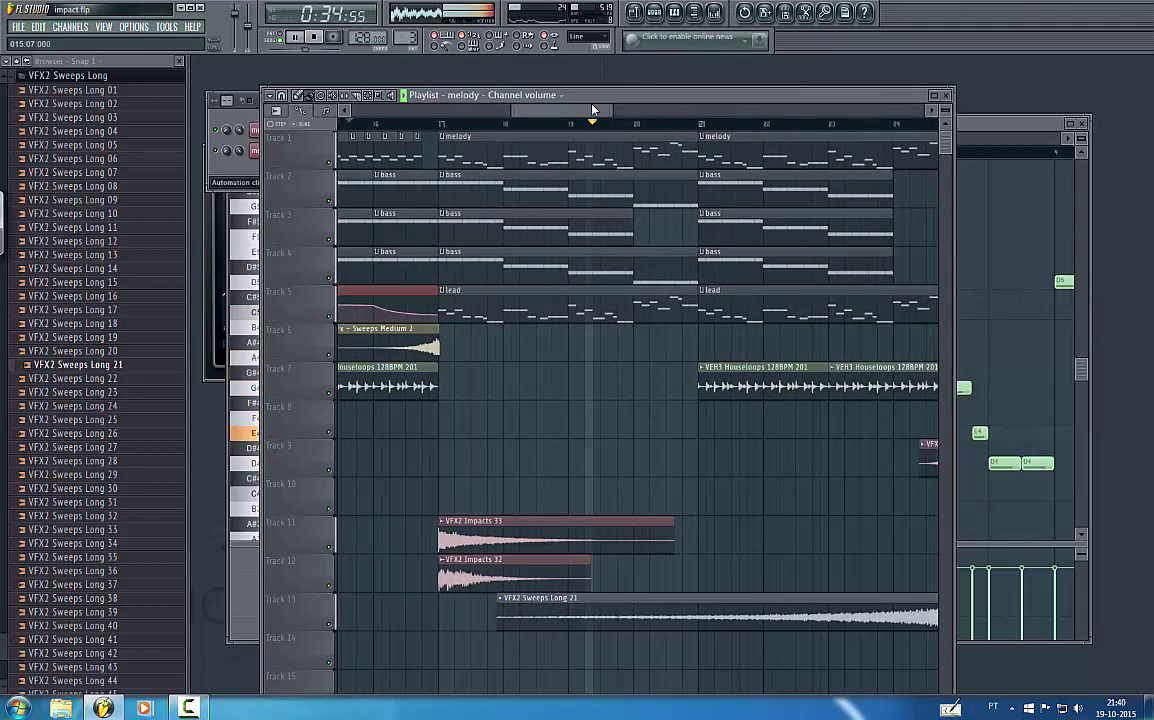
left_click_drag(603, 106, 516, 114)
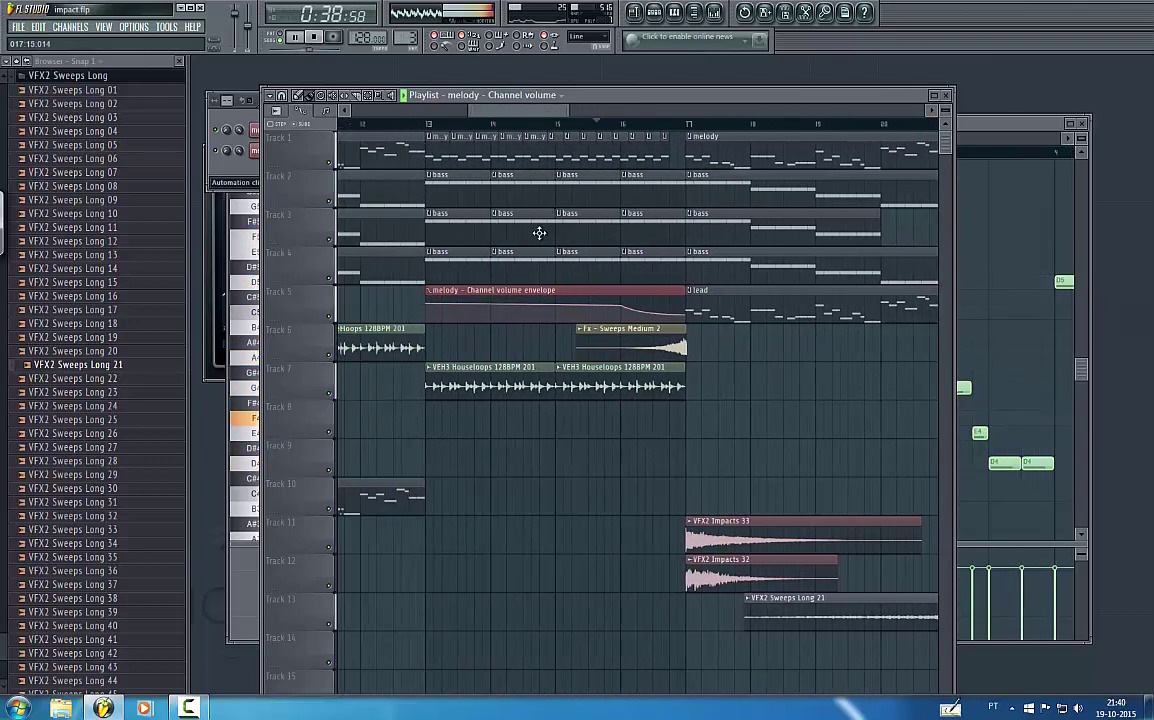
- Move the melody volume automation clip to Track 8, and add a point at bar 17 that brings the volume back up to 63%
key("space")
left_click_drag(553, 293, 553, 414)
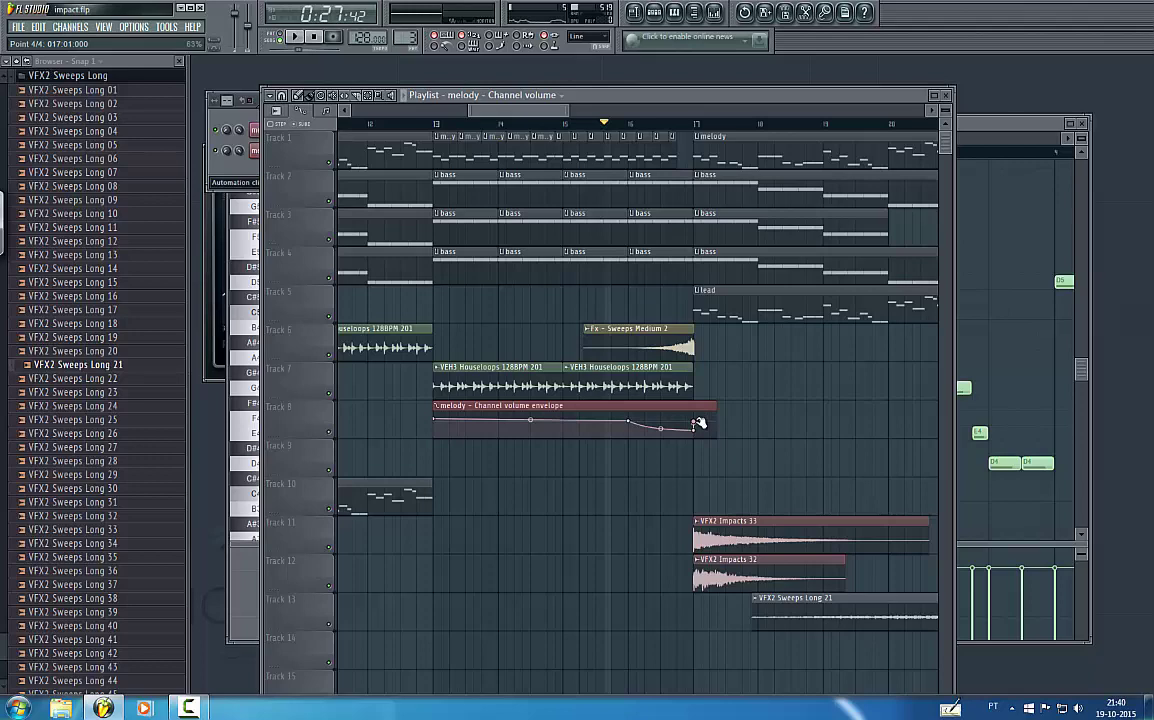
key("space")
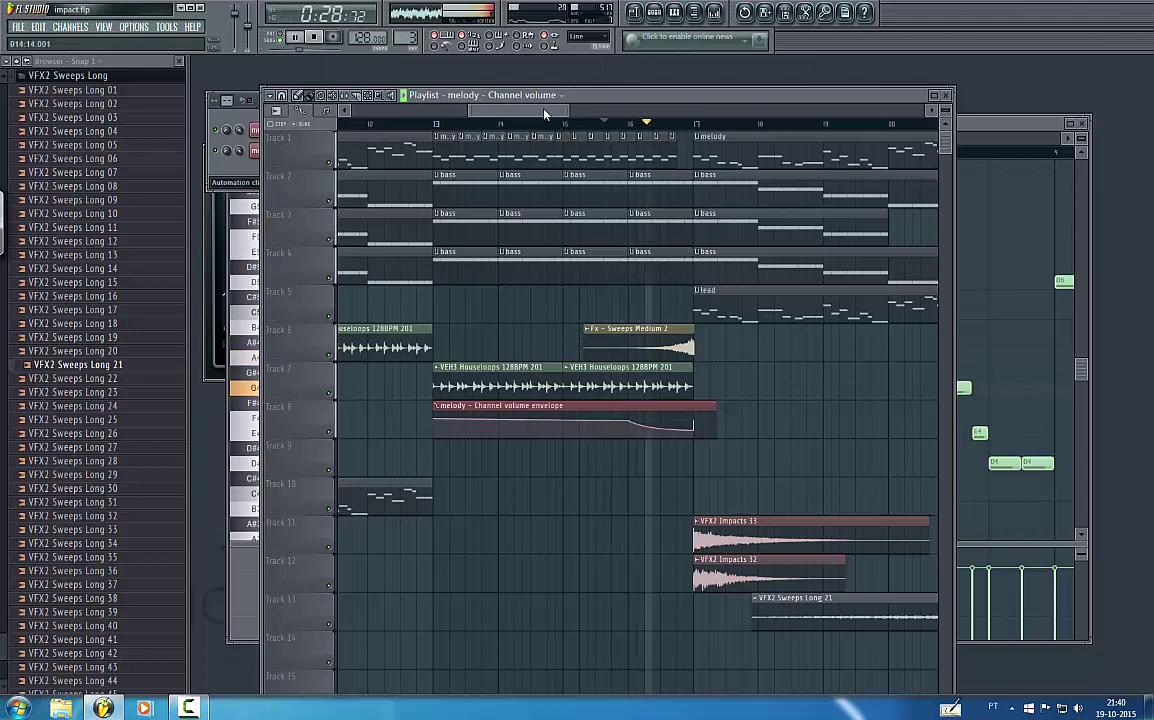
left_click_drag(549, 113, 581, 115)
- Save the project and follow the playback through the drop towards bar 25
left_click(21, 28)
left_click(30, 83)
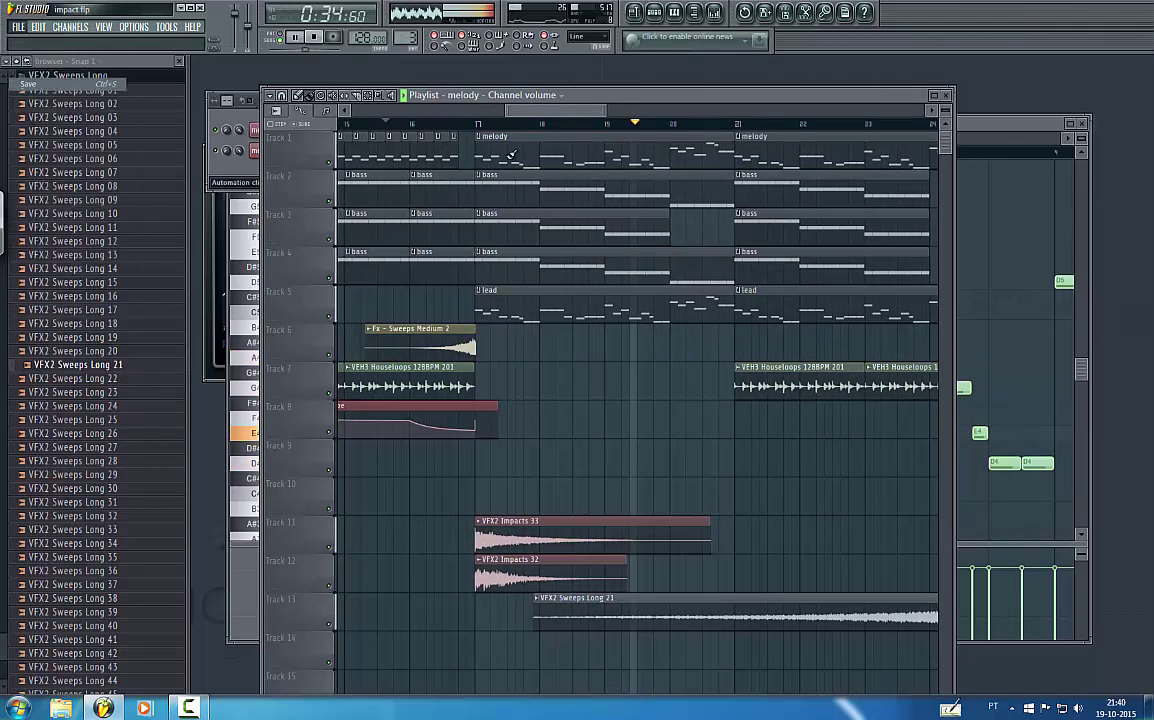
left_click_drag(604, 125, 673, 118)
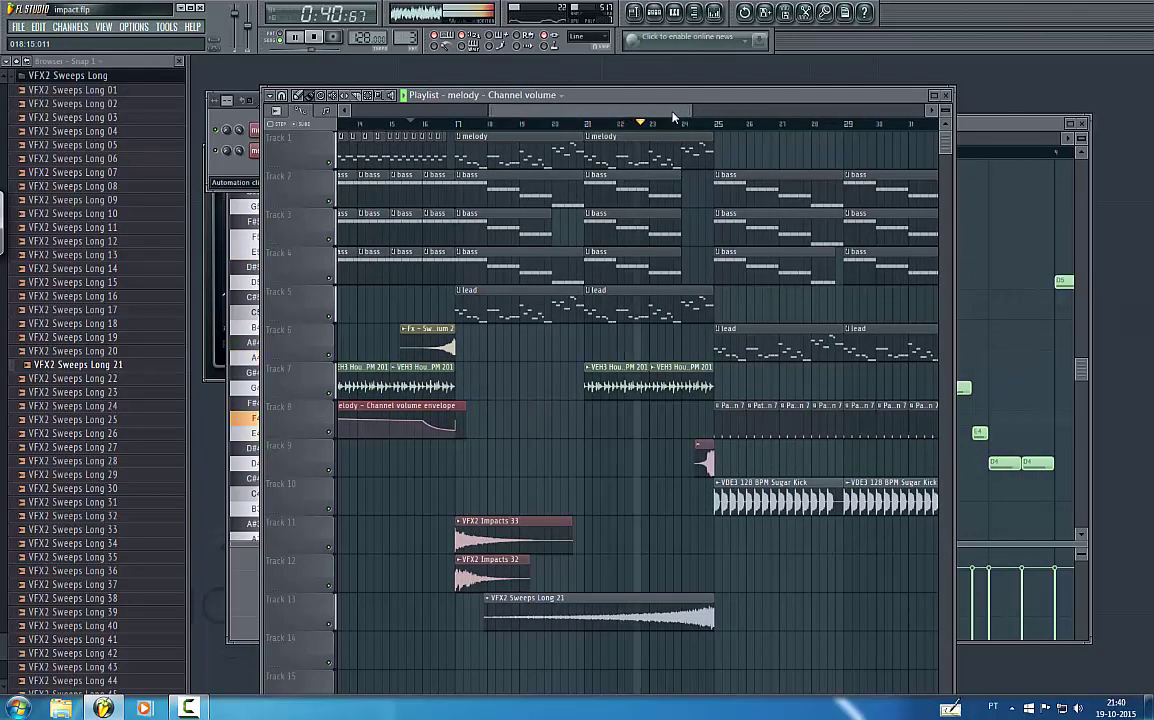
left_click_drag(599, 110, 644, 113)
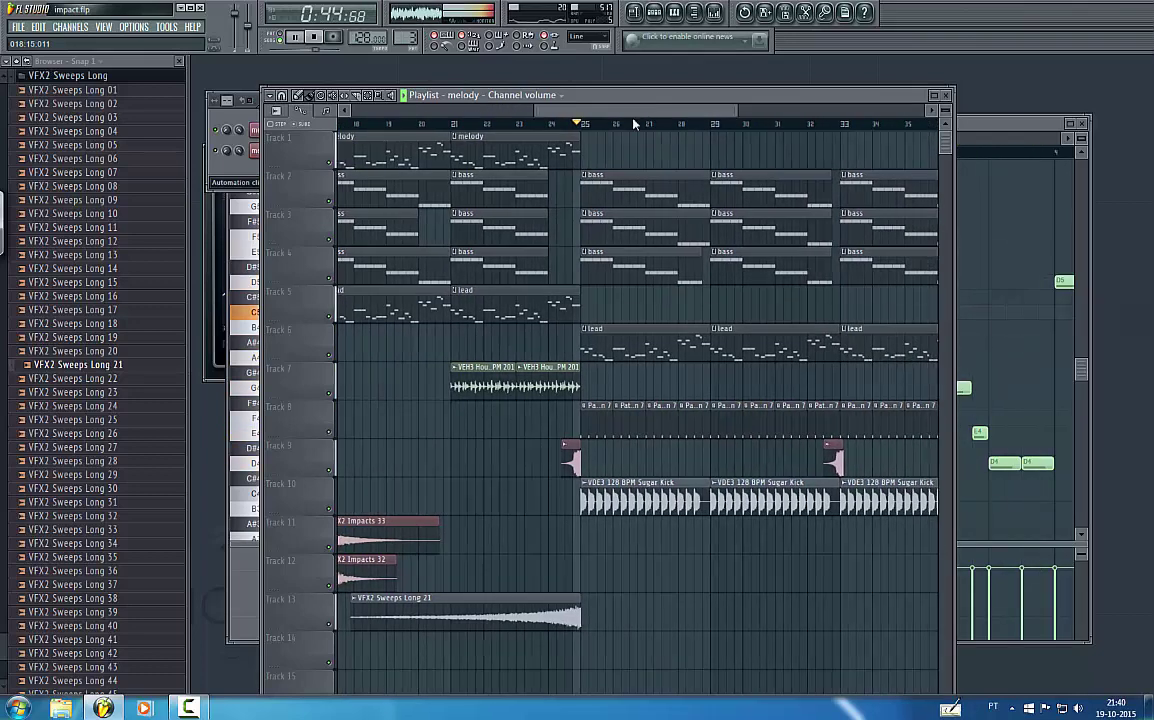
- Try a short VEH3 Houseloops 128BPM 201 fragment on Track 7 at the last beat of bar 28, and delete it
left_click(546, 377)
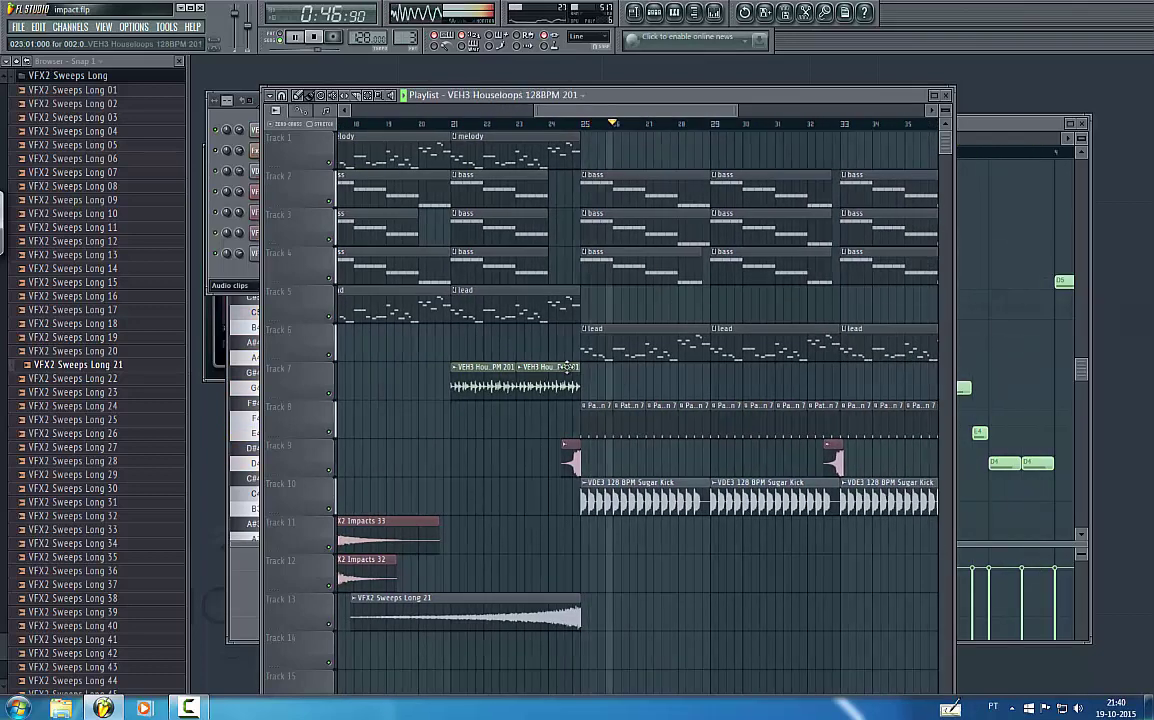
left_click_drag(702, 113, 733, 114)
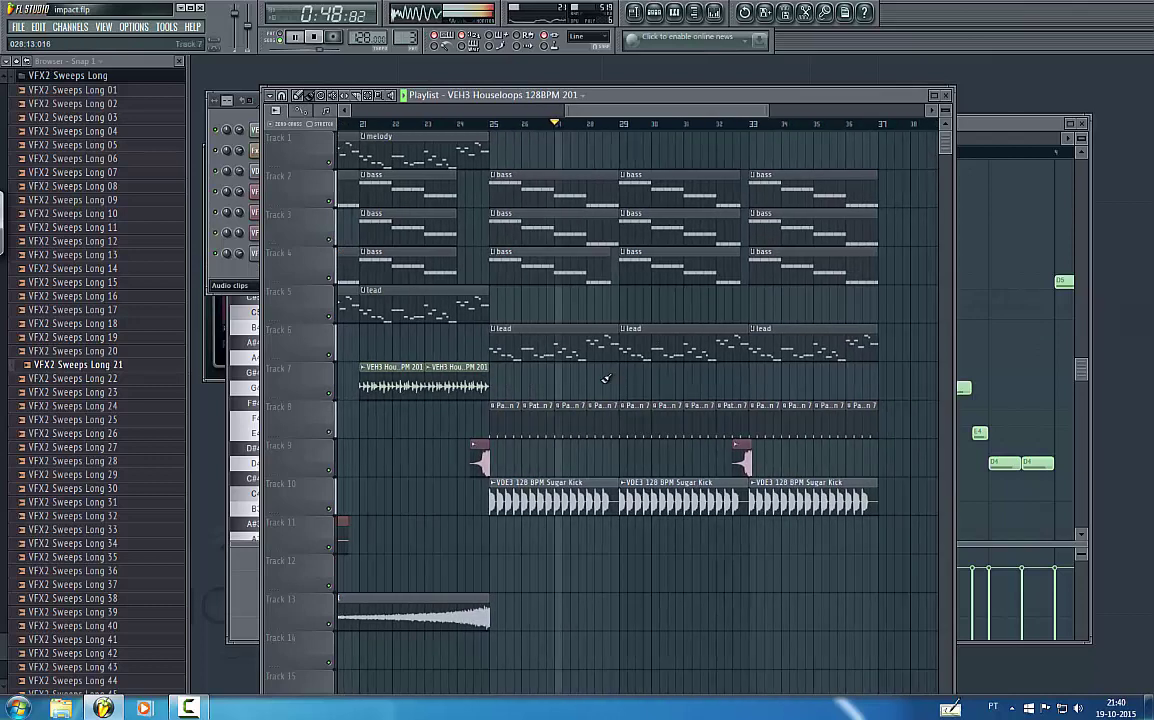
left_click(622, 380)
left_click_drag(675, 382, 622, 384)
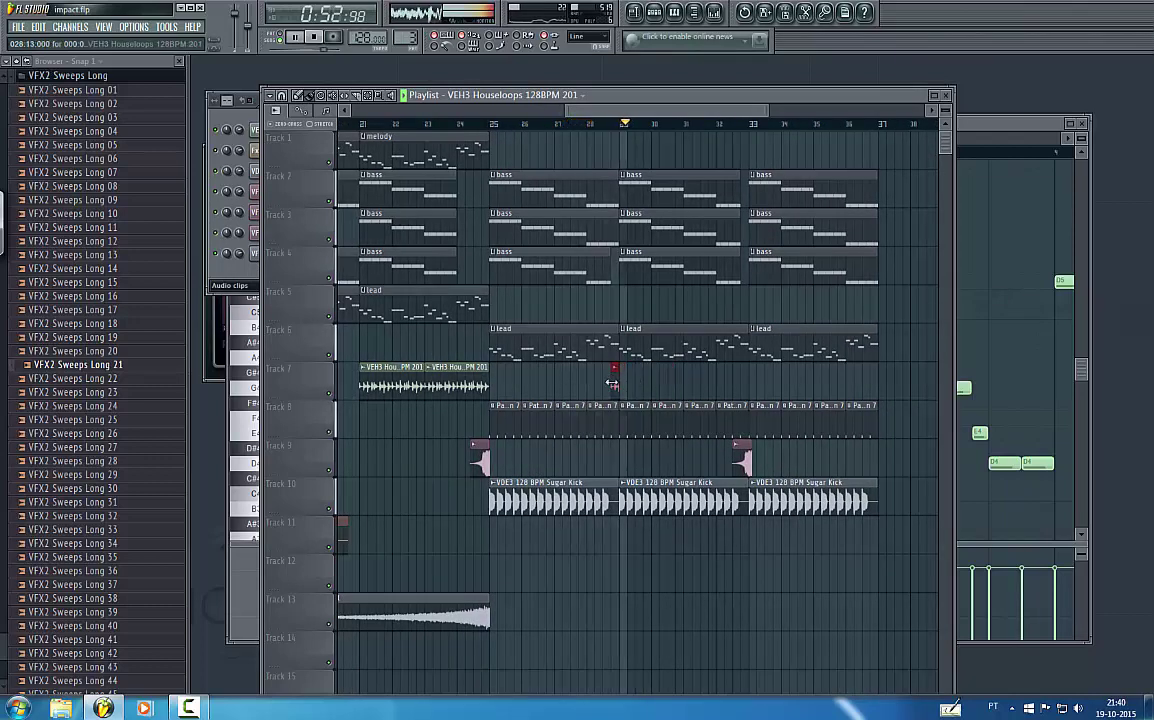
right_click(615, 385)
key("space")
- Audition the VDE3 Sugar Kit one-shots and place the Sugar Oneshot FX Snare on Track 9 at the last beat of bar 28
scroll(5, 620, "up", 15)
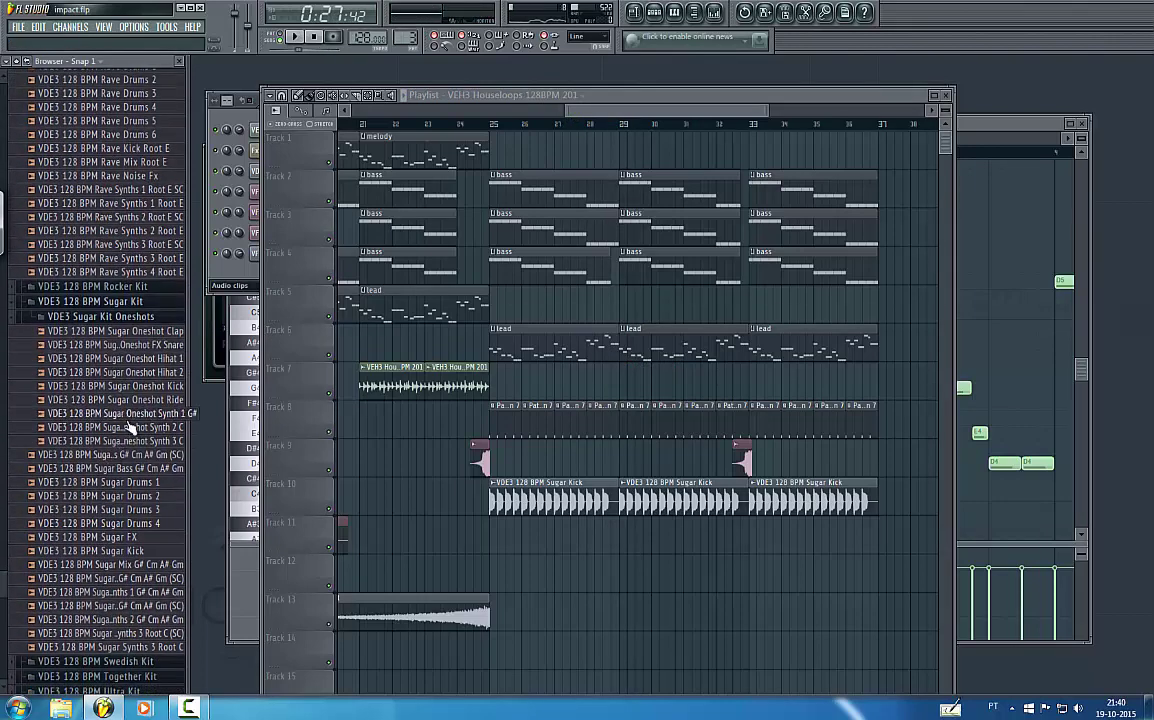
left_click(135, 444)
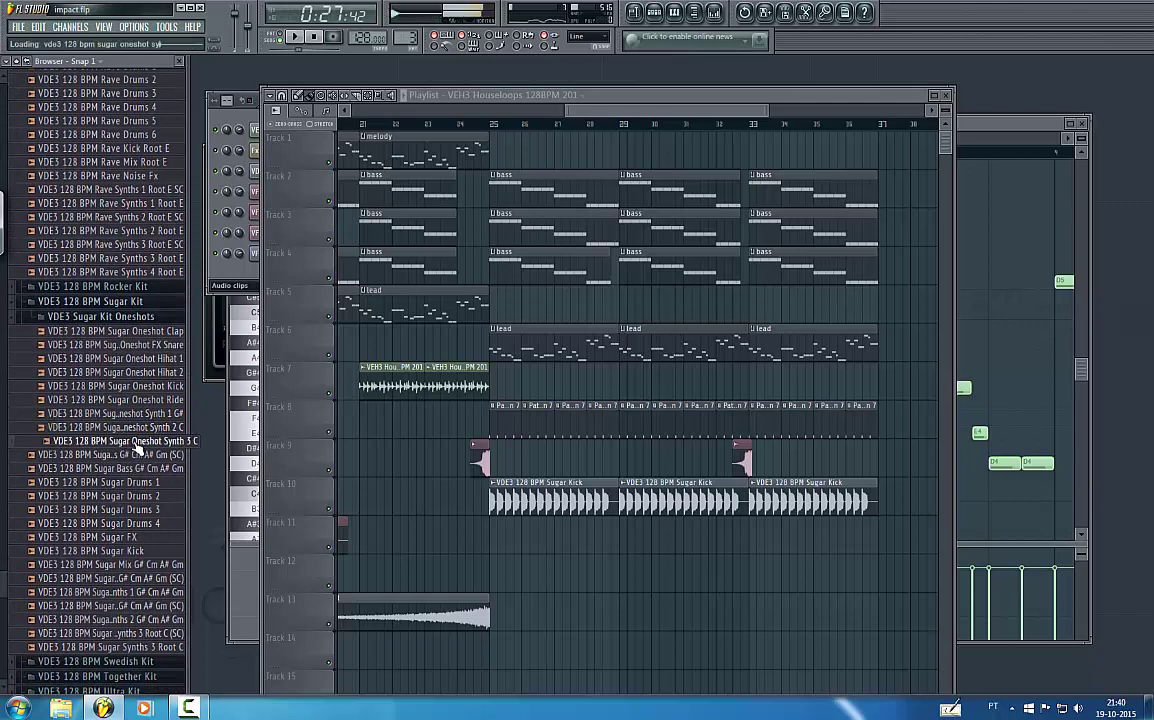
left_click(146, 390)
left_click(147, 400)
left_click(162, 359)
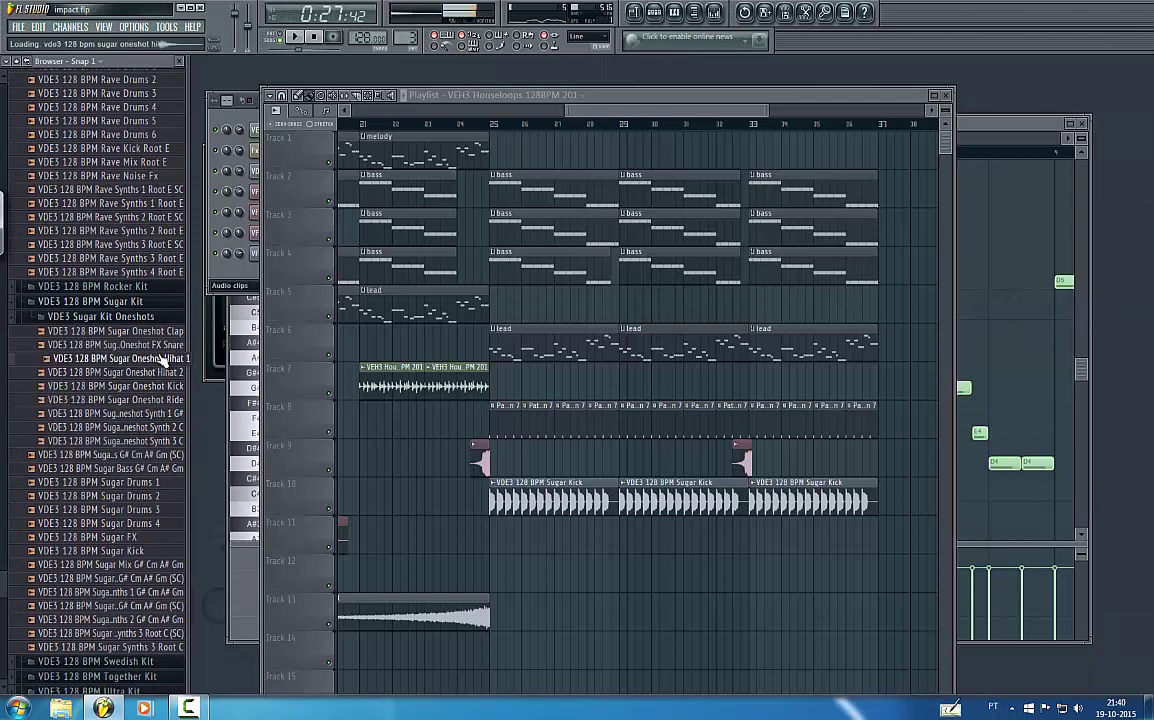
left_click(159, 348)
left_click(156, 334)
left_click_drag(155, 345, 615, 458)
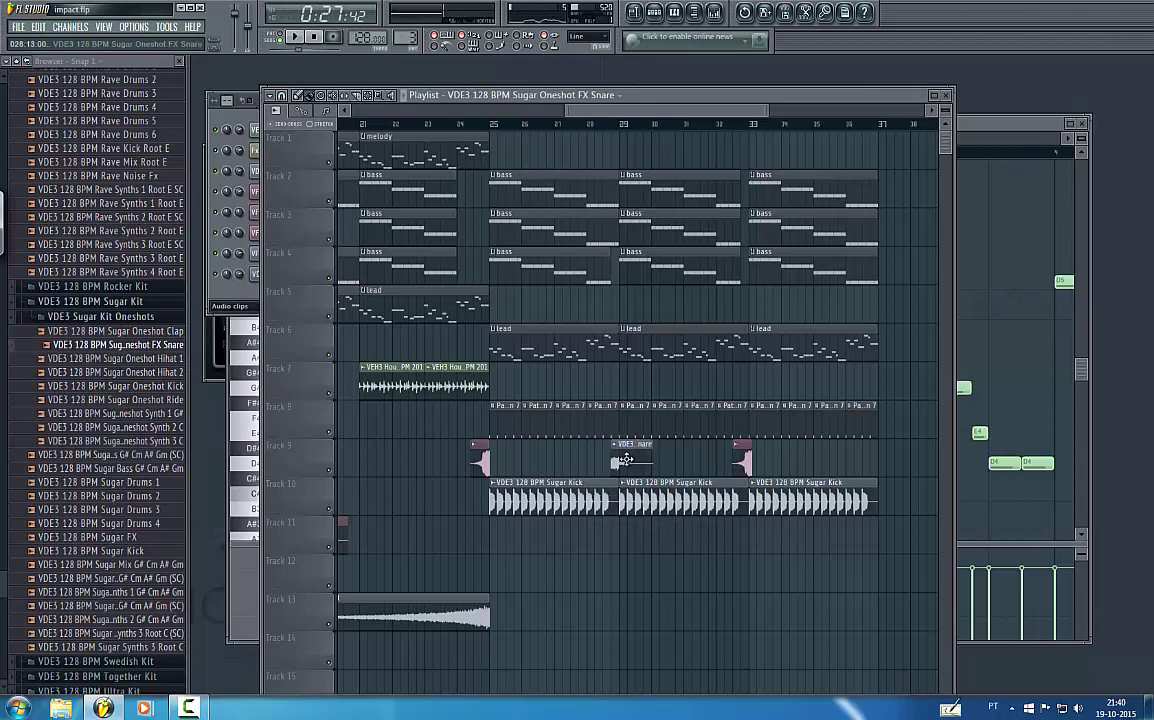
- Play back the FX Snare fill before bar 29 and check the sample's channel settings
key("space")
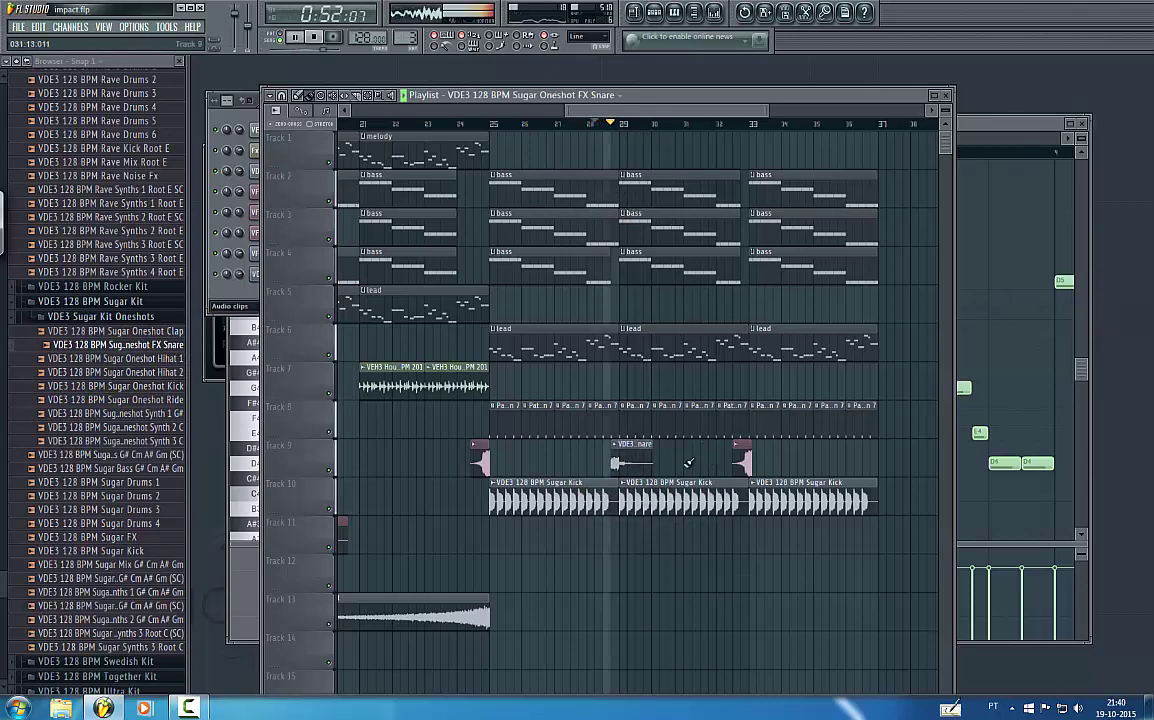
double_click(626, 459)
key("space")
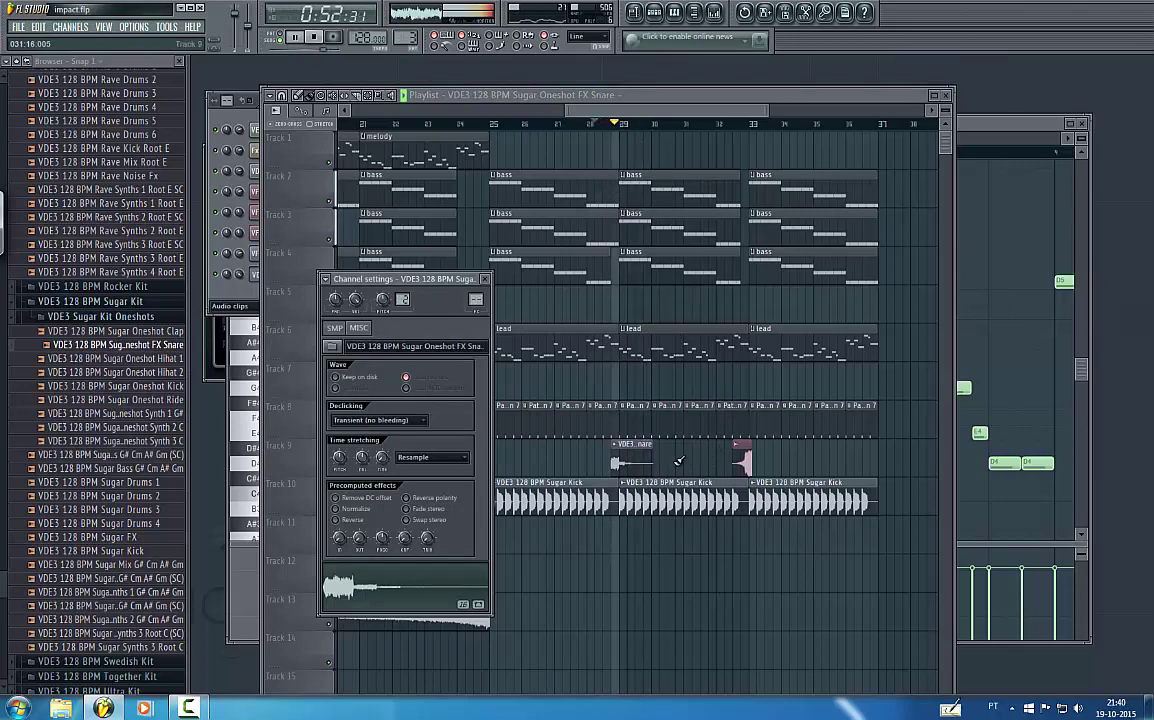
key("Escape")
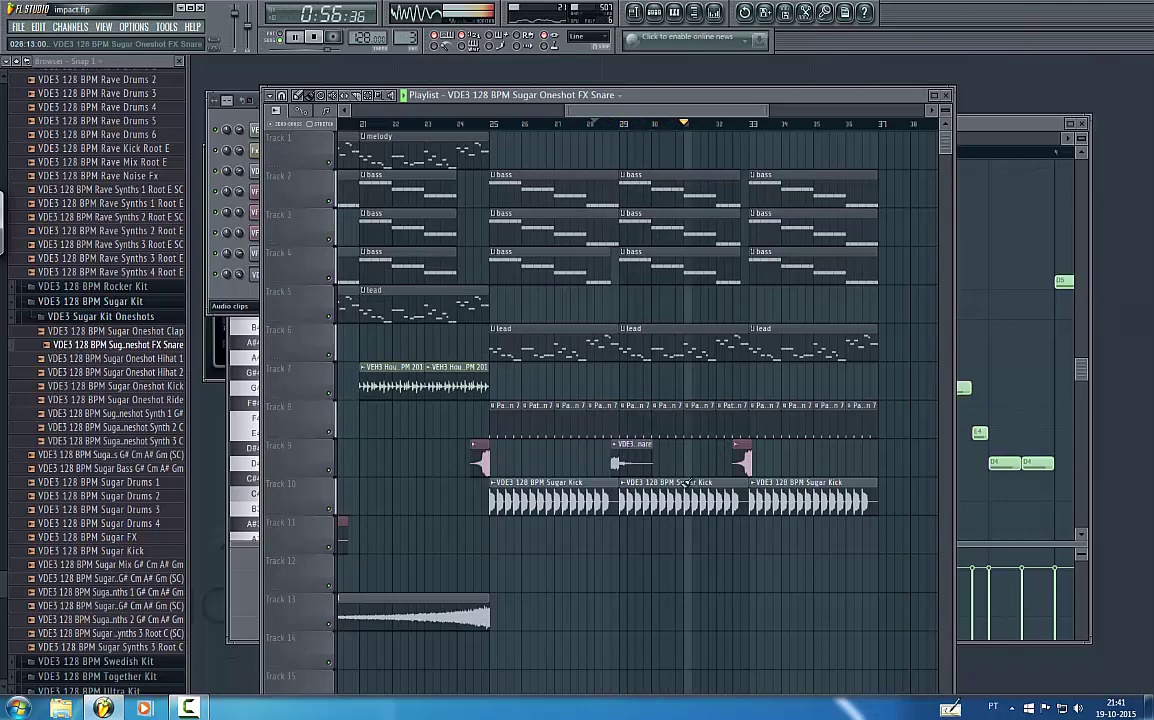
- Place another FX Snare clip on Track 11 at the last beat of bar 32, and save the project
left_click(758, 534)
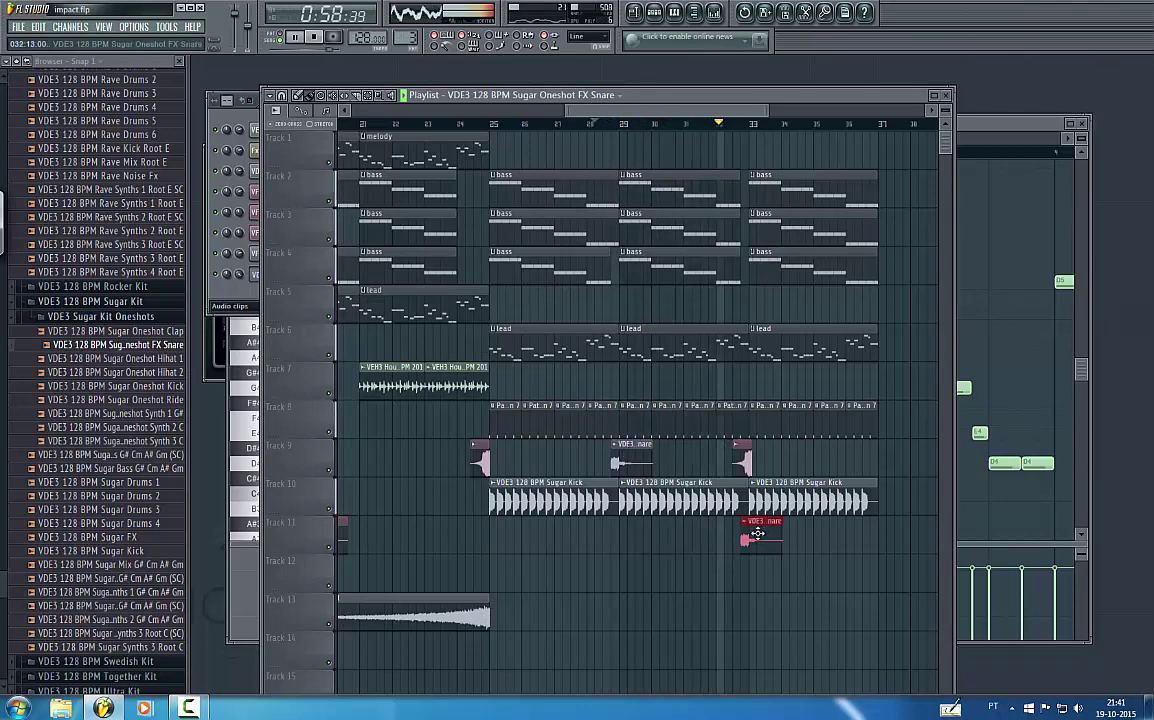
left_click_drag(758, 534, 766, 534)
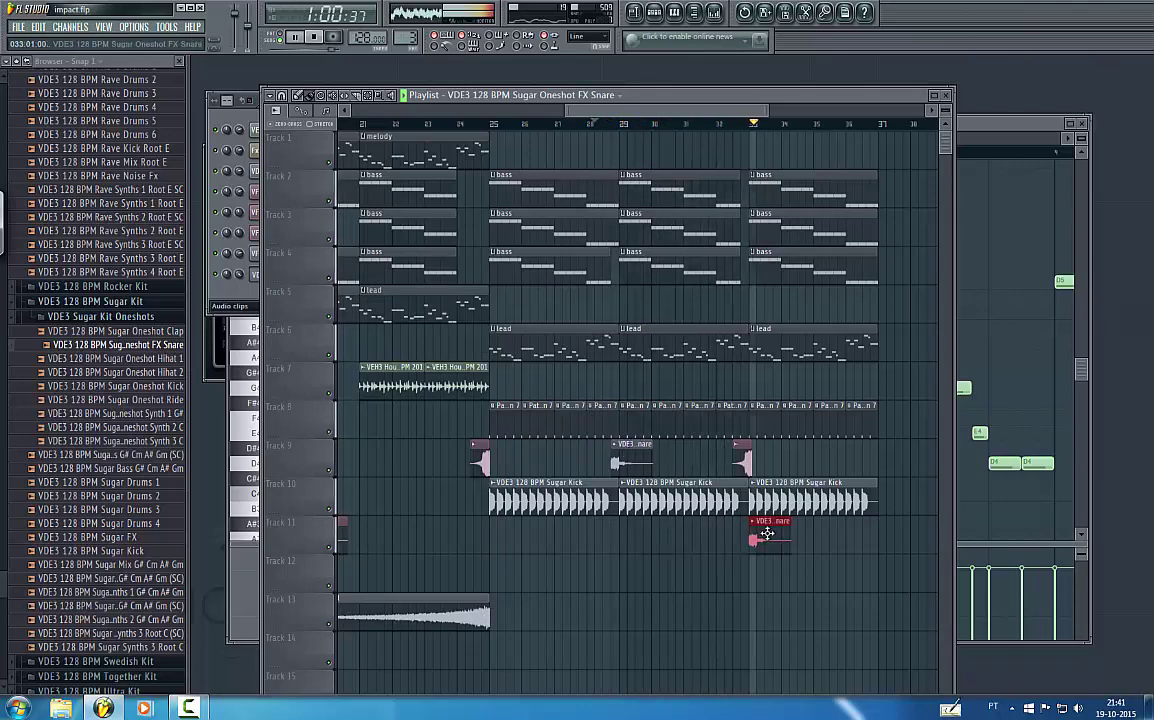
left_click_drag(767, 534, 759, 536)
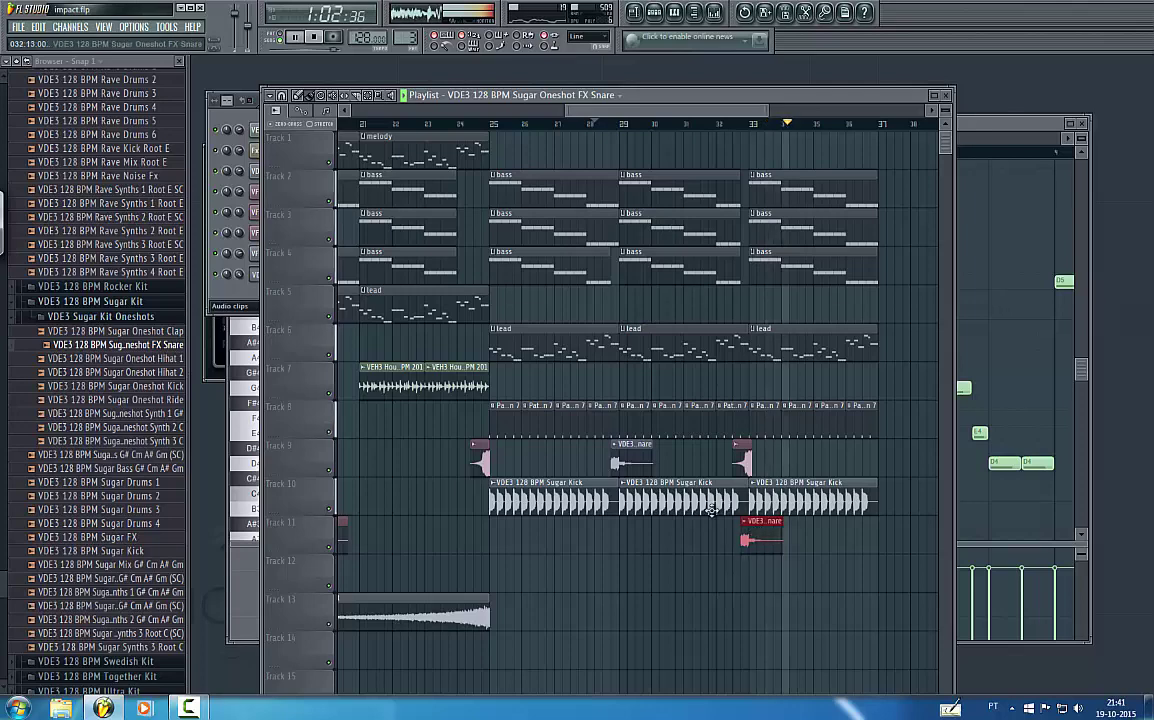
key("space")
left_click(18, 28)
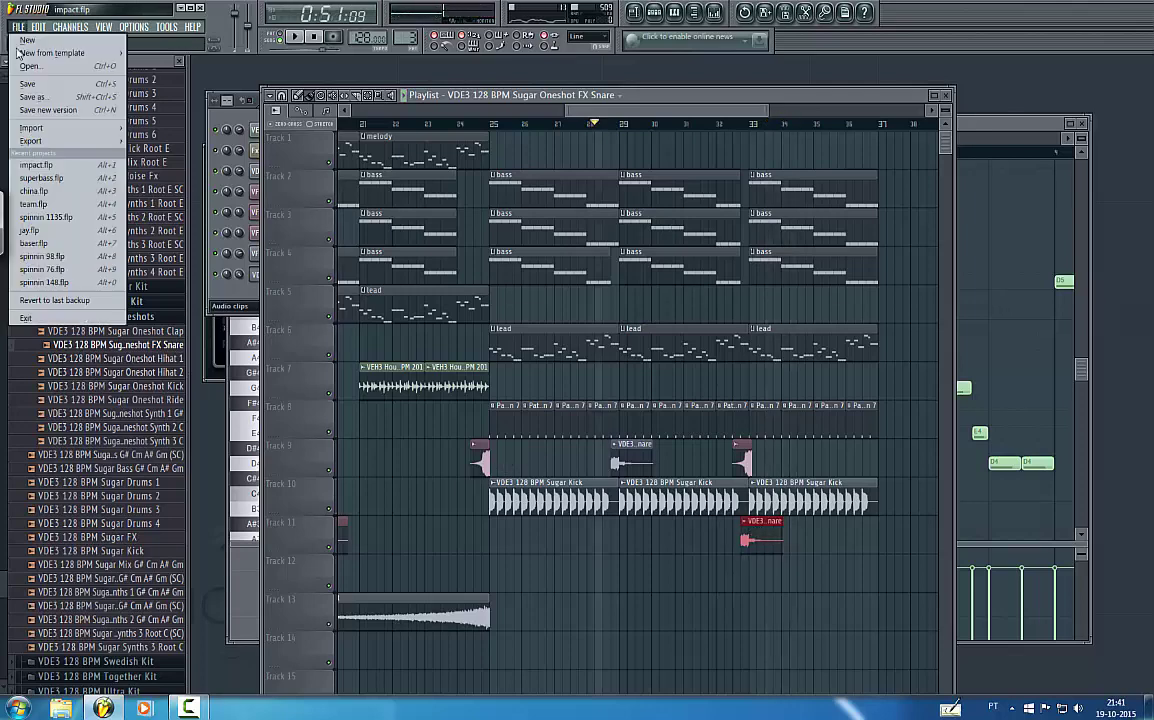
left_click(34, 85)
- Open the bass clip at bar 5 on Track 2 and copy all bass1 notes
left_click_drag(612, 110, 160, 106)
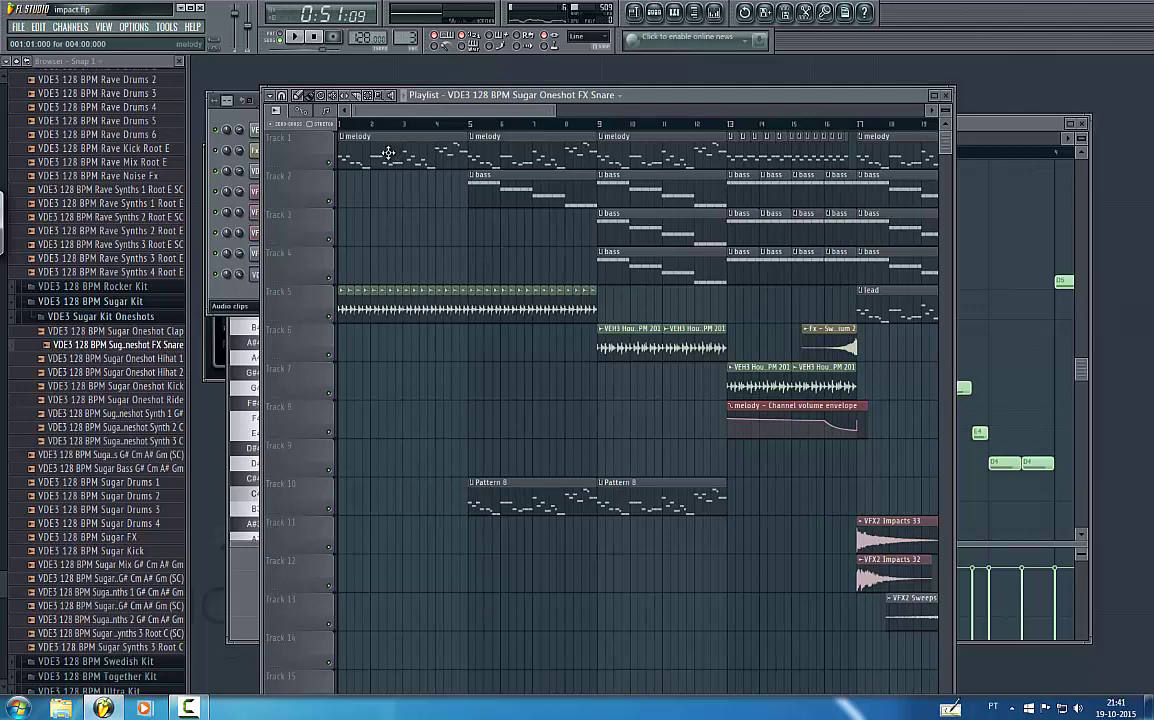
double_click(516, 188)
key("ctrl+a")
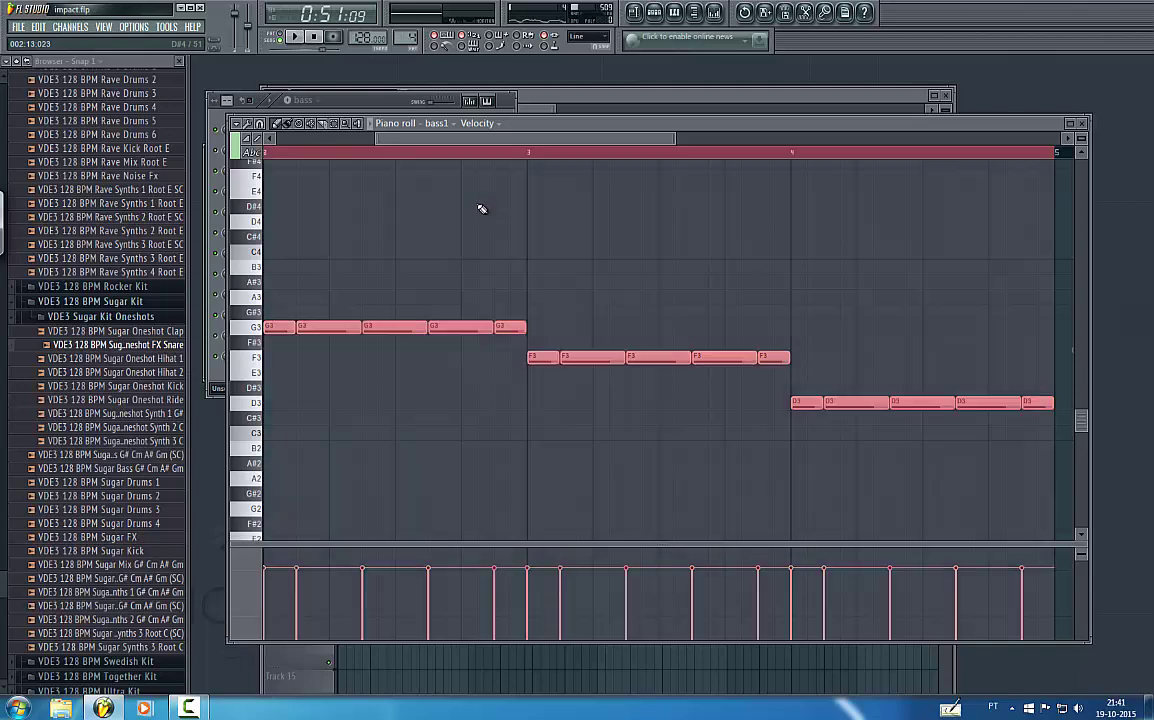
left_click(372, 102)
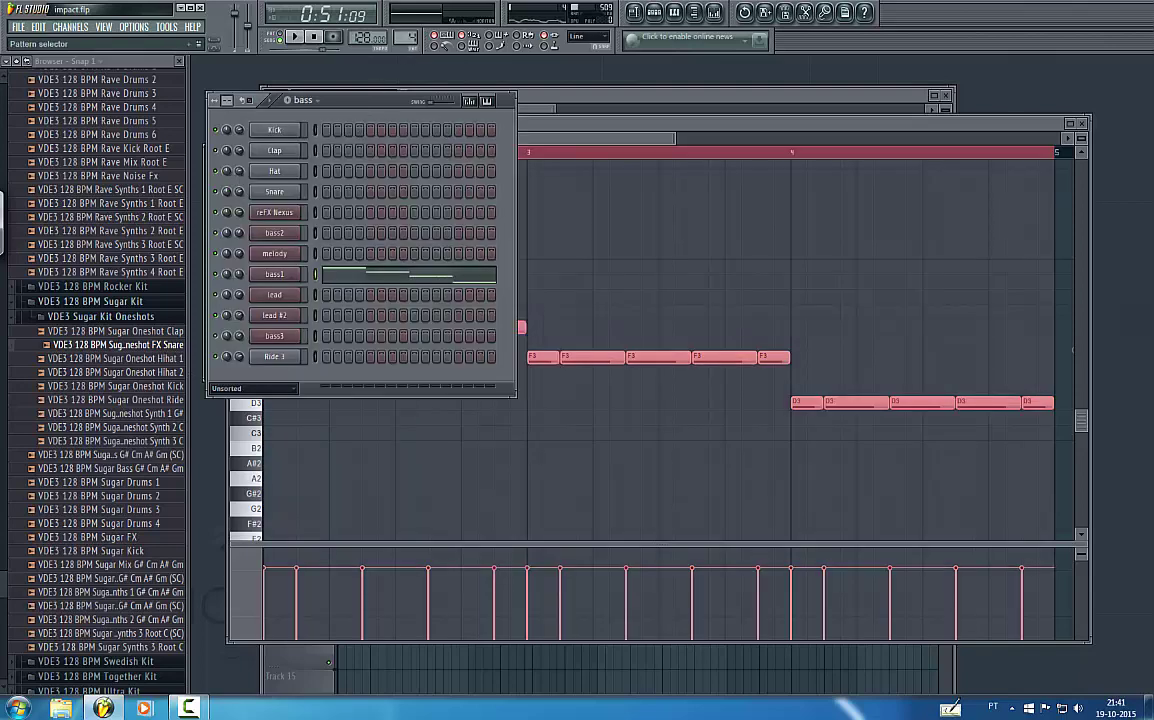
- Switch to the empty Pattern 9 and clone the lead #2 channel
left_click_drag(406, 40, 406, 8)
right_click(285, 320)
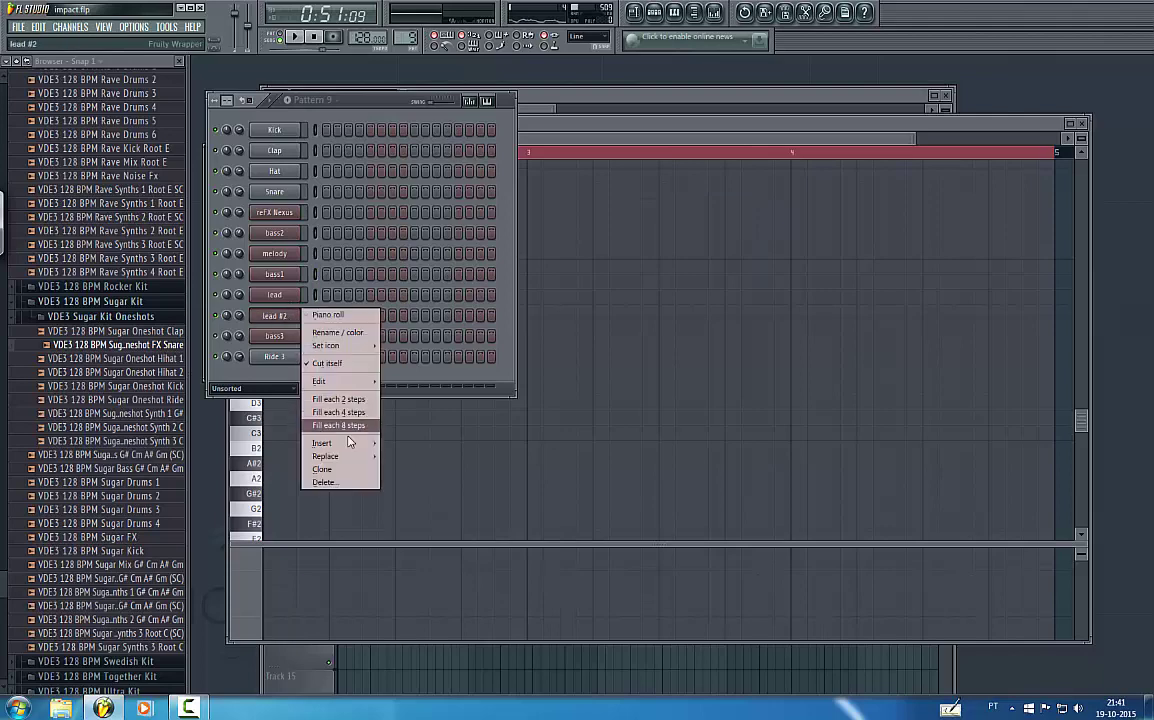
left_click(322, 470)
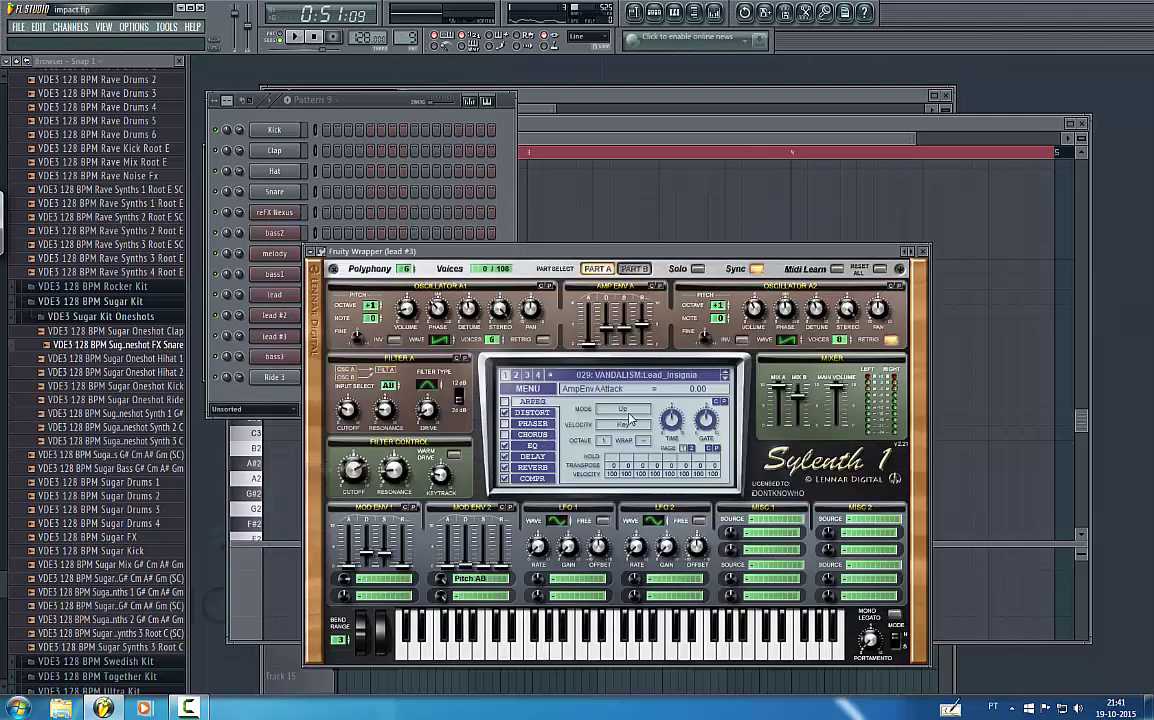
- Browse the Sylenth1 presets on lead #3 and load 032: VANDALISM:Lead_Massive L Ectro
left_click(725, 378)
left_click(725, 378)
left_click(725, 378)
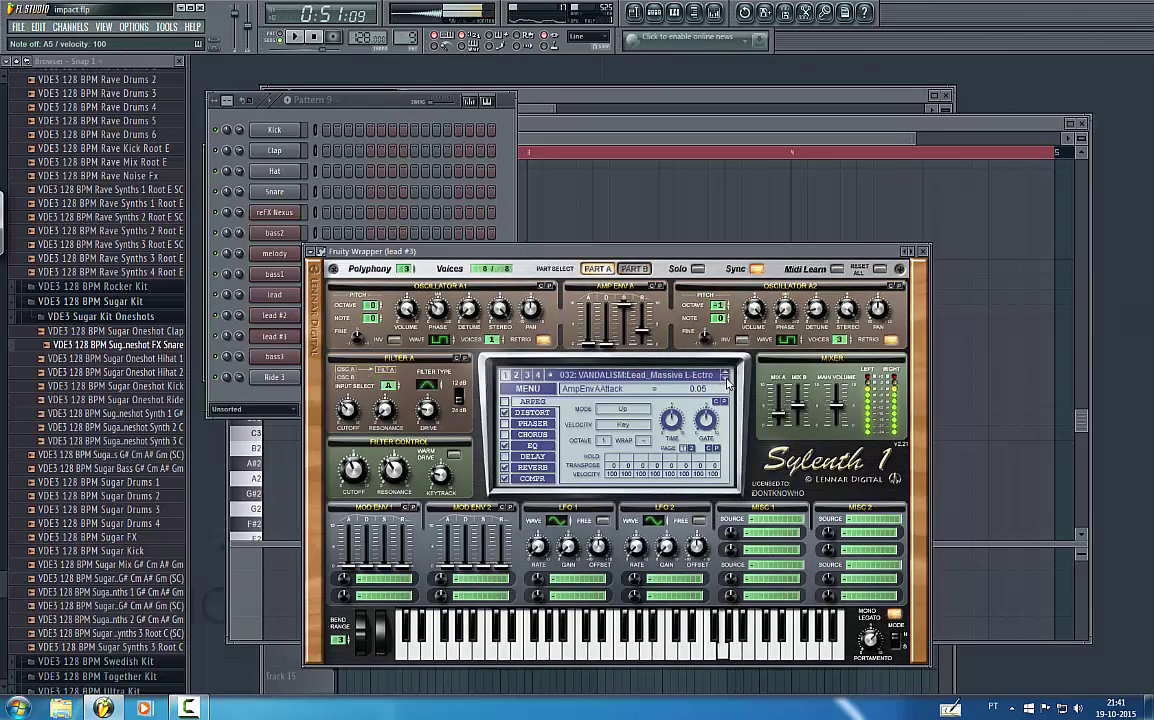
left_click(727, 380)
left_click(725, 373)
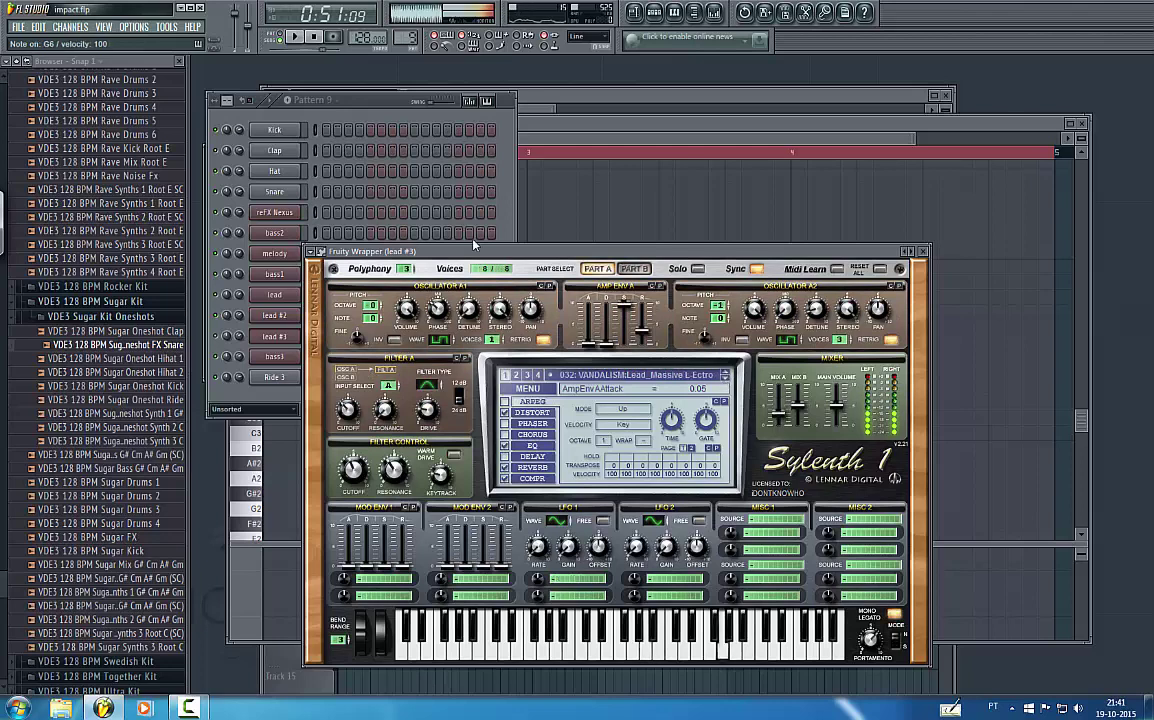
- Paste the copied bass notes into lead #3's piano roll from bar 1, play the pattern, and return to the playlist
left_click(384, 120)
right_click(318, 337)
left_click(338, 334)
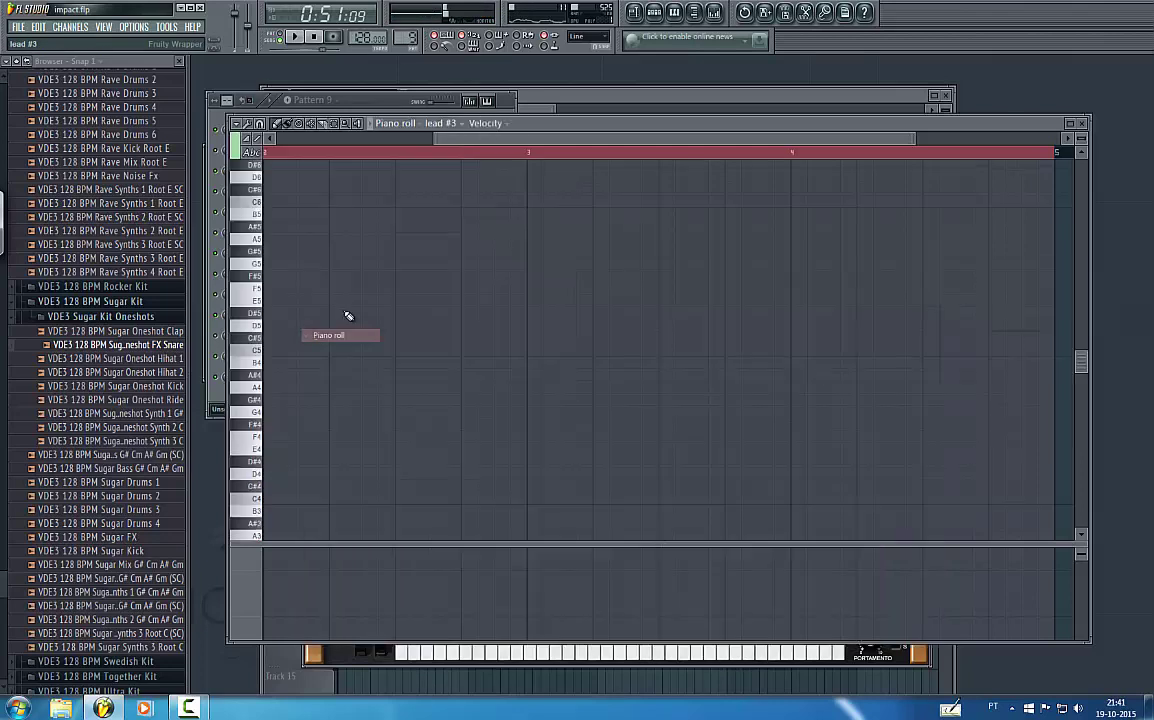
left_click_drag(448, 140, 223, 151)
key("ctrl+v")
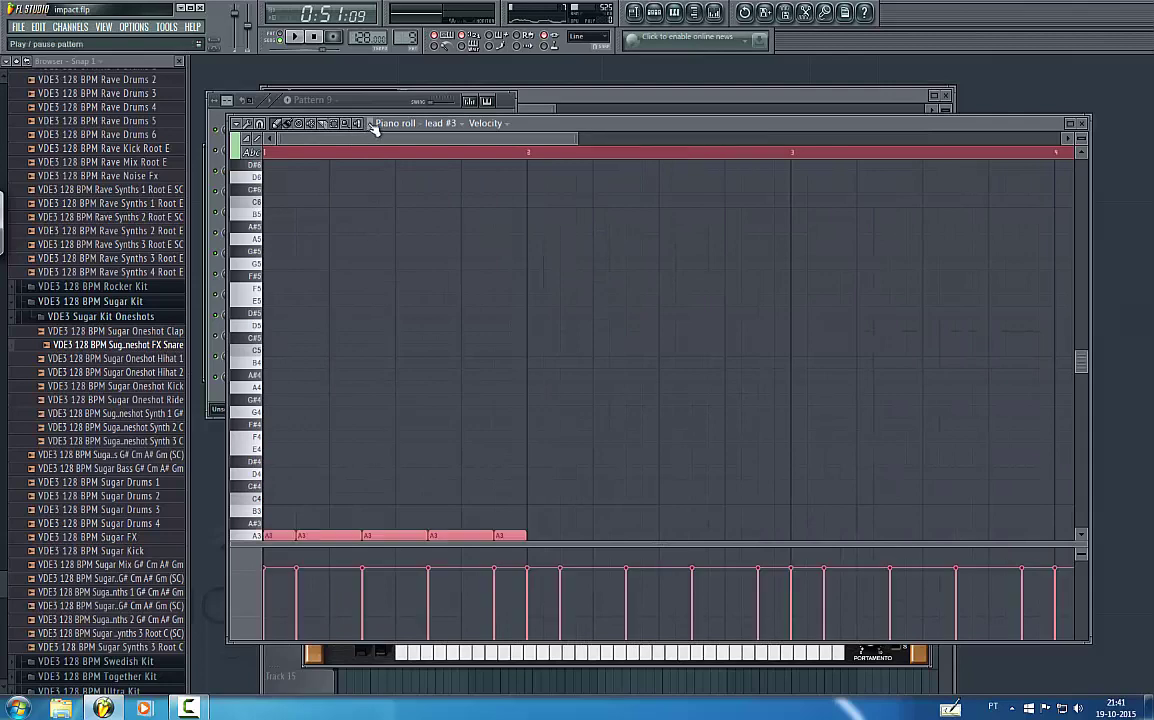
left_click(371, 125)
scroll(437, 288, "up", 1)
scroll(489, 353, "down", 3)
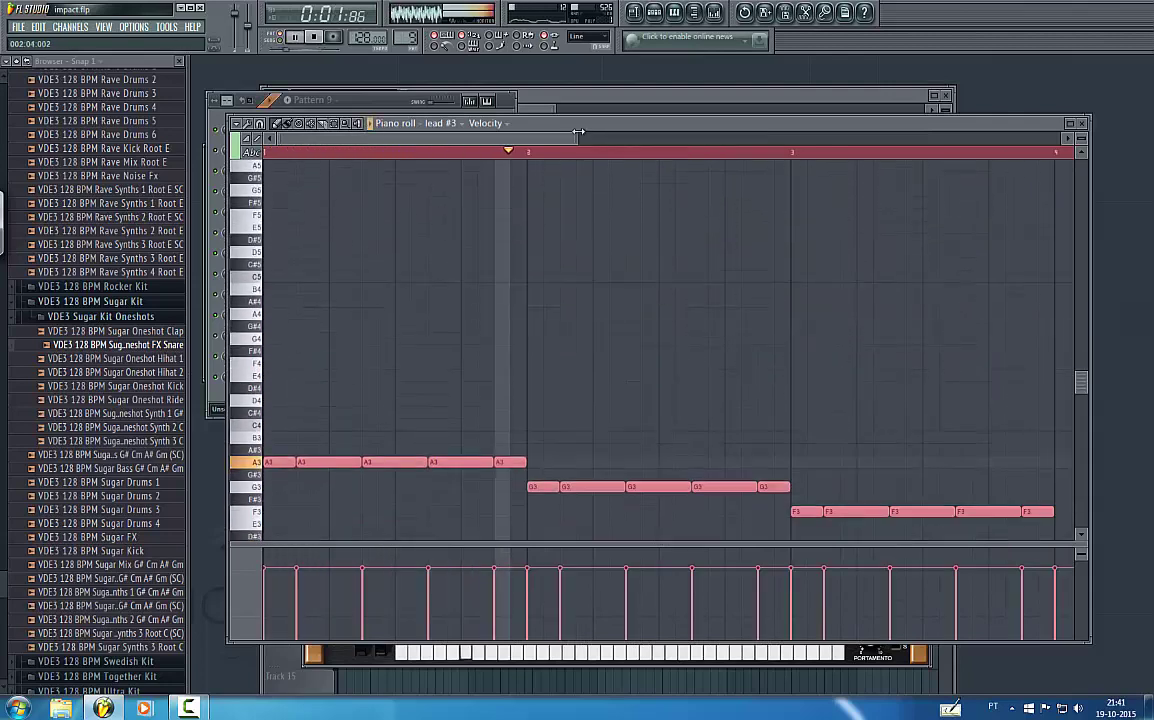
left_click(545, 112)
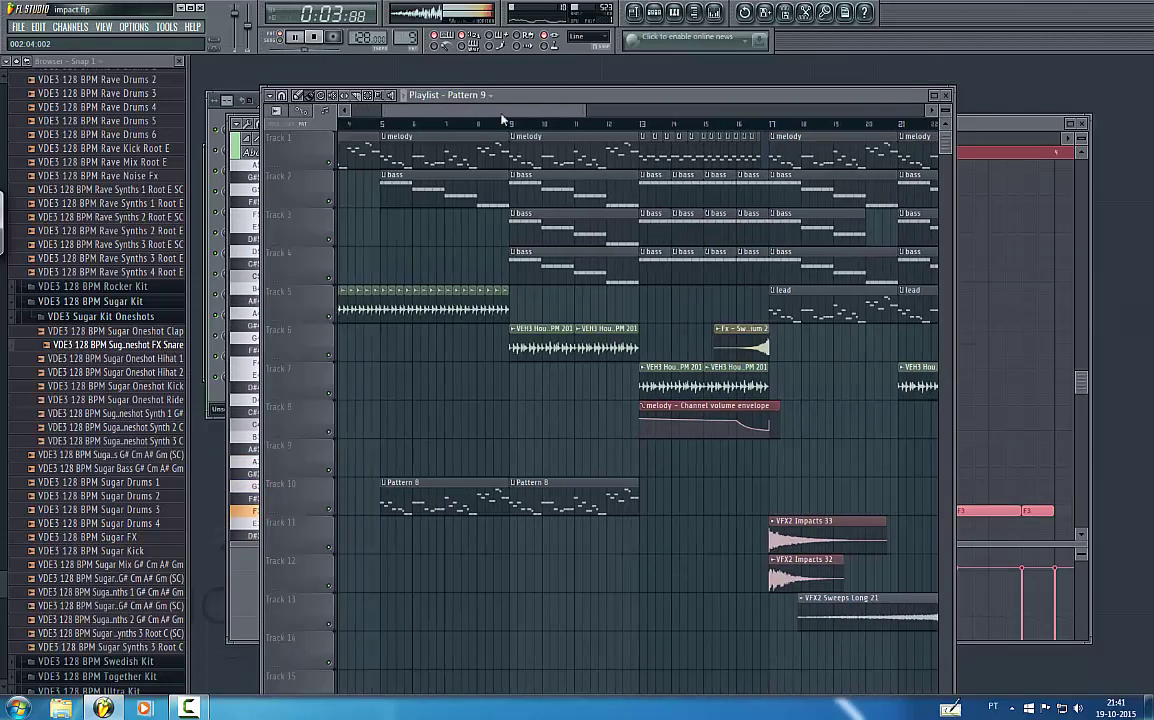
- Open lead #3's piano roll in Pattern 9, shorten all its notes together to leave gaps between them, and play the pattern
left_click(216, 124)
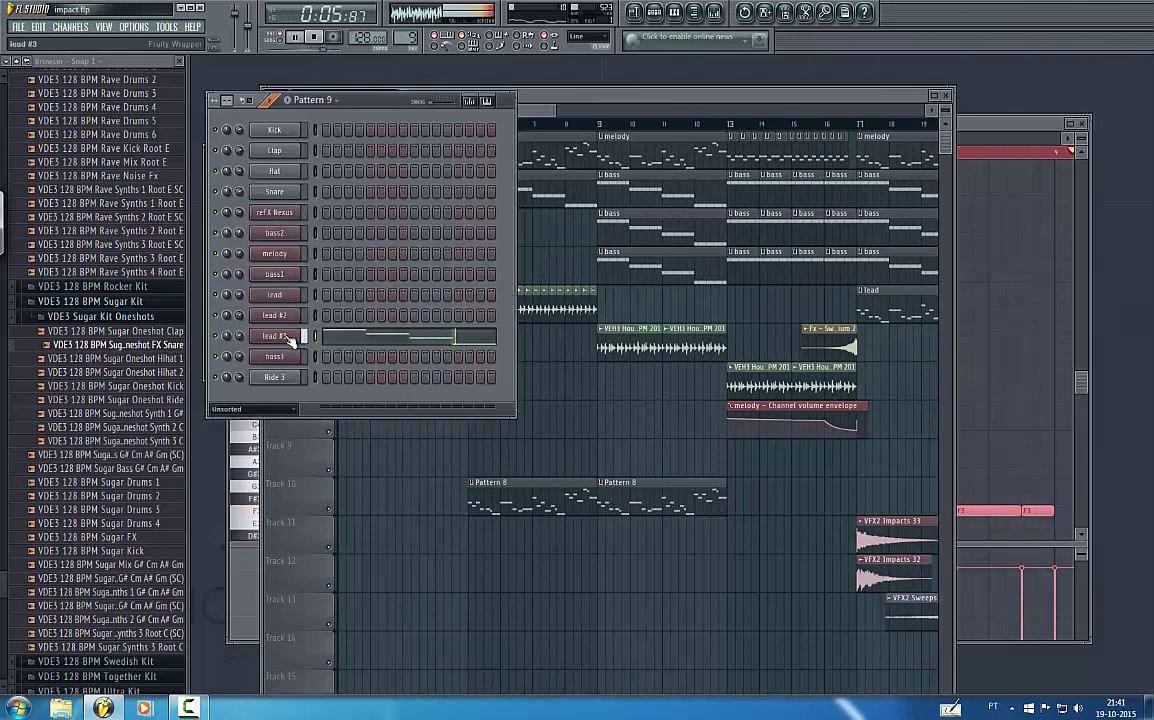
left_click(284, 337)
right_click(288, 340)
left_click(330, 337)
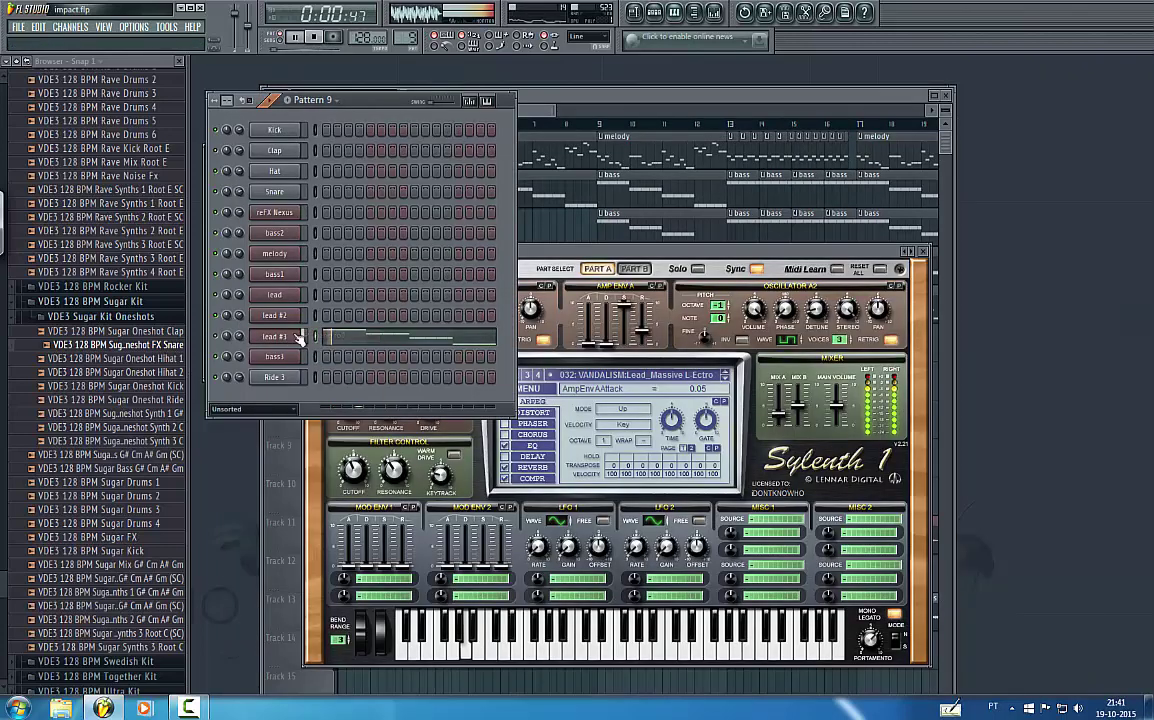
right_click(292, 337)
left_click(330, 336)
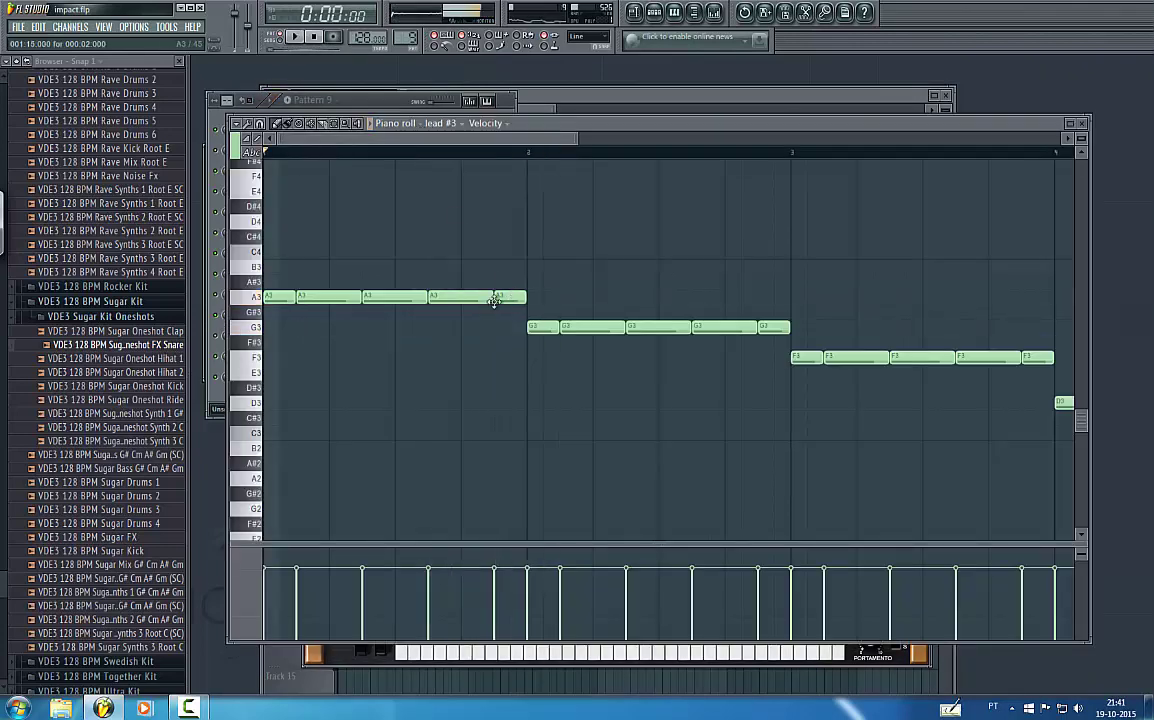
key("space")
key("ctrl+a")
left_click_drag(520, 301, 503, 301)
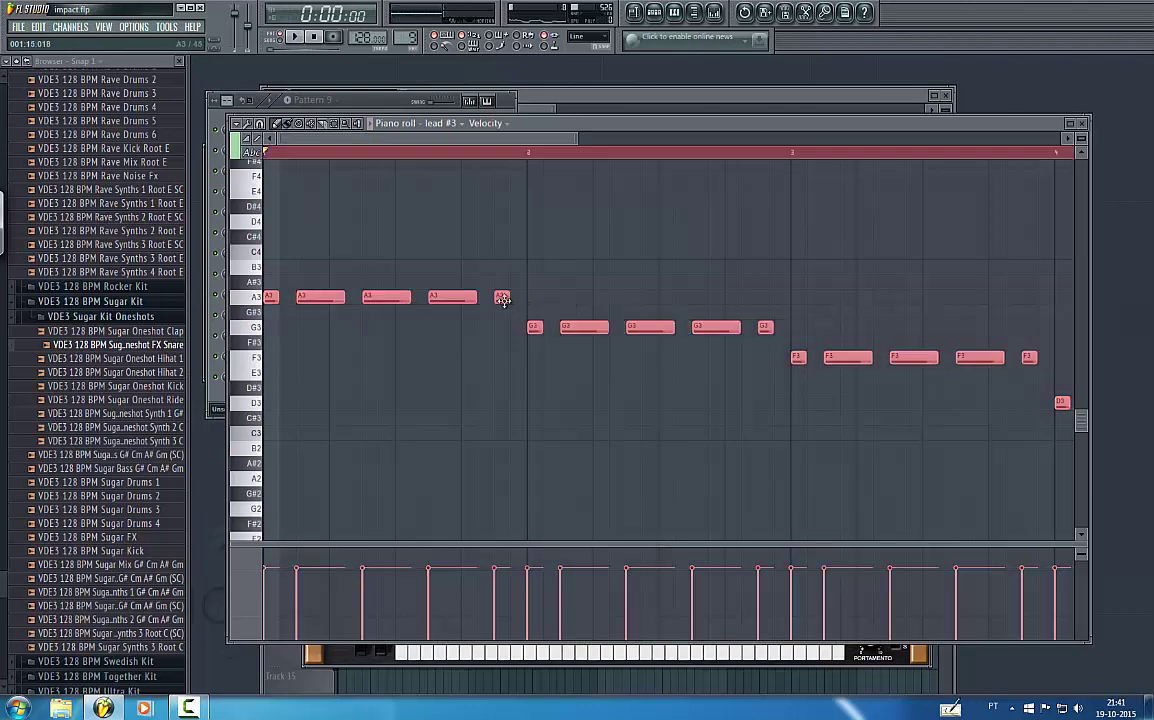
key("space")
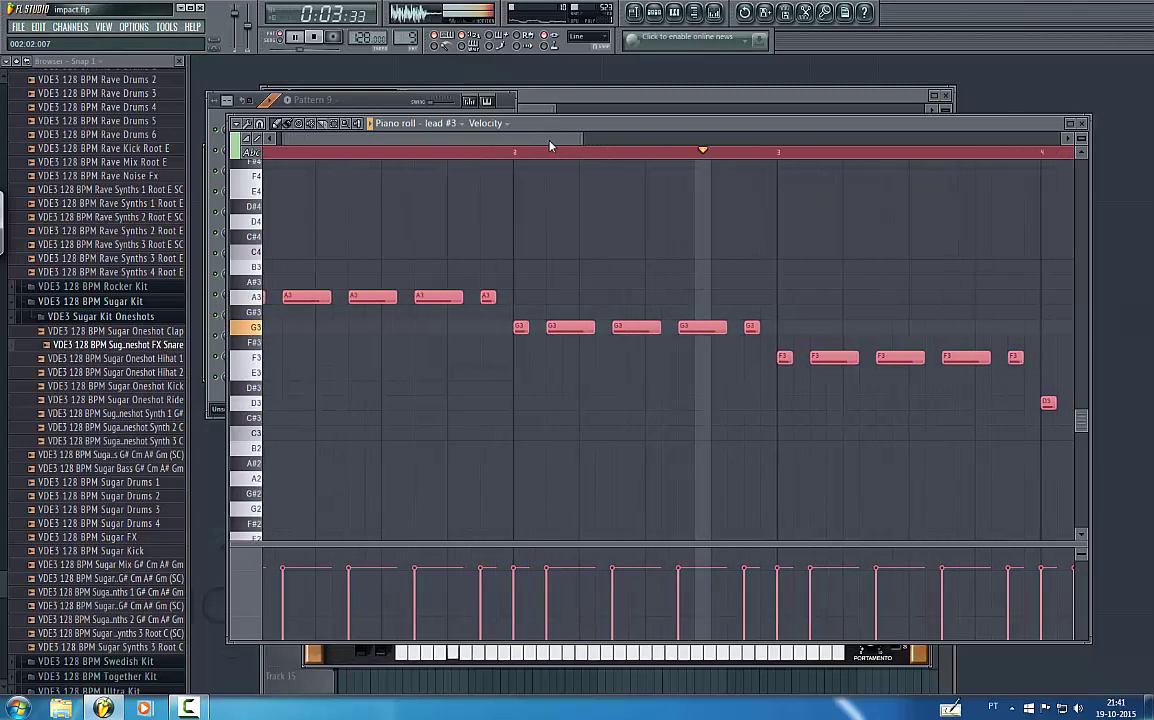
- Lengthen the last A3 note of bar 1 and add an extra G3 note at 2:16, shortening it to one step
right_click(512, 259)
key("space")
key("space")
left_click_drag(470, 298, 485, 298)
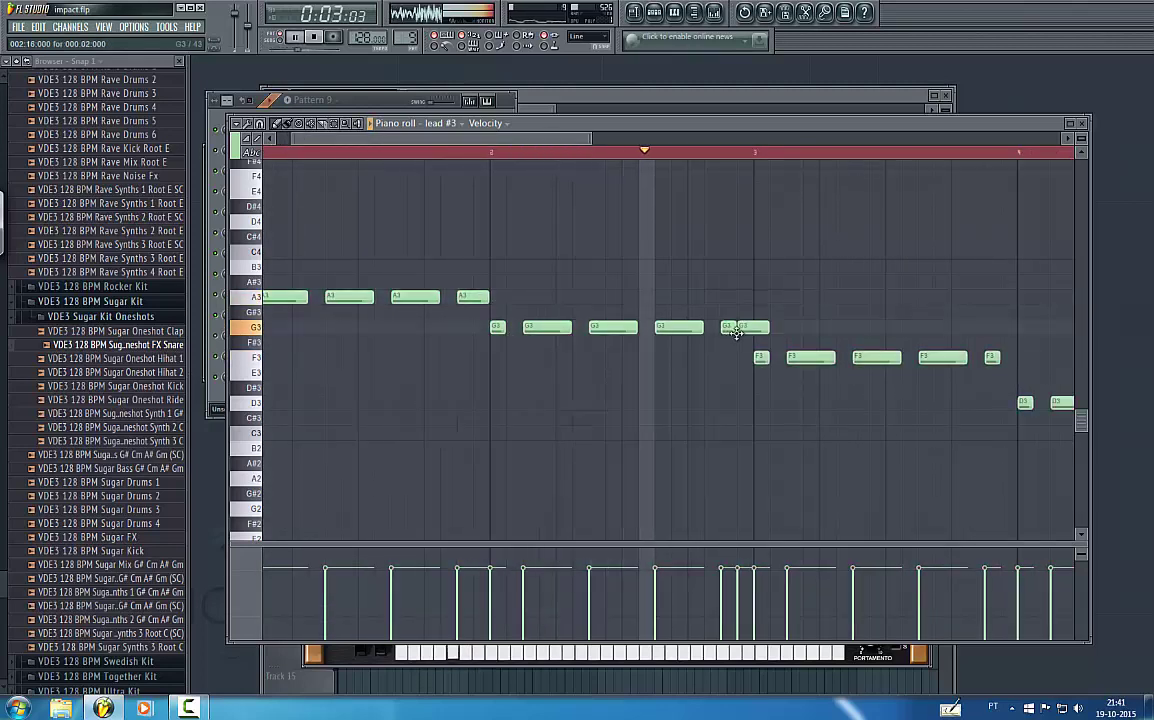
left_click(745, 328)
left_click_drag(768, 332, 757, 329)
key("space")
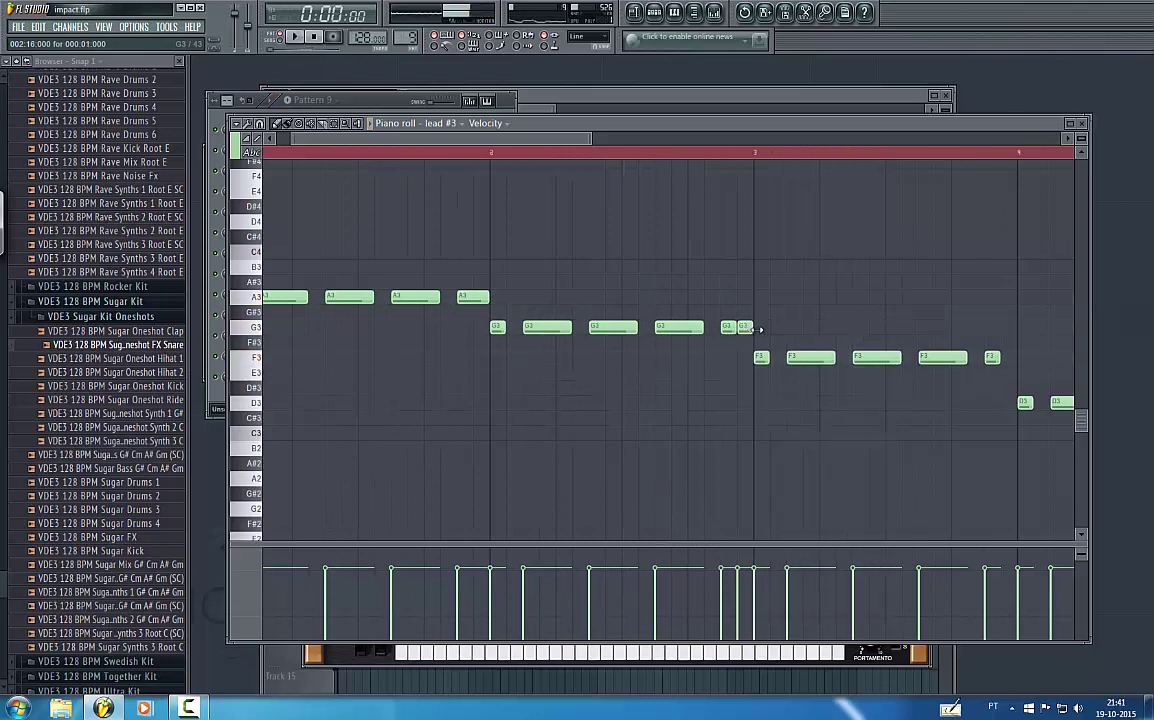
- Add two-step F3 and A3 notes at the ends of bars 3 and 1, extend the extra G3 to two steps, and play the pattern
left_click_drag(474, 141, 595, 155)
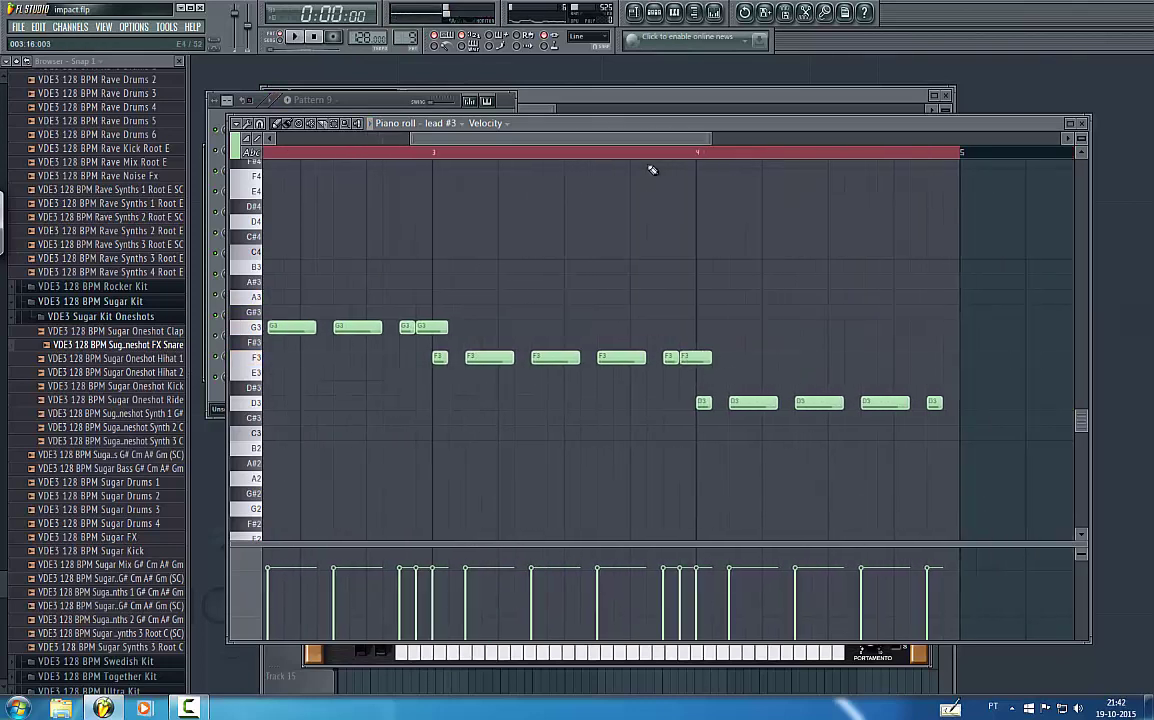
scroll(476, 288, "left", 5)
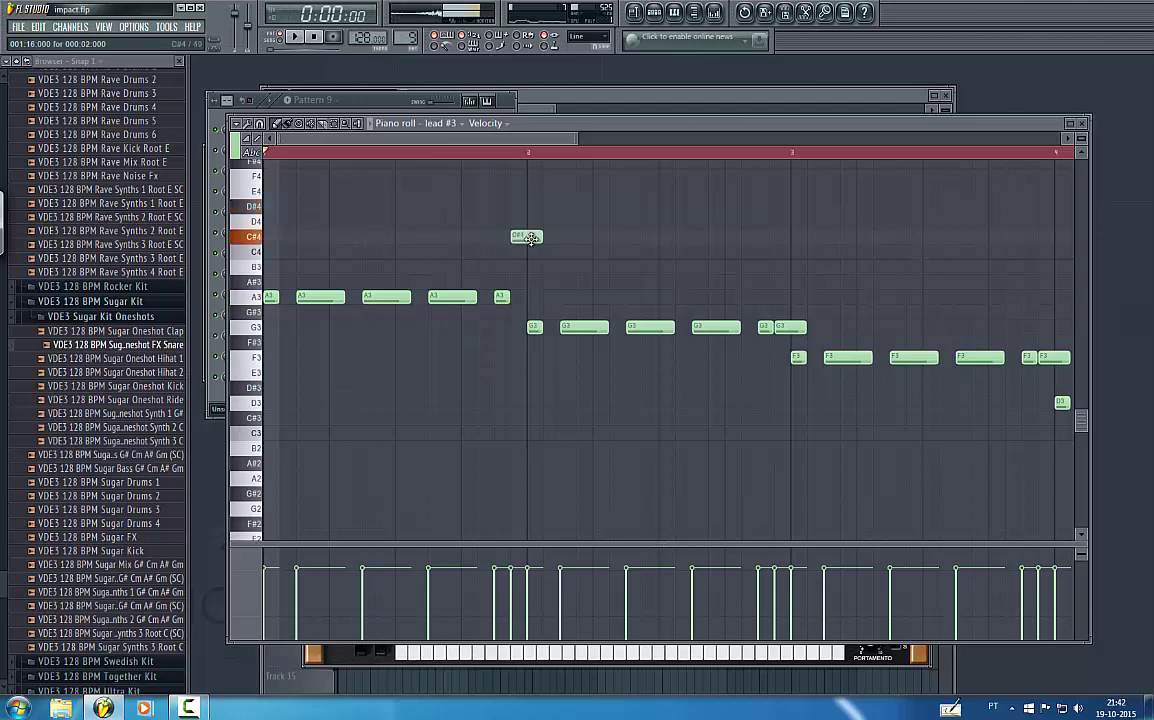
key("space")
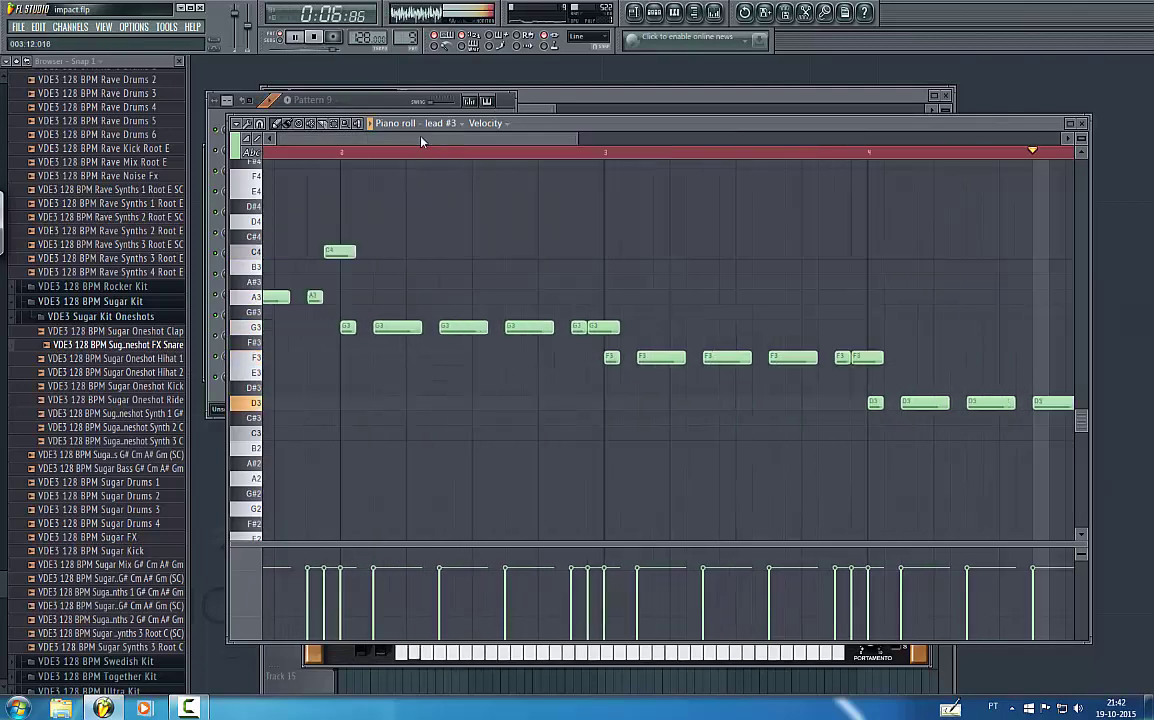
left_click_drag(524, 251, 524, 298)
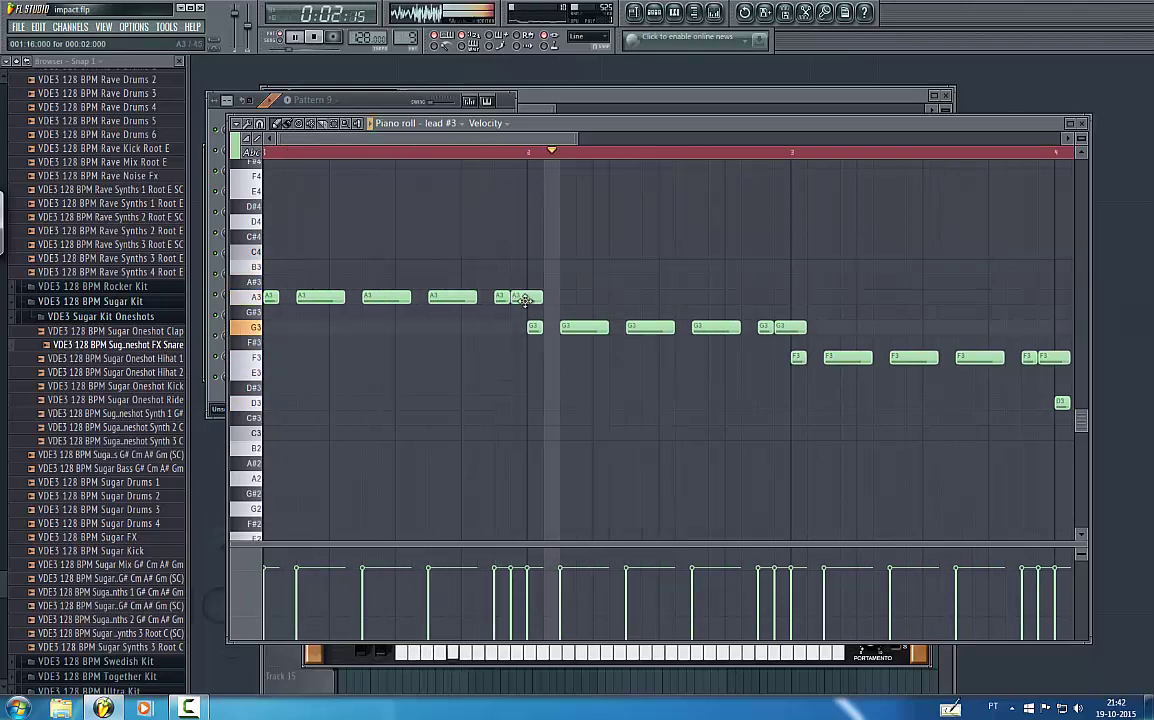
key("space")
scroll(412, 245, "up", 3)
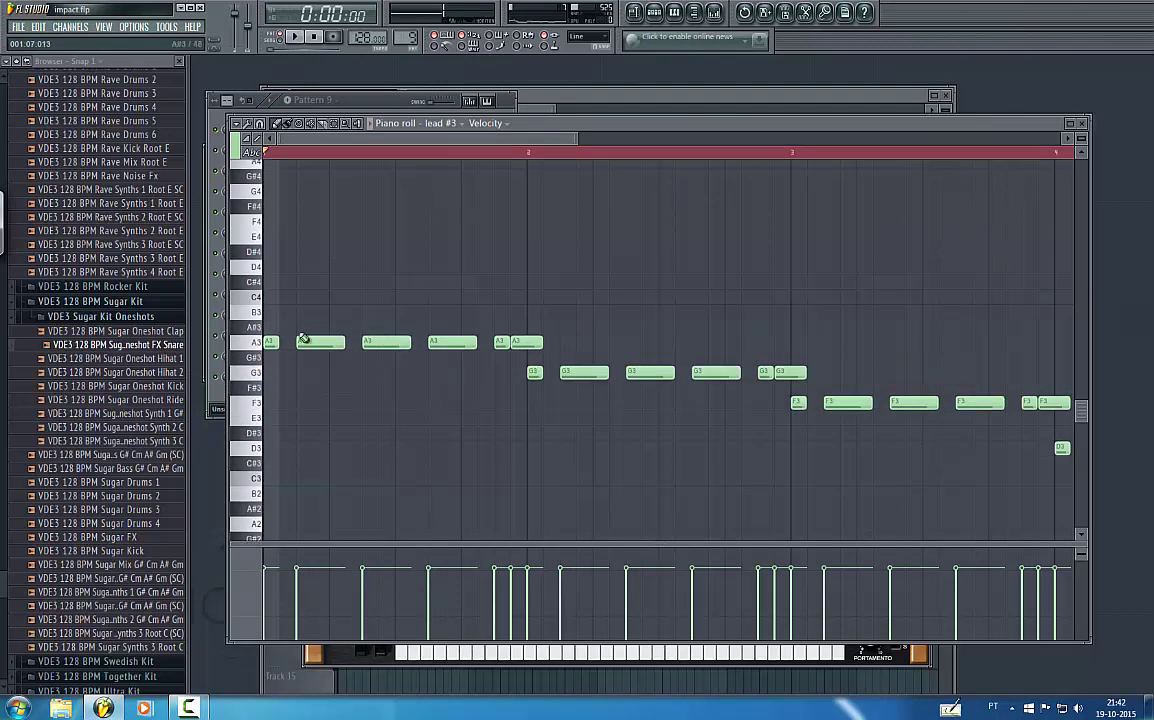
- Save the project and audition the lead #3 channel with a single note
left_click(17, 26)
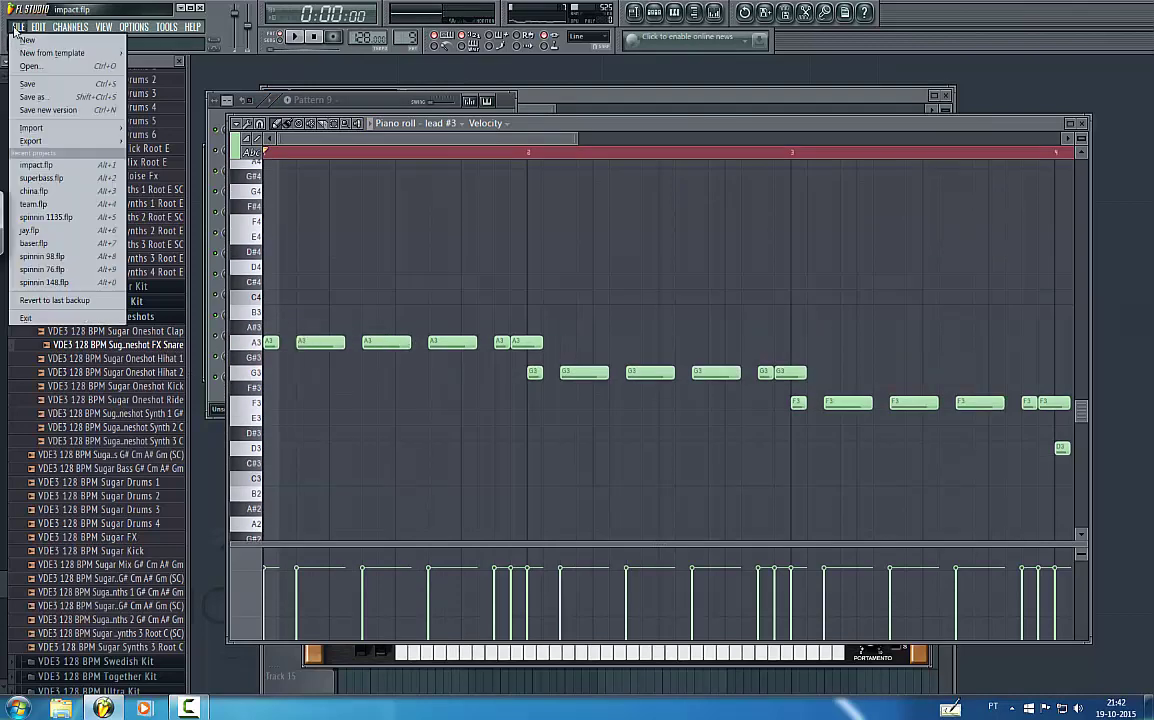
left_click(33, 86)
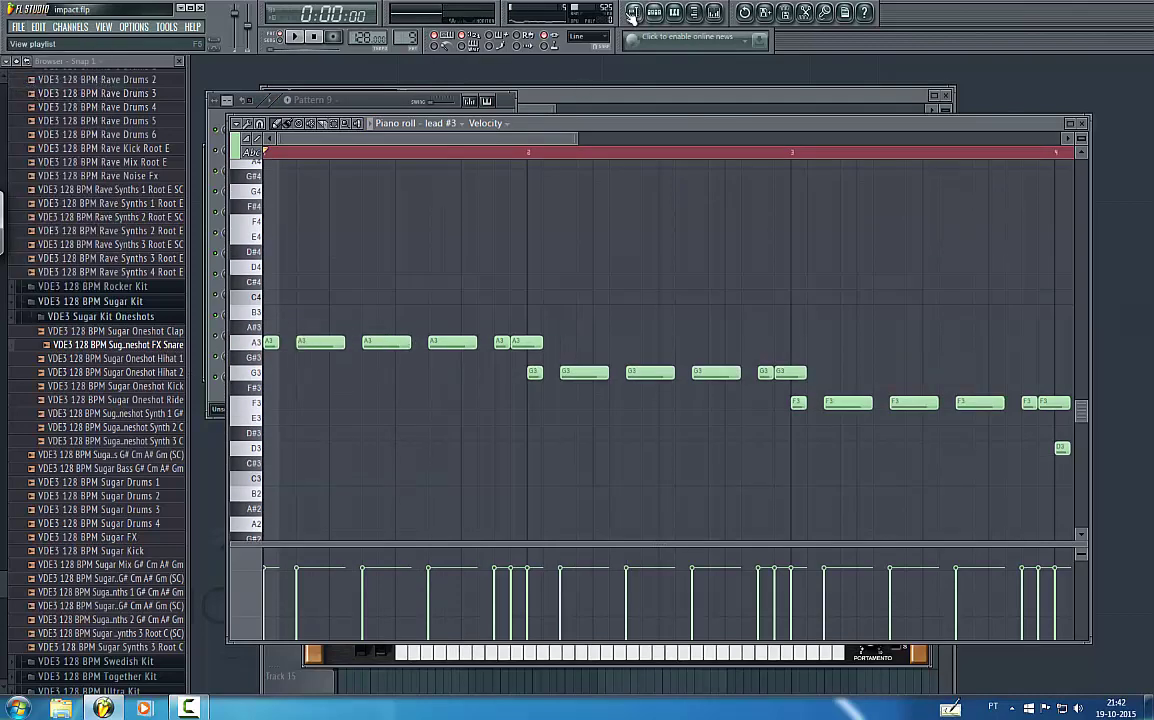
left_click(360, 102)
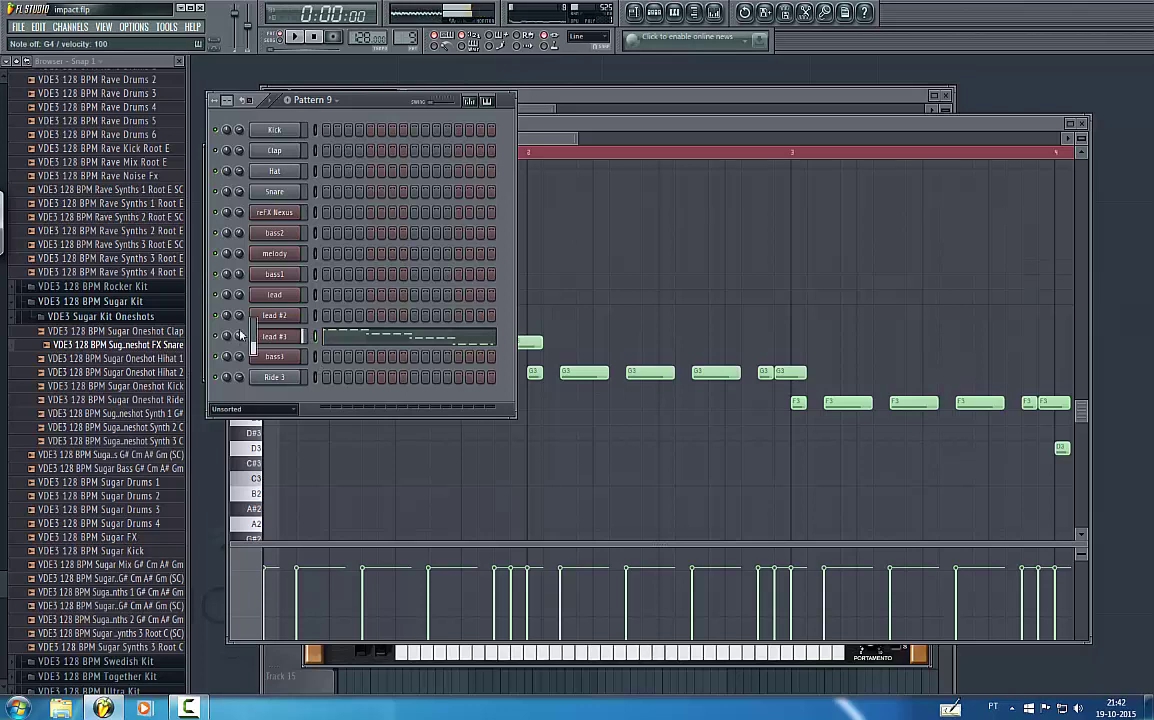
key("b")
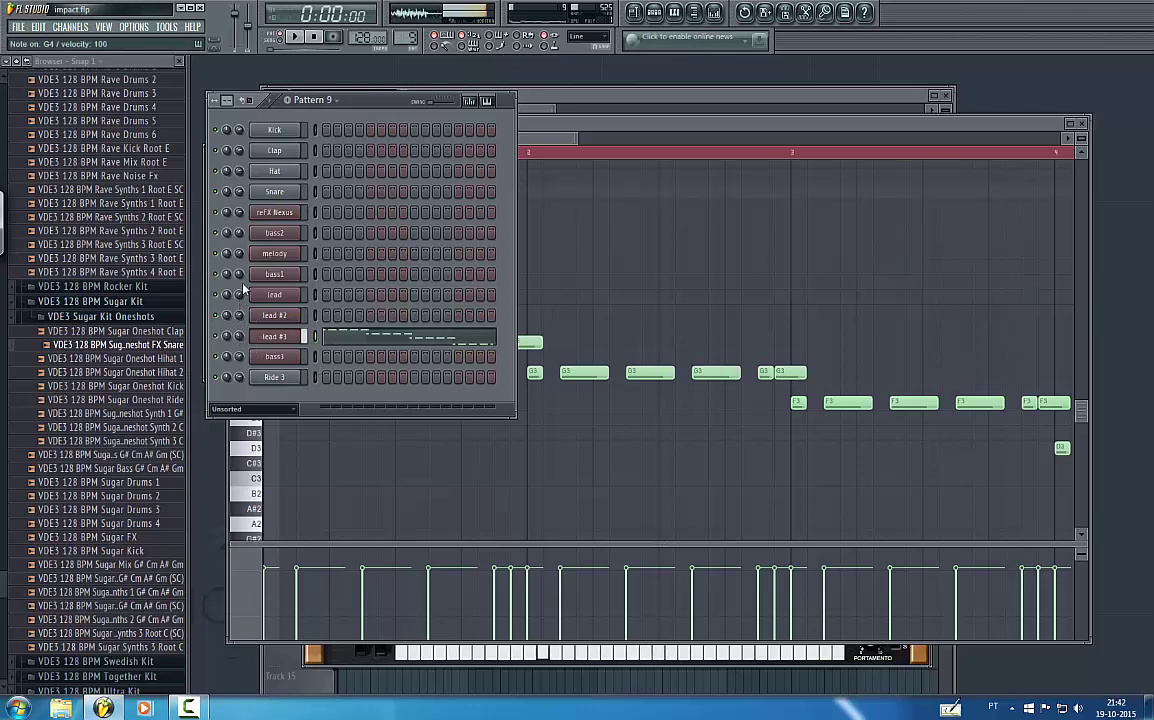
- Place two consecutive Pattern 9 clips on playlist Track 12, starting at bars 33 and 37
left_click(719, 14)
left_click_drag(540, 109, 800, 122)
left_click(650, 575)
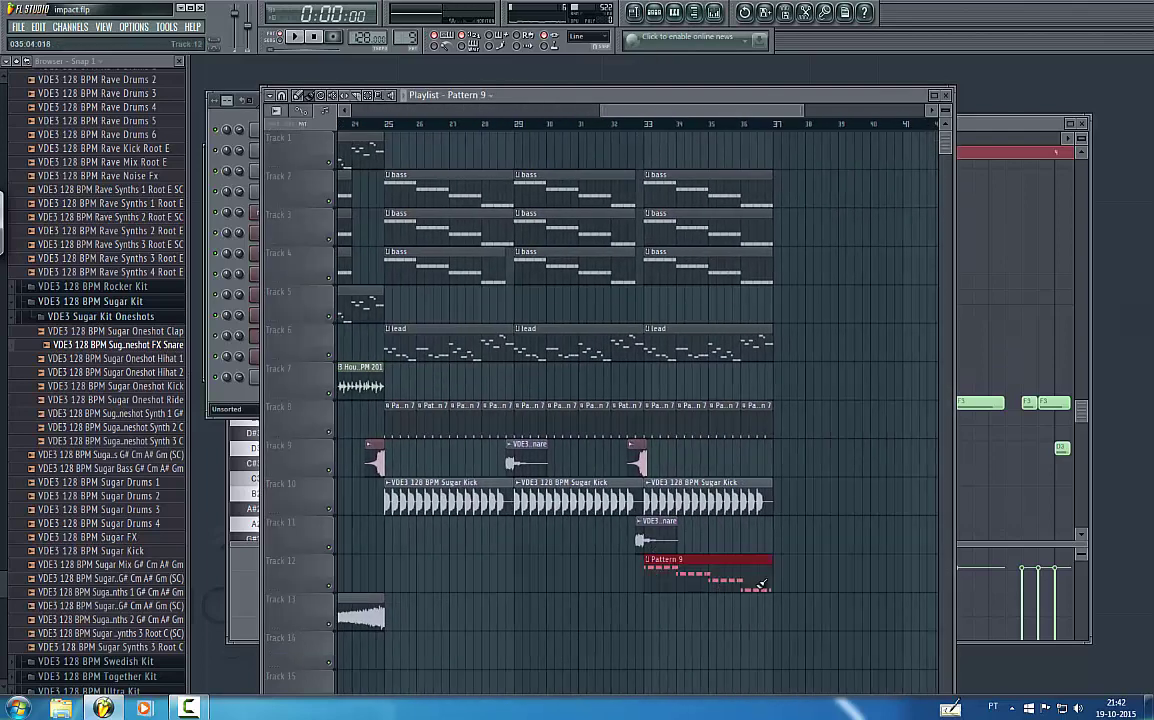
left_click(808, 572)
- Extend the arrangement at bar 37 with a lead clip on Track 6 and a VDE3 128 BPM Sugar Kick clip on Track 10
left_click(768, 351)
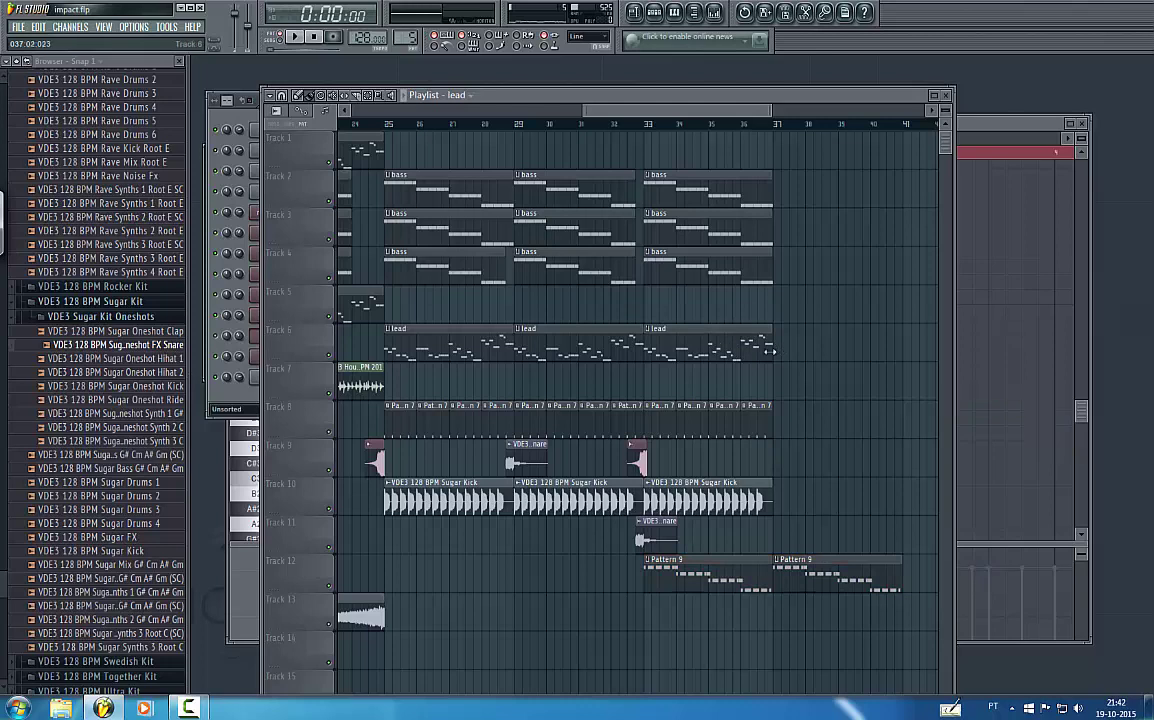
left_click(779, 349)
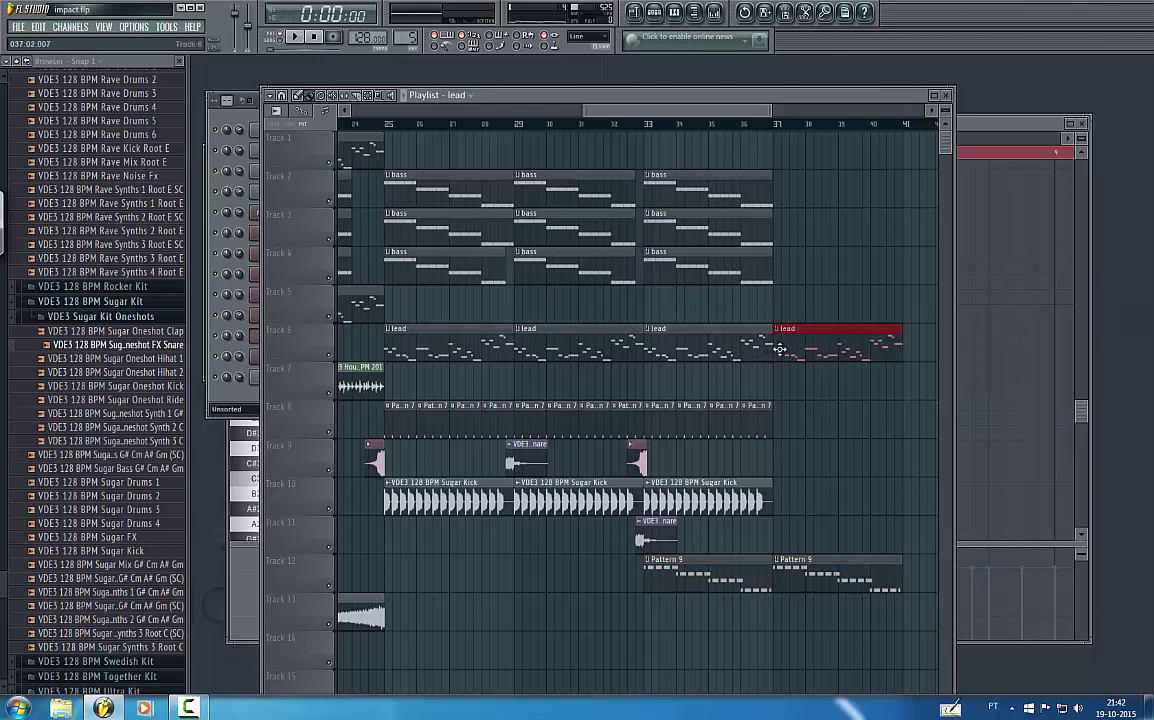
left_click(755, 492)
left_click(777, 489)
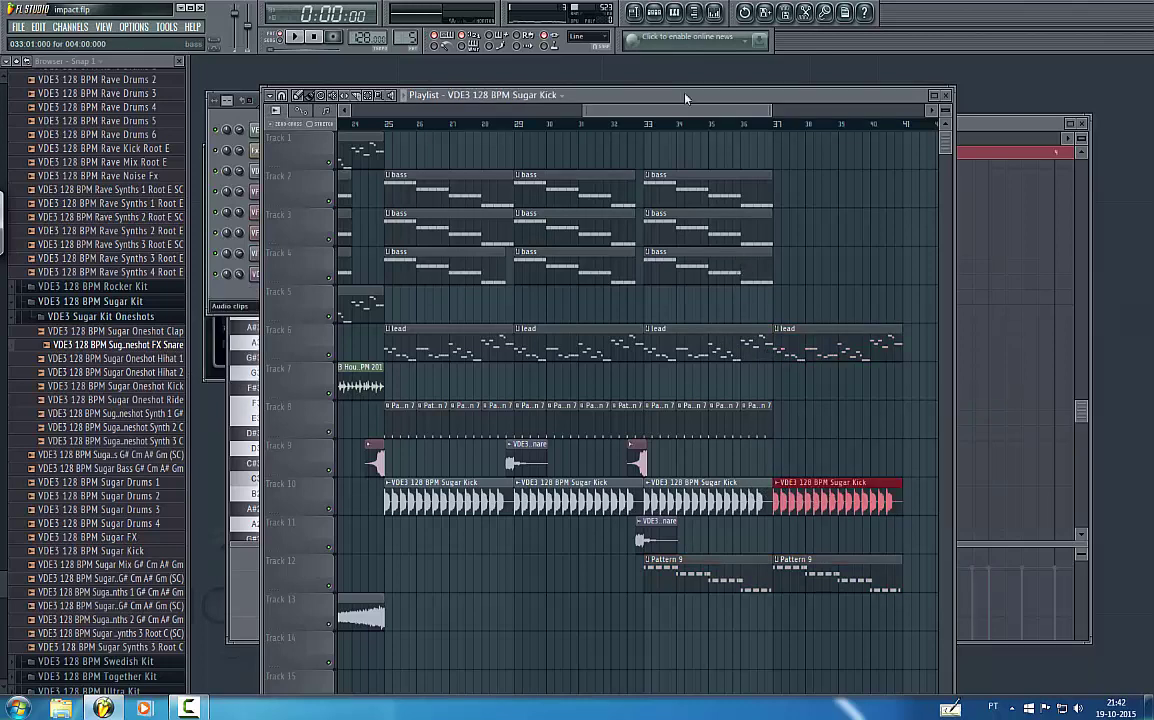
- Duplicate the three bass clips at bar 33 on Tracks 2 to 4 and place the copies at bar 37
left_click_drag(813, 284, 655, 170)
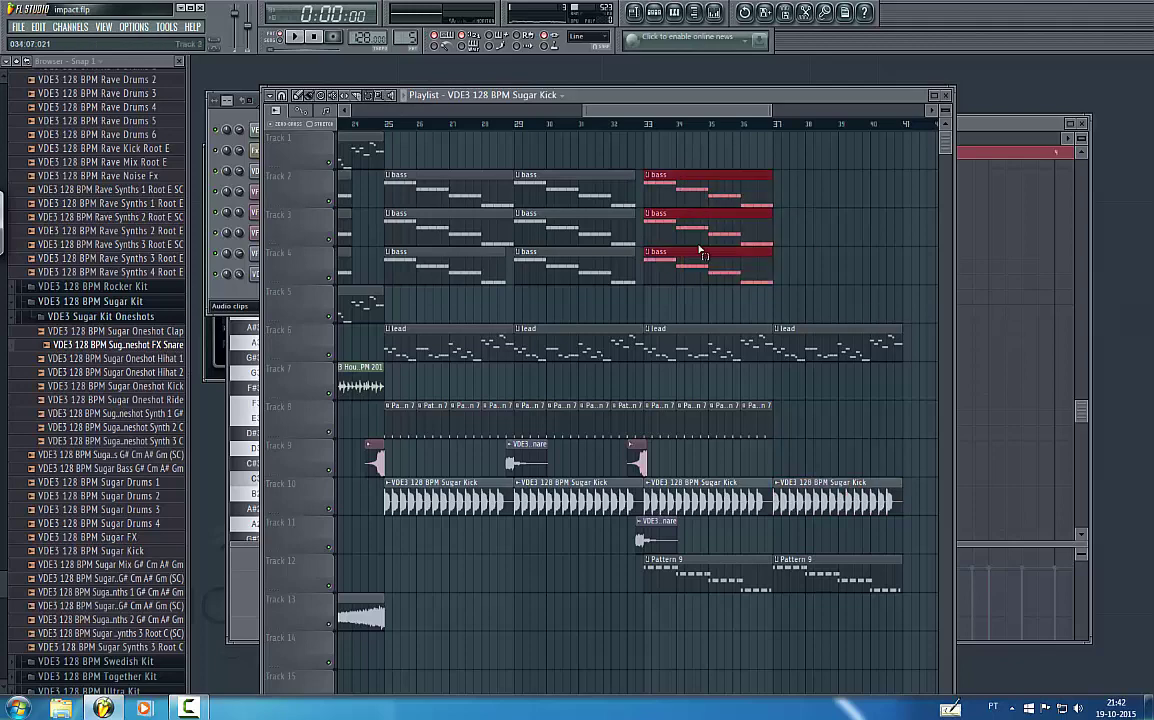
key("ctrl+v")
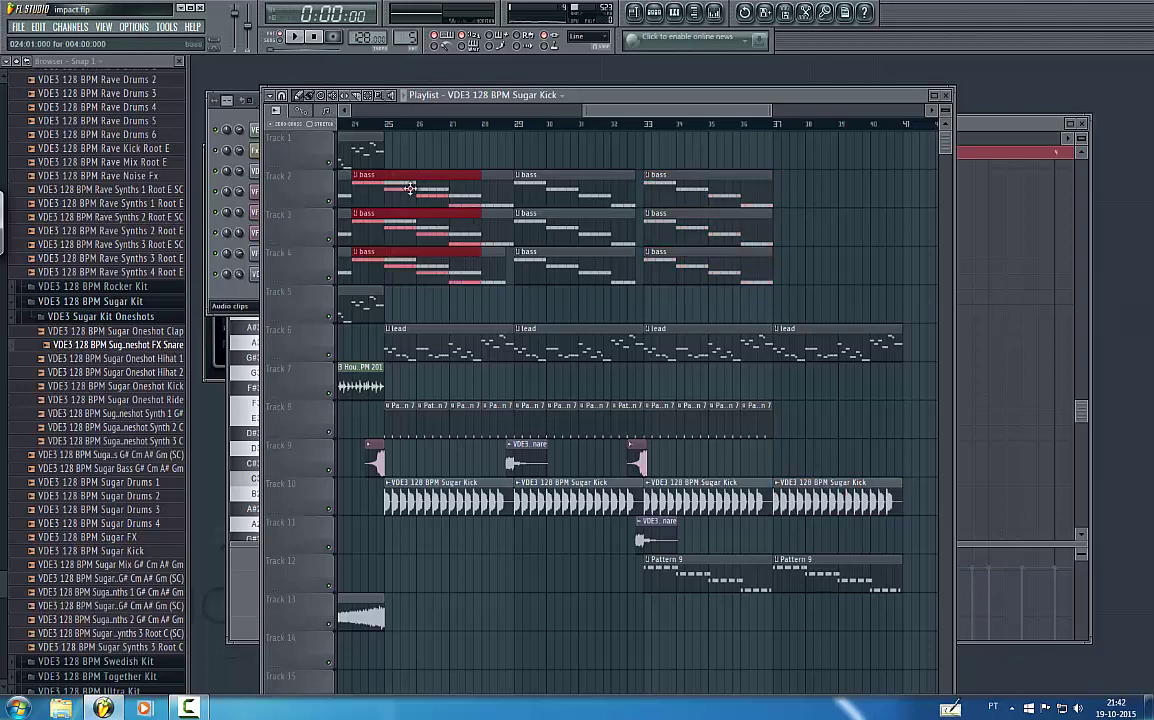
left_click_drag(410, 188, 831, 200)
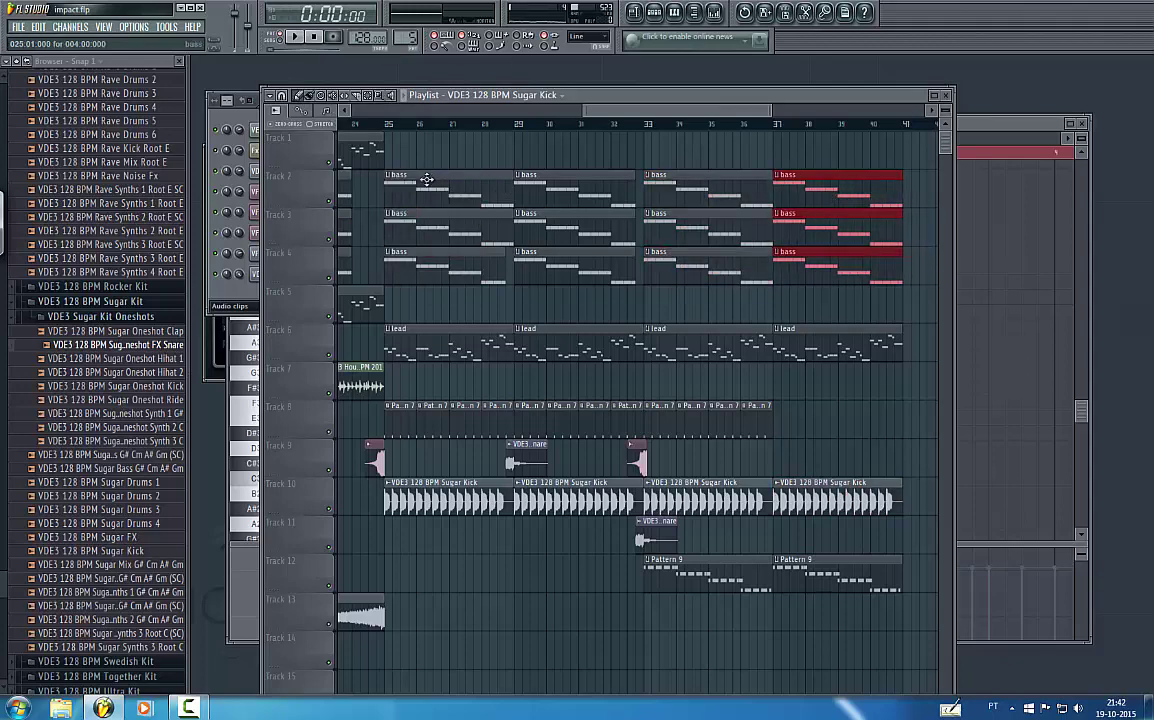
- Play the arrangement from the beginning and save the project
left_click_drag(623, 112, 396, 110)
key("space")
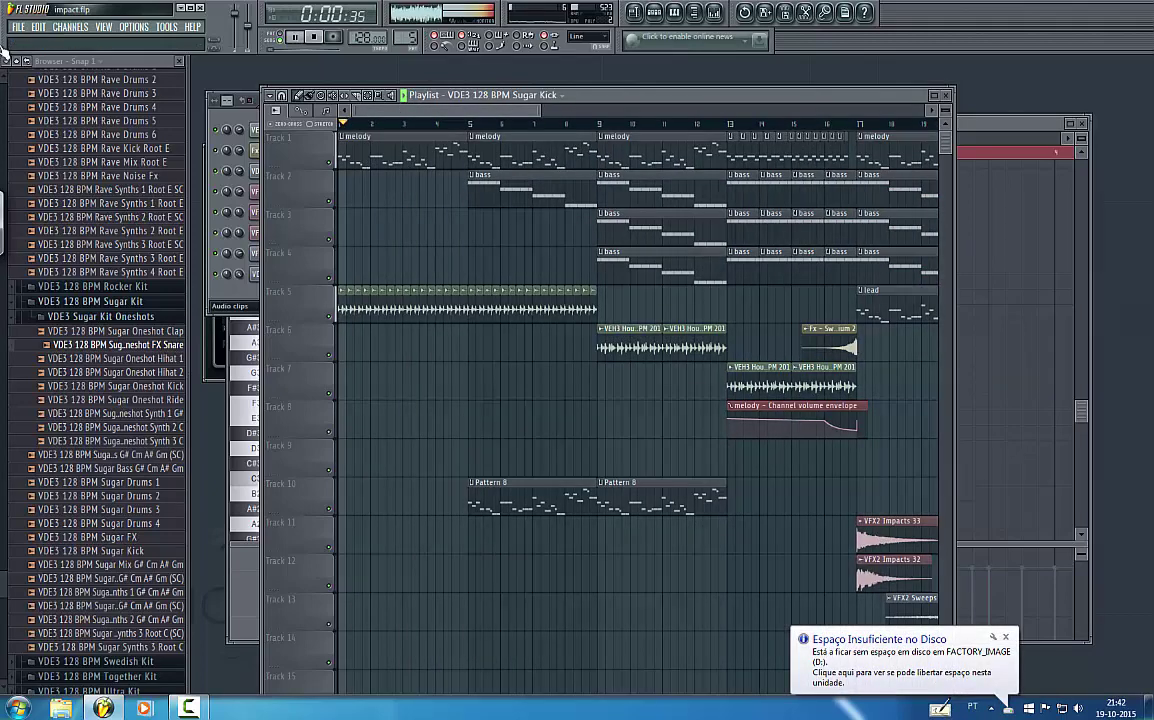
key("ctrl+s")
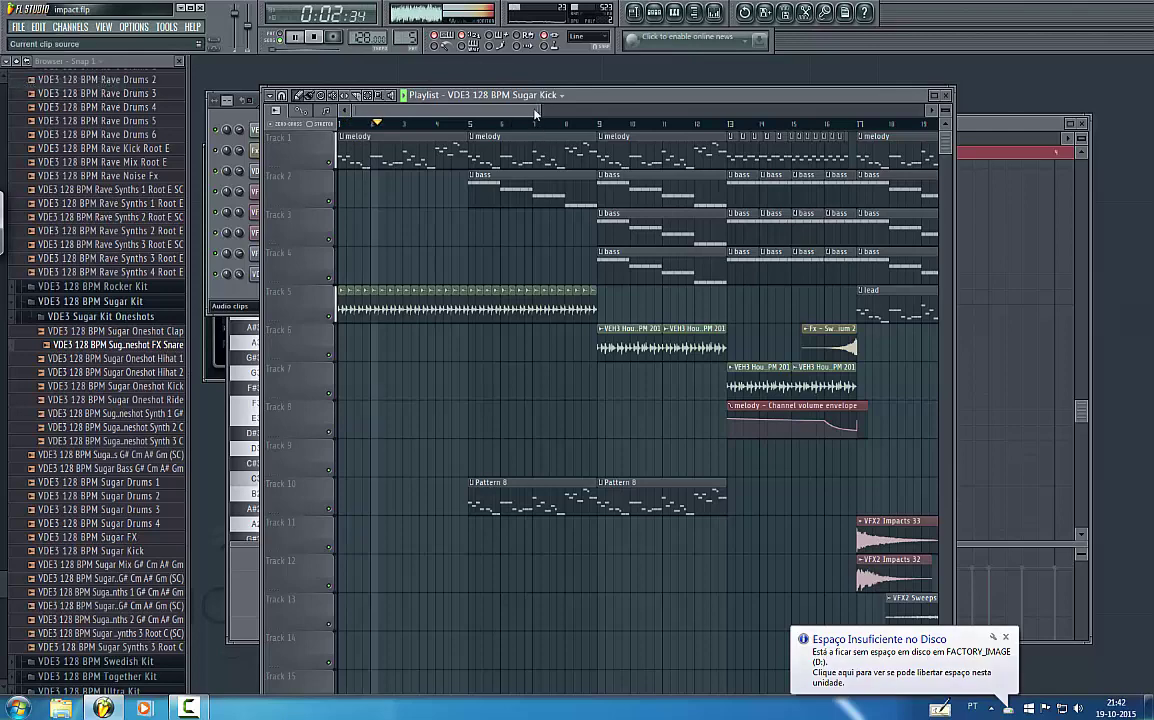
- Set the volume of the VEH3 Houseloops 128BPM 201 clip on Track 5 to about 95% during playback and stop the song
left_click_drag(541, 109, 589, 109)
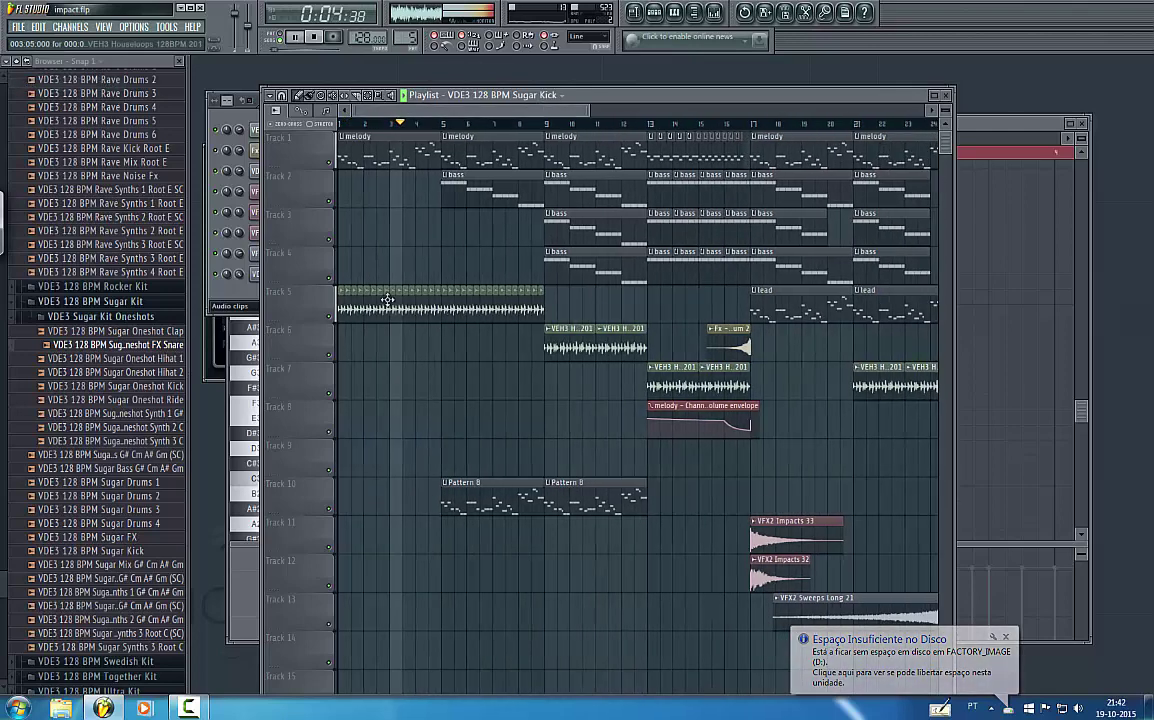
double_click(399, 302)
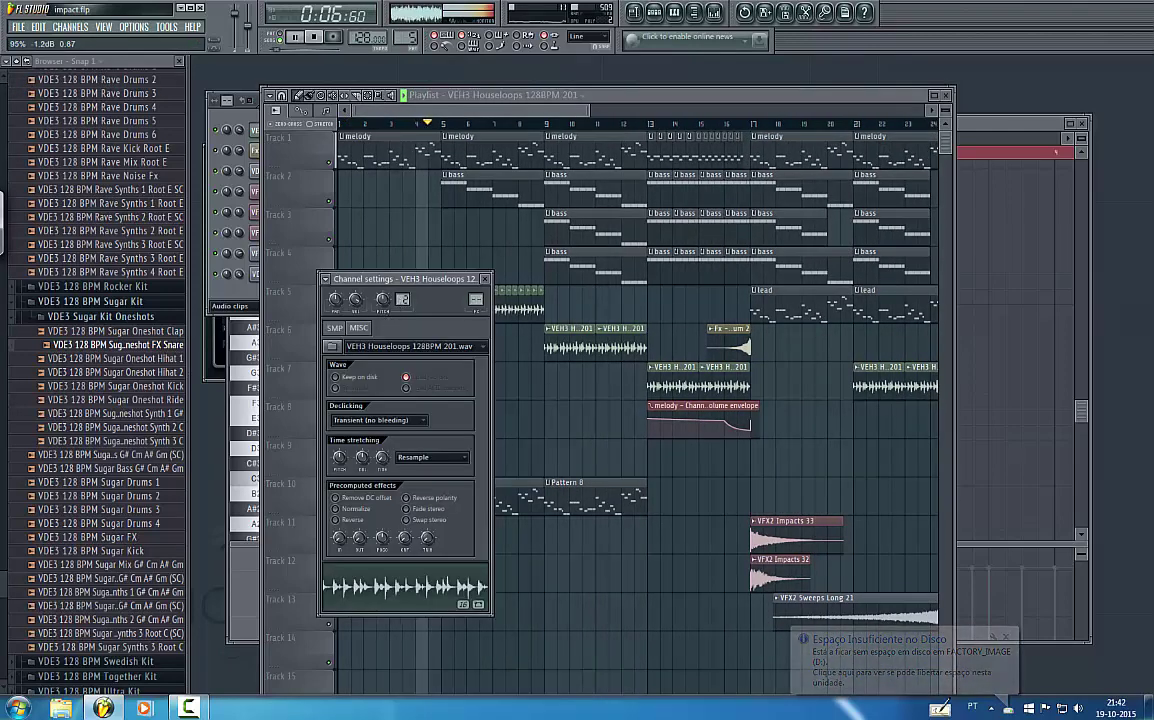
left_click_drag(511, 113, 527, 114)
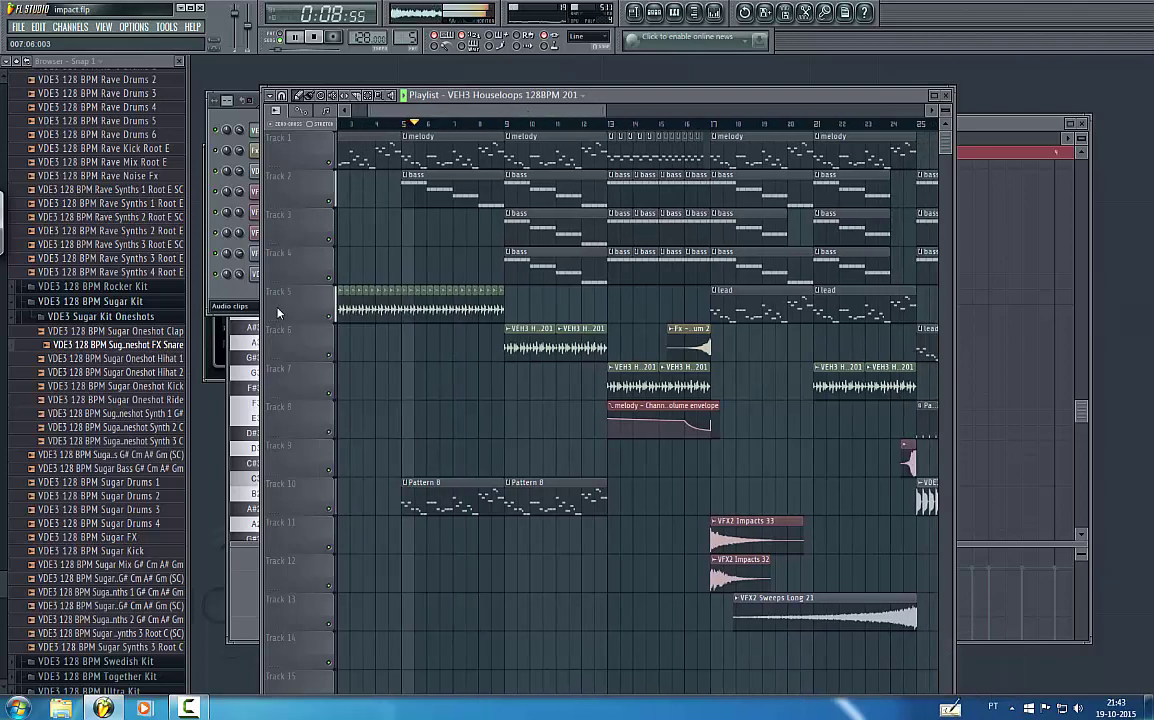
key("space")
- Preview drum loops and one-shots from the VDE3 128 BPM Rave Kit, including Rave Drums 4 and 5, and collapse the kit
left_click(130, 162)
left_click(118, 118)
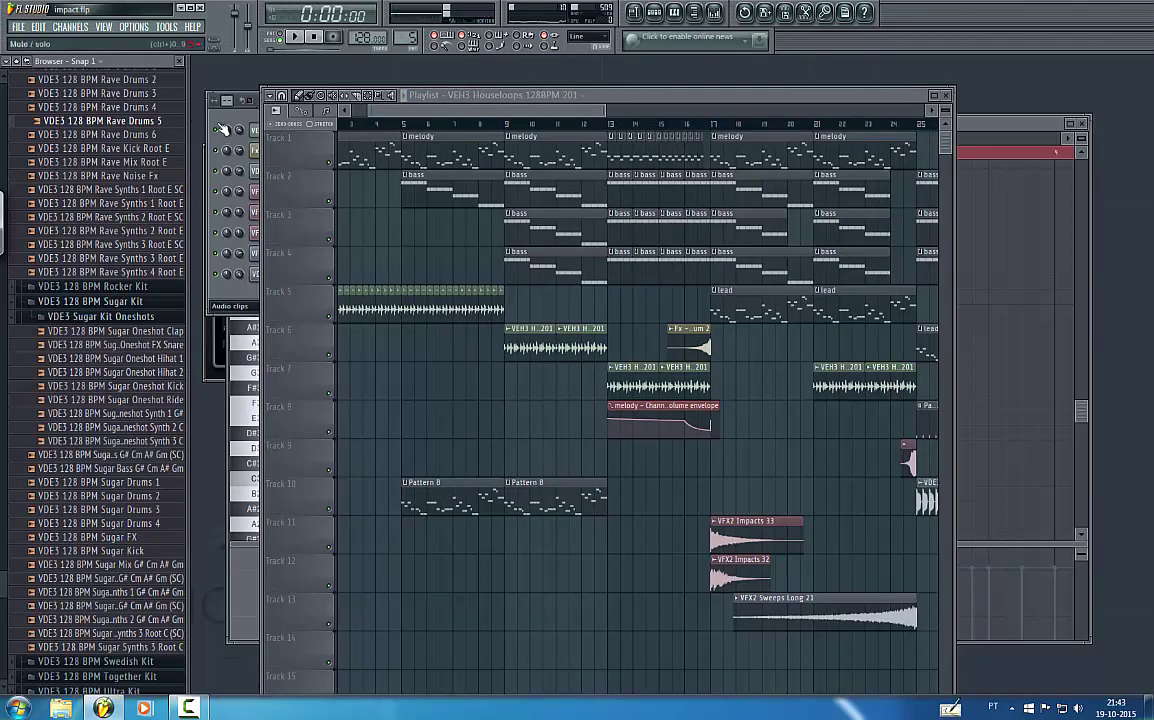
left_click(222, 118)
left_click(129, 107)
scroll(129, 110, "up", 1)
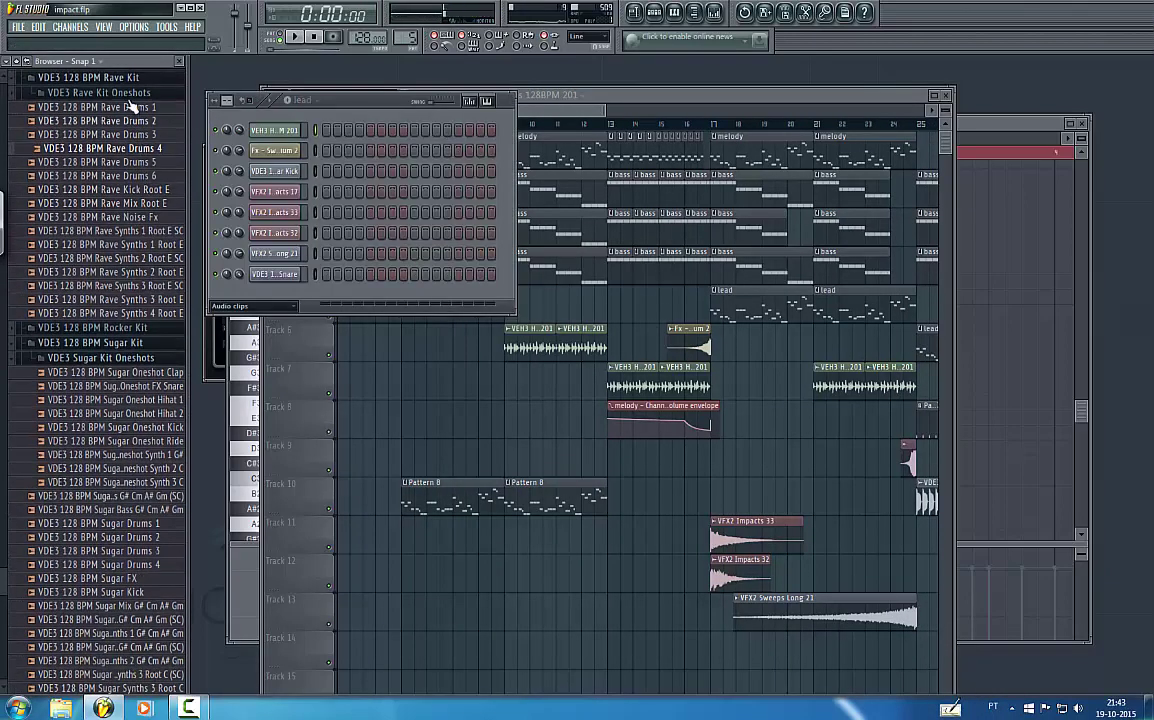
left_click(129, 95)
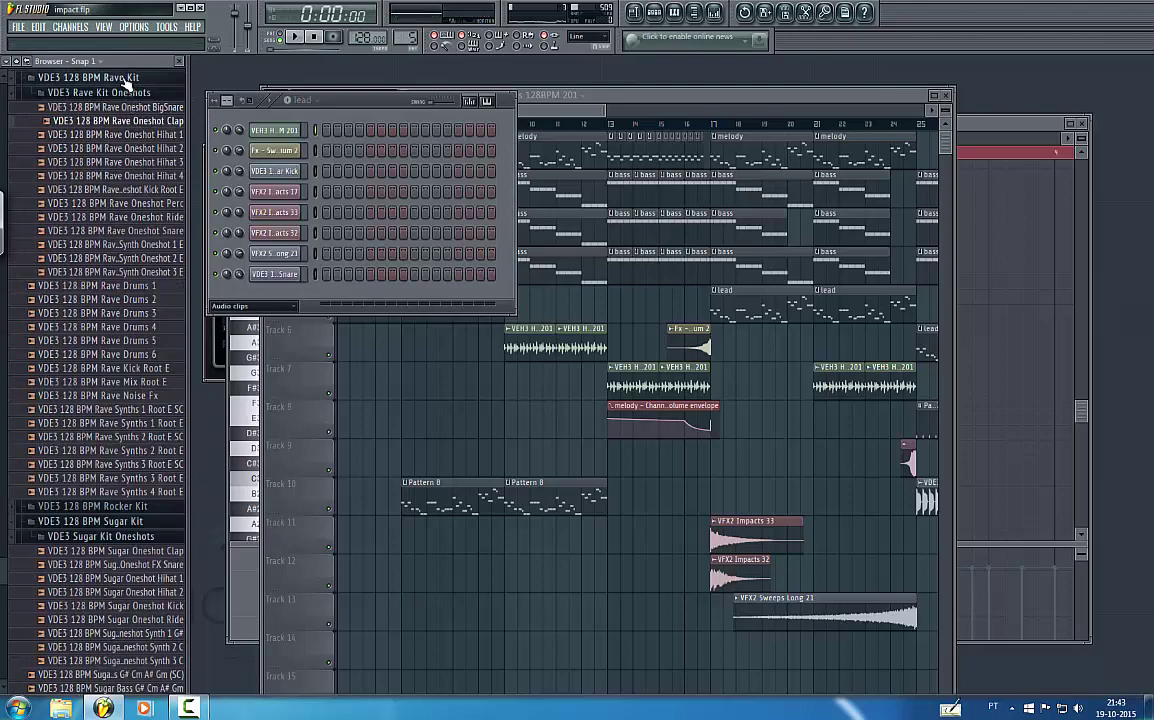
left_click(60, 77)
- Browse the sample library to the Vengeance.Essential.House.Vol.3 folder and collapse its VEH3 Houseloops 128BPM subfolder
left_click_drag(3, 400, 18, 214)
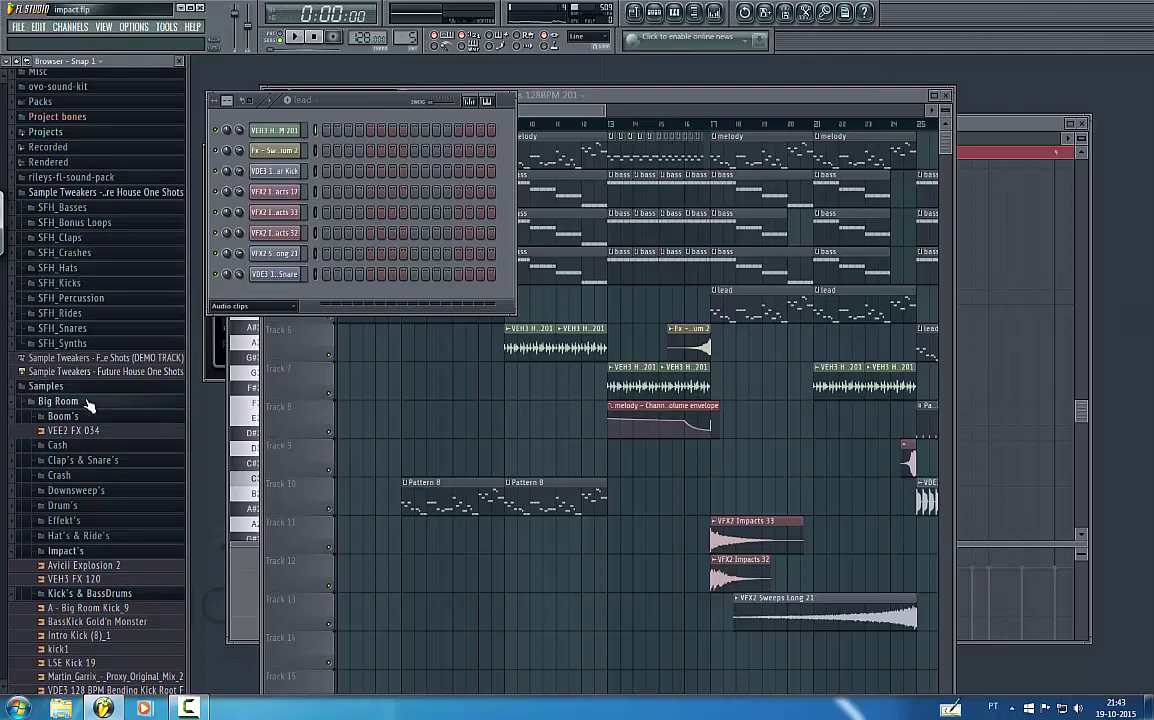
scroll(68, 535, "down", 2)
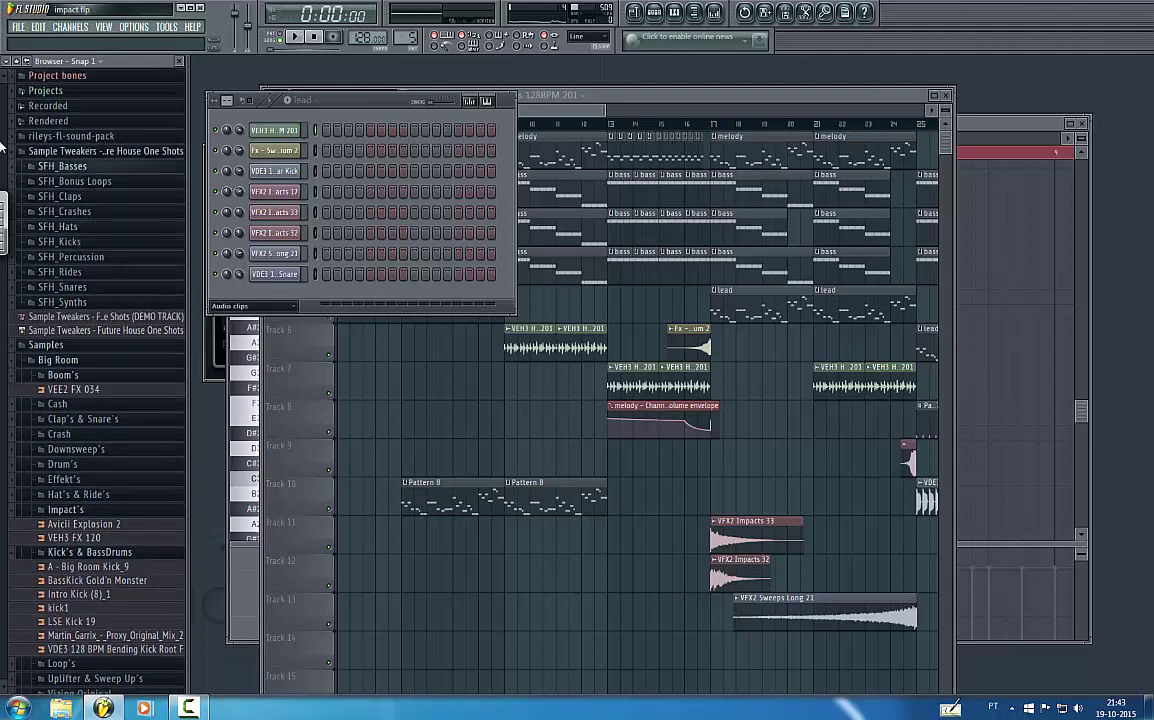
left_click_drag(2, 341, 12, 620)
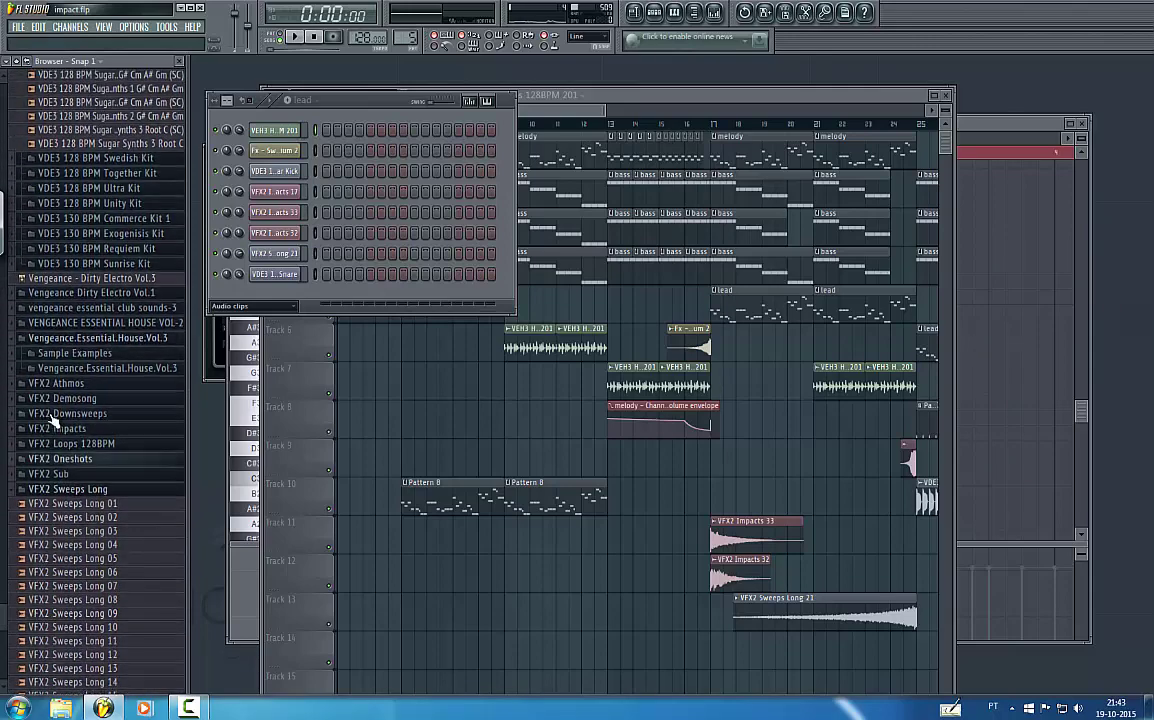
left_click(100, 371)
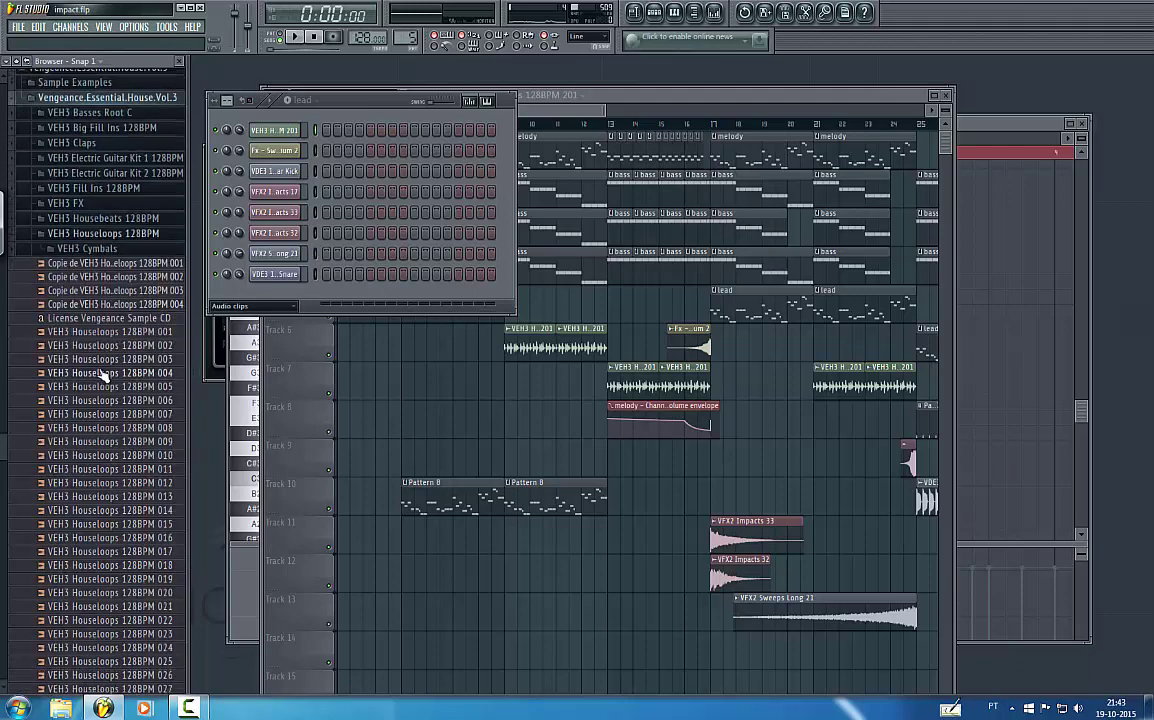
left_click(97, 212)
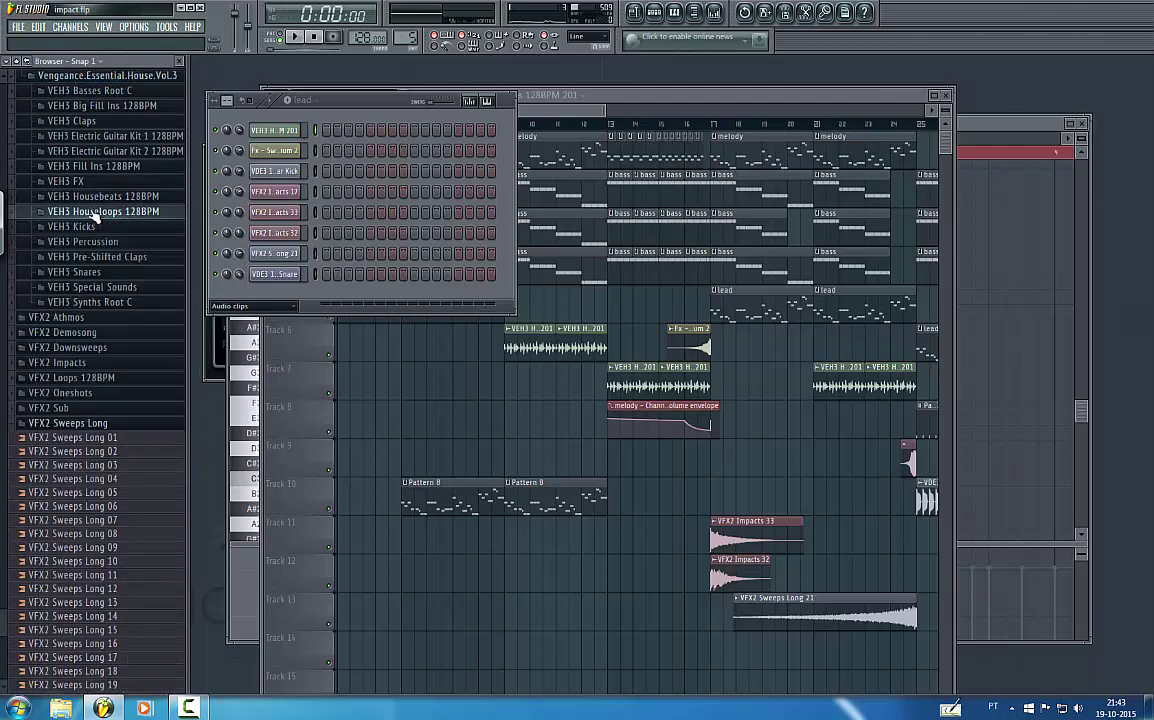
scroll(93, 203, "up", 3)
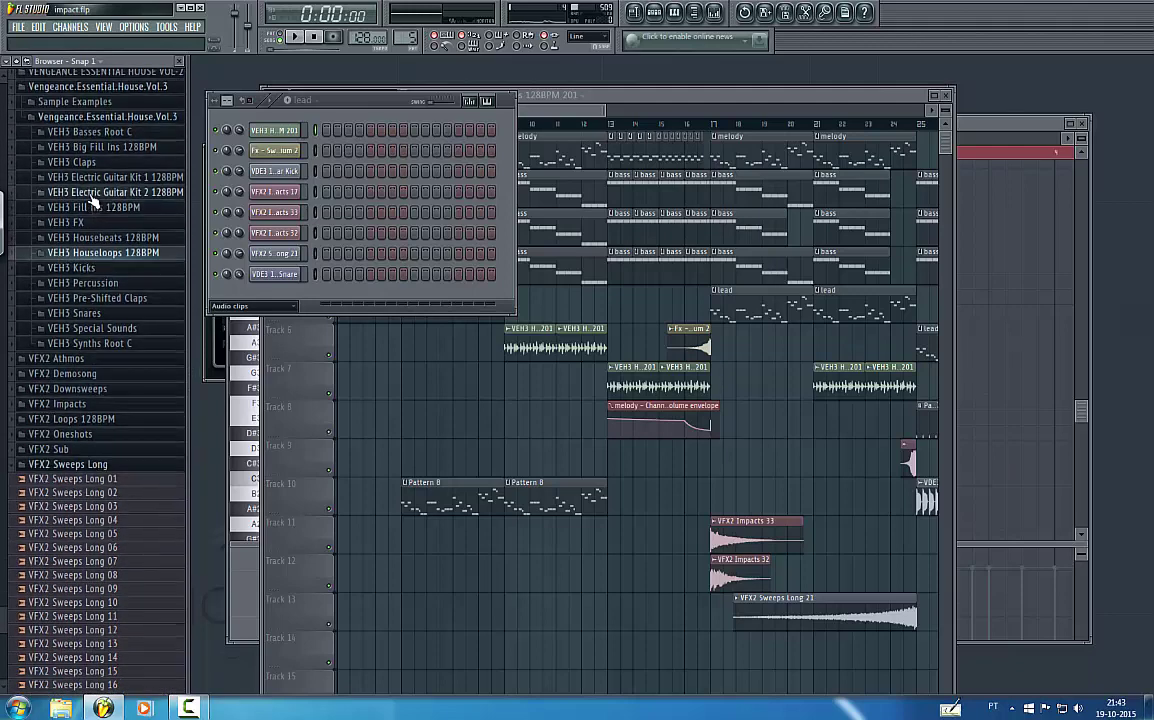
- Audition VEH3 Snares 016 and 017 and add Snares 016 as a new channel in the empty Pattern 10
left_click(95, 313)
left_click(90, 297)
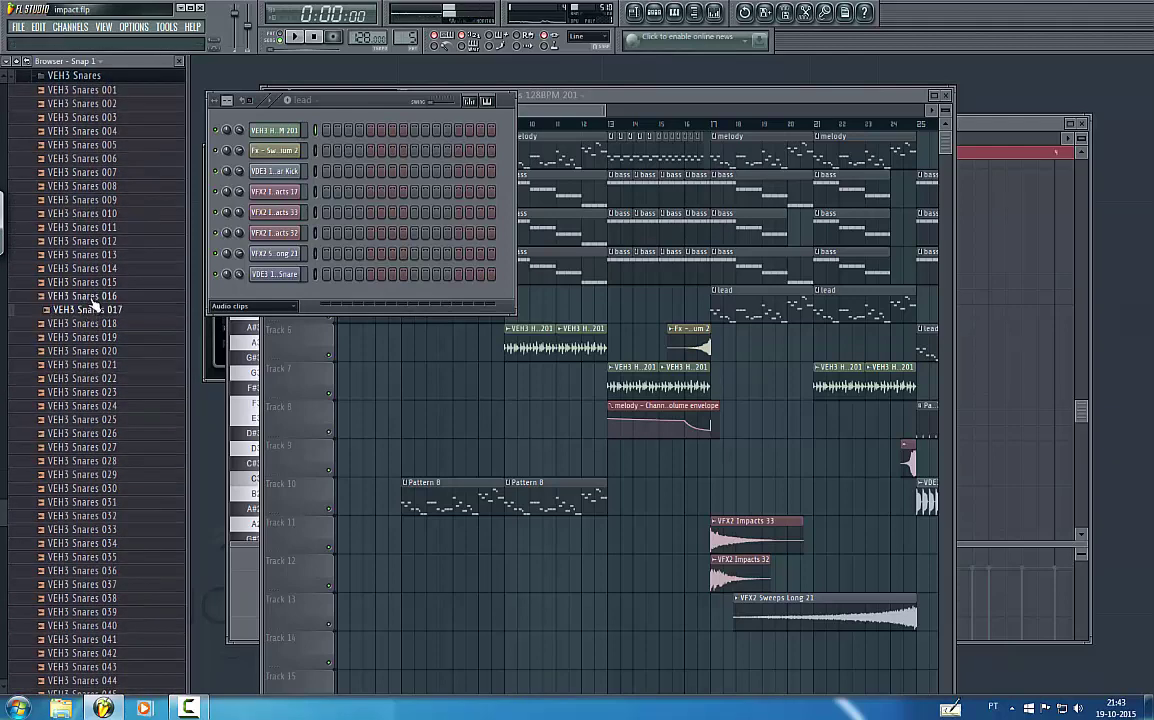
left_click(97, 296)
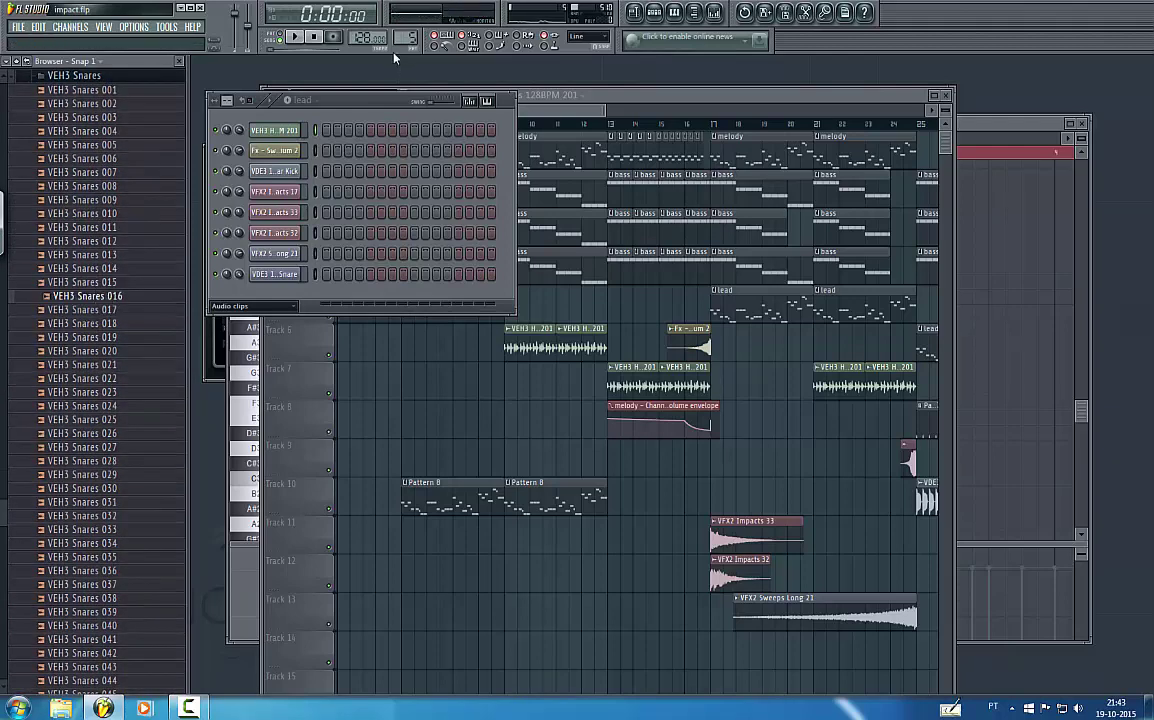
left_click_drag(403, 39, 403, 14)
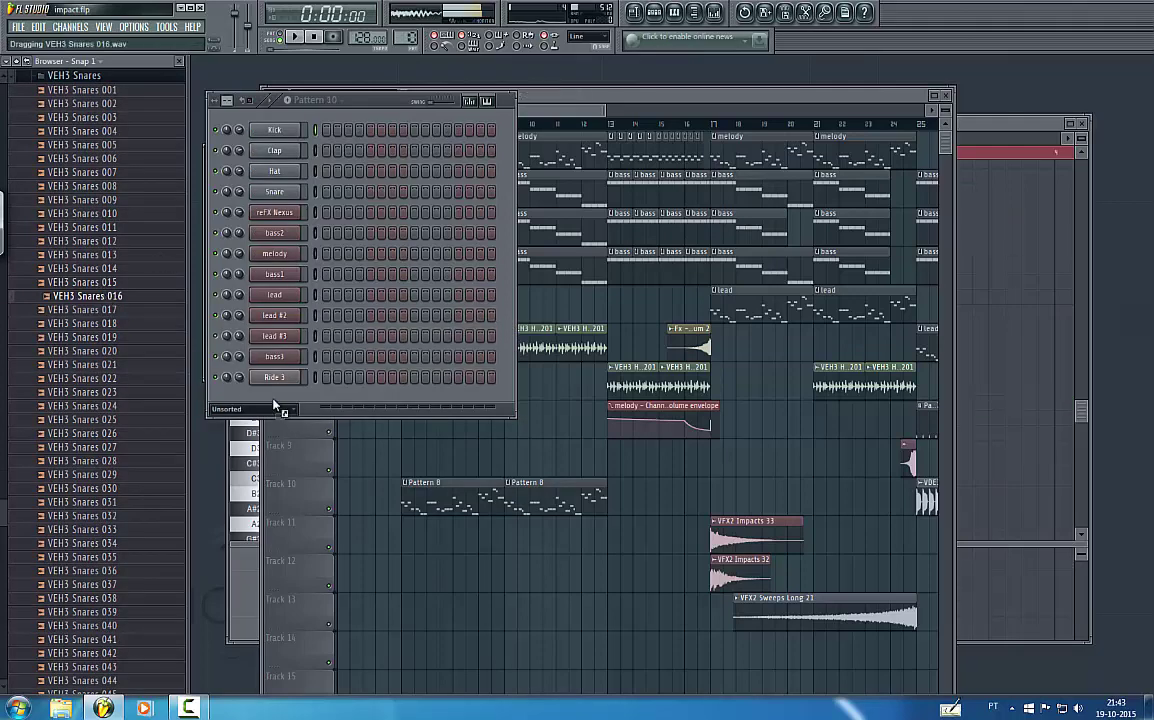
left_click_drag(281, 402, 281, 398)
- Audition further samples in the VEH3 Snares folder, such as 009, 023, 028 and 047
left_click(84, 393)
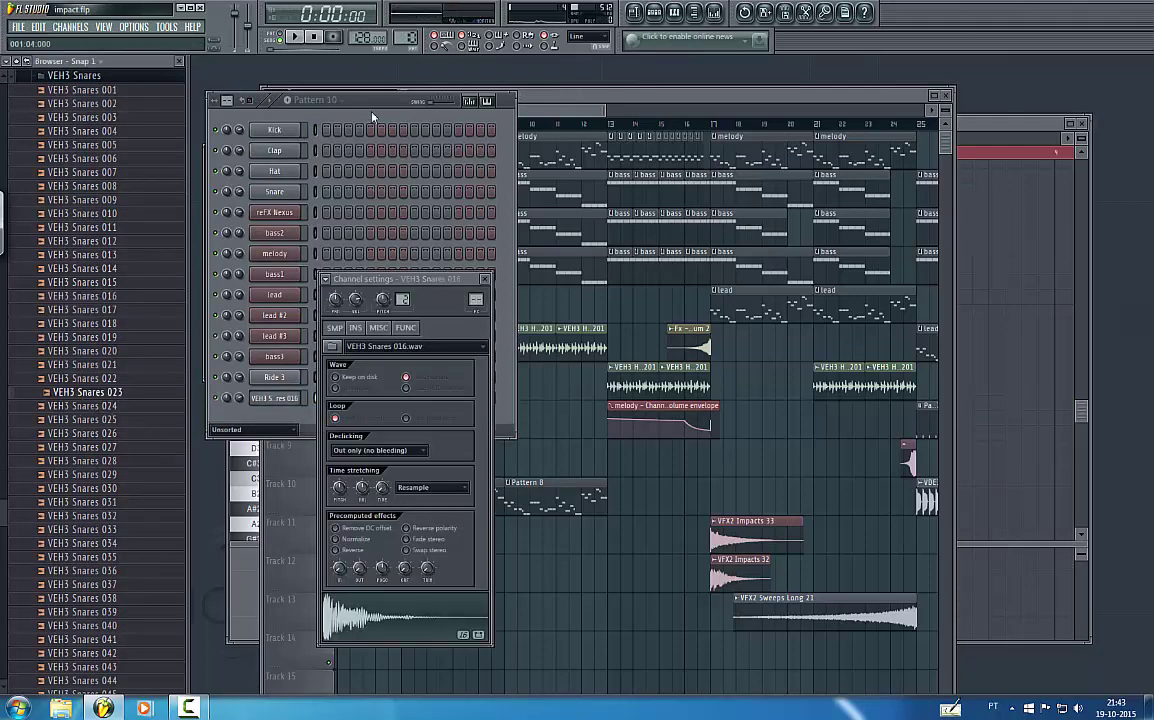
left_click(372, 117)
left_click(74, 434)
left_click(82, 463)
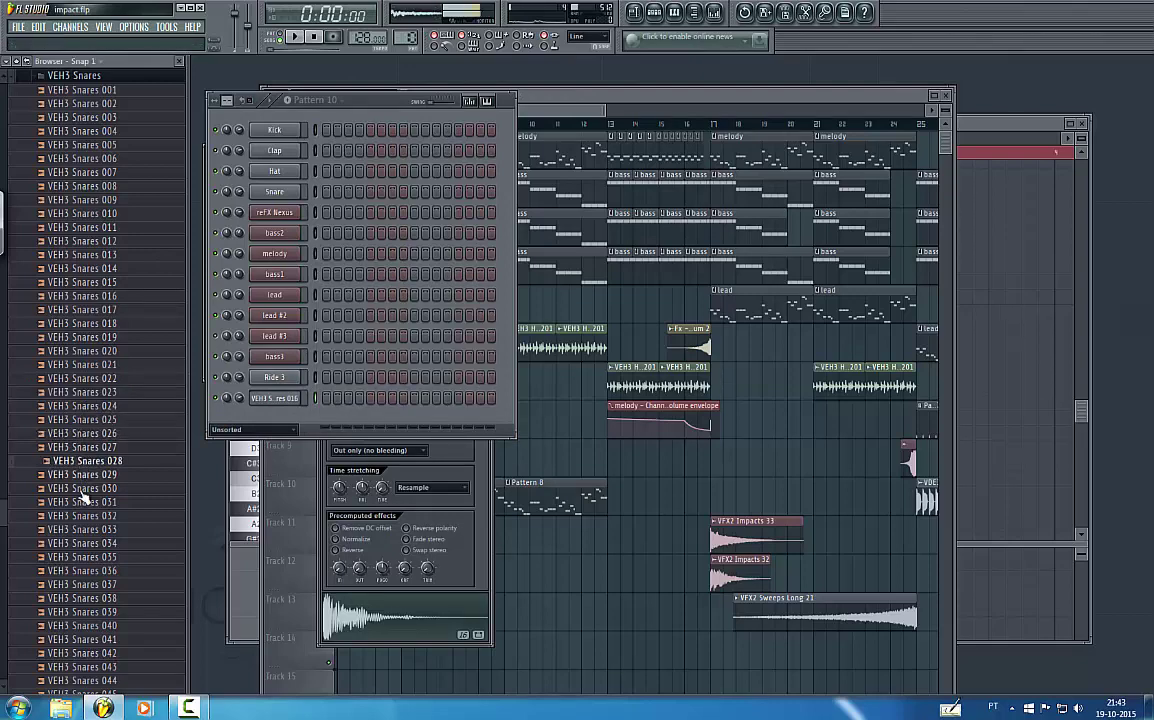
left_click(81, 530)
left_click(100, 201)
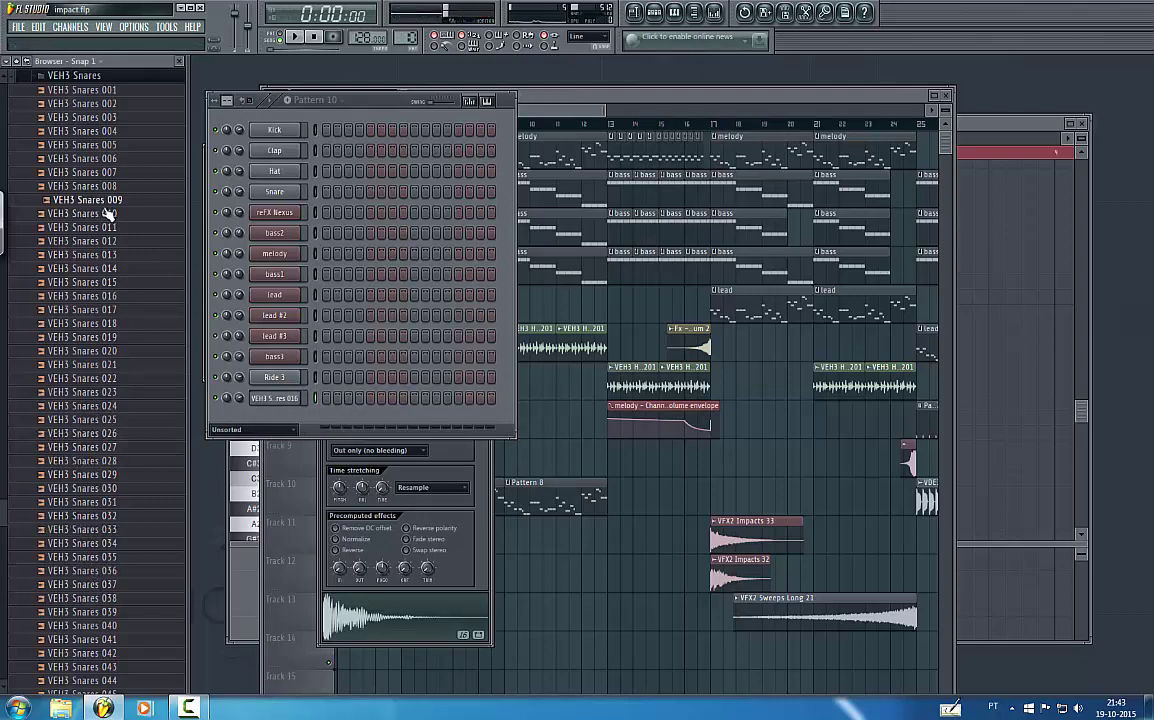
scroll(77, 400, "down", 3)
left_click(81, 603)
scroll(84, 614, "down", 3)
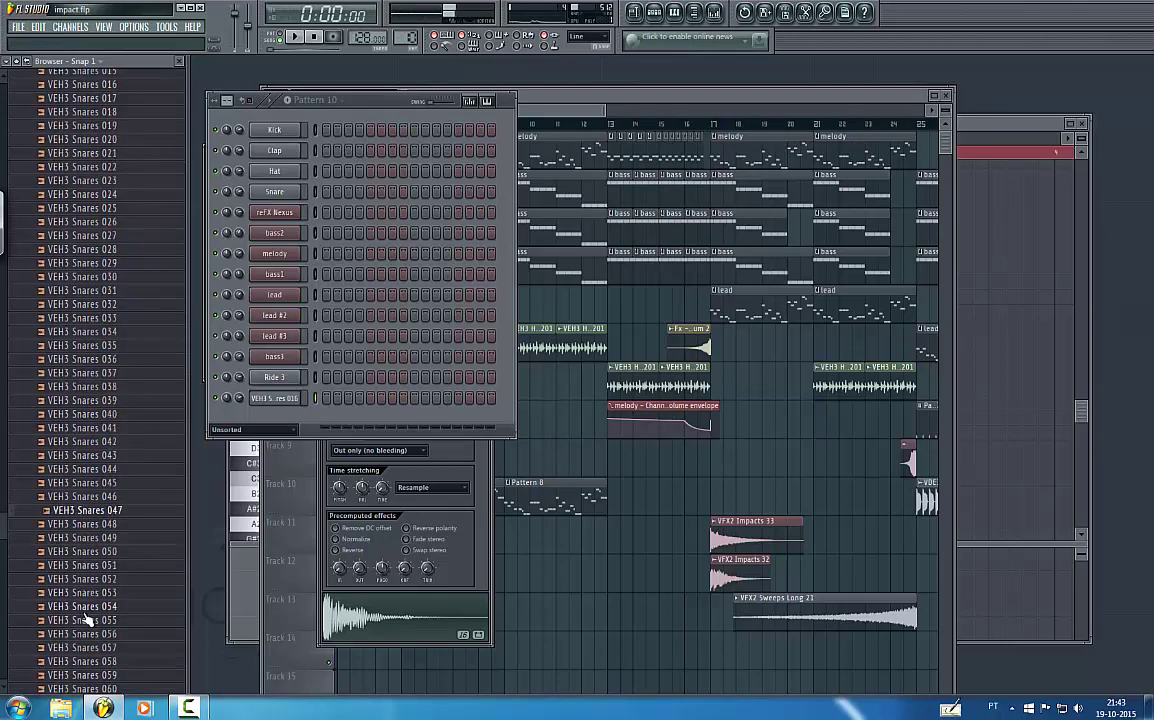
left_click(85, 614)
scroll(85, 450, "up", 11)
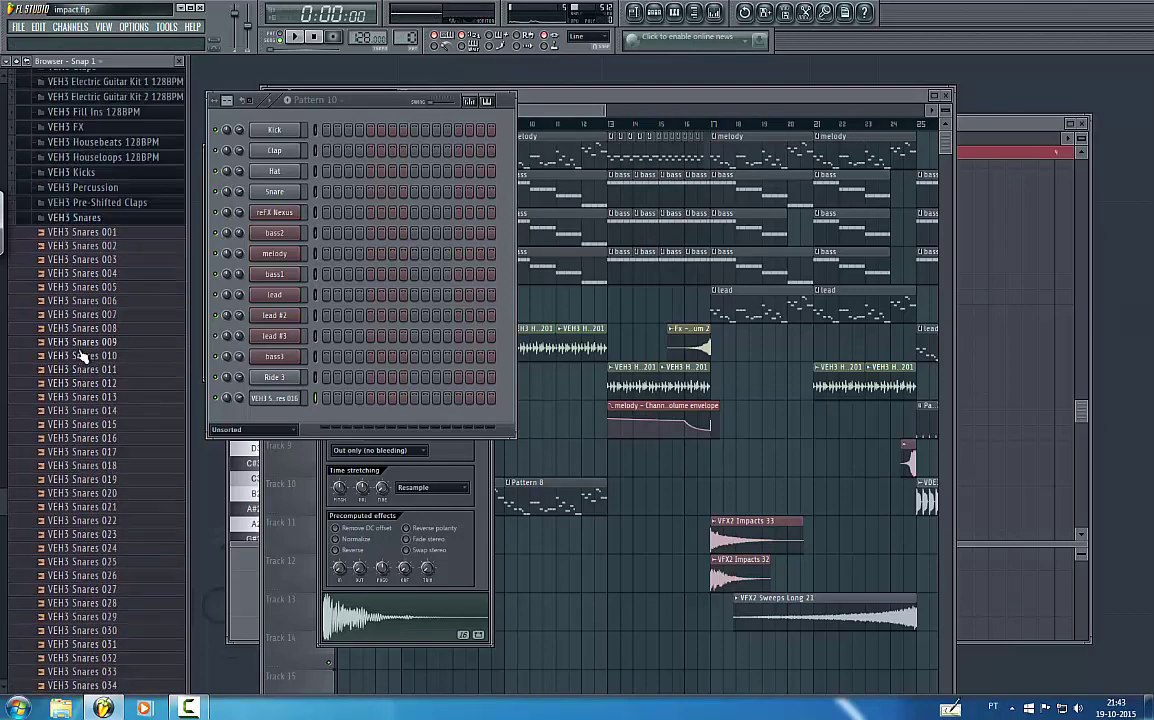
- Collapse the snare samples, open the VEH3 Percussion folder and preview Percussion 014
left_click(95, 283)
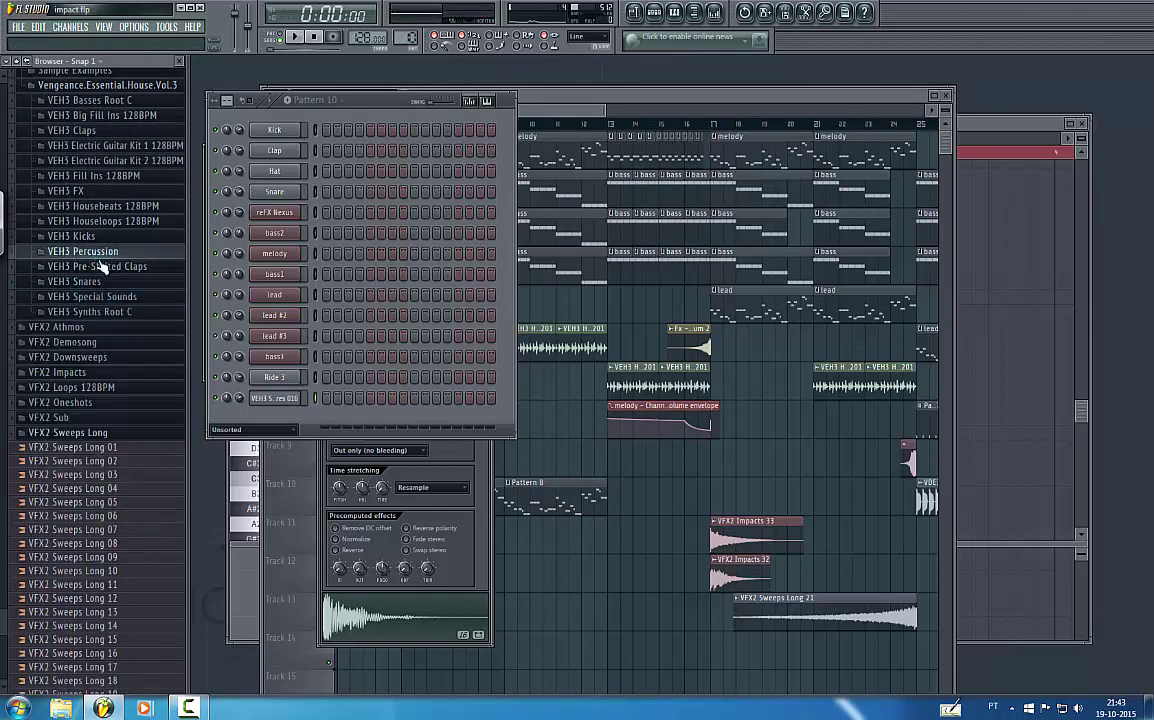
left_click(100, 254)
left_click(103, 272)
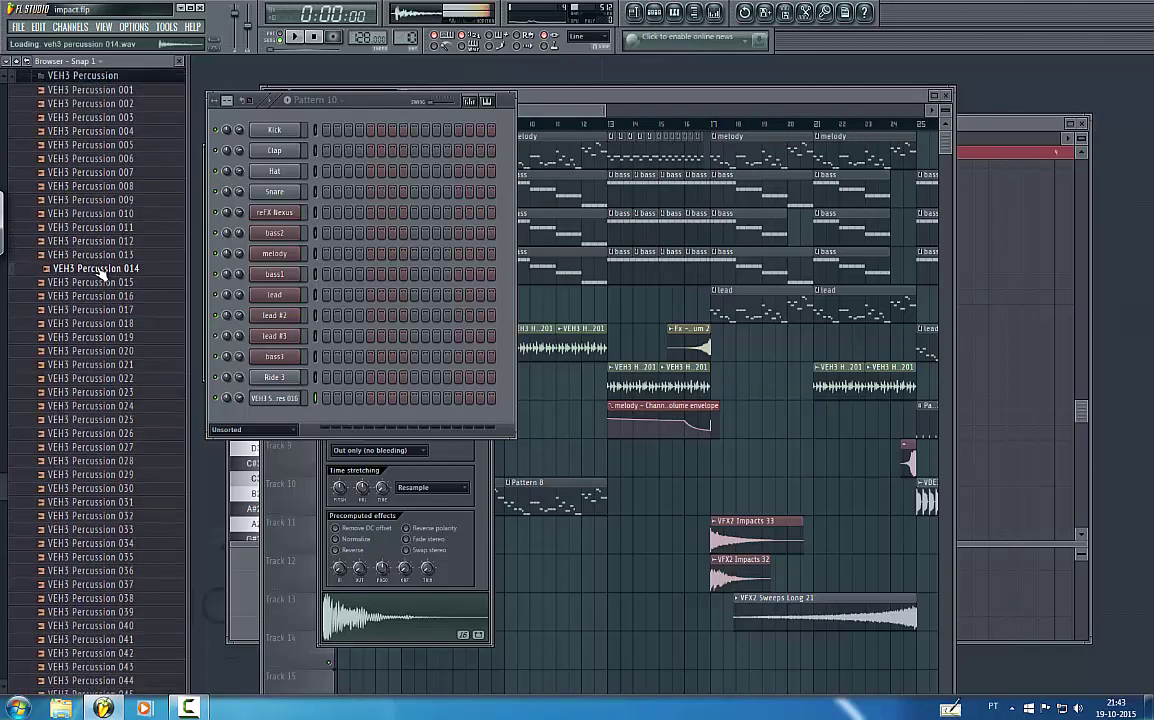
- Audition samples in the VEH3 Percussion folder, including Percussion 037, 041 and 047
left_click(122, 379)
left_click(116, 543)
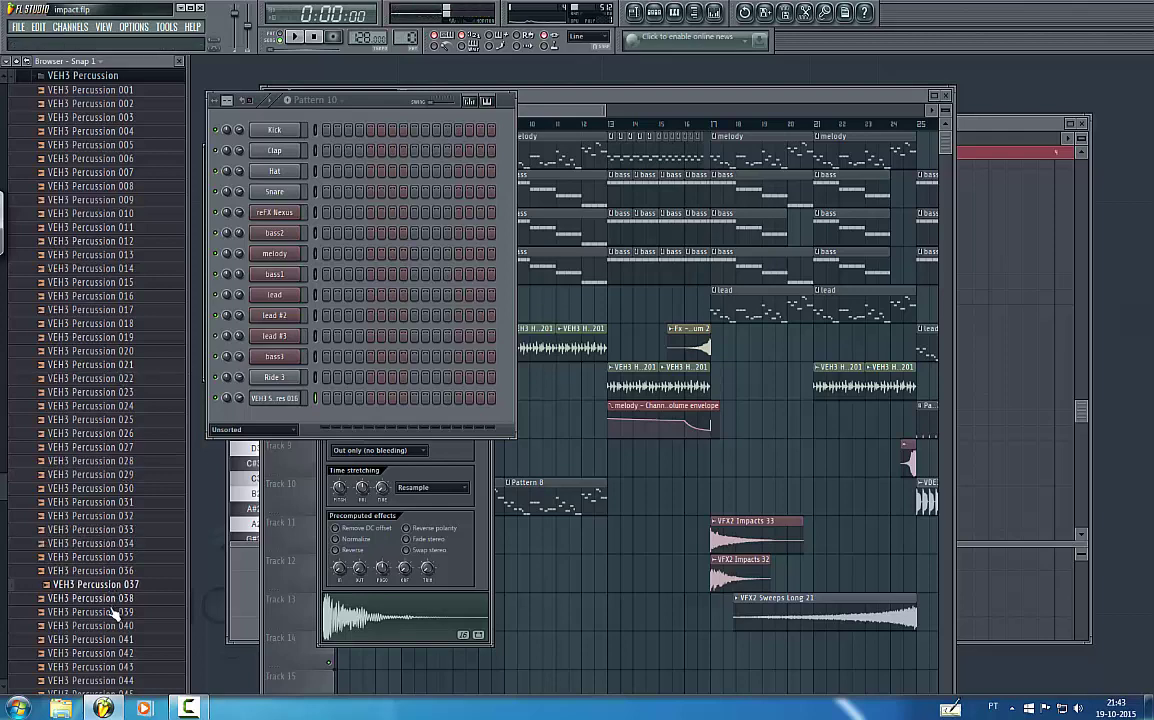
left_click(111, 641)
scroll(110, 620, "down", 3)
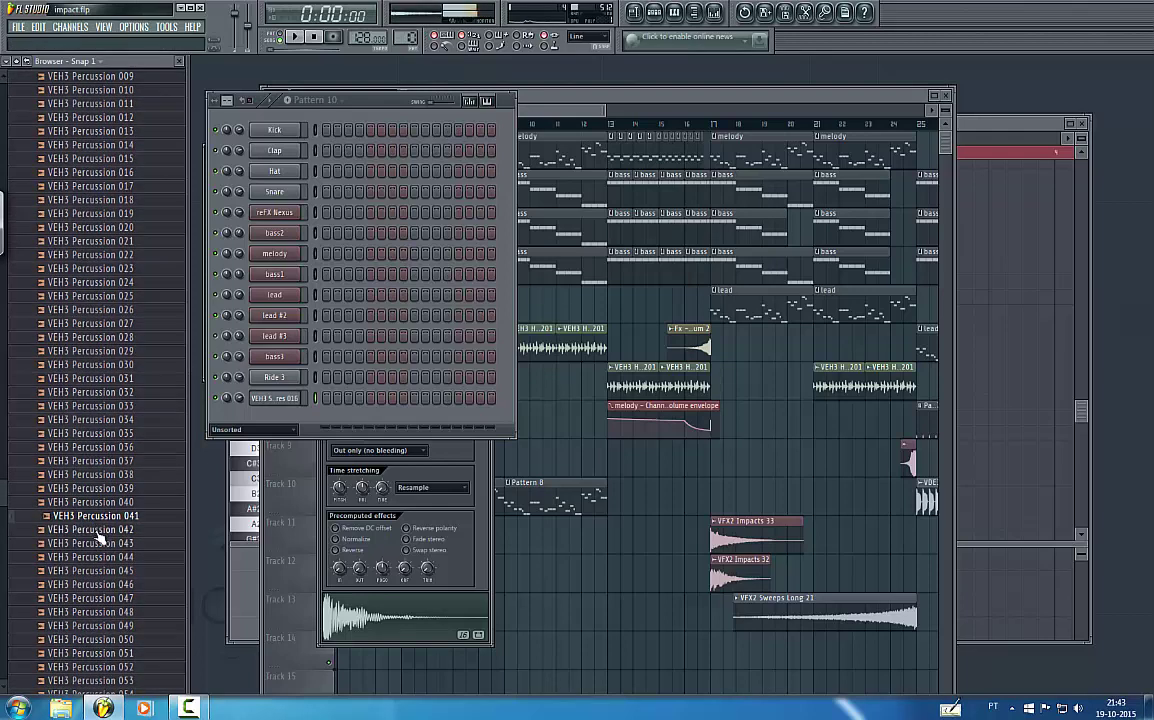
left_click(99, 533)
left_click(98, 547)
left_click(100, 585)
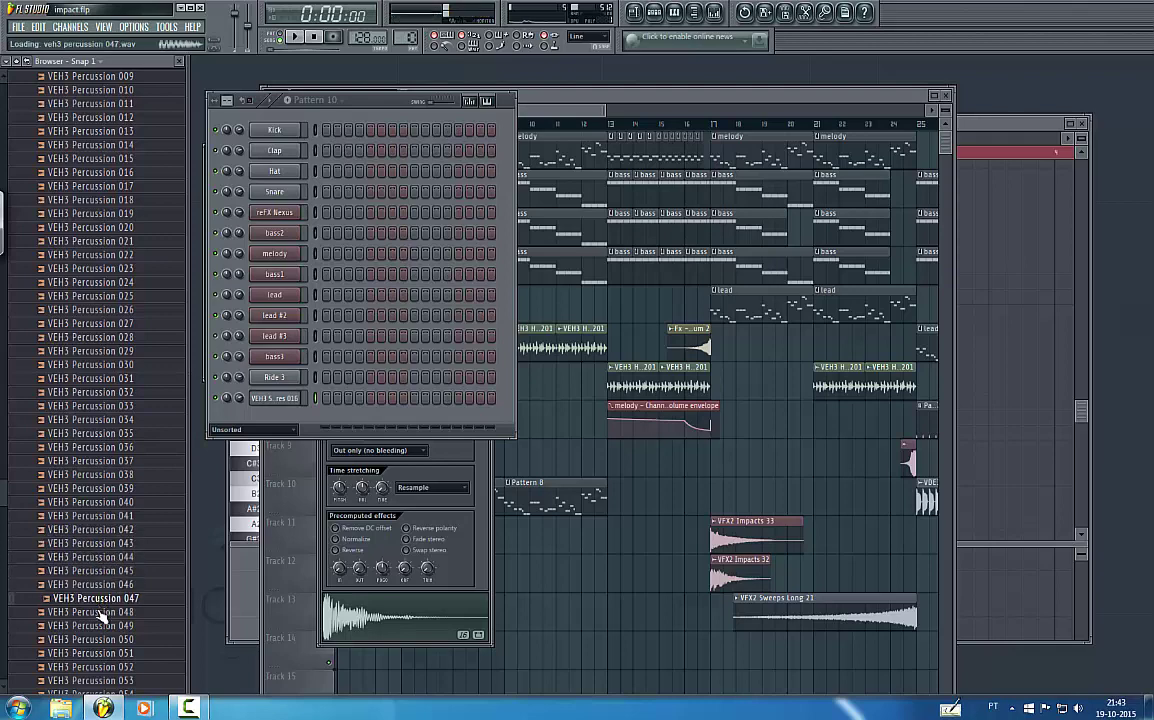
- Preview further percussion samples lower in the folder, such as Percussion 061, 069, 072 and 079
scroll(110, 630, "down", 3)
left_click(125, 584)
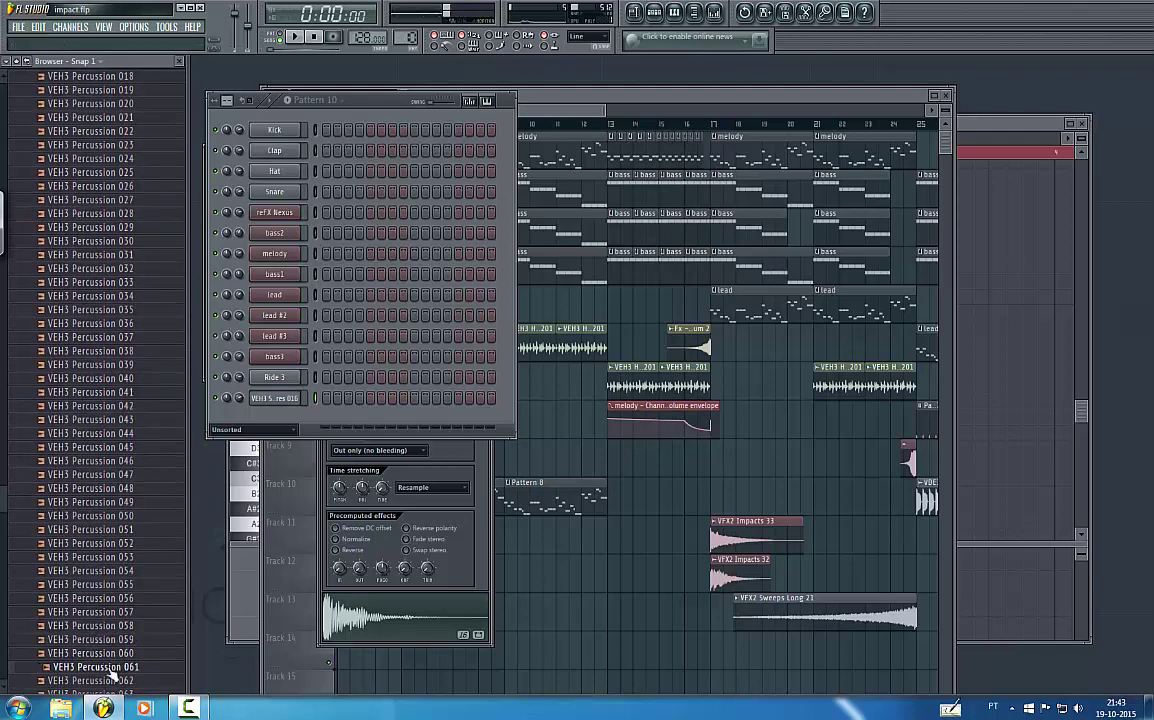
scroll(112, 675, "down", 3)
left_click(124, 641)
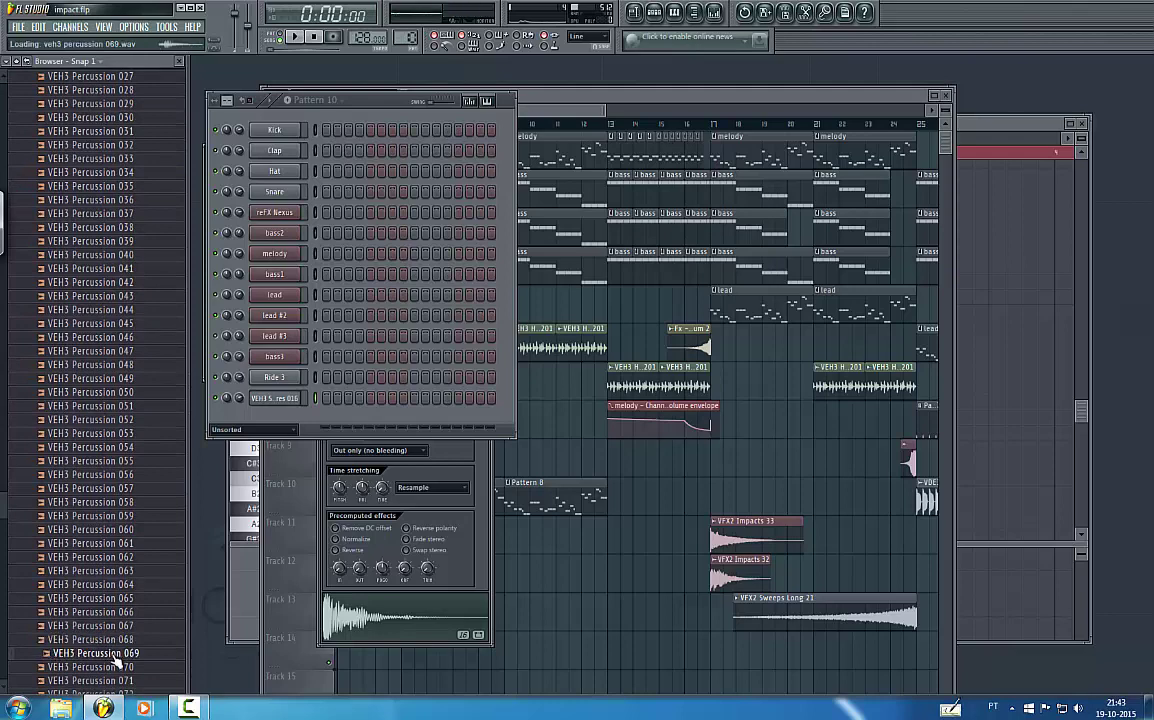
scroll(112, 682, "down", 1)
left_click(105, 680)
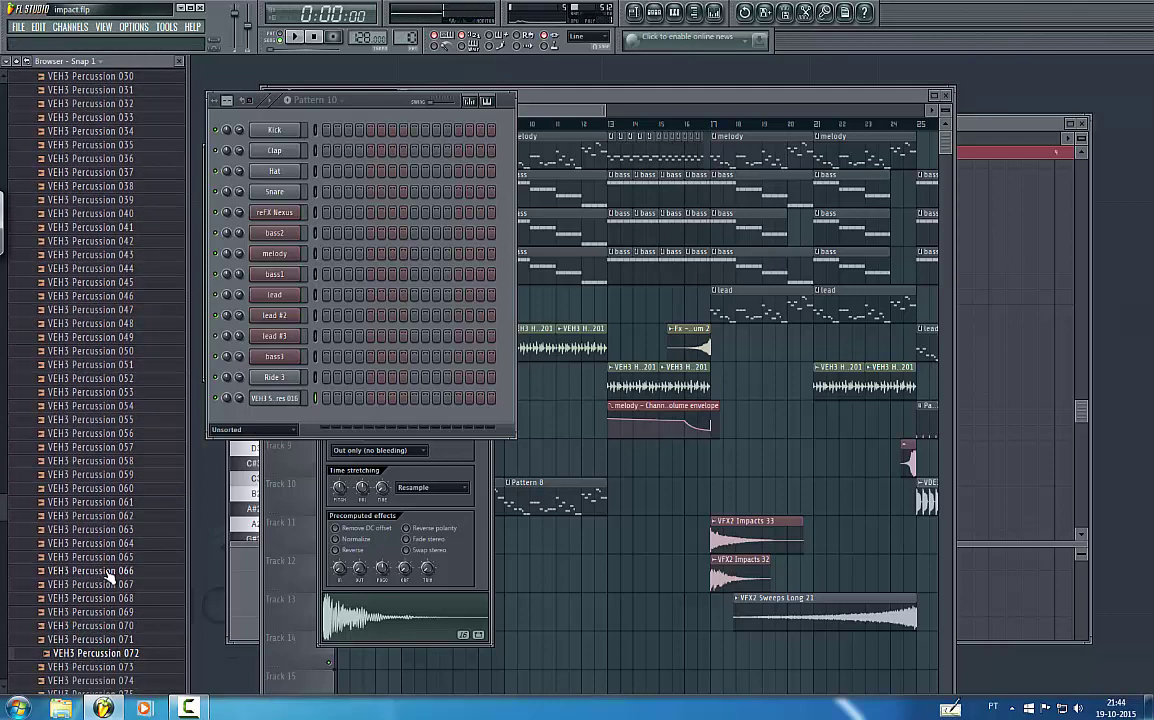
scroll(112, 578, "down", 2)
left_click(108, 665)
- Continue auditioning the VEH3 Percussion samples, including Percussion 090 and 099
scroll(85, 340, "down", 11)
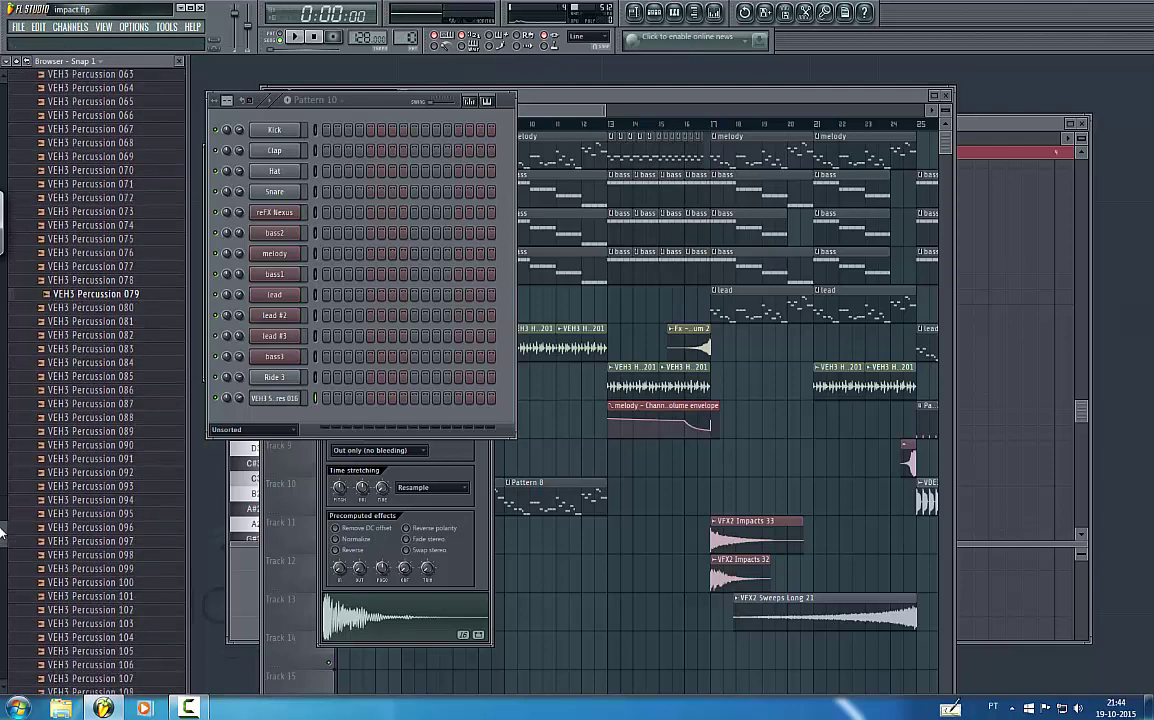
left_click(100, 269)
left_click(104, 312)
left_click(99, 358)
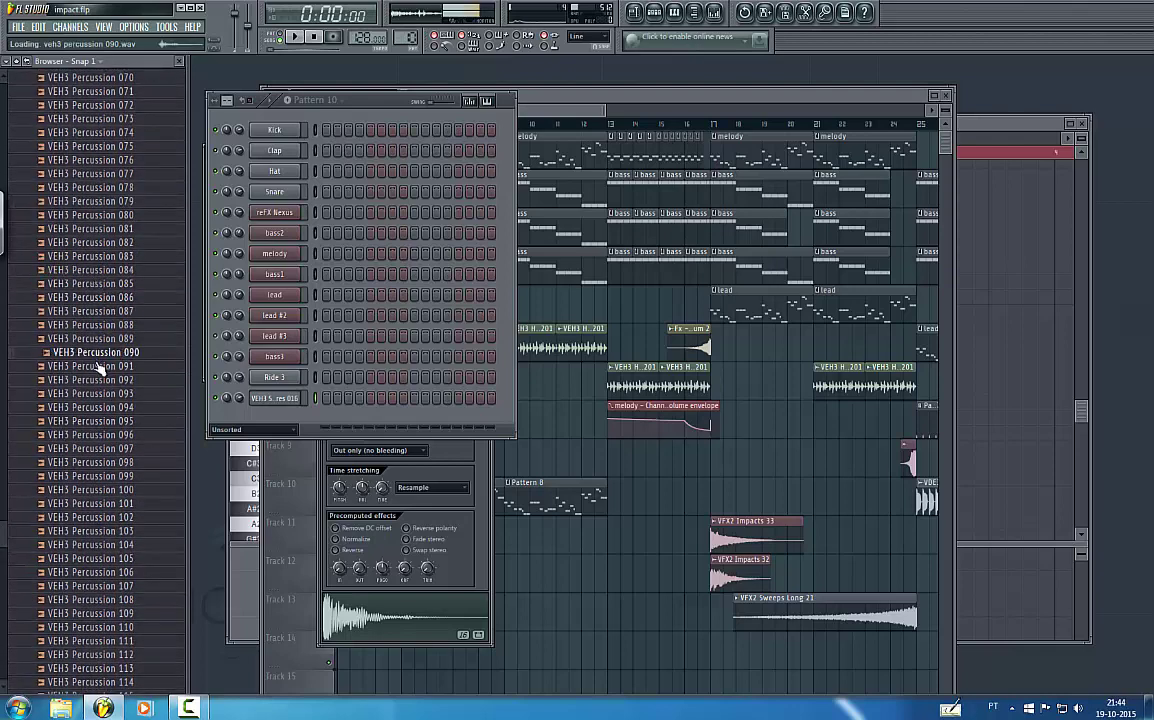
left_click(112, 421)
left_click(118, 477)
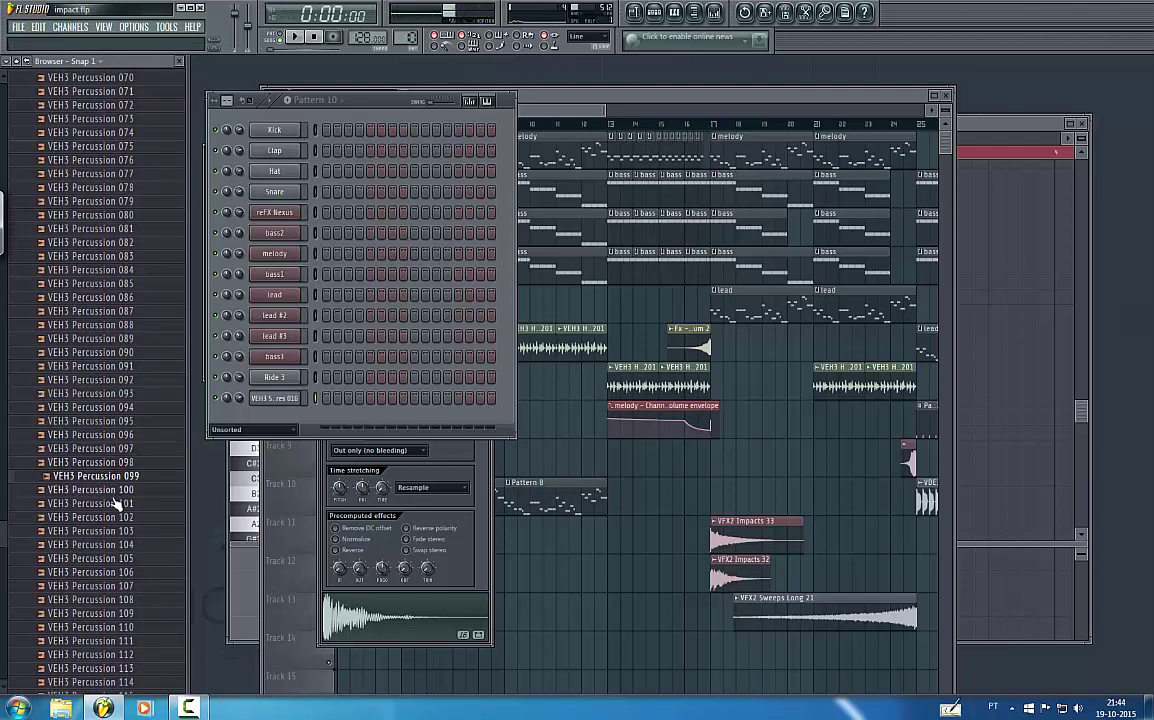
- Add VEH3 Percussion 100 as a new channel and enable steps 1, 3 and 4 for it and Snares 016 in Pattern 10
left_click(111, 532)
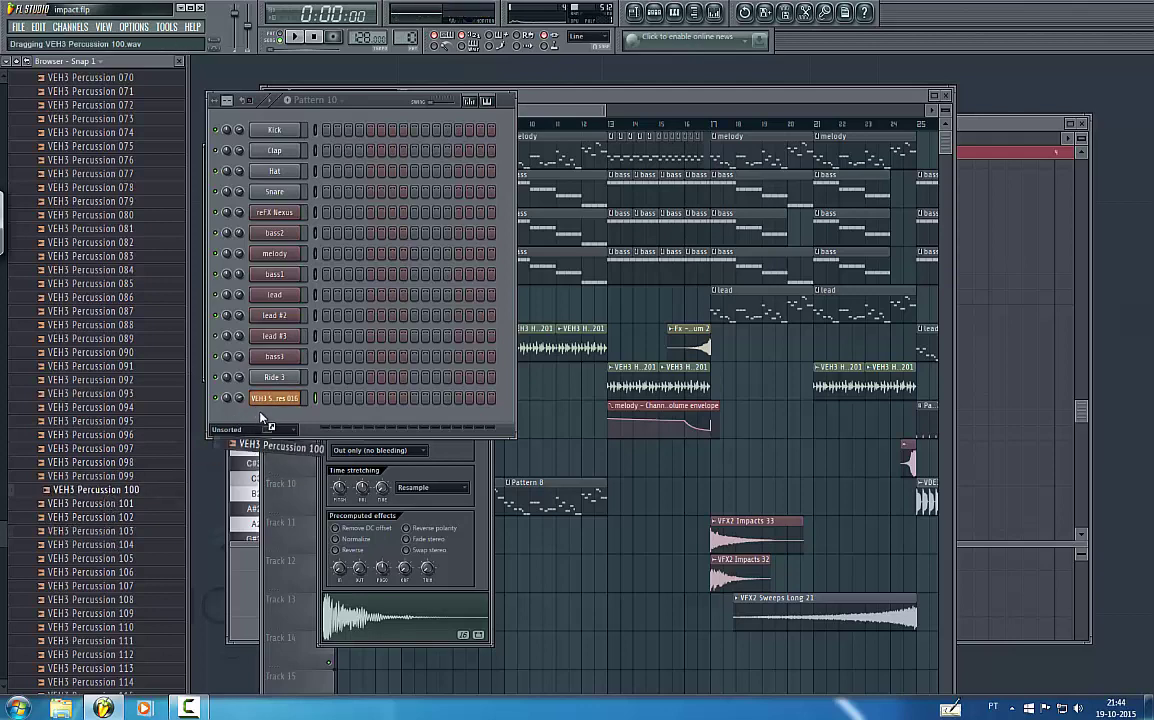
left_click_drag(261, 417, 263, 419)
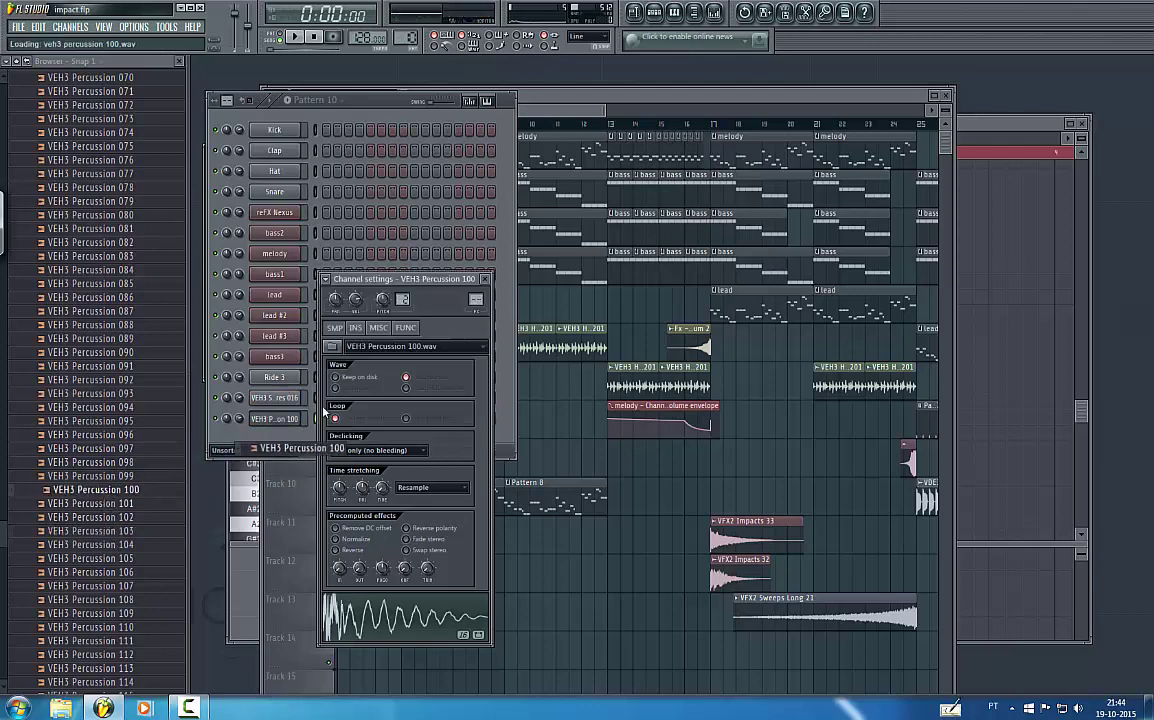
left_click(485, 279)
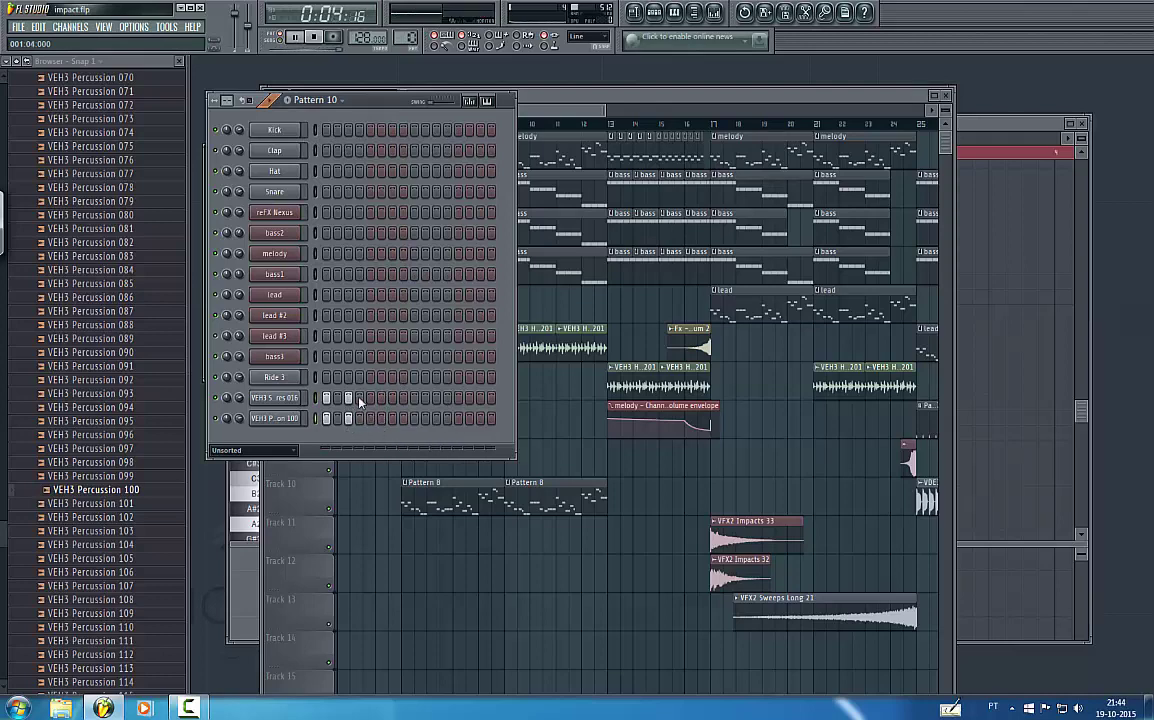
- Place Pattern 10 on Track 7 of the playlist, starting at 4:13 just before bar 5, and play the song
left_click(561, 118)
key("space")
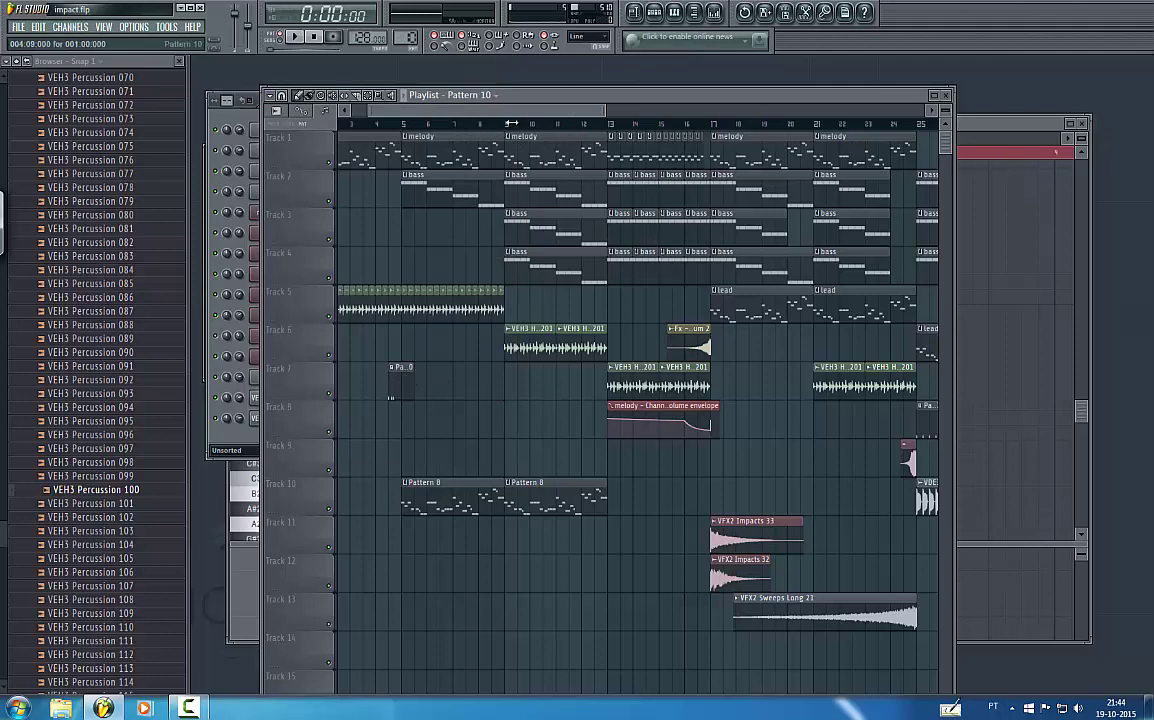
left_click_drag(605, 111, 416, 117)
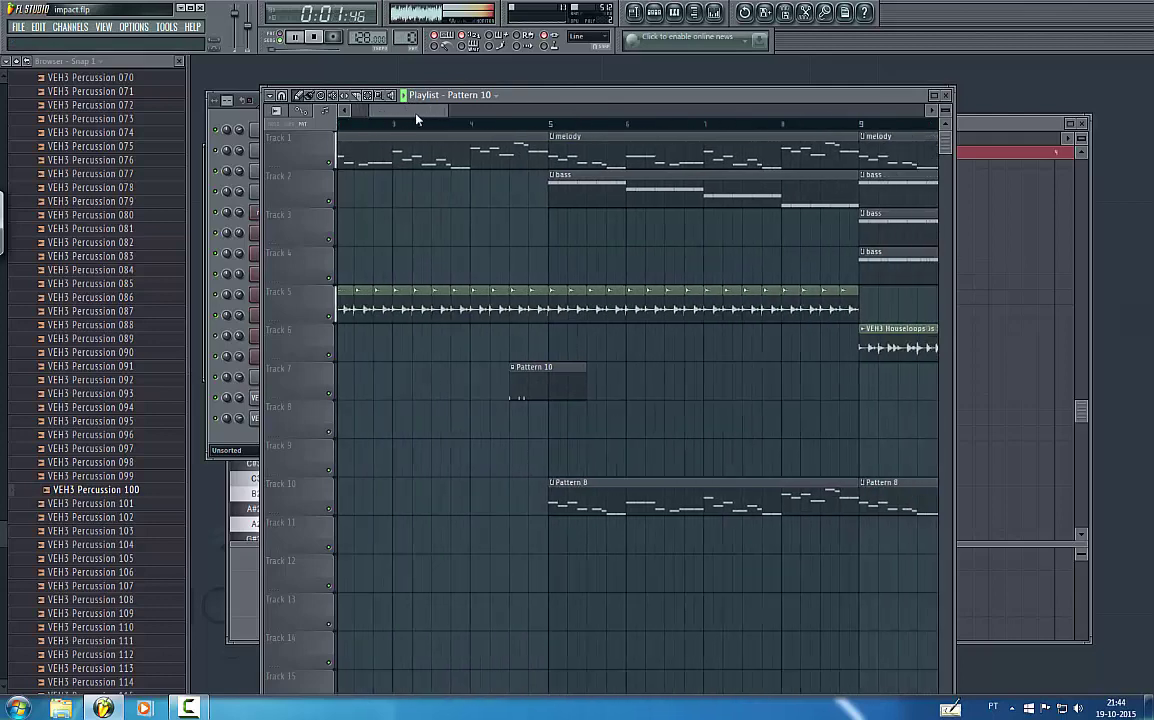
left_click_drag(462, 377, 475, 383)
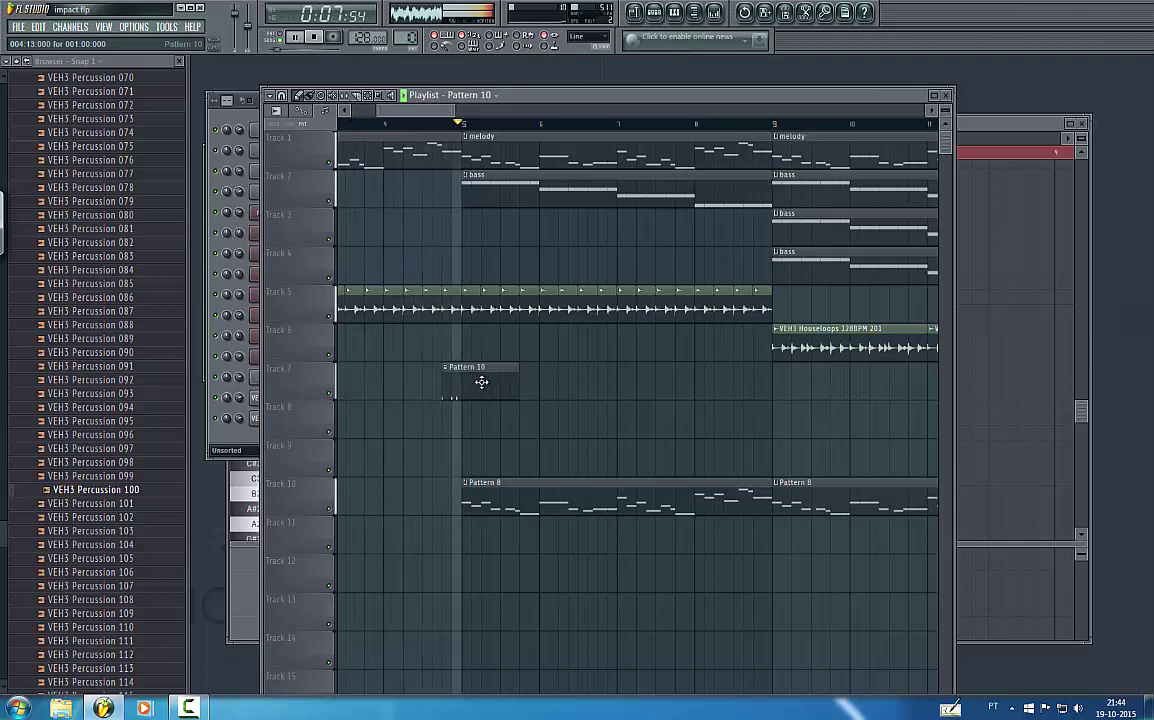
left_click(235, 443)
key("space")
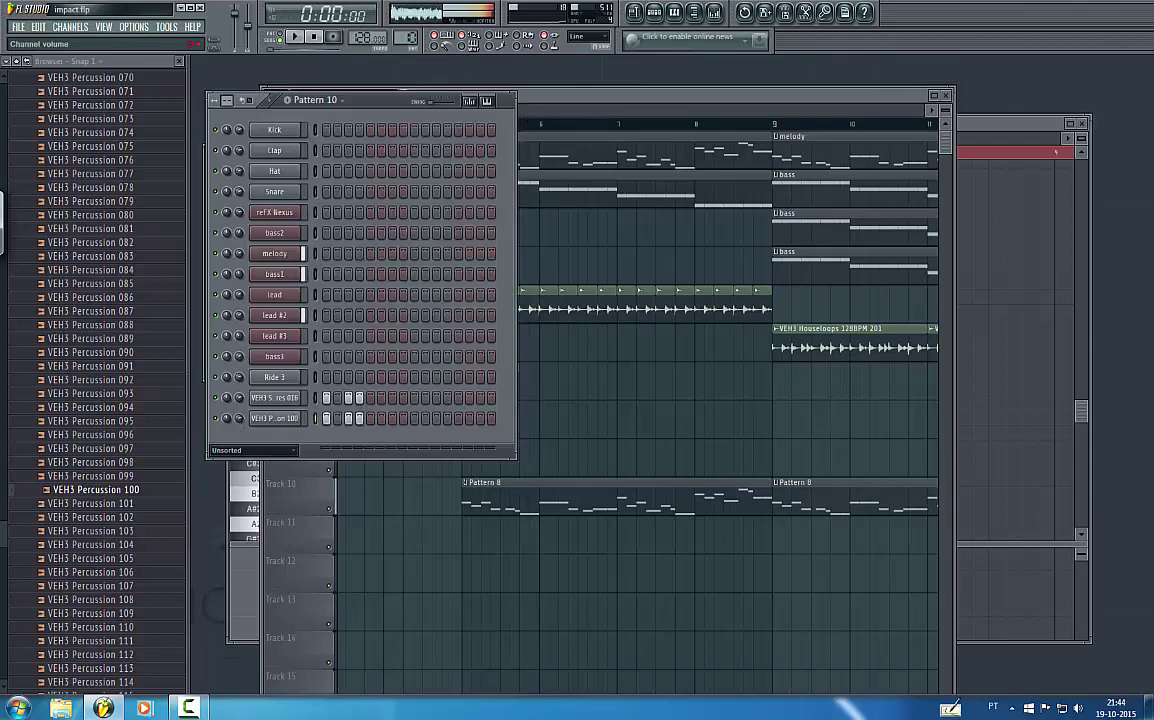
- Place Pattern 10 clips on Tracks 8 and 9 and align both to start at 8:13, just before bar 9
left_click(598, 103)
left_click(772, 412)
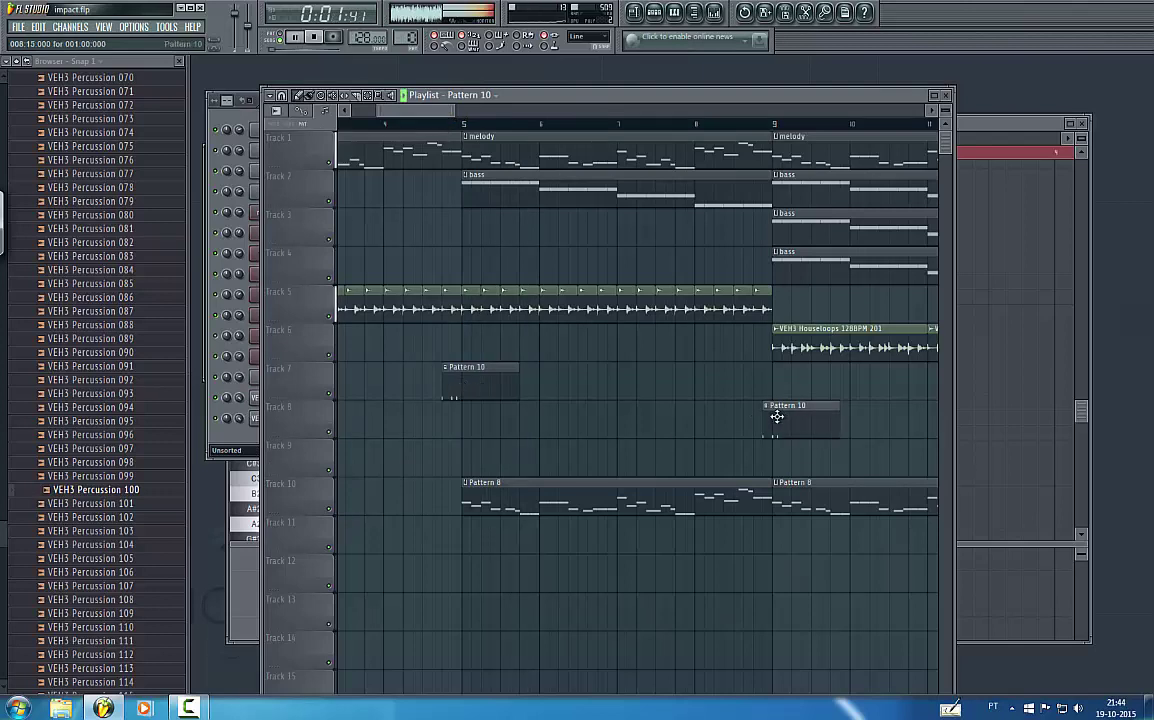
left_click(782, 455)
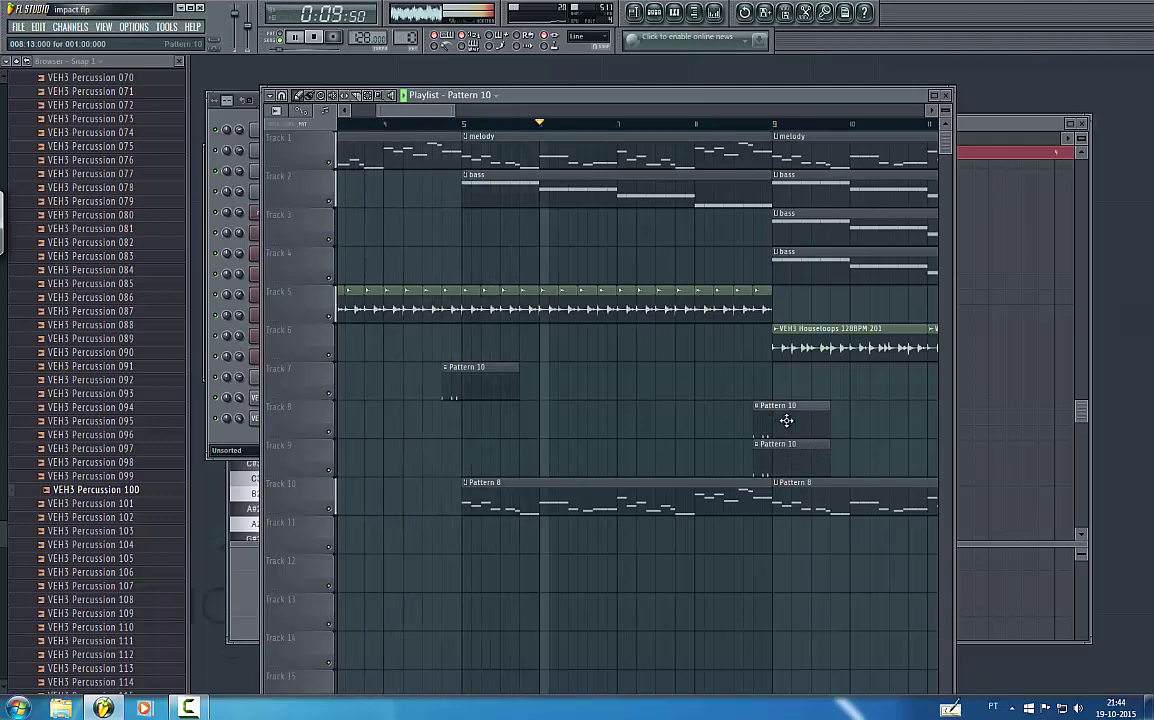
left_click_drag(786, 421, 791, 456)
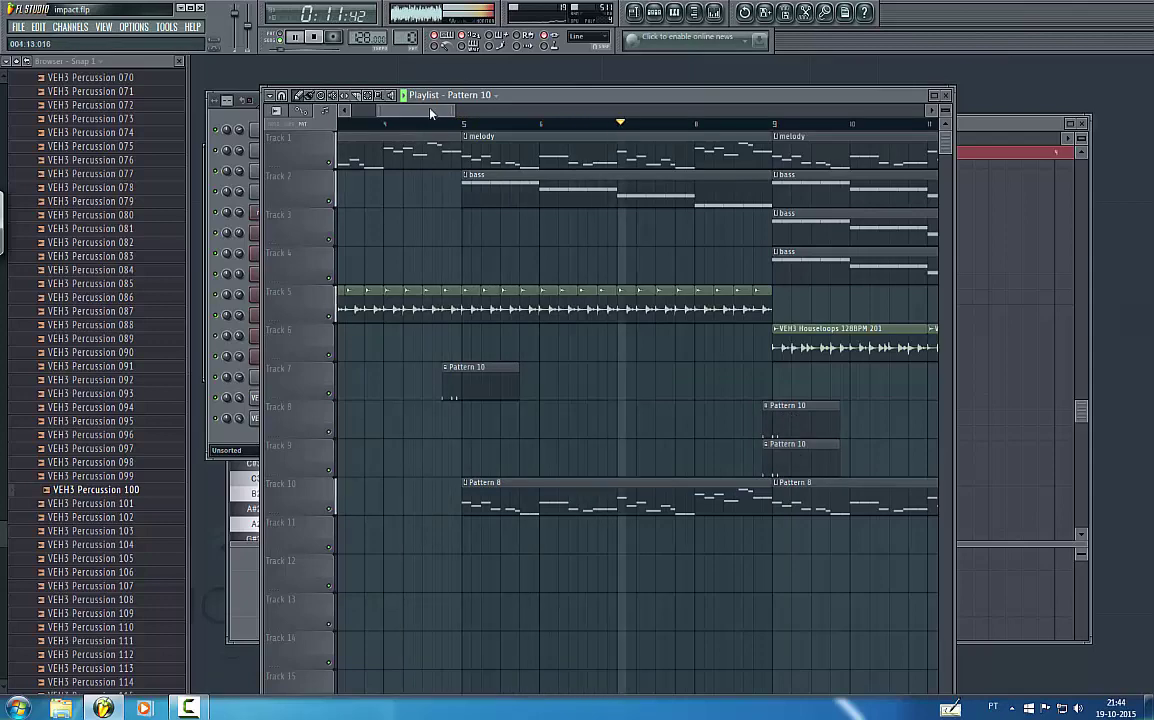
left_click_drag(392, 112, 459, 116)
left_click_drag(536, 423, 527, 423)
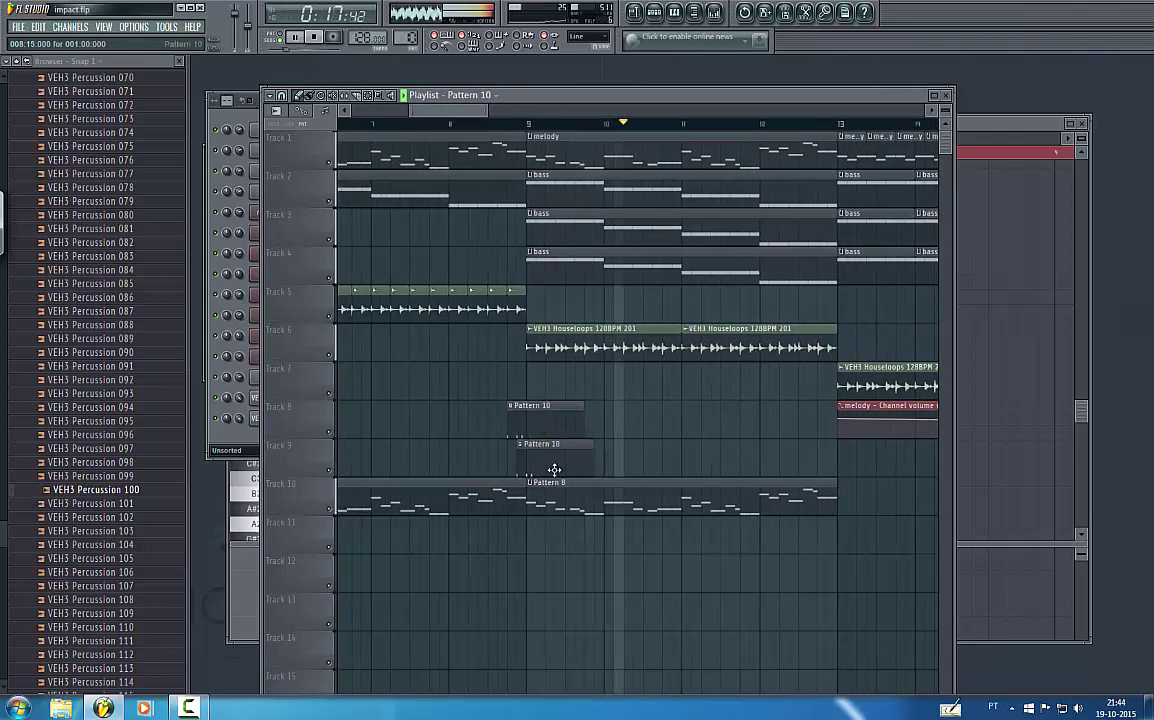
left_click_drag(554, 470, 546, 462)
- Place Pattern 10 on Track 9 at 12:13 and on Track 11 at 24:09
left_click(835, 455)
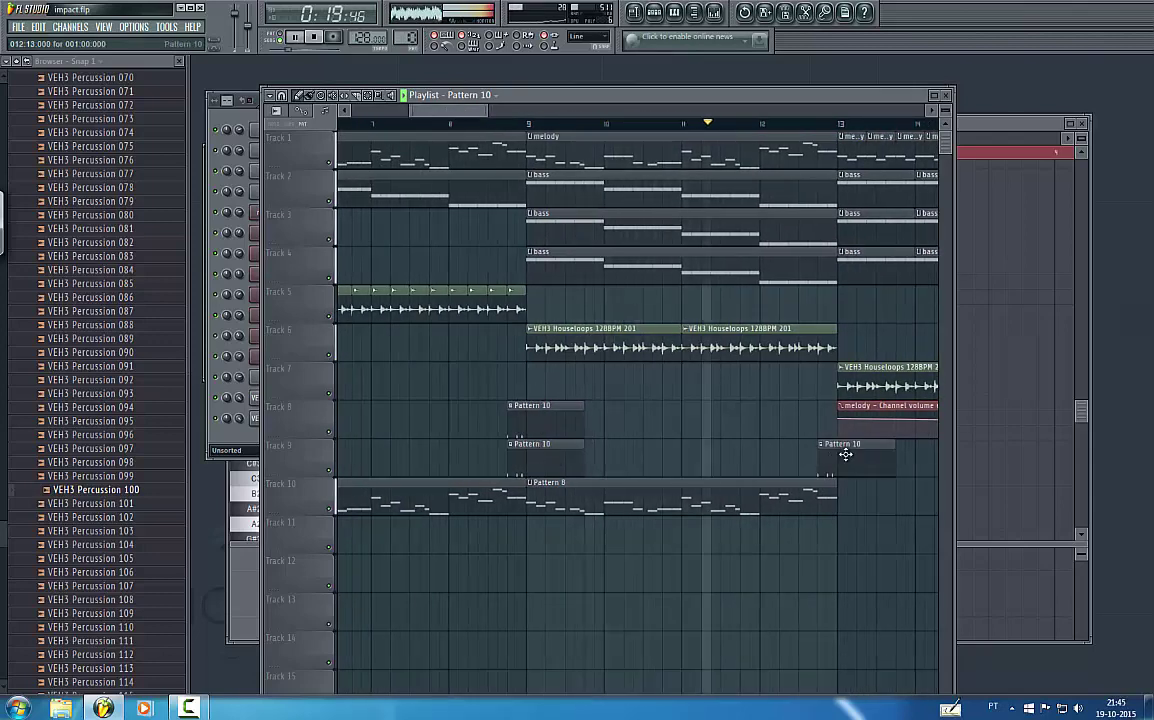
left_click_drag(487, 111, 553, 111)
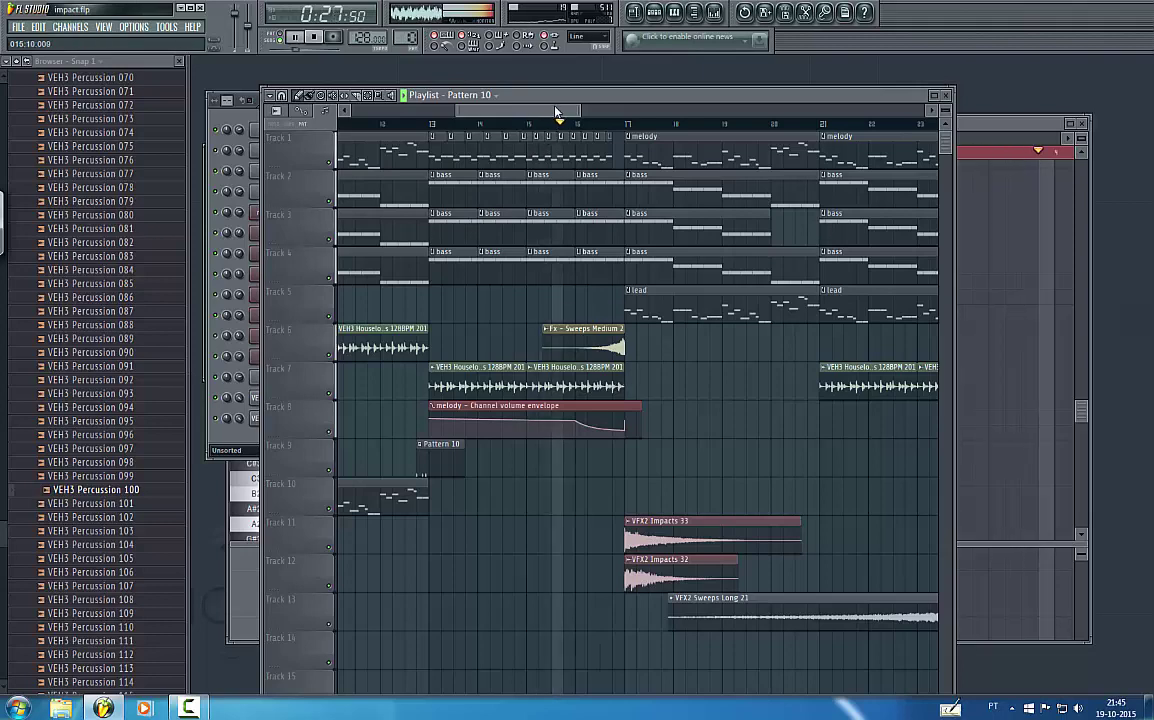
left_click_drag(540, 112, 688, 118)
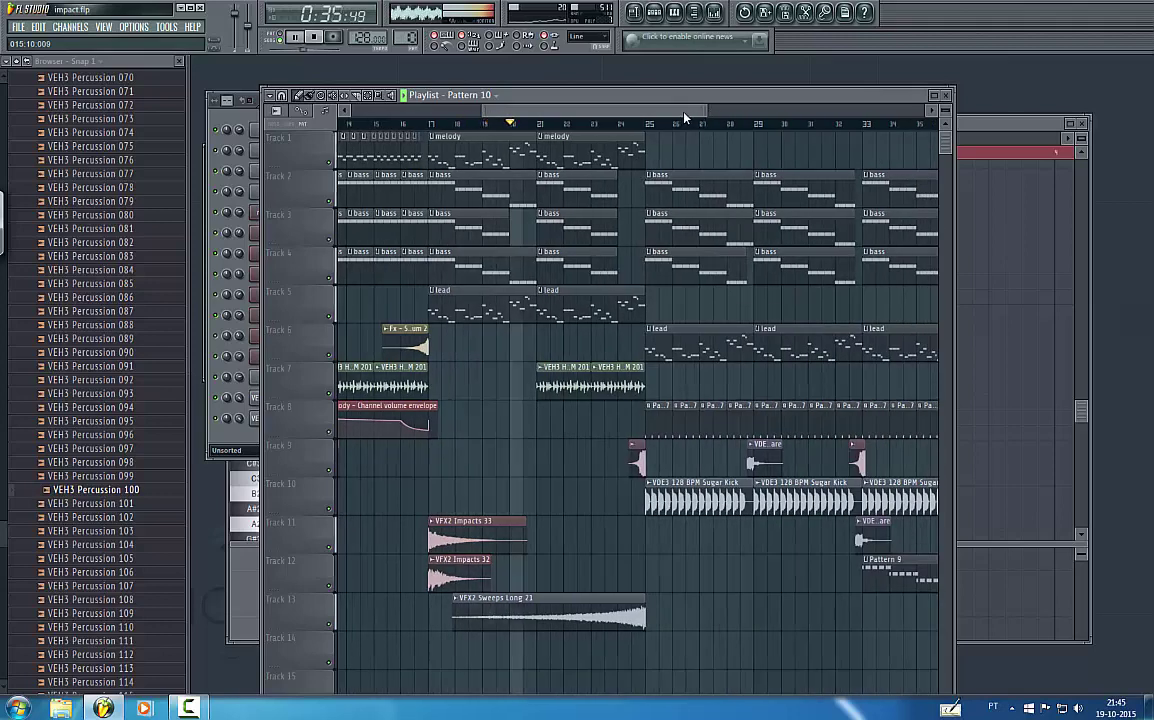
left_click_drag(702, 113, 722, 111)
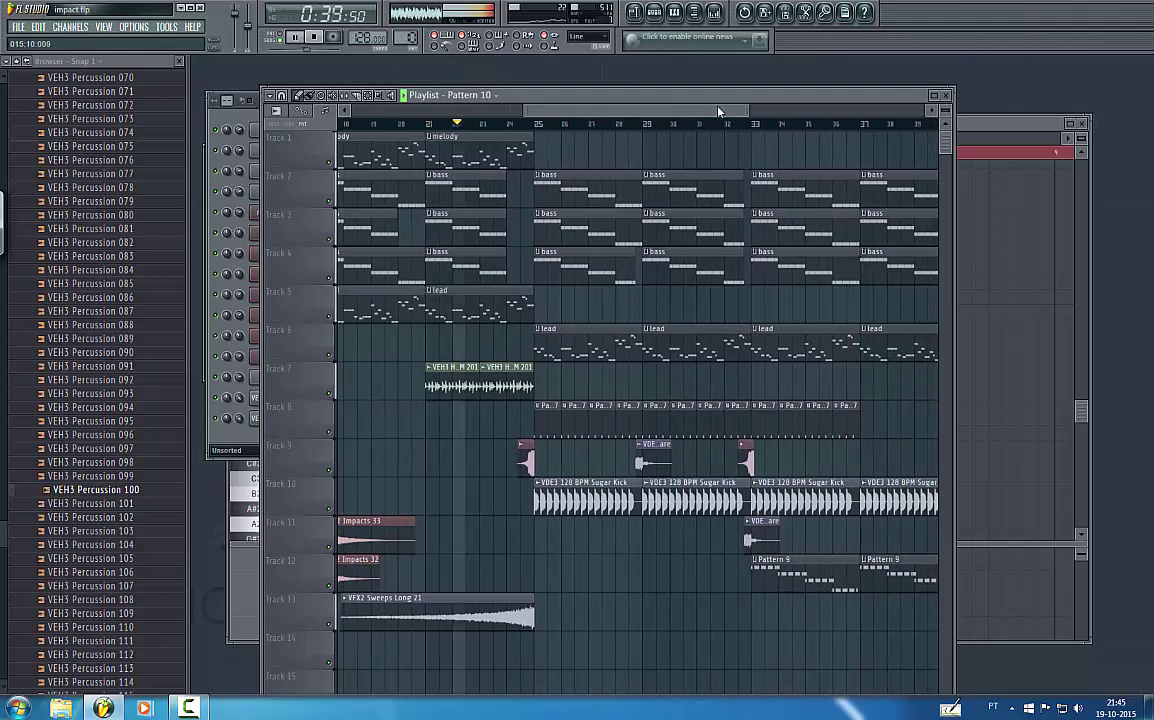
left_click(544, 535)
left_click_drag(538, 536, 536, 536)
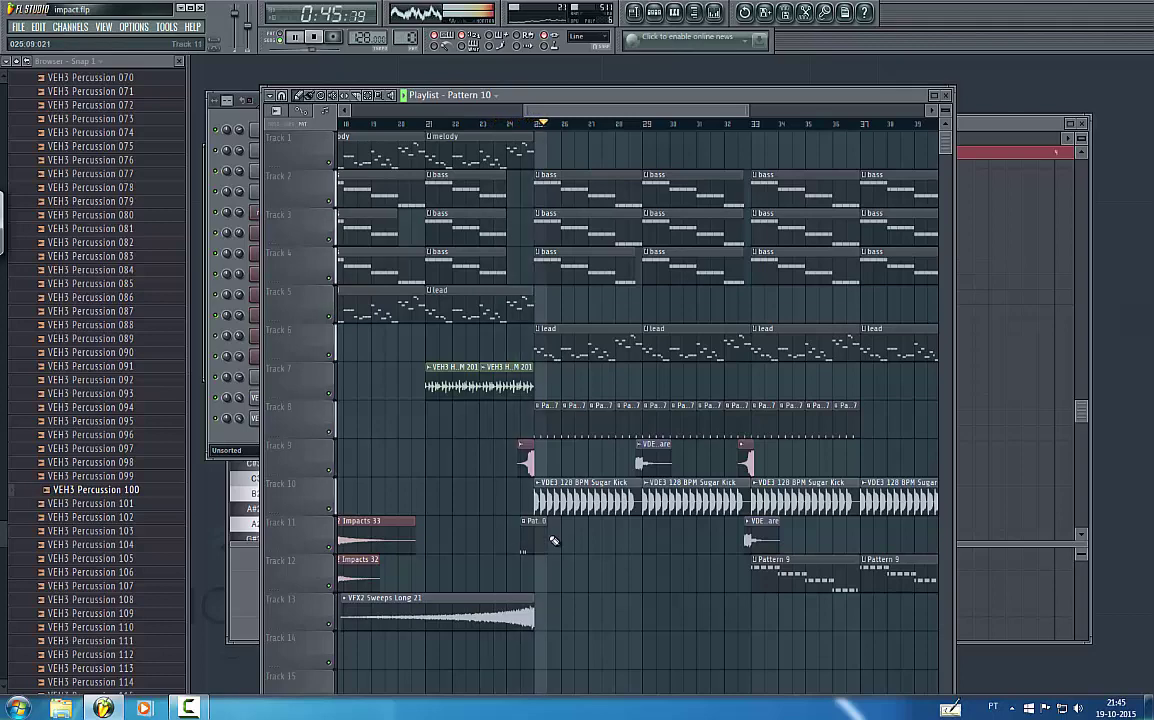
- Place Pattern 10 on Track 13 and shift it to start at 32:13, just before bar 33
left_click_drag(708, 110, 752, 118)
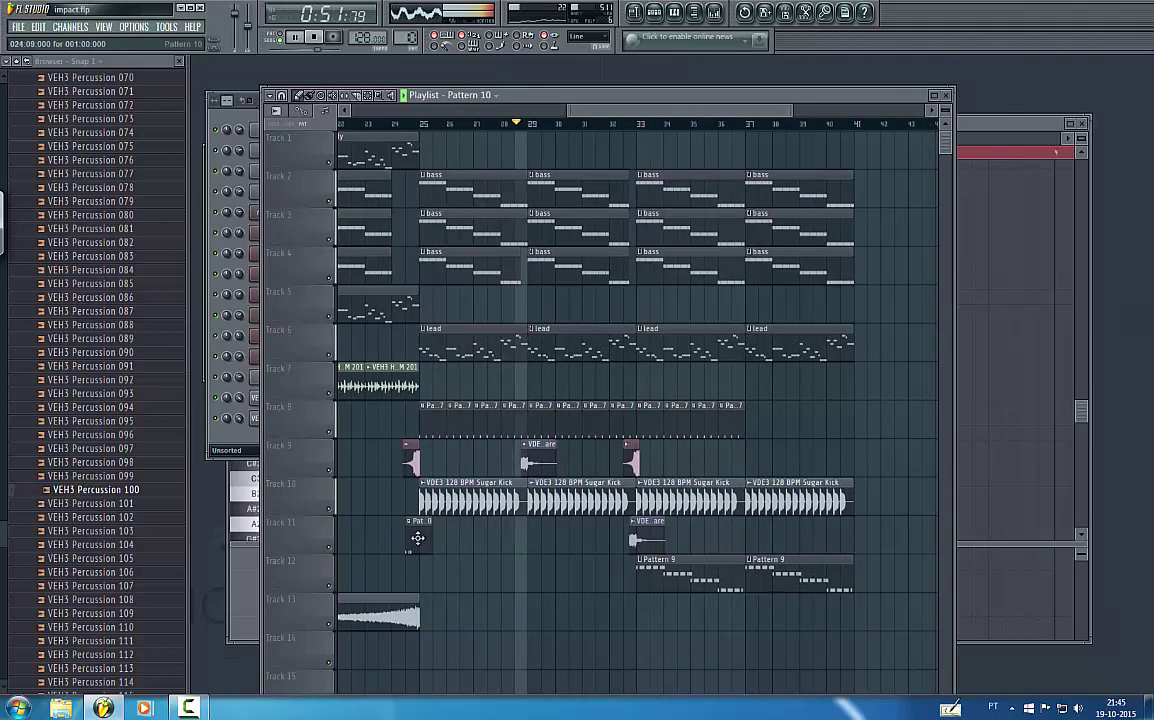
left_click(627, 611)
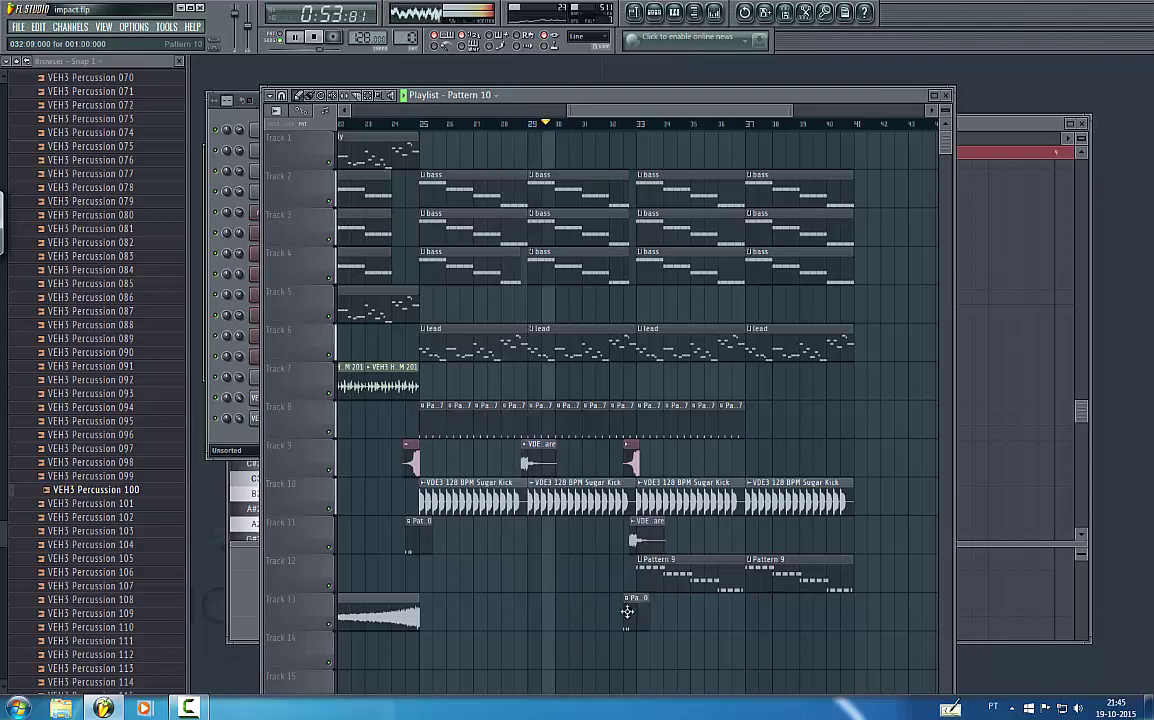
left_click_drag(793, 111, 692, 111)
left_click_drag(674, 616, 683, 613)
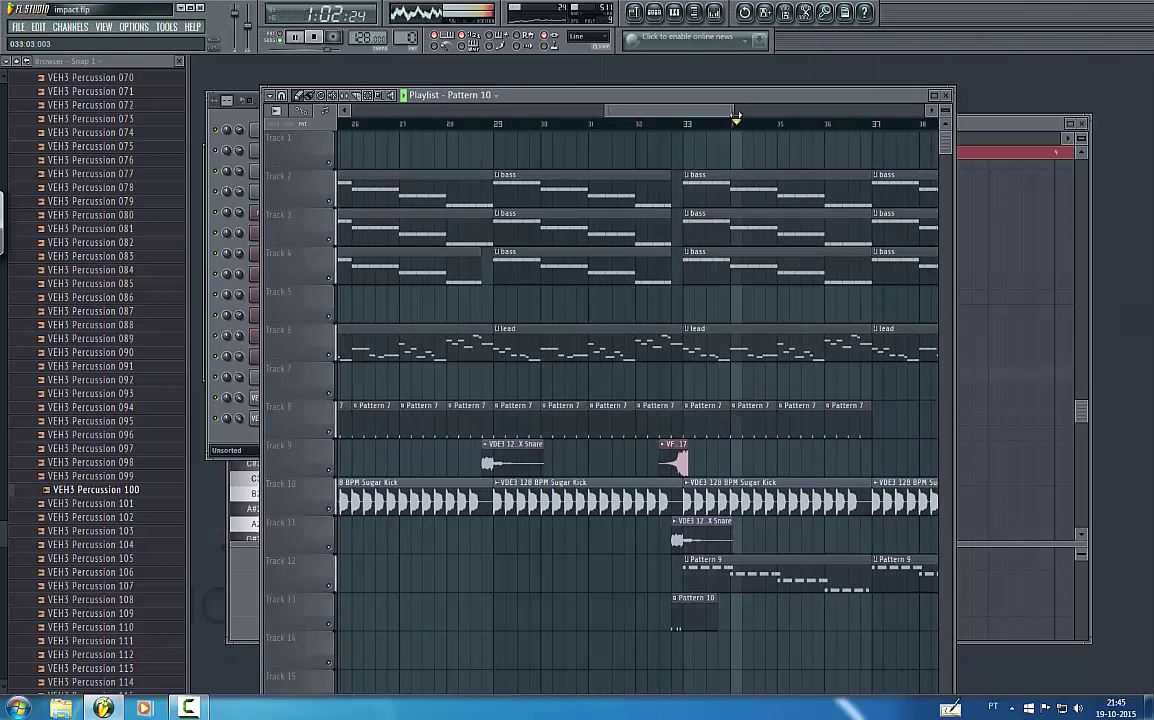
- Open the Pattern 9 clip on Track 12 to view its lead #3 notes and its channels
left_click_drag(734, 112, 799, 114)
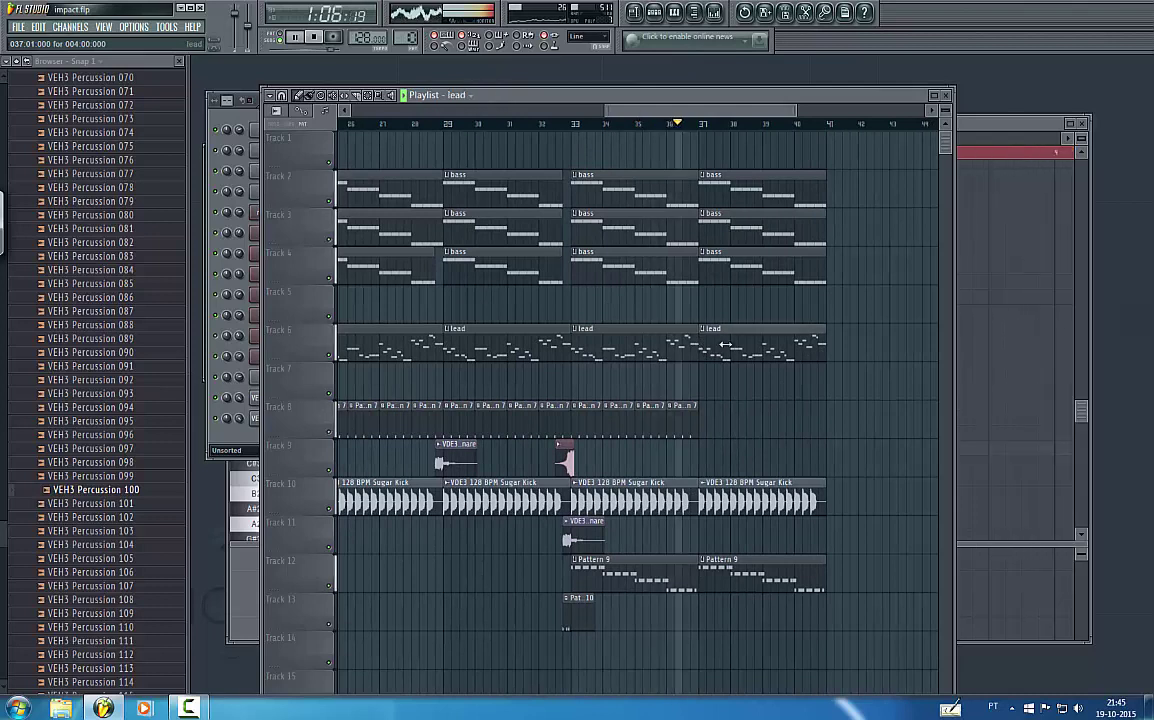
mouse_move(704, 345)
left_mouse_down()
mouse_move(763, 344)
mouse_move(700, 344)
left_mouse_up()
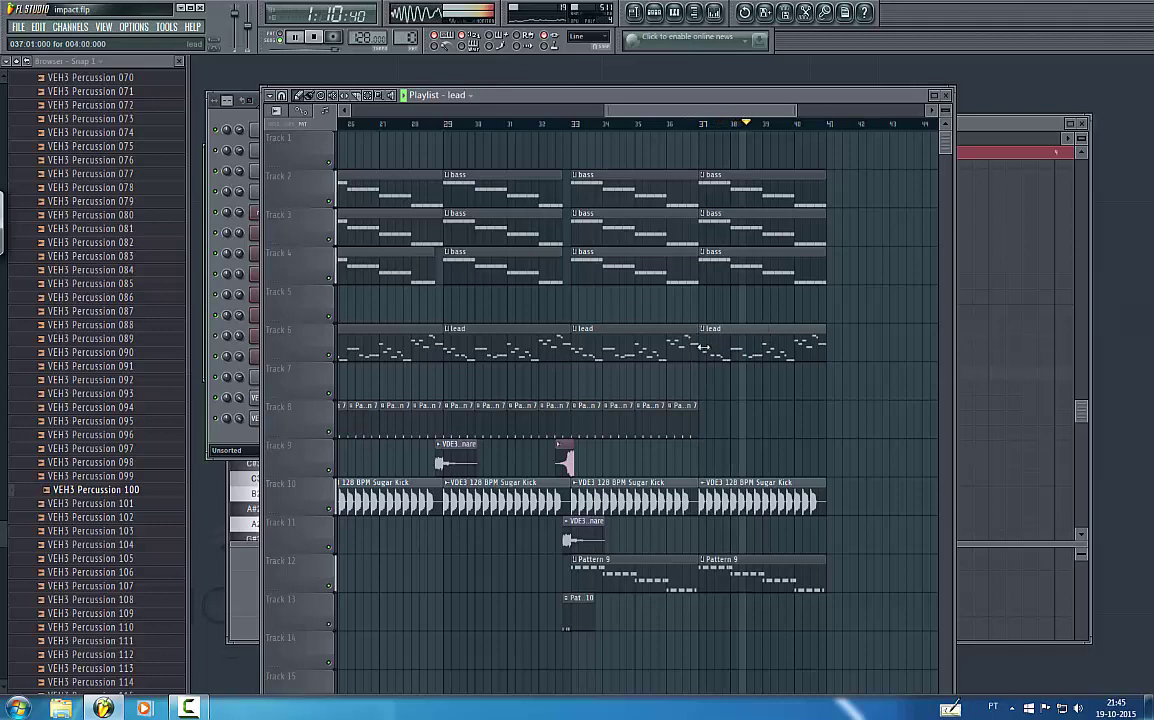
left_click(608, 585)
double_click(608, 585)
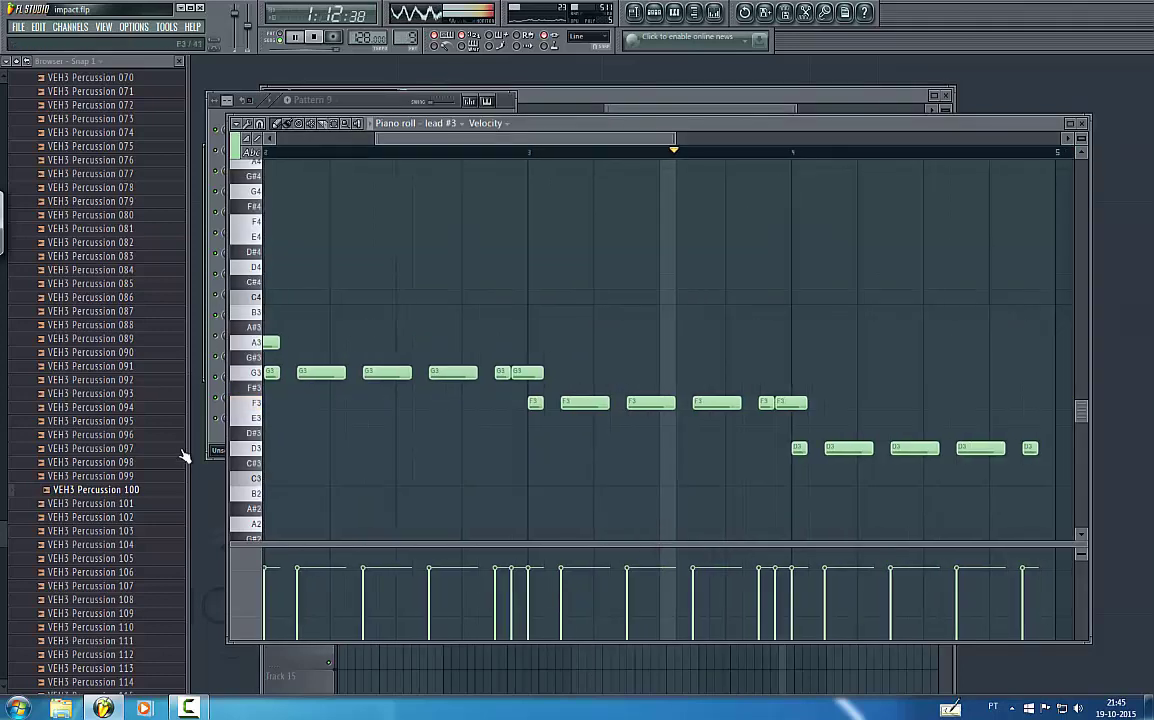
left_click(217, 444)
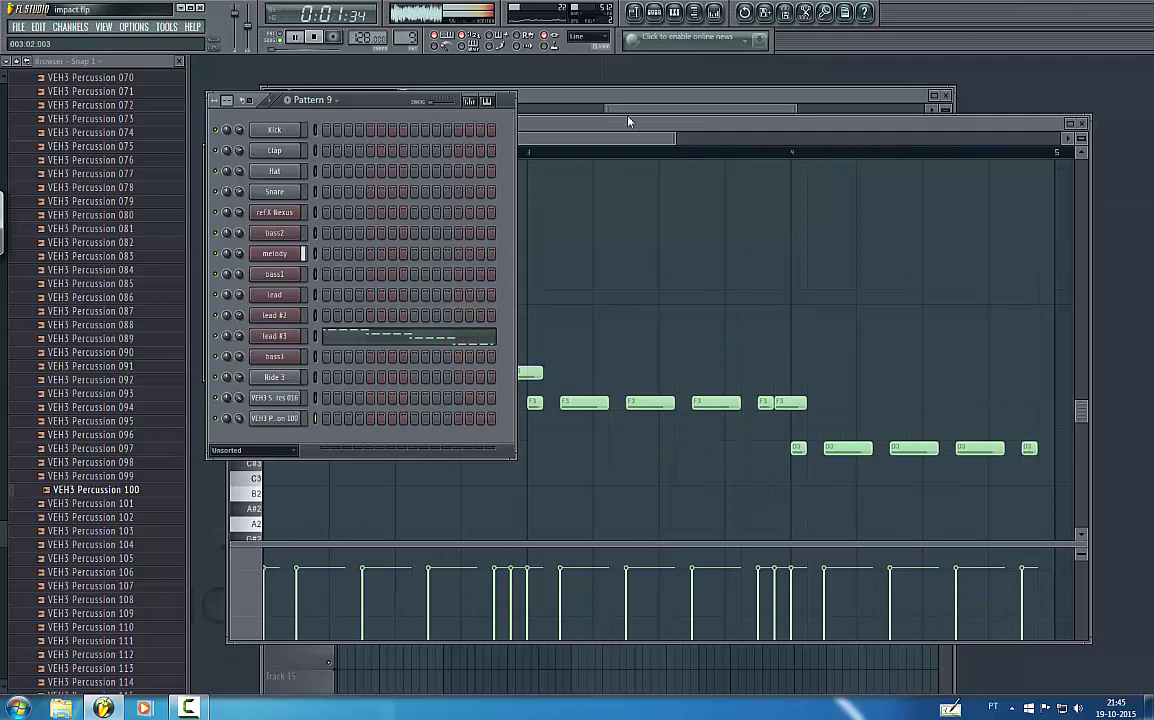
- Play the playlist from about bar 33 and set the lead #3 channel volume to about 69%
left_click(566, 96)
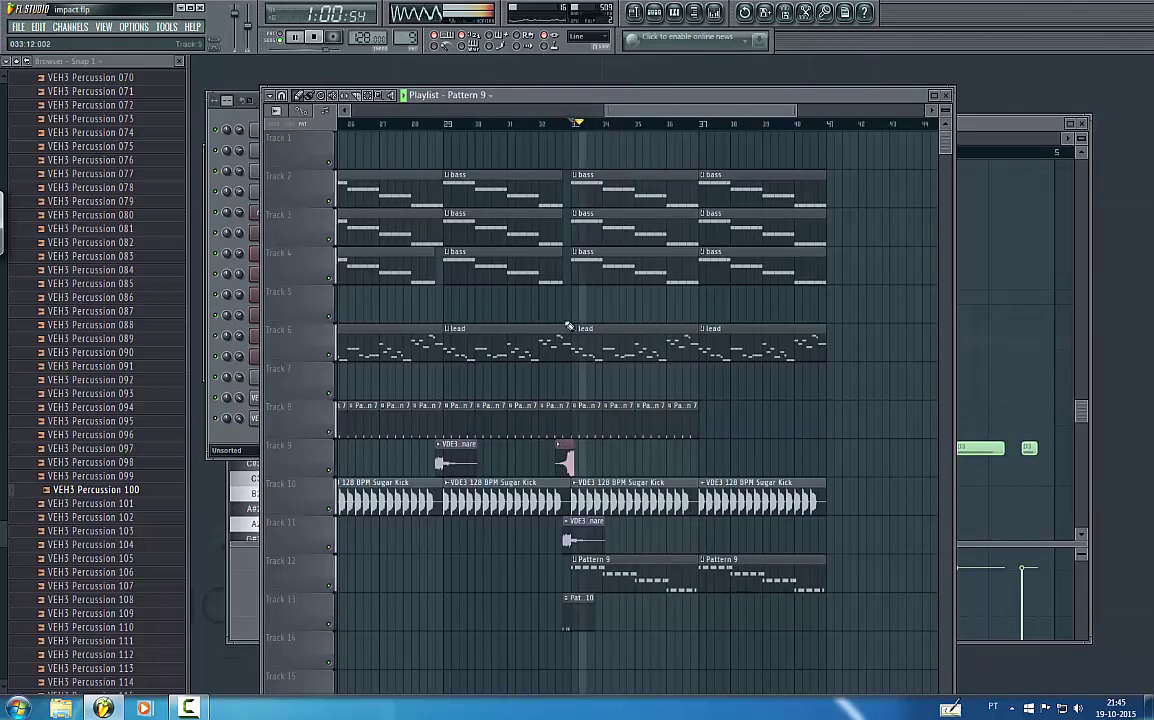
left_click(212, 390)
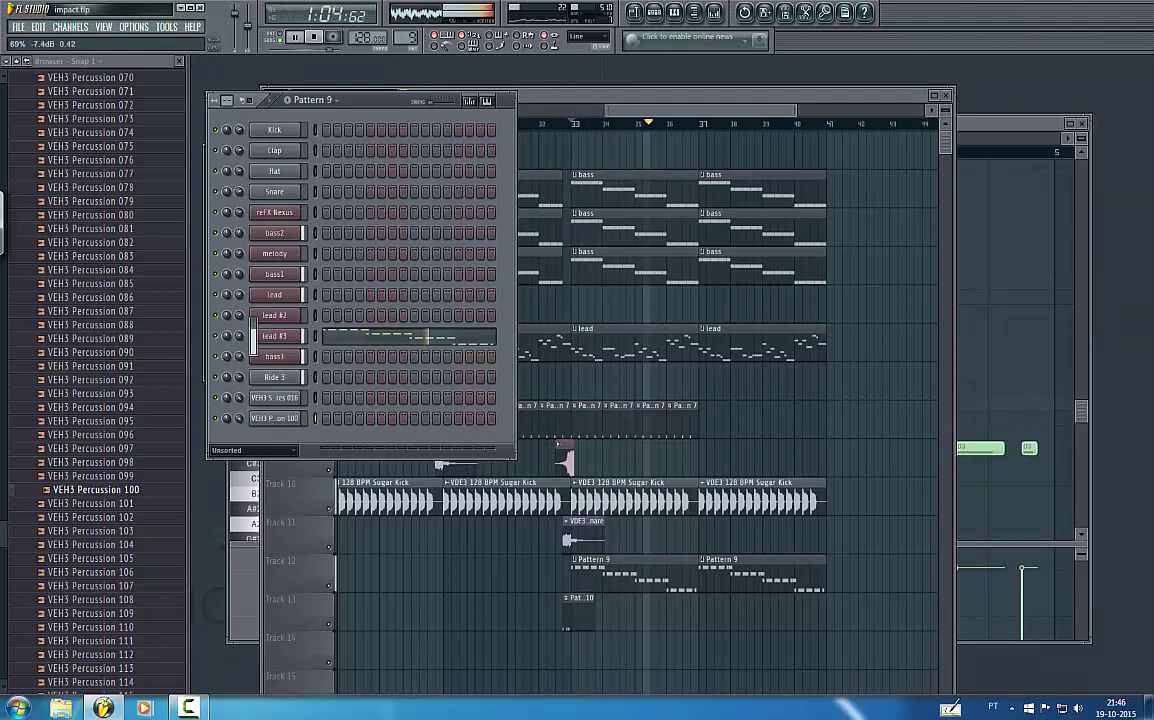
- Delete the bass clips starting at bar 37 on Tracks 2 to 4 and bring the Pattern 9 channels back up
right_click(716, 265)
left_click(219, 430)
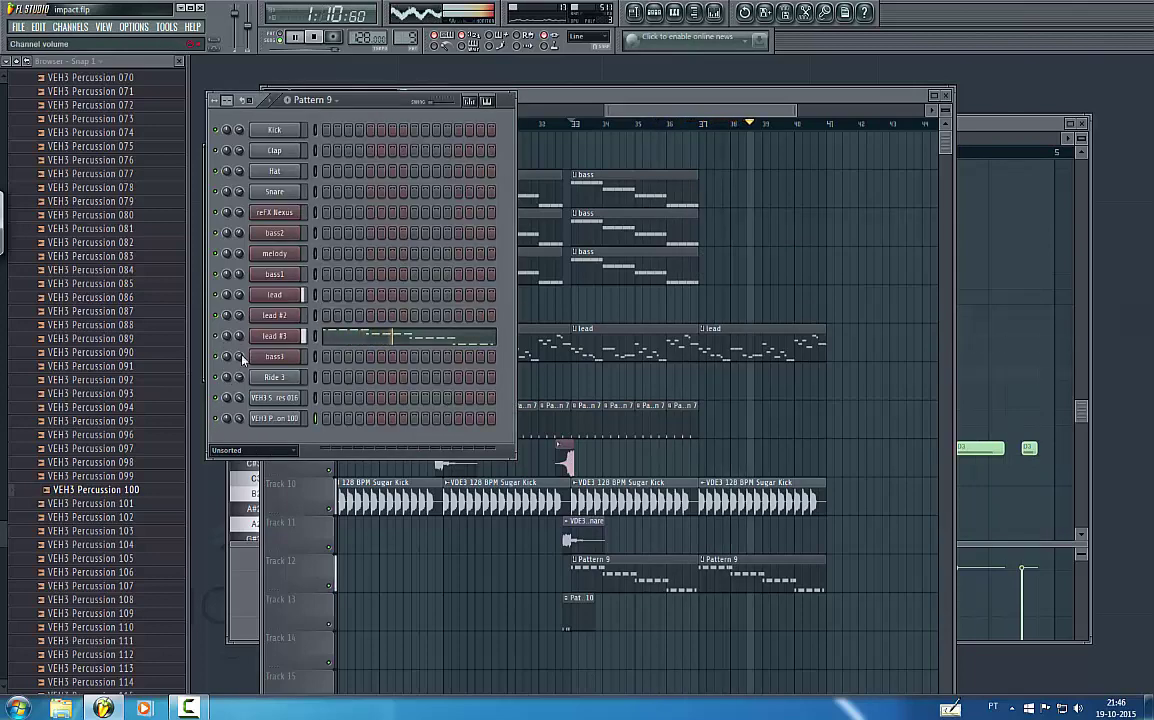
- Adjust the lead #3 channel volume and delete the bass clips starting at bar 33 on Tracks 2 to 4
left_click_drag(242, 338, 242, 354)
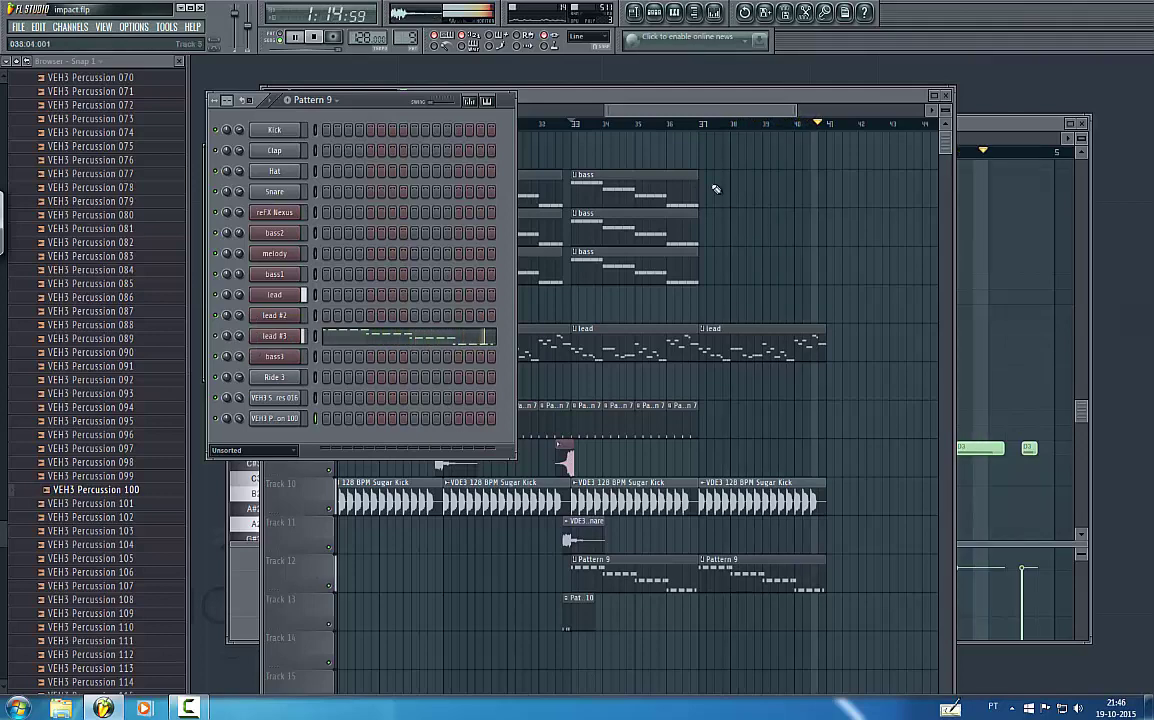
right_click(635, 176)
right_click(638, 226)
right_click(639, 264)
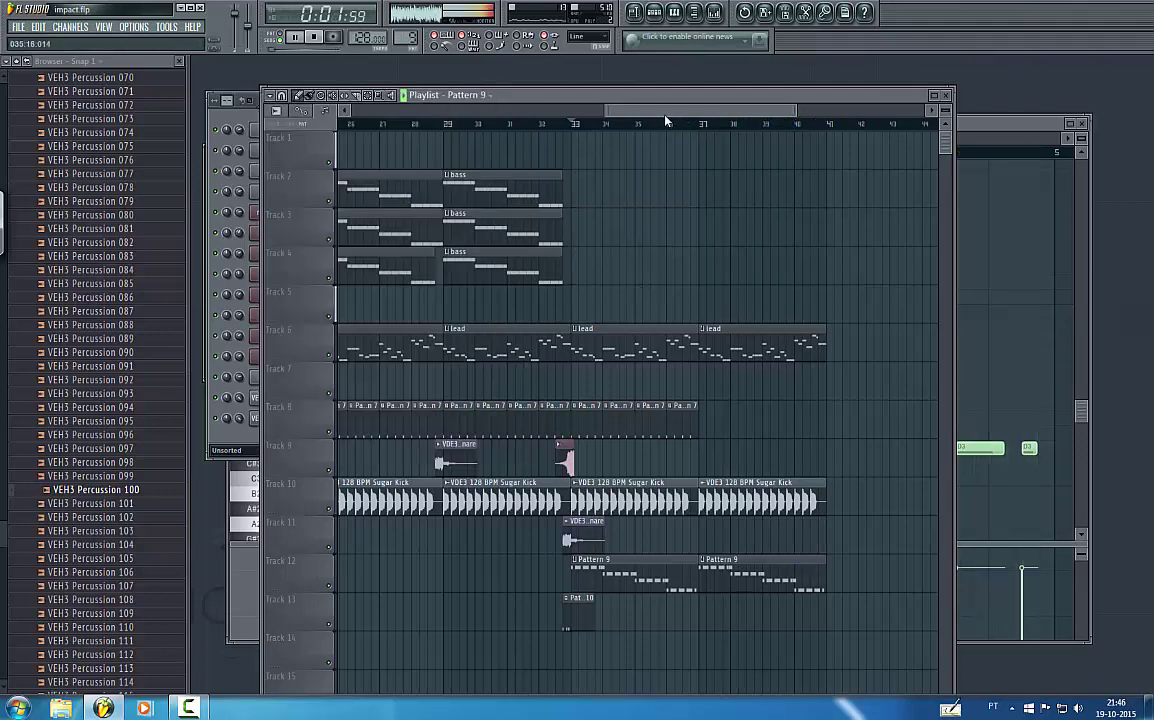
- Try a one-beat melody clip on Track 5 at 32:13, just before bar 33, and remove it
left_click_drag(665, 115, 643, 114)
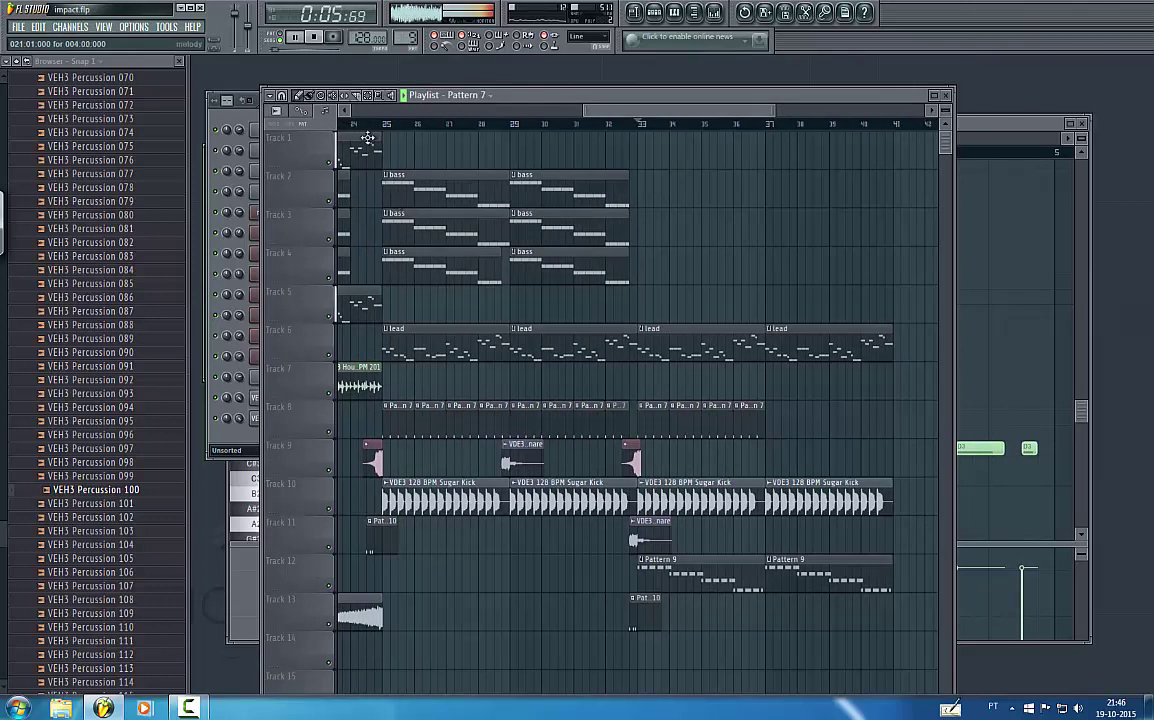
left_click(677, 224)
left_click_drag(667, 226, 780, 225)
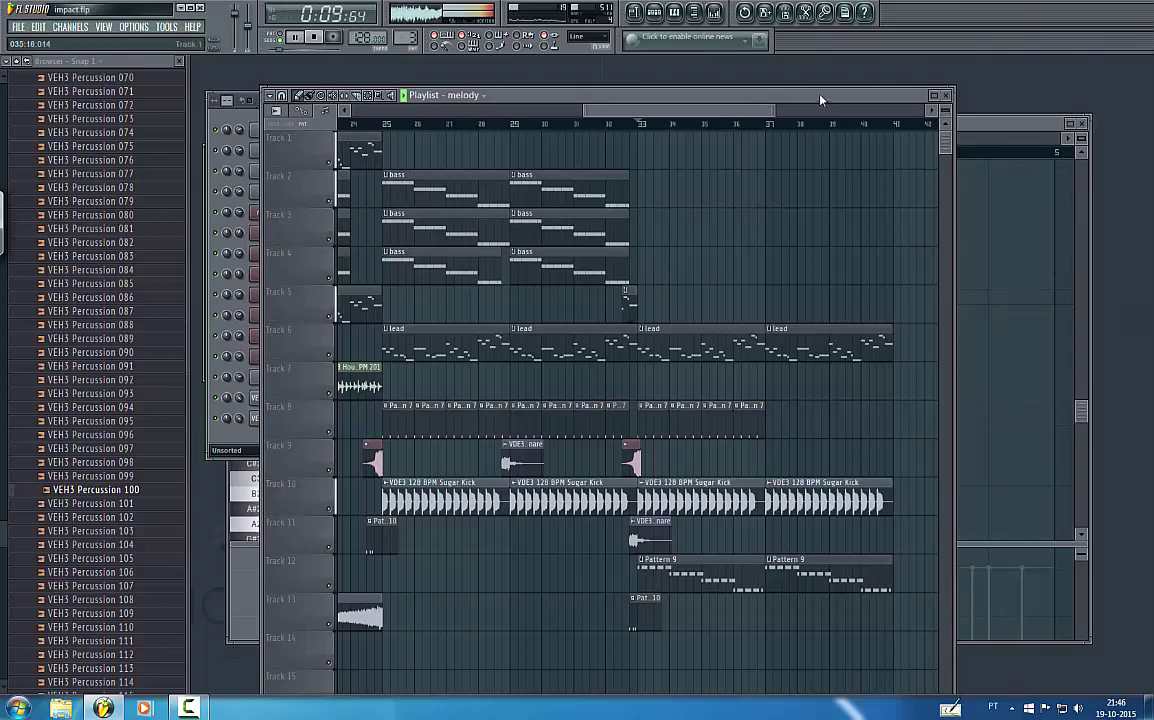
left_click_drag(778, 114, 697, 115)
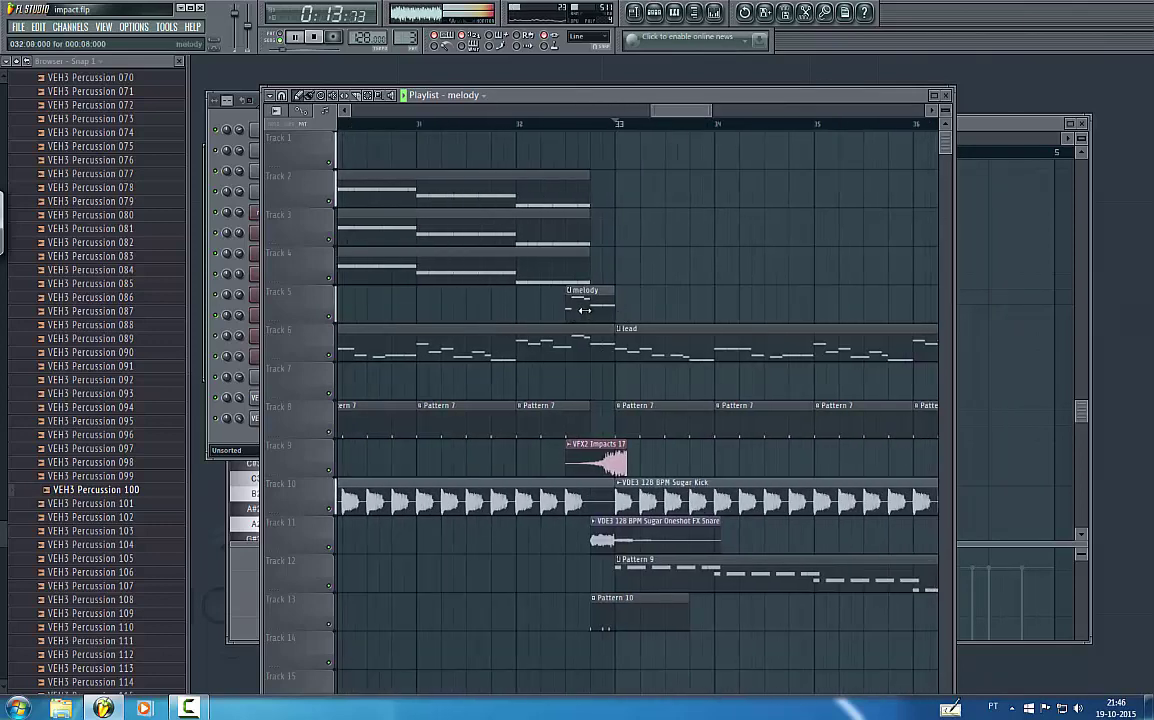
left_click(555, 124)
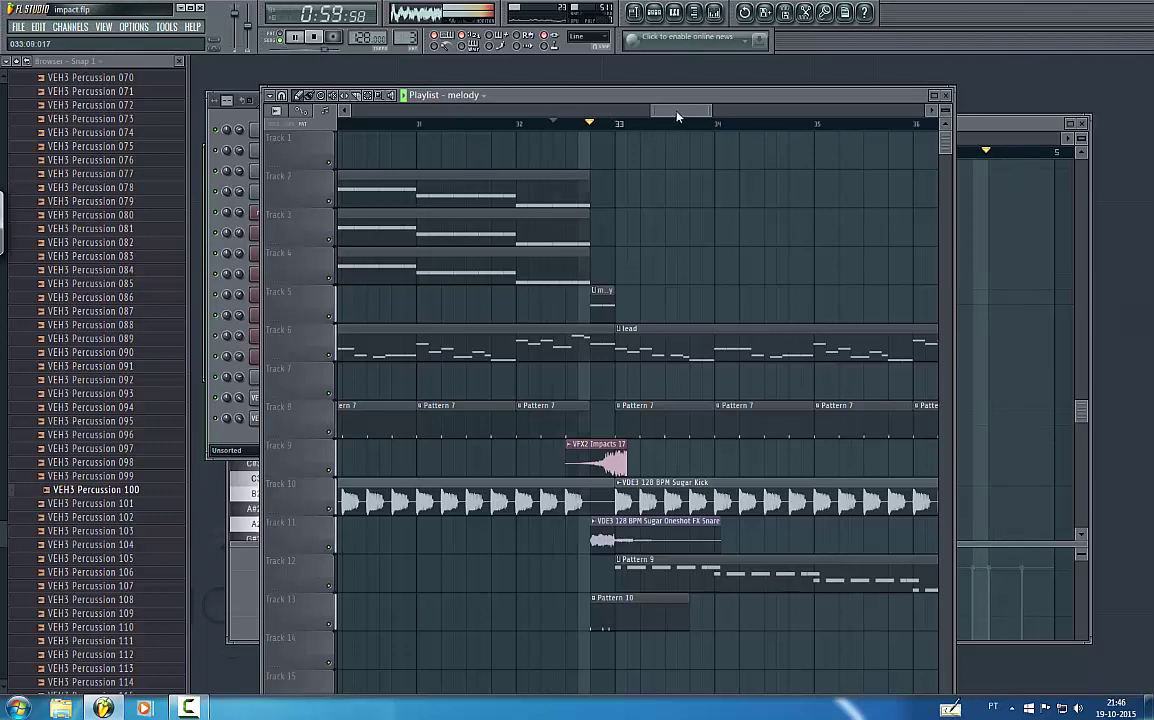
left_click_drag(591, 300, 558, 314)
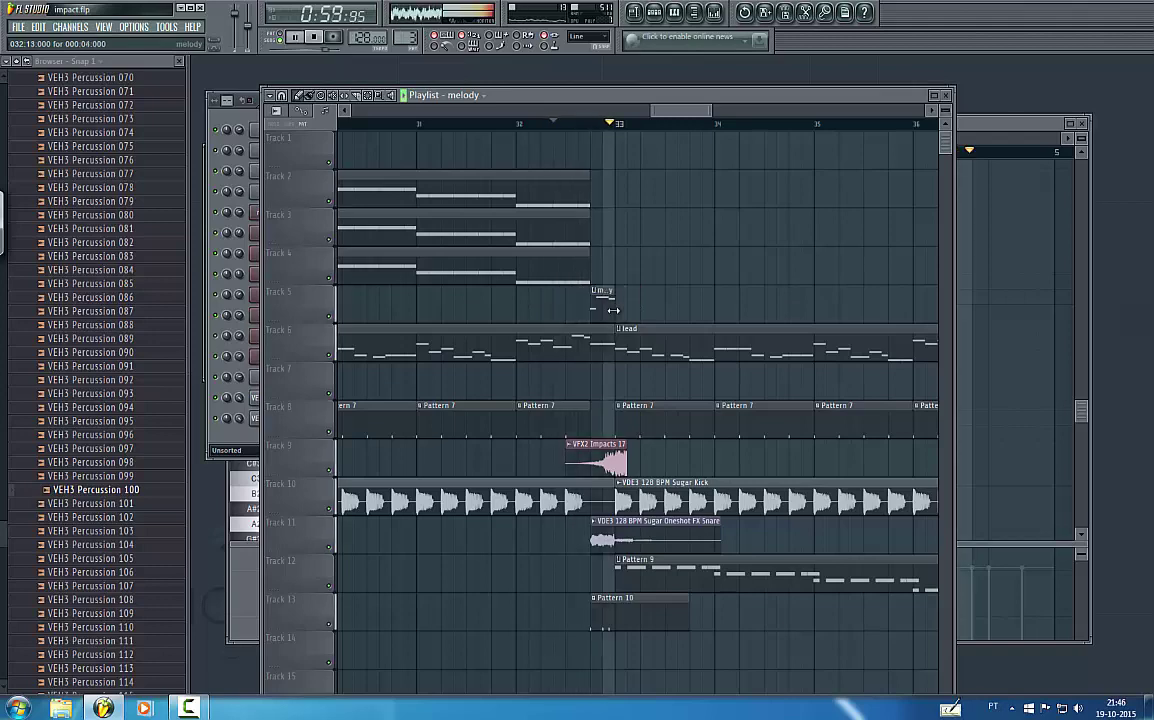
right_click(607, 303)
key("space")
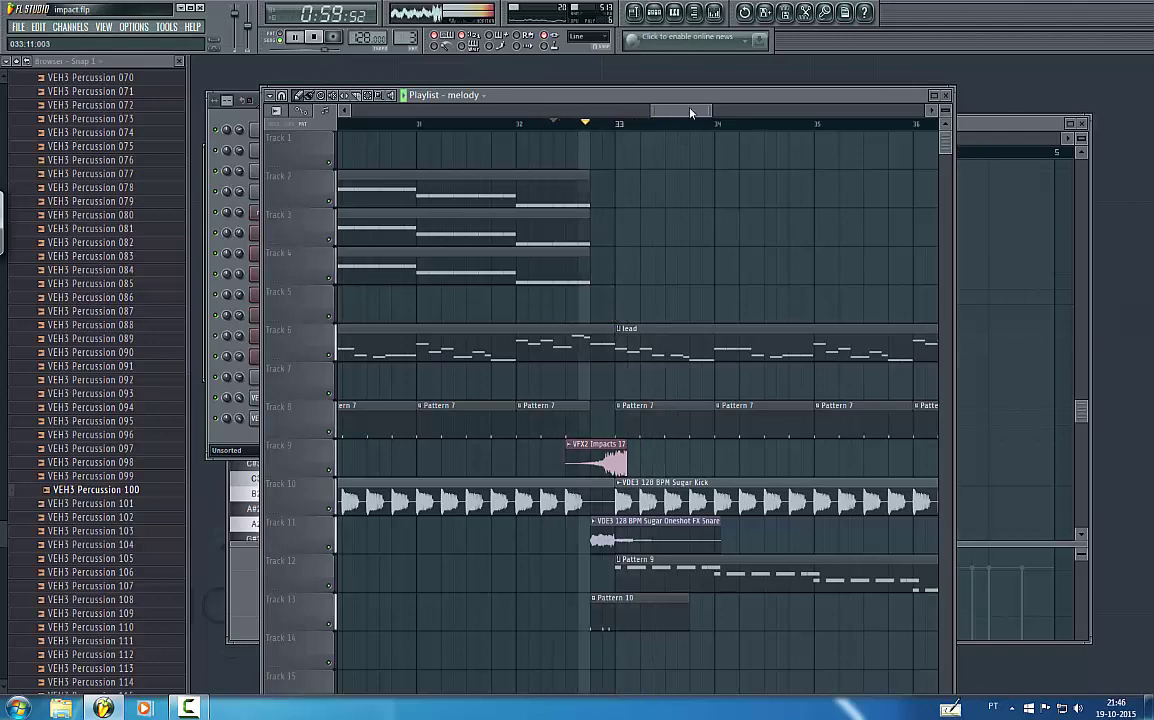
- Set the lead #3 channel volume to 69% during playback of the final section and save the project
left_click_drag(690, 109, 709, 113)
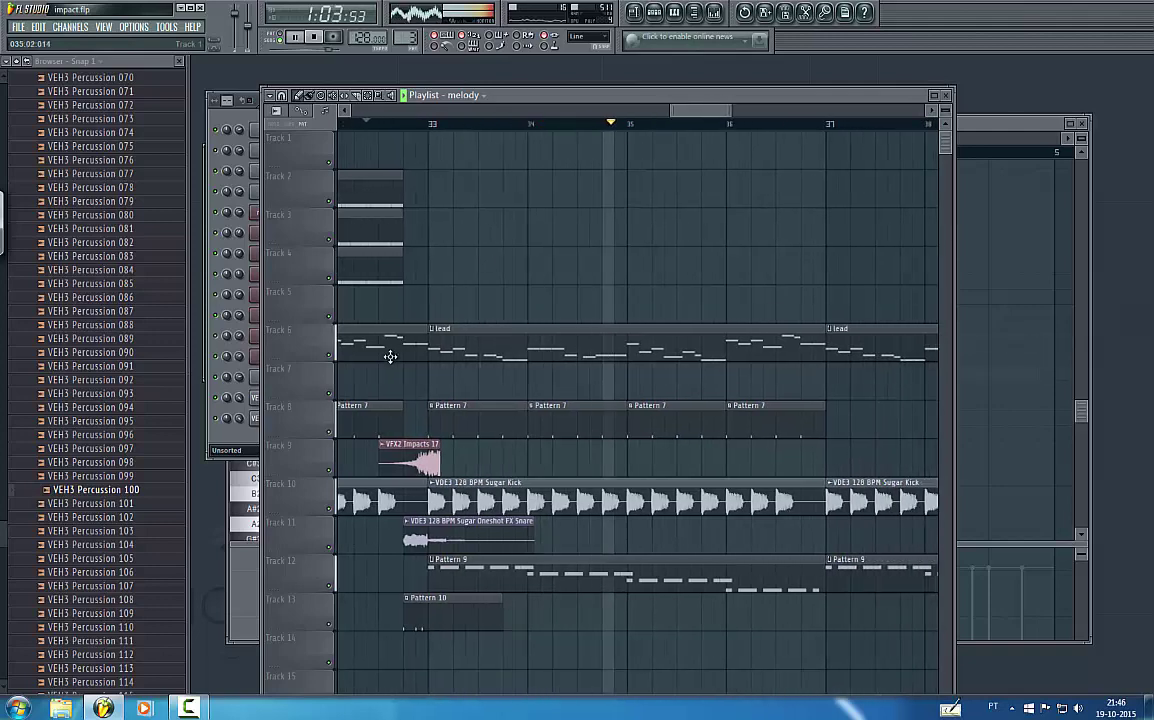
left_click(255, 430)
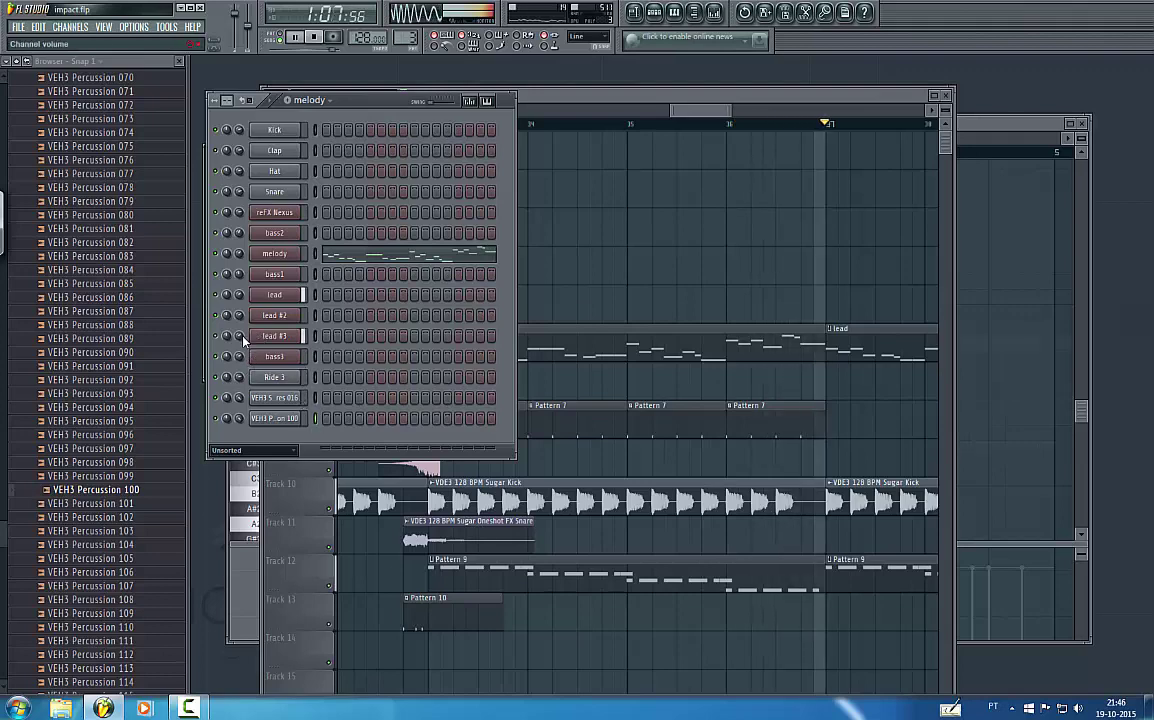
left_click(274, 336)
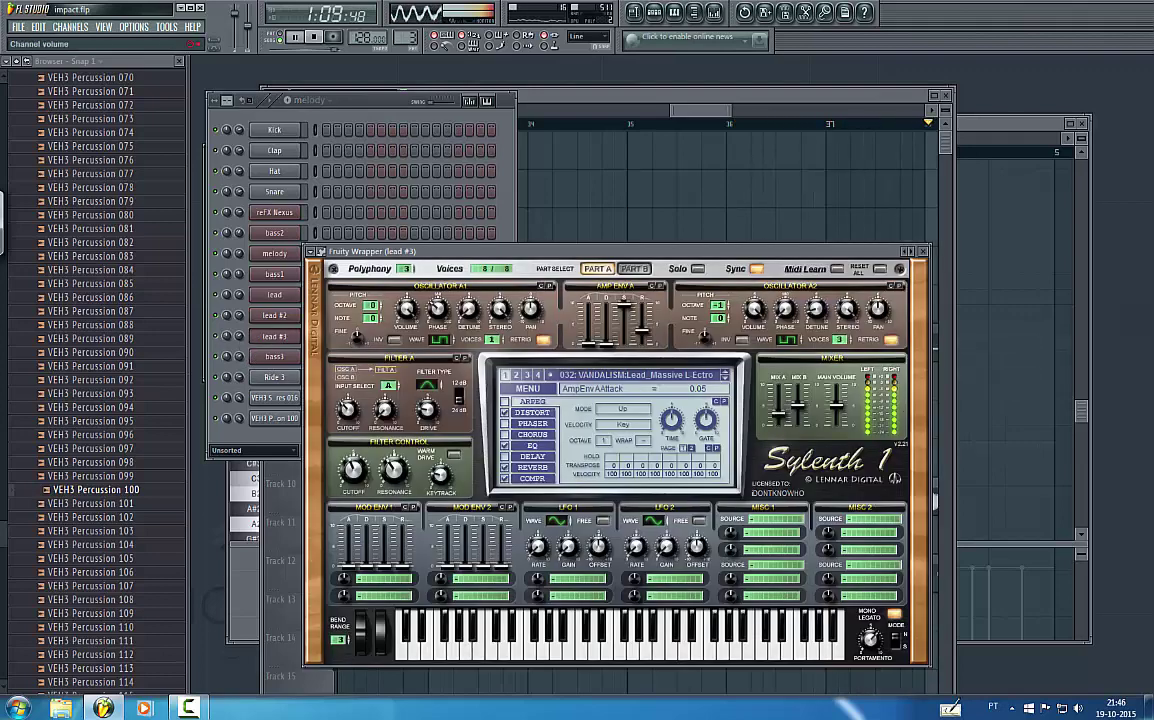
left_click_drag(239, 337, 239, 335)
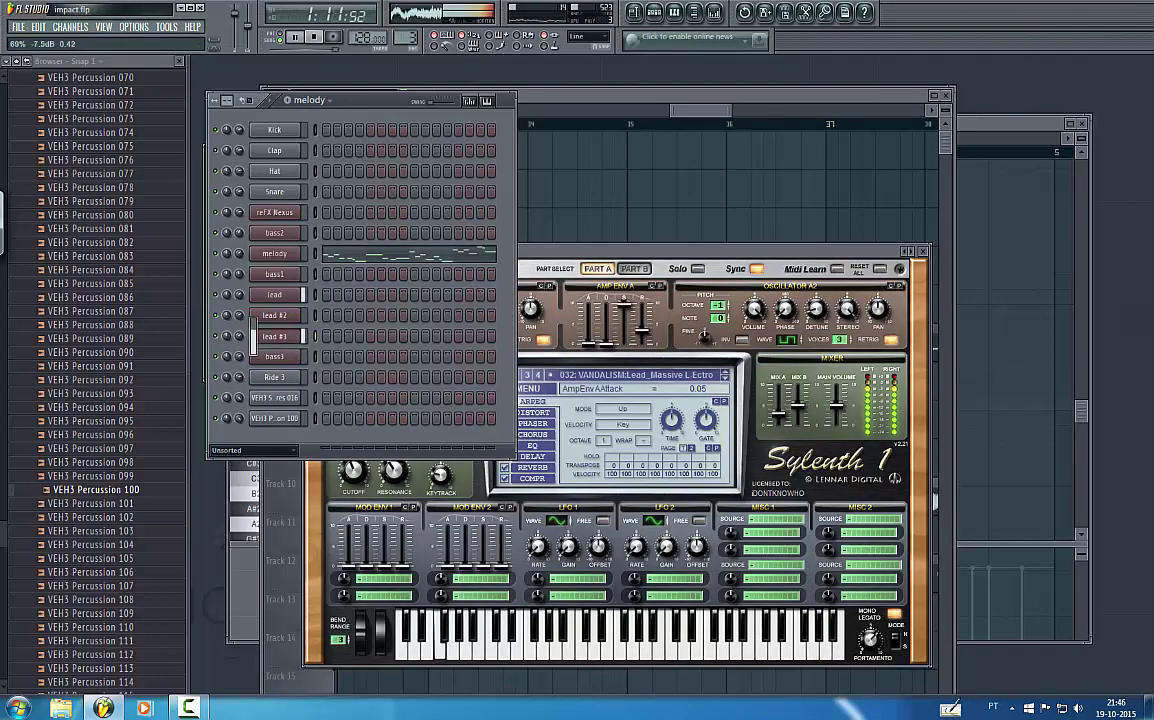
left_click(700, 124)
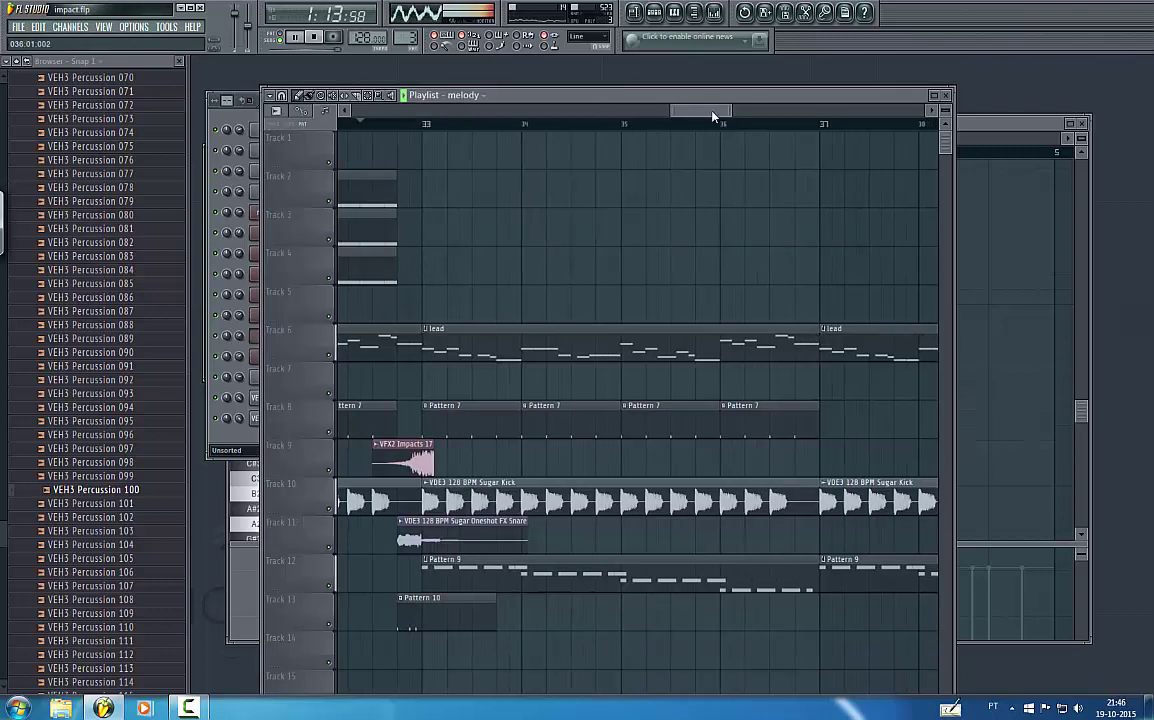
key("space")
left_click(16, 28)
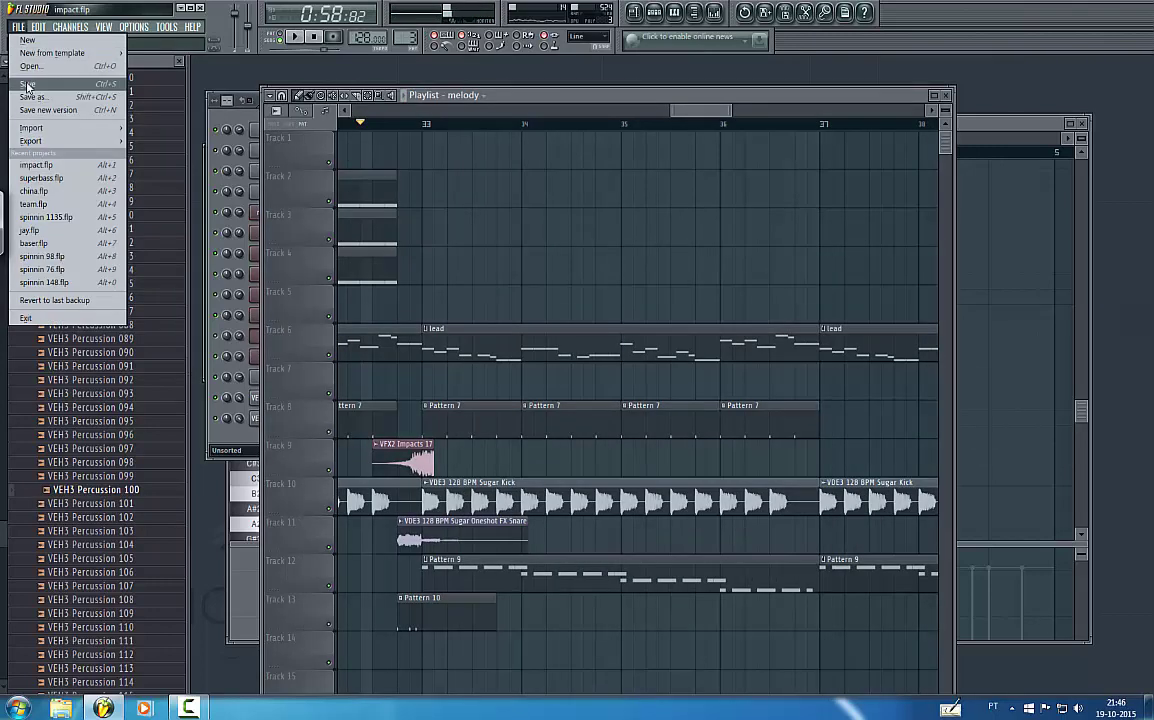
left_click(28, 85)
- Open the lead clip on Track 6, audition it in pattern mode and open the lead channel's synth
double_click(503, 333)
left_click(279, 37)
key("space")
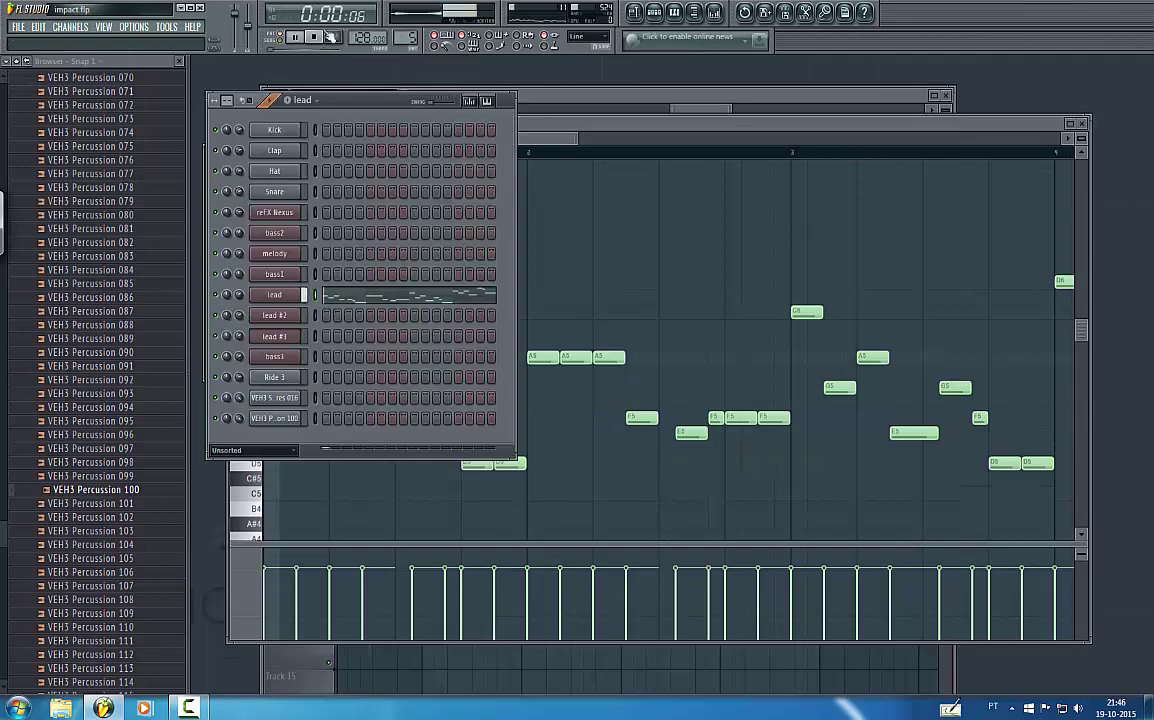
key("space")
left_click(281, 299)
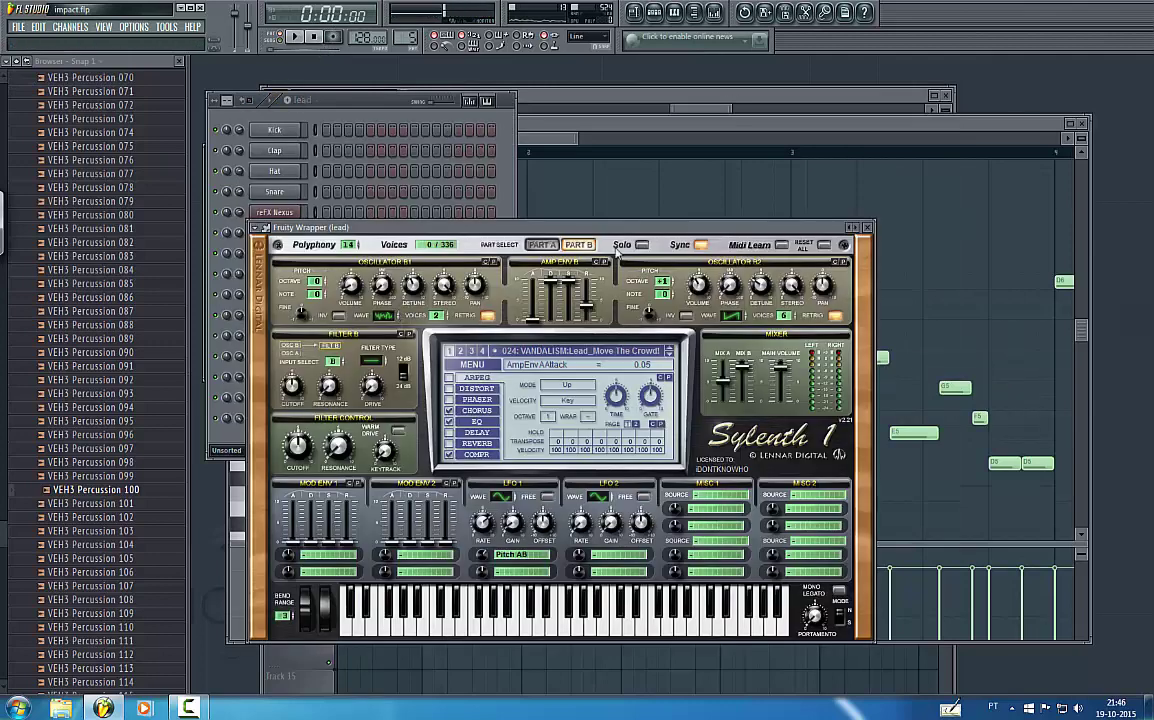
- Open Fruity Reeverb 2 on mixer Insert 5 and try its wet level at 87%
left_click(714, 11)
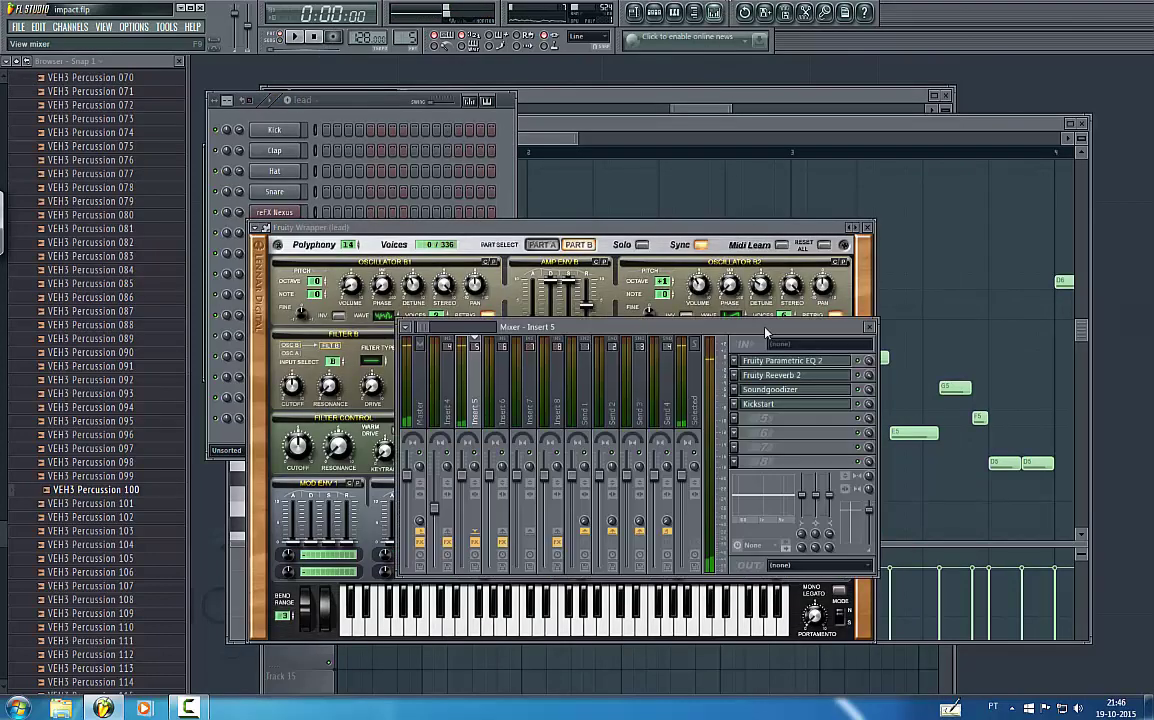
left_click(807, 376)
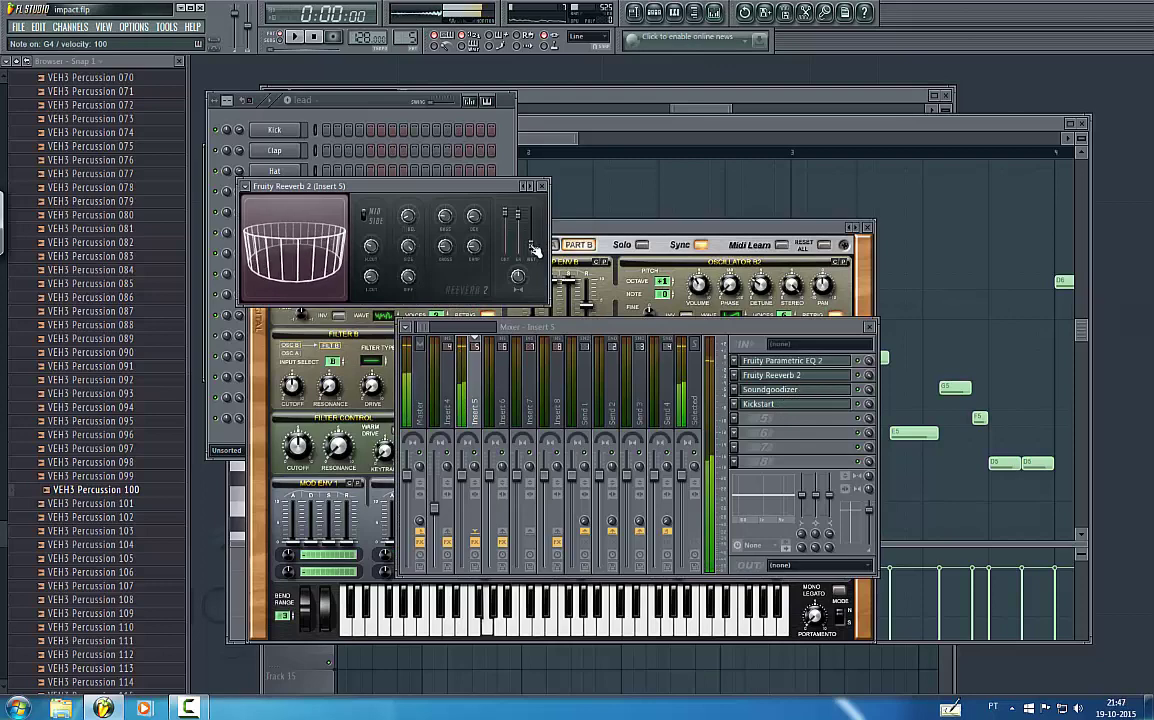
left_click_drag(533, 250, 536, 228)
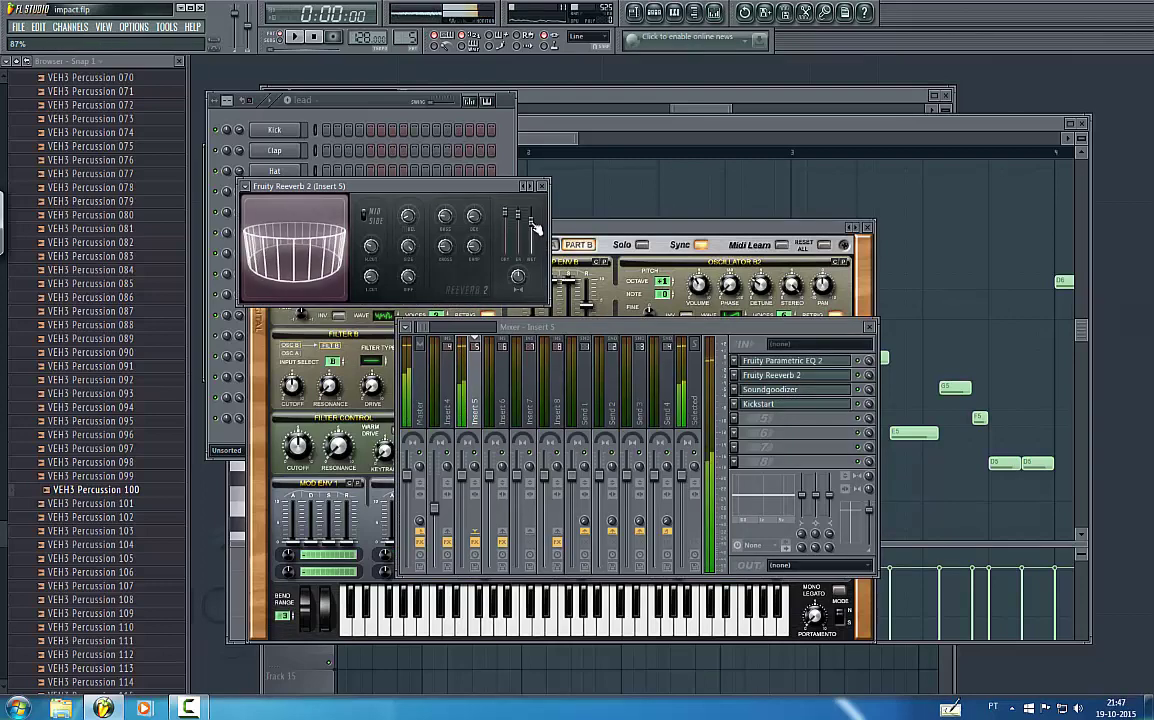
- Replace Fruity Reeverb 2 on Insert 5 with Fruity Reeverb, using the preset with room size 33 and reverb 14%, and audition the lead
left_click(737, 375)
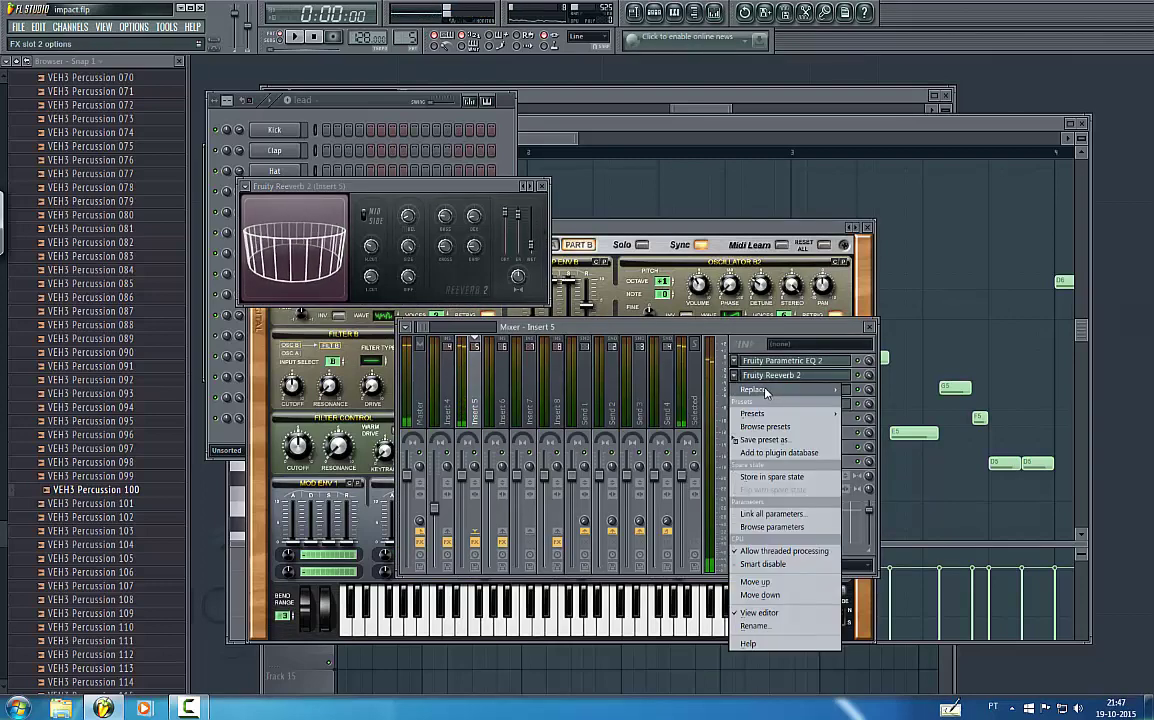
mouse_move(766, 391)
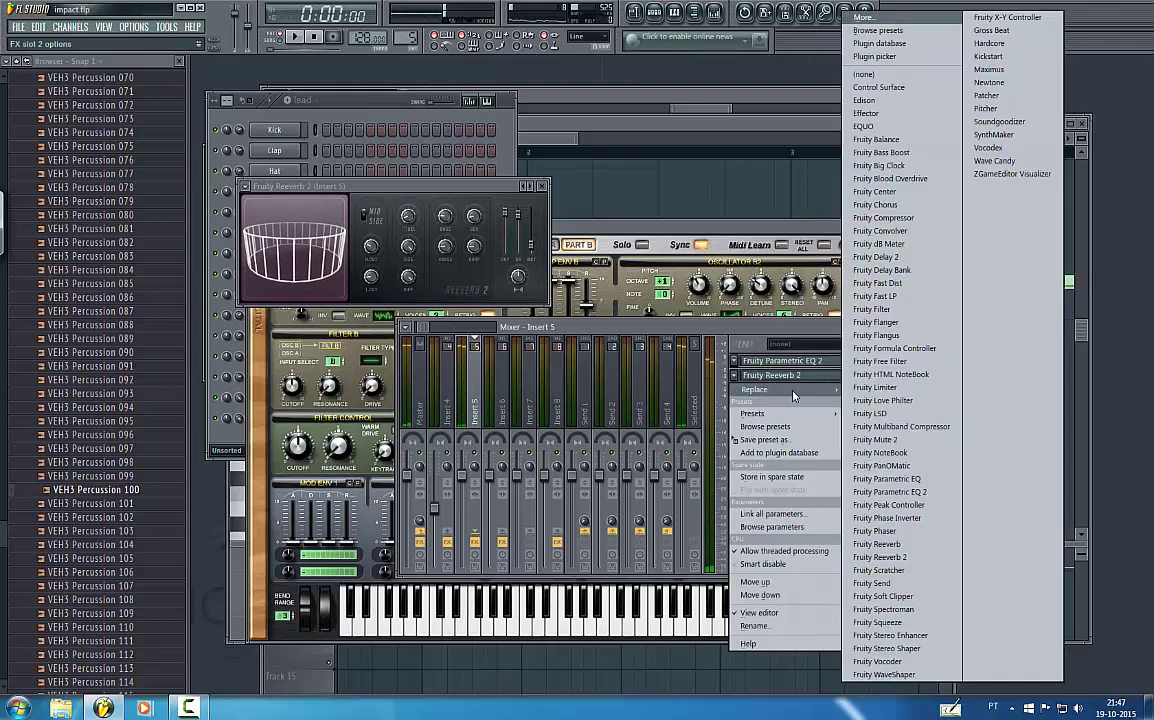
left_click(890, 545)
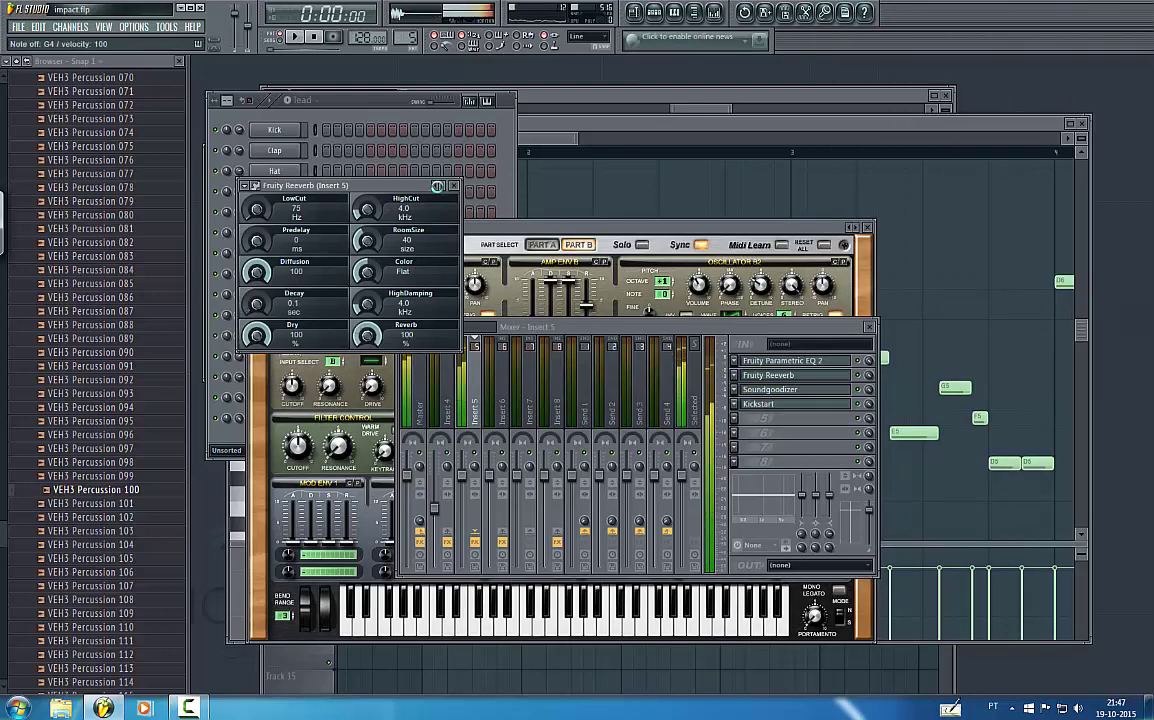
left_click(434, 186)
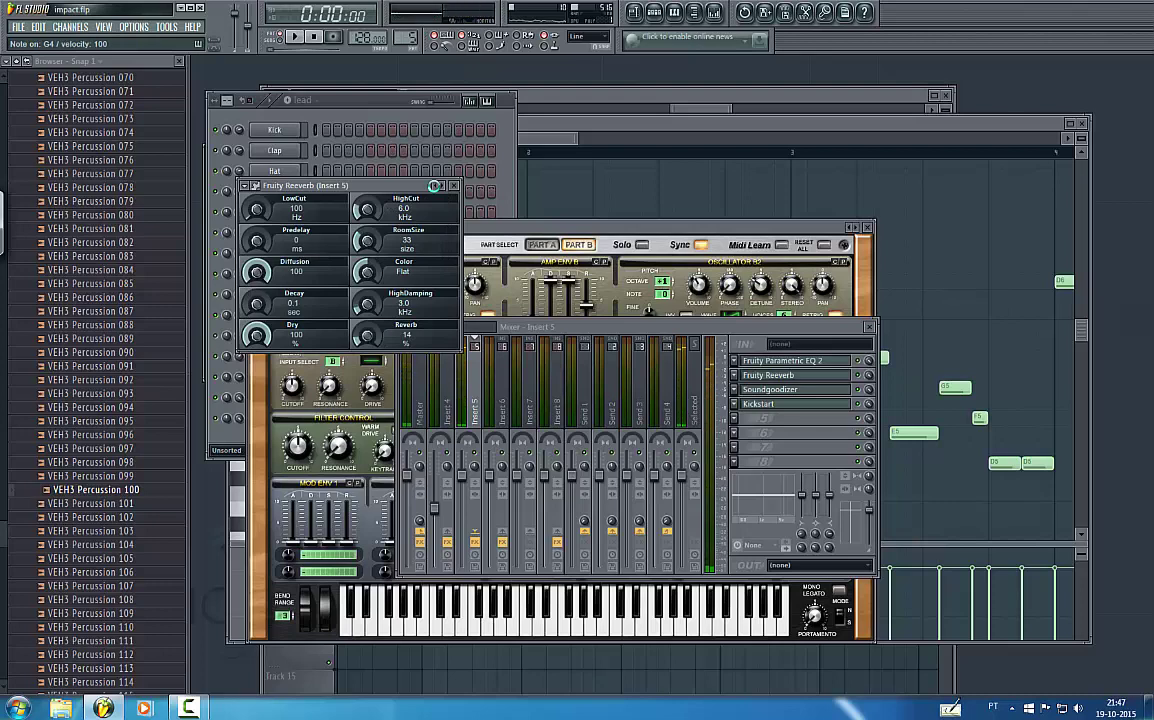
key("space")
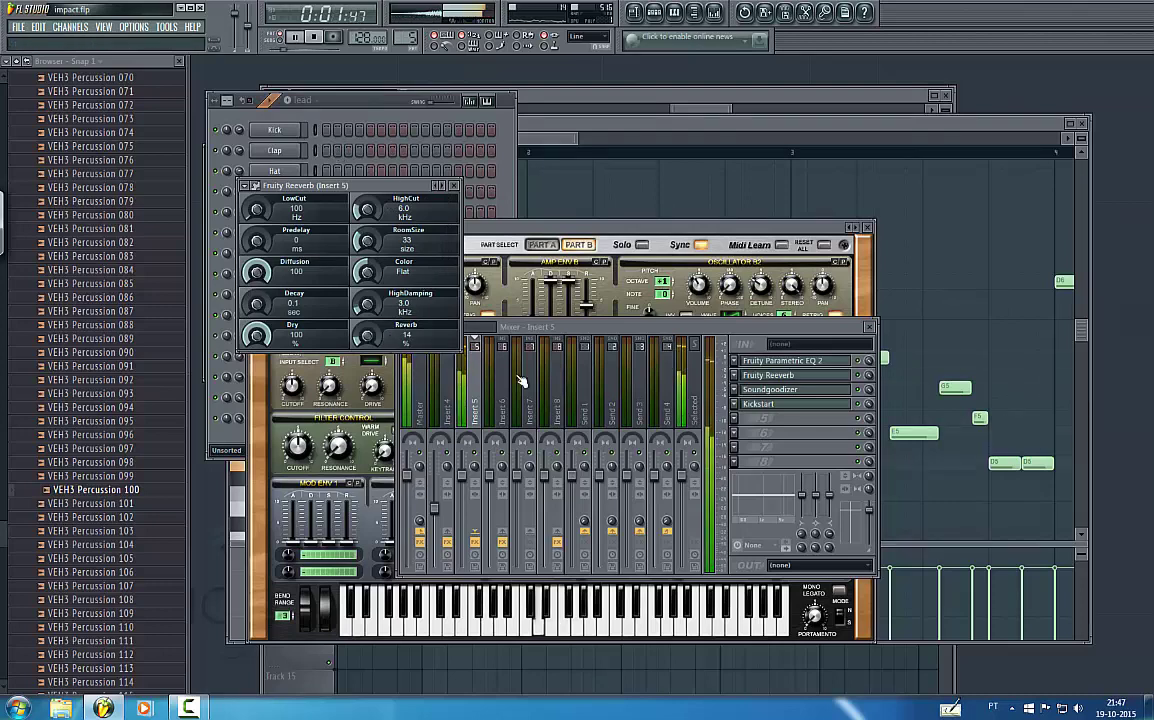
key("space")
- Add Gross Beat to Insert 5, edit points near the end of its Empty time envelope and audition the lead
middle_click(735, 418)
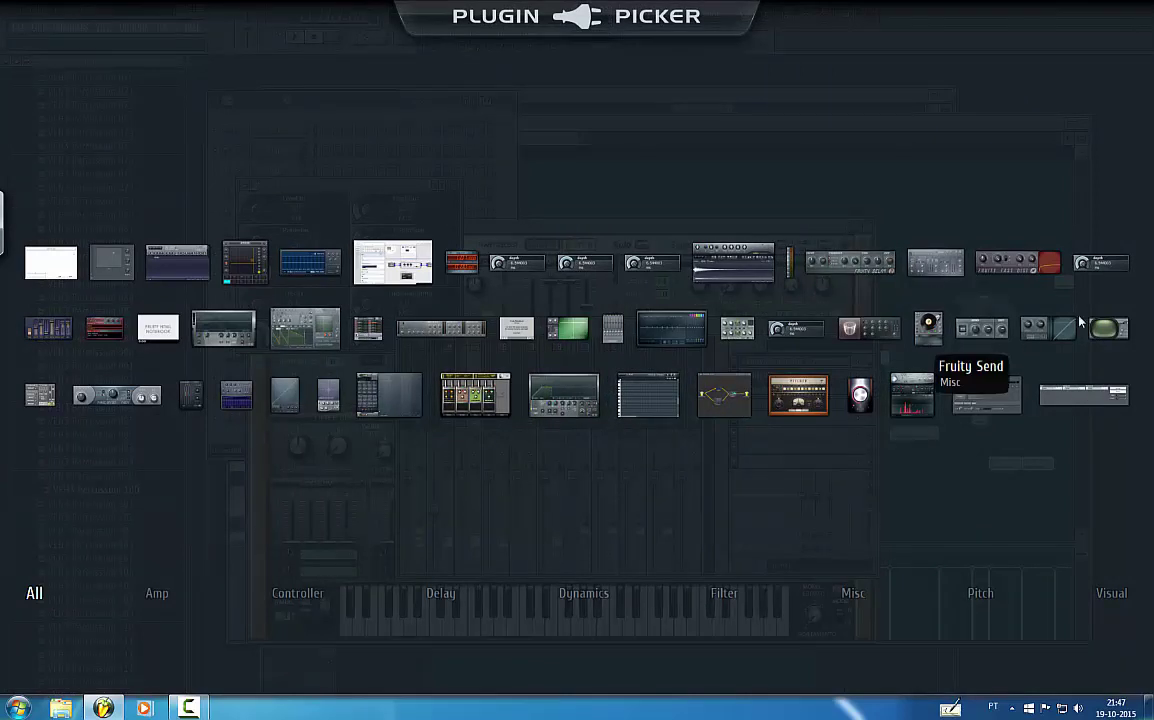
left_click(410, 407)
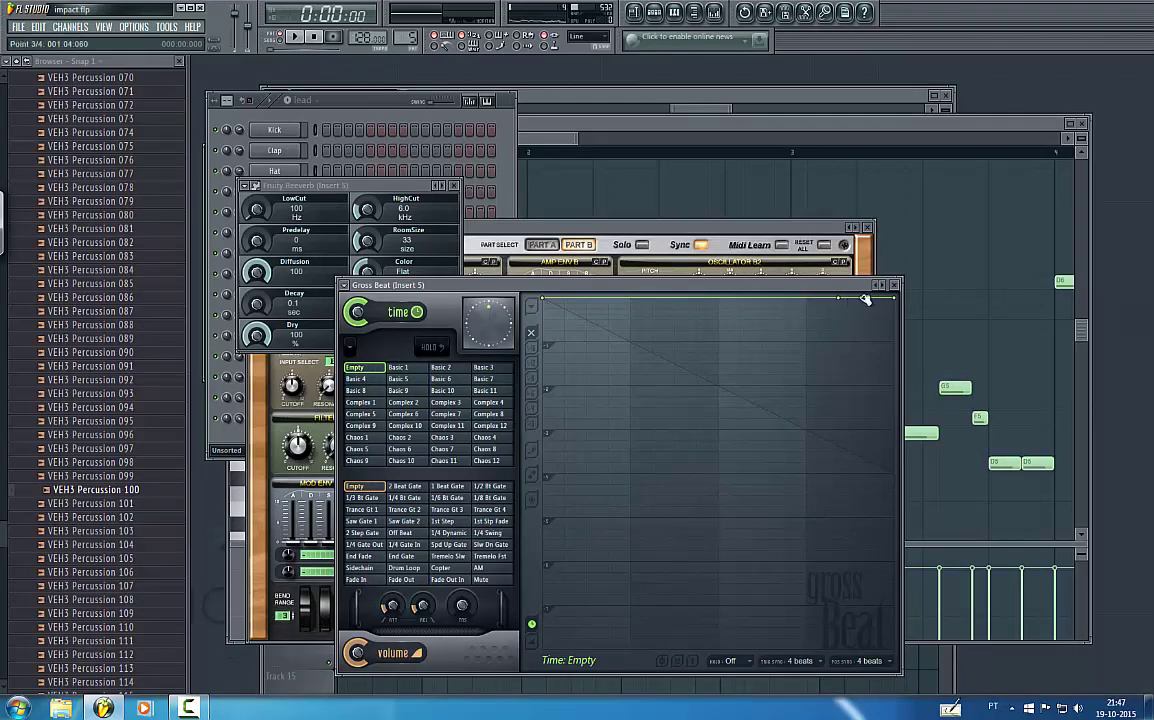
right_click(865, 301)
left_click(888, 337)
key("space")
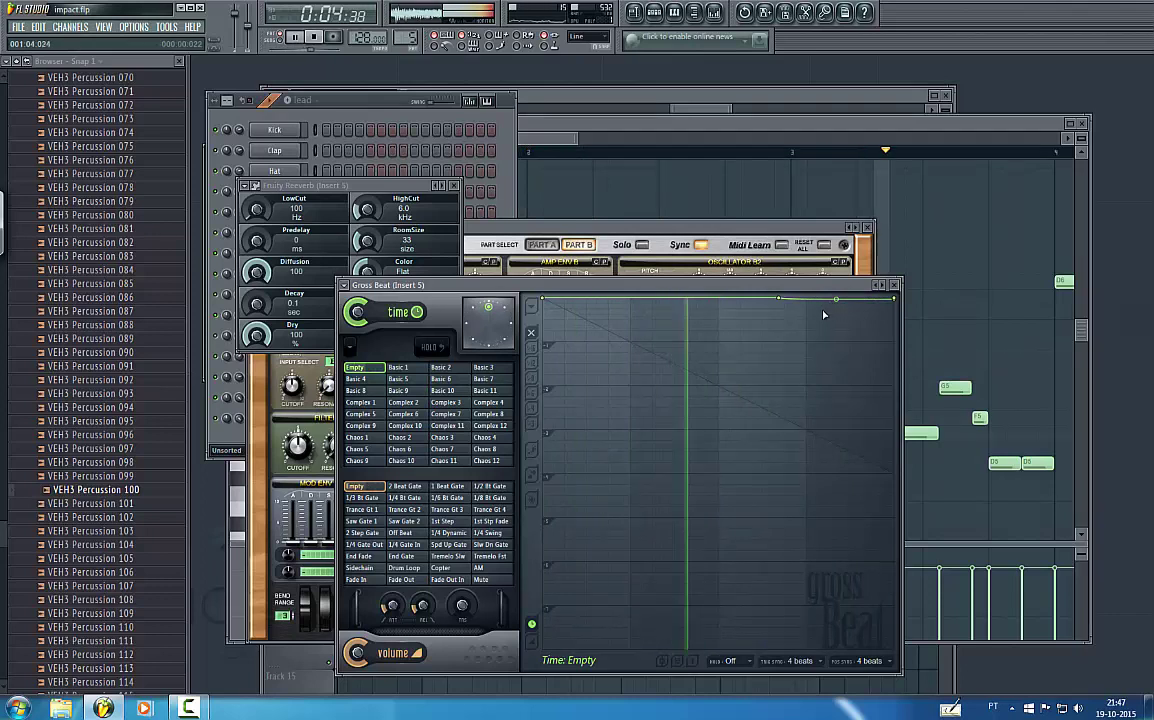
key("space")
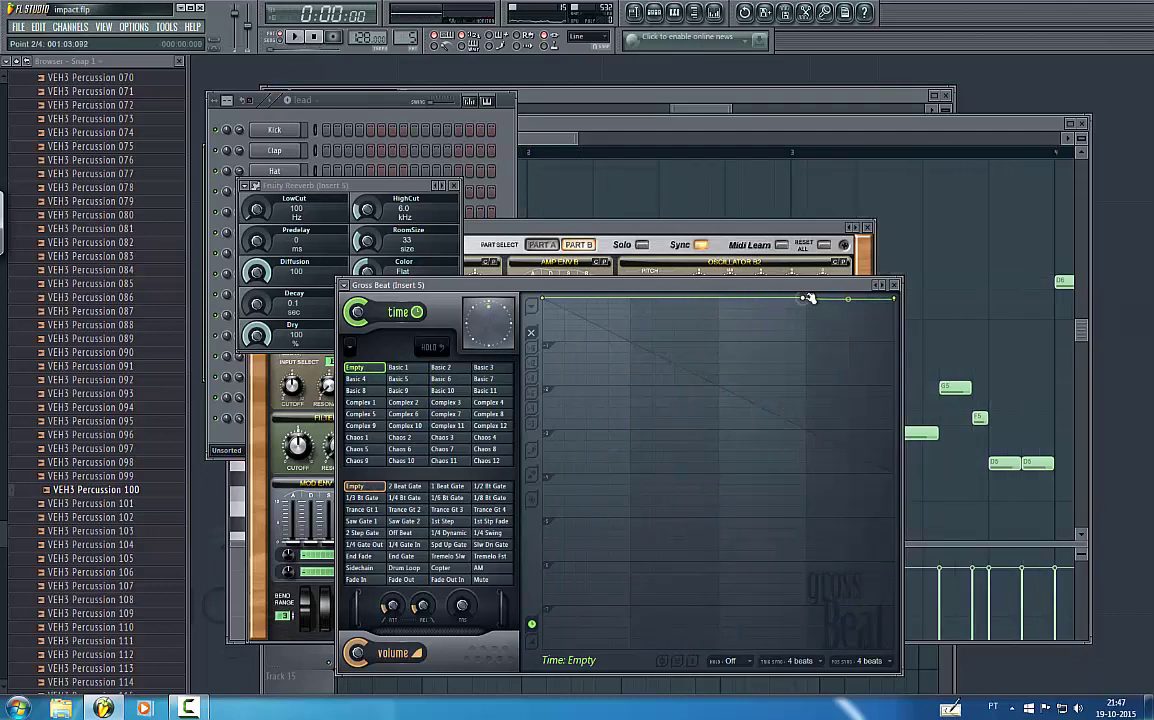
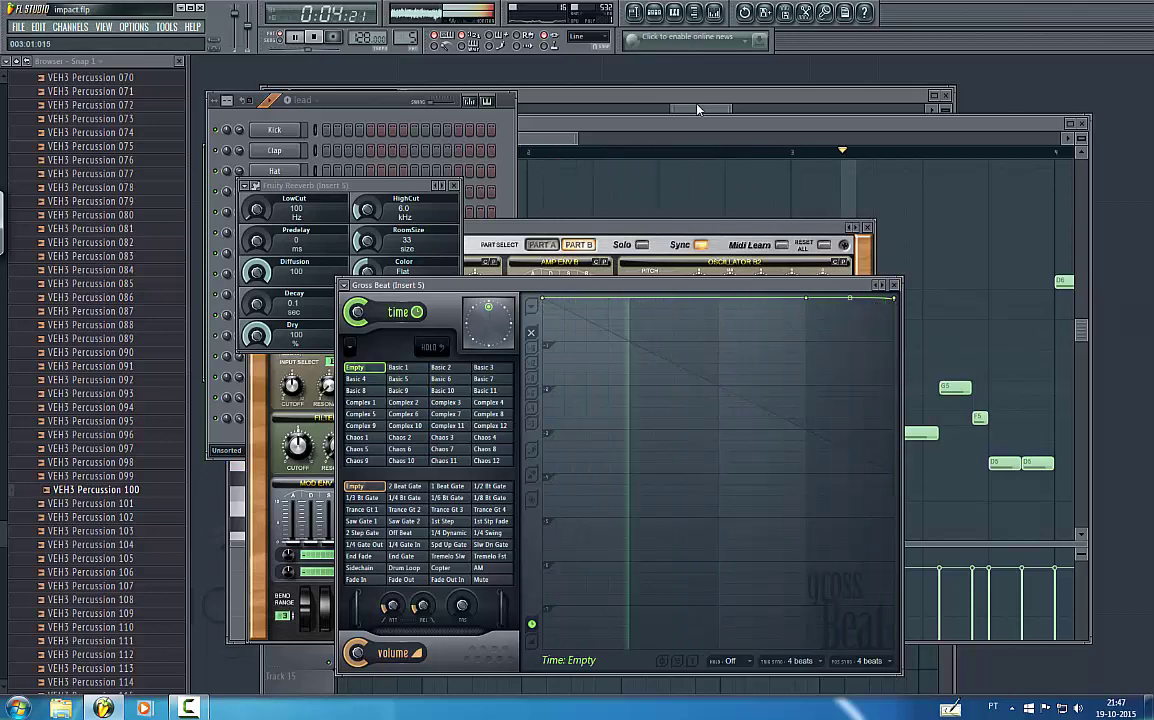
- Stop playback, return to the playlist and save the project
left_click(627, 93)
key("space")
left_click(18, 26)
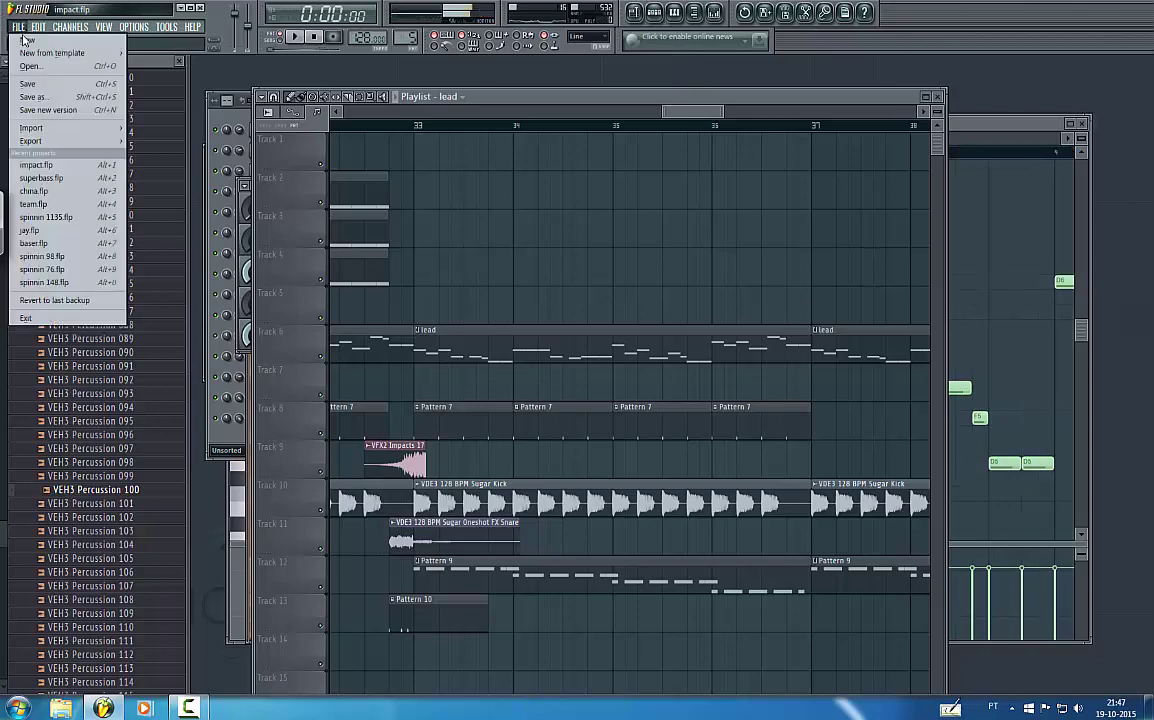
left_click(30, 85)
- Open the lead channel's synth and set its Mix A level to 4.31 while the lead pattern plays
left_click(215, 115)
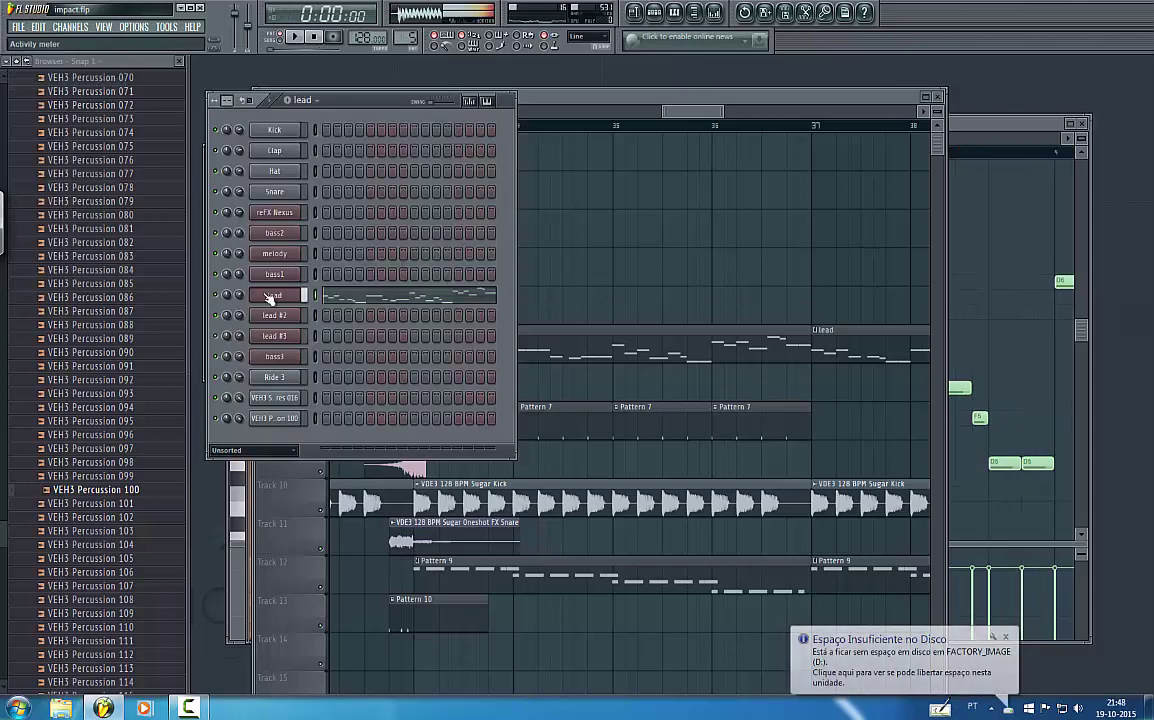
left_click(270, 297)
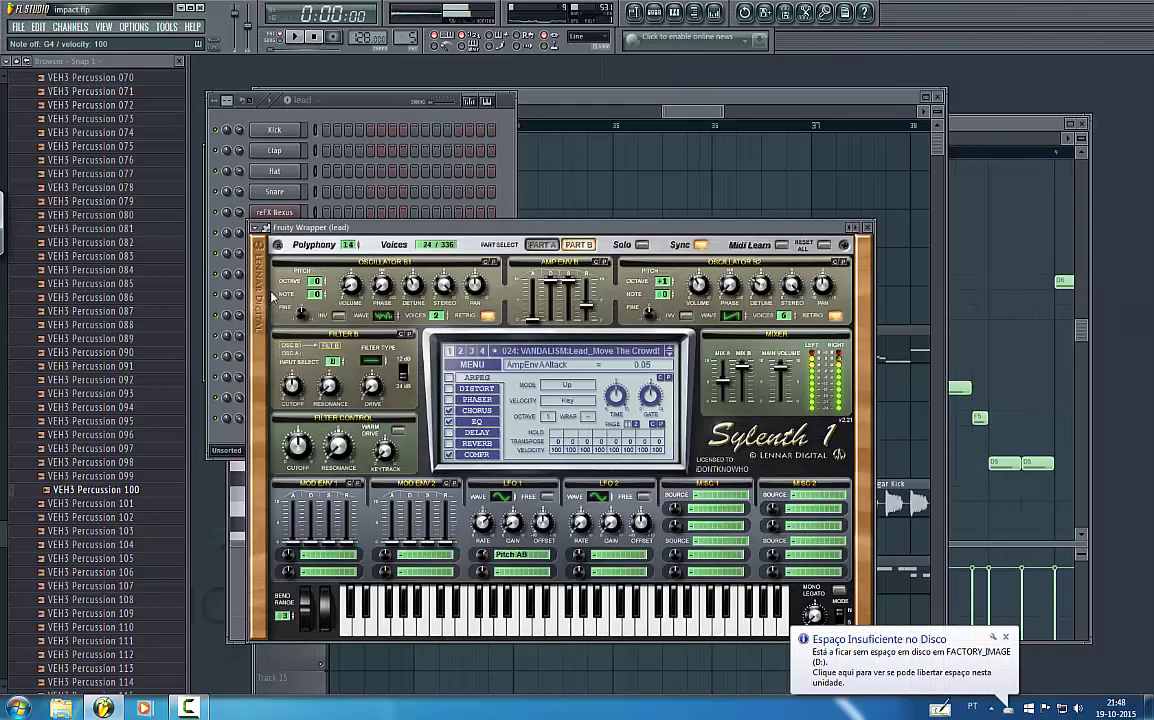
left_click(375, 106)
left_click(330, 498)
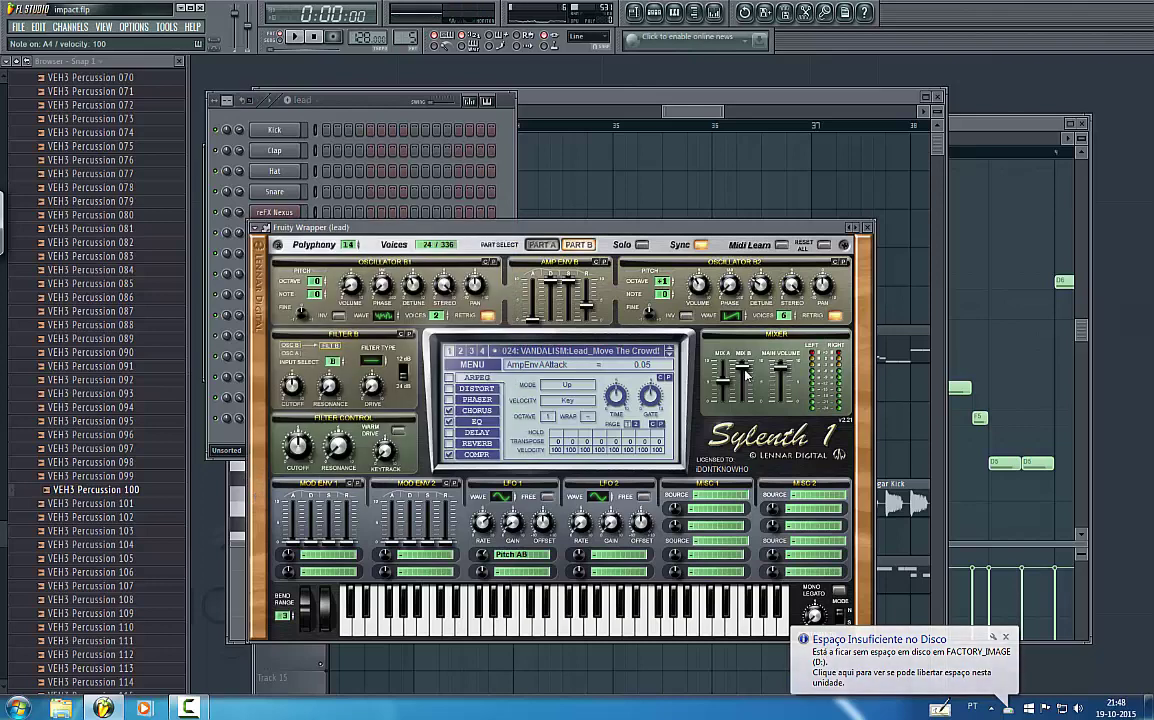
left_click_drag(738, 478, 718, 498)
key("space")
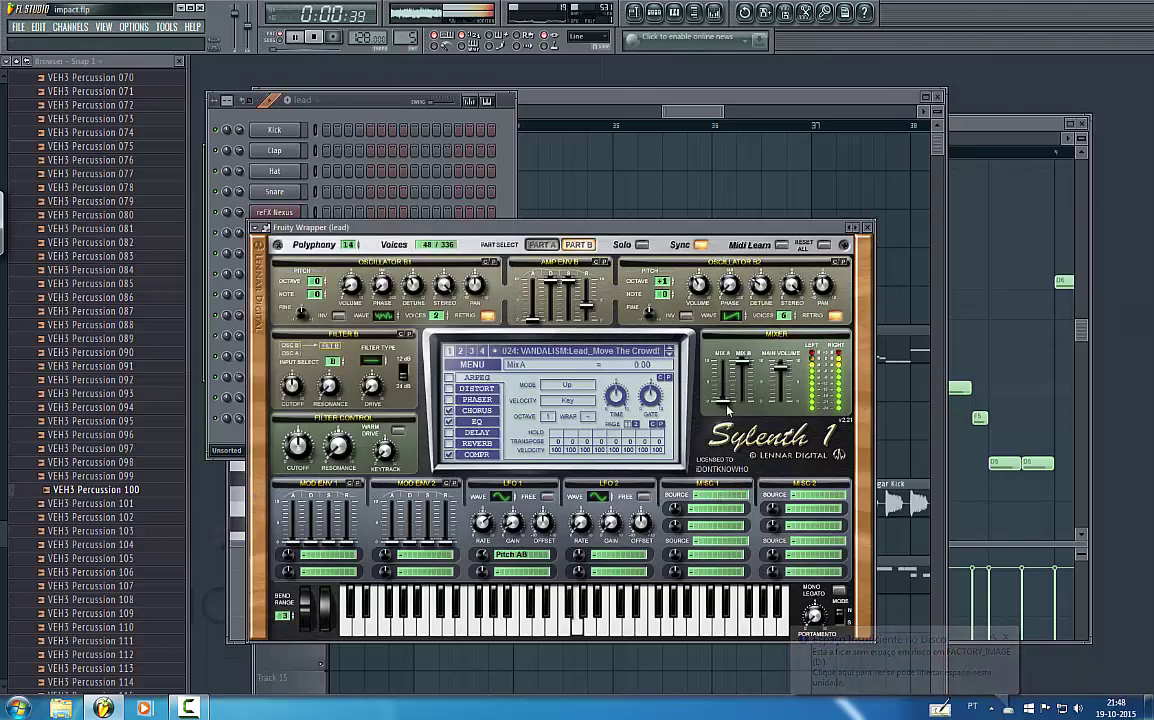
mouse_move(733, 383)
left_mouse_down()
mouse_move(747, 370)
mouse_move(743, 405)
left_mouse_up()
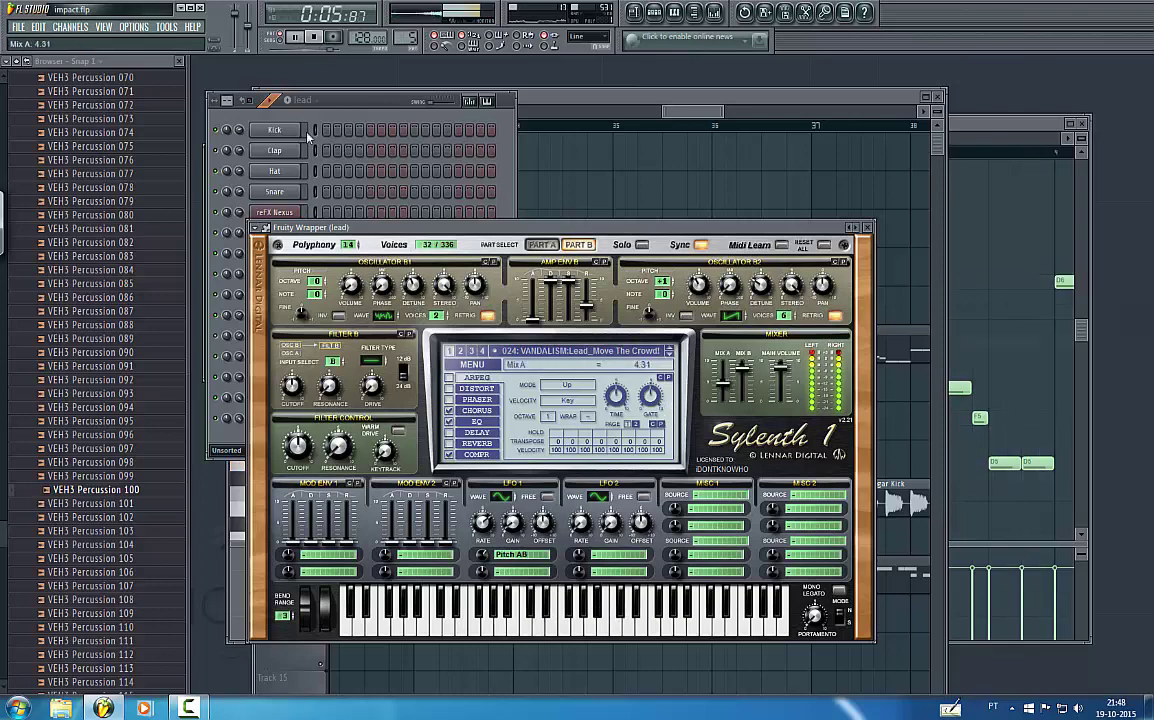
- Stop playback of the lead pattern and save the project
left_click(379, 114)
key("space")
left_click(19, 27)
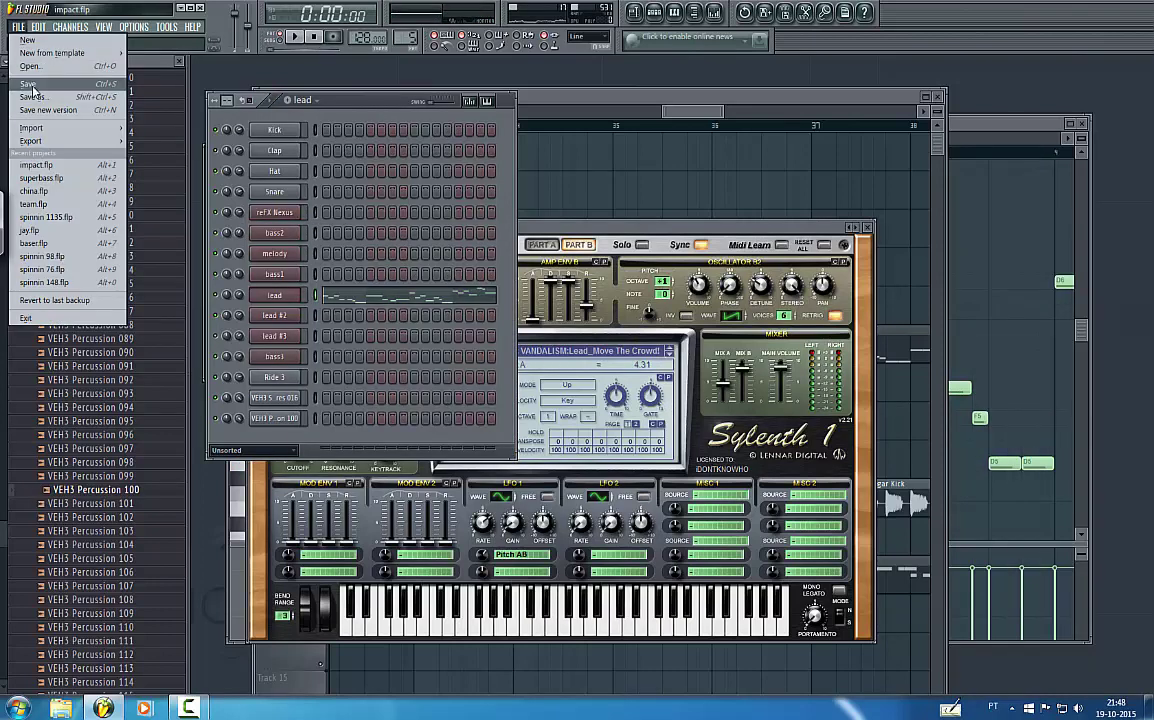
left_click(28, 83)
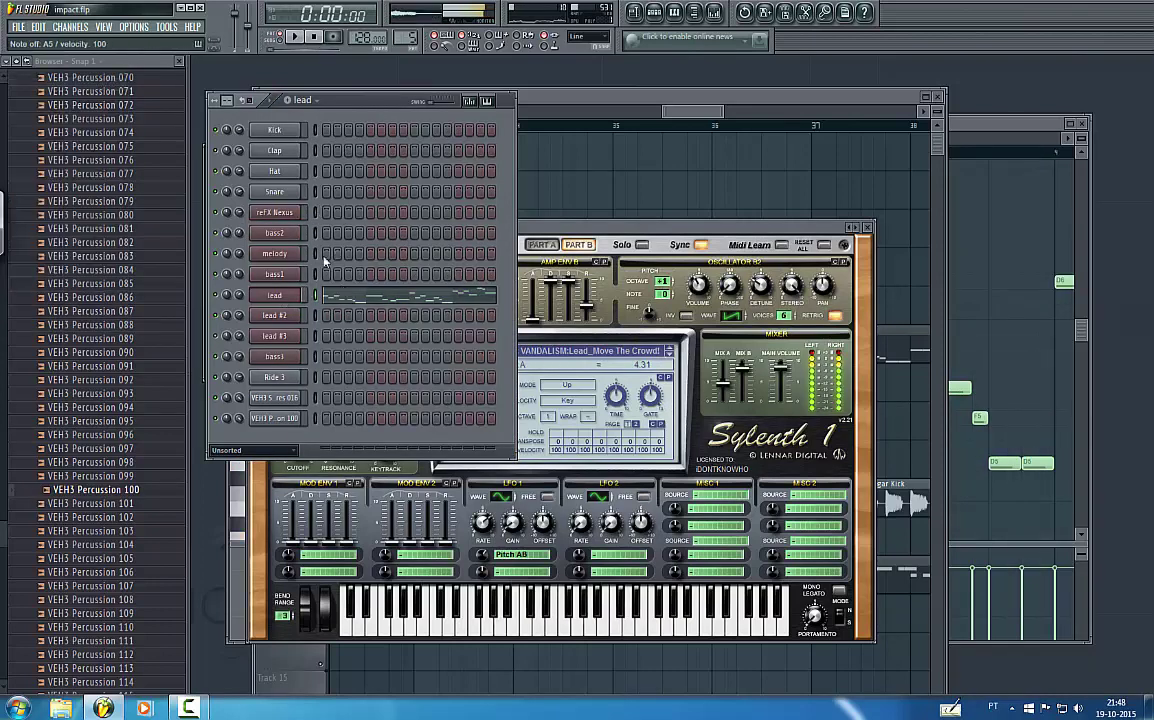
- Open the lead channel's piano roll and select and copy all of its notes
right_click(283, 292)
left_click(283, 294)
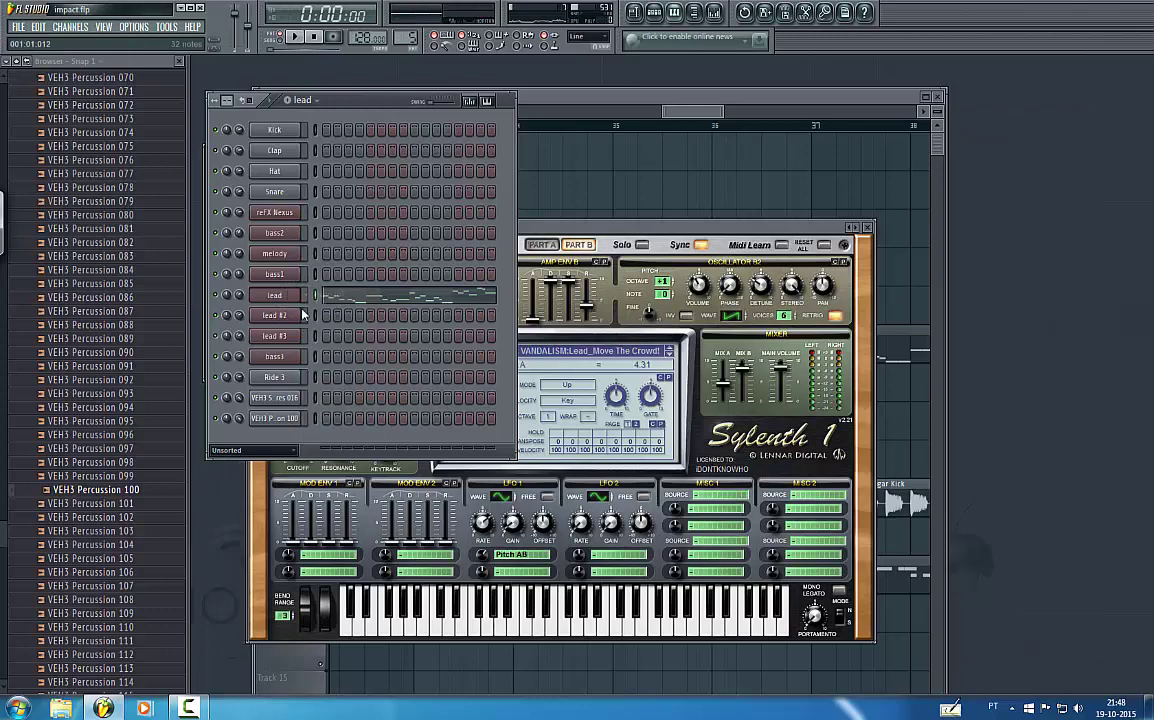
right_click(283, 294)
left_click(328, 297)
key("ctrl+a")
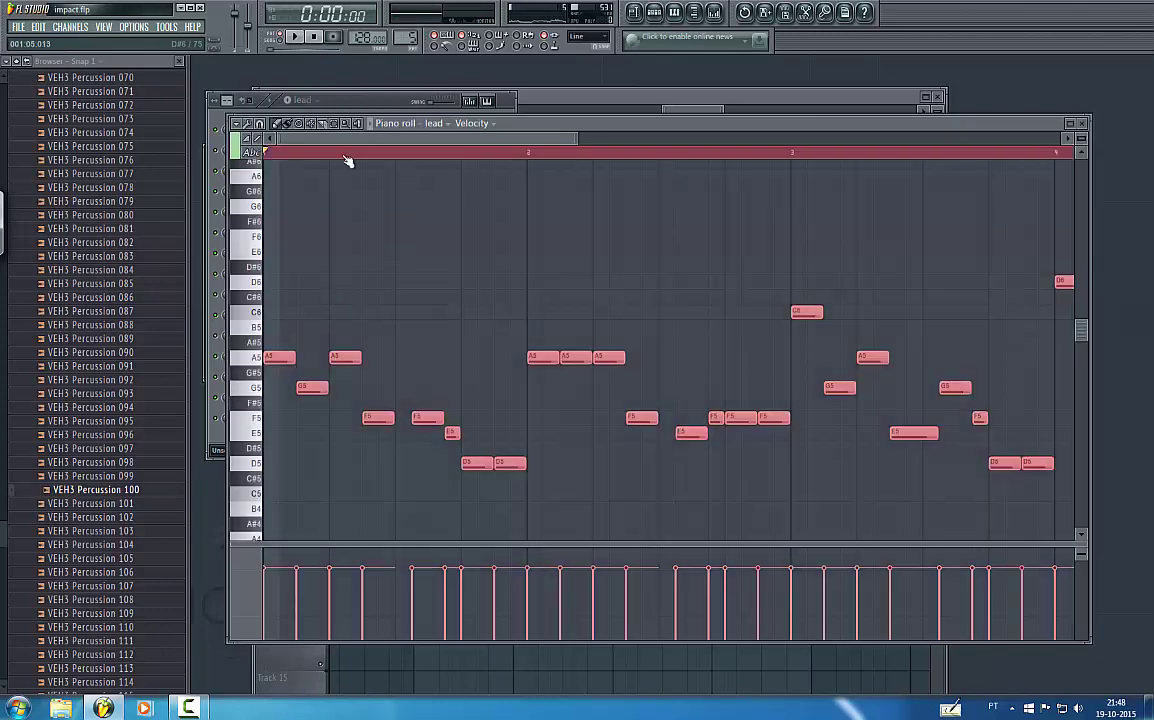
- Audition Pattern 8, stop playback and switch to the empty Pattern 11
left_click(357, 98)
left_click_drag(405, 38, 405, 25)
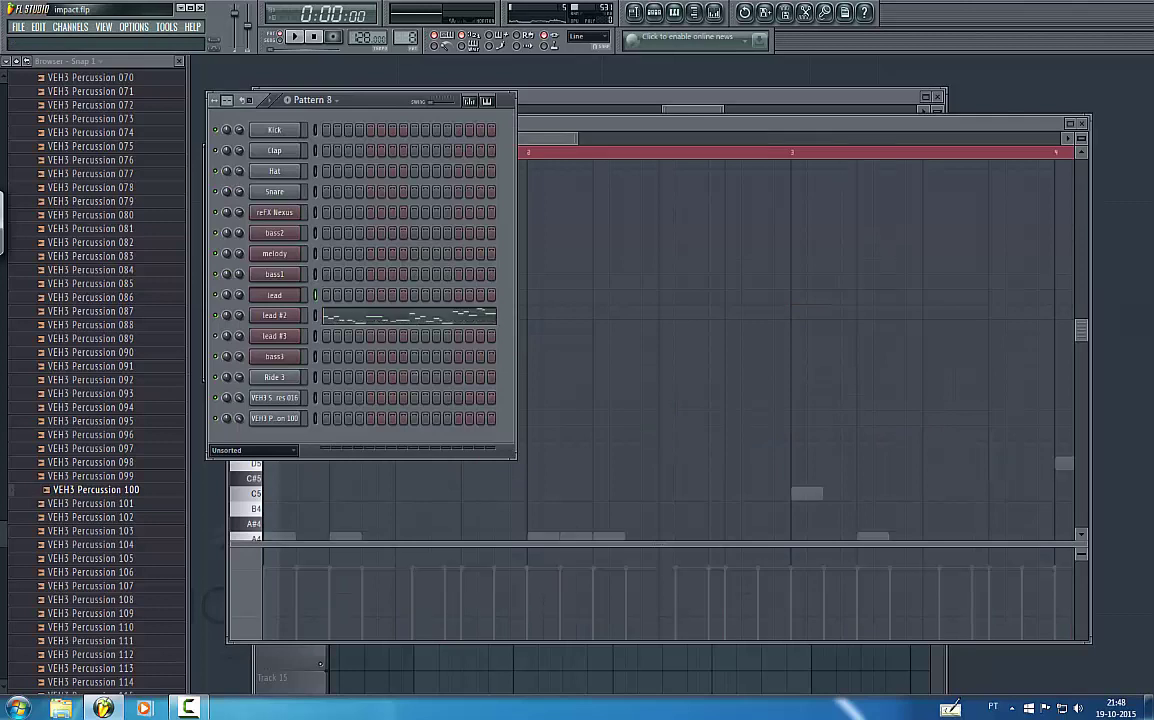
key("space")
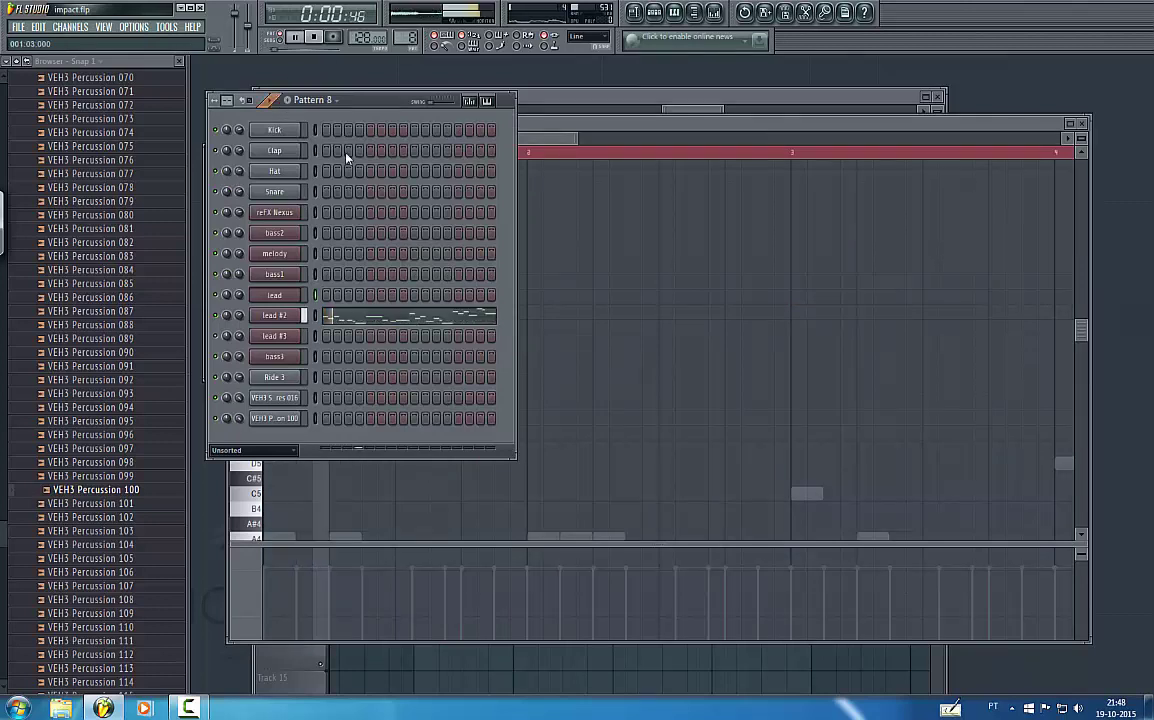
left_click_drag(412, 38, 412, 33)
key("space")
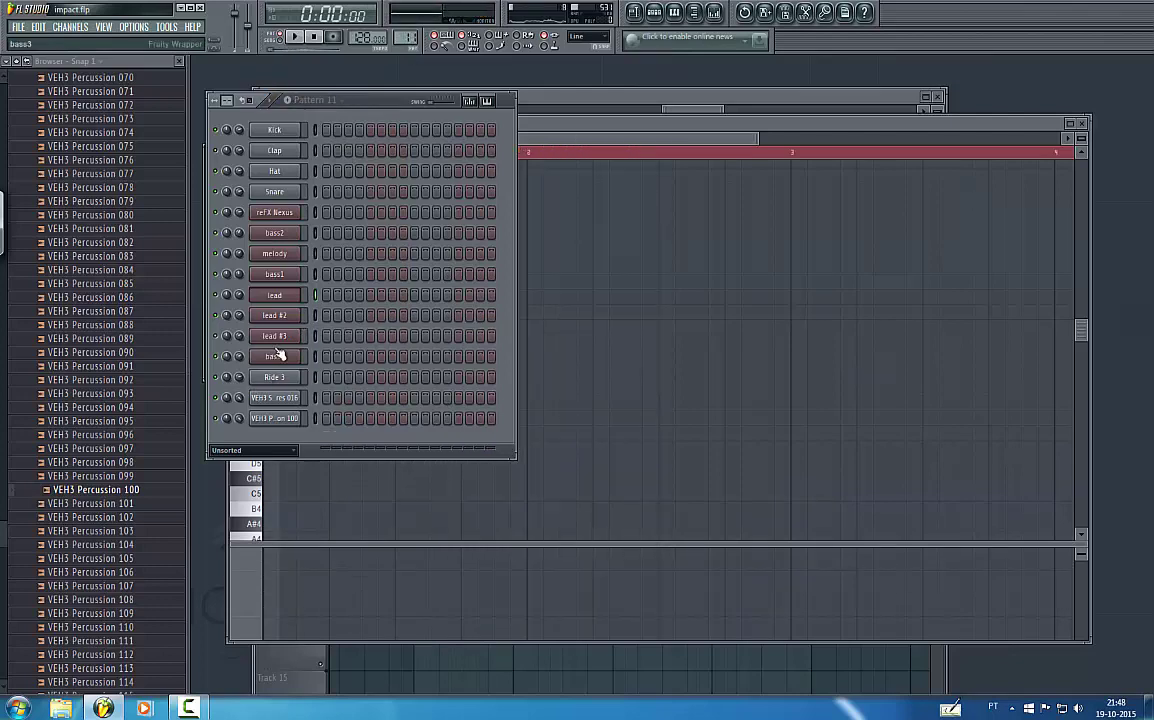
- Open the lead #3 channel and clone it as lead #4
left_click(282, 342)
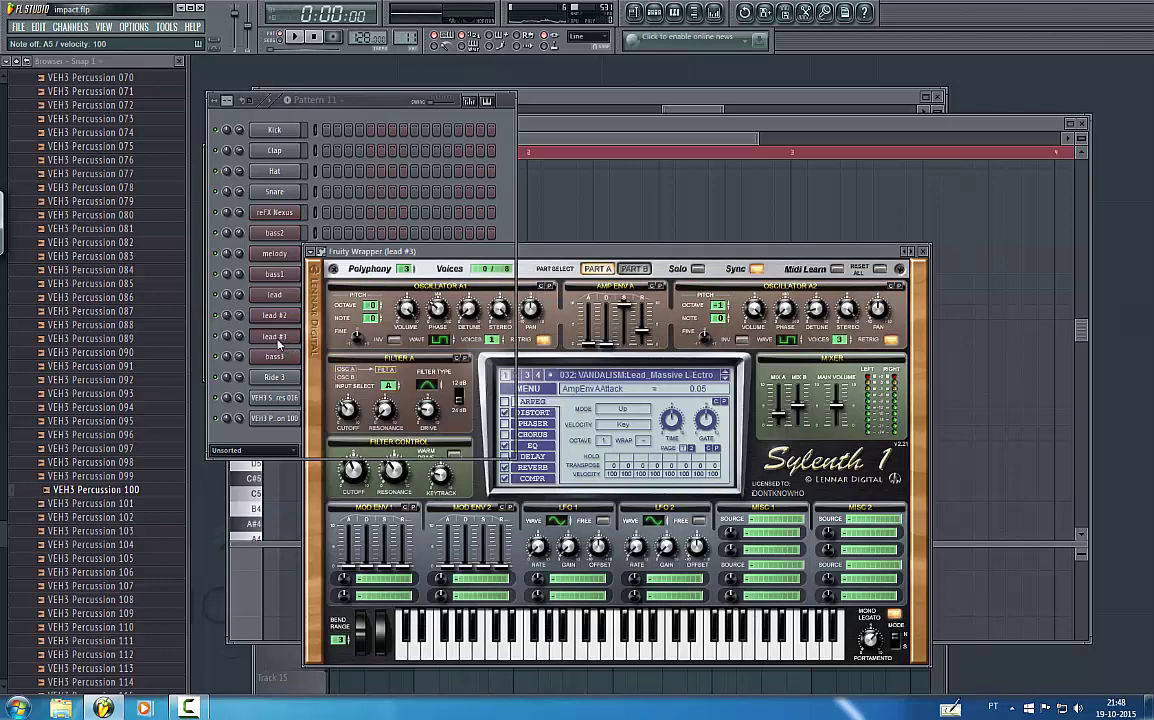
right_click(280, 342)
left_click(333, 492)
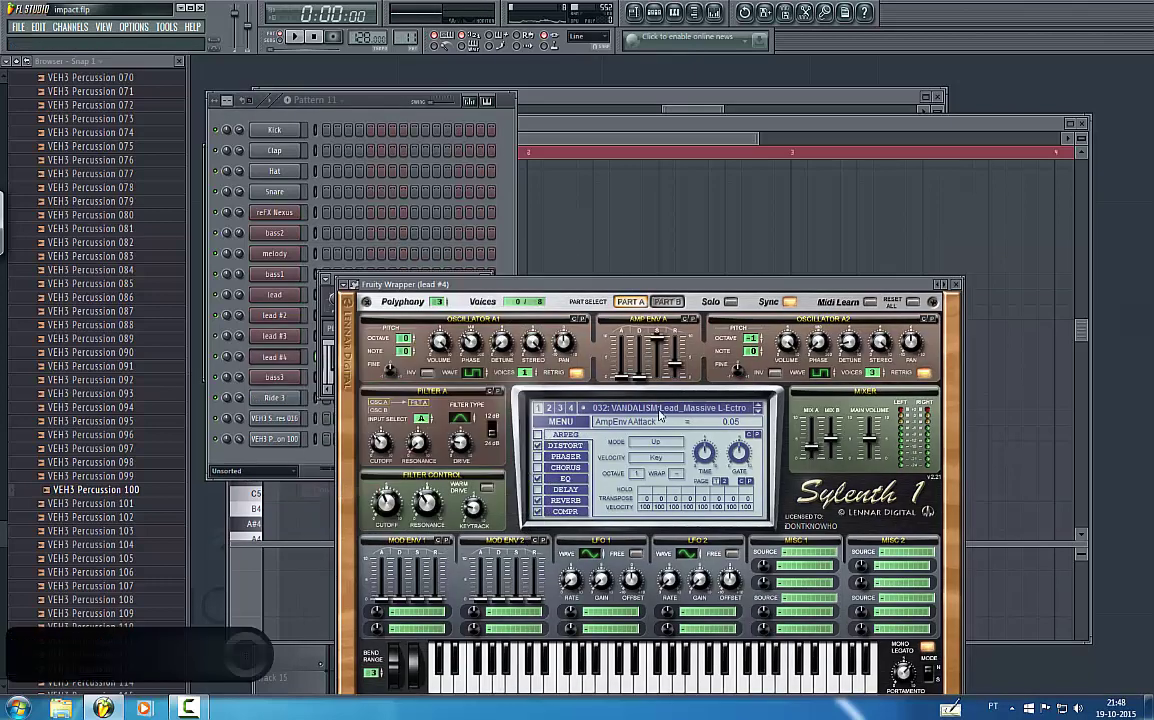
- Try preset 057: VANDALISM:Arp_Psycho on lead #4 with the filter control cutoff at 157.70 Hz
left_click(620, 409)
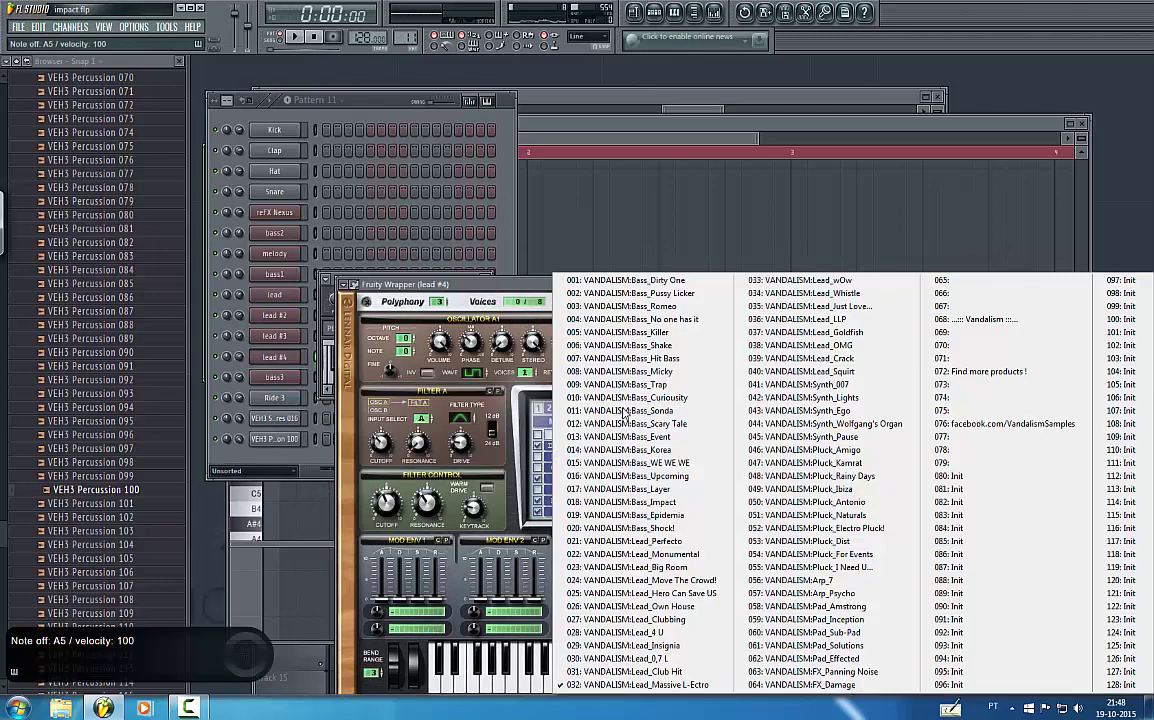
left_click(787, 594)
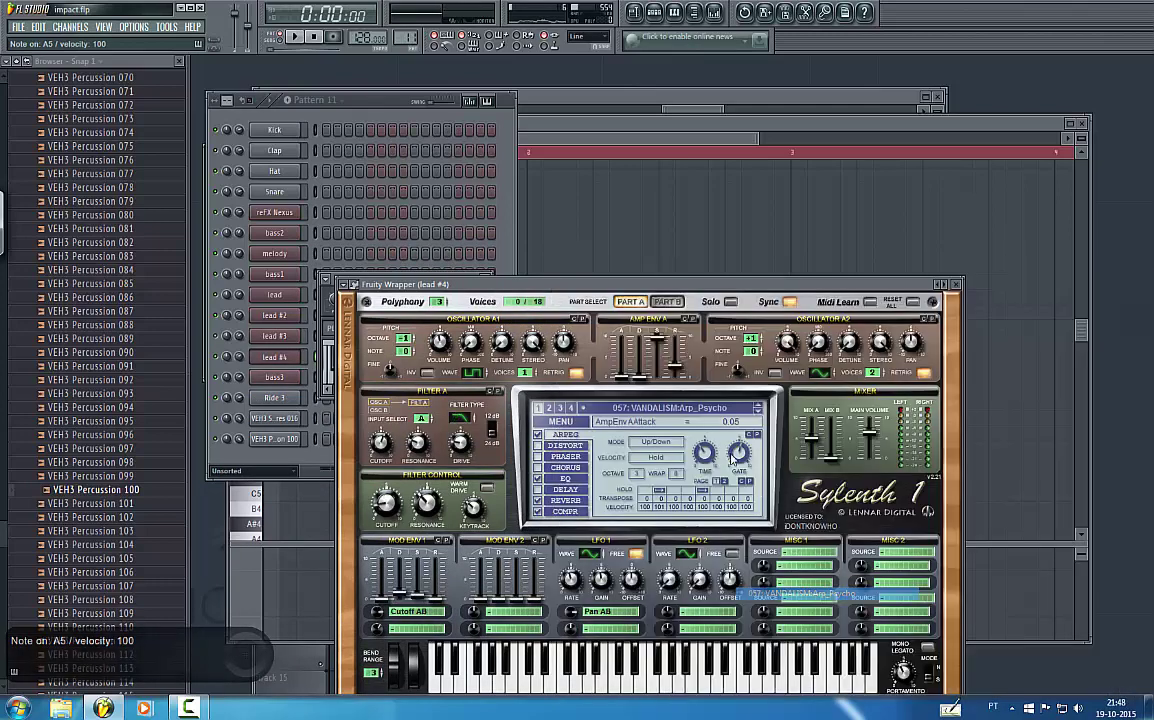
left_click_drag(393, 511, 393, 456)
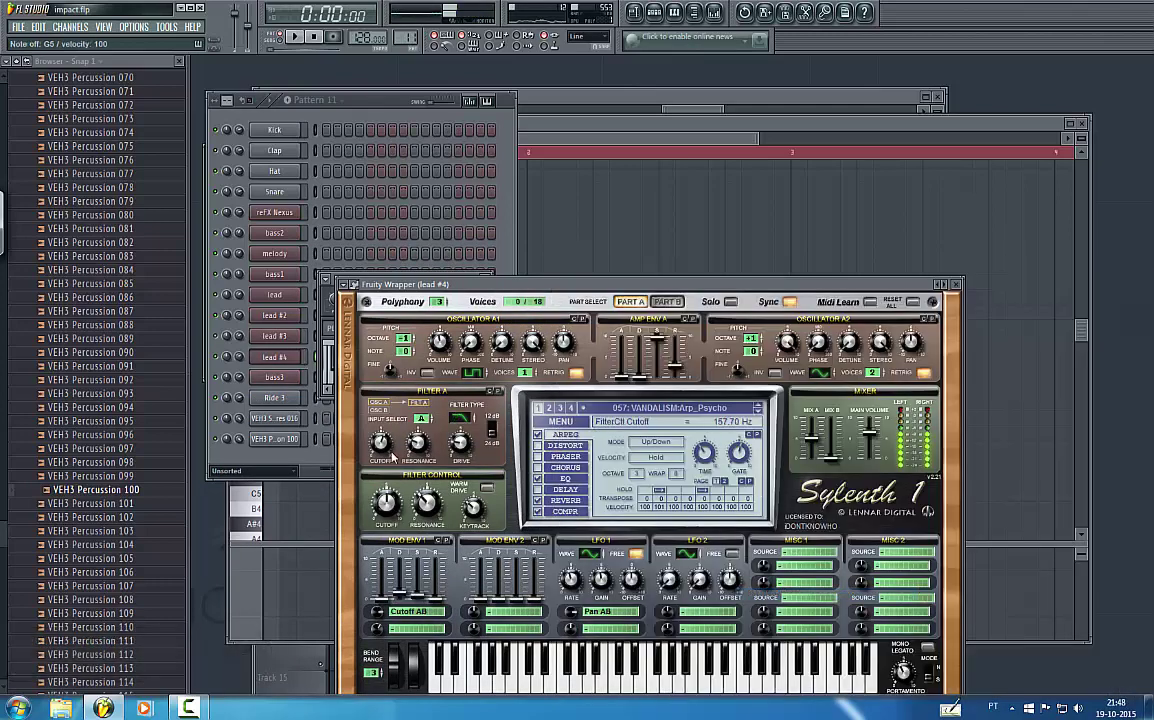
- Load a Sylenth1 bank from the MEGA PACK folder into lead #4 and select preset 057: VANDALISM_Lead_In Love
left_click(560, 421)
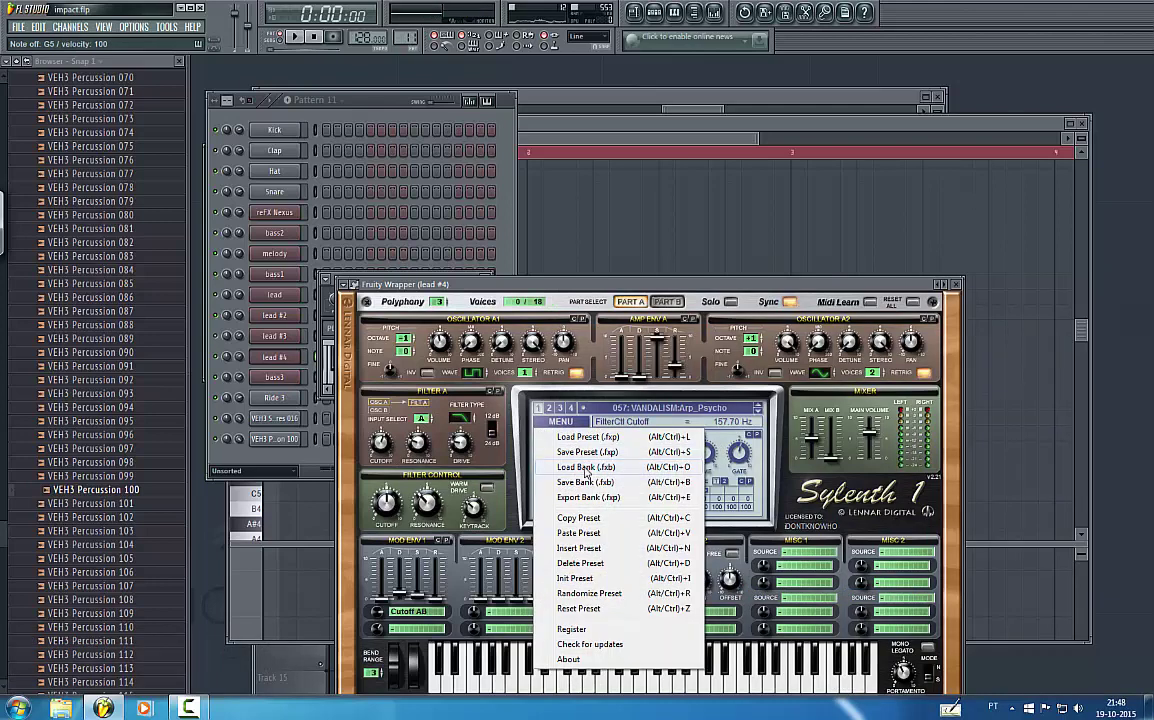
left_click(586, 467)
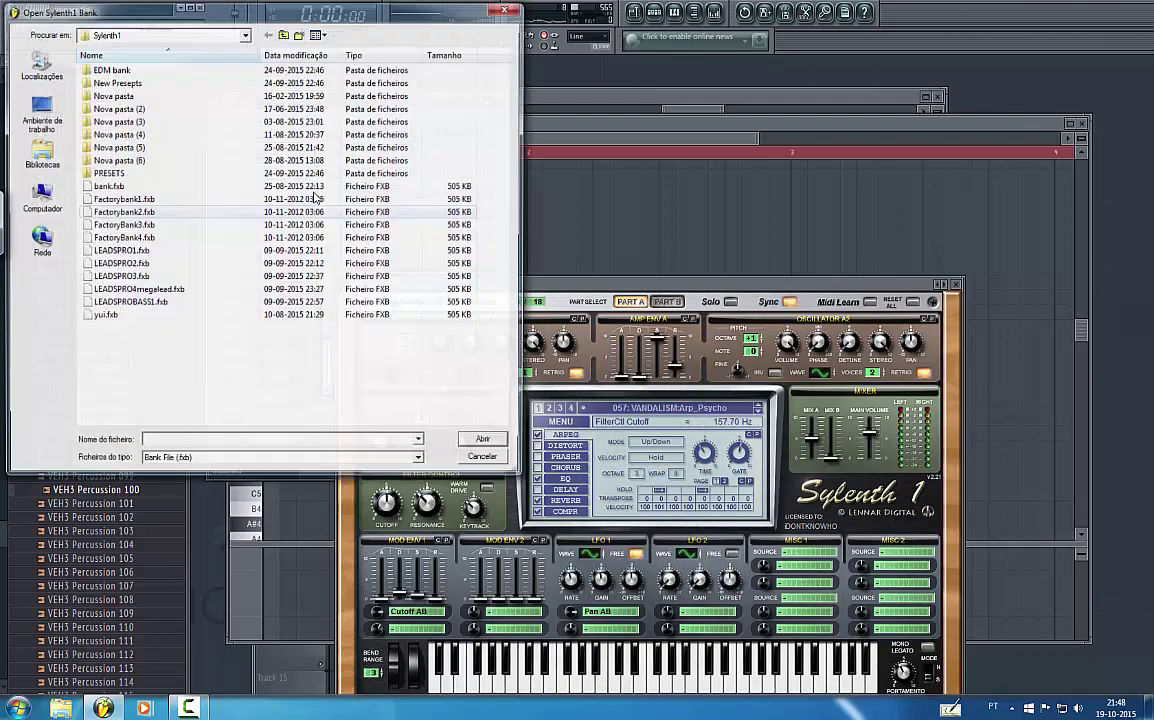
left_click(280, 35)
double_click(112, 147)
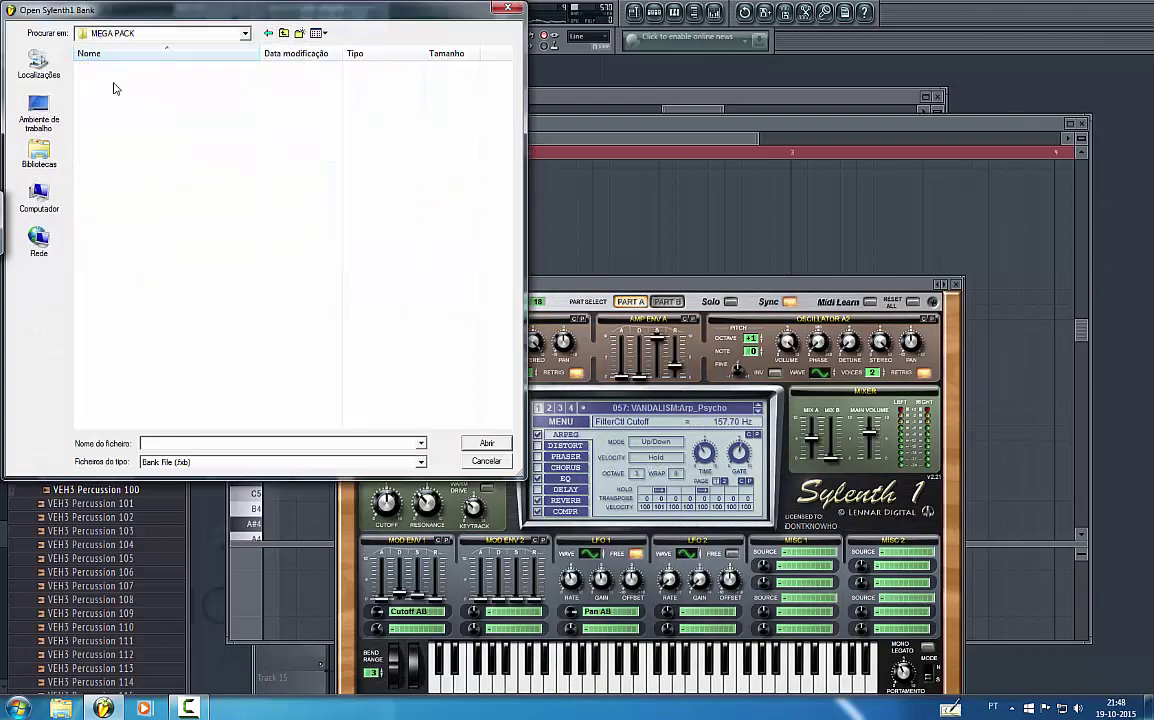
double_click(130, 225)
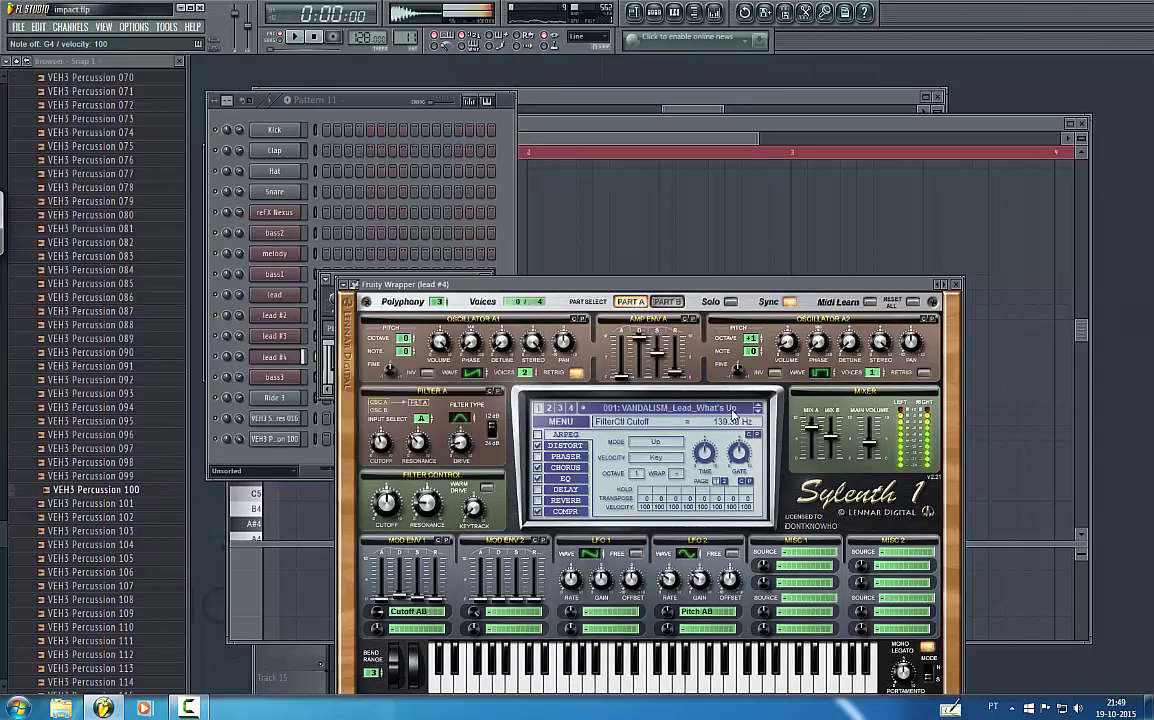
left_click(733, 415)
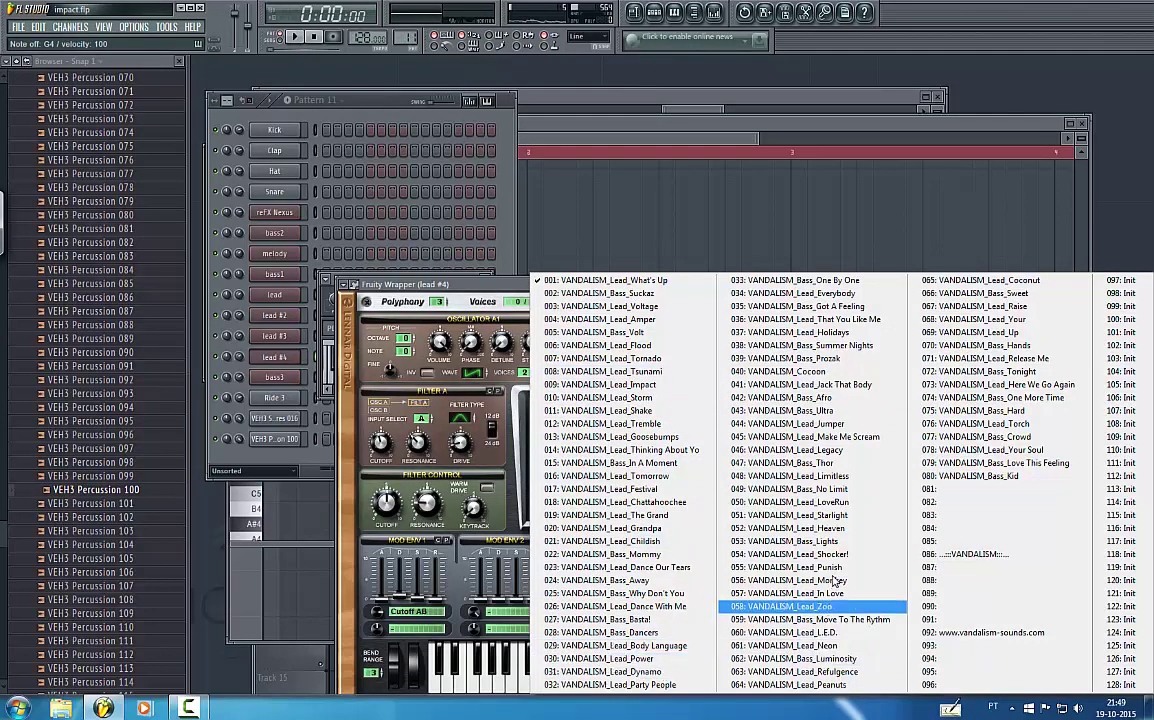
left_click(800, 593)
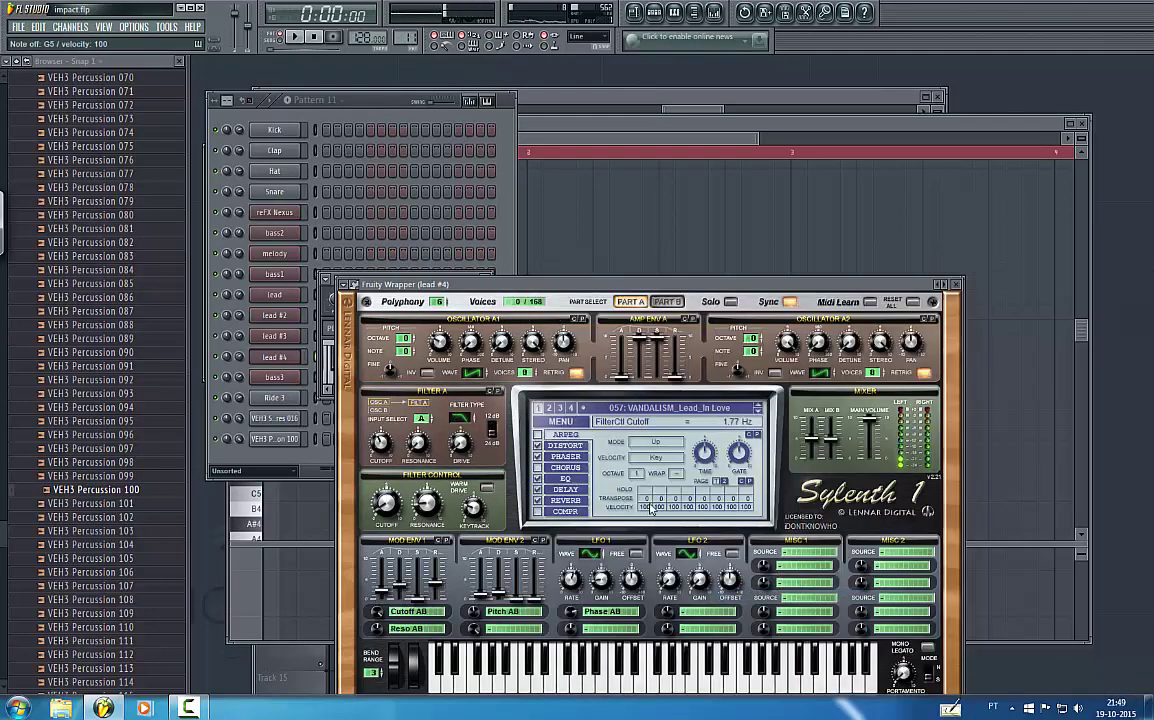
- Open the piano roll of lead #4 in Pattern 11
left_click(292, 457)
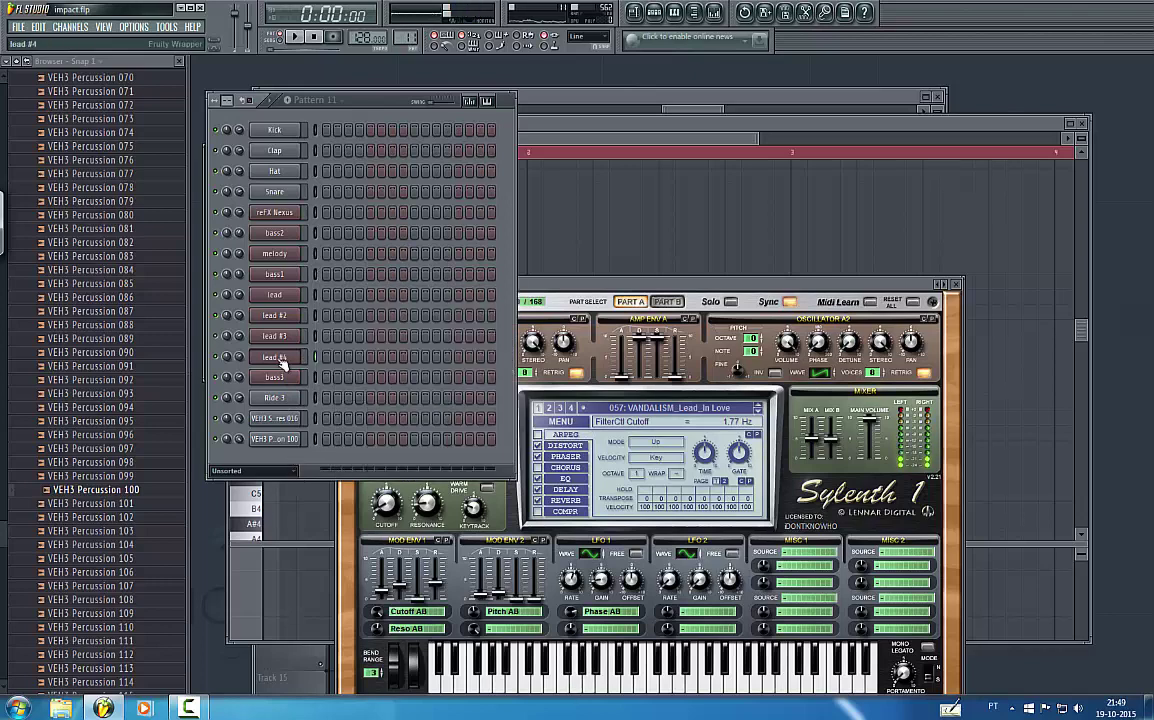
right_click(280, 360)
left_click(318, 372)
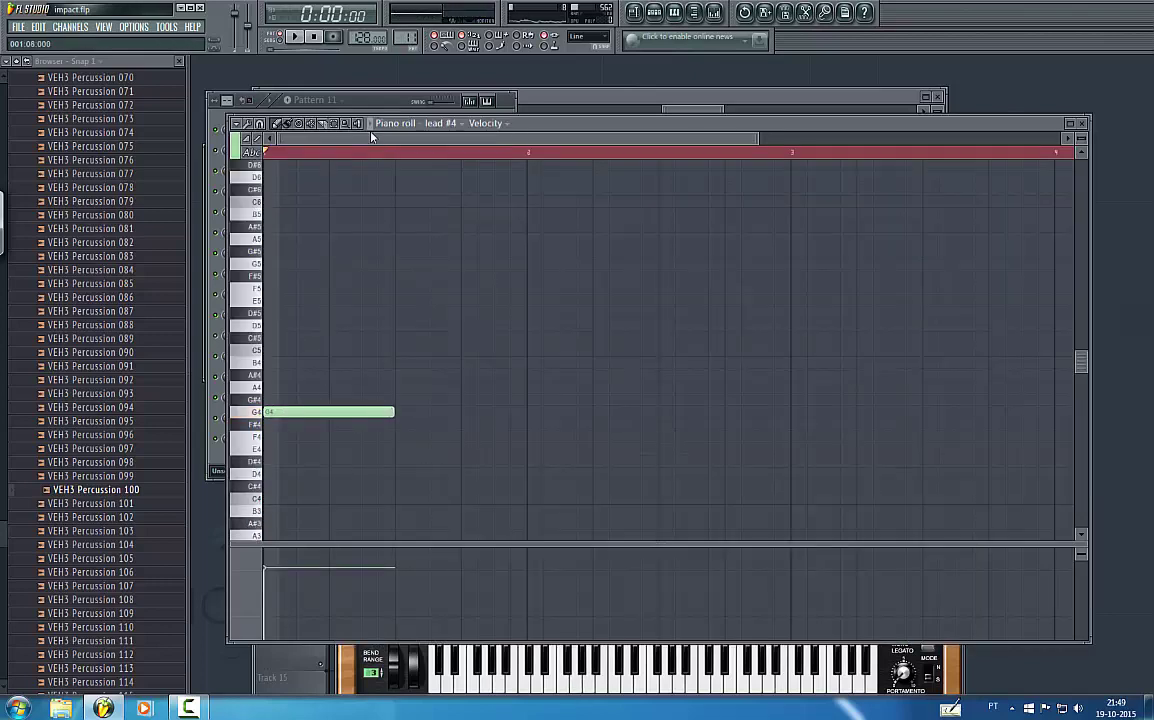
- Audition a G4 note at different start positions on lead #4 and delete it
key("space")
left_click_drag(335, 412, 468, 412)
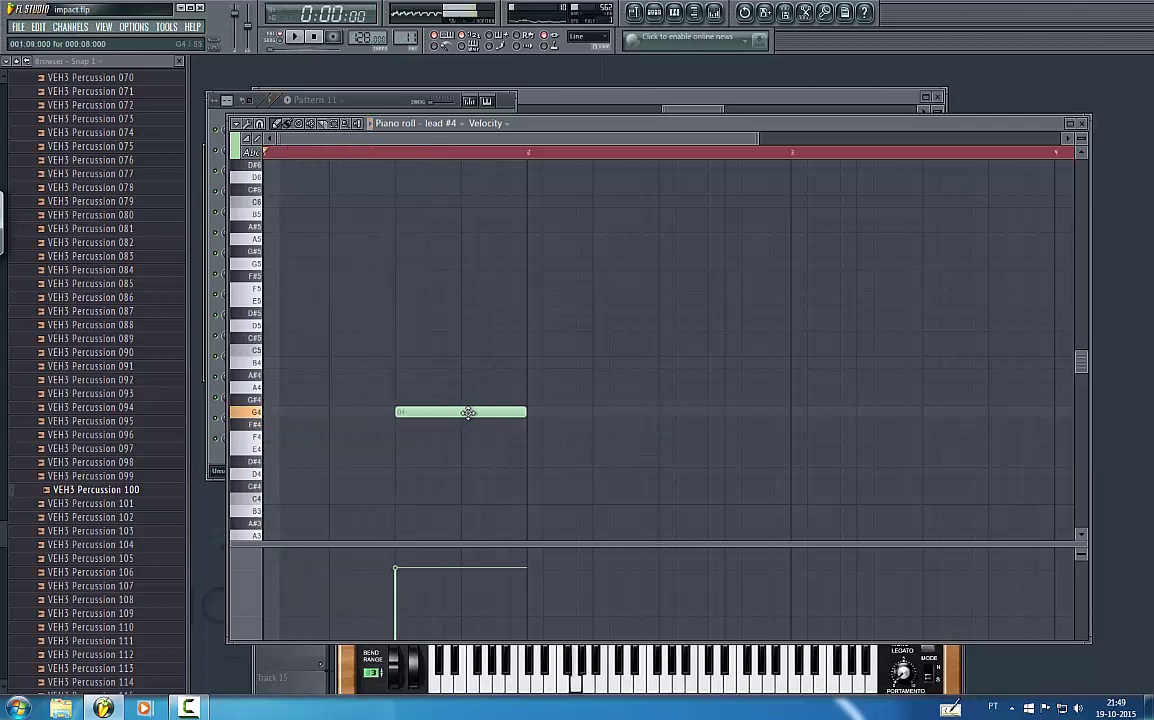
key("space")
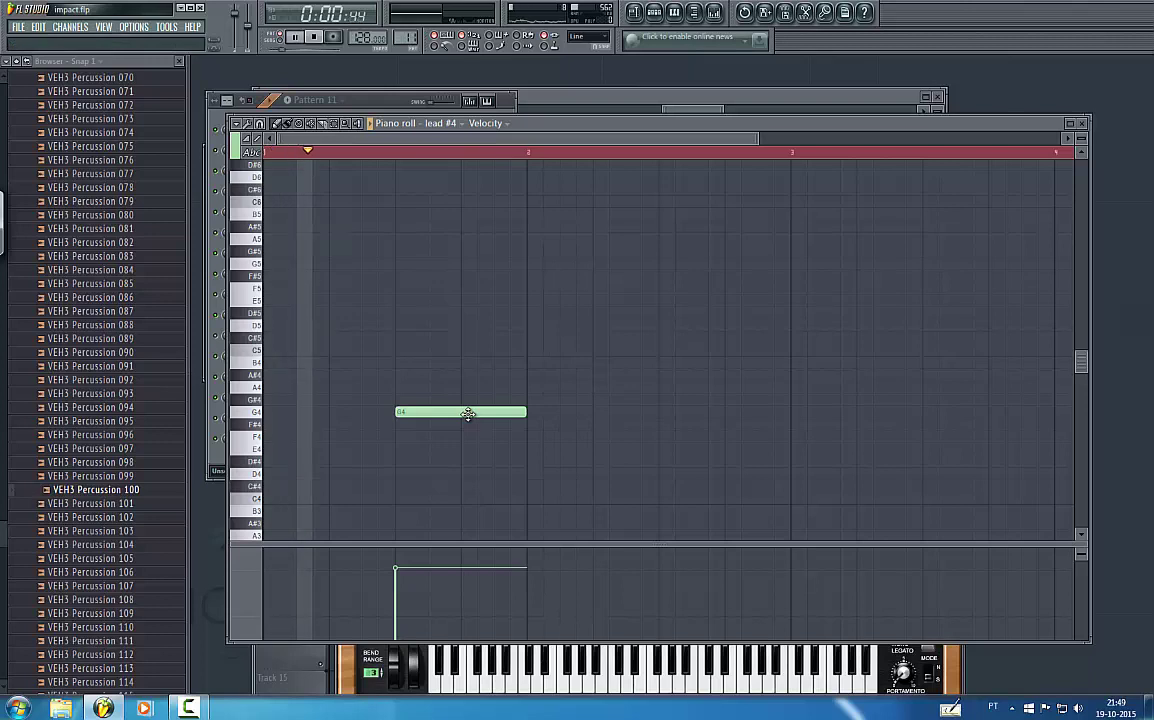
key("space")
key("space")
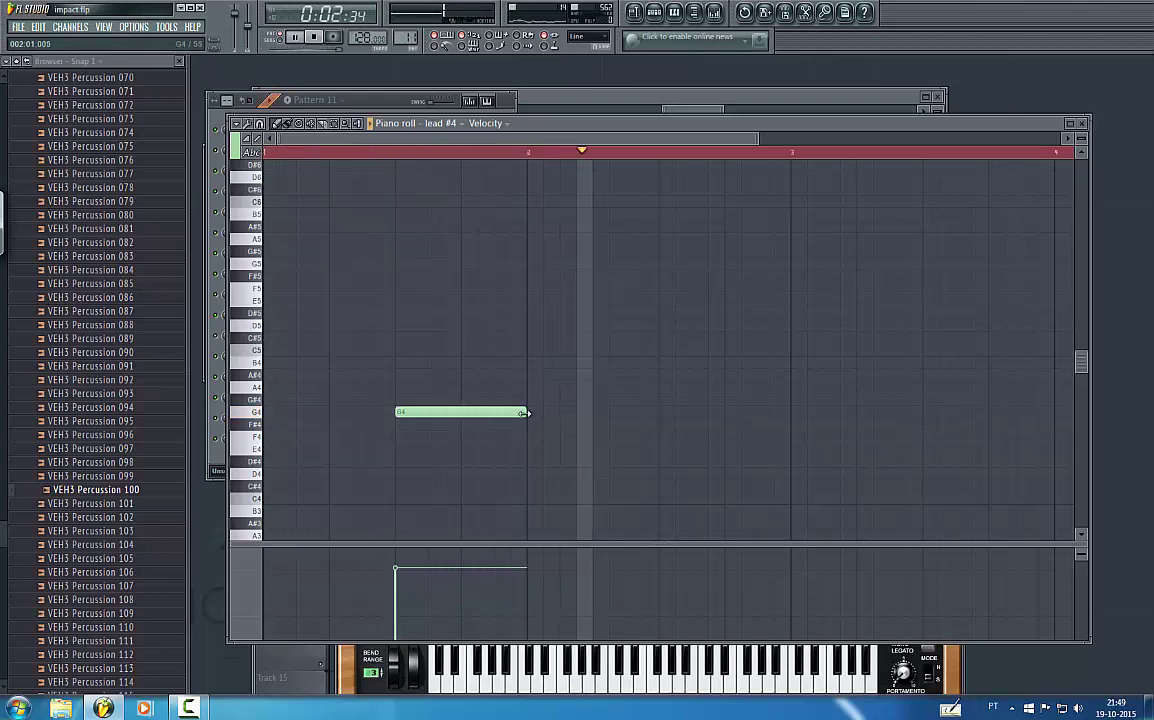
key("space")
left_click_drag(502, 412, 544, 409)
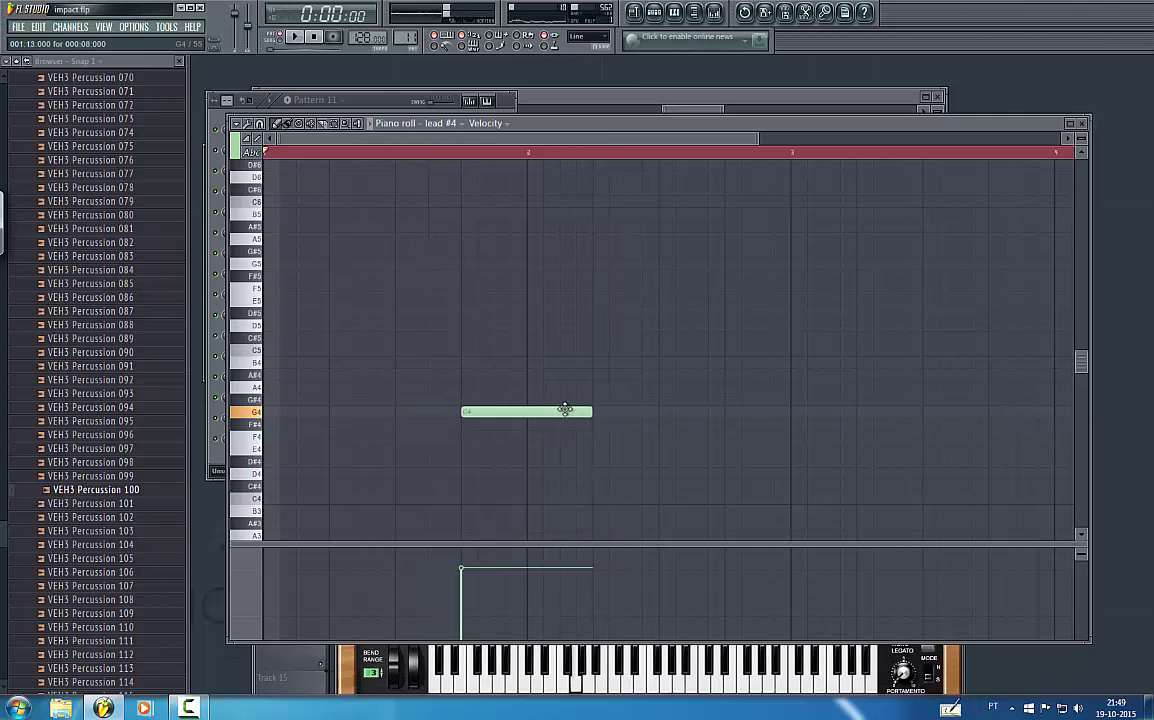
key("space")
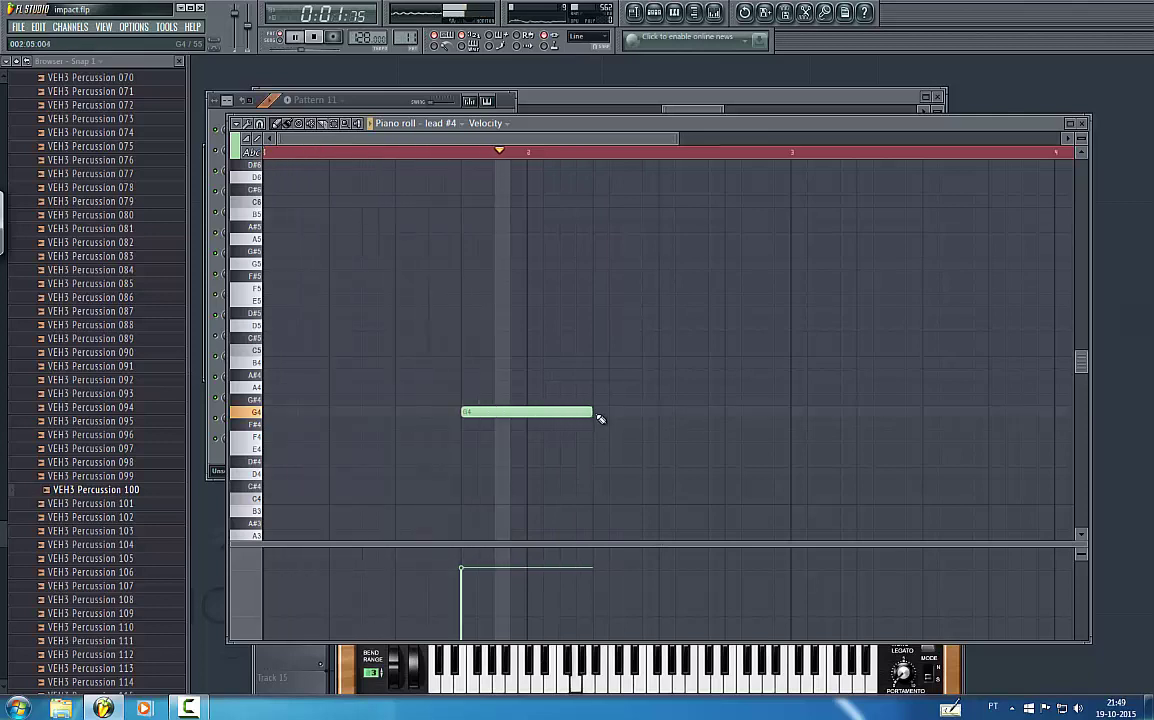
key("space")
left_click_drag(564, 412, 343, 205)
right_click(345, 207)
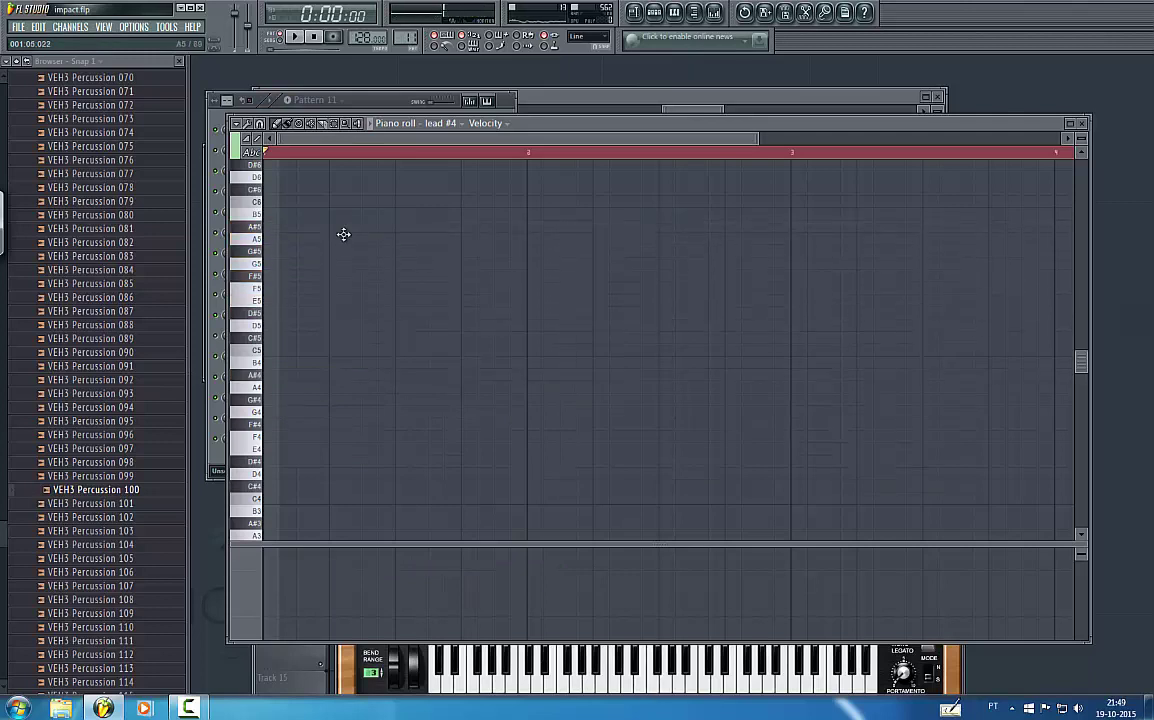
- Paste the copied lead melody into lead #4 in Pattern 11 and audition it
key("space")
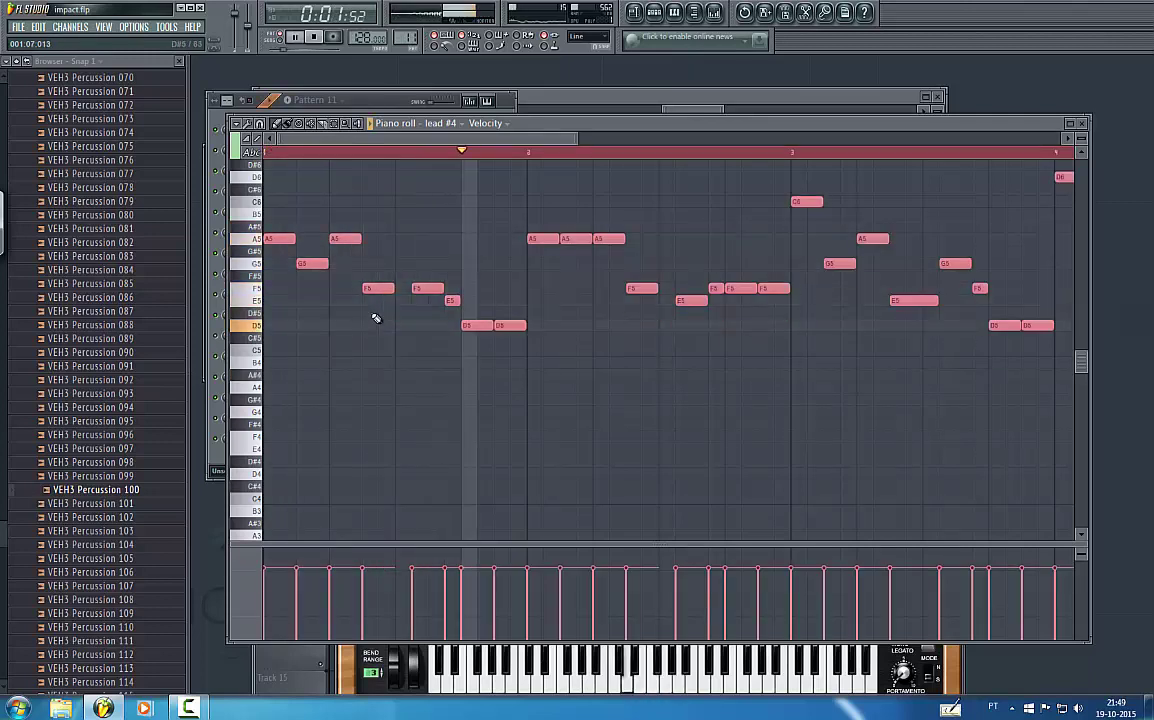
left_click(379, 104)
key("space")
- Open the channel settings of lead #4 and the mixer, and route the channel to Insert 10
left_click(278, 357)
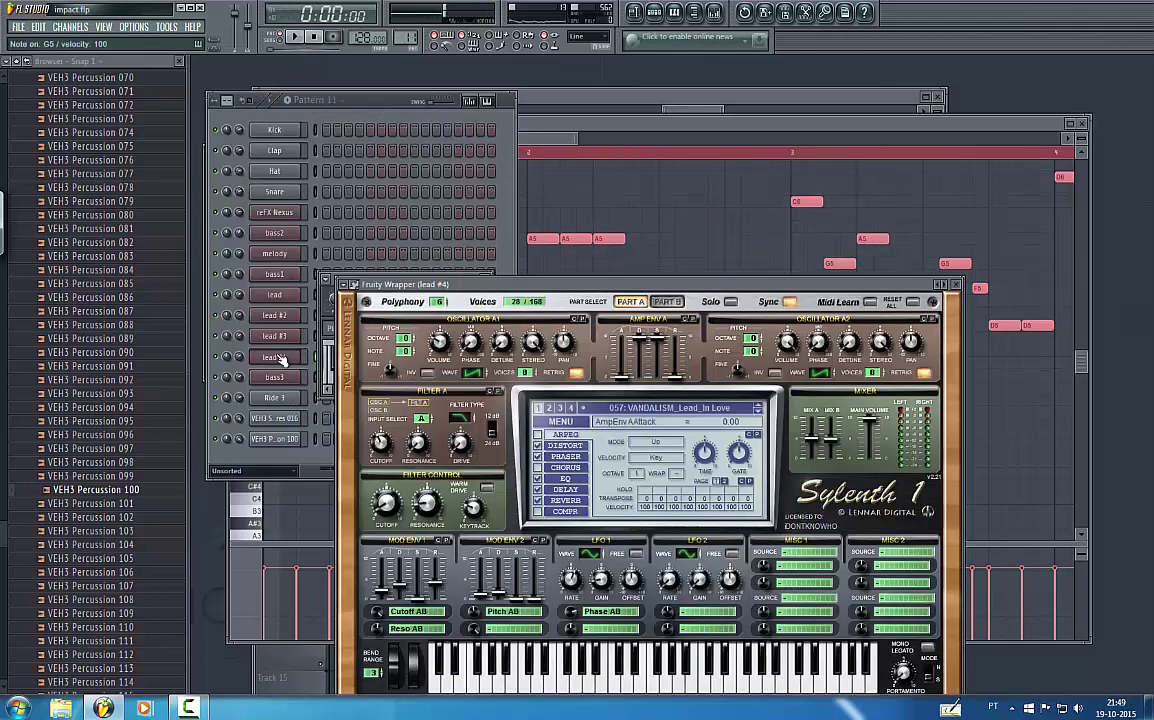
left_click(328, 296)
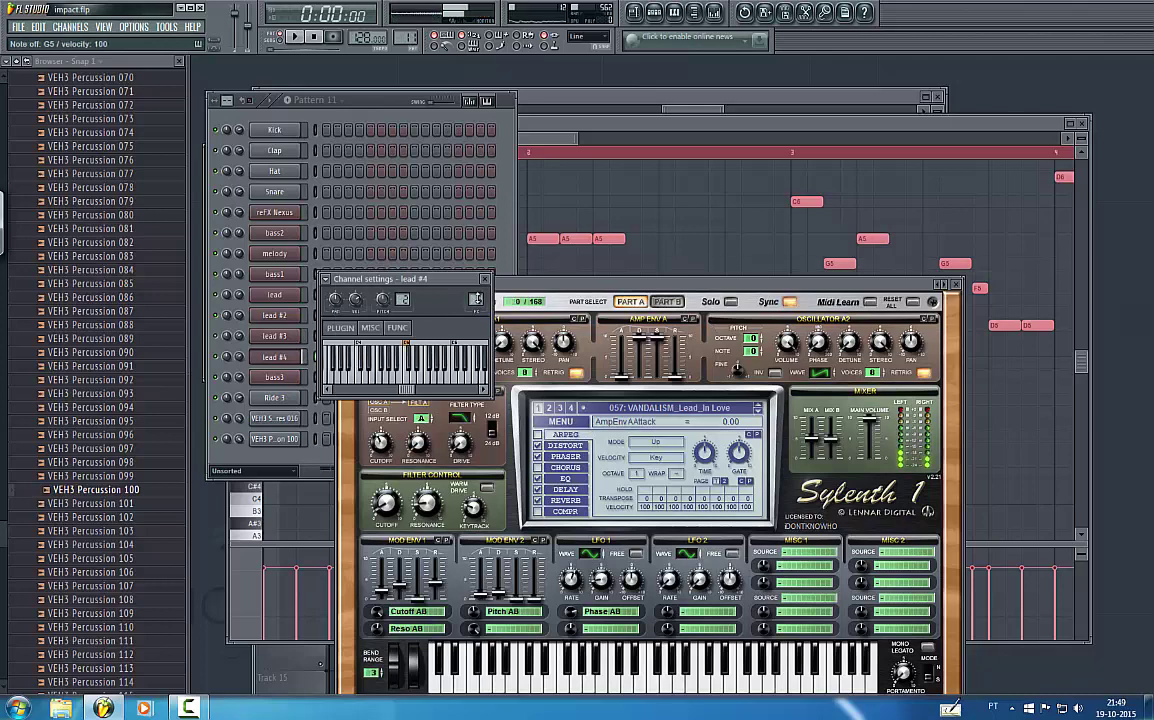
left_click(714, 14)
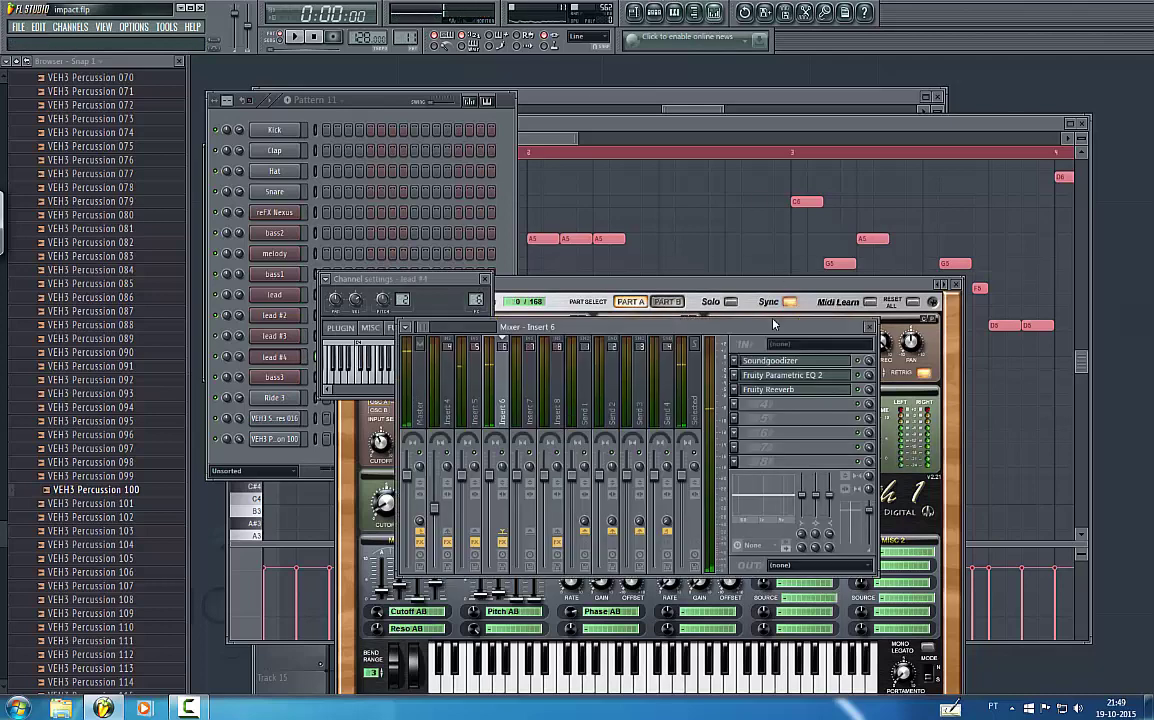
left_click(476, 299)
left_click_drag(476, 299, 480, 279)
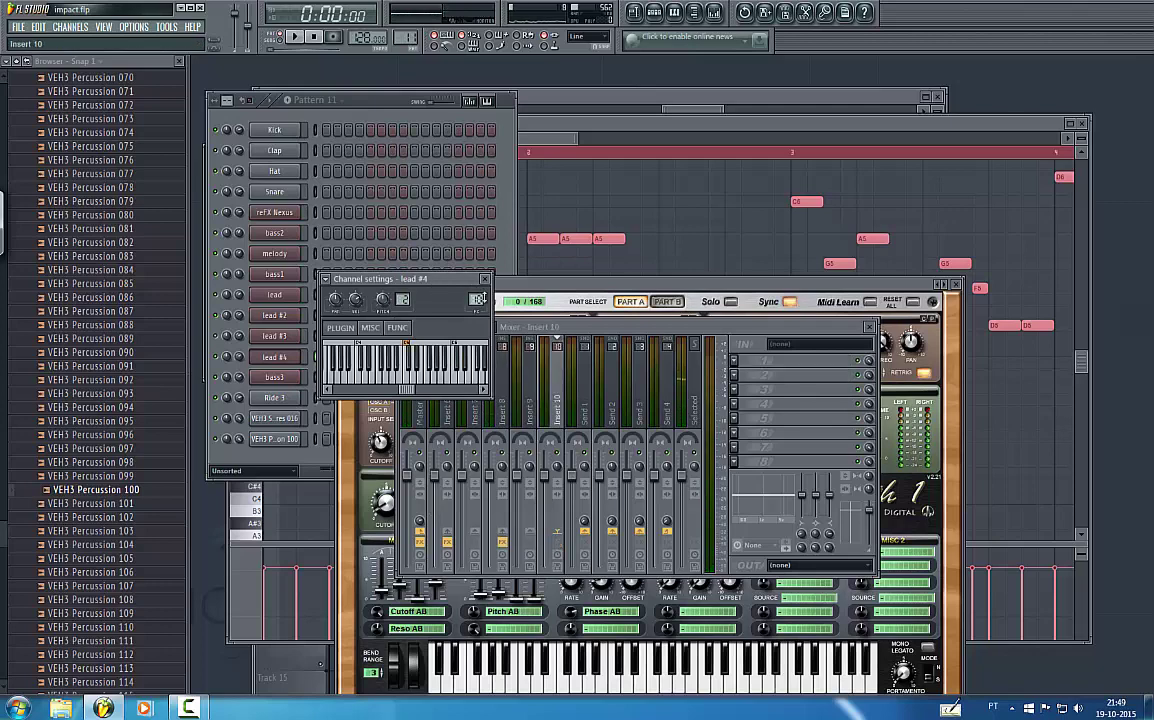
- Add Soundgoodizer to the first effect slot of Insert 10
left_click(735, 361)
left_click(733, 361)
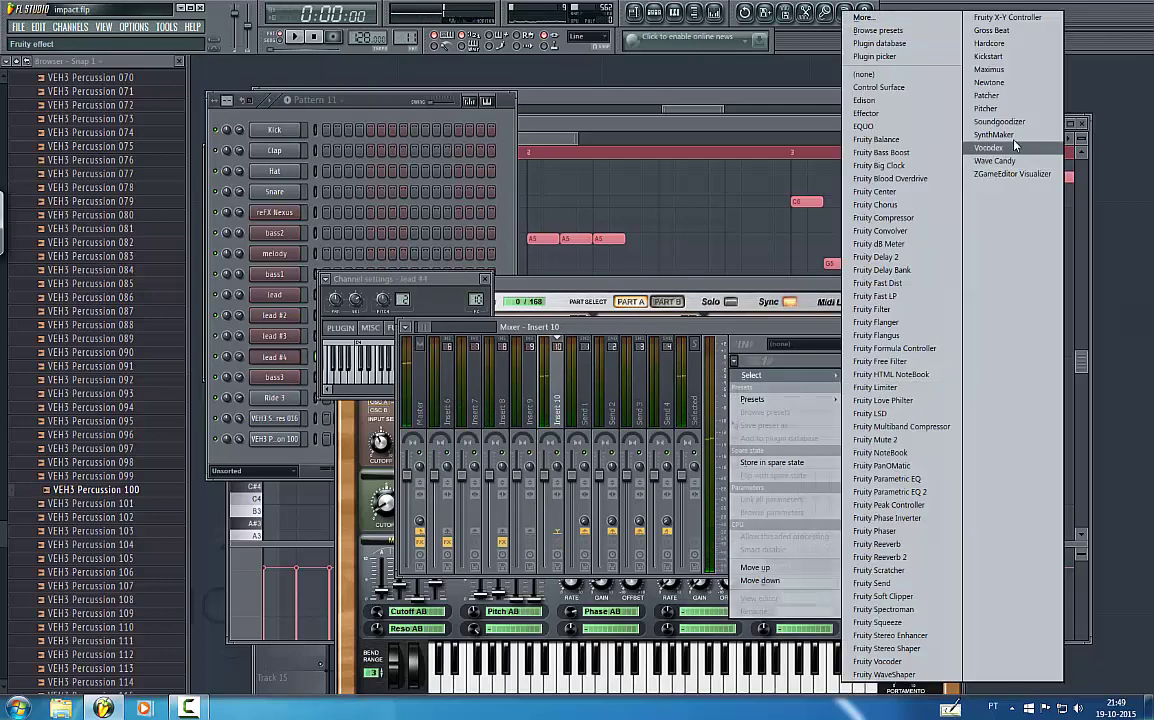
left_click(975, 122)
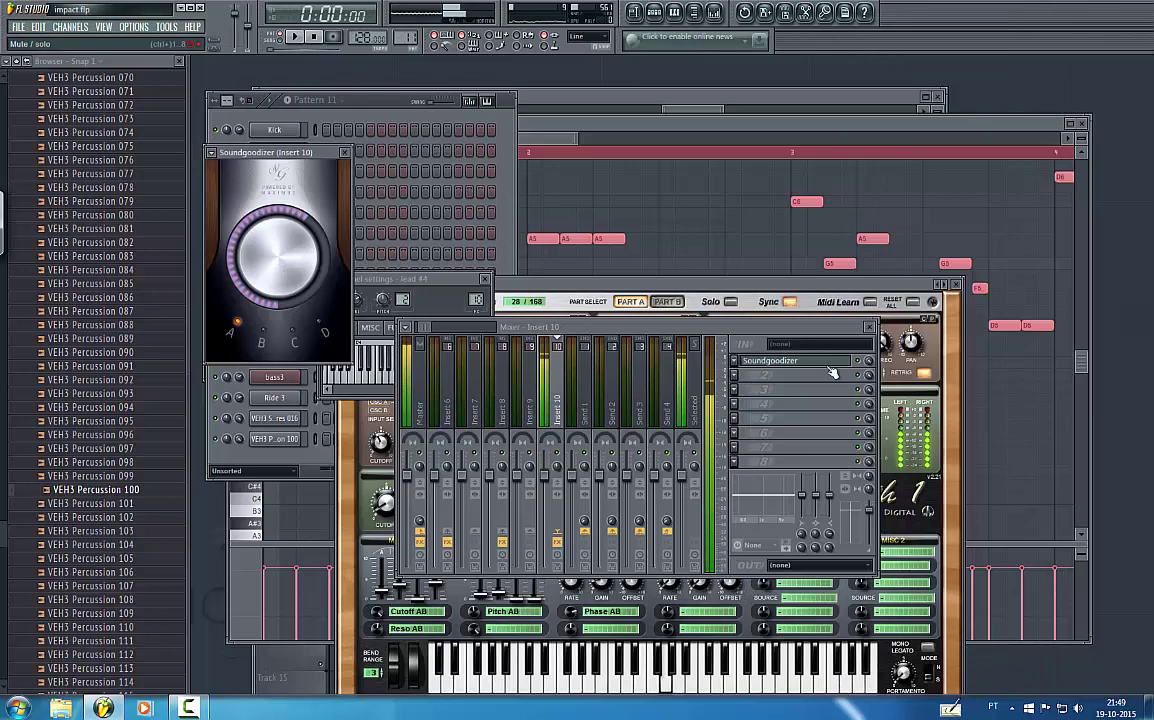
- Add Fruity Parametric EQ 2 to Insert 10's second slot and pull band 1 down to cut the low frequencies
left_click(735, 374)
left_click(840, 449)
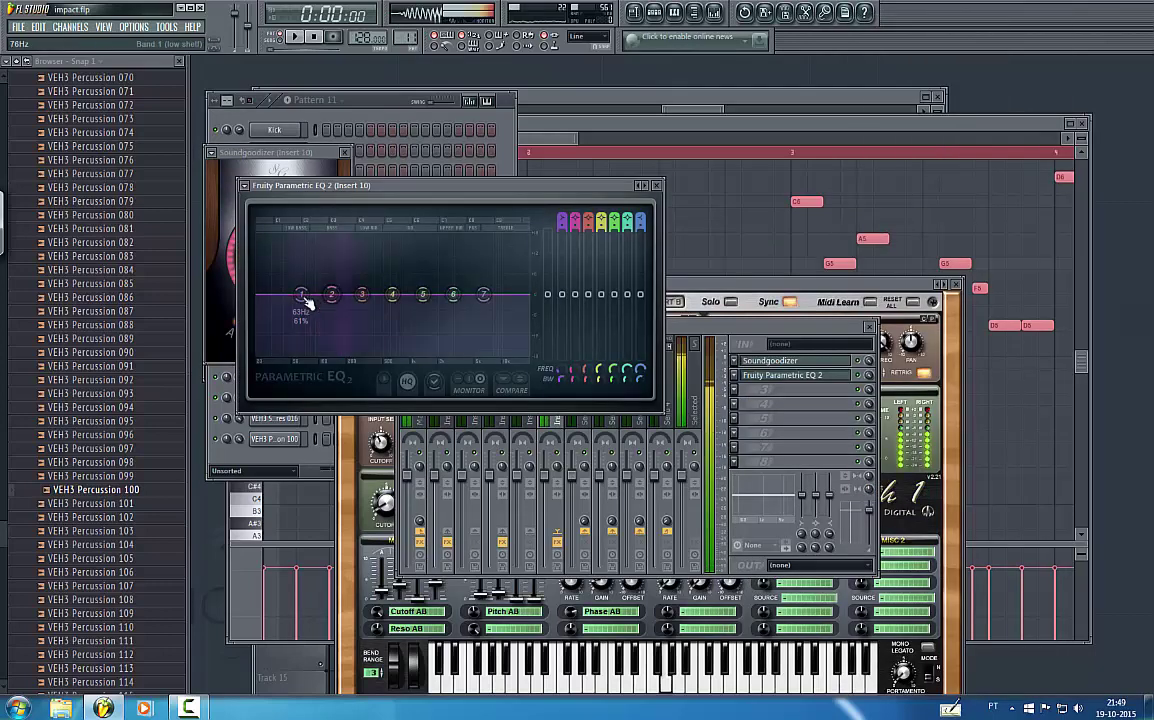
left_click_drag(301, 294, 320, 355)
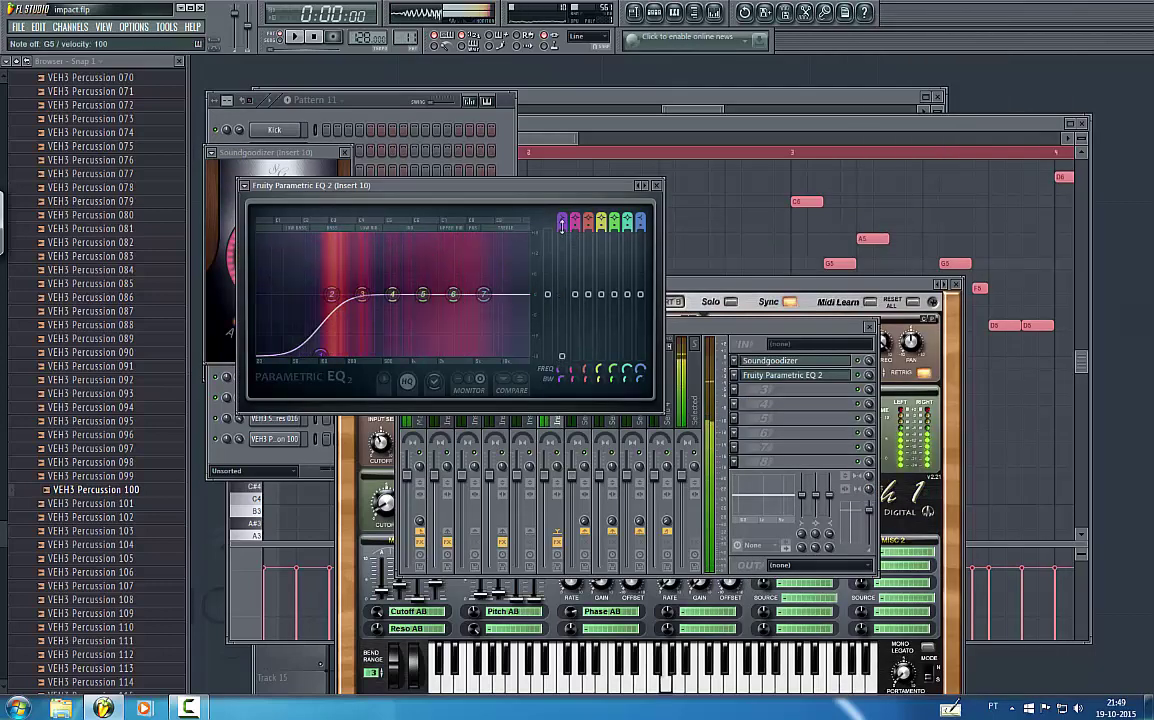
- Raise bands 6 and 7 of Insert 10's parametric EQ to boost the high frequencies
left_click_drag(484, 294, 456, 275)
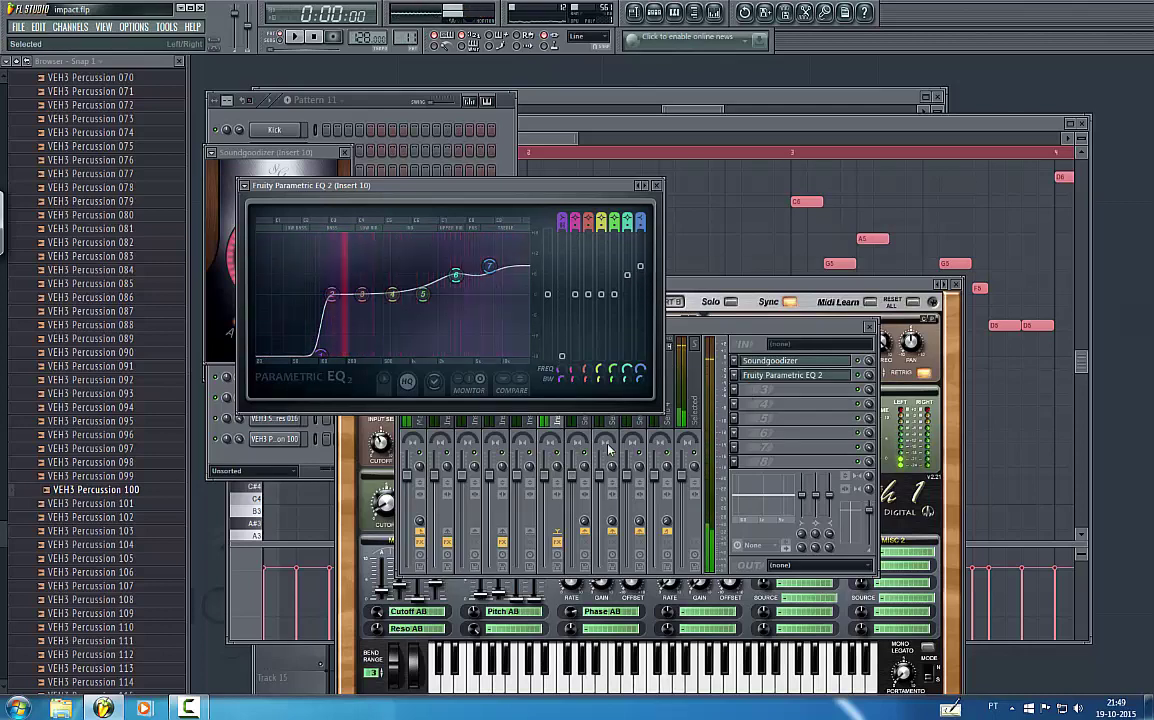
- Switch off the delay in lead #4's Sylenth1 and set the filter control cutoff to 2.35 Hz
left_click(343, 517)
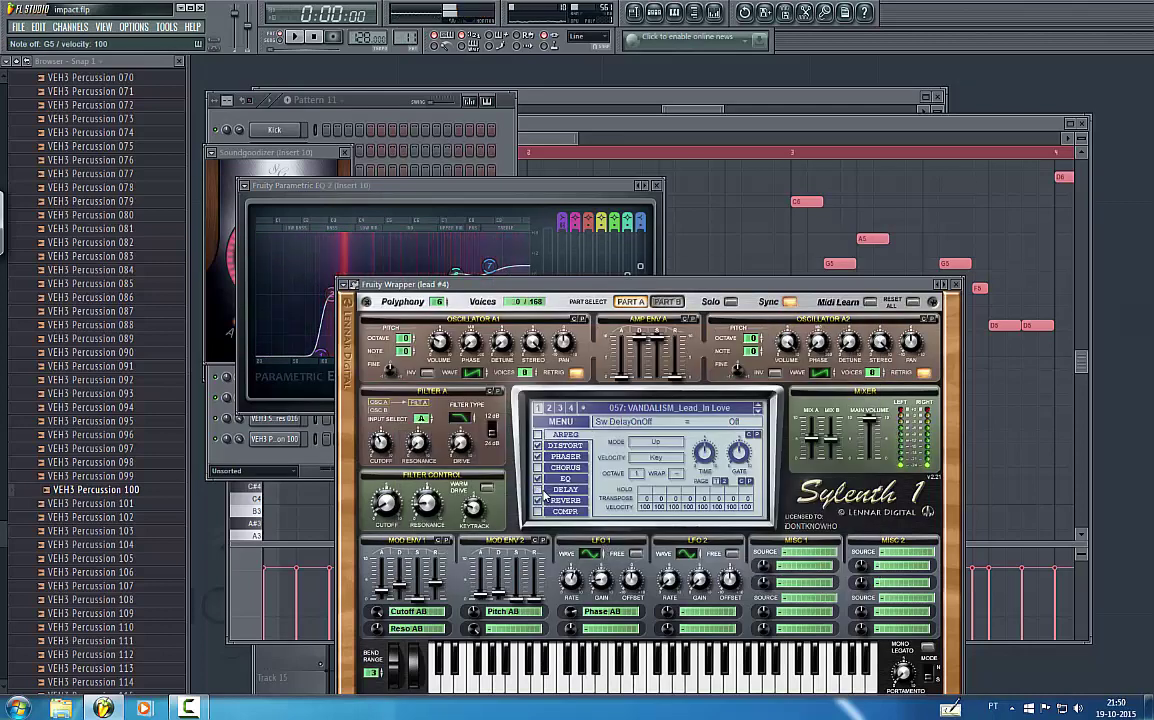
key("b")
mouse_move(390, 503)
left_mouse_down()
mouse_move(397, 459)
mouse_move(383, 508)
left_mouse_up()
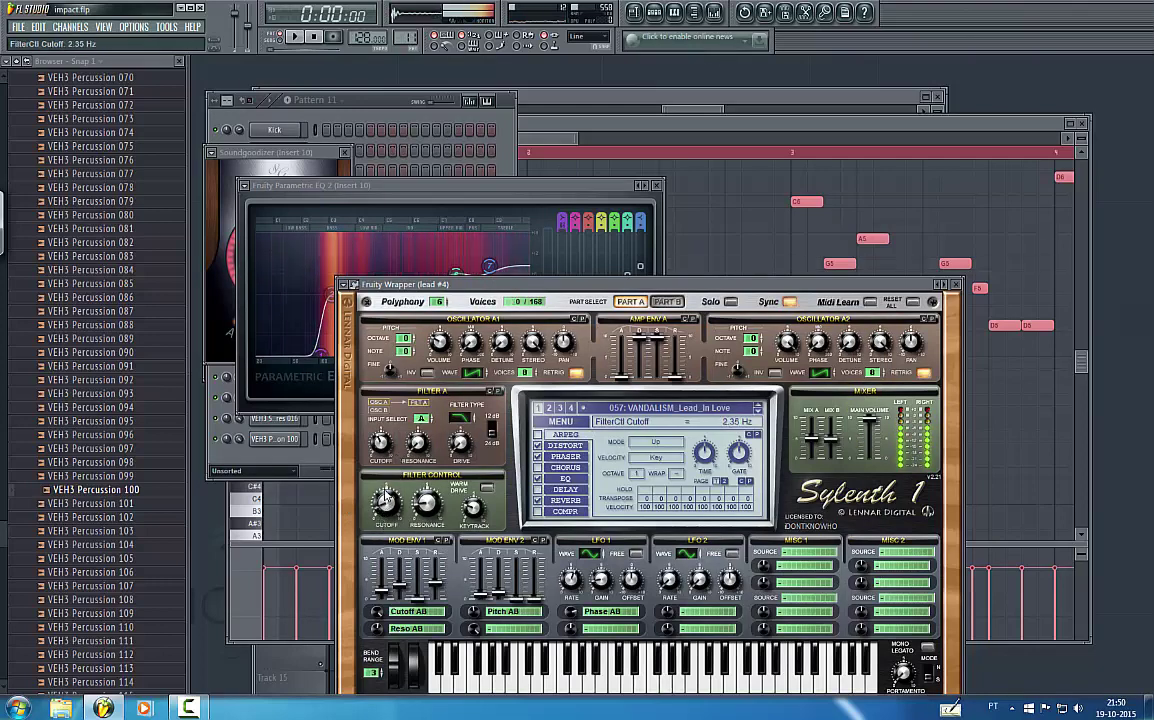
- Add Fruity Reeverb 2 to Insert 10's third slot, raising its dry and early-reflection levels and lowering the wet level
key("F9")
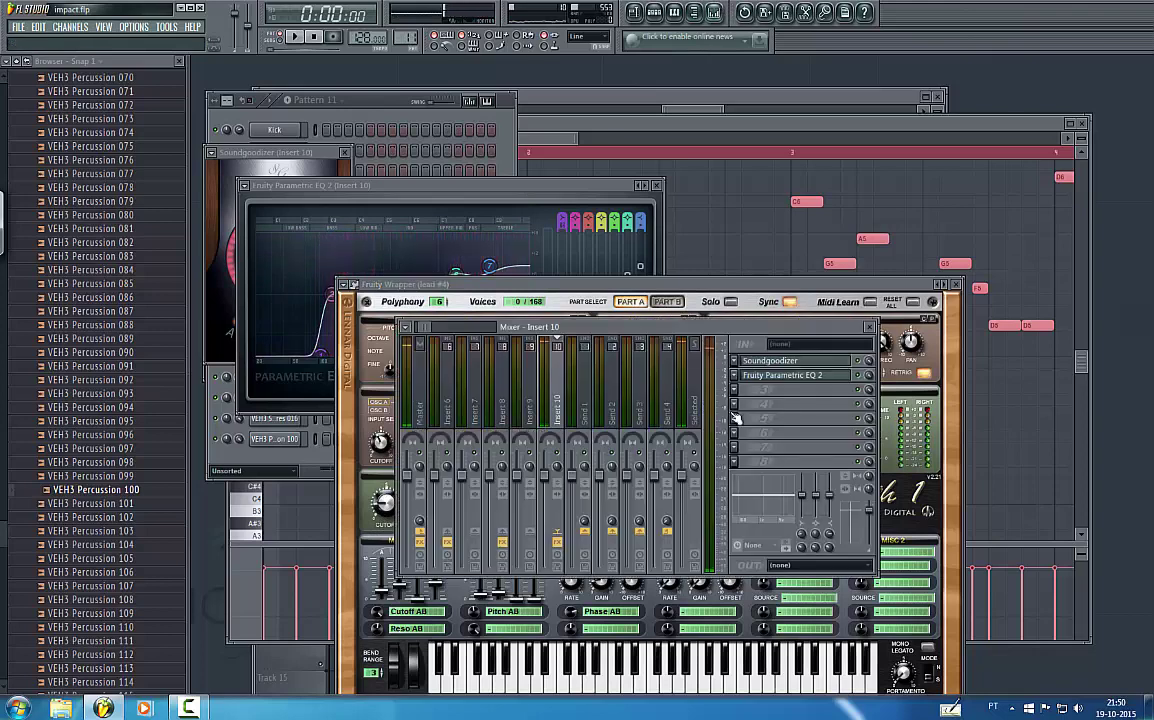
left_click(736, 391)
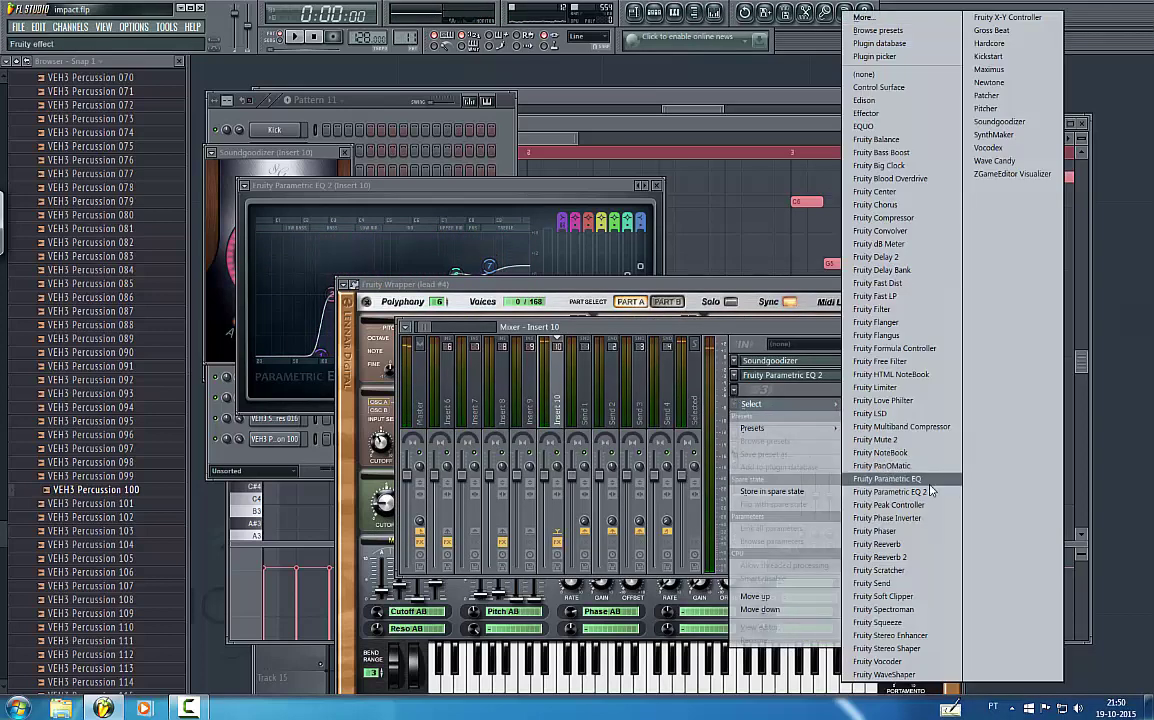
left_click(880, 557)
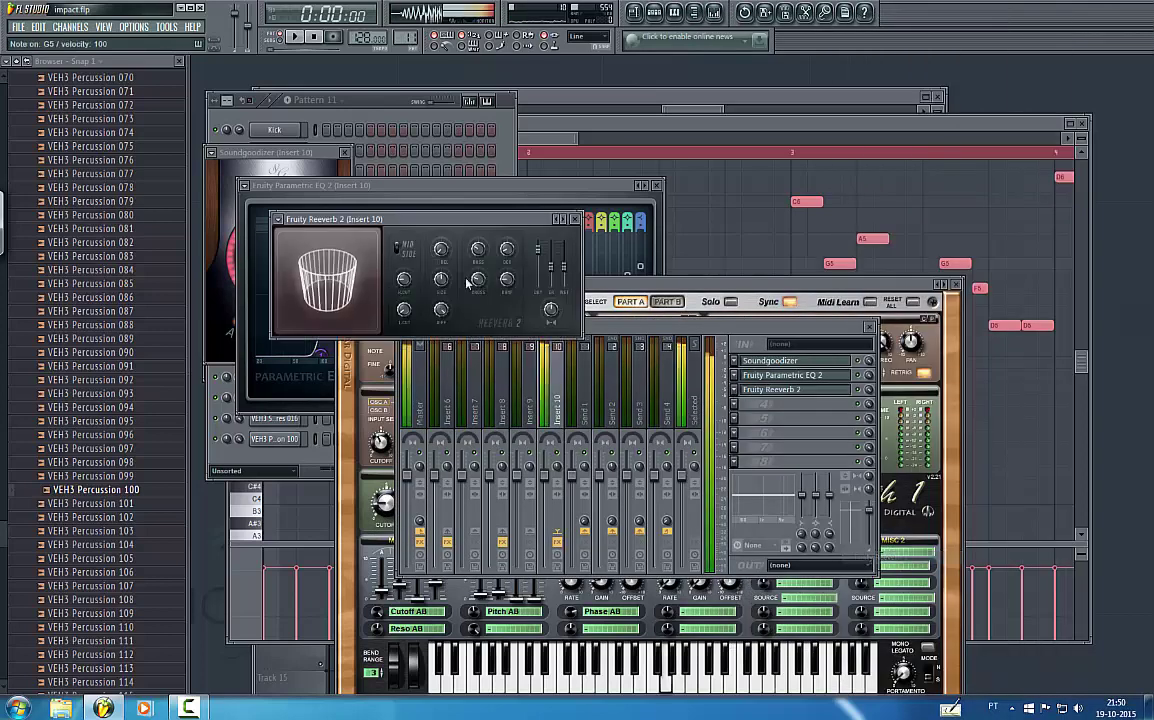
left_click_drag(553, 263, 551, 257)
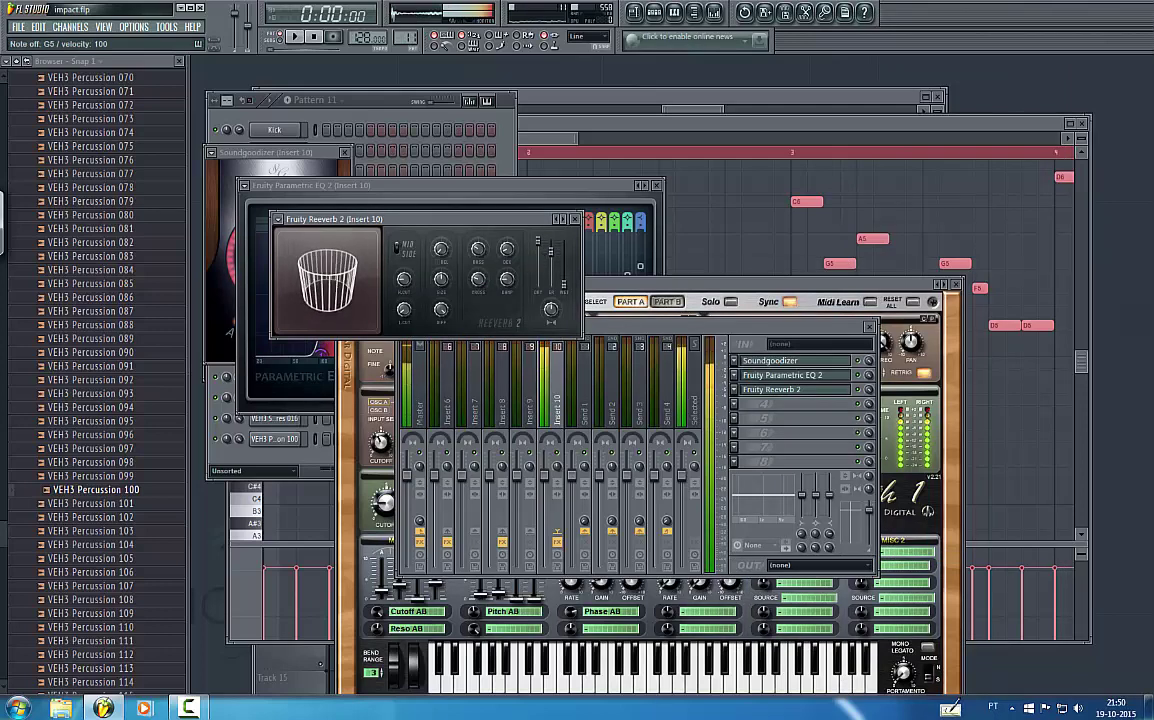
- Add Gross Beat to Insert 10's fourth slot and add points to shape its Empty time envelope
left_click(737, 405)
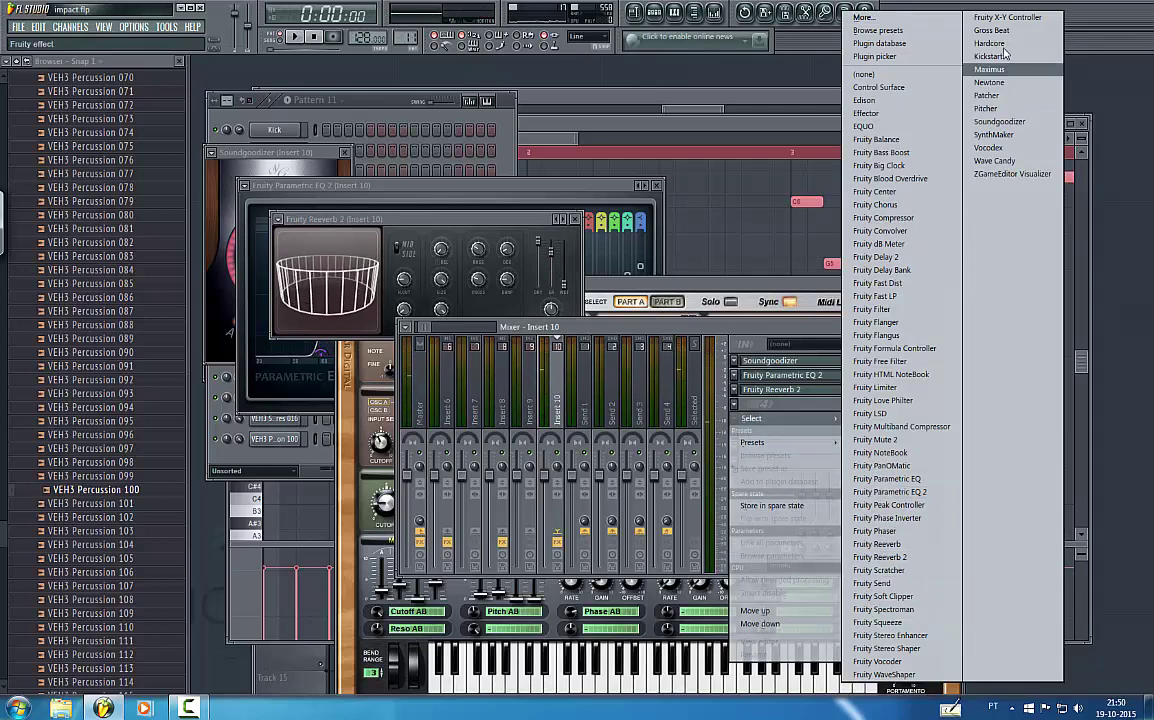
left_click(992, 31)
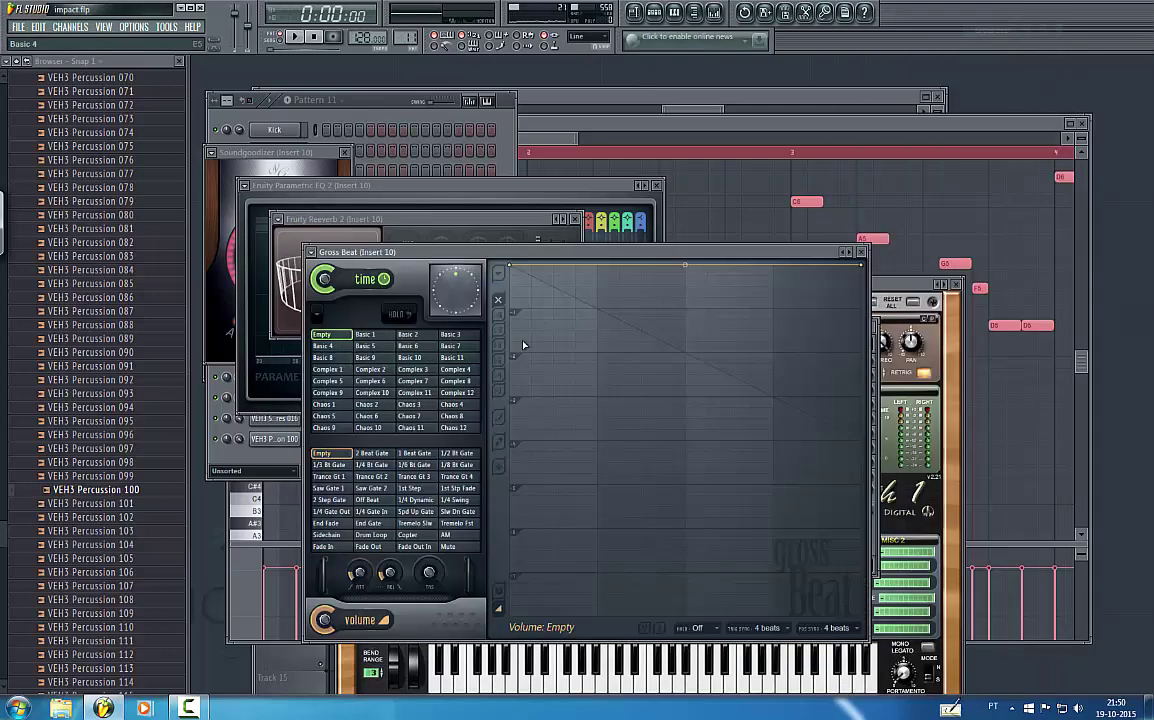
right_click(541, 267)
left_click(563, 302)
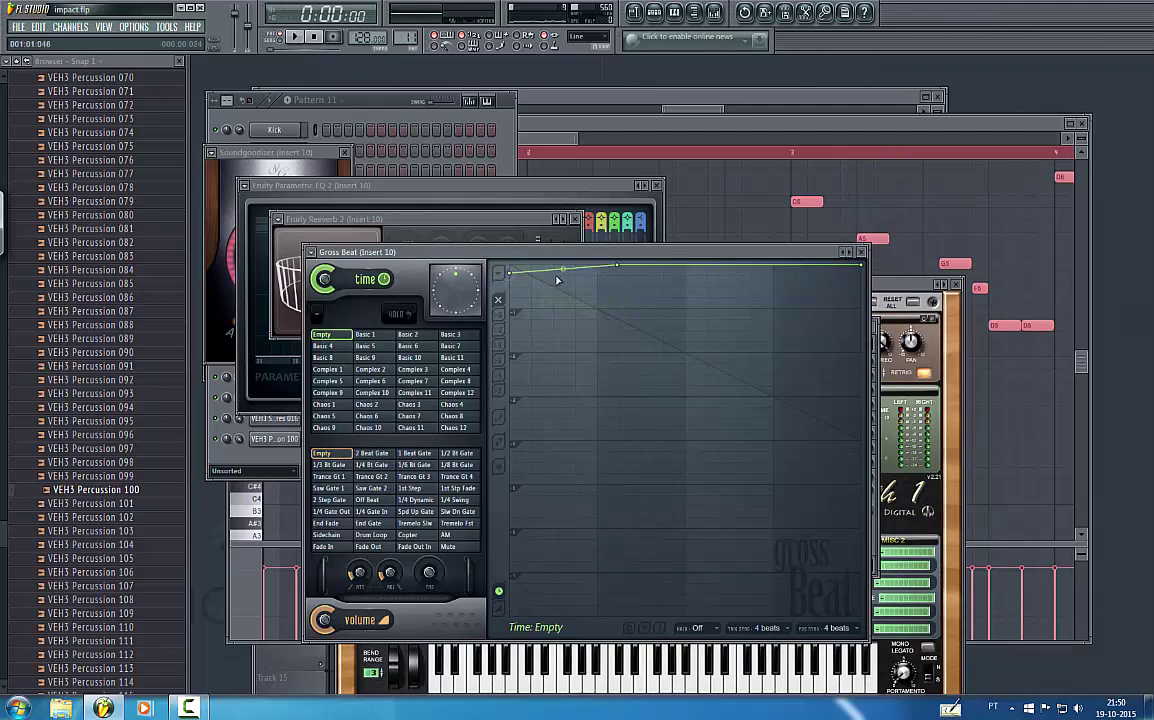
- Replace the whole lead #4 melody in the piano roll with a single A4 note at the pattern start and audition it
left_click(549, 152)
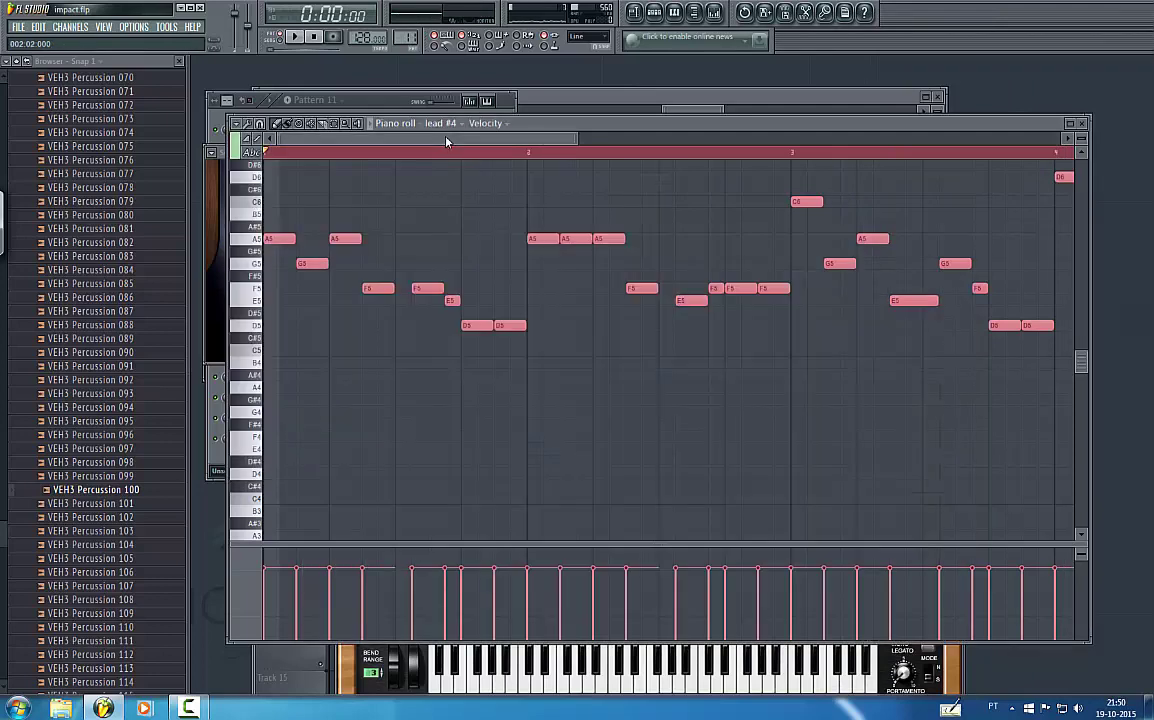
key("ctrl+a")
key("Delete")
left_click(272, 226)
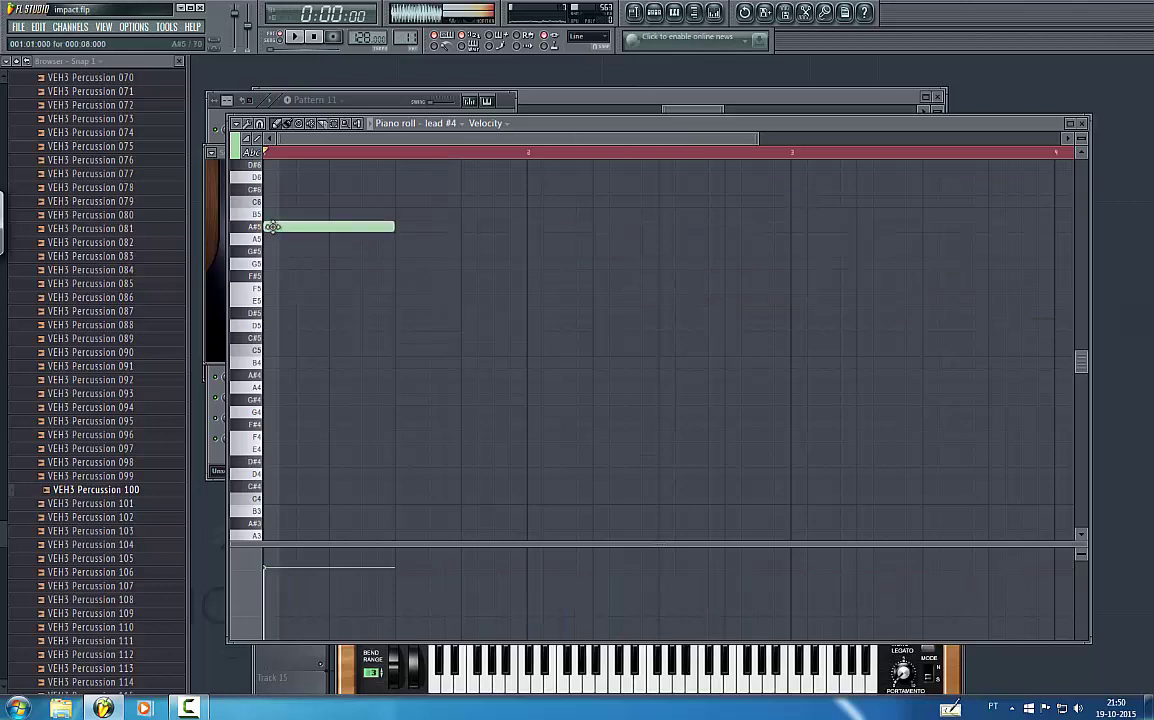
left_click_drag(279, 236, 262, 388)
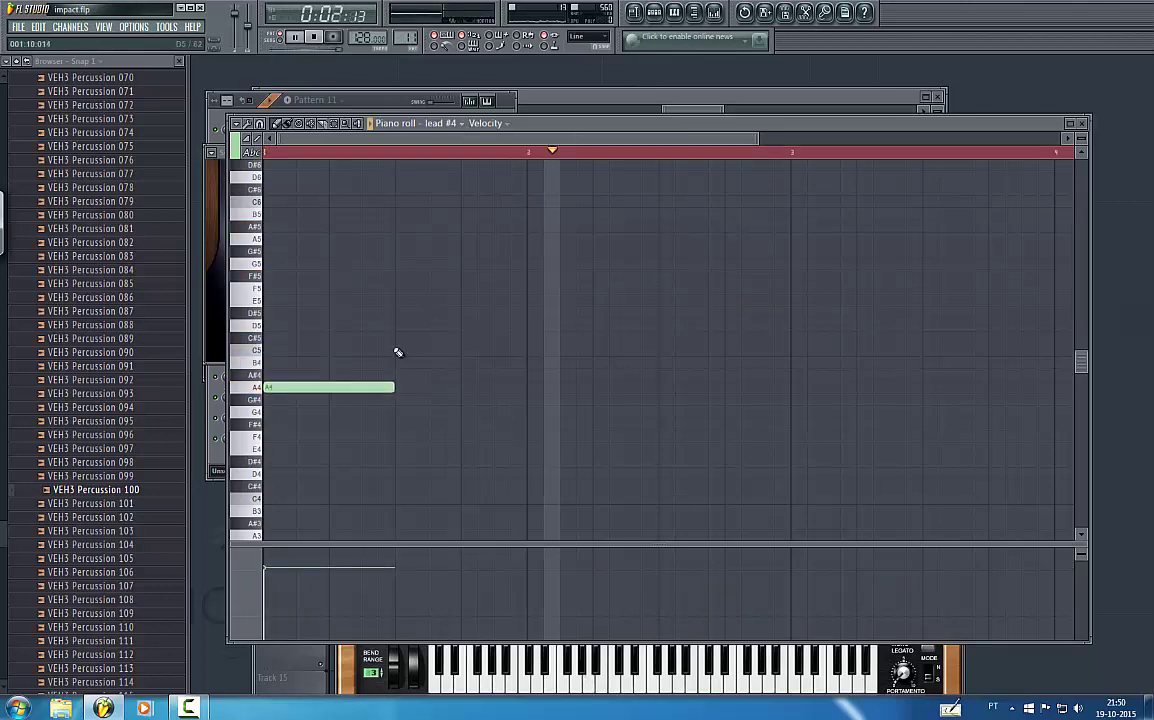
key("space")
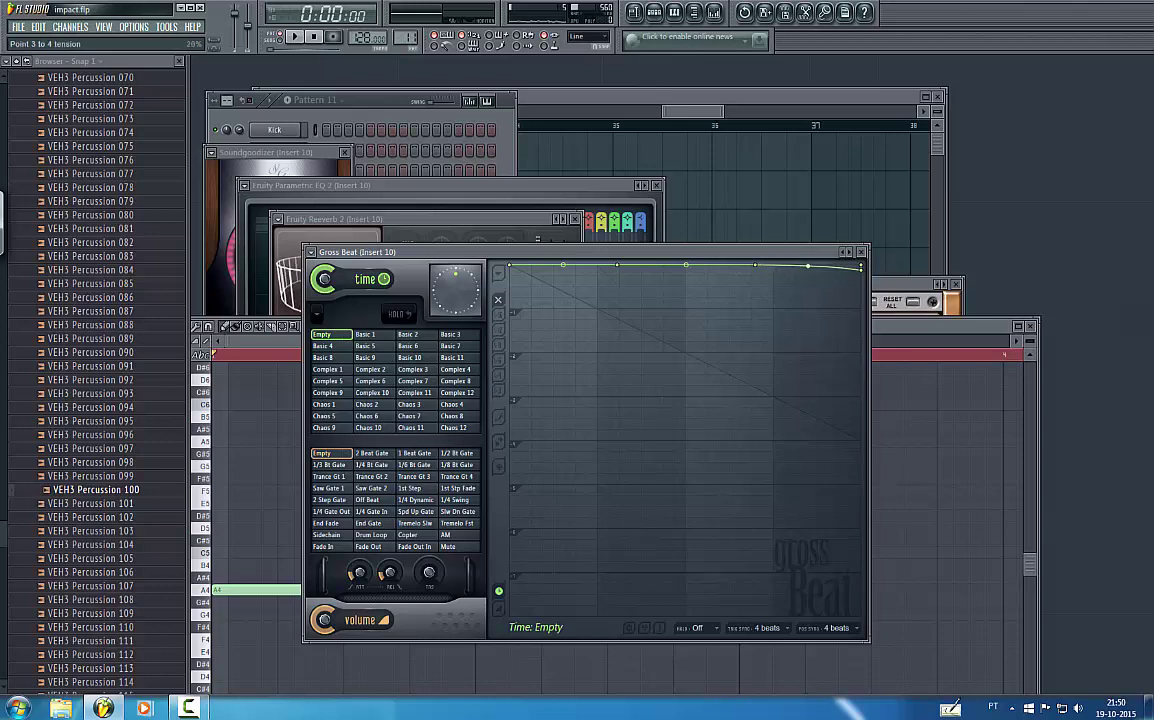
- Shift the A4 note along bar 1 to start on step 10, auditioning it while moving
left_click(924, 332)
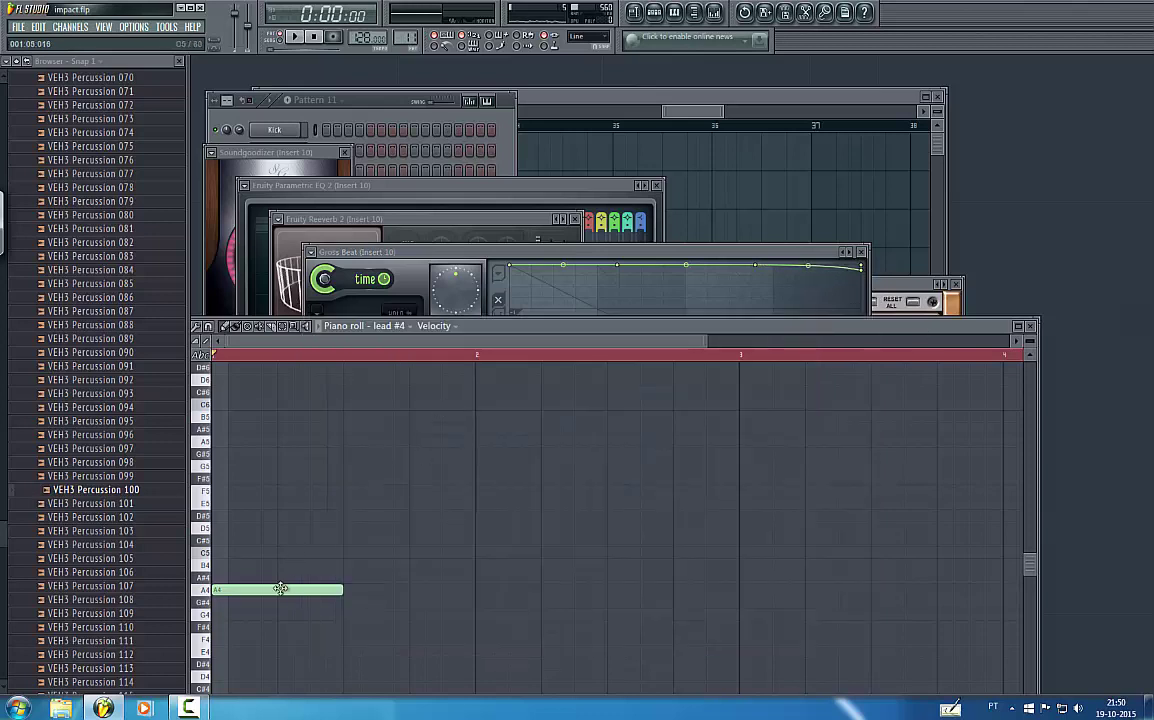
left_click_drag(285, 589, 485, 590)
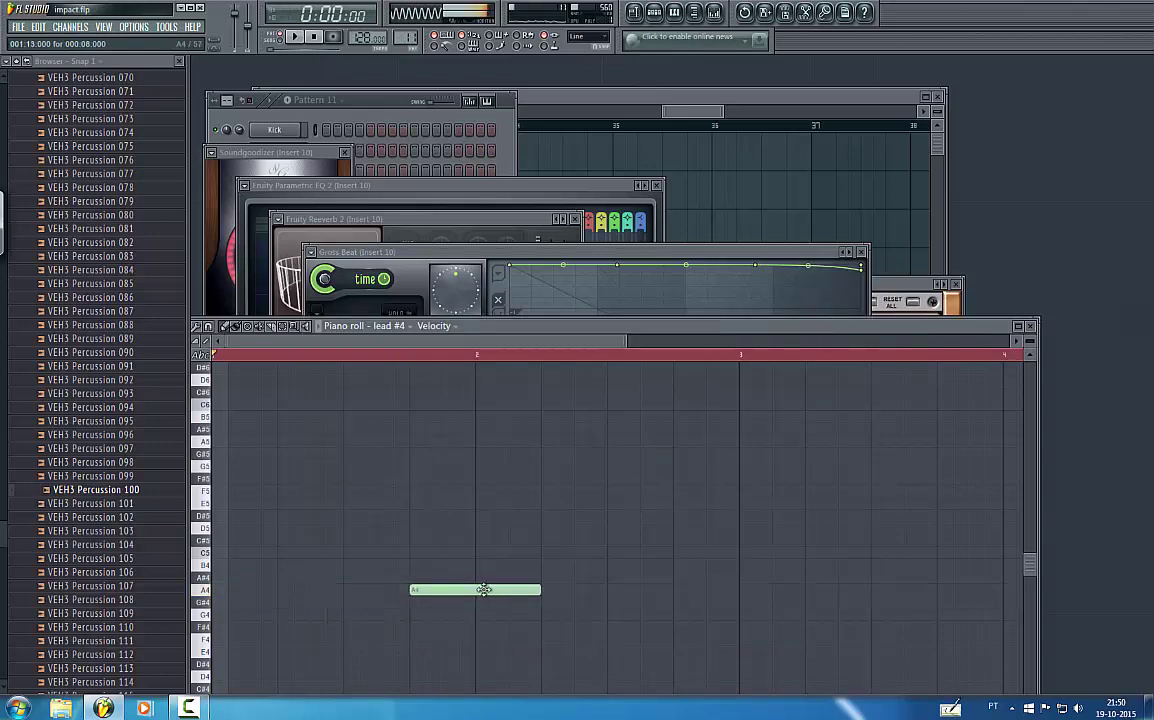
key("space")
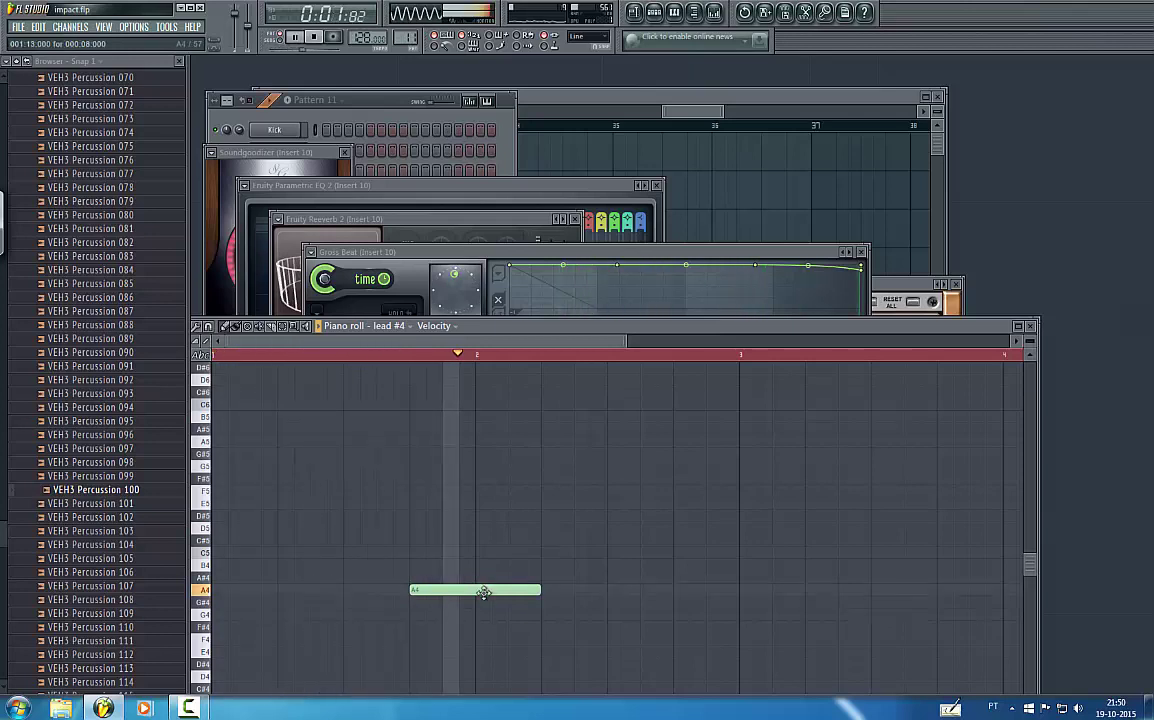
left_click_drag(483, 592, 454, 592)
key("space")
scroll(431, 591, "down", 3)
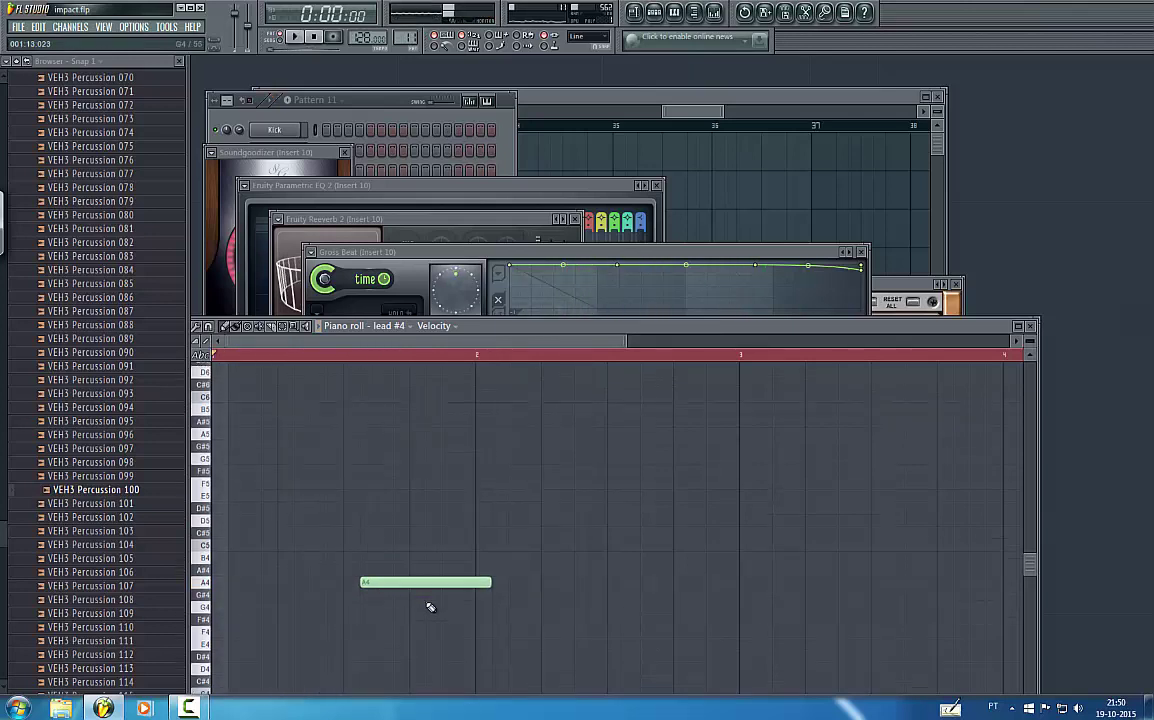
- Change lead #4's Sylenth1 preset to 059: VANDALISM_Bass_Move To The Rythm and audition the pattern
left_click(378, 117)
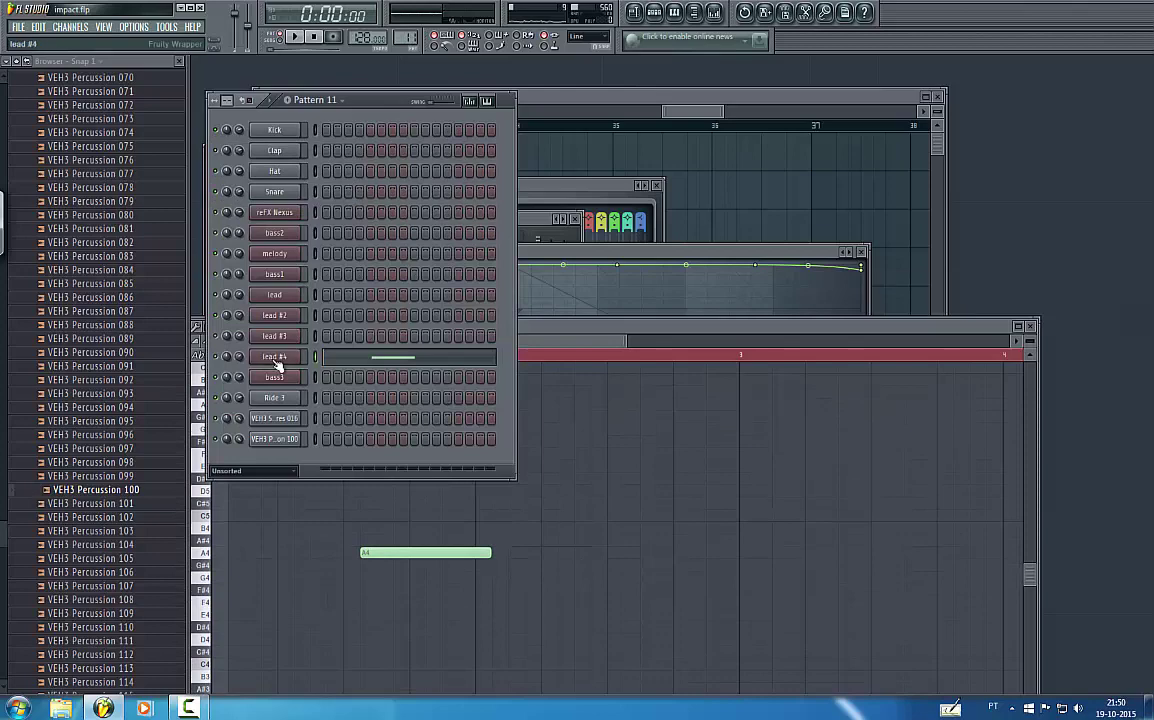
left_click(274, 357)
left_click(761, 410)
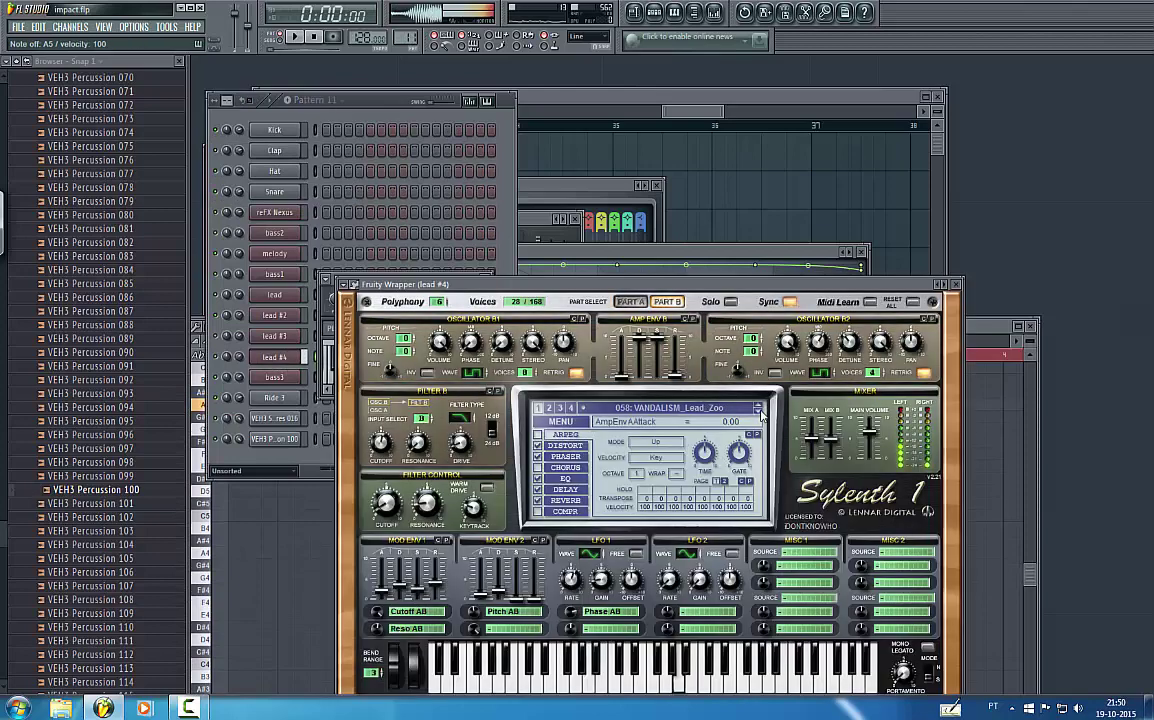
left_click(761, 410)
key("space")
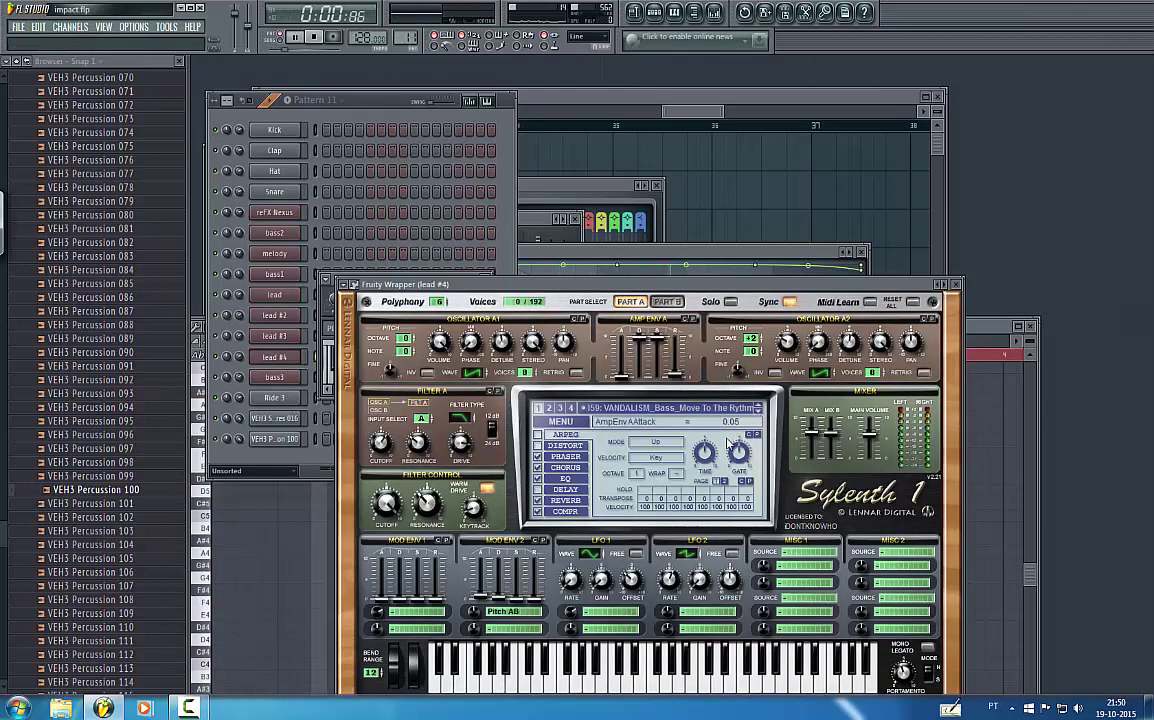
- Move the A4 note to step 11 of bar 1 and shorten it to four steps during playback
left_click(988, 320)
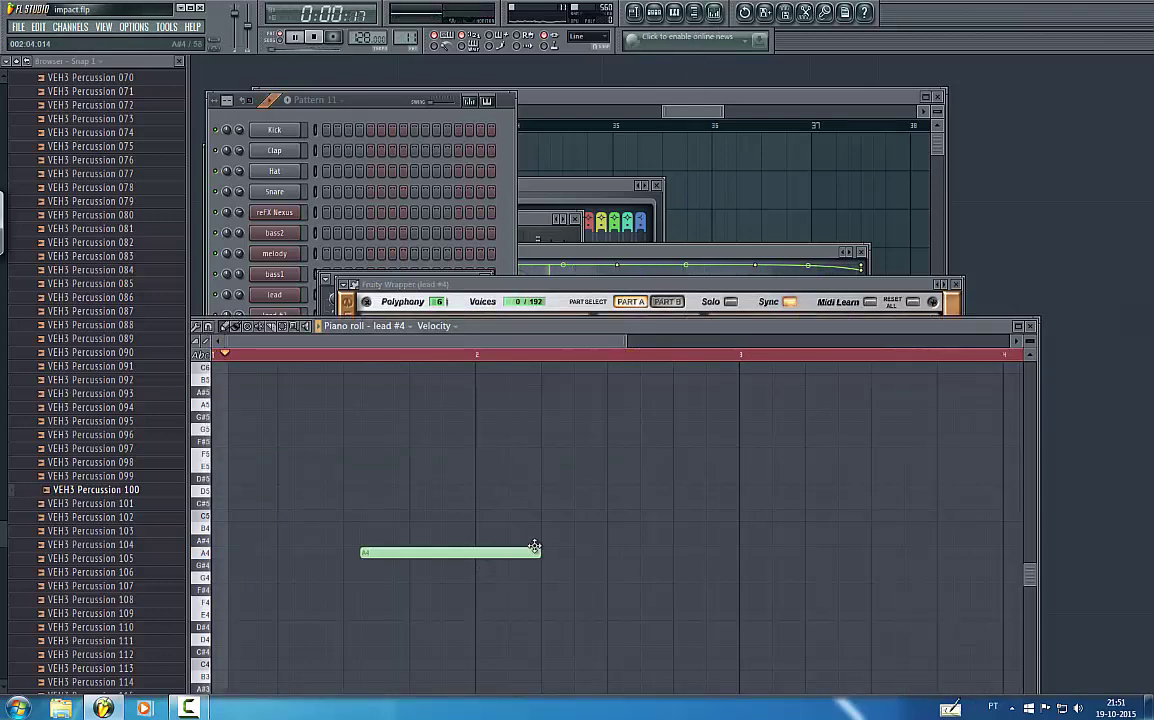
key("space")
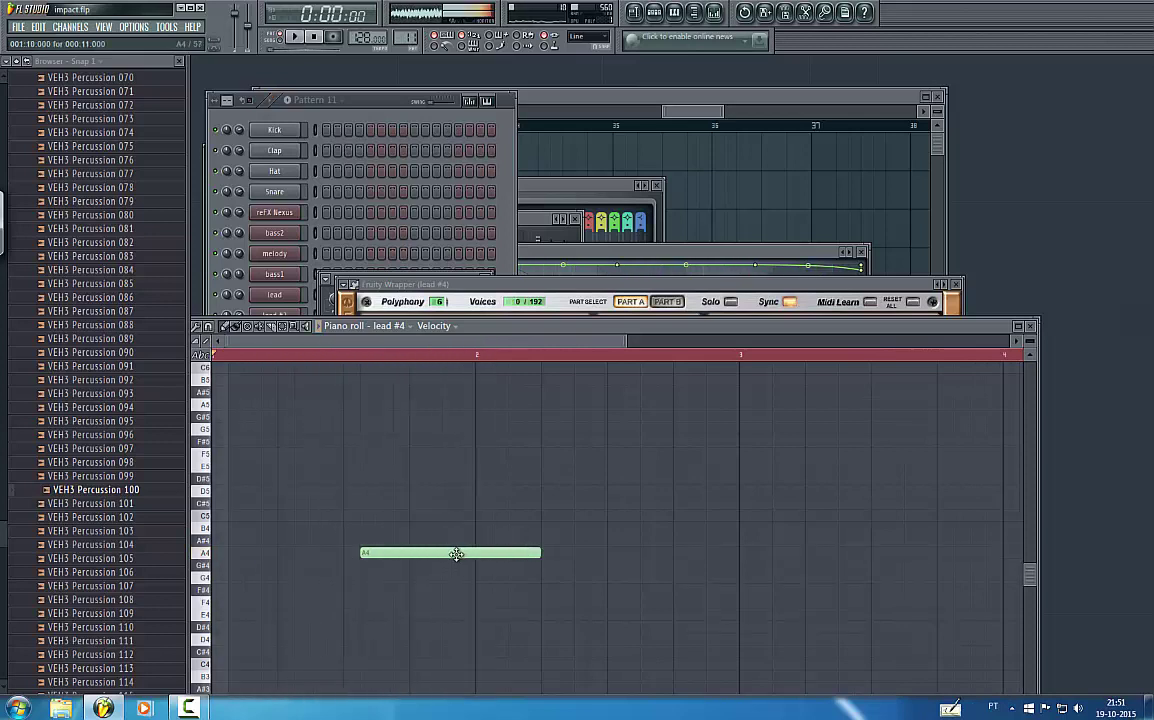
key("space")
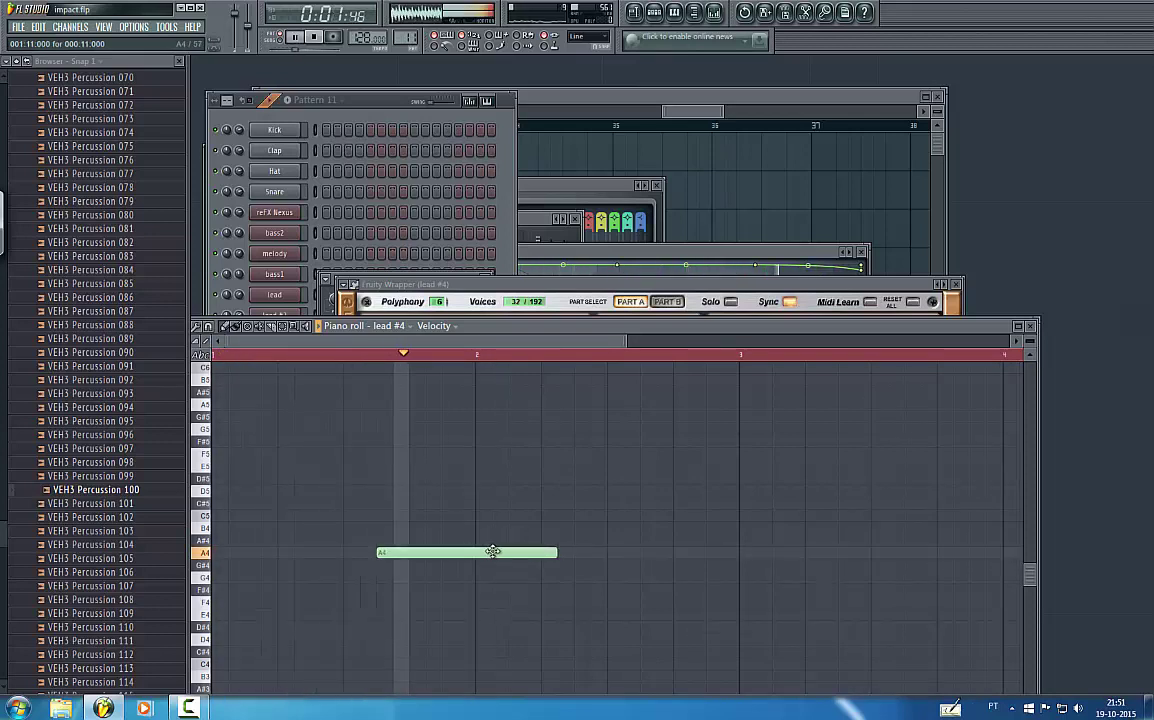
key("space")
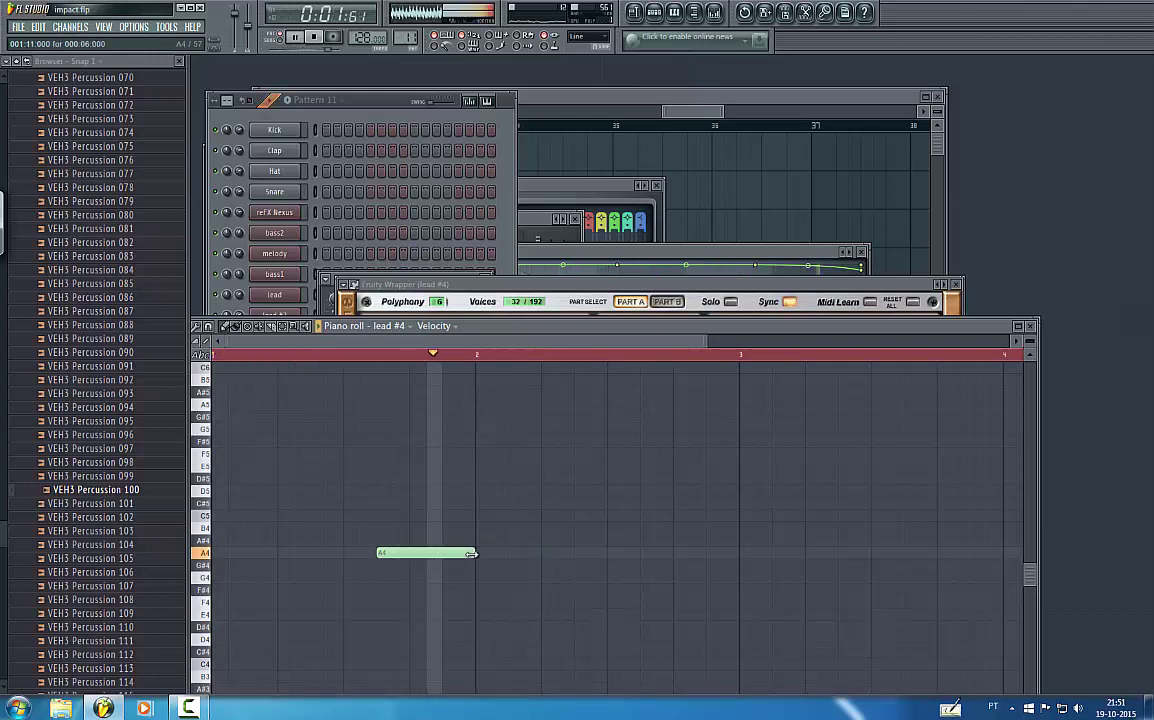
left_click_drag(472, 553, 457, 553)
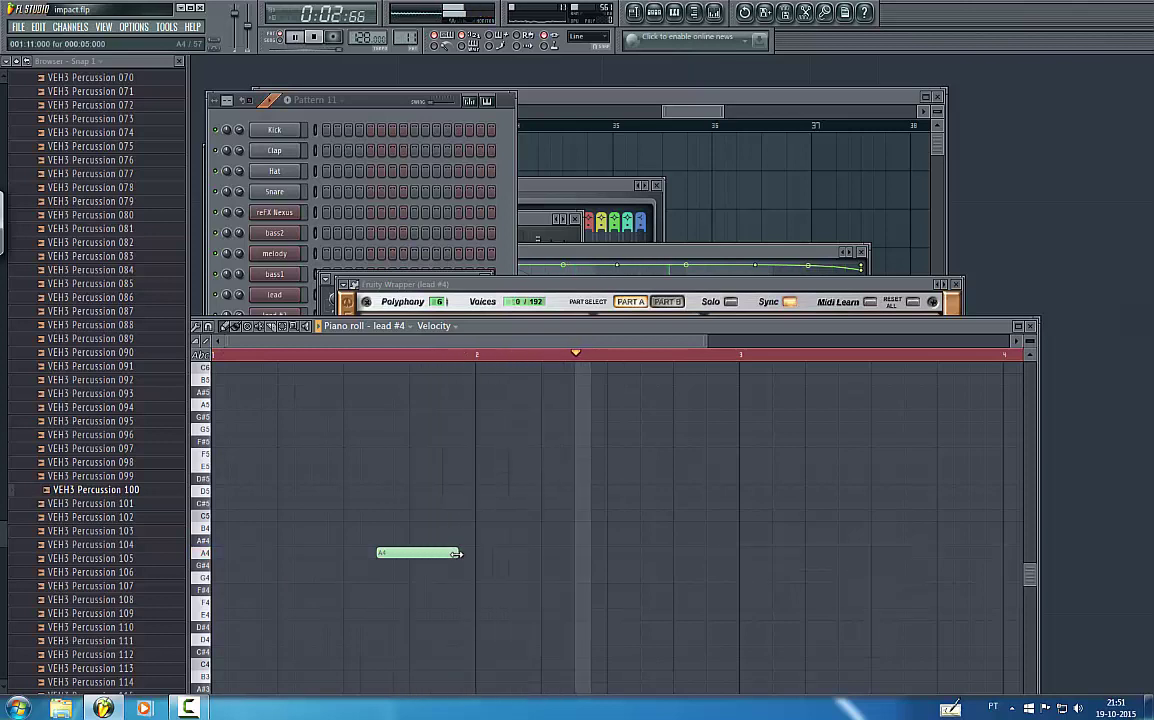
left_click_drag(455, 553, 443, 553)
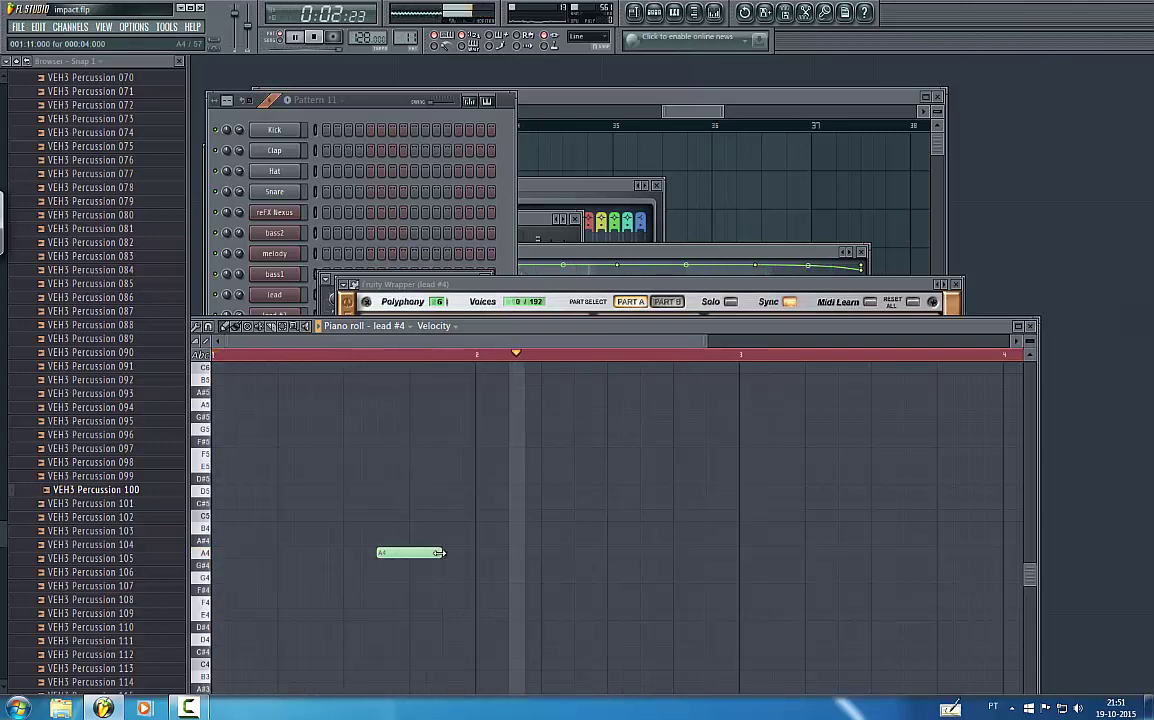
- Lower the held note to A3, build a short A3, A#3, G3 and G#3 riff leading into it, and audition the pattern
scroll(452, 560, "down", 2)
scroll(452, 560, "down", 3)
left_click_drag(443, 479, 410, 581)
key("space")
left_click_drag(410, 629, 410, 634)
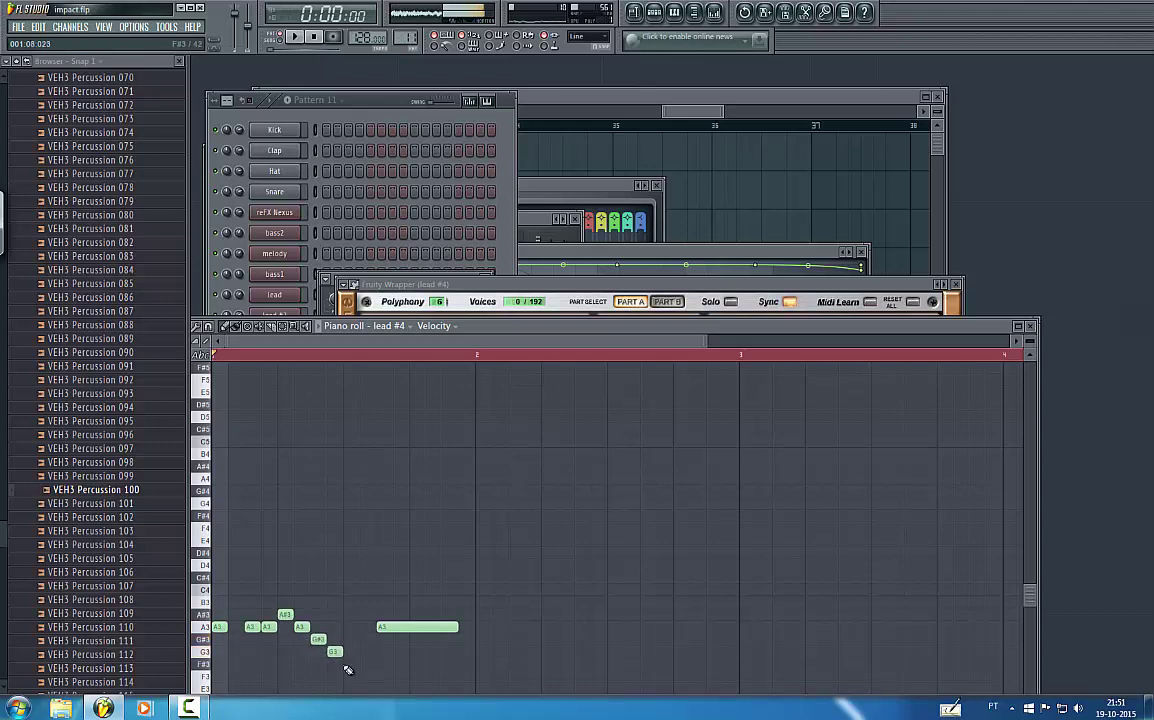
left_click_drag(351, 664, 367, 641)
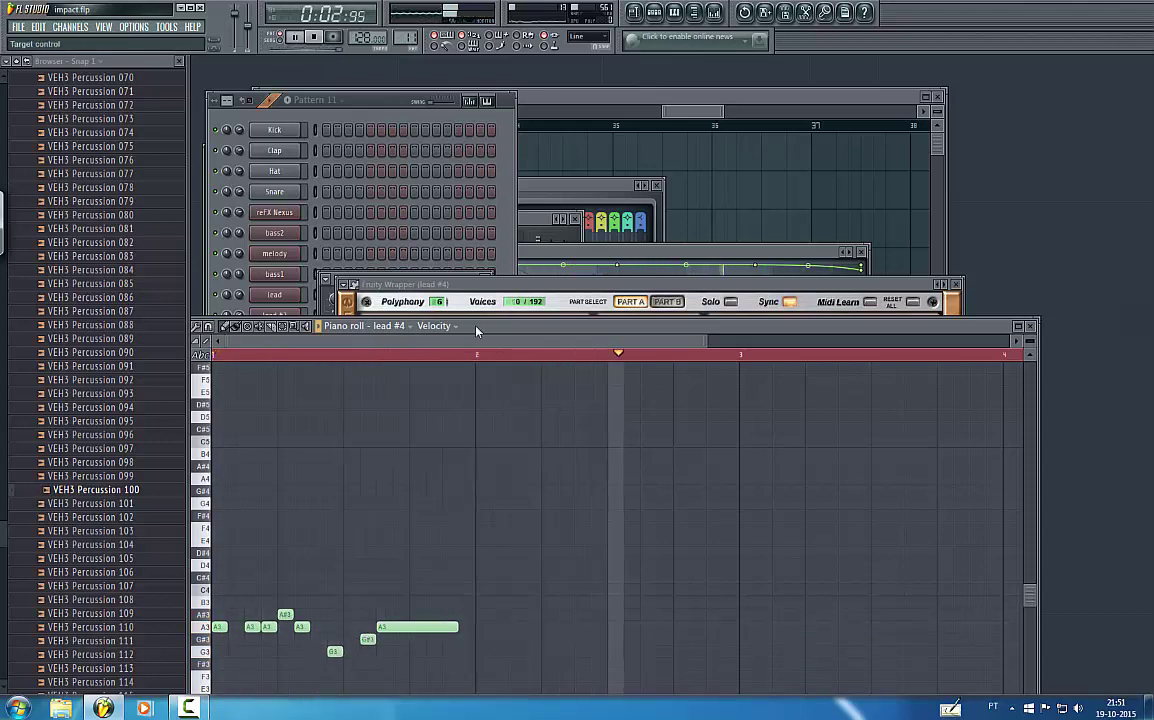
left_click_drag(523, 327, 578, 198)
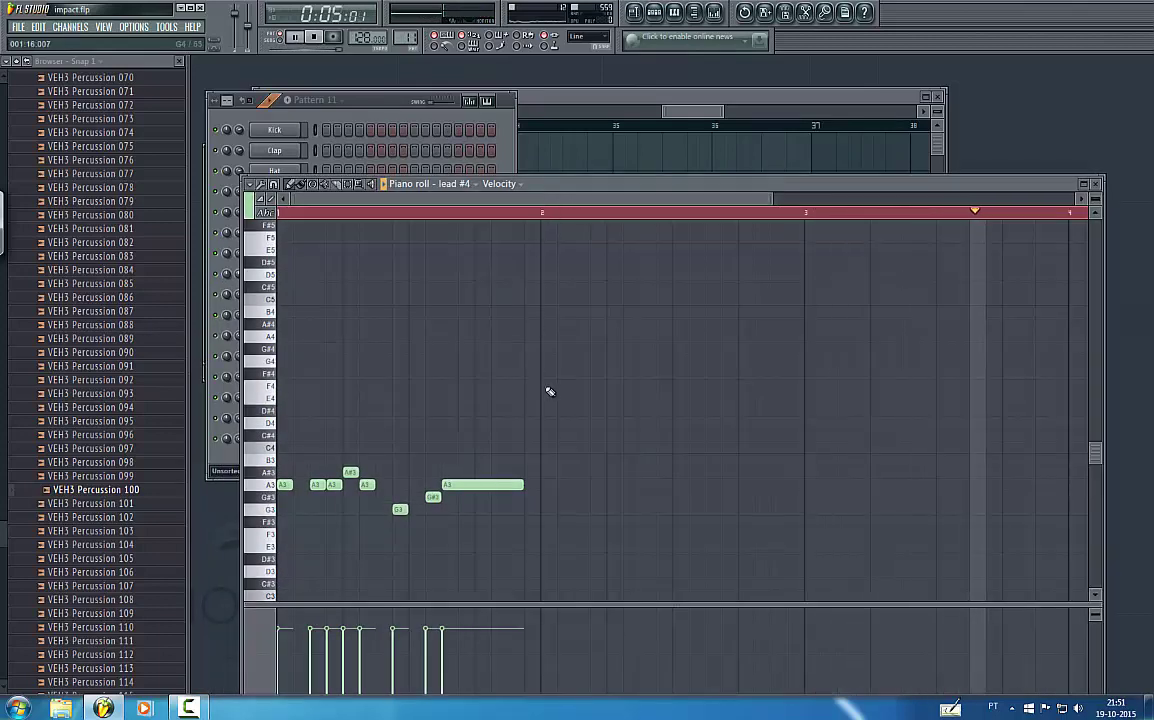
scroll(545, 391, "down", 3)
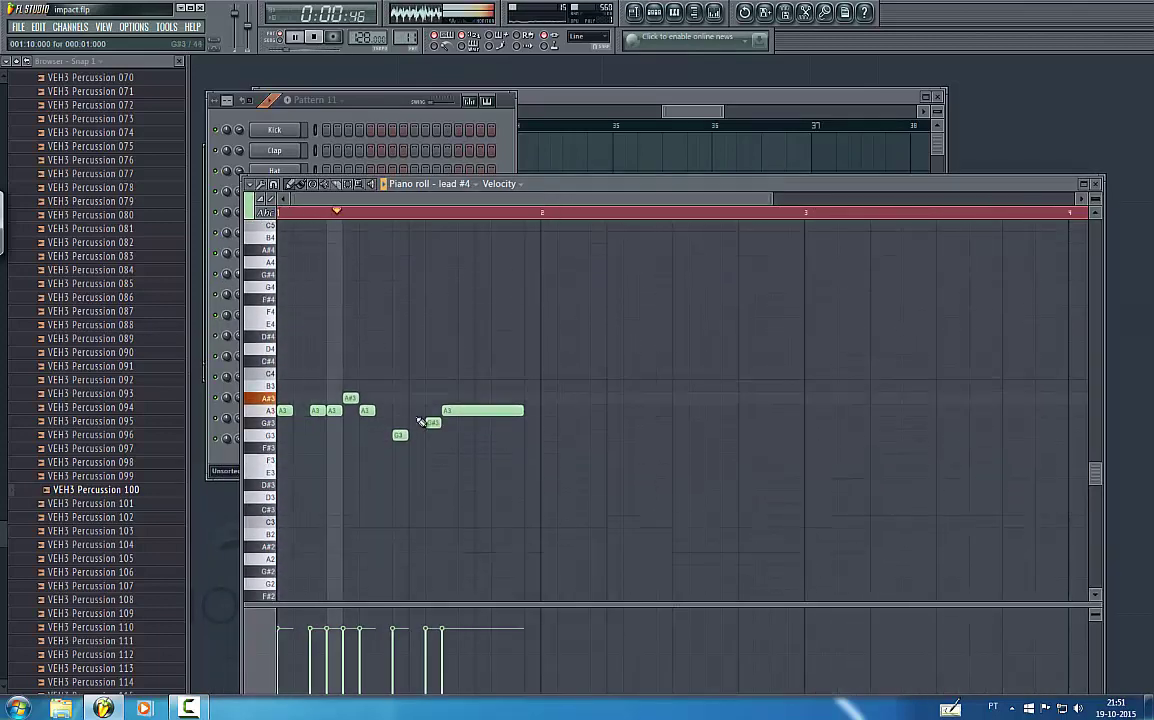
key("space")
- Open the mixer and inspect the Gross Beat and Fruity Reeverb 2 settings on Insert 10
left_click(716, 14)
key("b")
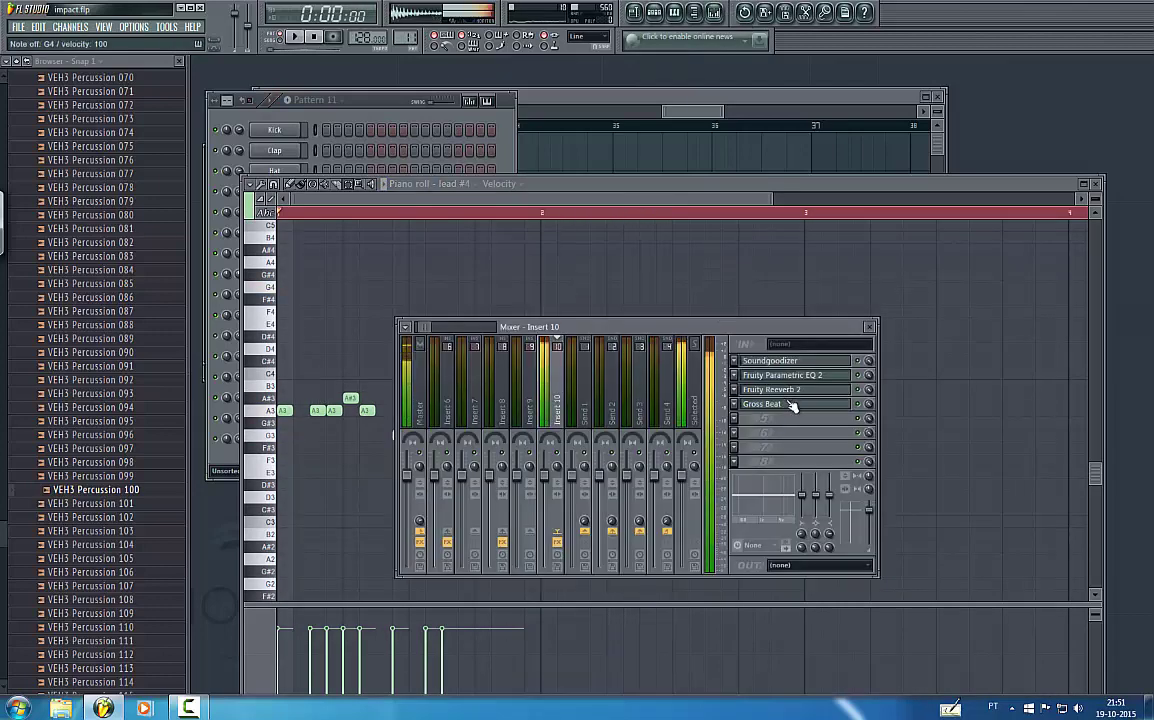
left_click(790, 404)
left_click_drag(785, 252, 733, 516)
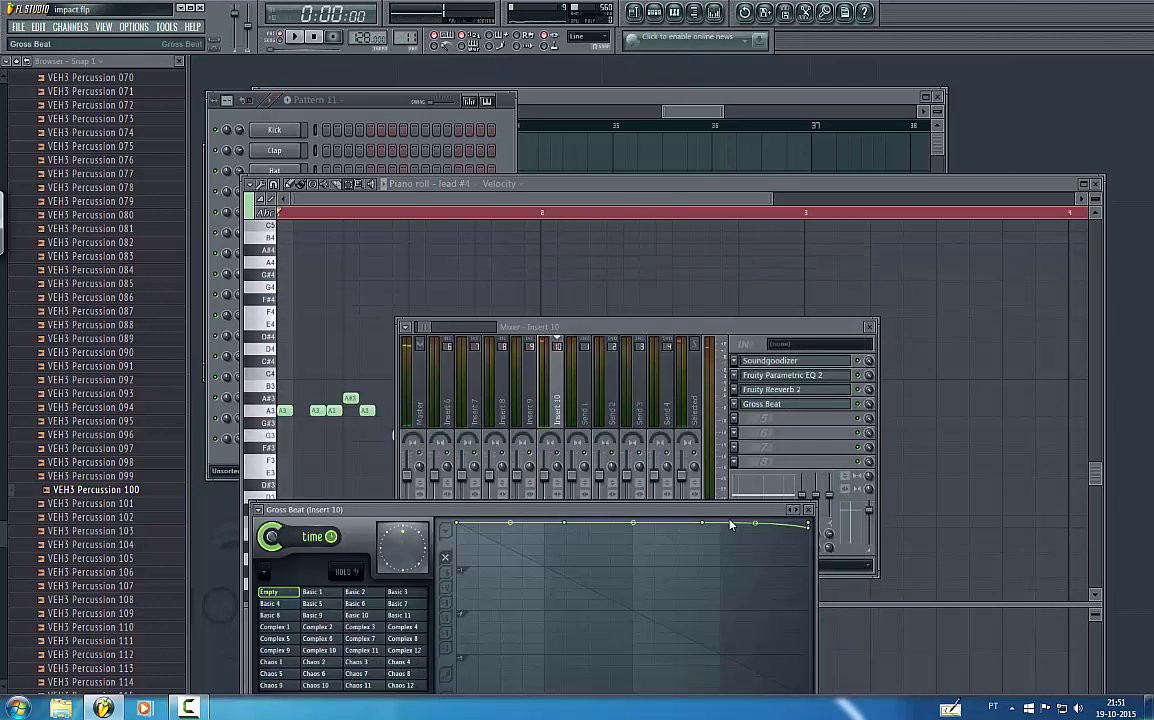
left_click(802, 390)
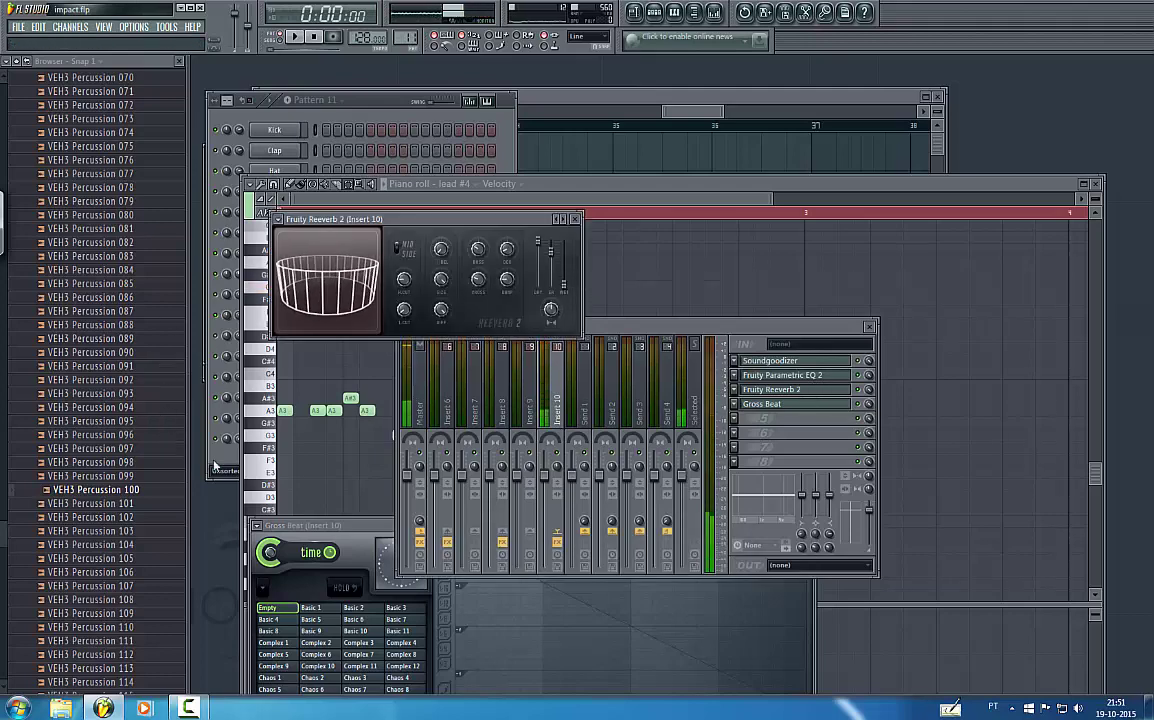
- Inspect the reverb settings in lead #4's Sylenth1 and return to its piano roll
left_click(231, 369)
left_click(276, 360)
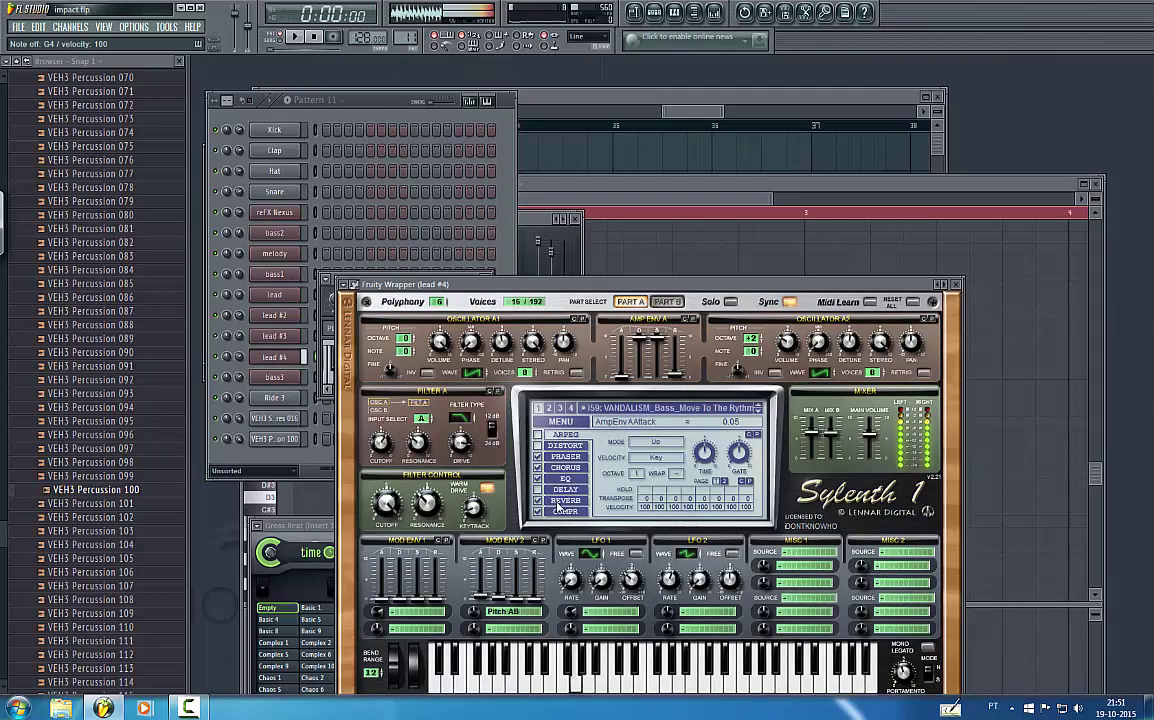
left_click(563, 501)
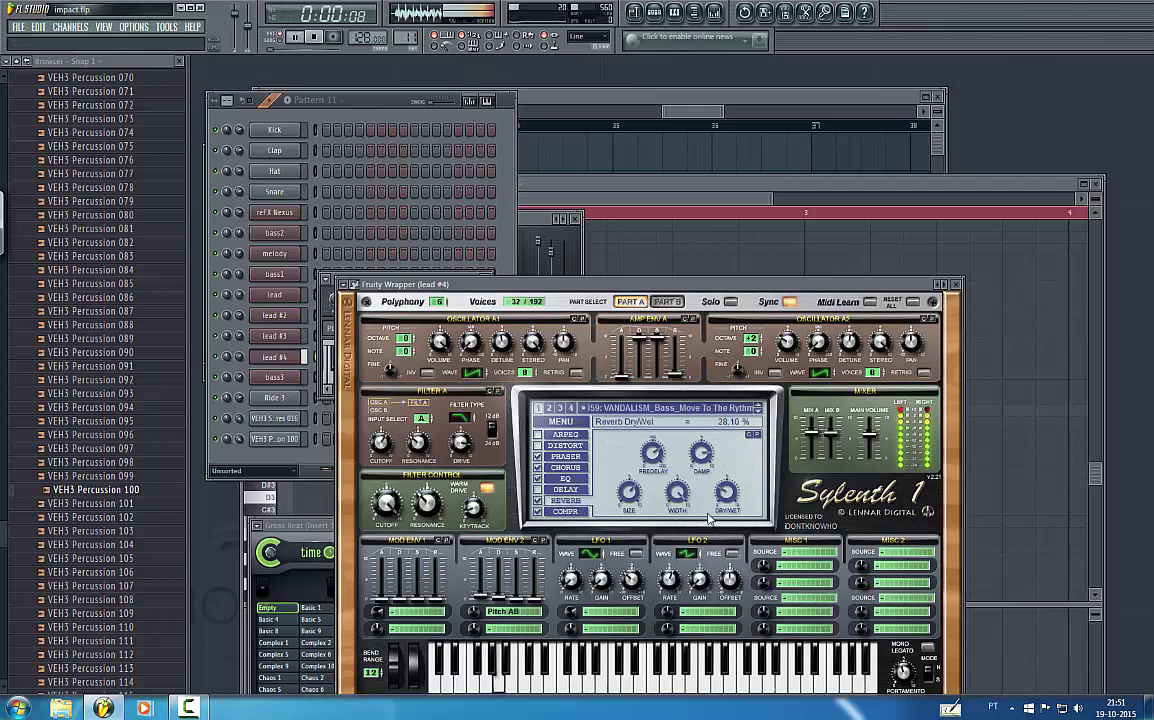
left_click(668, 231)
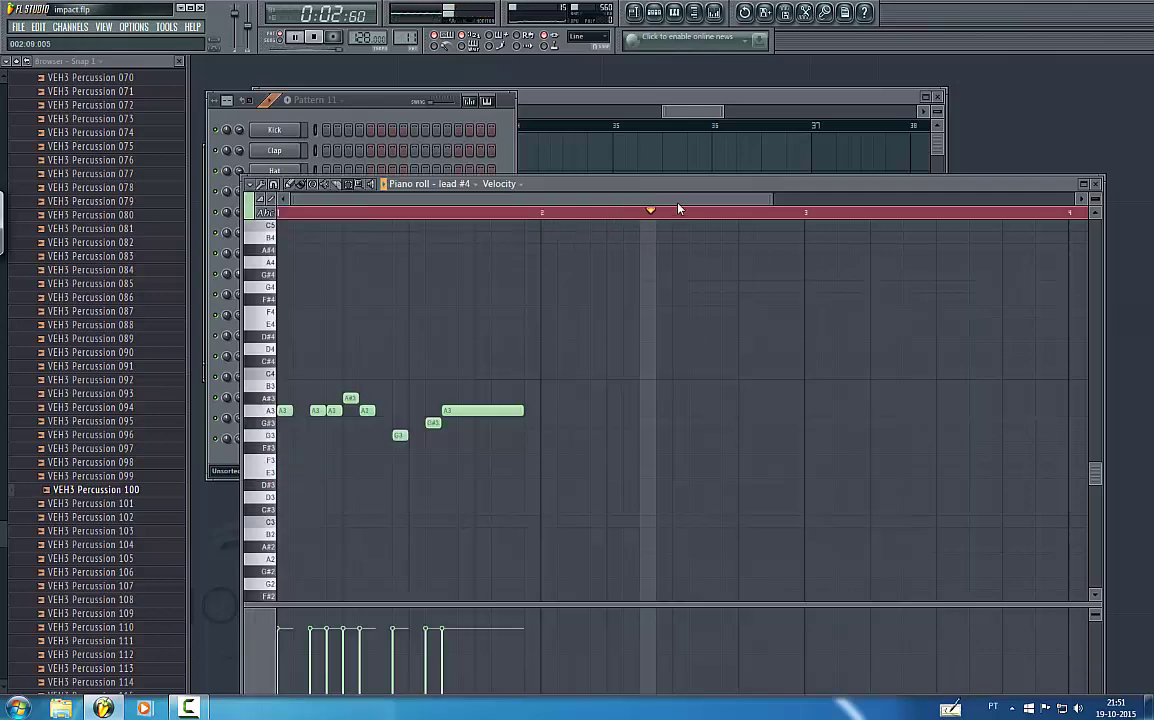
- Raise the short note before the held A3 to B3, lengthen the A3 on step 6 to two steps, and audition the riff
mouse_move(437, 398)
left_mouse_down()
mouse_move(421, 399)
mouse_move(423, 386)
left_mouse_up()
right_click(426, 423)
key("space")
left_click_drag(449, 203, 399, 211)
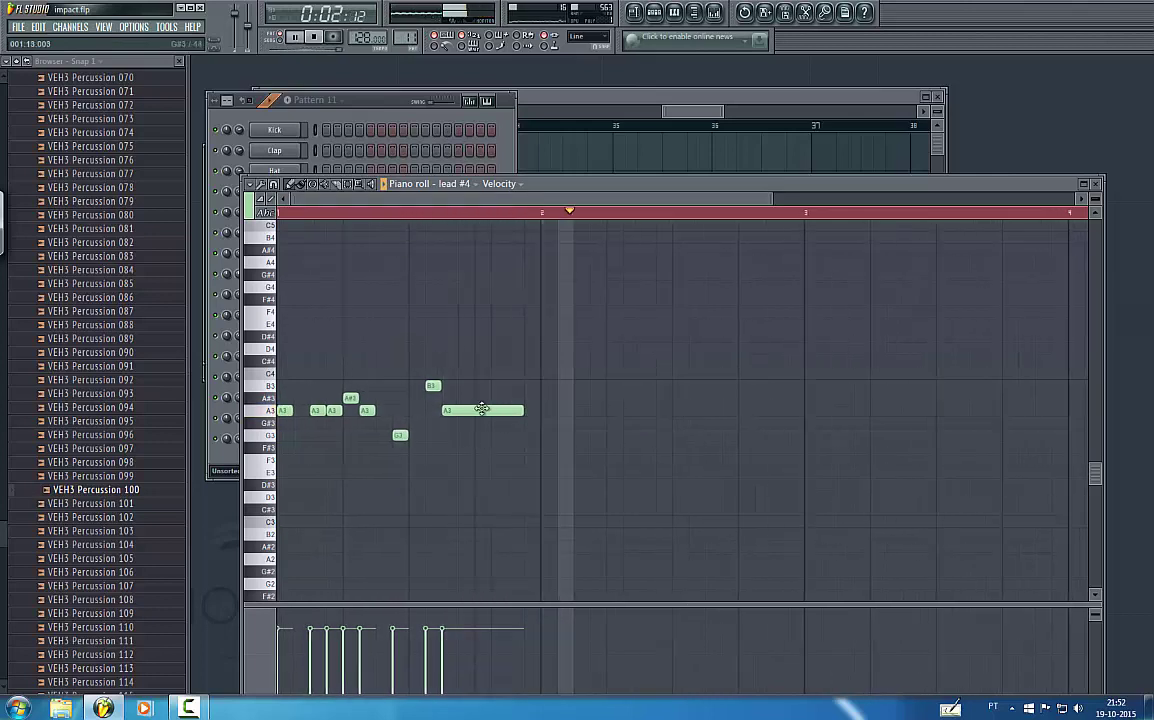
key("space")
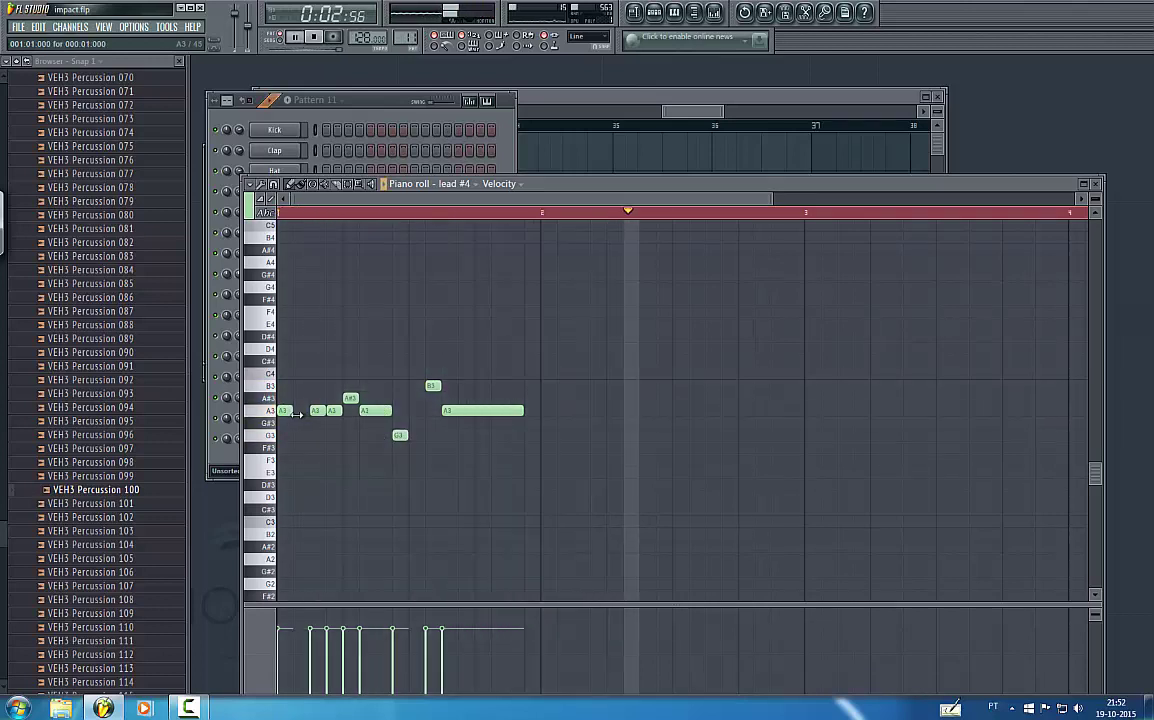
- Delete all the short riff notes from lead #4, keep only the held A3, and stop playback
mouse_move(298, 414)
left_mouse_down()
mouse_move(335, 405)
mouse_move(373, 425)
mouse_move(425, 400)
left_mouse_up()
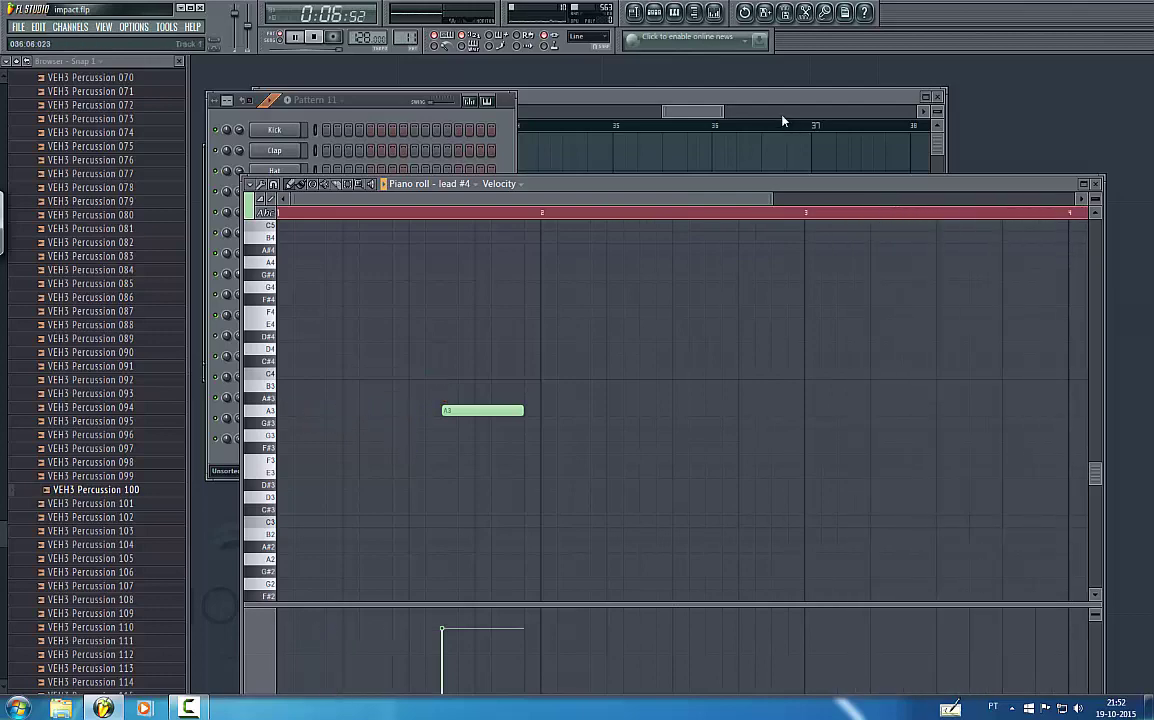
key("space")
key("F9")
- Place a Pattern 11 clip at bar 26, step 5 on Track 12, remove the one at bar 25, and audition from bar 24
left_click(634, 12)
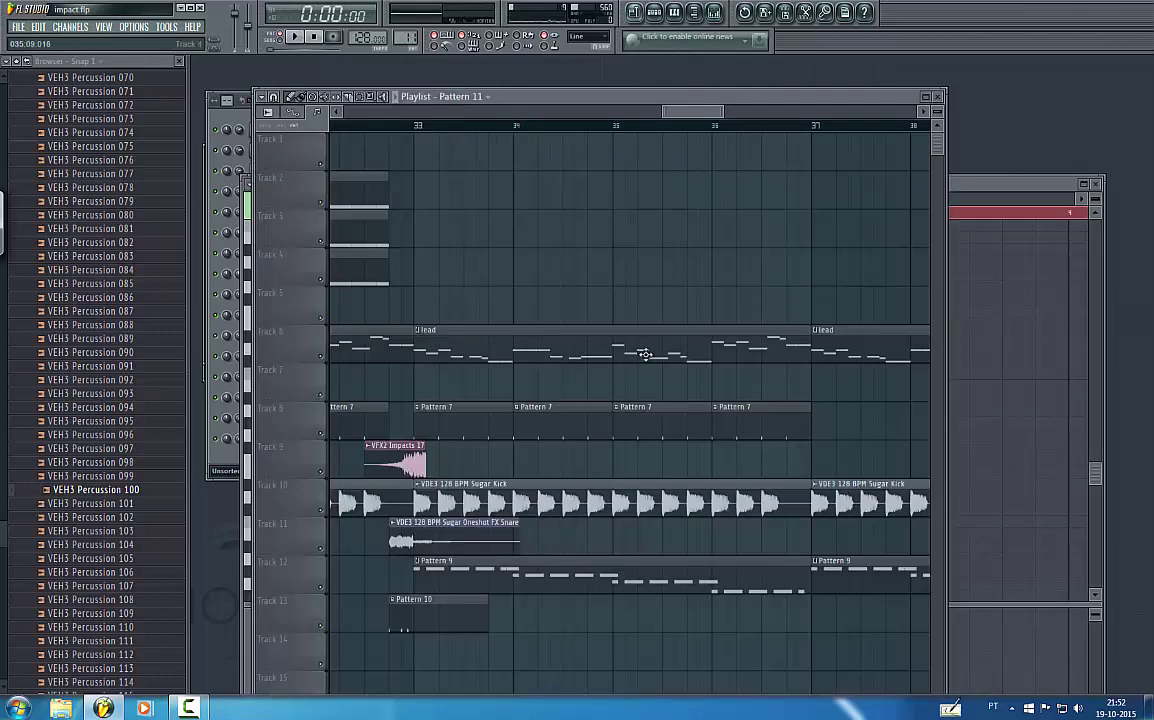
left_click_drag(661, 108, 540, 110)
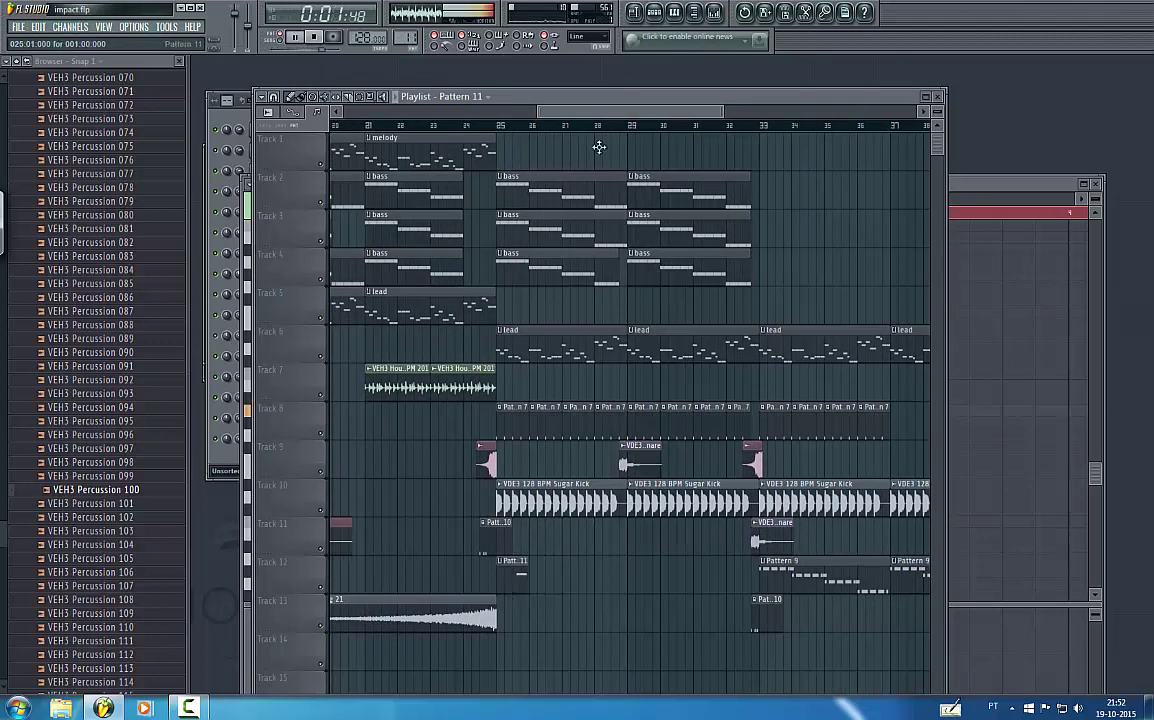
left_click(473, 123)
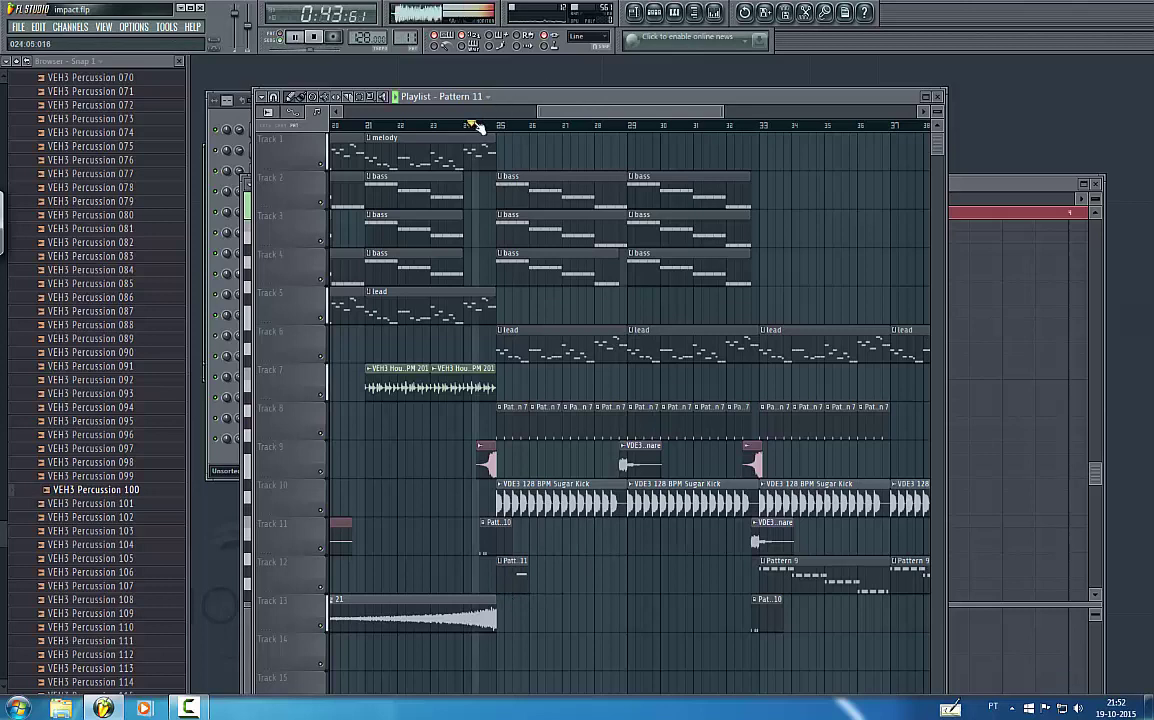
left_click(540, 572)
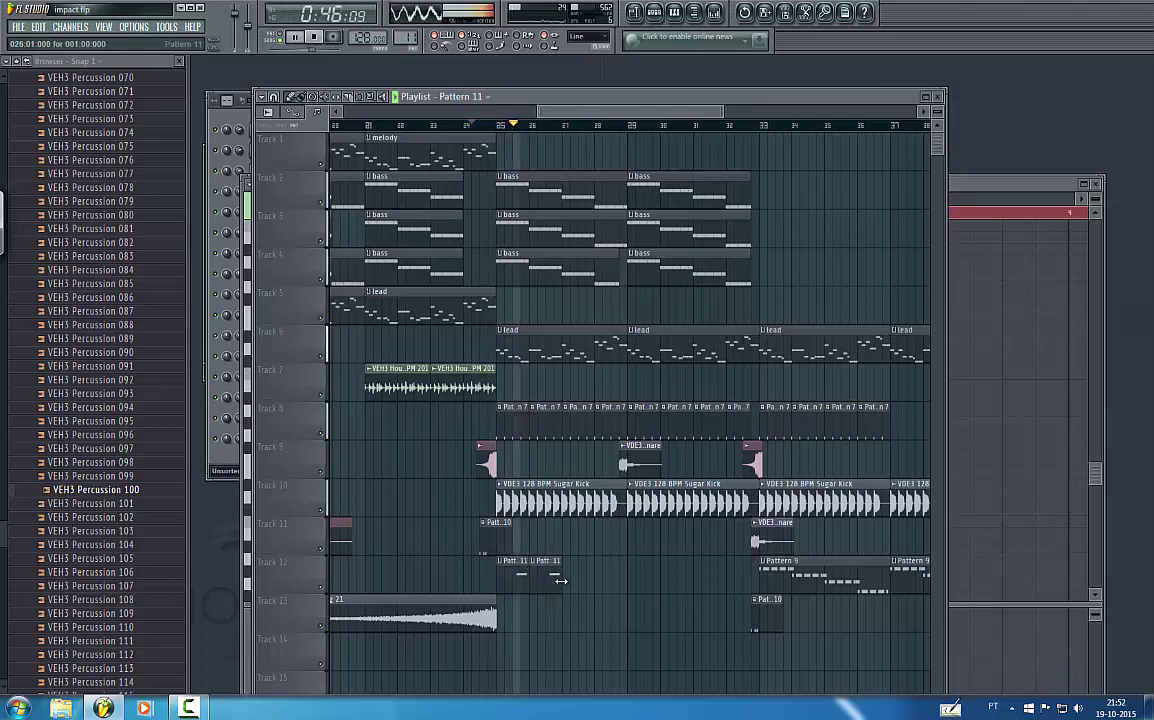
left_click_drag(549, 581, 559, 580)
key("space")
key("space")
right_click(522, 579)
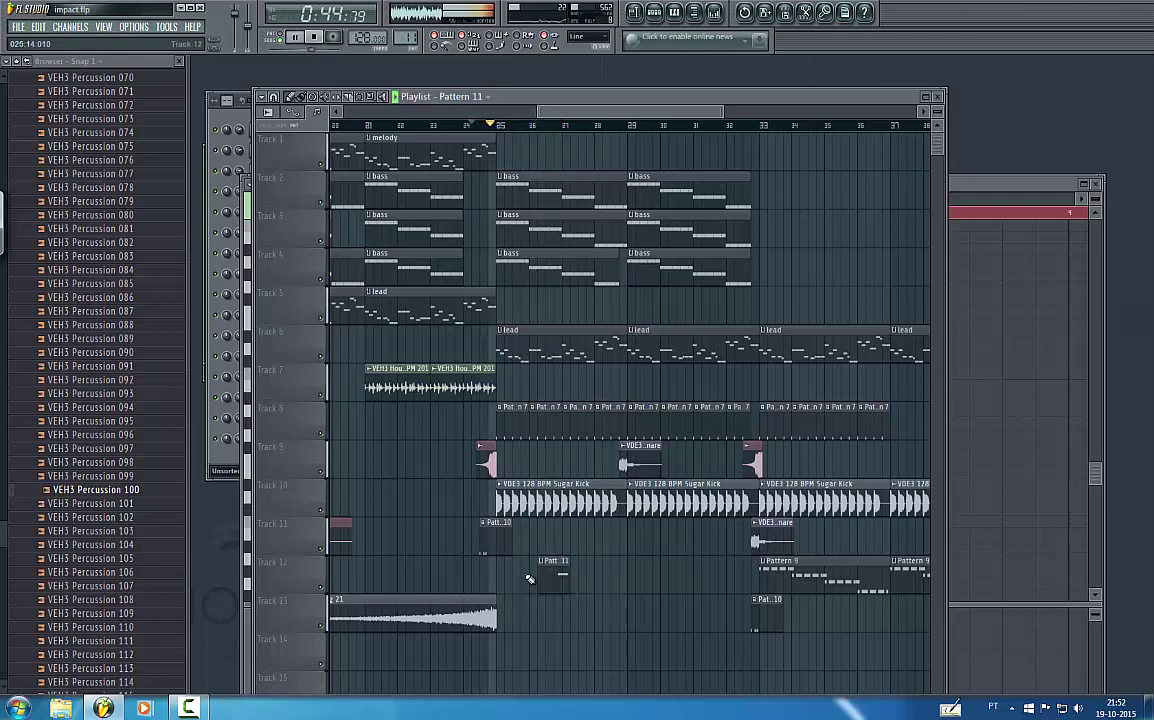
- Lower lead #4's channel volume in Pattern 11 while the song plays
left_click(226, 456)
left_click_drag(239, 358, 239, 378)
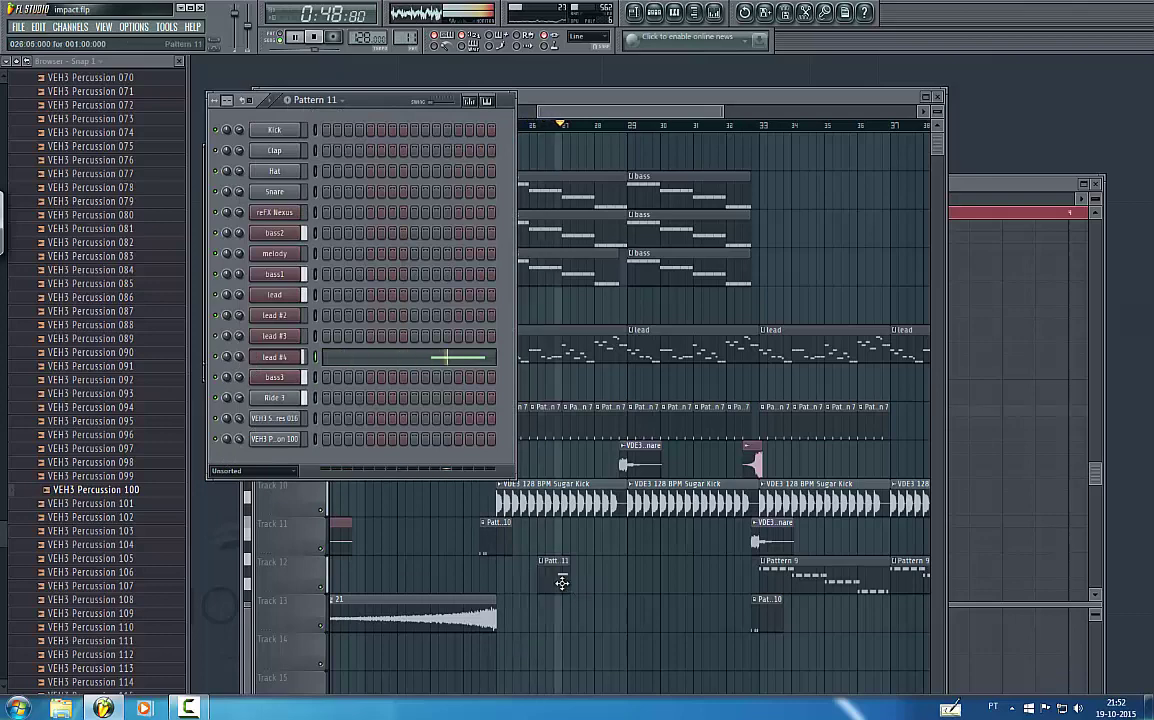
key("space")
- Move the Pattern 11 clip on Track 12 to bar 25, step 3, trim it to 14 steps, and audition it
left_click_drag(723, 112, 620, 112)
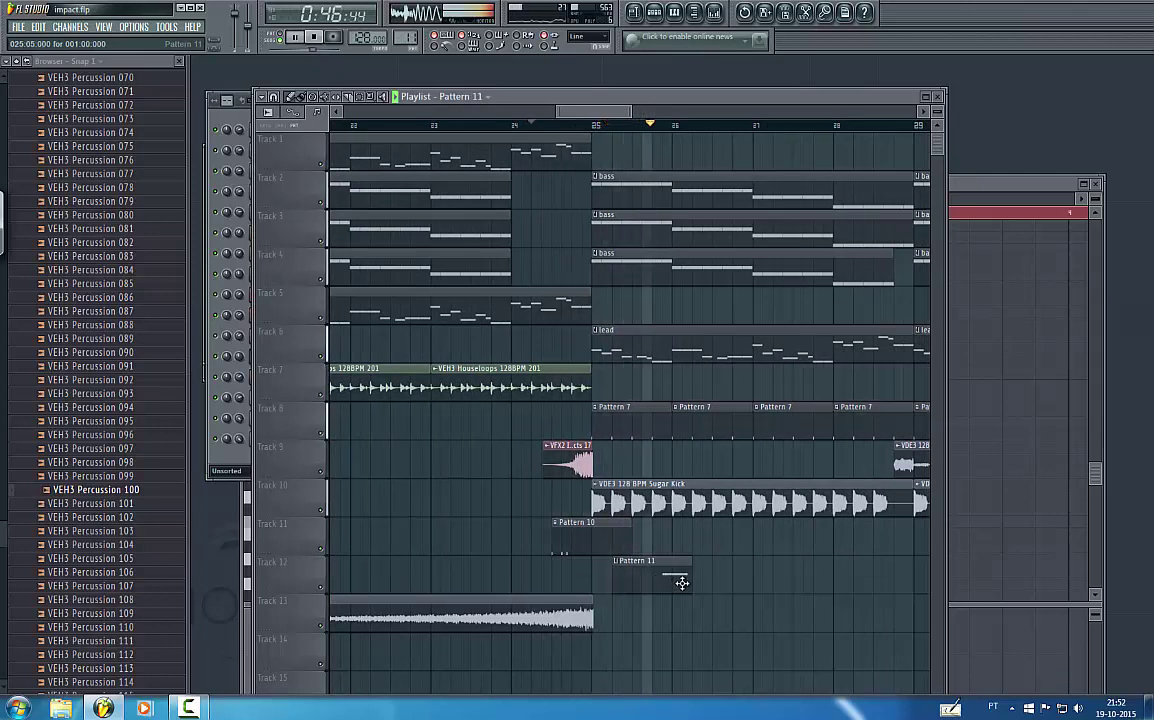
key("space")
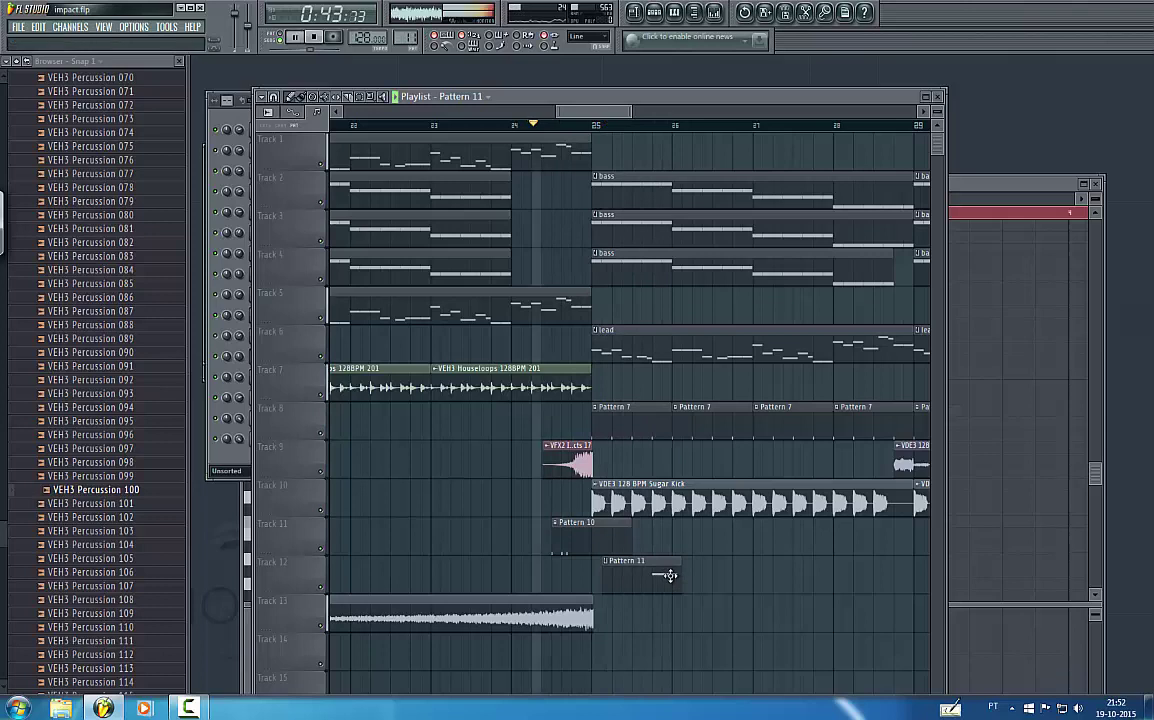
key("space")
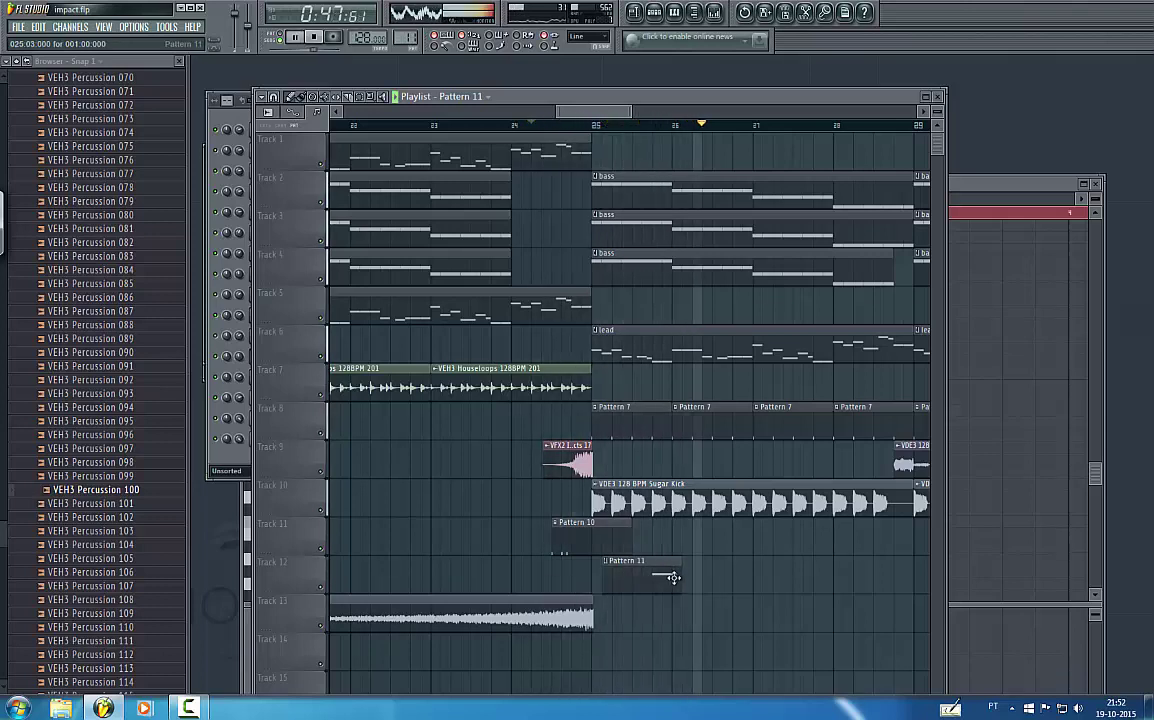
left_click_drag(679, 579, 668, 579)
key("space")
key("space")
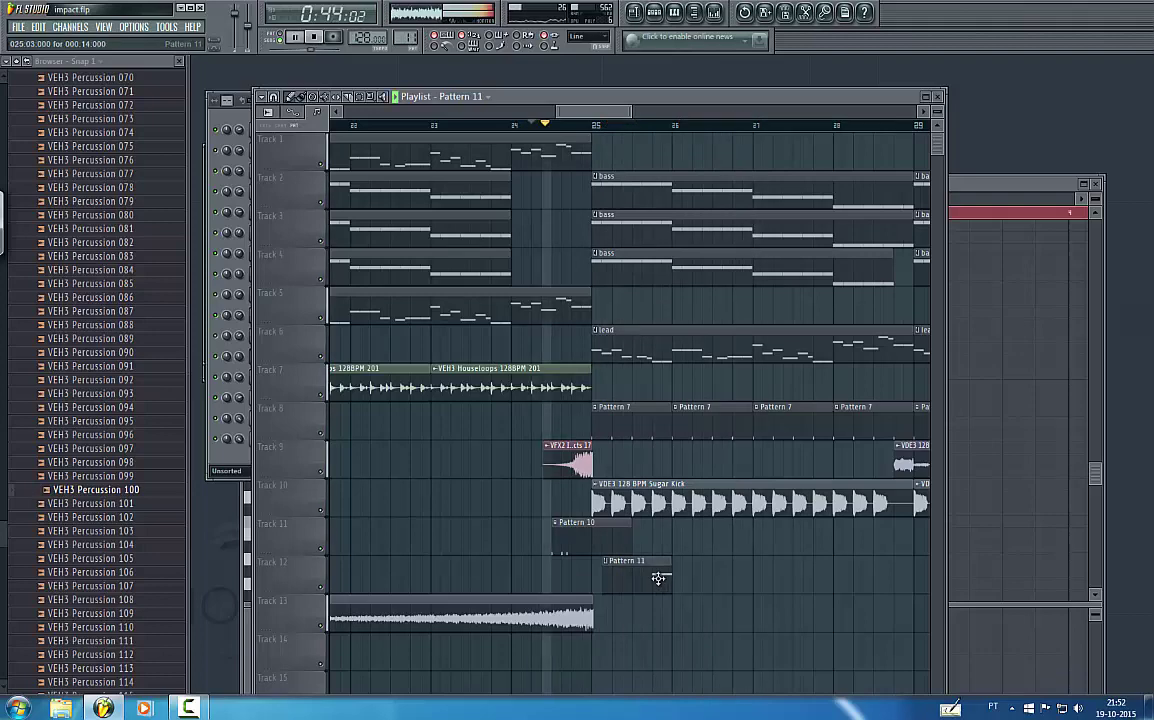
- Assign LFO 1 in lead #4's Sylenth1 to modulate Pitch AB and audition the song
left_click(245, 458)
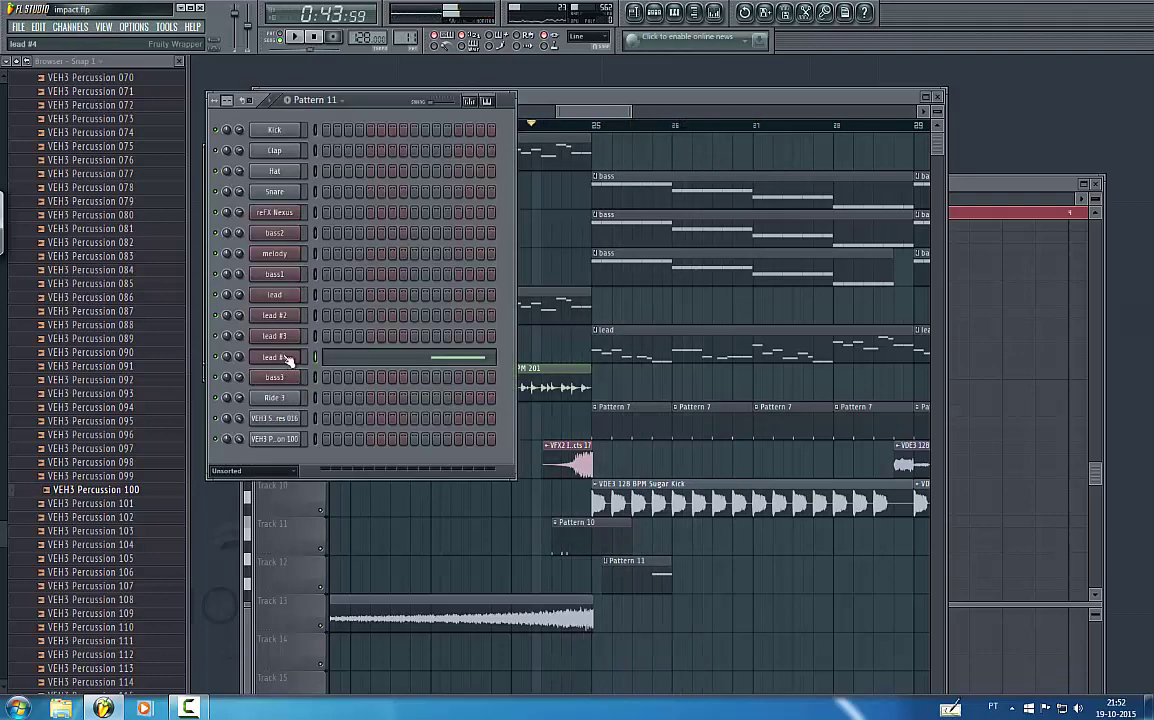
left_click(284, 358)
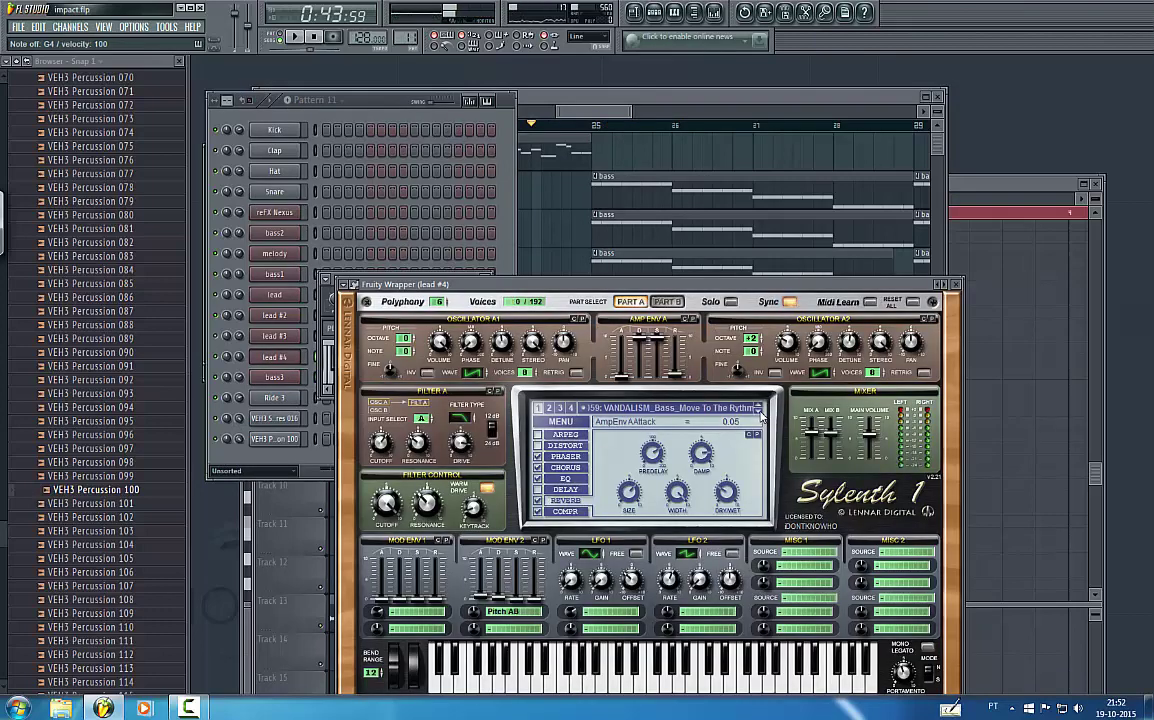
left_click(609, 613)
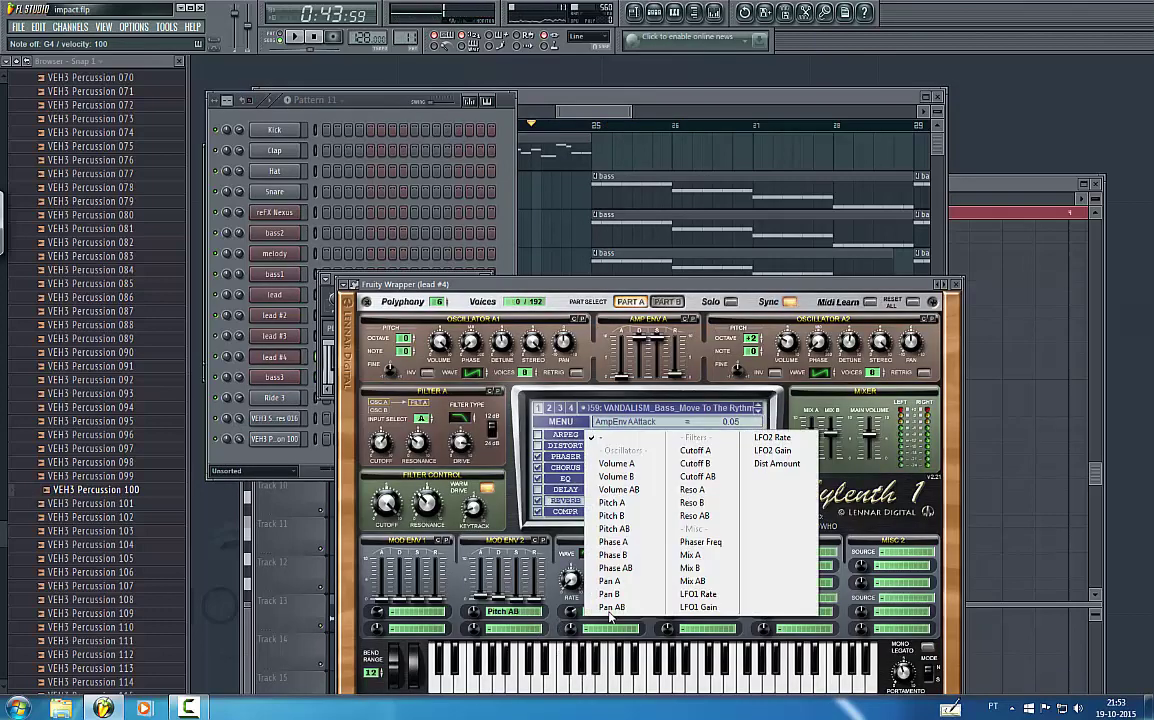
left_click(628, 529)
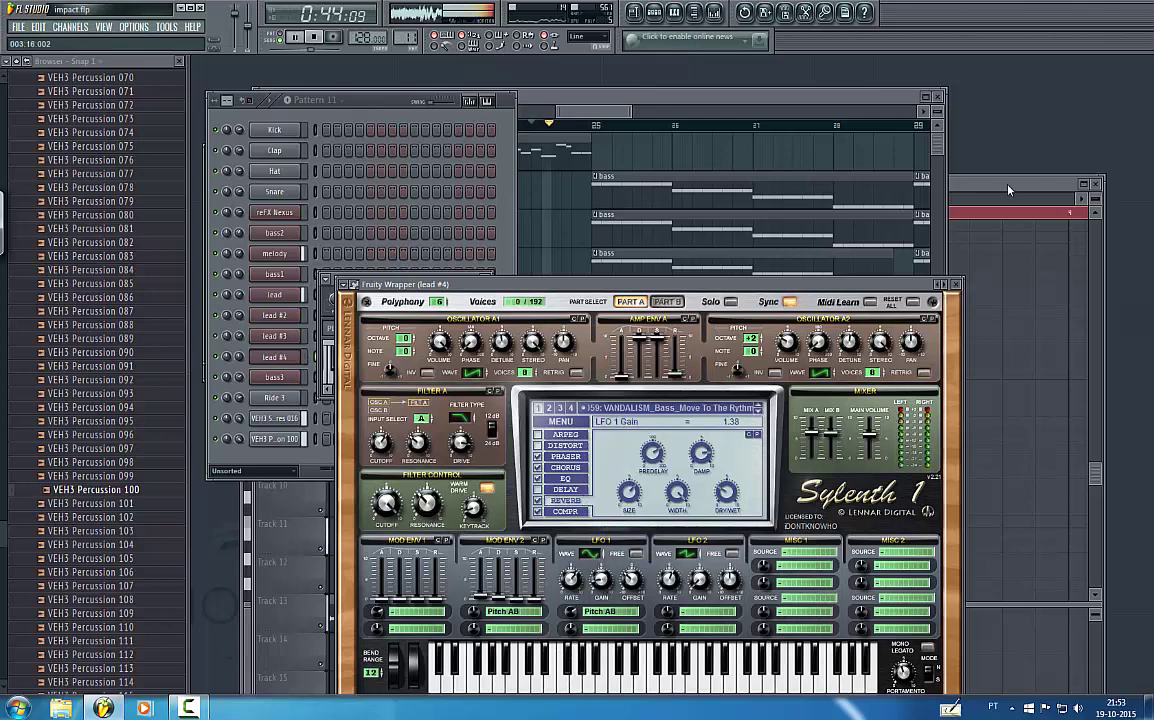
- Add Pattern 11 clips on Track 12 at step 3 of bars 27 and 28 during playback
left_click(620, 136)
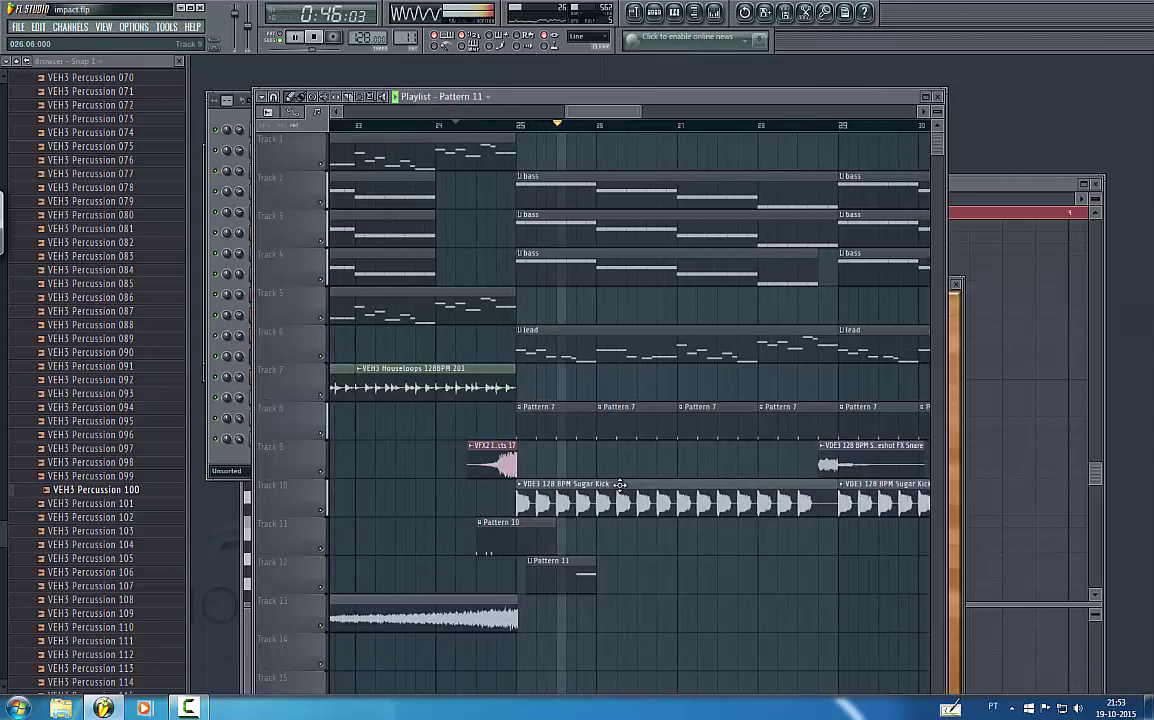
left_click(665, 568)
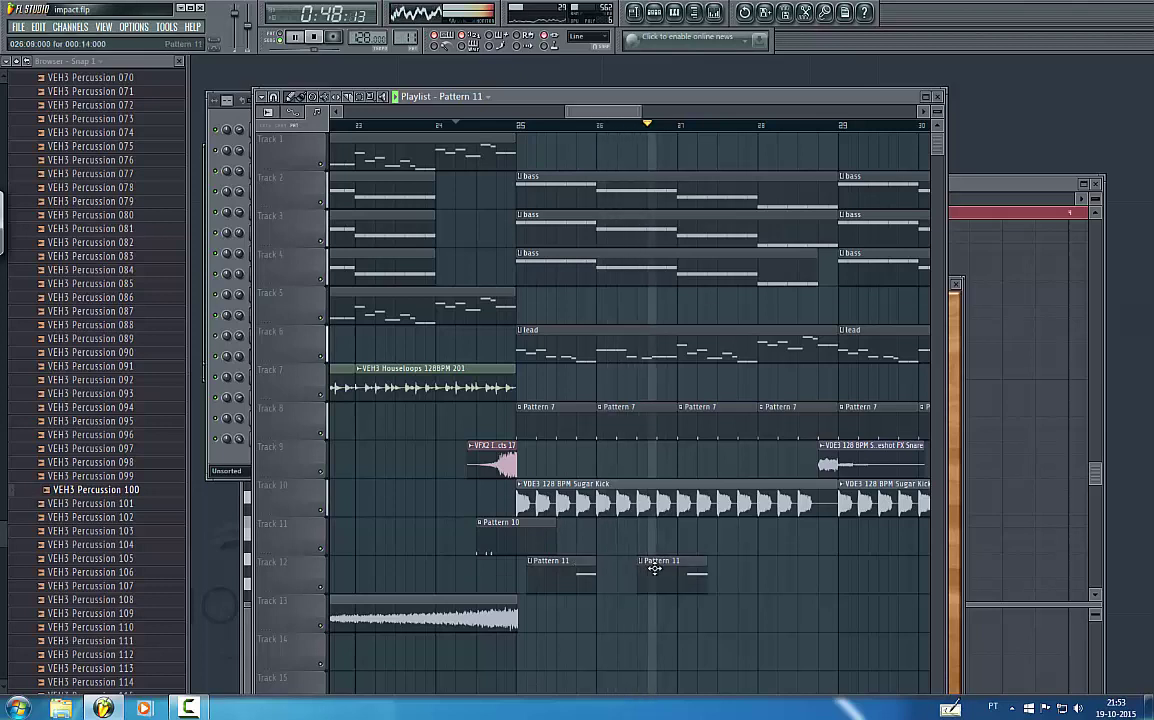
left_click_drag(678, 568, 732, 570)
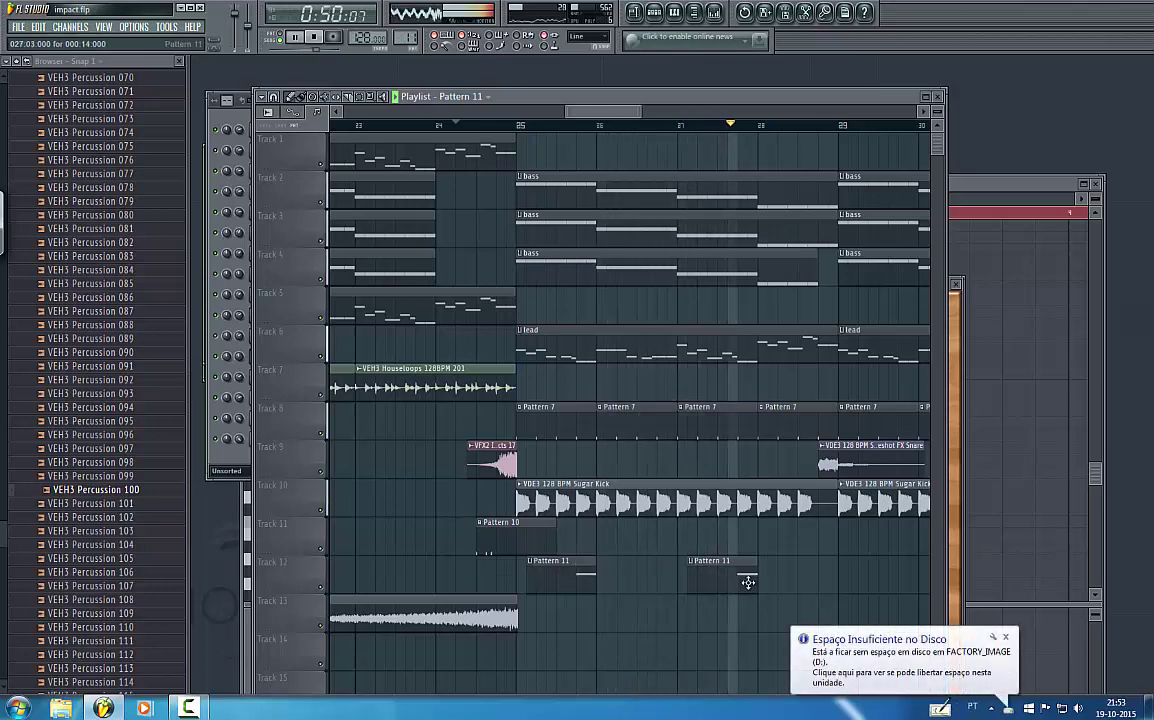
left_click(789, 582)
left_click_drag(837, 575, 825, 578)
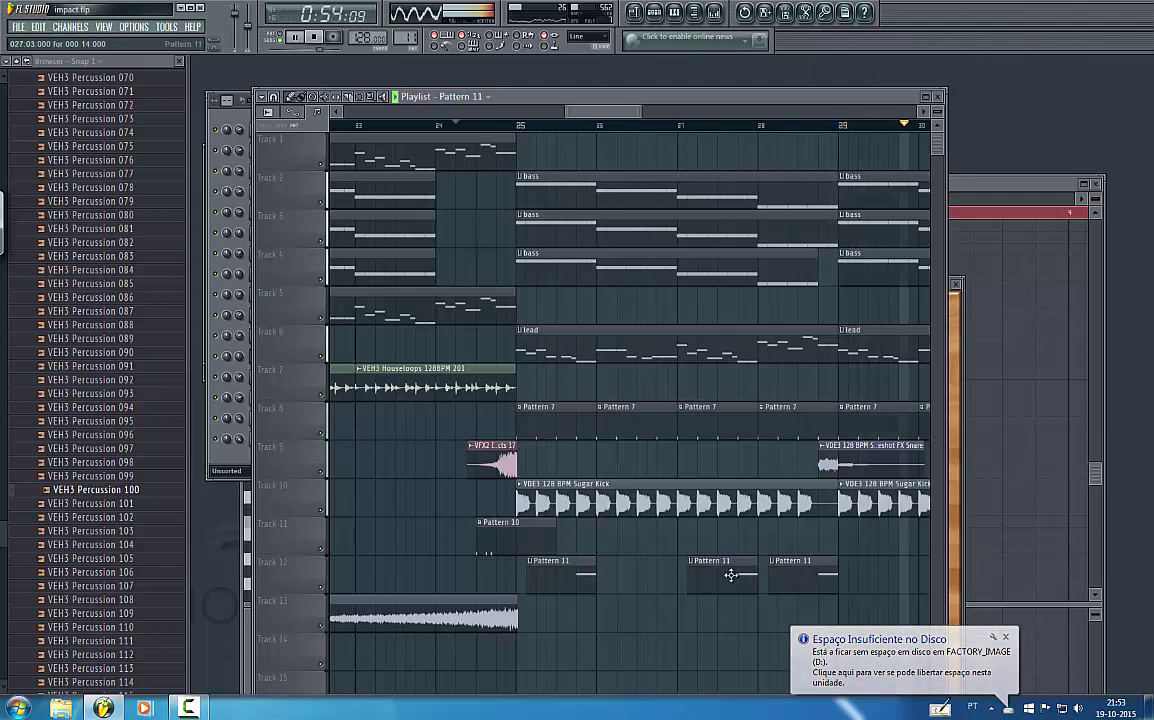
- Change lead #4's Sylenth1 preset to 060: VANDALISM_Lead_L.E.D
double_click(555, 581)
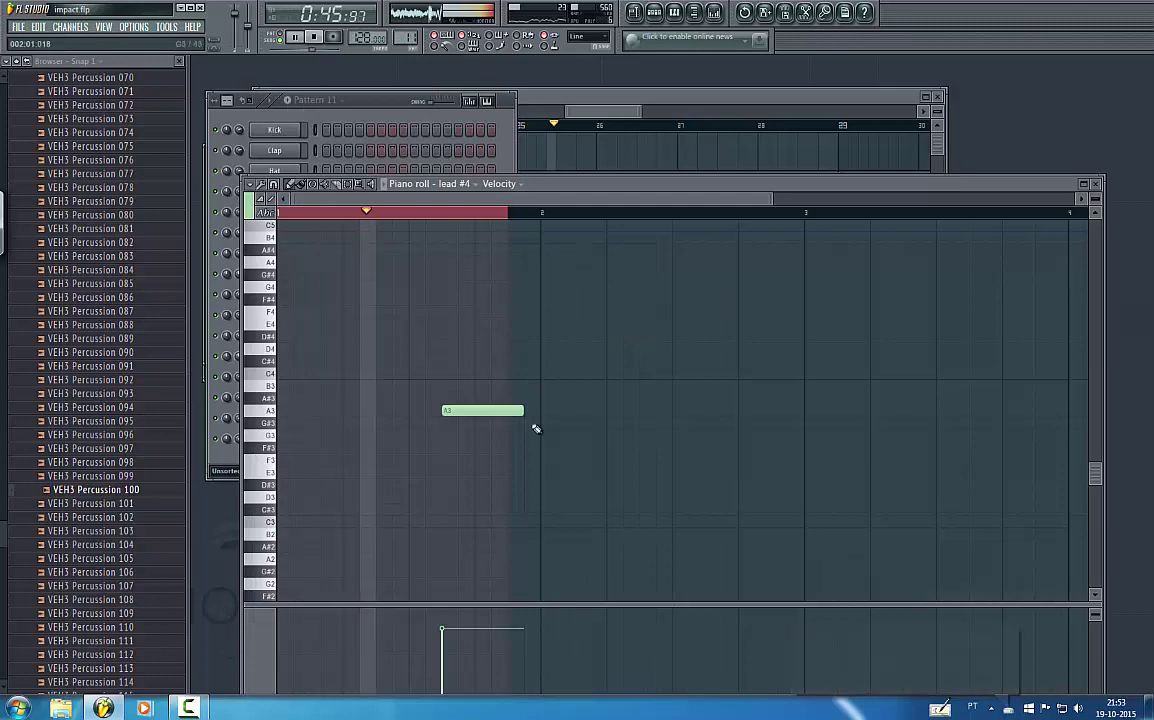
key("F9")
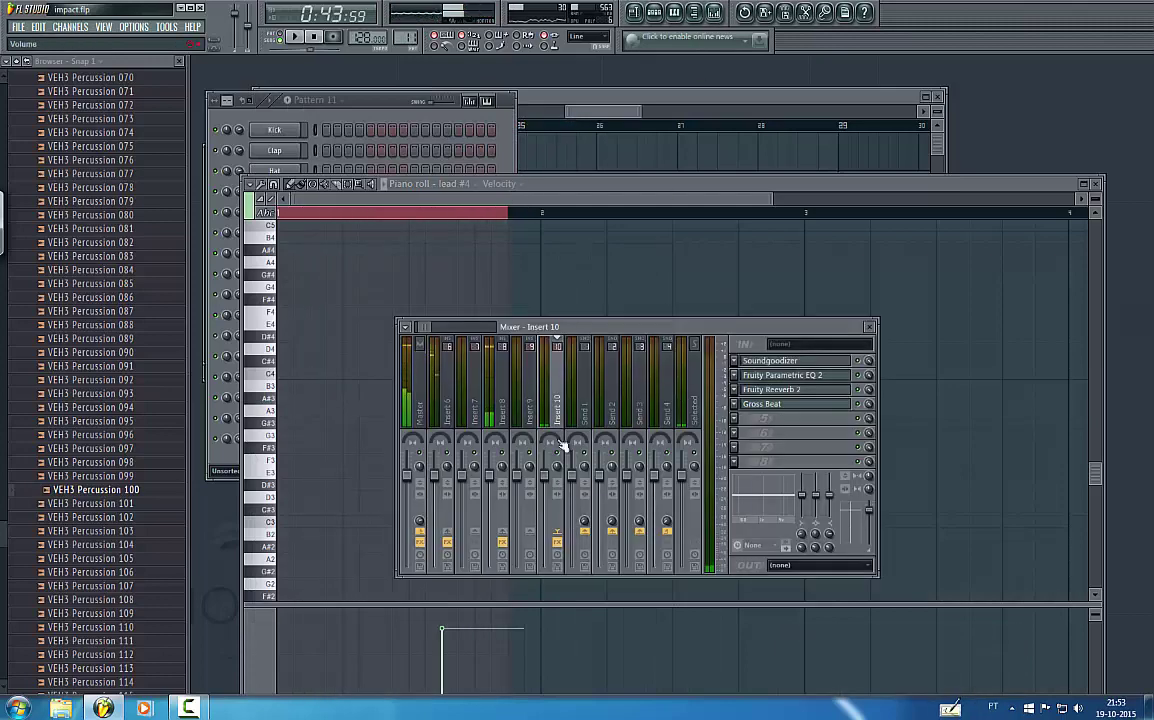
left_click(382, 119)
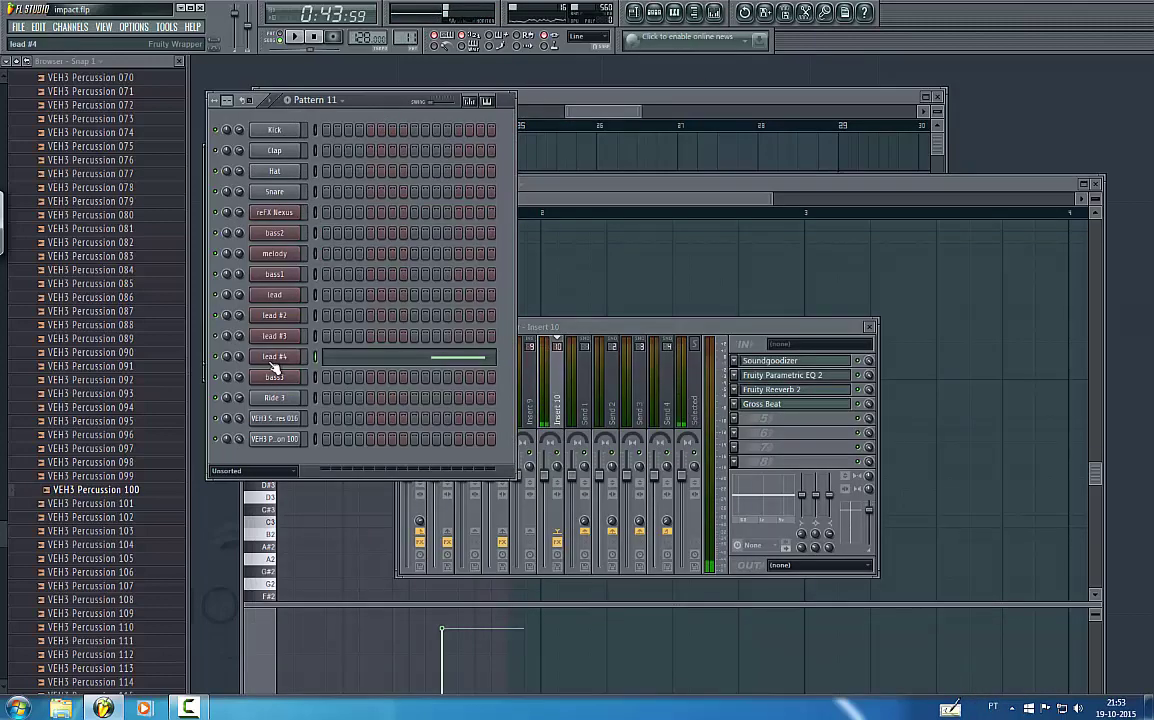
left_click(271, 360)
left_click(759, 414)
left_click(759, 415)
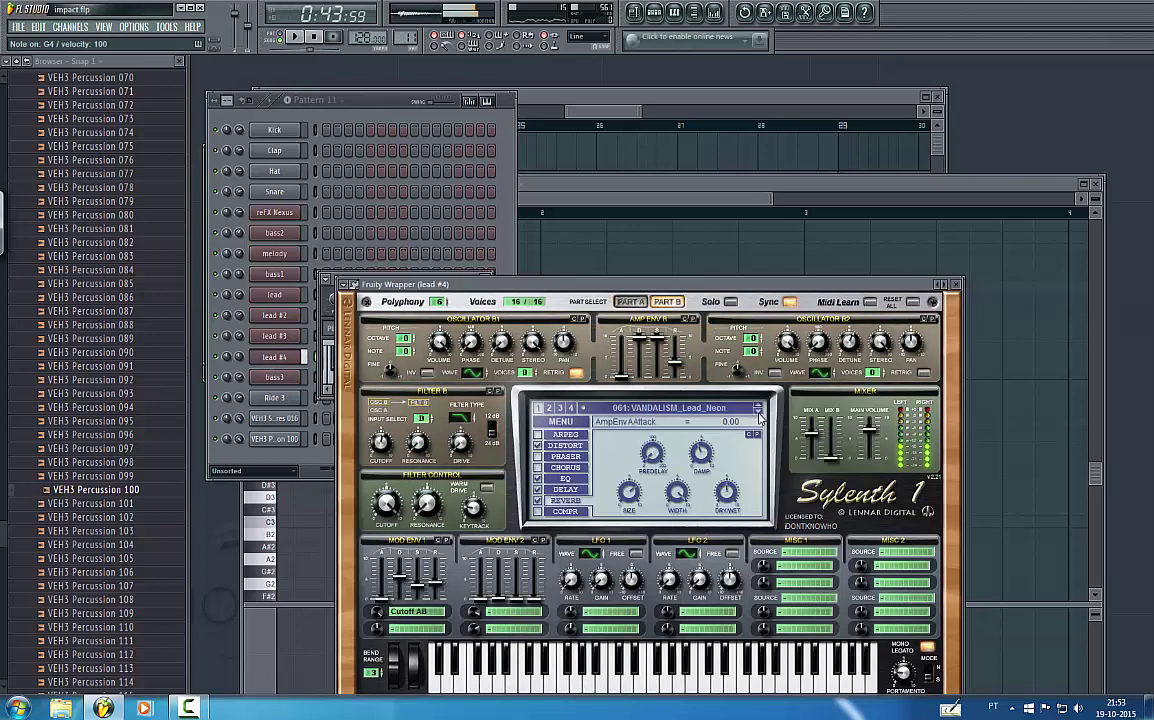
left_click(759, 408)
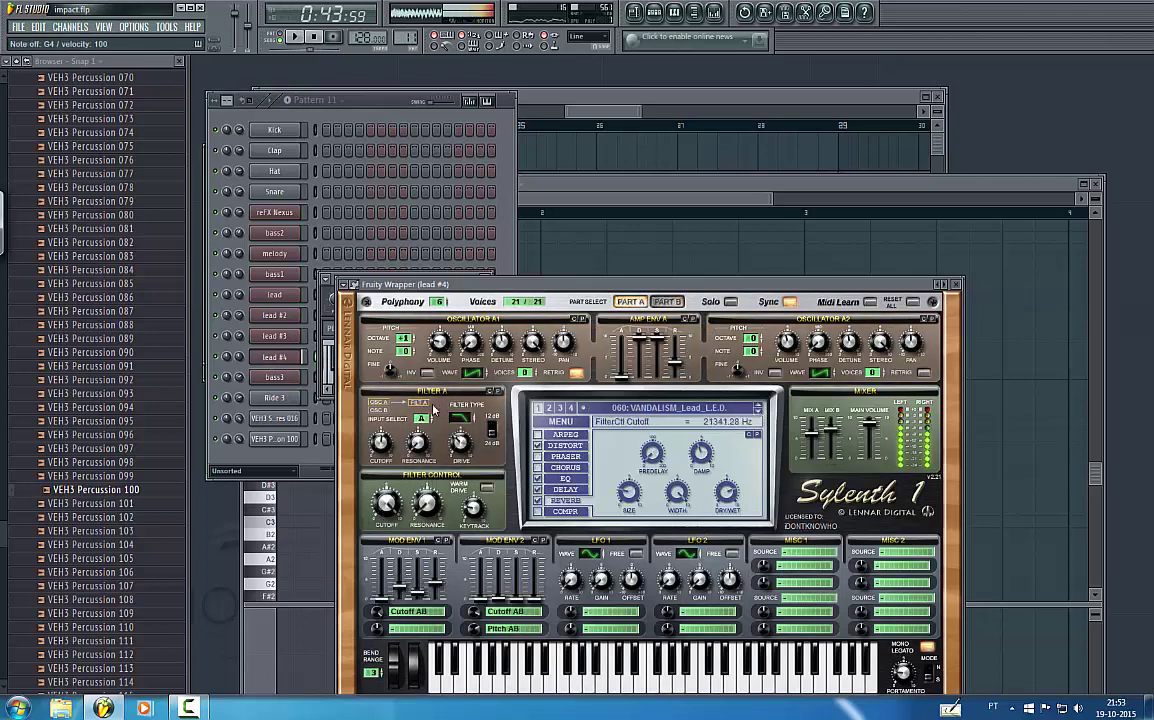
- Audition the song with the new preset and set lead #4's channel volume to 73%
left_click(627, 116)
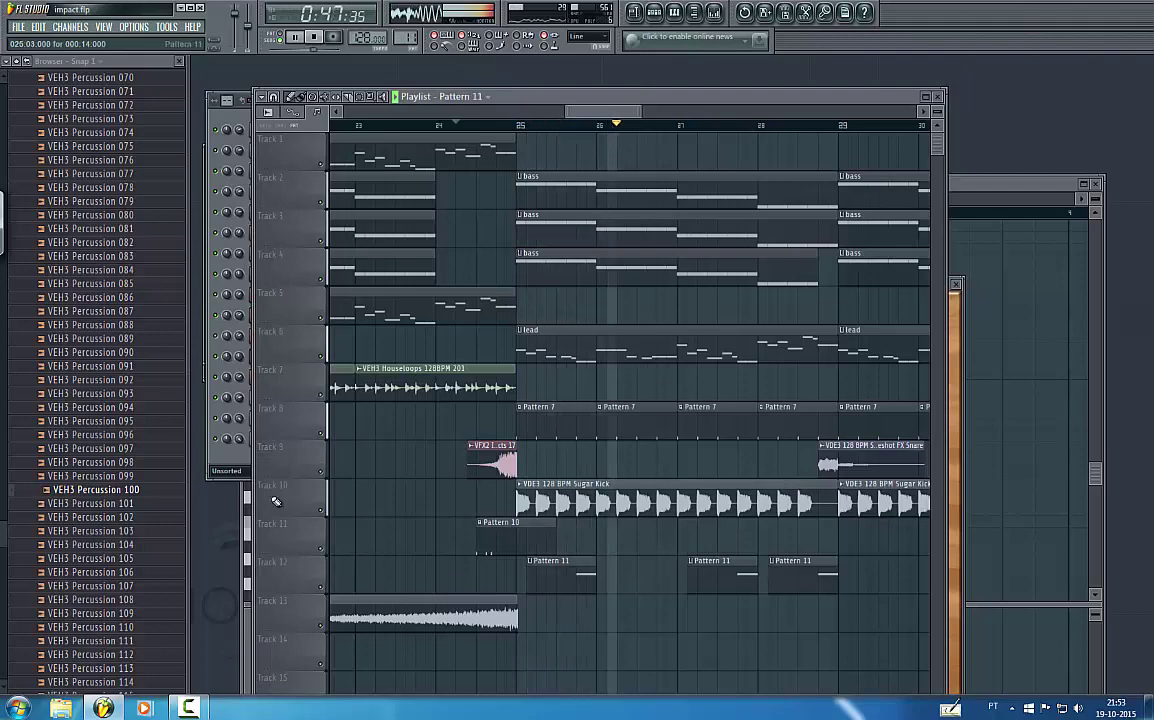
left_click(220, 354)
key("space")
left_click_drag(241, 358, 241, 362)
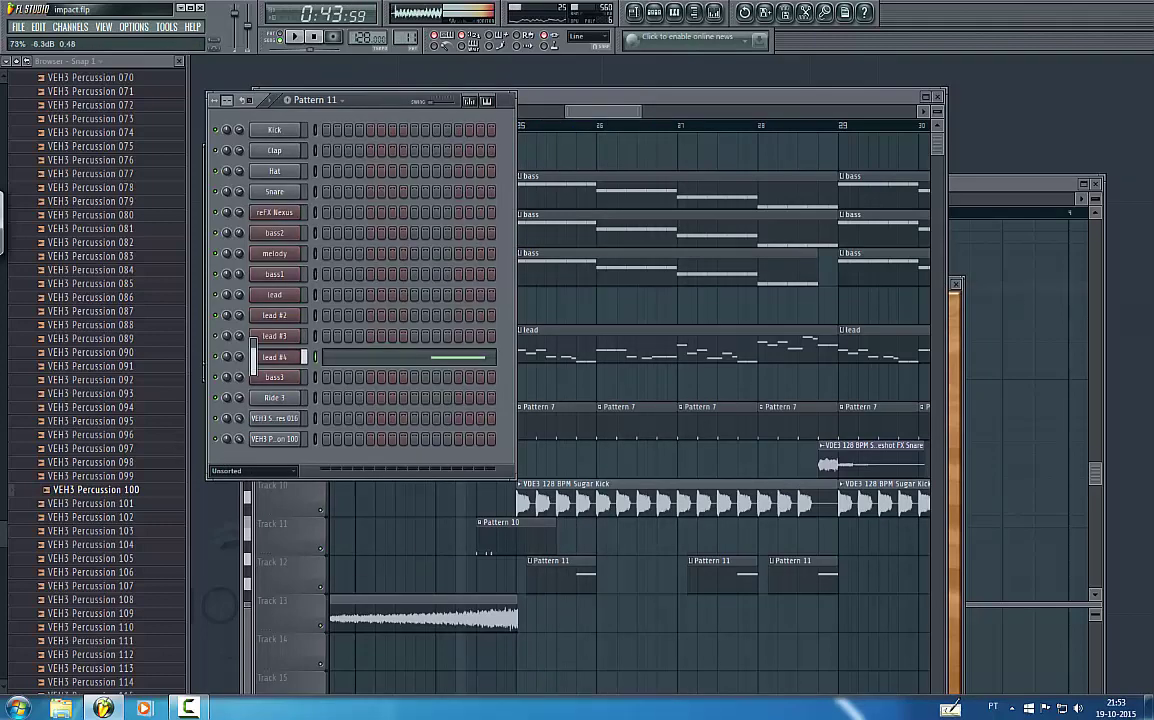
- Turn off the delay in lead #4's Sylenth1 and delete the Pattern 11 clip at bar 27 on Track 12
left_click(274, 358)
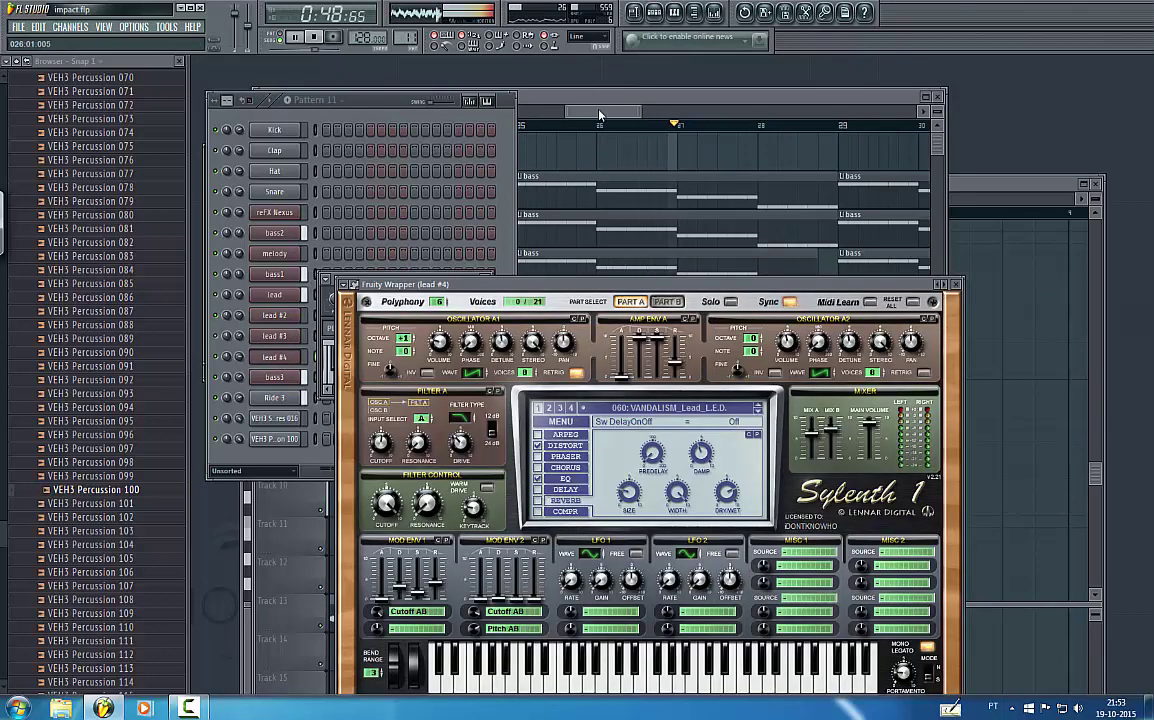
left_click(539, 98)
right_click(725, 580)
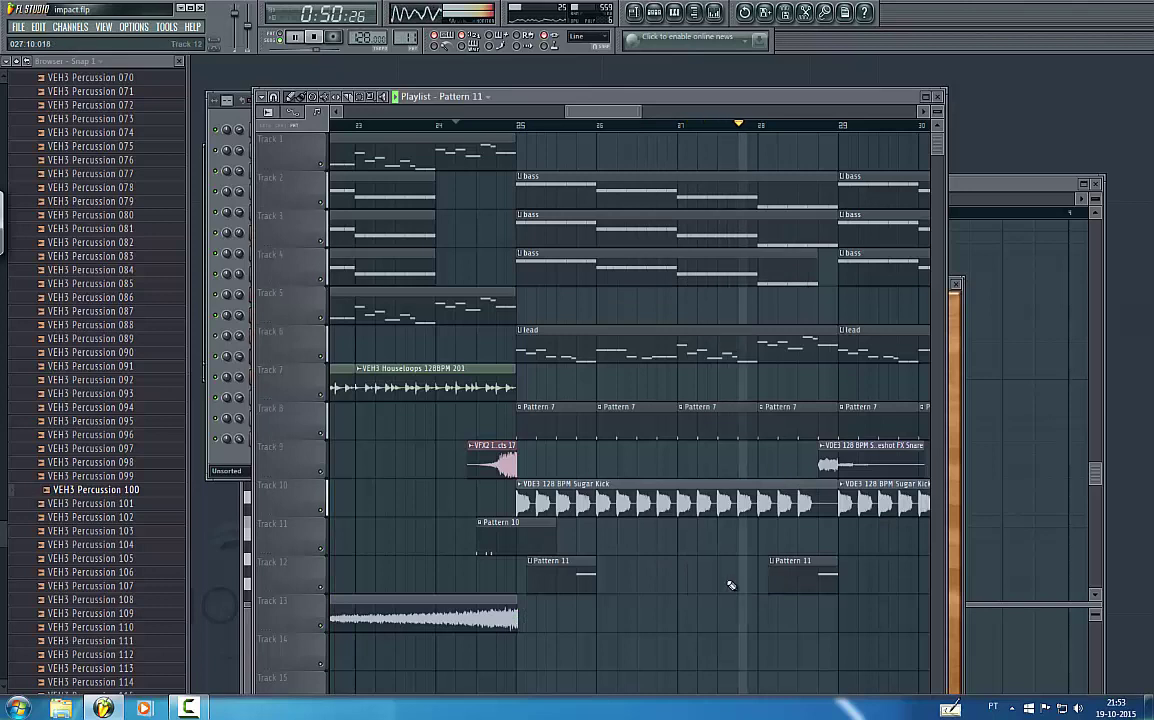
- Raise the held note in Pattern 11's lead #4 piano roll to A4
double_click(819, 582)
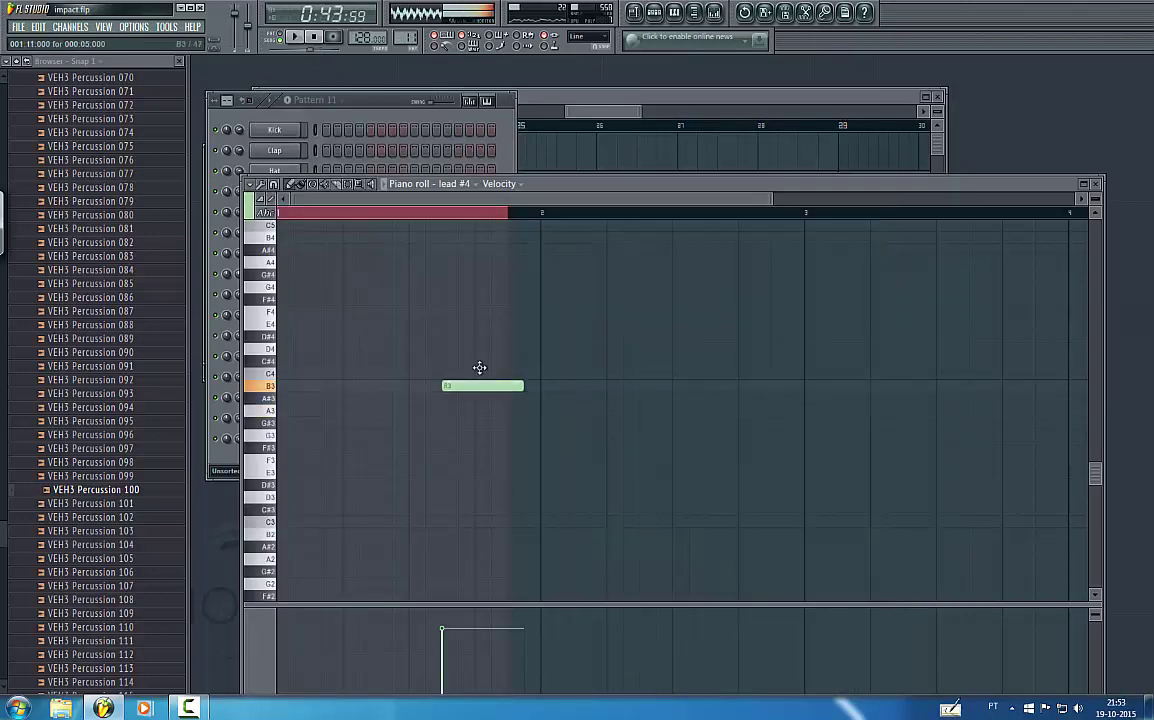
left_click_drag(480, 368, 486, 289)
scroll(504, 321, "up", 3)
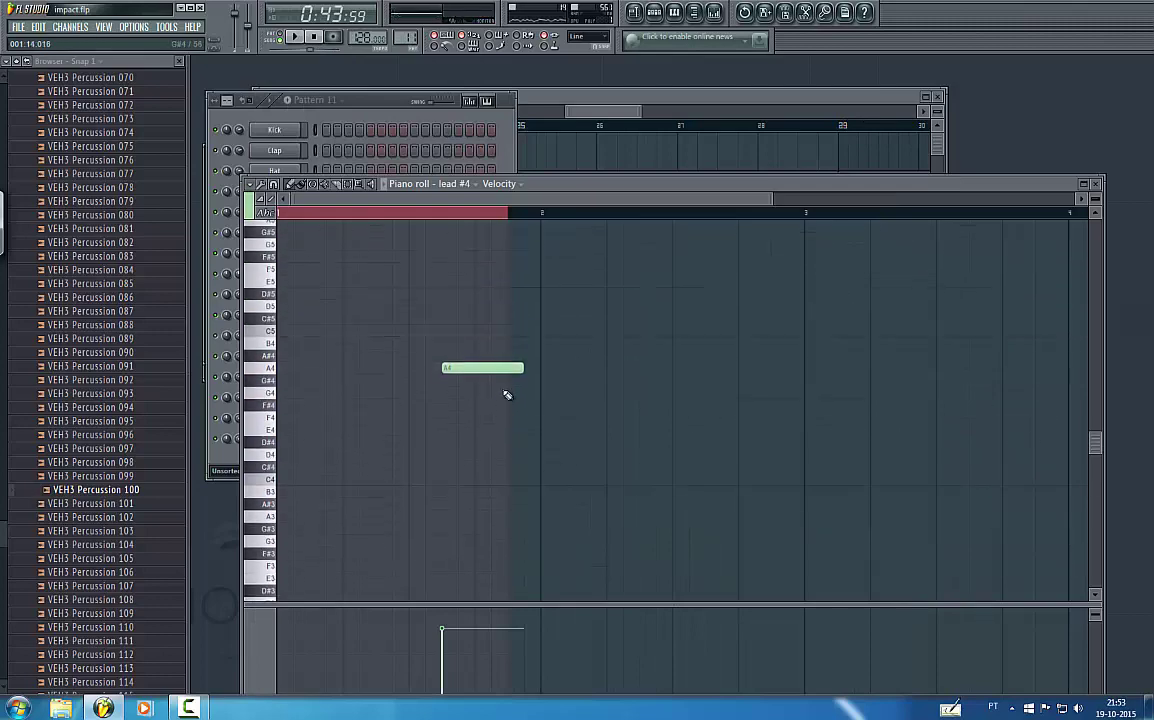
- Assign LFO 1 to Pitch AB in lead #4's Sylenth1 and set its rate to 1/128T
left_click(546, 99)
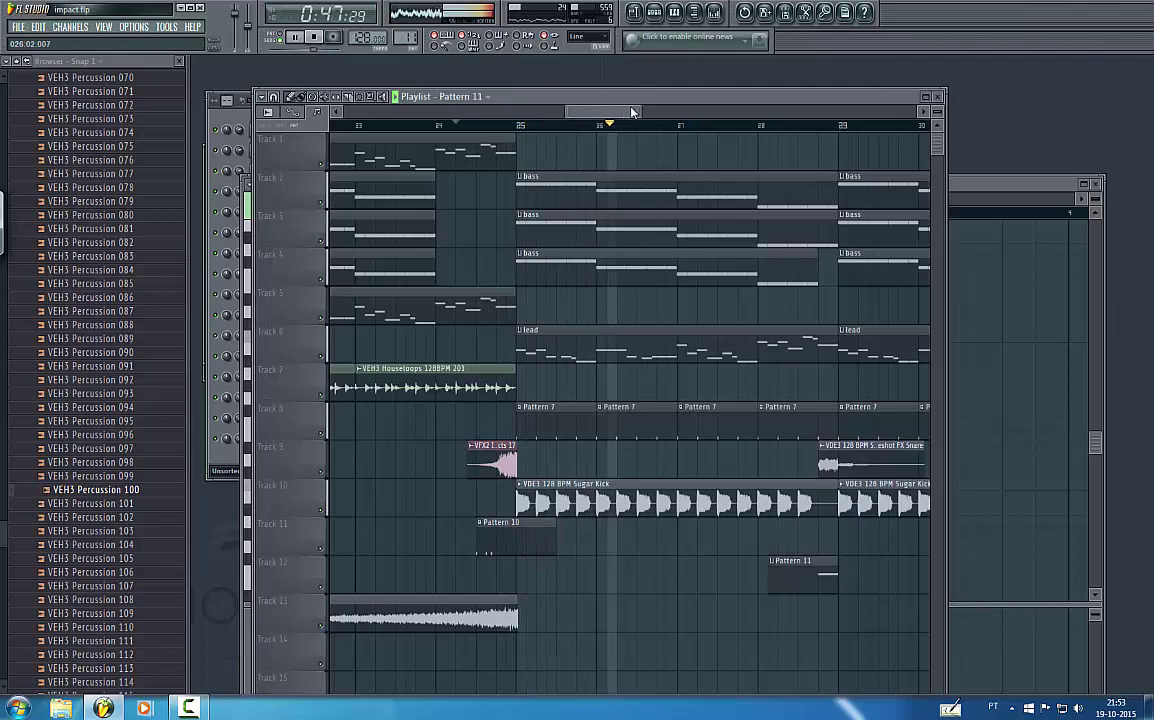
left_click_drag(608, 112, 654, 111)
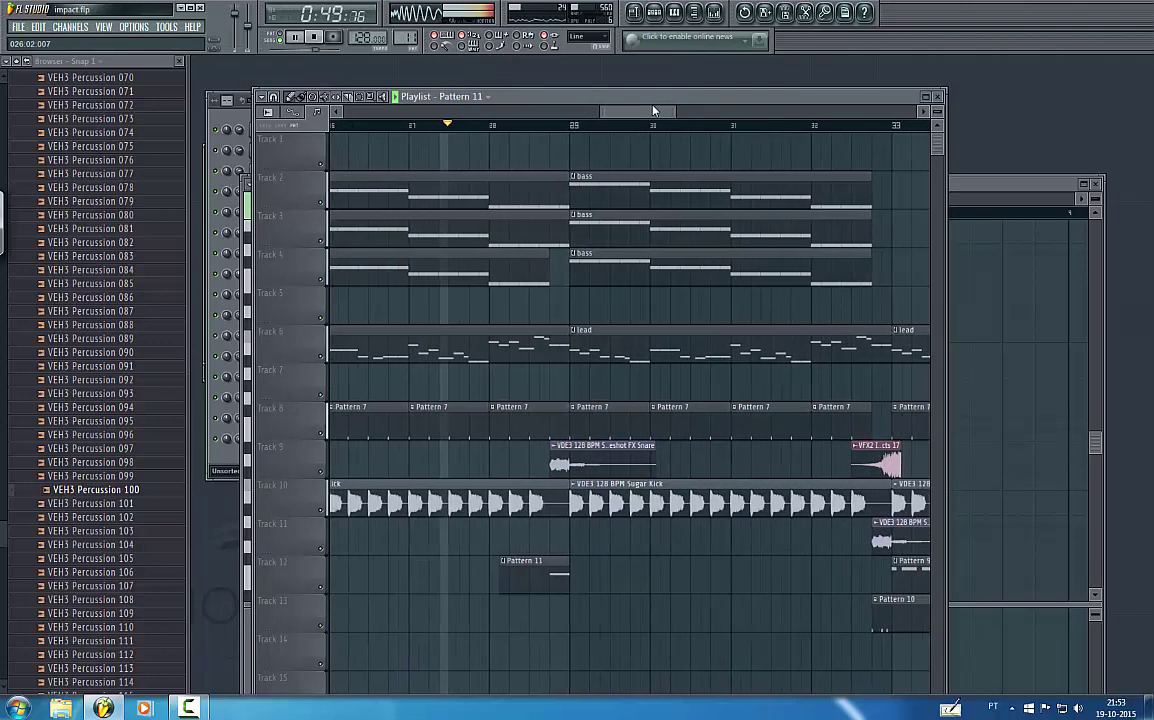
double_click(550, 582)
left_click(211, 463)
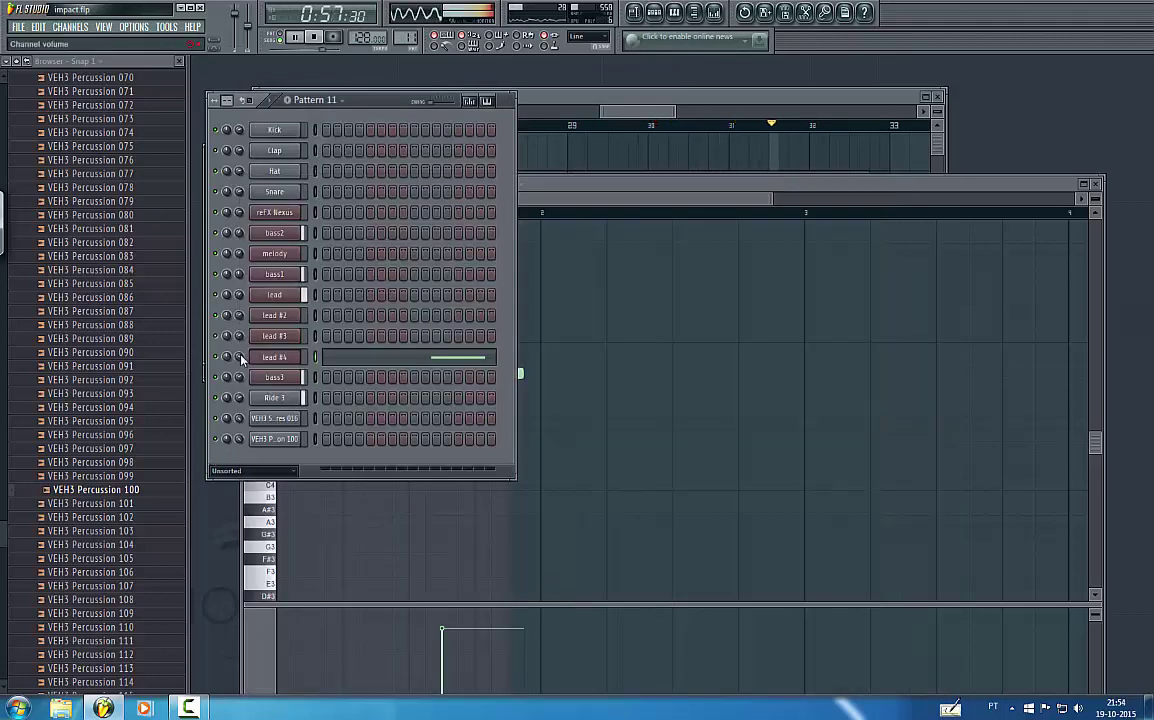
left_click(274, 357)
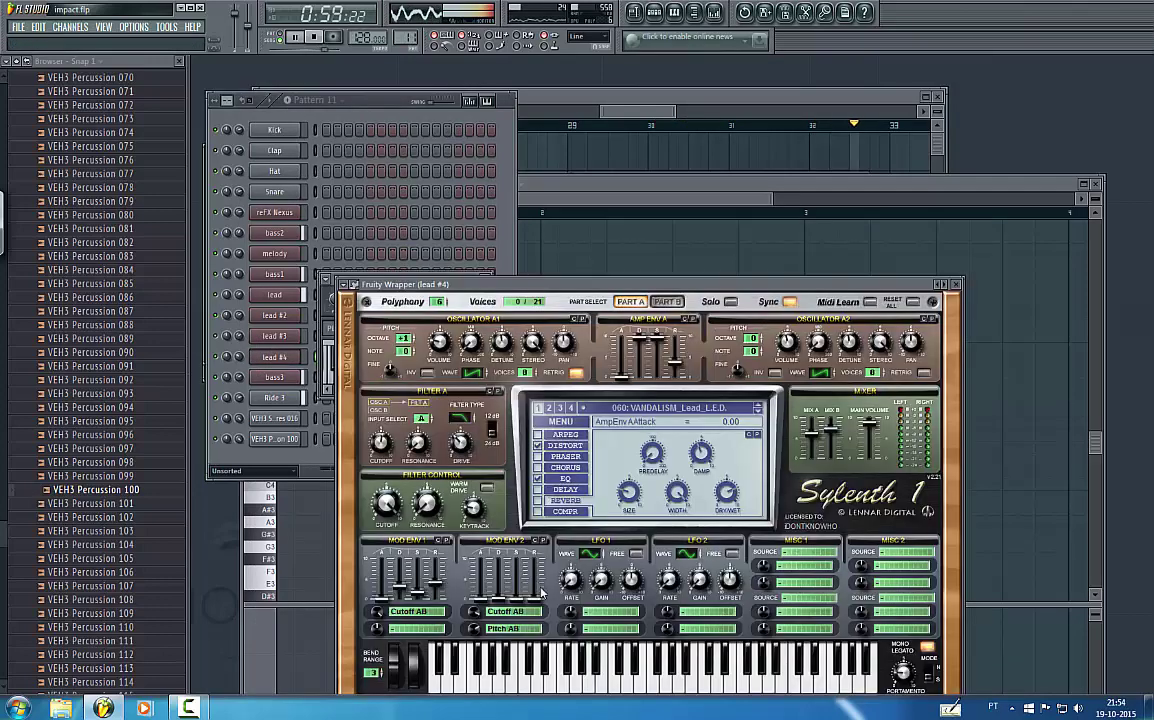
left_click(600, 613)
left_click(546, 543)
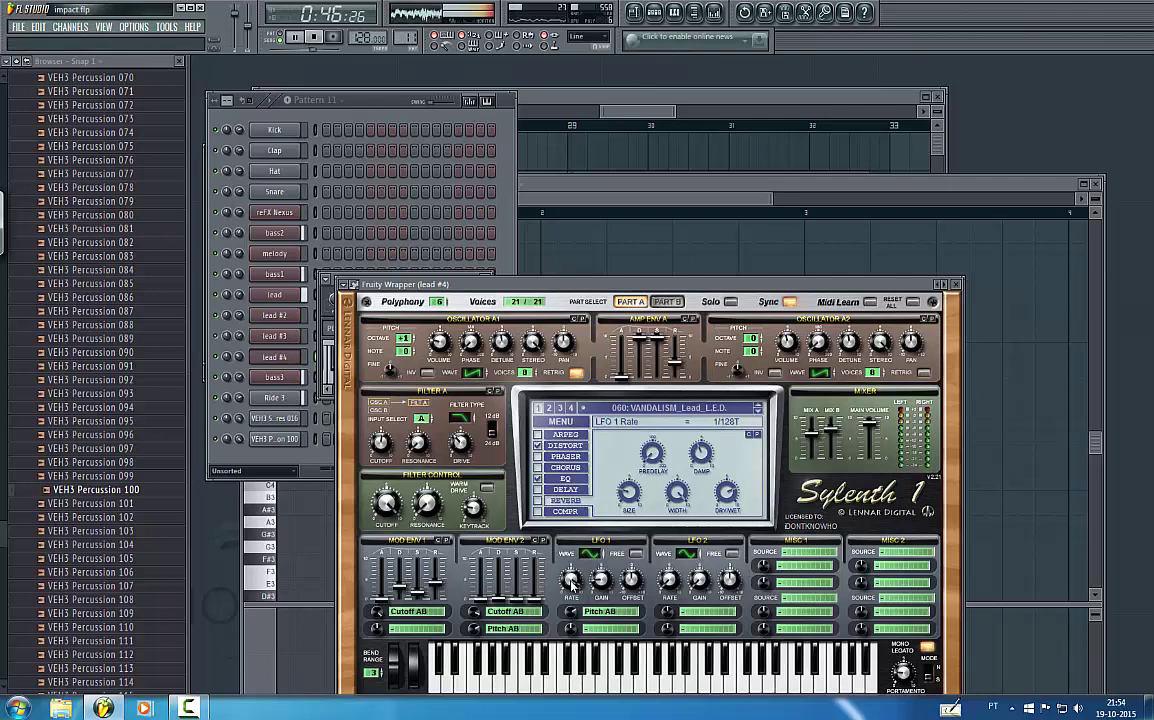
- Place a second Pattern 11 clip on Track 14 so that it ends at bar 33
left_click(670, 106)
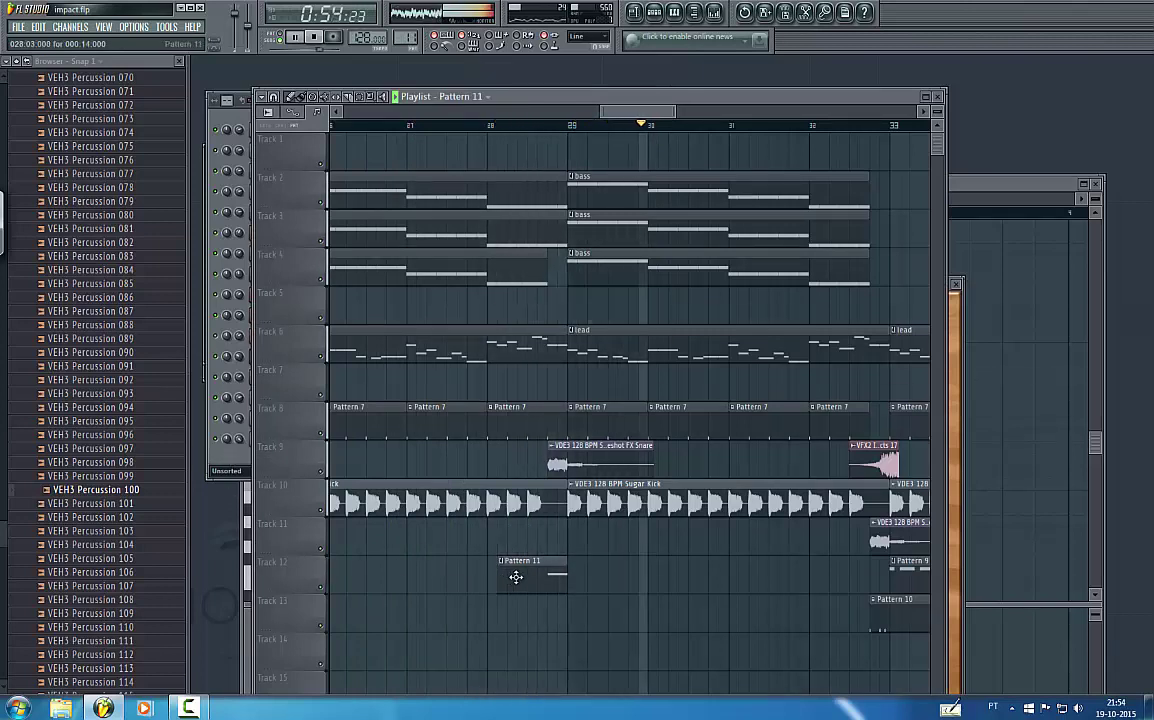
left_click(824, 650)
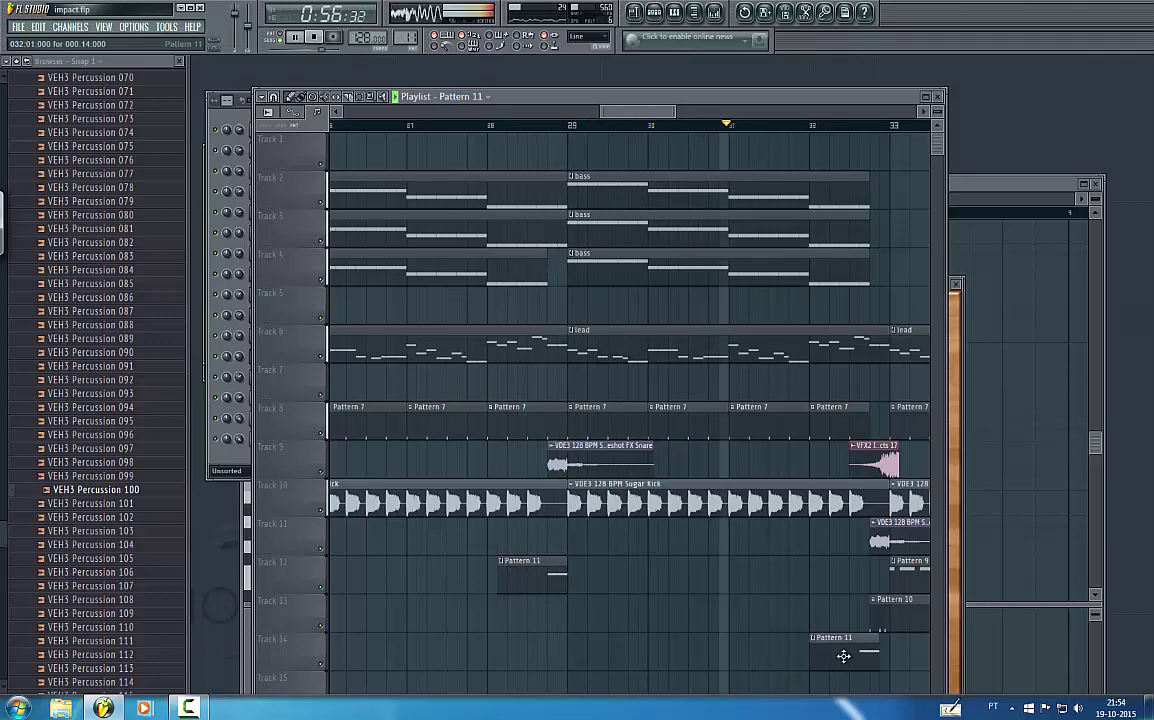
left_click_drag(655, 114, 693, 117)
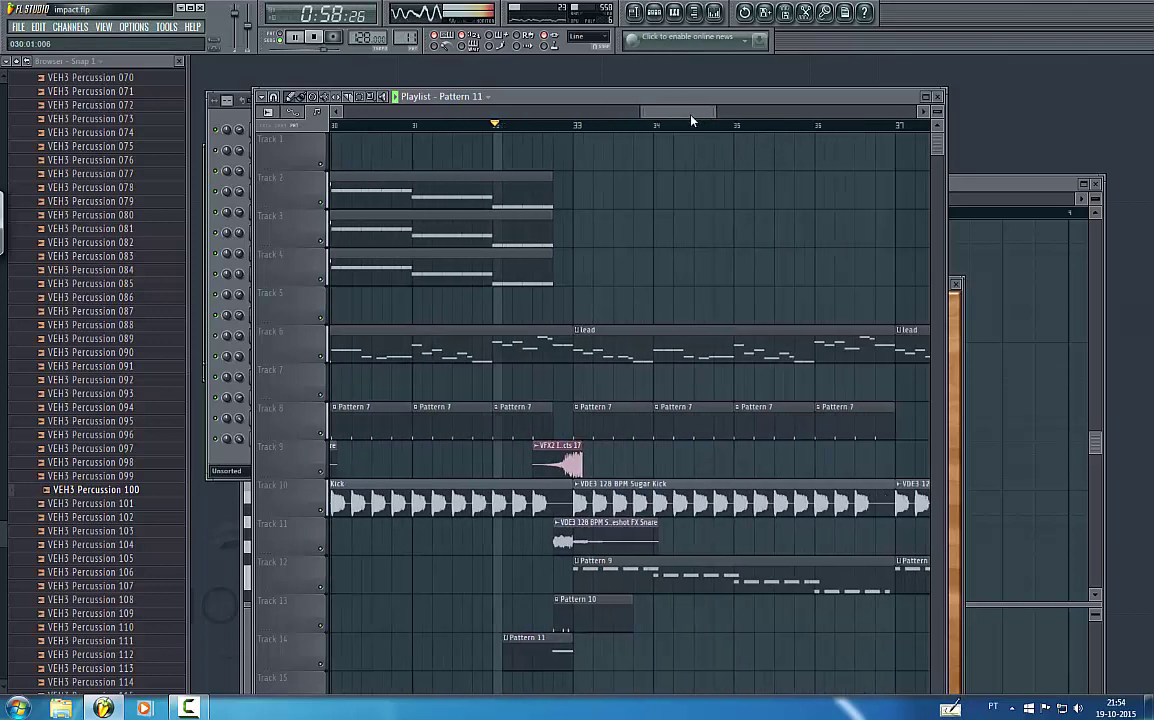
scroll(673, 577, "down", 1)
scroll(675, 580, "down", 2)
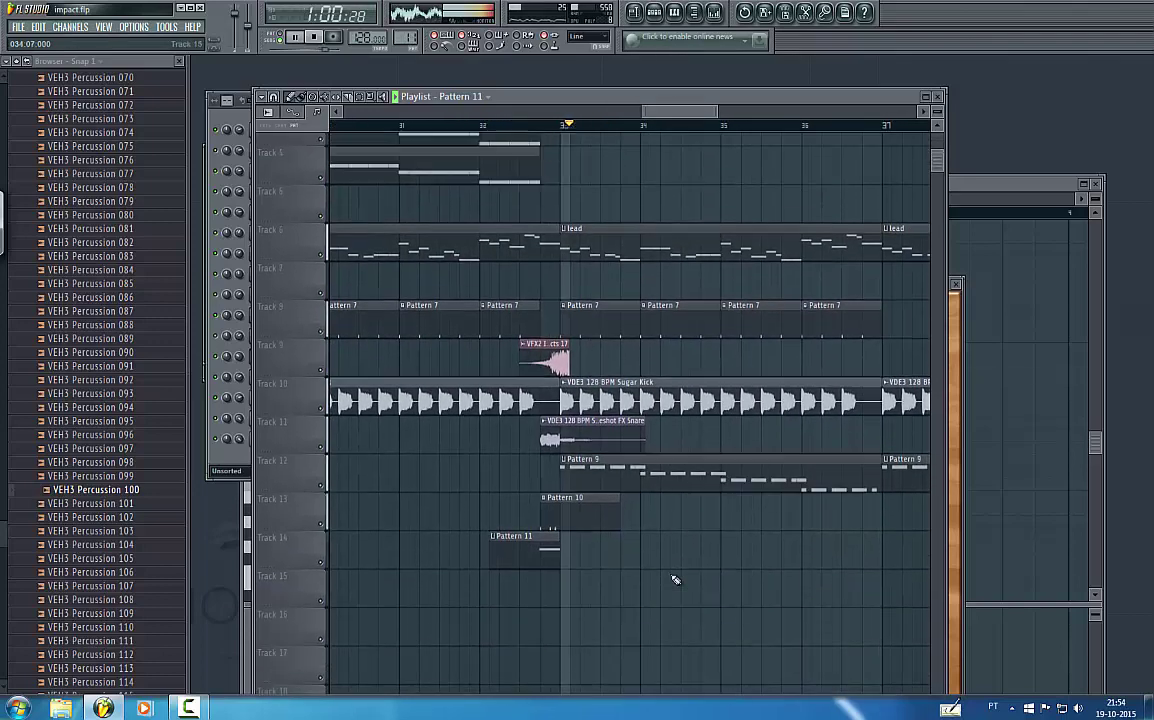
- Save the project and stop playback
left_click(226, 462)
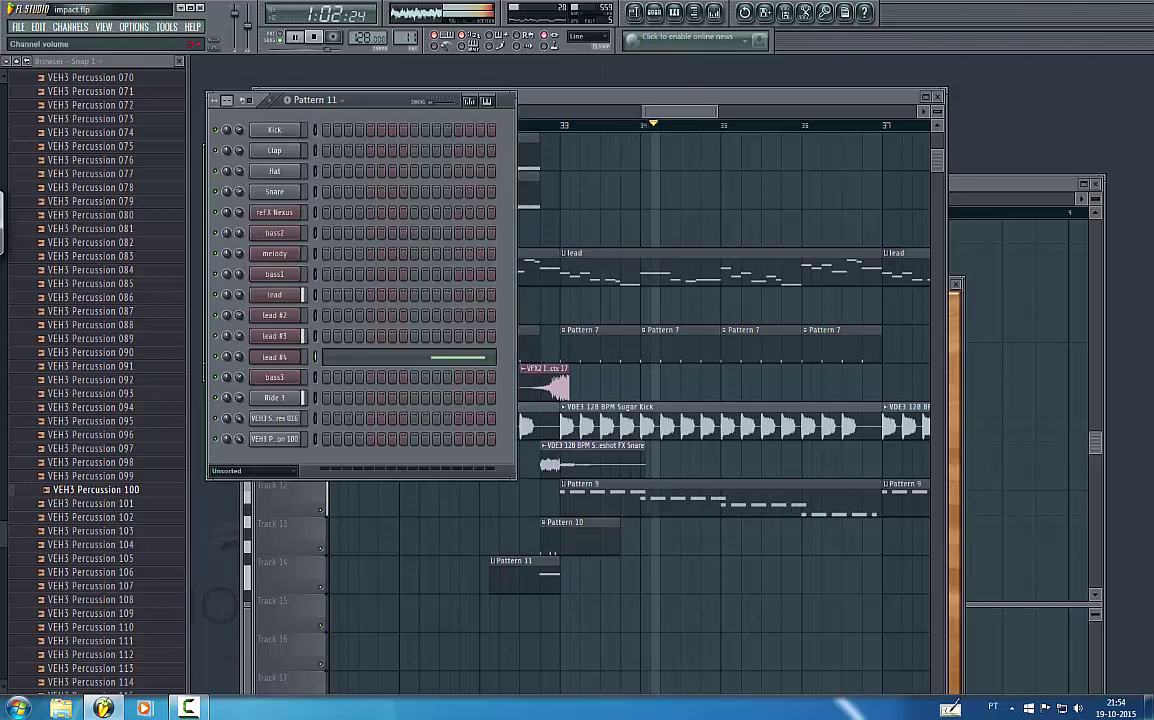
left_click(19, 27)
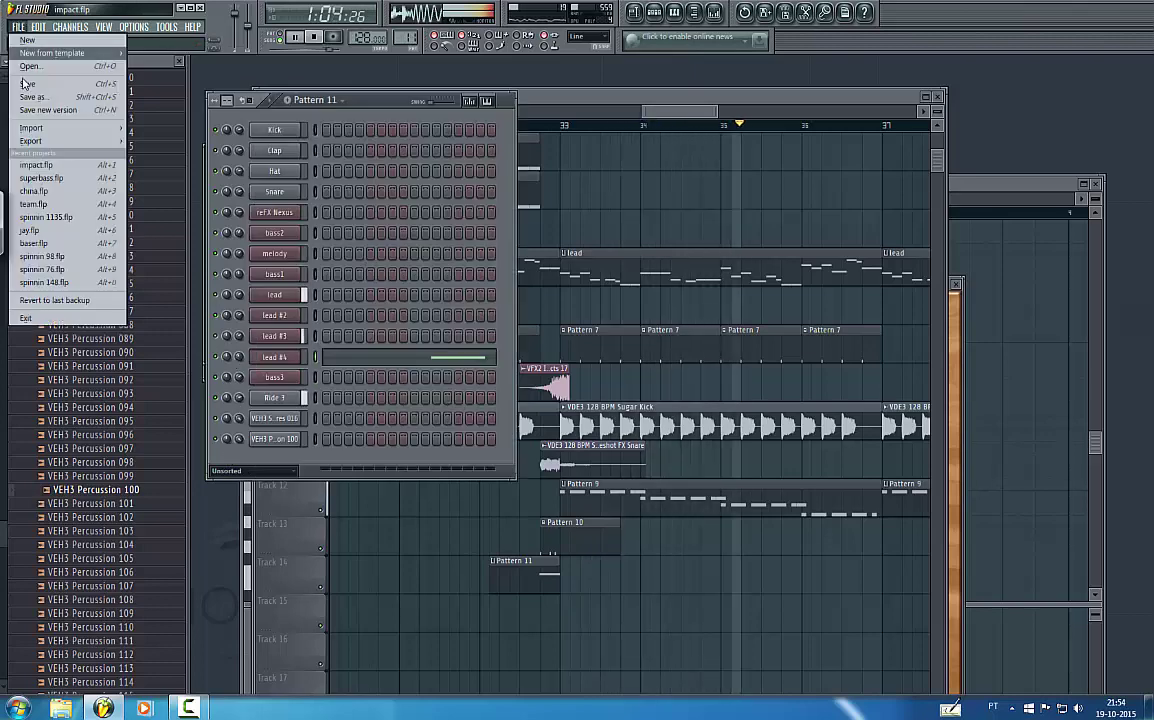
left_click(27, 82)
key("space")
- Audition the lead pattern with its Sylenth1 and the Insert 5 mixer track open
double_click(589, 273)
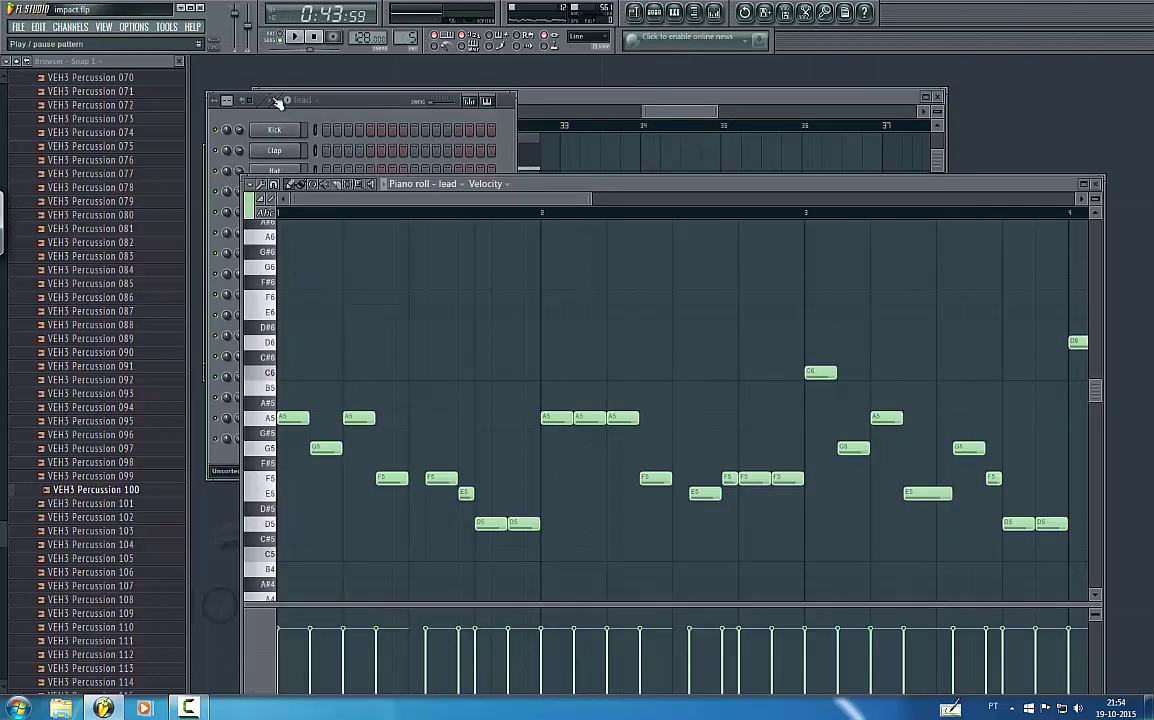
left_click(279, 103)
key("space")
left_click(293, 300)
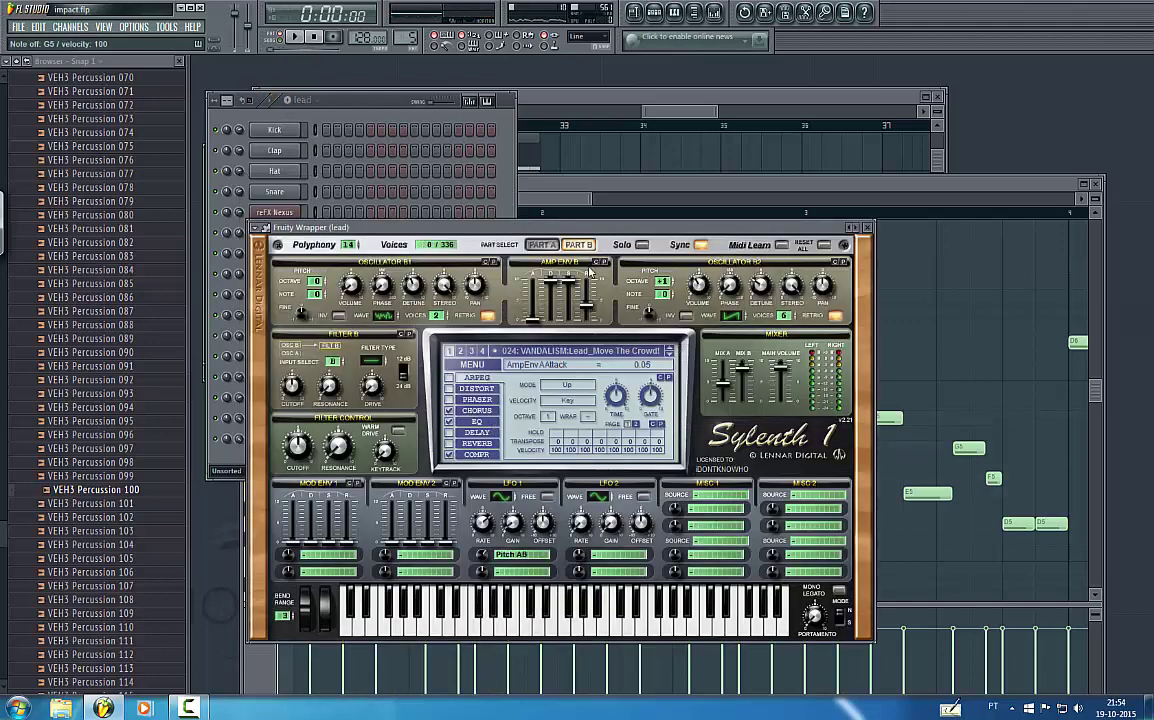
left_click(712, 13)
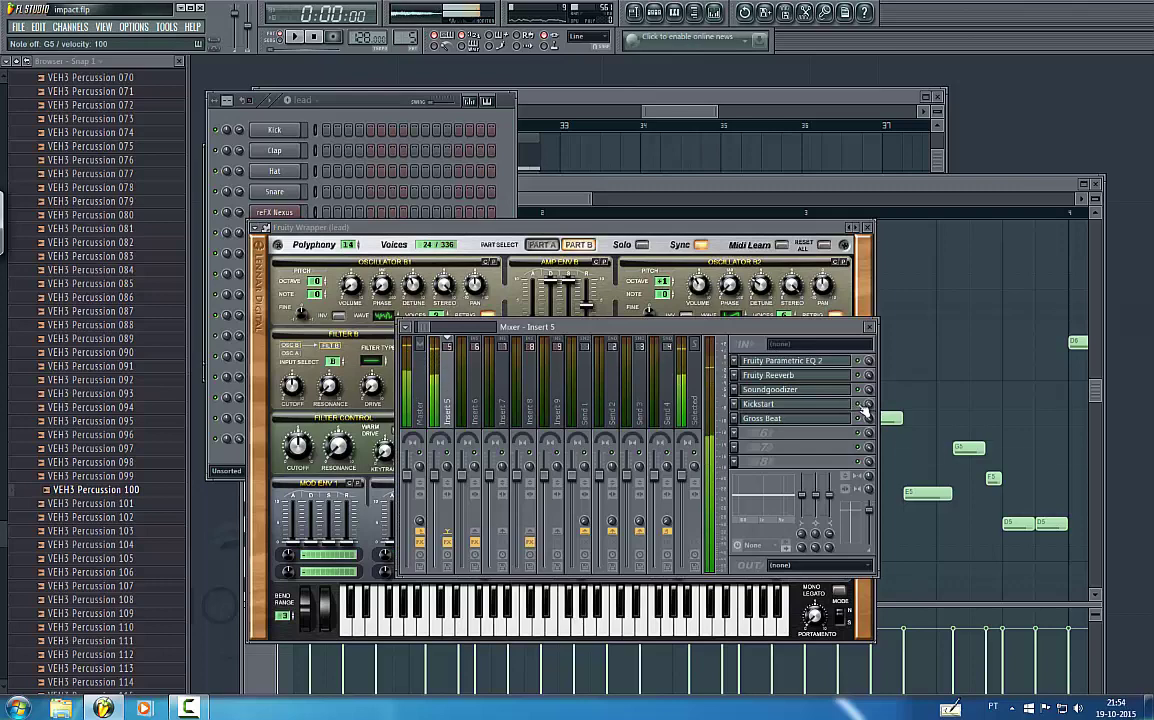
key("space")
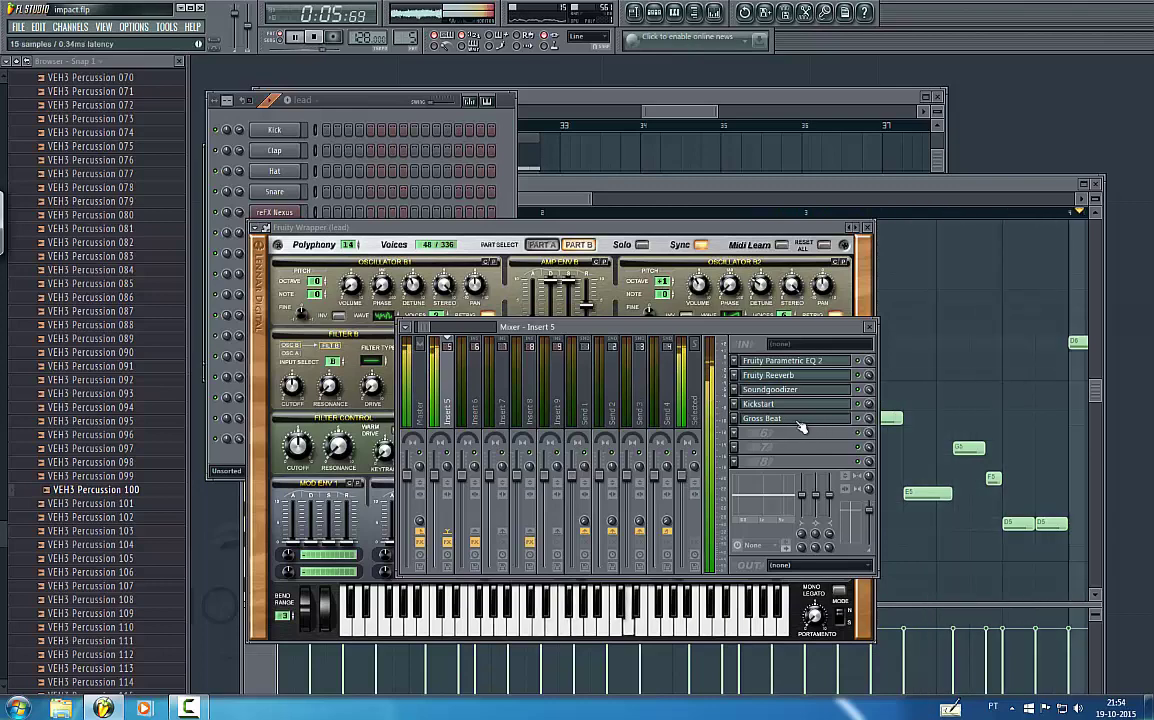
- Raise band 7 and slightly lower band 5 around 1.5 kHz in Insert 5's Fruity Parametric EQ 2, and play the lead
left_click(791, 377)
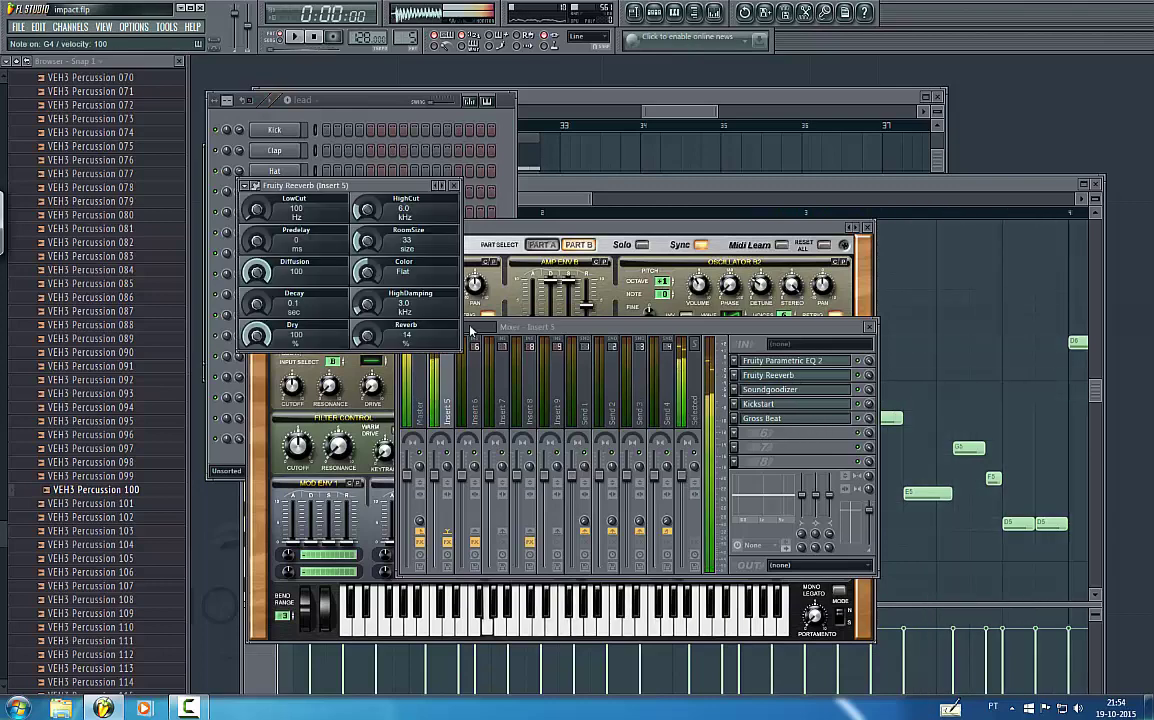
left_click(780, 362)
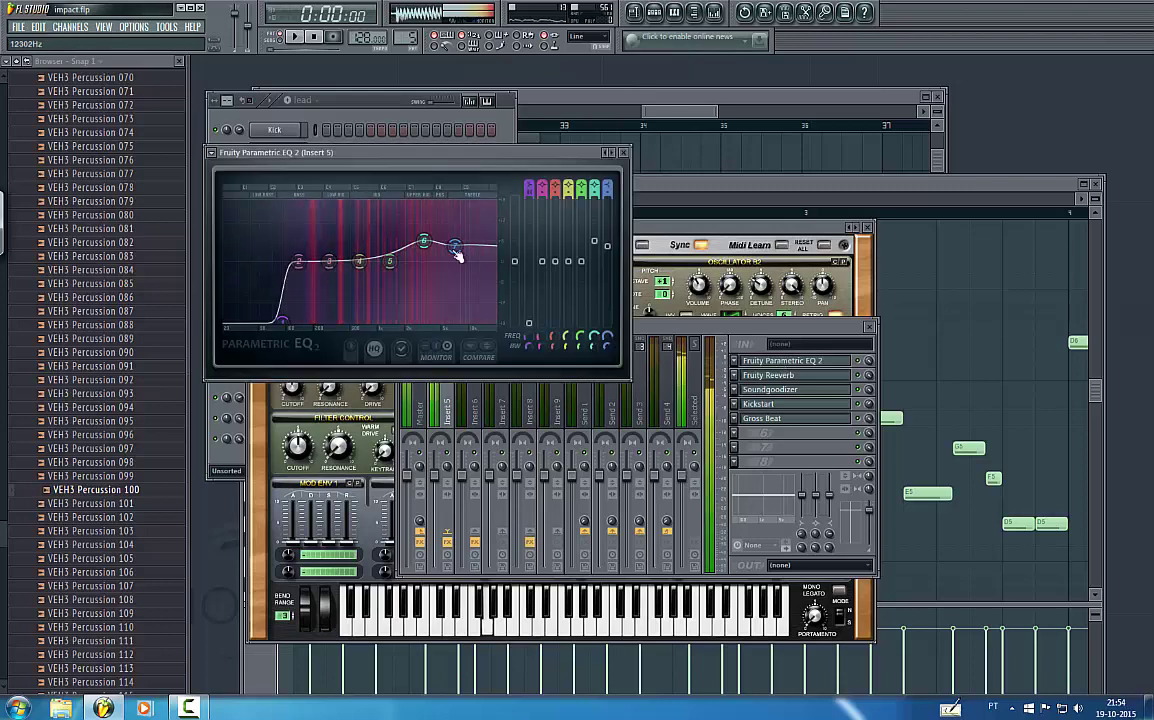
left_click_drag(455, 247, 459, 222)
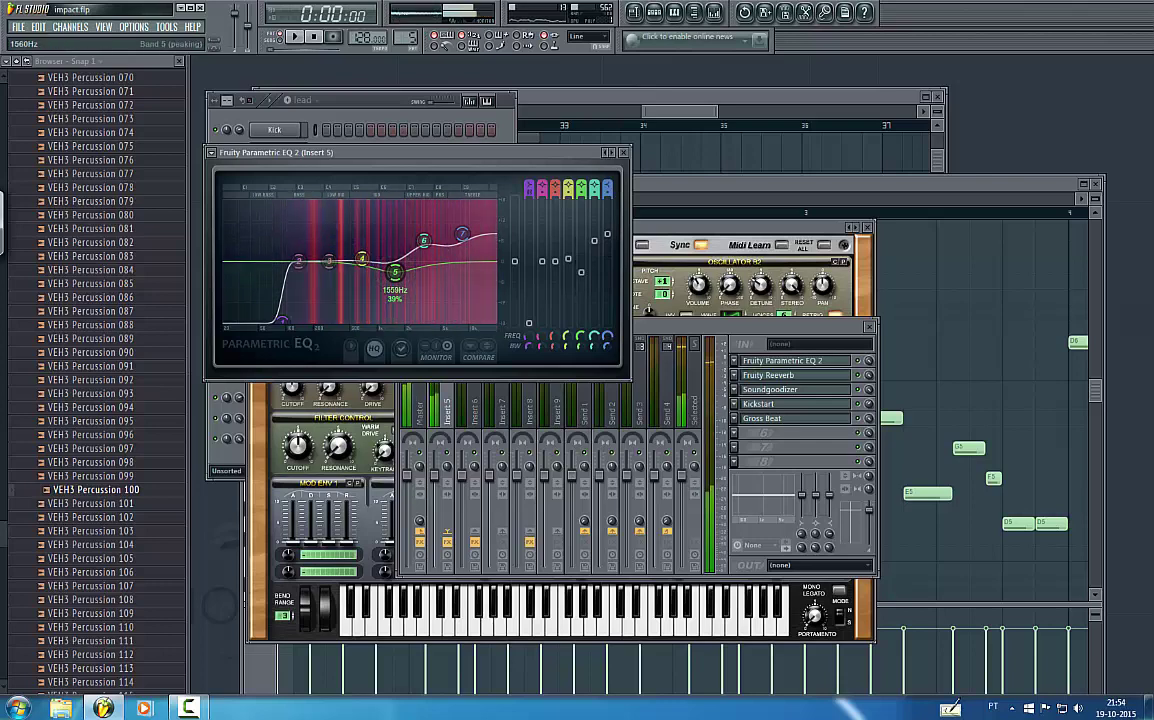
key("space")
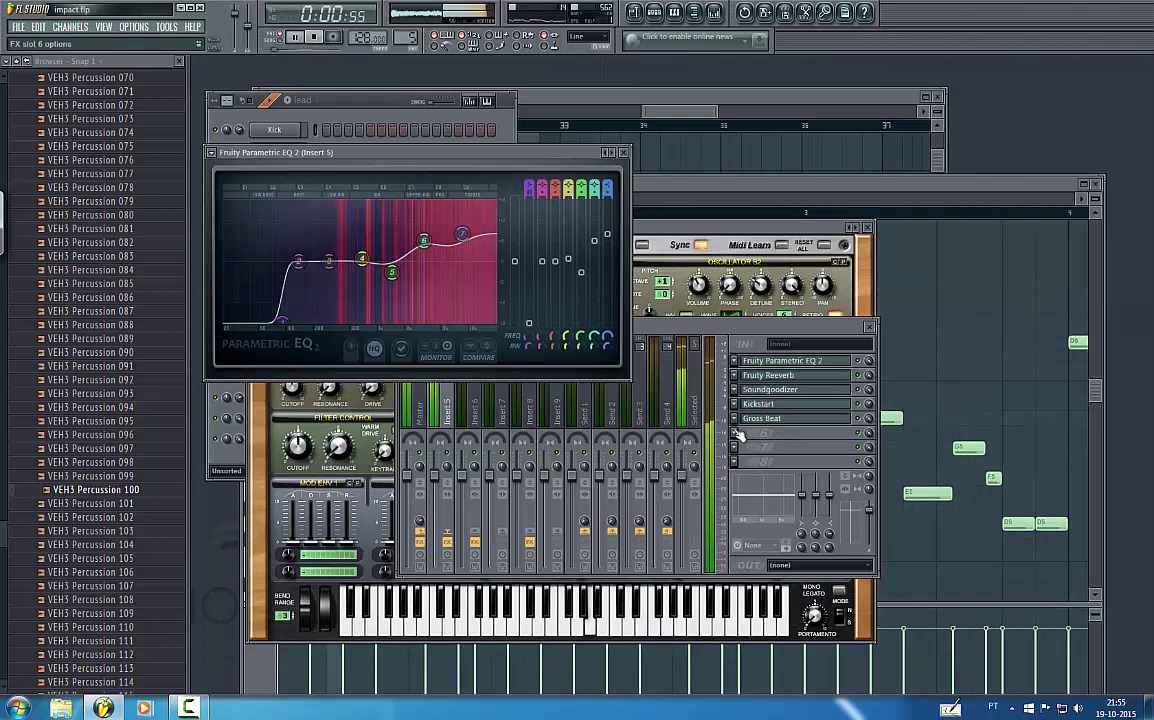
- Check the Soundgoodizer on Insert 5 and save the project
left_click(772, 390)
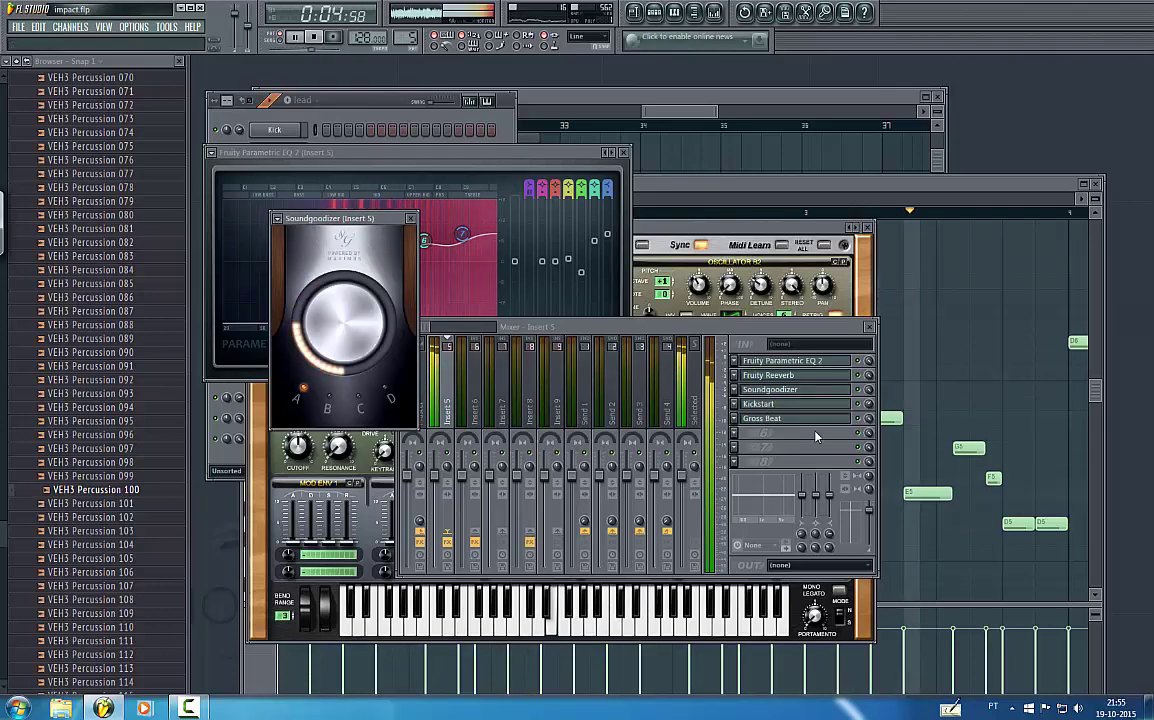
left_click(17, 27)
left_click(27, 87)
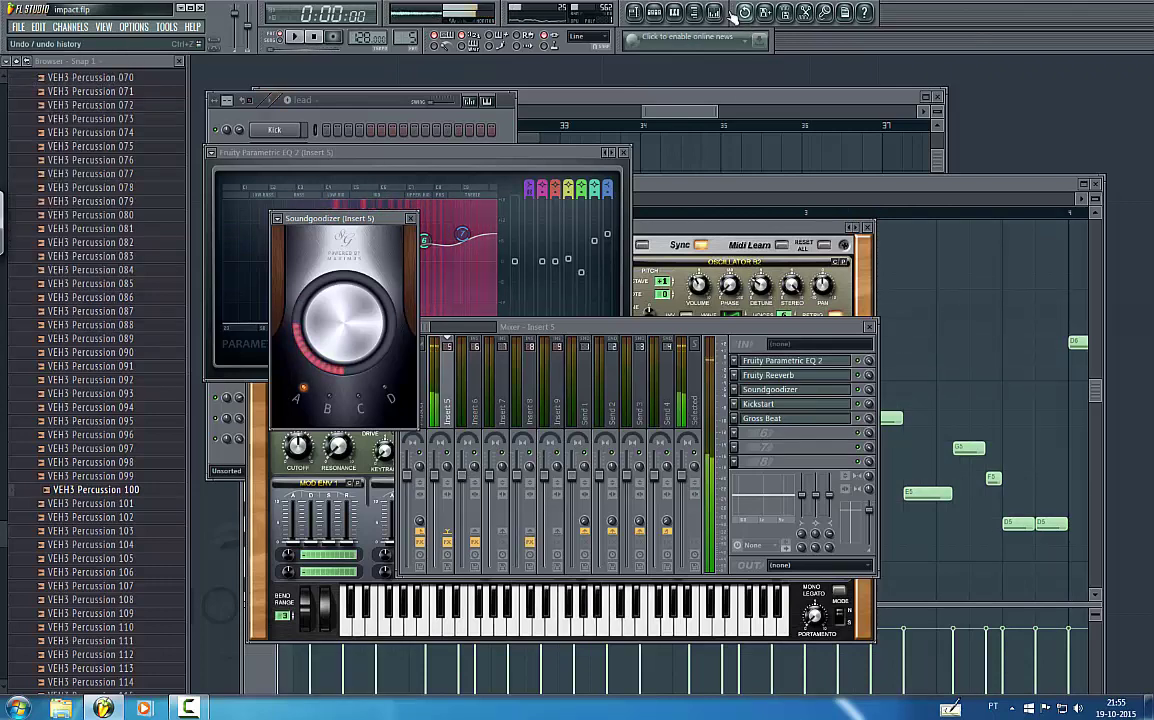
- Review the whole arrangement in the playlist and briefly play it from the start in song mode
left_click_drag(690, 108, 326, 134)
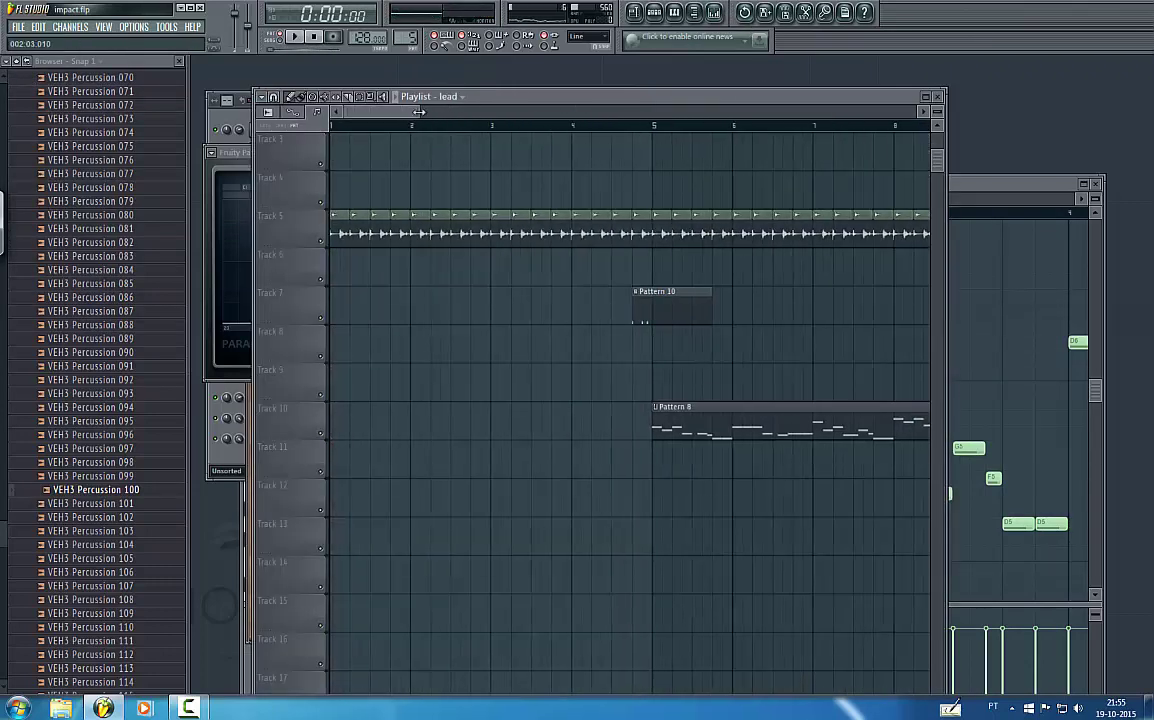
left_click_drag(419, 112, 1040, 144)
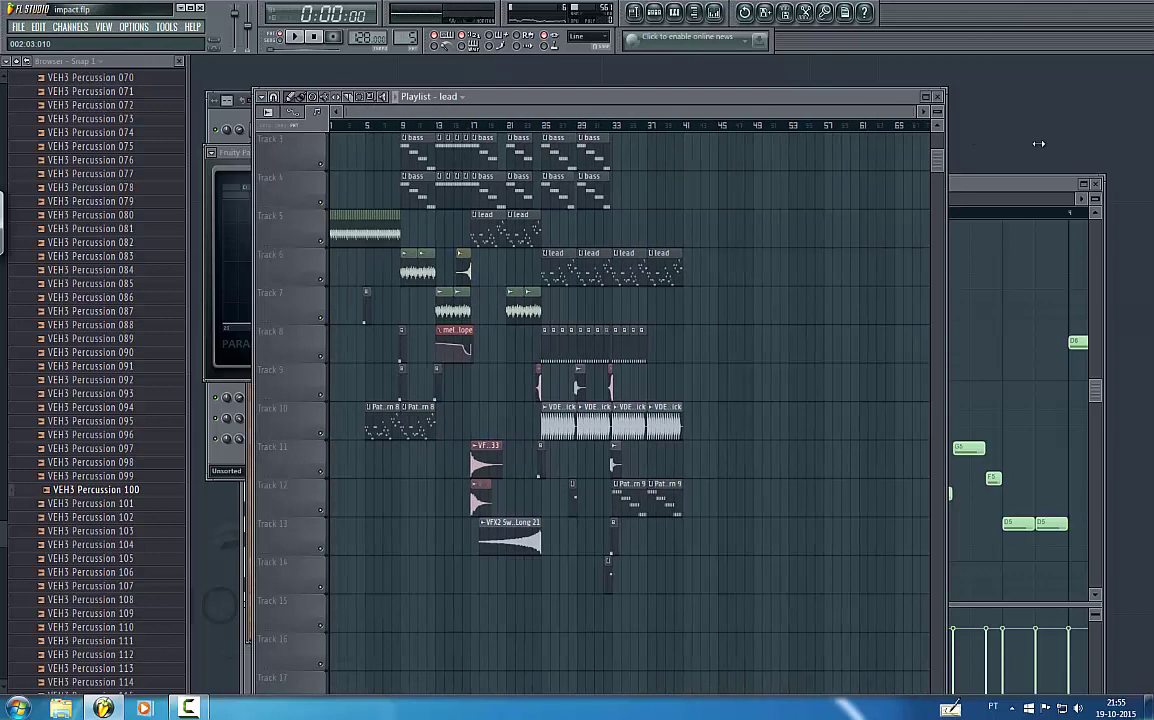
left_click(397, 97)
scroll(735, 386, "up", 2)
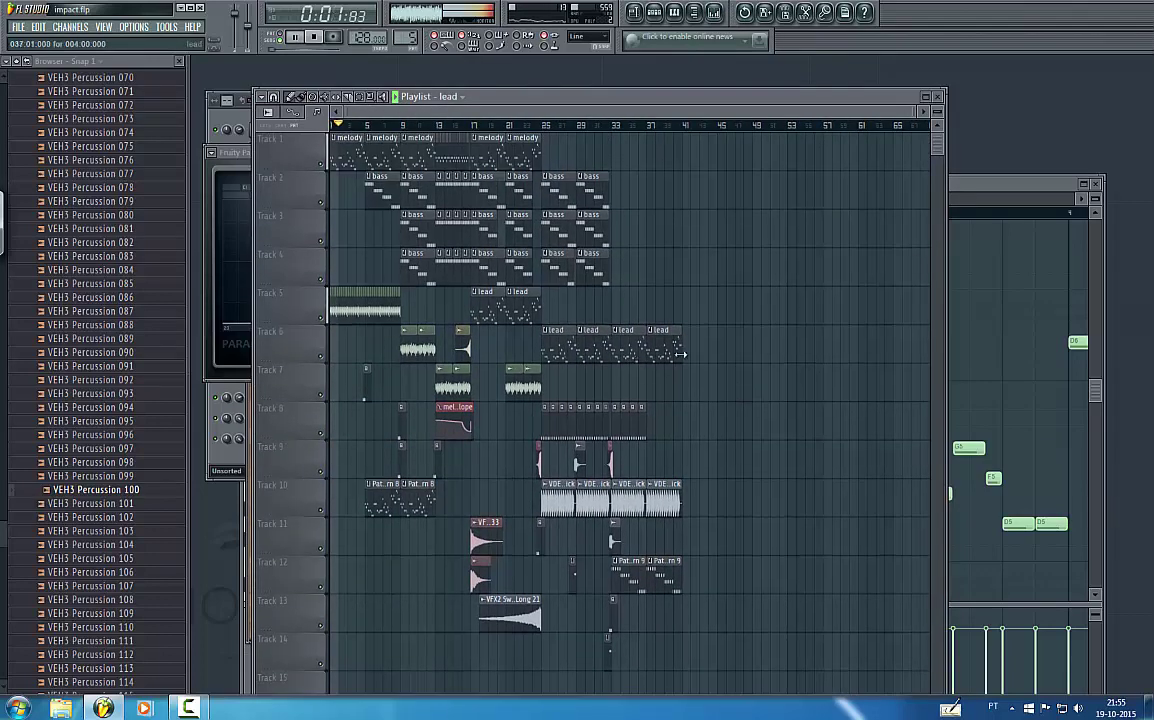
key("space")
- Set the first three notes of bar 1 in the melody piano roll to G4 and audition the change
double_click(342, 157)
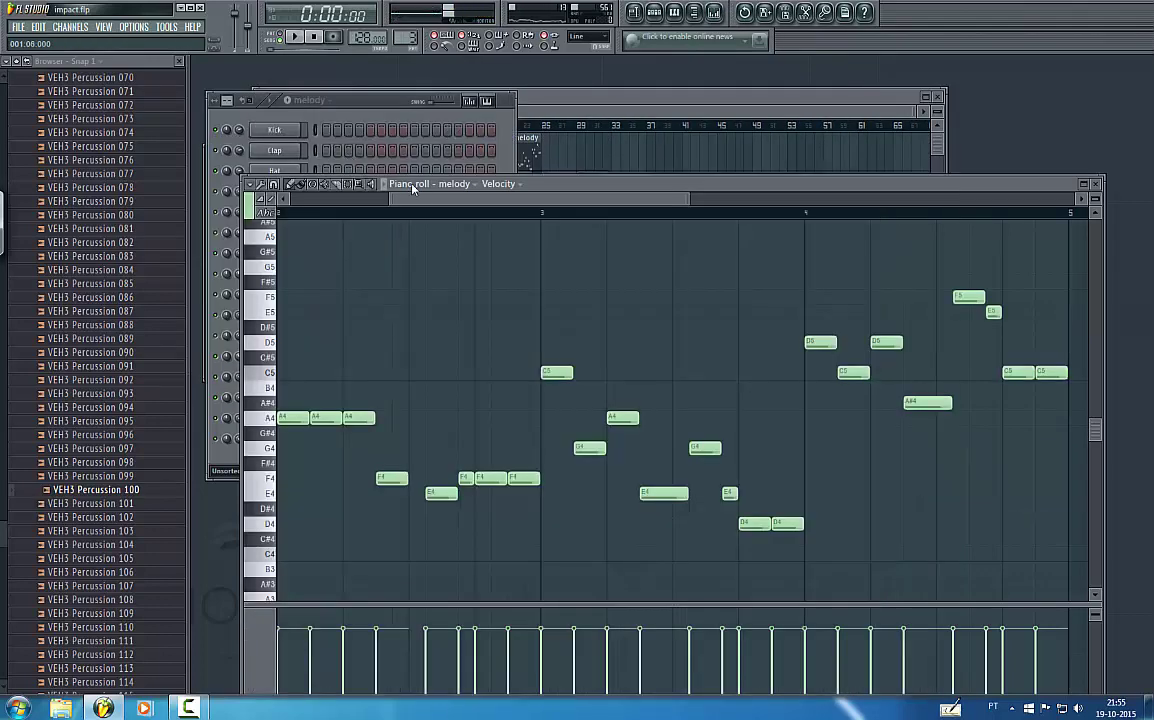
left_click_drag(411, 198, 121, 229)
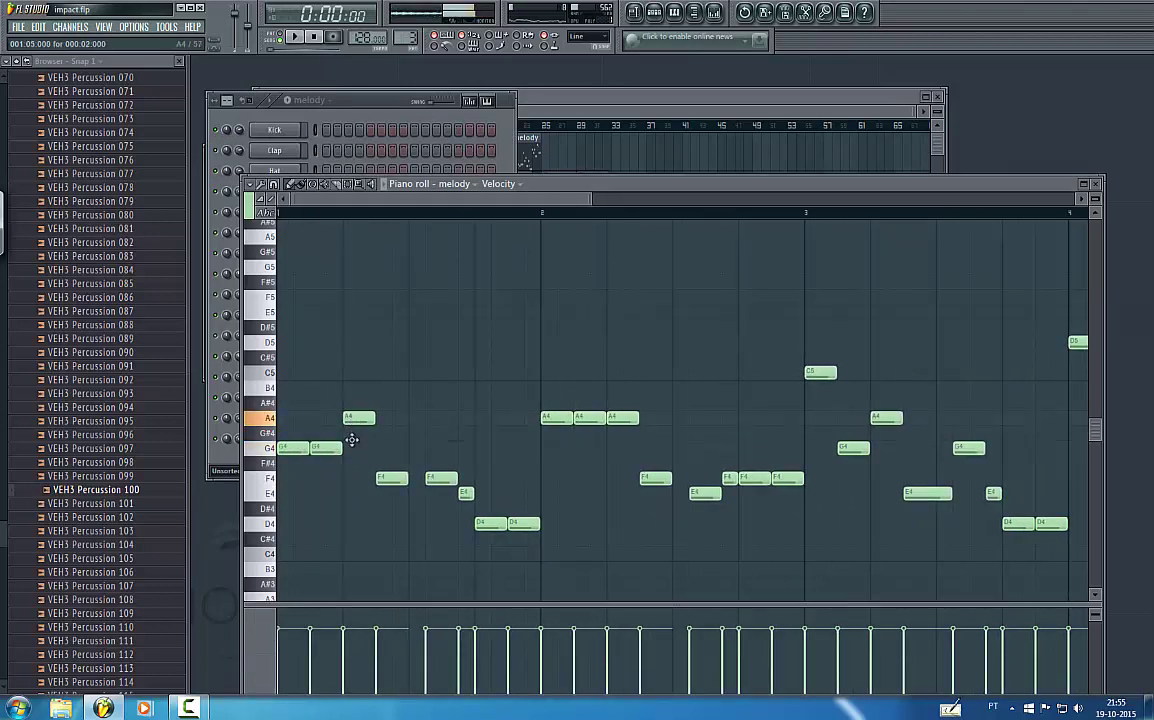
key("space")
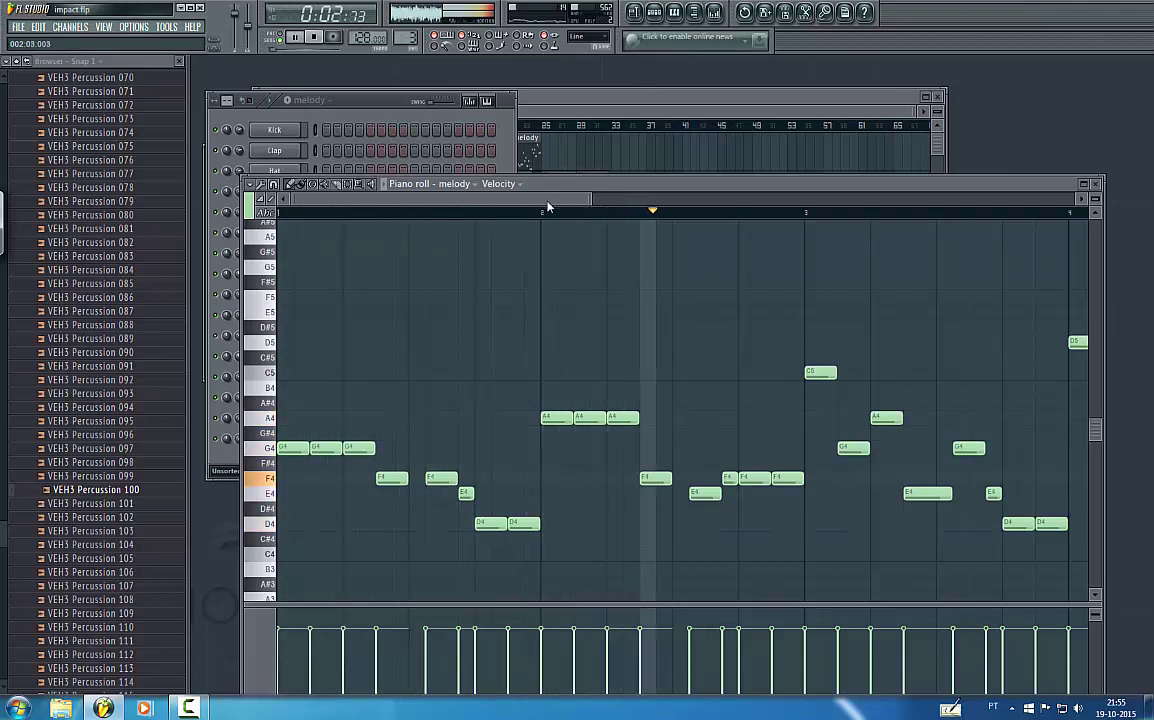
key("space")
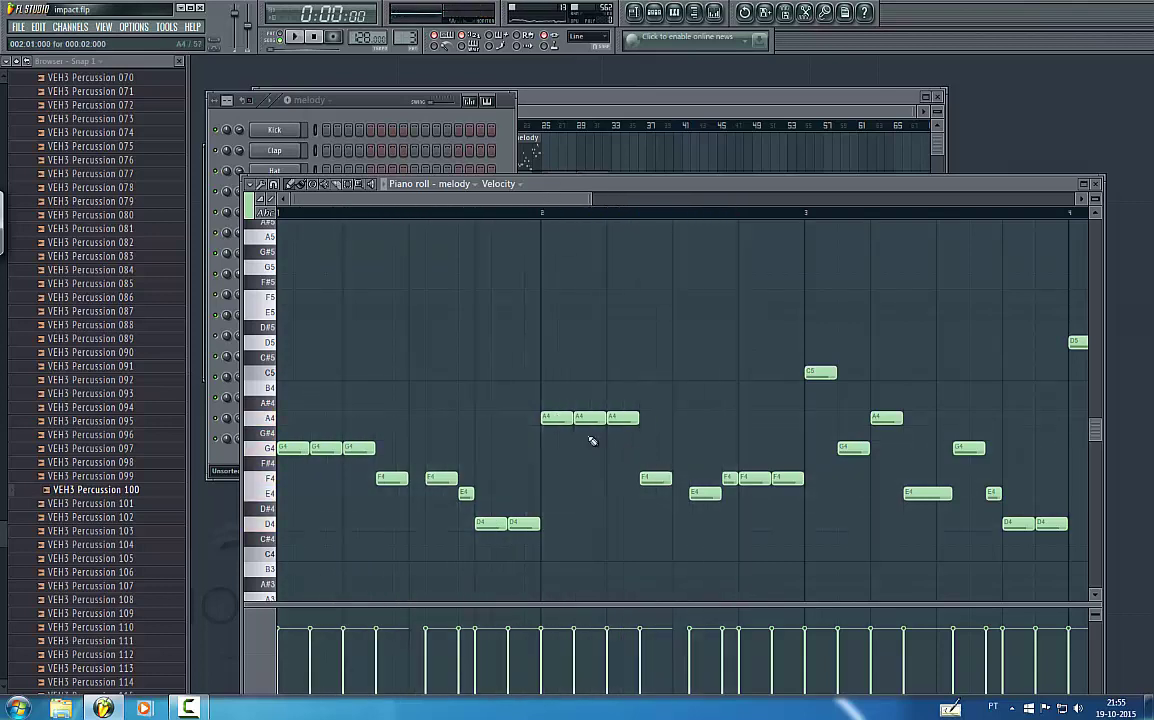
- Change the melody's fourth and fifth notes in bar 2 to E4 and F4, and bar 3's first three notes to A4
key("space")
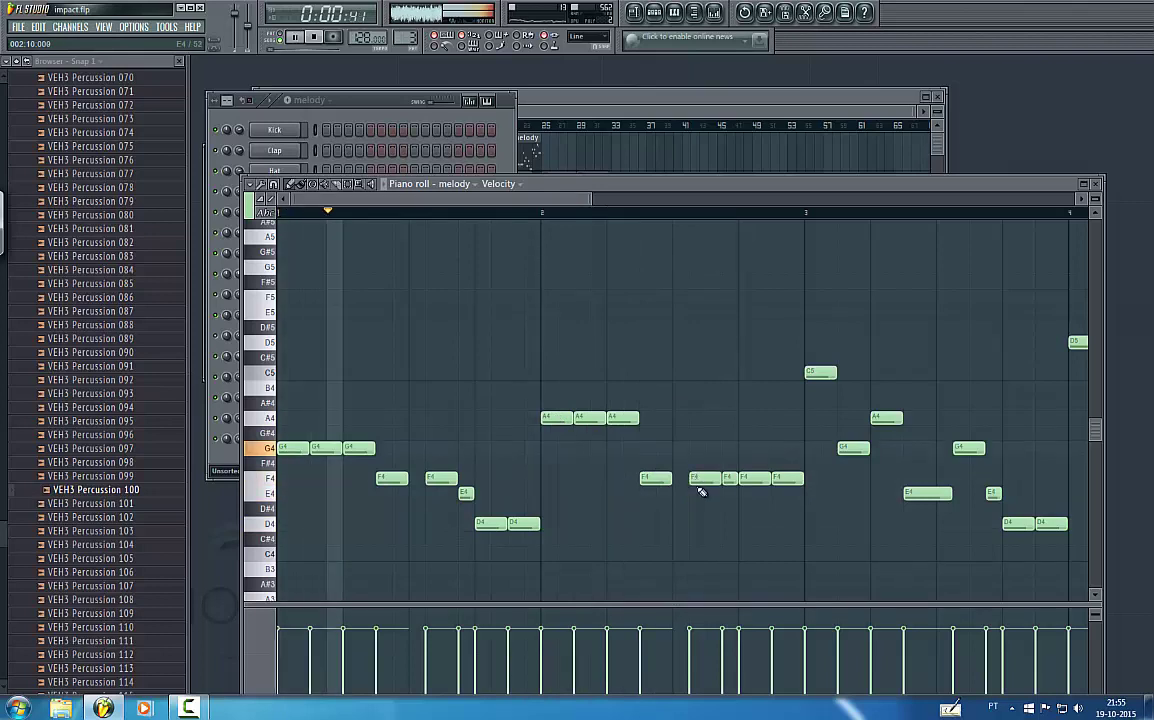
left_click_drag(655, 478, 658, 494)
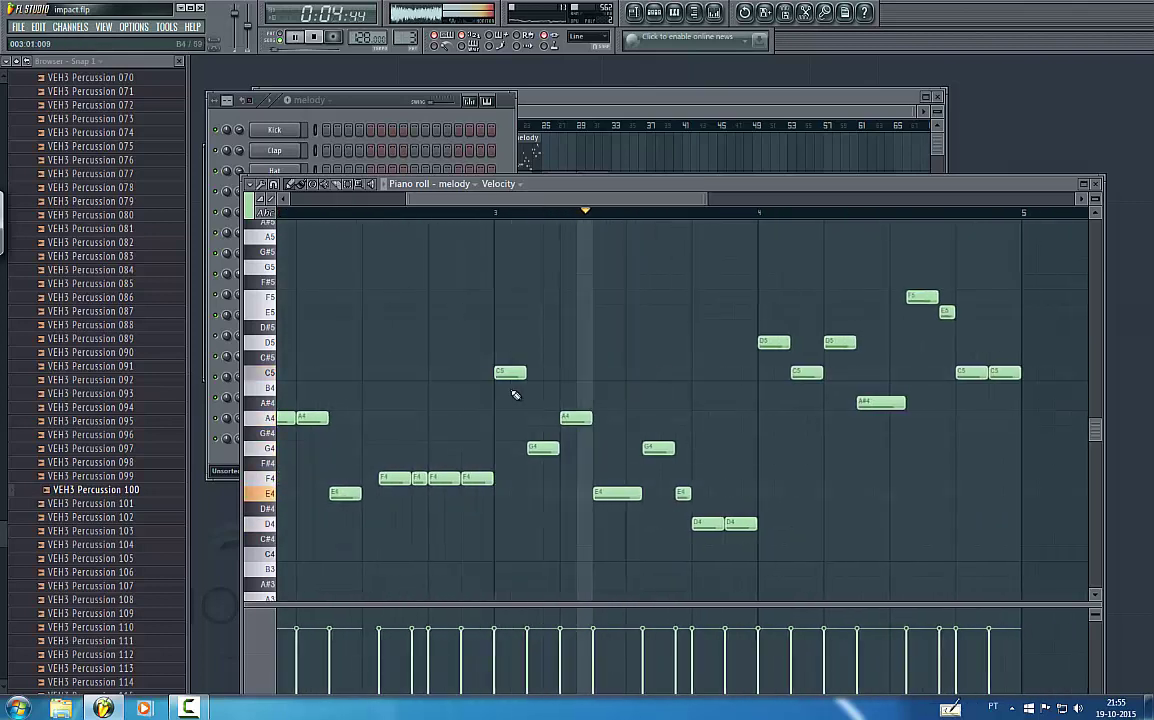
left_click_drag(514, 372, 540, 417)
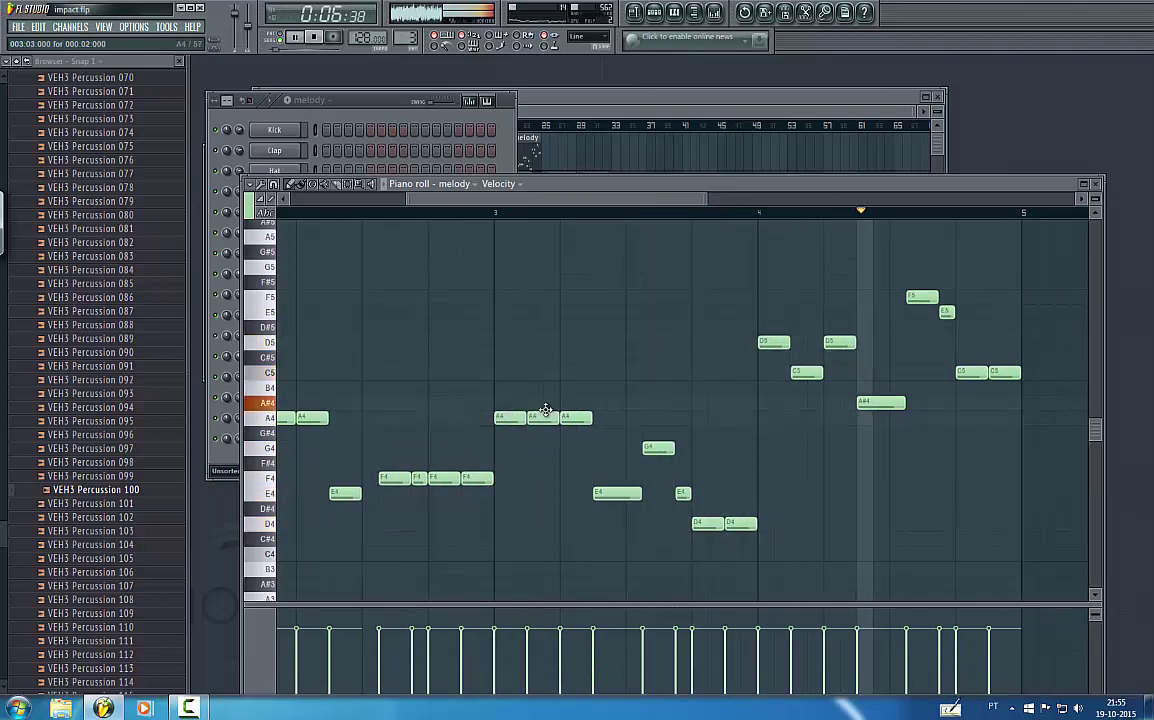
- Lower the melody's remaining G4 in bar 3 to E4, bar 4's opening note to C5 and its F5 note to E5
left_click_drag(657, 199, 752, 204)
left_click_drag(725, 298, 724, 314)
left_click_drag(574, 347, 573, 376)
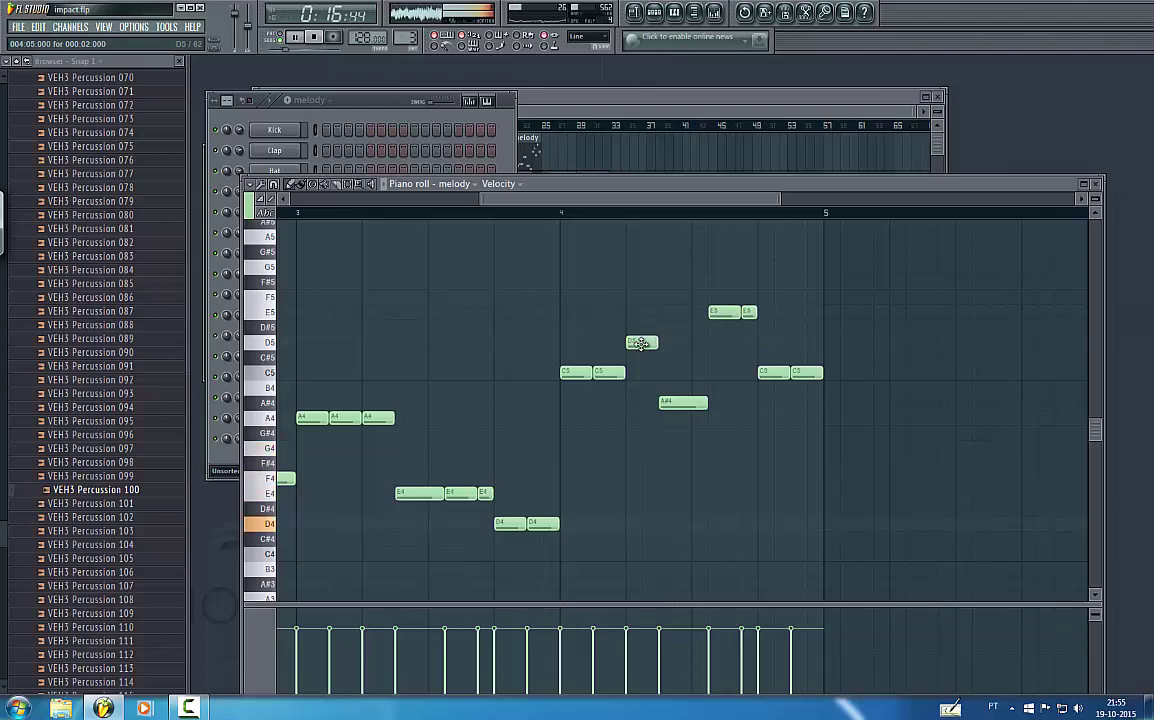
left_click_drag(610, 196, 675, 218)
- Save the project and examine the arrangement around the melody's channel volume envelope
left_click(571, 100)
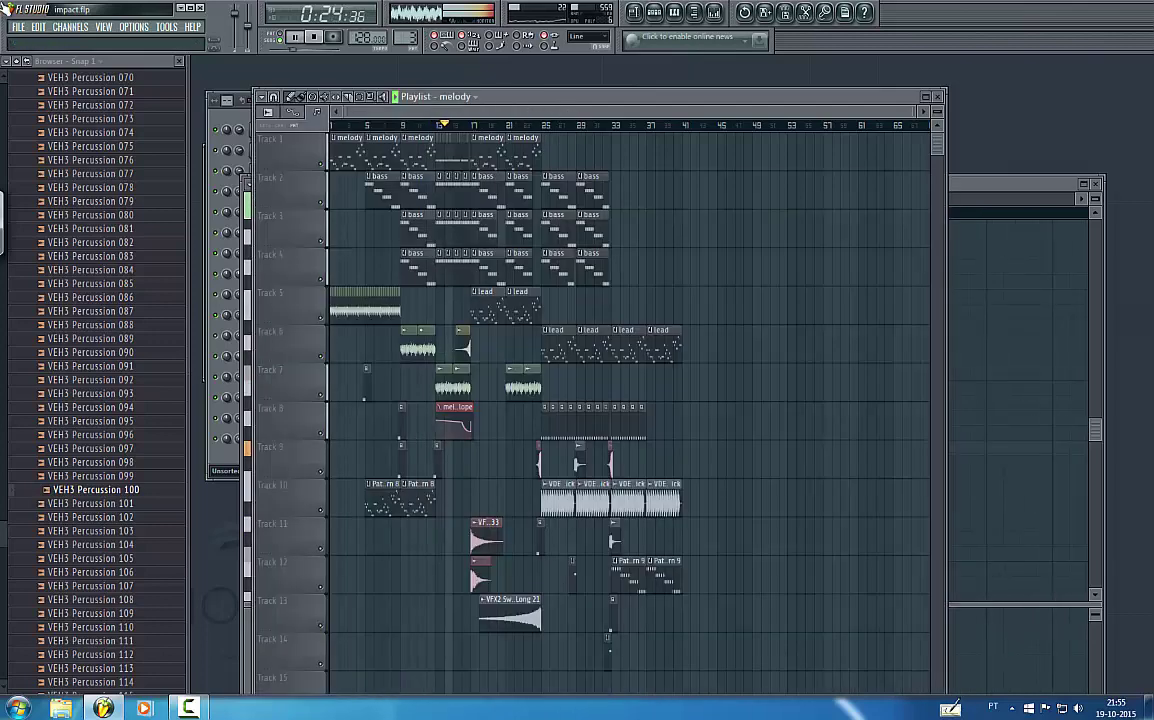
left_click(17, 28)
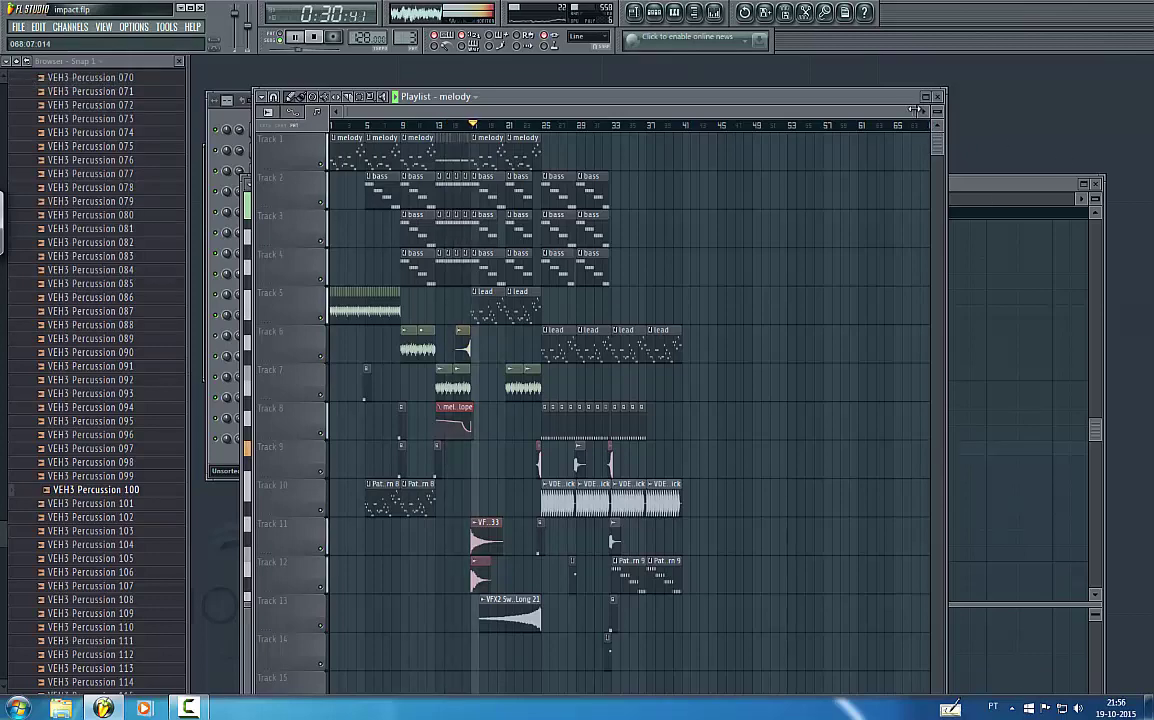
left_click_drag(883, 115, 550, 113)
left_click_drag(467, 113, 560, 114)
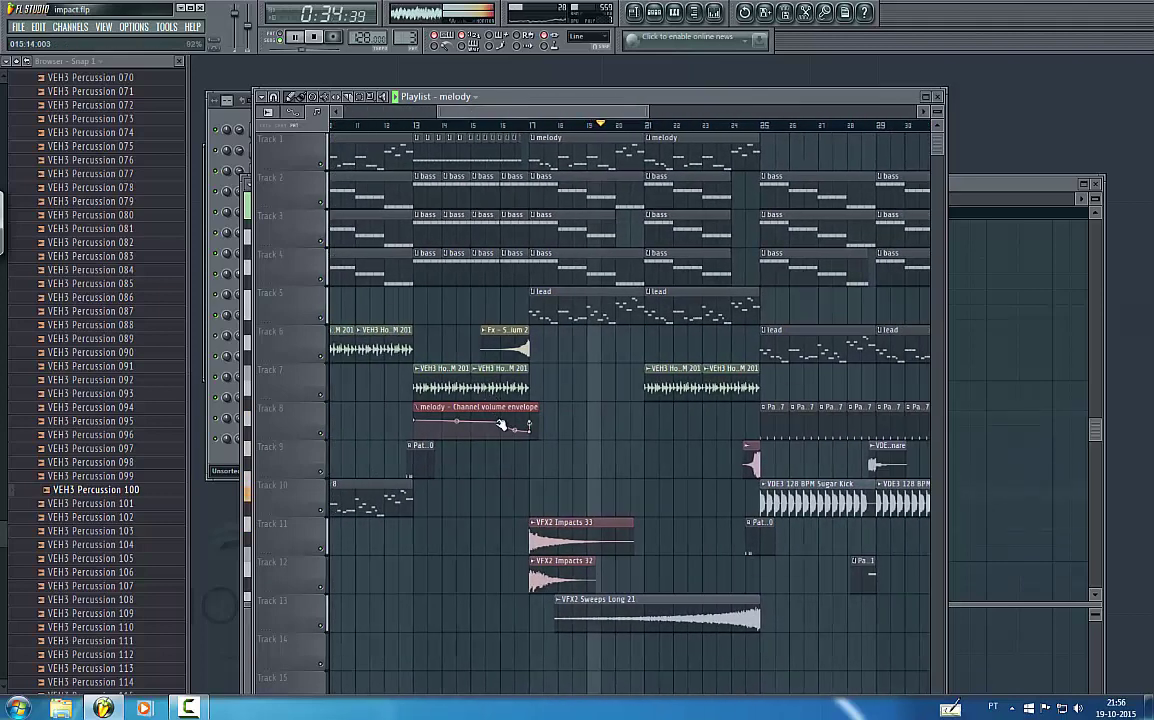
- Play through the arrangement from the melody's volume envelope to the final lead section and save the project
left_click(503, 427)
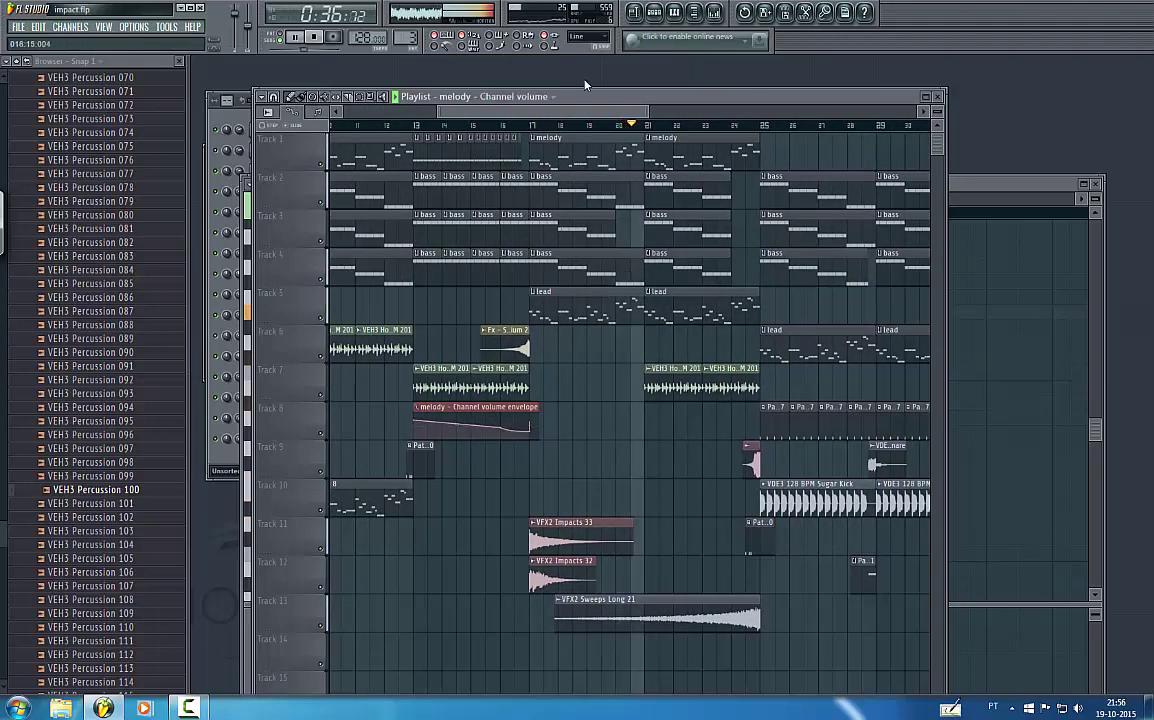
left_click_drag(614, 113, 687, 112)
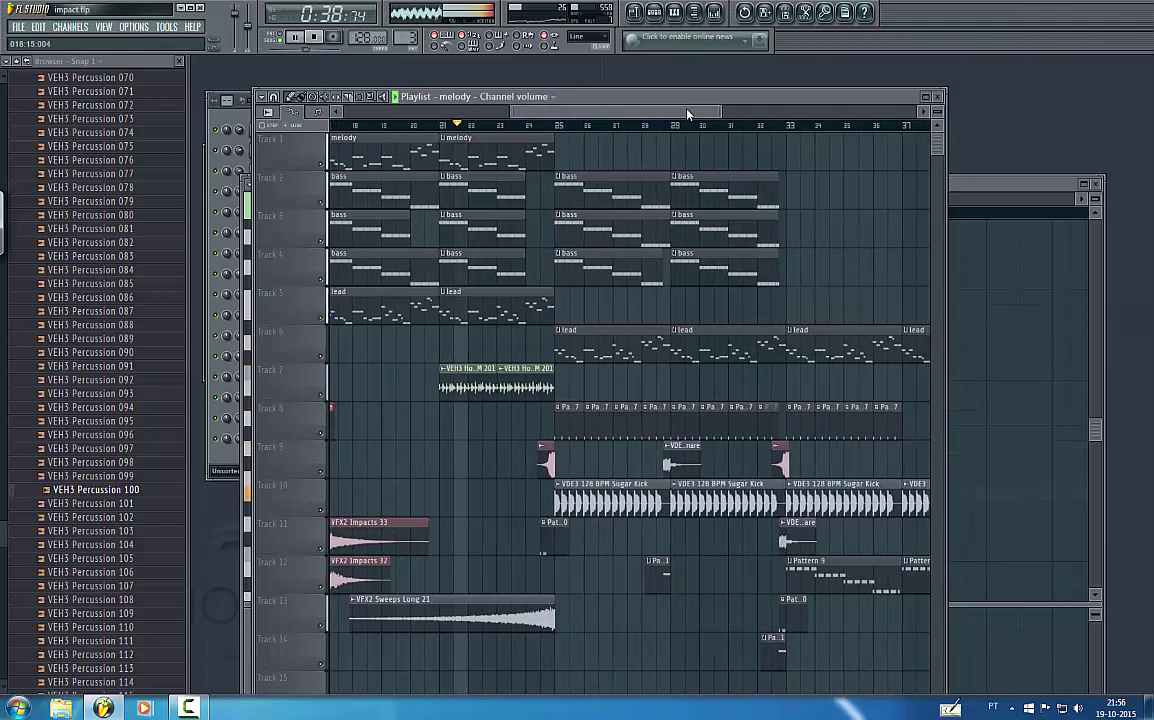
left_click(521, 230)
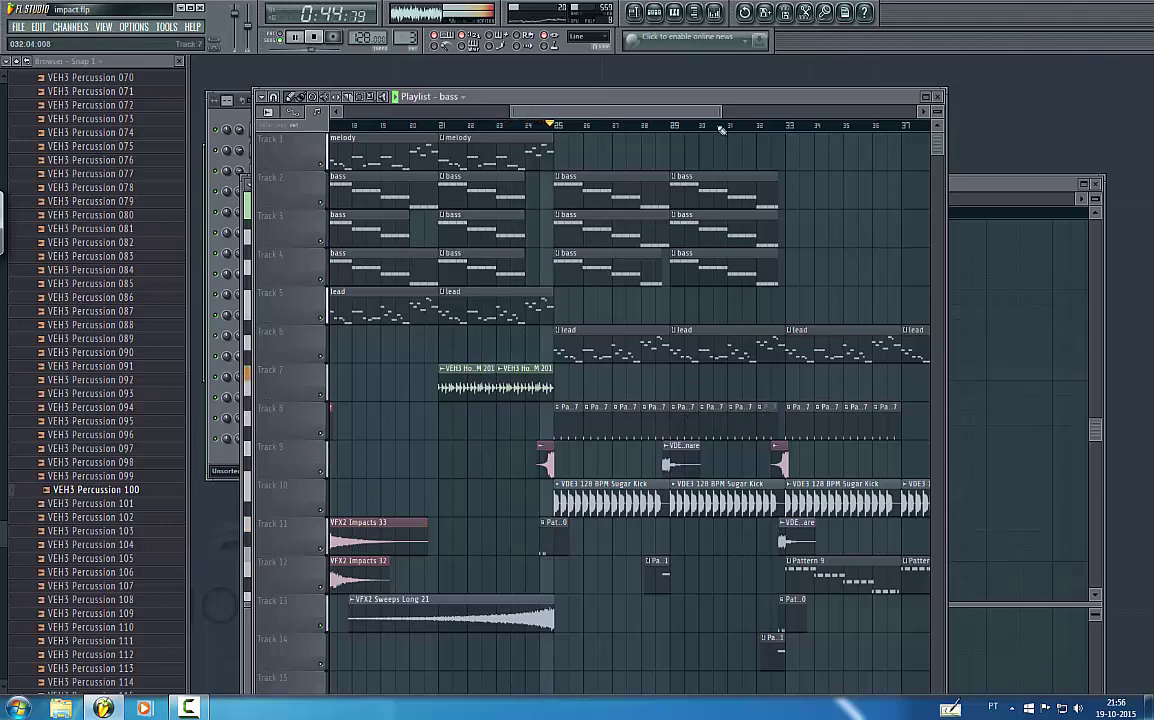
left_click_drag(656, 109, 835, 109)
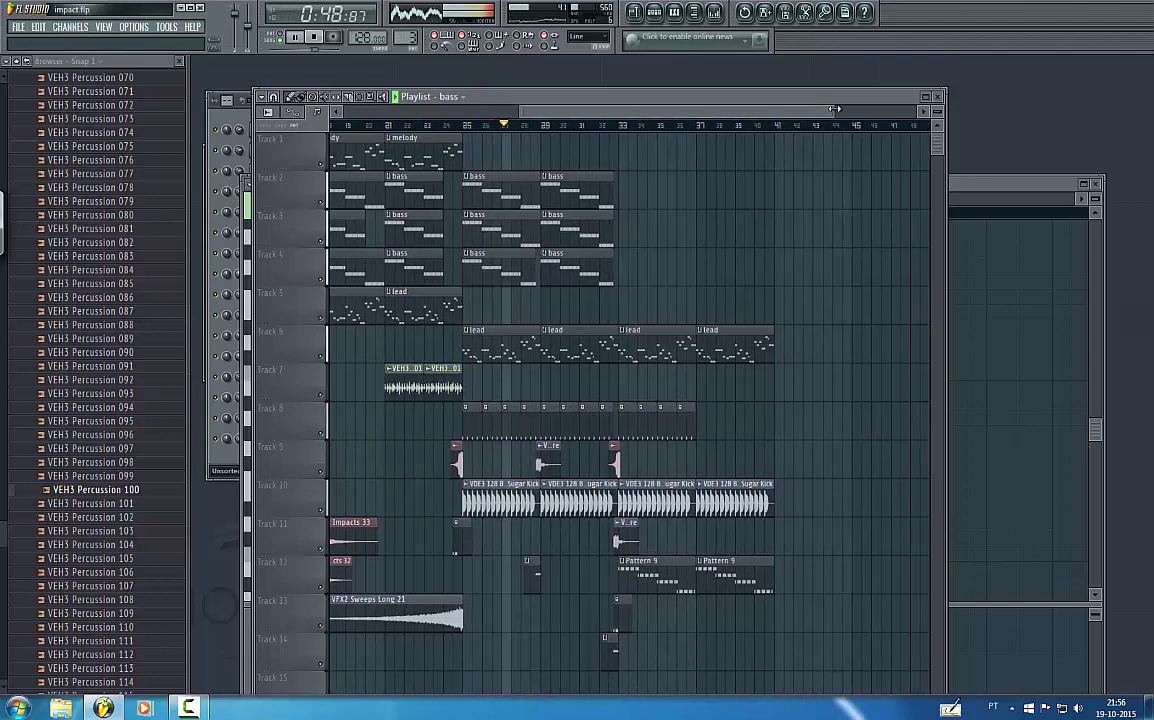
left_click(16, 27)
left_click(36, 84)
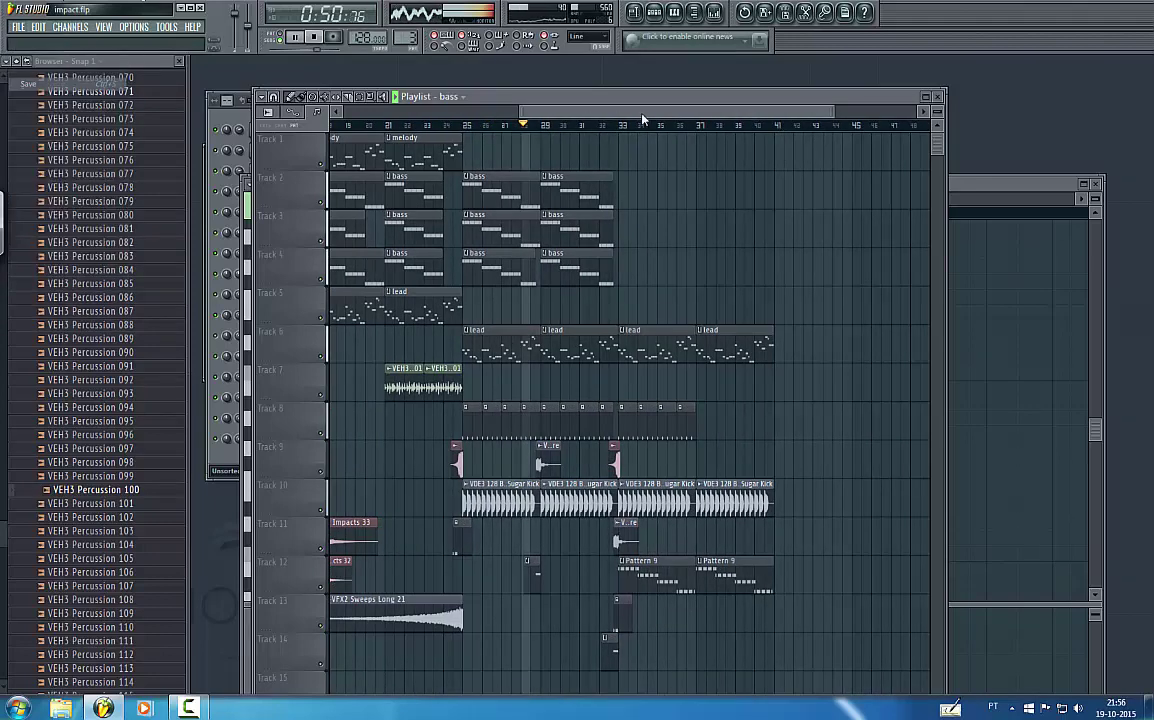
- Inspect the contents of the short Pattern 11 clip on Track 12 before bar 29
scroll(879, 276, "down", 2)
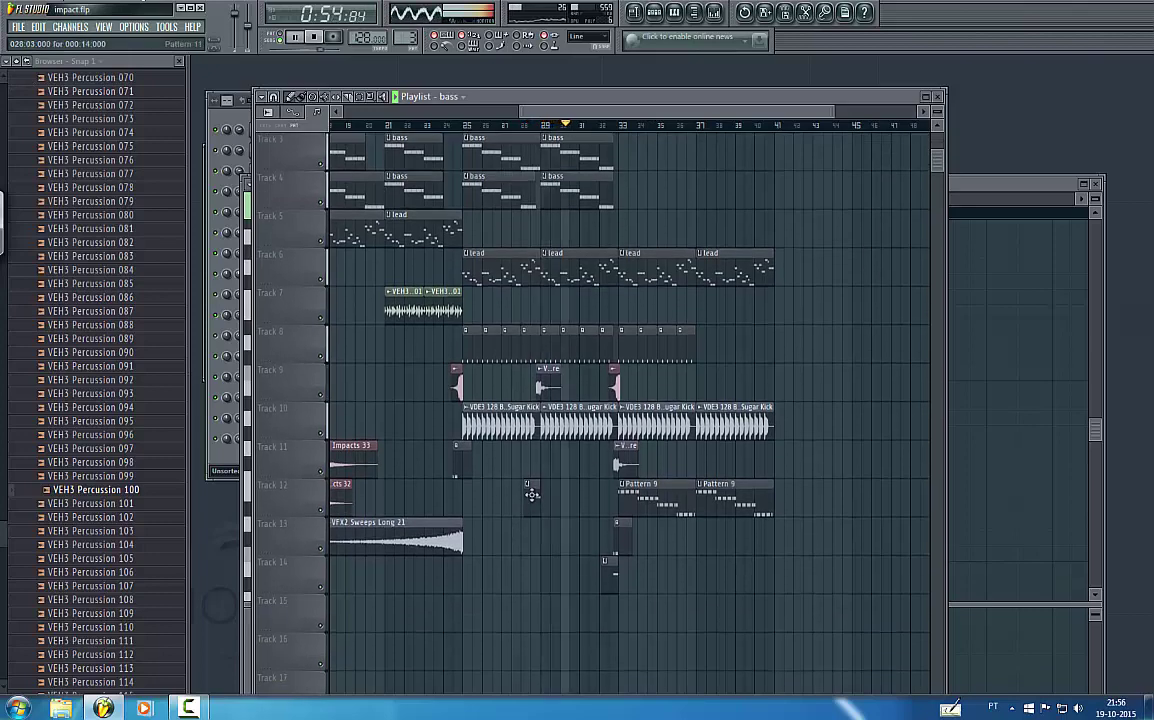
double_click(532, 495)
left_click(222, 465)
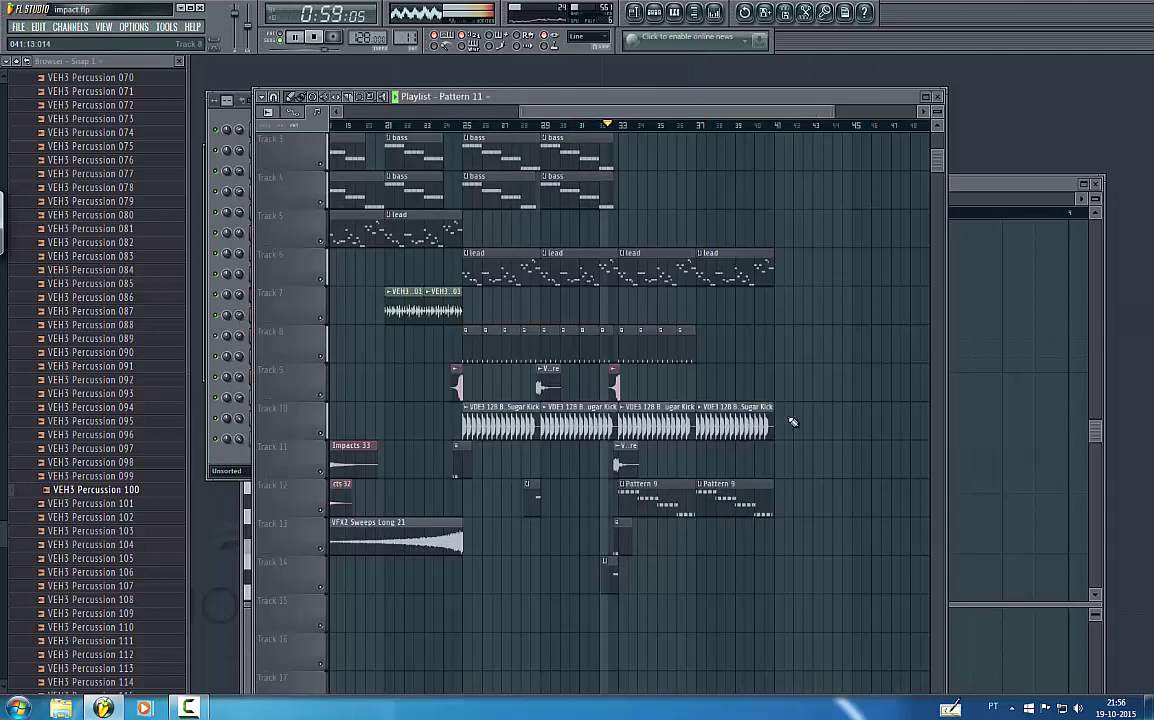
left_click(733, 95)
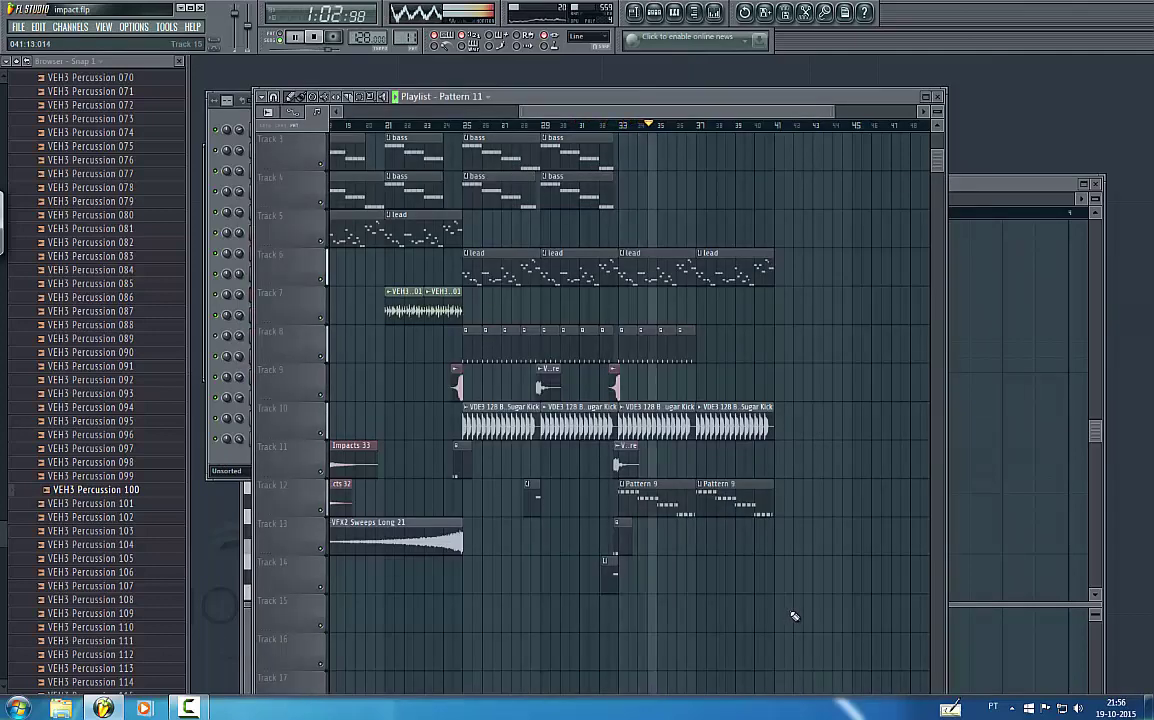
- Lower the channel volume of the VDE3 128 BPM Sugar Kick audio clip to about 67%
double_click(660, 425)
left_click(214, 118)
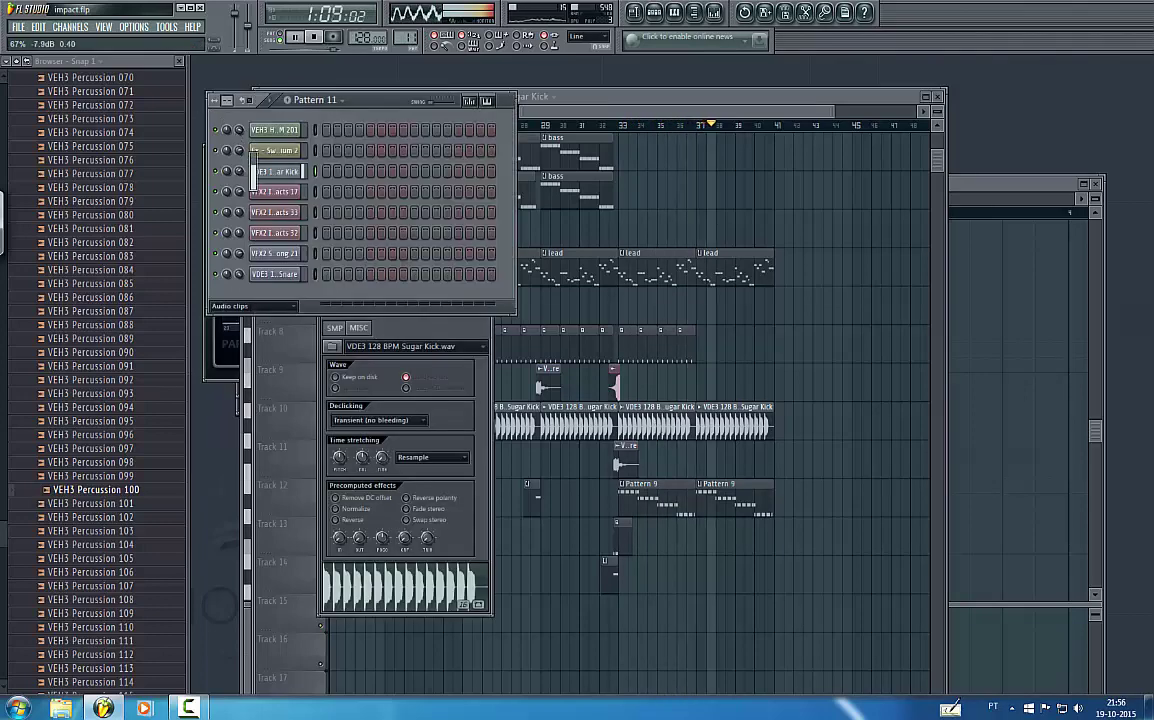
left_click_drag(238, 174, 238, 184)
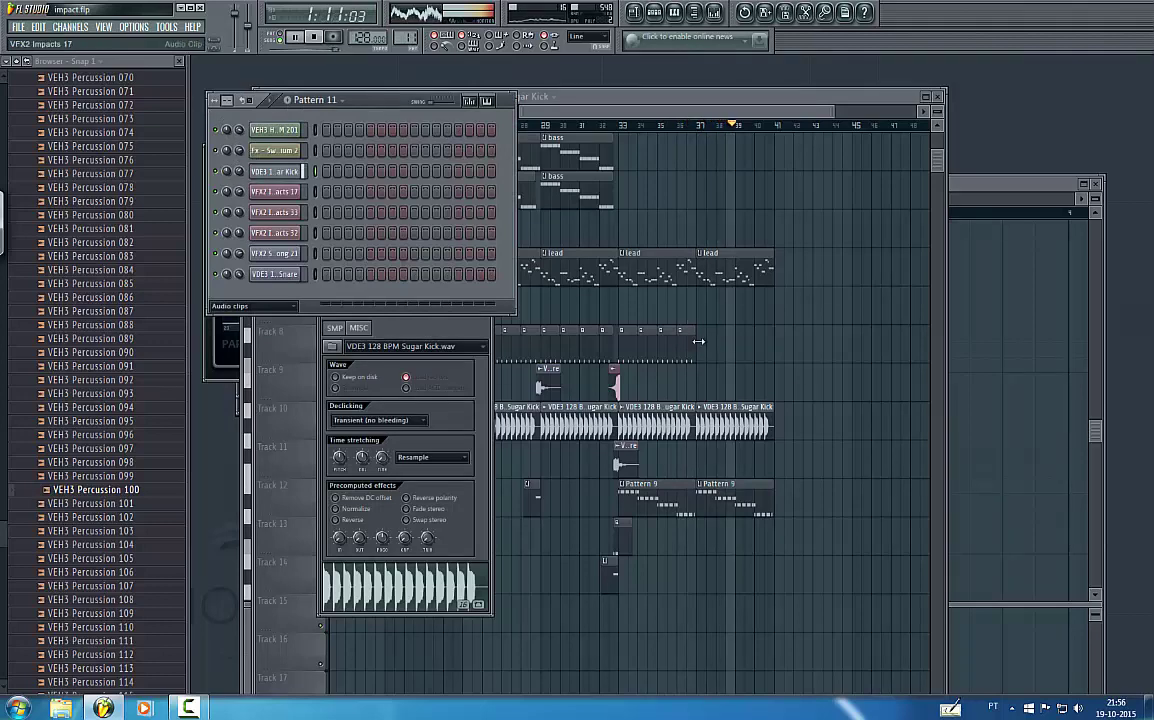
- Add another Pattern 9 clip on Track 12 and another Sugar Kick clip on Track 10, both starting at bar 41
left_click(762, 488)
left_click(785, 494)
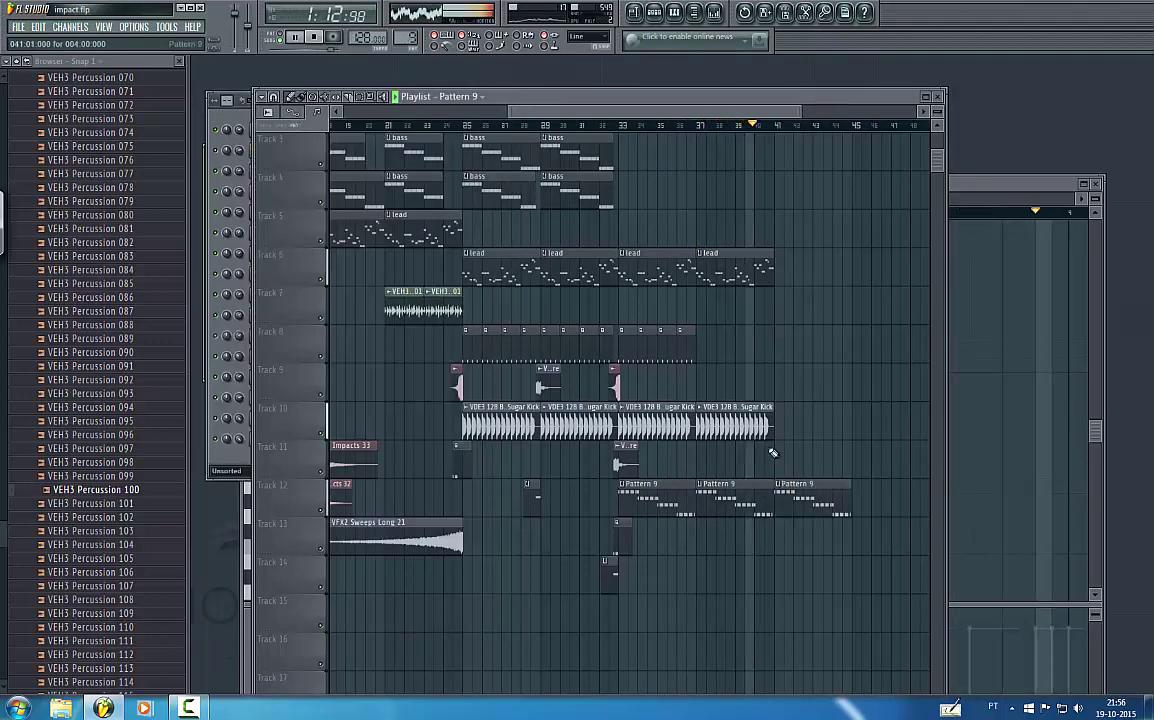
left_click(764, 430)
left_click(785, 430)
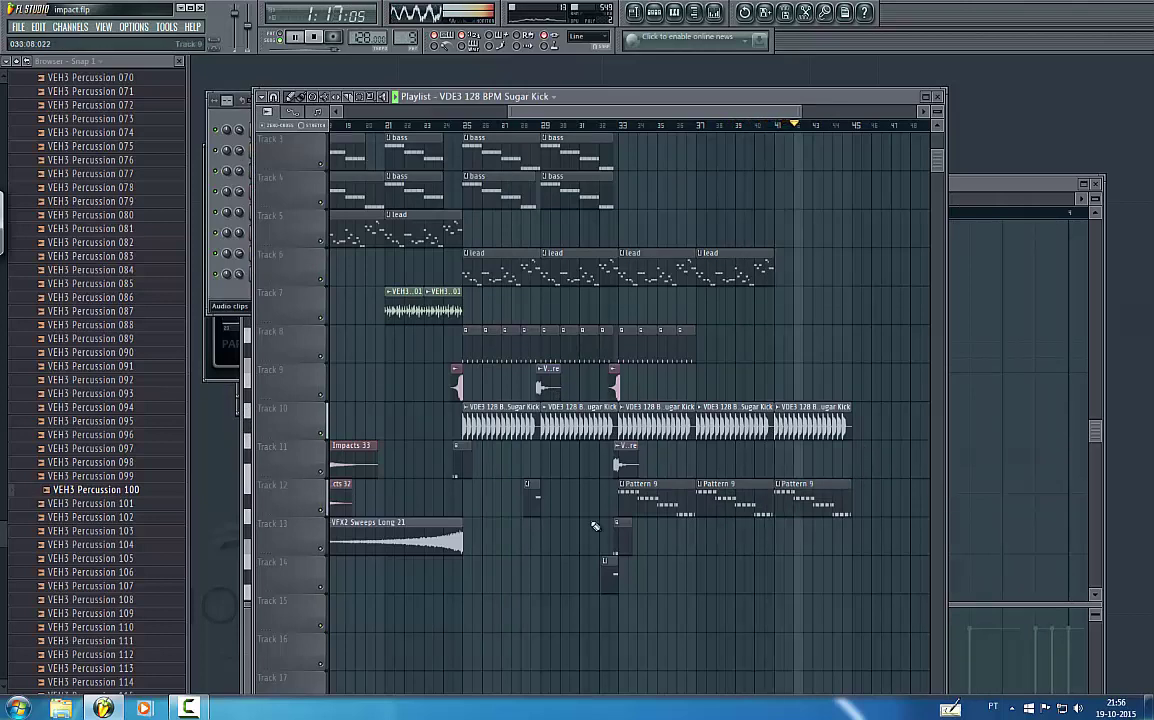
- Place a Pattern 11 clip on Track 13, starting at step 5 of bar 41 and trimmed to about 11 steps
left_click(536, 503)
left_click(824, 538)
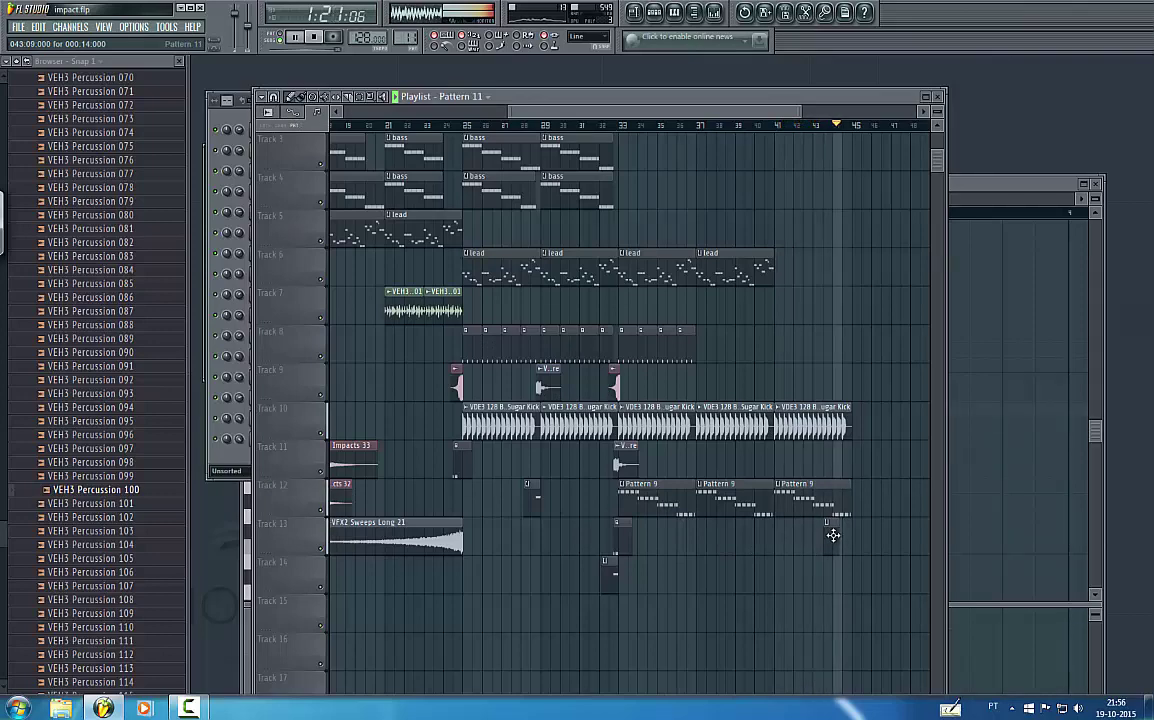
key("space")
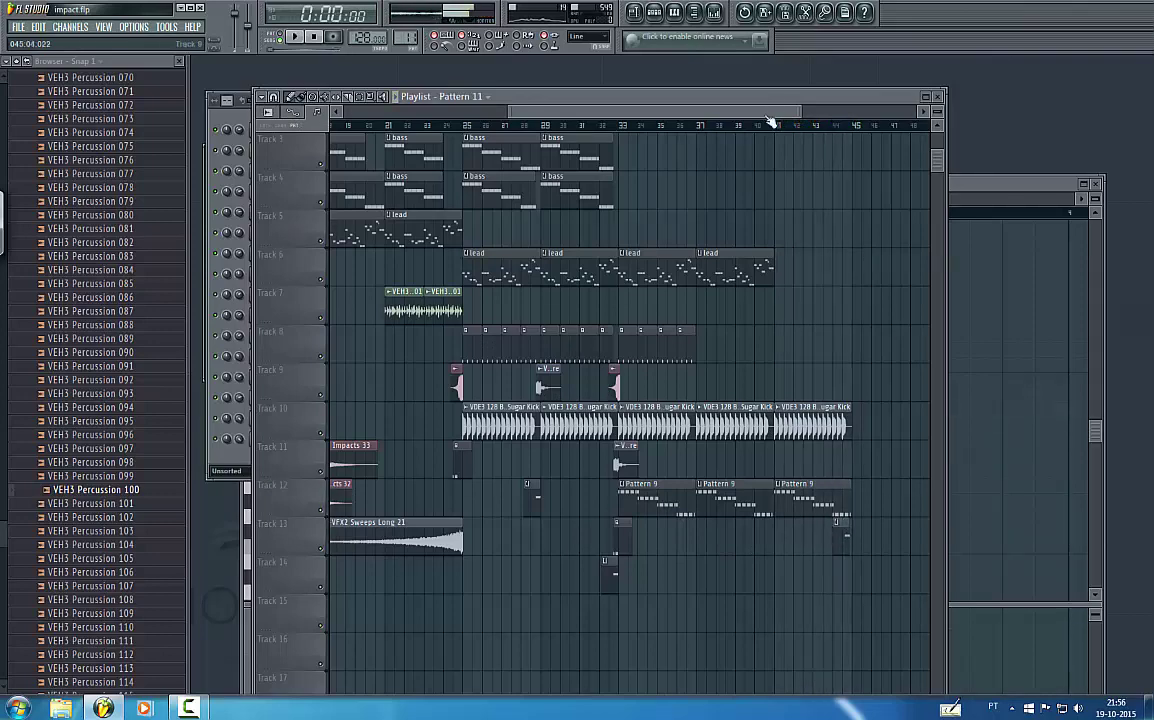
left_click_drag(802, 112, 765, 140)
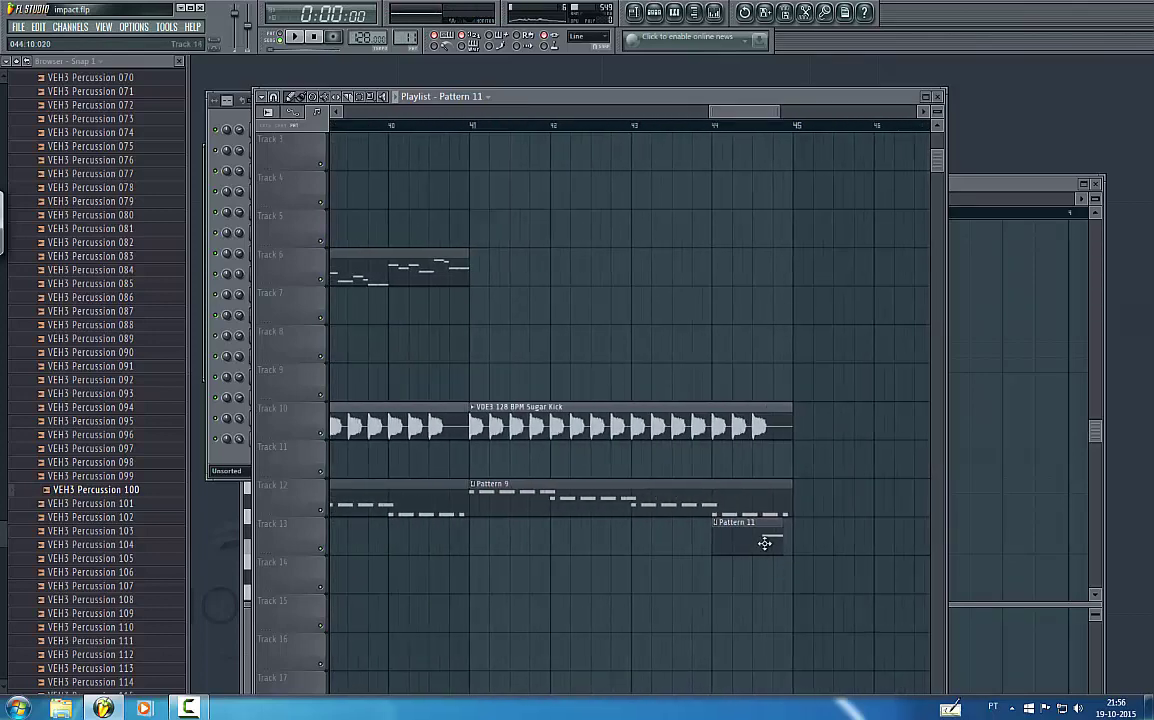
left_click_drag(762, 543, 571, 535)
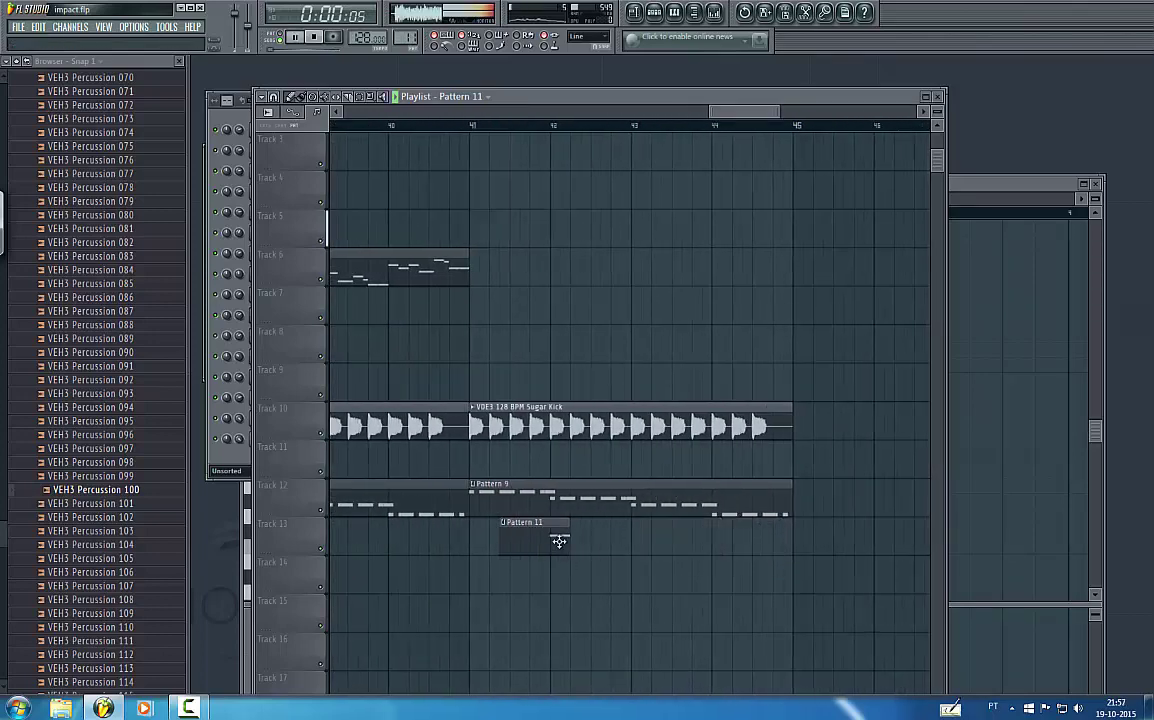
left_click(458, 124)
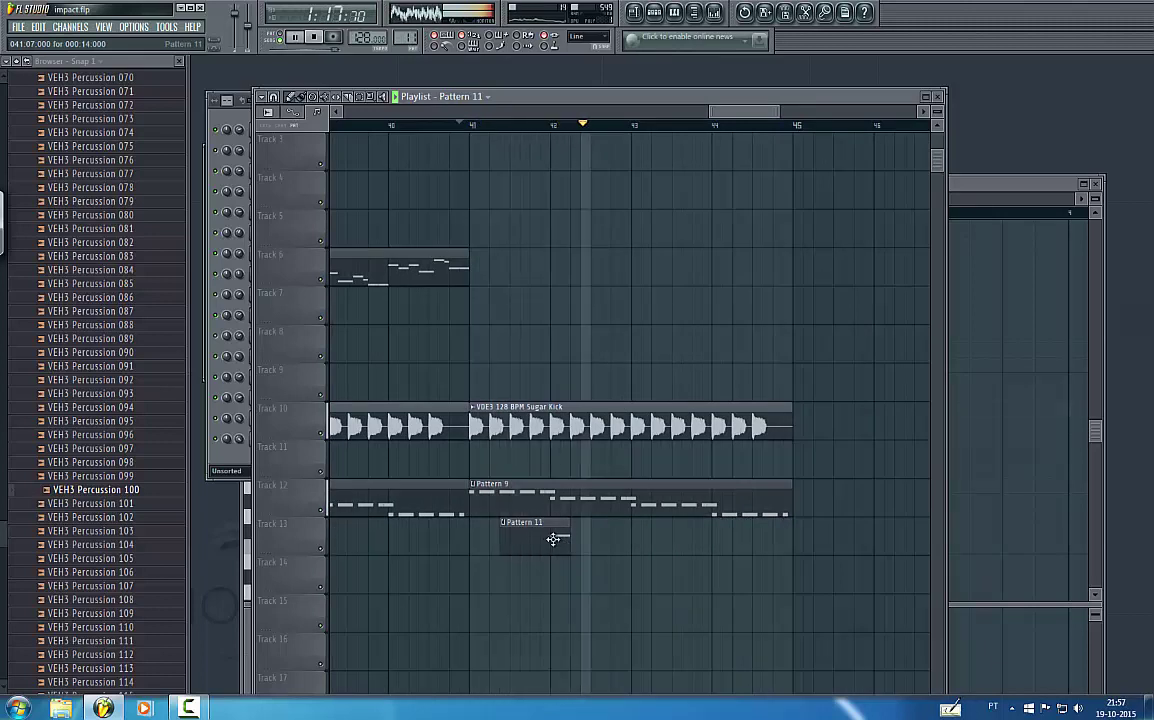
key("space")
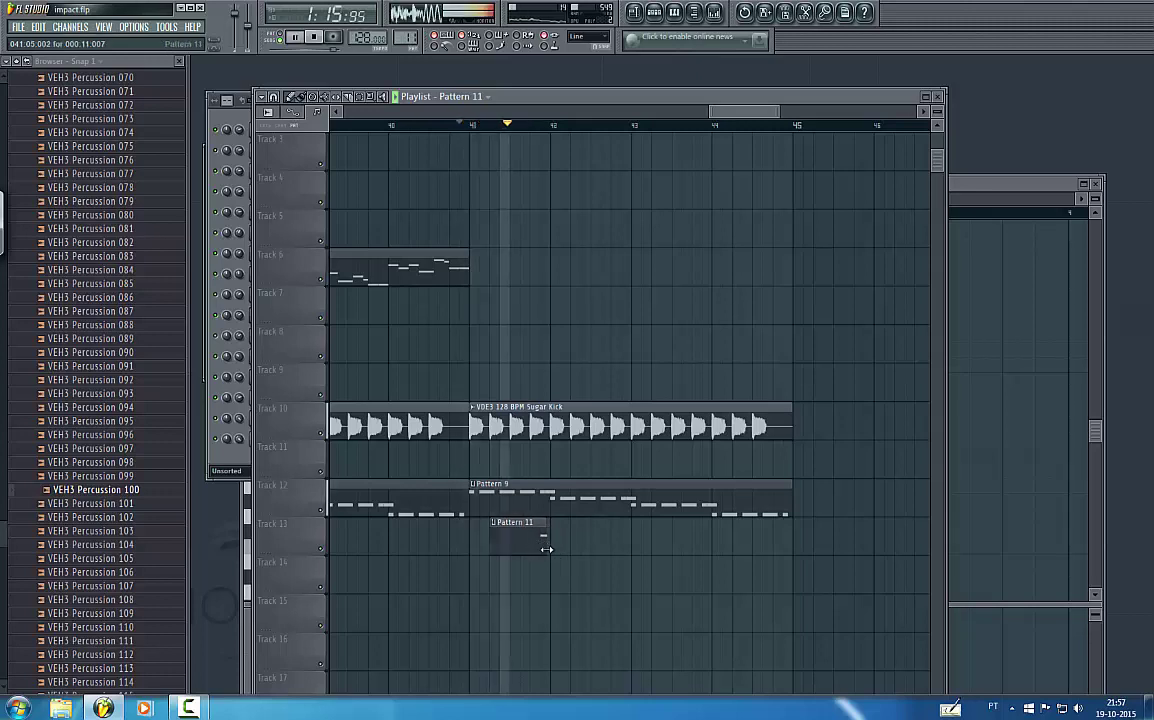
- Add two more trimmed Pattern 11 clips on Track 13 in bars 42 and 43, and audition their timing
left_click(626, 546)
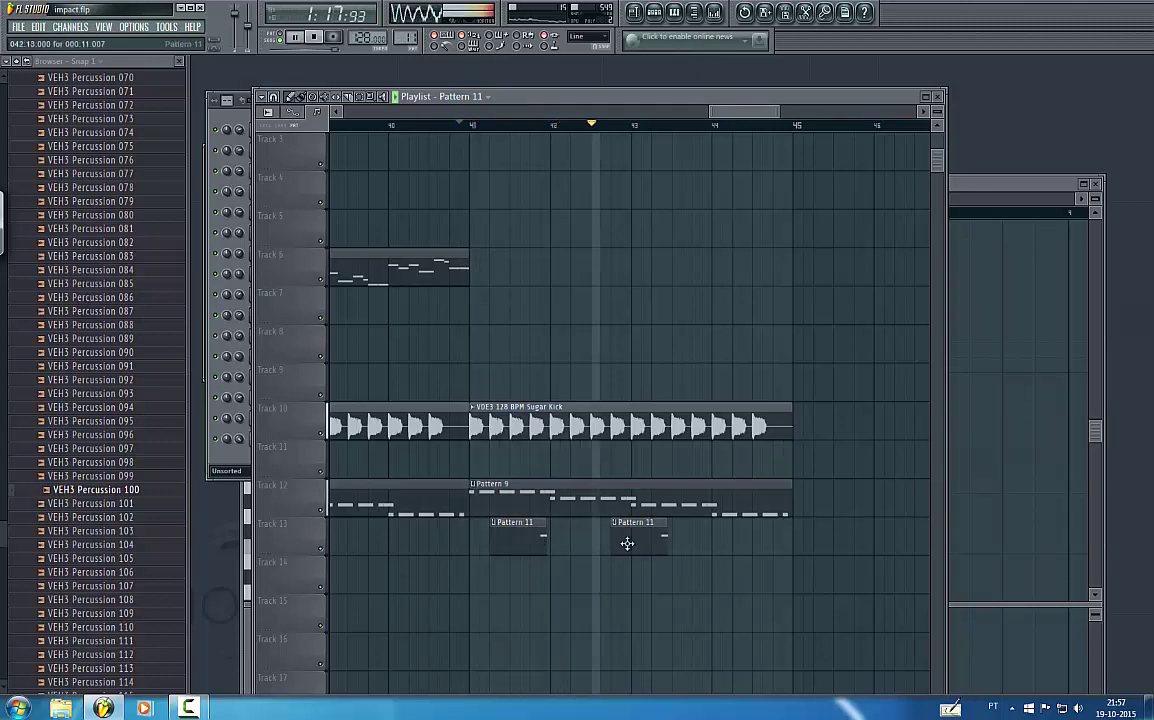
key("space")
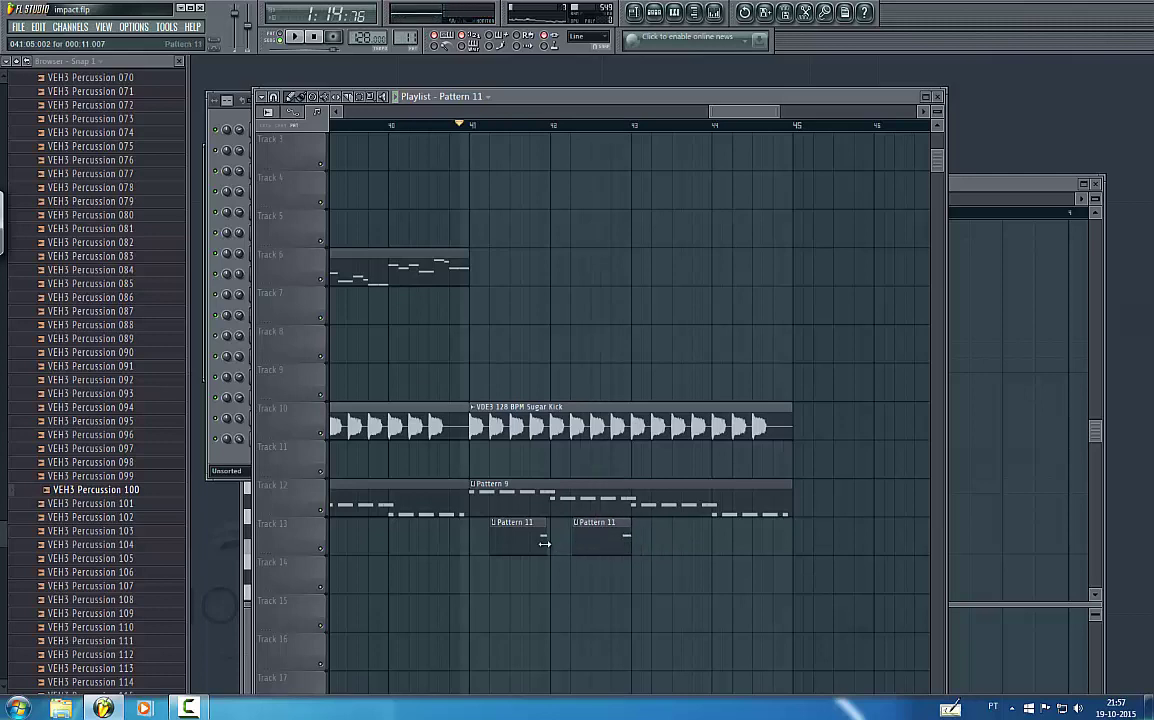
key("space")
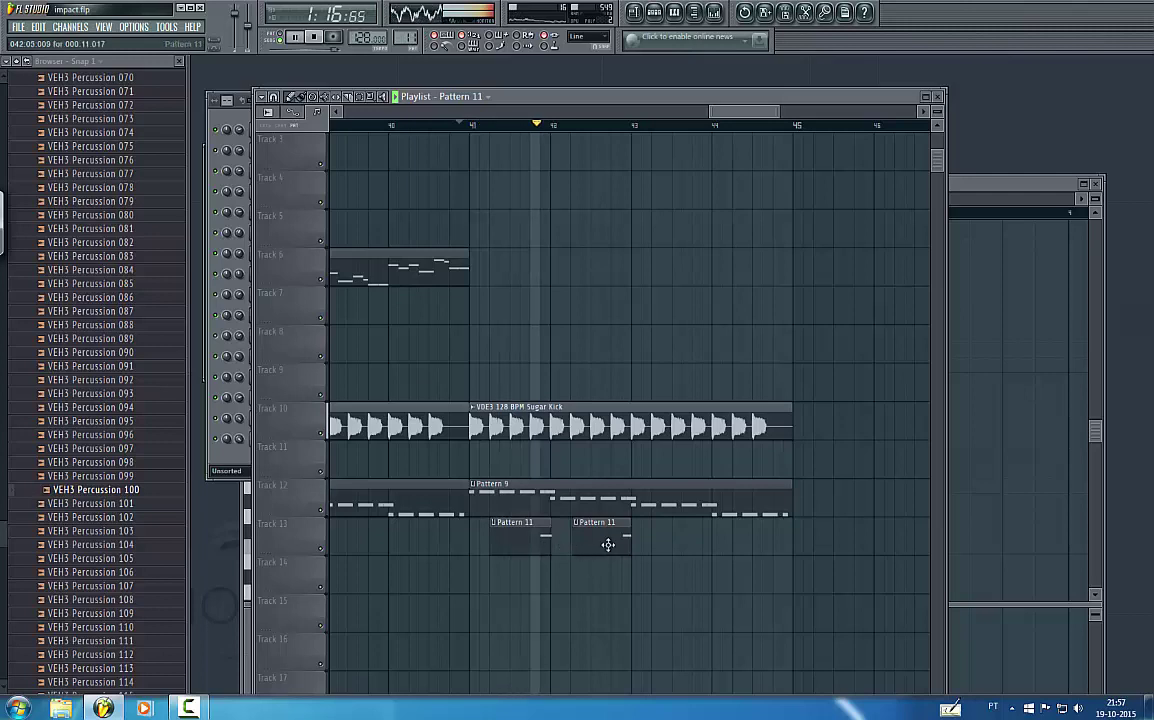
left_click(686, 546)
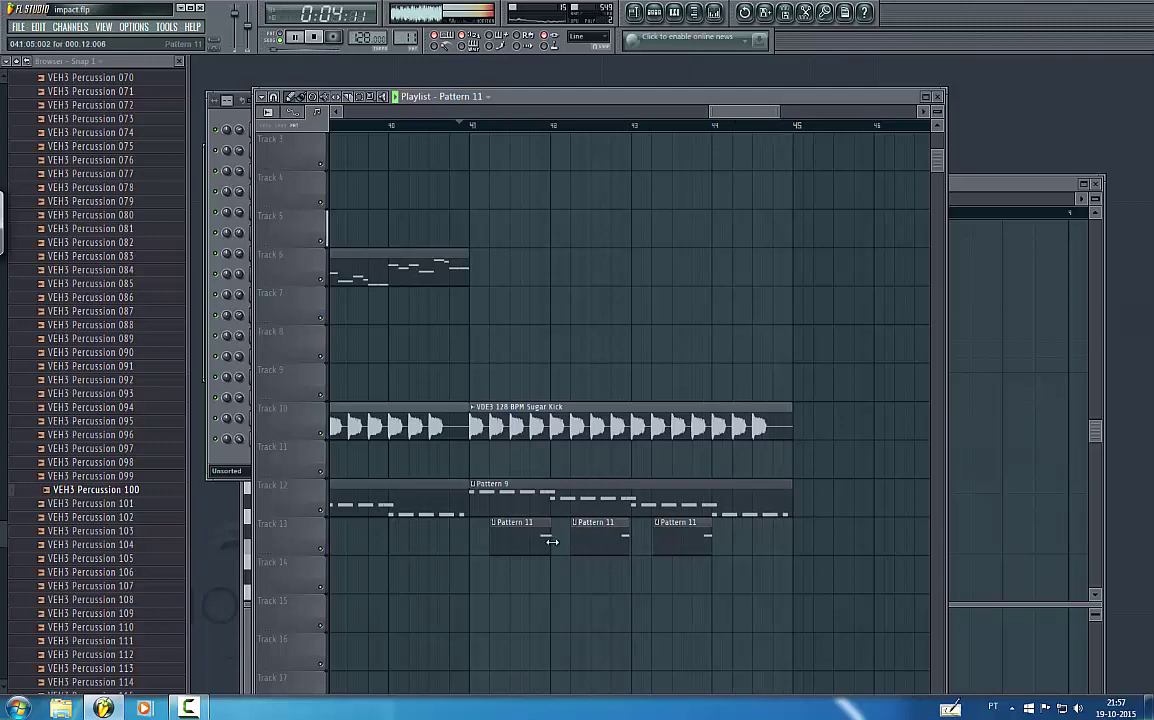
key("space")
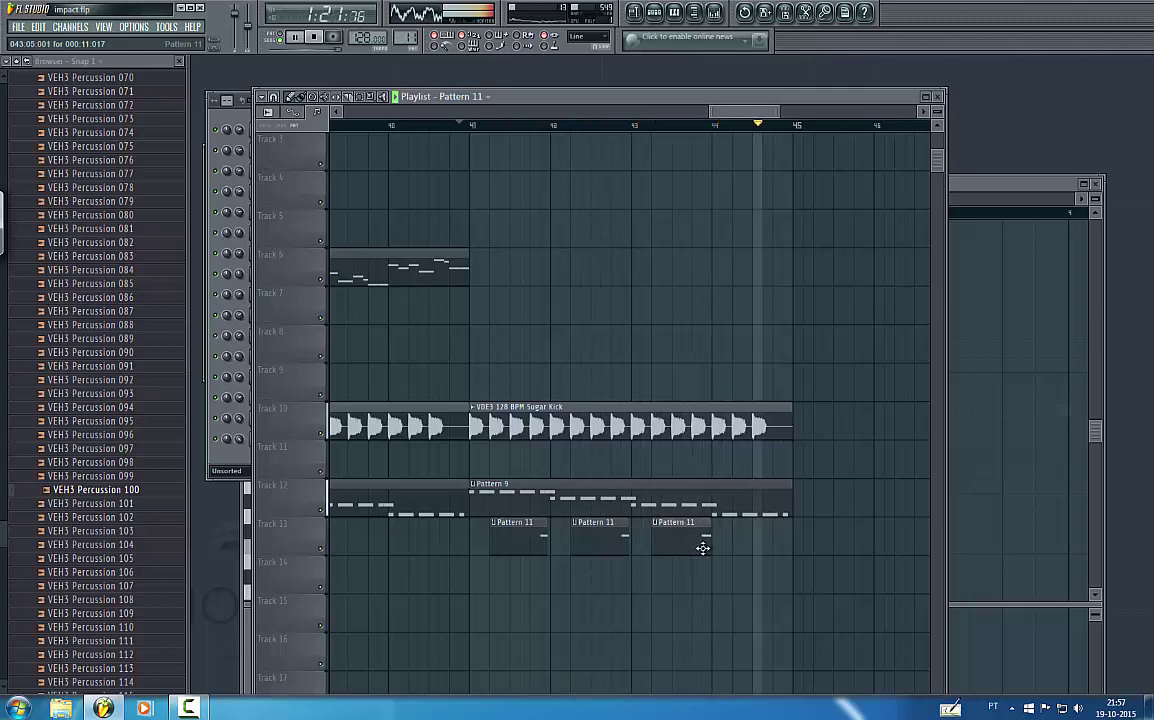
key("space")
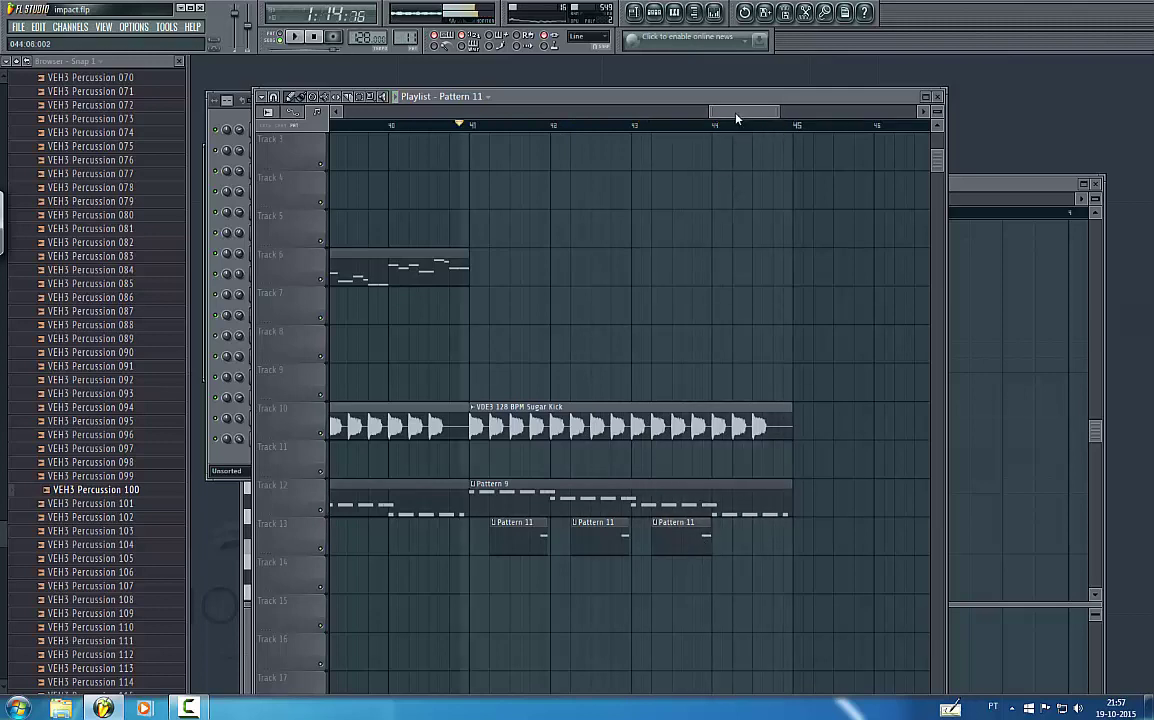
left_click(316, 38)
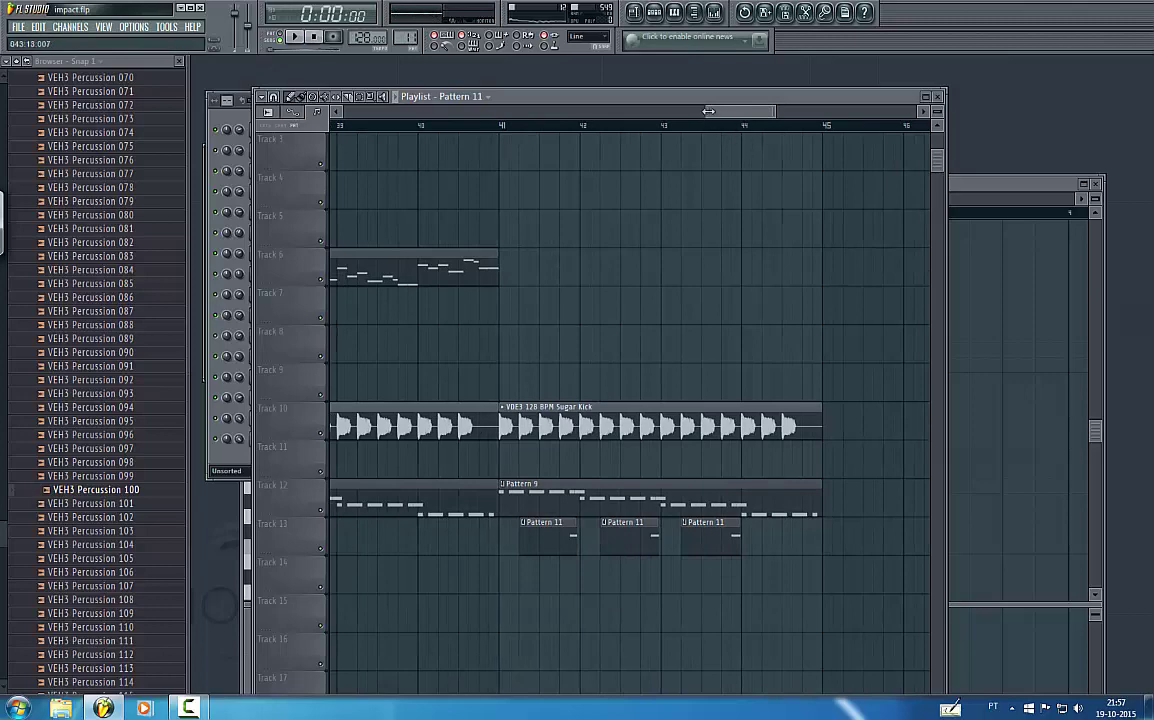
- Show the whole arrangement and save the project with the clips added from bar 41 onward
left_click_drag(709, 111, 350, 111)
scroll(797, 322, "up", 2)
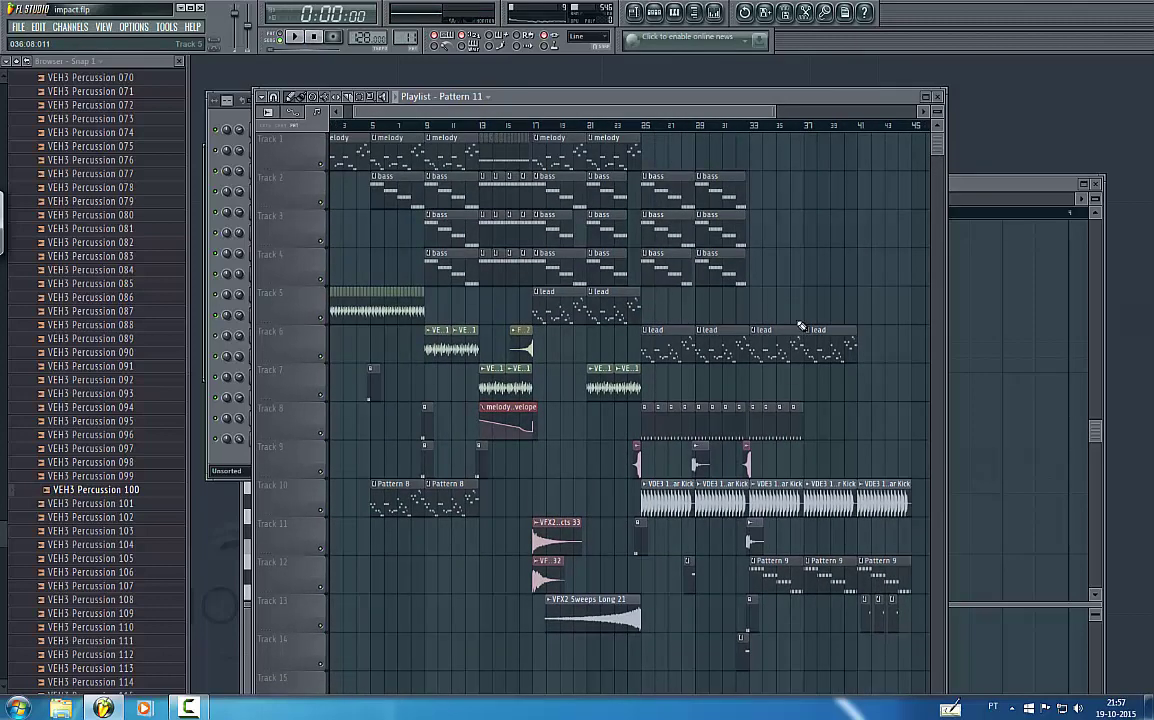
left_click(20, 30)
left_click(22, 88)
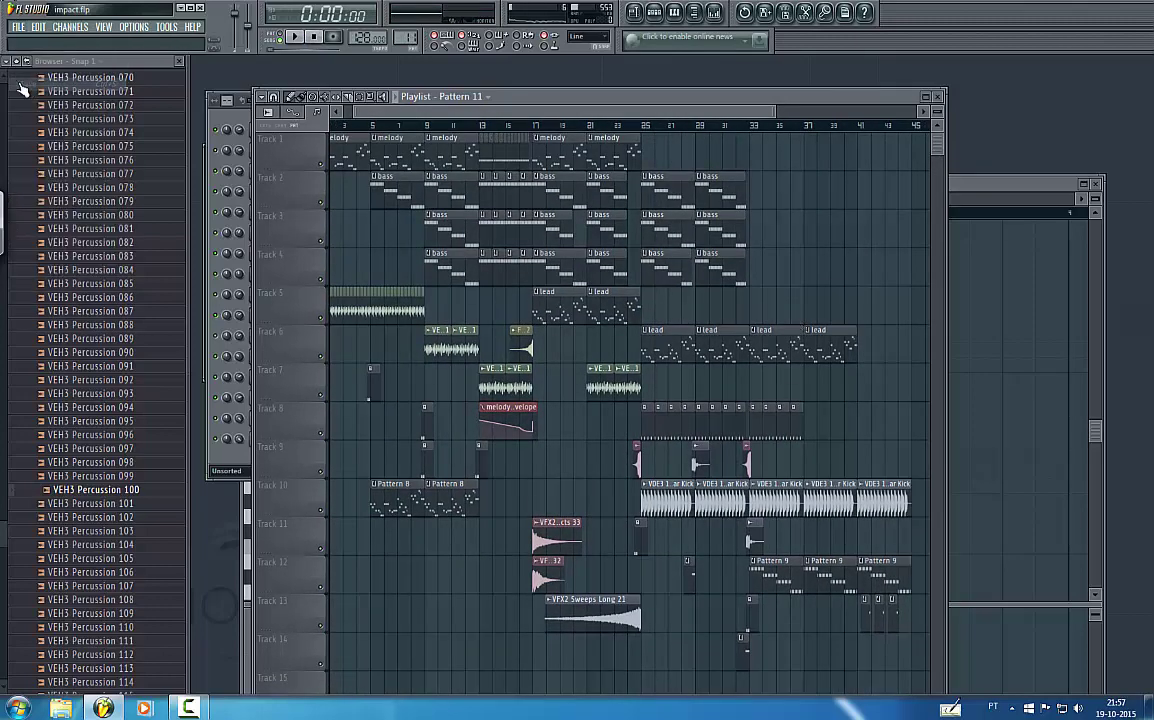
- Audition VEH3 Percussion samples in the range from 045 to 053
scroll(108, 226, "up", 9)
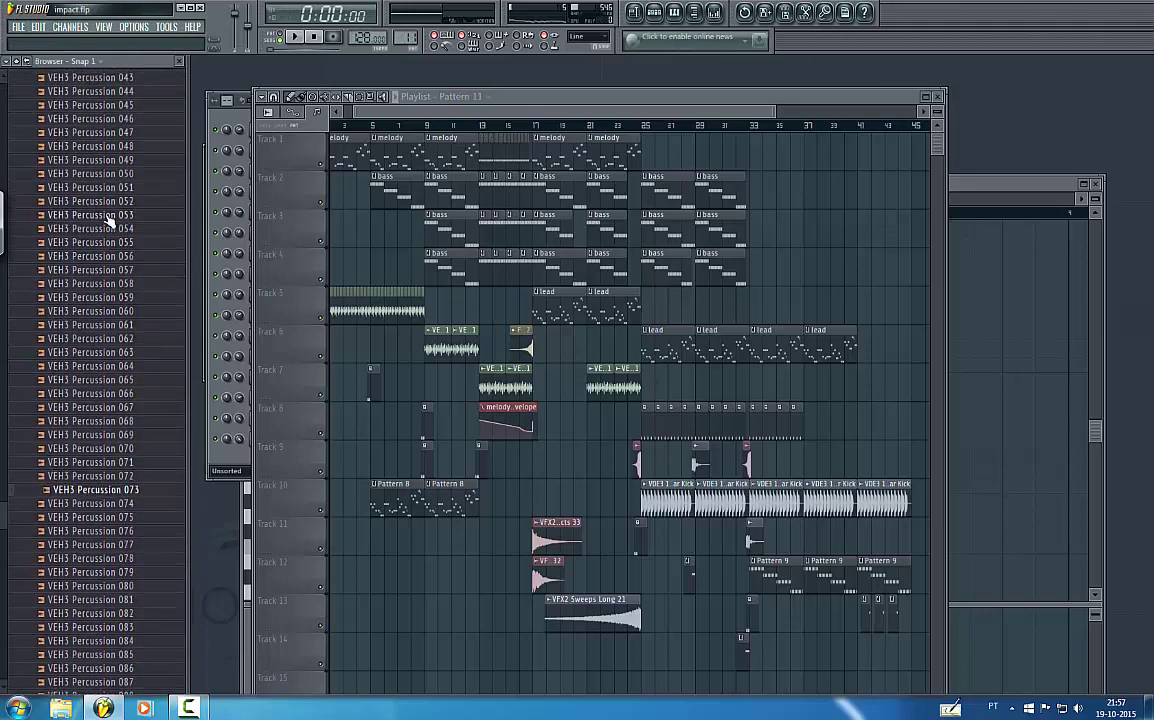
left_click(107, 217)
left_click(105, 134)
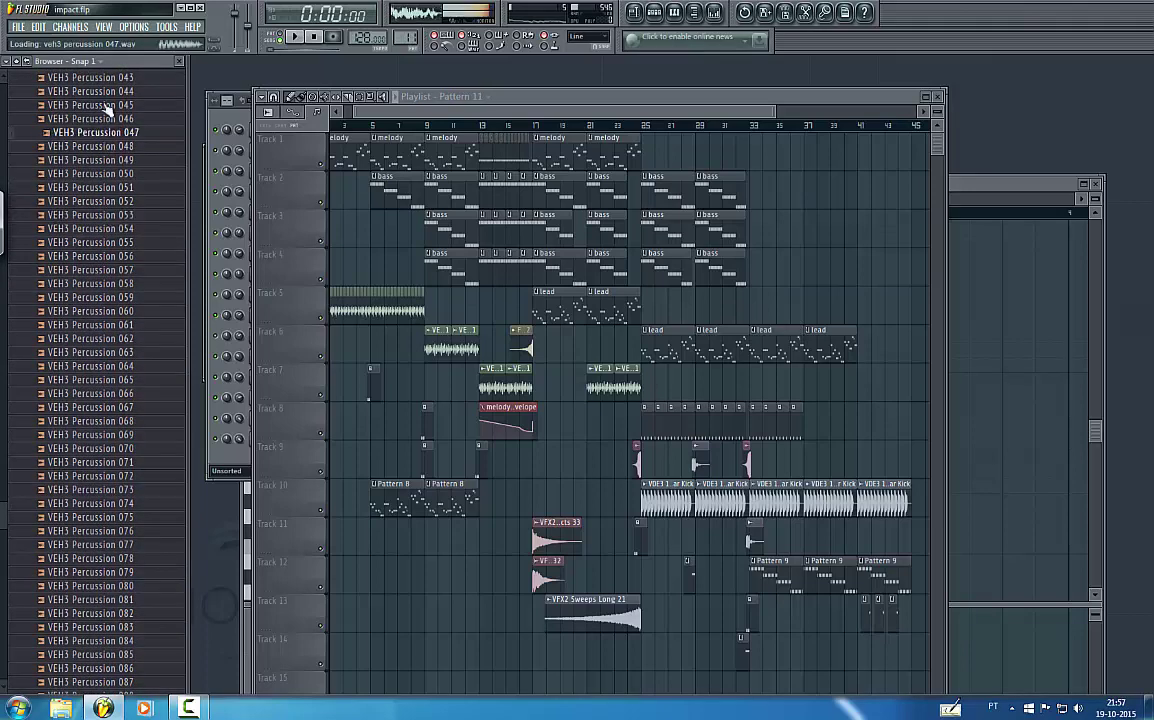
- Copy all notes from the lead pattern's piano roll and switch to the empty Pattern 12
double_click(673, 342)
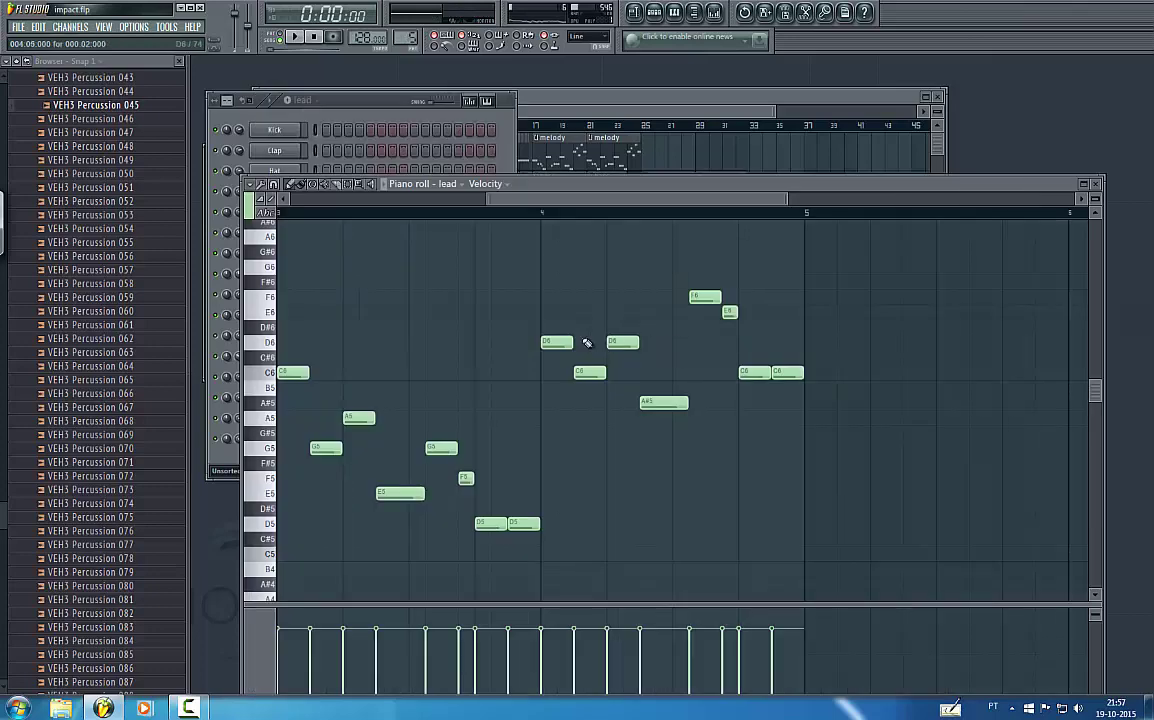
key("ctrl+a")
left_click(377, 118)
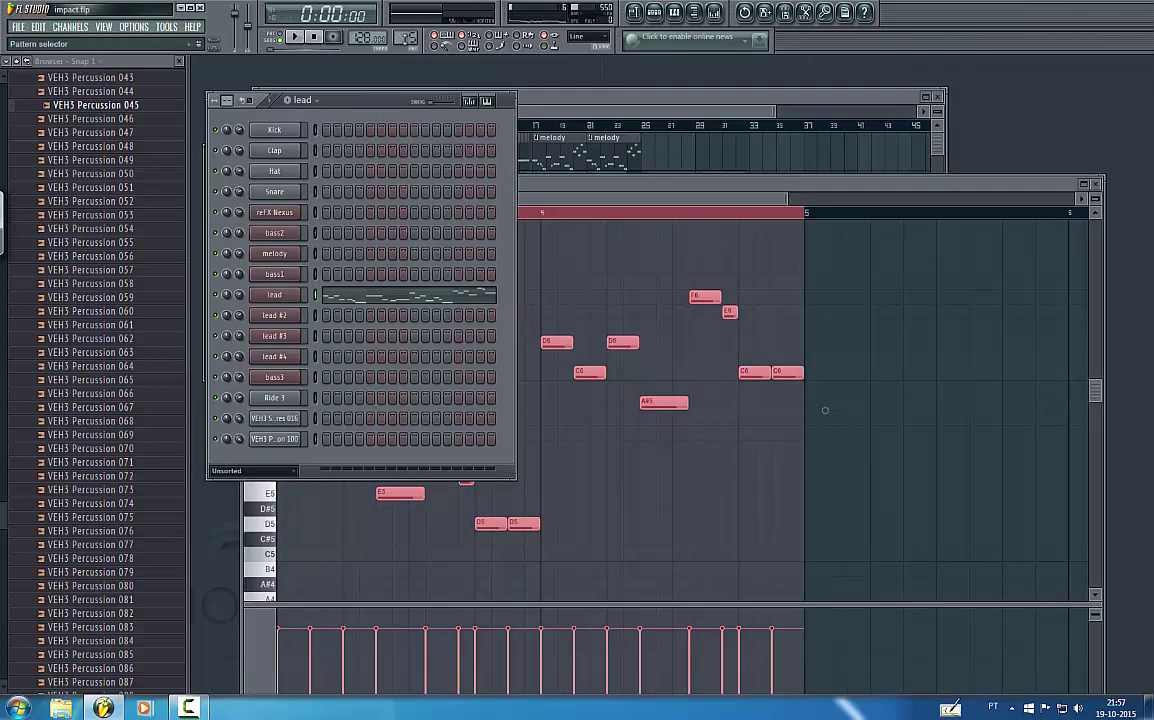
left_click_drag(405, 38, 405, 12)
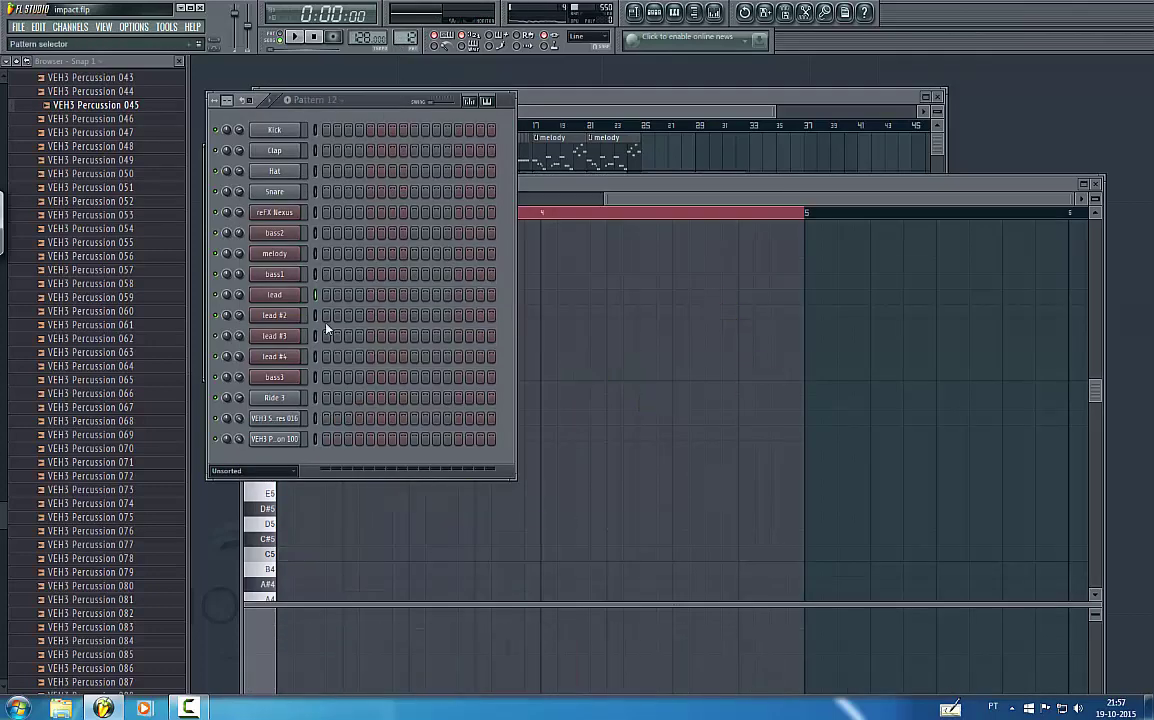
- Audition the snare and percussion channels and paste the lead notes into the piano roll of VEH3 Snares 016
left_click(285, 419)
left_click(284, 440)
left_click(290, 424)
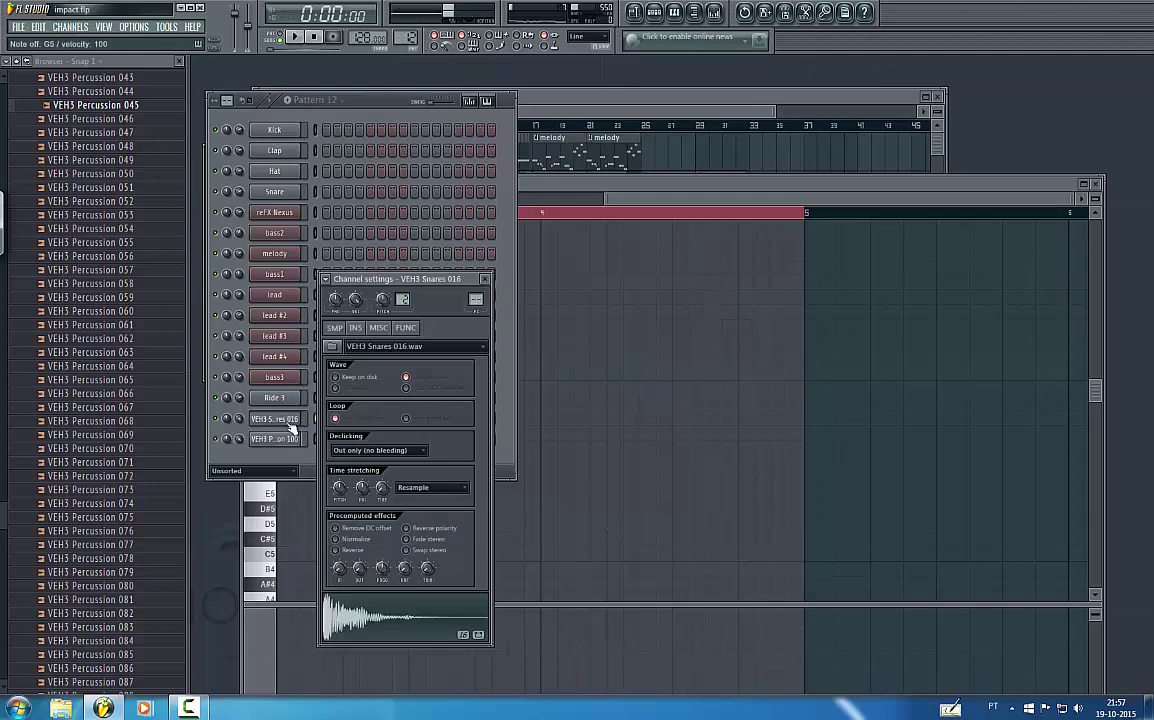
right_click(290, 421)
left_click(330, 419)
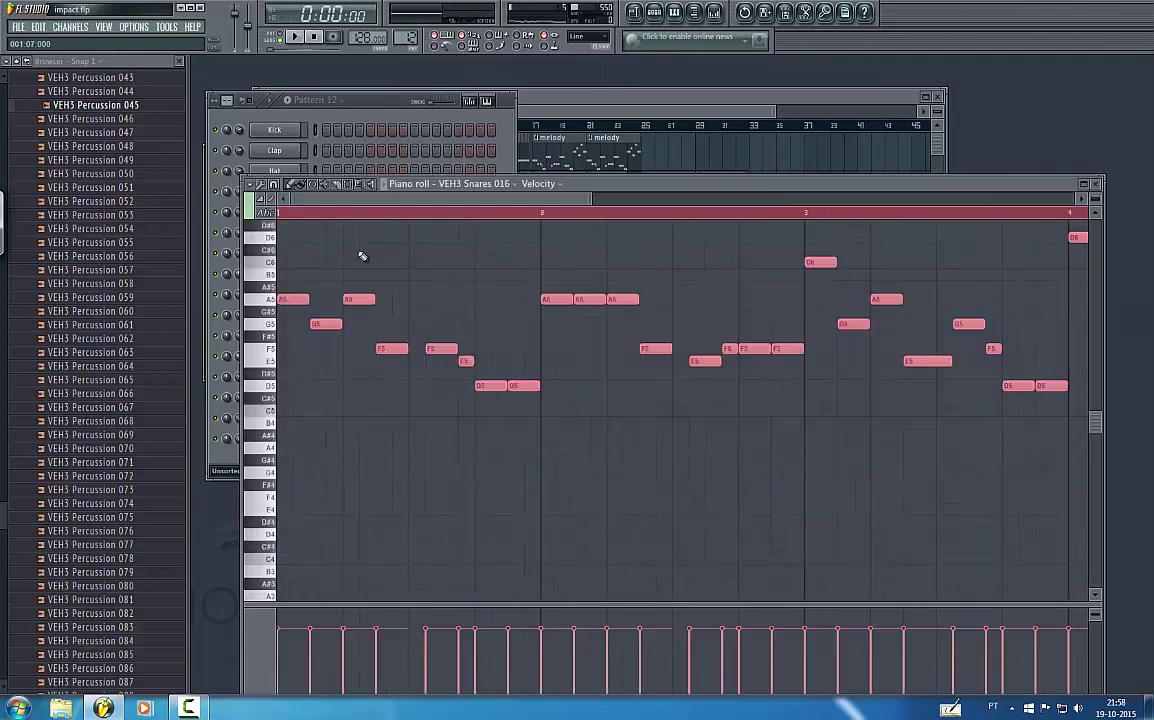
- Lower the pasted snare notes so the first one sits on C5, and raise the following A#4 notes to C5 during playback
left_click_drag(347, 353, 270, 534)
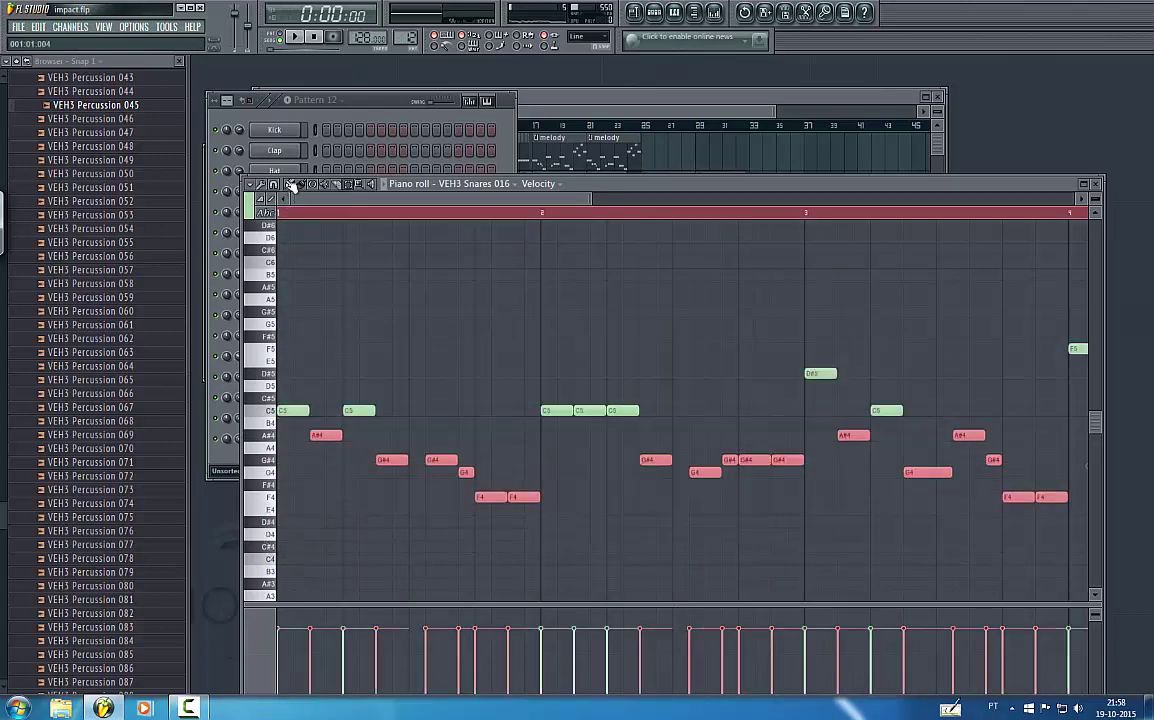
left_click_drag(321, 436, 327, 404)
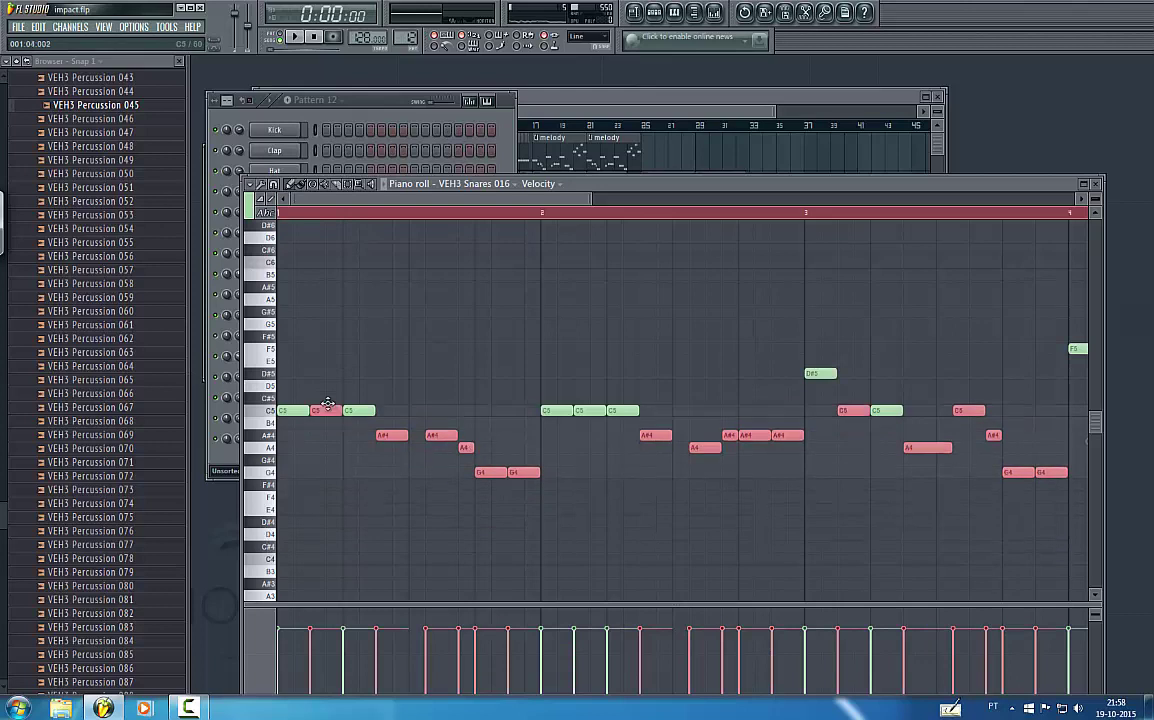
key("space")
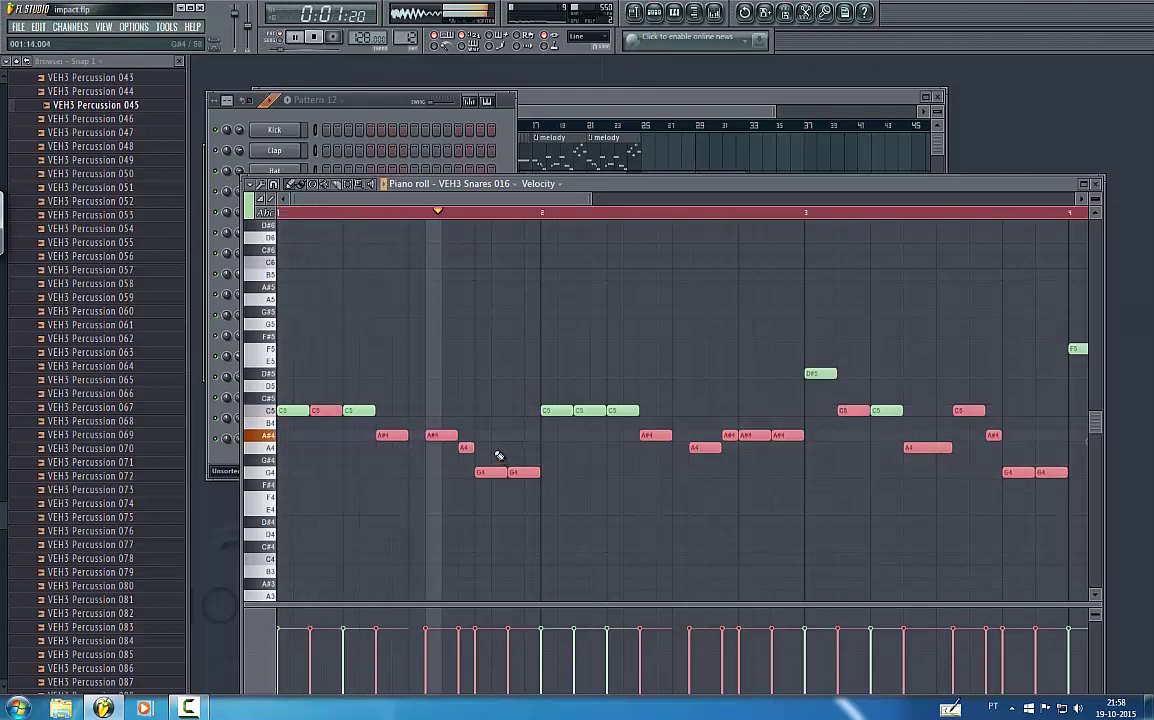
left_click_drag(262, 424, 262, 448)
left_click(288, 186)
left_click_drag(392, 437, 394, 410)
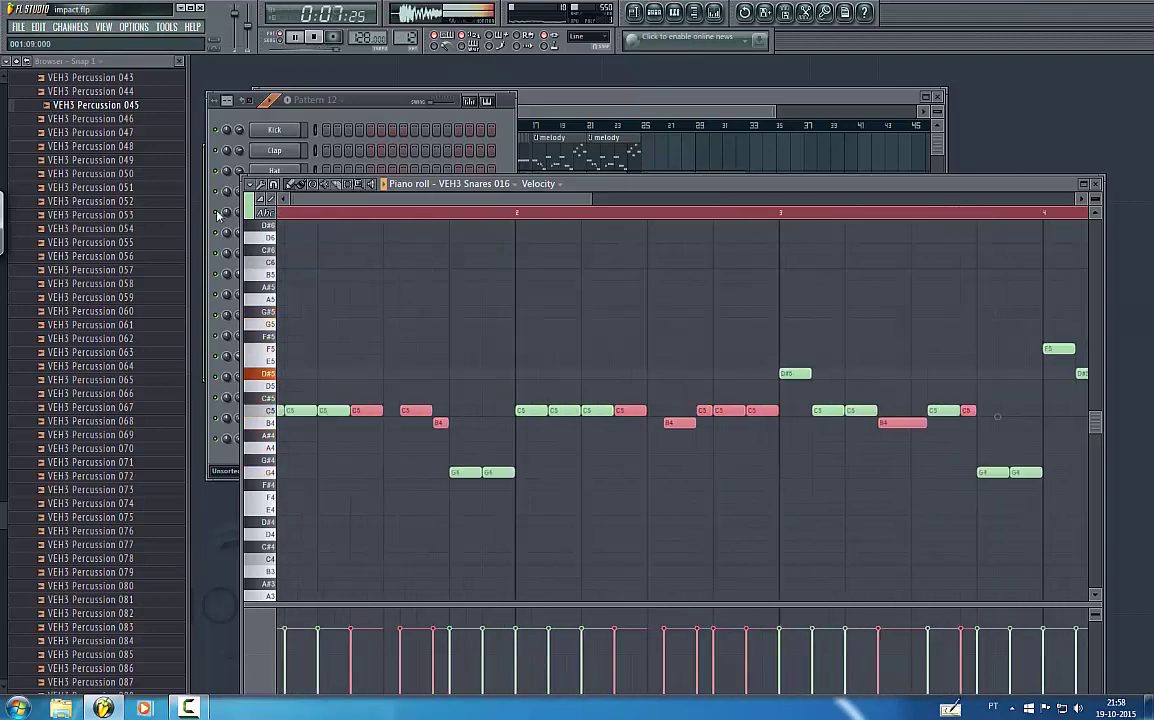
- Lower the high snare notes in bar 4 so that most of them sit on C5, and play the pattern
left_click(348, 185)
left_click_drag(264, 287, 268, 375)
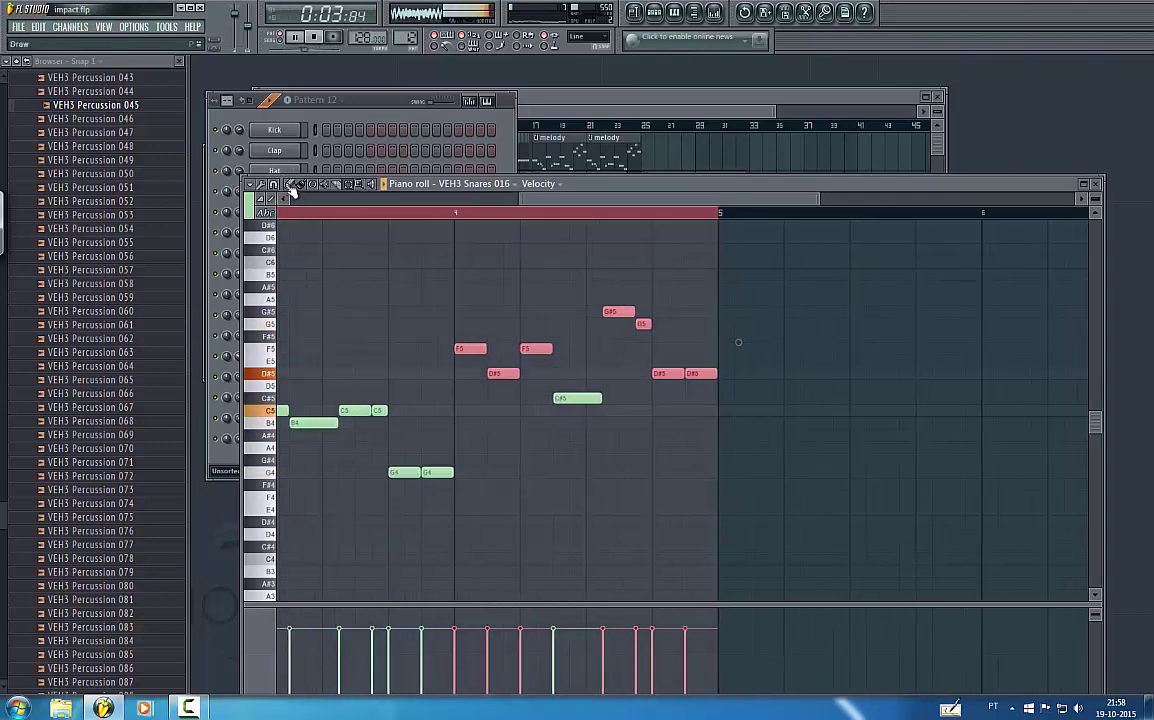
key("space")
left_click_drag(481, 351, 481, 413)
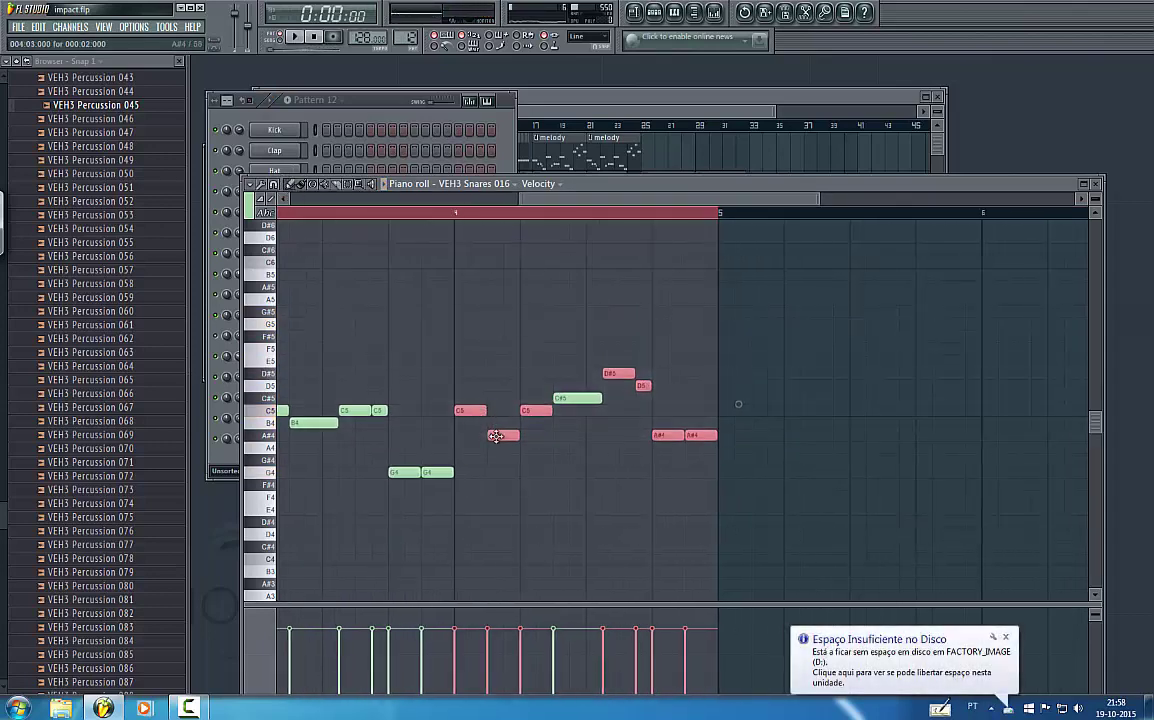
left_click(498, 437)
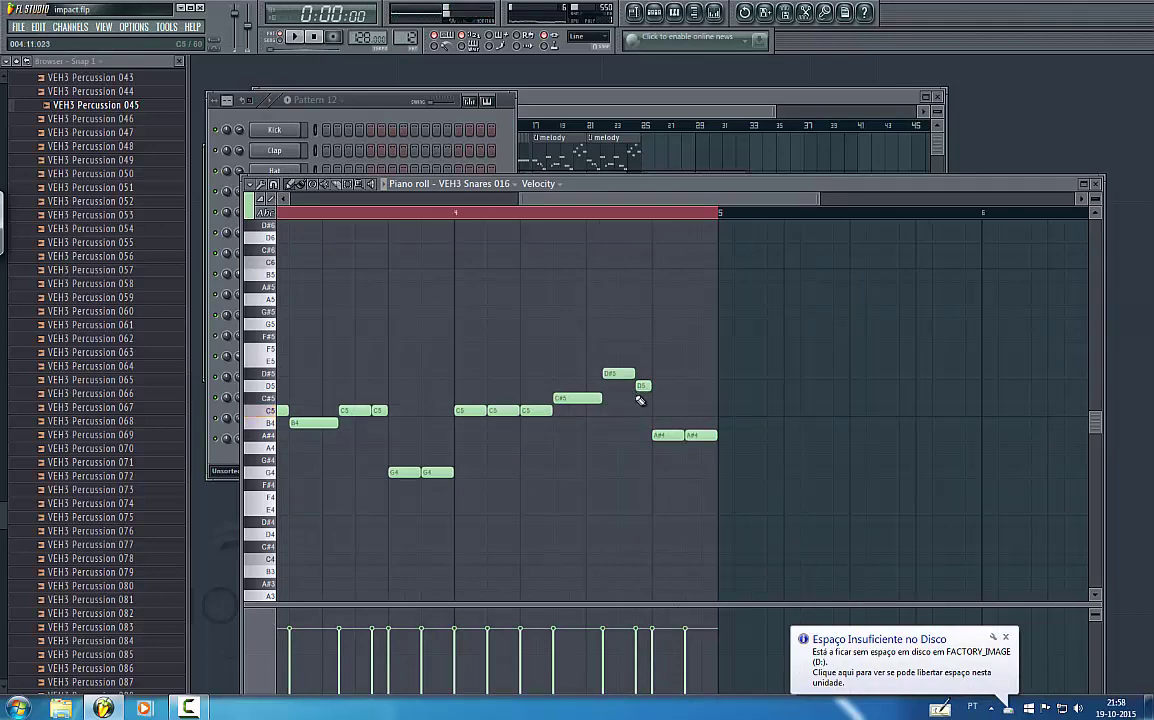
left_click_drag(619, 376, 644, 413)
left_click(322, 100)
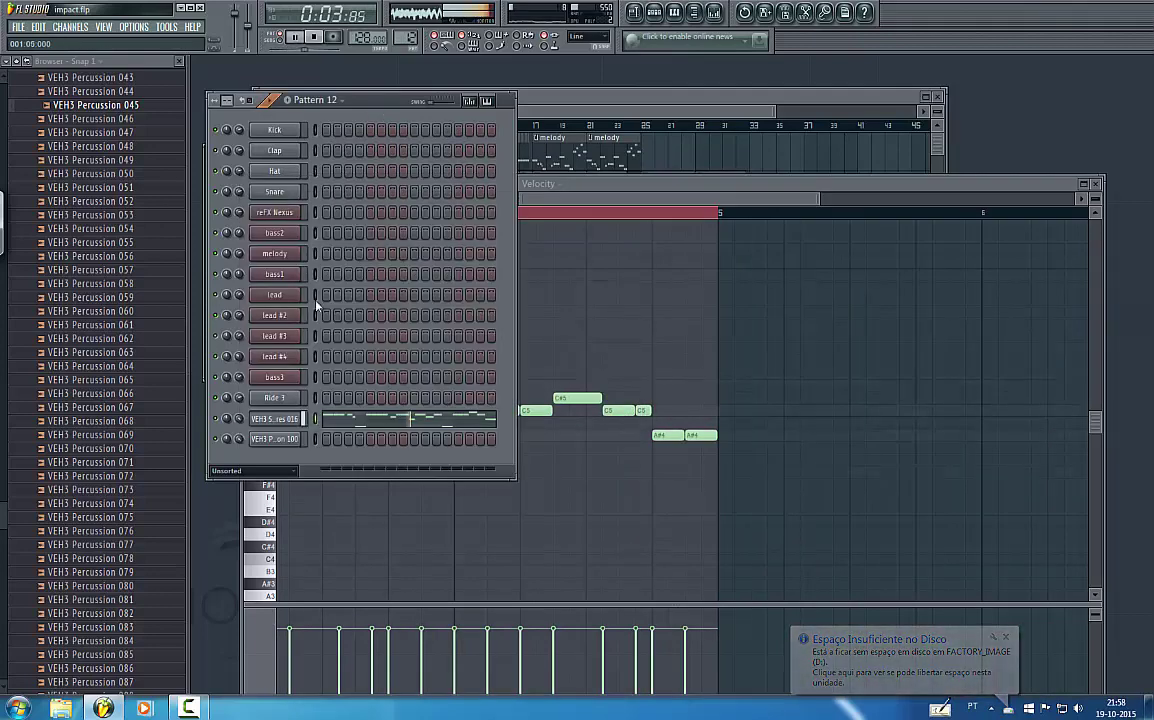
- Move all notes from the VEH3 Snares 016 piano roll into the VEH3 Percussion 100 piano roll and play the pattern
left_click(284, 443)
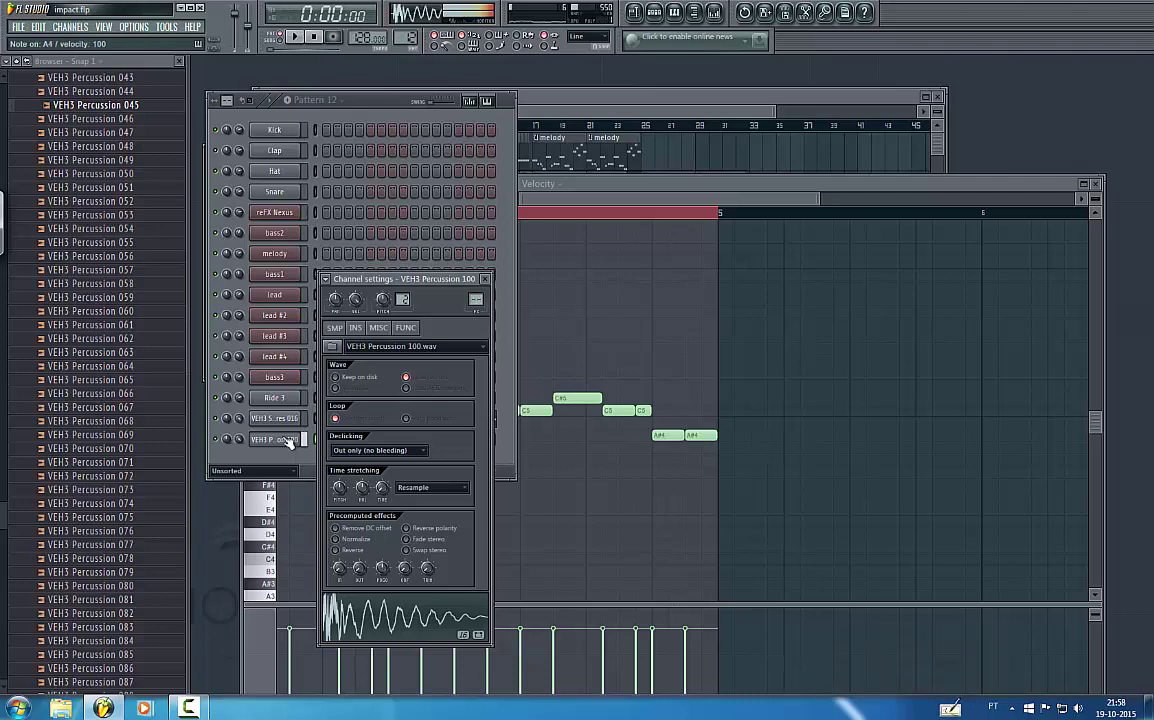
left_click_drag(622, 198, 152, 224)
key("ctrl+a")
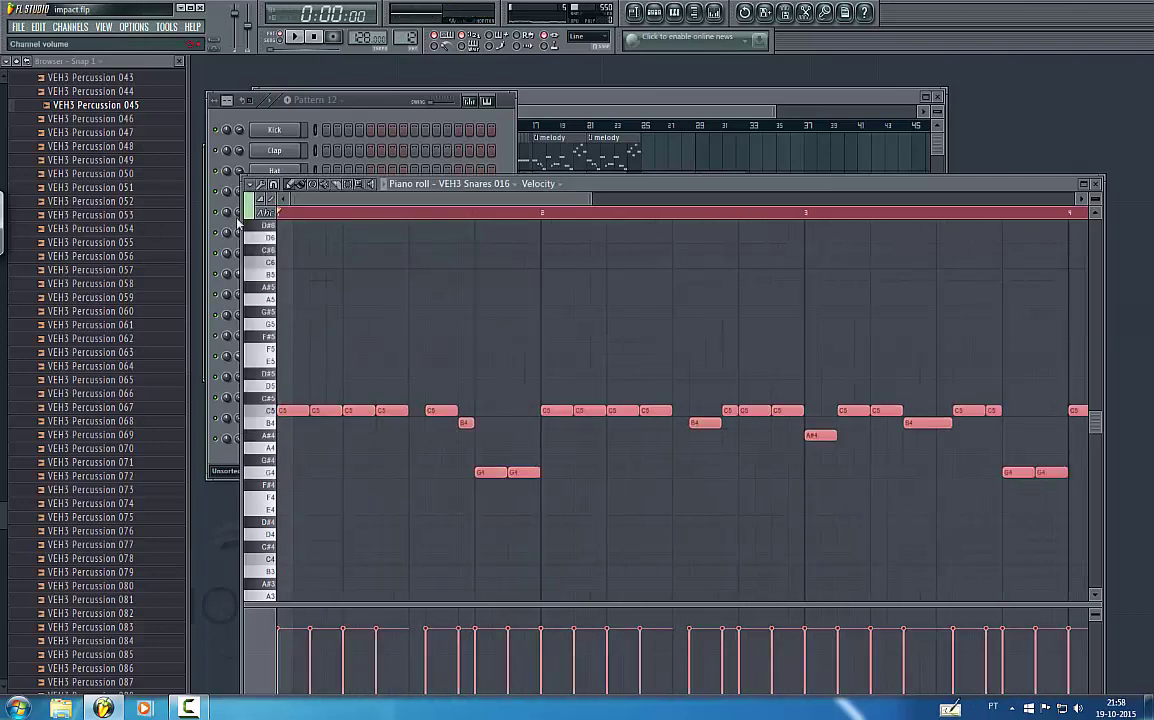
key("ctrl+x")
left_click(232, 458)
right_click(271, 442)
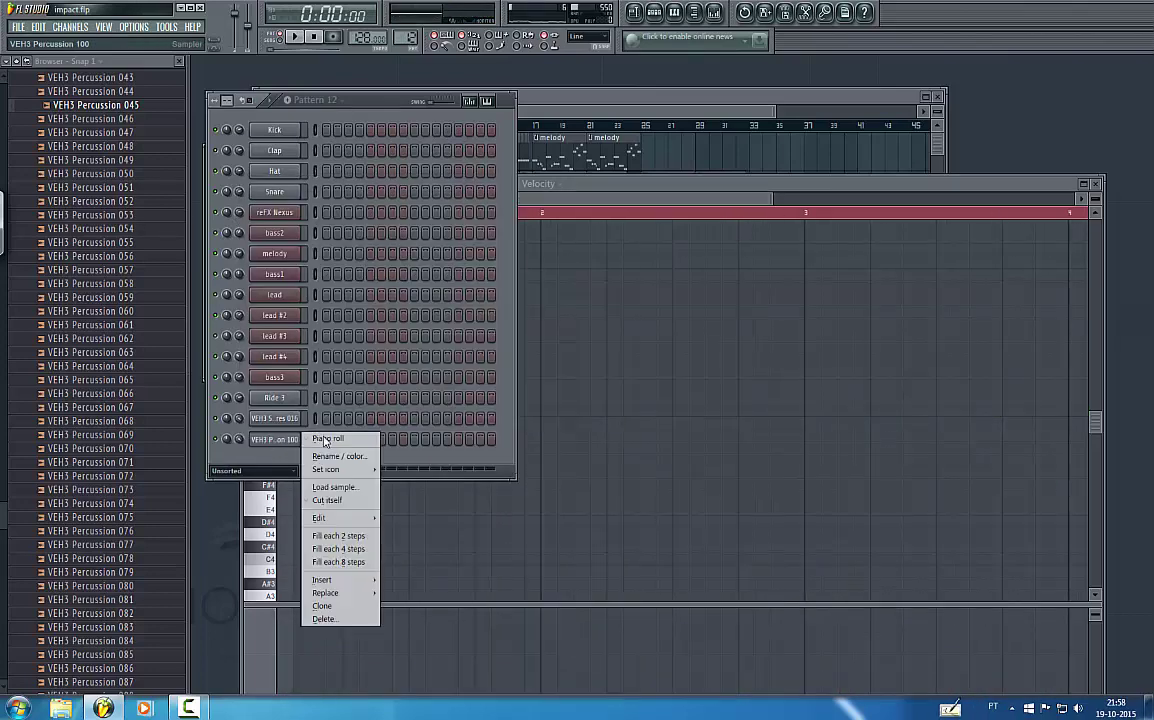
left_click(326, 439)
key("ctrl+v")
key("space")
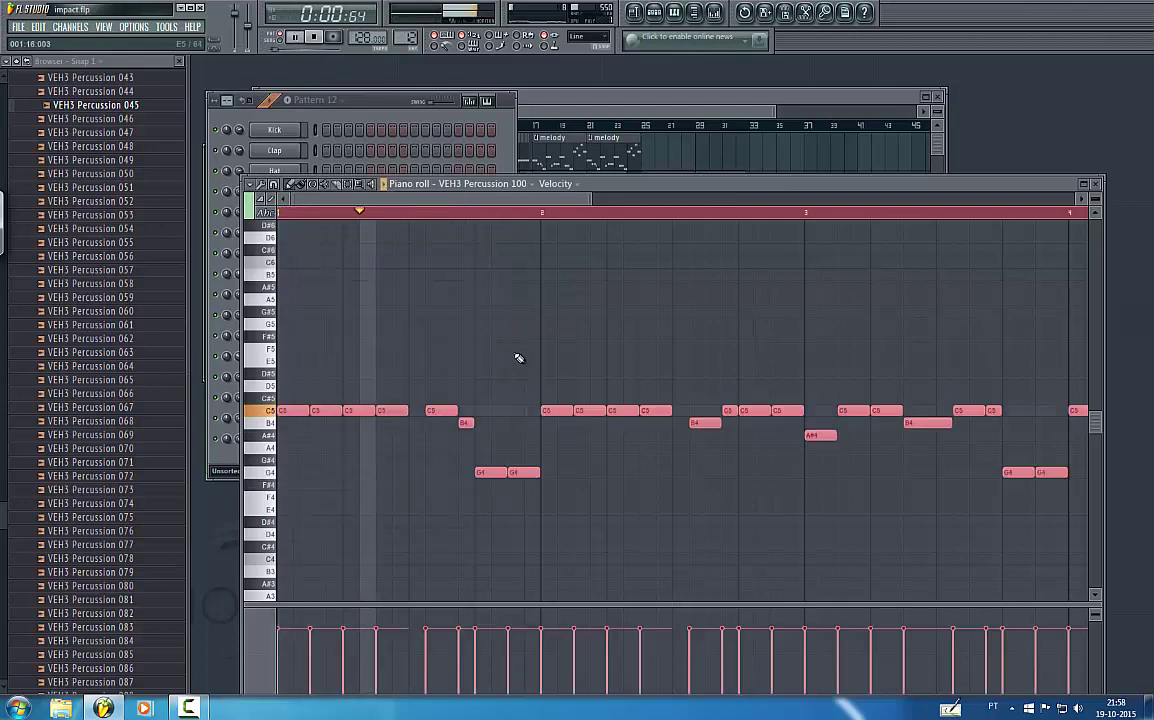
- Place two consecutive Pattern 12 clips on Track 7 at bars 33 and 37 and play the song from bar 32
left_click(706, 111)
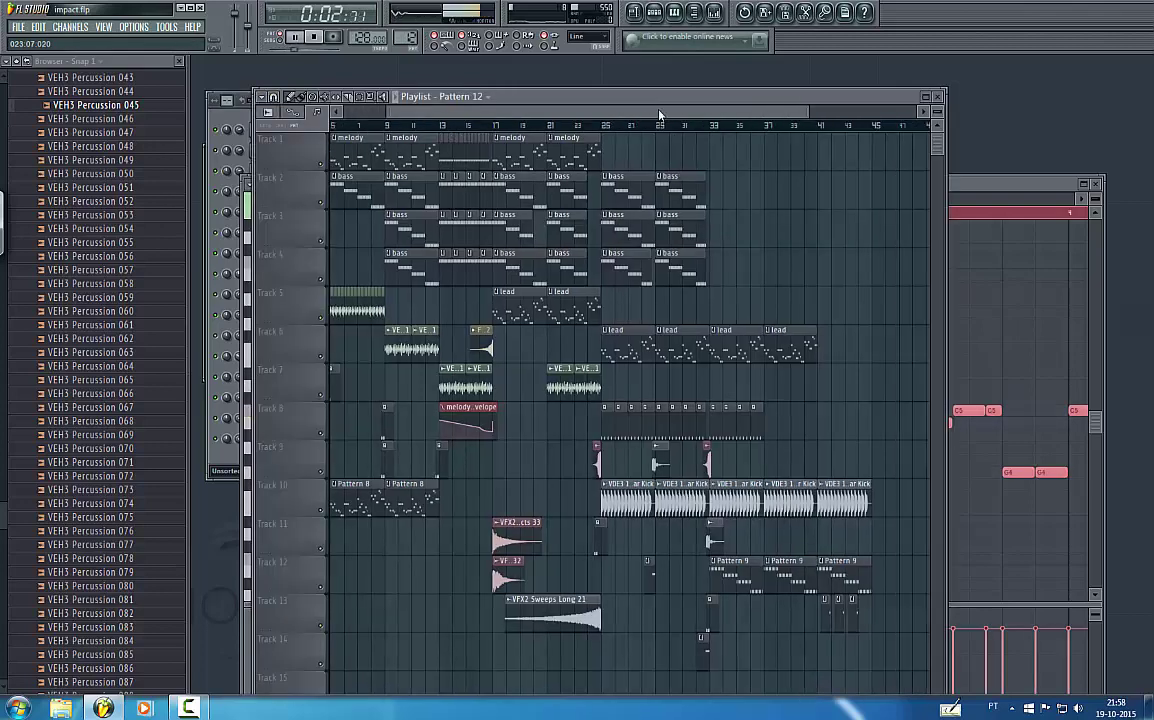
left_click_drag(706, 112, 729, 113)
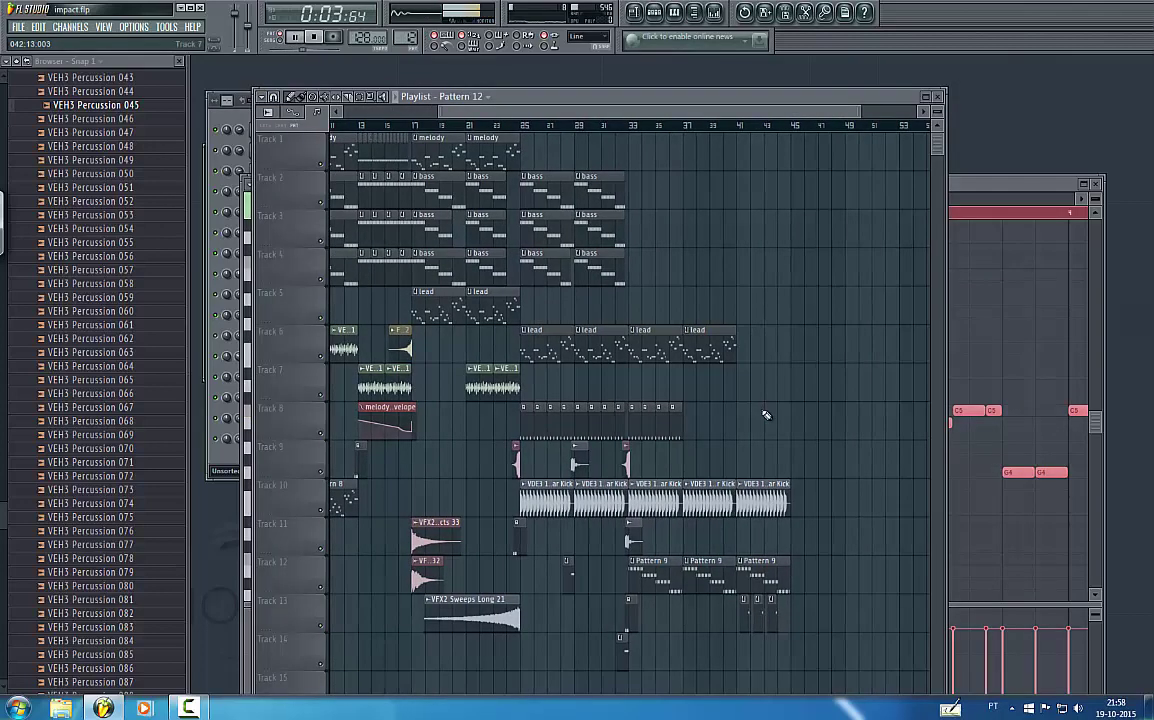
left_click(632, 387)
left_click(624, 127)
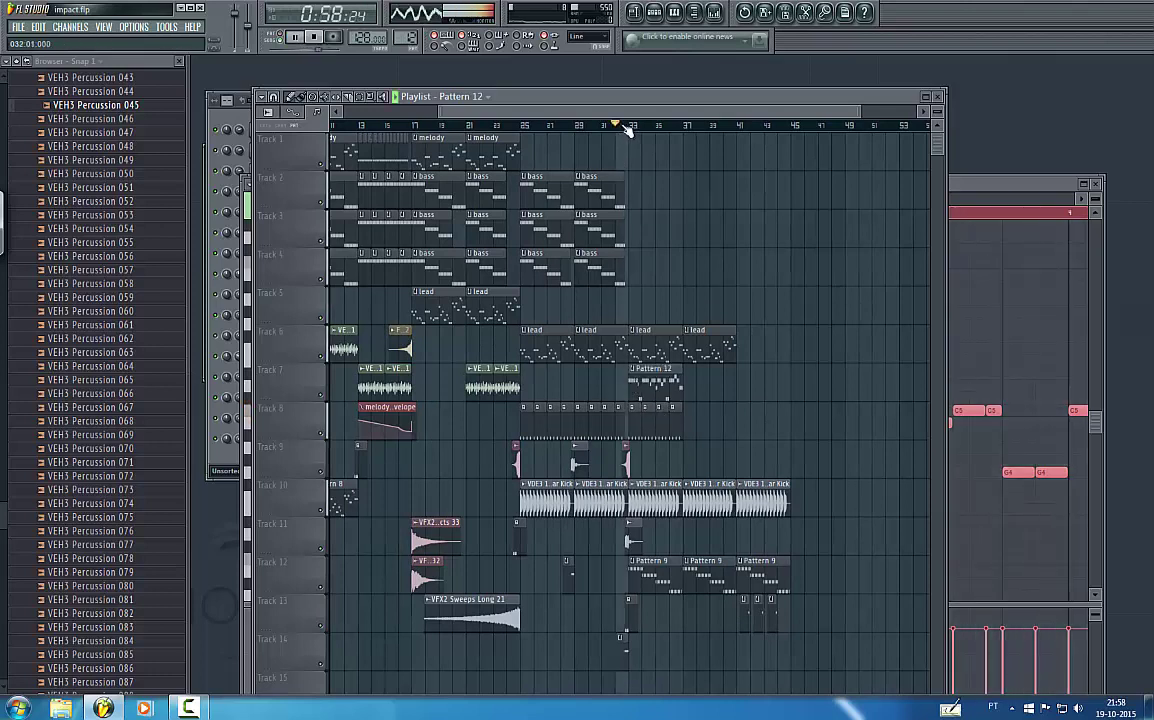
left_click(689, 390)
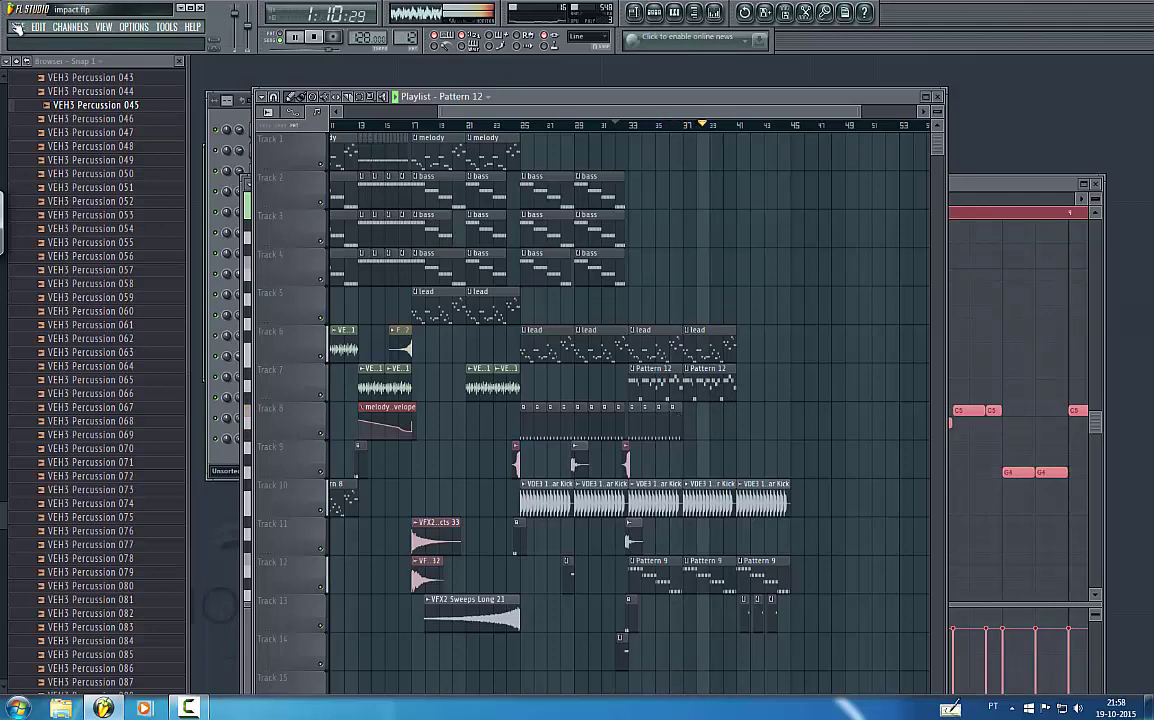
- Audition VEH3 Percussion samples in the range from 048 to 111
left_click(235, 117)
left_click(115, 147)
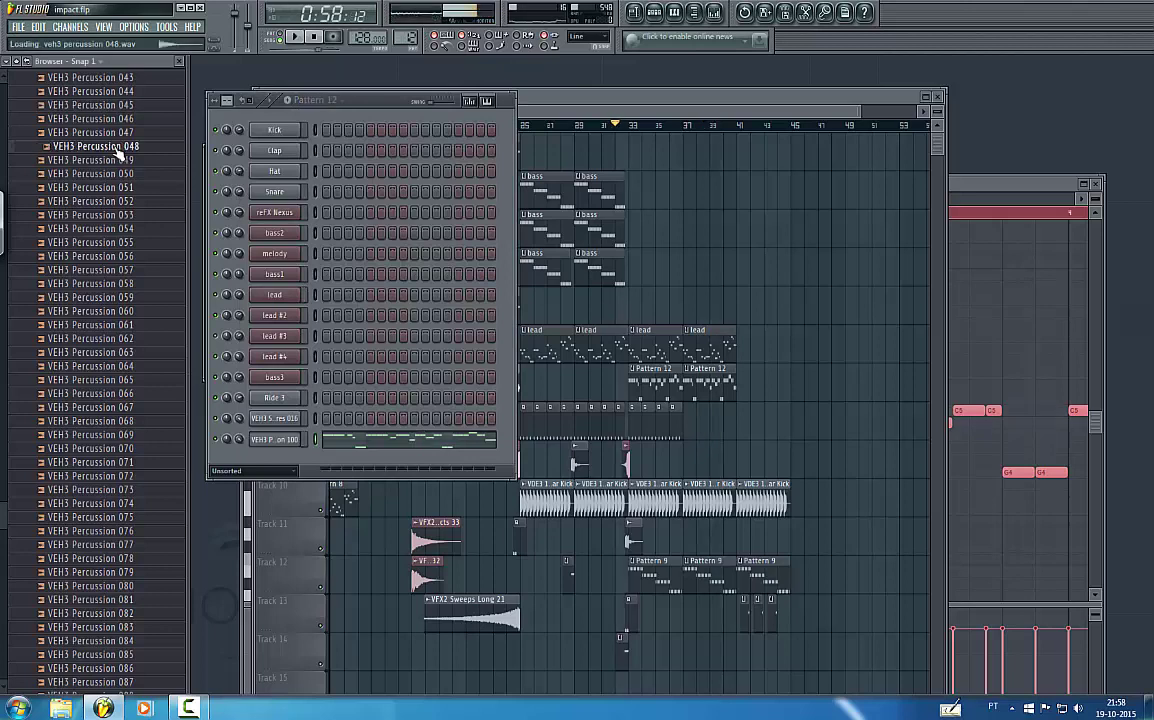
left_click(112, 187)
left_click(112, 270)
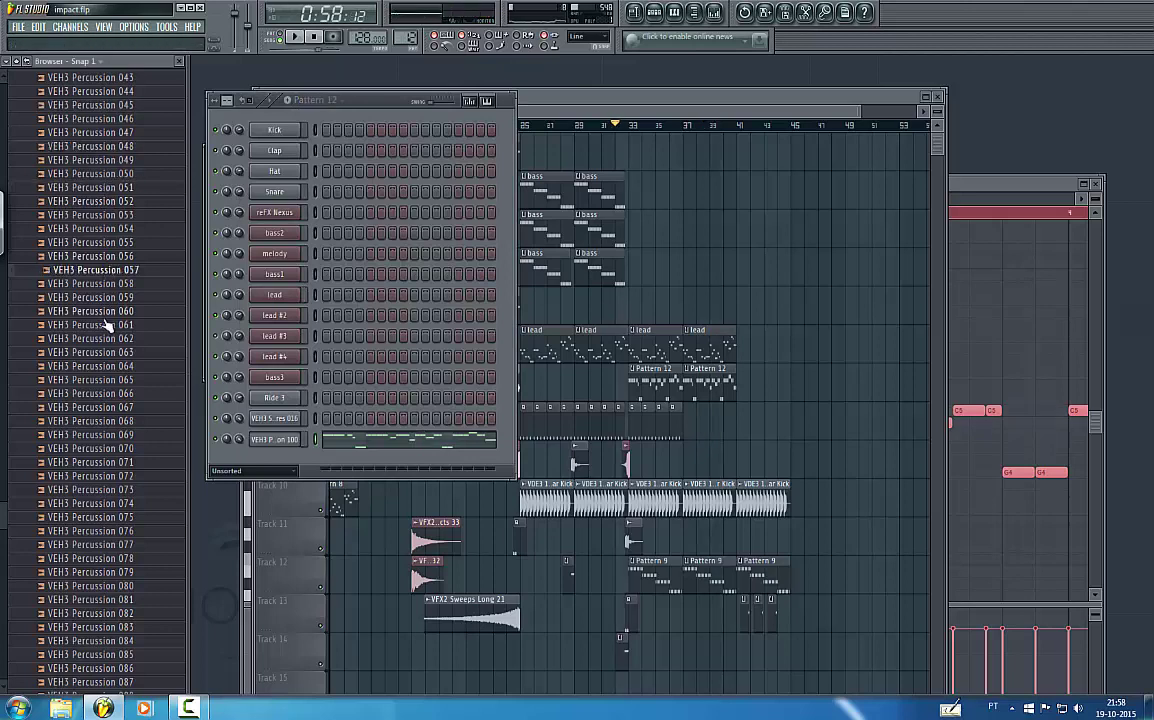
left_click(108, 311)
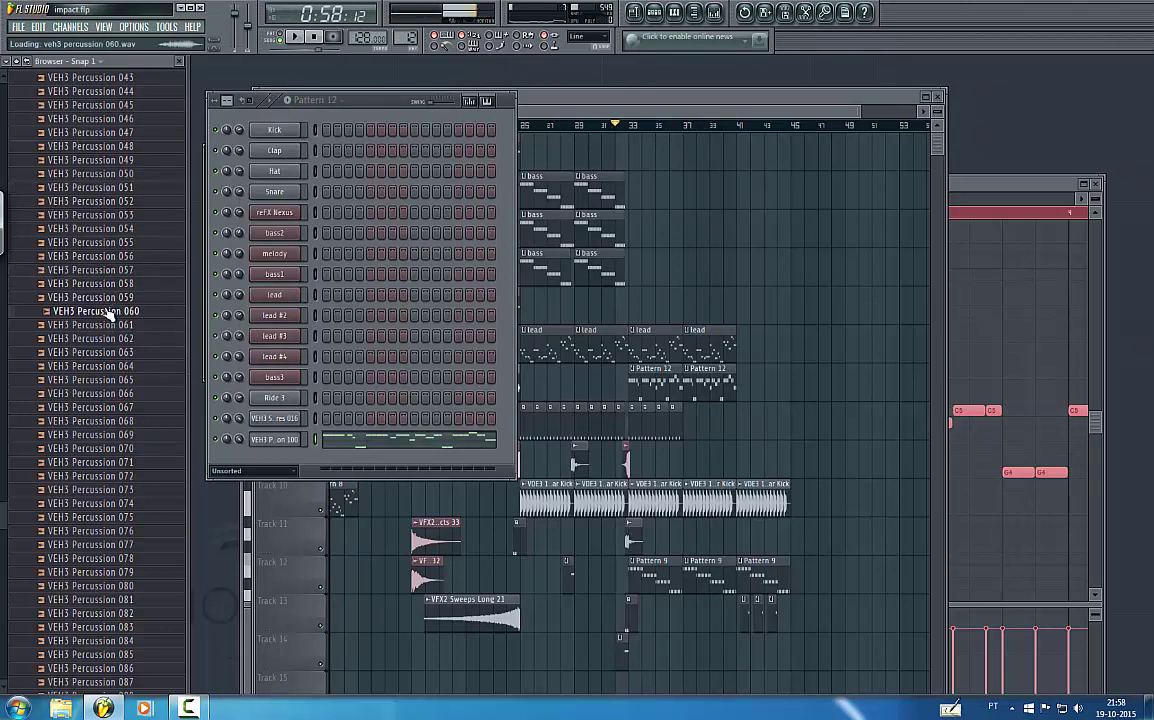
left_click(100, 338)
left_click(98, 421)
left_click(116, 518)
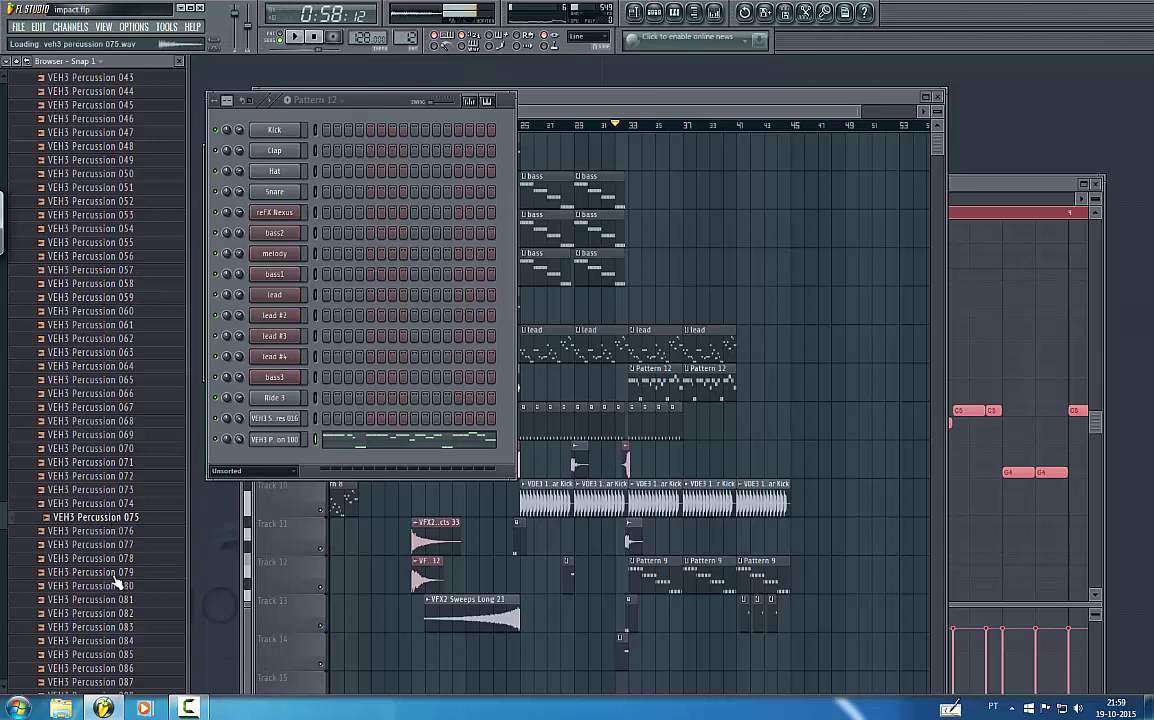
left_click(115, 586)
left_click(111, 628)
scroll(130, 634, "down", 1)
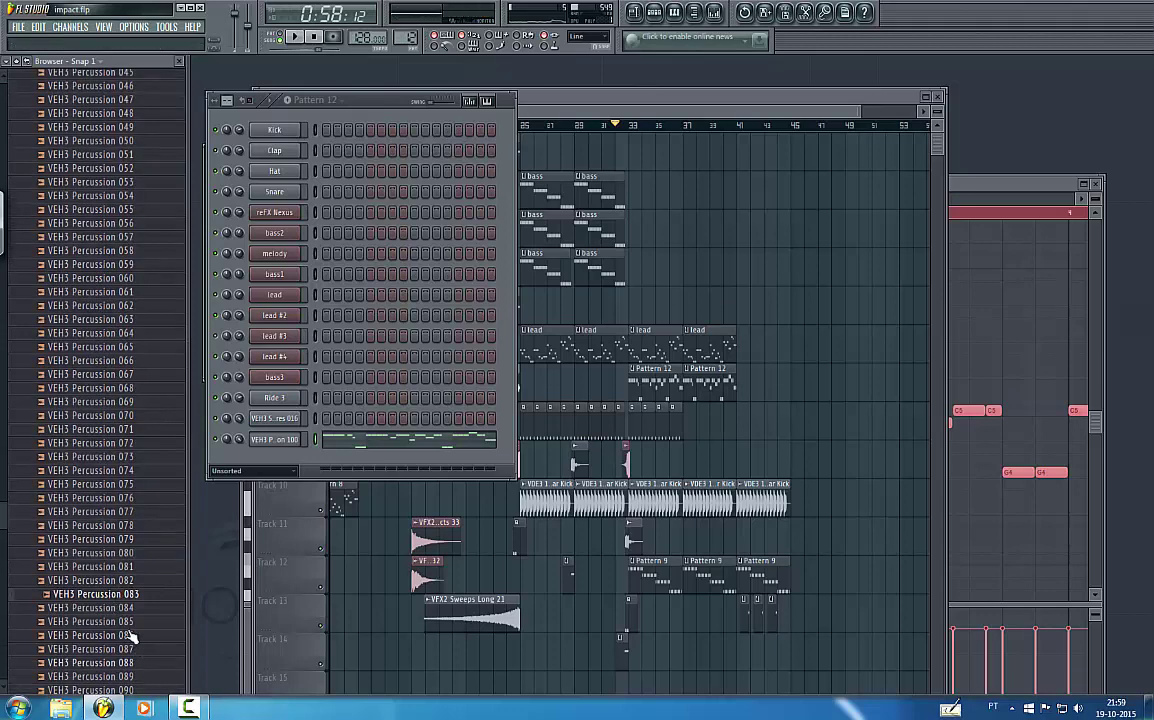
left_click(77, 631)
left_click(98, 655)
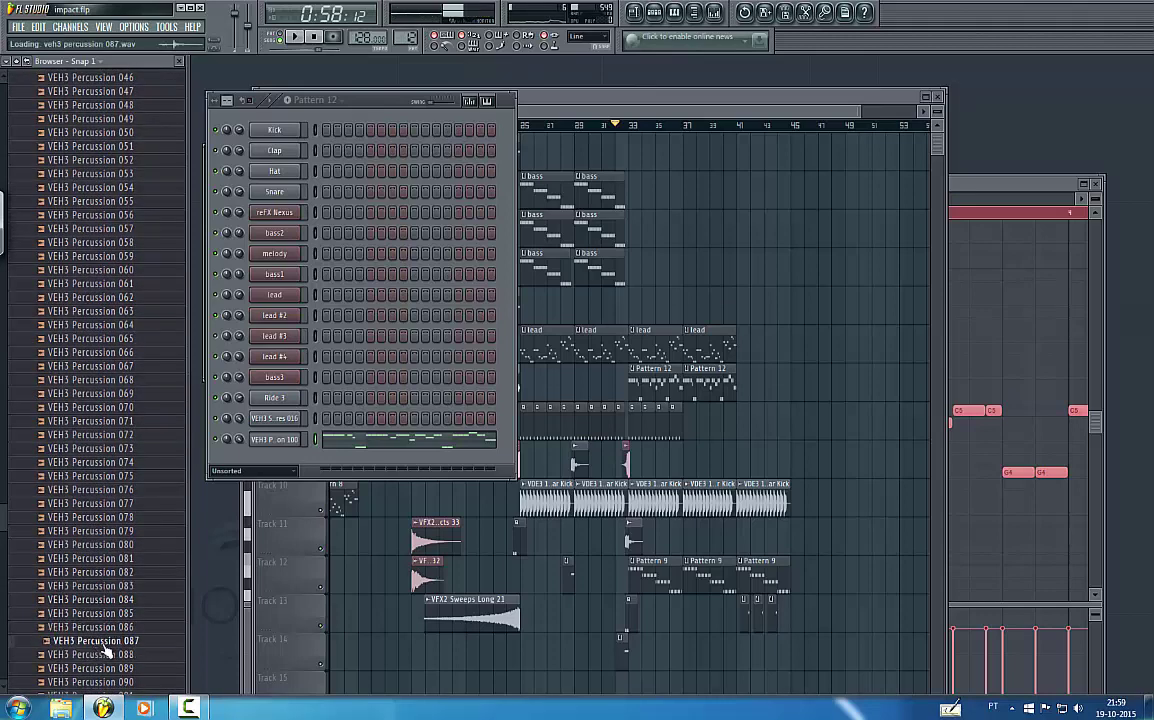
scroll(100, 620, "down", 3)
left_click(100, 558)
left_click(114, 600)
left_click(114, 614)
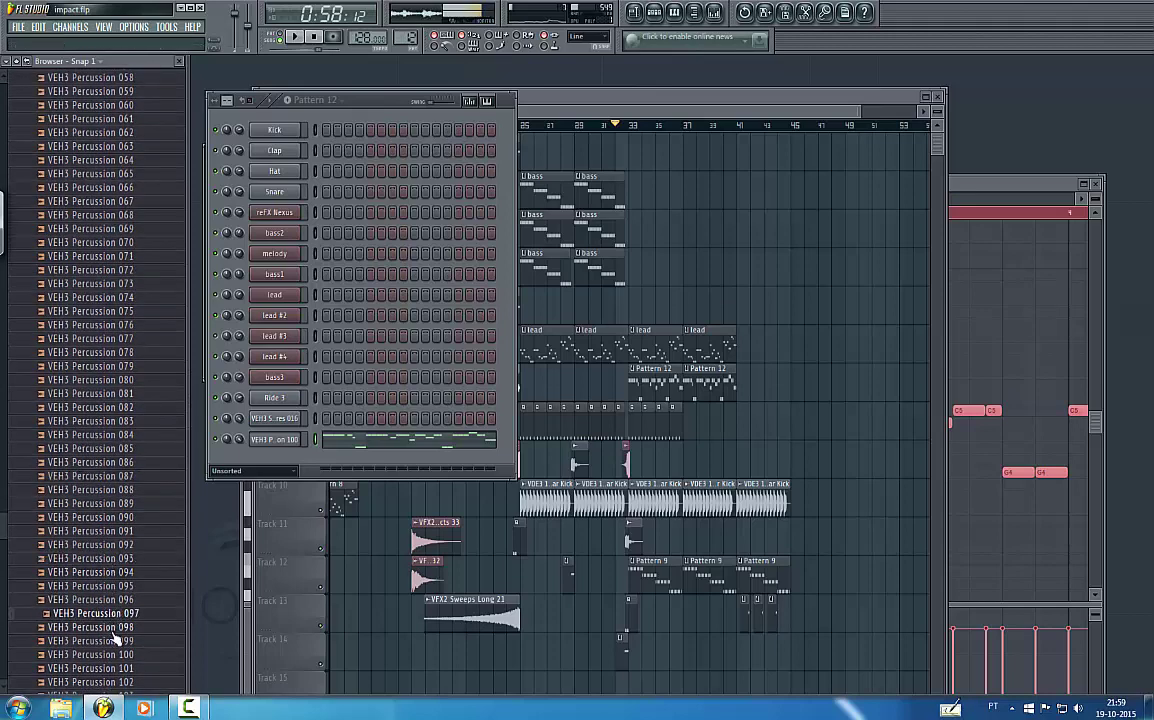
left_click(113, 628)
left_click(112, 642)
left_click(111, 656)
left_click(111, 669)
scroll(118, 665, "down", 1)
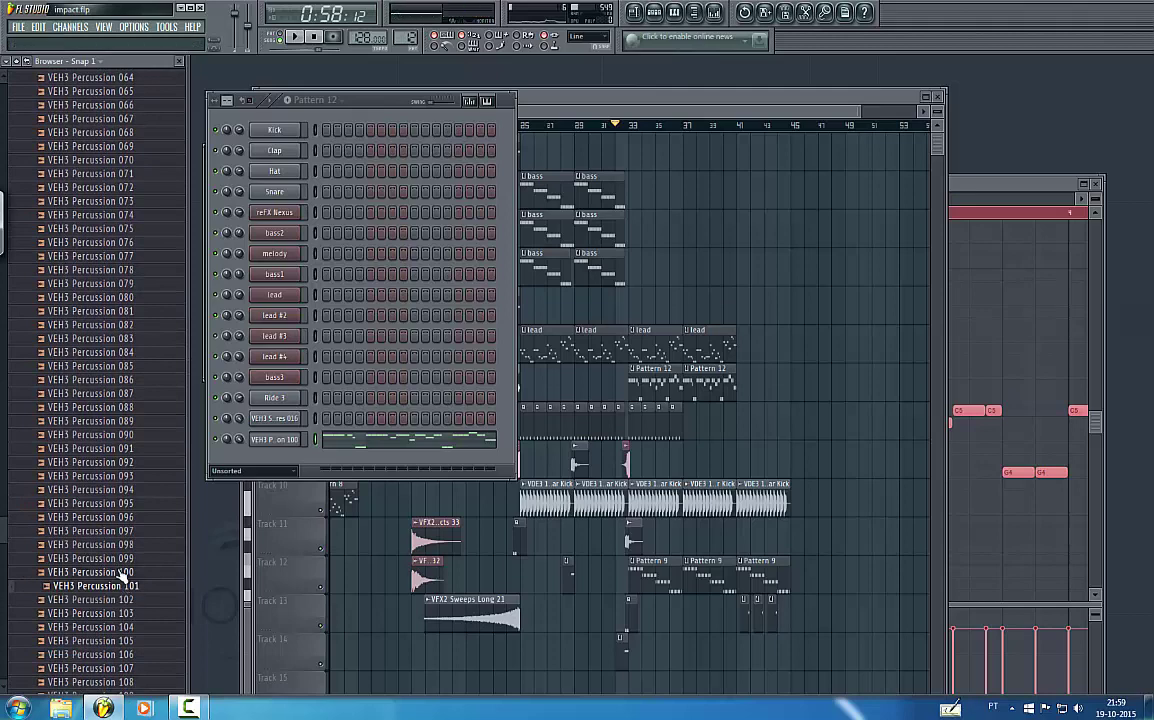
left_click(119, 572)
left_click(120, 588)
scroll(120, 590, "down", 3)
left_click(116, 533)
left_click(115, 547)
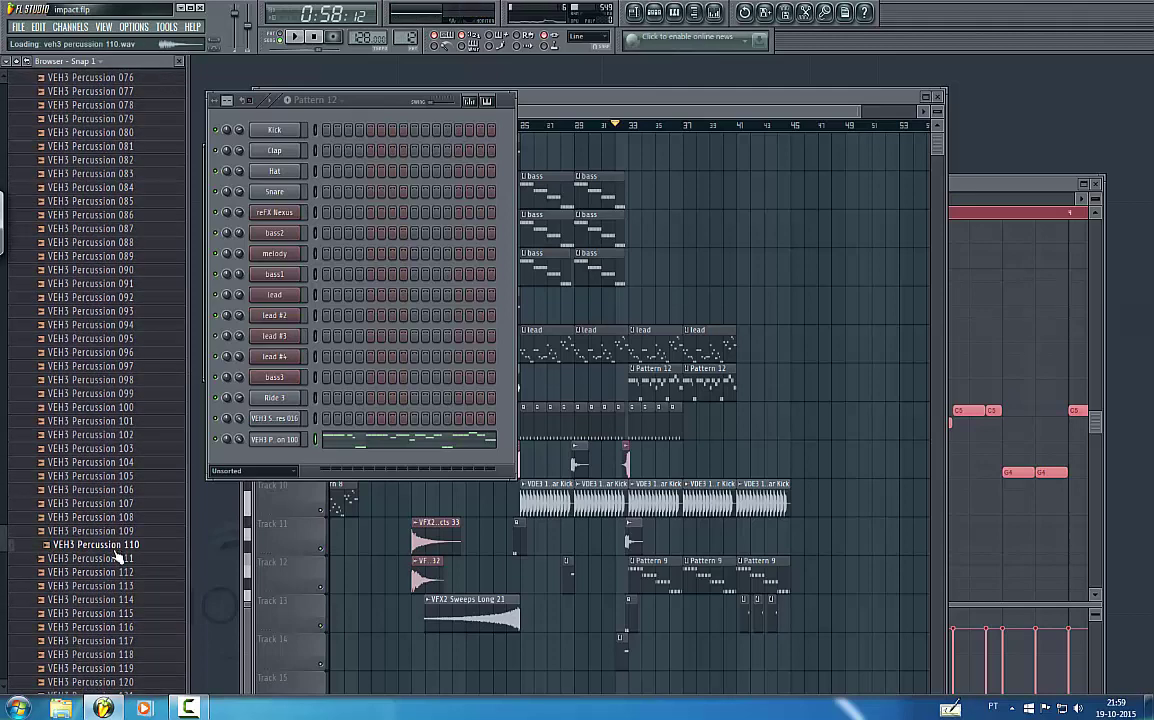
left_click(117, 559)
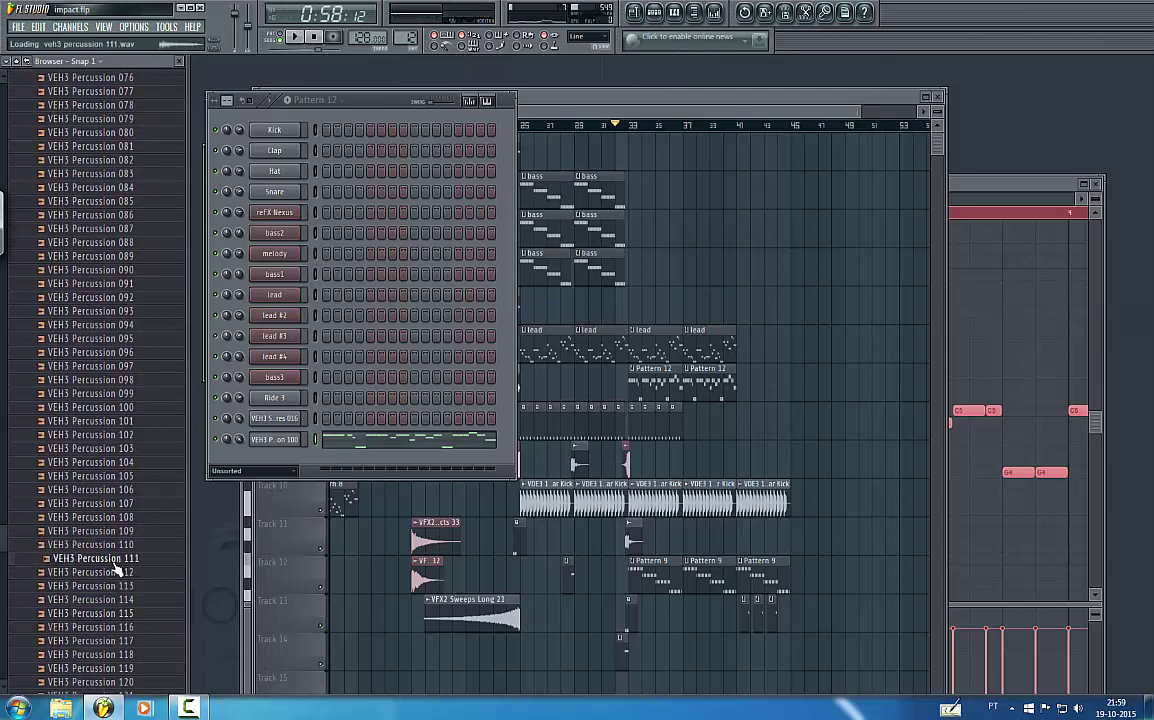
- Audition the VEH3 Percussion samples near the end of the folder, working backwards from 228 to 195
left_click_drag(1, 548, 3, 614)
left_click(105, 581)
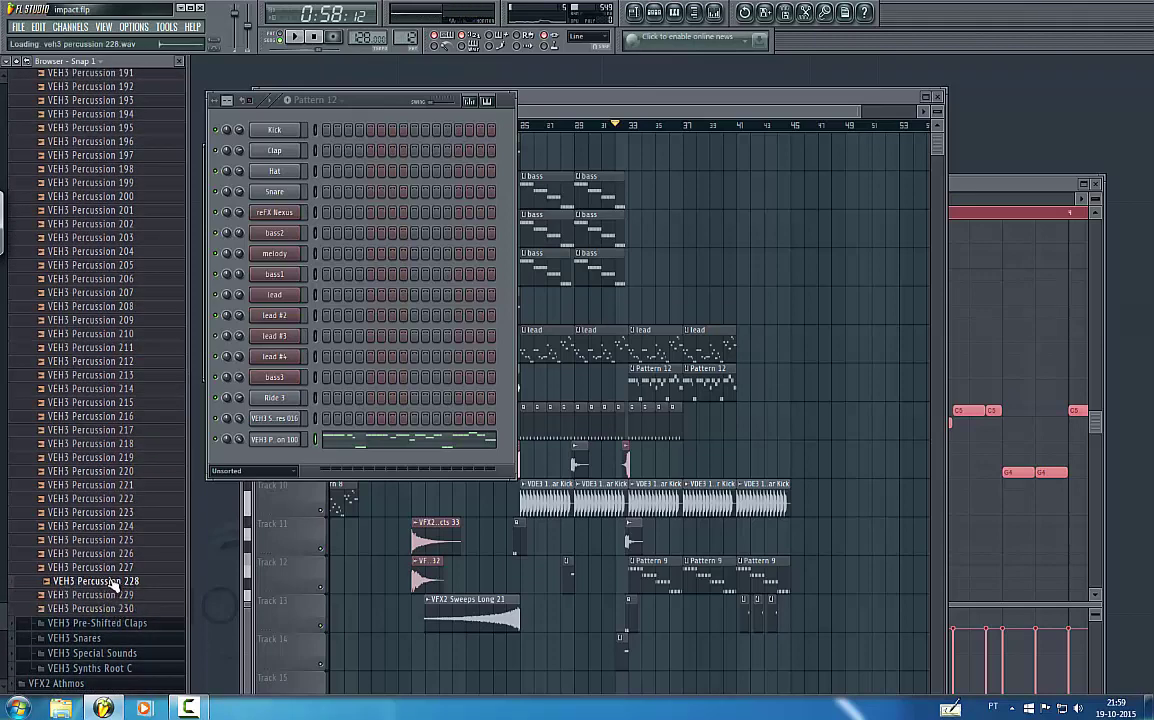
left_click(115, 566)
left_click(113, 553)
left_click(113, 539)
left_click(113, 526)
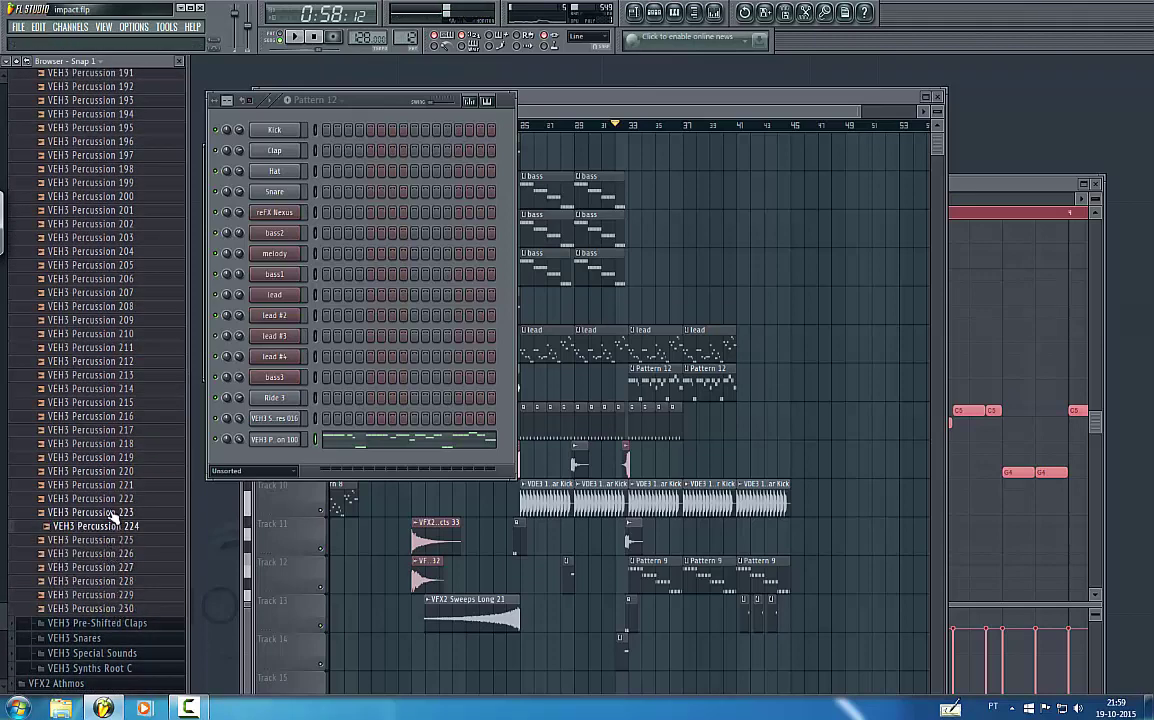
left_click(113, 512)
left_click(112, 499)
left_click(110, 486)
left_click(110, 471)
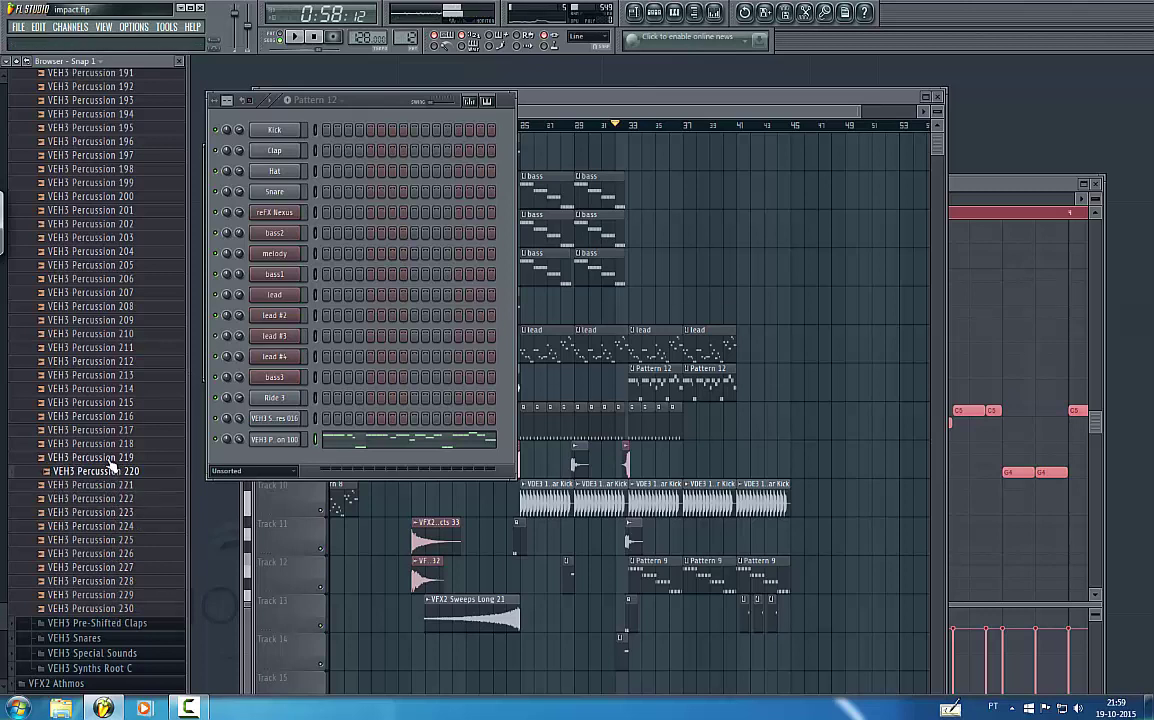
left_click(110, 457)
left_click(110, 443)
left_click(110, 430)
left_click(110, 416)
left_click(110, 402)
left_click(110, 388)
left_click(110, 375)
left_click(108, 362)
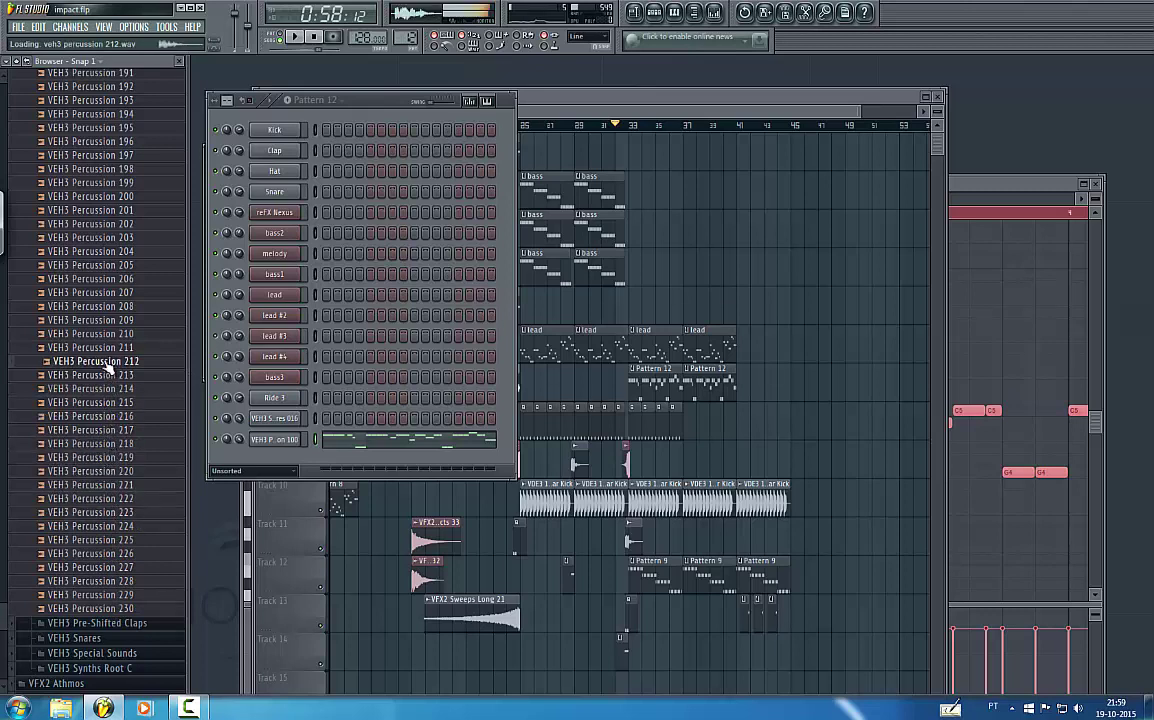
left_click(112, 347)
left_click(114, 333)
left_click(115, 320)
left_click(116, 306)
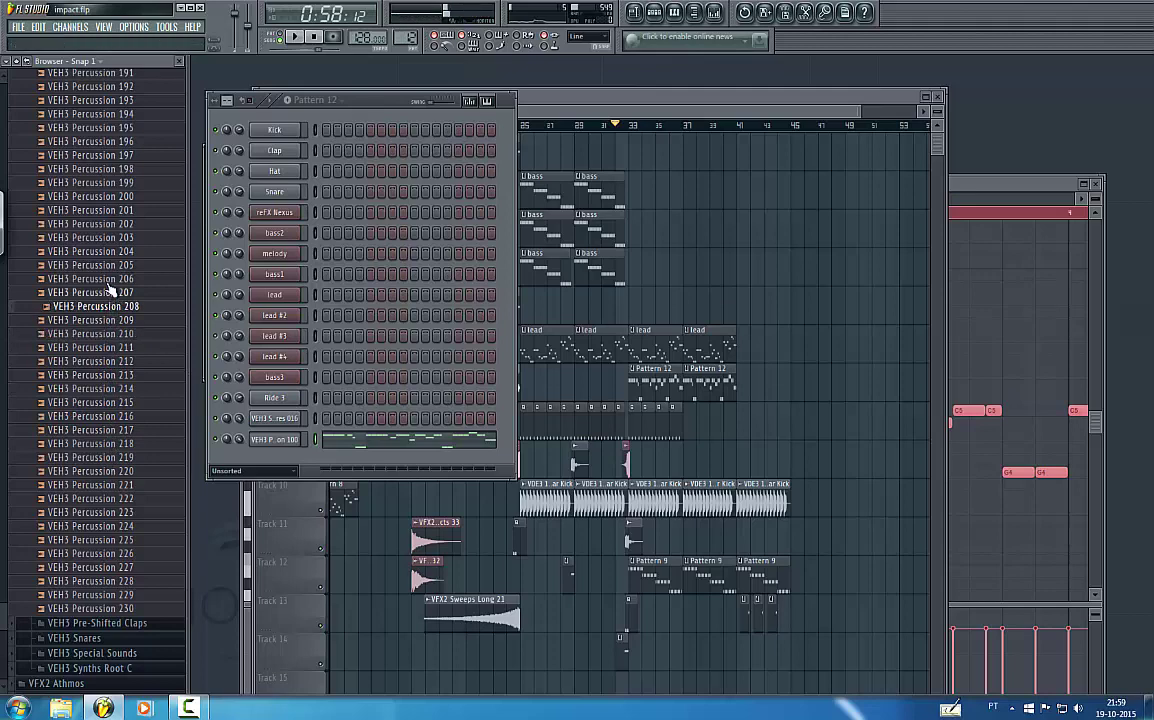
left_click(112, 292)
left_click(110, 278)
left_click(110, 264)
left_click(110, 251)
left_click(108, 237)
left_click(106, 224)
left_click(105, 210)
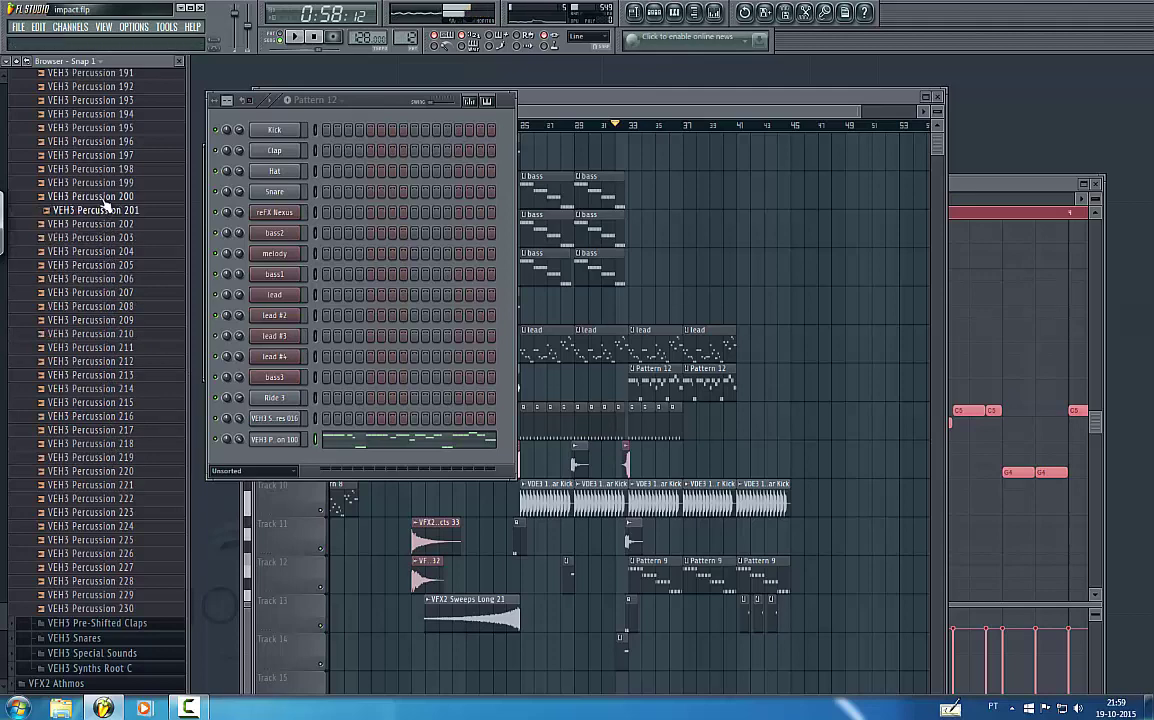
left_click(106, 196)
left_click(104, 157)
left_click(100, 128)
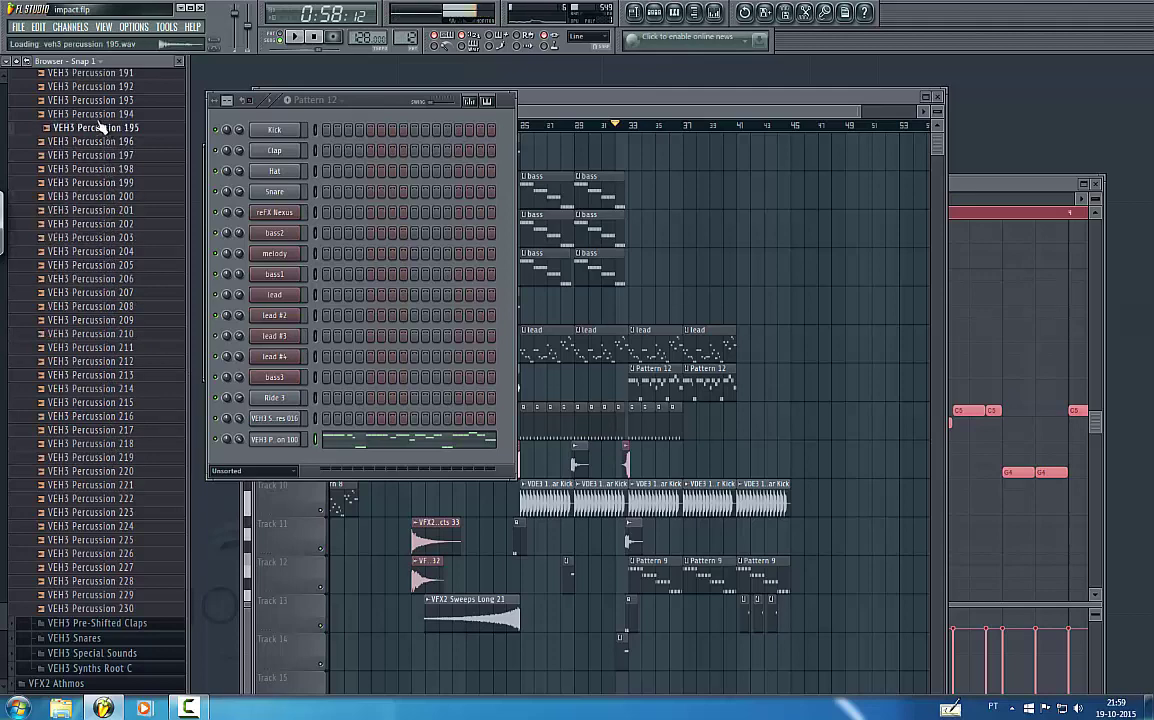
- Audition more VEH3 Percussion samples, working backwards from 181 to 171
scroll(130, 320, "up", 7)
scroll(134, 335, "up", 1)
left_click(95, 268)
left_click(86, 213)
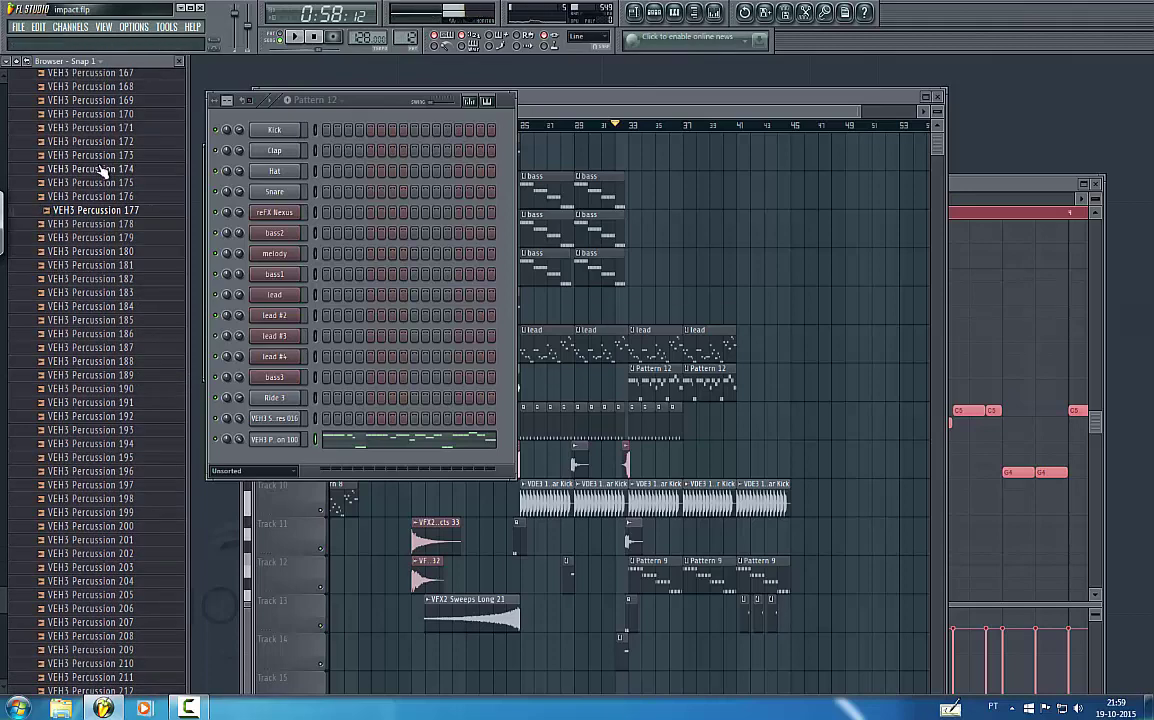
left_click(101, 170)
left_click(104, 130)
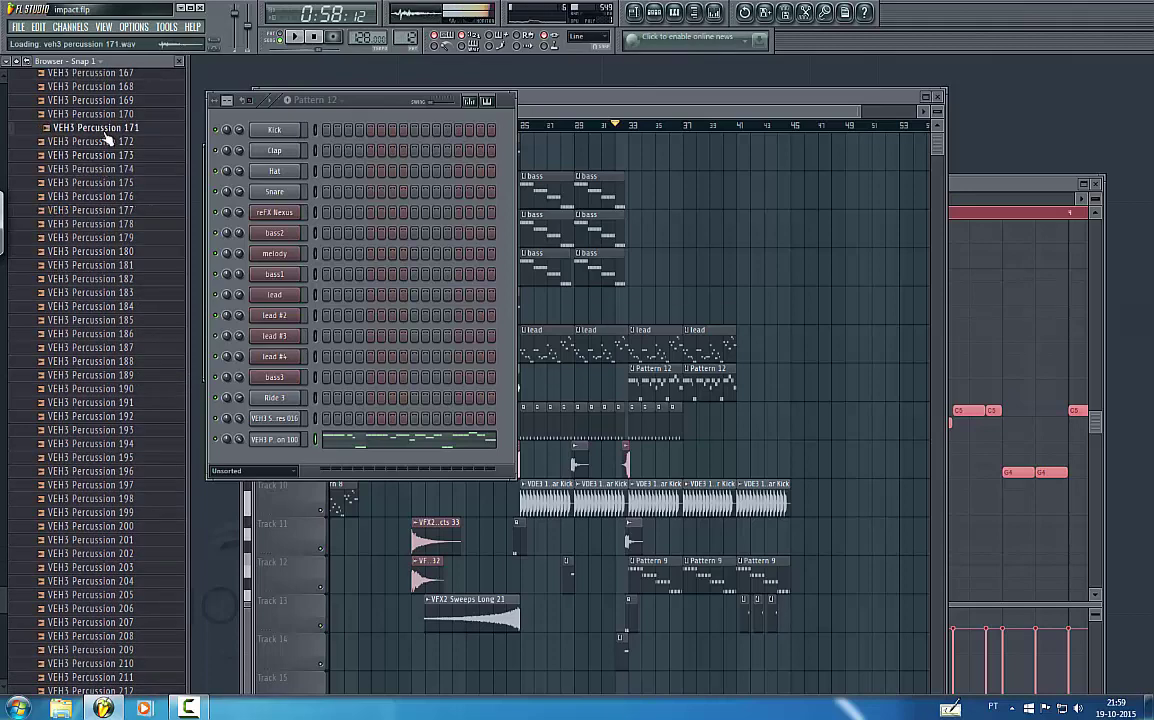
- Open the channel settings of VEH3 Percussion 100 and play Pattern 12 on its own
left_click(283, 440)
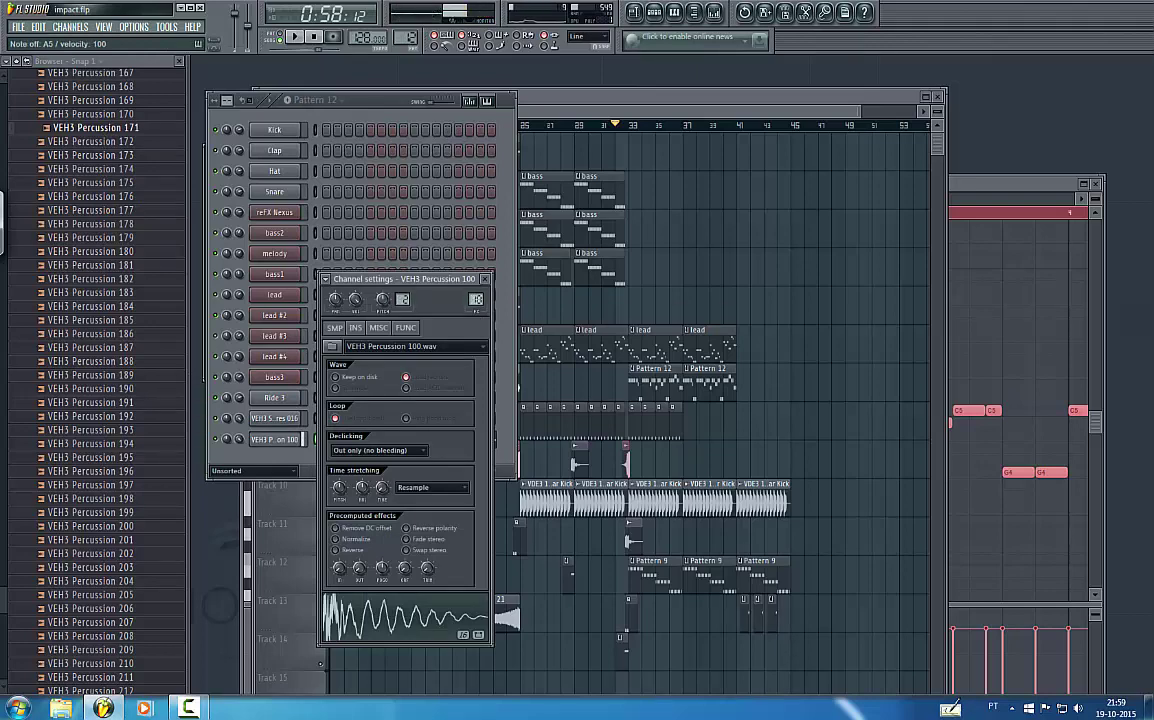
left_click(273, 102)
key("space")
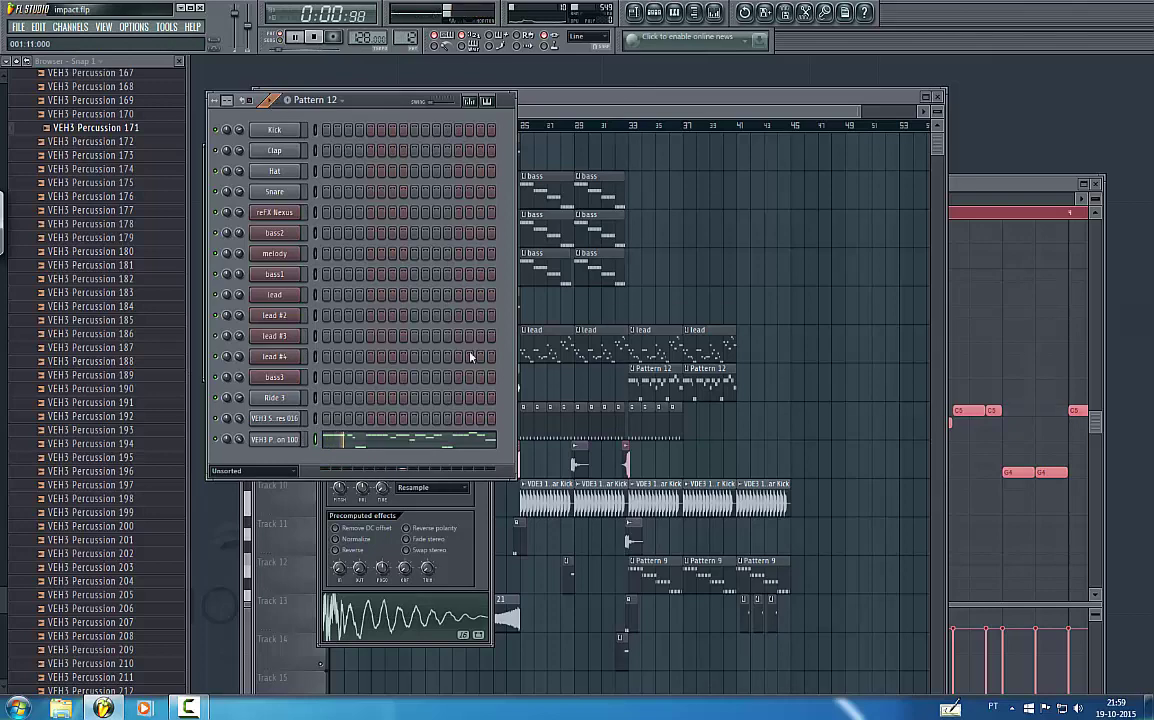
- Play the song from the end of bar 32 through the drop to hear the Pattern 12 clips, and pause it past bar 41
left_click(843, 113)
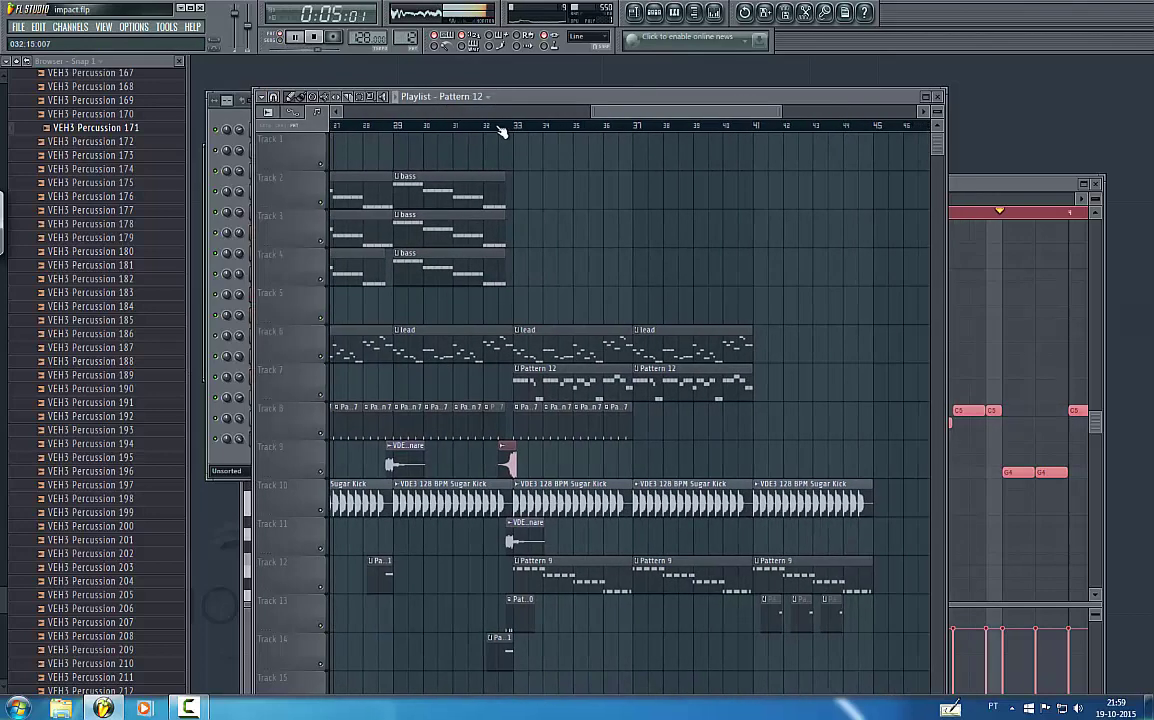
left_click(502, 128)
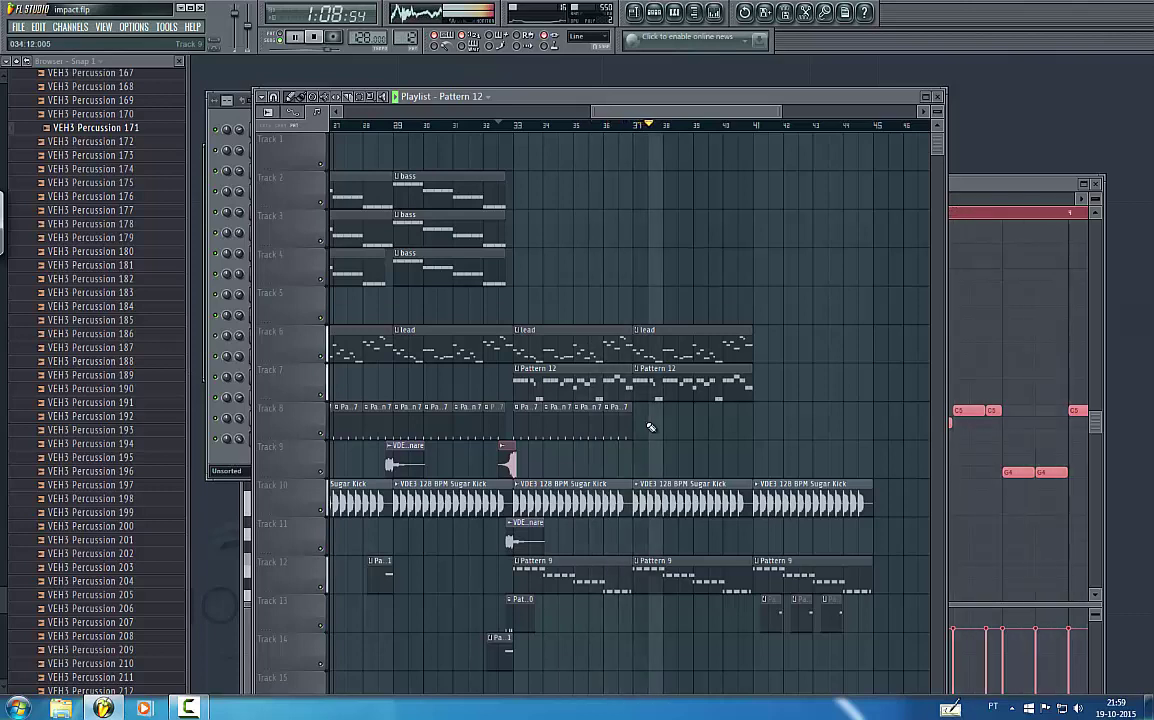
left_click(219, 463)
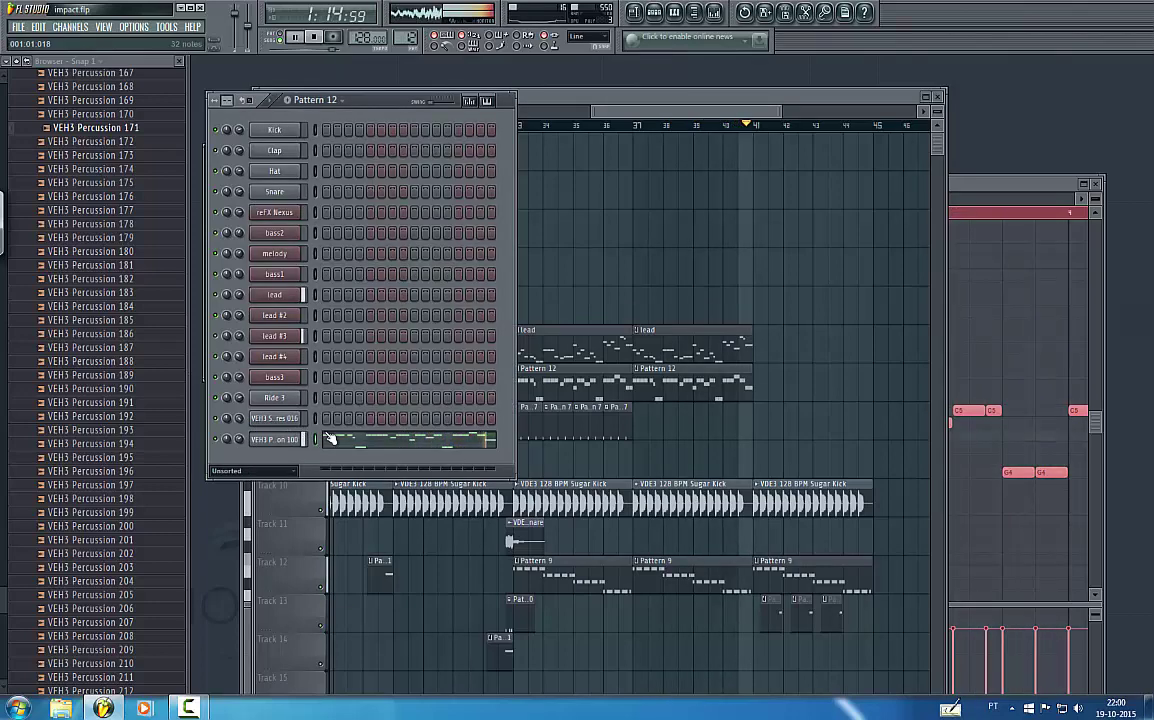
left_click_drag(705, 112, 727, 112)
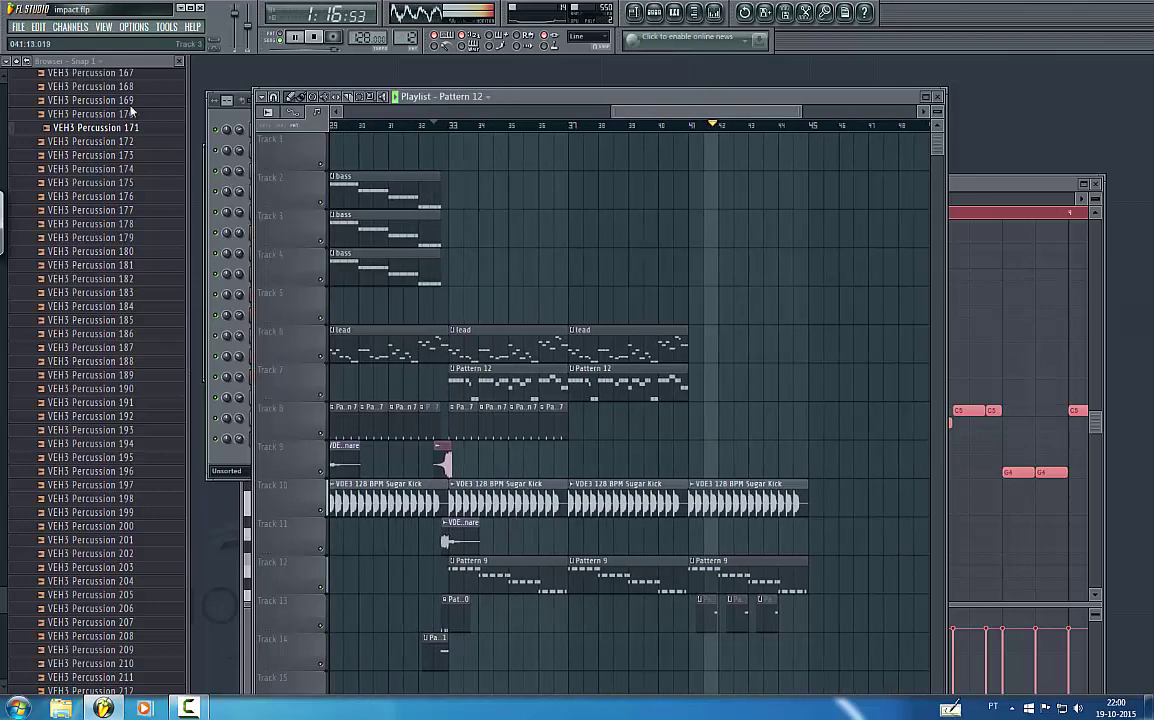
key("space")
- Save the project and reset the song position to the start
left_click(17, 28)
left_click(32, 80)
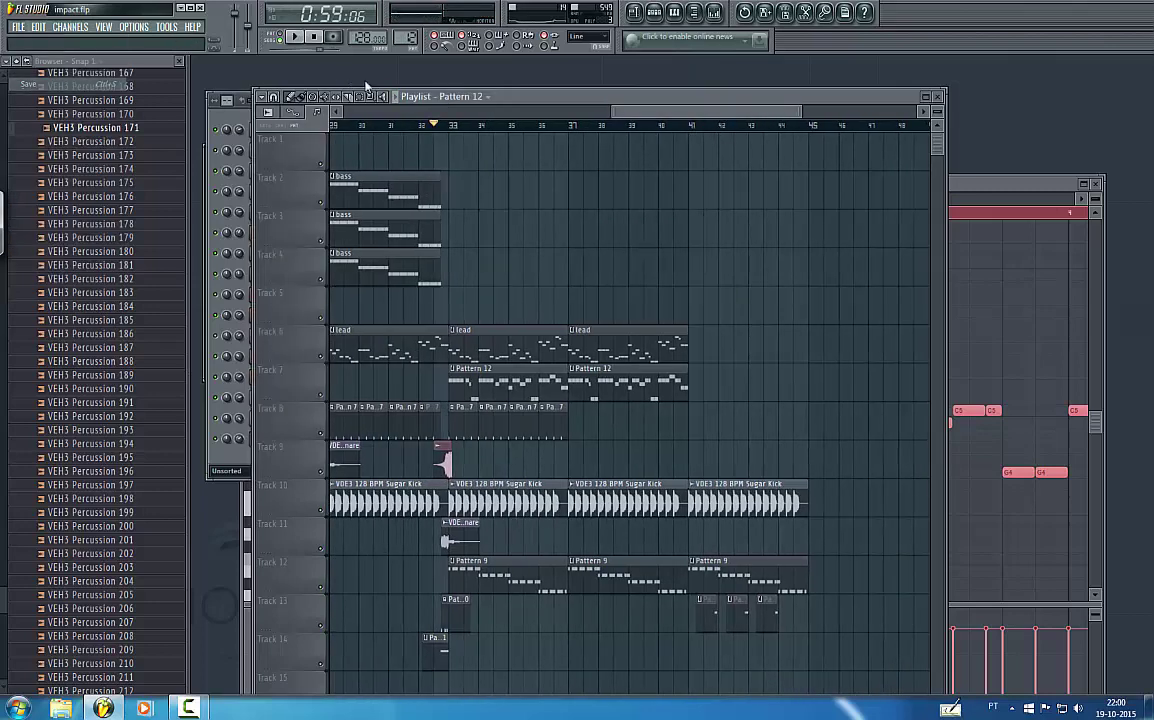
left_click(314, 38)
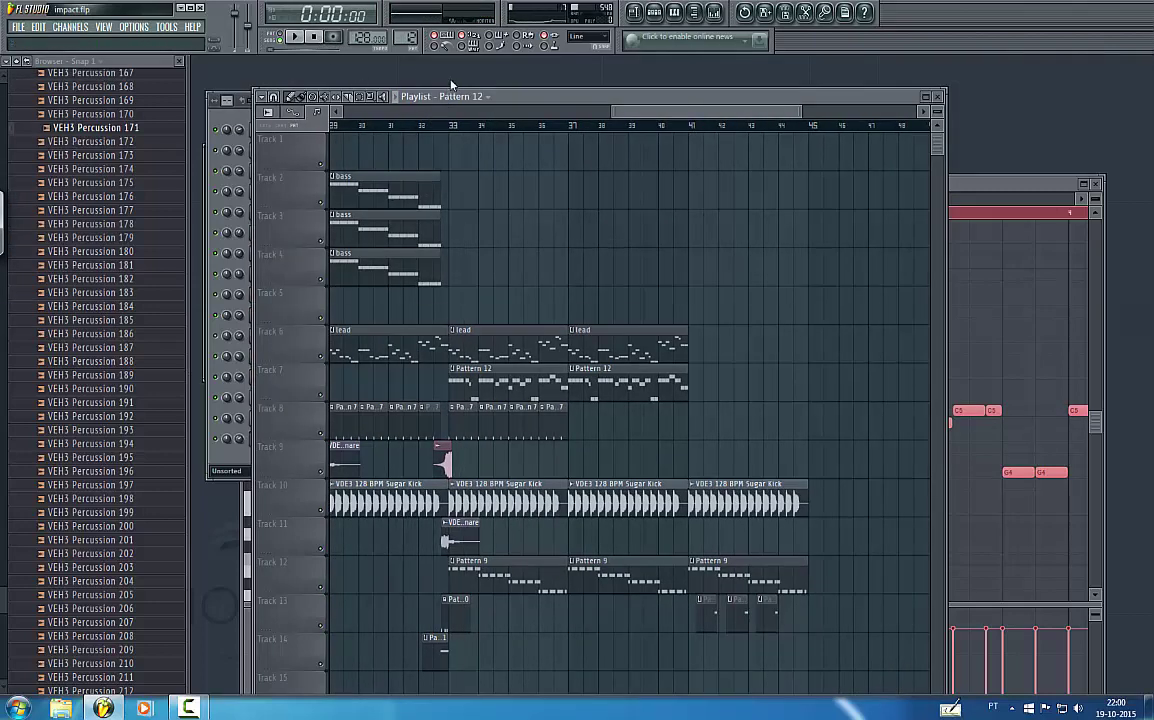